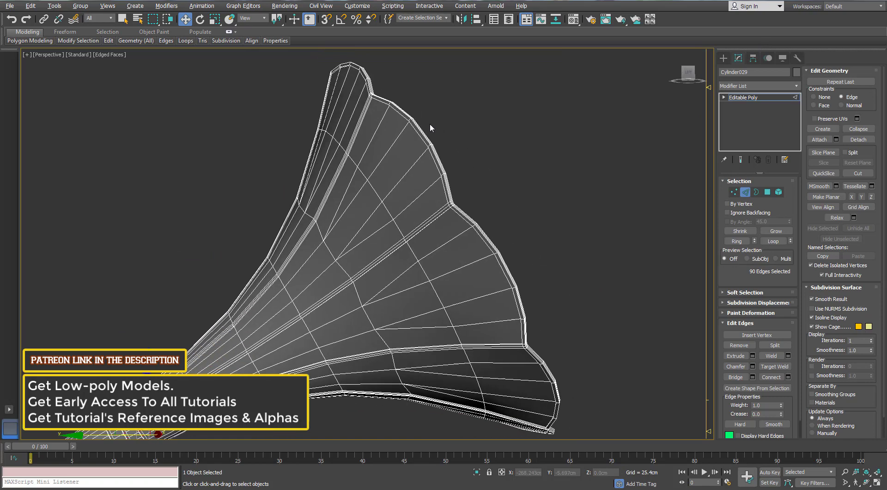
{"action": "scroll", "coordinate": [428, 123], "scroll_direction": "up", "scroll_amount": 5}
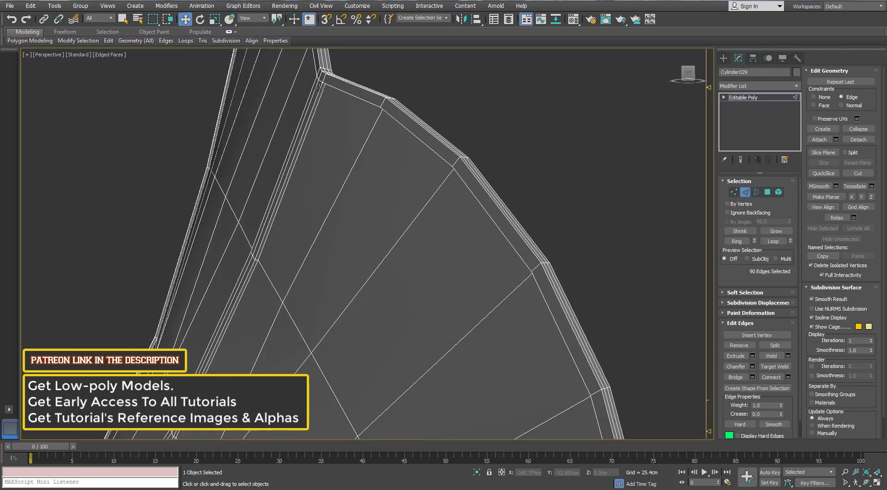
{"action": "middle_click_drag", "start_coordinate": [319, 88], "coordinate": [336, 93], "text": "alt"}
{"action": "scroll", "coordinate": [386, 119], "scroll_direction": "up", "scroll_amount": 1}
{"action": "double_click", "coordinate": [387, 119]}
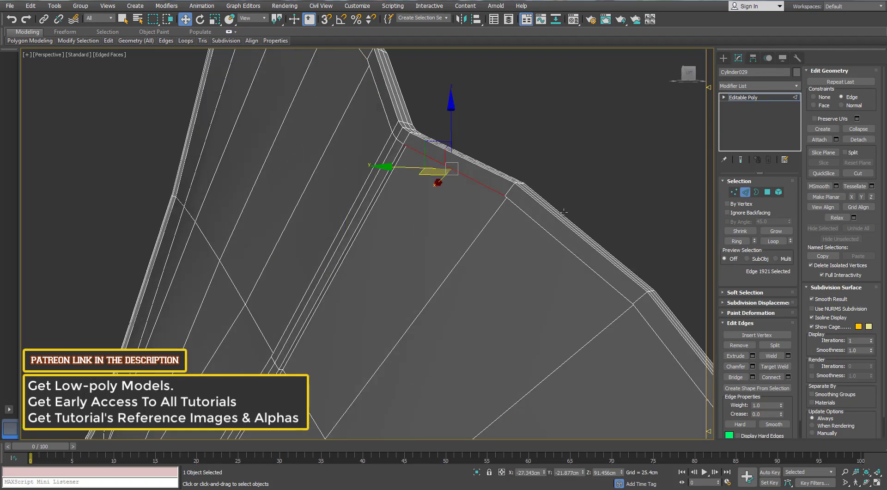
{"action": "double_click", "coordinate": [500, 193]}
{"action": "middle_click_drag", "start_coordinate": [501, 193], "coordinate": [495, 170], "text": "alt"}
{"action": "scroll", "coordinate": [496, 169], "scroll_direction": "down", "scroll_amount": 4}
{"action": "scroll", "coordinate": [418, 122], "scroll_direction": "up", "scroll_amount": 2}
{"action": "double_click", "coordinate": [410, 114], "text": "ctrl"}
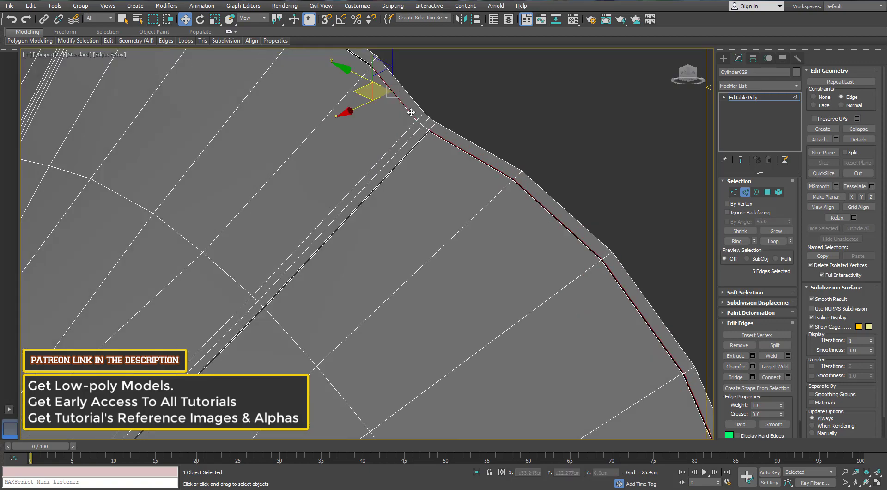
{"action": "scroll", "coordinate": [414, 125], "scroll_direction": "down", "scroll_amount": 2}
{"action": "scroll", "coordinate": [414, 124], "scroll_direction": "down", "scroll_amount": 3}
{"action": "scroll", "coordinate": [418, 131], "scroll_direction": "up", "scroll_amount": 4}
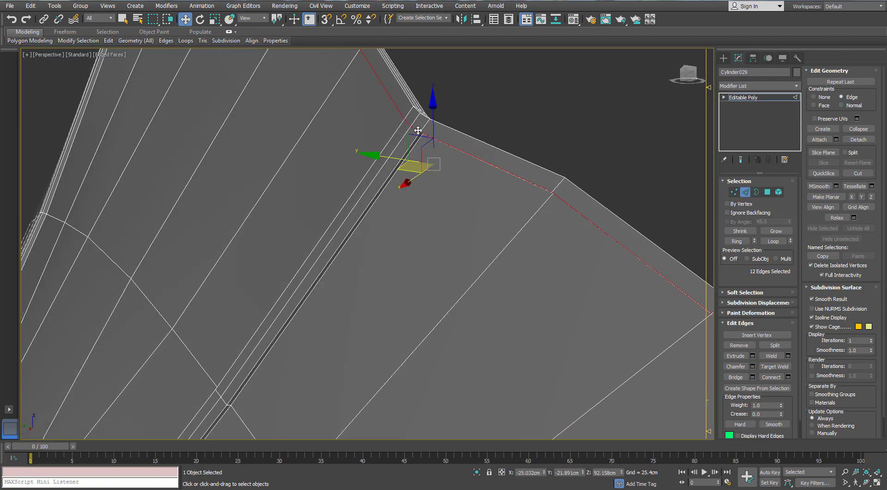
{"action": "scroll", "coordinate": [418, 131], "scroll_direction": "down", "scroll_amount": 4}
{"action": "left_click", "coordinate": [449, 160]}
Target-weld the inner rim vertices of the horn panel onto the neighbouring rim vertices to close the narrow strip.
{"action": "scroll", "coordinate": [449, 160], "scroll_direction": "up", "scroll_amount": 2}
{"action": "middle_click_drag", "start_coordinate": [449, 160], "coordinate": [306, 174], "text": "alt"}
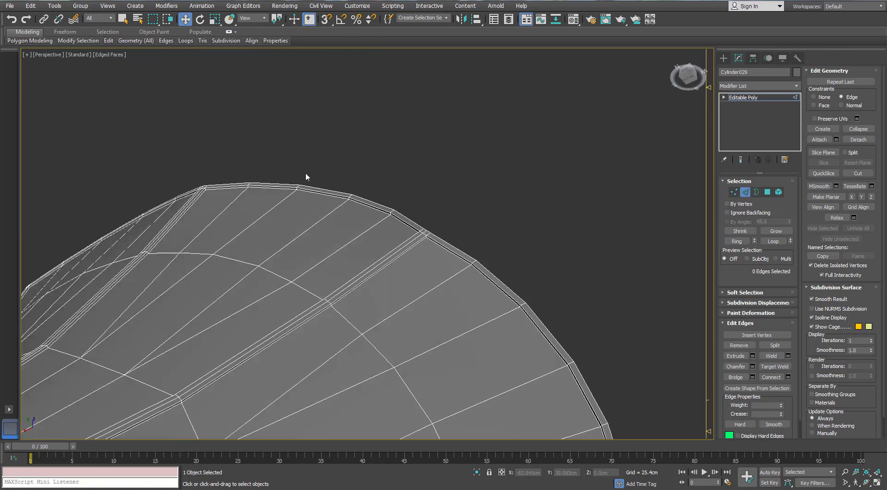
{"action": "scroll", "coordinate": [196, 201], "scroll_direction": "up", "scroll_amount": 5}
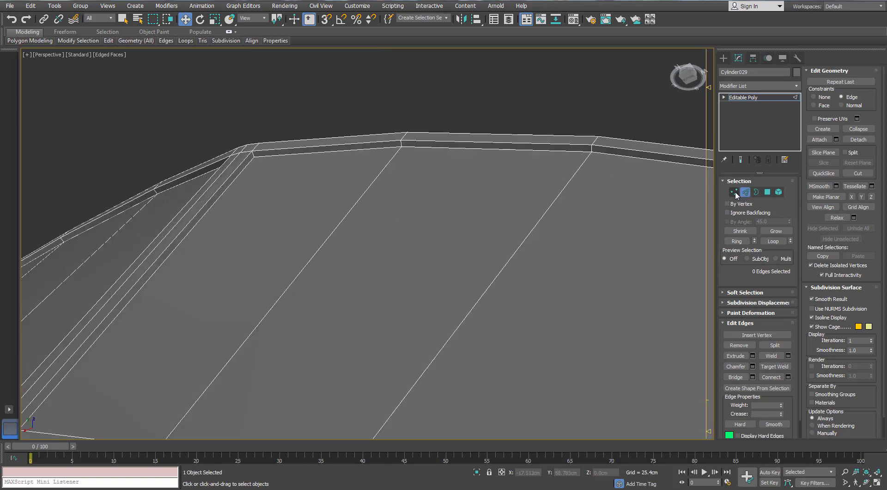
{"action": "left_click", "coordinate": [735, 192]}
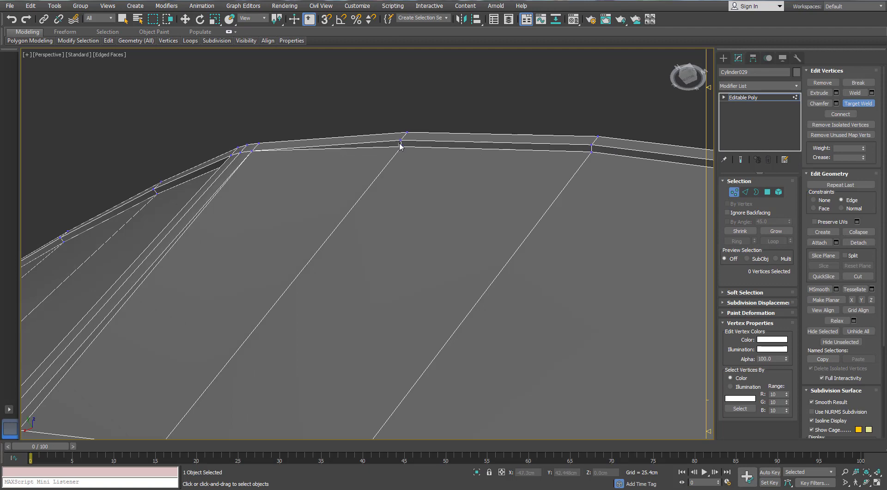
{"action": "left_click", "coordinate": [592, 146]}
{"action": "middle_click_drag", "start_coordinate": [534, 147], "coordinate": [443, 152], "text": "alt"}
{"action": "middle_click_drag", "start_coordinate": [444, 153], "coordinate": [501, 83]}
{"action": "middle_click_drag", "start_coordinate": [501, 83], "coordinate": [411, 79], "text": "alt"}
{"action": "middle_click_drag", "start_coordinate": [412, 78], "coordinate": [439, 153]}
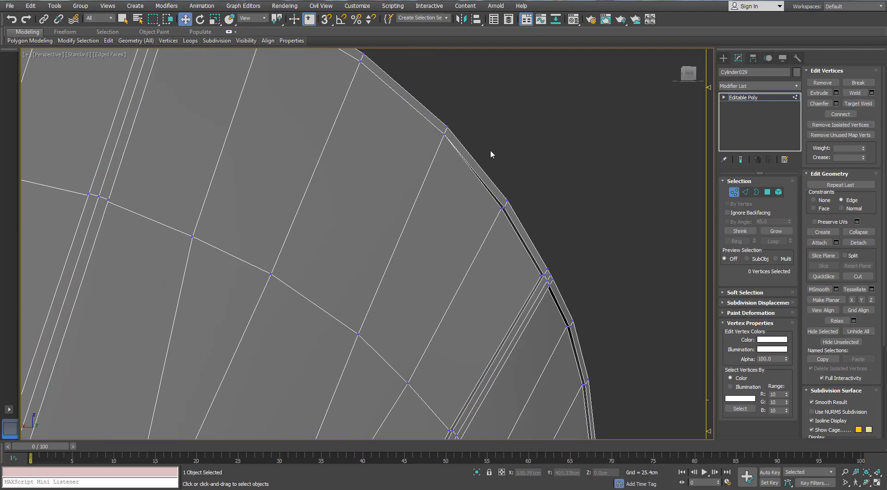
Remove the redundant inner edges along the rim and side of the next horn panel.
{"action": "middle_click_drag", "start_coordinate": [491, 154], "coordinate": [393, 60], "text": "alt"}
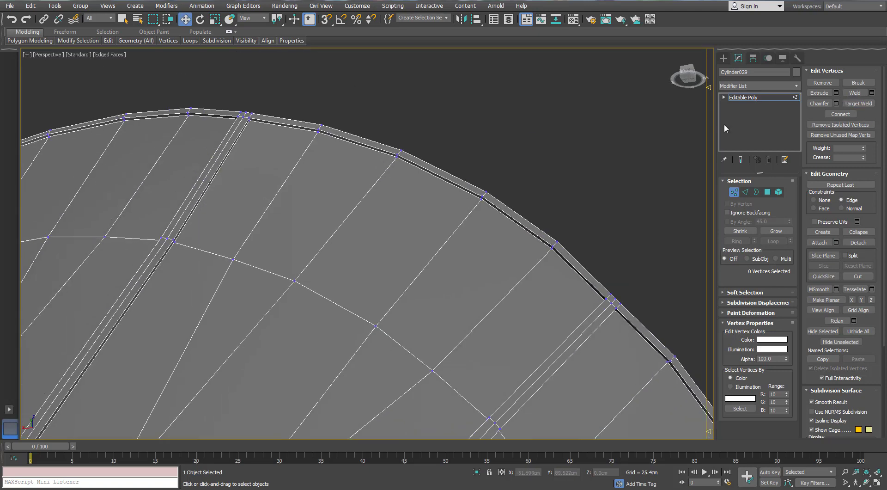
{"action": "key", "text": "ctrl+BackSpace"}
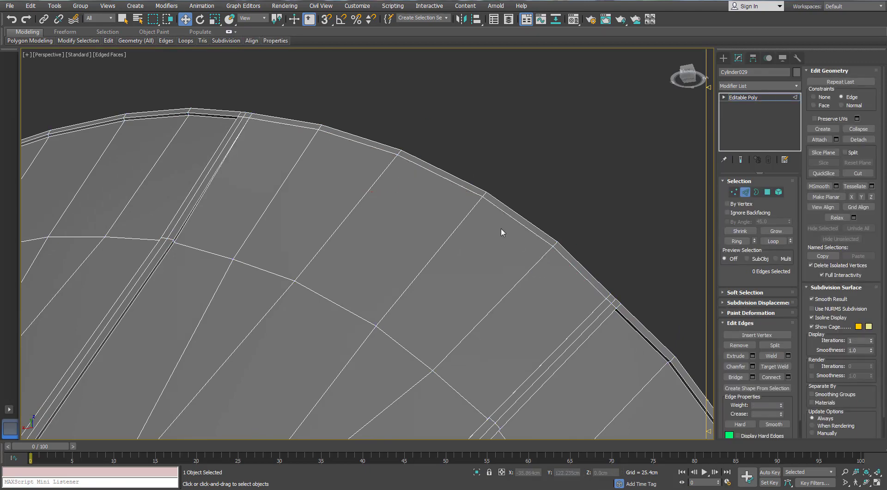
{"action": "middle_click_drag", "start_coordinate": [559, 217], "coordinate": [407, 199], "text": "alt"}
{"action": "scroll", "coordinate": [331, 124], "scroll_direction": "down", "scroll_amount": 4}
{"action": "scroll", "coordinate": [355, 250], "scroll_direction": "up", "scroll_amount": 5}
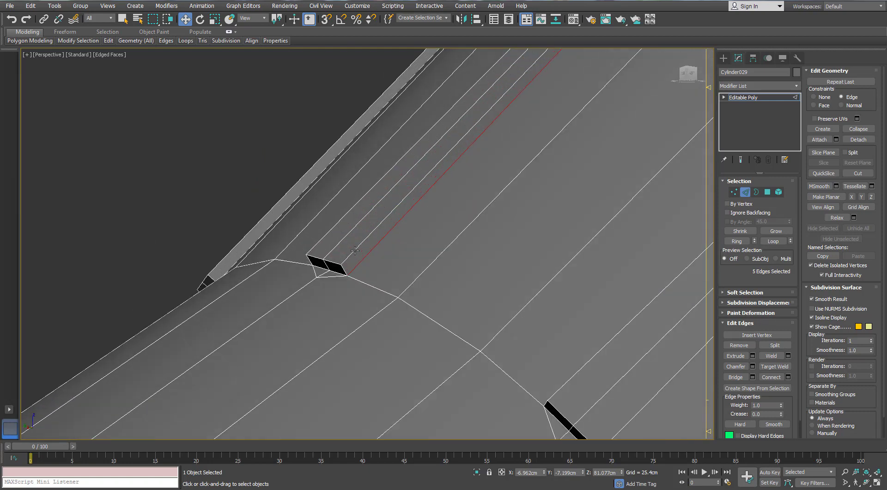
Target-weld the vertices at the neck end of the panel seams to close the small gaps.
{"action": "scroll", "coordinate": [359, 254], "scroll_direction": "down", "scroll_amount": 2}
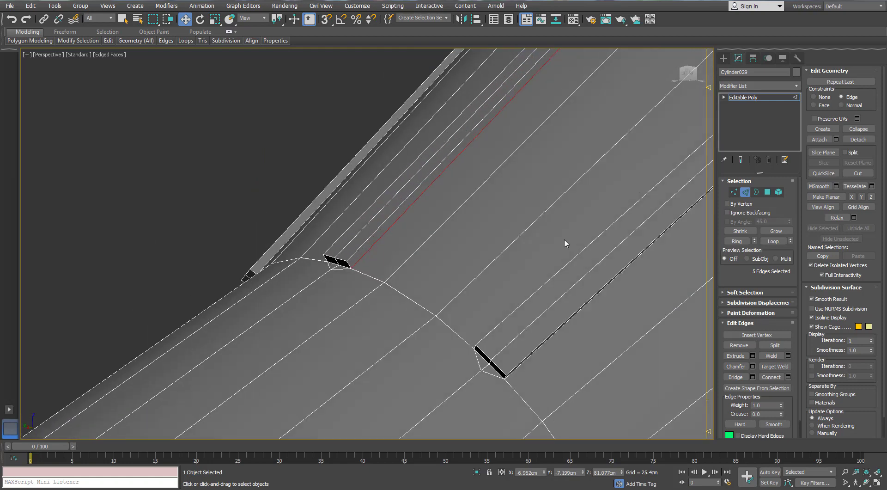
{"action": "left_click", "coordinate": [734, 192]}
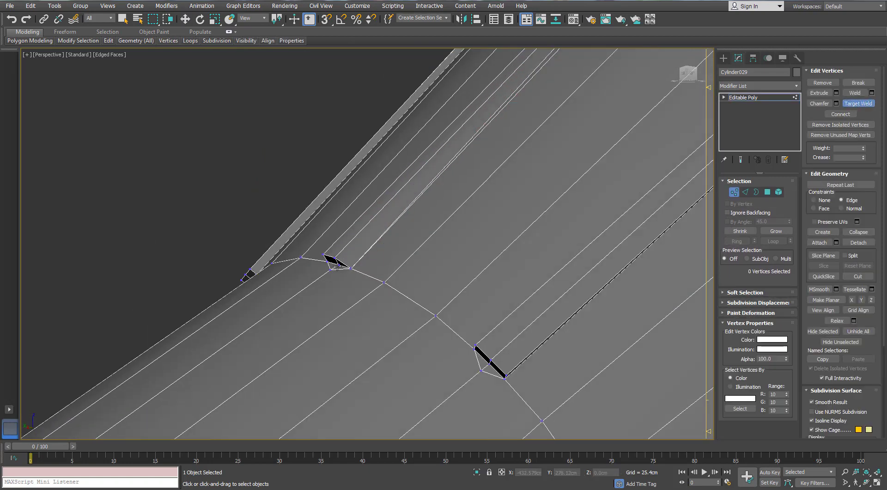
{"action": "scroll", "coordinate": [336, 268], "scroll_direction": "down", "scroll_amount": 4}
{"action": "middle_click_drag", "start_coordinate": [336, 268], "coordinate": [372, 276], "text": "alt"}
{"action": "scroll", "coordinate": [424, 310], "scroll_direction": "up", "scroll_amount": 4}
{"action": "middle_click_drag", "start_coordinate": [423, 309], "coordinate": [438, 243], "text": "alt"}
{"action": "scroll", "coordinate": [433, 258], "scroll_direction": "down", "scroll_amount": 4}
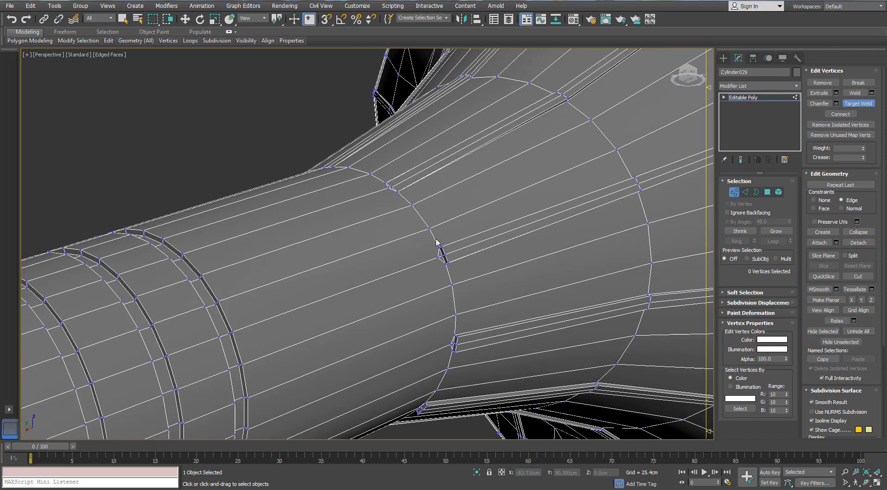
{"action": "scroll", "coordinate": [441, 243], "scroll_direction": "up", "scroll_amount": 4}
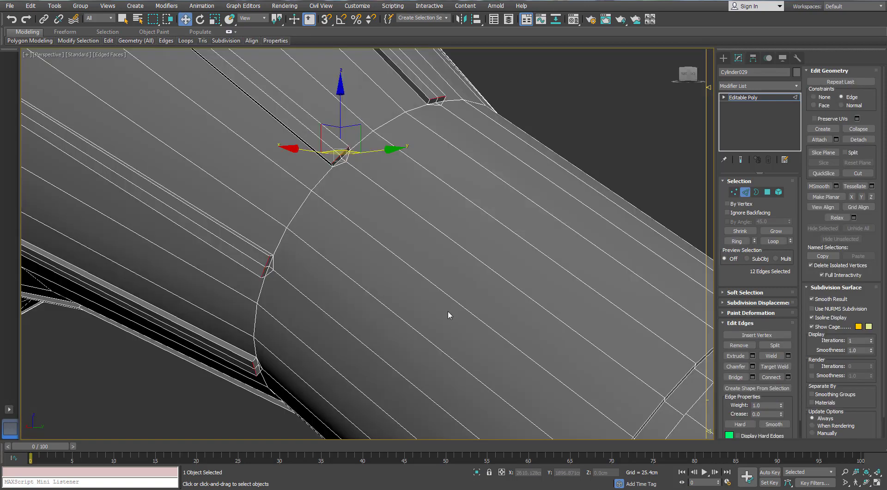
Close the remaining small gaps at the neck end of the panel seams using their short edges.
{"action": "middle_click_drag", "start_coordinate": [449, 311], "coordinate": [449, 303], "text": "alt"}
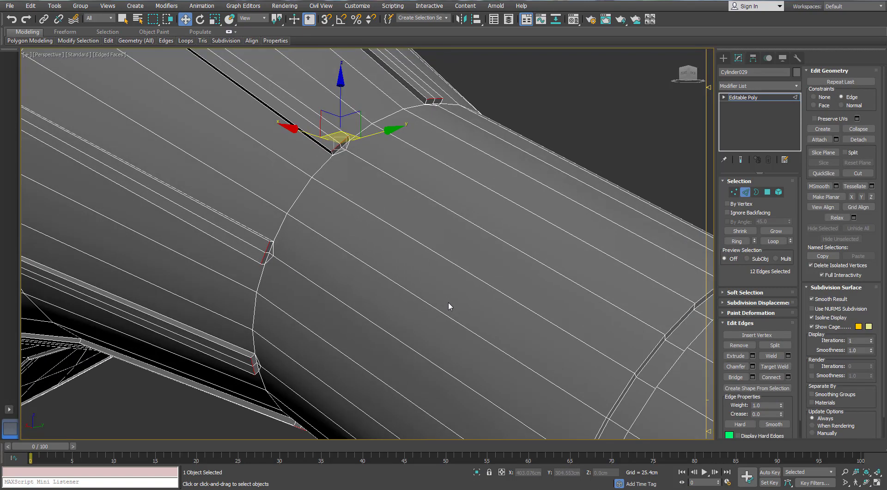
{"action": "middle_click_drag", "start_coordinate": [366, 171], "coordinate": [268, 105], "text": "alt"}
{"action": "middle_click_drag", "start_coordinate": [289, 152], "coordinate": [382, 356]}
{"action": "middle_click_drag", "start_coordinate": [272, 83], "coordinate": [301, 268]}
{"action": "scroll", "coordinate": [312, 195], "scroll_direction": "down", "scroll_amount": 2}
{"action": "scroll", "coordinate": [331, 145], "scroll_direction": "down", "scroll_amount": 5}
{"action": "scroll", "coordinate": [304, 189], "scroll_direction": "up", "scroll_amount": 3}
{"action": "scroll", "coordinate": [368, 326], "scroll_direction": "up", "scroll_amount": 4}
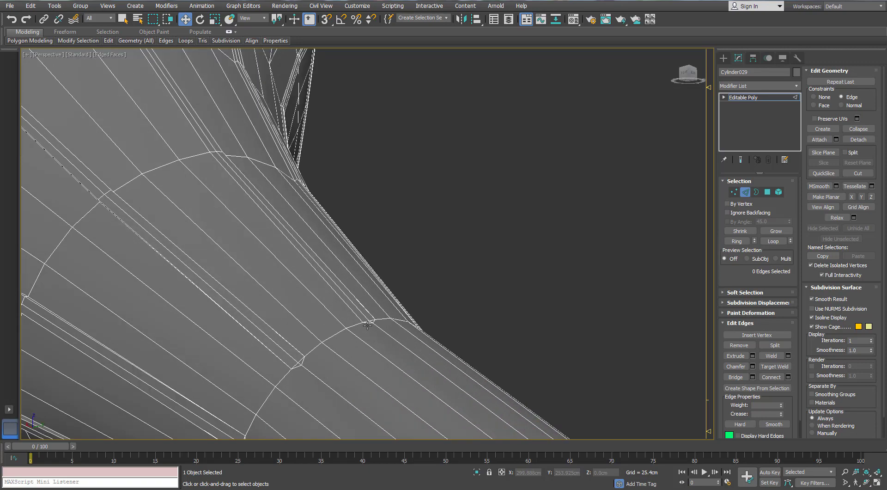
Select the inner rim edge loop of one horn panel.
{"action": "middle_click_drag", "start_coordinate": [367, 325], "coordinate": [238, 265], "text": "alt"}
{"action": "scroll", "coordinate": [284, 218], "scroll_direction": "up", "scroll_amount": 4}
{"action": "double_click", "coordinate": [290, 207]}
{"action": "scroll", "coordinate": [278, 223], "scroll_direction": "down", "scroll_amount": 3}
{"action": "scroll", "coordinate": [237, 266], "scroll_direction": "up", "scroll_amount": 4}
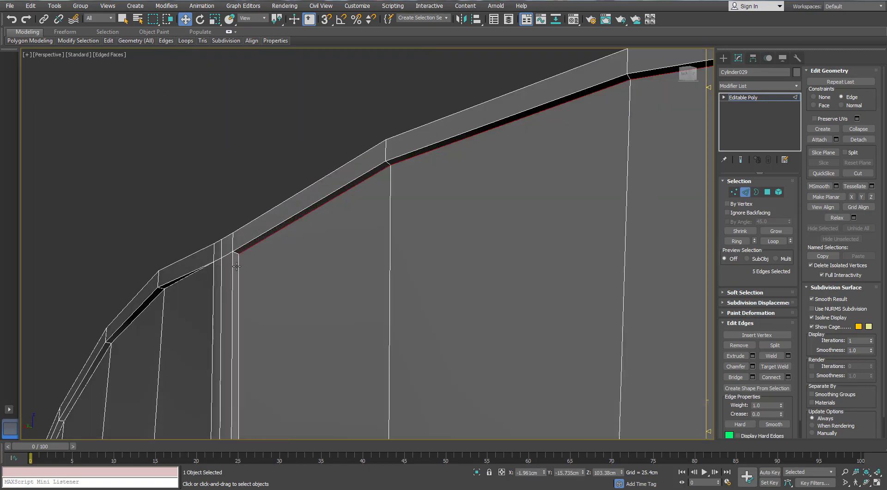
Add the same panel's two side edge loops to the selection and follow them down towards the neck.
{"action": "double_click", "coordinate": [239, 276], "text": "ctrl"}
{"action": "scroll", "coordinate": [239, 277], "scroll_direction": "down", "scroll_amount": 4}
{"action": "middle_click_drag", "start_coordinate": [337, 293], "coordinate": [288, 286], "text": "alt"}
{"action": "scroll", "coordinate": [376, 242], "scroll_direction": "up", "scroll_amount": 4}
{"action": "middle_click_drag", "start_coordinate": [376, 242], "coordinate": [280, 218]}
{"action": "double_click", "coordinate": [280, 219], "text": "ctrl"}
{"action": "scroll", "coordinate": [280, 219], "scroll_direction": "down", "scroll_amount": 2}
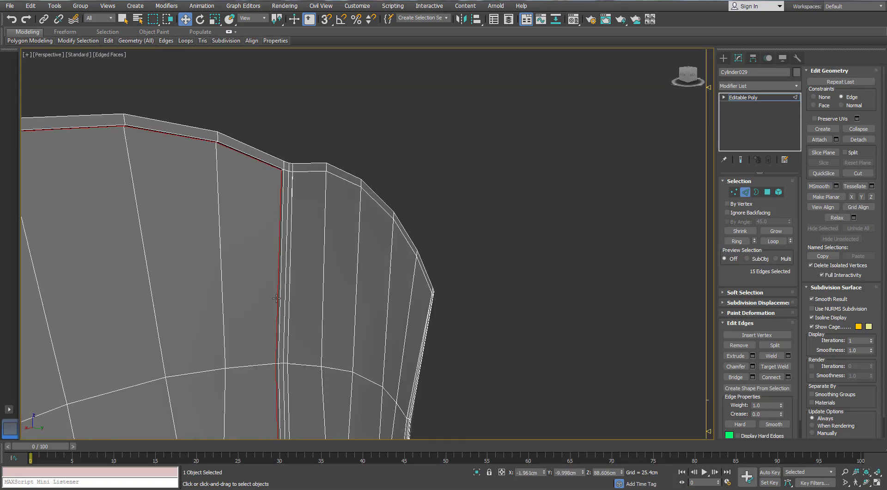
{"action": "scroll", "coordinate": [276, 298], "scroll_direction": "down", "scroll_amount": 2}
{"action": "middle_click_drag", "start_coordinate": [249, 329], "coordinate": [268, 157]}
{"action": "mouse_move", "coordinate": [274, 344]}
{"action": "middle_mouse_down"}
{"action": "mouse_move", "coordinate": [301, 259]}
{"action": "mouse_move", "coordinate": [292, 249]}
{"action": "mouse_move", "coordinate": [269, 290]}
{"action": "mouse_move", "coordinate": [271, 338]}
{"action": "middle_mouse_up"}
{"action": "scroll", "coordinate": [292, 249], "scroll_direction": "up", "scroll_amount": 4}
{"action": "scroll", "coordinate": [264, 227], "scroll_direction": "down", "scroll_amount": 4}
{"action": "middle_click_drag", "start_coordinate": [257, 128], "coordinate": [298, 208]}
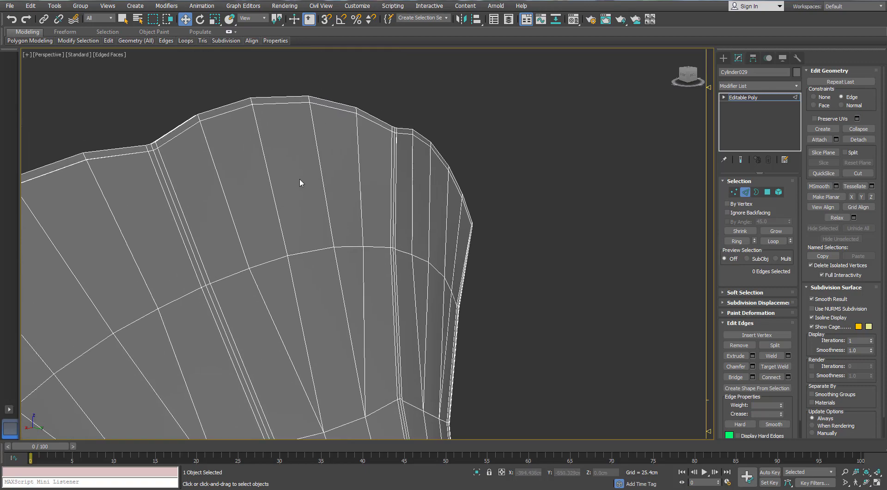
Select the inner rim edge loops of two adjacent panels on the horn's other side.
{"action": "middle_click_drag", "start_coordinate": [300, 179], "coordinate": [272, 184], "text": "alt"}
{"action": "scroll", "coordinate": [272, 184], "scroll_direction": "up", "scroll_amount": 2}
{"action": "scroll", "coordinate": [215, 195], "scroll_direction": "down", "scroll_amount": 2}
{"action": "scroll", "coordinate": [197, 124], "scroll_direction": "up", "scroll_amount": 5}
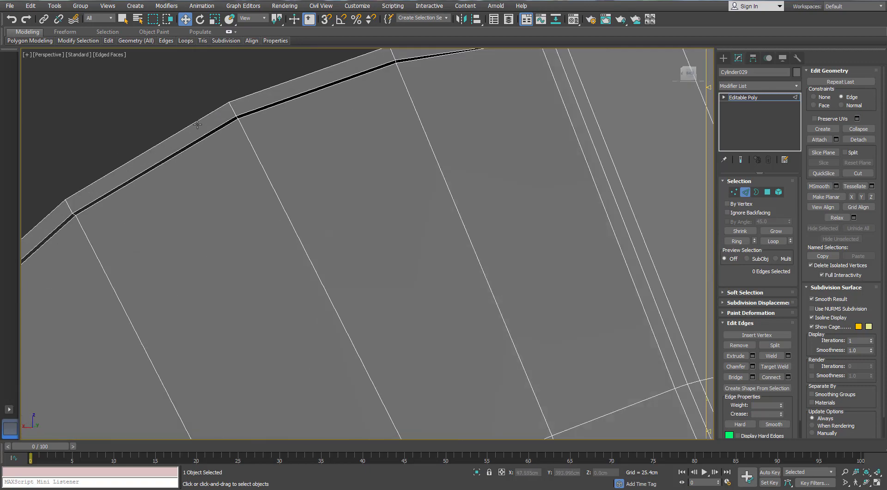
{"action": "double_click", "coordinate": [220, 131]}
{"action": "scroll", "coordinate": [221, 130], "scroll_direction": "down", "scroll_amount": 2}
{"action": "middle_click_drag", "start_coordinate": [295, 137], "coordinate": [257, 204], "text": "alt"}
{"action": "scroll", "coordinate": [370, 162], "scroll_direction": "down", "scroll_amount": 3}
{"action": "scroll", "coordinate": [221, 212], "scroll_direction": "up", "scroll_amount": 5}
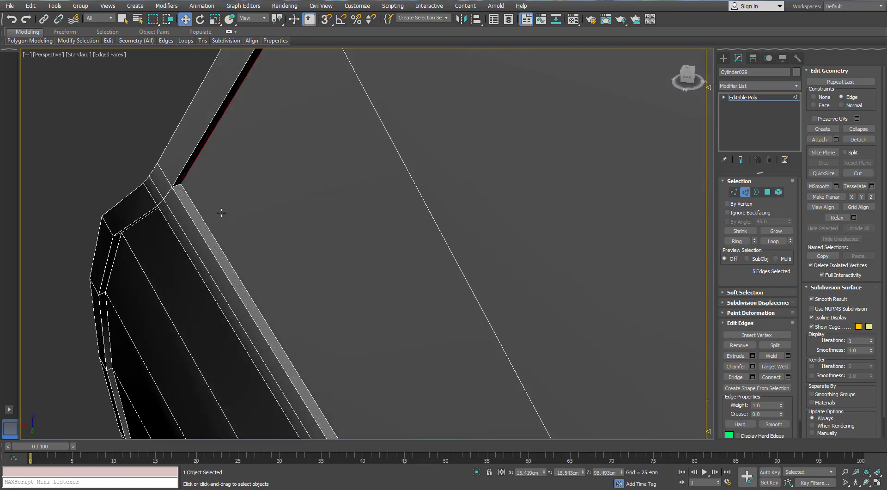
{"action": "double_click", "coordinate": [115, 248], "text": "ctrl"}
Add the side edge loops along the seams of these panels to the selection.
{"action": "scroll", "coordinate": [115, 248], "scroll_direction": "down", "scroll_amount": 5}
{"action": "middle_click_drag", "start_coordinate": [115, 248], "coordinate": [189, 208], "text": "alt"}
{"action": "scroll", "coordinate": [189, 211], "scroll_direction": "up", "scroll_amount": 2}
{"action": "scroll", "coordinate": [198, 209], "scroll_direction": "down", "scroll_amount": 3}
{"action": "scroll", "coordinate": [184, 216], "scroll_direction": "down", "scroll_amount": 3}
{"action": "scroll", "coordinate": [189, 209], "scroll_direction": "up", "scroll_amount": 5}
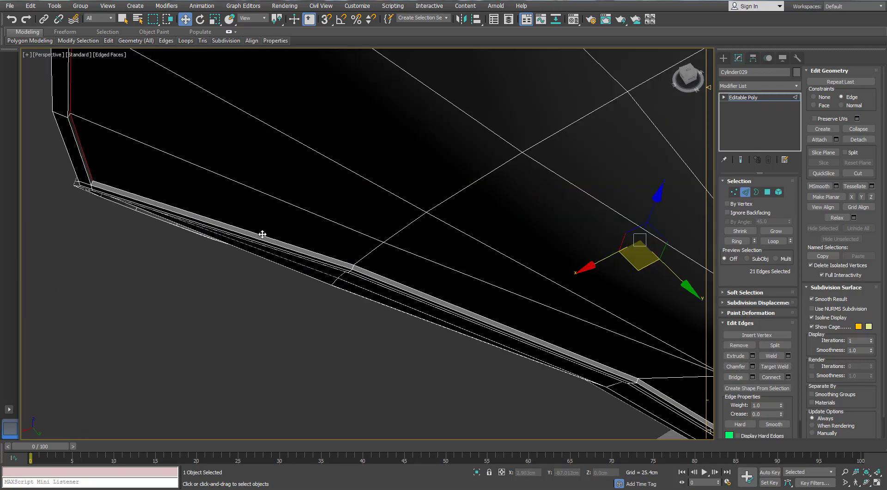
{"action": "scroll", "coordinate": [228, 204], "scroll_direction": "down", "scroll_amount": 3}
{"action": "middle_click_drag", "start_coordinate": [228, 203], "coordinate": [298, 207], "text": "alt"}
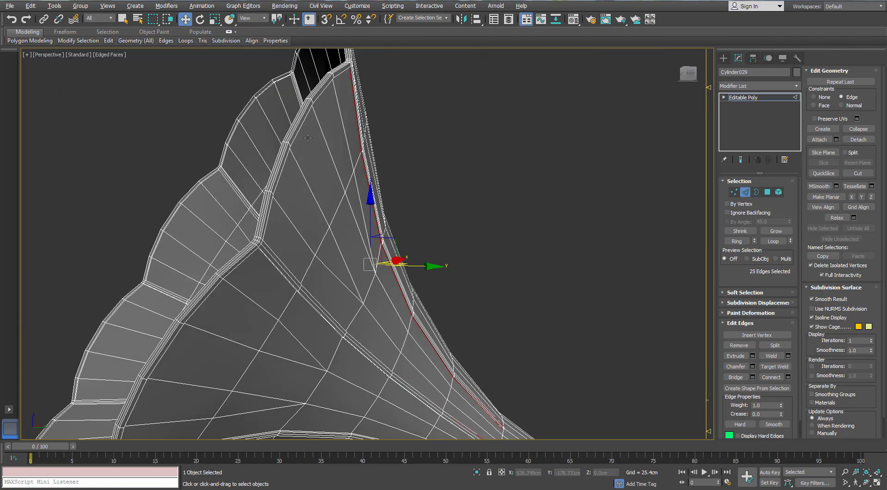
Add the inner rim edge loops of the narrow panel and its wider neighbour to the selection.
{"action": "scroll", "coordinate": [298, 207], "scroll_direction": "up", "scroll_amount": 5}
{"action": "scroll", "coordinate": [298, 208], "scroll_direction": "up", "scroll_amount": 3}
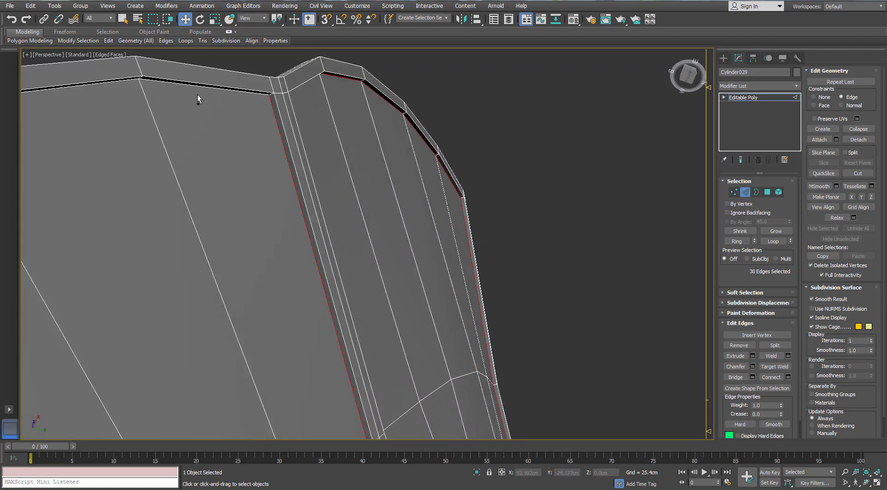
{"action": "scroll", "coordinate": [199, 87], "scroll_direction": "down", "scroll_amount": 3}
{"action": "middle_click_drag", "start_coordinate": [174, 165], "coordinate": [220, 243], "text": "alt"}
{"action": "scroll", "coordinate": [210, 294], "scroll_direction": "up", "scroll_amount": 5}
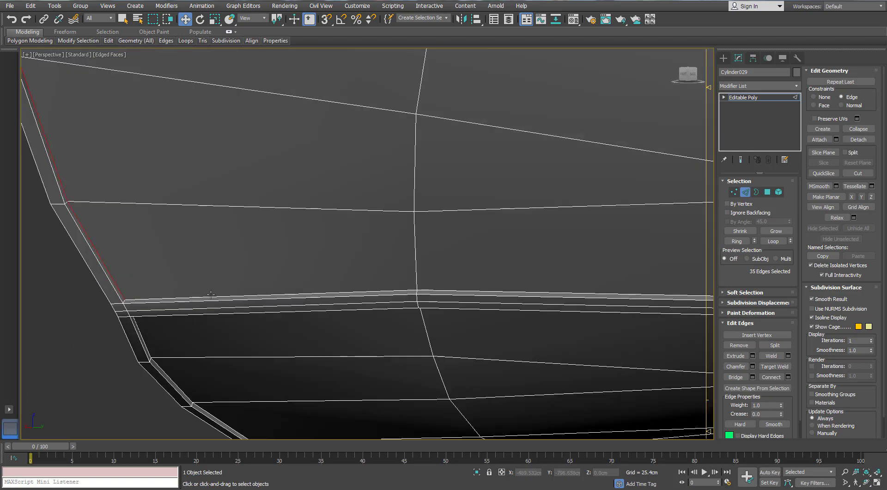
Extend the selection with the lower panel's inner rim edges and the side edge loops along its seams.
{"action": "middle_click_drag", "start_coordinate": [332, 344], "coordinate": [275, 203]}
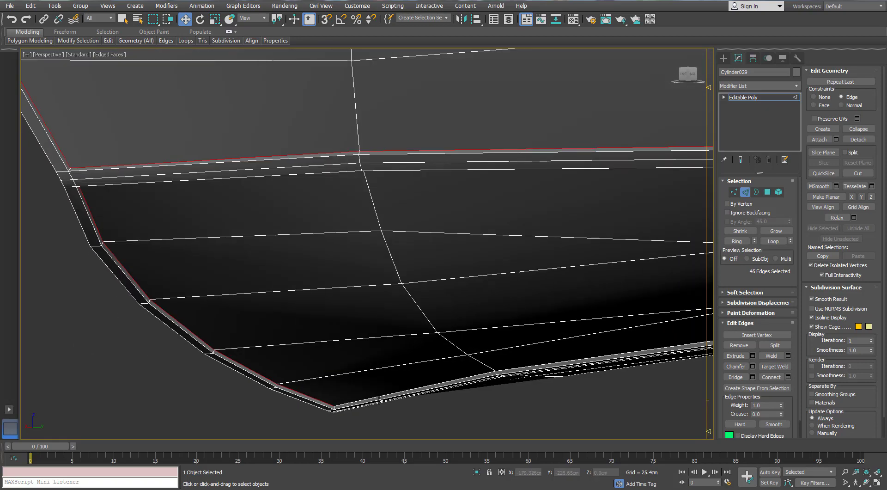
{"action": "double_click", "coordinate": [378, 397], "text": "ctrl"}
{"action": "scroll", "coordinate": [379, 396], "scroll_direction": "down", "scroll_amount": 4}
{"action": "middle_click_drag", "start_coordinate": [394, 340], "coordinate": [370, 282], "text": "alt"}
{"action": "scroll", "coordinate": [319, 132], "scroll_direction": "up", "scroll_amount": 3}
{"action": "double_click", "coordinate": [322, 141], "text": "ctrl"}
Add another panel edge loop to the selection and isolate the horn.
{"action": "scroll", "coordinate": [319, 152], "scroll_direction": "down", "scroll_amount": 4}
{"action": "scroll", "coordinate": [290, 125], "scroll_direction": "up", "scroll_amount": 4}
{"action": "double_click", "coordinate": [285, 125], "text": "ctrl"}
{"action": "scroll", "coordinate": [287, 128], "scroll_direction": "down", "scroll_amount": 5}
{"action": "key", "text": "alt+q"}
{"action": "scroll", "coordinate": [356, 152], "scroll_direction": "down", "scroll_amount": 3}
{"action": "scroll", "coordinate": [206, 263], "scroll_direction": "up", "scroll_amount": 5}
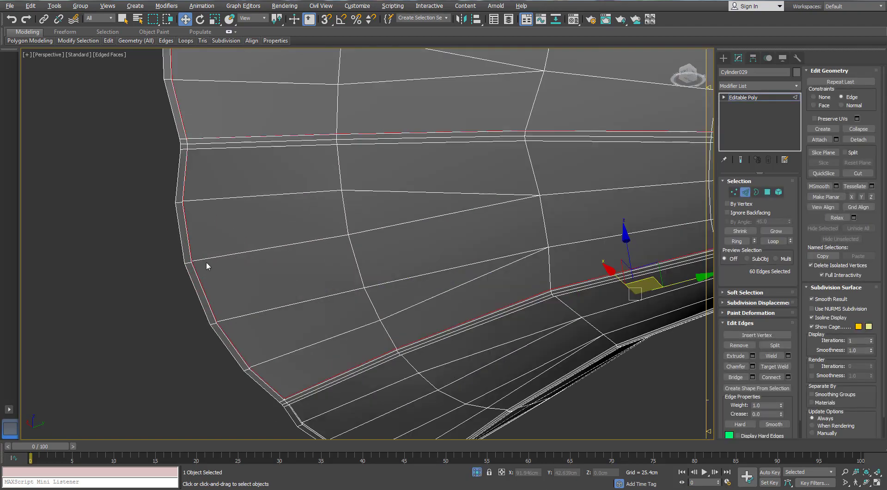
Add the inner rim edges beside the dark gaps on the next panels to the selection.
{"action": "middle_click_drag", "start_coordinate": [206, 263], "coordinate": [267, 277], "text": "alt"}
{"action": "scroll", "coordinate": [148, 309], "scroll_direction": "up", "scroll_amount": 6}
{"action": "scroll", "coordinate": [140, 339], "scroll_direction": "up", "scroll_amount": 3}
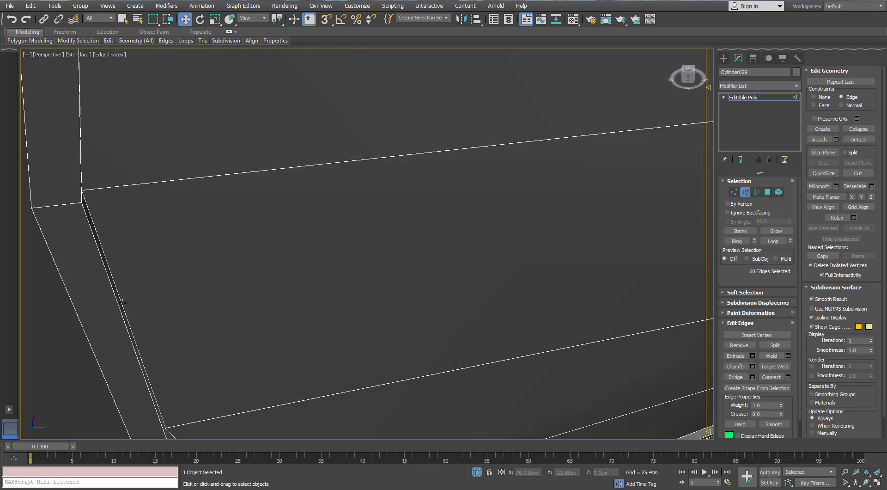
{"action": "middle_click_drag", "start_coordinate": [323, 249], "coordinate": [531, 368]}
{"action": "scroll", "coordinate": [534, 366], "scroll_direction": "down", "scroll_amount": 6}
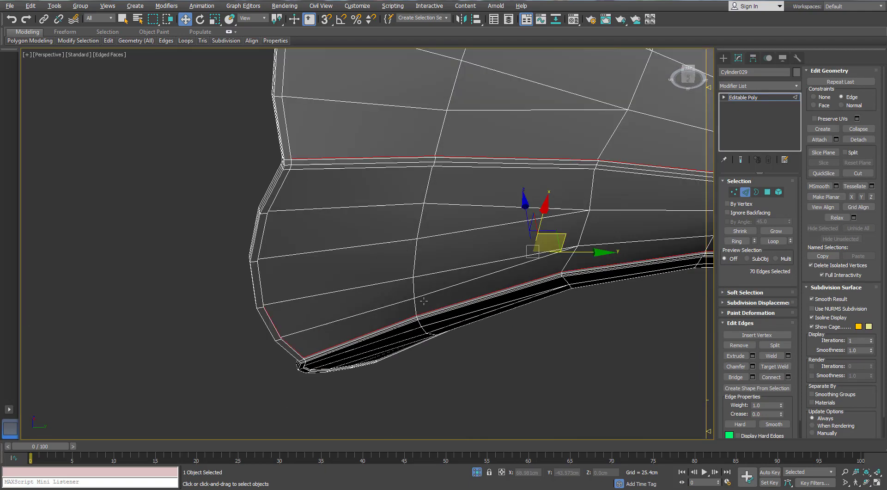
Add the side edge loop on the panel's underside and the adjoining inner rim loop to the selection.
{"action": "scroll", "coordinate": [401, 205], "scroll_direction": "up", "scroll_amount": 4}
{"action": "middle_click_drag", "start_coordinate": [425, 298], "coordinate": [308, 317], "text": "alt"}
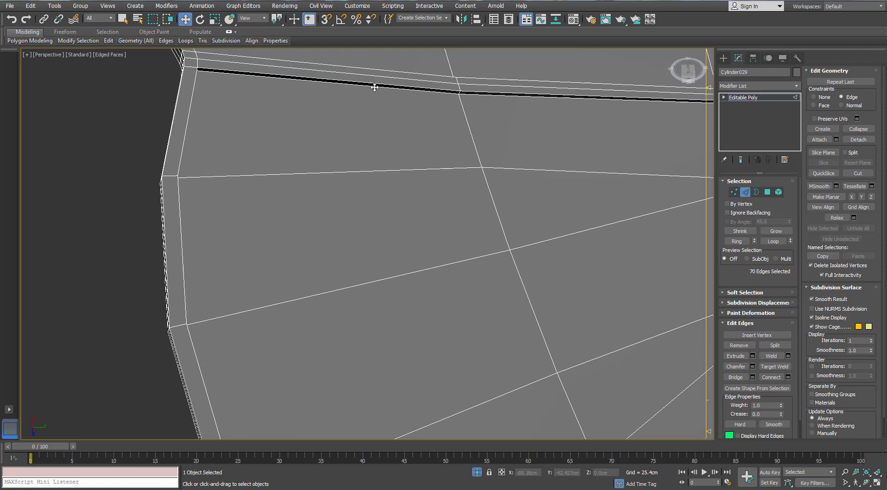
{"action": "scroll", "coordinate": [375, 86], "scroll_direction": "down", "scroll_amount": 5}
{"action": "middle_click_drag", "start_coordinate": [370, 229], "coordinate": [184, 171], "text": "alt"}
{"action": "scroll", "coordinate": [378, 261], "scroll_direction": "up", "scroll_amount": 6}
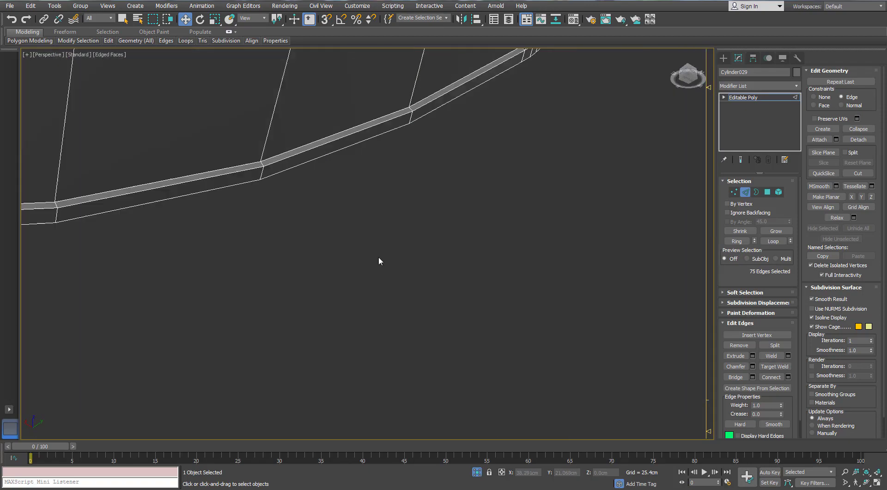
{"action": "scroll", "coordinate": [338, 216], "scroll_direction": "down", "scroll_amount": 5}
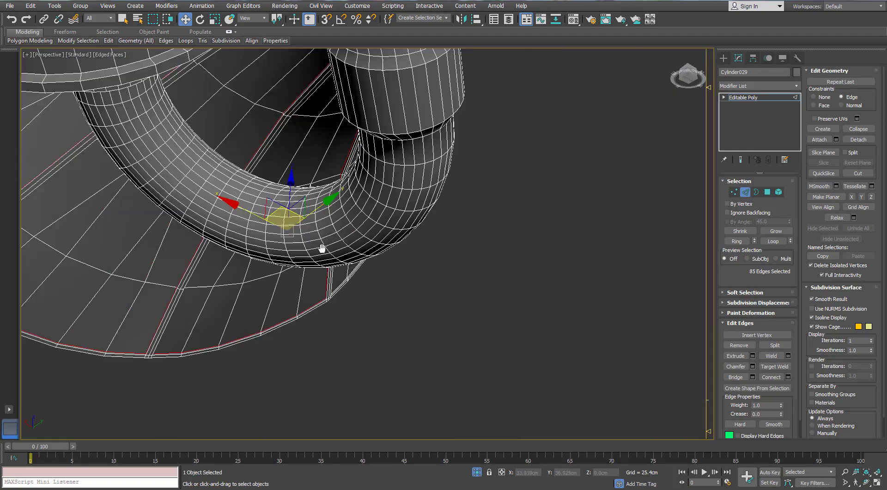
Add the next panel's edges beside the outer tip and along its inner rim to the edge selection.
{"action": "scroll", "coordinate": [323, 248], "scroll_direction": "up", "scroll_amount": 3}
{"action": "middle_click_drag", "start_coordinate": [259, 212], "coordinate": [362, 232], "text": "alt"}
{"action": "scroll", "coordinate": [446, 295], "scroll_direction": "up", "scroll_amount": 5}
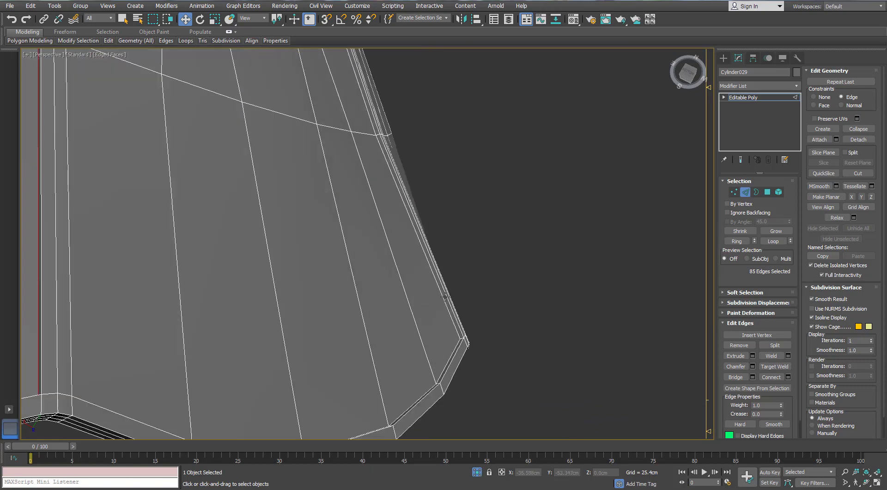
{"action": "scroll", "coordinate": [454, 354], "scroll_direction": "up", "scroll_amount": 2}
{"action": "left_click", "coordinate": [454, 347], "text": "ctrl"}
{"action": "scroll", "coordinate": [420, 337], "scroll_direction": "down", "scroll_amount": 4}
{"action": "middle_click_drag", "start_coordinate": [420, 337], "coordinate": [462, 313], "text": "alt"}
{"action": "scroll", "coordinate": [490, 313], "scroll_direction": "up", "scroll_amount": 5}
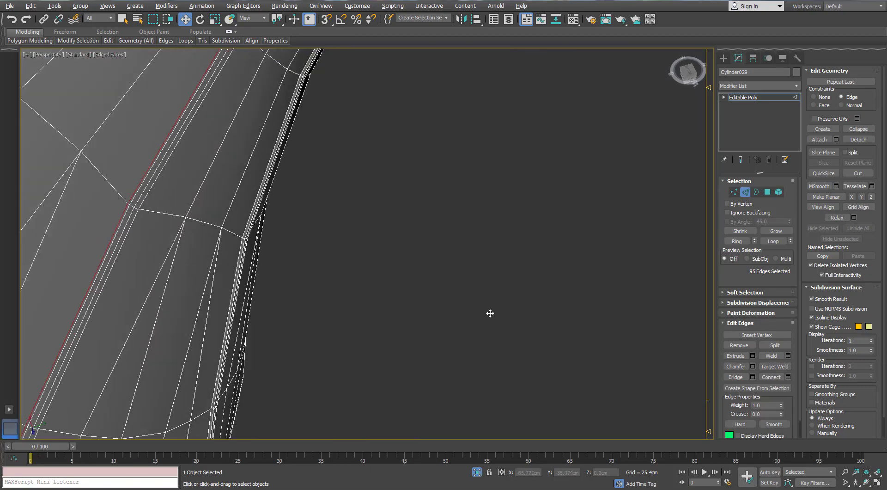
Add the inner rim edges along the bottom of the following panels to the edge selection.
{"action": "scroll", "coordinate": [490, 314], "scroll_direction": "down", "scroll_amount": 4}
{"action": "scroll", "coordinate": [338, 313], "scroll_direction": "up", "scroll_amount": 5}
{"action": "left_click", "coordinate": [339, 312], "text": "ctrl"}
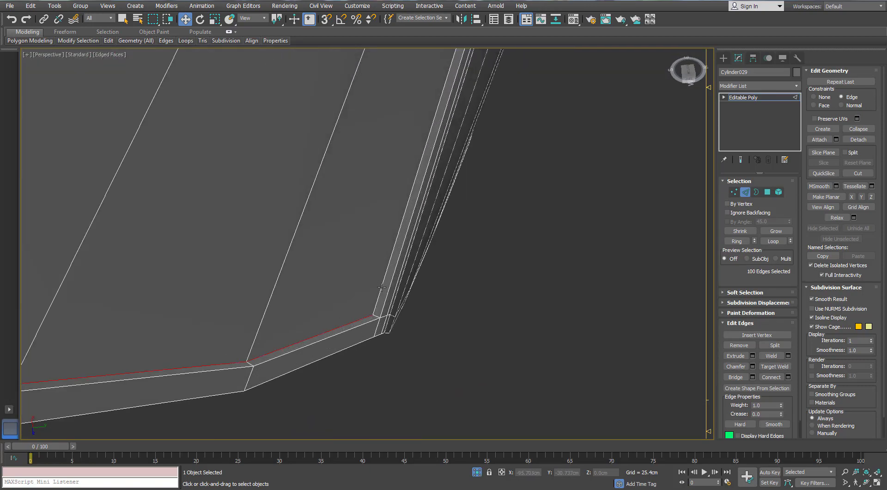
{"action": "scroll", "coordinate": [382, 287], "scroll_direction": "down", "scroll_amount": 4}
{"action": "left_click", "coordinate": [426, 254], "text": "ctrl"}
{"action": "scroll", "coordinate": [374, 285], "scroll_direction": "up", "scroll_amount": 4}
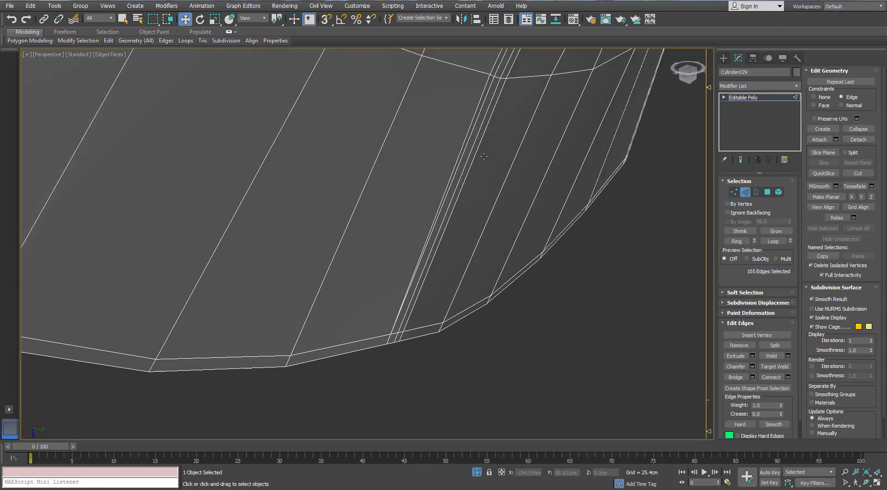
Add the last panels' inner rim and side edges to the selection, and remove all the selected edges.
{"action": "scroll", "coordinate": [429, 179], "scroll_direction": "down", "scroll_amount": 3}
{"action": "middle_click_drag", "start_coordinate": [444, 260], "coordinate": [416, 174], "text": "alt"}
{"action": "scroll", "coordinate": [365, 158], "scroll_direction": "up", "scroll_amount": 8}
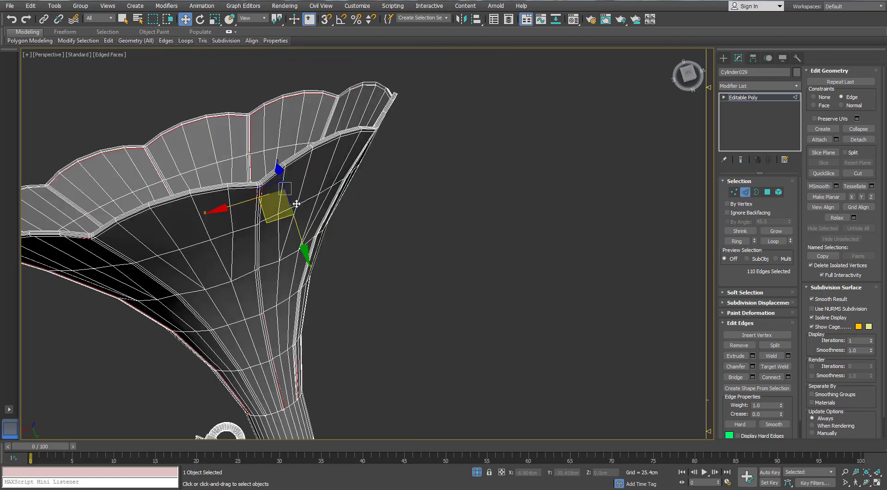
{"action": "scroll", "coordinate": [265, 151], "scroll_direction": "down", "scroll_amount": 2}
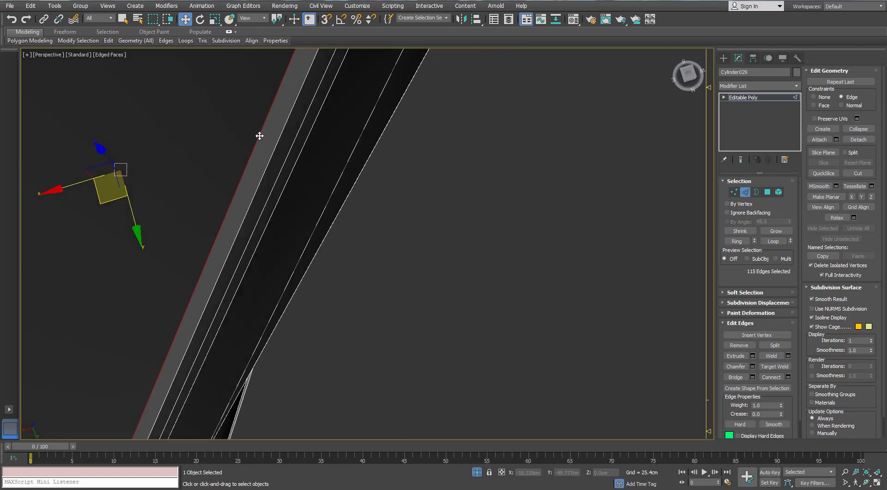
{"action": "scroll", "coordinate": [260, 135], "scroll_direction": "down", "scroll_amount": 5}
{"action": "middle_click_drag", "start_coordinate": [269, 179], "coordinate": [339, 135], "text": "alt"}
{"action": "scroll", "coordinate": [244, 97], "scroll_direction": "up", "scroll_amount": 3}
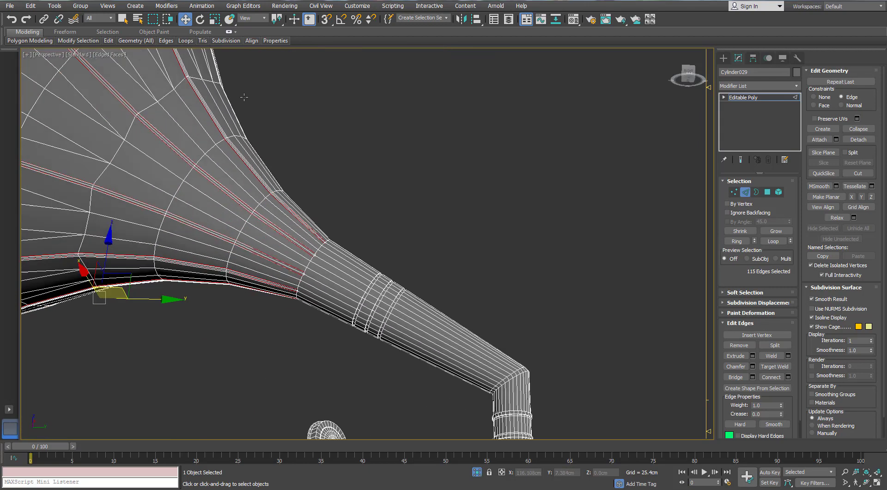
{"action": "scroll", "coordinate": [243, 98], "scroll_direction": "up", "scroll_amount": 4}
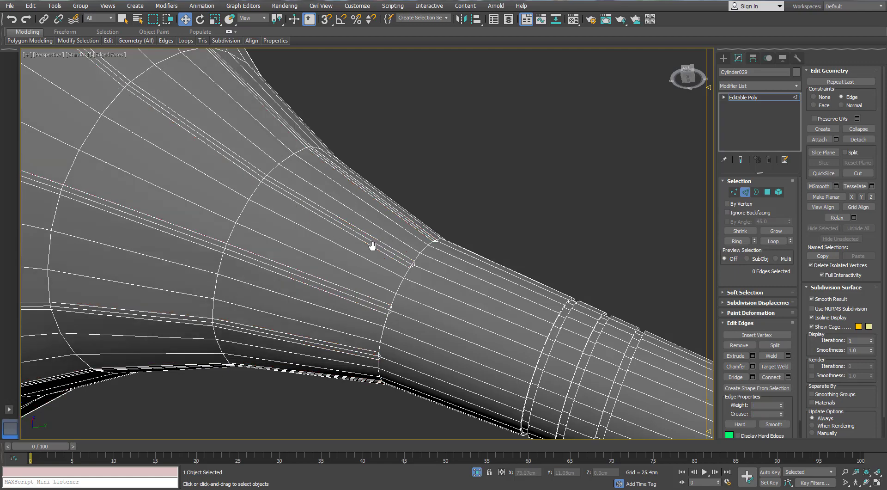
Check how the selected seam edges run through the horn's throat and across its mouth rim, and clear the selection.
{"action": "middle_click_drag", "start_coordinate": [372, 245], "coordinate": [436, 268]}
{"action": "scroll", "coordinate": [418, 320], "scroll_direction": "down", "scroll_amount": 5}
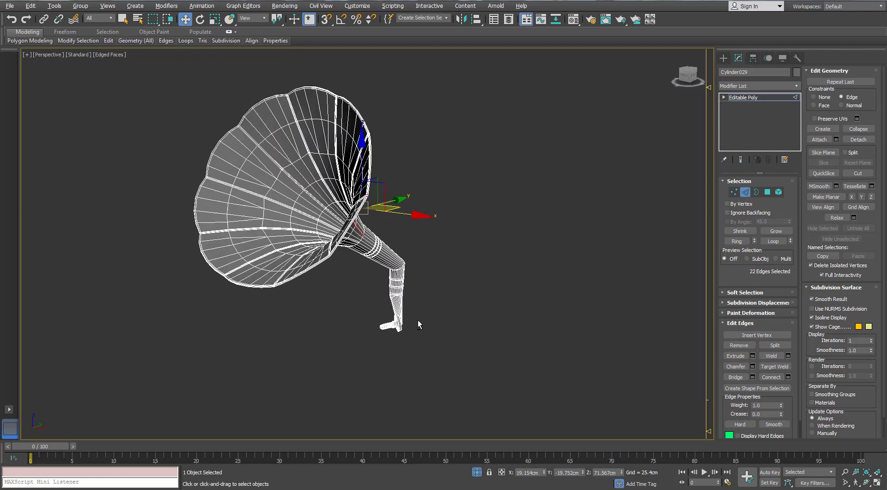
{"action": "middle_click_drag", "start_coordinate": [418, 320], "coordinate": [296, 240], "text": "alt"}
{"action": "scroll", "coordinate": [285, 234], "scroll_direction": "up", "scroll_amount": 6}
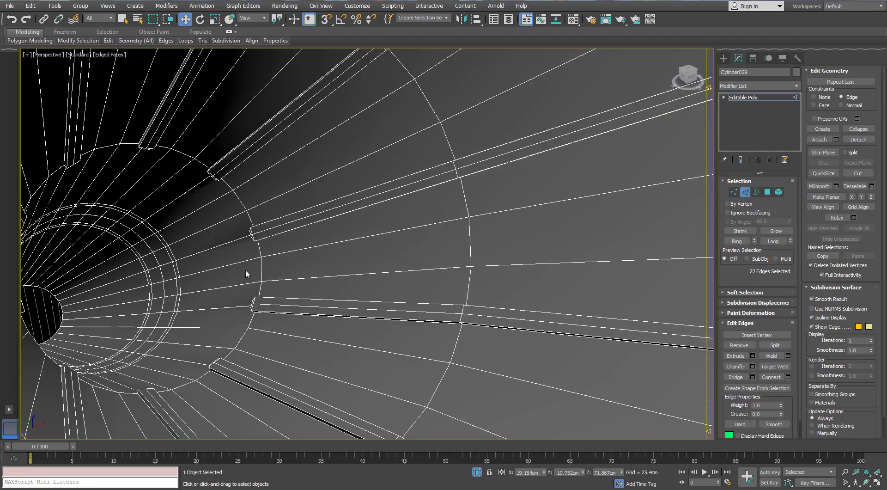
{"action": "scroll", "coordinate": [246, 269], "scroll_direction": "down", "scroll_amount": 6}
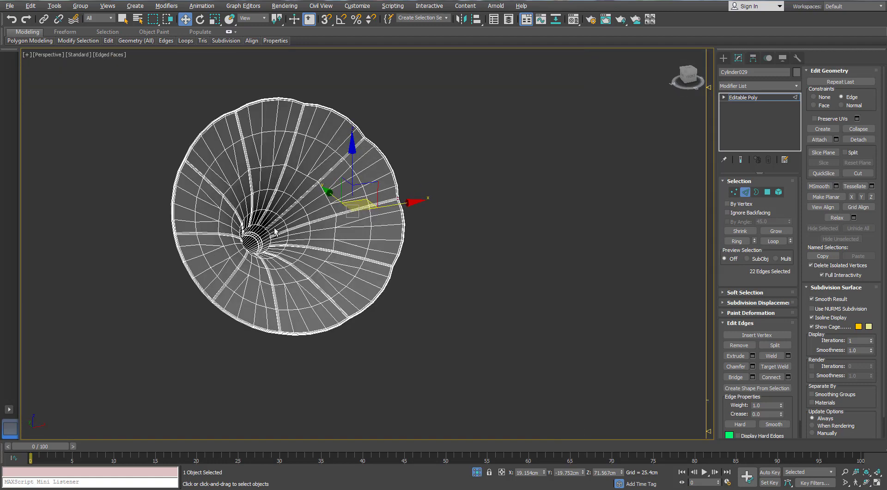
{"action": "middle_click_drag", "start_coordinate": [274, 231], "coordinate": [392, 217], "text": "alt"}
{"action": "scroll", "coordinate": [334, 193], "scroll_direction": "up", "scroll_amount": 8}
{"action": "scroll", "coordinate": [334, 193], "scroll_direction": "down", "scroll_amount": 1}
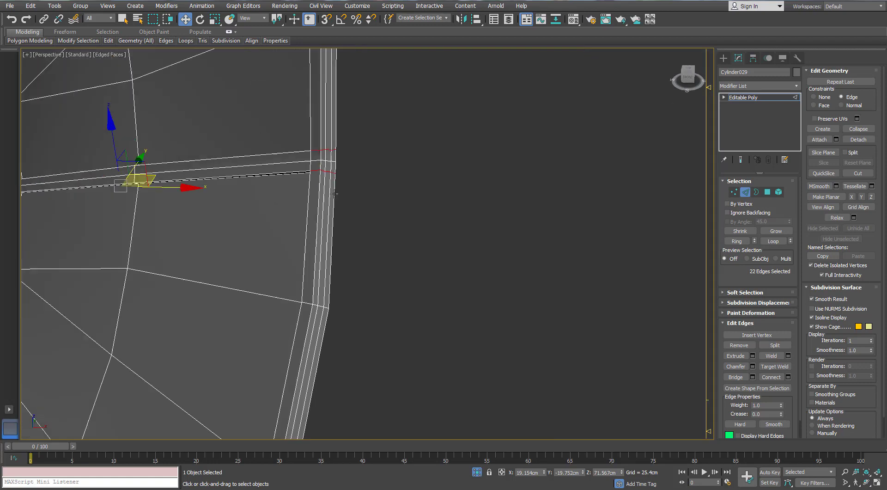
{"action": "scroll", "coordinate": [334, 193], "scroll_direction": "down", "scroll_amount": 6}
{"action": "middle_click_drag", "start_coordinate": [334, 193], "coordinate": [373, 167], "text": "alt"}
{"action": "left_click", "coordinate": [425, 180]}
{"action": "scroll", "coordinate": [399, 165], "scroll_direction": "up", "scroll_amount": 2}
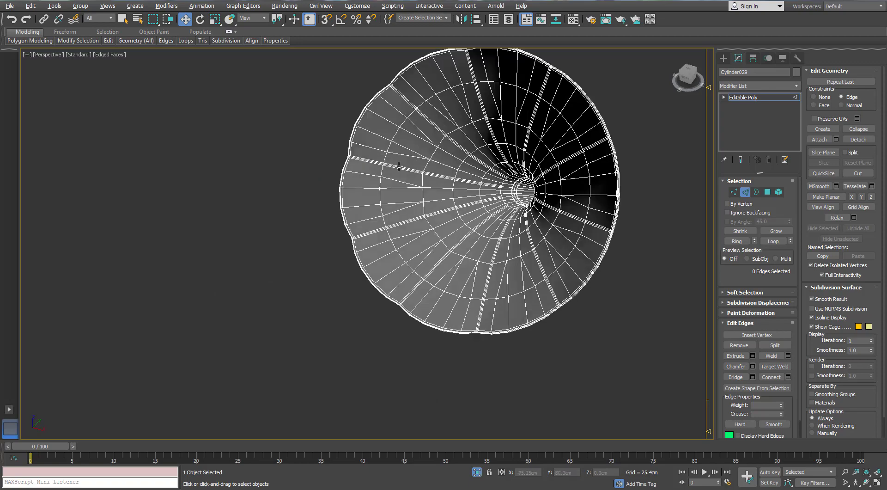
Try to select both side edge loops along the horn's panel seams, working around the outside from the throat.
{"action": "scroll", "coordinate": [487, 146], "scroll_direction": "up", "scroll_amount": 5}
{"action": "scroll", "coordinate": [515, 190], "scroll_direction": "down", "scroll_amount": 6}
{"action": "middle_click_drag", "start_coordinate": [515, 190], "coordinate": [492, 171], "text": "alt"}
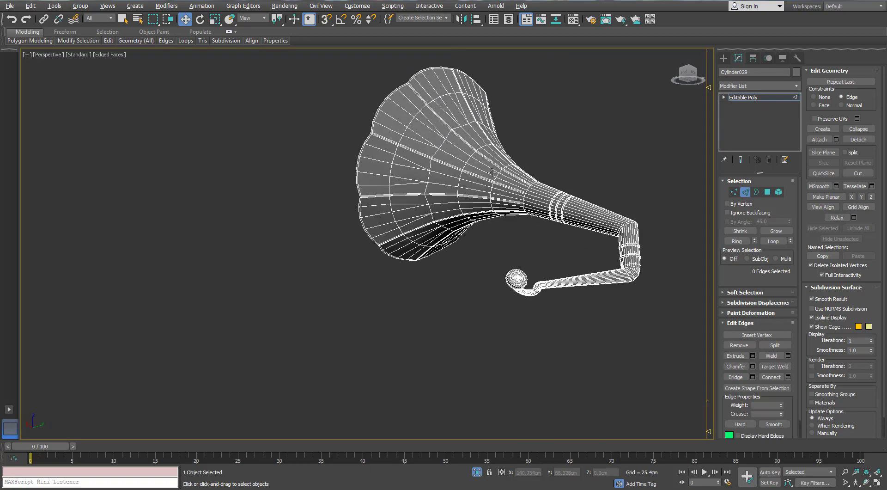
{"action": "scroll", "coordinate": [492, 172], "scroll_direction": "up", "scroll_amount": 6}
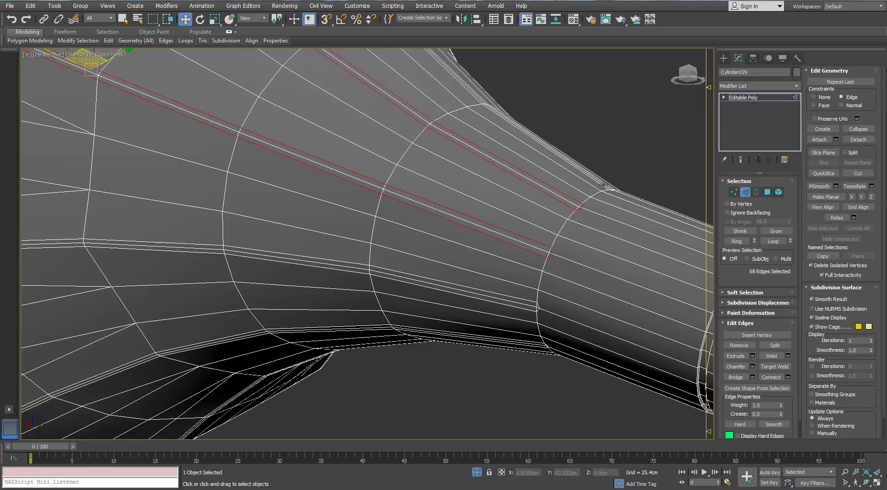
{"action": "middle_click_drag", "start_coordinate": [604, 185], "coordinate": [475, 258], "text": "alt"}
{"action": "middle_click_drag", "start_coordinate": [549, 249], "coordinate": [348, 160], "text": "alt"}
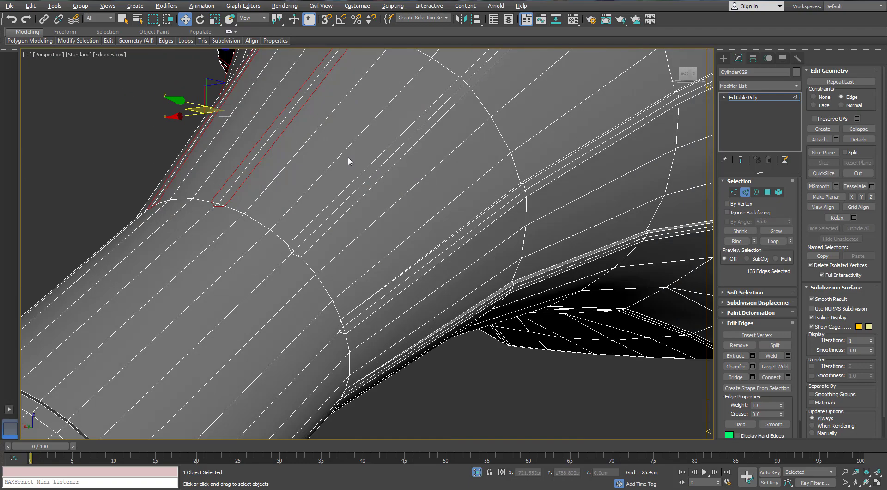
{"action": "middle_click_drag", "start_coordinate": [342, 190], "coordinate": [397, 194], "text": "alt"}
{"action": "double_click", "coordinate": [403, 161], "text": "ctrl"}
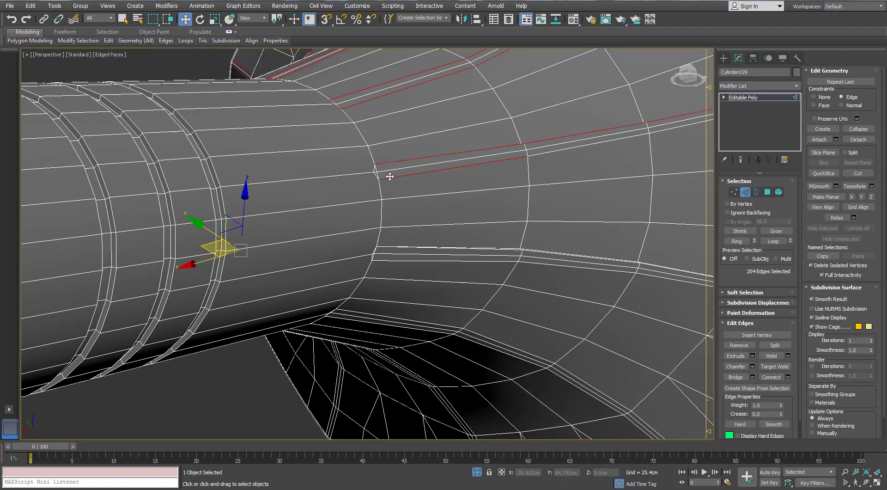
Find the extra edge loop lying close beside the lower panel seam and remove it.
{"action": "scroll", "coordinate": [433, 247], "scroll_direction": "up", "scroll_amount": 10}
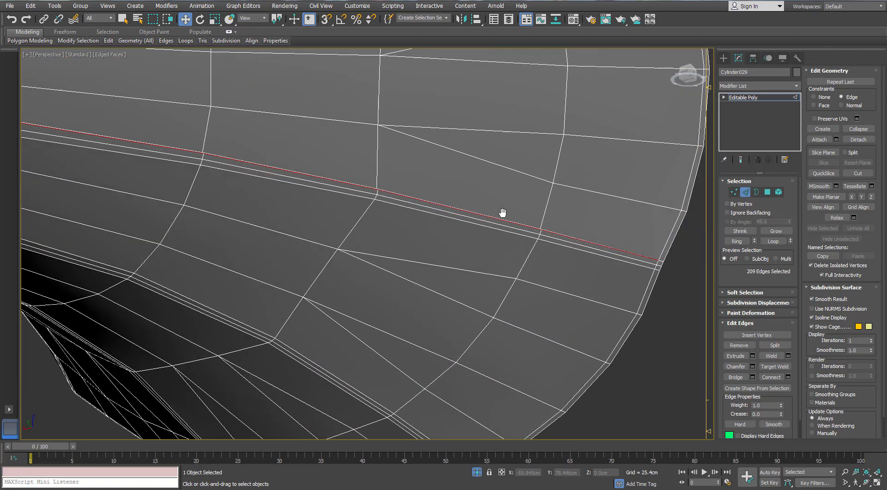
{"action": "scroll", "coordinate": [402, 255], "scroll_direction": "down", "scroll_amount": 6}
{"action": "scroll", "coordinate": [403, 254], "scroll_direction": "up", "scroll_amount": 4}
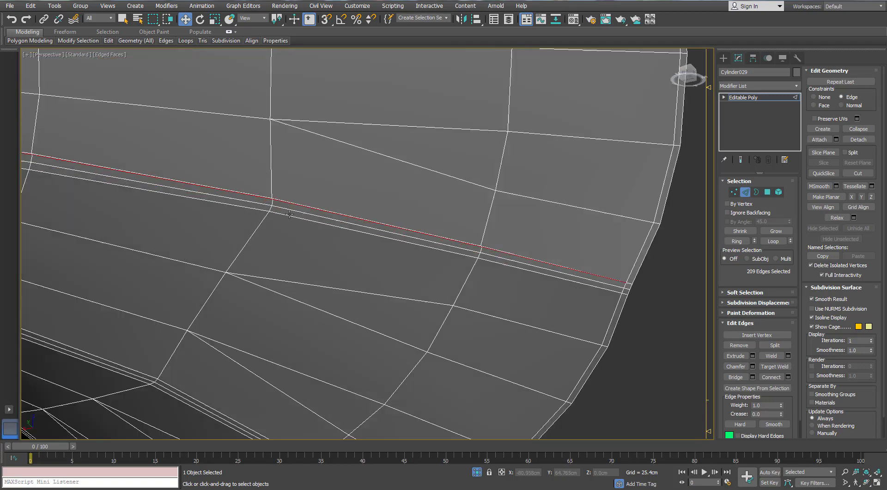
{"action": "scroll", "coordinate": [224, 212], "scroll_direction": "down", "scroll_amount": 5}
{"action": "scroll", "coordinate": [311, 221], "scroll_direction": "up", "scroll_amount": 5}
{"action": "scroll", "coordinate": [305, 208], "scroll_direction": "up", "scroll_amount": 4}
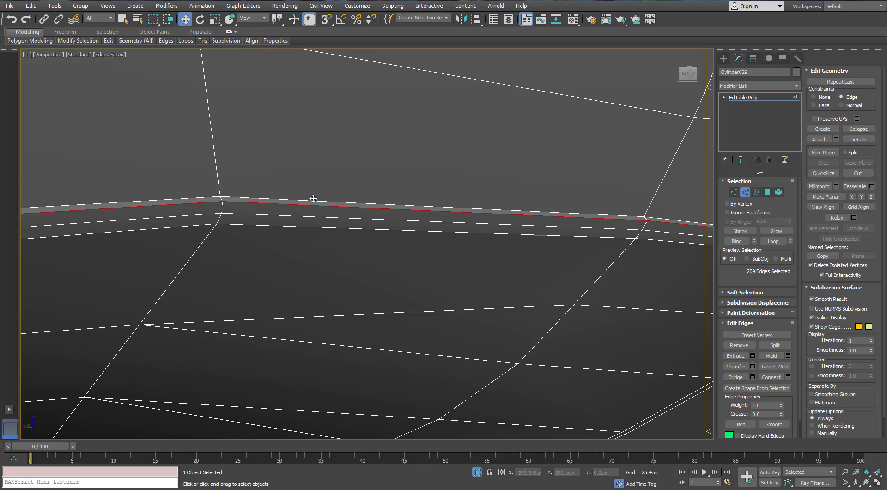
{"action": "double_click", "coordinate": [313, 200]}
{"action": "scroll", "coordinate": [314, 199], "scroll_direction": "down", "scroll_amount": 5}
Remove the stray extra edge beside the panel seam near the horn's throat.
{"action": "middle_click_drag", "start_coordinate": [408, 194], "coordinate": [468, 226]}
{"action": "middle_click_drag", "start_coordinate": [470, 169], "coordinate": [239, 212], "text": "alt"}
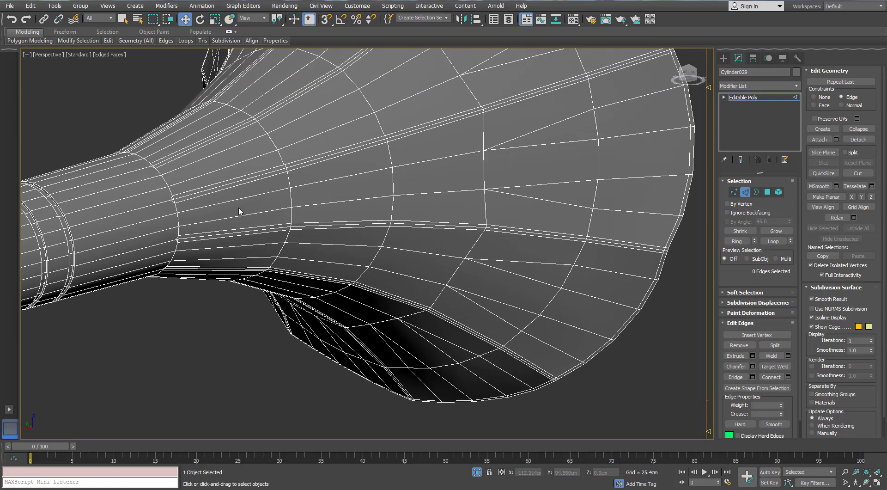
{"action": "middle_click_drag", "start_coordinate": [164, 213], "coordinate": [188, 234], "text": "alt"}
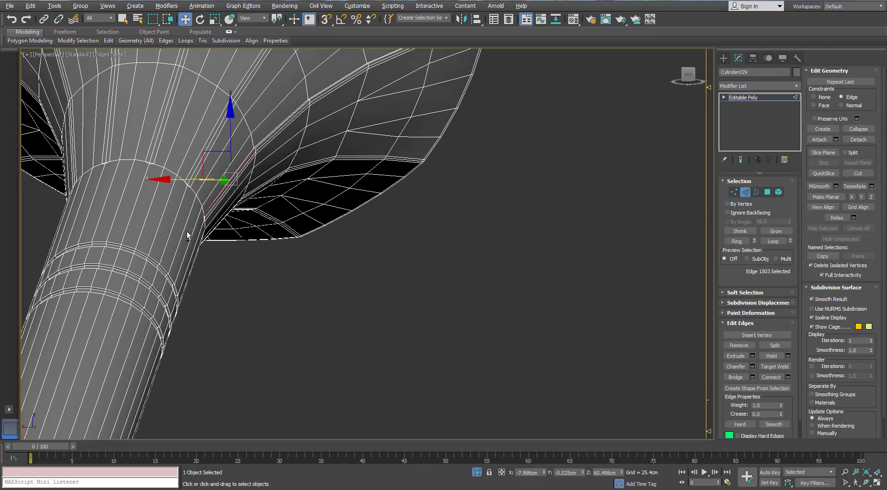
{"action": "scroll", "coordinate": [305, 121], "scroll_direction": "up", "scroll_amount": 5}
{"action": "left_click", "coordinate": [305, 121]}
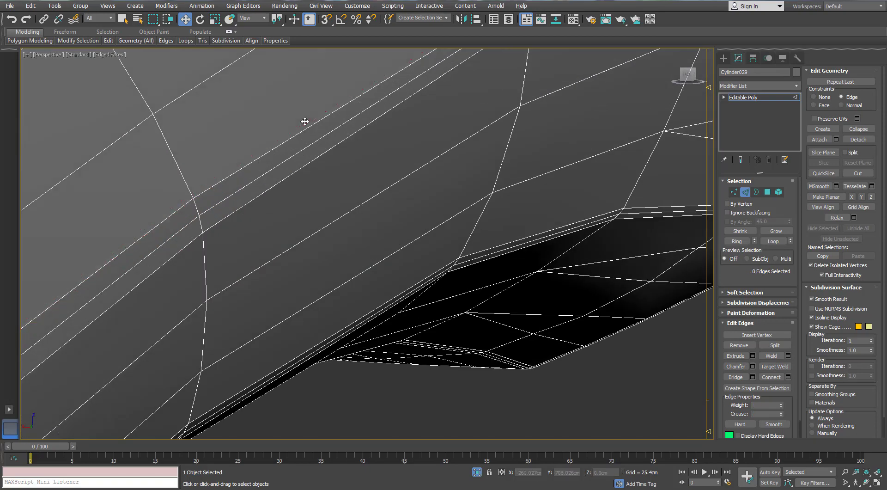
Select both side edge loops along the lower panel seams on the outside of the horn.
{"action": "scroll", "coordinate": [305, 121], "scroll_direction": "down", "scroll_amount": 5}
{"action": "scroll", "coordinate": [157, 206], "scroll_direction": "up", "scroll_amount": 3}
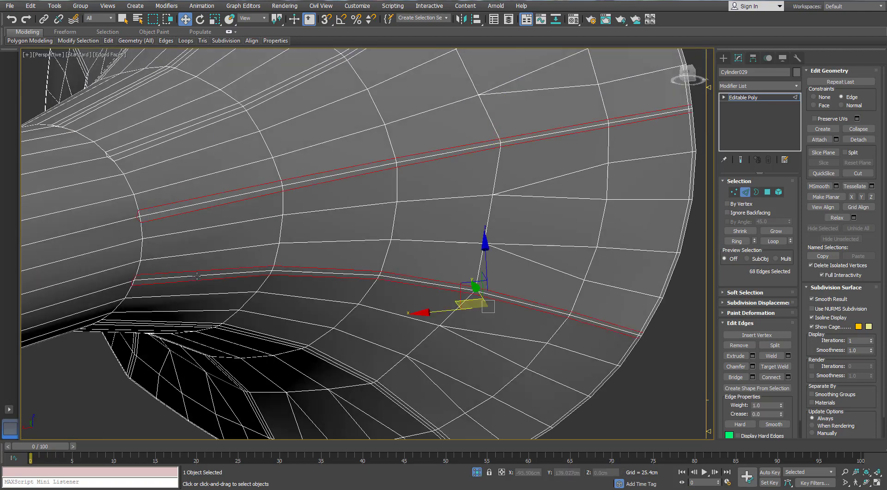
{"action": "middle_click_drag", "start_coordinate": [197, 276], "coordinate": [381, 128], "text": "alt"}
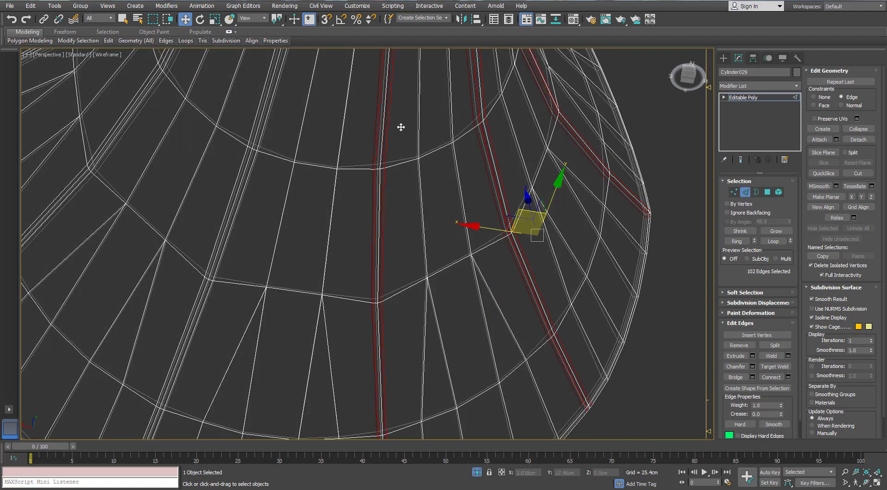
{"action": "left_click", "coordinate": [492, 98]}
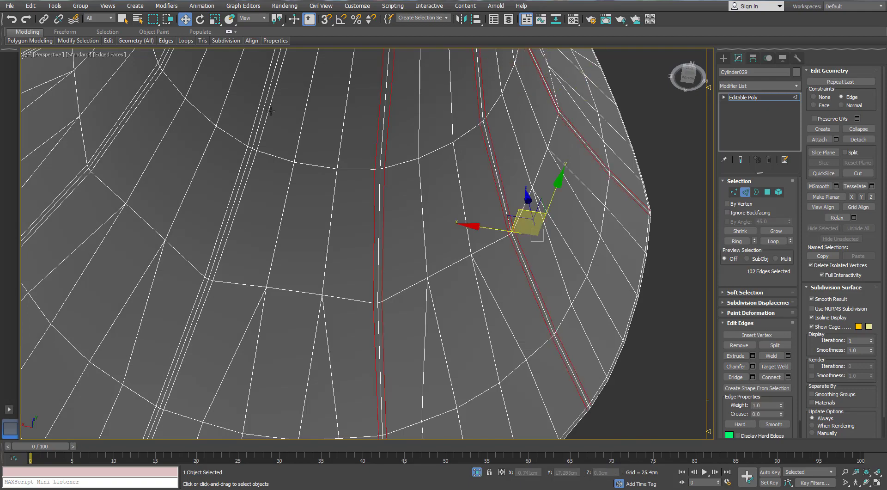
{"action": "middle_click_drag", "start_coordinate": [310, 158], "coordinate": [380, 226], "text": "alt"}
{"action": "double_click", "coordinate": [417, 186], "text": "ctrl"}
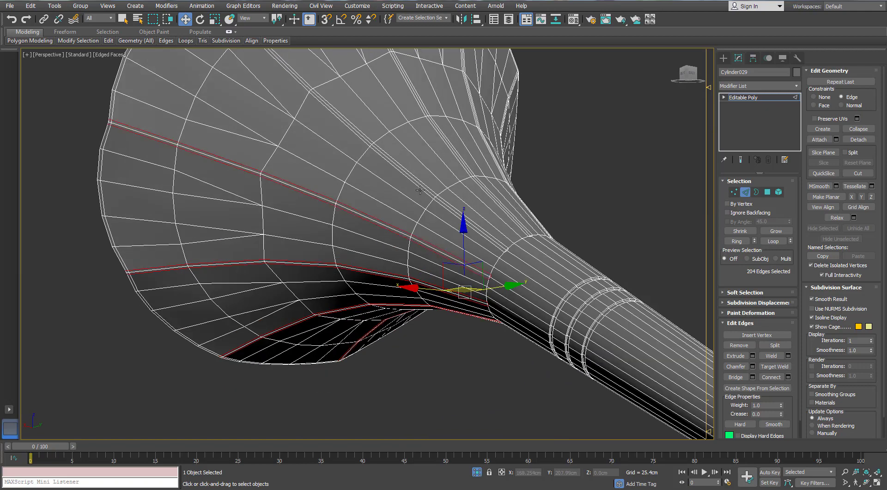
Add the remaining seams' side edge loops to the selection, and remove the extra edges along all panel seams.
{"action": "double_click", "coordinate": [420, 190], "text": "ctrl"}
{"action": "middle_click_drag", "start_coordinate": [420, 190], "coordinate": [387, 192], "text": "alt"}
{"action": "double_click", "coordinate": [386, 190], "text": "ctrl"}
{"action": "double_click", "coordinate": [414, 208], "text": "ctrl"}
{"action": "double_click", "coordinate": [428, 222], "text": "ctrl"}
{"action": "middle_click_drag", "start_coordinate": [428, 222], "coordinate": [341, 152], "text": "alt"}
{"action": "scroll", "coordinate": [436, 200], "scroll_direction": "down", "scroll_amount": 5}
{"action": "scroll", "coordinate": [327, 148], "scroll_direction": "up", "scroll_amount": 5}
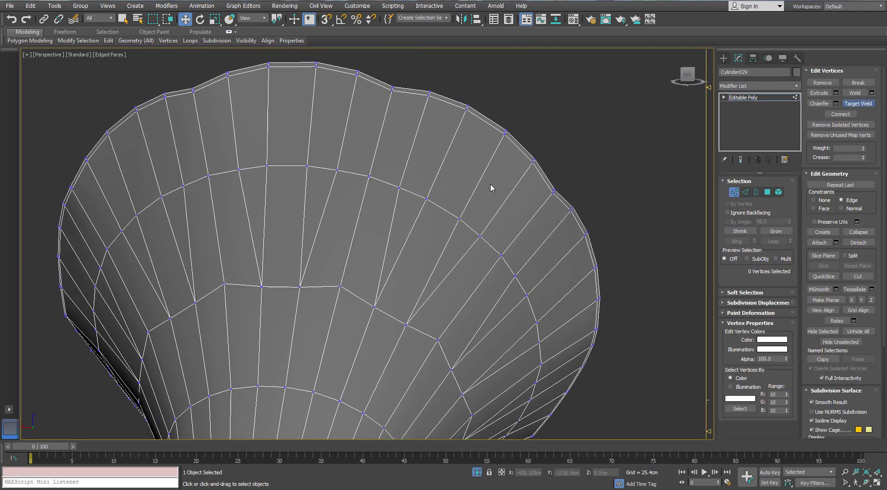
{"action": "scroll", "coordinate": [335, 185], "scroll_direction": "down", "scroll_amount": 3}
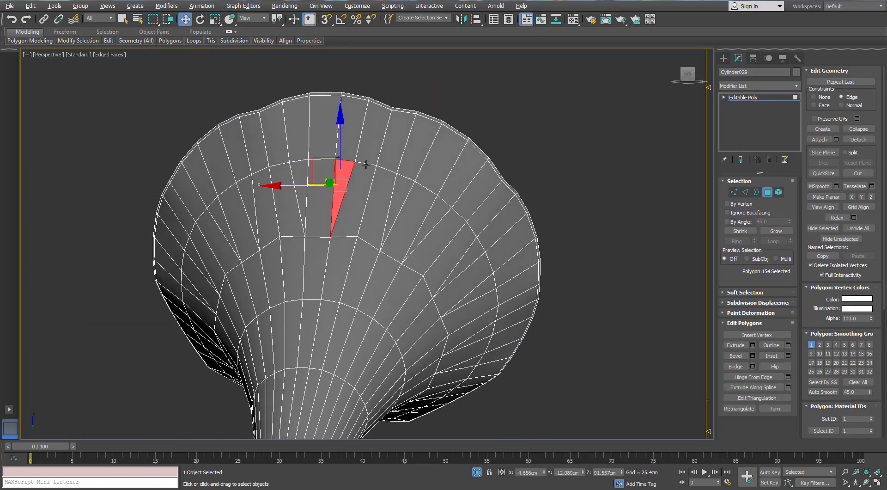
{"action": "middle_click_drag", "start_coordinate": [335, 185], "coordinate": [359, 163], "text": "alt"}
{"action": "right_click", "coordinate": [337, 158]}
{"action": "left_click", "coordinate": [326, 93]}
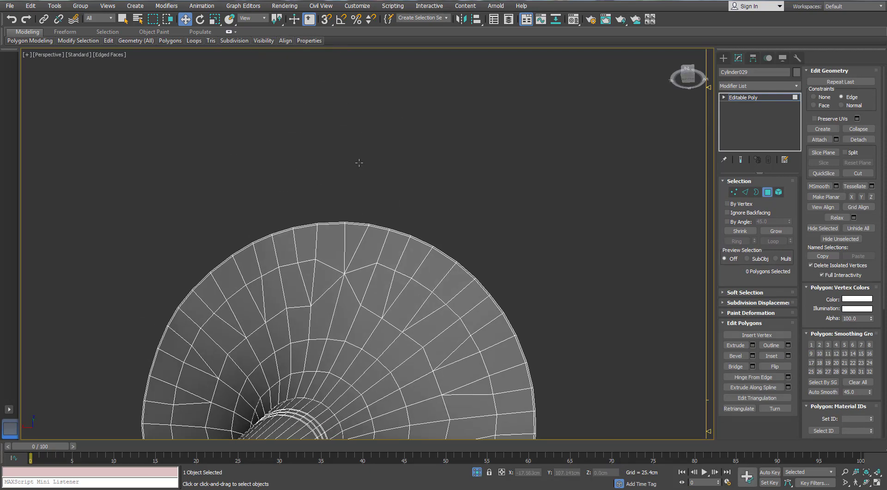
{"action": "left_click", "coordinate": [473, 160]}
Select the edge loops running around the middle of the horn's mouth rim and remove them with their vertices.
{"action": "scroll", "coordinate": [466, 184], "scroll_direction": "down", "scroll_amount": 3}
{"action": "middle_click_drag", "start_coordinate": [463, 198], "coordinate": [409, 198], "text": "alt"}
{"action": "scroll", "coordinate": [336, 170], "scroll_direction": "up", "scroll_amount": 5}
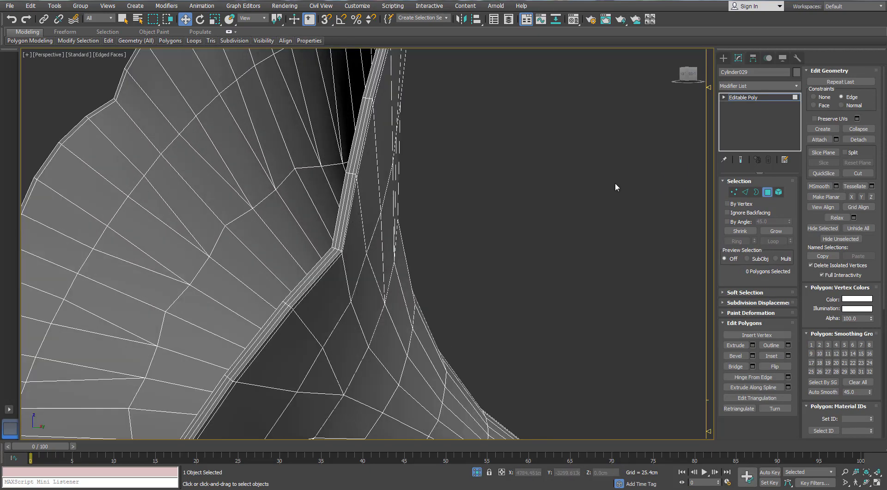
{"action": "left_click", "coordinate": [745, 192]}
{"action": "double_click", "coordinate": [353, 158]}
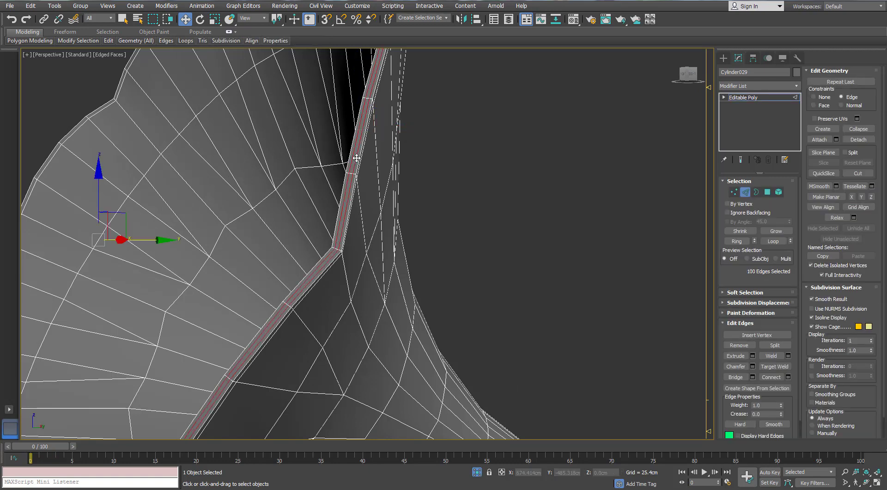
{"action": "scroll", "coordinate": [345, 148], "scroll_direction": "up", "scroll_amount": 2}
{"action": "middle_click_drag", "start_coordinate": [344, 148], "coordinate": [178, 91], "text": "alt"}
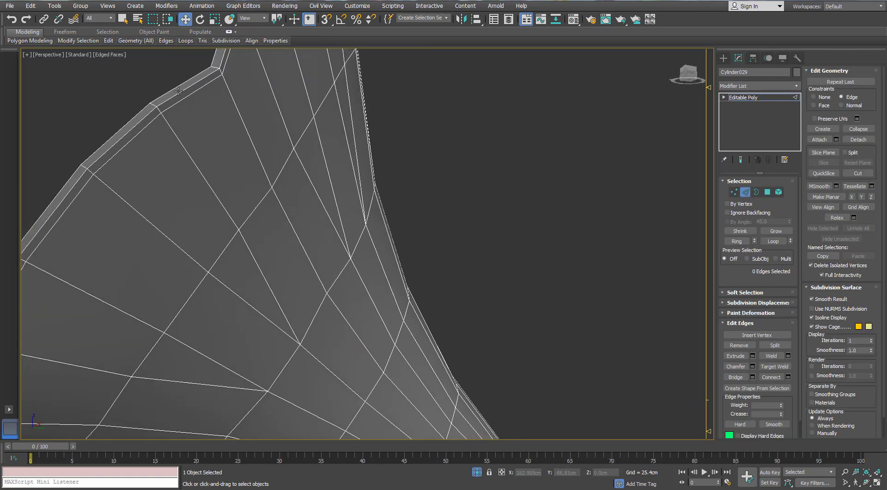
{"action": "key", "text": "ctrl+BackSpace"}
Remove the remaining edge loop just inside the horn's mouth rim together with its vertices.
{"action": "scroll", "coordinate": [221, 120], "scroll_direction": "down", "scroll_amount": 5}
{"action": "middle_click_drag", "start_coordinate": [221, 119], "coordinate": [234, 132], "text": "alt"}
{"action": "scroll", "coordinate": [234, 131], "scroll_direction": "up", "scroll_amount": 3}
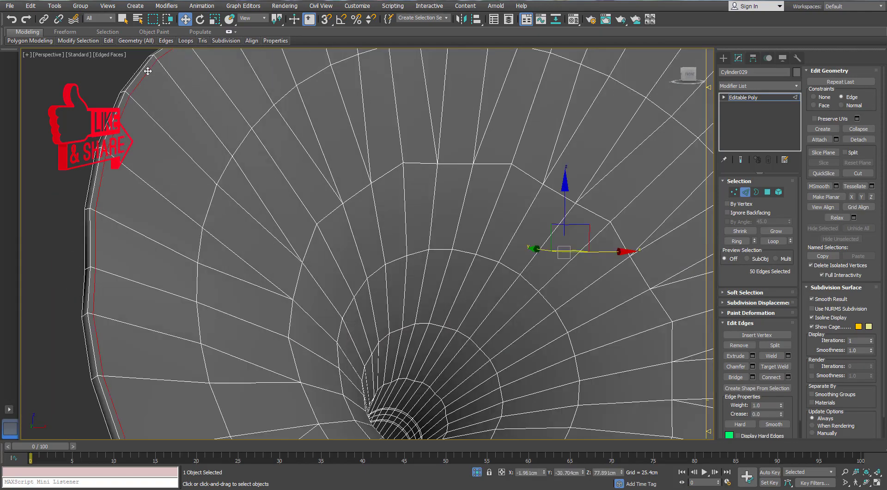
{"action": "key", "text": "ctrl+BackSpace"}
{"action": "scroll", "coordinate": [222, 129], "scroll_direction": "down", "scroll_amount": 5}
{"action": "middle_click_drag", "start_coordinate": [270, 167], "coordinate": [312, 211], "text": "alt"}
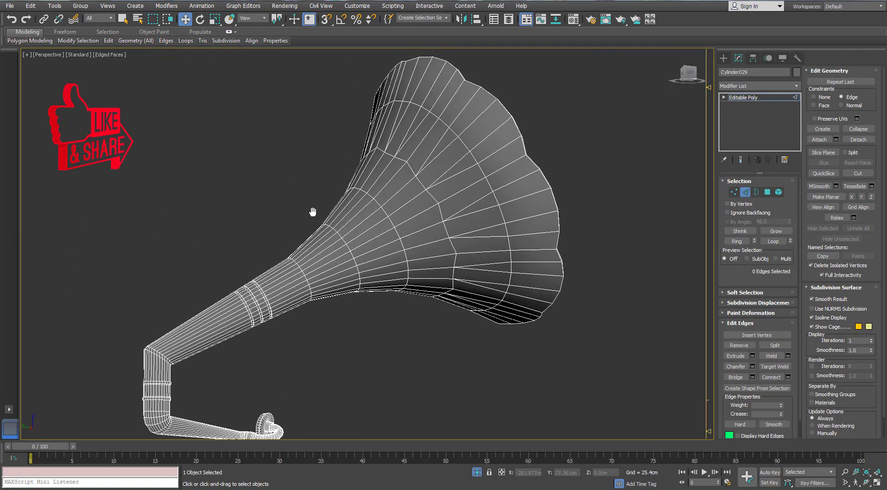
Remove the edge loops forming the three narrow bands around the horn's neck together with their vertices.
{"action": "scroll", "coordinate": [287, 217], "scroll_direction": "up", "scroll_amount": 5}
{"action": "scroll", "coordinate": [277, 217], "scroll_direction": "down", "scroll_amount": 3}
{"action": "scroll", "coordinate": [258, 215], "scroll_direction": "up", "scroll_amount": 3}
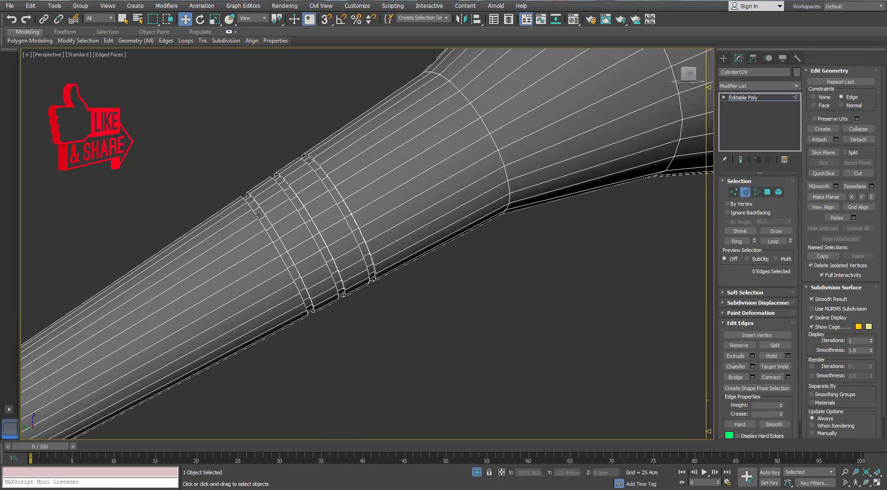
{"action": "scroll", "coordinate": [258, 215], "scroll_direction": "down", "scroll_amount": 4}
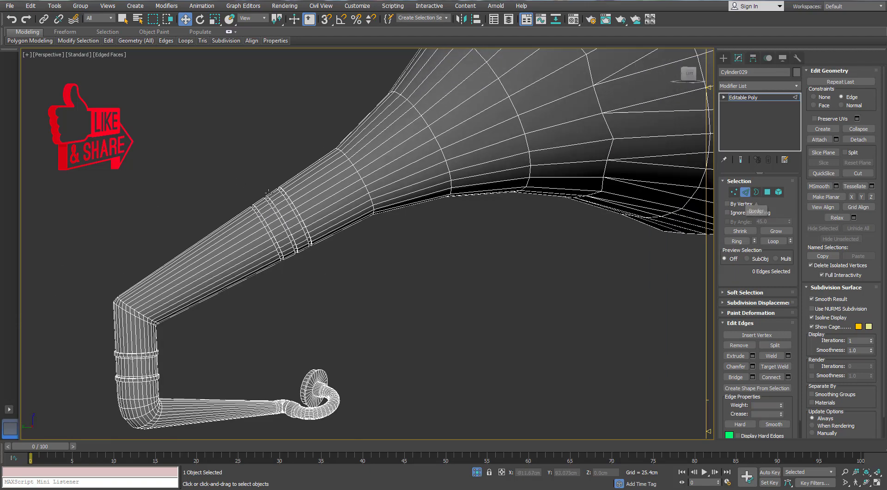
{"action": "scroll", "coordinate": [274, 216], "scroll_direction": "up", "scroll_amount": 8}
{"action": "double_click", "coordinate": [275, 213]}
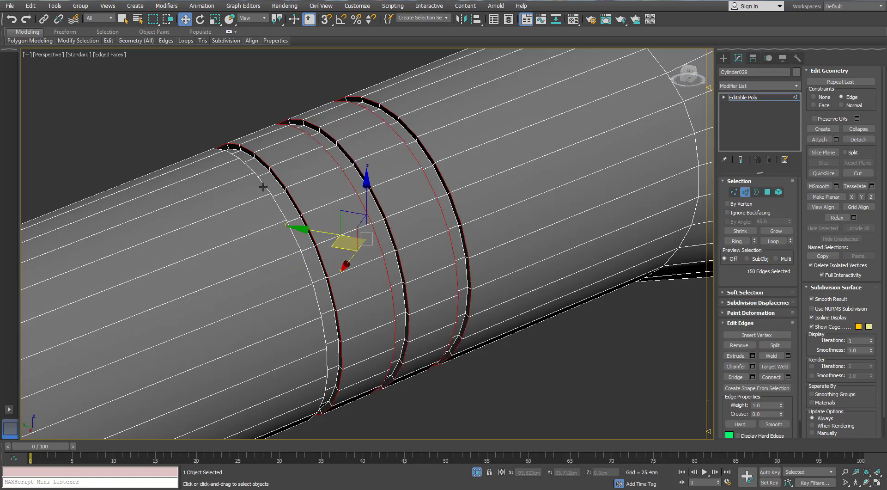
{"action": "key", "text": "ctrl+z"}
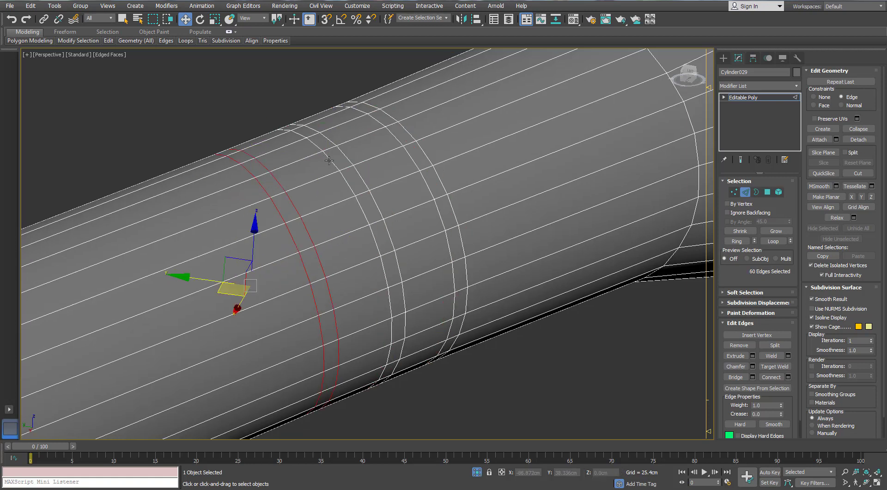
{"action": "left_click", "coordinate": [408, 135]}
{"action": "scroll", "coordinate": [276, 229], "scroll_direction": "down", "scroll_amount": 10}
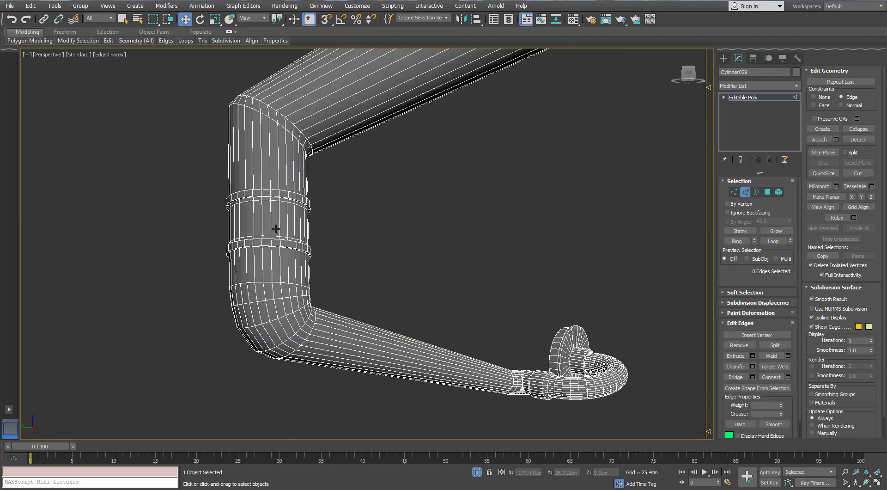
Select all polygons of the vertical pipe section between the two bends, including both bands, and delete them.
{"action": "scroll", "coordinate": [277, 233], "scroll_direction": "up", "scroll_amount": 5}
{"action": "scroll", "coordinate": [279, 241], "scroll_direction": "down", "scroll_amount": 5}
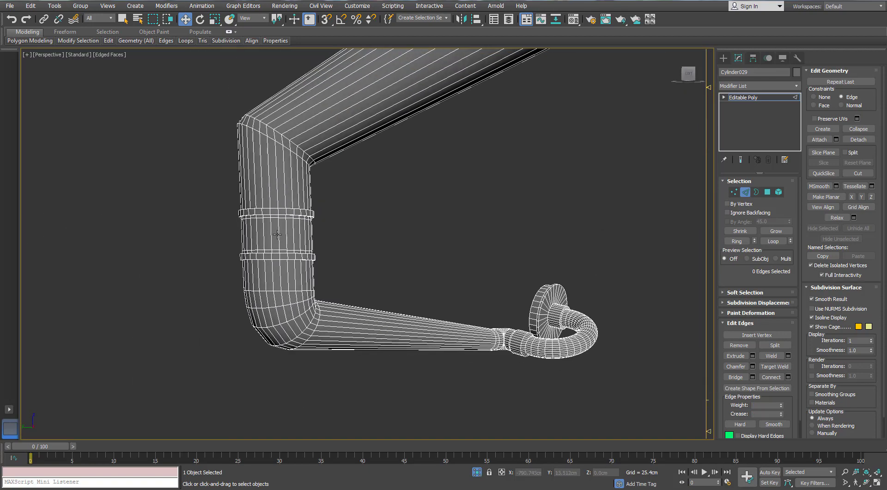
{"action": "left_click", "coordinate": [768, 192]}
{"action": "double_click", "coordinate": [258, 244]}
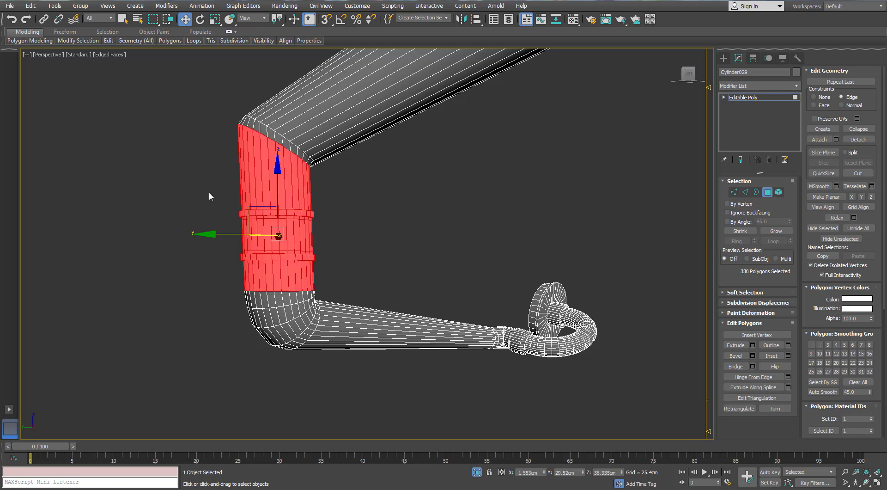
{"action": "key", "text": "Delete"}
Select the open borders of the horn's neck and the lower elbow, and bridge them with a plain pipe section.
{"action": "left_click", "coordinate": [756, 192]}
{"action": "left_click", "coordinate": [296, 291]}
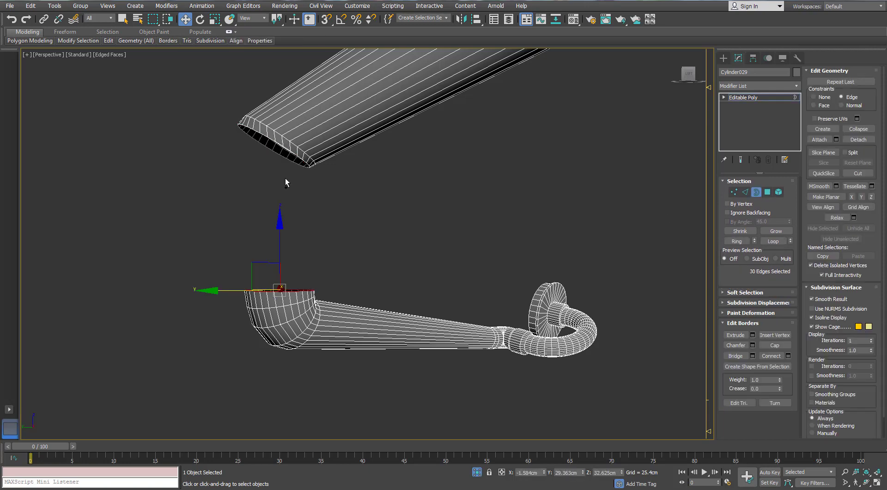
{"action": "middle_click_drag", "start_coordinate": [290, 152], "coordinate": [273, 129], "text": "alt"}
{"action": "scroll", "coordinate": [273, 129], "scroll_direction": "up", "scroll_amount": 4}
{"action": "scroll", "coordinate": [273, 129], "scroll_direction": "down", "scroll_amount": 3}
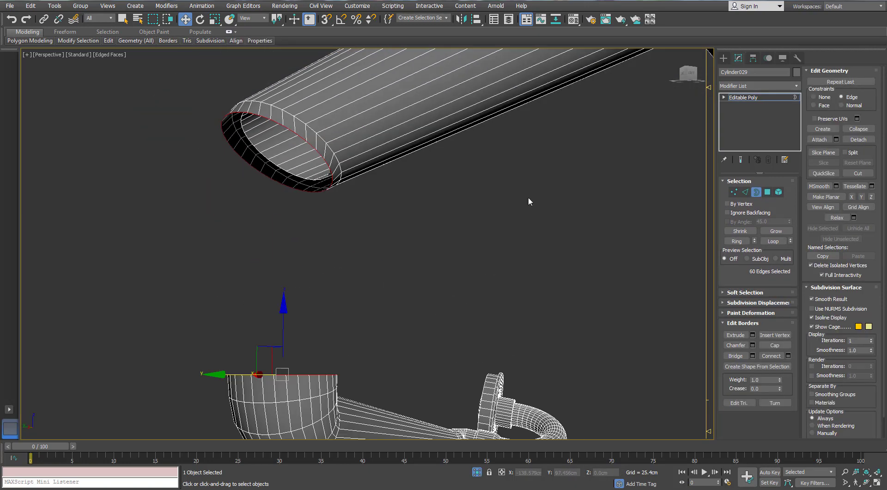
{"action": "left_click", "coordinate": [730, 356]}
Inspect the bridged vertical pipe and its joints with the horn and lower arm, and clear the border selection.
{"action": "scroll", "coordinate": [409, 215], "scroll_direction": "down", "scroll_amount": 5}
{"action": "scroll", "coordinate": [385, 225], "scroll_direction": "up", "scroll_amount": 5}
{"action": "mouse_move", "coordinate": [410, 215]}
{"action": "middle_mouse_down", "text": "alt"}
{"action": "mouse_move", "coordinate": [385, 225]}
{"action": "mouse_move", "coordinate": [368, 215]}
{"action": "mouse_move", "coordinate": [414, 226]}
{"action": "middle_mouse_up", "text": "alt"}
{"action": "scroll", "coordinate": [385, 225], "scroll_direction": "down", "scroll_amount": 4}
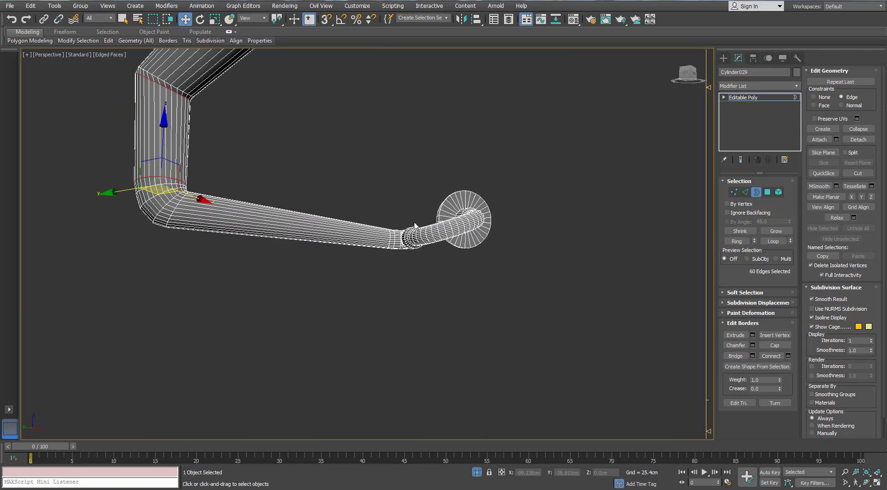
{"action": "scroll", "coordinate": [407, 217], "scroll_direction": "up", "scroll_amount": 3}
{"action": "middle_click_drag", "start_coordinate": [305, 97], "coordinate": [409, 264]}
{"action": "scroll", "coordinate": [410, 262], "scroll_direction": "down", "scroll_amount": 6}
{"action": "middle_click_drag", "start_coordinate": [414, 217], "coordinate": [367, 205], "text": "alt"}
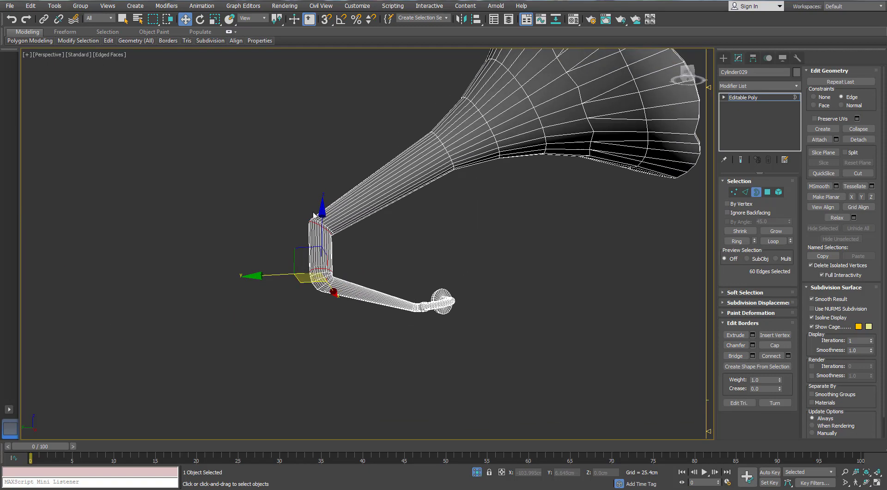
{"action": "middle_click_drag", "start_coordinate": [313, 216], "coordinate": [303, 197]}
{"action": "scroll", "coordinate": [304, 199], "scroll_direction": "up", "scroll_amount": 5}
{"action": "left_click", "coordinate": [372, 235]}
{"action": "middle_click_drag", "start_coordinate": [372, 235], "coordinate": [276, 273], "text": "alt"}
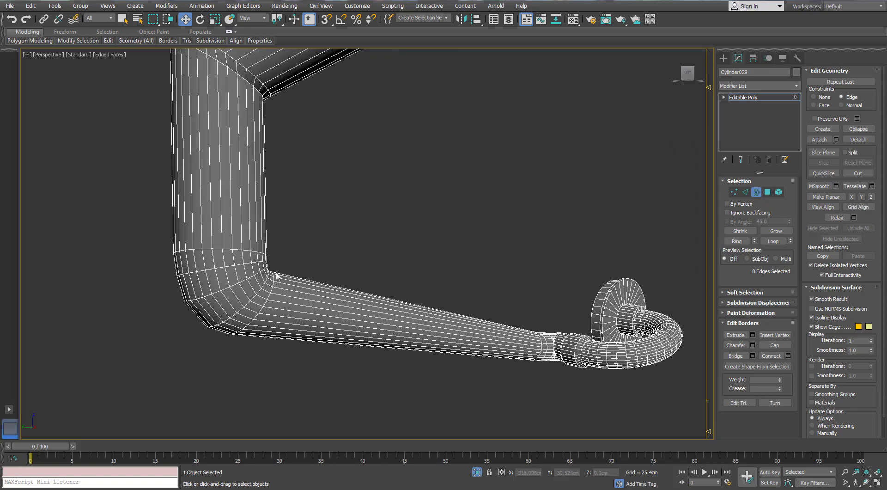
Target-weld alternate vertices to their neighbours along the edge ring where the lower elbow meets the tapered arm.
{"action": "scroll", "coordinate": [276, 276], "scroll_direction": "up", "scroll_amount": 3}
{"action": "scroll", "coordinate": [261, 242], "scroll_direction": "up", "scroll_amount": 2}
{"action": "key", "text": "1"}
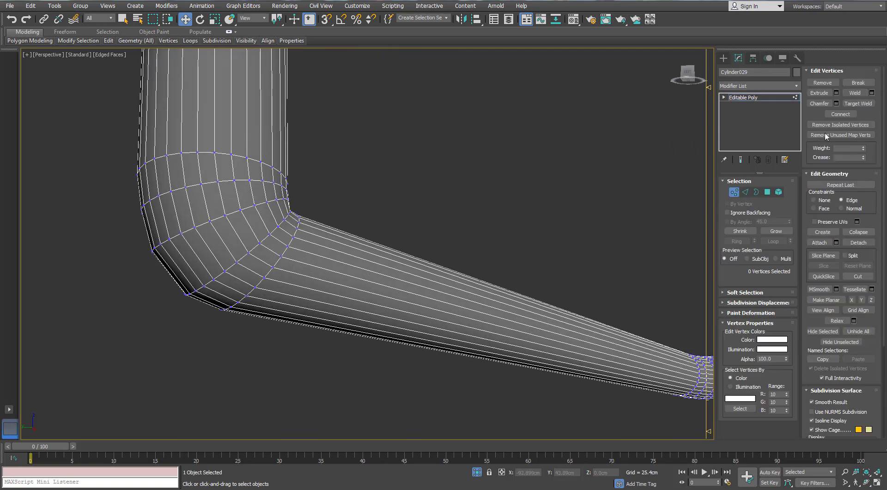
{"action": "left_click", "coordinate": [858, 103]}
{"action": "scroll", "coordinate": [284, 253], "scroll_direction": "up", "scroll_amount": 2}
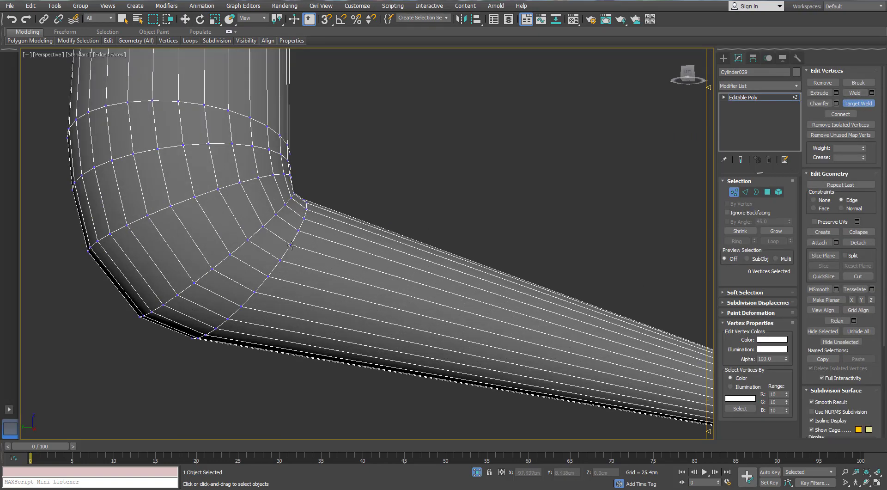
{"action": "middle_click_drag", "start_coordinate": [271, 276], "coordinate": [349, 363], "text": "alt"}
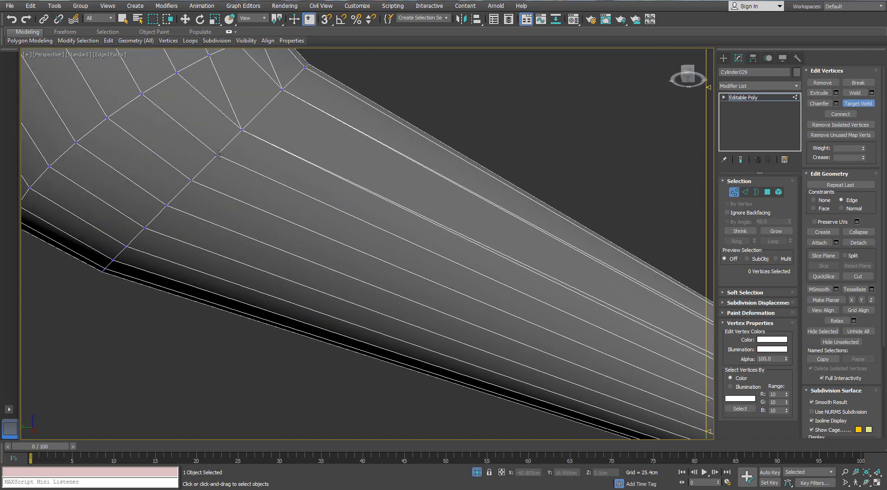
{"action": "left_click", "coordinate": [147, 228]}
Target-weld alternate vertices to their neighbours on the opposite side of the elbow's end ring.
{"action": "scroll", "coordinate": [153, 224], "scroll_direction": "down", "scroll_amount": 3}
{"action": "middle_click_drag", "start_coordinate": [152, 224], "coordinate": [208, 231], "text": "alt"}
{"action": "middle_click_drag", "start_coordinate": [208, 231], "coordinate": [407, 185]}
{"action": "middle_click_drag", "start_coordinate": [407, 185], "coordinate": [370, 260]}
{"action": "scroll", "coordinate": [489, 219], "scroll_direction": "up", "scroll_amount": 2}
{"action": "scroll", "coordinate": [545, 245], "scroll_direction": "down", "scroll_amount": 2}
{"action": "scroll", "coordinate": [434, 226], "scroll_direction": "up", "scroll_amount": 6}
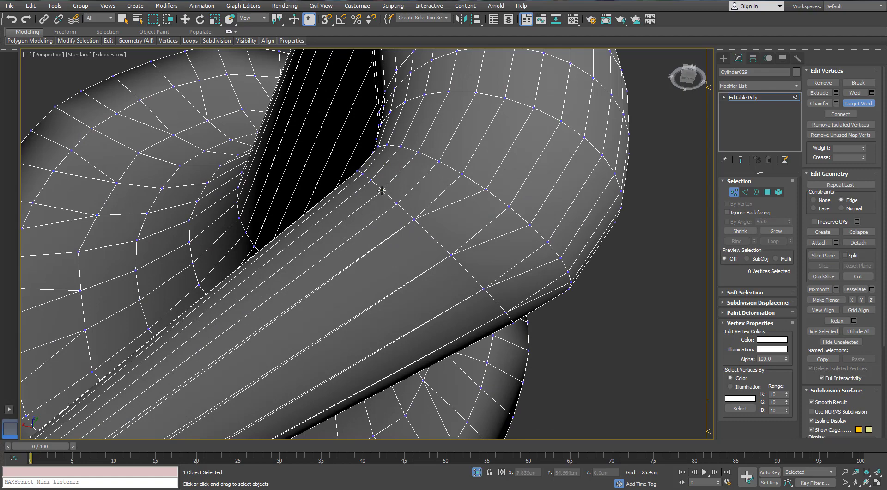
{"action": "left_click", "coordinate": [362, 173]}
{"action": "middle_click_drag", "start_coordinate": [362, 173], "coordinate": [486, 286], "text": "alt"}
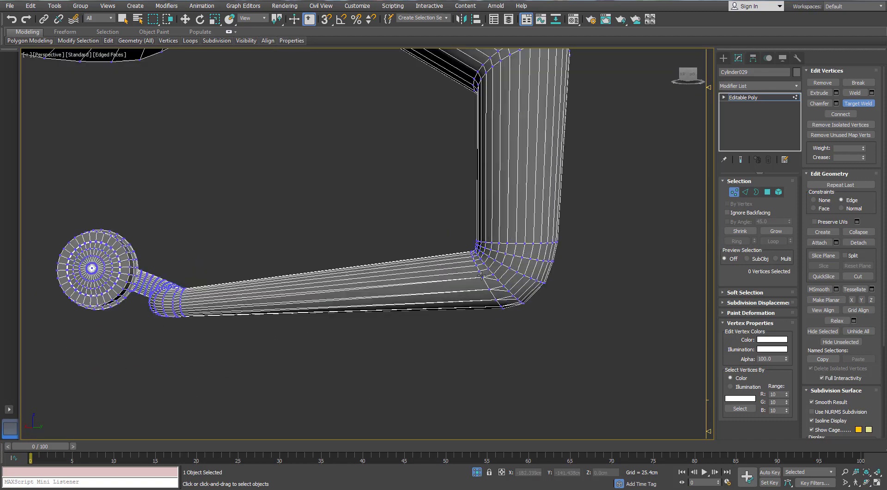
Target-weld the remaining alternate vertices around the inner corner of the elbow's end ring.
{"action": "scroll", "coordinate": [481, 271], "scroll_direction": "up", "scroll_amount": 5}
{"action": "scroll", "coordinate": [467, 248], "scroll_direction": "down", "scroll_amount": 4}
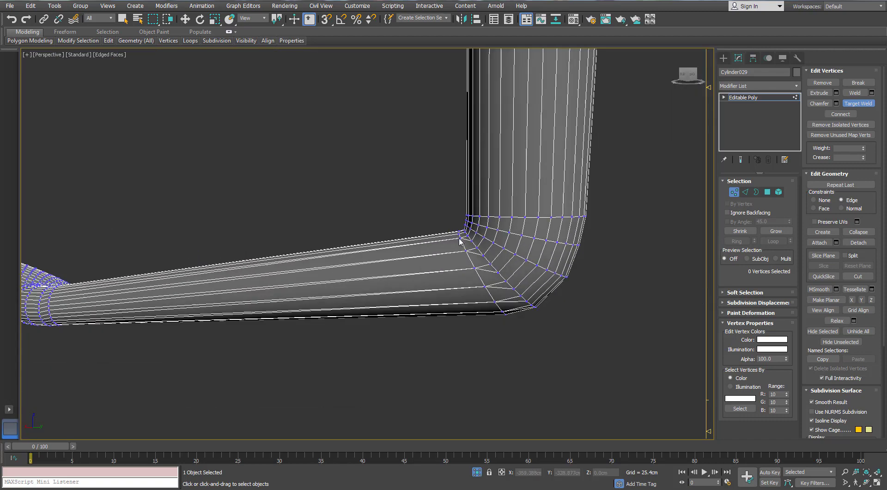
{"action": "middle_click_drag", "start_coordinate": [466, 248], "coordinate": [517, 268], "text": "alt"}
{"action": "scroll", "coordinate": [542, 300], "scroll_direction": "up", "scroll_amount": 4}
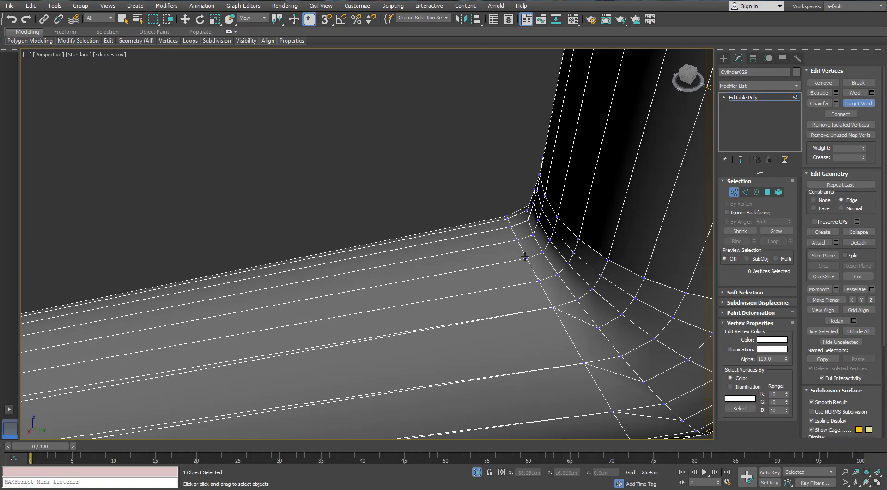
{"action": "scroll", "coordinate": [466, 250], "scroll_direction": "down", "scroll_amount": 6}
{"action": "middle_click_drag", "start_coordinate": [466, 250], "coordinate": [486, 251], "text": "alt"}
{"action": "scroll", "coordinate": [485, 251], "scroll_direction": "down", "scroll_amount": 4}
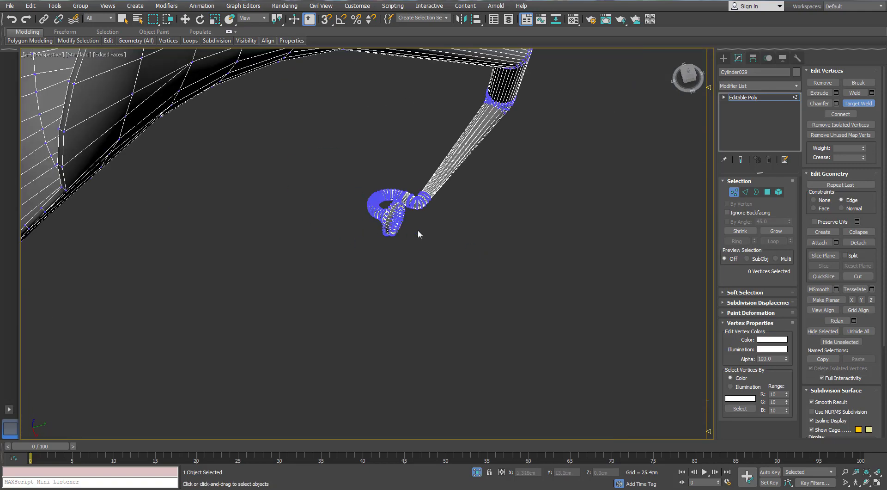
{"action": "middle_click_drag", "start_coordinate": [417, 231], "coordinate": [463, 146], "text": "alt"}
{"action": "scroll", "coordinate": [208, 203], "scroll_direction": "up", "scroll_amount": 5}
{"action": "middle_click_drag", "start_coordinate": [192, 204], "coordinate": [192, 260], "text": "alt"}
{"action": "scroll", "coordinate": [272, 126], "scroll_direction": "up", "scroll_amount": 7}
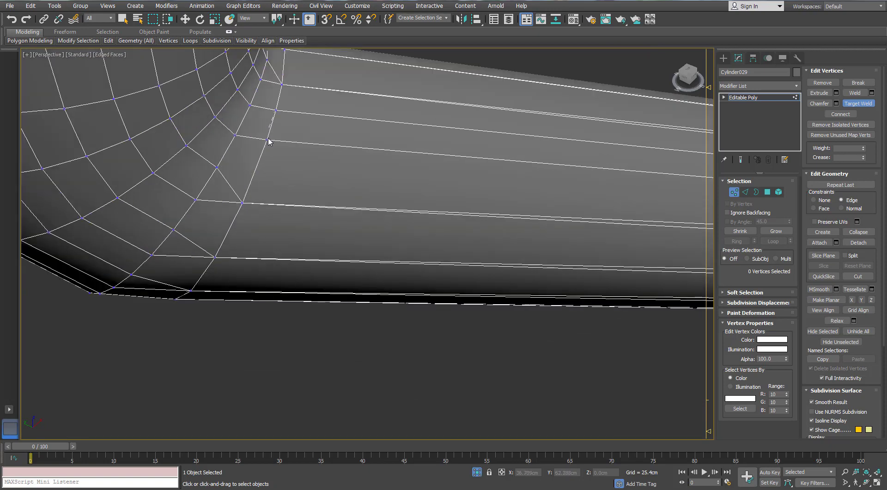
{"action": "left_click", "coordinate": [268, 140]}
Target-weld alternate vertices to their neighbours around the curved tube's end ring at the round disc's collar.
{"action": "scroll", "coordinate": [269, 142], "scroll_direction": "down", "scroll_amount": 6}
{"action": "middle_click_drag", "start_coordinate": [517, 185], "coordinate": [139, 203]}
{"action": "scroll", "coordinate": [435, 211], "scroll_direction": "up", "scroll_amount": 6}
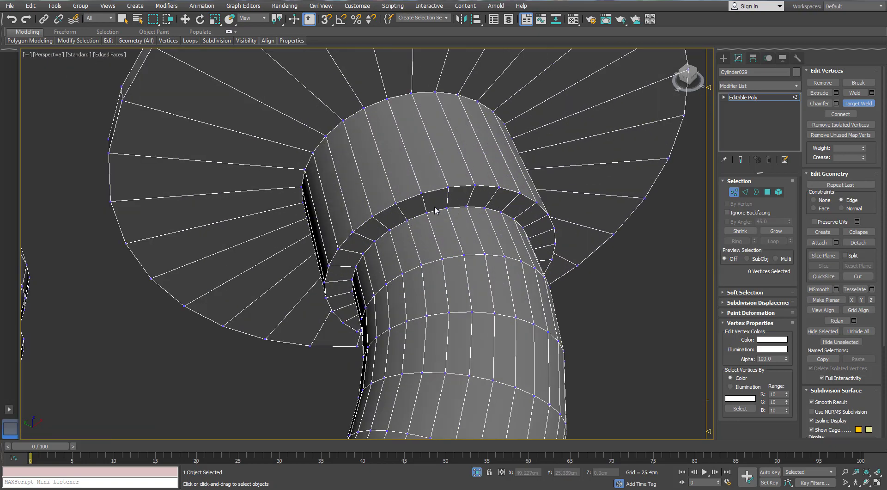
{"action": "scroll", "coordinate": [484, 211], "scroll_direction": "down", "scroll_amount": 5}
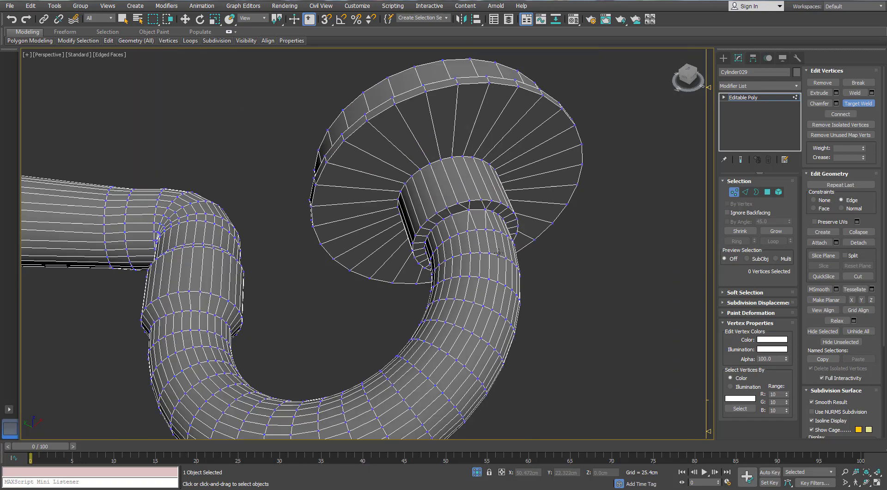
{"action": "middle_click_drag", "start_coordinate": [484, 212], "coordinate": [460, 218], "text": "alt"}
{"action": "scroll", "coordinate": [460, 218], "scroll_direction": "down", "scroll_amount": 7}
{"action": "middle_click_drag", "start_coordinate": [411, 245], "coordinate": [393, 265], "text": "alt"}
{"action": "scroll", "coordinate": [392, 265], "scroll_direction": "up", "scroll_amount": 7}
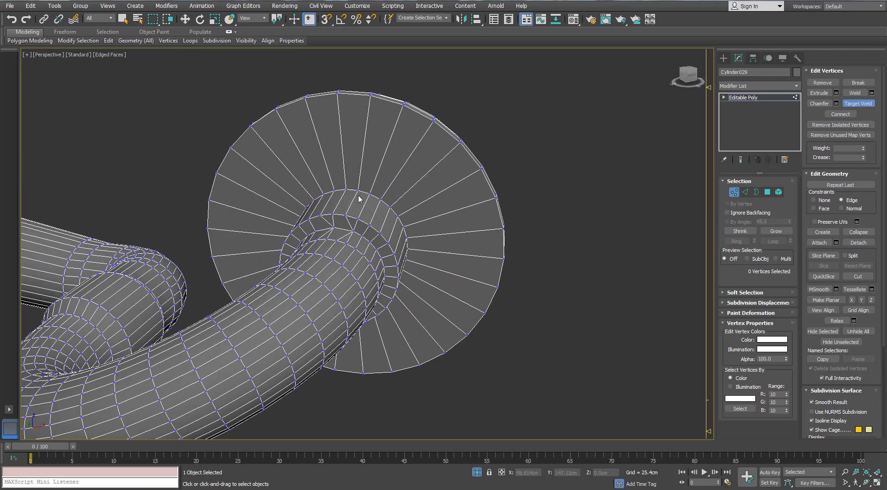
{"action": "scroll", "coordinate": [338, 242], "scroll_direction": "down", "scroll_amount": 7}
{"action": "middle_click_drag", "start_coordinate": [338, 241], "coordinate": [327, 248], "text": "alt"}
{"action": "scroll", "coordinate": [327, 247], "scroll_direction": "up", "scroll_amount": 6}
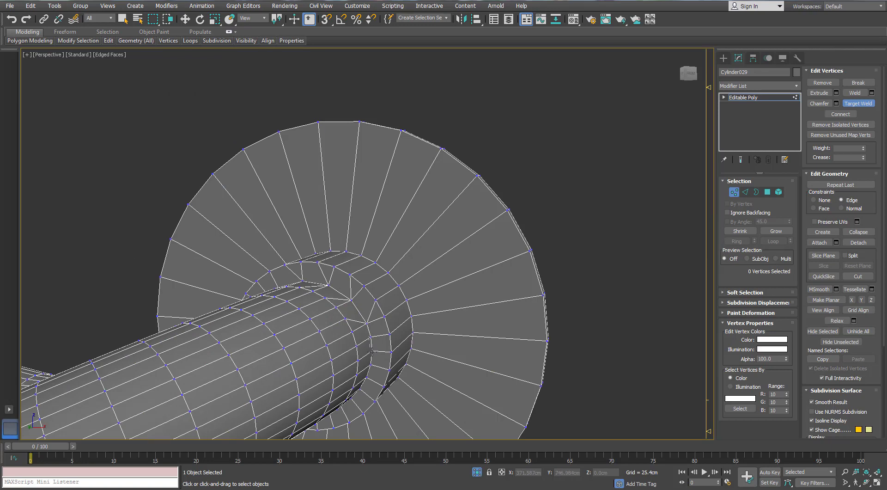
{"action": "scroll", "coordinate": [372, 352], "scroll_direction": "down", "scroll_amount": 3}
{"action": "middle_click_drag", "start_coordinate": [369, 298], "coordinate": [342, 326], "text": "alt"}
{"action": "scroll", "coordinate": [370, 297], "scroll_direction": "up", "scroll_amount": 5}
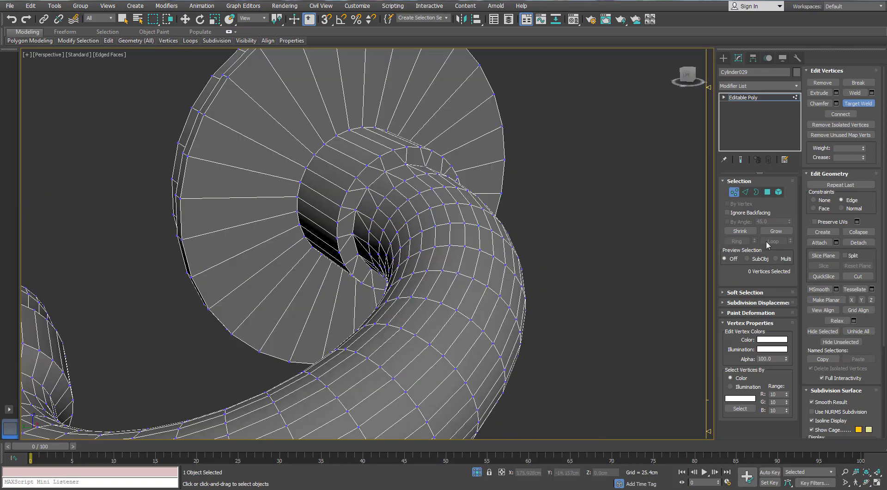
Select alternate lengthwise edges around the curved tube's end beside the disc's collar.
{"action": "key", "text": "2"}
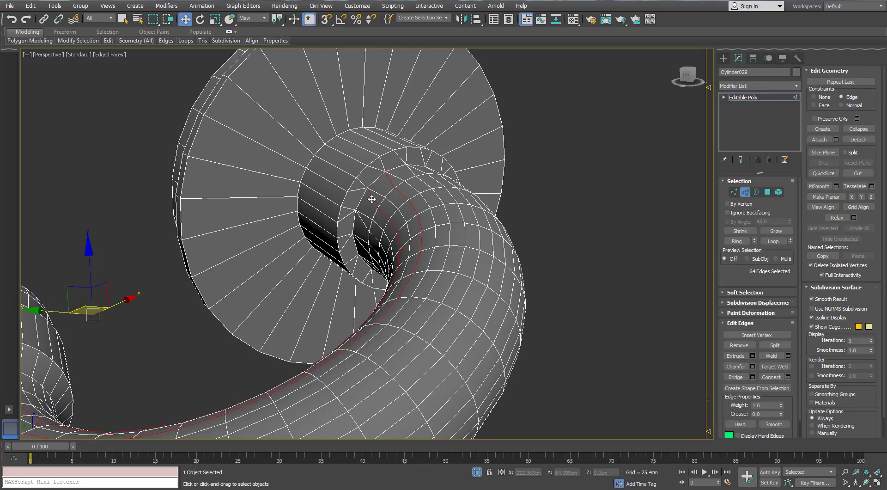
{"action": "middle_click_drag", "start_coordinate": [372, 198], "coordinate": [442, 248], "text": "alt"}
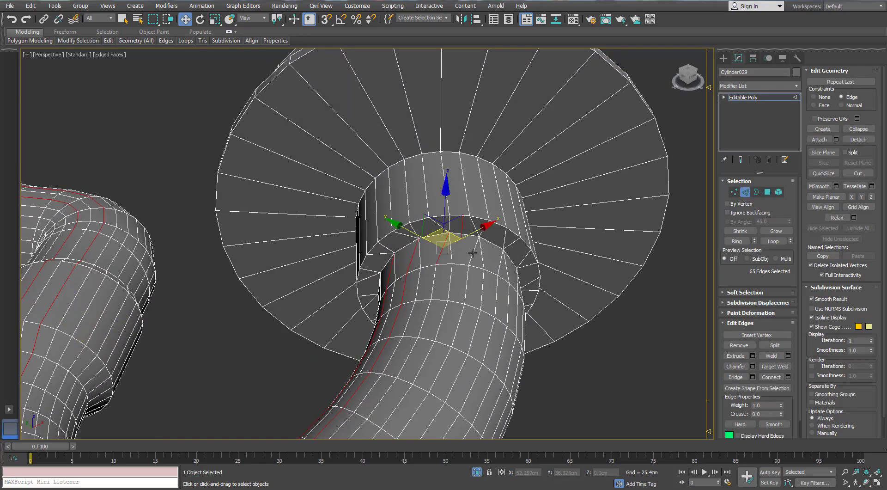
{"action": "left_click", "coordinate": [501, 268], "text": "ctrl"}
{"action": "scroll", "coordinate": [501, 268], "scroll_direction": "down", "scroll_amount": 4}
{"action": "middle_click_drag", "start_coordinate": [501, 268], "coordinate": [466, 250], "text": "alt"}
{"action": "scroll", "coordinate": [462, 259], "scroll_direction": "up", "scroll_amount": 2}
{"action": "left_click", "coordinate": [481, 292], "text": "ctrl"}
{"action": "middle_click_drag", "start_coordinate": [479, 312], "coordinate": [424, 302], "text": "alt"}
{"action": "left_click", "coordinate": [473, 301], "text": "ctrl"}
{"action": "left_click", "coordinate": [468, 304], "text": "ctrl"}
{"action": "scroll", "coordinate": [461, 292], "scroll_direction": "up", "scroll_amount": 3}
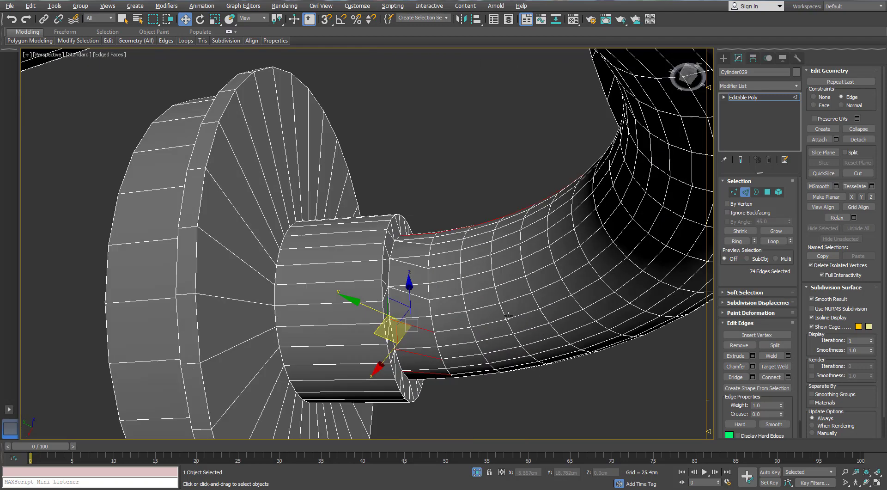
Add the remaining alternate edge, extend the selection to full loops along the tube and arm, and remove them with their vertices.
{"action": "scroll", "coordinate": [424, 301], "scroll_direction": "up", "scroll_amount": 3}
{"action": "left_click", "coordinate": [423, 269], "text": "ctrl"}
{"action": "middle_click_drag", "start_coordinate": [424, 269], "coordinate": [362, 265], "text": "alt"}
{"action": "left_click", "coordinate": [768, 243]}
{"action": "scroll", "coordinate": [447, 240], "scroll_direction": "down", "scroll_amount": 4}
{"action": "scroll", "coordinate": [362, 265], "scroll_direction": "down", "scroll_amount": 5}
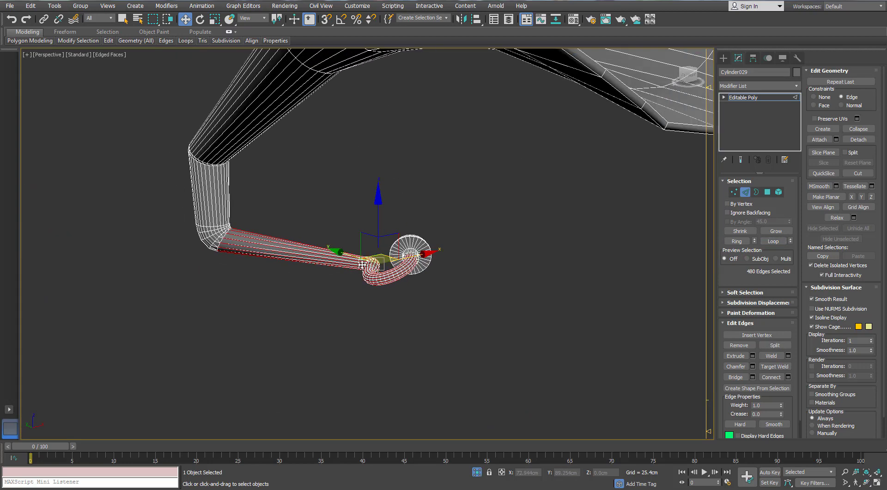
{"action": "scroll", "coordinate": [362, 264], "scroll_direction": "up", "scroll_amount": 3}
{"action": "key", "text": "ctrl+BackSpace"}
Inspect the simplified tube and the whole horn, and leave edge editing.
{"action": "middle_click_drag", "start_coordinate": [432, 203], "coordinate": [462, 225], "text": "alt"}
{"action": "scroll", "coordinate": [446, 215], "scroll_direction": "up", "scroll_amount": 3}
{"action": "scroll", "coordinate": [446, 215], "scroll_direction": "down", "scroll_amount": 4}
{"action": "scroll", "coordinate": [462, 225], "scroll_direction": "down", "scroll_amount": 4}
{"action": "middle_click_drag", "start_coordinate": [409, 221], "coordinate": [487, 159], "text": "alt"}
{"action": "scroll", "coordinate": [450, 224], "scroll_direction": "down", "scroll_amount": 4}
{"action": "left_click", "coordinate": [745, 193]}
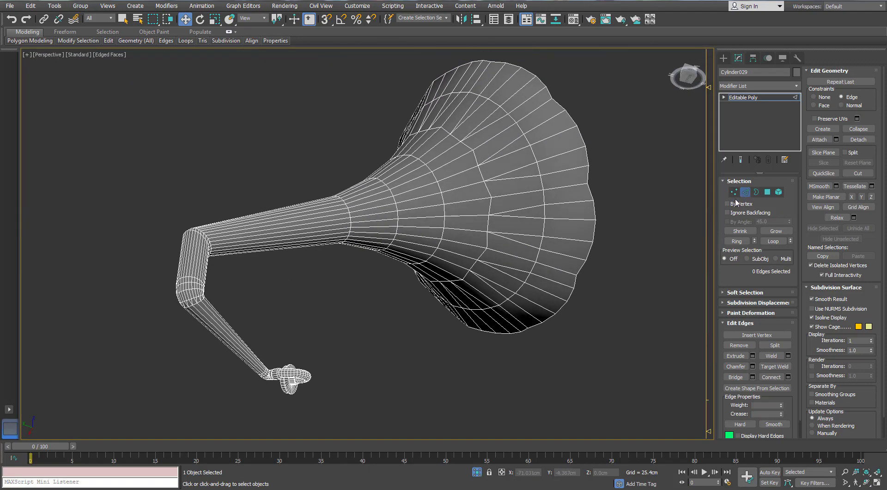
Select the round disc's centre vertex, convert it to polygons, and grow the selection over the whole inner circular face.
{"action": "middle_click_drag", "start_coordinate": [326, 382], "coordinate": [407, 393], "text": "alt"}
{"action": "scroll", "coordinate": [259, 383], "scroll_direction": "up", "scroll_amount": 6}
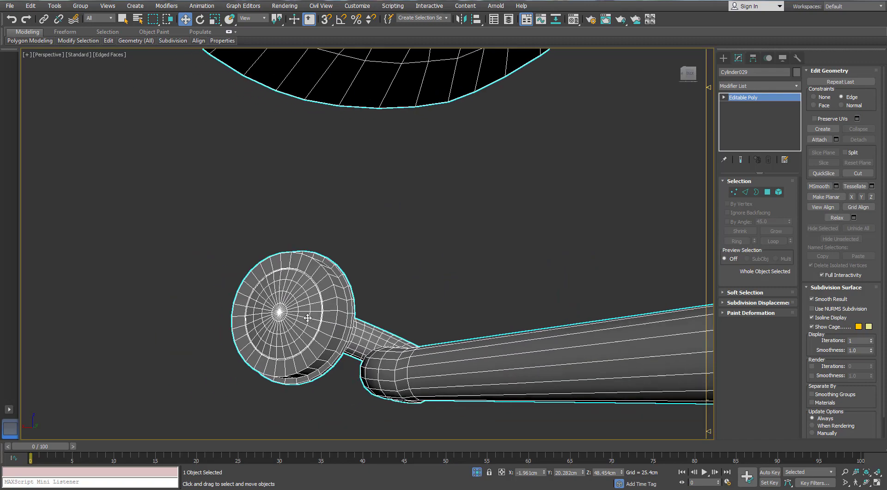
{"action": "middle_click_drag", "start_coordinate": [296, 286], "coordinate": [332, 230], "text": "alt"}
{"action": "scroll", "coordinate": [321, 265], "scroll_direction": "up", "scroll_amount": 3}
{"action": "scroll", "coordinate": [356, 304], "scroll_direction": "down", "scroll_amount": 3}
{"action": "key", "text": "1"}
{"action": "left_click", "coordinate": [369, 257]}
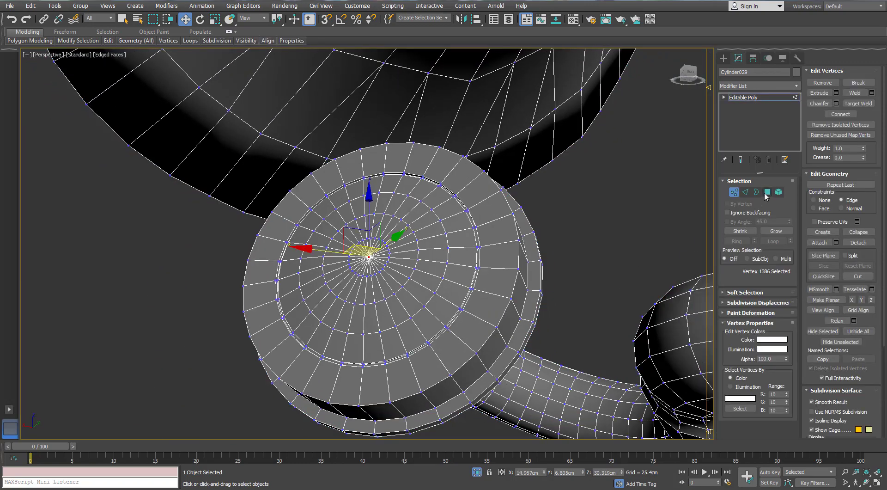
{"action": "left_click", "coordinate": [767, 192], "text": "ctrl"}
{"action": "left_click", "coordinate": [767, 192]}
{"action": "key", "text": "1"}
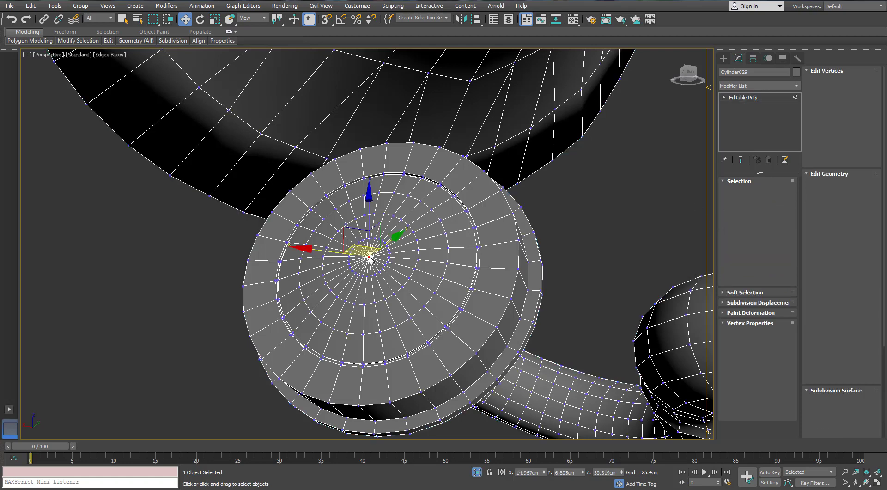
{"action": "left_click", "coordinate": [768, 191], "text": "ctrl"}
{"action": "left_click", "coordinate": [774, 233]}
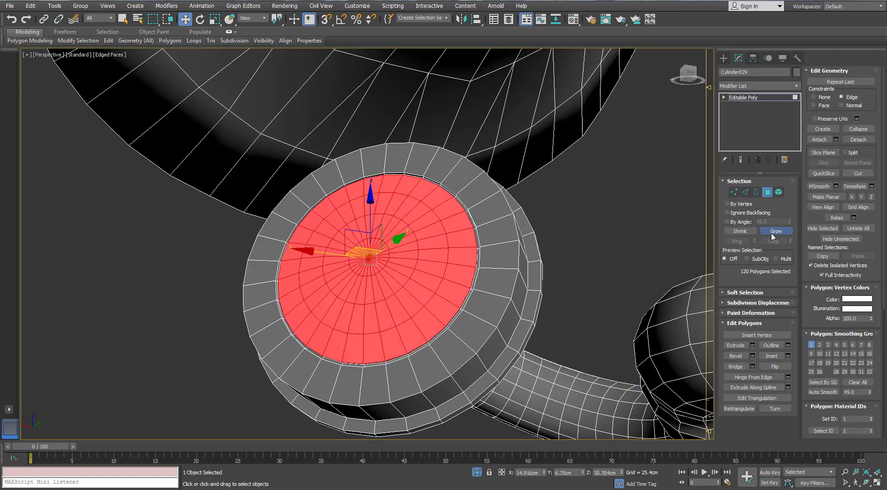
Delete the disc's inner face polygons and collapse the opening's border to a single centre point.
{"action": "key", "text": "Delete"}
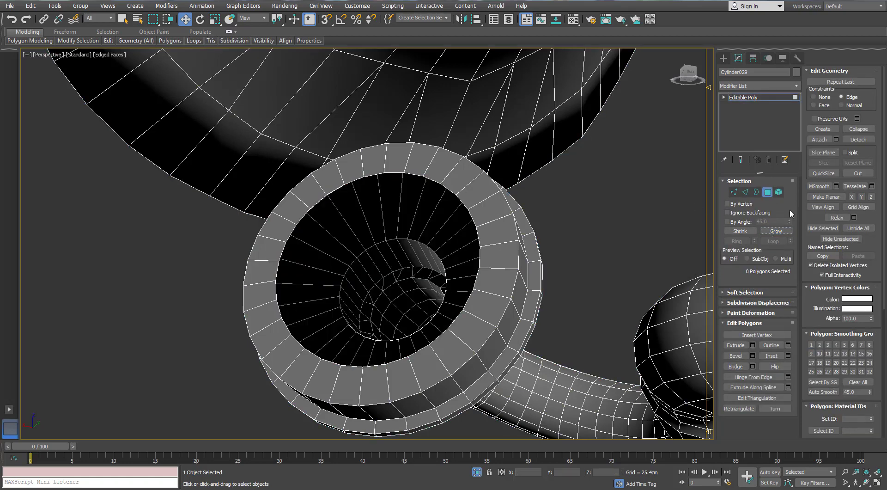
{"action": "left_click", "coordinate": [465, 200]}
{"action": "left_click", "coordinate": [612, 236]}
{"action": "key", "text": "3"}
{"action": "left_click", "coordinate": [468, 206]}
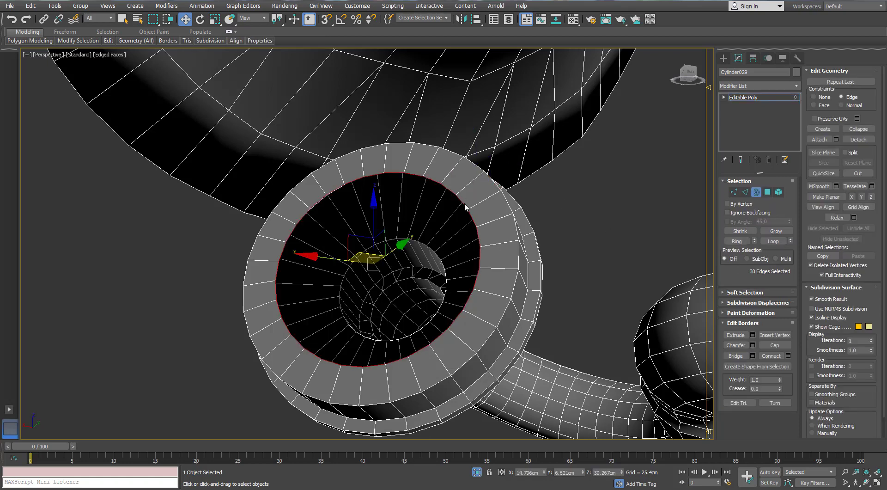
{"action": "right_click", "coordinate": [462, 200]}
{"action": "left_click", "coordinate": [446, 107]}
Inspect the rebuilt disc face and the bend where the tube meets the arm, and leave border editing.
{"action": "scroll", "coordinate": [455, 139], "scroll_direction": "down", "scroll_amount": 5}
{"action": "middle_click_drag", "start_coordinate": [455, 139], "coordinate": [339, 184], "text": "alt"}
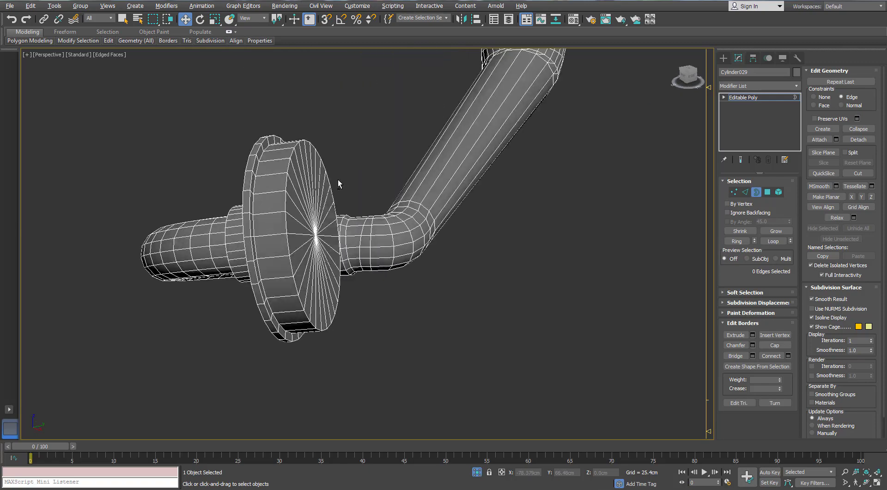
{"action": "scroll", "coordinate": [412, 330], "scroll_direction": "down", "scroll_amount": 5}
{"action": "middle_click_drag", "start_coordinate": [412, 331], "coordinate": [342, 189], "text": "alt"}
{"action": "scroll", "coordinate": [339, 191], "scroll_direction": "up", "scroll_amount": 10}
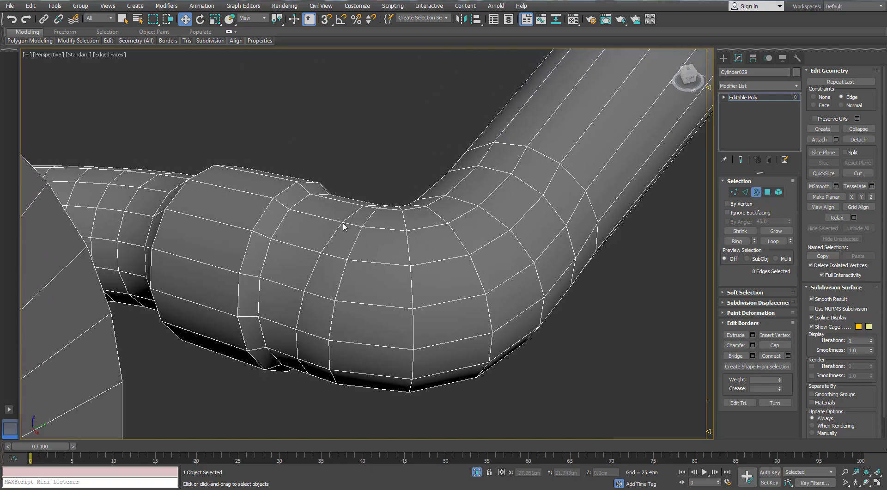
{"action": "scroll", "coordinate": [338, 226], "scroll_direction": "down", "scroll_amount": 3}
{"action": "middle_click_drag", "start_coordinate": [353, 241], "coordinate": [404, 225], "text": "alt"}
{"action": "scroll", "coordinate": [462, 227], "scroll_direction": "up", "scroll_amount": 3}
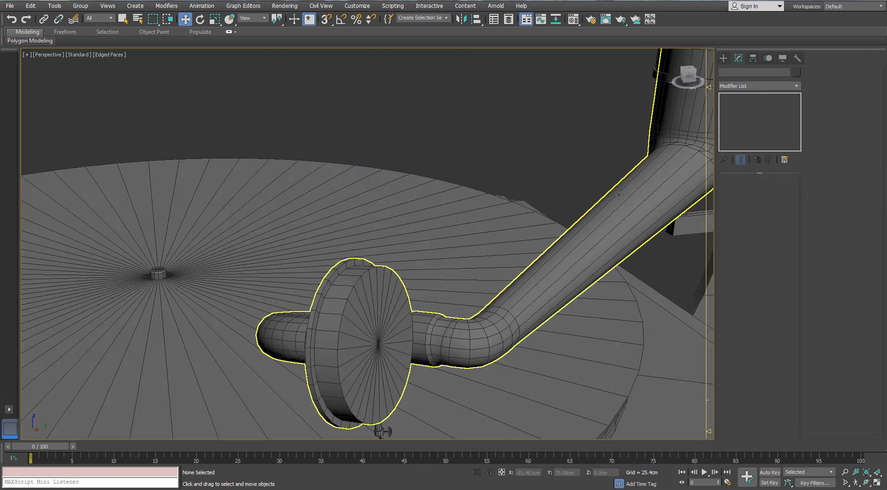
Isolate the ring collar on the vertical pipe and switch to editing its edges.
{"action": "scroll", "coordinate": [586, 212], "scroll_direction": "down", "scroll_amount": 5}
{"action": "left_click", "coordinate": [524, 186]}
{"action": "key", "text": "z"}
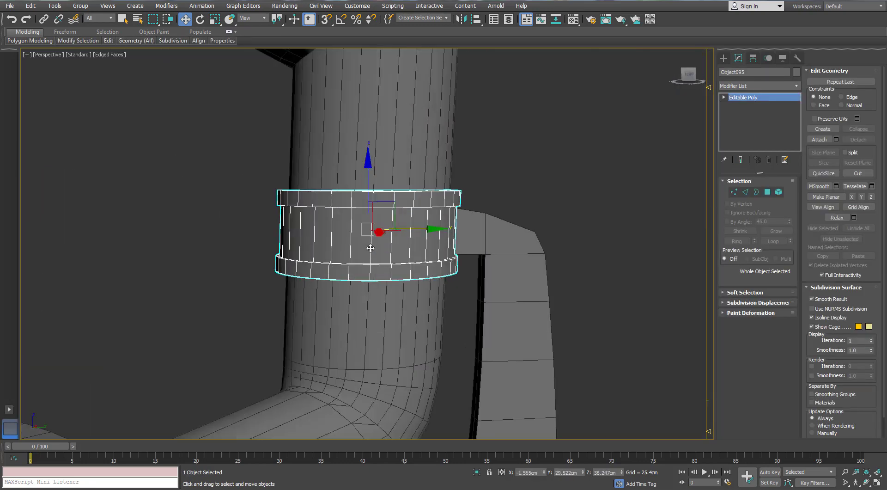
{"action": "key", "text": "alt+q"}
{"action": "scroll", "coordinate": [381, 237], "scroll_direction": "up", "scroll_amount": 5}
{"action": "middle_click_drag", "start_coordinate": [382, 237], "coordinate": [503, 214], "text": "alt"}
{"action": "left_click", "coordinate": [745, 192]}
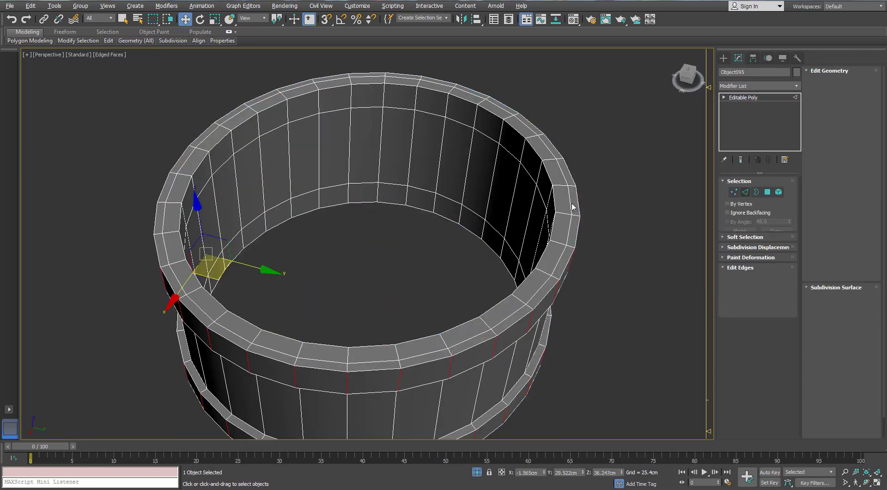
Remove the edge loops running around the collar's rims and inner wall, and end the isolation and edge editing.
{"action": "double_click", "coordinate": [571, 205]}
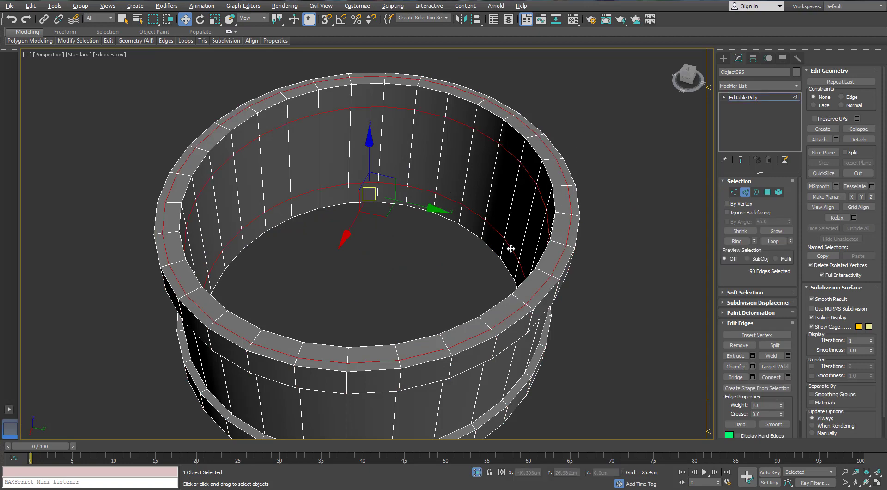
{"action": "scroll", "coordinate": [511, 248], "scroll_direction": "down", "scroll_amount": 5}
{"action": "middle_click_drag", "start_coordinate": [511, 248], "coordinate": [412, 223], "text": "alt"}
{"action": "scroll", "coordinate": [463, 222], "scroll_direction": "up", "scroll_amount": 5}
{"action": "double_click", "coordinate": [446, 214]}
{"action": "key", "text": "alt+q"}
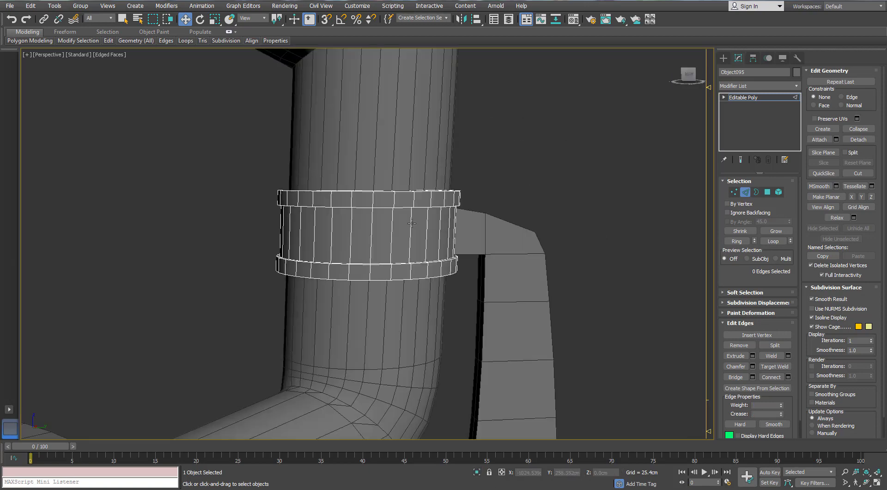
{"action": "scroll", "coordinate": [412, 224], "scroll_direction": "down", "scroll_amount": 8}
{"action": "key", "text": "2"}
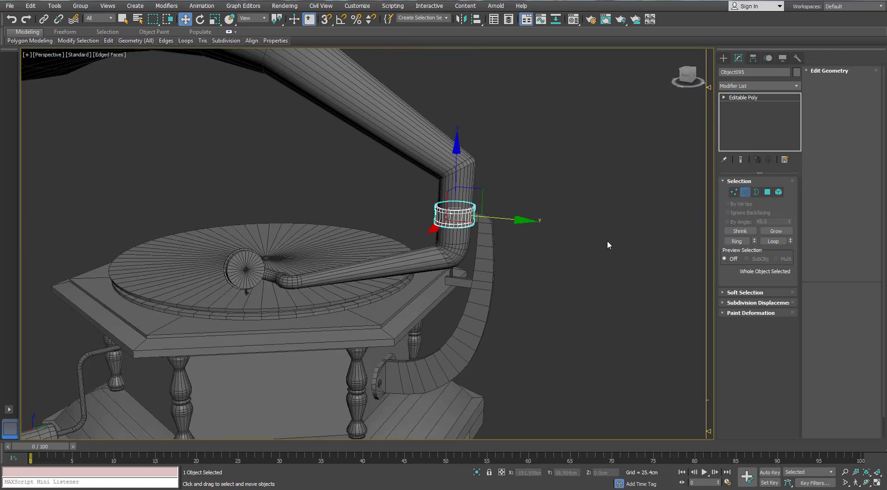
{"action": "left_click", "coordinate": [607, 244]}
Remove the two outer edge loops where the collar's rims meet its recessed band, flattening the wall, and leave edge editing.
{"action": "scroll", "coordinate": [482, 208], "scroll_direction": "up", "scroll_amount": 5}
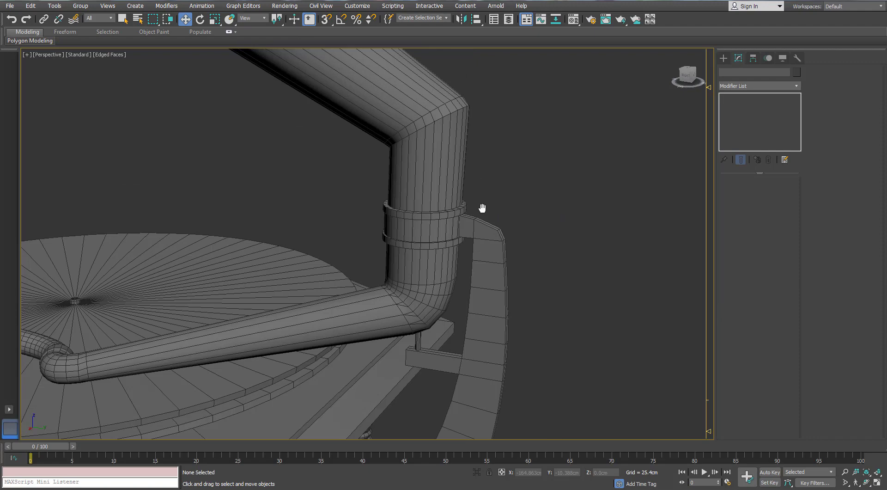
{"action": "left_click", "coordinate": [414, 235]}
{"action": "key", "text": "z"}
{"action": "key", "text": "2"}
{"action": "double_click", "coordinate": [542, 215]}
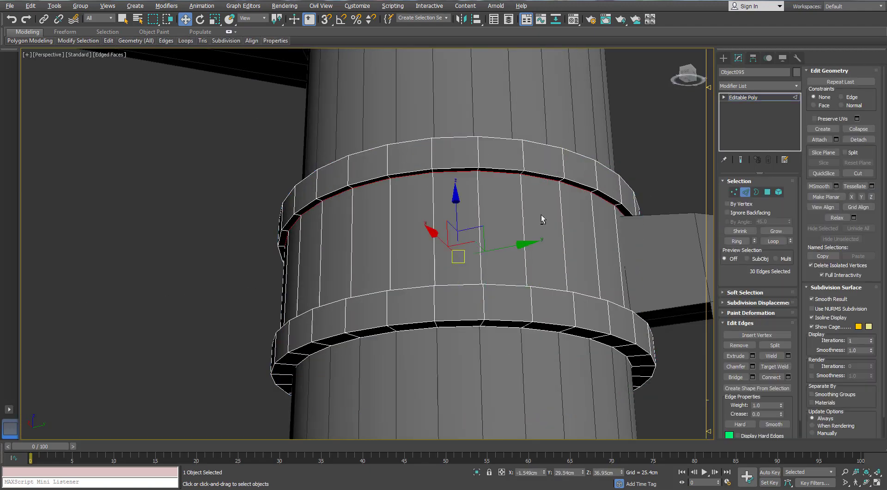
{"action": "middle_click_drag", "start_coordinate": [542, 215], "coordinate": [409, 342], "text": "alt"}
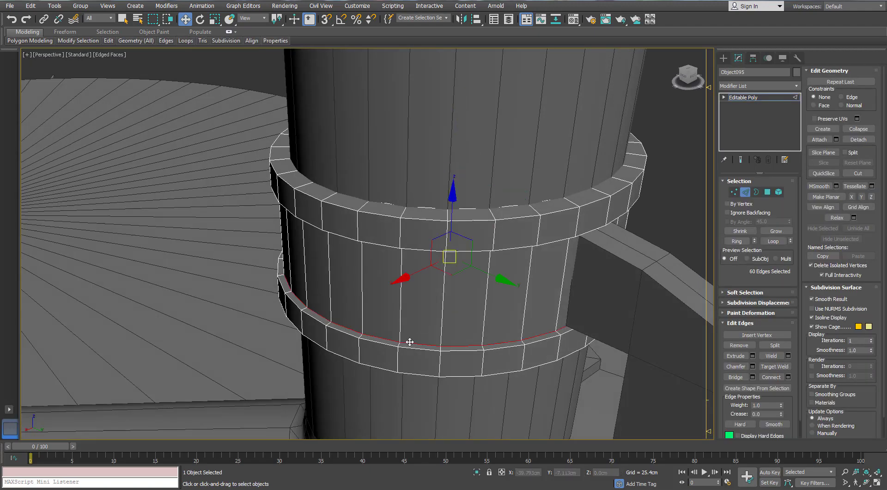
{"action": "key", "text": "ctrl+BackSpace"}
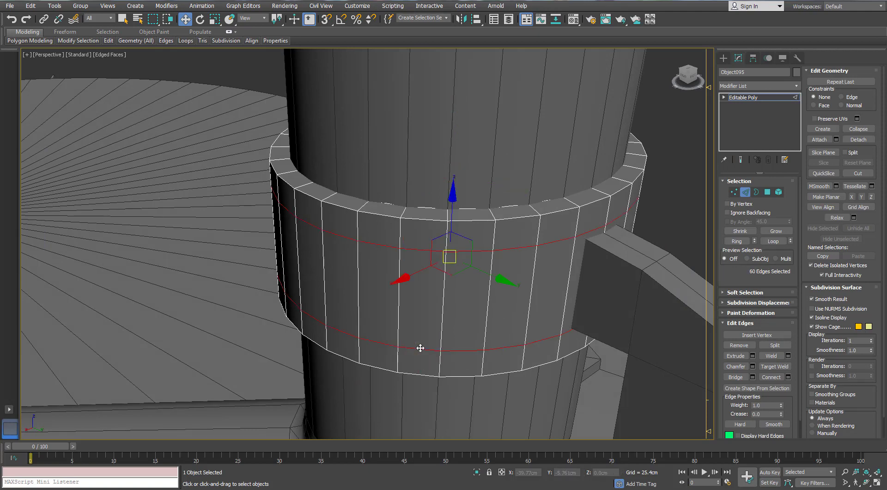
{"action": "middle_click_drag", "start_coordinate": [420, 348], "coordinate": [426, 327], "text": "alt"}
{"action": "scroll", "coordinate": [425, 327], "scroll_direction": "down", "scroll_amount": 5}
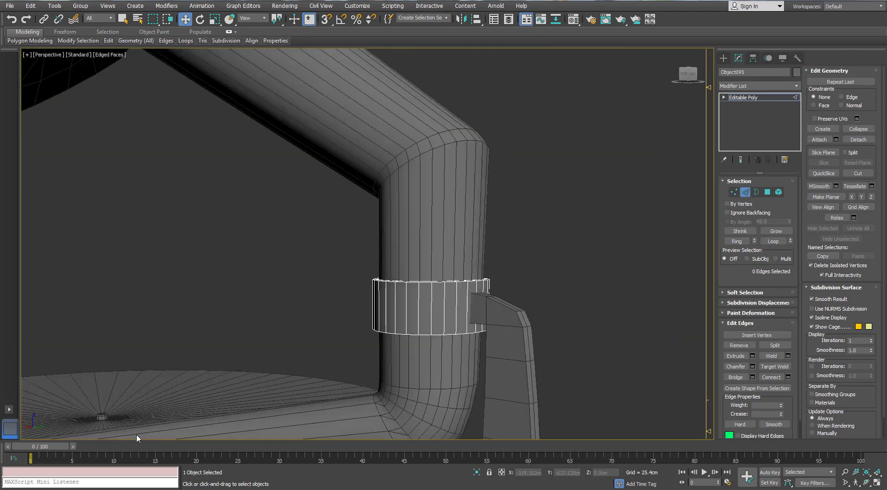
{"action": "scroll", "coordinate": [421, 273], "scroll_direction": "down", "scroll_amount": 6}
{"action": "left_click", "coordinate": [745, 191]}
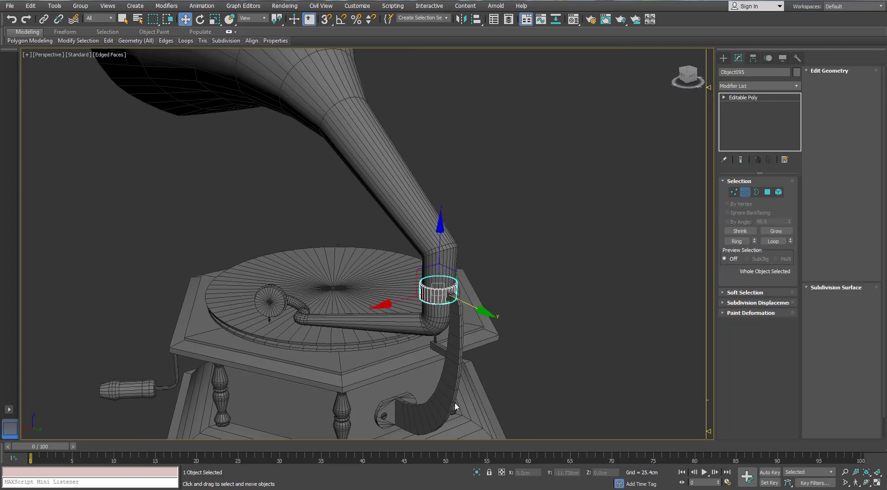
Isolate the curved support bracket and convert it, with its Symmetry modifier, to an Editable Poly.
{"action": "left_click", "coordinate": [424, 415]}
{"action": "key", "text": "alt+q"}
{"action": "scroll", "coordinate": [414, 283], "scroll_direction": "up", "scroll_amount": 5}
{"action": "right_click", "coordinate": [409, 277]}
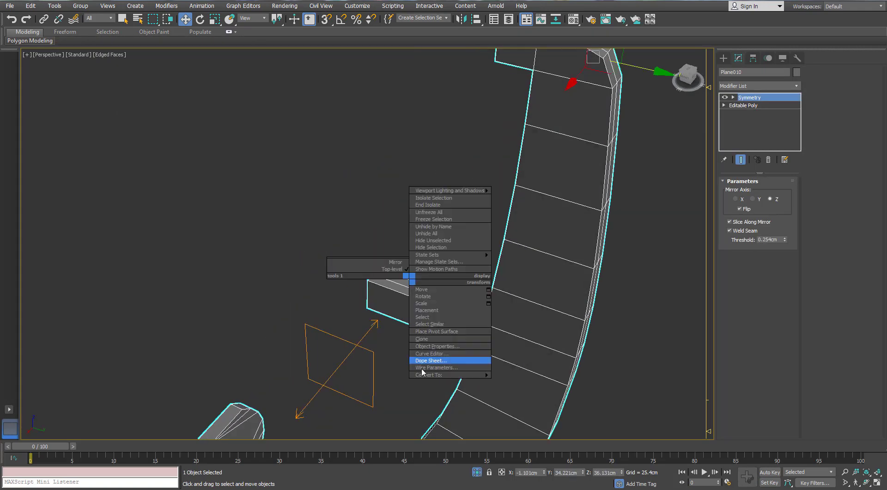
{"action": "left_click", "coordinate": [392, 382]}
{"action": "scroll", "coordinate": [372, 317], "scroll_direction": "down", "scroll_amount": 8}
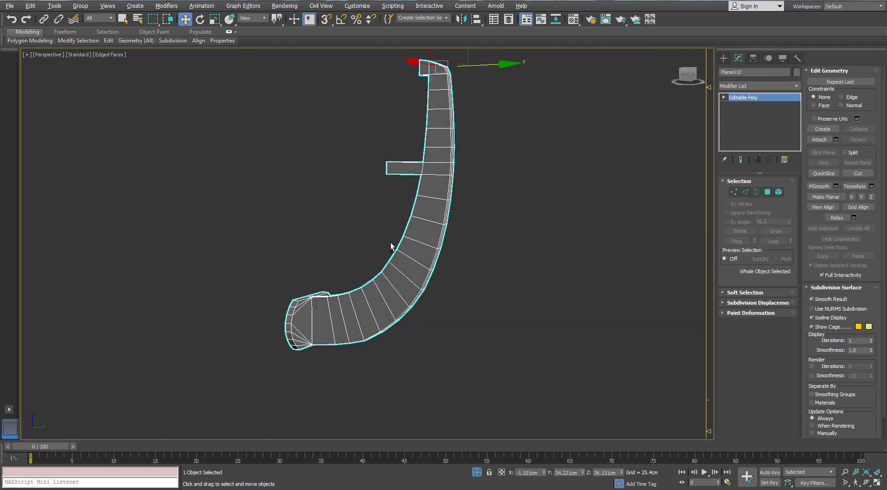
Remove the lengthwise centre edge loop along the bracket's mirror seam, check the mesh, and leave edge editing.
{"action": "left_click", "coordinate": [746, 192]}
{"action": "double_click", "coordinate": [409, 165]}
{"action": "scroll", "coordinate": [408, 162], "scroll_direction": "up", "scroll_amount": 4}
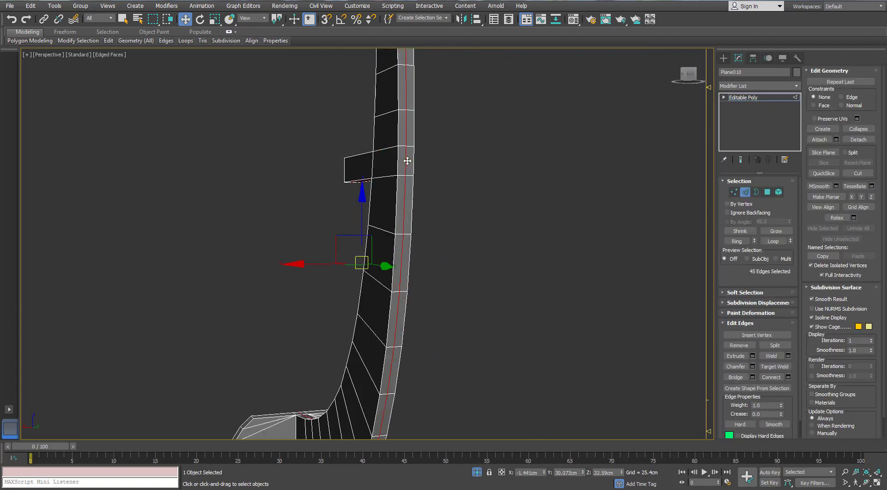
{"action": "scroll", "coordinate": [407, 161], "scroll_direction": "down", "scroll_amount": 5}
{"action": "middle_click_drag", "start_coordinate": [337, 182], "coordinate": [297, 311], "text": "alt"}
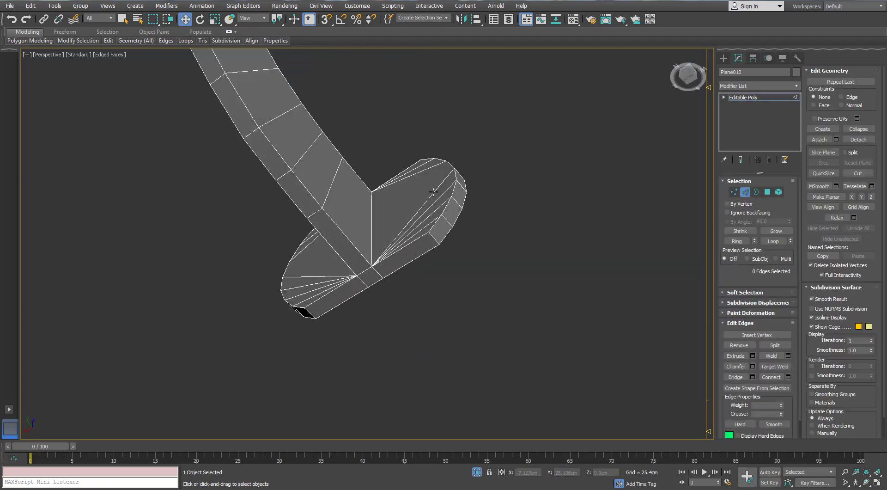
{"action": "scroll", "coordinate": [310, 263], "scroll_direction": "up", "scroll_amount": 4}
{"action": "middle_click_drag", "start_coordinate": [309, 263], "coordinate": [394, 121], "text": "alt"}
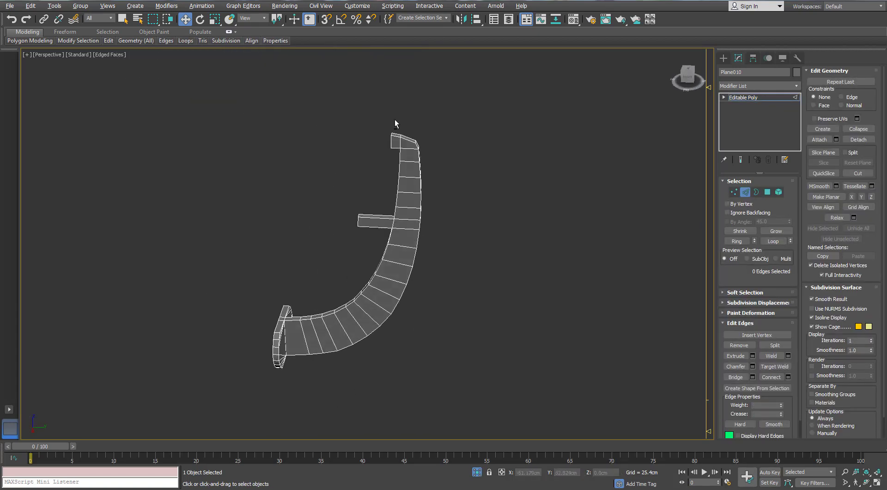
{"action": "scroll", "coordinate": [394, 121], "scroll_direction": "up", "scroll_amount": 2}
{"action": "scroll", "coordinate": [360, 280], "scroll_direction": "down", "scroll_amount": 5}
{"action": "middle_click_drag", "start_coordinate": [360, 280], "coordinate": [278, 352], "text": "alt"}
{"action": "left_click", "coordinate": [749, 192]}
Isolate a turned baluster and go to the Editable Poly level beneath its Symmetry modifier.
{"action": "left_click", "coordinate": [207, 341]}
{"action": "key", "text": "alt+q"}
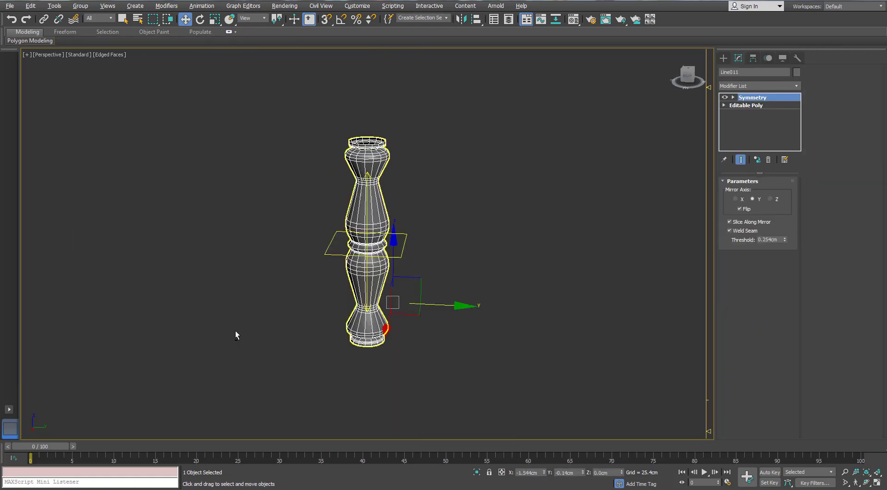
{"action": "middle_click_drag", "start_coordinate": [393, 266], "coordinate": [406, 219], "text": "alt"}
{"action": "scroll", "coordinate": [407, 219], "scroll_direction": "up", "scroll_amount": 4}
{"action": "scroll", "coordinate": [370, 198], "scroll_direction": "down", "scroll_amount": 4}
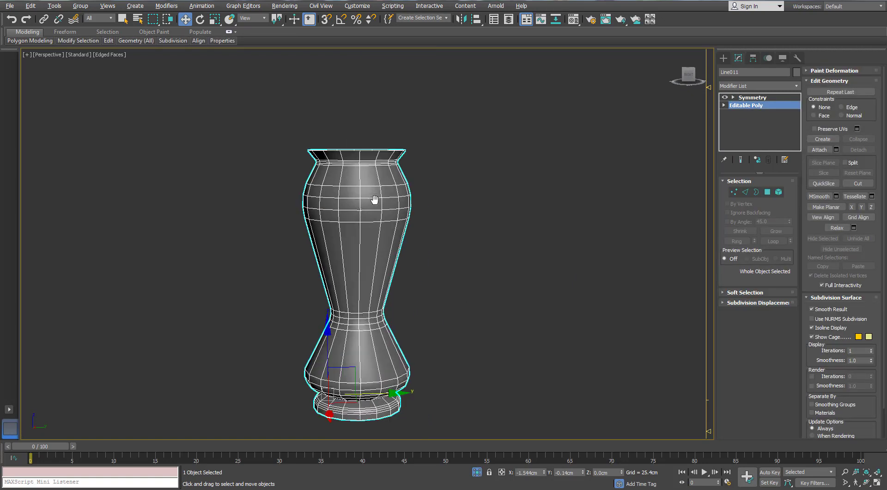
{"action": "scroll", "coordinate": [360, 184], "scroll_direction": "up", "scroll_amount": 6}
Remove the redundant edge loops around the baluster's upper neck, leaving one loop at the crease.
{"action": "left_click", "coordinate": [745, 193]}
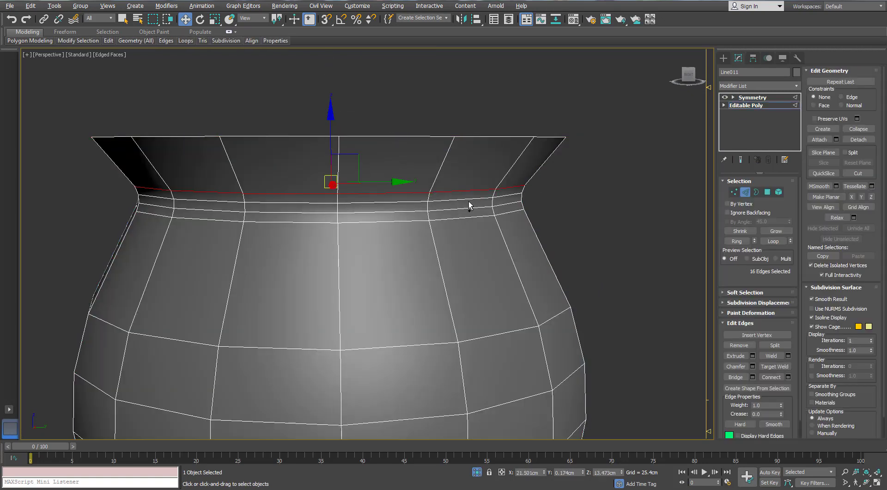
{"action": "double_click", "coordinate": [468, 202], "text": "ctrl"}
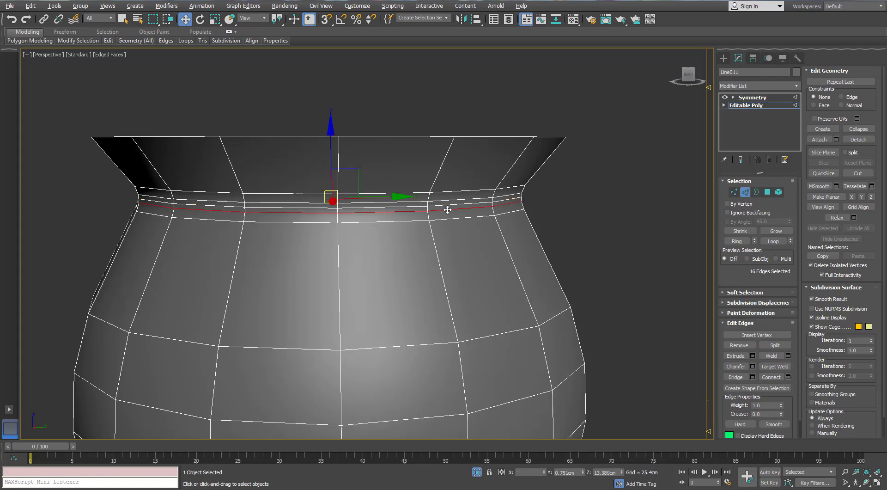
{"action": "key", "text": "ctrl+BackSpace"}
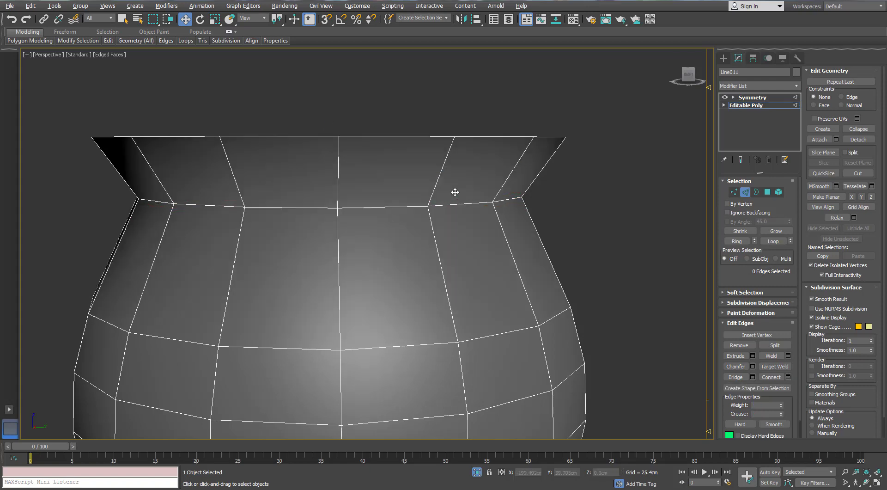
Remove an extra edge loop at the baluster's narrow waist above the base.
{"action": "scroll", "coordinate": [451, 198], "scroll_direction": "down", "scroll_amount": 5}
{"action": "middle_click_drag", "start_coordinate": [439, 289], "coordinate": [391, 172]}
{"action": "middle_click_drag", "start_coordinate": [374, 319], "coordinate": [356, 221]}
{"action": "scroll", "coordinate": [357, 221], "scroll_direction": "up", "scroll_amount": 4}
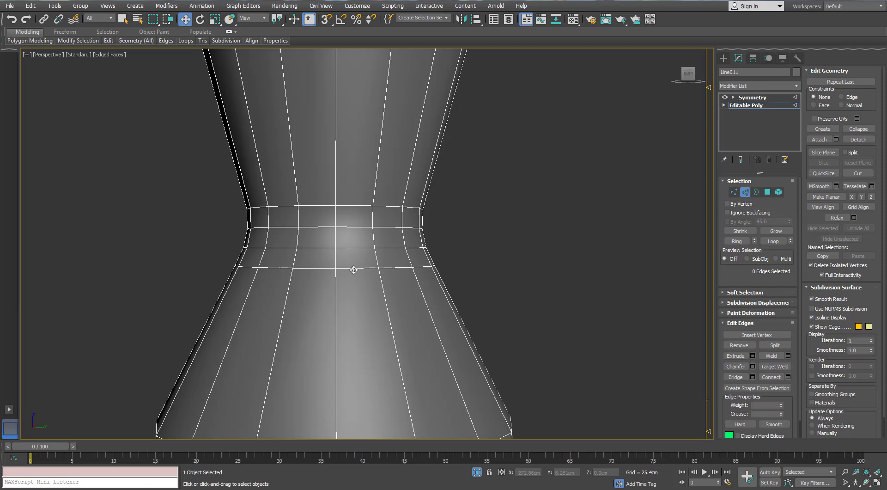
{"action": "key", "text": "ctrl+BackSpace"}
{"action": "scroll", "coordinate": [325, 264], "scroll_direction": "down", "scroll_amount": 3}
Remove the extra bevel edge loops around the baluster's foot ring, leaving a single loop at its upper edge.
{"action": "scroll", "coordinate": [268, 259], "scroll_direction": "up", "scroll_amount": 4}
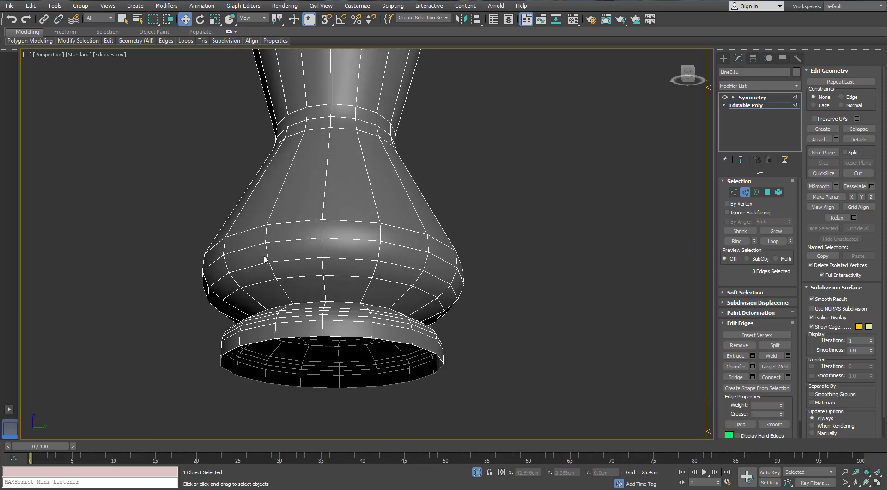
{"action": "scroll", "coordinate": [250, 333], "scroll_direction": "up", "scroll_amount": 5}
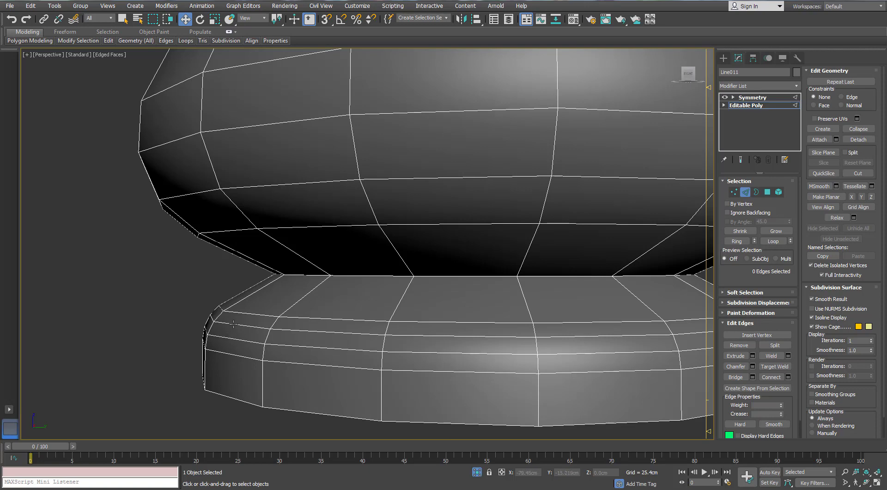
{"action": "key", "text": "ctrl+BackSpace"}
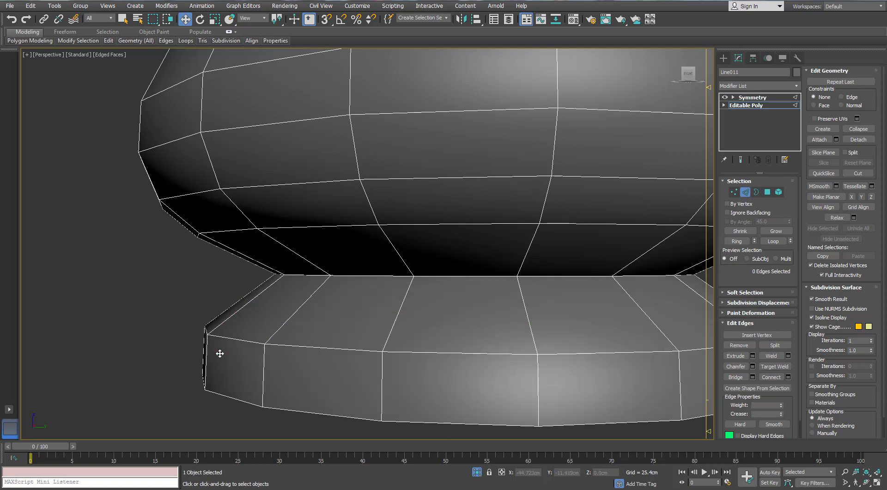
{"action": "scroll", "coordinate": [219, 353], "scroll_direction": "down", "scroll_amount": 6}
{"action": "middle_click_drag", "start_coordinate": [281, 236], "coordinate": [446, 266], "text": "alt"}
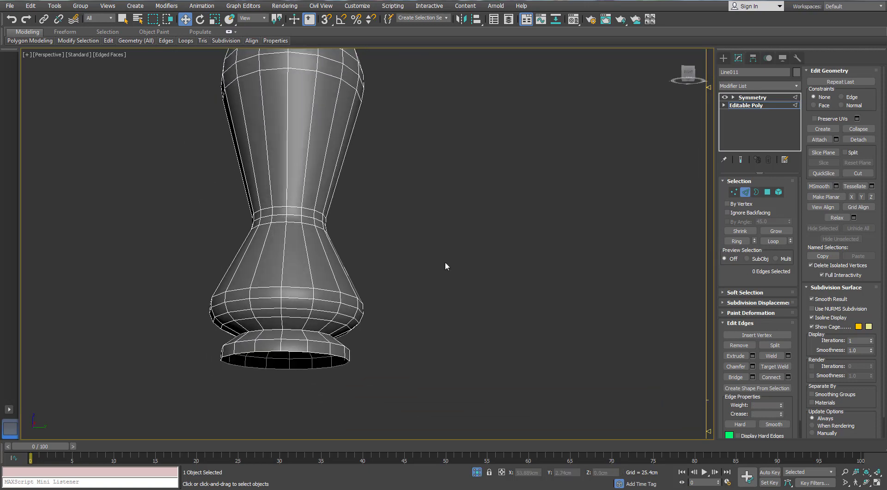
Return to the baluster's Symmetry modifier, end isolation, convert the baluster to an Editable Poly, and deselect it.
{"action": "left_click", "coordinate": [752, 97]}
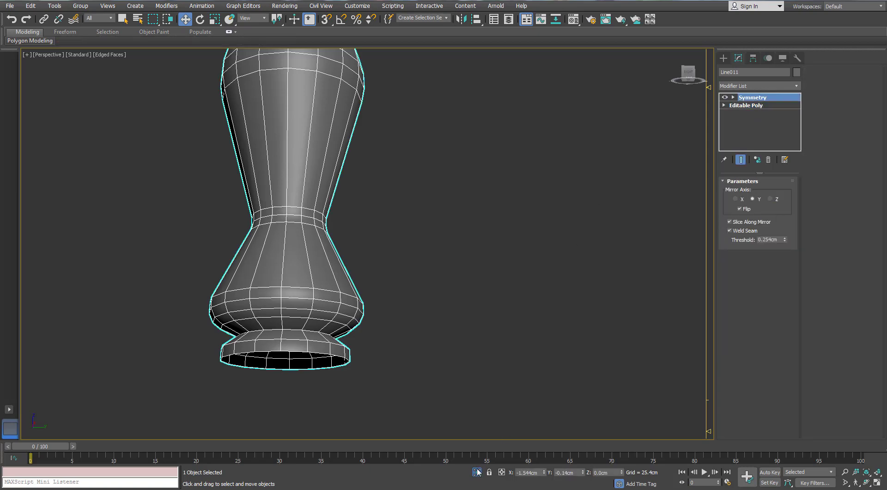
{"action": "left_click", "coordinate": [477, 472]}
{"action": "right_click", "coordinate": [248, 267]}
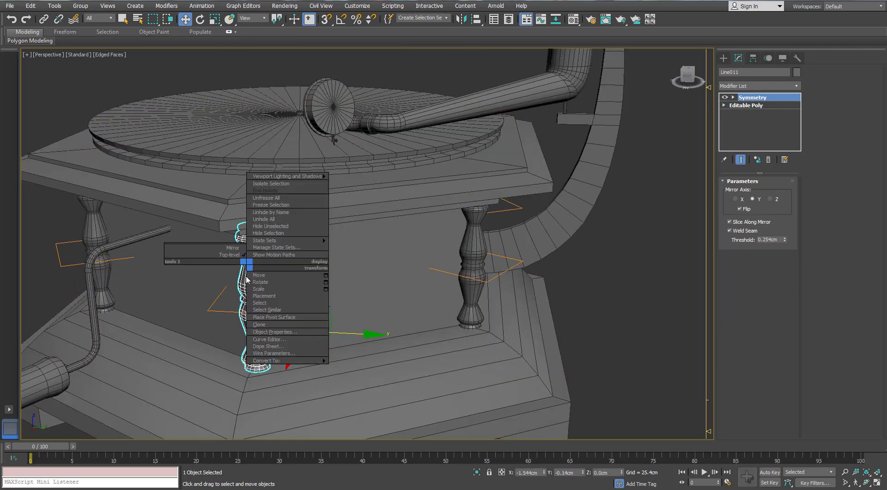
{"action": "left_click", "coordinate": [234, 367]}
{"action": "left_click", "coordinate": [634, 294]}
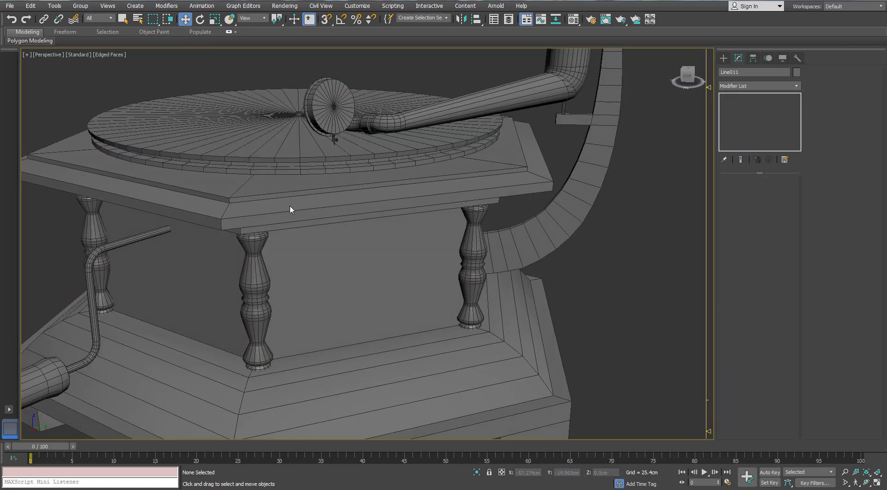
{"action": "scroll", "coordinate": [296, 194], "scroll_direction": "up", "scroll_amount": 3}
{"action": "left_click", "coordinate": [306, 162]}
{"action": "middle_click_drag", "start_coordinate": [299, 171], "coordinate": [318, 193], "text": "alt"}
{"action": "key", "text": "ctrl+z"}
{"action": "key", "text": "ctrl+z"}
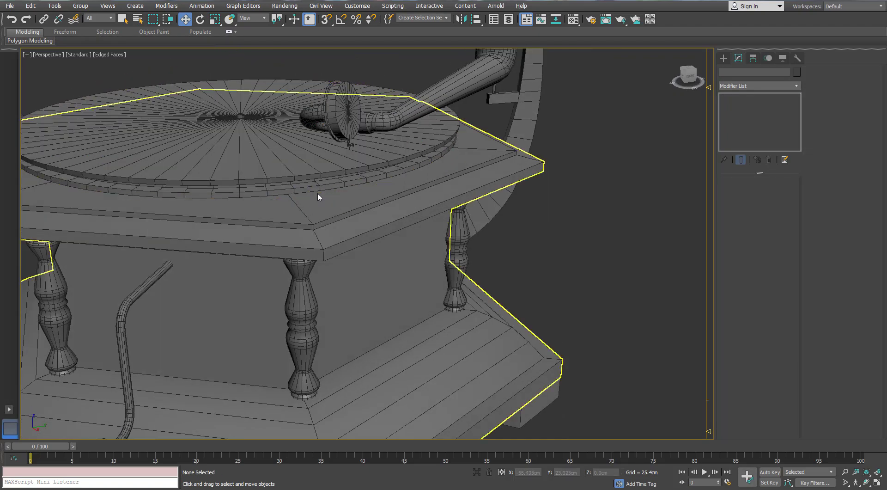
Restore the front baluster's Symmetry modifier and collapse it into the base mesh.
{"action": "right_click", "coordinate": [734, 97]}
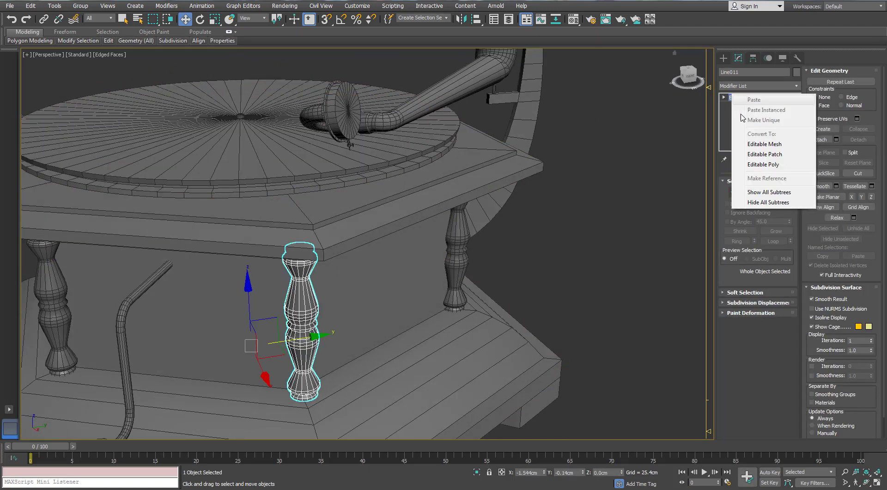
{"action": "left_click", "coordinate": [719, 123]}
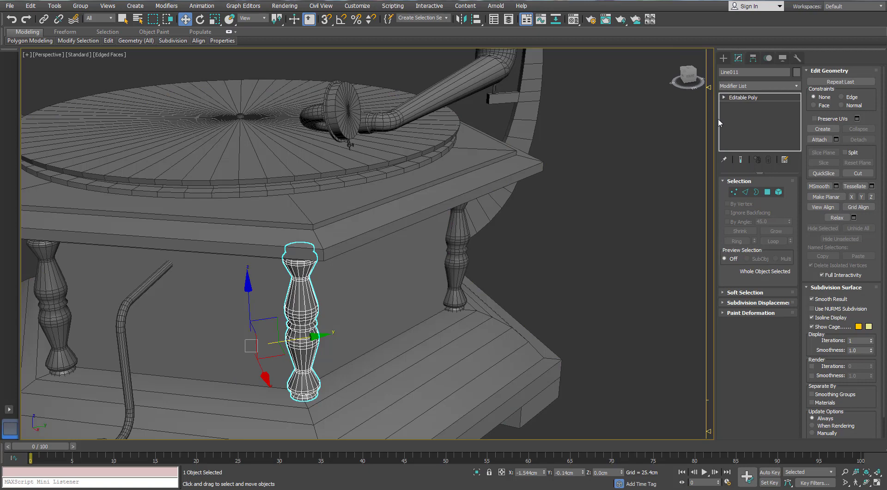
{"action": "key", "text": "1"}
{"action": "right_click", "coordinate": [744, 102]}
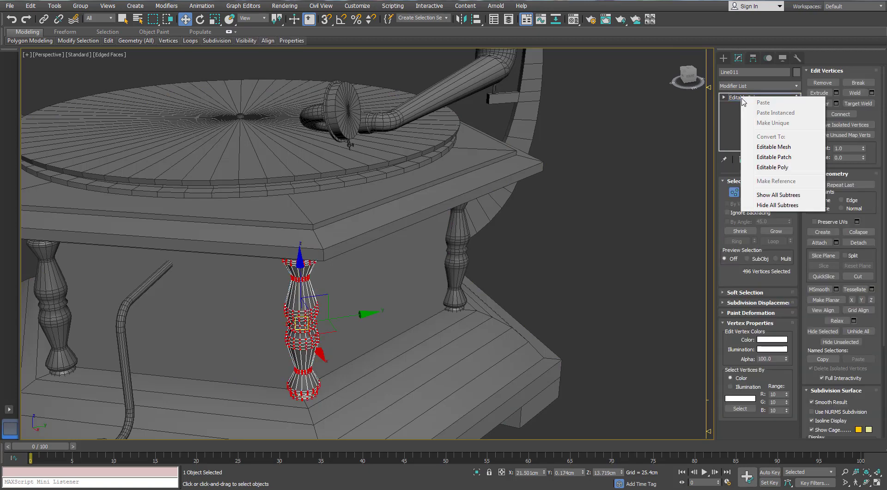
{"action": "left_click", "coordinate": [738, 133]}
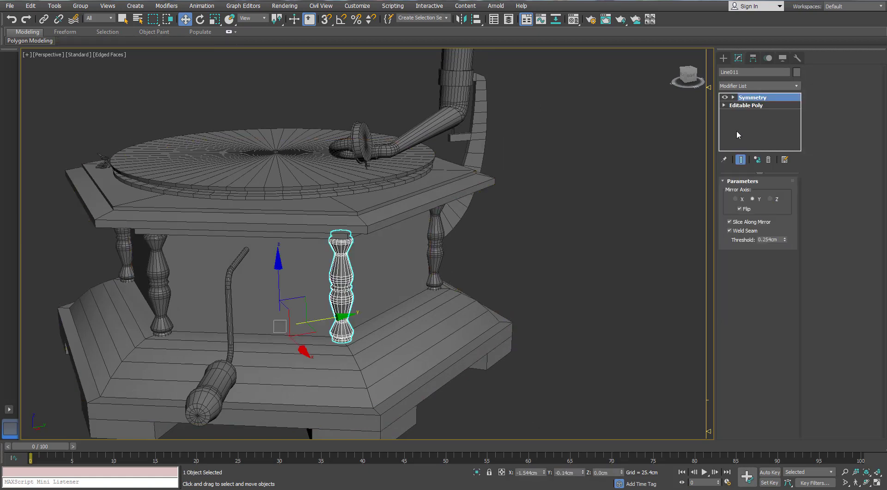
{"action": "right_click", "coordinate": [737, 132]}
{"action": "left_click", "coordinate": [773, 178]}
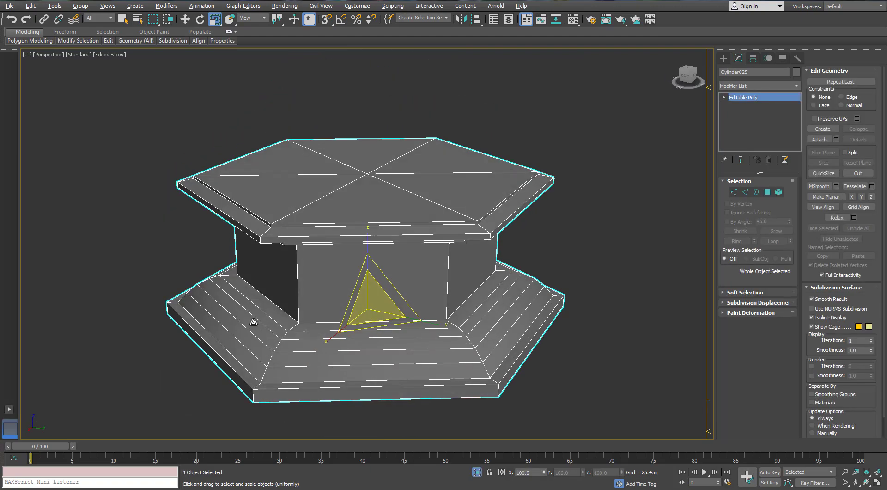
Isolate the small curved plate on top of the cabinet and convert it to an Editable Poly.
{"action": "middle_click_drag", "start_coordinate": [254, 321], "coordinate": [272, 272], "text": "alt"}
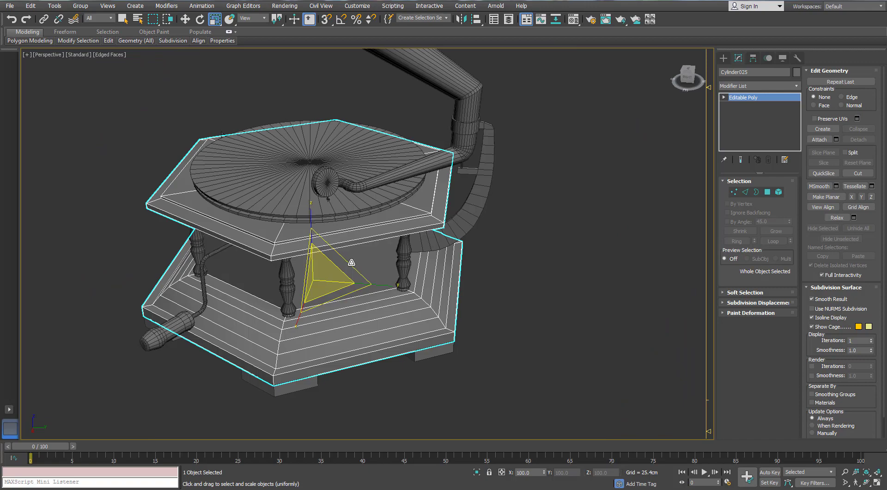
{"action": "middle_click_drag", "start_coordinate": [351, 262], "coordinate": [379, 190], "text": "alt"}
{"action": "scroll", "coordinate": [416, 162], "scroll_direction": "up", "scroll_amount": 2}
{"action": "left_click", "coordinate": [435, 161]}
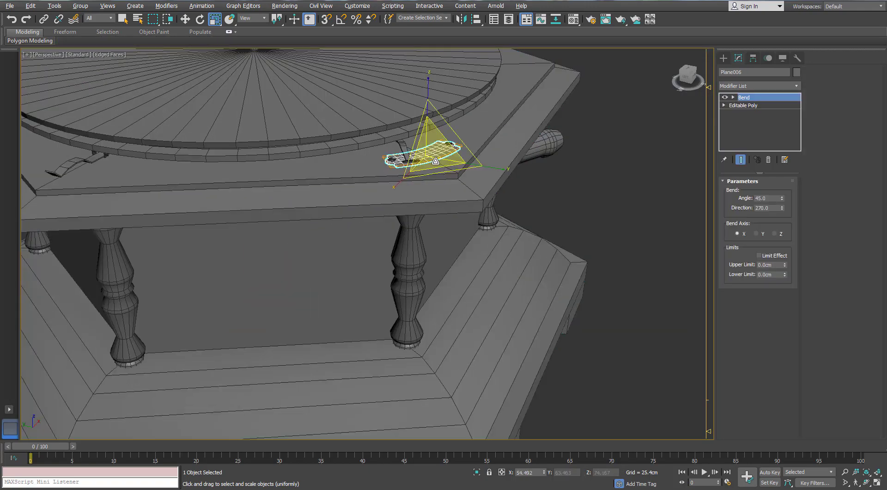
{"action": "key", "text": "alt+q"}
{"action": "right_click", "coordinate": [349, 238]}
{"action": "left_click", "coordinate": [333, 336]}
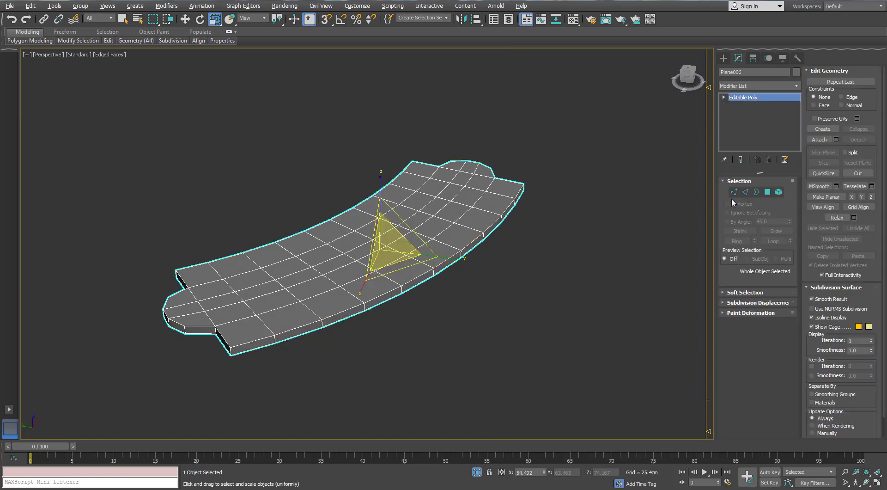
Select the inner polygons of the curved plate's top face, inside the border ring, and collapse them.
{"action": "left_click", "coordinate": [767, 192]}
{"action": "middle_click_drag", "start_coordinate": [444, 242], "coordinate": [461, 194], "text": "alt"}
{"action": "left_click", "coordinate": [462, 188]}
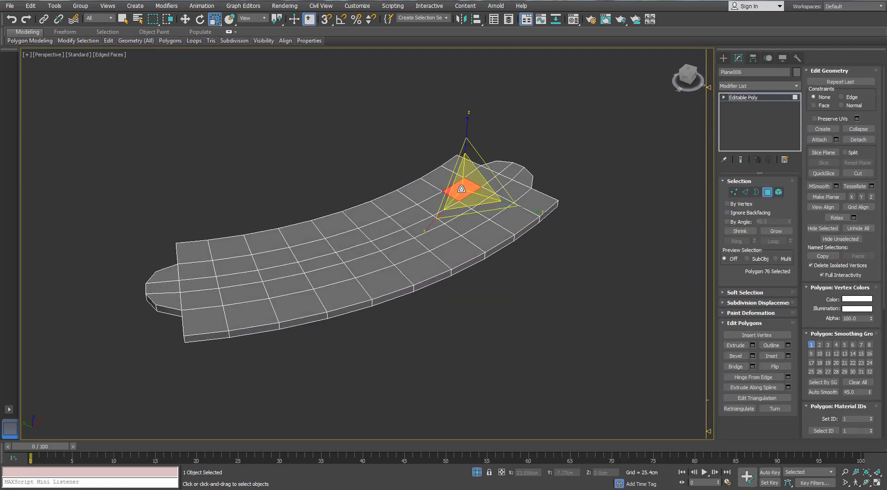
{"action": "key", "text": "ctrl+d"}
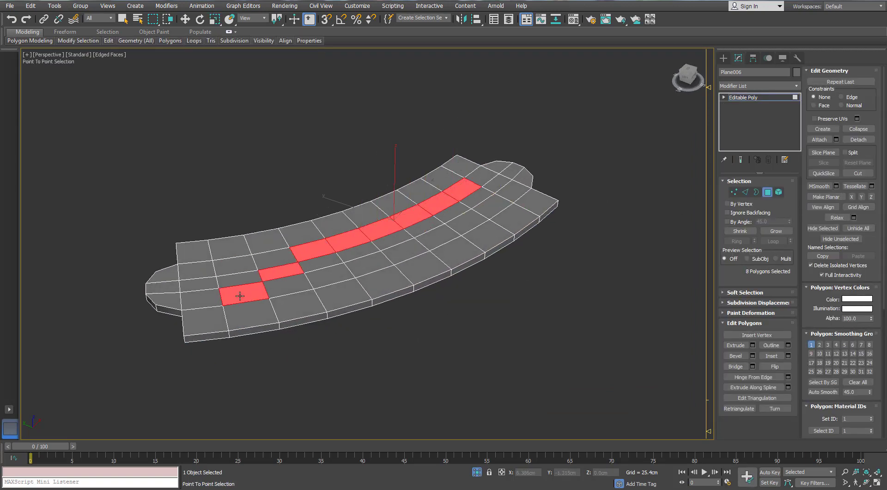
{"action": "left_click", "coordinate": [234, 269]}
{"action": "left_click_drag", "start_coordinate": [243, 297], "coordinate": [458, 226]}
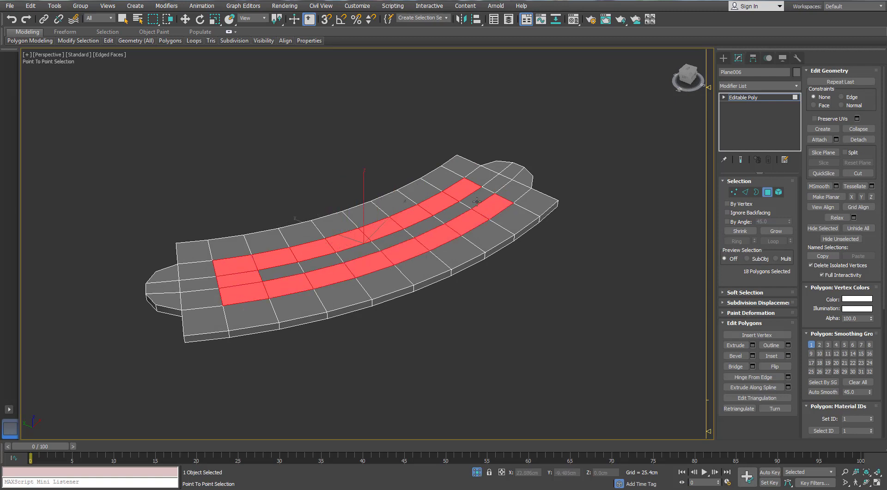
{"action": "left_click", "coordinate": [296, 263]}
{"action": "right_click", "coordinate": [353, 244]}
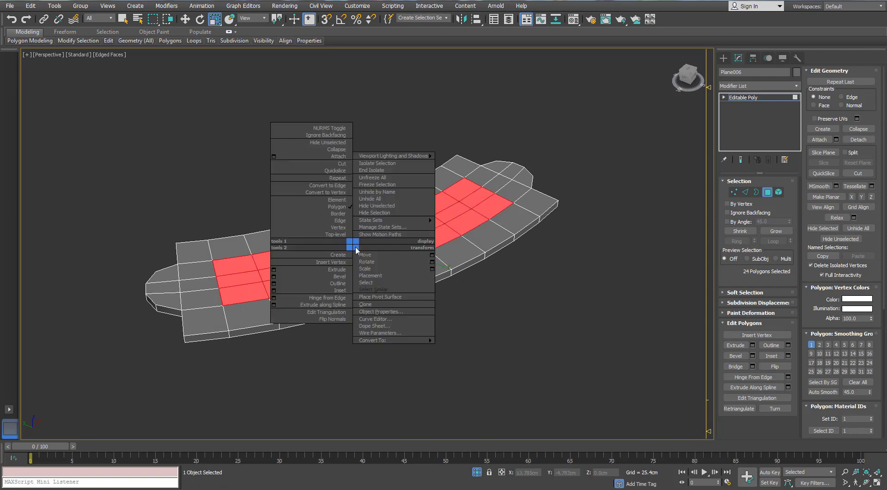
{"action": "left_click", "coordinate": [328, 148]}
{"action": "middle_click_drag", "start_coordinate": [343, 217], "coordinate": [383, 227], "text": "alt"}
{"action": "scroll", "coordinate": [382, 227], "scroll_direction": "up", "scroll_amount": 3}
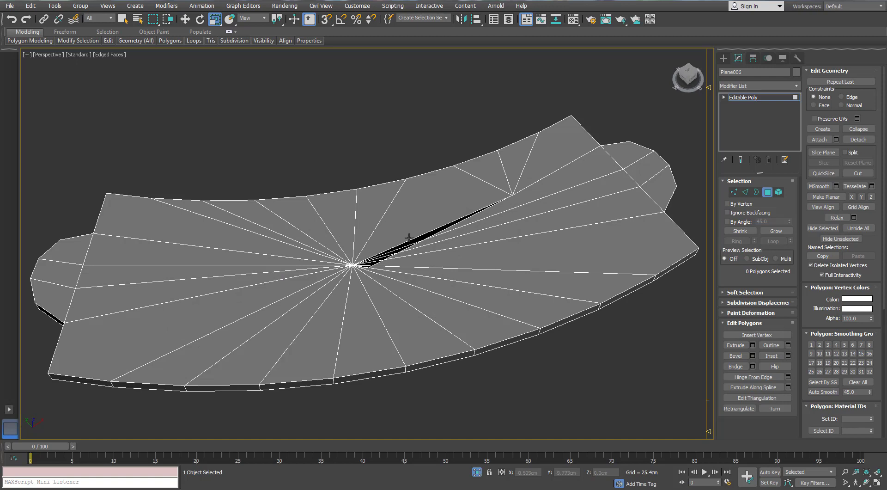
Target-weld the stray inner vertex on the plate's top face to the central vertex.
{"action": "left_click", "coordinate": [733, 193]}
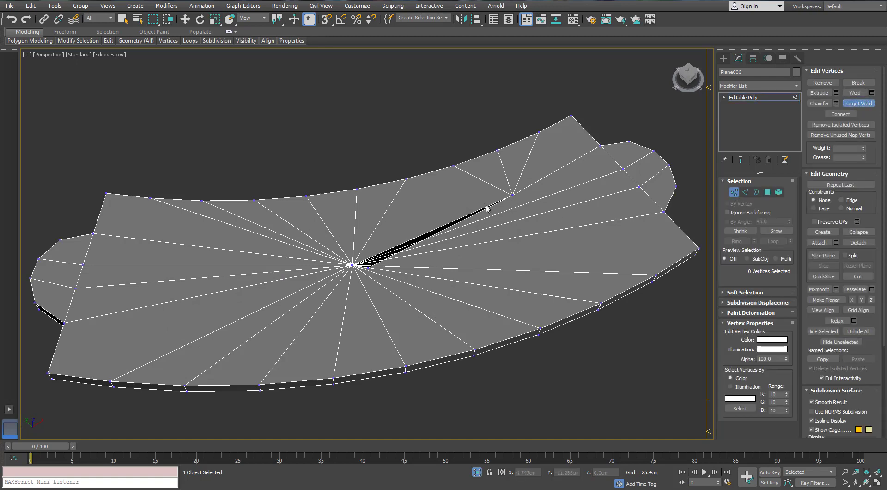
{"action": "middle_click_drag", "start_coordinate": [356, 269], "coordinate": [521, 221], "text": "alt"}
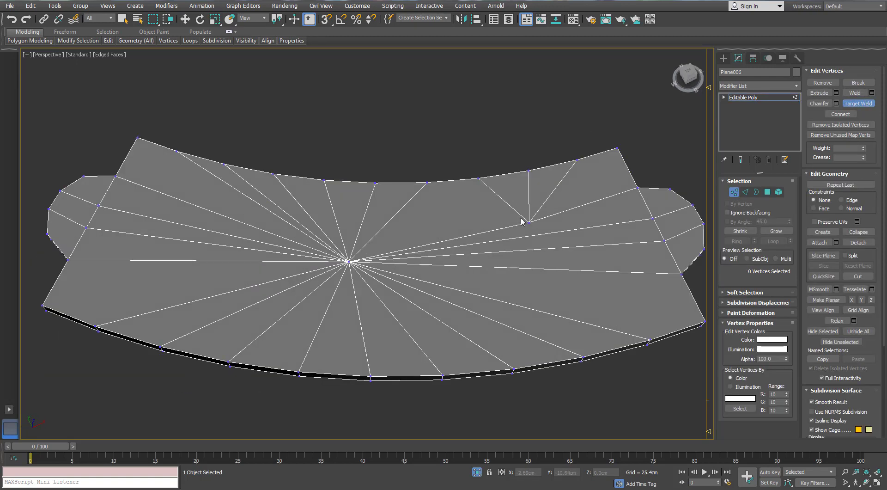
{"action": "middle_click_drag", "start_coordinate": [349, 262], "coordinate": [367, 263], "text": "alt"}
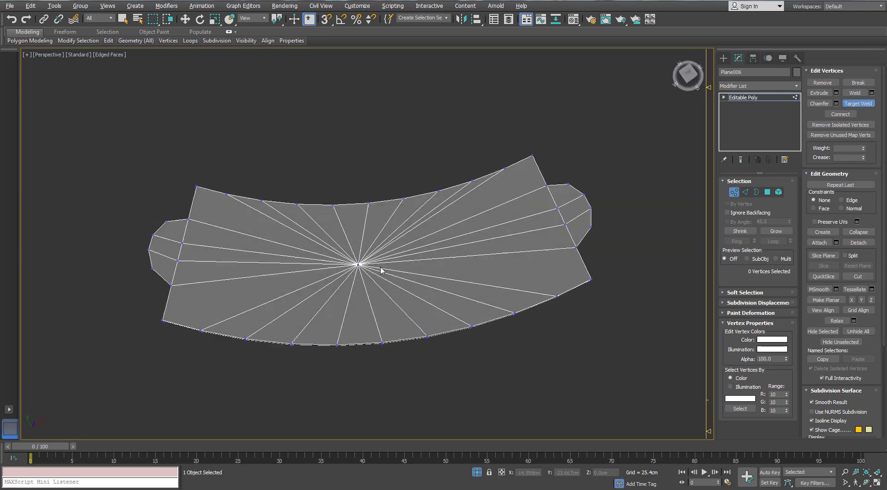
{"action": "scroll", "coordinate": [367, 263], "scroll_direction": "up", "scroll_amount": 6}
{"action": "scroll", "coordinate": [415, 267], "scroll_direction": "down", "scroll_amount": 7}
Select the inner polygons on the plate's opposite face, leaving the border ring, and collapse them.
{"action": "middle_click_drag", "start_coordinate": [418, 236], "coordinate": [657, 208], "text": "alt"}
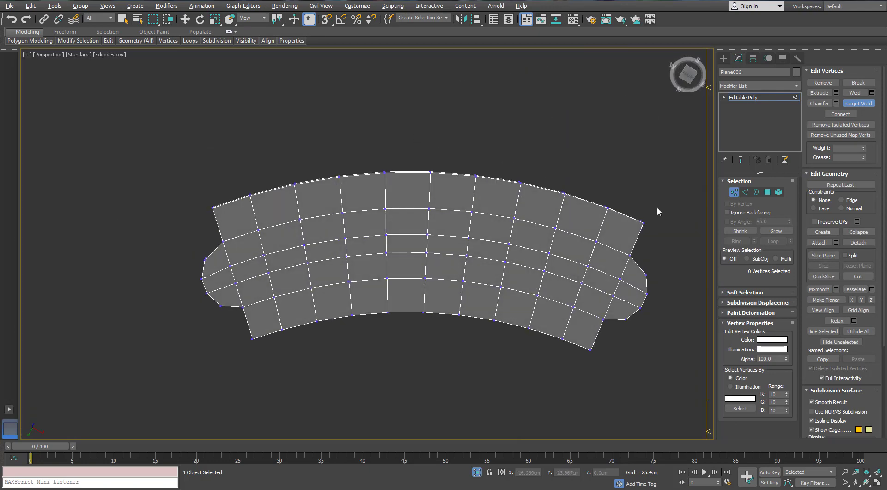
{"action": "left_click", "coordinate": [768, 193]}
{"action": "left_click", "coordinate": [296, 235]}
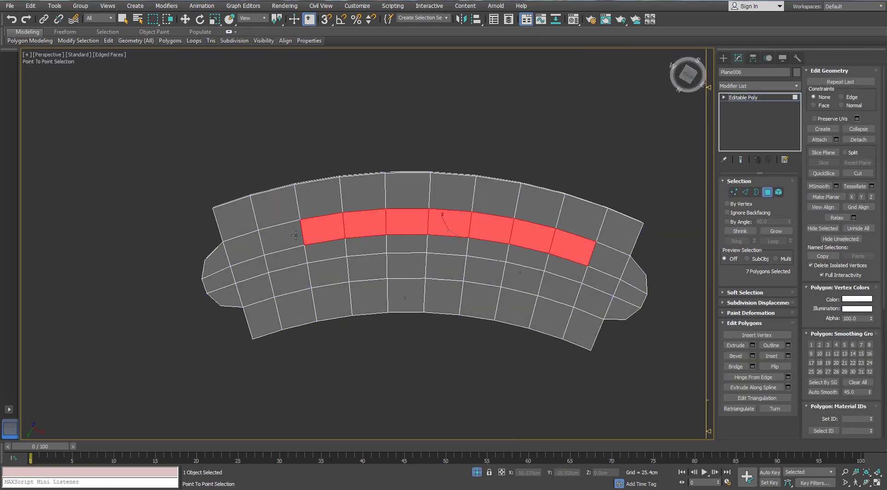
{"action": "left_click", "coordinate": [562, 289]}
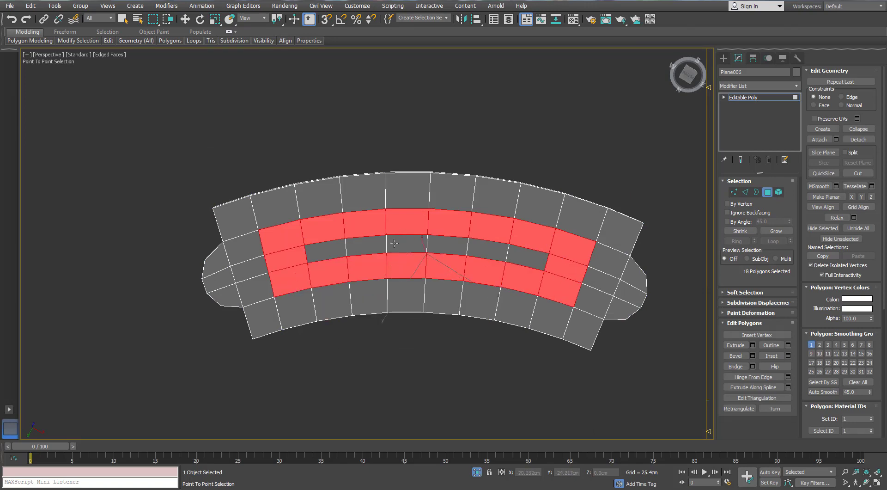
{"action": "left_click", "coordinate": [336, 249]}
{"action": "key", "text": "r"}
{"action": "right_click", "coordinate": [332, 245]}
{"action": "left_click", "coordinate": [312, 166]}
Target-weld the vertices at the base of both end lobes on the underside to that face's central vertex.
{"action": "middle_click_drag", "start_coordinate": [401, 192], "coordinate": [664, 200], "text": "alt"}
{"action": "left_click", "coordinate": [734, 191]}
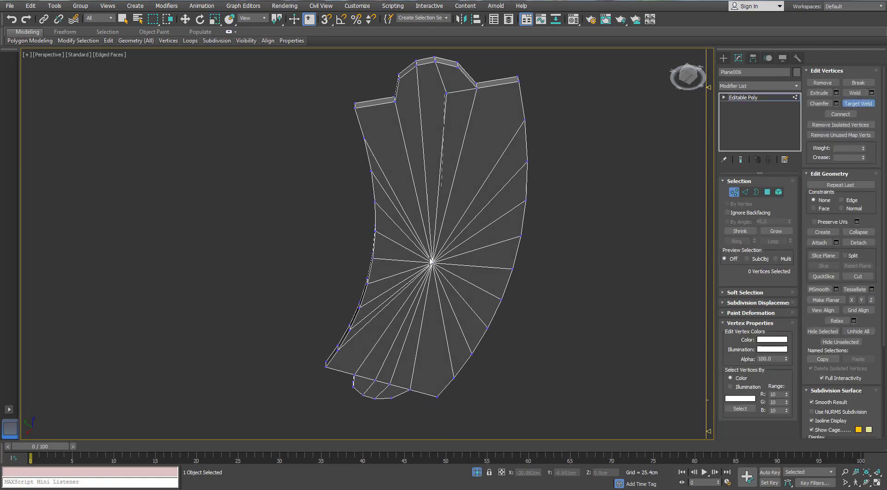
{"action": "middle_click_drag", "start_coordinate": [433, 245], "coordinate": [389, 306], "text": "alt"}
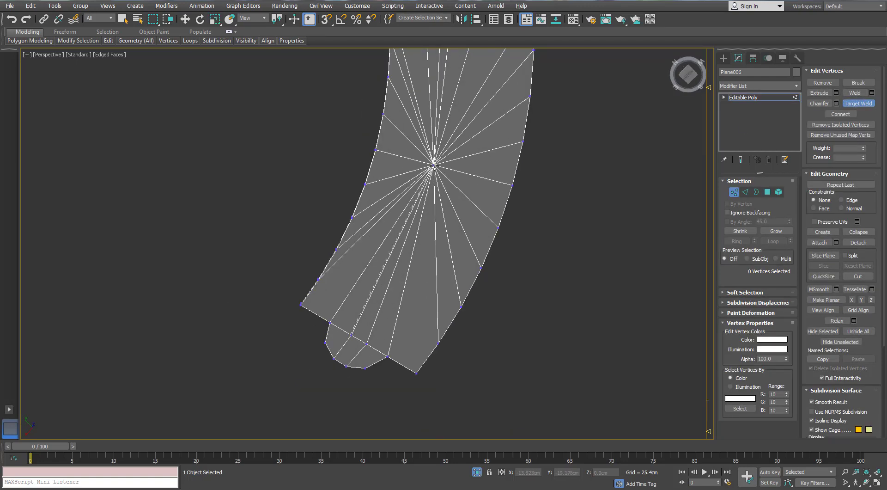
{"action": "left_click", "coordinate": [434, 165]}
{"action": "scroll", "coordinate": [433, 167], "scroll_direction": "down", "scroll_amount": 3}
{"action": "middle_click_drag", "start_coordinate": [406, 314], "coordinate": [422, 226]}
{"action": "scroll", "coordinate": [423, 226], "scroll_direction": "up", "scroll_amount": 3}
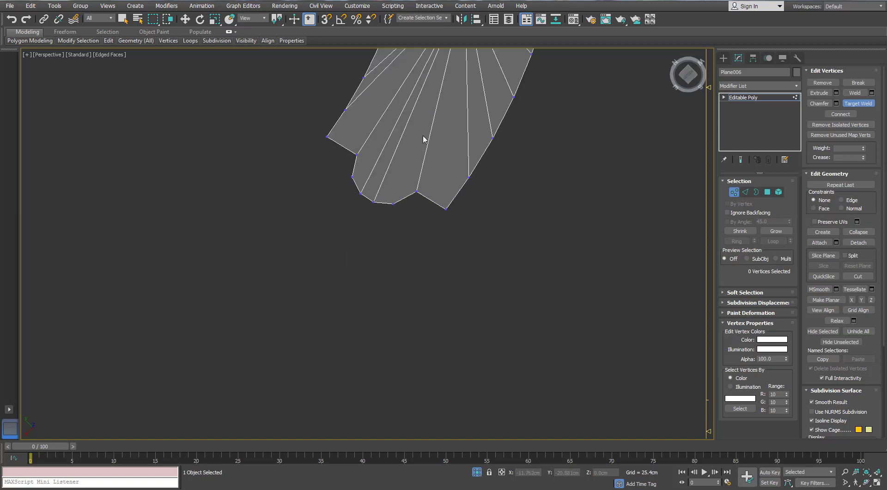
{"action": "middle_click_drag", "start_coordinate": [424, 140], "coordinate": [391, 305]}
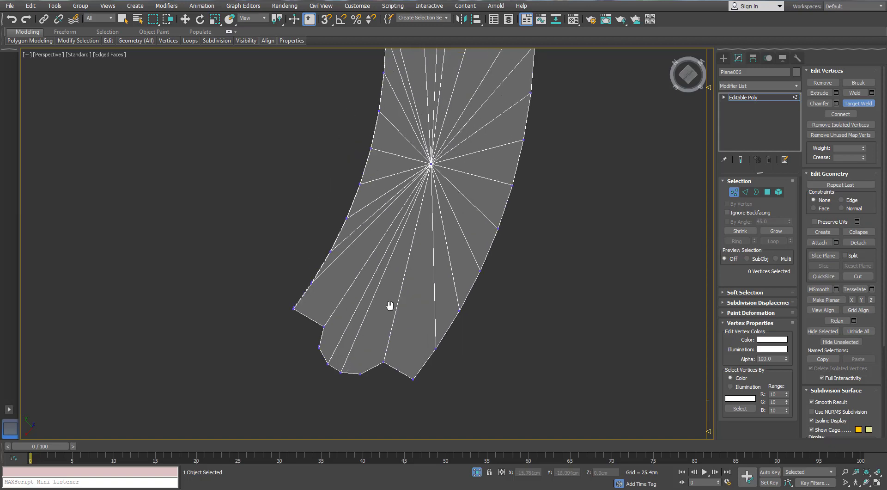
Connect the remaining outline vertex of each end lobe on the underside to the central vertex.
{"action": "left_click", "coordinate": [361, 373], "text": "ctrl"}
{"action": "middle_click_drag", "start_coordinate": [472, 138], "coordinate": [443, 321]}
{"action": "left_click", "coordinate": [449, 118]}
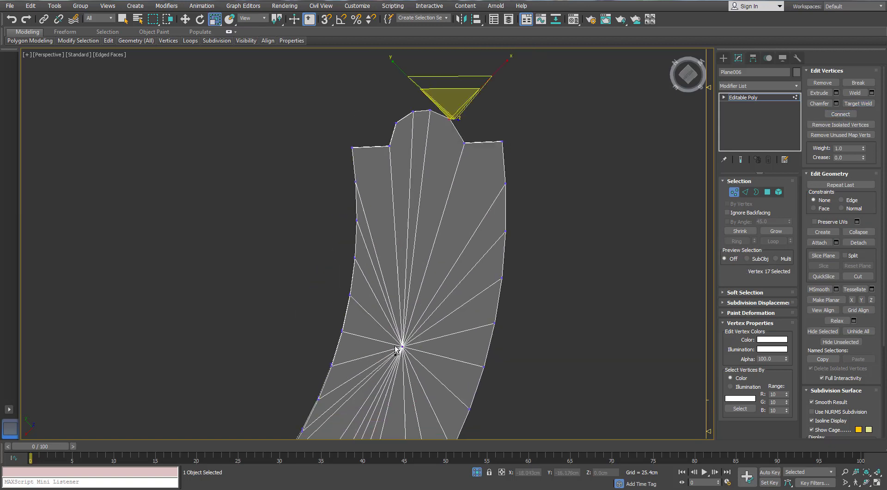
{"action": "left_click", "coordinate": [402, 346], "text": "ctrl"}
{"action": "left_click", "coordinate": [610, 250]}
Target-weld the inner vertices at the base of both end lobes on the top face to its central vertex.
{"action": "scroll", "coordinate": [610, 250], "scroll_direction": "down", "scroll_amount": 4}
{"action": "middle_click_drag", "start_coordinate": [610, 250], "coordinate": [462, 270], "text": "alt"}
{"action": "scroll", "coordinate": [495, 262], "scroll_direction": "up", "scroll_amount": 6}
{"action": "left_click", "coordinate": [859, 103]}
{"action": "middle_click_drag", "start_coordinate": [568, 216], "coordinate": [542, 216]}
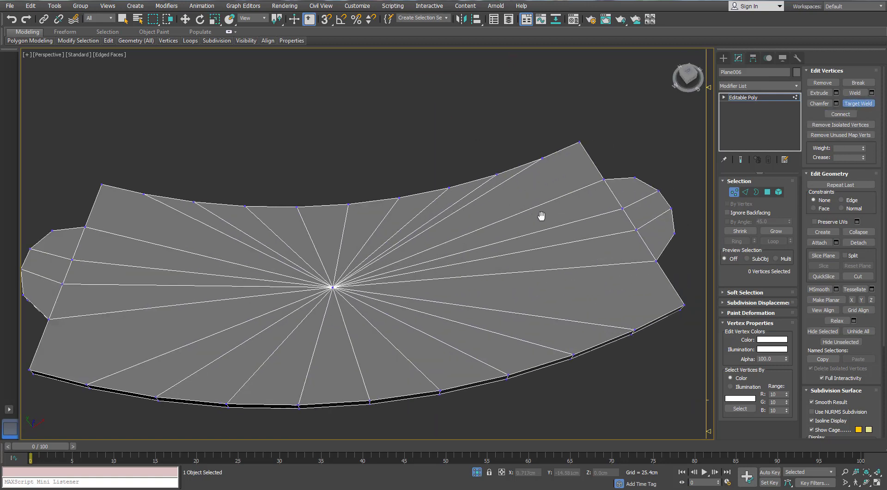
{"action": "left_click", "coordinate": [333, 287]}
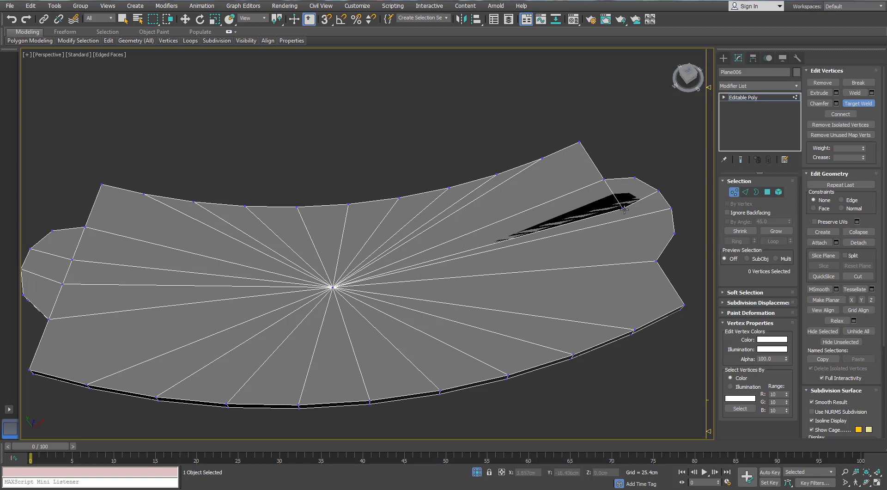
{"action": "scroll", "coordinate": [333, 287], "scroll_direction": "down", "scroll_amount": 2}
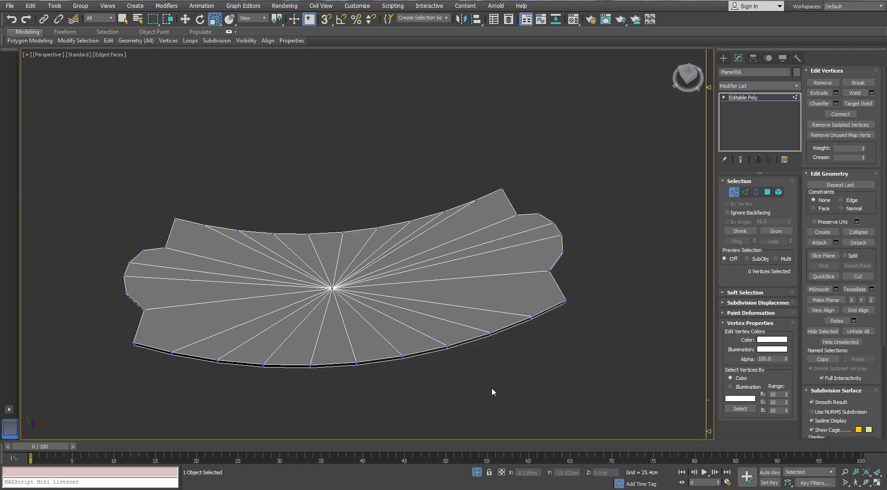
Connect the remaining outline vertex of each end lobe on the top face to the central vertex.
{"action": "middle_click_drag", "start_coordinate": [293, 311], "coordinate": [235, 315], "text": "alt"}
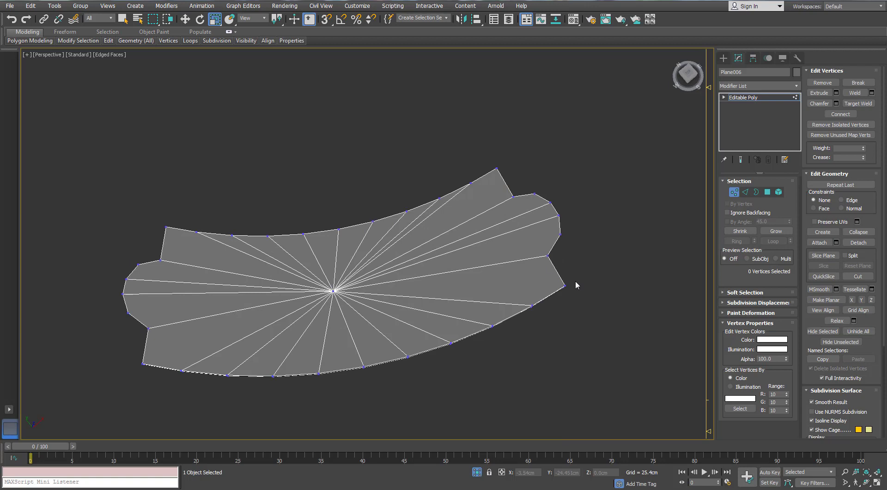
{"action": "left_click", "coordinate": [334, 291], "text": "ctrl"}
{"action": "left_click", "coordinate": [840, 114]}
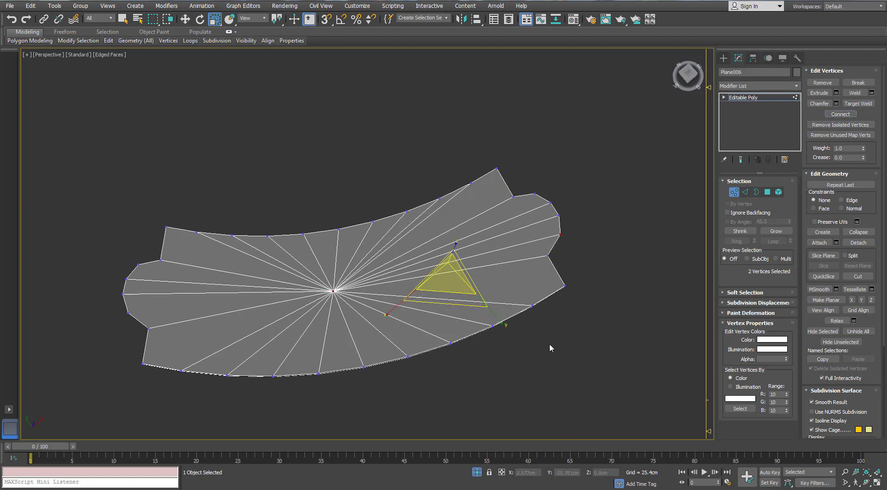
{"action": "left_click", "coordinate": [333, 291], "text": "ctrl"}
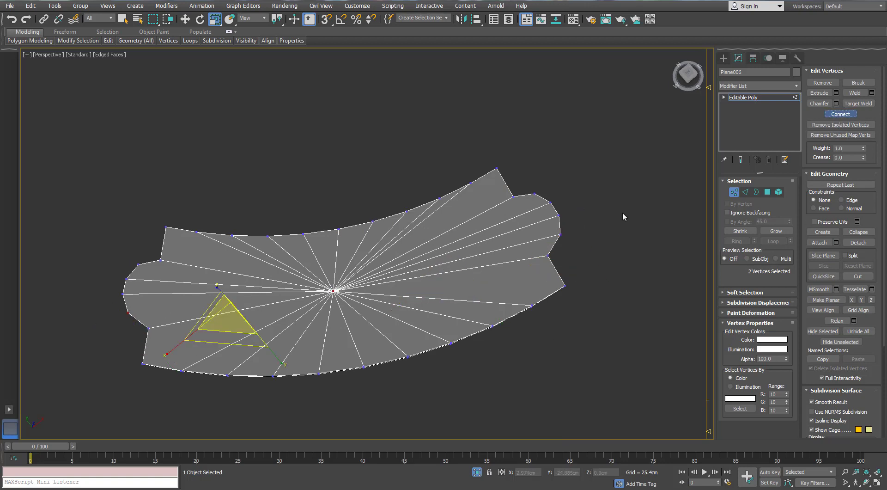
End the plate's isolation, leave vertex editing, and isolate the small slotted disc.
{"action": "left_click", "coordinate": [480, 470]}
{"action": "middle_click_drag", "start_coordinate": [367, 409], "coordinate": [362, 352], "text": "alt"}
{"action": "middle_click_drag", "start_coordinate": [375, 258], "coordinate": [386, 210]}
{"action": "scroll", "coordinate": [368, 283], "scroll_direction": "up", "scroll_amount": 3}
{"action": "left_click", "coordinate": [734, 192]}
{"action": "left_click", "coordinate": [656, 201]}
{"action": "left_click", "coordinate": [340, 206]}
{"action": "left_click", "coordinate": [477, 471]}
Delete the floor and side-wall polygons of the slot cut across the disc's top.
{"action": "scroll", "coordinate": [358, 234], "scroll_direction": "up", "scroll_amount": 4}
{"action": "middle_click_drag", "start_coordinate": [358, 236], "coordinate": [421, 256], "text": "alt"}
{"action": "left_click", "coordinate": [767, 192]}
{"action": "left_click", "coordinate": [381, 247]}
{"action": "left_click", "coordinate": [345, 257], "text": "ctrl"}
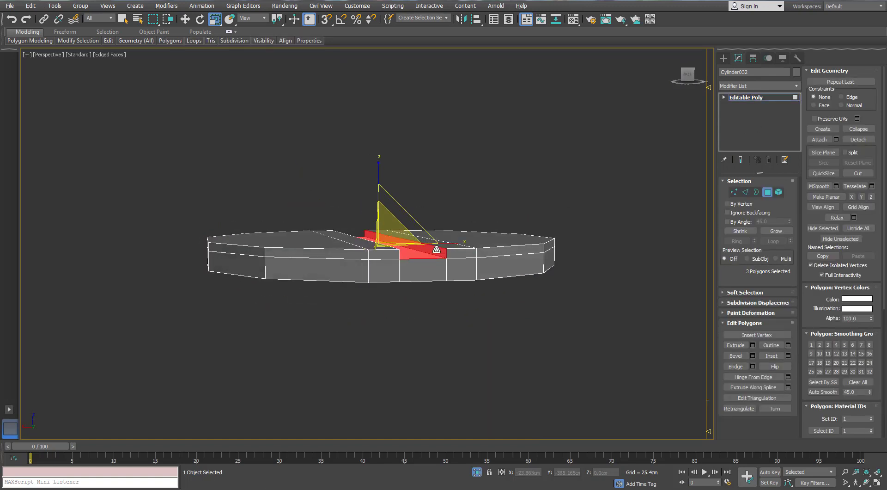
Bridge the open edges of the slot to close the disc with a flat top face.
{"action": "left_click", "coordinate": [745, 192]}
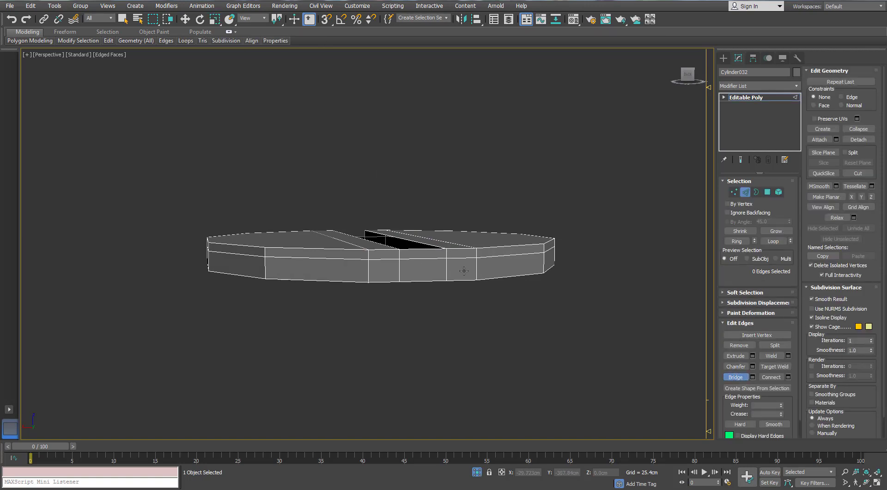
{"action": "middle_click_drag", "start_coordinate": [464, 271], "coordinate": [366, 274], "text": "alt"}
{"action": "left_click", "coordinate": [358, 245]}
{"action": "left_click", "coordinate": [396, 254]}
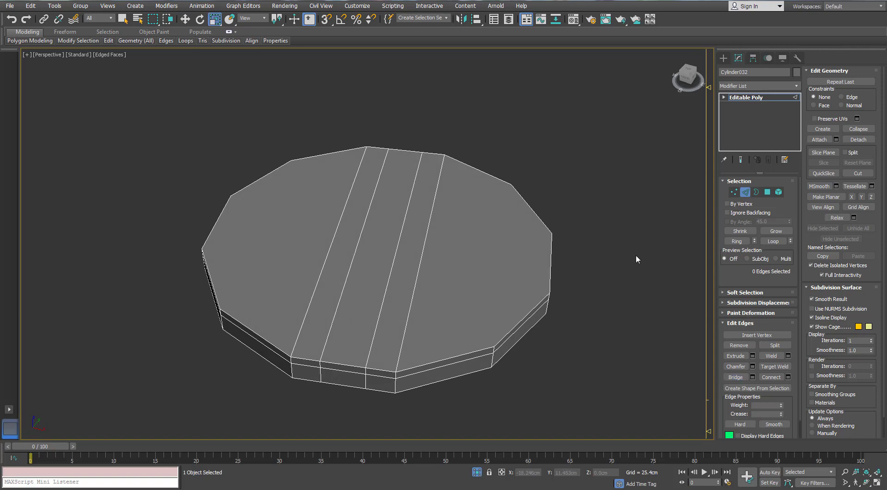
Remove the two inner edge loops across the disc where the slot was and the horizontal loop around its rim.
{"action": "double_click", "coordinate": [379, 315]}
{"action": "double_click", "coordinate": [341, 301], "text": "ctrl"}
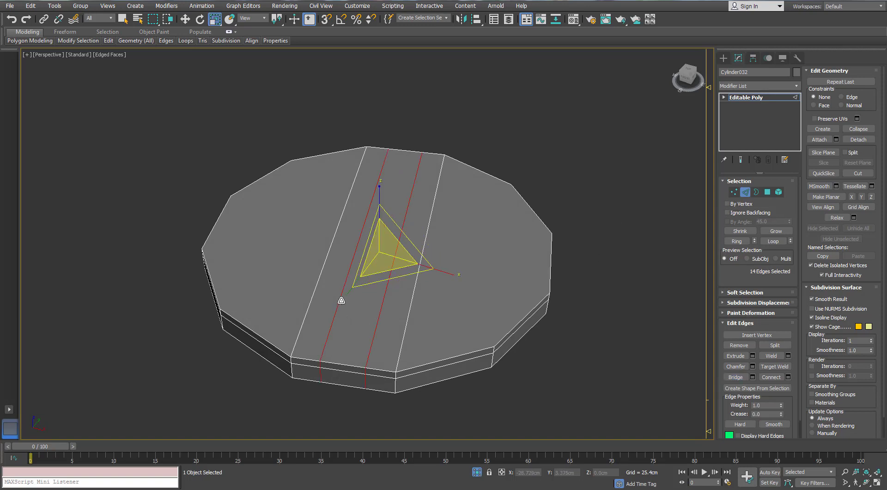
{"action": "key", "text": "ctrl+BackSpace"}
{"action": "scroll", "coordinate": [343, 299], "scroll_direction": "down", "scroll_amount": 2}
{"action": "middle_click_drag", "start_coordinate": [348, 297], "coordinate": [342, 277], "text": "alt"}
{"action": "double_click", "coordinate": [337, 296]}
{"action": "key", "text": "ctrl+BackSpace"}
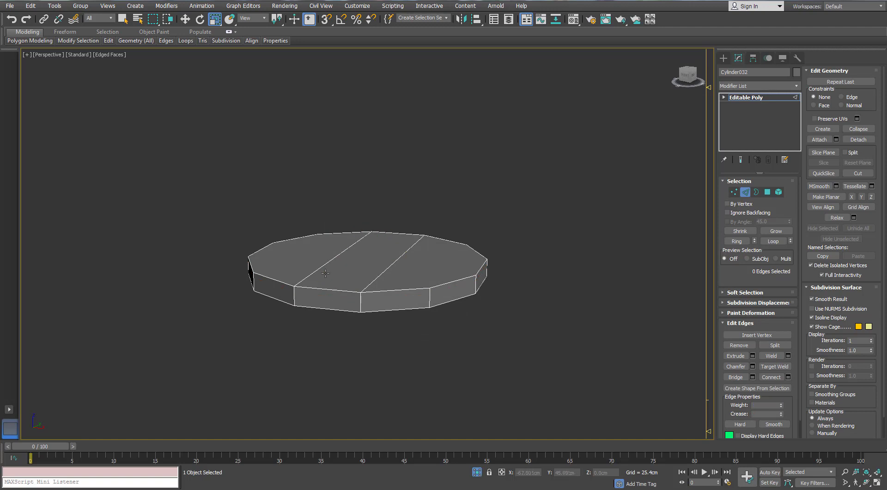
Remove the two remaining edges that cross the disc's top face.
{"action": "left_click", "coordinate": [326, 273]}
{"action": "left_click", "coordinate": [385, 267], "text": "ctrl"}
{"action": "middle_click_drag", "start_coordinate": [384, 211], "coordinate": [377, 264], "text": "alt"}
{"action": "middle_click_drag", "start_coordinate": [451, 287], "coordinate": [463, 451], "text": "alt"}
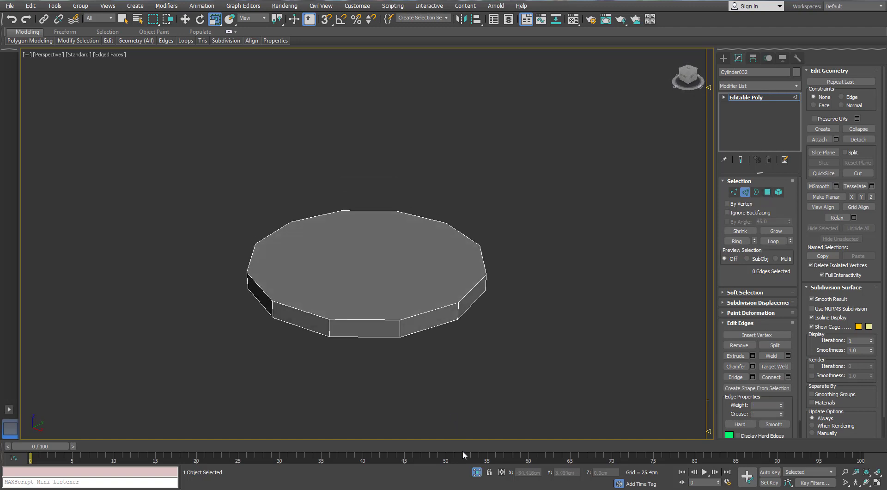
{"action": "key", "text": "alt+q"}
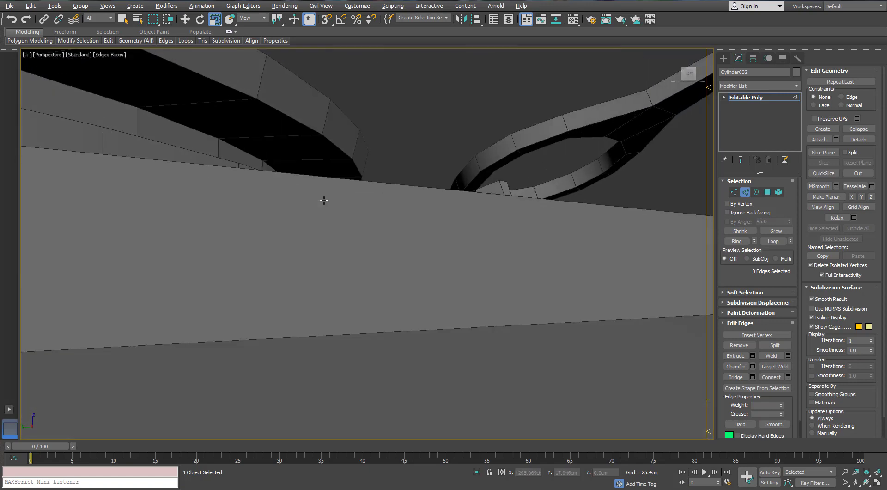
{"action": "key", "text": "alt+q"}
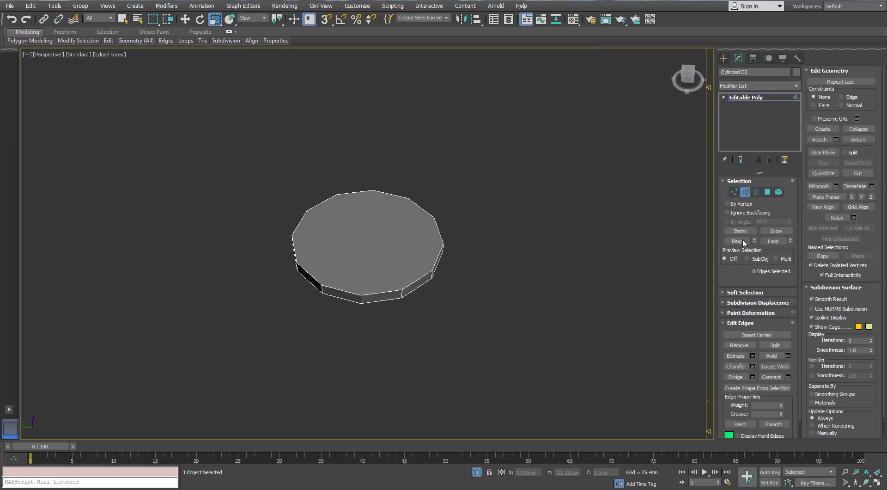
Inset the disc's top polygon by 0.05 cm, collapse the inset face to a centre point, and end the isolation.
{"action": "key", "text": "4"}
{"action": "left_click", "coordinate": [381, 247]}
{"action": "left_click", "coordinate": [788, 353]}
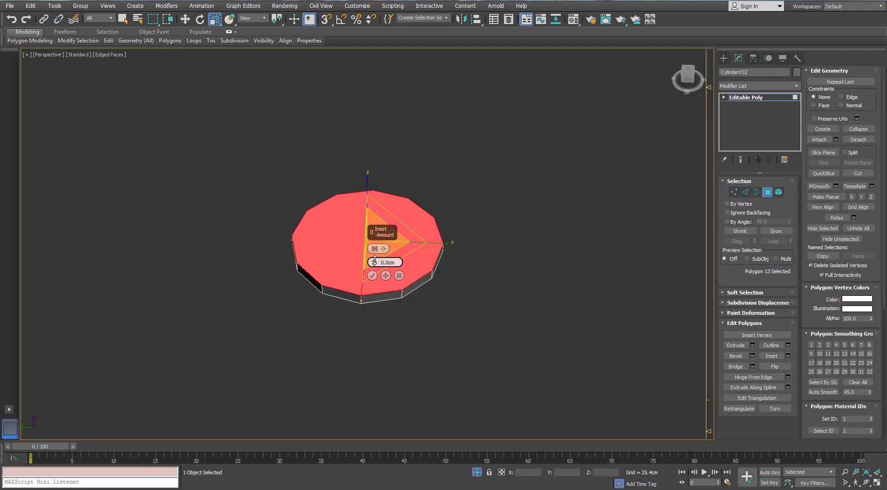
{"action": "left_click_drag", "start_coordinate": [374, 260], "coordinate": [375, 249]}
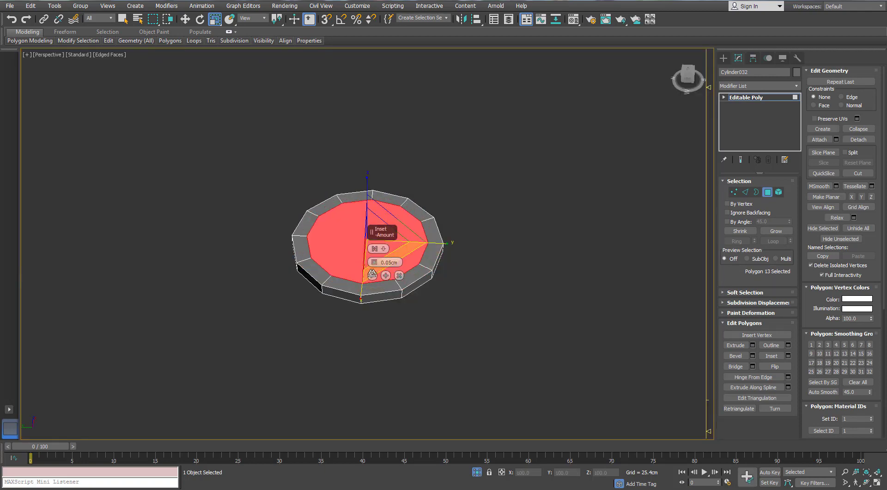
{"action": "right_click", "coordinate": [340, 239]}
{"action": "left_click", "coordinate": [315, 145]}
{"action": "left_click", "coordinate": [476, 472]}
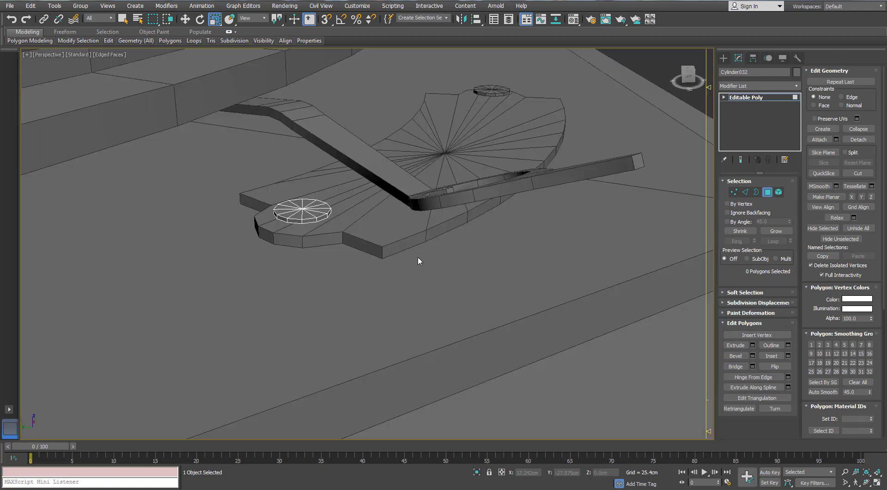
Convert the long lever above the curved plate to Editable Poly and isolate it.
{"action": "scroll", "coordinate": [399, 152], "scroll_direction": "up", "scroll_amount": 5}
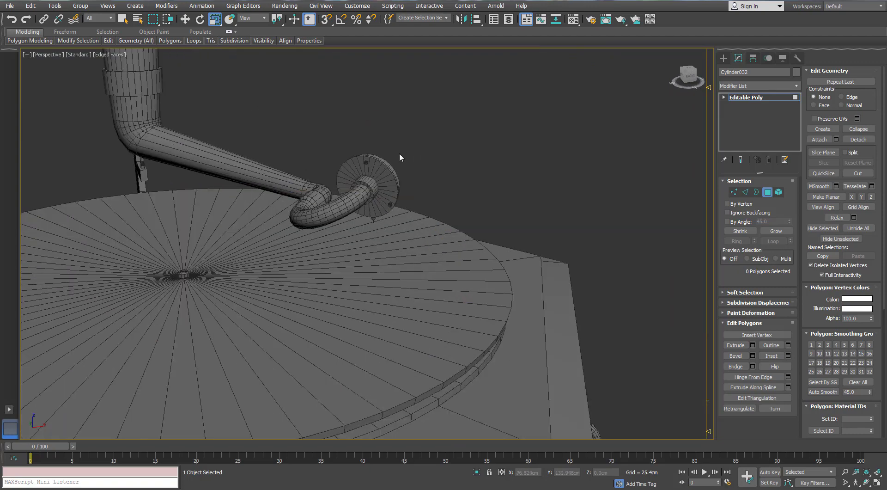
{"action": "scroll", "coordinate": [350, 165], "scroll_direction": "down", "scroll_amount": 8}
{"action": "middle_click_drag", "start_coordinate": [331, 208], "coordinate": [398, 206], "text": "alt"}
{"action": "scroll", "coordinate": [577, 223], "scroll_direction": "up", "scroll_amount": 4}
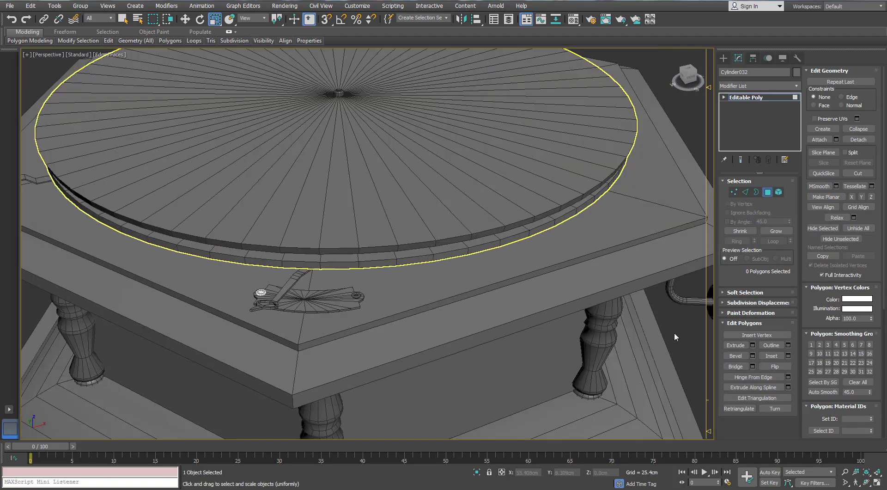
{"action": "left_click", "coordinate": [305, 300]}
{"action": "scroll", "coordinate": [305, 286], "scroll_direction": "up", "scroll_amount": 6}
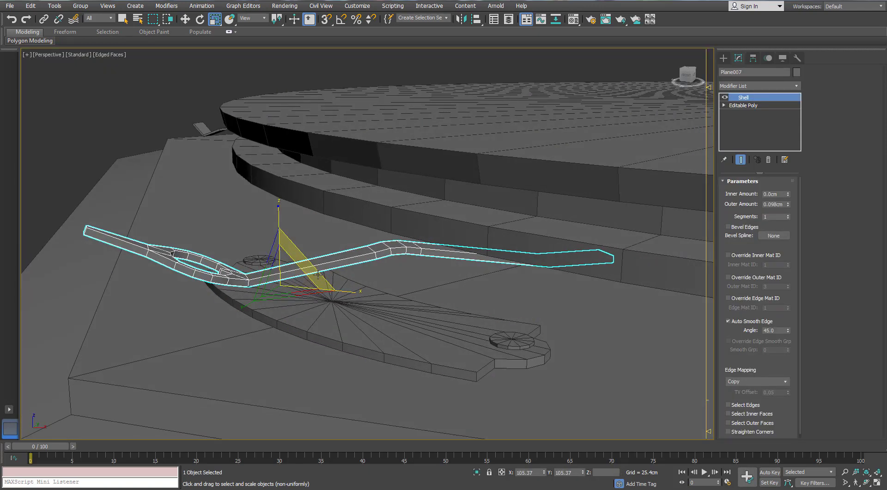
{"action": "middle_click_drag", "start_coordinate": [318, 274], "coordinate": [334, 262], "text": "alt"}
{"action": "right_click", "coordinate": [334, 261]}
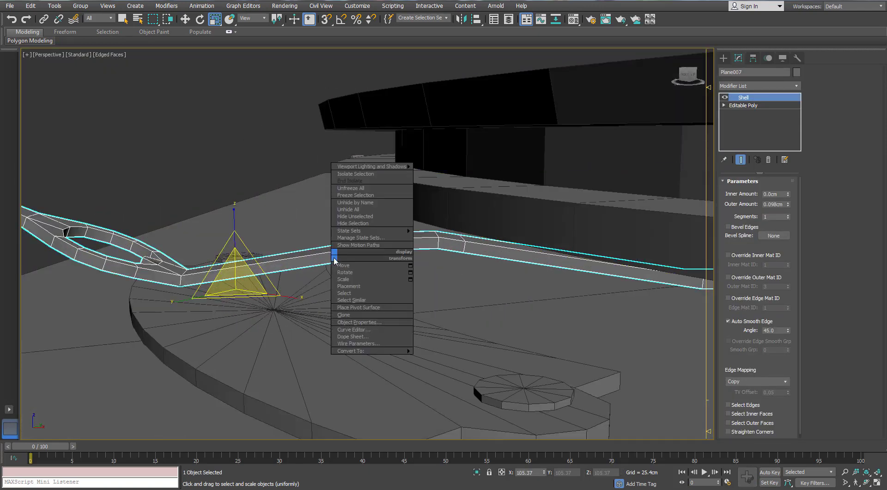
{"action": "left_click", "coordinate": [295, 350]}
{"action": "key", "text": "alt+q"}
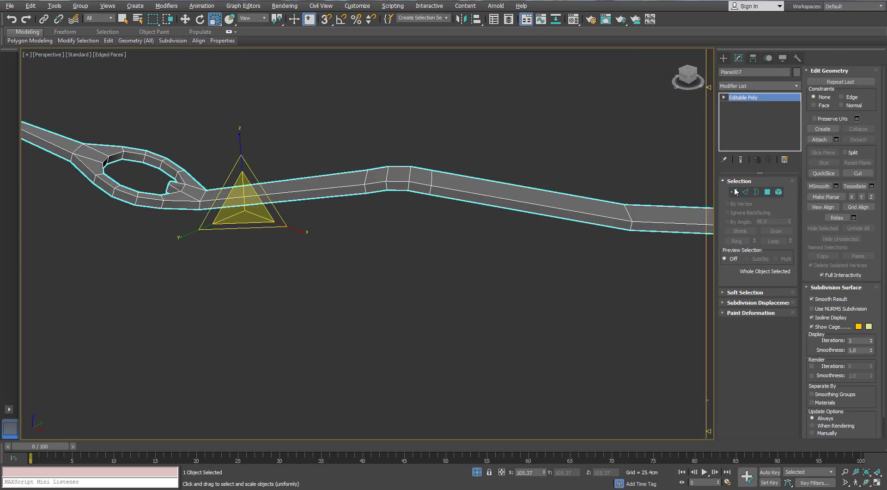
Remove the outer edge loop on each side of the lever's bend and end its isolation.
{"action": "left_click", "coordinate": [745, 192]}
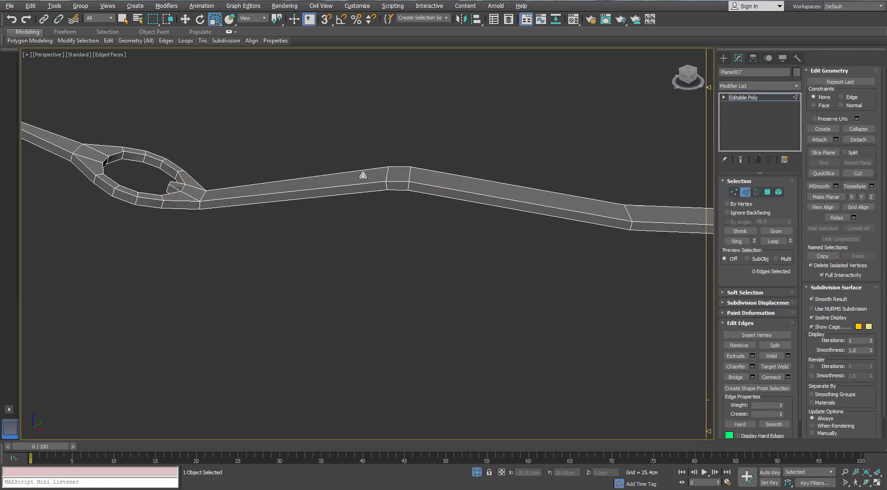
{"action": "middle_click_drag", "start_coordinate": [363, 174], "coordinate": [314, 245], "text": "alt"}
{"action": "scroll", "coordinate": [305, 185], "scroll_direction": "up", "scroll_amount": 5}
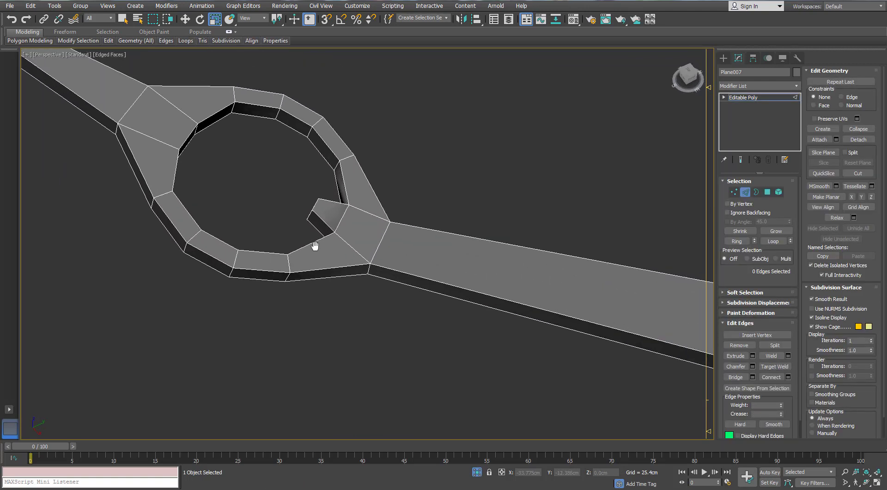
{"action": "scroll", "coordinate": [367, 287], "scroll_direction": "down", "scroll_amount": 2}
{"action": "scroll", "coordinate": [381, 296], "scroll_direction": "down", "scroll_amount": 4}
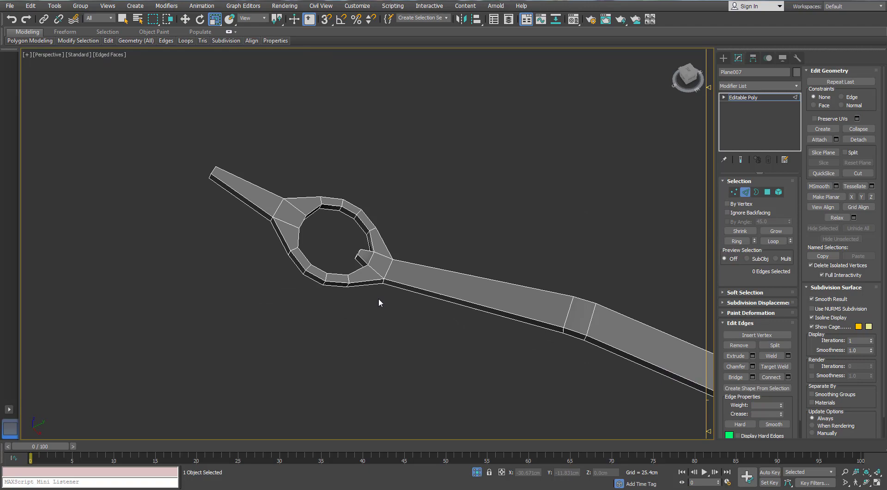
{"action": "left_click", "coordinate": [477, 472]}
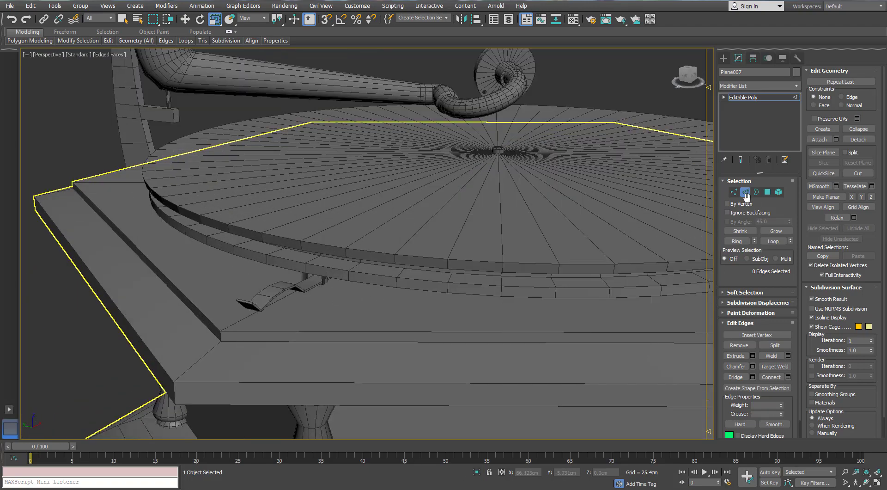
Leave edge editing and convert the small bent strip beside the turntable to Editable Poly.
{"action": "left_click", "coordinate": [747, 197]}
{"action": "left_click", "coordinate": [303, 284]}
{"action": "scroll", "coordinate": [307, 292], "scroll_direction": "up", "scroll_amount": 6}
{"action": "right_click", "coordinate": [351, 295]}
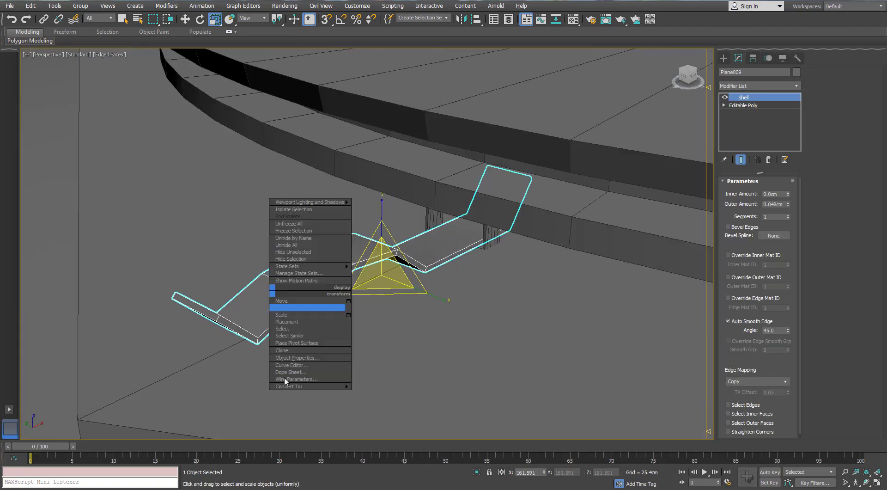
{"action": "mouse_move", "coordinate": [296, 386]}
{"action": "left_click", "coordinate": [236, 385]}
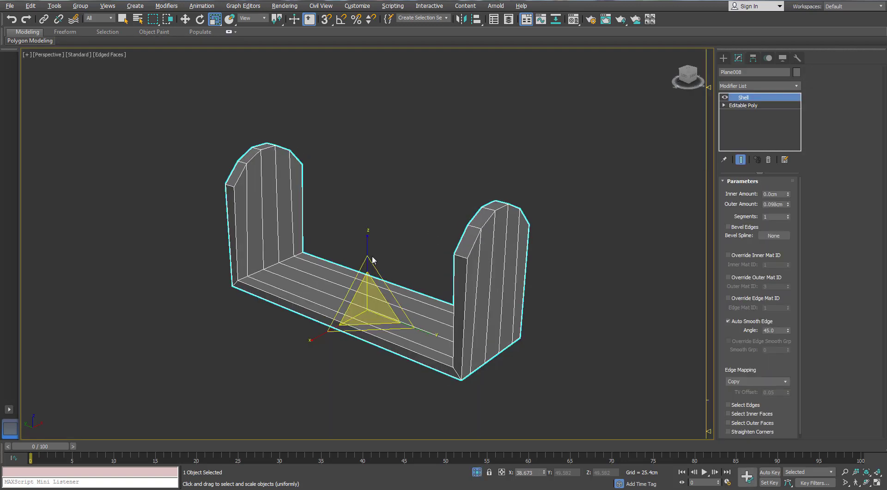
Convert the isolated U-shaped bracket to Editable Poly.
{"action": "middle_click_drag", "start_coordinate": [373, 260], "coordinate": [271, 196], "text": "alt"}
{"action": "right_click", "coordinate": [351, 291]}
{"action": "mouse_move", "coordinate": [305, 286]}
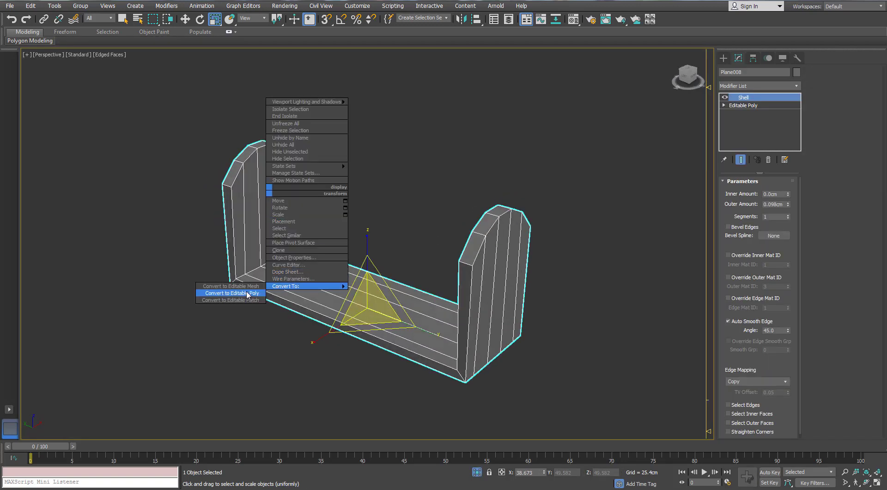
{"action": "left_click", "coordinate": [247, 293]}
Target-weld the intermediate vertices along the U-shaped bracket's base folds onto its corner vertices, and end its isolation.
{"action": "key", "text": "1"}
{"action": "middle_click_drag", "start_coordinate": [378, 181], "coordinate": [324, 194], "text": "alt"}
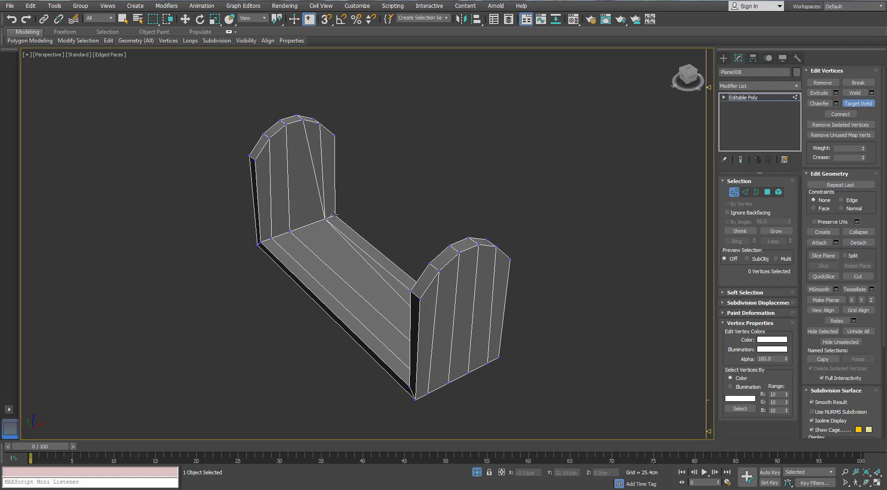
{"action": "scroll", "coordinate": [261, 242], "scroll_direction": "down", "scroll_amount": 3}
{"action": "middle_click_drag", "start_coordinate": [261, 241], "coordinate": [303, 222], "text": "alt"}
{"action": "scroll", "coordinate": [303, 222], "scroll_direction": "up", "scroll_amount": 5}
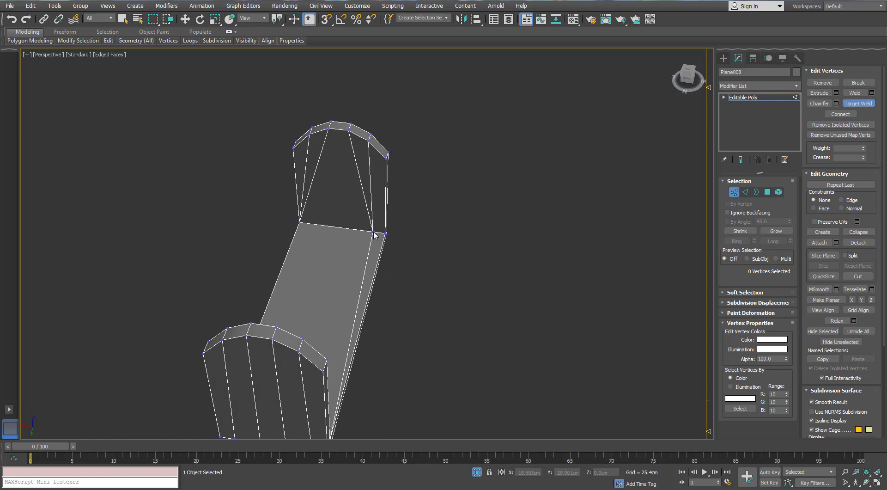
{"action": "middle_click_drag", "start_coordinate": [324, 222], "coordinate": [294, 244], "text": "alt"}
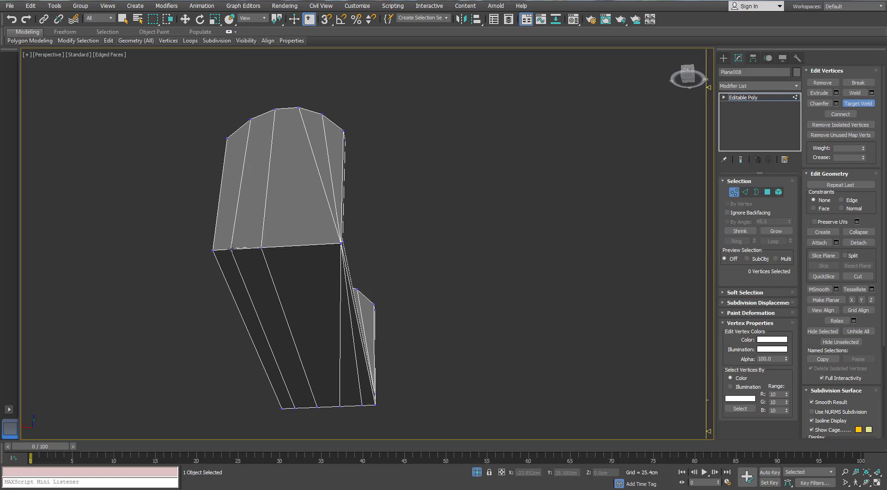
{"action": "middle_click_drag", "start_coordinate": [213, 251], "coordinate": [308, 390], "text": "alt"}
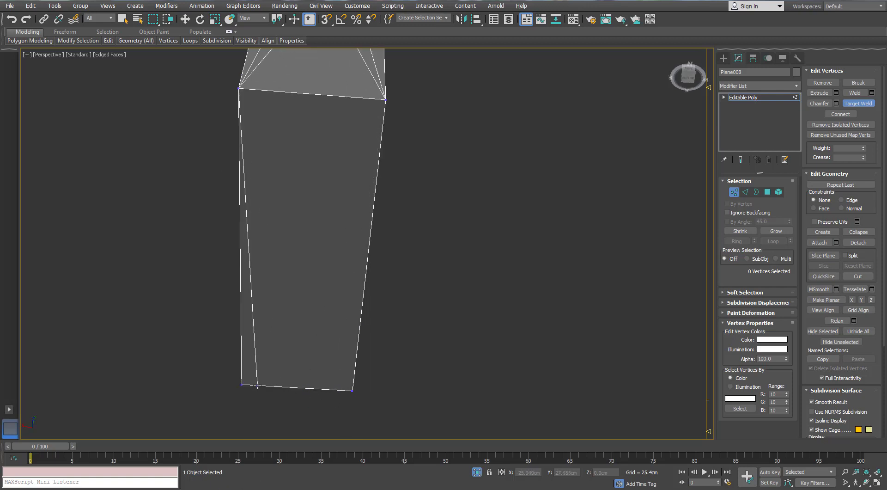
{"action": "scroll", "coordinate": [246, 383], "scroll_direction": "down", "scroll_amount": 5}
{"action": "middle_click_drag", "start_coordinate": [246, 383], "coordinate": [369, 416], "text": "alt"}
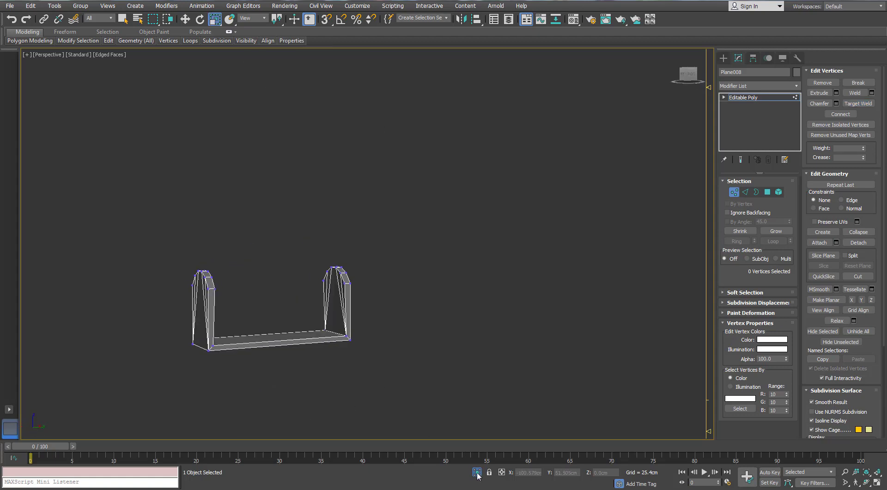
{"action": "left_click", "coordinate": [477, 472]}
{"action": "scroll", "coordinate": [326, 249], "scroll_direction": "down", "scroll_amount": 10}
{"action": "key", "text": "1"}
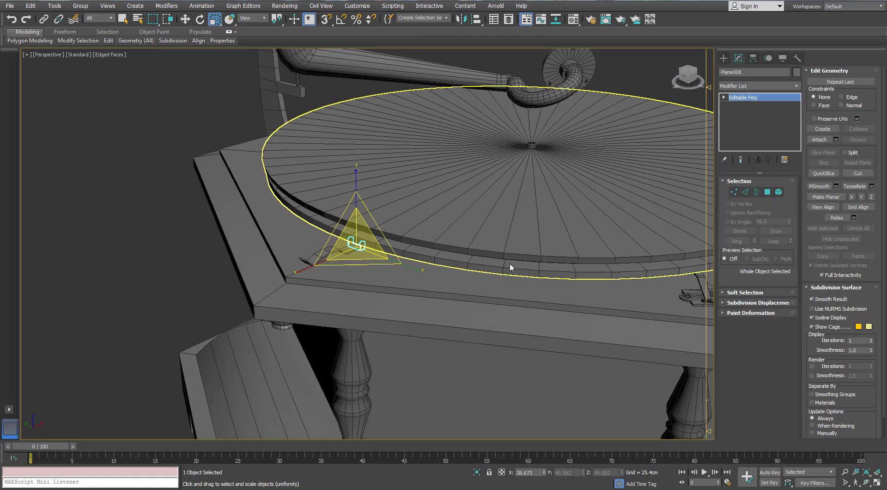
Deselect the bracket, and select and isolate the slender 12-sided cylinder.
{"action": "key", "text": "ctrl+d"}
{"action": "scroll", "coordinate": [510, 266], "scroll_direction": "down", "scroll_amount": 6}
{"action": "middle_click_drag", "start_coordinate": [575, 222], "coordinate": [286, 192], "text": "alt"}
{"action": "scroll", "coordinate": [285, 192], "scroll_direction": "up", "scroll_amount": 10}
{"action": "middle_click_drag", "start_coordinate": [390, 201], "coordinate": [407, 203], "text": "alt"}
{"action": "left_click", "coordinate": [406, 203]}
{"action": "key", "text": "alt+q"}
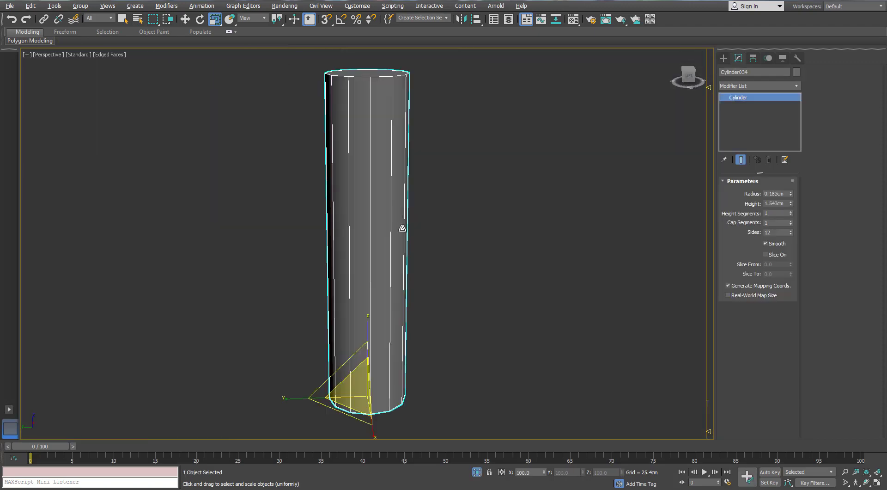
Convert the cylinder to Editable Poly, delete its top and bottom cap polygons, and end the isolation.
{"action": "right_click", "coordinate": [378, 124]}
{"action": "mouse_move", "coordinate": [406, 216]}
{"action": "left_click", "coordinate": [337, 224]}
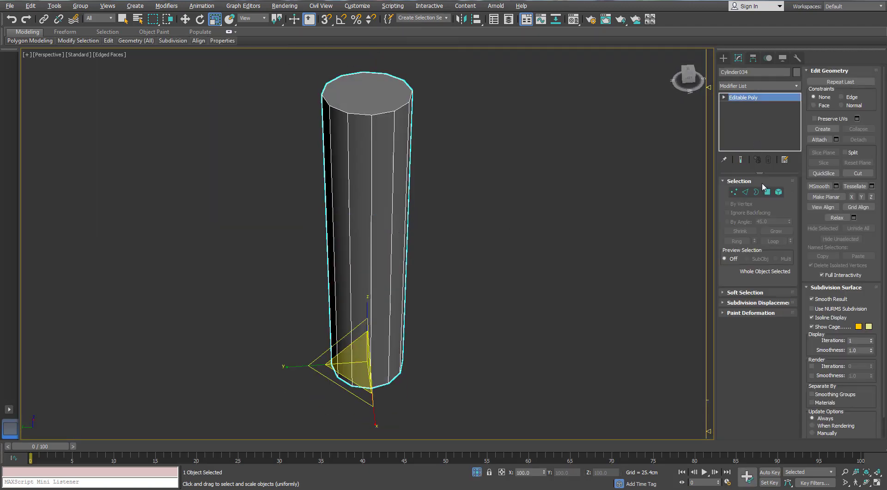
{"action": "left_click", "coordinate": [355, 98]}
{"action": "middle_click_drag", "start_coordinate": [355, 231], "coordinate": [347, 184], "text": "alt"}
{"action": "scroll", "coordinate": [348, 184], "scroll_direction": "down", "scroll_amount": 4}
{"action": "left_click", "coordinate": [354, 280], "text": "ctrl"}
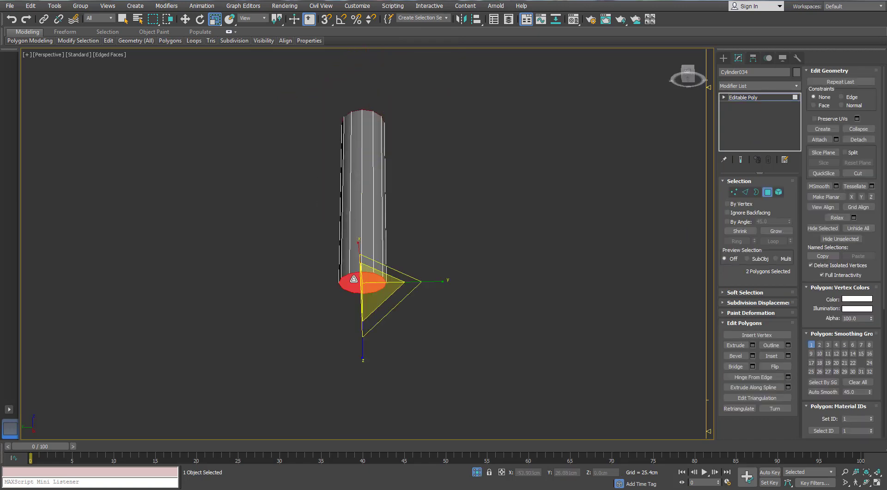
{"action": "key", "text": "Delete"}
{"action": "left_click", "coordinate": [768, 192]}
{"action": "key", "text": "alt+q"}
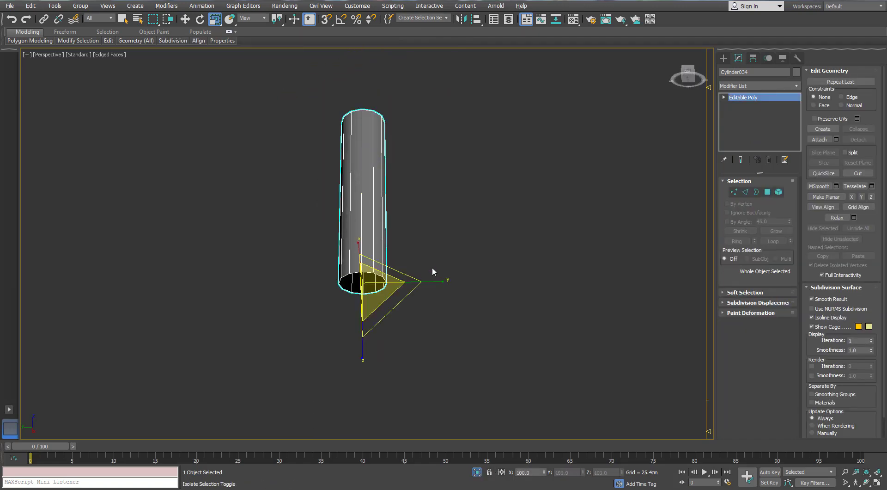
Select and isolate the bent crank rod on the side of the gramophone's base.
{"action": "scroll", "coordinate": [434, 242], "scroll_direction": "down", "scroll_amount": 6}
{"action": "left_click", "coordinate": [374, 238]}
{"action": "middle_click_drag", "start_coordinate": [374, 238], "coordinate": [278, 204]}
{"action": "middle_click_drag", "start_coordinate": [277, 203], "coordinate": [294, 224], "text": "alt"}
{"action": "middle_click_drag", "start_coordinate": [515, 84], "coordinate": [477, 217]}
{"action": "scroll", "coordinate": [416, 182], "scroll_direction": "up", "scroll_amount": 4}
{"action": "scroll", "coordinate": [477, 217], "scroll_direction": "down", "scroll_amount": 5}
{"action": "scroll", "coordinate": [367, 228], "scroll_direction": "up", "scroll_amount": 6}
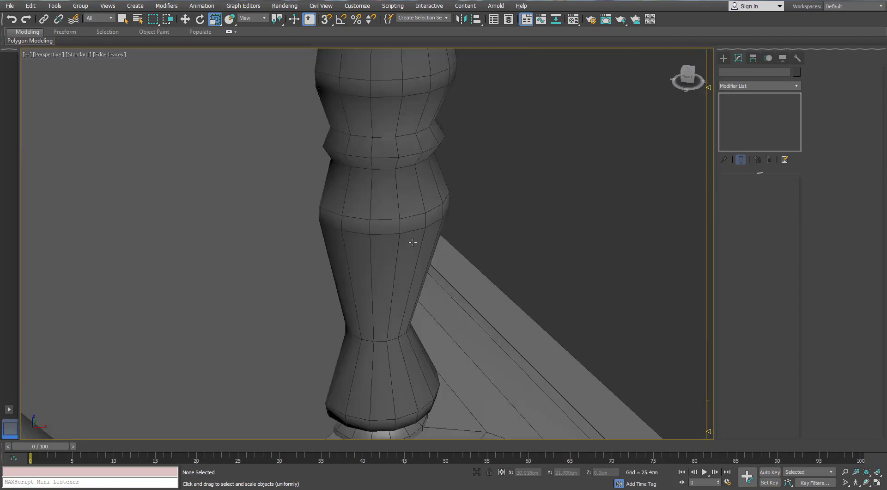
{"action": "scroll", "coordinate": [396, 296], "scroll_direction": "down", "scroll_amount": 2}
{"action": "left_click", "coordinate": [396, 270]}
{"action": "key", "text": "alt+q"}
Convert the crank rod to Editable Poly and delete the cap polygons at both of its ends.
{"action": "middle_click_drag", "start_coordinate": [396, 270], "coordinate": [549, 137], "text": "alt"}
{"action": "right_click", "coordinate": [364, 115]}
{"action": "left_click", "coordinate": [333, 222]}
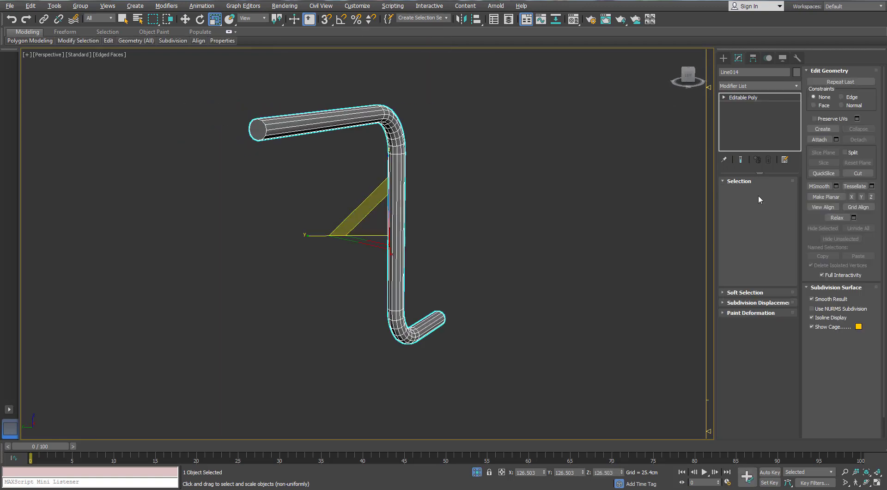
{"action": "left_click", "coordinate": [768, 192]}
{"action": "left_click", "coordinate": [258, 129]}
{"action": "middle_click_drag", "start_coordinate": [307, 178], "coordinate": [329, 171], "text": "alt"}
{"action": "left_click", "coordinate": [338, 297], "text": "ctrl"}
Switch the crank rod to edge editing, end its isolation, and isolate the crank handle.
{"action": "key", "text": "2"}
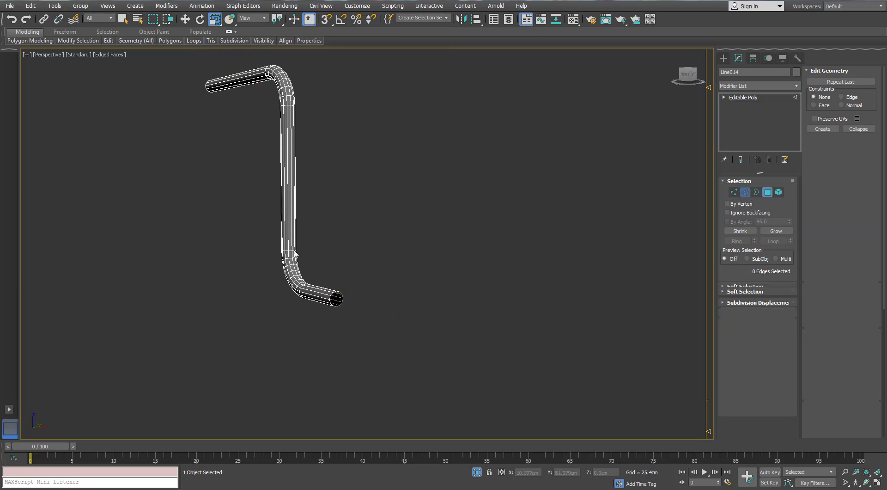
{"action": "scroll", "coordinate": [326, 213], "scroll_direction": "up", "scroll_amount": 5}
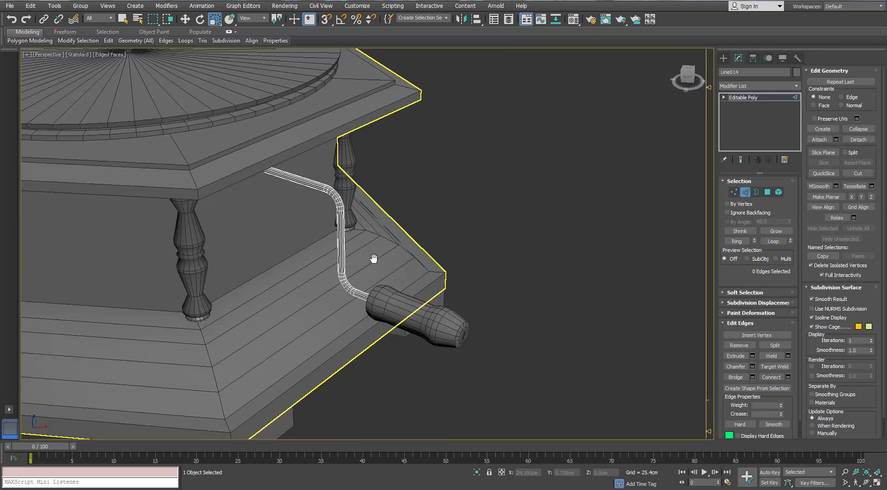
{"action": "left_click", "coordinate": [488, 338]}
{"action": "key", "text": "alt+q"}
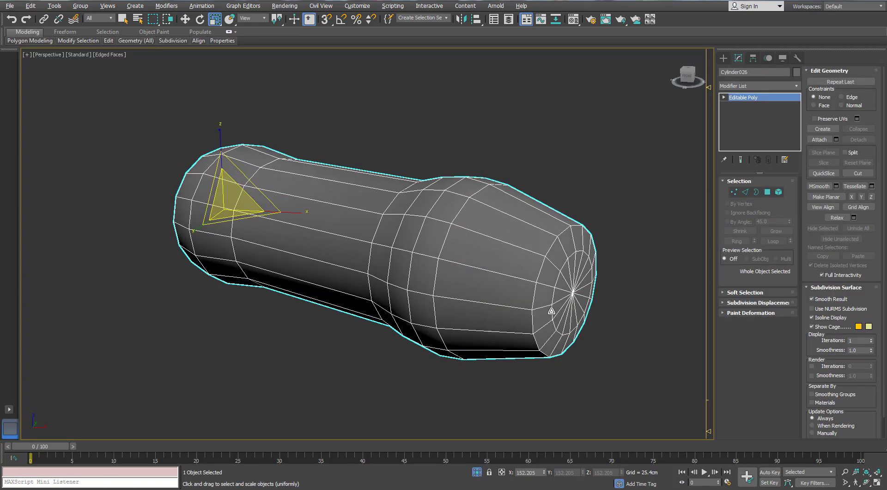
Remove the inner edge ring on the end cap of the crank handle.
{"action": "left_click", "coordinate": [745, 192]}
{"action": "left_click", "coordinate": [563, 264]}
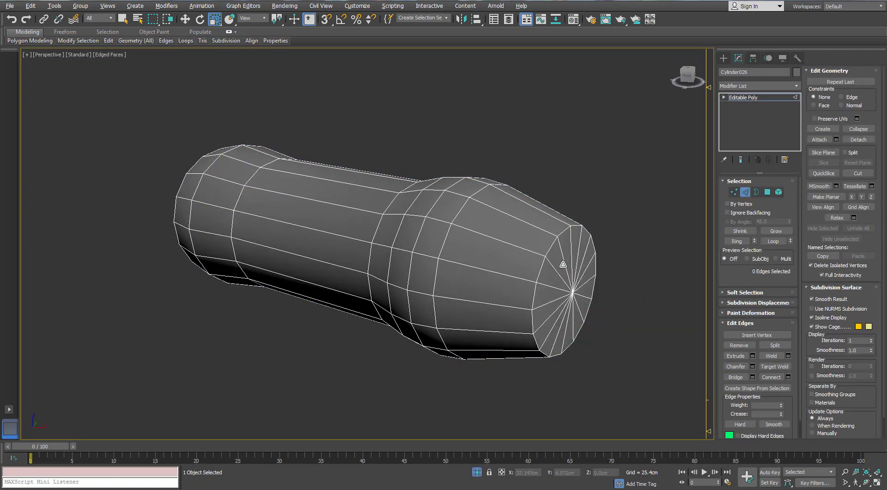
{"action": "middle_click_drag", "start_coordinate": [574, 264], "coordinate": [590, 260], "text": "alt"}
{"action": "middle_click_drag", "start_coordinate": [487, 186], "coordinate": [463, 171], "text": "alt"}
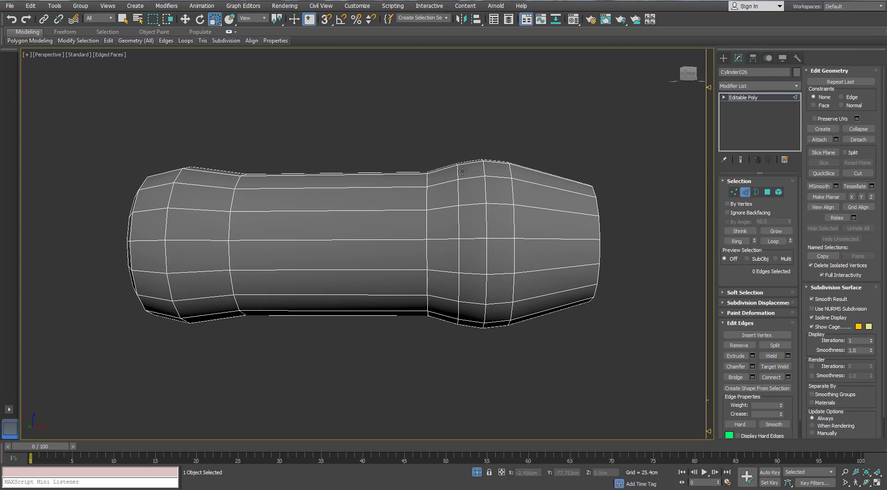
Remove the redundant edge loops around the crank handle's bulge and delete the cap polygon at its rod end.
{"action": "left_click", "coordinate": [511, 167]}
{"action": "middle_click_drag", "start_coordinate": [226, 185], "coordinate": [340, 193], "text": "alt"}
{"action": "left_click", "coordinate": [768, 193]}
{"action": "left_click", "coordinate": [323, 235]}
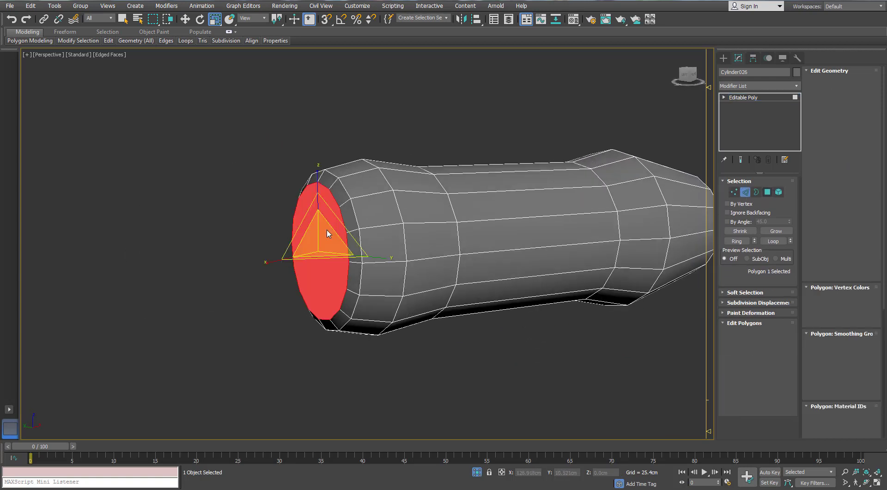
{"action": "right_click", "coordinate": [324, 228]}
{"action": "left_click", "coordinate": [305, 132]}
End the crank handle's isolation and leave polygon editing.
{"action": "scroll", "coordinate": [416, 231], "scroll_direction": "down", "scroll_amount": 5}
{"action": "middle_click_drag", "start_coordinate": [439, 323], "coordinate": [512, 460], "text": "alt"}
{"action": "left_click", "coordinate": [477, 472]}
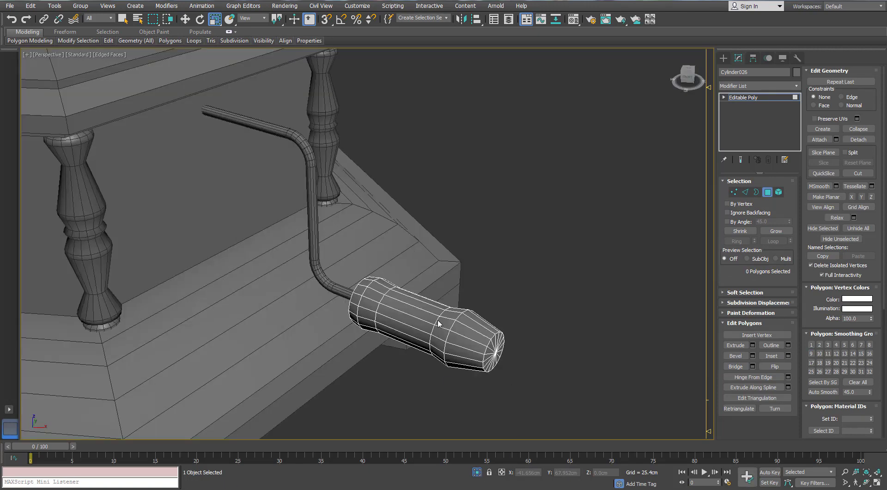
{"action": "left_click", "coordinate": [768, 192]}
Select the whole gramophone and check its polygon count with the Polygon Counter.
{"action": "scroll", "coordinate": [503, 212], "scroll_direction": "down", "scroll_amount": 5}
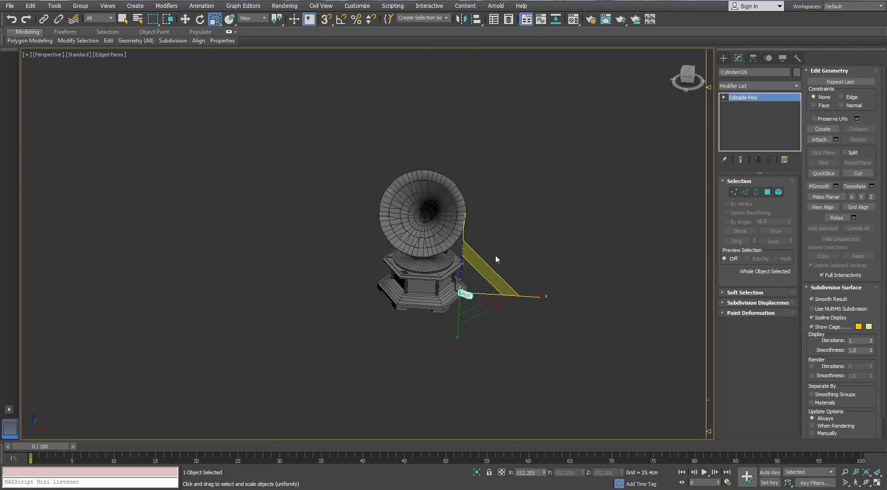
{"action": "middle_click_drag", "start_coordinate": [496, 257], "coordinate": [422, 273], "text": "alt"}
{"action": "key", "text": "ctrl+a"}
{"action": "scroll", "coordinate": [423, 272], "scroll_direction": "up", "scroll_amount": 3}
{"action": "left_click", "coordinate": [795, 59]}
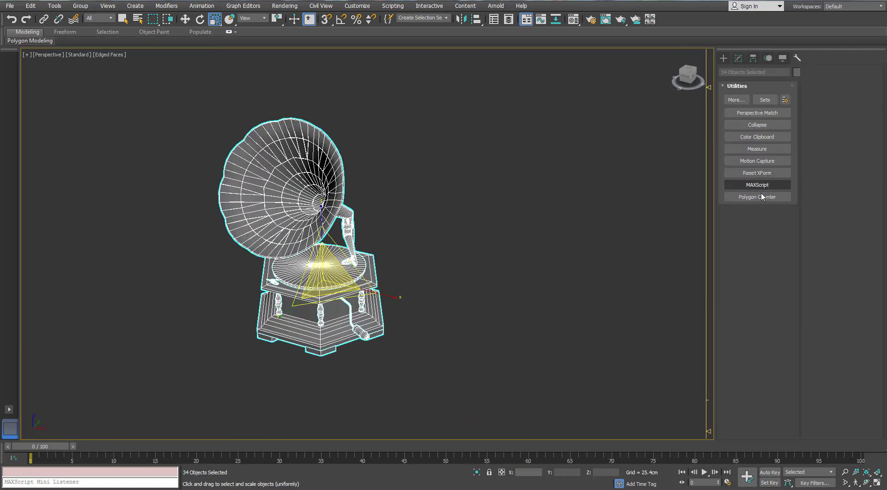
{"action": "left_click", "coordinate": [757, 197]}
{"action": "left_click_drag", "start_coordinate": [437, 202], "coordinate": [502, 162]}
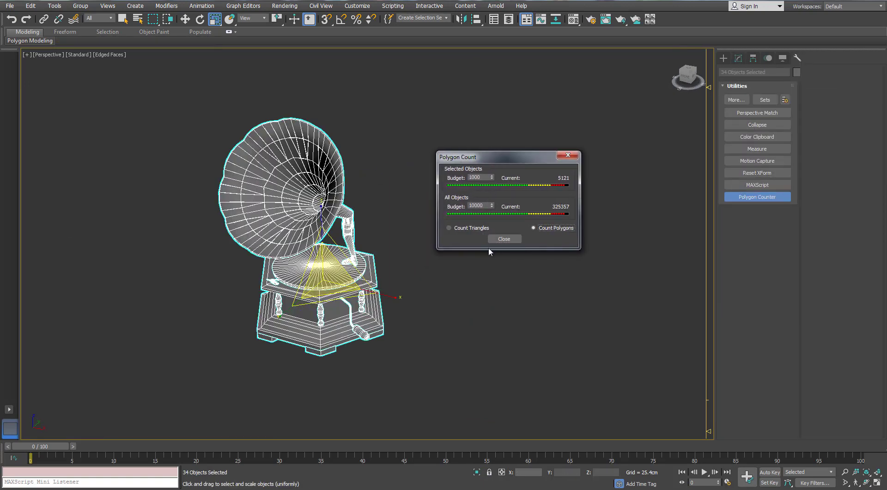
{"action": "left_click", "coordinate": [568, 155]}
Select the gramophone's horn and switch it to edge editing.
{"action": "middle_click_drag", "start_coordinate": [531, 185], "coordinate": [396, 303], "text": "alt"}
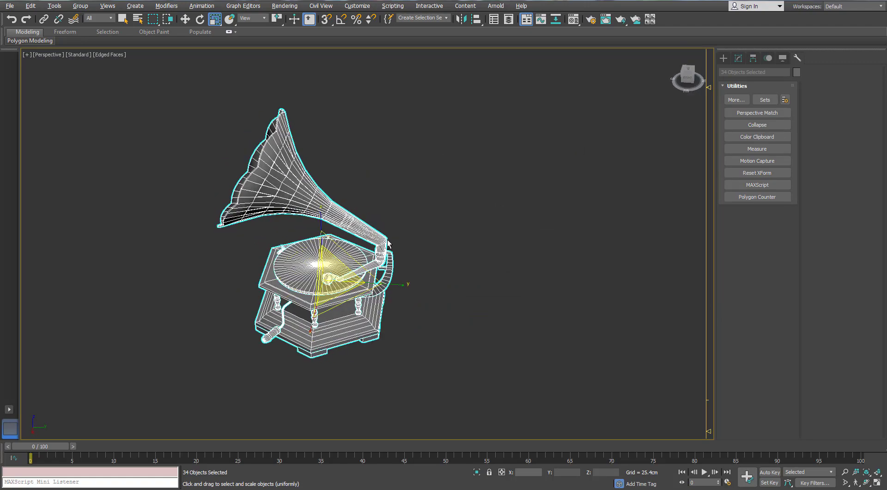
{"action": "scroll", "coordinate": [396, 303], "scroll_direction": "up", "scroll_amount": 5}
{"action": "scroll", "coordinate": [395, 303], "scroll_direction": "down", "scroll_amount": 5}
{"action": "middle_click_drag", "start_coordinate": [231, 249], "coordinate": [356, 263], "text": "alt"}
{"action": "left_click", "coordinate": [356, 264]}
{"action": "key", "text": "2"}
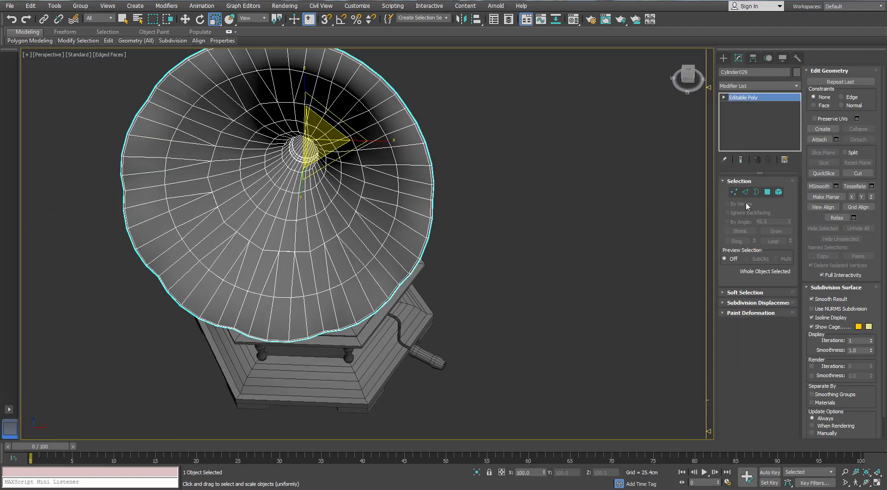
{"action": "double_click", "coordinate": [254, 272]}
{"action": "middle_click_drag", "start_coordinate": [254, 272], "coordinate": [350, 202], "text": "alt"}
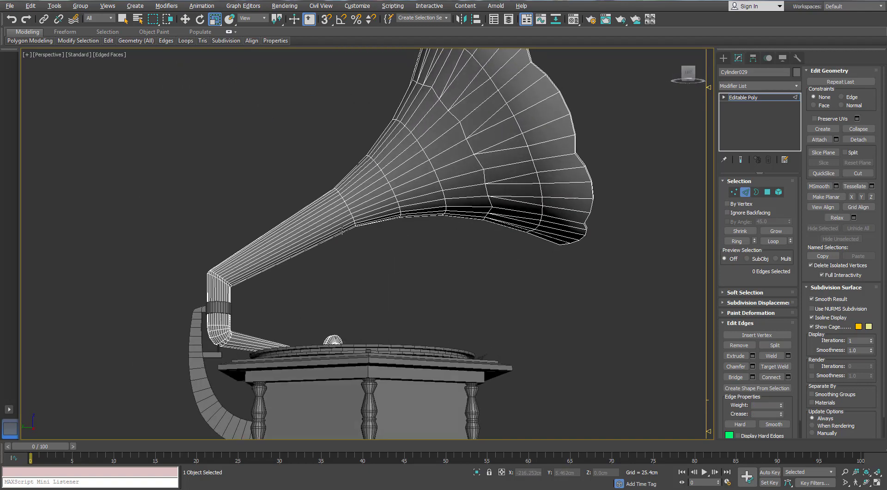
Connect the edge ring along the horn's straight neck with 1 segment and slide 96, close to the start of the flare.
{"action": "left_click", "coordinate": [340, 224]}
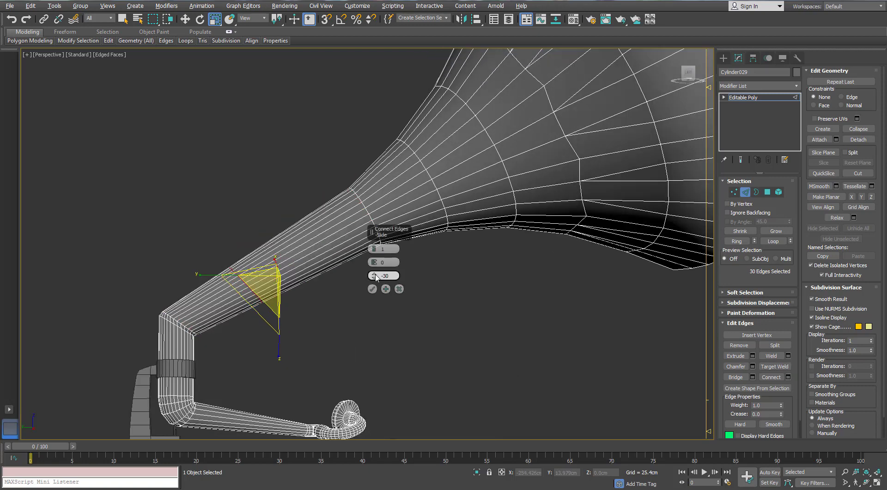
{"action": "left_click_drag", "start_coordinate": [373, 276], "coordinate": [372, 325]}
{"action": "left_click_drag", "start_coordinate": [409, 172], "coordinate": [421, 133]}
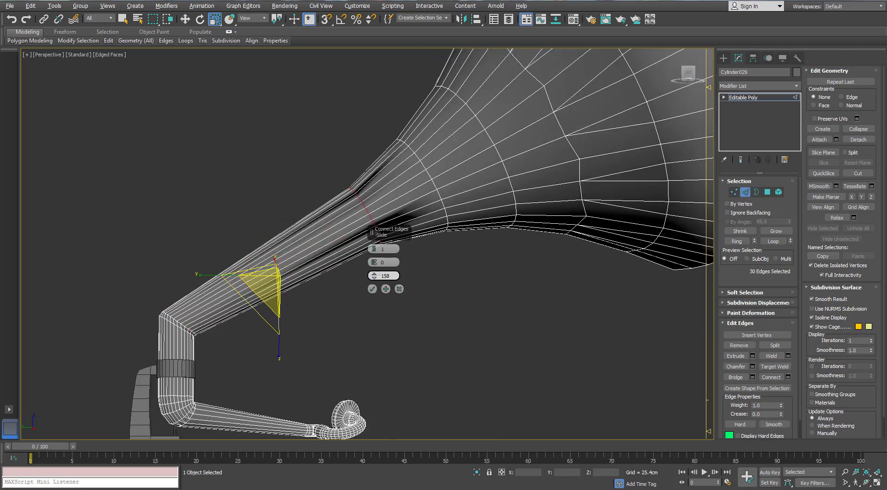
{"action": "right_click", "coordinate": [380, 276]}
{"action": "type", "text": "100"}
{"action": "key", "text": "Return"}
{"action": "left_click", "coordinate": [374, 278]}
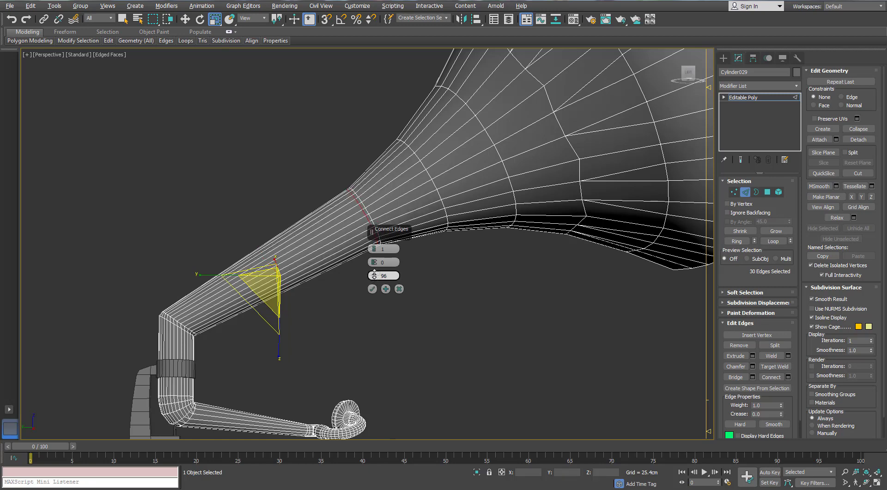
{"action": "middle_click_drag", "start_coordinate": [348, 188], "coordinate": [275, 245]}
{"action": "scroll", "coordinate": [275, 246], "scroll_direction": "up", "scroll_amount": 8}
{"action": "left_click", "coordinate": [372, 289]}
Select the narrow polygon band between the two close loops on the horn's neck and detach it as a clone.
{"action": "left_click", "coordinate": [366, 326]}
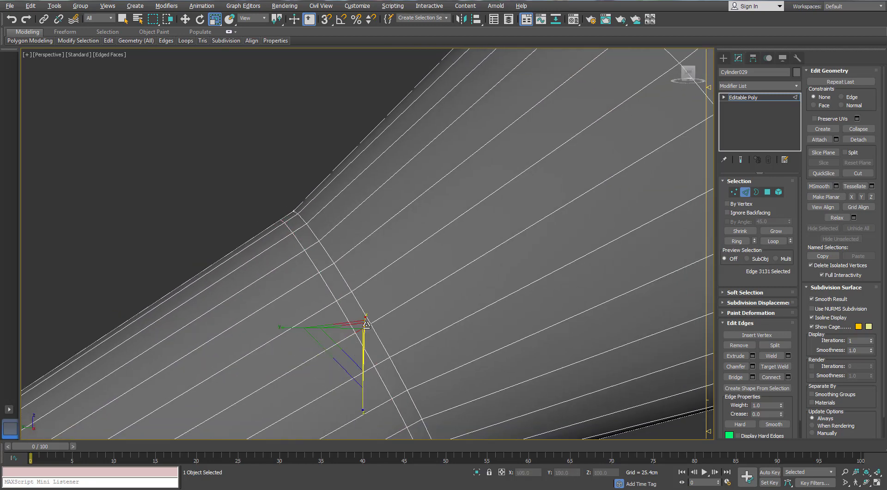
{"action": "left_click", "coordinate": [736, 241]}
{"action": "left_click", "coordinate": [768, 193], "text": "ctrl"}
{"action": "middle_click_drag", "start_coordinate": [317, 271], "coordinate": [273, 192]}
{"action": "scroll", "coordinate": [273, 192], "scroll_direction": "down", "scroll_amount": 2}
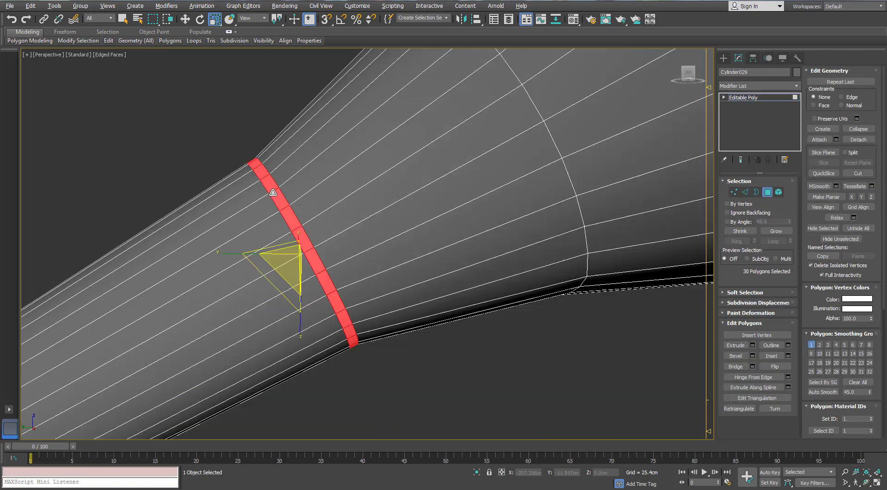
{"action": "scroll", "coordinate": [273, 193], "scroll_direction": "down", "scroll_amount": 1}
{"action": "left_click", "coordinate": [850, 140]}
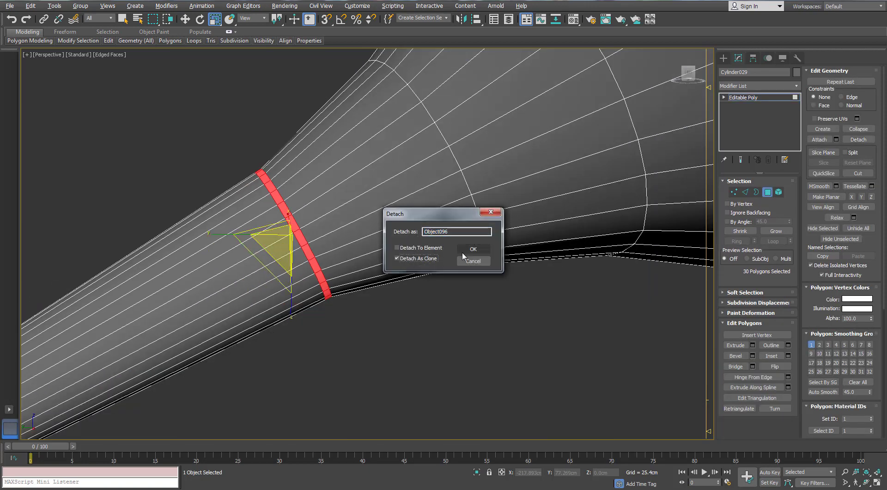
{"action": "left_click", "coordinate": [468, 250]}
Leave polygon editing on the horn, select the detached band and apply a Shell modifier to it.
{"action": "left_click", "coordinate": [767, 193]}
{"action": "left_click", "coordinate": [459, 352]}
{"action": "left_click", "coordinate": [267, 172]}
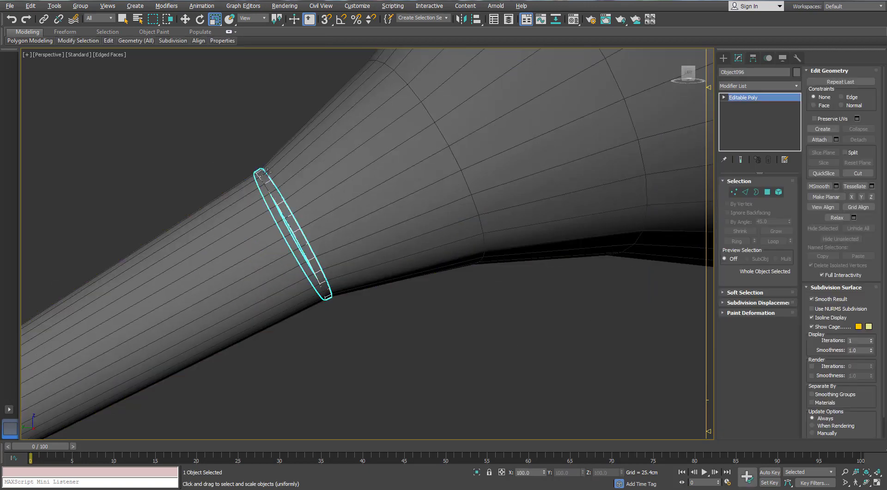
{"action": "middle_click_drag", "start_coordinate": [267, 172], "coordinate": [297, 174], "text": "alt"}
{"action": "left_click", "coordinate": [798, 87]}
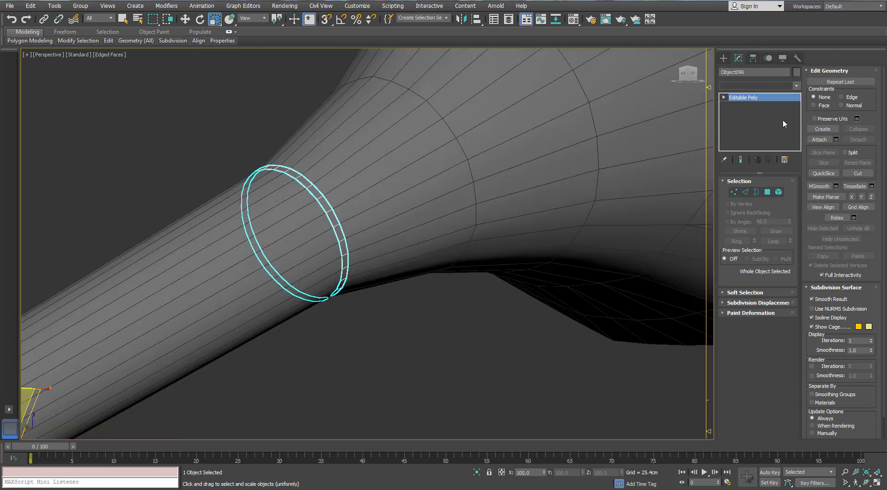
{"action": "left_click", "coordinate": [799, 86]}
{"action": "left_click", "coordinate": [799, 86]}
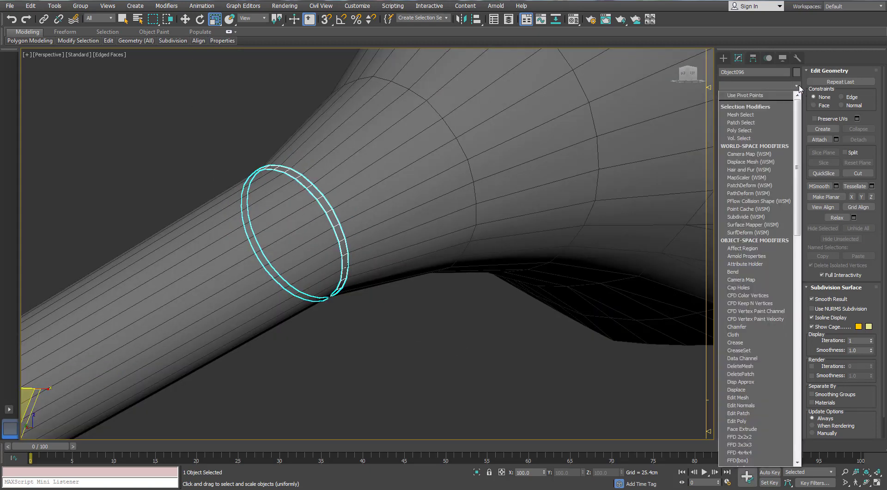
{"action": "type", "text": "sh"}
{"action": "key", "text": "Return"}
Set the band's Shell outer amount to 0.2 cm and check its thickness around the horn's neck.
{"action": "scroll", "coordinate": [329, 186], "scroll_direction": "up", "scroll_amount": 3}
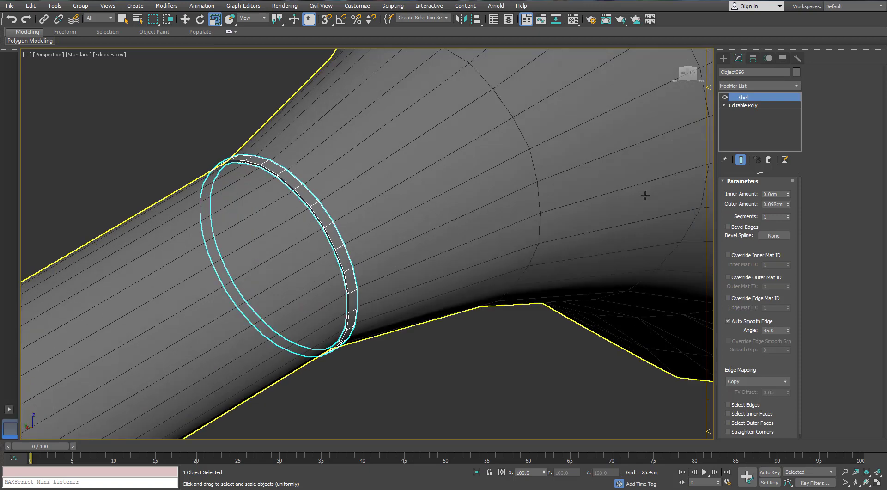
{"action": "scroll", "coordinate": [259, 268], "scroll_direction": "down", "scroll_amount": 5}
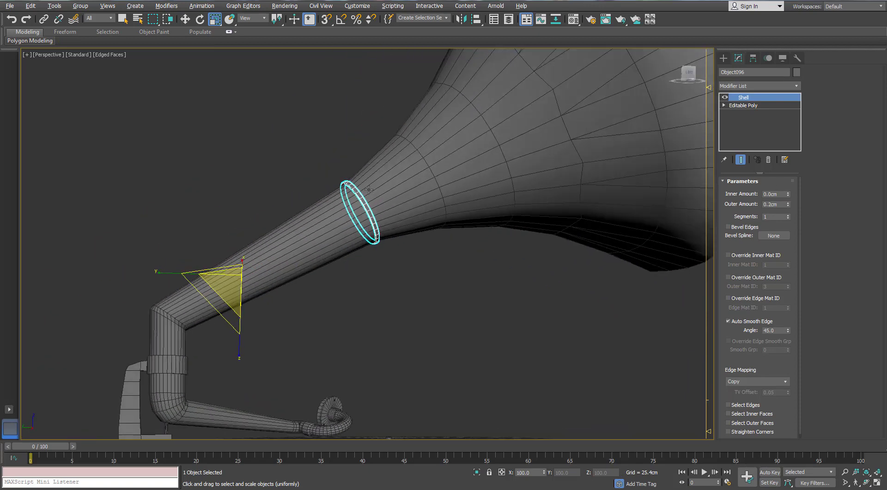
{"action": "left_click", "coordinate": [446, 306]}
{"action": "middle_click_drag", "start_coordinate": [447, 306], "coordinate": [396, 294], "text": "alt"}
{"action": "scroll", "coordinate": [365, 202], "scroll_direction": "up", "scroll_amount": 4}
{"action": "left_click", "coordinate": [362, 211]}
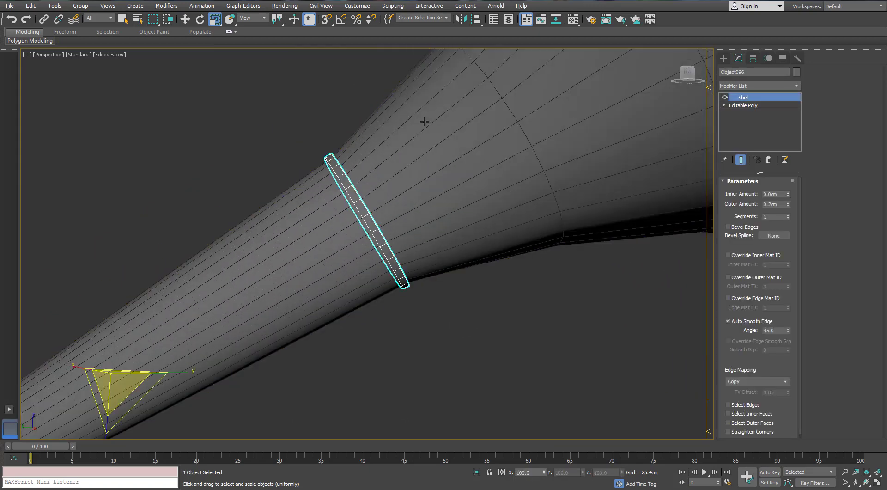
Unhide the Gramophone_HP layer in the Scene Explorer.
{"action": "left_click", "coordinate": [509, 19]}
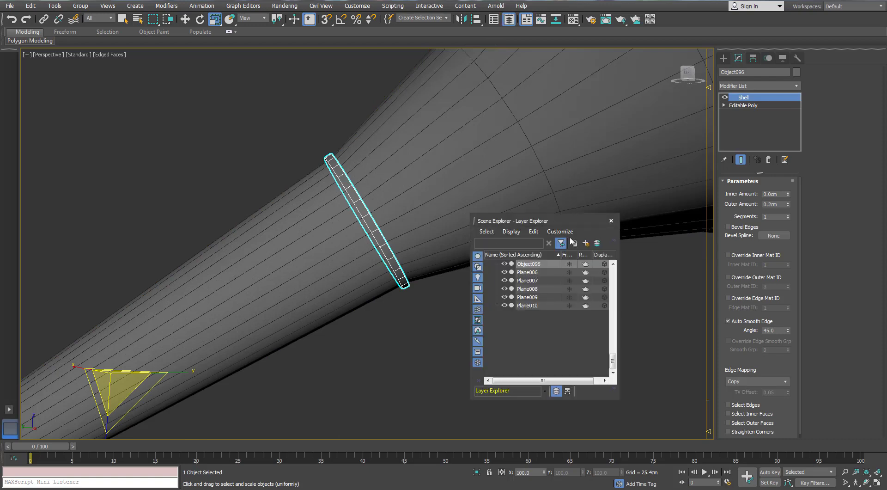
{"action": "left_click", "coordinate": [509, 19]}
{"action": "left_click", "coordinate": [494, 19]}
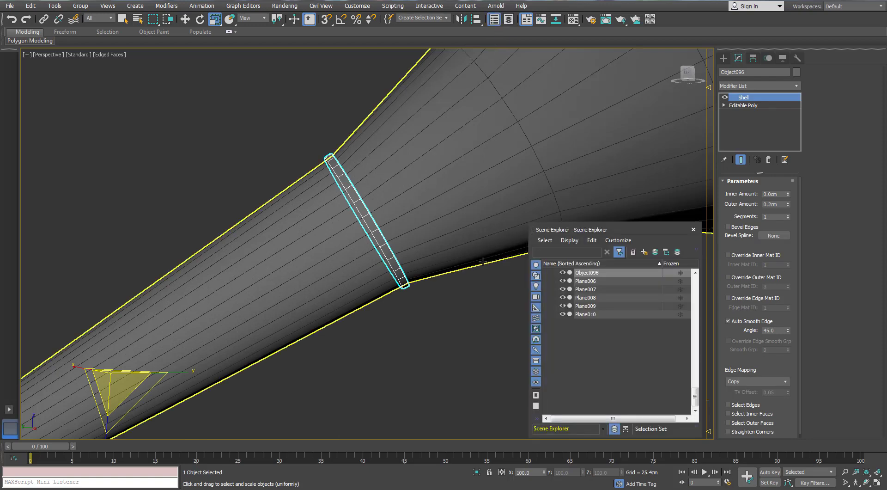
{"action": "middle_click_drag", "start_coordinate": [479, 275], "coordinate": [567, 350], "text": "alt"}
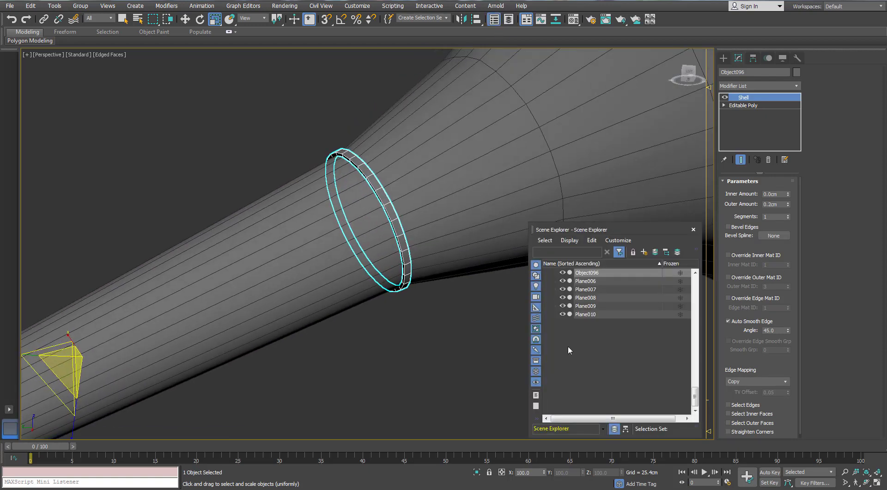
{"action": "left_click", "coordinate": [569, 350]}
{"action": "left_click", "coordinate": [547, 290]}
{"action": "left_click", "coordinate": [554, 281]}
Compare the shelled band with the high-poly horn's neck, with and without edged faces.
{"action": "middle_click_drag", "start_coordinate": [388, 165], "coordinate": [399, 190], "text": "alt"}
{"action": "scroll", "coordinate": [382, 180], "scroll_direction": "up", "scroll_amount": 4}
{"action": "key", "text": "F4"}
{"action": "scroll", "coordinate": [382, 181], "scroll_direction": "down", "scroll_amount": 4}
{"action": "scroll", "coordinate": [393, 183], "scroll_direction": "down", "scroll_amount": 4}
{"action": "scroll", "coordinate": [399, 190], "scroll_direction": "up", "scroll_amount": 4}
{"action": "key", "text": "F4"}
Set the band's Shell outer amount to 0.15 cm and check its fit against the high-poly horn.
{"action": "left_click", "coordinate": [403, 225]}
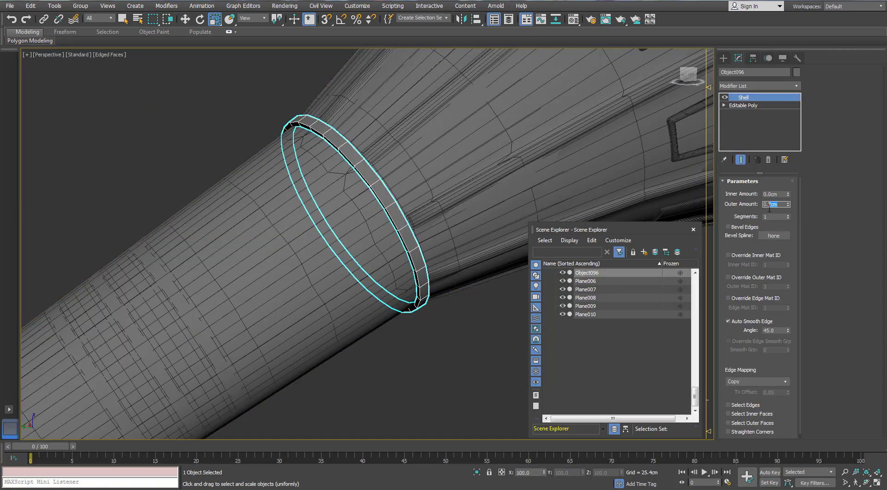
{"action": "middle_click_drag", "start_coordinate": [199, 219], "coordinate": [308, 244], "text": "alt"}
{"action": "left_click", "coordinate": [251, 362]}
{"action": "scroll", "coordinate": [273, 314], "scroll_direction": "down", "scroll_amount": 5}
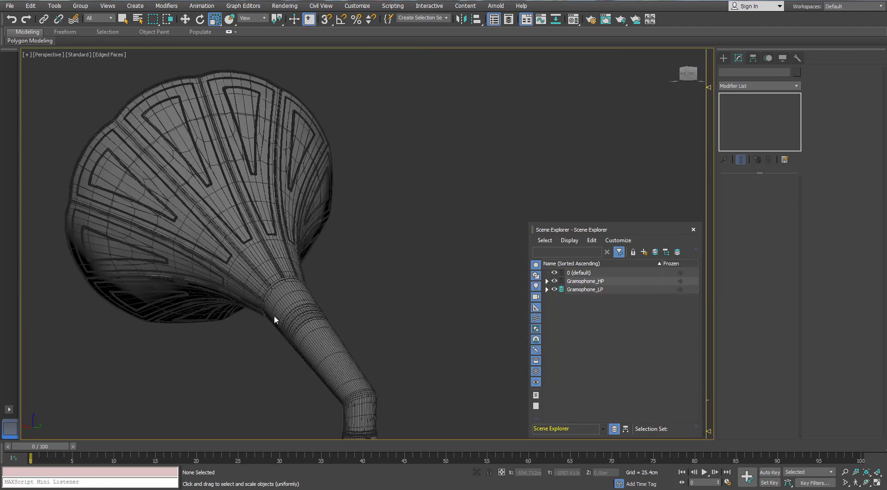
{"action": "middle_click_drag", "start_coordinate": [273, 314], "coordinate": [278, 256], "text": "alt"}
{"action": "scroll", "coordinate": [278, 256], "scroll_direction": "up", "scroll_amount": 4}
{"action": "left_click", "coordinate": [293, 216]}
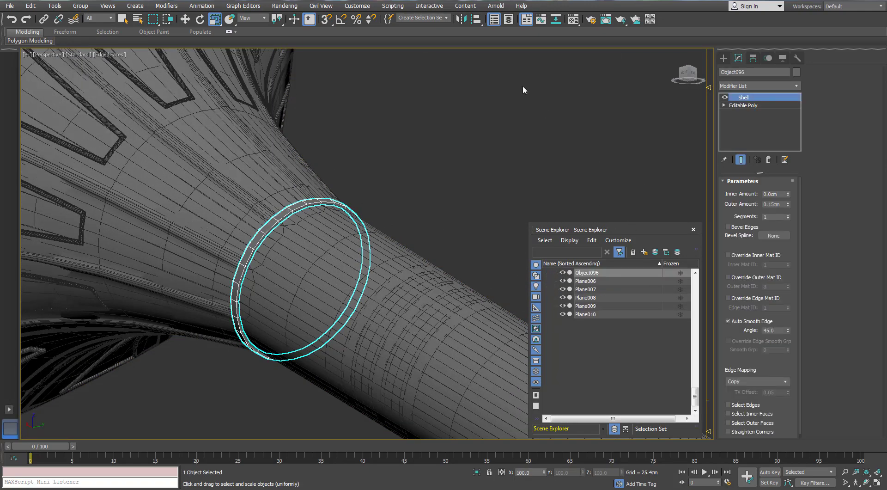
{"action": "left_click", "coordinate": [462, 19]}
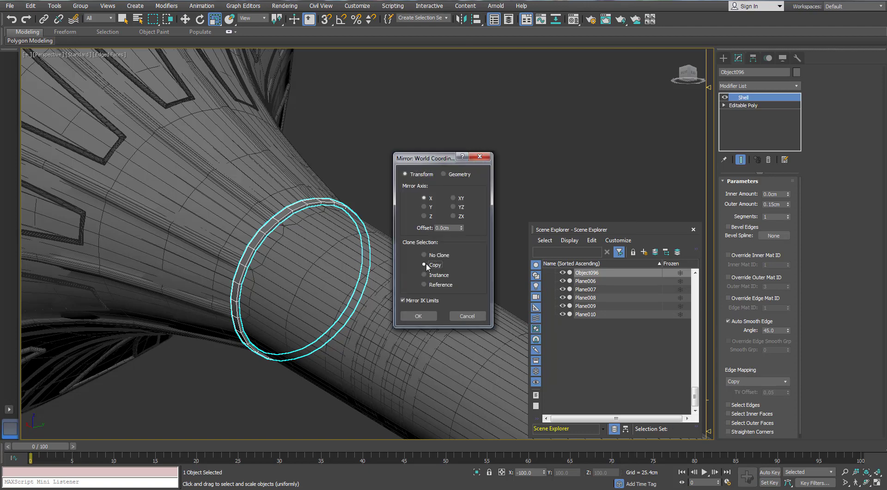
{"action": "left_click", "coordinate": [426, 265]}
{"action": "left_click", "coordinate": [425, 208]}
{"action": "left_click", "coordinate": [466, 317]}
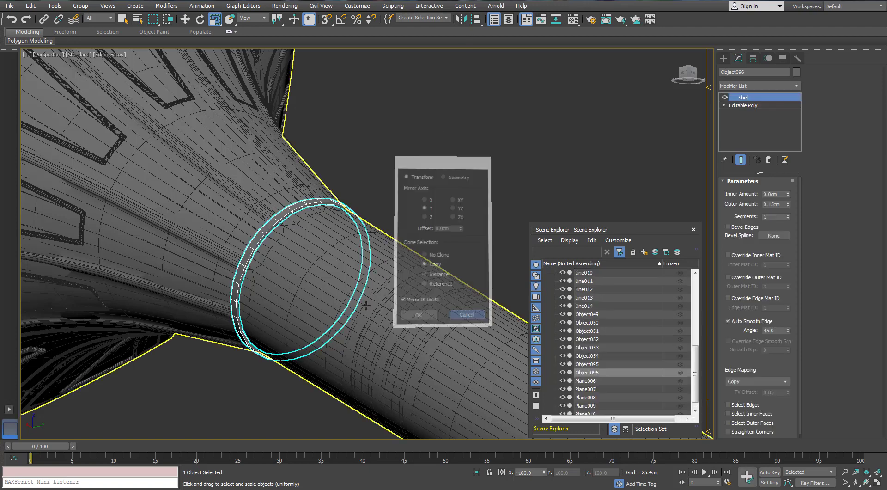
Mirror the shelled band across the Y axis as a copy.
{"action": "scroll", "coordinate": [360, 260], "scroll_direction": "down", "scroll_amount": 4}
{"action": "middle_click_drag", "start_coordinate": [360, 259], "coordinate": [298, 230]}
{"action": "left_click", "coordinate": [461, 19]}
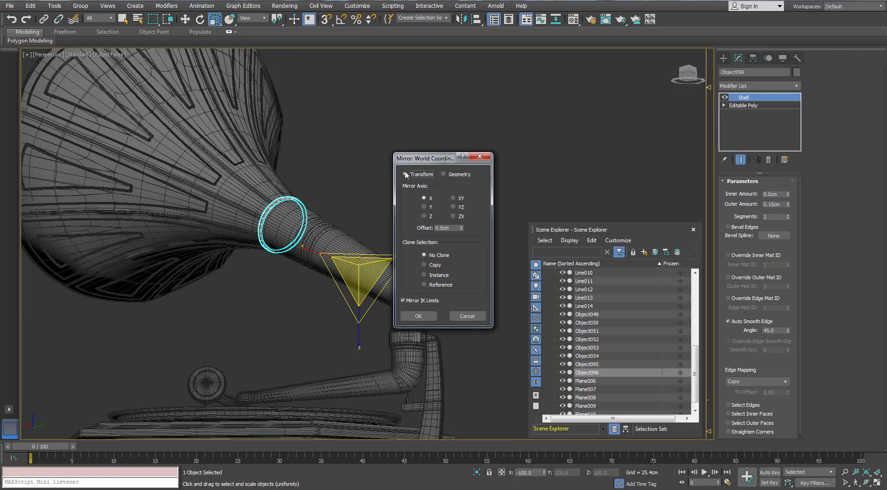
{"action": "left_click", "coordinate": [425, 207]}
{"action": "left_click", "coordinate": [425, 265]}
{"action": "left_click", "coordinate": [419, 317]}
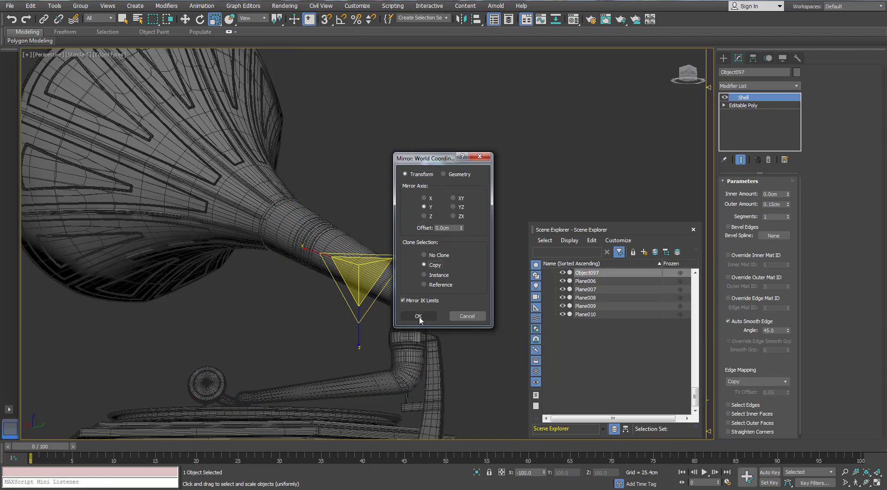
{"action": "middle_click_drag", "start_coordinate": [354, 274], "coordinate": [402, 312], "text": "alt"}
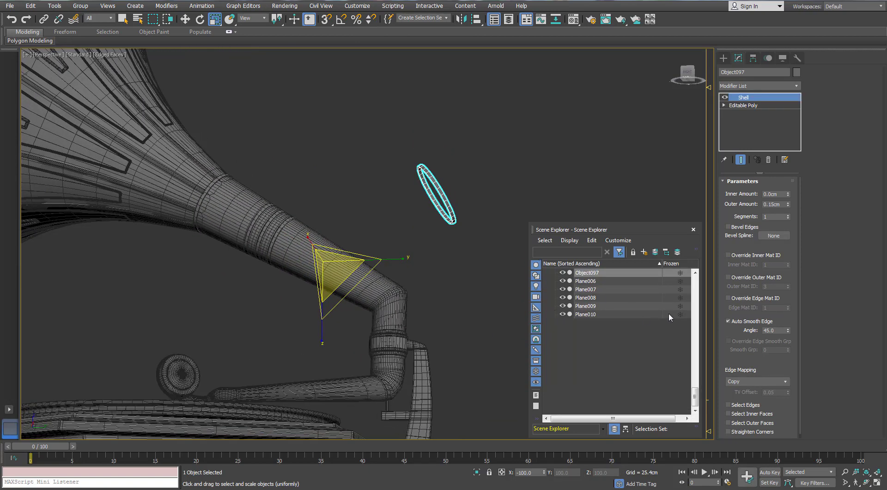
Move the mirrored band into the Gramophone_HP layer and mirror it back across the Y axis with No Clone.
{"action": "left_click_drag", "start_coordinate": [695, 395], "coordinate": [695, 365]}
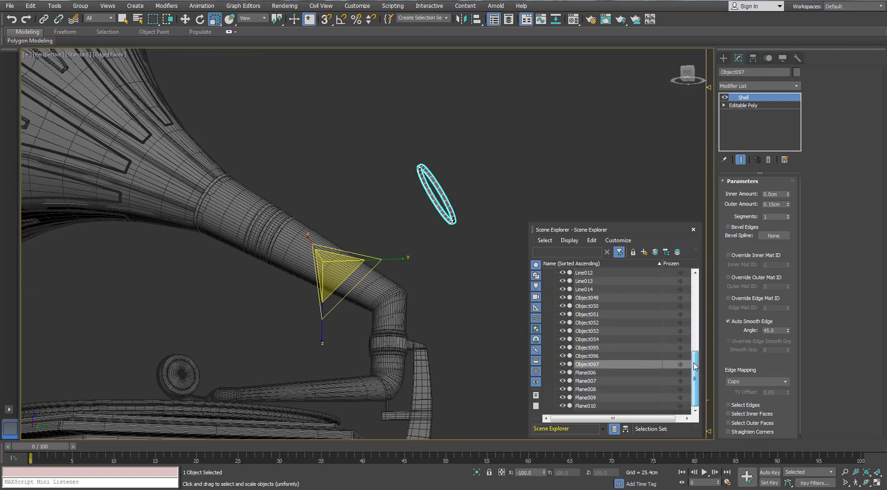
{"action": "mouse_move", "coordinate": [603, 282]}
{"action": "left_mouse_down"}
{"action": "mouse_move", "coordinate": [600, 271]}
{"action": "mouse_move", "coordinate": [592, 283]}
{"action": "left_mouse_up"}
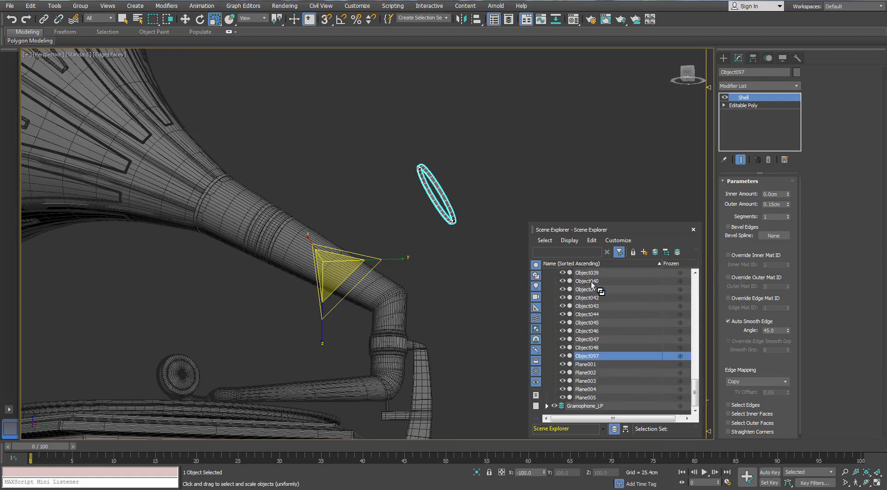
{"action": "left_click", "coordinate": [462, 20]}
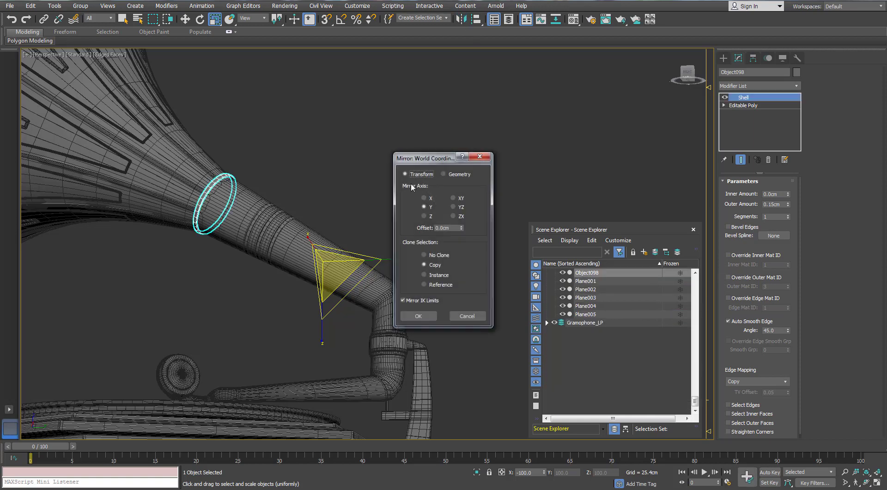
{"action": "left_click", "coordinate": [426, 255]}
{"action": "left_click", "coordinate": [424, 315]}
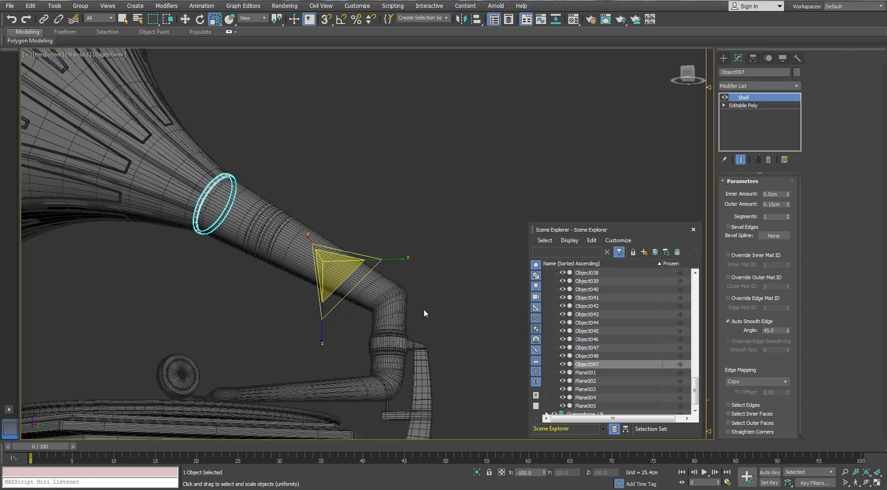
Hide the Gramophone_LP layer and check the high-poly band's placement on the horn's neck.
{"action": "left_click_drag", "start_coordinate": [698, 389], "coordinate": [696, 285]}
{"action": "left_click", "coordinate": [547, 281]}
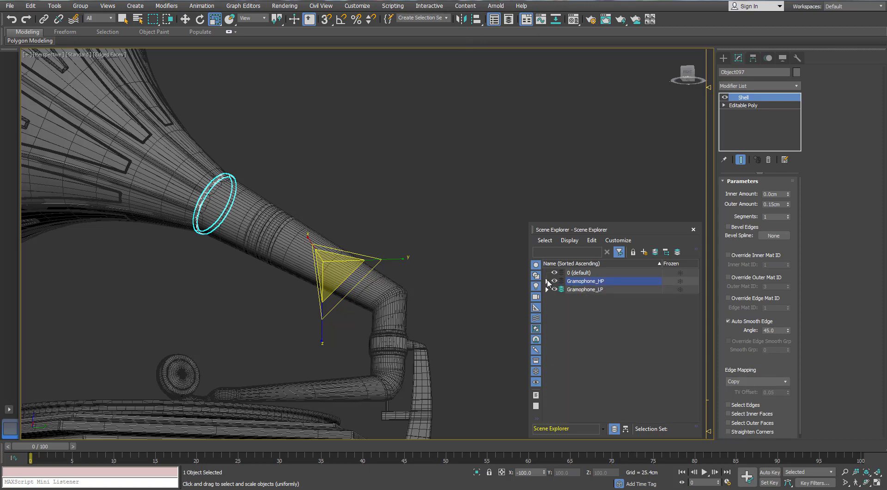
{"action": "left_click", "coordinate": [555, 289]}
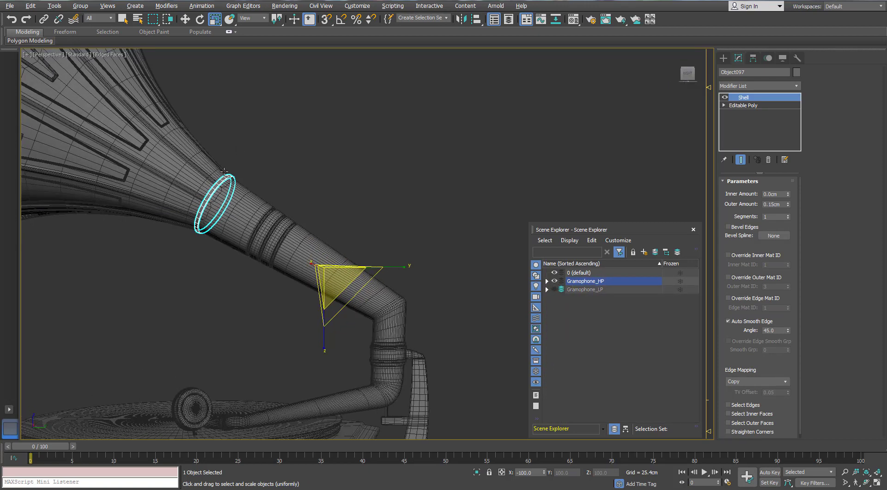
{"action": "scroll", "coordinate": [250, 185], "scroll_direction": "up", "scroll_amount": 4}
{"action": "scroll", "coordinate": [267, 192], "scroll_direction": "down", "scroll_amount": 4}
{"action": "scroll", "coordinate": [267, 192], "scroll_direction": "up", "scroll_amount": 2}
{"action": "scroll", "coordinate": [267, 192], "scroll_direction": "down", "scroll_amount": 5}
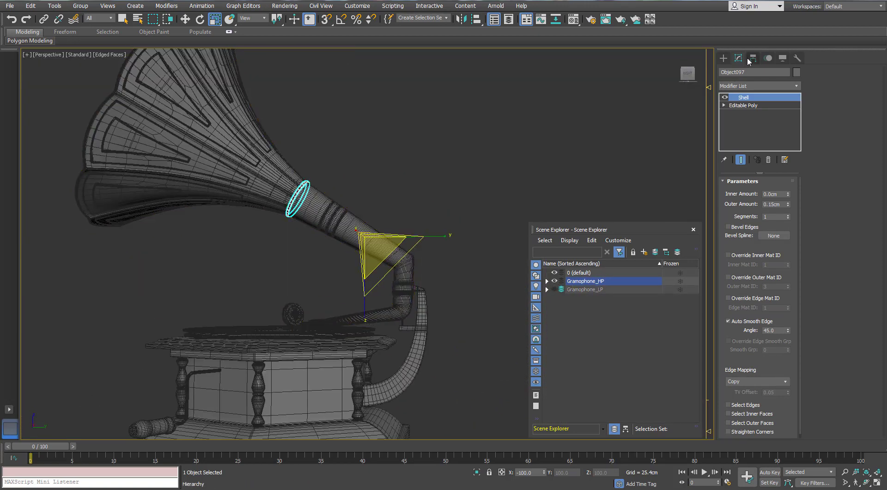
Center the high-poly band's pivot on the object and check its fit around the horn's neck.
{"action": "left_click", "coordinate": [753, 58]}
{"action": "left_click", "coordinate": [758, 121]}
{"action": "left_click", "coordinate": [750, 170]}
{"action": "middle_click_drag", "start_coordinate": [301, 194], "coordinate": [266, 181], "text": "alt"}
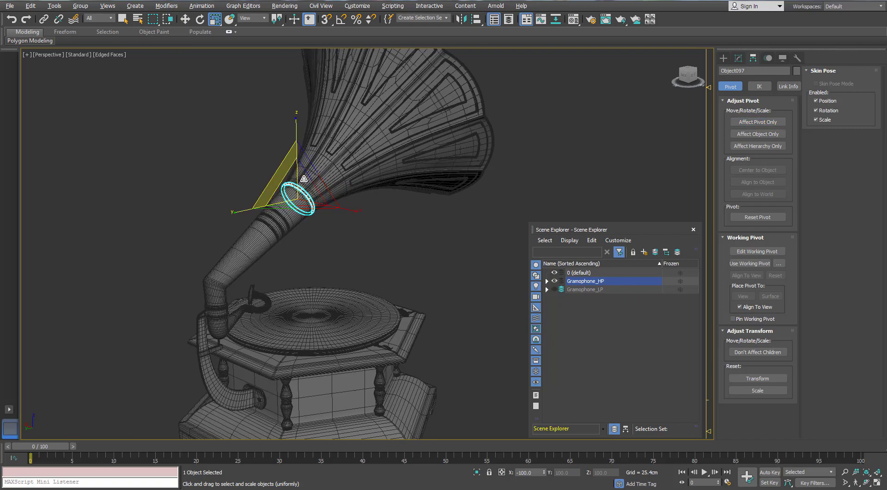
{"action": "scroll", "coordinate": [266, 181], "scroll_direction": "up", "scroll_amount": 6}
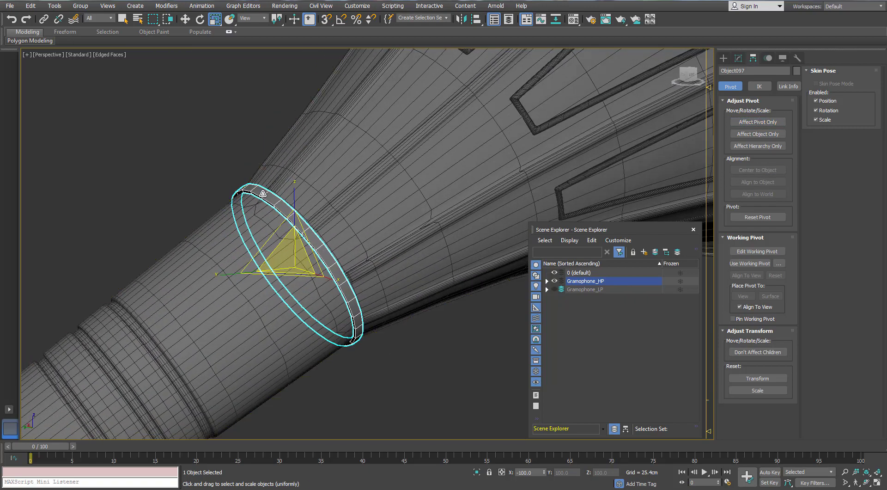
Convert the shelled high-poly band to an Editable Poly.
{"action": "left_click", "coordinate": [739, 58]}
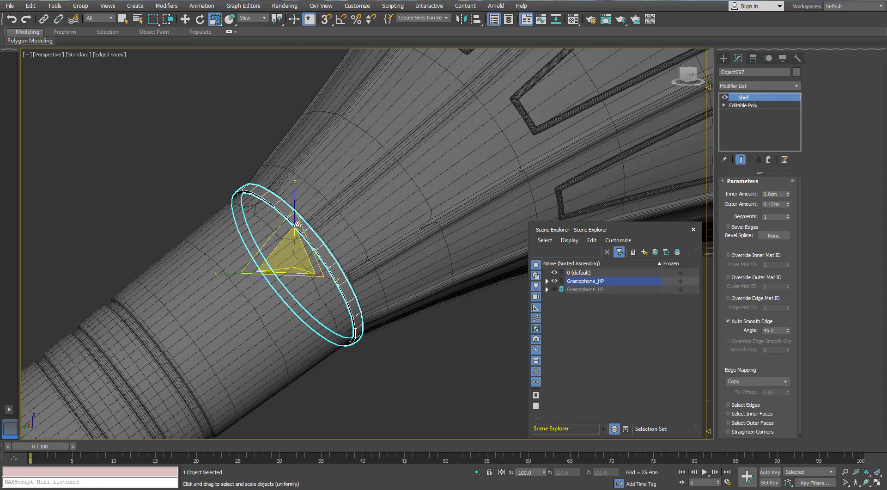
{"action": "right_click", "coordinate": [296, 224]}
{"action": "mouse_move", "coordinate": [323, 317]}
{"action": "left_click", "coordinate": [259, 323]}
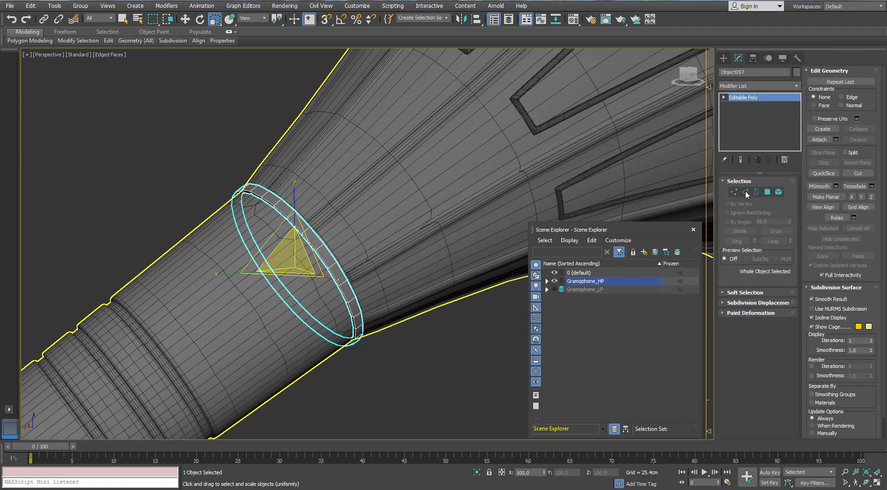
Isolate the high-poly band and connect the crosswise edges of its outer and inner faces with 2 segments and a pinch of 35.
{"action": "key", "text": "2"}
{"action": "key", "text": "alt+q"}
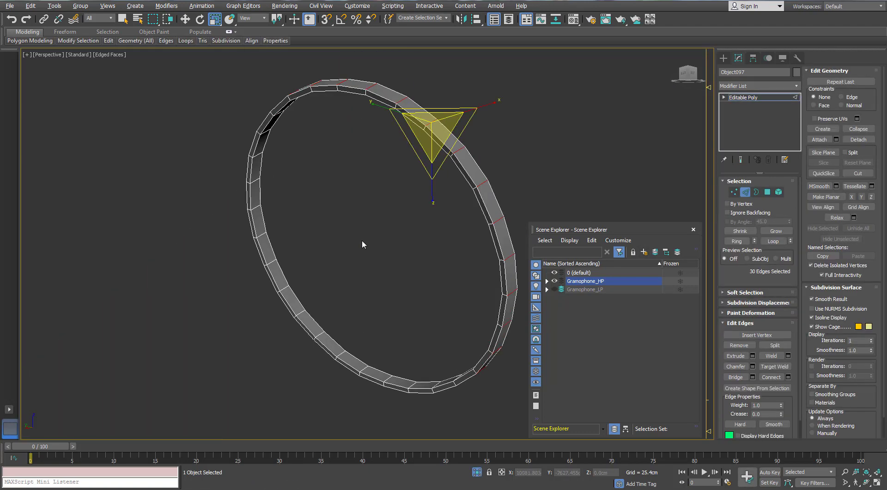
{"action": "middle_click_drag", "start_coordinate": [306, 220], "coordinate": [287, 204], "text": "alt"}
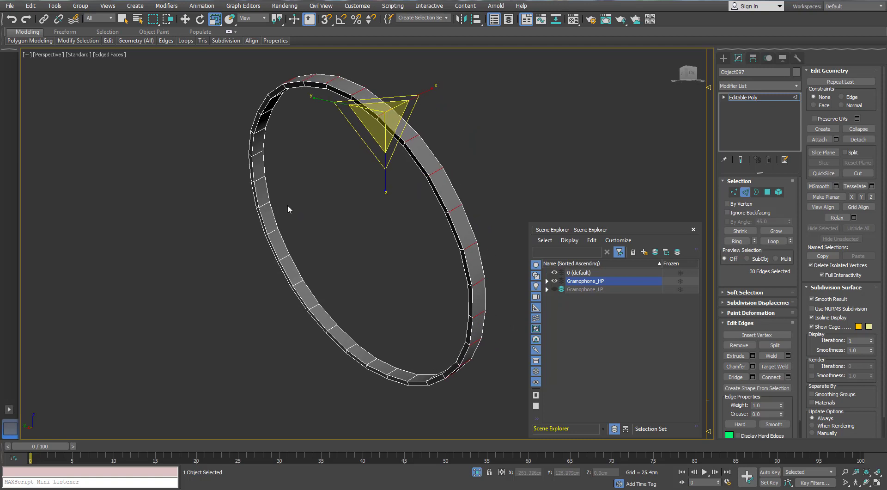
{"action": "left_click", "coordinate": [265, 205], "text": "ctrl"}
{"action": "key", "text": "alt+r"}
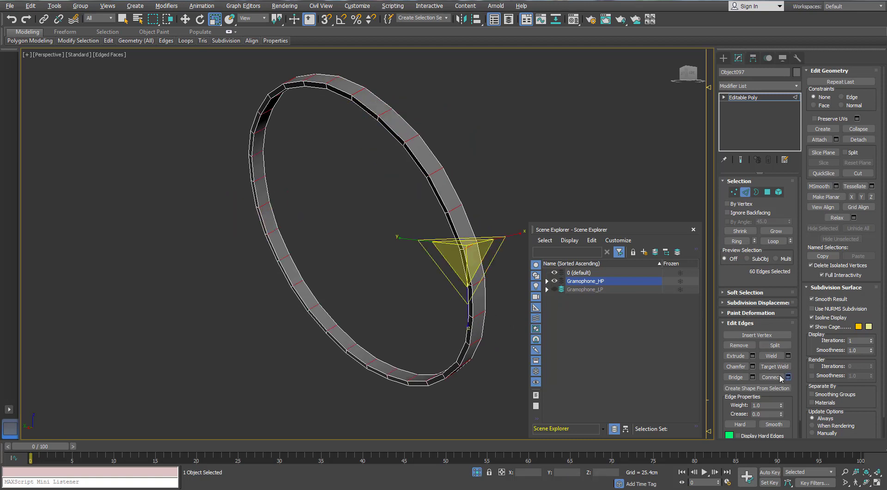
{"action": "left_click", "coordinate": [788, 376]}
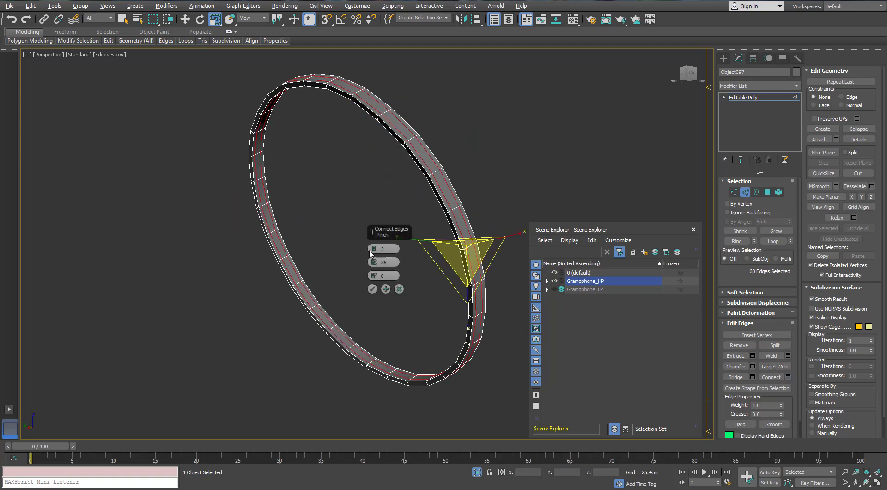
{"action": "left_click", "coordinate": [372, 289]}
{"action": "middle_click_drag", "start_coordinate": [369, 287], "coordinate": [421, 196], "text": "alt"}
{"action": "scroll", "coordinate": [435, 161], "scroll_direction": "up", "scroll_amount": 3}
{"action": "key", "text": "ctrl+z"}
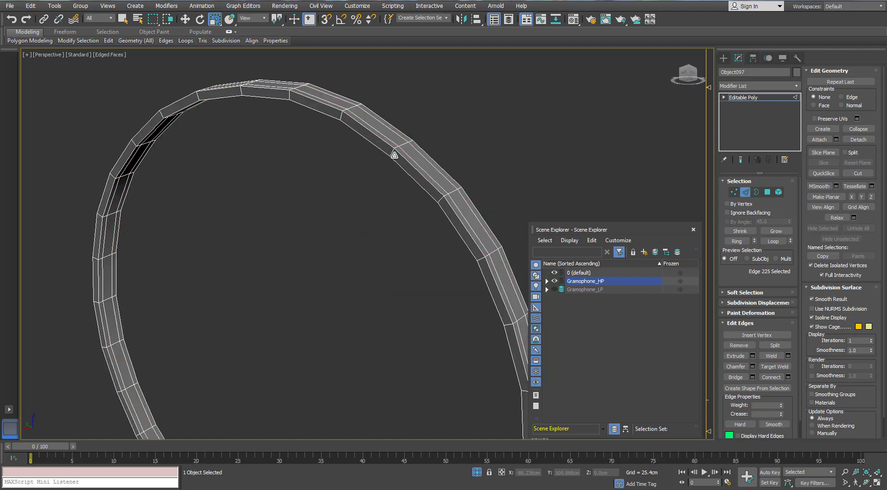
Add supporting edge loops along both narrow rims of the band by connecting their edge rings with an adjusted pinch.
{"action": "middle_click_drag", "start_coordinate": [396, 155], "coordinate": [419, 172], "text": "alt"}
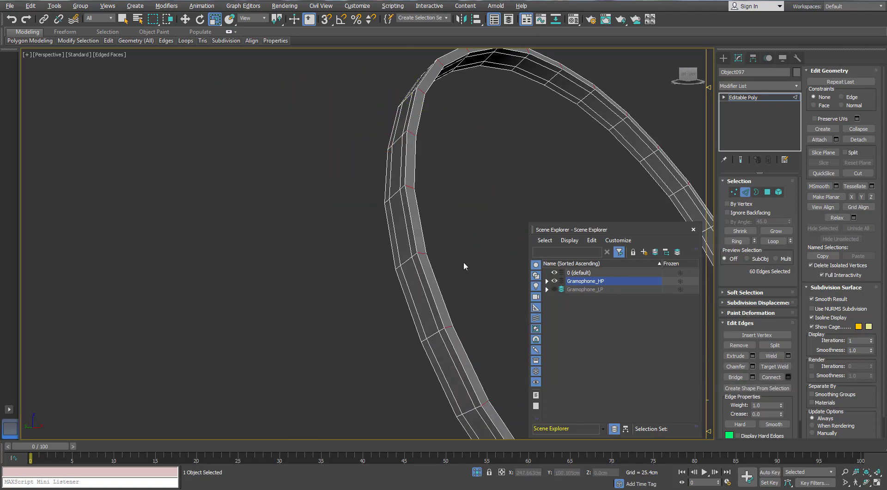
{"action": "key", "text": "ctrl+shift+e"}
{"action": "left_click_drag", "start_coordinate": [374, 262], "coordinate": [372, 289]}
{"action": "left_click", "coordinate": [372, 289]}
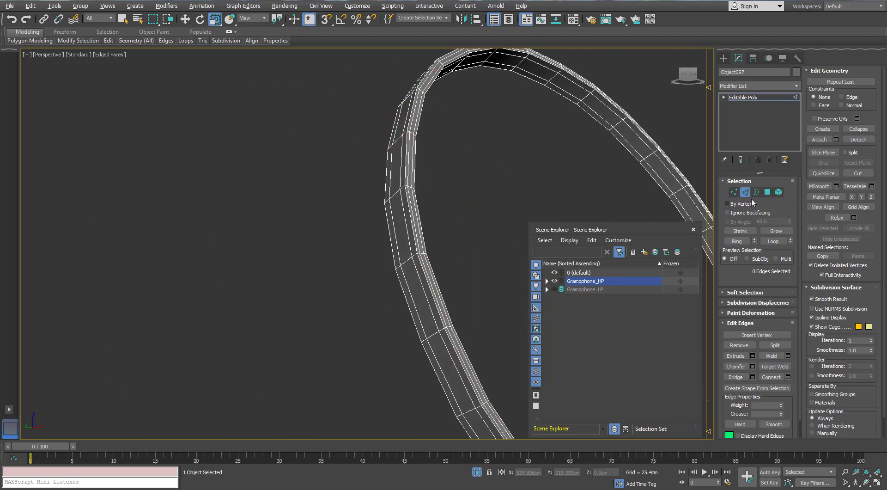
Apply a TurboSmooth modifier to the band, then leave isolation and deselect it to view it on the high-poly horn.
{"action": "left_click", "coordinate": [745, 192]}
{"action": "left_click", "coordinate": [758, 86]}
{"action": "left_click", "coordinate": [742, 307]}
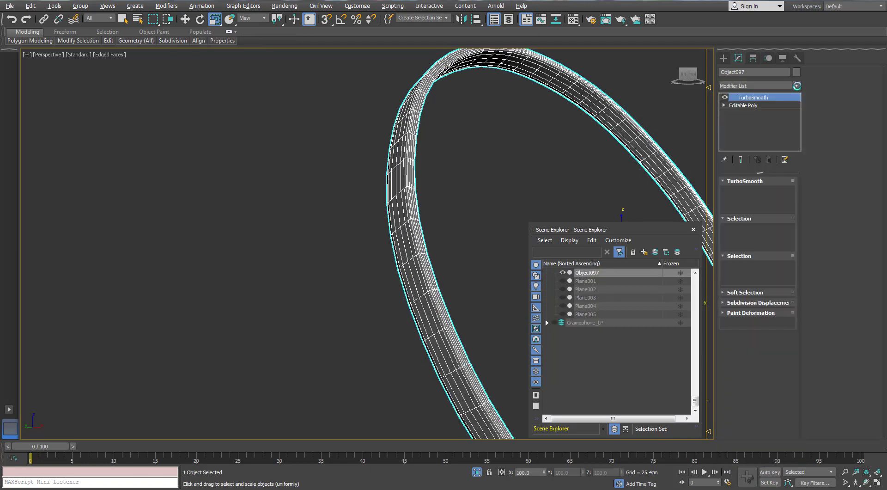
{"action": "scroll", "coordinate": [264, 163], "scroll_direction": "down", "scroll_amount": 5}
{"action": "key", "text": "alt+q"}
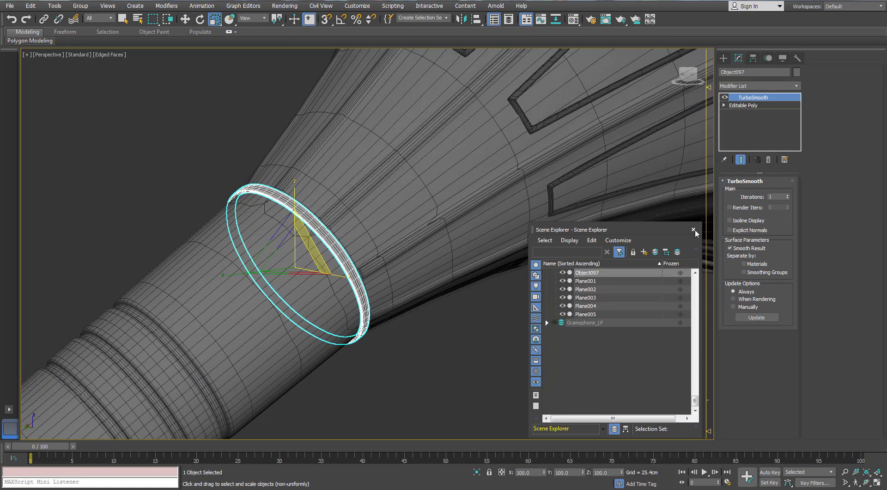
{"action": "left_click", "coordinate": [693, 229]}
{"action": "left_click", "coordinate": [401, 364]}
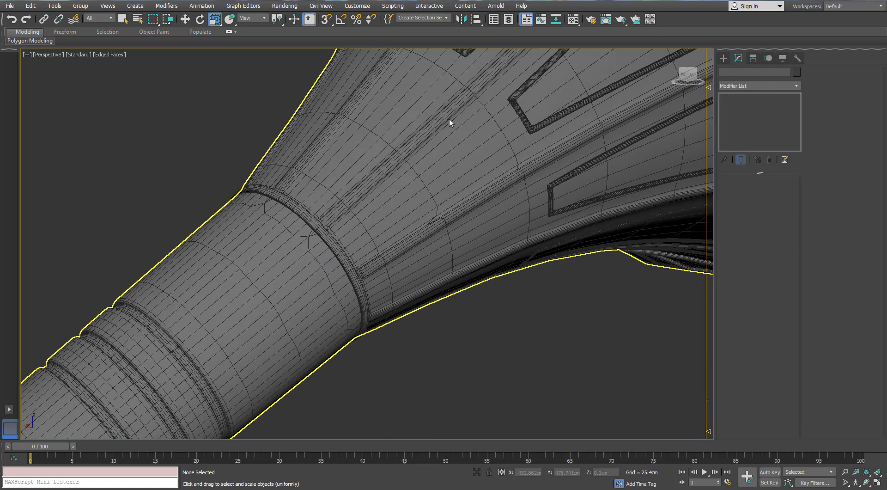
With Gramophone_HP hidden and Gramophone_LP shown, center the low-poly band's pivot on the object and convert the band to an Editable Poly.
{"action": "key", "text": "alt+ctrl+o"}
{"action": "left_click", "coordinate": [555, 281]}
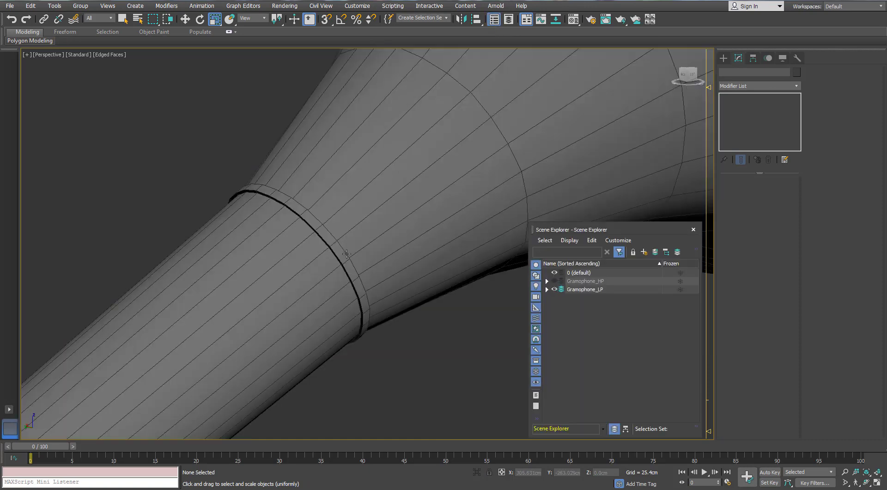
{"action": "left_click", "coordinate": [351, 227]}
{"action": "left_click", "coordinate": [753, 58]}
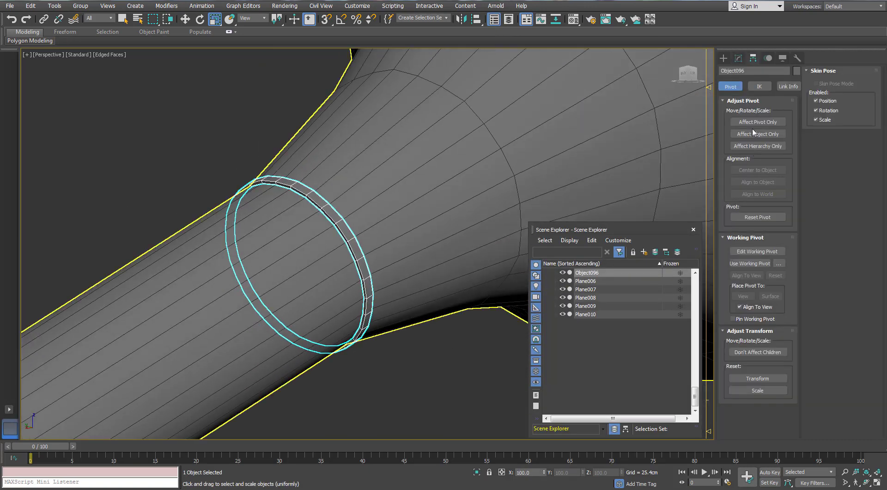
{"action": "left_click", "coordinate": [758, 122]}
{"action": "right_click", "coordinate": [329, 209]}
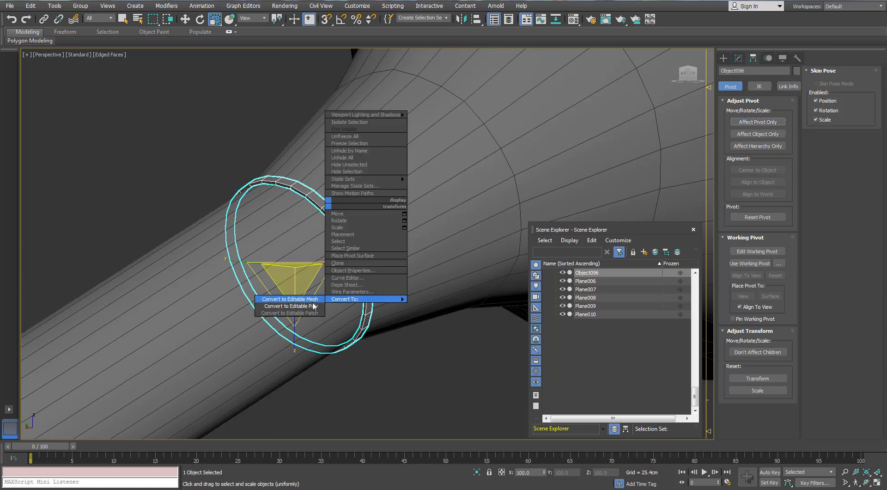
{"action": "left_click", "coordinate": [296, 303]}
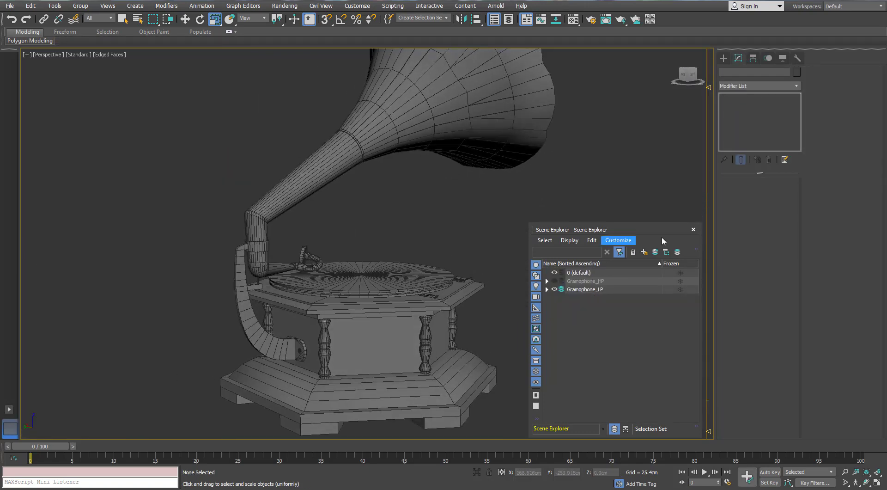
Select the low-poly horn and pick a lengthwise edge loop inside its bell running into the neck.
{"action": "left_click", "coordinate": [693, 230]}
{"action": "middle_click_drag", "start_coordinate": [425, 192], "coordinate": [578, 214], "text": "alt"}
{"action": "left_click", "coordinate": [618, 222]}
{"action": "left_click", "coordinate": [746, 192]}
{"action": "middle_click_drag", "start_coordinate": [517, 213], "coordinate": [452, 267], "text": "alt"}
{"action": "left_click", "coordinate": [400, 257], "text": "alt"}
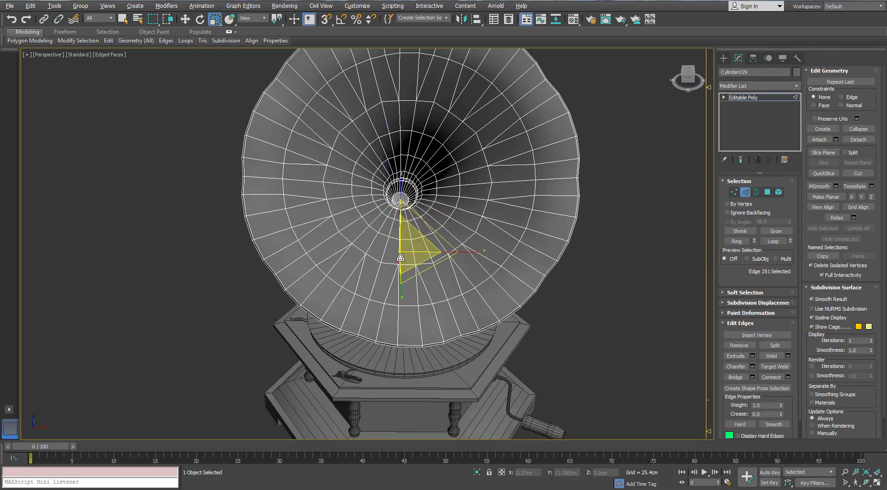
{"action": "left_click", "coordinate": [398, 253], "text": "alt"}
{"action": "middle_click_drag", "start_coordinate": [398, 254], "coordinate": [433, 156], "text": "alt"}
{"action": "scroll", "coordinate": [388, 195], "scroll_direction": "up", "scroll_amount": 5}
Target Weld neighbouring vertices around the inner ring of the horn's bell next to the neck opening.
{"action": "left_click", "coordinate": [734, 192]}
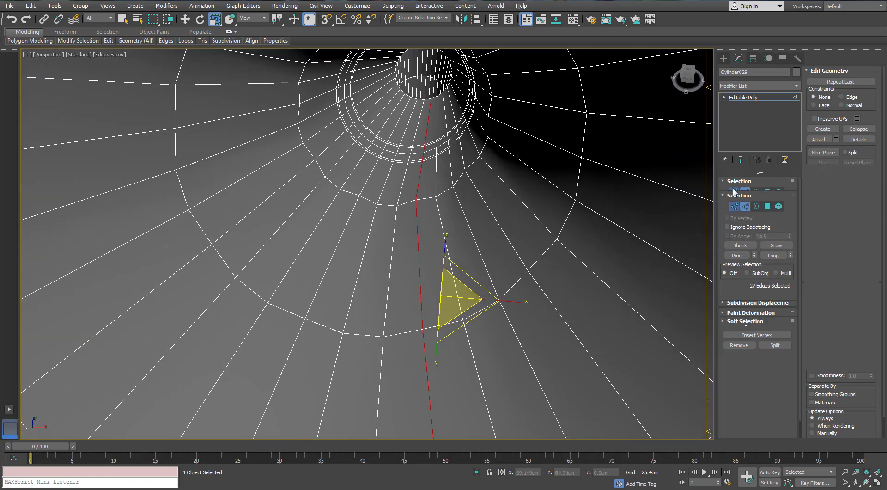
{"action": "left_click", "coordinate": [850, 104]}
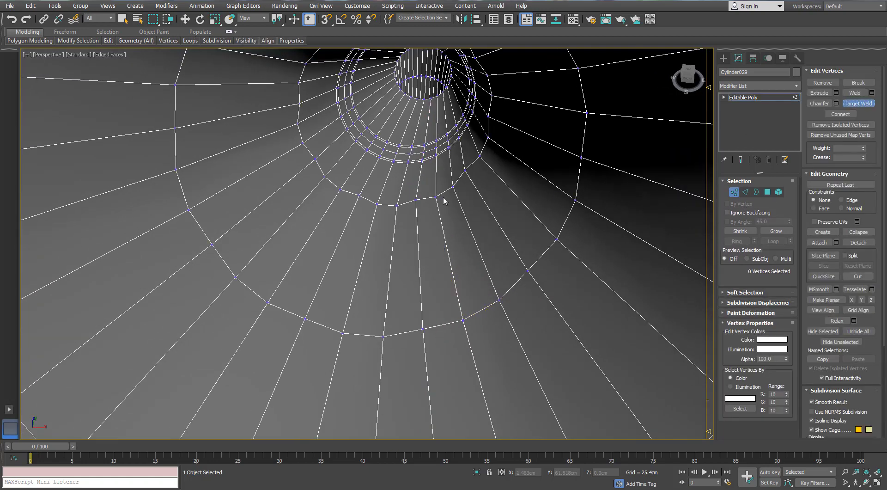
{"action": "left_click", "coordinate": [416, 200]}
{"action": "scroll", "coordinate": [414, 199], "scroll_direction": "down", "scroll_amount": 5}
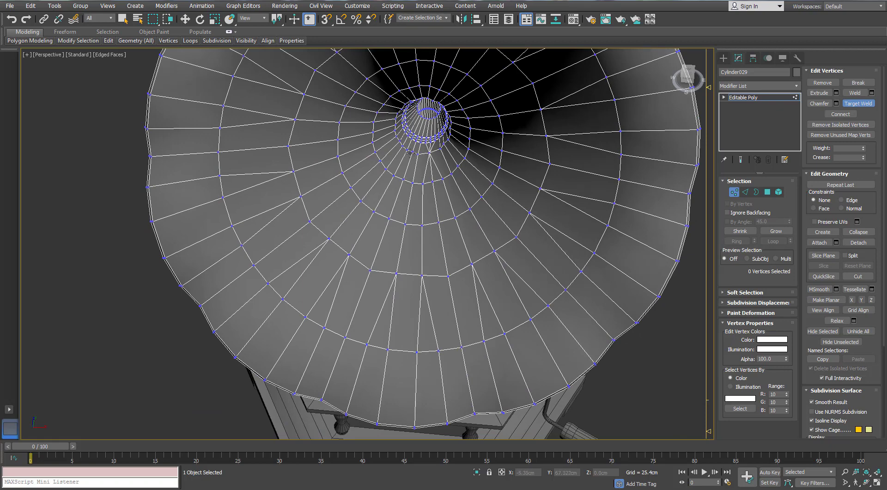
{"action": "middle_click_drag", "start_coordinate": [386, 248], "coordinate": [378, 123], "text": "alt"}
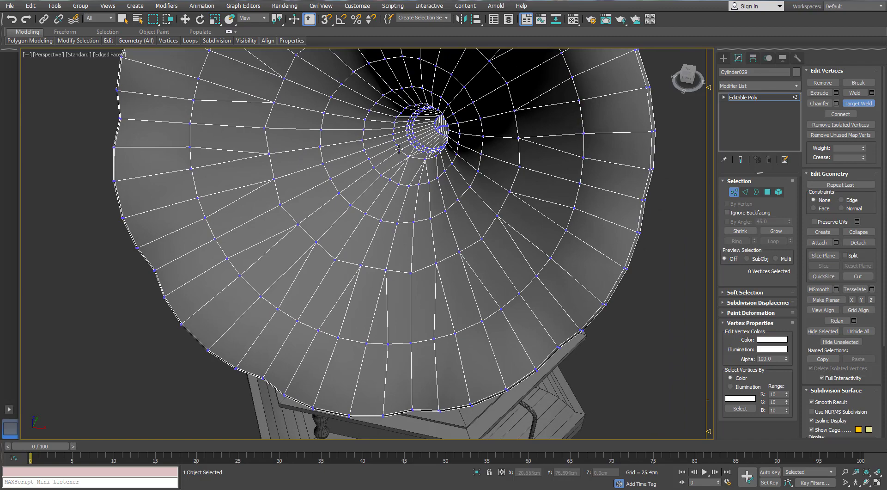
{"action": "middle_click_drag", "start_coordinate": [395, 146], "coordinate": [315, 282], "text": "alt"}
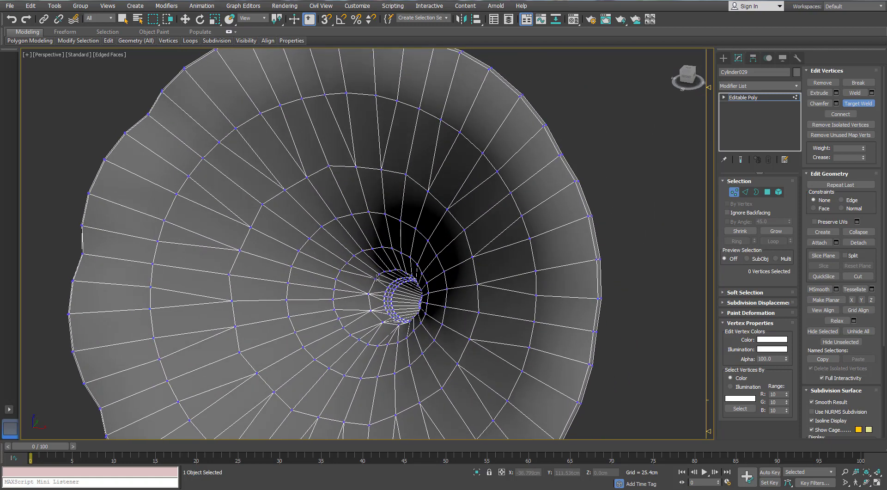
{"action": "middle_click_drag", "start_coordinate": [376, 275], "coordinate": [387, 275], "text": "alt"}
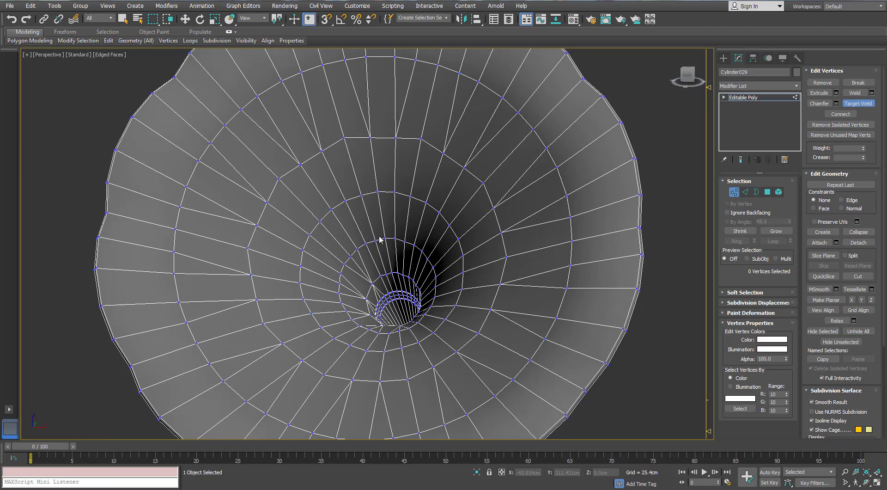
{"action": "middle_click_drag", "start_coordinate": [380, 239], "coordinate": [424, 160], "text": "alt"}
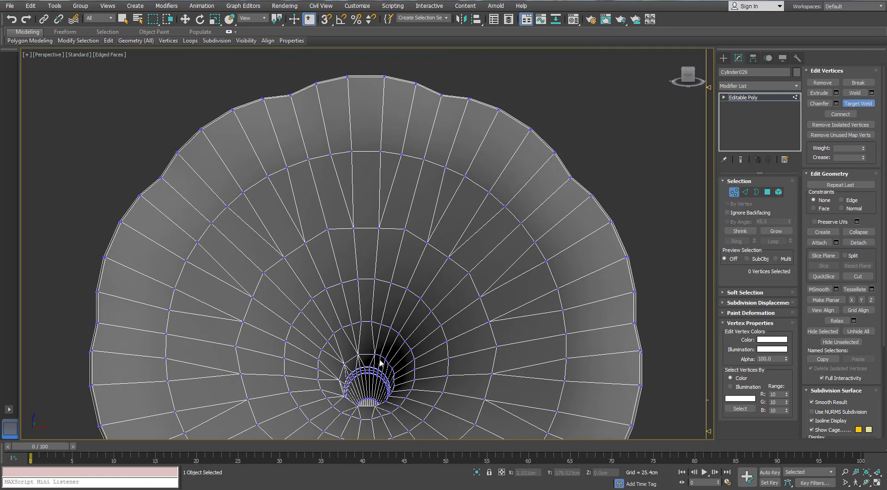
{"action": "middle_click_drag", "start_coordinate": [379, 356], "coordinate": [346, 319], "text": "alt"}
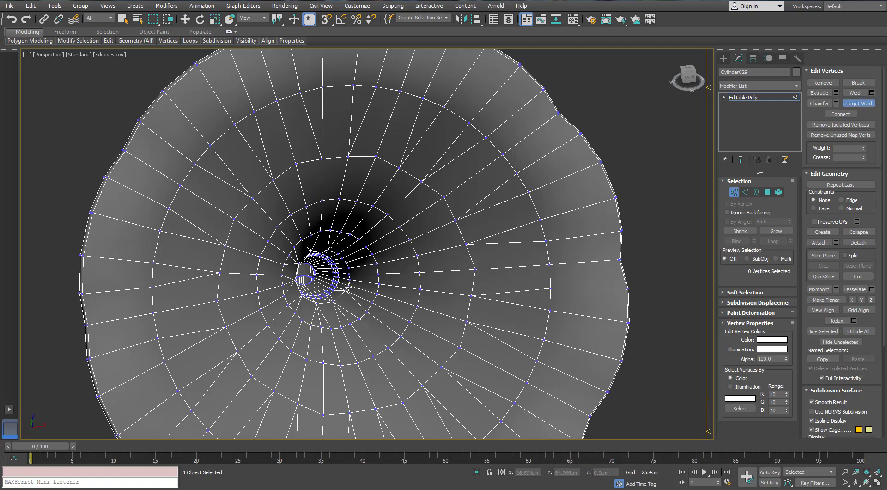
{"action": "middle_click_drag", "start_coordinate": [348, 291], "coordinate": [352, 285], "text": "alt"}
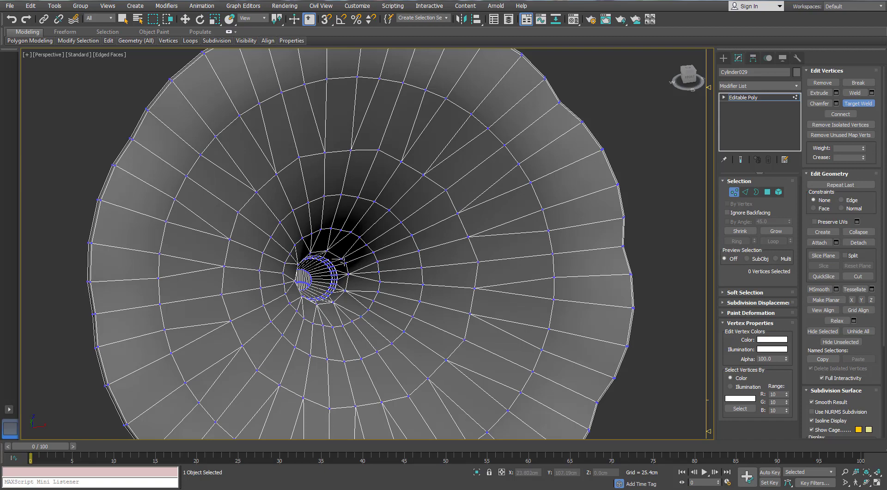
{"action": "middle_click_drag", "start_coordinate": [344, 261], "coordinate": [310, 287], "text": "alt"}
{"action": "scroll", "coordinate": [310, 287], "scroll_direction": "down", "scroll_amount": 3}
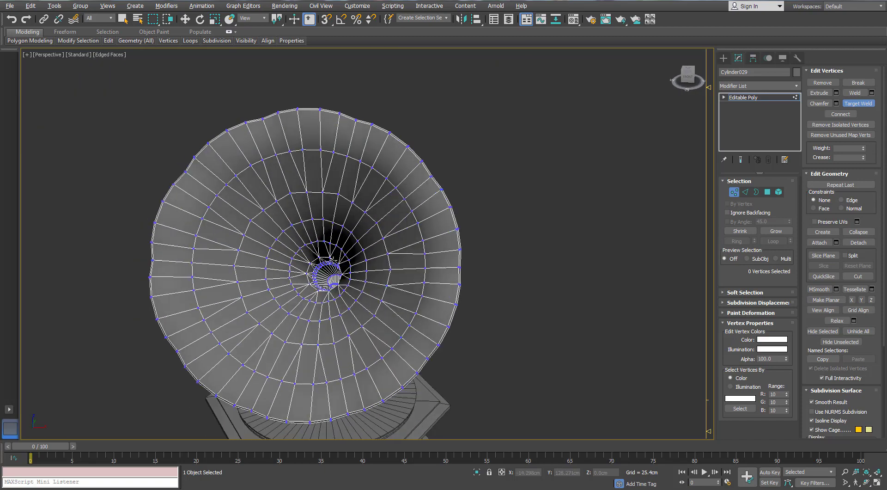
Select the extra lengthwise edge loops running from the welded inner ring into the neck, all around the opening, and remove them.
{"action": "scroll", "coordinate": [310, 288], "scroll_direction": "up", "scroll_amount": 7}
{"action": "left_click", "coordinate": [745, 192]}
{"action": "double_click", "coordinate": [220, 294]}
{"action": "key", "text": "r"}
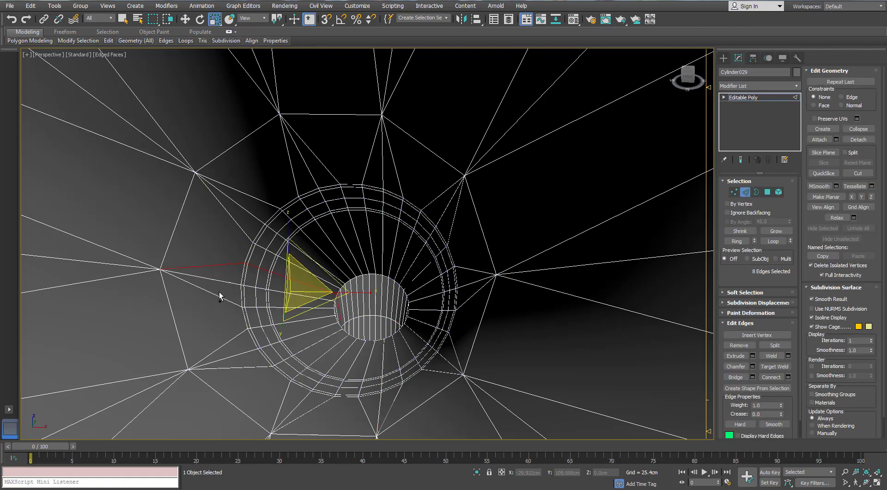
{"action": "double_click", "coordinate": [237, 334], "text": "ctrl"}
{"action": "double_click", "coordinate": [246, 366], "text": "ctrl"}
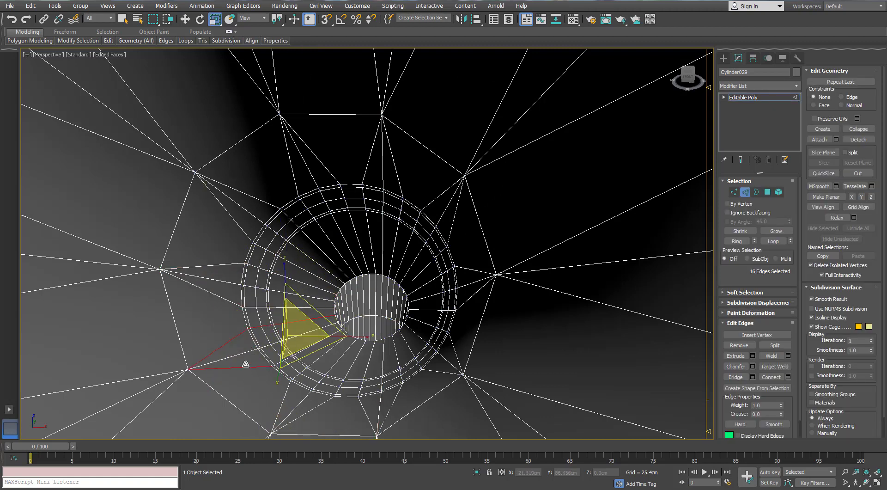
{"action": "left_click", "coordinate": [221, 296], "text": "ctrl"}
{"action": "double_click", "coordinate": [240, 215], "text": "ctrl"}
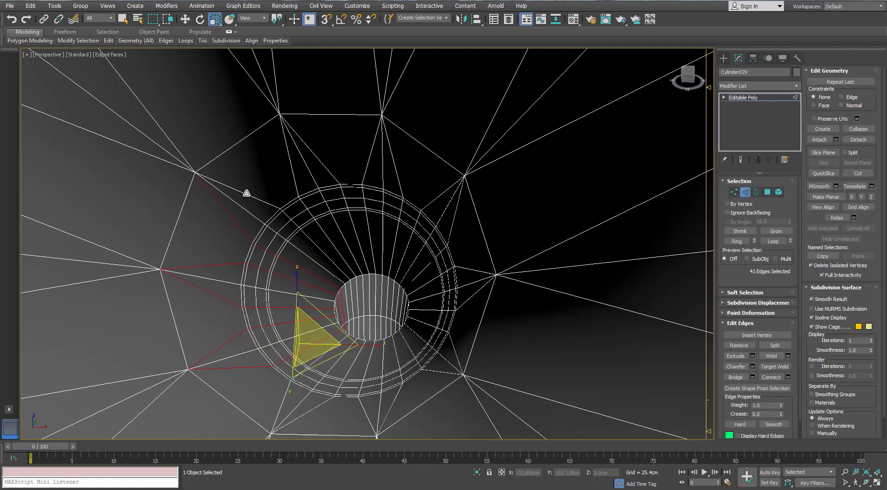
{"action": "double_click", "coordinate": [247, 193], "text": "ctrl"}
{"action": "double_click", "coordinate": [316, 155], "text": "ctrl"}
{"action": "double_click", "coordinate": [368, 161], "text": "ctrl"}
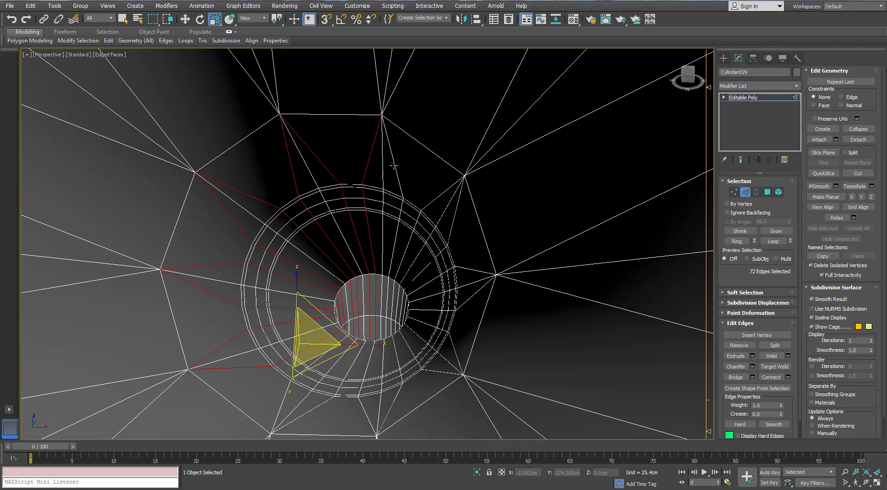
{"action": "double_click", "coordinate": [393, 165], "text": "ctrl"}
{"action": "middle_click_drag", "start_coordinate": [393, 165], "coordinate": [391, 280], "text": "alt"}
{"action": "double_click", "coordinate": [511, 205], "text": "ctrl"}
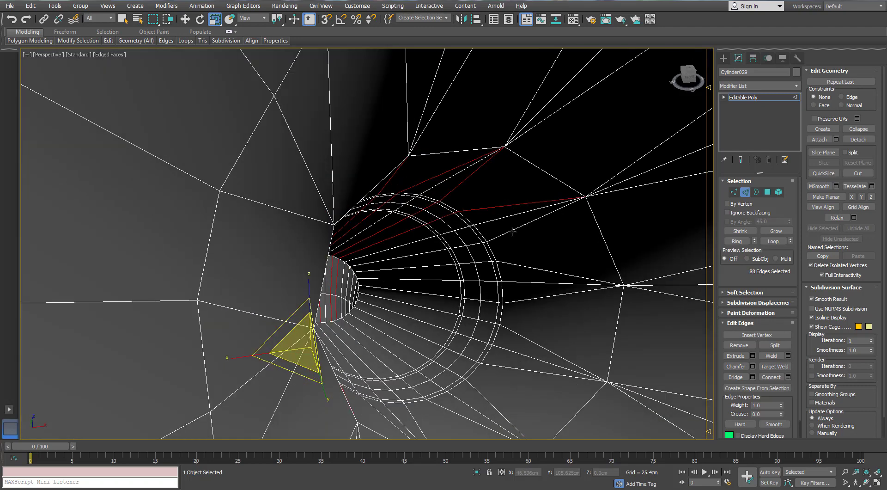
{"action": "double_click", "coordinate": [522, 256], "text": "ctrl"}
{"action": "double_click", "coordinate": [525, 266], "text": "ctrl"}
{"action": "double_click", "coordinate": [538, 298], "text": "ctrl"}
{"action": "double_click", "coordinate": [527, 338], "text": "ctrl"}
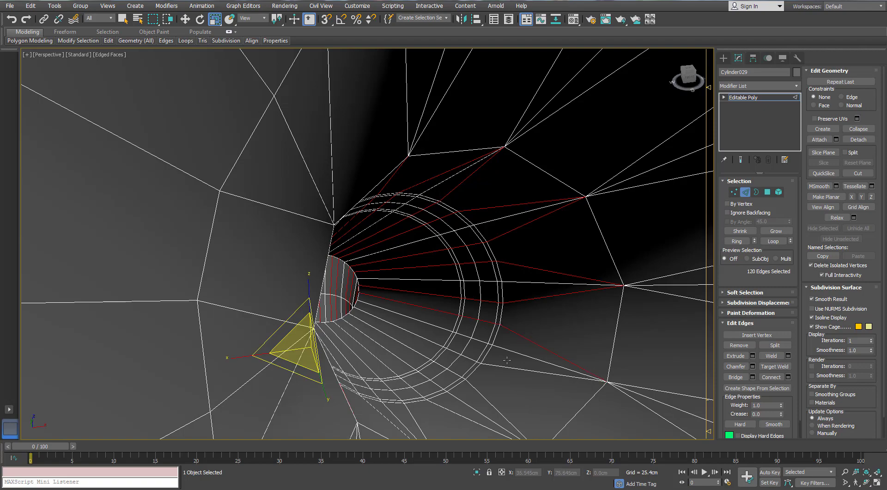
{"action": "double_click", "coordinate": [502, 367], "text": "ctrl"}
{"action": "double_click", "coordinate": [461, 414], "text": "ctrl"}
{"action": "middle_click_drag", "start_coordinate": [461, 414], "coordinate": [379, 354], "text": "alt"}
{"action": "left_click", "coordinate": [380, 356]}
{"action": "scroll", "coordinate": [379, 355], "scroll_direction": "down", "scroll_amount": 5}
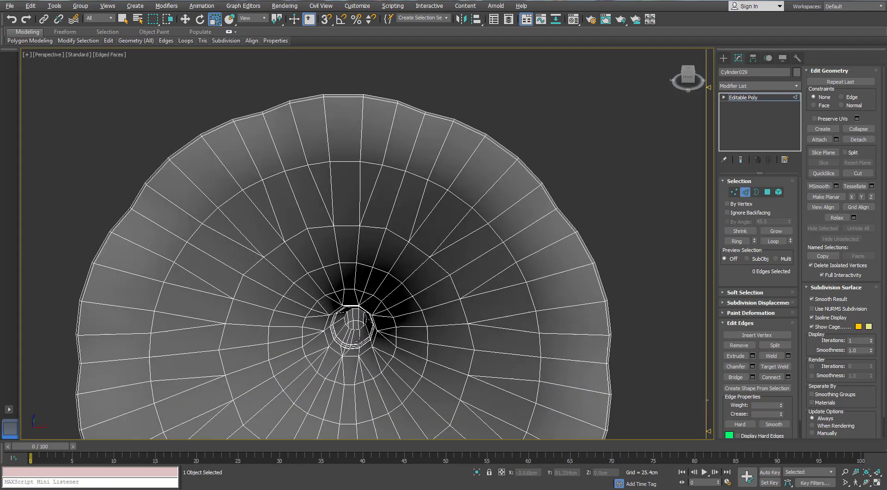
Select the five closely spaced edge rings around the inside of the horn's neck and remove them together with their vertices.
{"action": "scroll", "coordinate": [374, 342], "scroll_direction": "up", "scroll_amount": 10}
{"action": "double_click", "coordinate": [381, 347], "text": "ctrl"}
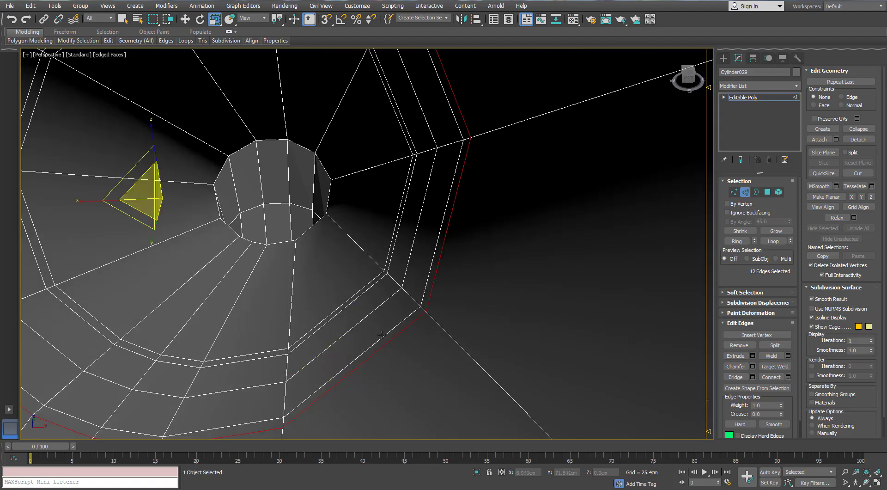
{"action": "double_click", "coordinate": [382, 335], "text": "ctrl"}
{"action": "double_click", "coordinate": [372, 310], "text": "ctrl"}
{"action": "middle_click_drag", "start_coordinate": [371, 310], "coordinate": [390, 253], "text": "alt"}
{"action": "double_click", "coordinate": [323, 280], "text": "ctrl"}
{"action": "double_click", "coordinate": [321, 273], "text": "ctrl"}
{"action": "scroll", "coordinate": [320, 273], "scroll_direction": "down", "scroll_amount": 6}
{"action": "scroll", "coordinate": [435, 284], "scroll_direction": "up", "scroll_amount": 5}
{"action": "middle_click_drag", "start_coordinate": [435, 284], "coordinate": [476, 292]}
{"action": "key", "text": "F3"}
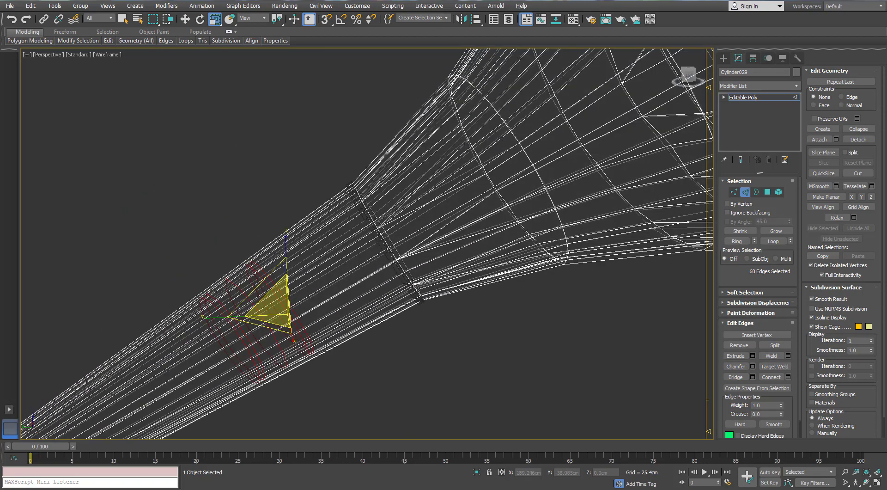
{"action": "key", "text": "ctrl+BackSpace"}
Examine the reduced horn mesh around the neck and bell in wireframe and shaded display.
{"action": "key", "text": "F3"}
{"action": "middle_click_drag", "start_coordinate": [433, 202], "coordinate": [305, 253], "text": "alt"}
{"action": "mouse_move", "coordinate": [513, 194]}
{"action": "middle_mouse_down", "text": "alt"}
{"action": "mouse_move", "coordinate": [489, 190]}
{"action": "mouse_move", "coordinate": [505, 180]}
{"action": "mouse_move", "coordinate": [473, 159]}
{"action": "mouse_move", "coordinate": [358, 148]}
{"action": "middle_mouse_up", "text": "alt"}
{"action": "scroll", "coordinate": [504, 180], "scroll_direction": "up", "scroll_amount": 3}
{"action": "scroll", "coordinate": [491, 176], "scroll_direction": "down", "scroll_amount": 10}
{"action": "scroll", "coordinate": [364, 92], "scroll_direction": "up", "scroll_amount": 4}
{"action": "key", "text": "F3"}
{"action": "scroll", "coordinate": [364, 69], "scroll_direction": "up", "scroll_amount": 3}
{"action": "mouse_move", "coordinate": [363, 69]}
{"action": "middle_mouse_down"}
{"action": "mouse_move", "coordinate": [365, 153]}
{"action": "mouse_move", "coordinate": [353, 186]}
{"action": "mouse_move", "coordinate": [330, 160]}
{"action": "mouse_move", "coordinate": [360, 170]}
{"action": "middle_mouse_up"}
{"action": "scroll", "coordinate": [358, 144], "scroll_direction": "up", "scroll_amount": 2}
{"action": "scroll", "coordinate": [360, 157], "scroll_direction": "down", "scroll_amount": 4}
{"action": "key", "text": "F3"}
{"action": "scroll", "coordinate": [353, 187], "scroll_direction": "up", "scroll_amount": 5}
{"action": "scroll", "coordinate": [330, 159], "scroll_direction": "down", "scroll_amount": 6}
{"action": "scroll", "coordinate": [342, 161], "scroll_direction": "down", "scroll_amount": 4}
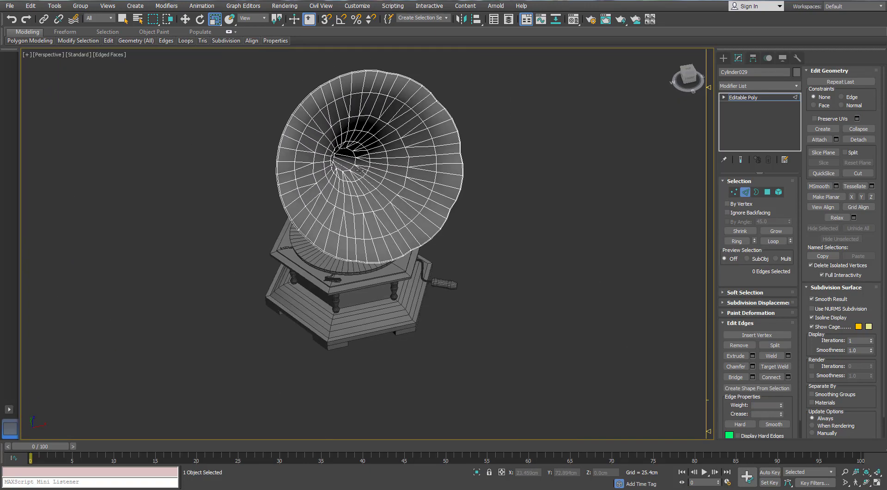
Leave edge editing and check the polygon count of the whole low-poly gramophone with the Polygon Counter utility.
{"action": "left_click", "coordinate": [746, 193]}
{"action": "middle_click_drag", "start_coordinate": [256, 204], "coordinate": [137, 223]}
{"action": "middle_click_drag", "start_coordinate": [136, 223], "coordinate": [414, 235], "text": "alt"}
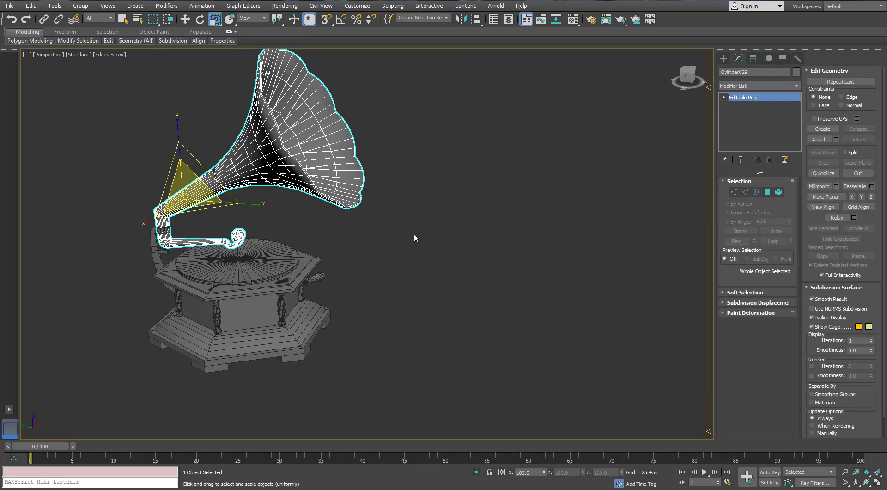
{"action": "left_click", "coordinate": [797, 57]}
{"action": "left_click", "coordinate": [758, 196]}
{"action": "left_click_drag", "start_coordinate": [416, 192], "coordinate": [527, 177]}
{"action": "left_click", "coordinate": [336, 262]}
{"action": "left_click_drag", "start_coordinate": [414, 80], "coordinate": [107, 428]}
{"action": "left_click", "coordinate": [576, 249]}
{"action": "middle_click_drag", "start_coordinate": [448, 270], "coordinate": [241, 231], "text": "alt"}
{"action": "left_click", "coordinate": [613, 179]}
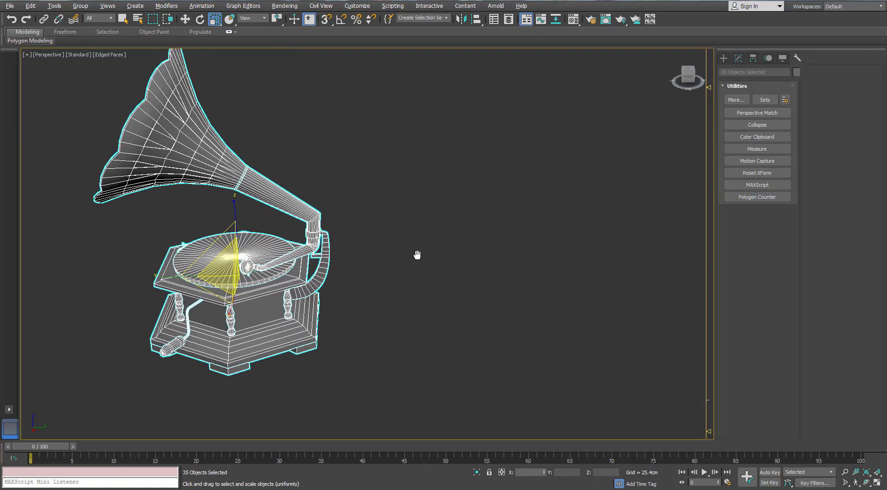
{"action": "middle_click_drag", "start_coordinate": [417, 254], "coordinate": [450, 259]}
{"action": "left_click", "coordinate": [450, 258]}
Select the turntable platter and add an Unwrap UVW modifier to it.
{"action": "left_click", "coordinate": [332, 272]}
{"action": "middle_click_drag", "start_coordinate": [332, 271], "coordinate": [346, 277], "text": "alt"}
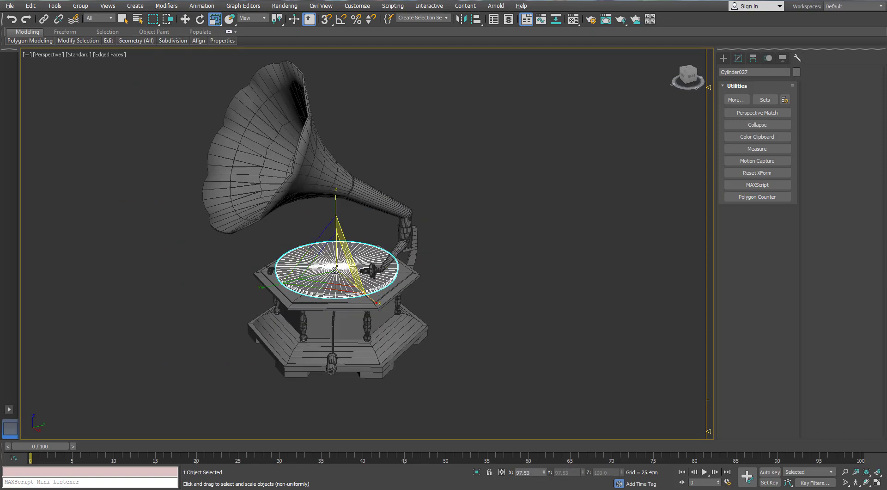
{"action": "scroll", "coordinate": [336, 271], "scroll_direction": "up", "scroll_amount": 3}
{"action": "key", "text": "w"}
{"action": "left_click", "coordinate": [738, 58]}
{"action": "left_click", "coordinate": [798, 87]}
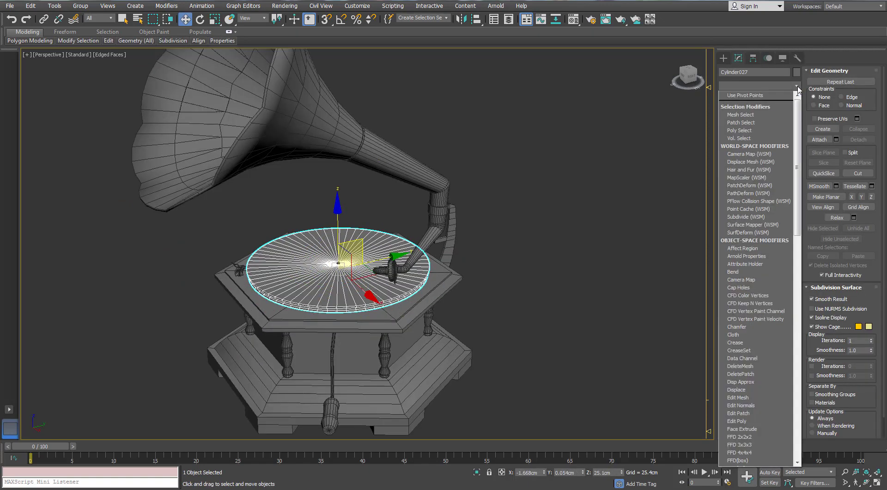
{"action": "key", "text": "u"}
{"action": "key", "text": "Return"}
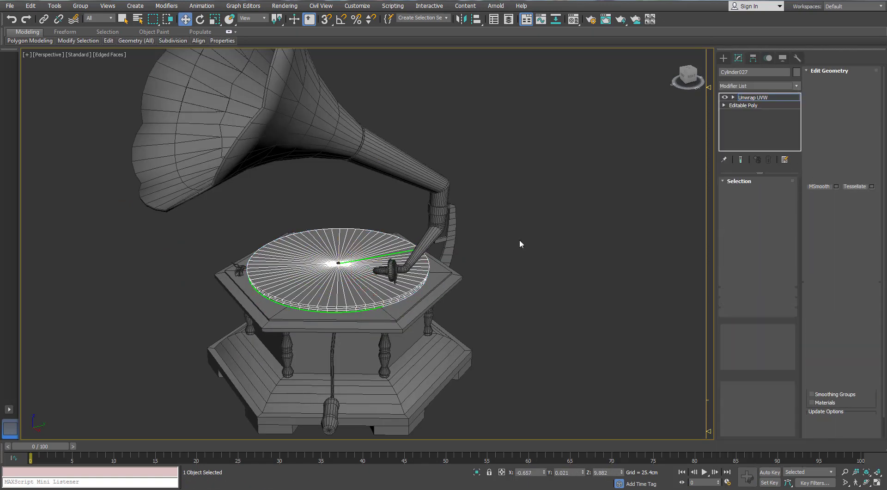
Unwrap all the platter's faces in the UV editor with Normal Mapping set to Box Mapping, and pack the resulting islands.
{"action": "middle_click_drag", "start_coordinate": [502, 271], "coordinate": [417, 251]}
{"action": "left_click", "coordinate": [751, 390]}
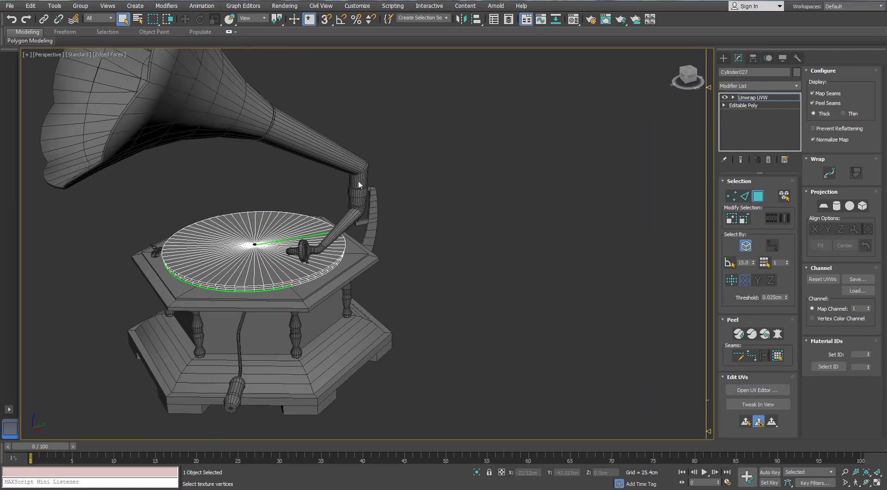
{"action": "key", "text": "ctrl+a"}
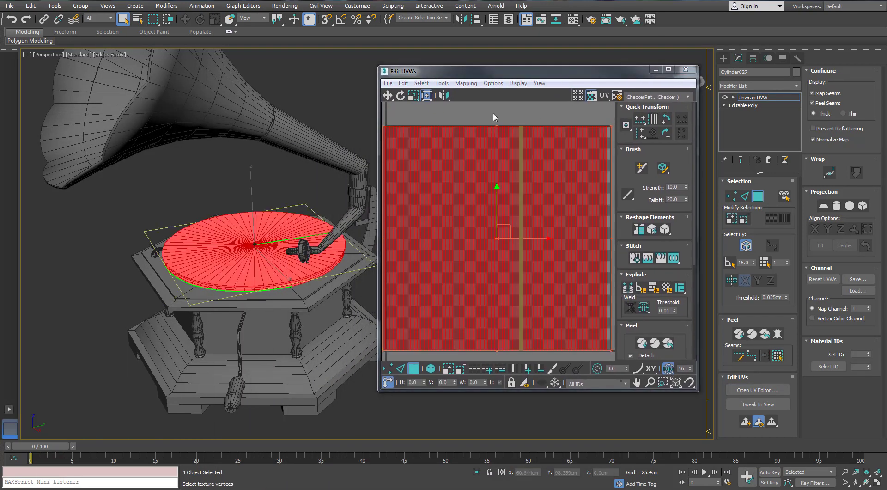
{"action": "left_click", "coordinate": [466, 83]}
{"action": "left_click", "coordinate": [476, 103]}
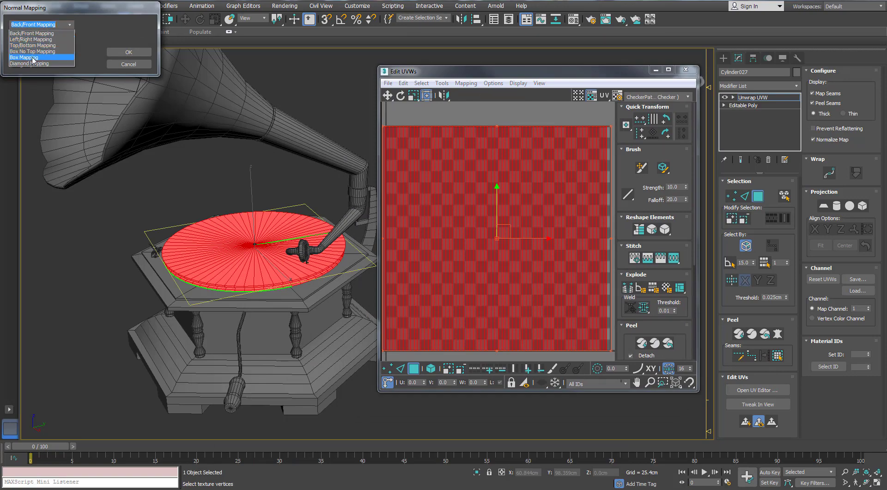
{"action": "left_click", "coordinate": [33, 58]}
{"action": "left_click", "coordinate": [128, 52]}
{"action": "left_click", "coordinate": [668, 70]}
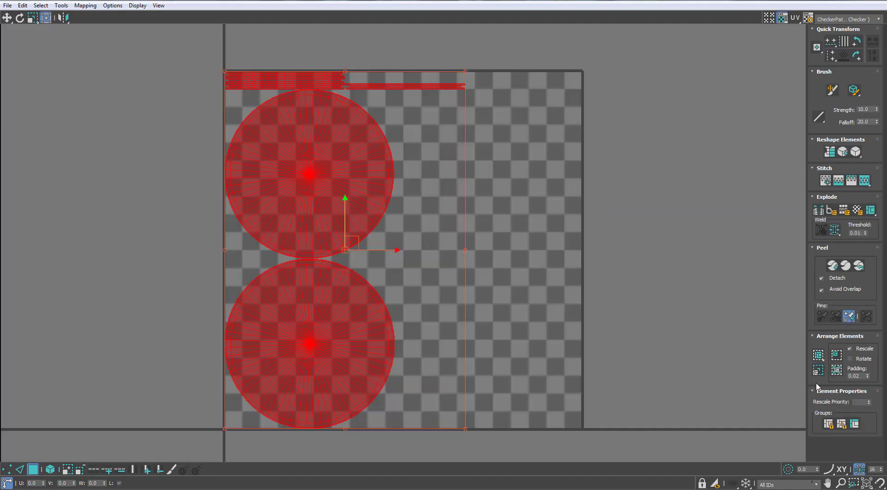
{"action": "left_click", "coordinate": [818, 354]}
{"action": "left_click", "coordinate": [419, 98]}
Stitch the rim segments above the upper disc end to end into one long straight UV strip.
{"action": "scroll", "coordinate": [418, 98], "scroll_direction": "up", "scroll_amount": 6}
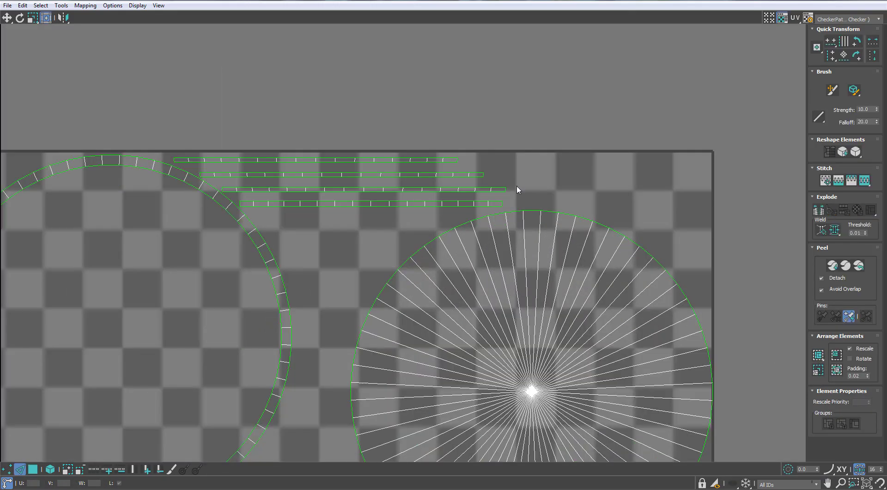
{"action": "key", "text": "2"}
{"action": "middle_click_drag", "start_coordinate": [443, 215], "coordinate": [140, 216]}
{"action": "scroll", "coordinate": [605, 210], "scroll_direction": "up", "scroll_amount": 1}
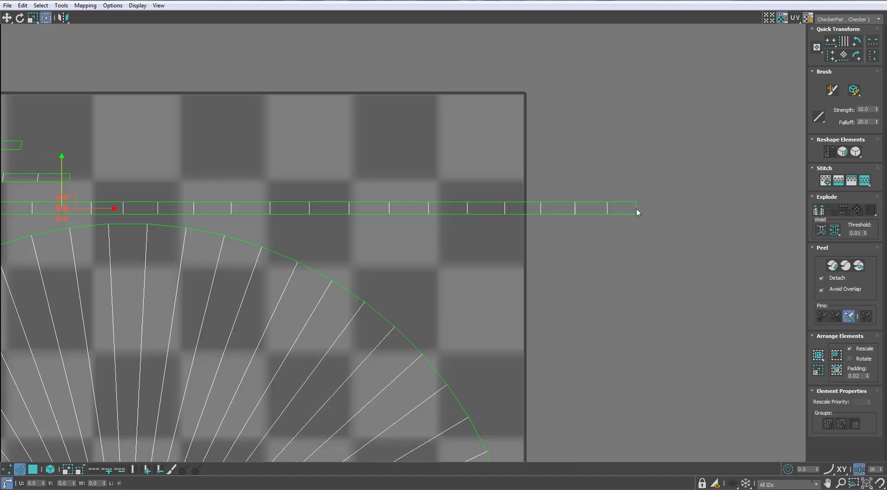
{"action": "scroll", "coordinate": [658, 230], "scroll_direction": "down", "scroll_amount": 6}
{"action": "middle_click_drag", "start_coordinate": [765, 222], "coordinate": [377, 214]}
{"action": "scroll", "coordinate": [384, 214], "scroll_direction": "up", "scroll_amount": 3}
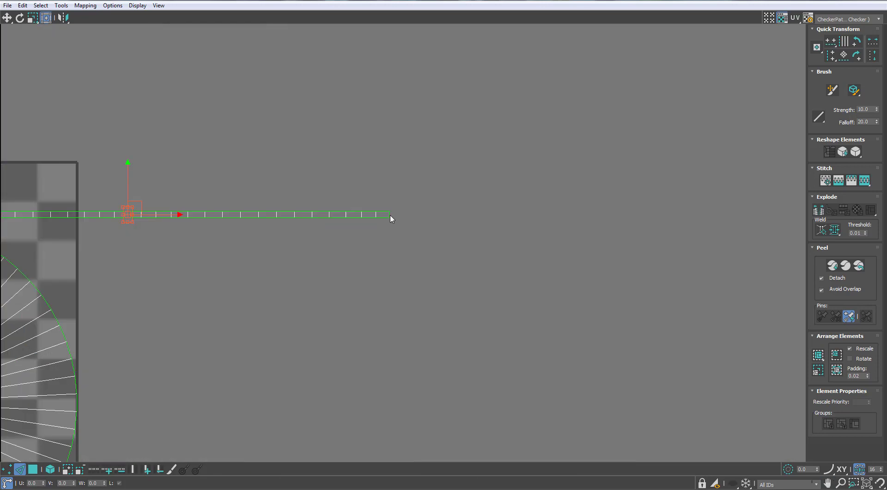
{"action": "left_click", "coordinate": [390, 214]}
{"action": "scroll", "coordinate": [383, 237], "scroll_direction": "down", "scroll_amount": 4}
{"action": "middle_click_drag", "start_coordinate": [229, 253], "coordinate": [465, 230]}
{"action": "middle_click_drag", "start_coordinate": [518, 218], "coordinate": [527, 191]}
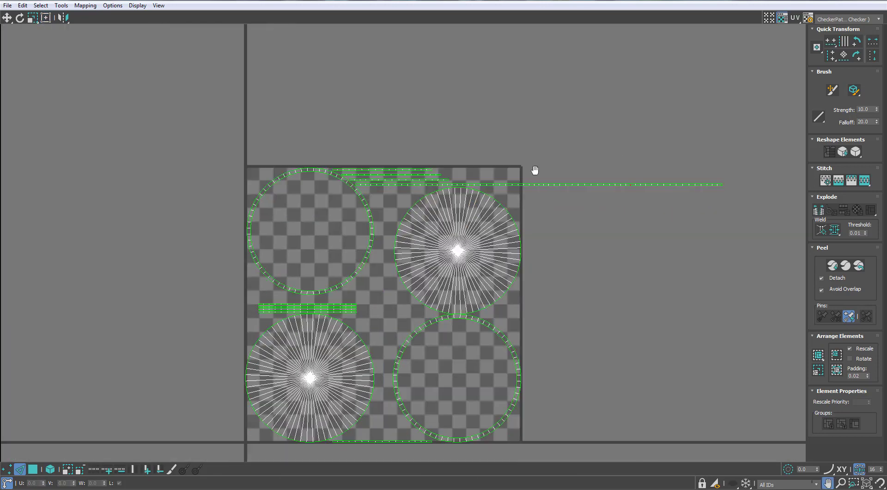
Stitch the stacked rim segments between the upper ring and the lower disc into a second long UV strip.
{"action": "scroll", "coordinate": [392, 270], "scroll_direction": "up", "scroll_amount": 6}
{"action": "scroll", "coordinate": [382, 276], "scroll_direction": "down", "scroll_amount": 5}
{"action": "middle_click_drag", "start_coordinate": [162, 287], "coordinate": [311, 287]}
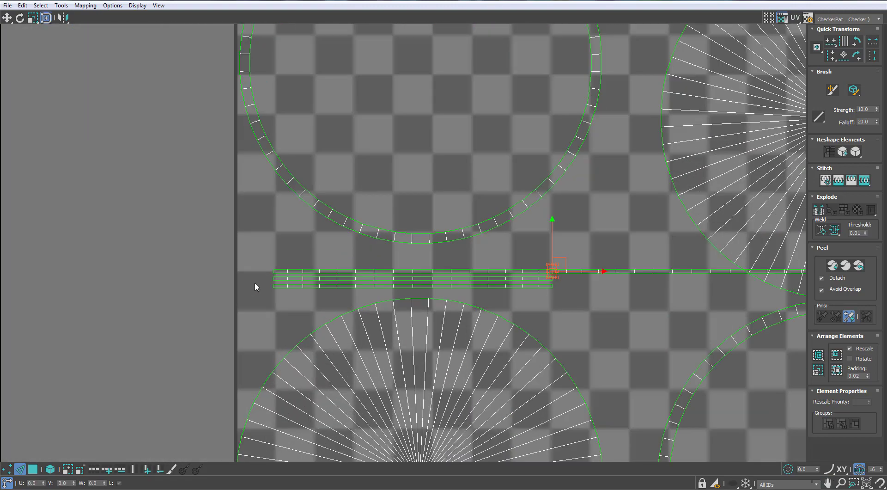
{"action": "scroll", "coordinate": [293, 266], "scroll_direction": "up", "scroll_amount": 4}
{"action": "left_click", "coordinate": [294, 259]}
{"action": "scroll", "coordinate": [291, 266], "scroll_direction": "down", "scroll_amount": 4}
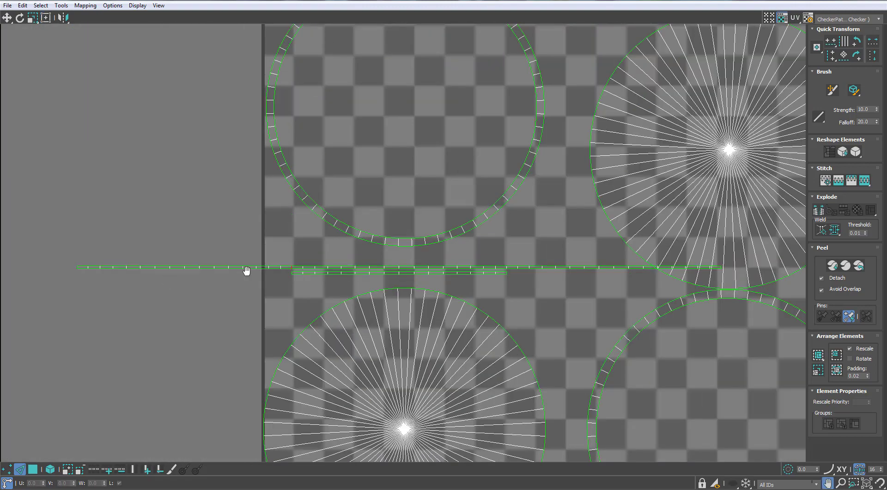
{"action": "middle_click_drag", "start_coordinate": [246, 271], "coordinate": [419, 276]}
{"action": "scroll", "coordinate": [418, 276], "scroll_direction": "up", "scroll_amount": 3}
{"action": "left_click", "coordinate": [371, 267]}
{"action": "scroll", "coordinate": [372, 267], "scroll_direction": "down", "scroll_amount": 4}
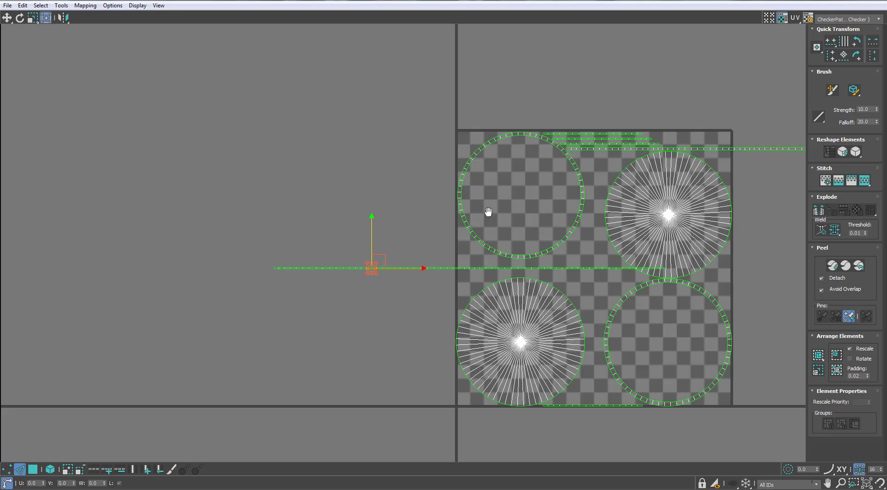
Stitch the remaining slanted rim segments end to end into a third UV strip that extends past the texture square.
{"action": "middle_click_drag", "start_coordinate": [489, 211], "coordinate": [479, 239]}
{"action": "scroll", "coordinate": [479, 239], "scroll_direction": "up", "scroll_amount": 3}
{"action": "scroll", "coordinate": [560, 228], "scroll_direction": "up", "scroll_amount": 3}
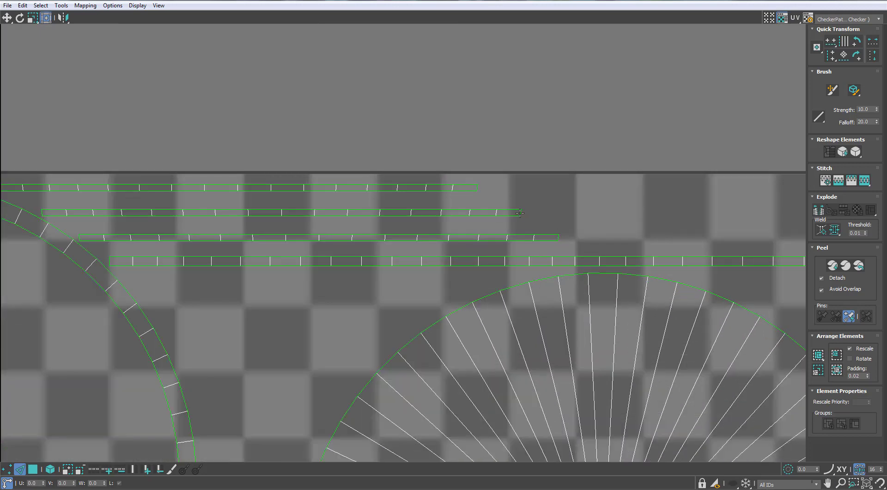
{"action": "scroll", "coordinate": [542, 250], "scroll_direction": "down", "scroll_amount": 3}
{"action": "middle_click_drag", "start_coordinate": [673, 273], "coordinate": [489, 233]}
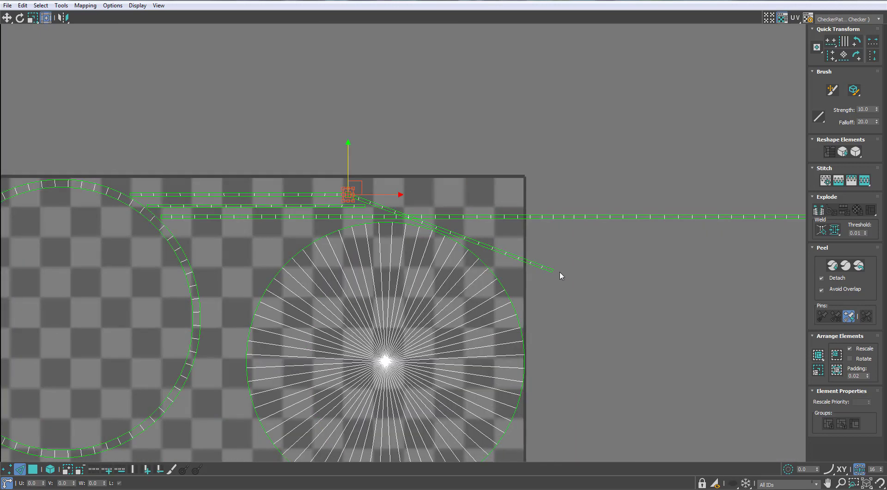
{"action": "scroll", "coordinate": [560, 271], "scroll_direction": "up", "scroll_amount": 3}
{"action": "scroll", "coordinate": [543, 289], "scroll_direction": "down", "scroll_amount": 5}
{"action": "middle_click_drag", "start_coordinate": [590, 367], "coordinate": [471, 258]}
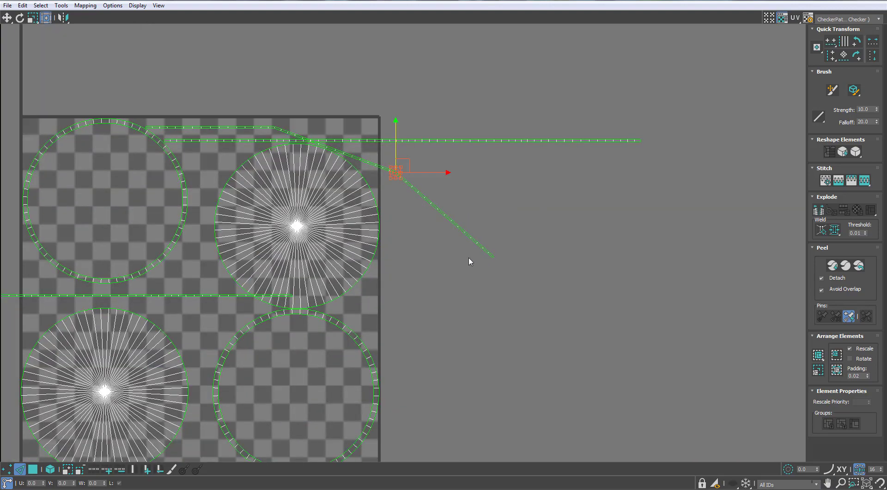
{"action": "scroll", "coordinate": [481, 257], "scroll_direction": "up", "scroll_amount": 5}
{"action": "scroll", "coordinate": [284, 214], "scroll_direction": "down", "scroll_amount": 4}
{"action": "middle_click_drag", "start_coordinate": [187, 176], "coordinate": [374, 232]}
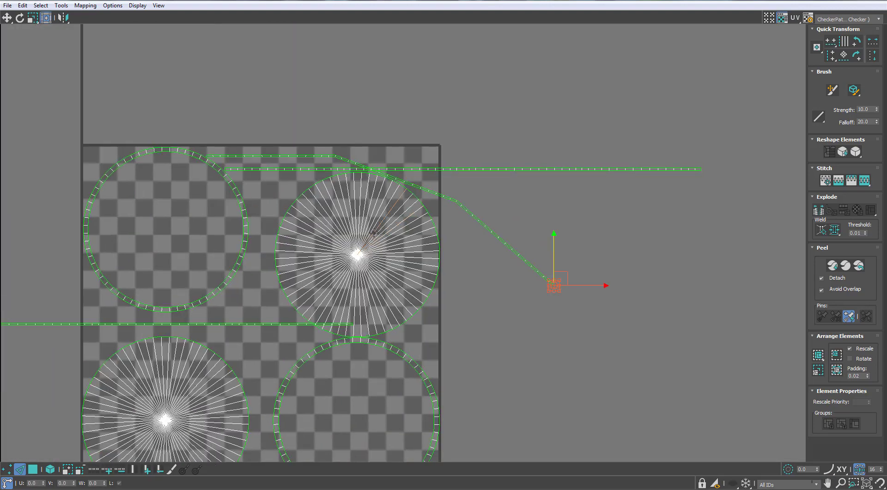
{"action": "scroll", "coordinate": [487, 265], "scroll_direction": "down", "scroll_amount": 2}
{"action": "scroll", "coordinate": [493, 254], "scroll_direction": "up", "scroll_amount": 6}
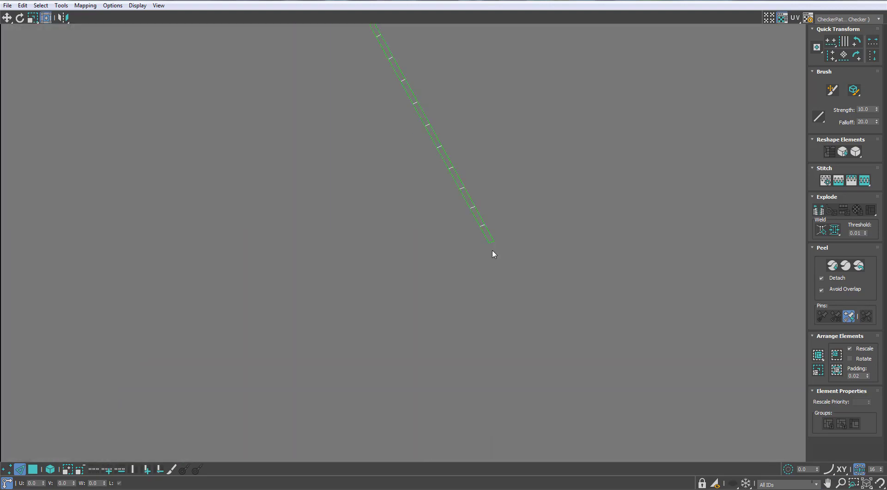
{"action": "scroll", "coordinate": [492, 242], "scroll_direction": "down", "scroll_amount": 6}
{"action": "scroll", "coordinate": [296, 166], "scroll_direction": "up", "scroll_amount": 5}
{"action": "scroll", "coordinate": [329, 158], "scroll_direction": "down", "scroll_amount": 4}
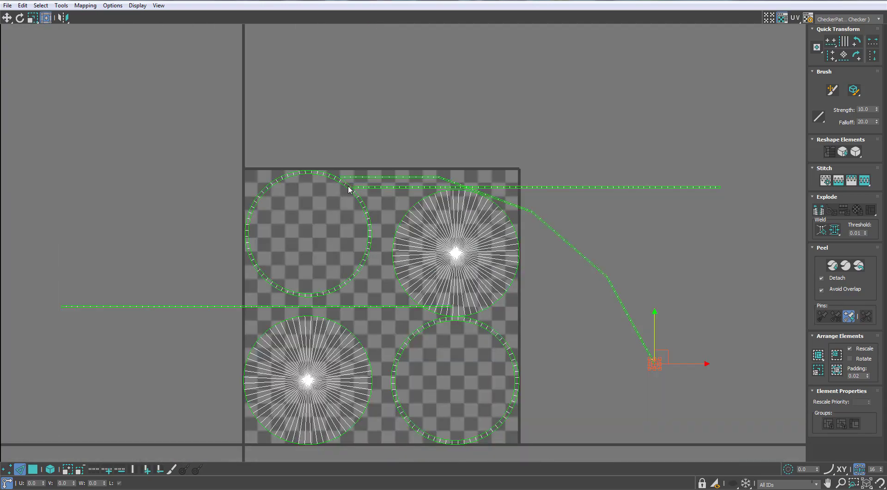
Select some faces of the bent UV strip and check where they lie on the platter's rim in the viewport.
{"action": "double_click", "coordinate": [374, 1]}
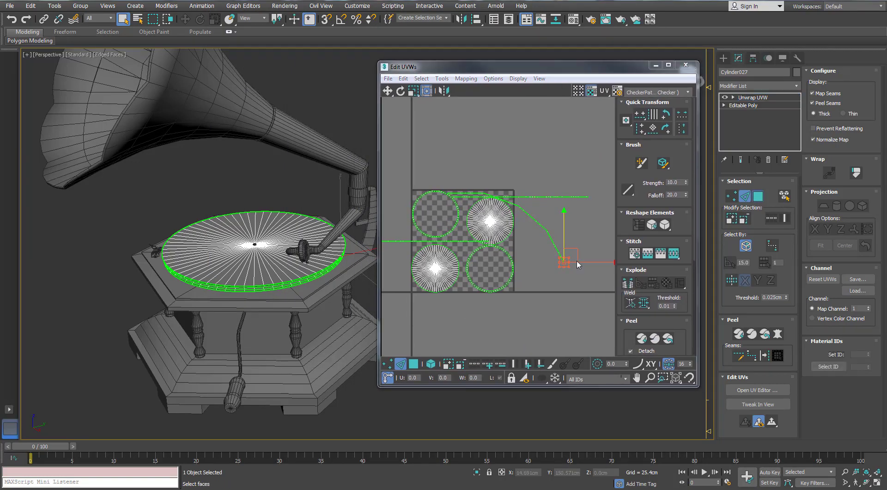
{"action": "left_click_drag", "start_coordinate": [550, 219], "coordinate": [531, 243]}
{"action": "middle_click_drag", "start_coordinate": [296, 263], "coordinate": [353, 268], "text": "alt"}
{"action": "scroll", "coordinate": [174, 287], "scroll_direction": "up", "scroll_amount": 5}
{"action": "key", "text": "F3"}
{"action": "mouse_move", "coordinate": [178, 286]}
{"action": "middle_mouse_down", "text": "alt"}
{"action": "mouse_move", "coordinate": [203, 268]}
{"action": "mouse_move", "coordinate": [250, 259]}
{"action": "mouse_move", "coordinate": [234, 272]}
{"action": "mouse_move", "coordinate": [234, 261]}
{"action": "mouse_move", "coordinate": [248, 281]}
{"action": "mouse_move", "coordinate": [271, 279]}
{"action": "middle_mouse_up", "text": "alt"}
{"action": "key", "text": "F3"}
{"action": "scroll", "coordinate": [562, 262], "scroll_direction": "up", "scroll_amount": 5}
{"action": "middle_click_drag", "start_coordinate": [561, 261], "coordinate": [536, 240]}
{"action": "scroll", "coordinate": [536, 238], "scroll_direction": "down", "scroll_amount": 4}
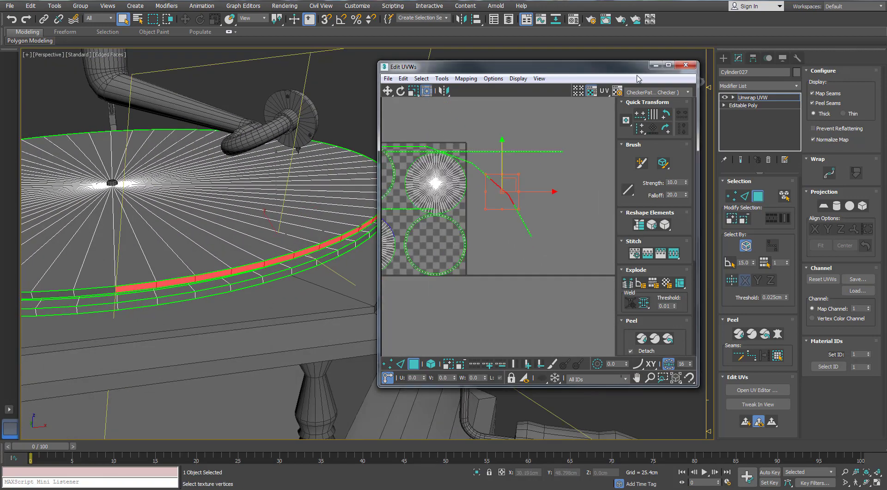
{"action": "left_click", "coordinate": [669, 66]}
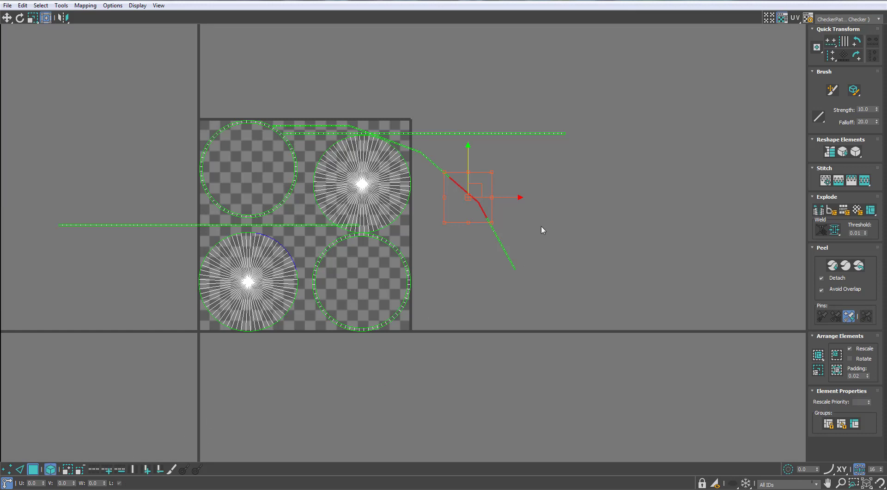
Move the whole bent UV strip clear above the texture square and rotate it until its two ends are level.
{"action": "left_click_drag", "start_coordinate": [389, 170], "coordinate": [387, 113]}
{"action": "key", "text": "ctrl+z"}
{"action": "key", "text": "ctrl+z"}
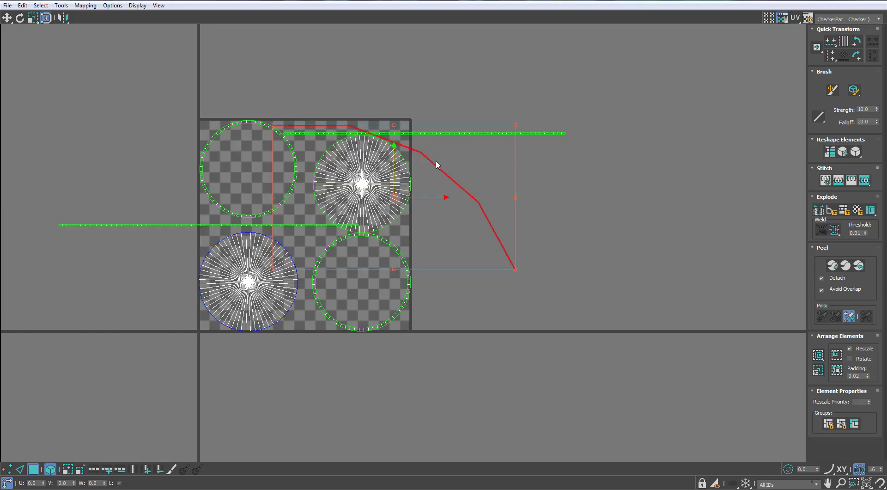
{"action": "middle_click_drag", "start_coordinate": [387, 70], "coordinate": [461, 184]}
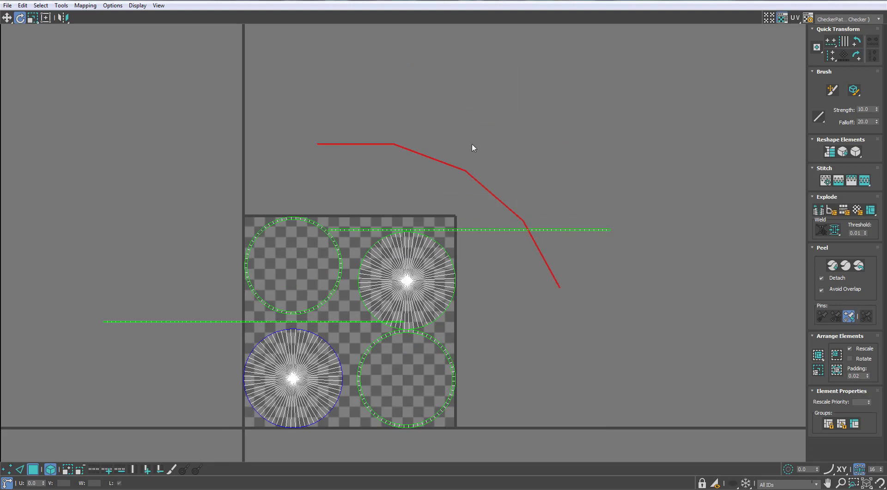
{"action": "scroll", "coordinate": [472, 144], "scroll_direction": "down", "scroll_amount": 4}
{"action": "middle_click_drag", "start_coordinate": [423, 198], "coordinate": [392, 259]}
{"action": "key", "text": "w"}
{"action": "scroll", "coordinate": [407, 208], "scroll_direction": "up", "scroll_amount": 3}
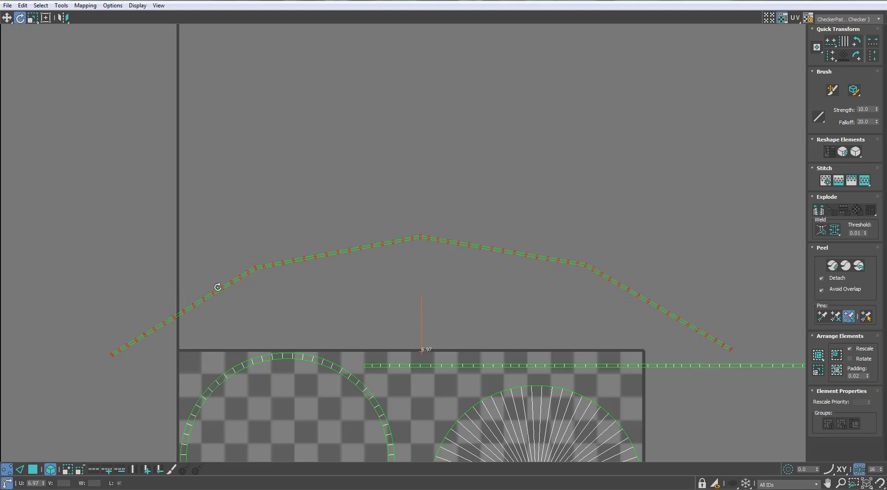
Straighten the bent UV strip by aligning each of its two long edge loops horizontally.
{"action": "scroll", "coordinate": [320, 278], "scroll_direction": "down", "scroll_amount": 5}
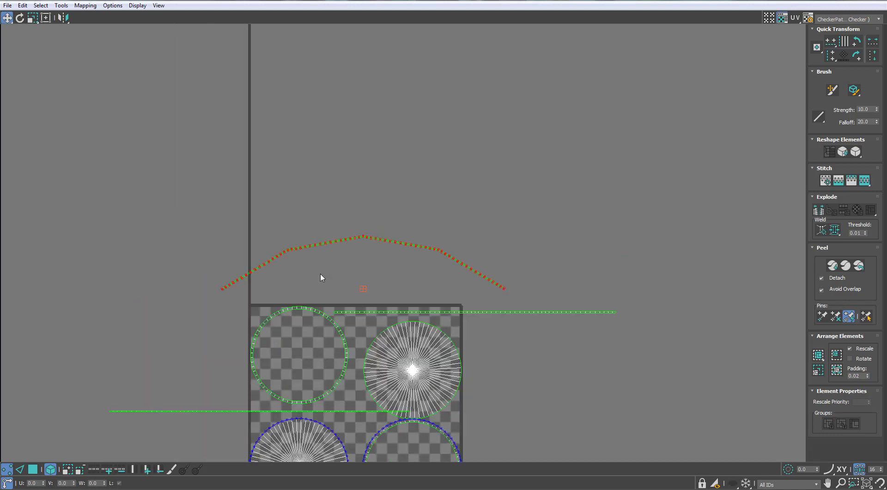
{"action": "middle_click_drag", "start_coordinate": [321, 277], "coordinate": [328, 206]}
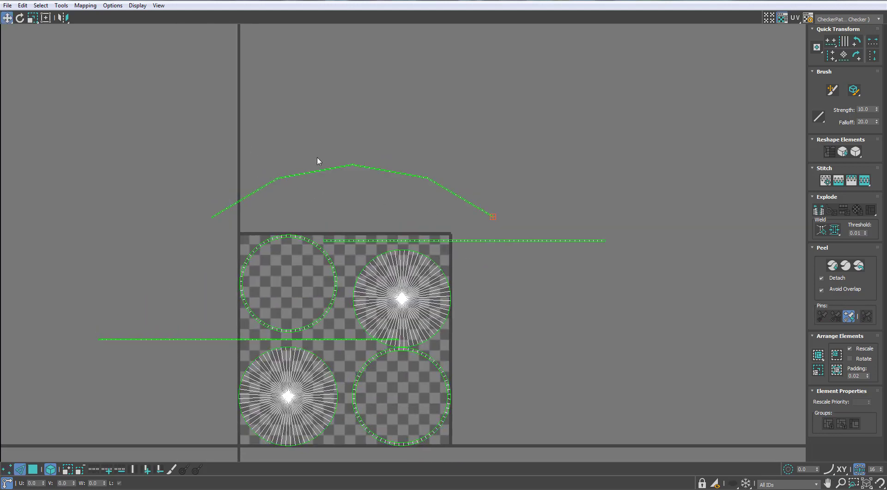
{"action": "scroll", "coordinate": [352, 181], "scroll_direction": "up", "scroll_amount": 8}
{"action": "key", "text": "h"}
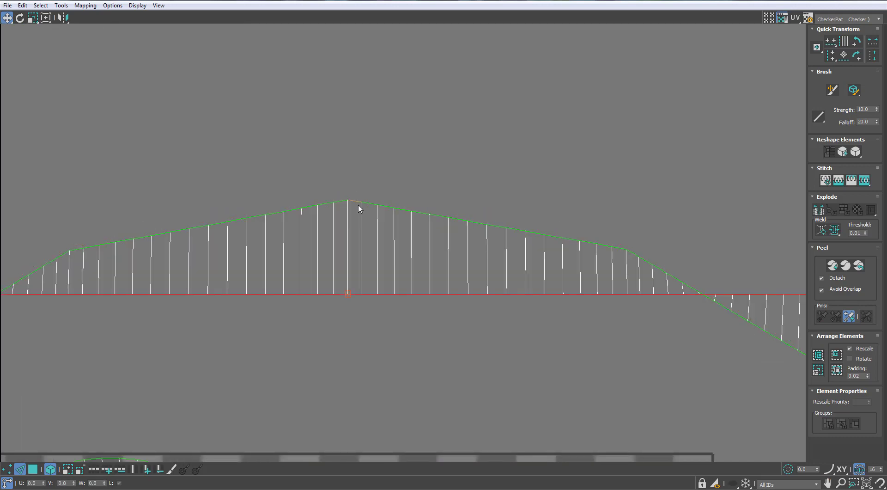
{"action": "double_click", "coordinate": [360, 202]}
{"action": "key", "text": "h"}
Align the short edges at both ends of the straightened strip vertically.
{"action": "scroll", "coordinate": [366, 229], "scroll_direction": "down", "scroll_amount": 5}
{"action": "middle_click_drag", "start_coordinate": [603, 265], "coordinate": [408, 203]}
{"action": "scroll", "coordinate": [408, 204], "scroll_direction": "up", "scroll_amount": 8}
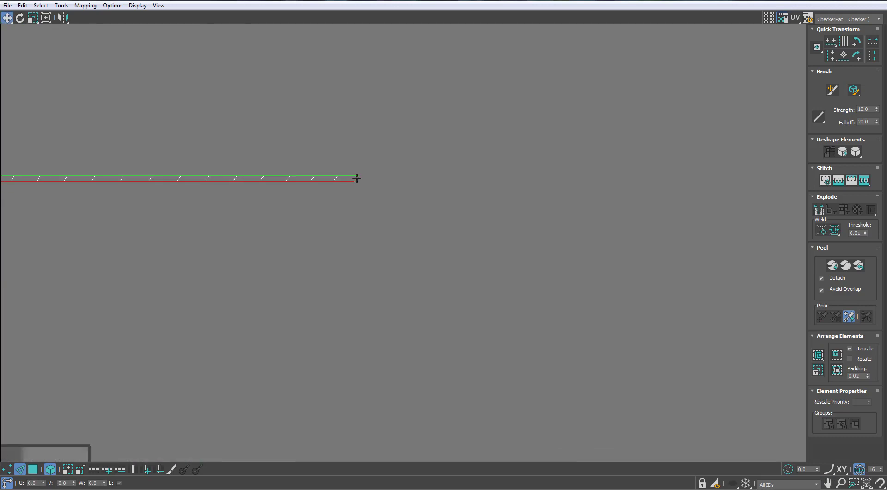
{"action": "scroll", "coordinate": [333, 199], "scroll_direction": "down", "scroll_amount": 8}
{"action": "middle_click_drag", "start_coordinate": [249, 204], "coordinate": [647, 222]}
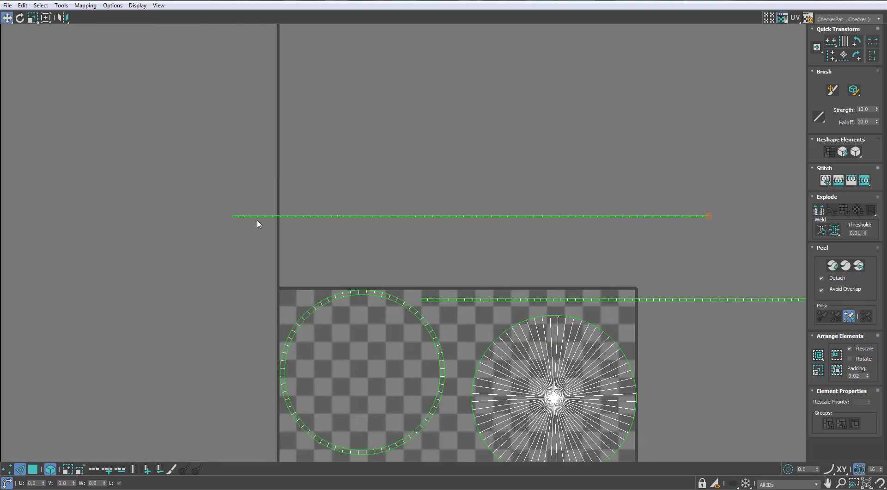
{"action": "scroll", "coordinate": [257, 217], "scroll_direction": "up", "scroll_amount": 8}
{"action": "scroll", "coordinate": [206, 244], "scroll_direction": "down", "scroll_amount": 7}
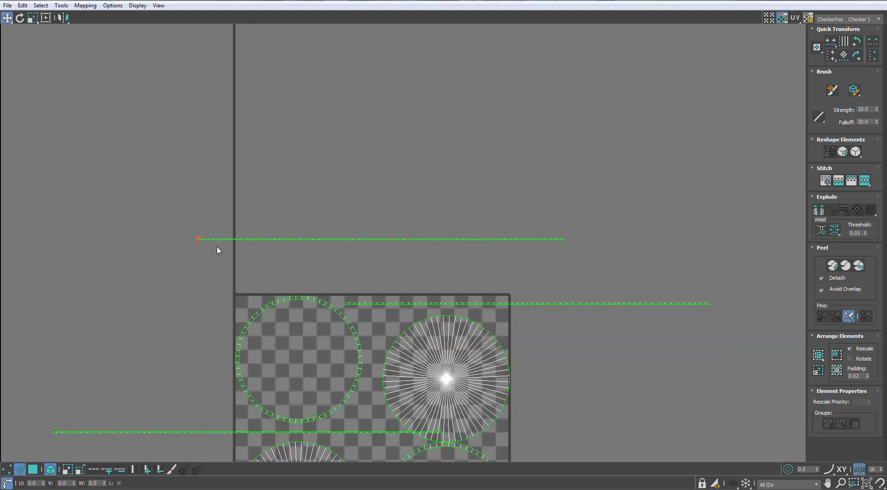
{"action": "key", "text": "ctrl+z"}
Move the UV strip that crosses the middle of the texture square directly above the straightened strip and line up their right ends.
{"action": "middle_click_drag", "start_coordinate": [325, 189], "coordinate": [296, 109]}
{"action": "left_click", "coordinate": [37, 468]}
{"action": "left_click", "coordinate": [127, 352]}
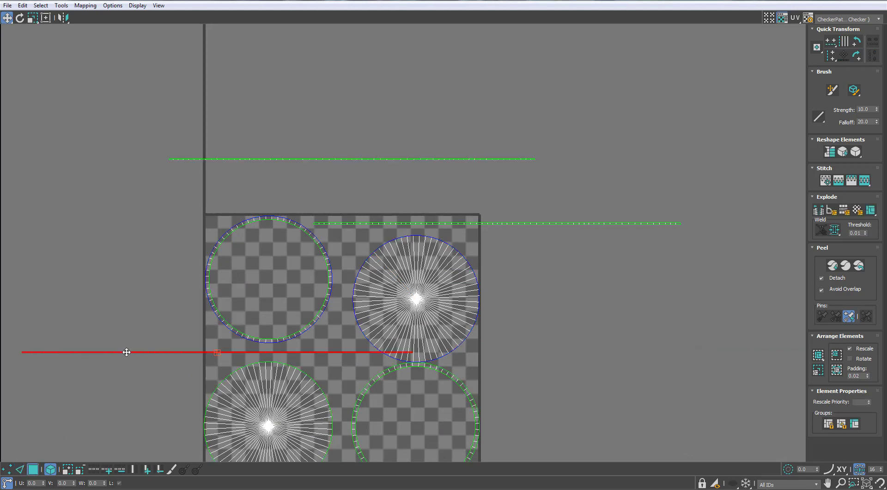
{"action": "middle_click_drag", "start_coordinate": [557, 135], "coordinate": [446, 137]}
{"action": "scroll", "coordinate": [383, 170], "scroll_direction": "up", "scroll_amount": 6}
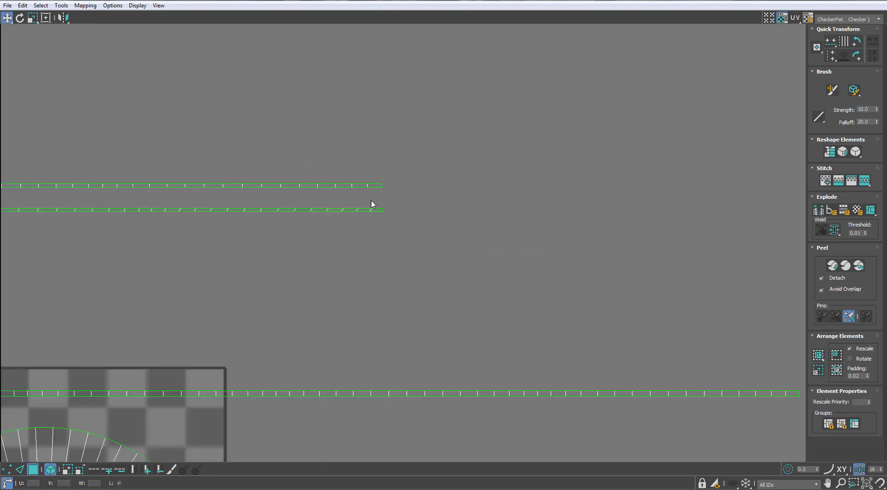
{"action": "scroll", "coordinate": [386, 186], "scroll_direction": "down", "scroll_amount": 3}
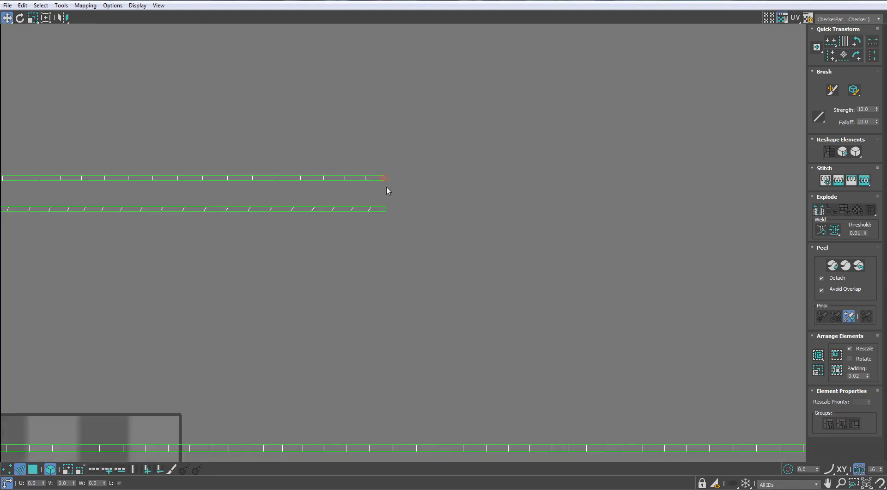
{"action": "left_click", "coordinate": [386, 186]}
{"action": "scroll", "coordinate": [212, 184], "scroll_direction": "down", "scroll_amount": 3}
{"action": "scroll", "coordinate": [208, 185], "scroll_direction": "up", "scroll_amount": 6}
{"action": "scroll", "coordinate": [146, 177], "scroll_direction": "up", "scroll_amount": 2}
{"action": "scroll", "coordinate": [144, 176], "scroll_direction": "down", "scroll_amount": 6}
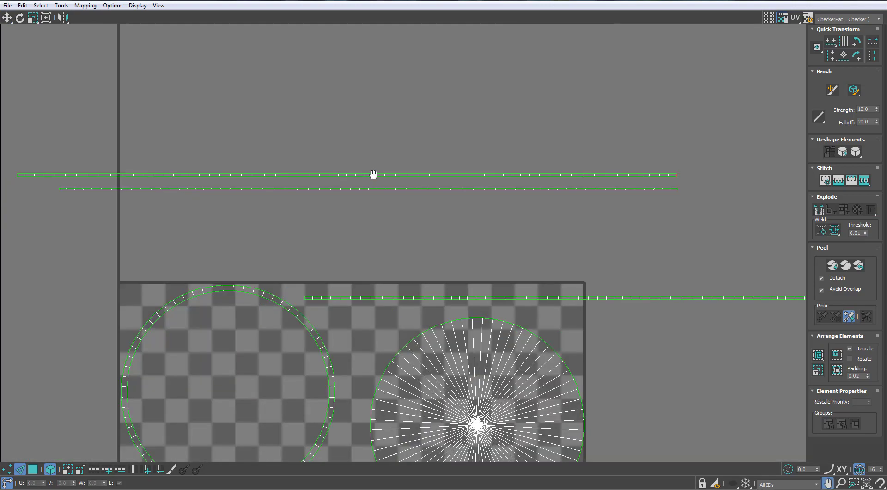
Select the UV strips and rim faces in turn to examine which band of the platter's rim each strip covers.
{"action": "scroll", "coordinate": [297, 122], "scroll_direction": "up", "scroll_amount": 10}
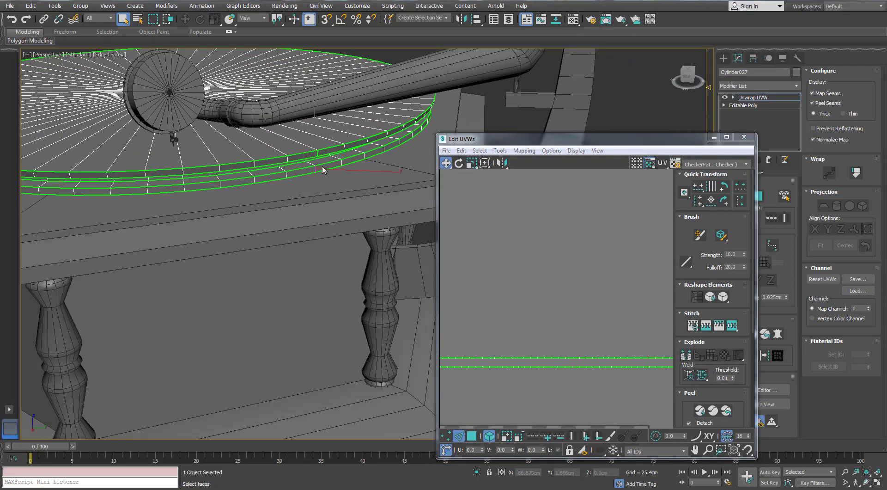
{"action": "scroll", "coordinate": [302, 161], "scroll_direction": "down", "scroll_amount": 6}
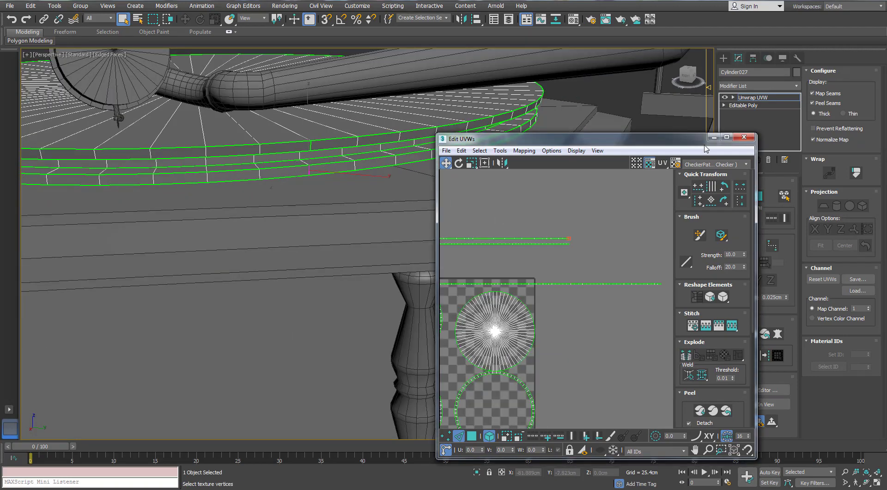
{"action": "left_click", "coordinate": [726, 138]}
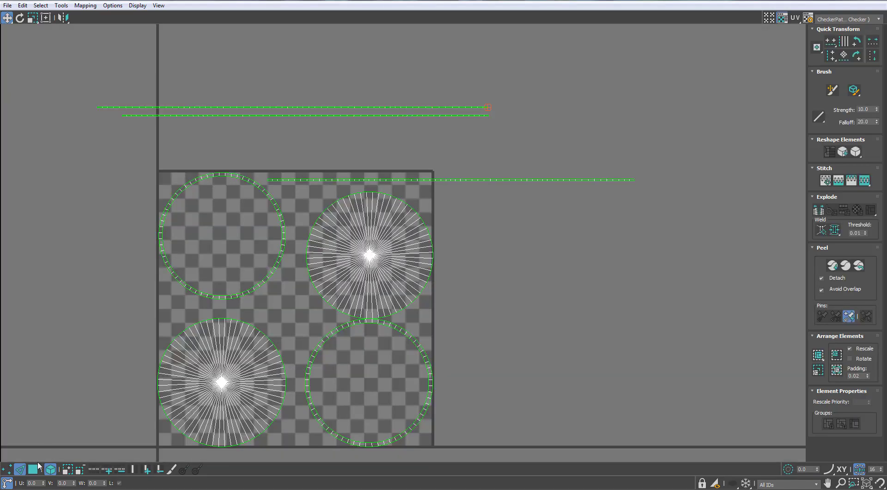
{"action": "left_click", "coordinate": [630, 179]}
{"action": "left_click_drag", "start_coordinate": [433, 15], "coordinate": [453, 155]}
{"action": "scroll", "coordinate": [305, 143], "scroll_direction": "up", "scroll_amount": 8}
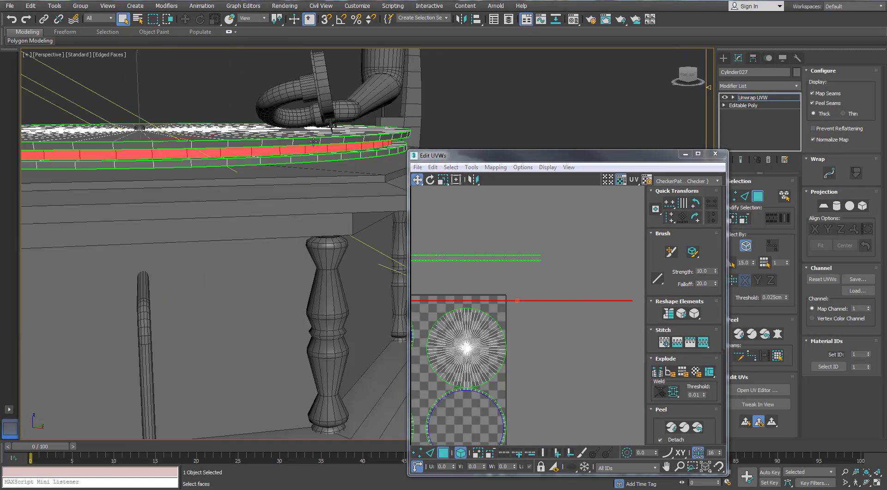
{"action": "left_click", "coordinate": [303, 141]}
{"action": "scroll", "coordinate": [508, 248], "scroll_direction": "up", "scroll_amount": 3}
{"action": "scroll", "coordinate": [516, 283], "scroll_direction": "down", "scroll_amount": 3}
{"action": "left_click", "coordinate": [182, 174], "text": "shift"}
{"action": "middle_click_drag", "start_coordinate": [182, 173], "coordinate": [258, 180], "text": "alt"}
{"action": "middle_click_drag", "start_coordinate": [477, 255], "coordinate": [439, 214], "text": "alt"}
{"action": "left_click", "coordinate": [698, 156]}
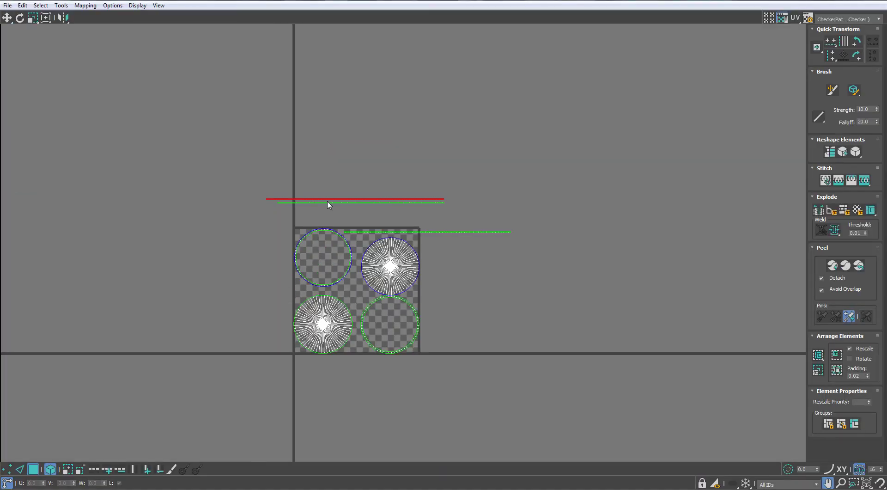
Stack the three rim strips with their left ends aligned and move them to the texture square's upper-left corner, just above its edge.
{"action": "scroll", "coordinate": [327, 201], "scroll_direction": "up", "scroll_amount": 5}
{"action": "left_click", "coordinate": [274, 212]}
{"action": "left_click_drag", "start_coordinate": [277, 211], "coordinate": [222, 186]}
{"action": "scroll", "coordinate": [222, 187], "scroll_direction": "up", "scroll_amount": 5}
{"action": "scroll", "coordinate": [154, 190], "scroll_direction": "down", "scroll_amount": 5}
{"action": "scroll", "coordinate": [476, 191], "scroll_direction": "up", "scroll_amount": 4}
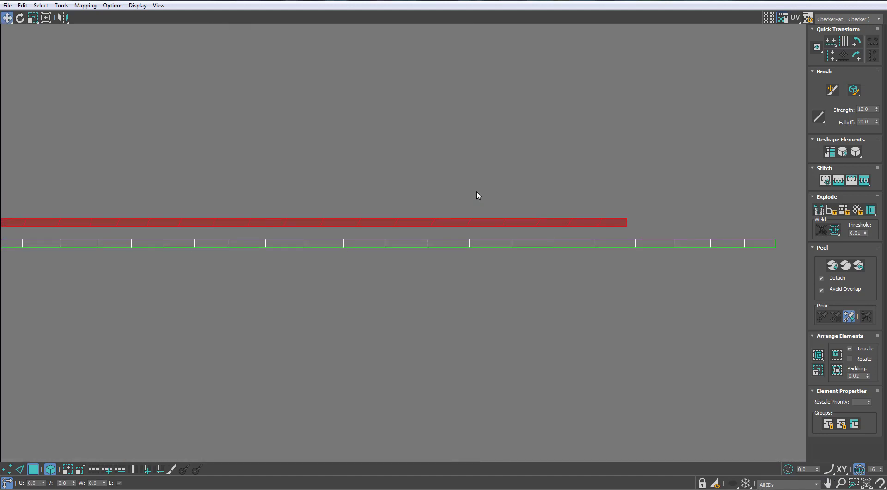
{"action": "scroll", "coordinate": [480, 275], "scroll_direction": "down", "scroll_amount": 7}
{"action": "left_click_drag", "start_coordinate": [480, 276], "coordinate": [465, 266]}
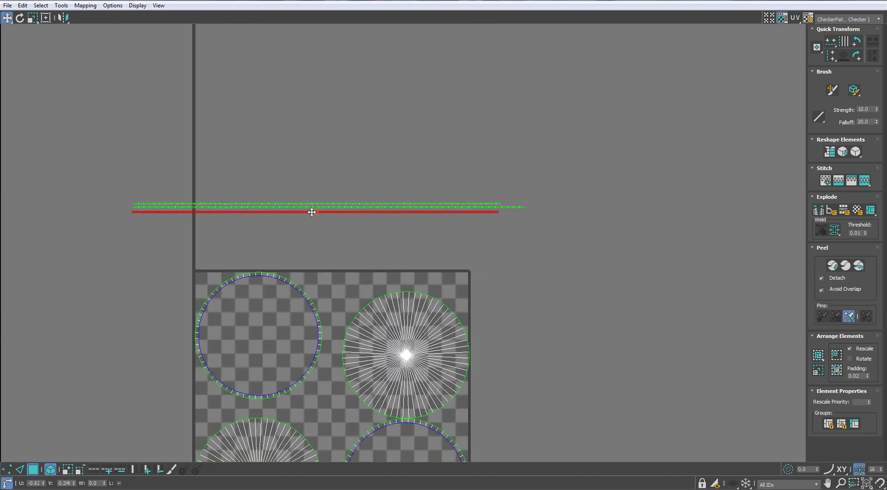
{"action": "left_click", "coordinate": [315, 210], "text": "ctrl"}
{"action": "left_click_drag", "start_coordinate": [311, 209], "coordinate": [377, 263]}
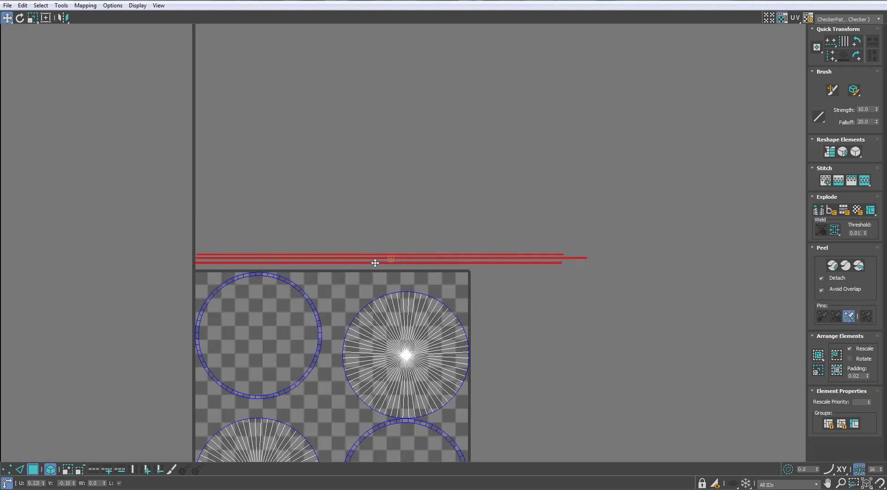
Adjust the three stacked strips individually so they are closely spaced without overlapping and start flush at the left.
{"action": "scroll", "coordinate": [222, 264], "scroll_direction": "up", "scroll_amount": 5}
{"action": "scroll", "coordinate": [192, 232], "scroll_direction": "up", "scroll_amount": 4}
{"action": "left_click", "coordinate": [185, 267]}
{"action": "left_click_drag", "start_coordinate": [184, 267], "coordinate": [174, 327]}
{"action": "left_click", "coordinate": [196, 250], "text": "ctrl"}
{"action": "left_click", "coordinate": [183, 271]}
{"action": "left_click", "coordinate": [181, 284], "text": "ctrl"}
{"action": "left_click", "coordinate": [174, 301], "text": "ctrl"}
{"action": "left_click", "coordinate": [201, 256]}
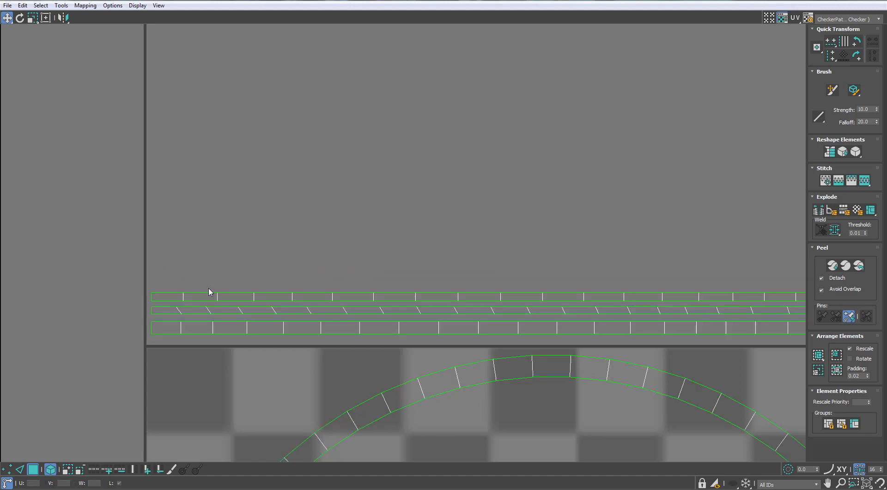
{"action": "key", "text": "ctrl+a"}
{"action": "left_click", "coordinate": [254, 251]}
{"action": "scroll", "coordinate": [254, 251], "scroll_direction": "down", "scroll_amount": 8}
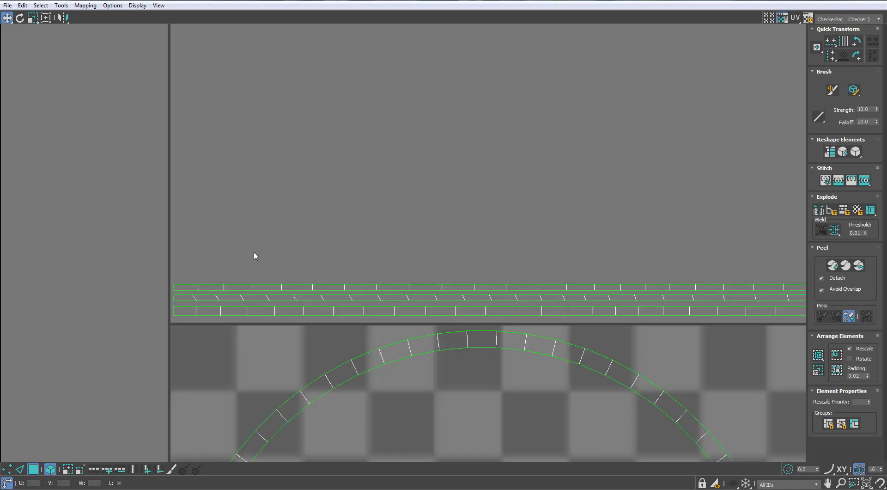
Reposition the upper ring and the discs' neighbouring shells so the four round shells have clear gaps between them.
{"action": "scroll", "coordinate": [359, 309], "scroll_direction": "up", "scroll_amount": 4}
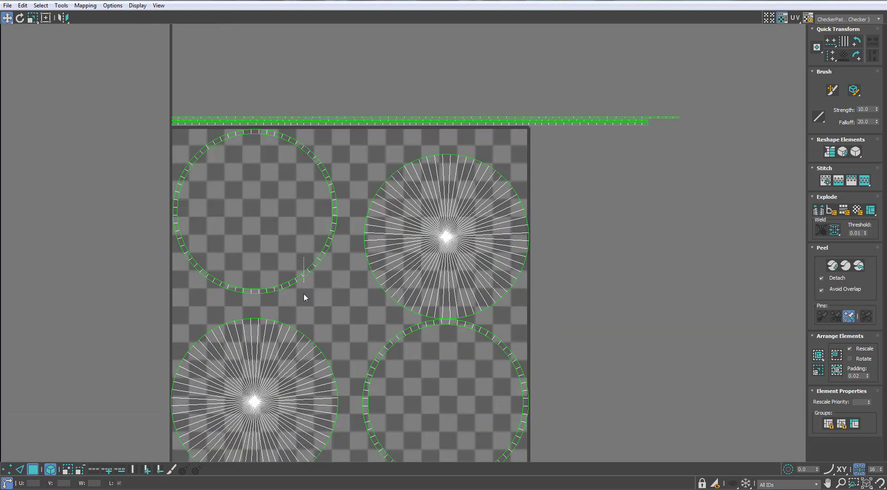
{"action": "left_click_drag", "start_coordinate": [294, 282], "coordinate": [295, 292]}
{"action": "left_click_drag", "start_coordinate": [425, 274], "coordinate": [425, 263]}
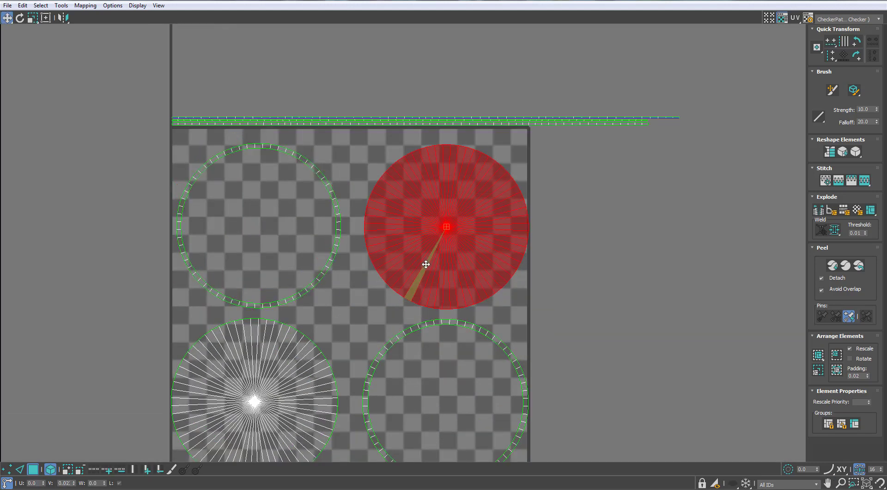
{"action": "middle_click_drag", "start_coordinate": [425, 266], "coordinate": [425, 212]}
{"action": "scroll", "coordinate": [426, 212], "scroll_direction": "down", "scroll_amount": 2}
{"action": "left_click_drag", "start_coordinate": [516, 264], "coordinate": [478, 290]}
Move all of the platter's UV shells together out of the texture square, to the empty space above its left part.
{"action": "left_click_drag", "start_coordinate": [517, 153], "coordinate": [258, 342]}
{"action": "left_click_drag", "start_coordinate": [430, 167], "coordinate": [342, 87]}
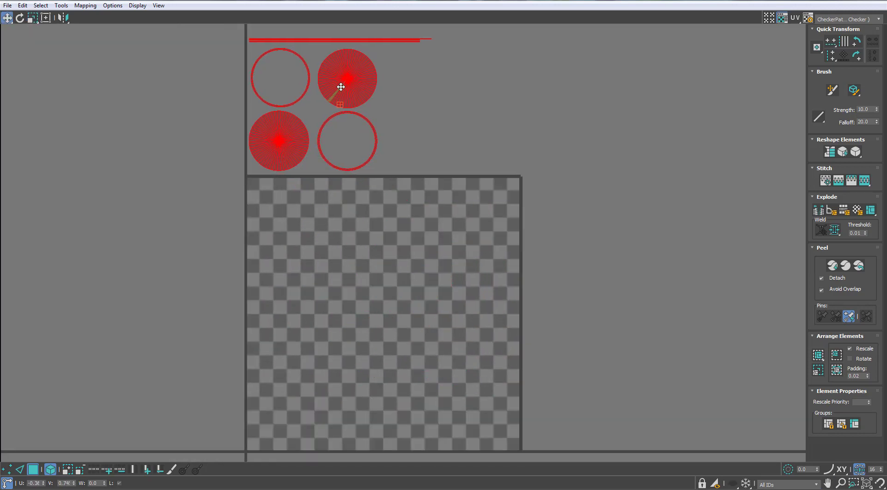
{"action": "left_click", "coordinate": [454, 176]}
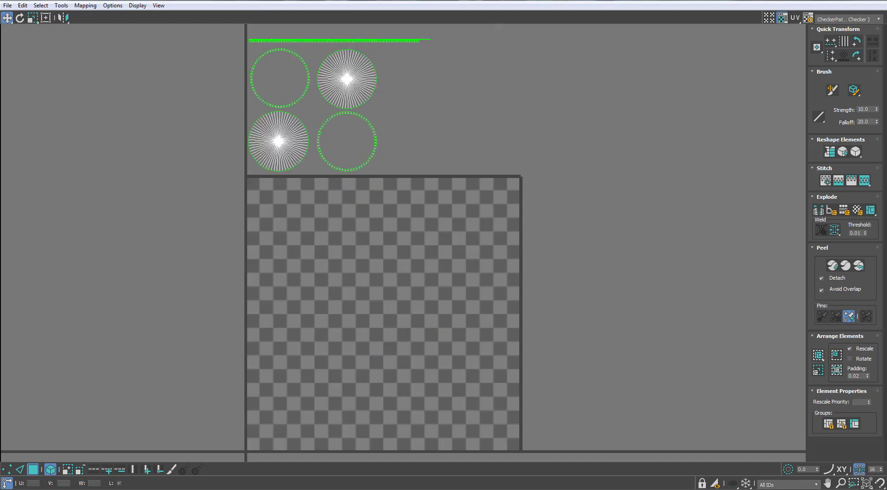
Close the UV editor and assign the checker material 02 - Default to the platter, shown in the viewport.
{"action": "left_click_drag", "start_coordinate": [439, 0], "coordinate": [365, 156]}
{"action": "left_click", "coordinate": [510, 155]}
{"action": "mouse_move", "coordinate": [609, 212]}
{"action": "middle_mouse_down", "text": "alt"}
{"action": "mouse_move", "coordinate": [590, 204]}
{"action": "mouse_move", "coordinate": [598, 215]}
{"action": "middle_mouse_up", "text": "alt"}
{"action": "key", "text": "m"}
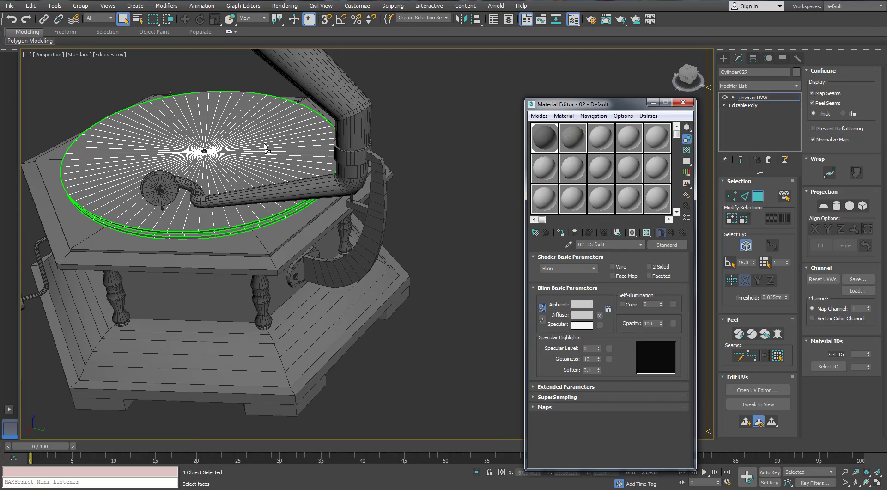
{"action": "left_click", "coordinate": [560, 232]}
{"action": "left_click", "coordinate": [647, 233]}
Set the checker bitmap's U and V tiling to 70.
{"action": "middle_click_drag", "start_coordinate": [277, 185], "coordinate": [214, 202], "text": "alt"}
{"action": "scroll", "coordinate": [208, 195], "scroll_direction": "down", "scroll_amount": 5}
{"action": "scroll", "coordinate": [214, 202], "scroll_direction": "up", "scroll_amount": 3}
{"action": "left_click", "coordinate": [599, 315]}
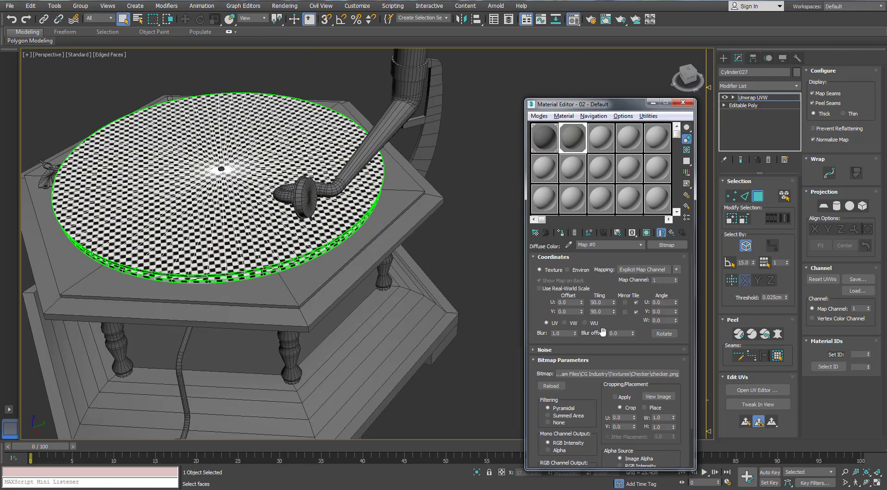
{"action": "key", "text": "Return"}
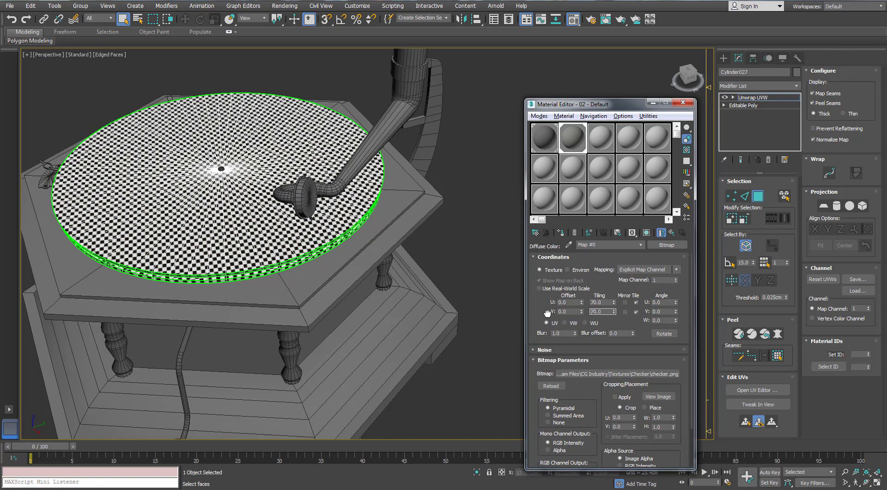
Examine the checker pattern on the platter and review all of its shells in the UV editor.
{"action": "left_click", "coordinate": [685, 102]}
{"action": "scroll", "coordinate": [219, 158], "scroll_direction": "up", "scroll_amount": 5}
{"action": "middle_click_drag", "start_coordinate": [219, 138], "coordinate": [245, 153], "text": "alt"}
{"action": "scroll", "coordinate": [219, 159], "scroll_direction": "down", "scroll_amount": 3}
{"action": "scroll", "coordinate": [245, 153], "scroll_direction": "down", "scroll_amount": 3}
{"action": "left_click", "coordinate": [758, 390]}
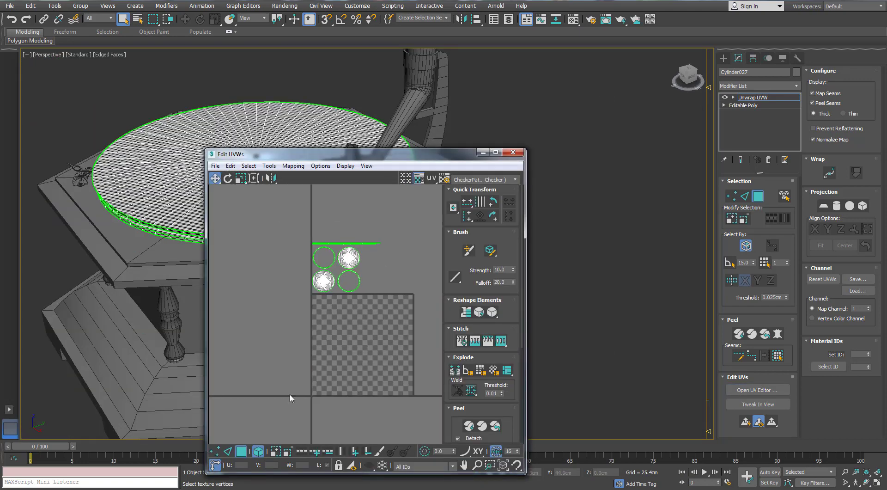
{"action": "scroll", "coordinate": [293, 396], "scroll_direction": "up", "scroll_amount": 2}
{"action": "left_click_drag", "start_coordinate": [413, 219], "coordinate": [267, 333]}
{"action": "scroll", "coordinate": [449, 412], "scroll_direction": "down", "scroll_amount": 4}
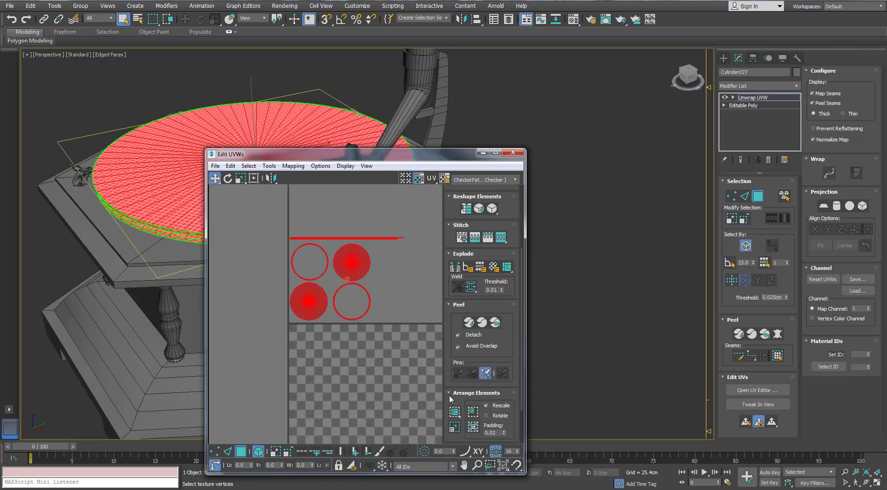
{"action": "left_click", "coordinate": [395, 378]}
{"action": "left_click", "coordinate": [513, 153]}
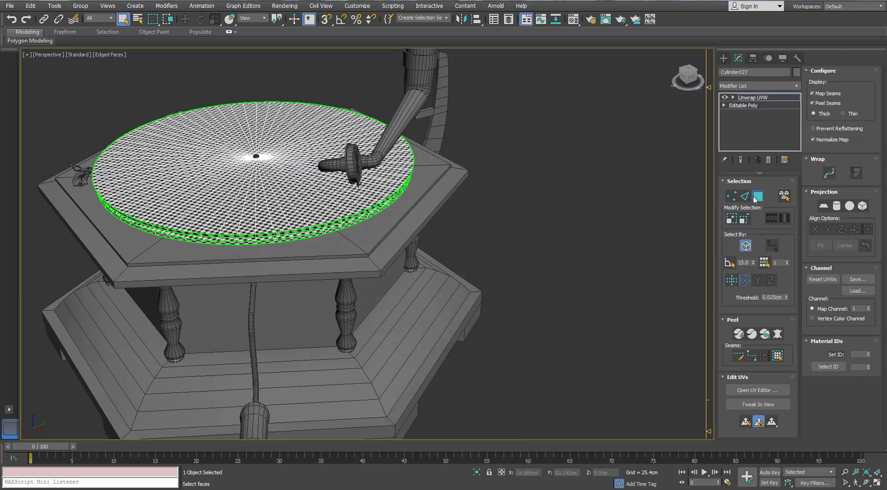
Isolate the hexagonal base of the gramophone and add an Unwrap UVW modifier to it.
{"action": "left_click", "coordinate": [532, 208]}
{"action": "left_click", "coordinate": [362, 275]}
{"action": "key", "text": "alt+q"}
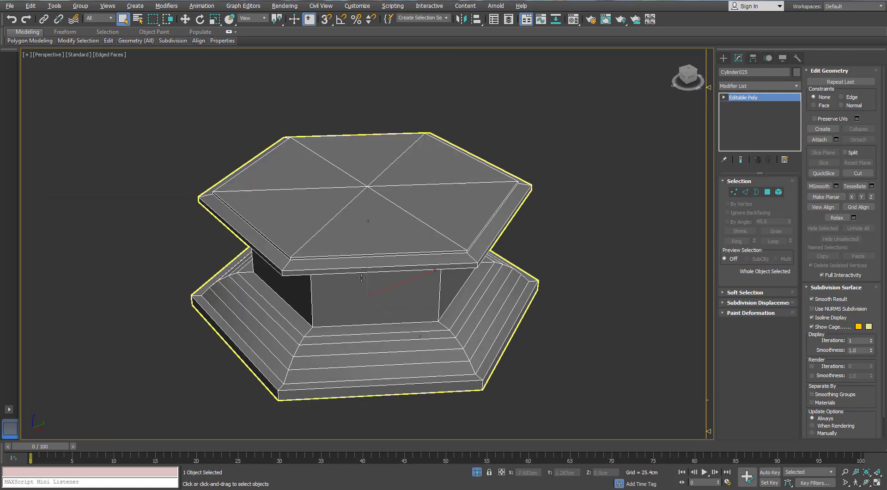
{"action": "left_click", "coordinate": [796, 86]}
{"action": "scroll", "coordinate": [758, 277], "scroll_direction": "down", "scroll_amount": 5}
{"action": "left_click", "coordinate": [739, 382]}
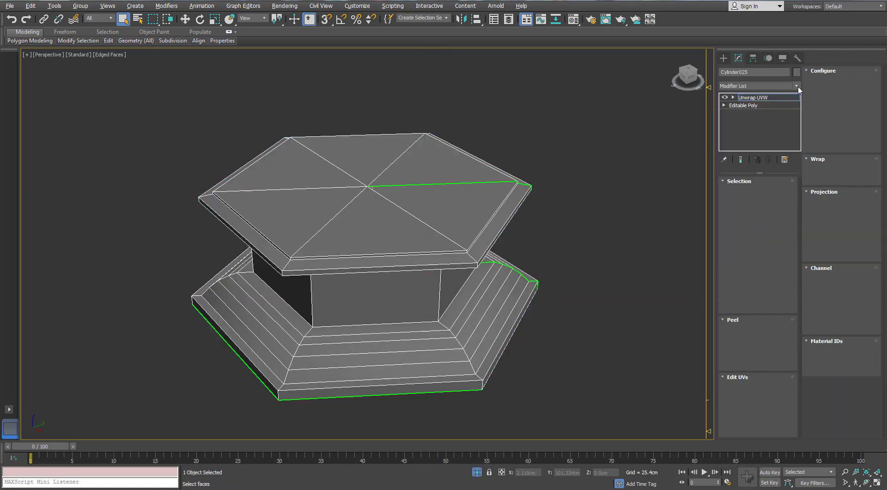
Open the UV editor for the hexagonal base and bring its whole initial UV layout into view.
{"action": "middle_click_drag", "start_coordinate": [582, 273], "coordinate": [453, 272]}
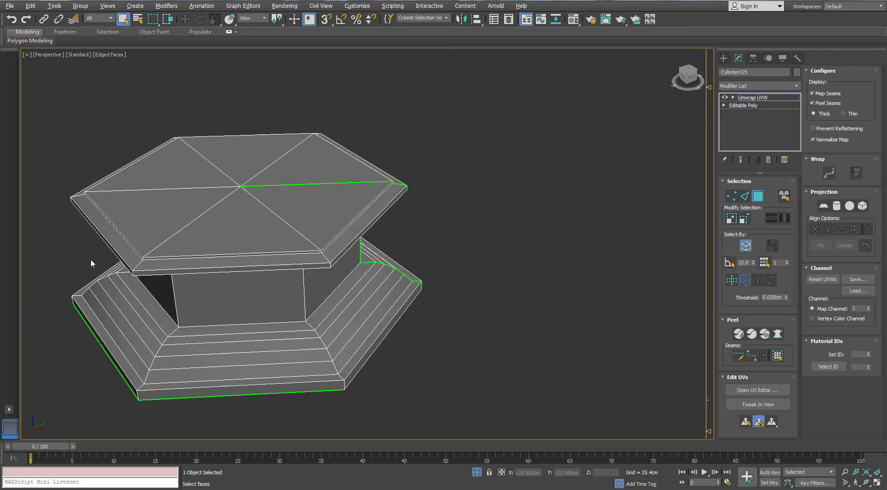
{"action": "middle_click_drag", "start_coordinate": [91, 263], "coordinate": [110, 201], "text": "alt"}
{"action": "left_click", "coordinate": [757, 390]}
{"action": "left_click_drag", "start_coordinate": [480, 149], "coordinate": [533, 128]}
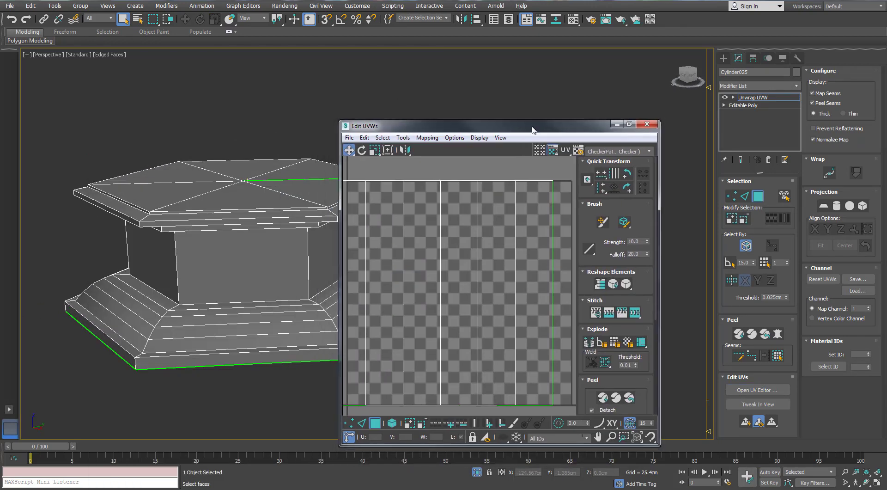
{"action": "double_click", "coordinate": [532, 128]}
{"action": "left_click", "coordinate": [467, 164]}
{"action": "scroll", "coordinate": [466, 162], "scroll_direction": "down", "scroll_amount": 5}
Select all of the base's faces and unwrap them with Normal Mapping set to Box Mapping.
{"action": "left_click_drag", "start_coordinate": [656, 1], "coordinate": [537, 61]}
{"action": "left_click", "coordinate": [776, 356]}
{"action": "left_click", "coordinate": [463, 73]}
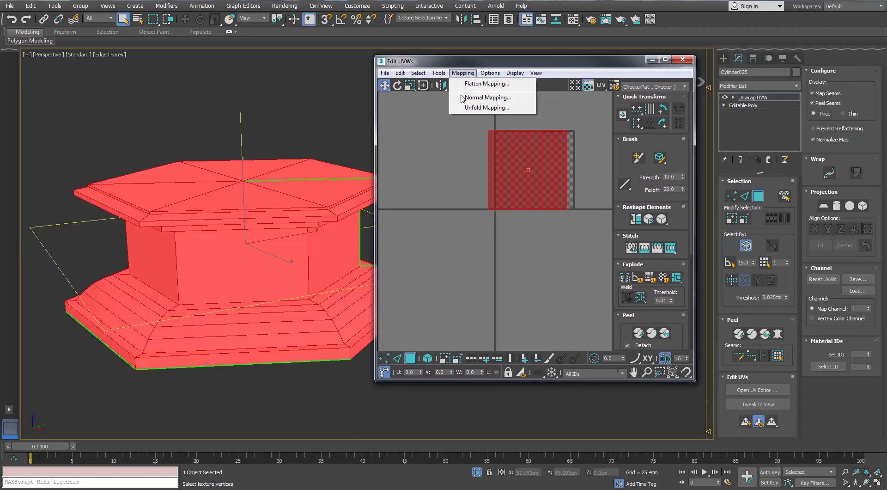
{"action": "left_click", "coordinate": [465, 96]}
{"action": "left_click", "coordinate": [37, 58]}
{"action": "left_click", "coordinate": [129, 52]}
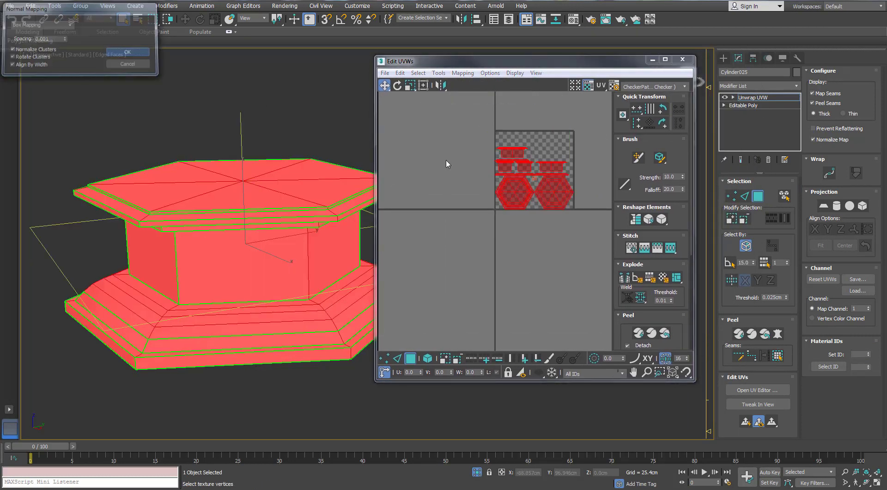
Pack the base's UV shells into the UV tile with Rescale enabled and 0.02 padding.
{"action": "left_click", "coordinate": [665, 60]}
{"action": "middle_click_drag", "start_coordinate": [527, 215], "coordinate": [673, 307]}
{"action": "scroll", "coordinate": [673, 306], "scroll_direction": "up", "scroll_amount": 5}
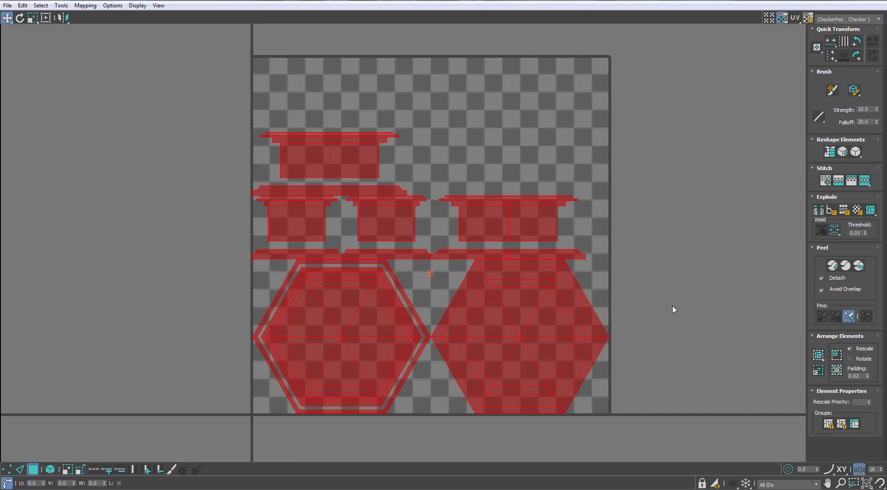
{"action": "left_click", "coordinate": [821, 373]}
{"action": "left_click", "coordinate": [820, 357]}
{"action": "scroll", "coordinate": [458, 234], "scroll_direction": "down", "scroll_amount": 3}
{"action": "middle_click_drag", "start_coordinate": [454, 206], "coordinate": [404, 204]}
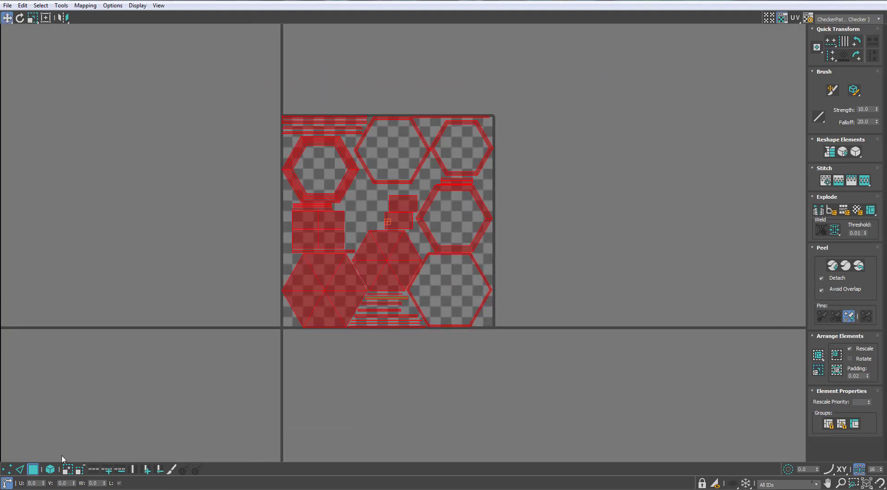
Enable whole-element selection and nest the smaller solid hexagon shell inside the large thin hexagonal ring.
{"action": "scroll", "coordinate": [409, 270], "scroll_direction": "up", "scroll_amount": 4}
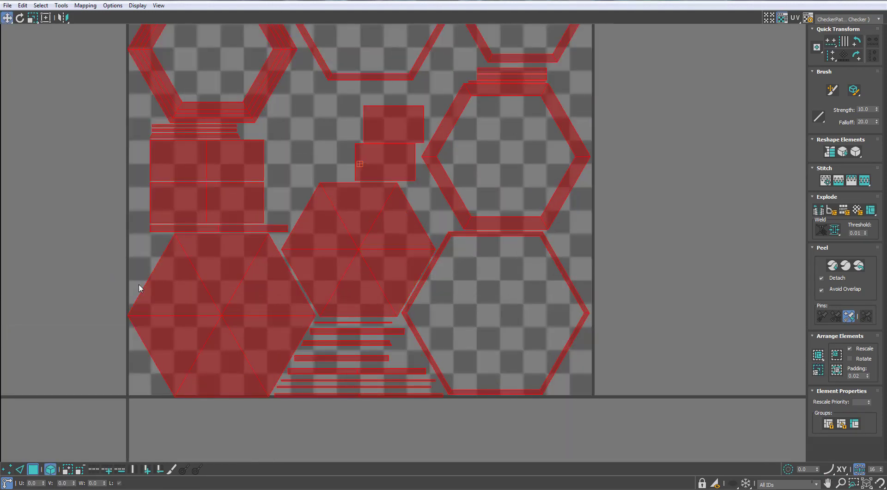
{"action": "left_click", "coordinate": [188, 297]}
{"action": "left_click", "coordinate": [360, 238], "text": "ctrl"}
{"action": "left_click", "coordinate": [449, 224], "text": "ctrl"}
{"action": "left_click", "coordinate": [452, 241], "text": "ctrl"}
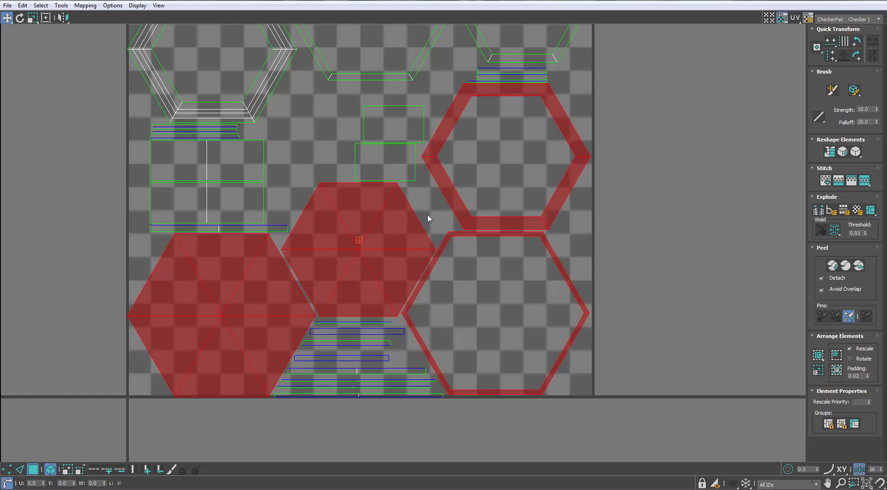
{"action": "left_click", "coordinate": [428, 219]}
{"action": "left_click", "coordinate": [375, 236]}
{"action": "left_click_drag", "start_coordinate": [382, 271], "coordinate": [517, 334]}
Move the large solid hexagon, the nested hexagon pair and the stepped hexagonal ring outside the UV tile's left side.
{"action": "left_click", "coordinate": [273, 286]}
{"action": "scroll", "coordinate": [519, 334], "scroll_direction": "down", "scroll_amount": 3}
{"action": "left_click_drag", "start_coordinate": [619, 298], "coordinate": [221, 310]}
{"action": "left_click", "coordinate": [321, 309], "text": "ctrl"}
{"action": "left_click", "coordinate": [64, 310]}
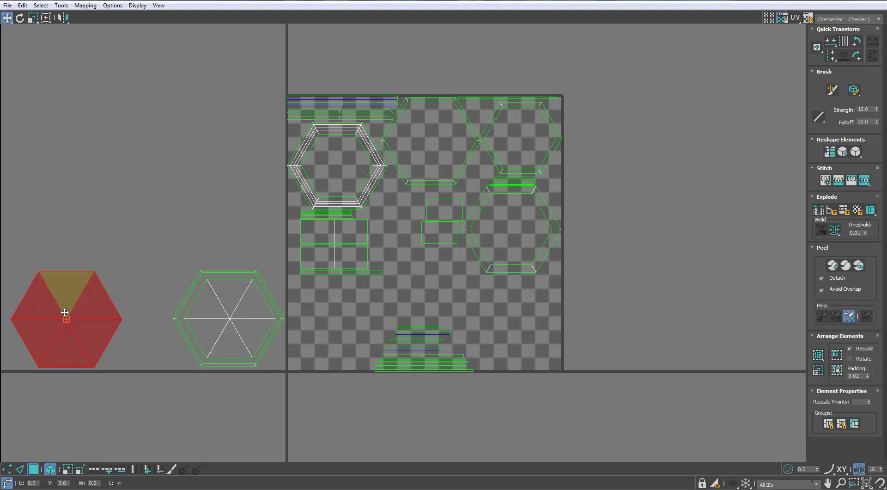
{"action": "left_click_drag", "start_coordinate": [63, 310], "coordinate": [116, 316]}
{"action": "left_click_drag", "start_coordinate": [295, 189], "coordinate": [196, 240]}
Nest the smallest hexagonal ring inside the larger one and move the remaining ring shells outside the tile above the other hexagons.
{"action": "scroll", "coordinate": [491, 146], "scroll_direction": "up", "scroll_amount": 2}
{"action": "scroll", "coordinate": [490, 143], "scroll_direction": "up", "scroll_amount": 1}
{"action": "left_click", "coordinate": [482, 143]}
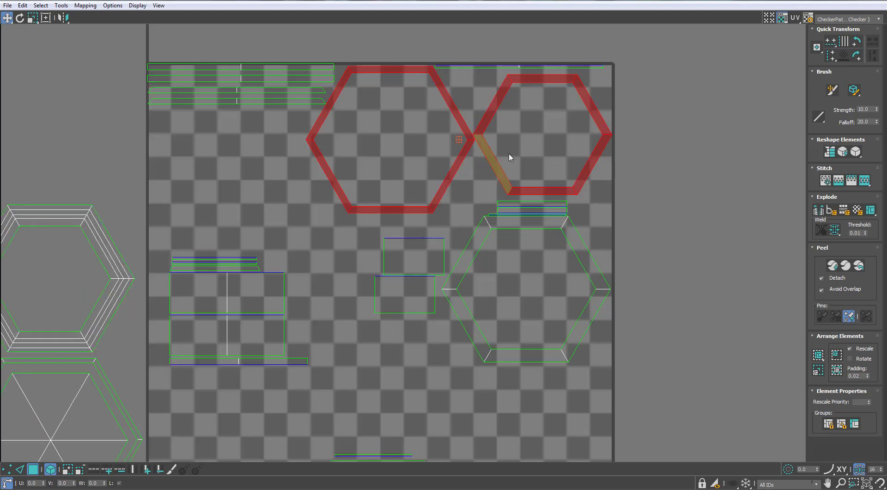
{"action": "left_click_drag", "start_coordinate": [500, 171], "coordinate": [348, 175]}
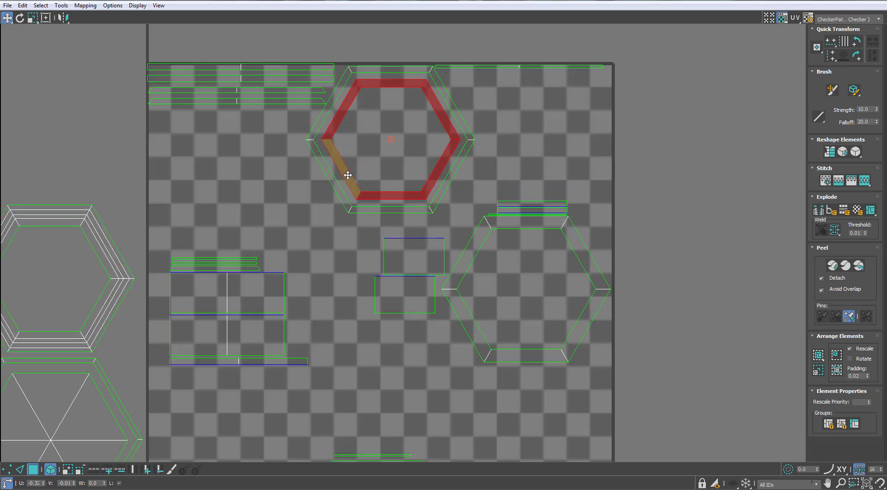
{"action": "left_click", "coordinate": [470, 246]}
{"action": "left_click_drag", "start_coordinate": [470, 246], "coordinate": [508, 92]}
{"action": "scroll", "coordinate": [422, 168], "scroll_direction": "down", "scroll_amount": 3}
{"action": "middle_click_drag", "start_coordinate": [422, 168], "coordinate": [517, 175]}
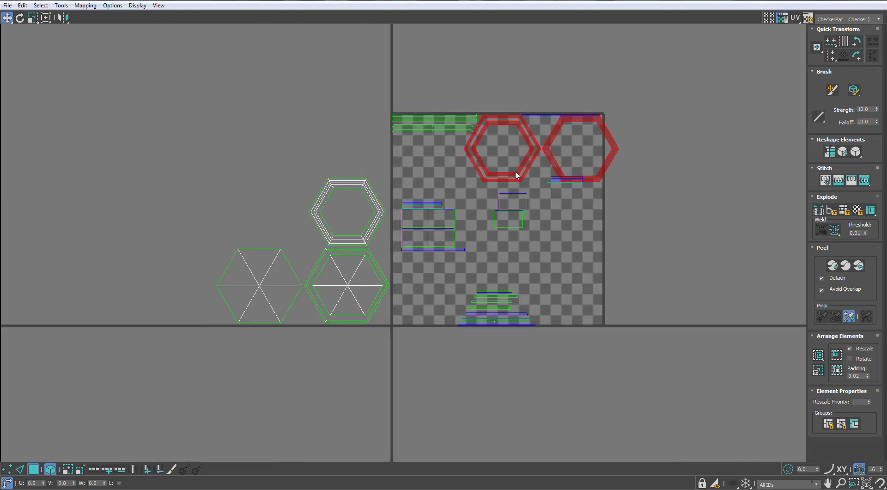
{"action": "left_click_drag", "start_coordinate": [516, 174], "coordinate": [278, 163]}
Move the group of strip shells from the UV tile's upper edge to below the large solid hexagon.
{"action": "left_click", "coordinate": [434, 123]}
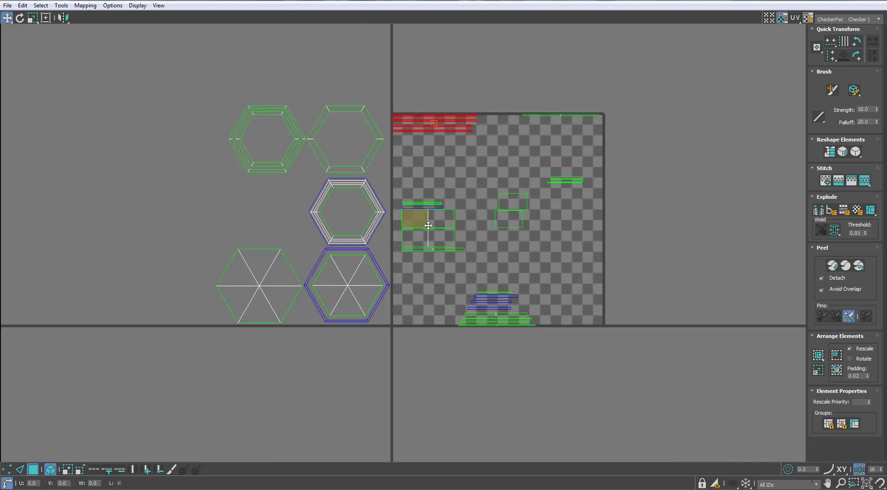
{"action": "left_click", "coordinate": [428, 225]}
{"action": "left_click_drag", "start_coordinate": [459, 62], "coordinate": [261, 348]}
Uncover the model beside the UV editor, check where the strip shells lie, deselect them and turn off the Map Seams display.
{"action": "left_click_drag", "start_coordinate": [341, 0], "coordinate": [495, 115]}
{"action": "middle_click_drag", "start_coordinate": [185, 281], "coordinate": [186, 230], "text": "alt"}
{"action": "scroll", "coordinate": [143, 256], "scroll_direction": "up", "scroll_amount": 3}
{"action": "scroll", "coordinate": [185, 234], "scroll_direction": "up", "scroll_amount": 3}
{"action": "scroll", "coordinate": [185, 235], "scroll_direction": "down", "scroll_amount": 5}
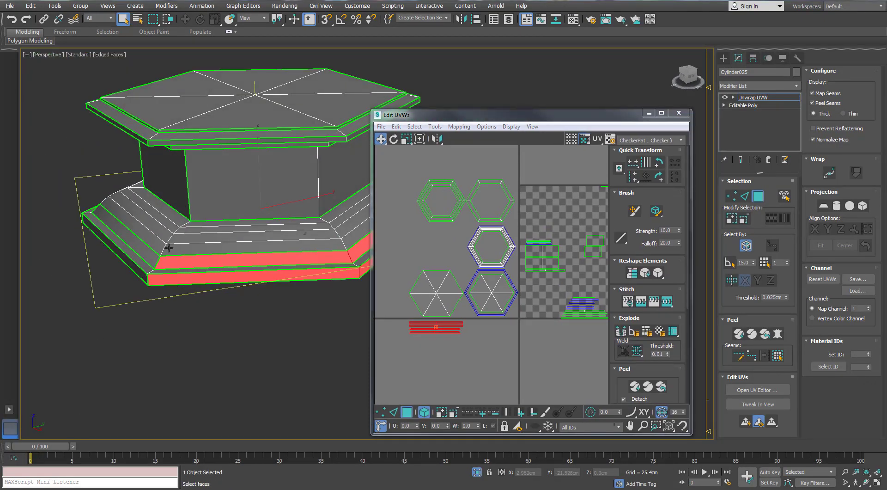
{"action": "left_click", "coordinate": [192, 319]}
{"action": "left_click", "coordinate": [813, 93]}
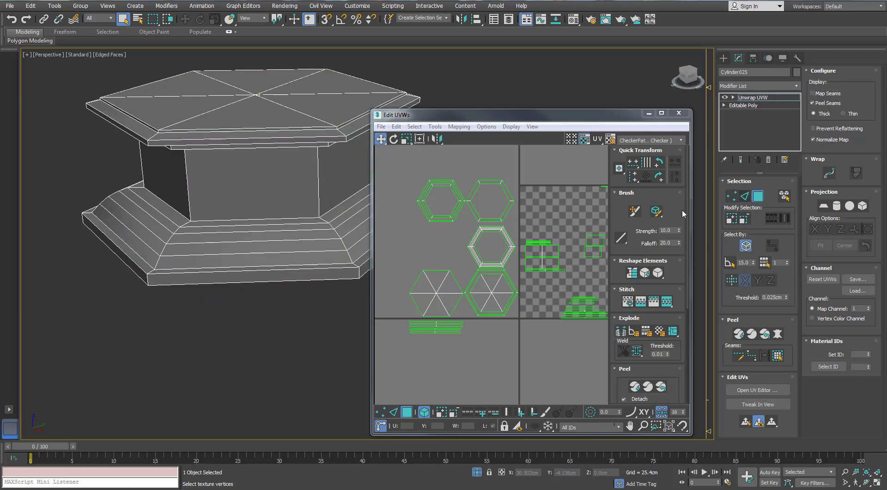
{"action": "key", "text": "2"}
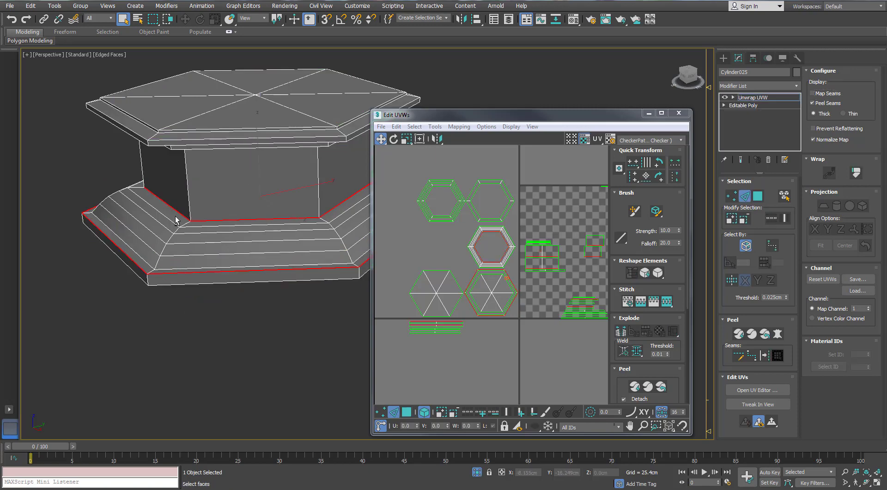
{"action": "middle_click_drag", "start_coordinate": [176, 221], "coordinate": [214, 225], "text": "alt"}
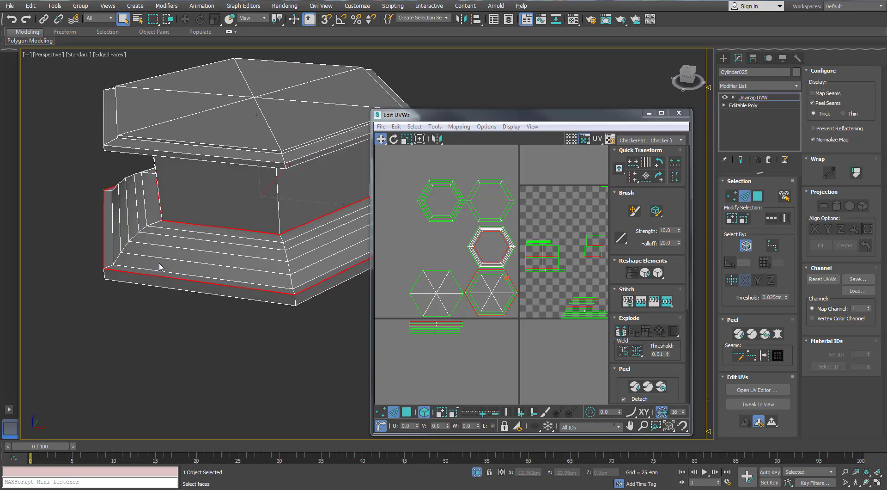
{"action": "middle_click_drag", "start_coordinate": [160, 268], "coordinate": [175, 268], "text": "alt"}
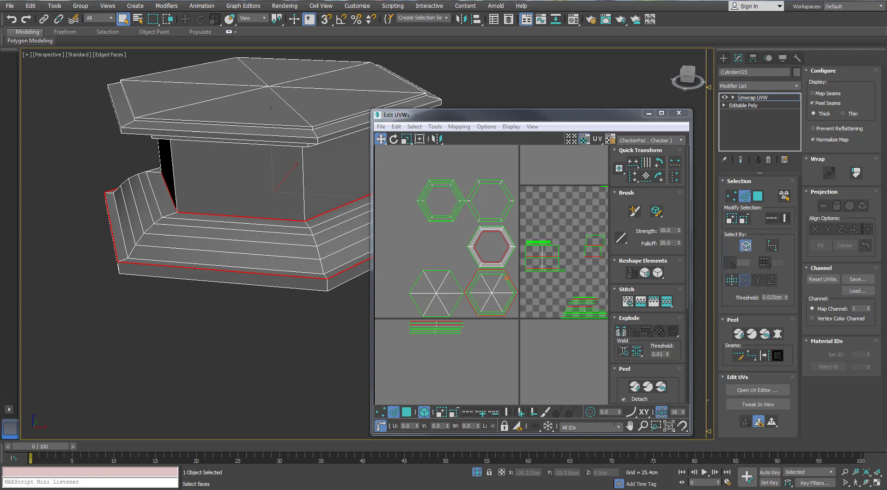
Select the UV shells of all the vertical wall faces around the base's central column.
{"action": "left_click", "coordinate": [758, 197]}
{"action": "scroll", "coordinate": [531, 252], "scroll_direction": "up", "scroll_amount": 3}
{"action": "middle_click_drag", "start_coordinate": [531, 252], "coordinate": [440, 226]}
{"action": "left_click", "coordinate": [466, 226]}
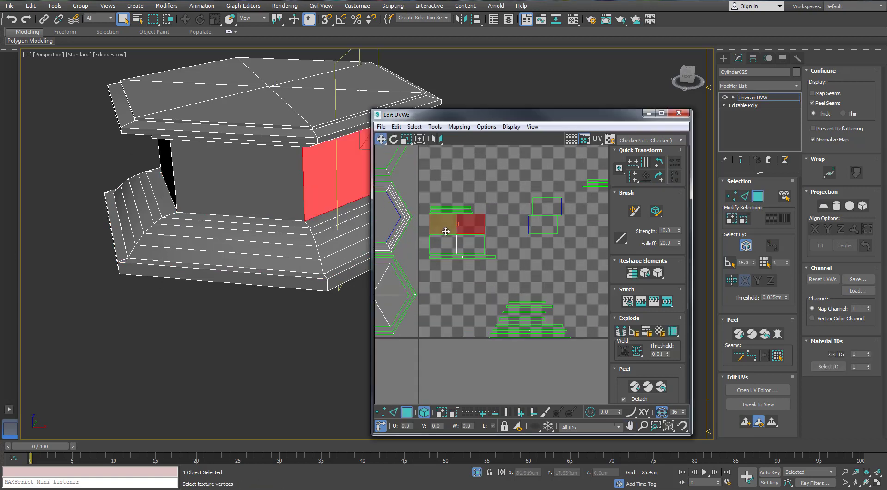
{"action": "left_click", "coordinate": [446, 227], "text": "ctrl"}
{"action": "left_click", "coordinate": [465, 243], "text": "ctrl"}
{"action": "left_click", "coordinate": [447, 244], "text": "ctrl"}
{"action": "middle_click_drag", "start_coordinate": [240, 226], "coordinate": [387, 210], "text": "alt"}
{"action": "left_click", "coordinate": [543, 224], "text": "ctrl"}
{"action": "left_click", "coordinate": [547, 207], "text": "ctrl"}
{"action": "scroll", "coordinate": [248, 171], "scroll_direction": "down", "scroll_amount": 2}
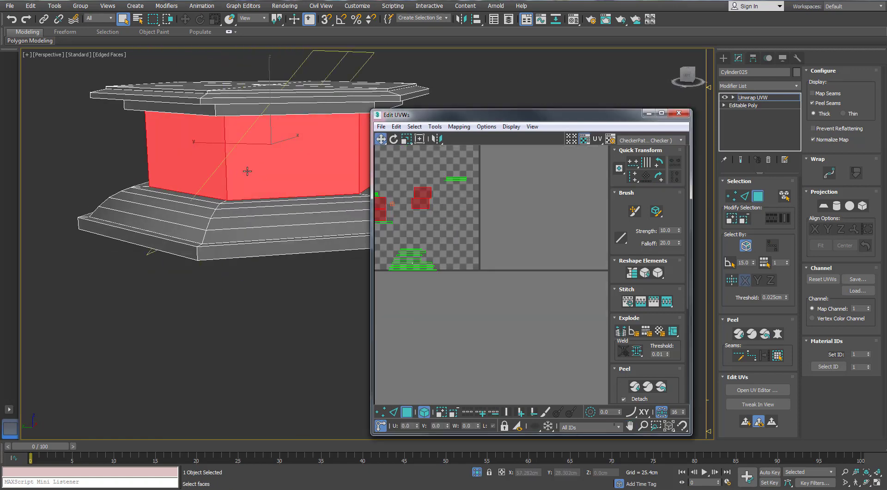
Break the two double wall panels apart into single rectangular UV shells, one for each side of the pedestal's middle section.
{"action": "middle_click_drag", "start_coordinate": [248, 171], "coordinate": [566, 213], "text": "alt"}
{"action": "scroll", "coordinate": [566, 213], "scroll_direction": "down", "scroll_amount": 1}
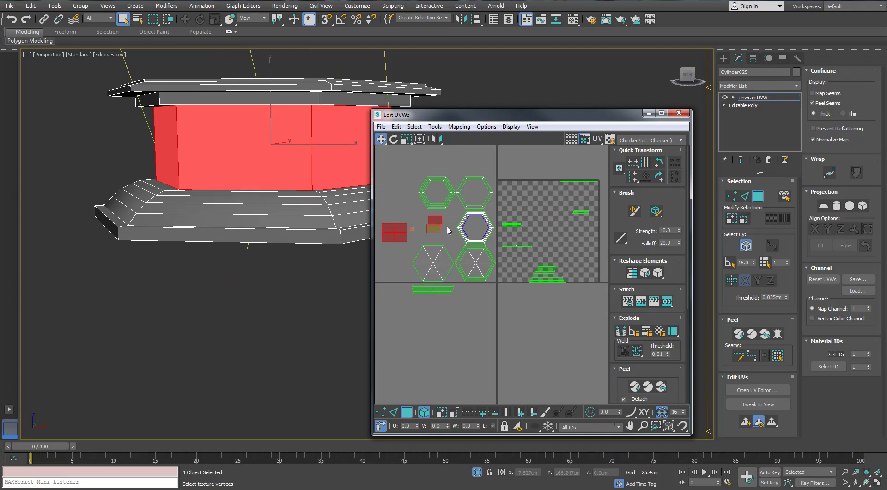
{"action": "left_click", "coordinate": [662, 113]}
{"action": "middle_click_drag", "start_coordinate": [193, 219], "coordinate": [299, 219]}
{"action": "scroll", "coordinate": [299, 219], "scroll_direction": "up", "scroll_amount": 4}
{"action": "left_click", "coordinate": [348, 206]}
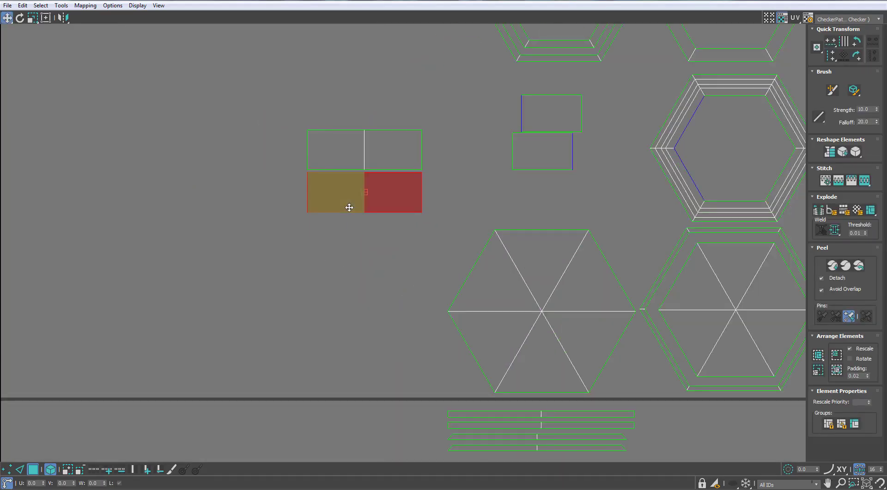
{"action": "left_click", "coordinate": [339, 255]}
{"action": "right_click", "coordinate": [335, 198]}
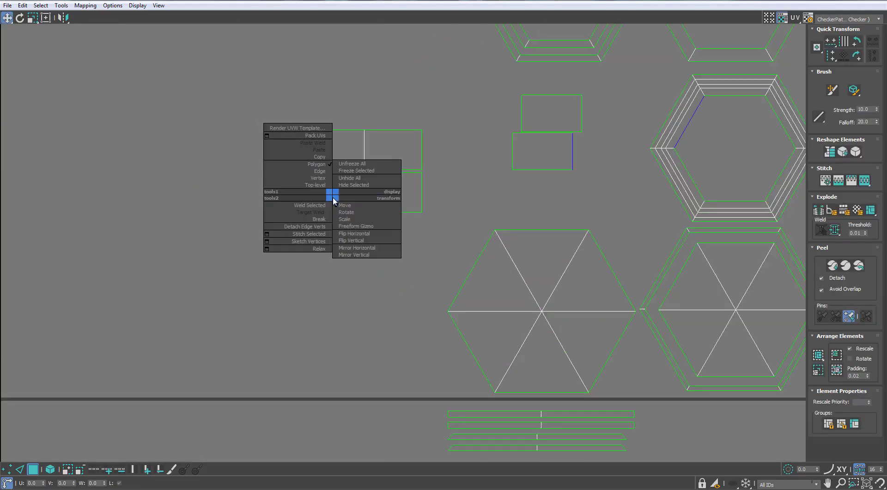
{"action": "left_click", "coordinate": [314, 219]}
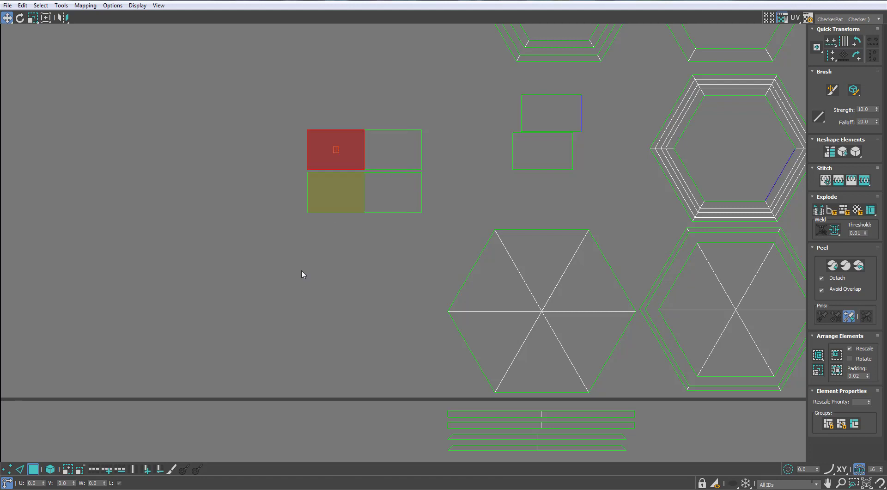
Arrange the six rectangular wall shells side by side in a grid of three columns and two rows next to the stepped hexagonal ring.
{"action": "left_click_drag", "start_coordinate": [289, 144], "coordinate": [340, 196]}
{"action": "middle_click_drag", "start_coordinate": [374, 145], "coordinate": [304, 172]}
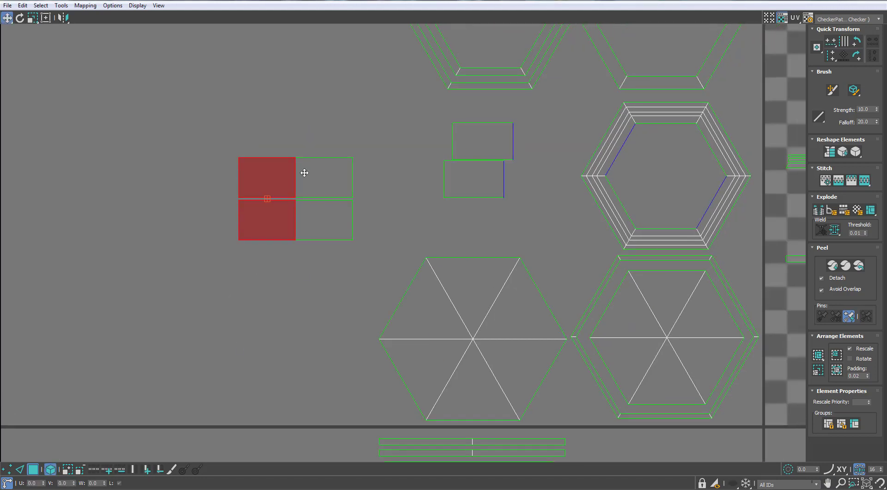
{"action": "left_click_drag", "start_coordinate": [480, 178], "coordinate": [417, 165]}
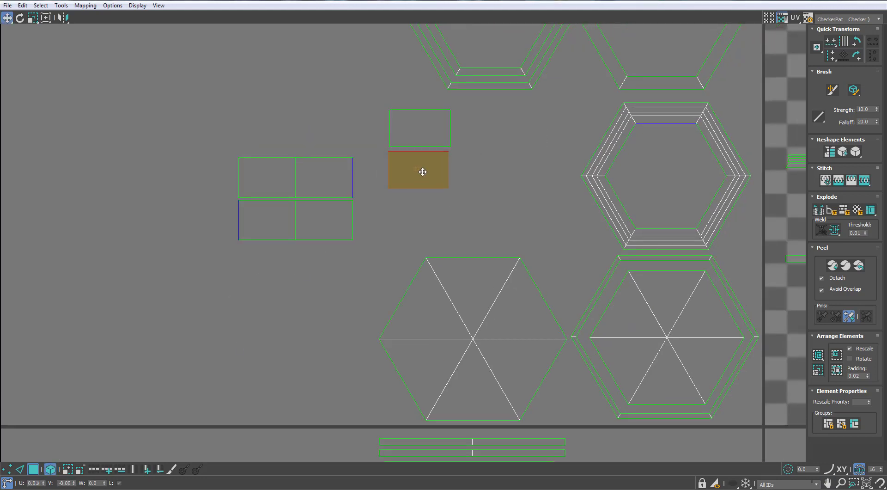
{"action": "left_click_drag", "start_coordinate": [333, 221], "coordinate": [492, 176]}
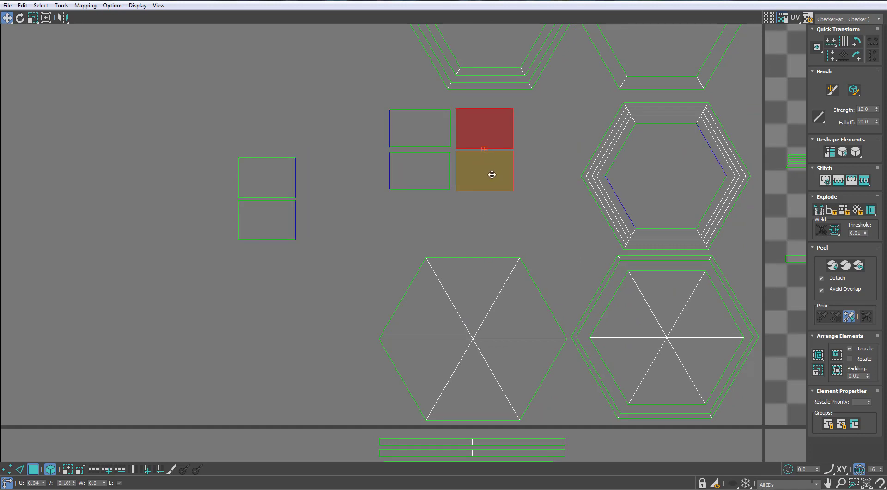
{"action": "left_click", "coordinate": [453, 189]}
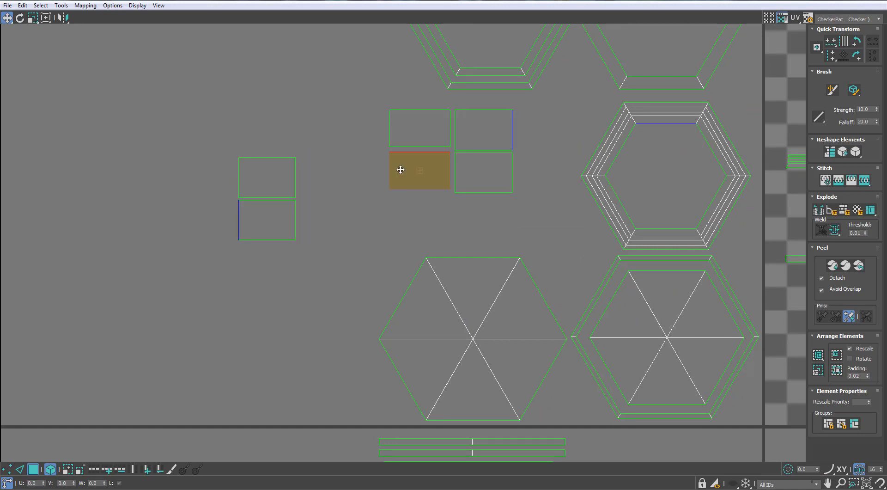
{"action": "left_click", "coordinate": [479, 136]}
{"action": "left_click_drag", "start_coordinate": [268, 214], "coordinate": [348, 166]}
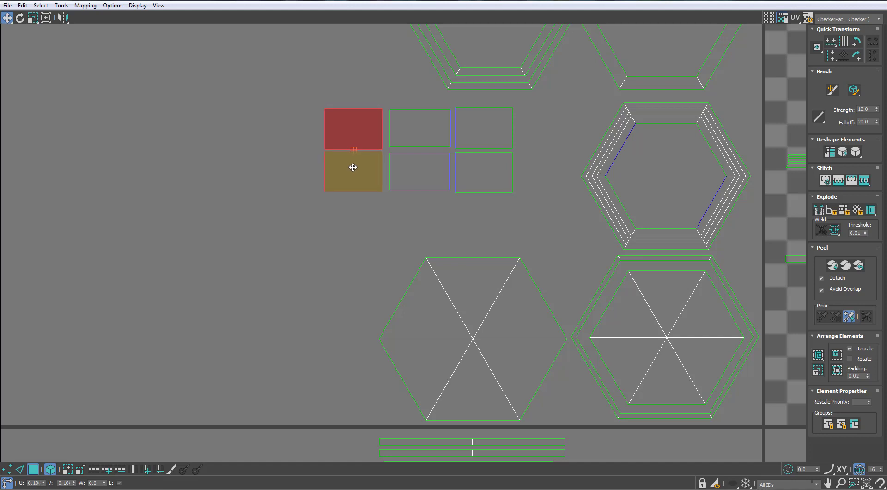
{"action": "left_click", "coordinate": [349, 175]}
{"action": "left_click_drag", "start_coordinate": [278, 212], "coordinate": [476, 138]}
{"action": "left_click_drag", "start_coordinate": [500, 180], "coordinate": [553, 180]}
{"action": "left_click", "coordinate": [481, 211]}
Move all the thin strip shells out of the checkered UV tile to the empty area beyond the hexagonal shells.
{"action": "scroll", "coordinate": [480, 211], "scroll_direction": "down", "scroll_amount": 4}
{"action": "middle_click_drag", "start_coordinate": [488, 210], "coordinate": [250, 207]}
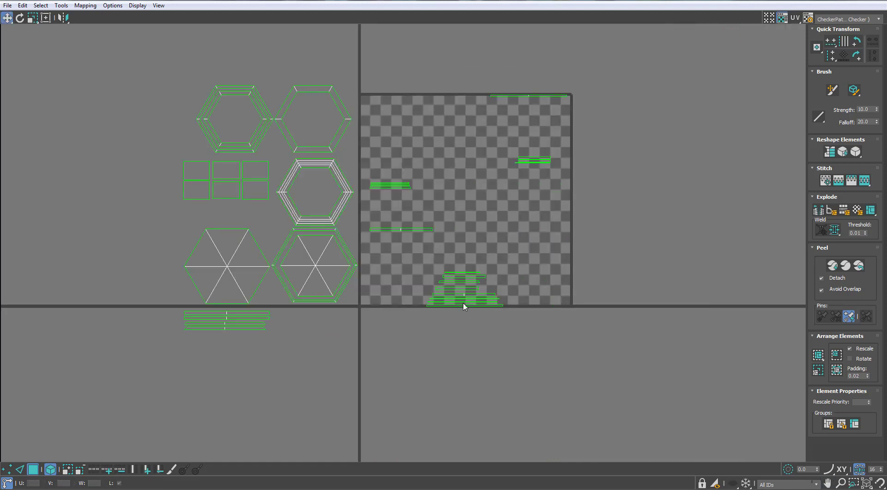
{"action": "left_click_drag", "start_coordinate": [463, 303], "coordinate": [499, 265]}
{"action": "left_click_drag", "start_coordinate": [644, 75], "coordinate": [399, 306]}
{"action": "left_click_drag", "start_coordinate": [400, 229], "coordinate": [36, 198]}
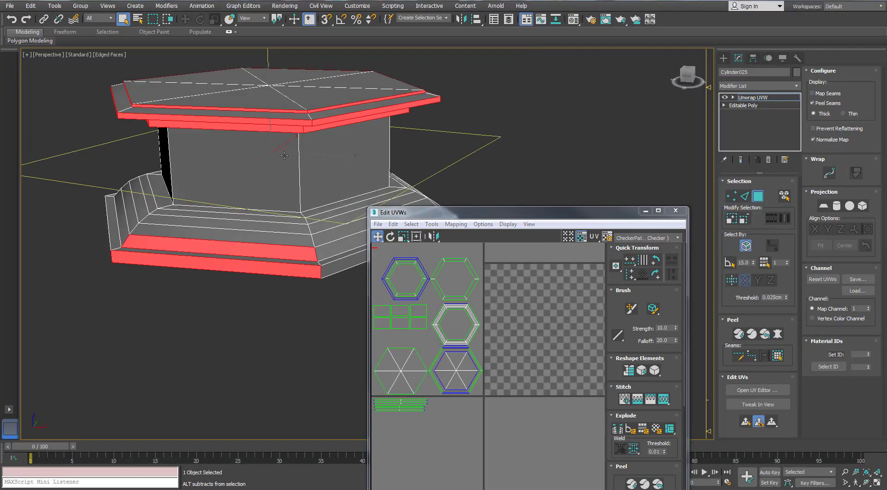
Select the inner and outer edge loops of the base's sloped band and convert them to seams.
{"action": "middle_click_drag", "start_coordinate": [284, 155], "coordinate": [276, 204], "text": "alt"}
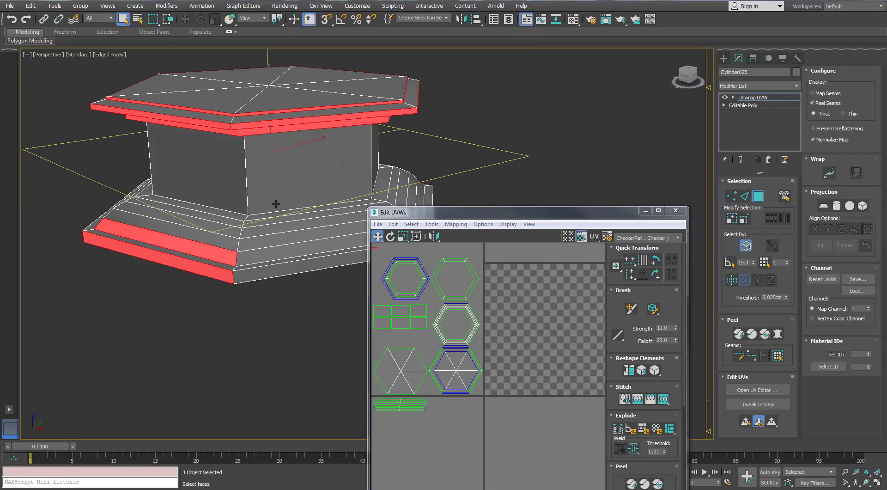
{"action": "middle_click_drag", "start_coordinate": [185, 193], "coordinate": [184, 208], "text": "alt"}
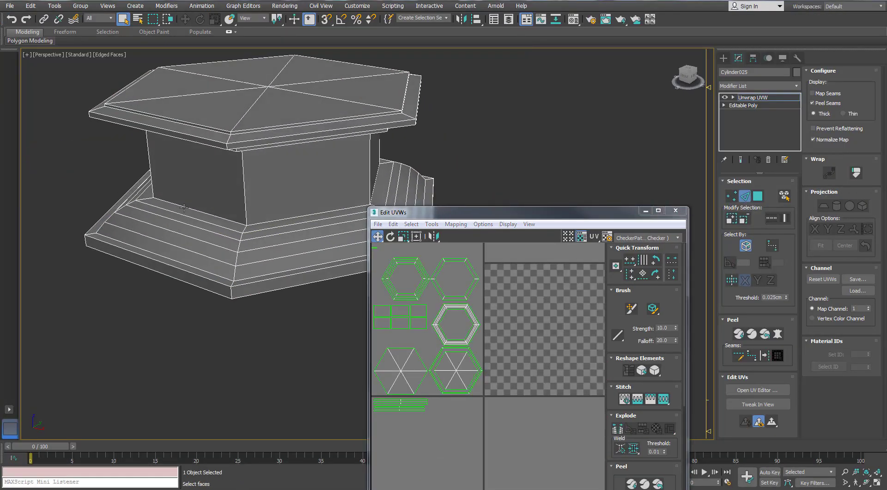
{"action": "scroll", "coordinate": [196, 206], "scroll_direction": "up", "scroll_amount": 8}
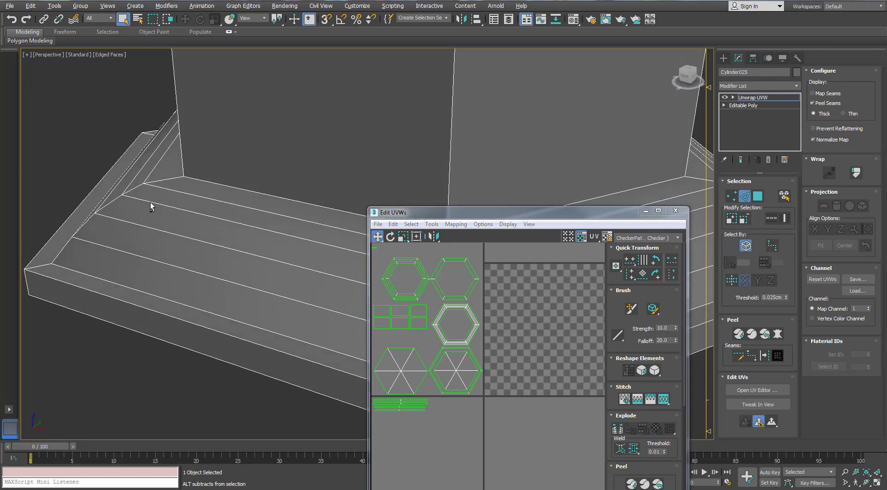
{"action": "scroll", "coordinate": [156, 196], "scroll_direction": "down", "scroll_amount": 10}
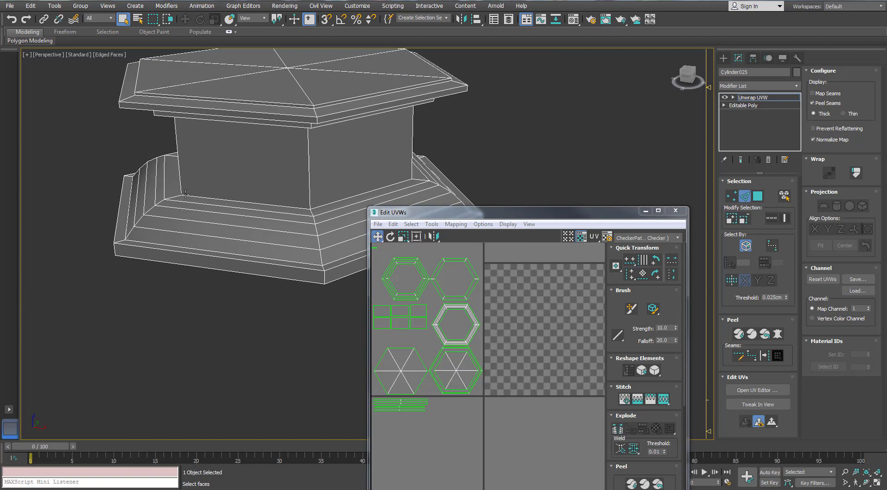
{"action": "middle_click_drag", "start_coordinate": [178, 226], "coordinate": [200, 243], "text": "alt"}
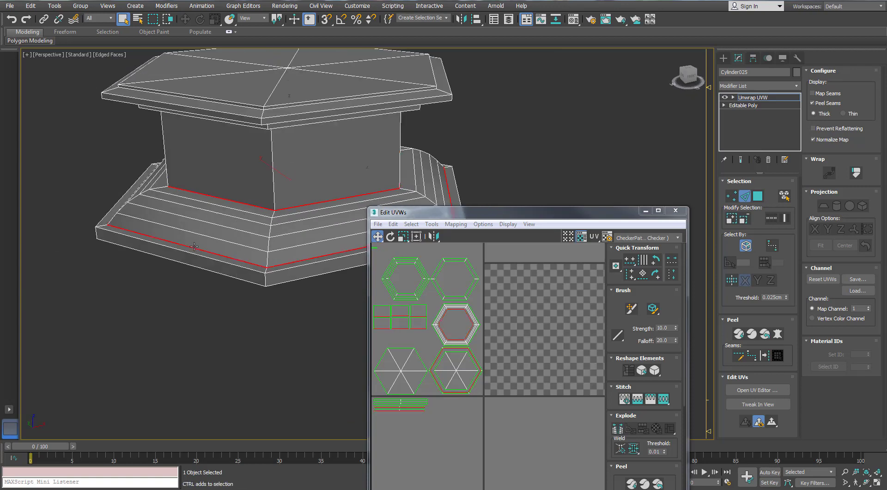
{"action": "key", "text": "3"}
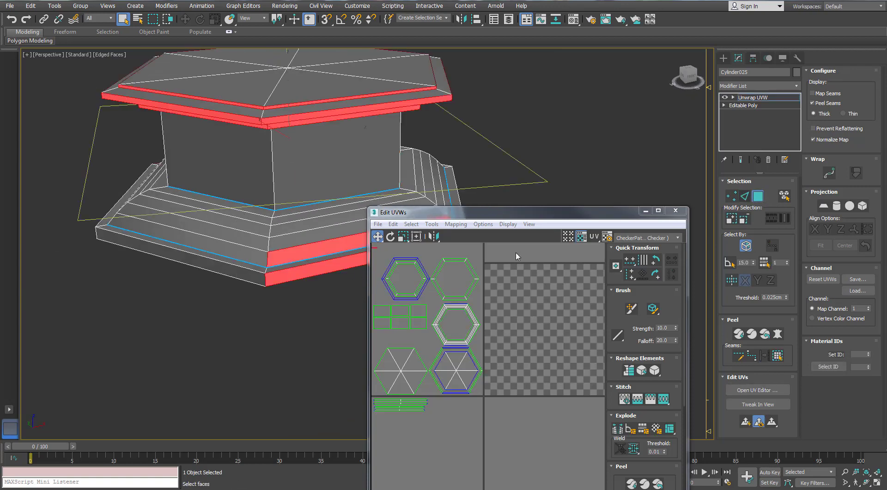
Expand the face selection to the seams around the sloped base band and unwrap it with planar mapping and Quick Peel.
{"action": "left_click", "coordinate": [196, 223]}
{"action": "left_click", "coordinate": [780, 357]}
{"action": "left_click", "coordinate": [824, 205]}
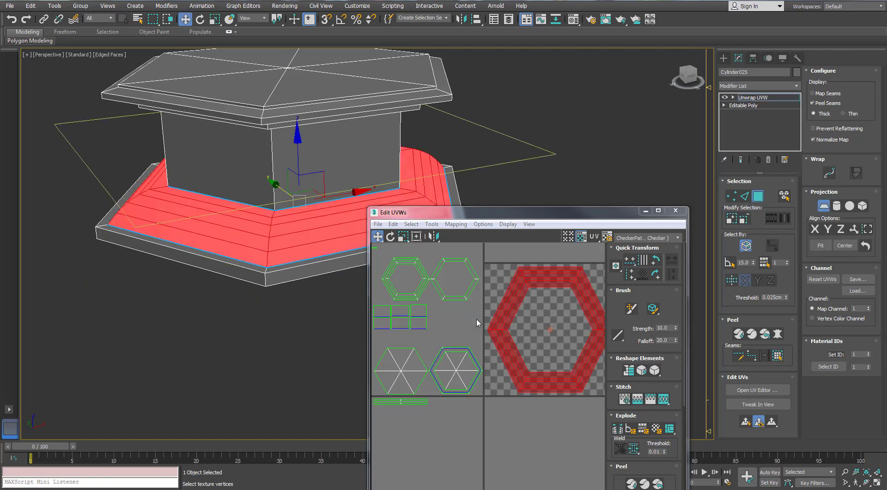
{"action": "scroll", "coordinate": [557, 284], "scroll_direction": "down", "scroll_amount": 2}
{"action": "left_click", "coordinate": [737, 335]}
{"action": "scroll", "coordinate": [513, 309], "scroll_direction": "up", "scroll_amount": 2}
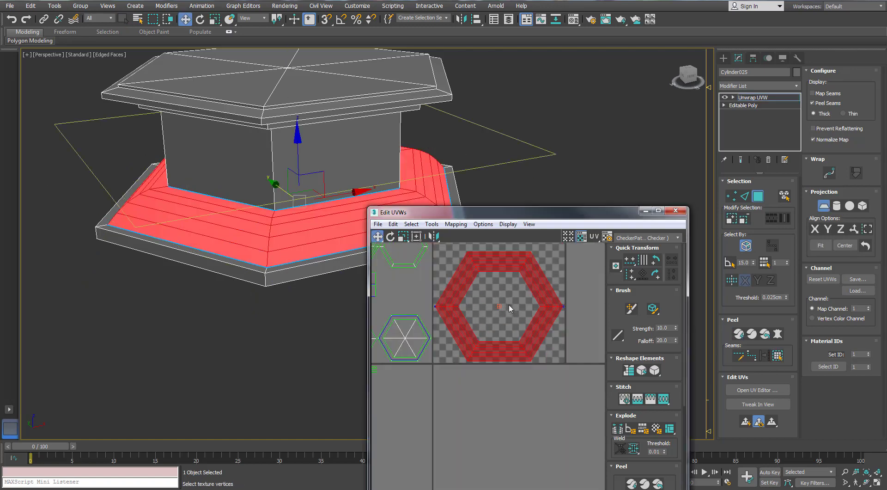
{"action": "scroll", "coordinate": [509, 304], "scroll_direction": "down", "scroll_amount": 3}
{"action": "scroll", "coordinate": [556, 286], "scroll_direction": "up", "scroll_amount": 2}
{"action": "left_click", "coordinate": [747, 197]}
{"action": "left_click", "coordinate": [758, 196]}
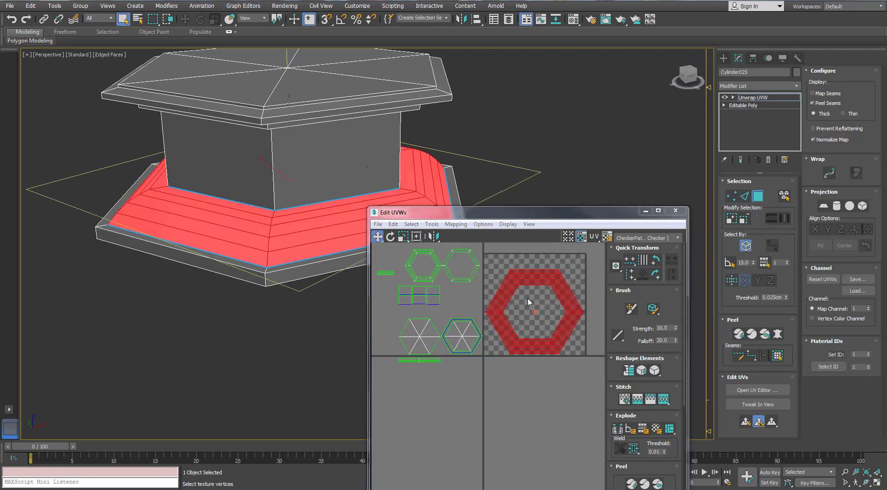
Scale the sloped band's hexagonal ring down and move it into the gap beside the wall shells.
{"action": "scroll", "coordinate": [539, 277], "scroll_direction": "up", "scroll_amount": 2}
{"action": "key", "text": "r"}
{"action": "left_click_drag", "start_coordinate": [539, 277], "coordinate": [511, 352]}
{"action": "scroll", "coordinate": [511, 352], "scroll_direction": "down", "scroll_amount": 2}
{"action": "middle_click_drag", "start_coordinate": [511, 352], "coordinate": [555, 342]}
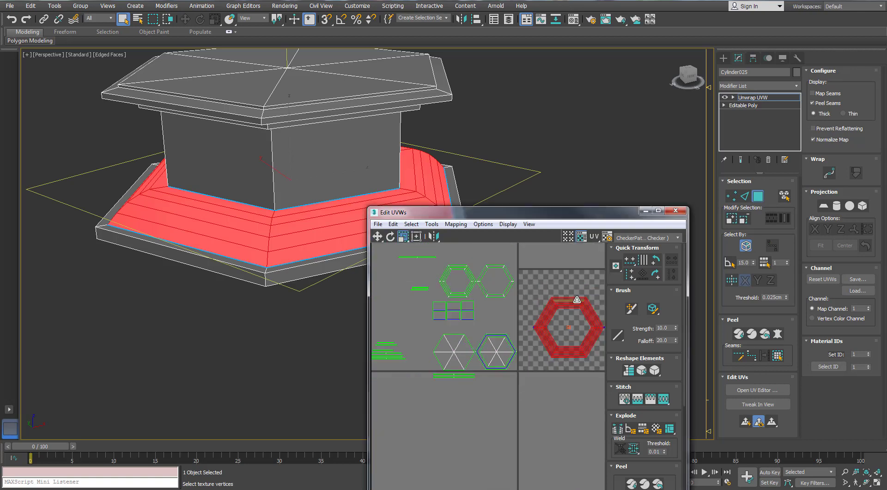
{"action": "left_click_drag", "start_coordinate": [577, 299], "coordinate": [487, 316]}
{"action": "key", "text": "w"}
{"action": "scroll", "coordinate": [506, 303], "scroll_direction": "up", "scroll_amount": 1}
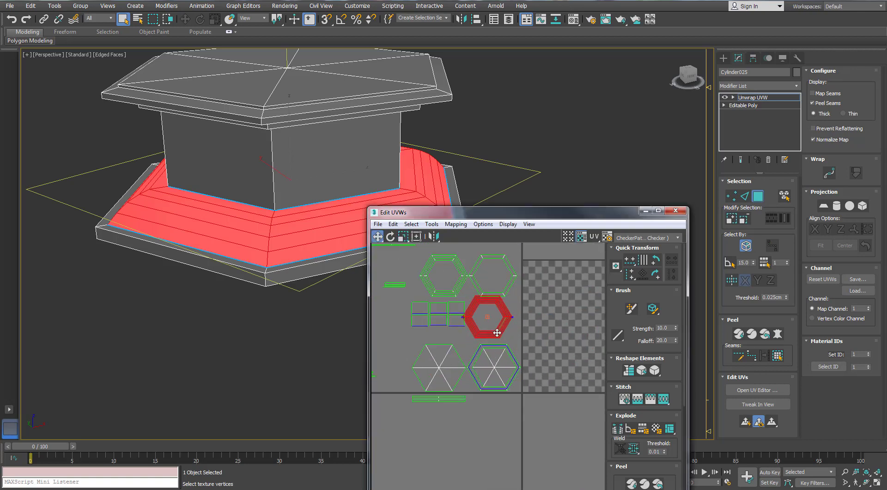
Select all UV shells and rescale them to matching proportions, and nudge the sloped band's ring between its neighbouring hexagons.
{"action": "scroll", "coordinate": [504, 319], "scroll_direction": "up", "scroll_amount": 3}
{"action": "scroll", "coordinate": [482, 330], "scroll_direction": "down", "scroll_amount": 6}
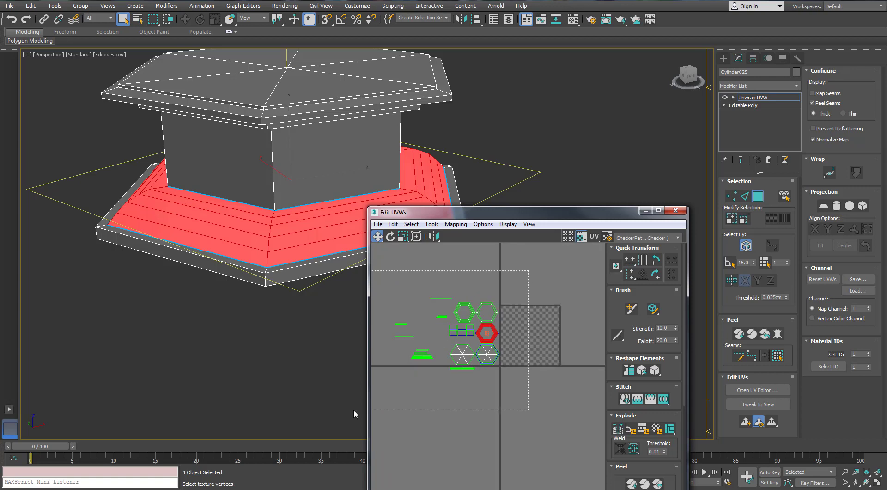
{"action": "key", "text": "ctrl+a"}
{"action": "left_click_drag", "start_coordinate": [609, 450], "coordinate": [607, 363]}
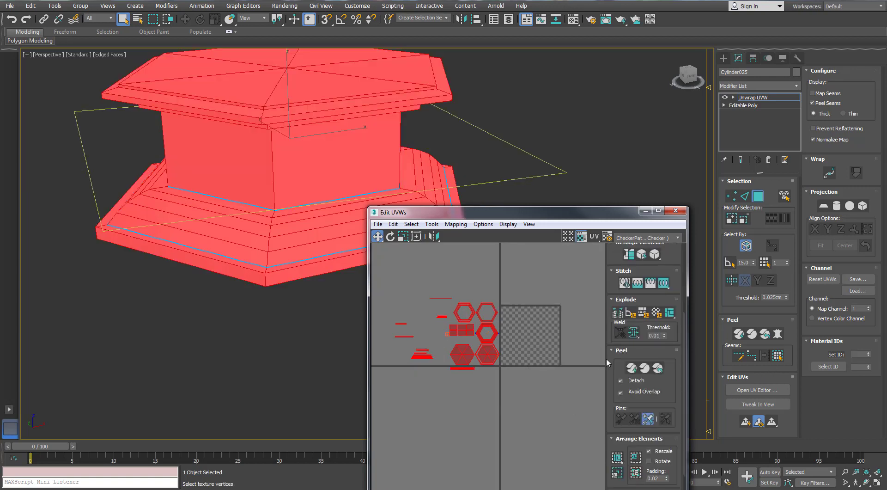
{"action": "left_click", "coordinate": [659, 211]}
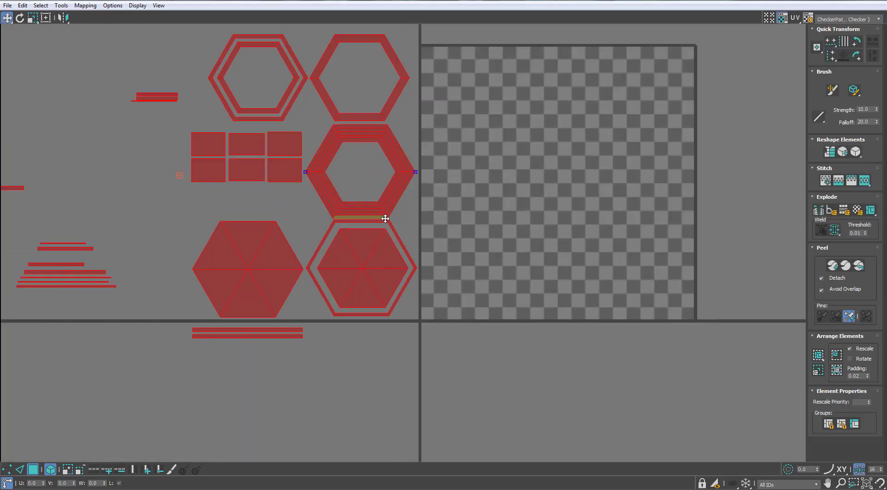
{"action": "scroll", "coordinate": [416, 199], "scroll_direction": "up", "scroll_amount": 2}
{"action": "left_click", "coordinate": [446, 208]}
{"action": "left_click", "coordinate": [404, 183]}
{"action": "left_click_drag", "start_coordinate": [404, 183], "coordinate": [405, 181]}
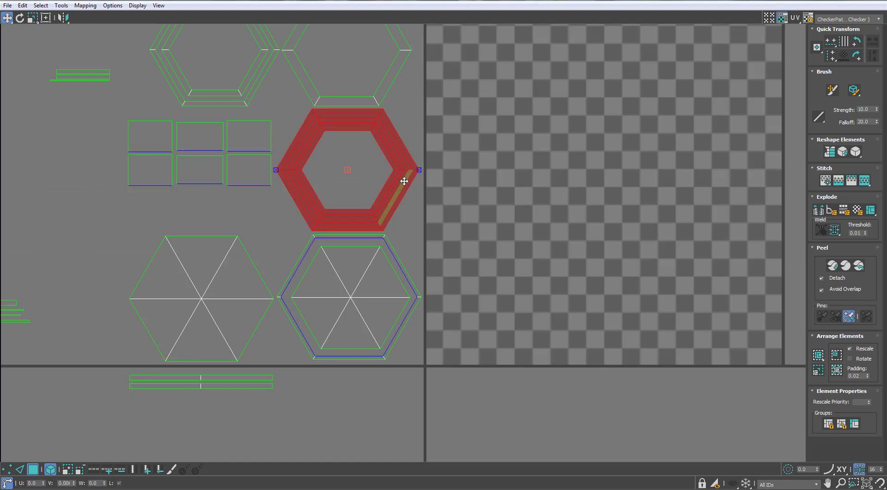
Examine which UV strips belong to the vertical rim faces of the base and top slab by selecting them in the editor and on the model.
{"action": "scroll", "coordinate": [545, 214], "scroll_direction": "down", "scroll_amount": 4}
{"action": "left_click_drag", "start_coordinate": [339, 54], "coordinate": [184, 150]}
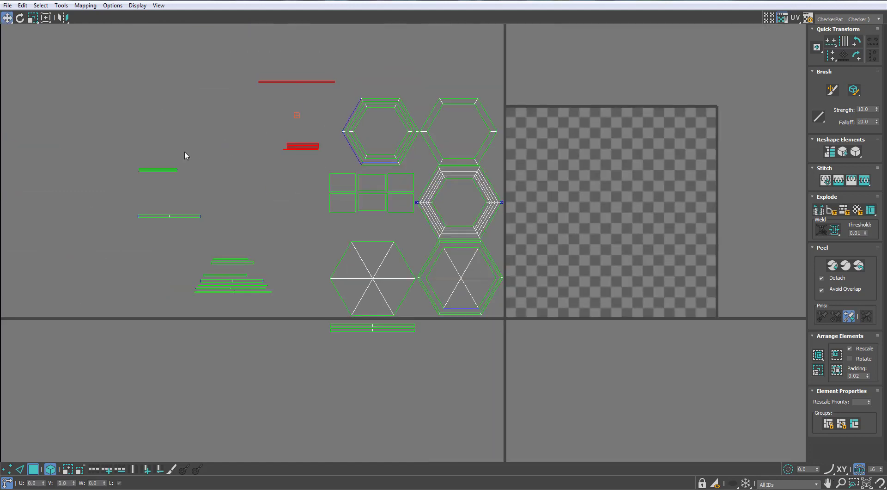
{"action": "left_click_drag", "start_coordinate": [217, 302], "coordinate": [276, 333]}
{"action": "left_click_drag", "start_coordinate": [312, 323], "coordinate": [313, 324]}
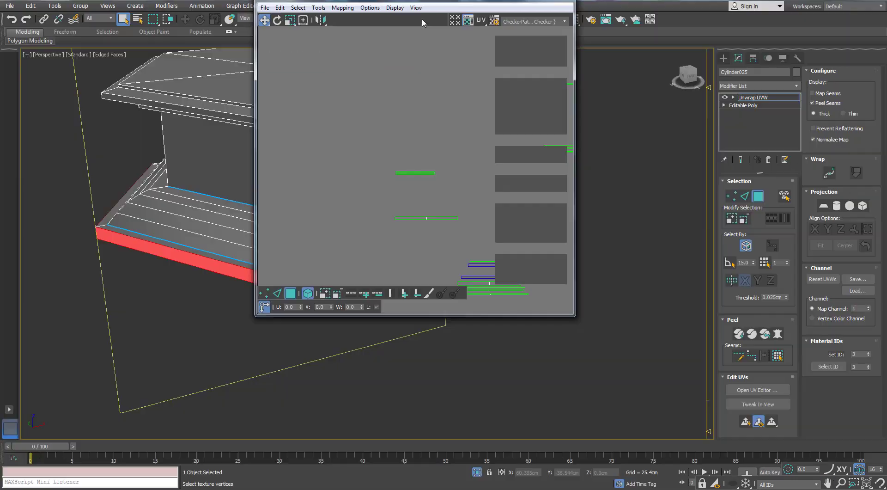
{"action": "middle_click_drag", "start_coordinate": [259, 268], "coordinate": [237, 267], "text": "alt"}
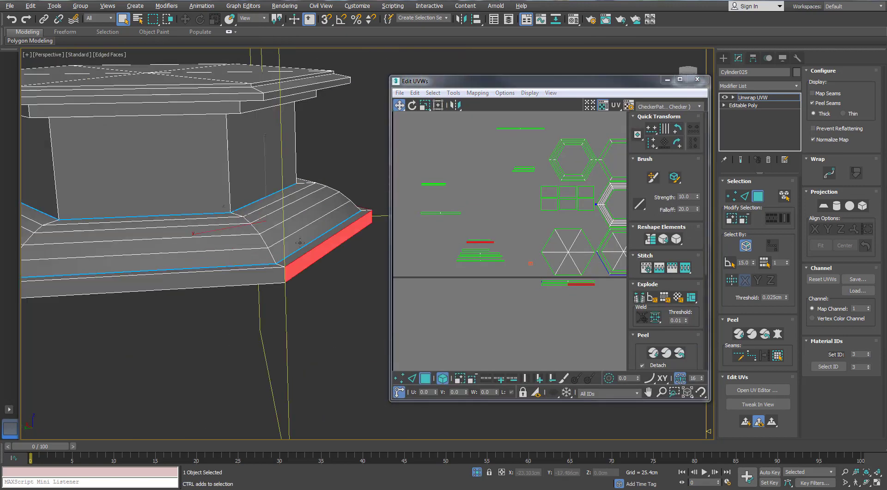
{"action": "scroll", "coordinate": [237, 268], "scroll_direction": "down", "scroll_amount": 4}
{"action": "left_click", "coordinate": [203, 270], "text": "ctrl"}
{"action": "left_click", "coordinate": [140, 268], "text": "ctrl"}
{"action": "middle_click_drag", "start_coordinate": [141, 268], "coordinate": [187, 180], "text": "alt"}
{"action": "left_click", "coordinate": [169, 273], "text": "ctrl"}
{"action": "left_click", "coordinate": [186, 268], "text": "ctrl"}
{"action": "scroll", "coordinate": [187, 179], "scroll_direction": "up", "scroll_amount": 4}
{"action": "left_click", "coordinate": [187, 158], "text": "ctrl"}
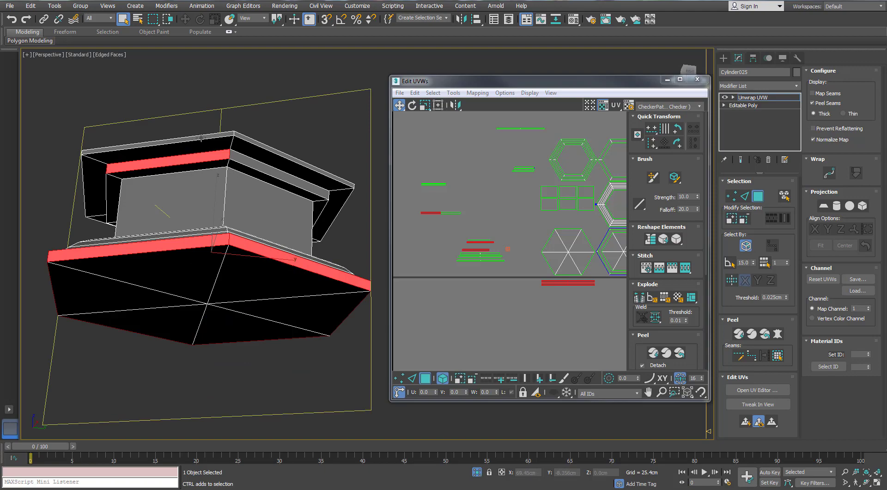
{"action": "left_click", "coordinate": [201, 137], "text": "ctrl"}
{"action": "middle_click_drag", "start_coordinate": [201, 138], "coordinate": [221, 154], "text": "alt"}
{"action": "left_click", "coordinate": [680, 79]}
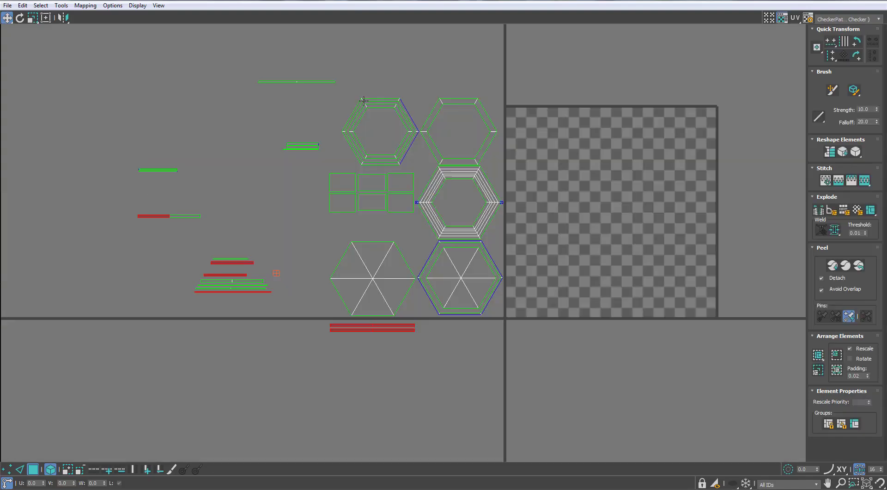
Move the stray long thin strip into the strip stack and group the long strips in pairs of matching length.
{"action": "left_click", "coordinate": [302, 77]}
{"action": "left_click_drag", "start_coordinate": [382, 393], "coordinate": [393, 411]}
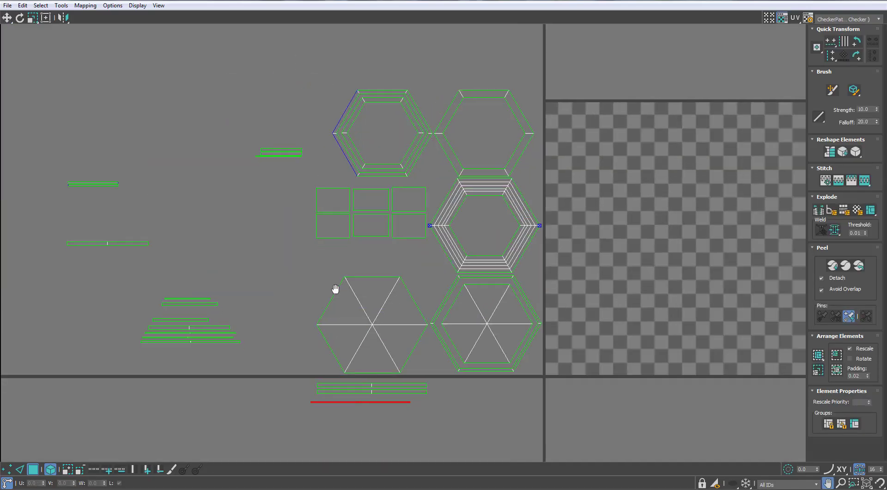
{"action": "scroll", "coordinate": [317, 309], "scroll_direction": "up", "scroll_amount": 4}
{"action": "scroll", "coordinate": [333, 302], "scroll_direction": "down", "scroll_amount": 5}
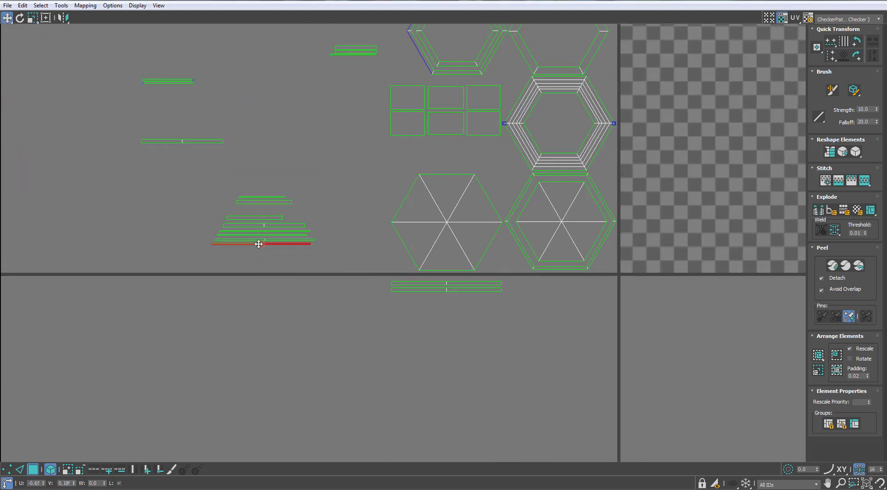
{"action": "scroll", "coordinate": [259, 244], "scroll_direction": "up", "scroll_amount": 5}
{"action": "left_click_drag", "start_coordinate": [304, 241], "coordinate": [318, 192]}
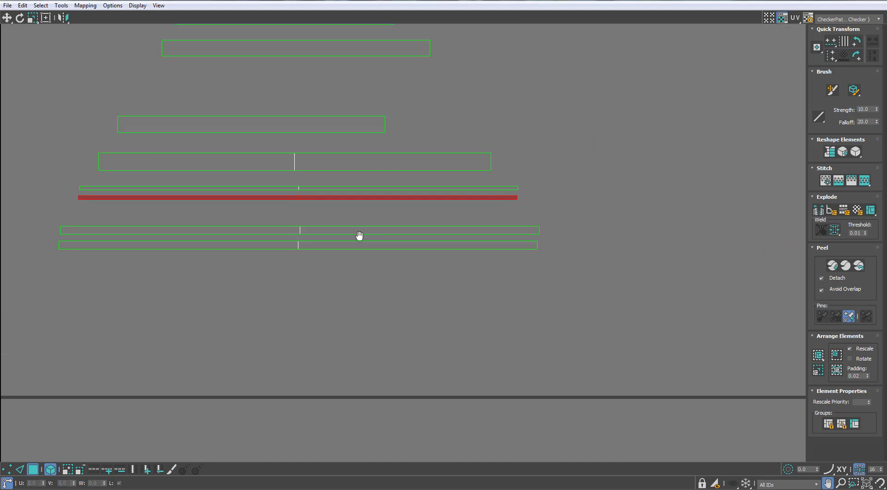
Move the separate short strips and the three strips beneath the hexagons over to the other UV strips.
{"action": "scroll", "coordinate": [370, 246], "scroll_direction": "down", "scroll_amount": 4}
{"action": "scroll", "coordinate": [464, 56], "scroll_direction": "up", "scroll_amount": 3}
{"action": "left_click", "coordinate": [439, 62]}
{"action": "left_click_drag", "start_coordinate": [439, 61], "coordinate": [402, 268]}
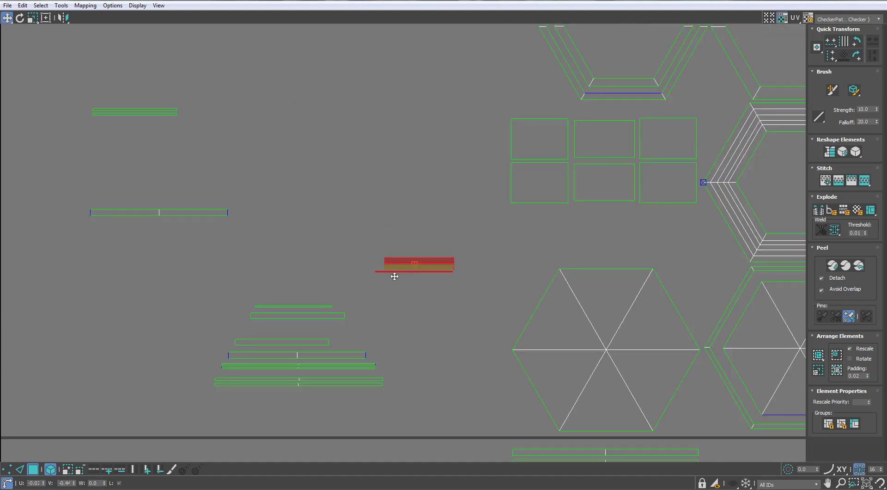
{"action": "scroll", "coordinate": [253, 199], "scroll_direction": "down", "scroll_amount": 2}
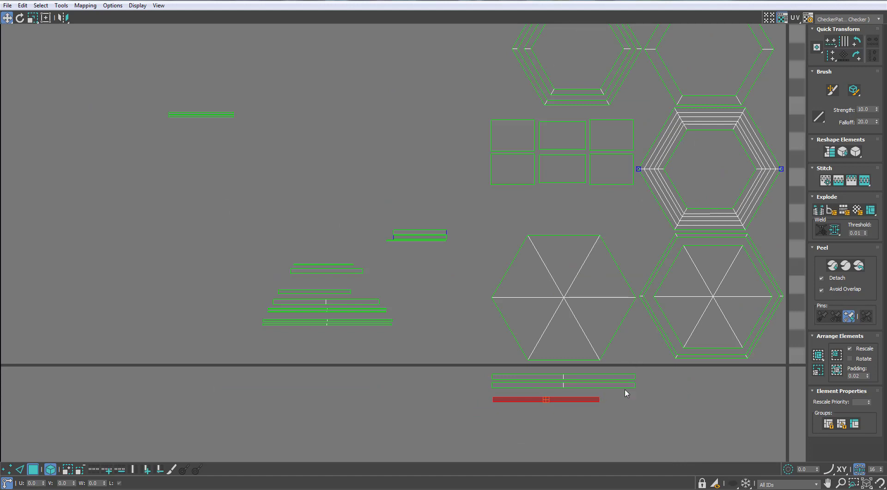
{"action": "left_click_drag", "start_coordinate": [563, 381], "coordinate": [309, 183]}
Select all the UV strips, including the stray short pair, and pack them together.
{"action": "left_click_drag", "start_coordinate": [440, 134], "coordinate": [232, 363]}
{"action": "scroll", "coordinate": [303, 394], "scroll_direction": "down", "scroll_amount": 2}
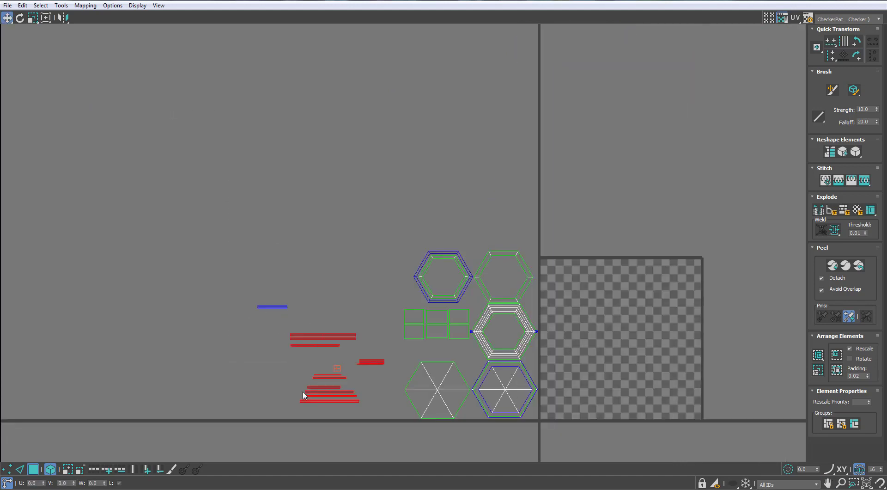
{"action": "scroll", "coordinate": [303, 392], "scroll_direction": "down", "scroll_amount": 2}
{"action": "middle_click_drag", "start_coordinate": [304, 390], "coordinate": [297, 312]}
{"action": "left_click_drag", "start_coordinate": [246, 256], "coordinate": [297, 302], "text": "ctrl"}
{"action": "scroll", "coordinate": [297, 303], "scroll_direction": "up", "scroll_amount": 1}
{"action": "scroll", "coordinate": [399, 336], "scroll_direction": "up", "scroll_amount": 2}
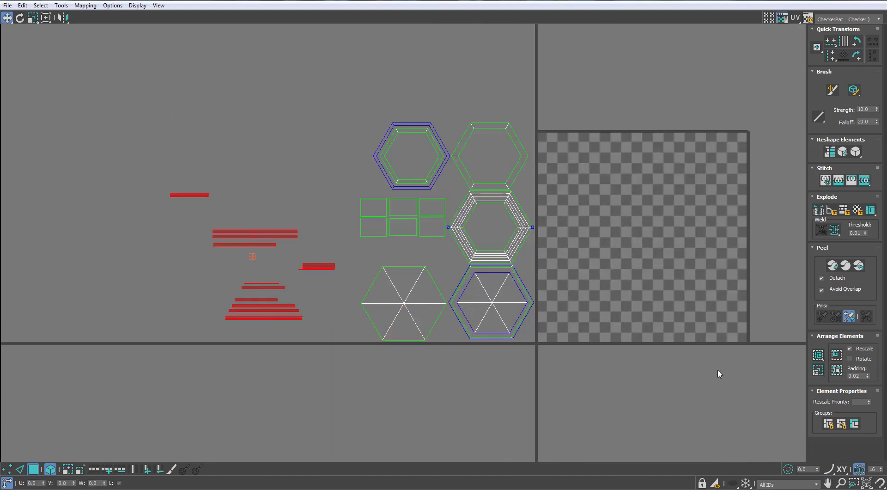
{"action": "left_click", "coordinate": [818, 359]}
Scale the packed strip stack down and move it just below the hexagonal shells.
{"action": "middle_click_drag", "start_coordinate": [610, 299], "coordinate": [549, 275]}
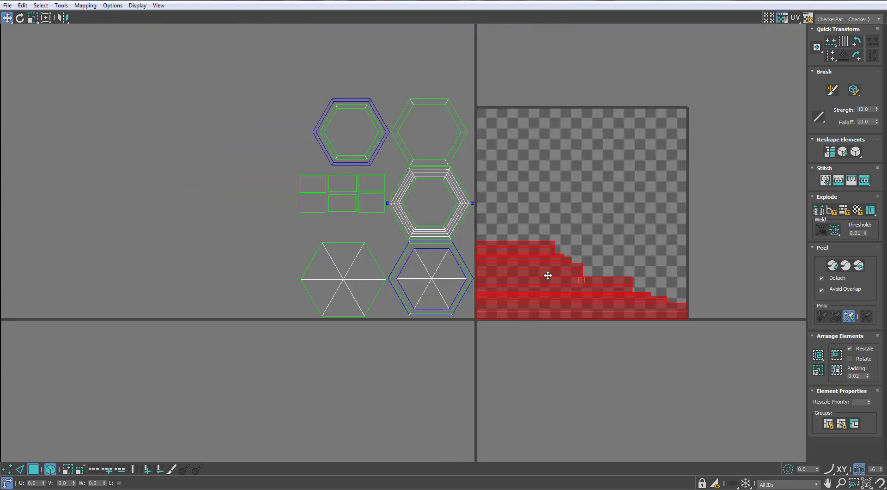
{"action": "key", "text": "r"}
{"action": "left_click_drag", "start_coordinate": [549, 276], "coordinate": [542, 328]}
{"action": "left_click_drag", "start_coordinate": [567, 299], "coordinate": [405, 367]}
{"action": "scroll", "coordinate": [426, 322], "scroll_direction": "up", "scroll_amount": 3}
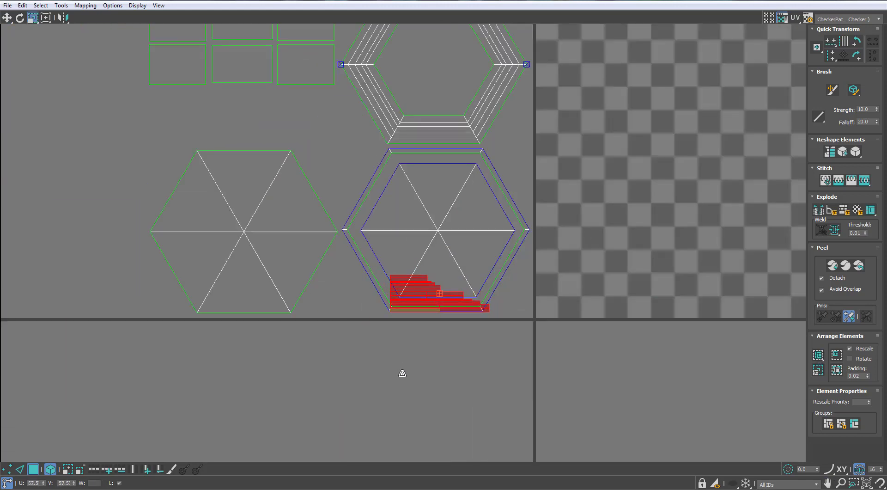
{"action": "left_click_drag", "start_coordinate": [431, 306], "coordinate": [407, 367]}
Try rescaling all UV shells together to match the proportions of the packed strips.
{"action": "left_click", "coordinate": [420, 255]}
{"action": "scroll", "coordinate": [421, 255], "scroll_direction": "up", "scroll_amount": 6}
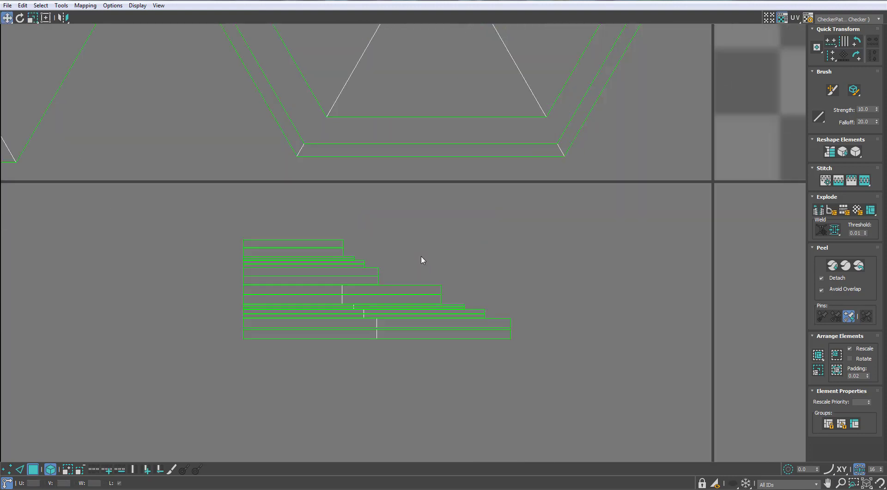
{"action": "key", "text": "ctrl+z"}
{"action": "scroll", "coordinate": [198, 319], "scroll_direction": "down", "scroll_amount": 10}
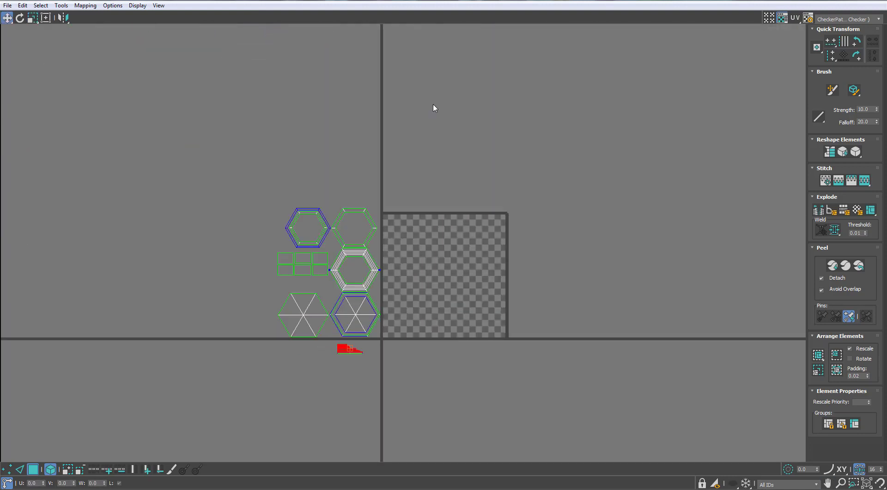
{"action": "key", "text": "ctrl+a"}
{"action": "scroll", "coordinate": [323, 303], "scroll_direction": "up", "scroll_amount": 10}
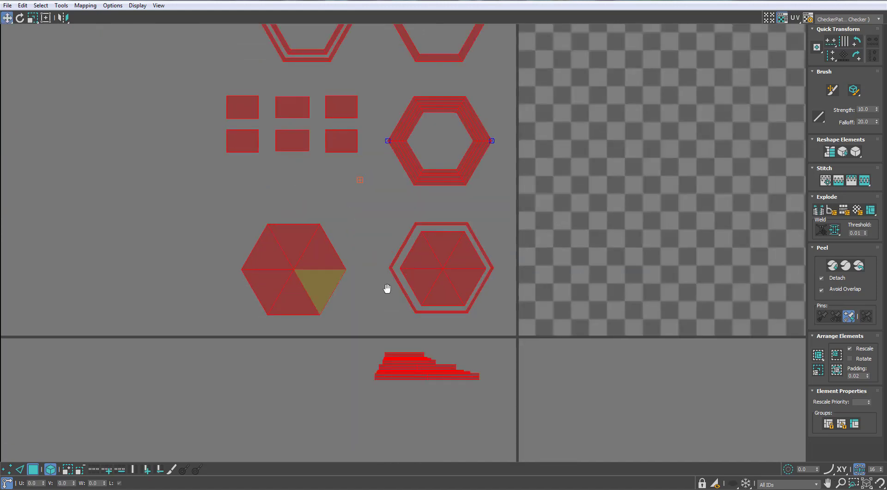
{"action": "scroll", "coordinate": [340, 297], "scroll_direction": "down", "scroll_amount": 5}
{"action": "scroll", "coordinate": [450, 143], "scroll_direction": "down", "scroll_amount": 3}
{"action": "left_click", "coordinate": [402, 277]}
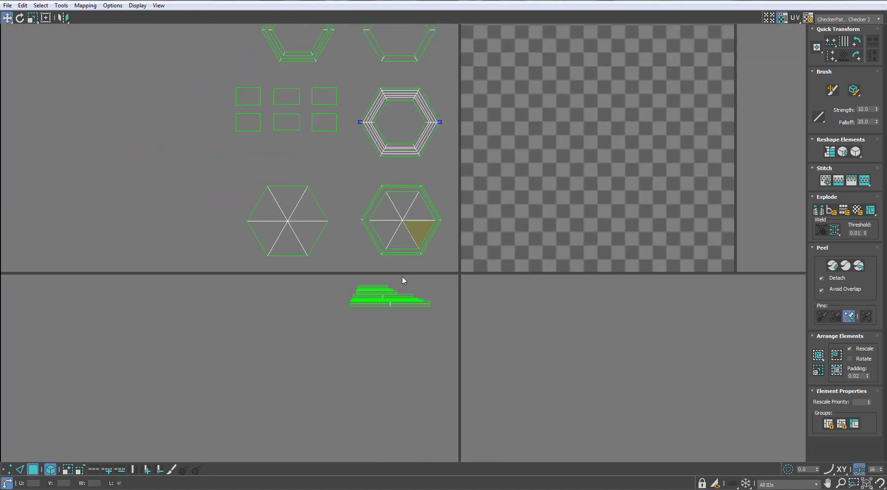
{"action": "scroll", "coordinate": [370, 252], "scroll_direction": "up", "scroll_amount": 8}
Enlarge the packed strip stack beneath the hexagons so it comes closer to the scale of the other shells.
{"action": "left_click", "coordinate": [366, 251]}
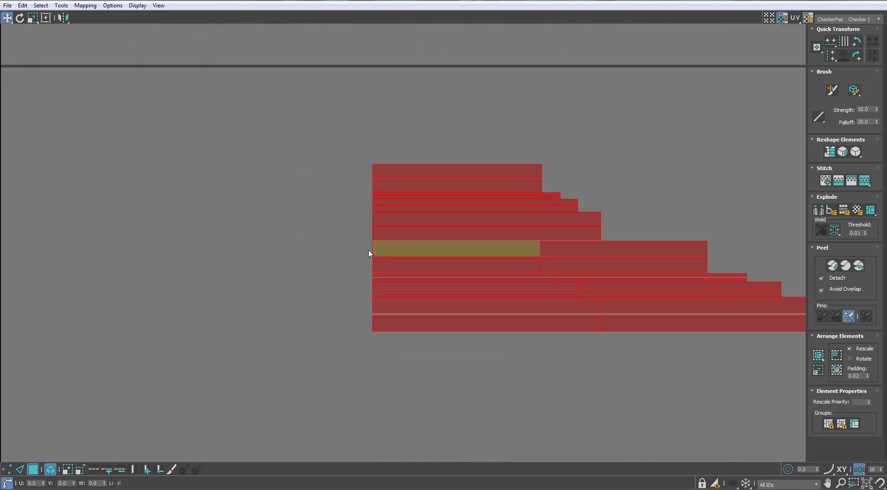
{"action": "scroll", "coordinate": [368, 249], "scroll_direction": "down", "scroll_amount": 8}
{"action": "scroll", "coordinate": [349, 290], "scroll_direction": "up", "scroll_amount": 2}
{"action": "key", "text": "r"}
{"action": "mouse_move", "coordinate": [372, 242]}
{"action": "left_mouse_down"}
{"action": "mouse_move", "coordinate": [366, 218]}
{"action": "mouse_move", "coordinate": [366, 231]}
{"action": "left_mouse_up"}
{"action": "scroll", "coordinate": [366, 230], "scroll_direction": "down", "scroll_amount": 3}
{"action": "middle_click_drag", "start_coordinate": [365, 229], "coordinate": [364, 304]}
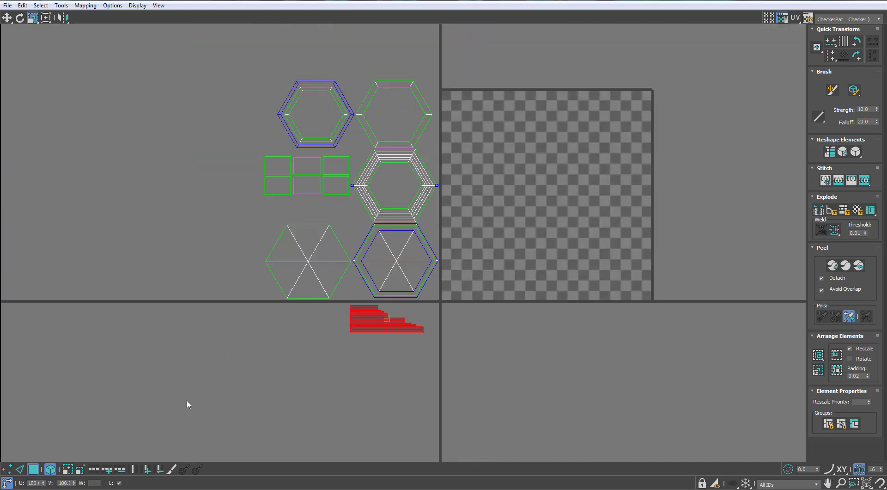
Select every shell and try the rescale again with the enlarged strip stack.
{"action": "key", "text": "ctrl+a"}
{"action": "scroll", "coordinate": [283, 301], "scroll_direction": "up", "scroll_amount": 5}
{"action": "scroll", "coordinate": [289, 299], "scroll_direction": "down", "scroll_amount": 3}
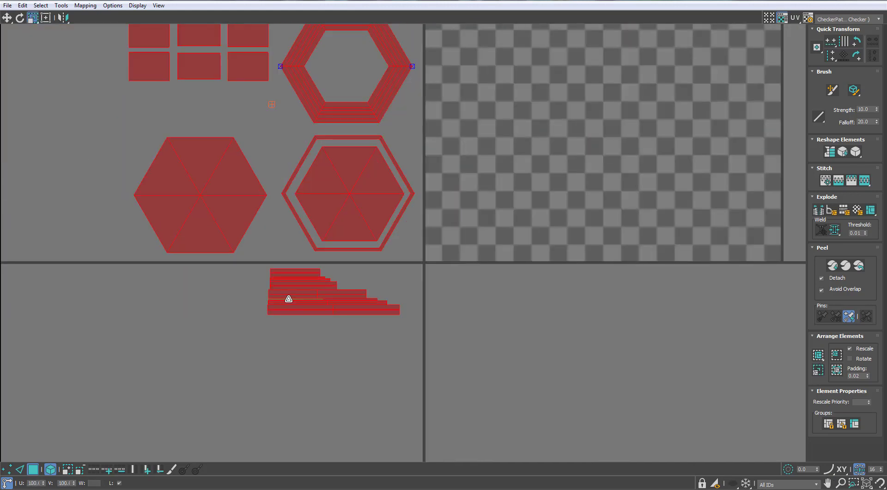
{"action": "scroll", "coordinate": [311, 332], "scroll_direction": "down", "scroll_amount": 2}
{"action": "scroll", "coordinate": [315, 330], "scroll_direction": "up", "scroll_amount": 5}
Break off the left halves of the two longest strips and the right halves of the thick middle pair, and pull them below the stack.
{"action": "key", "text": "ctrl+d"}
{"action": "key", "text": "w"}
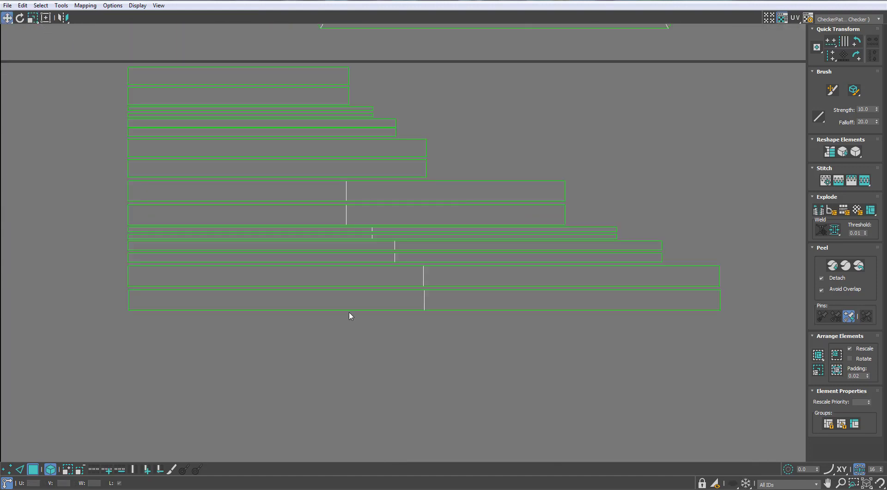
{"action": "left_click", "coordinate": [347, 306]}
{"action": "left_click", "coordinate": [343, 337]}
{"action": "left_click", "coordinate": [308, 300]}
{"action": "left_click", "coordinate": [313, 277], "text": "ctrl"}
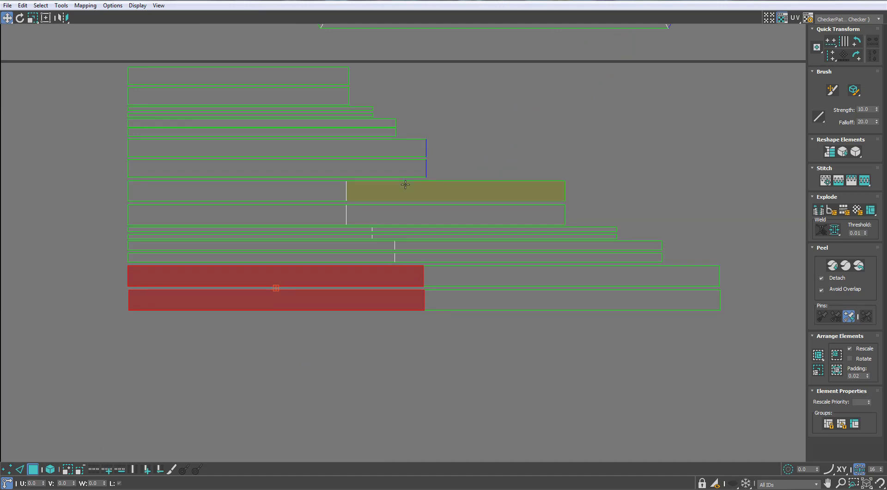
{"action": "left_click", "coordinate": [402, 189], "text": "ctrl"}
{"action": "right_click", "coordinate": [393, 212]}
{"action": "left_click", "coordinate": [362, 232]}
{"action": "left_click_drag", "start_coordinate": [360, 277], "coordinate": [180, 418]}
Stack the detached longest halves under their counterparts, and gather the four shorter middle-pair halves into one group.
{"action": "middle_click_drag", "start_coordinate": [202, 390], "coordinate": [299, 338]}
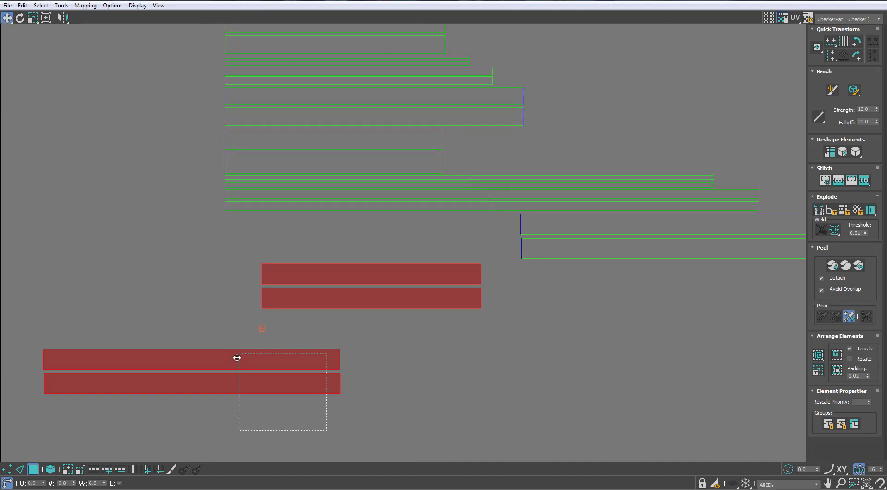
{"action": "left_click_drag", "start_coordinate": [237, 358], "coordinate": [697, 269]}
{"action": "middle_click_drag", "start_coordinate": [696, 270], "coordinate": [497, 279]}
{"action": "left_click_drag", "start_coordinate": [497, 279], "coordinate": [510, 281]}
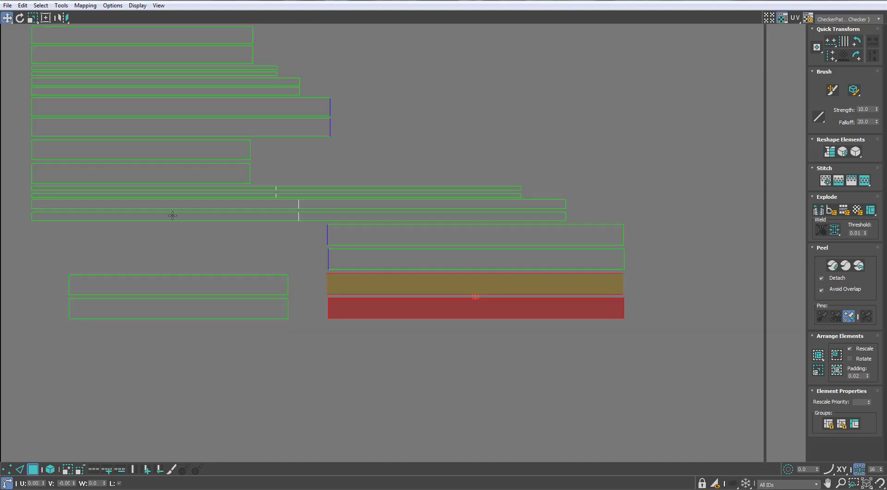
{"action": "middle_click_drag", "start_coordinate": [172, 215], "coordinate": [320, 236]}
{"action": "left_click_drag", "start_coordinate": [397, 180], "coordinate": [436, 364]}
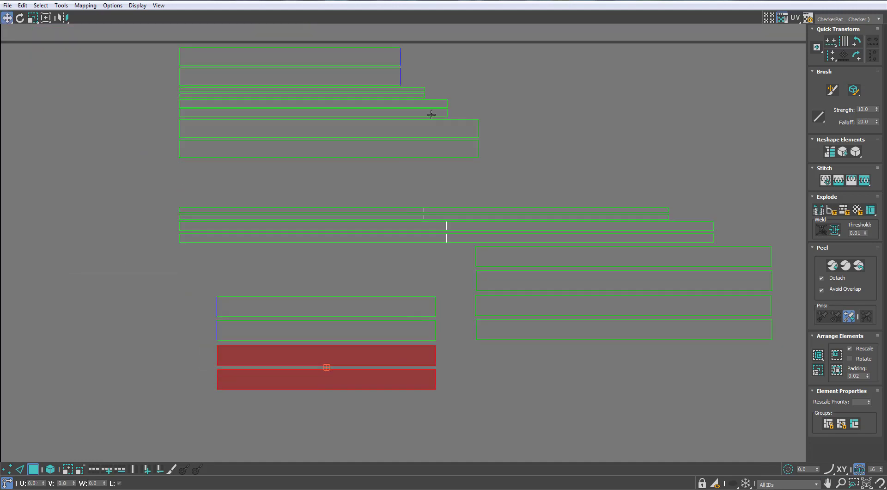
Move the topmost short strip pair under the short group and the longest single-piece pair under the long group.
{"action": "left_click_drag", "start_coordinate": [398, 68], "coordinate": [415, 405]}
{"action": "left_click_drag", "start_coordinate": [398, 169], "coordinate": [380, 128]}
{"action": "left_click_drag", "start_coordinate": [381, 127], "coordinate": [633, 359]}
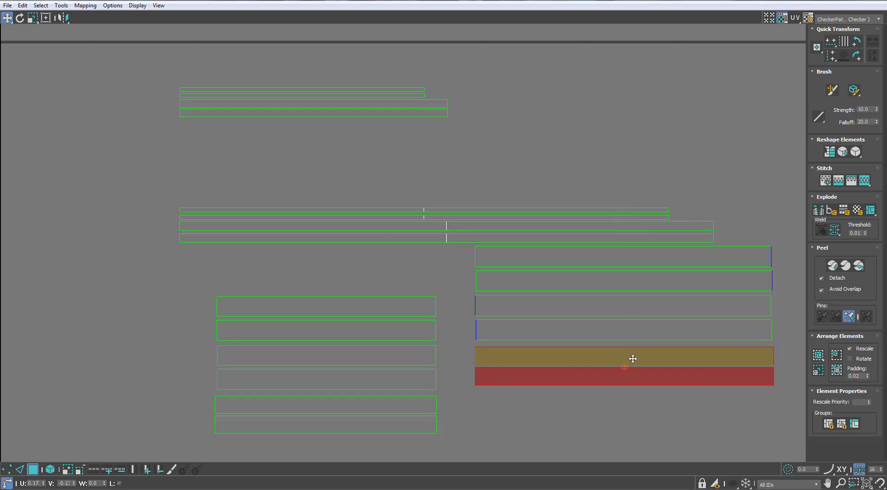
Break the lower pair of two-piece strips at the middle and stack their right halves beneath the left halves.
{"action": "left_click", "coordinate": [418, 237]}
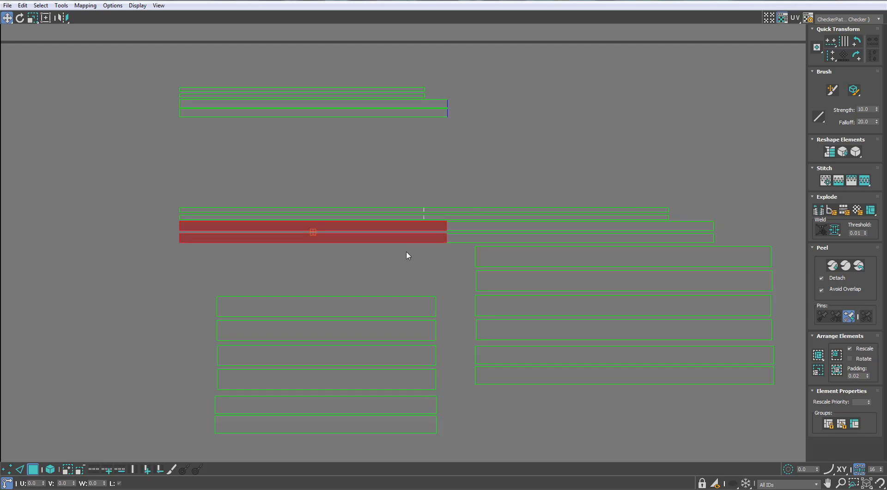
{"action": "left_click", "coordinate": [407, 250]}
{"action": "left_click", "coordinate": [398, 226]}
{"action": "right_click", "coordinate": [396, 225]}
{"action": "left_click", "coordinate": [370, 250]}
{"action": "left_click_drag", "start_coordinate": [456, 240], "coordinate": [199, 248]}
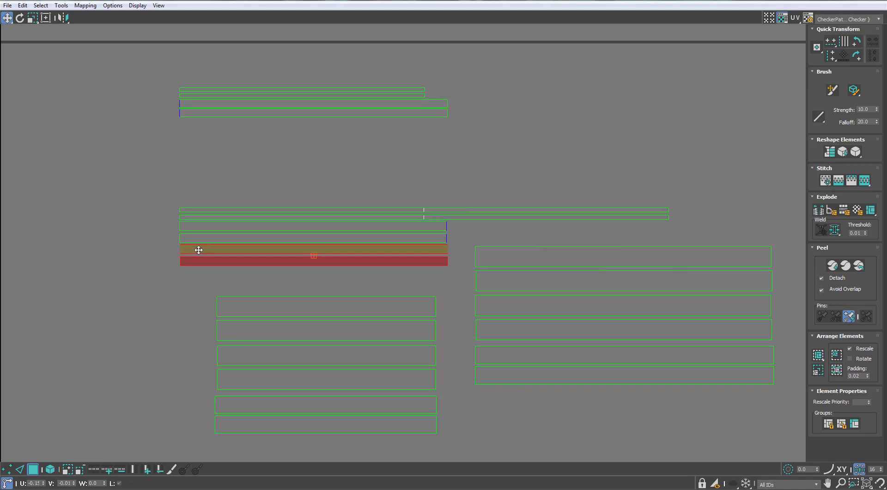
Add the matching single-piece pair to these four halves and move the group of six beside the short-strip group.
{"action": "left_click", "coordinate": [306, 110]}
{"action": "left_click_drag", "start_coordinate": [309, 107], "coordinate": [313, 275]}
{"action": "left_click", "coordinate": [63, 256]}
{"action": "scroll", "coordinate": [148, 265], "scroll_direction": "up", "scroll_amount": 2}
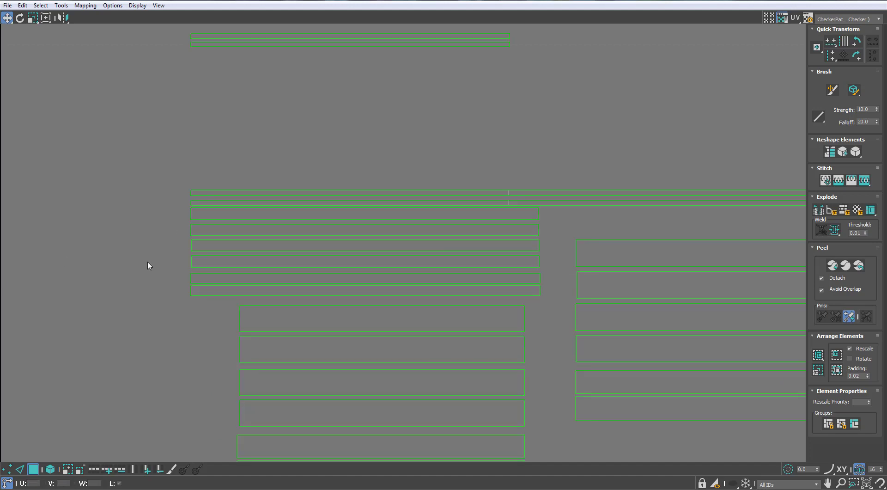
{"action": "scroll", "coordinate": [198, 291], "scroll_direction": "down", "scroll_amount": 3}
{"action": "left_click_drag", "start_coordinate": [197, 290], "coordinate": [60, 323]}
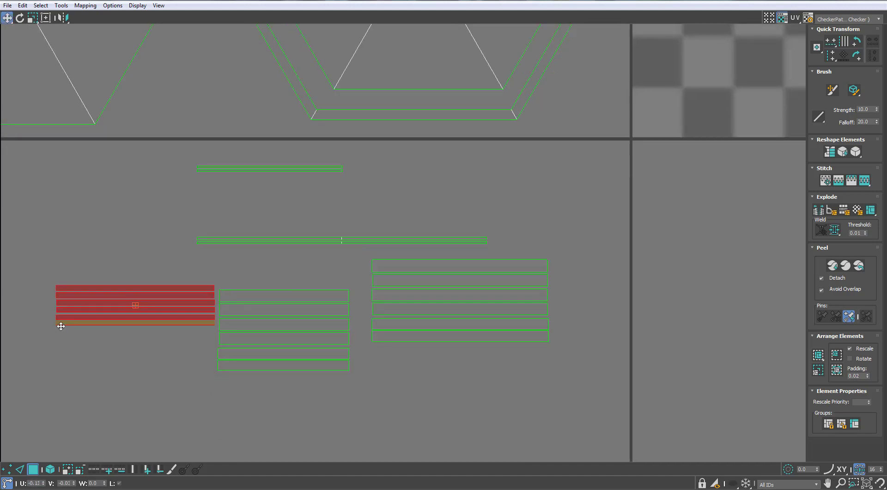
Break the thinnest pair of two-piece strips at the middle and stack the halves on top of each other.
{"action": "scroll", "coordinate": [240, 228], "scroll_direction": "up", "scroll_amount": 2}
{"action": "left_click_drag", "start_coordinate": [231, 211], "coordinate": [247, 249]}
{"action": "right_click", "coordinate": [247, 248]}
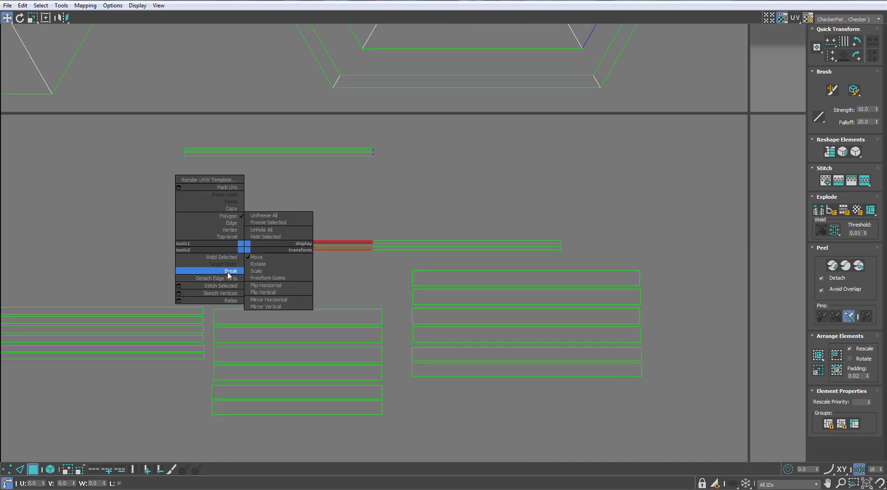
{"action": "left_click", "coordinate": [217, 270]}
{"action": "scroll", "coordinate": [335, 240], "scroll_direction": "up", "scroll_amount": 2}
{"action": "left_click_drag", "start_coordinate": [404, 249], "coordinate": [162, 235]}
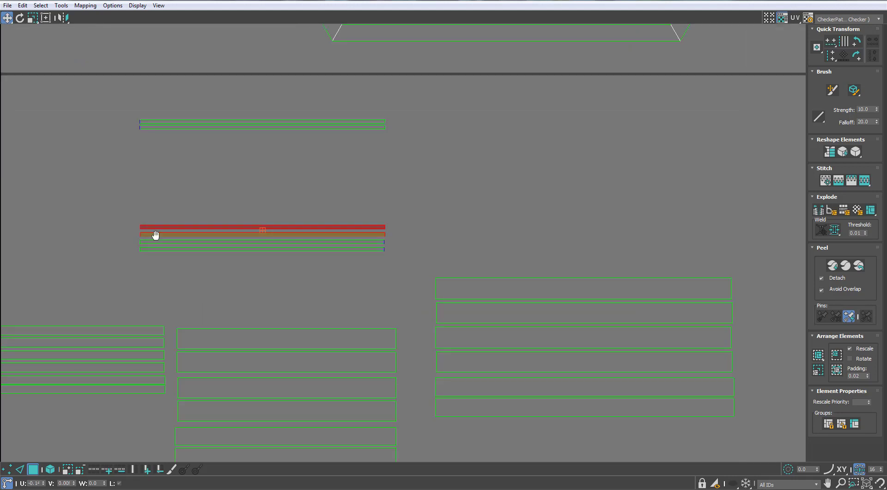
Move the remaining thin strip pair directly above the four matching thin halves.
{"action": "scroll", "coordinate": [155, 235], "scroll_direction": "up", "scroll_amount": 3}
{"action": "scroll", "coordinate": [130, 235], "scroll_direction": "down", "scroll_amount": 4}
{"action": "left_click", "coordinate": [220, 113]}
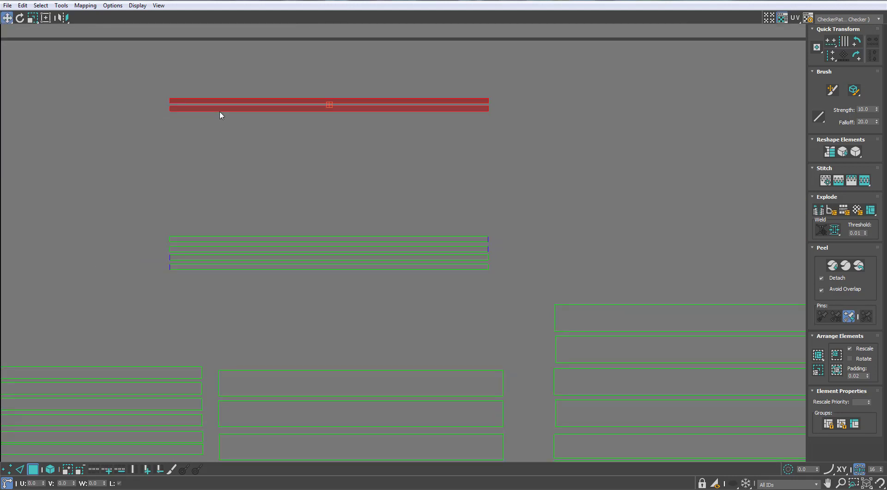
{"action": "left_click_drag", "start_coordinate": [220, 112], "coordinate": [223, 231]}
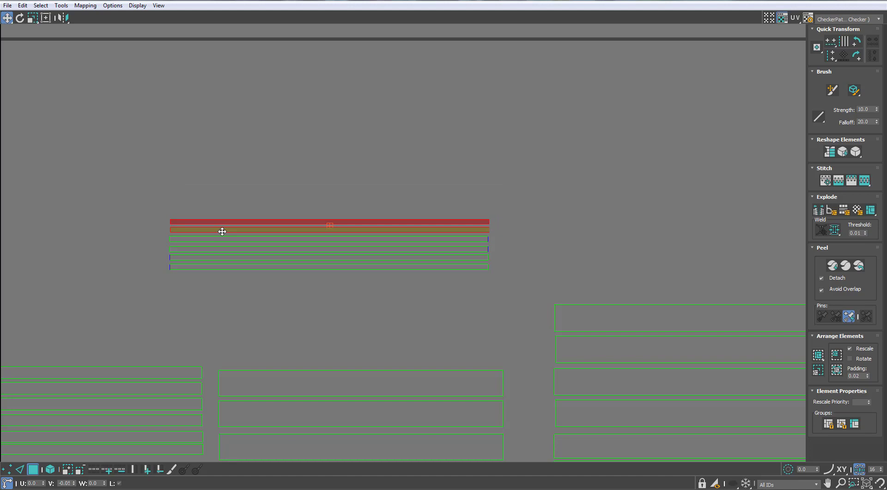
Arrange the four strip groups in one left-aligned column, ordered from the shortest at the top to the longest at the bottom.
{"action": "scroll", "coordinate": [266, 227], "scroll_direction": "down", "scroll_amount": 4}
{"action": "left_click_drag", "start_coordinate": [272, 243], "coordinate": [166, 268]}
{"action": "left_click_drag", "start_coordinate": [279, 335], "coordinate": [154, 239]}
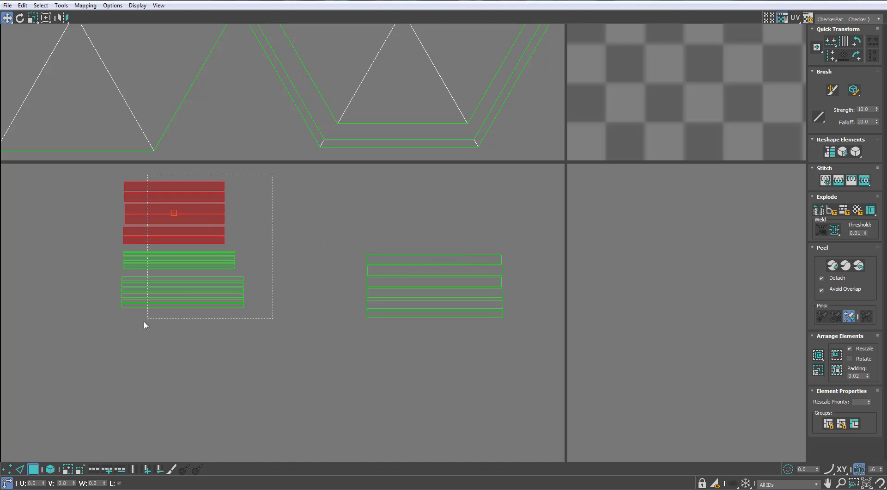
{"action": "left_click_drag", "start_coordinate": [145, 322], "coordinate": [143, 322]}
{"action": "left_click_drag", "start_coordinate": [160, 307], "coordinate": [380, 257]}
{"action": "left_click_drag", "start_coordinate": [381, 260], "coordinate": [158, 309]}
{"action": "left_click", "coordinate": [293, 252]}
Select the complete set of UV shells and scale it down uniformly beside the checkered tile.
{"action": "scroll", "coordinate": [293, 222], "scroll_direction": "down", "scroll_amount": 5}
{"action": "middle_click_drag", "start_coordinate": [313, 162], "coordinate": [301, 219]}
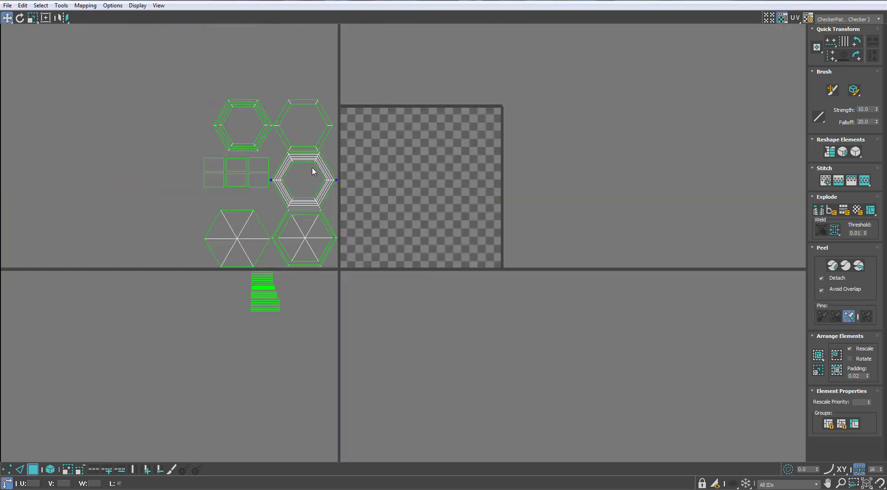
{"action": "left_click_drag", "start_coordinate": [175, 342], "coordinate": [343, 90]}
{"action": "scroll", "coordinate": [255, 157], "scroll_direction": "up", "scroll_amount": 5}
{"action": "key", "text": "r"}
{"action": "left_click_drag", "start_coordinate": [258, 179], "coordinate": [232, 263]}
{"action": "scroll", "coordinate": [211, 219], "scroll_direction": "up", "scroll_amount": 5}
{"action": "middle_click_drag", "start_coordinate": [212, 219], "coordinate": [281, 208]}
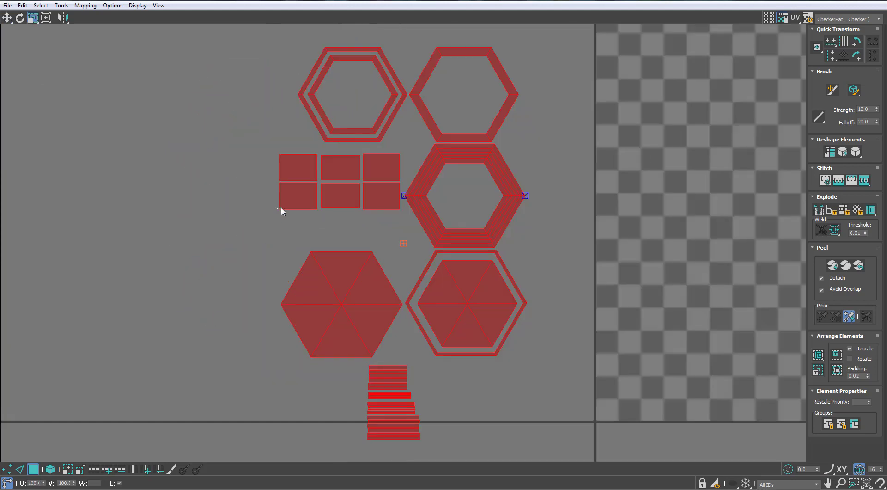
Examine the overall arrangement of the hexagons, wall panels and strip column with all shells selected.
{"action": "left_click", "coordinate": [281, 208]}
{"action": "scroll", "coordinate": [332, 164], "scroll_direction": "down", "scroll_amount": 3}
{"action": "left_click_drag", "start_coordinate": [471, 98], "coordinate": [273, 301]}
{"action": "key", "text": "z"}
{"action": "scroll", "coordinate": [339, 258], "scroll_direction": "down", "scroll_amount": 2}
{"action": "middle_click_drag", "start_coordinate": [339, 259], "coordinate": [342, 262]}
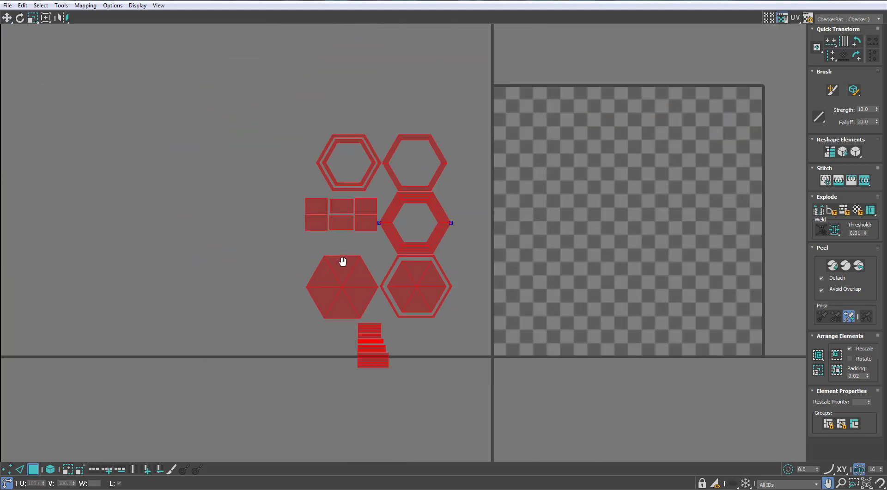
{"action": "scroll", "coordinate": [342, 264], "scroll_direction": "up", "scroll_amount": 3}
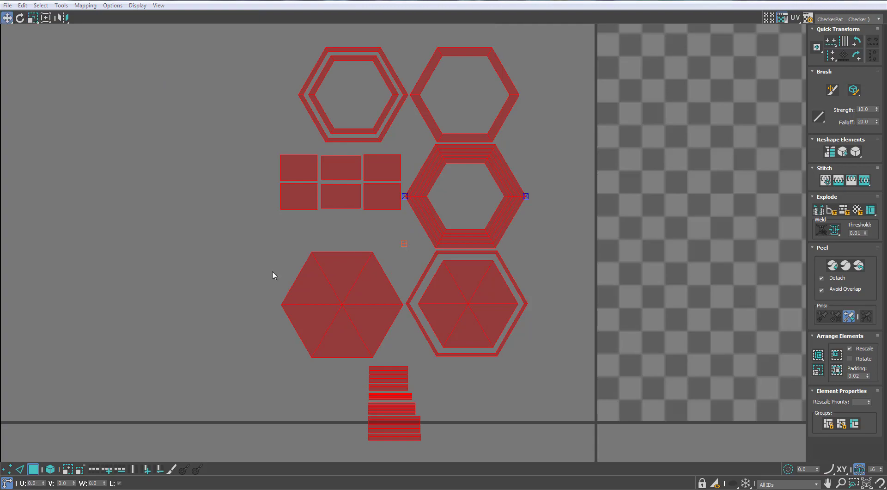
{"action": "middle_click_drag", "start_coordinate": [342, 332], "coordinate": [388, 308]}
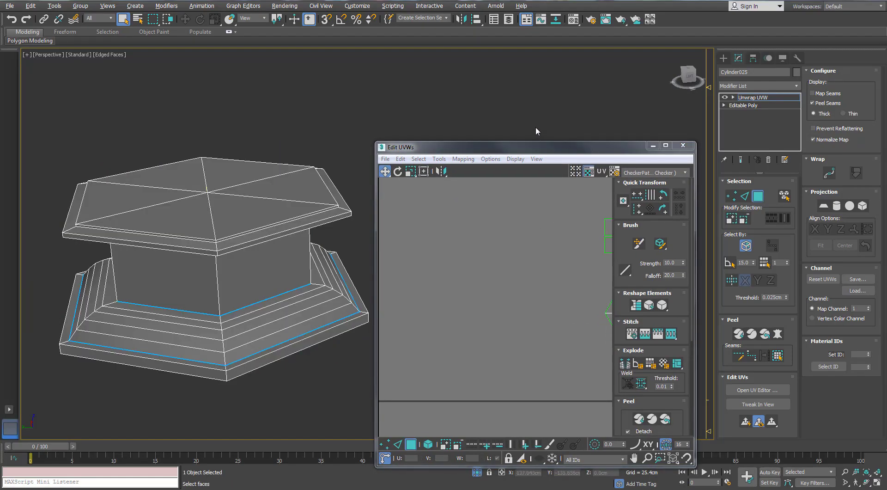
Assign the checker material to the pedestal and inspect the texture scale on its walls, slab and base.
{"action": "key", "text": "m"}
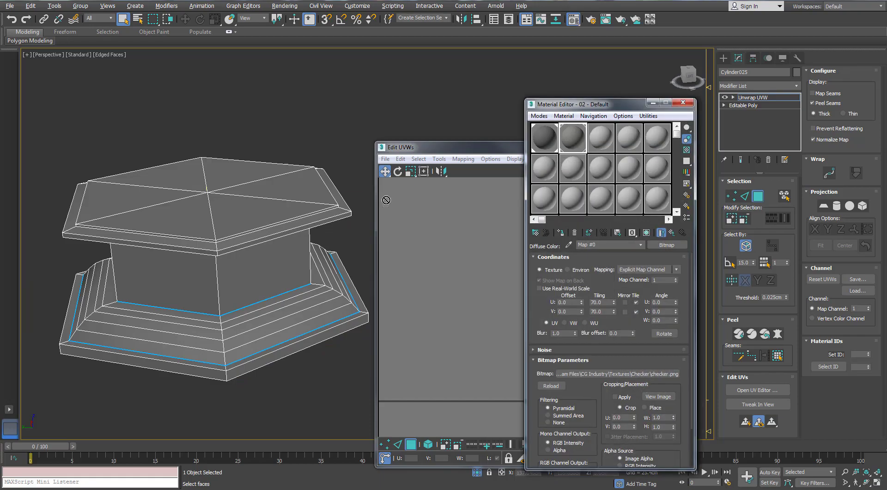
{"action": "left_click", "coordinate": [561, 232]}
{"action": "middle_click_drag", "start_coordinate": [234, 346], "coordinate": [187, 317], "text": "alt"}
{"action": "scroll", "coordinate": [213, 356], "scroll_direction": "up", "scroll_amount": 3}
{"action": "middle_click_drag", "start_coordinate": [433, 246], "coordinate": [432, 241]}
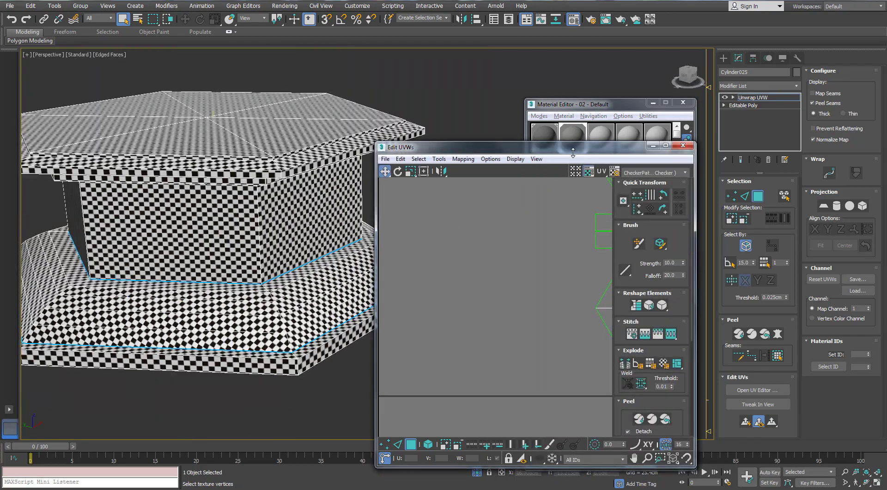
Select all of the pedestal's UV shells and rescale the elements to a matching texture density.
{"action": "left_click_drag", "start_coordinate": [573, 152], "coordinate": [574, 89]}
{"action": "left_click_drag", "start_coordinate": [451, 350], "coordinate": [452, 350]}
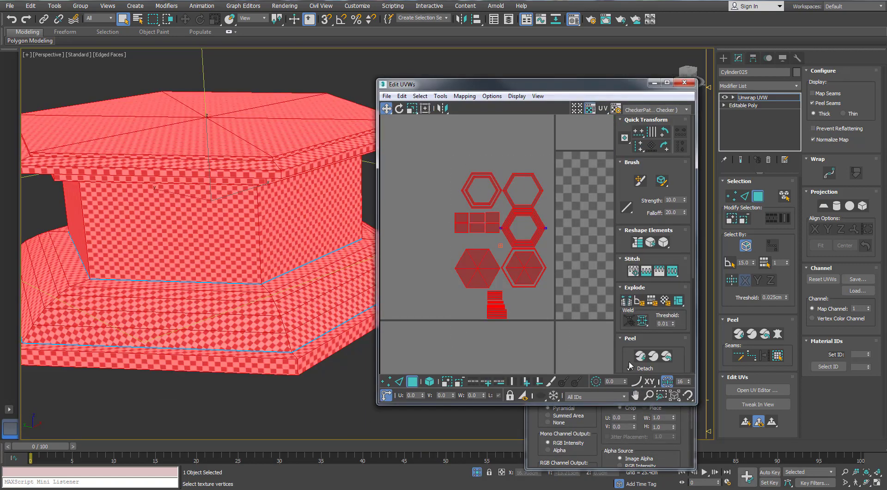
{"action": "left_click_drag", "start_coordinate": [627, 360], "coordinate": [610, 206]}
{"action": "left_click", "coordinate": [626, 308]}
Leave isolation and scale all pedestal shells up uniformly to about 138% to match the turntable's checker size.
{"action": "middle_click_drag", "start_coordinate": [323, 296], "coordinate": [309, 295], "text": "alt"}
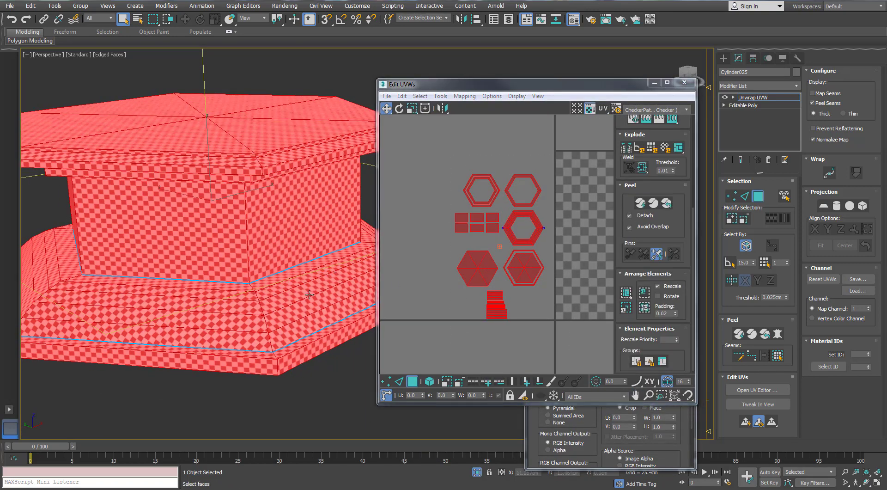
{"action": "left_click", "coordinate": [226, 394]}
{"action": "scroll", "coordinate": [226, 394], "scroll_direction": "down", "scroll_amount": 3}
{"action": "middle_click_drag", "start_coordinate": [226, 394], "coordinate": [278, 365], "text": "alt"}
{"action": "left_click", "coordinate": [477, 472]}
{"action": "scroll", "coordinate": [287, 231], "scroll_direction": "up", "scroll_amount": 2}
{"action": "middle_click_drag", "start_coordinate": [286, 231], "coordinate": [323, 291], "text": "alt"}
{"action": "left_click_drag", "start_coordinate": [440, 359], "coordinate": [573, 144]}
{"action": "key", "text": "r"}
{"action": "left_click_drag", "start_coordinate": [489, 264], "coordinate": [488, 255]}
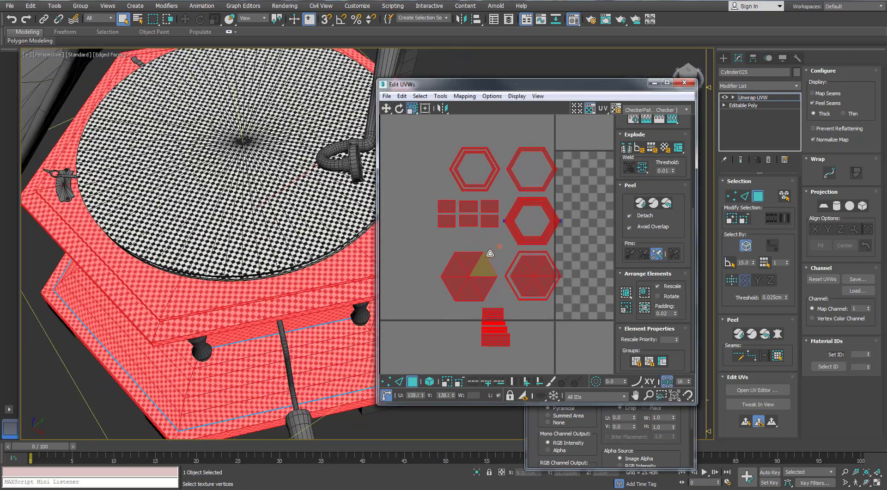
Compare the pedestal's checkers with the turntable's and move the whole set of shells clear of the checkered tile.
{"action": "middle_click_drag", "start_coordinate": [226, 317], "coordinate": [238, 330], "text": "alt"}
{"action": "scroll", "coordinate": [238, 330], "scroll_direction": "up", "scroll_amount": 8}
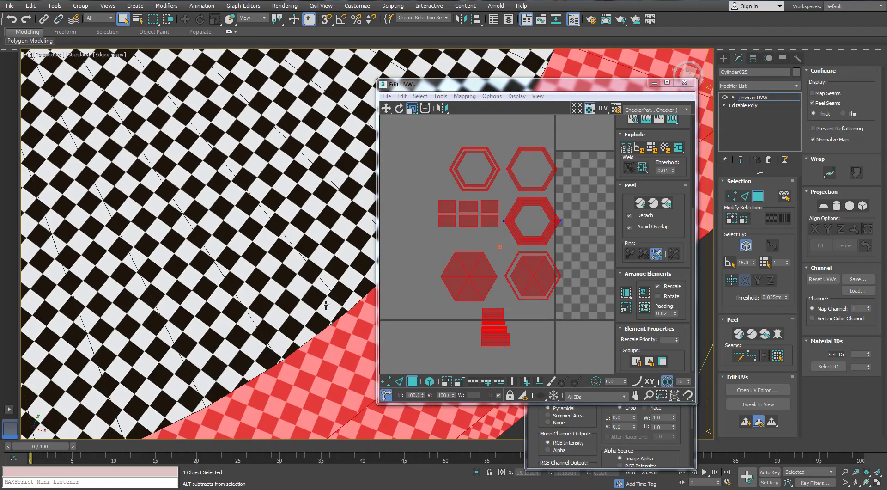
{"action": "scroll", "coordinate": [403, 270], "scroll_direction": "down", "scroll_amount": 3}
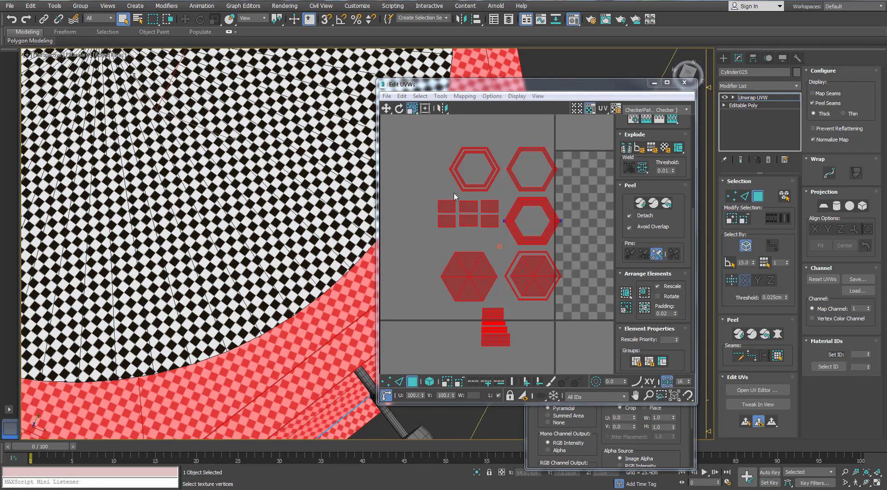
{"action": "key", "text": "w"}
{"action": "left_click_drag", "start_coordinate": [468, 262], "coordinate": [457, 250]}
Close the UV editor, deselect the pedestal and close the material editor.
{"action": "scroll", "coordinate": [259, 152], "scroll_direction": "down", "scroll_amount": 5}
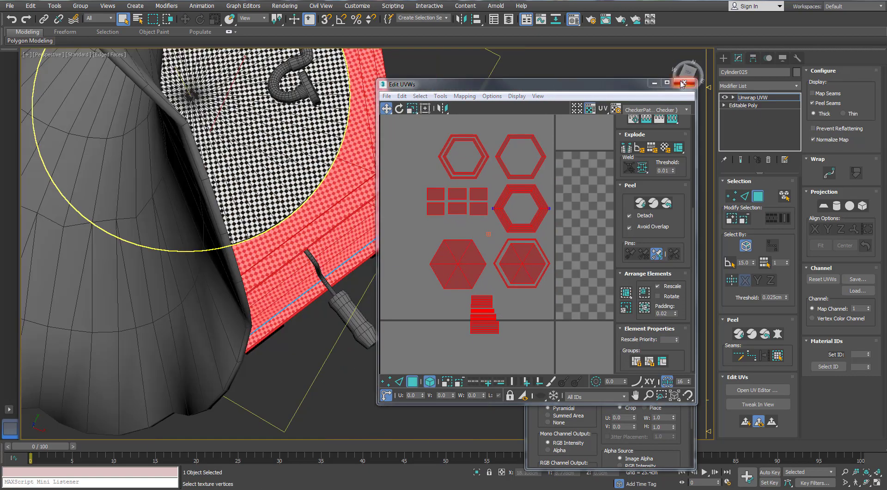
{"action": "left_click", "coordinate": [682, 84]}
{"action": "key", "text": "3"}
{"action": "left_click", "coordinate": [467, 263]}
{"action": "middle_click_drag", "start_coordinate": [462, 268], "coordinate": [368, 197], "text": "alt"}
{"action": "scroll", "coordinate": [369, 197], "scroll_direction": "down", "scroll_amount": 5}
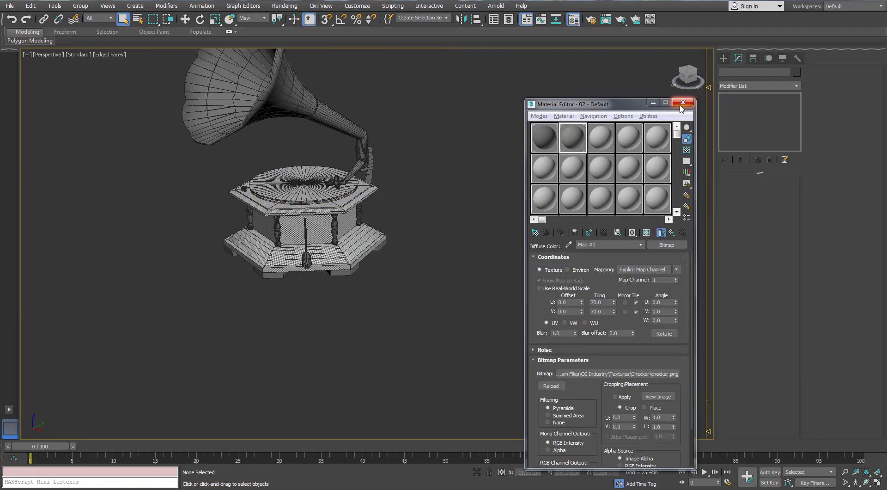
{"action": "left_click", "coordinate": [681, 105]}
Select the turned post at the pedestal's front corner, check it in isolation and convert it to Editable Poly.
{"action": "scroll", "coordinate": [337, 233], "scroll_direction": "up", "scroll_amount": 7}
{"action": "left_click", "coordinate": [334, 230]}
{"action": "middle_click_drag", "start_coordinate": [401, 243], "coordinate": [378, 227], "text": "alt"}
{"action": "key", "text": "alt+q"}
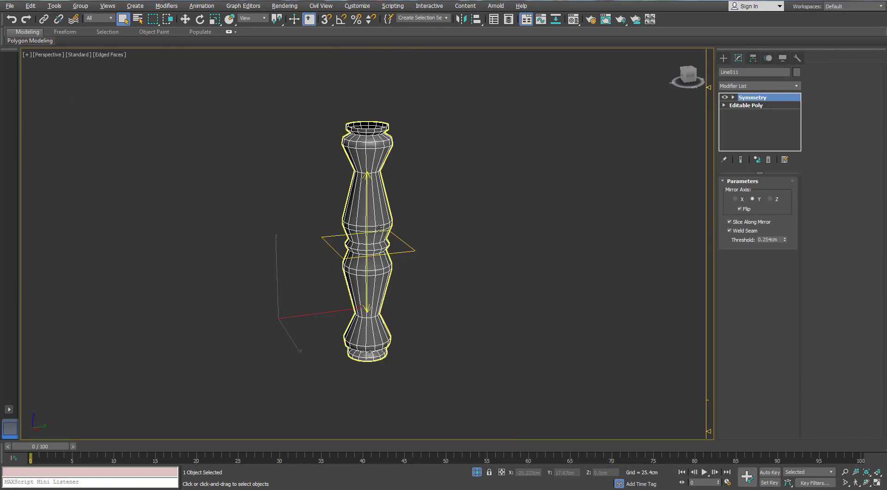
{"action": "left_click", "coordinate": [476, 472]}
{"action": "right_click", "coordinate": [329, 175]}
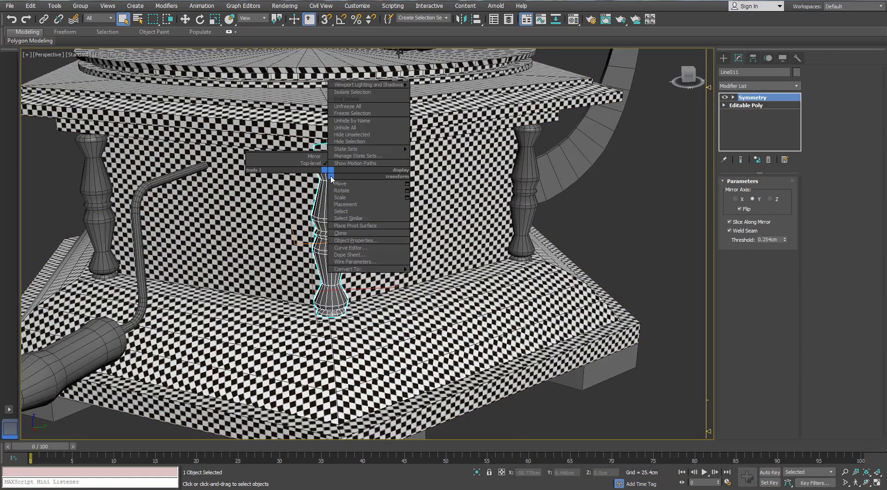
{"action": "left_click", "coordinate": [322, 276]}
Select a lengthwise edge loop of the front post and add an Unwrap UVW modifier.
{"action": "scroll", "coordinate": [333, 162], "scroll_direction": "up", "scroll_amount": 8}
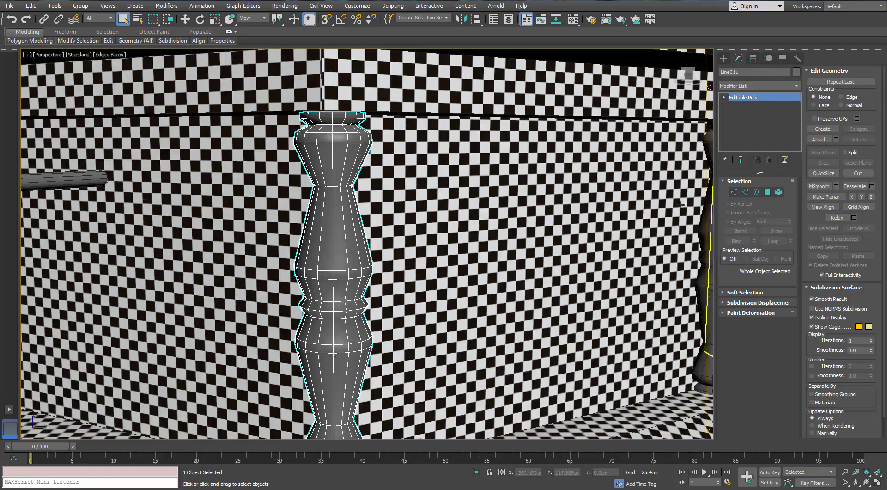
{"action": "key", "text": "2"}
{"action": "scroll", "coordinate": [335, 202], "scroll_direction": "down", "scroll_amount": 4}
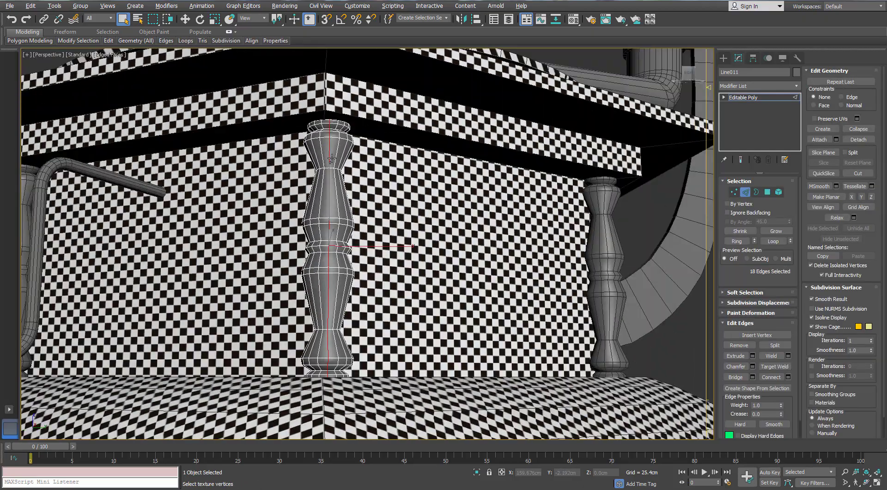
{"action": "middle_click_drag", "start_coordinate": [335, 202], "coordinate": [352, 193], "text": "alt"}
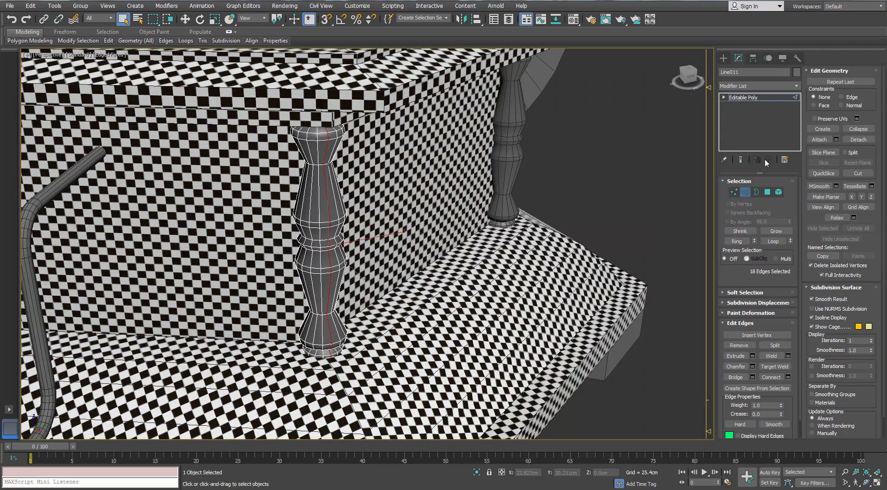
{"action": "key", "text": "2"}
{"action": "left_click", "coordinate": [797, 86]}
{"action": "key", "text": "u"}
{"action": "key", "text": "Return"}
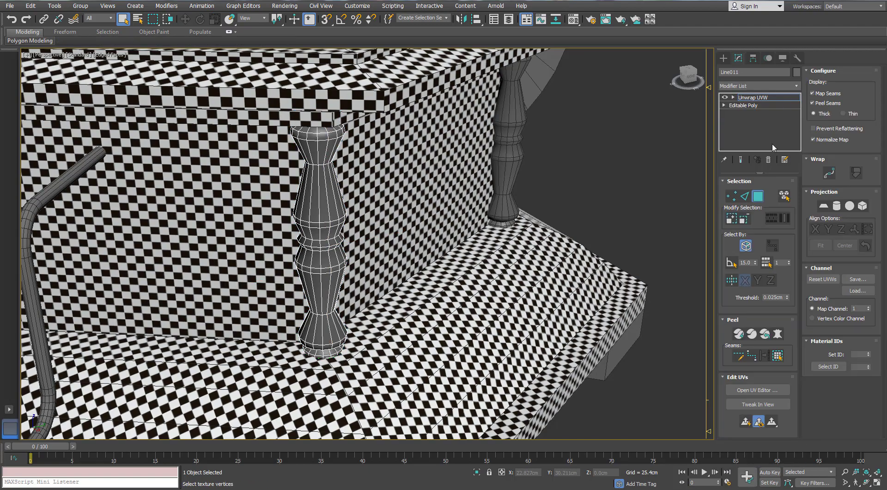
Mark the post's lengthwise edge loop as a peel seam and check the seam with the post isolated.
{"action": "left_click", "coordinate": [741, 200]}
{"action": "middle_click_drag", "start_coordinate": [362, 216], "coordinate": [332, 171], "text": "alt"}
{"action": "key", "text": "alt+q"}
{"action": "middle_click_drag", "start_coordinate": [387, 168], "coordinate": [335, 134]}
{"action": "scroll", "coordinate": [342, 144], "scroll_direction": "up", "scroll_amount": 2}
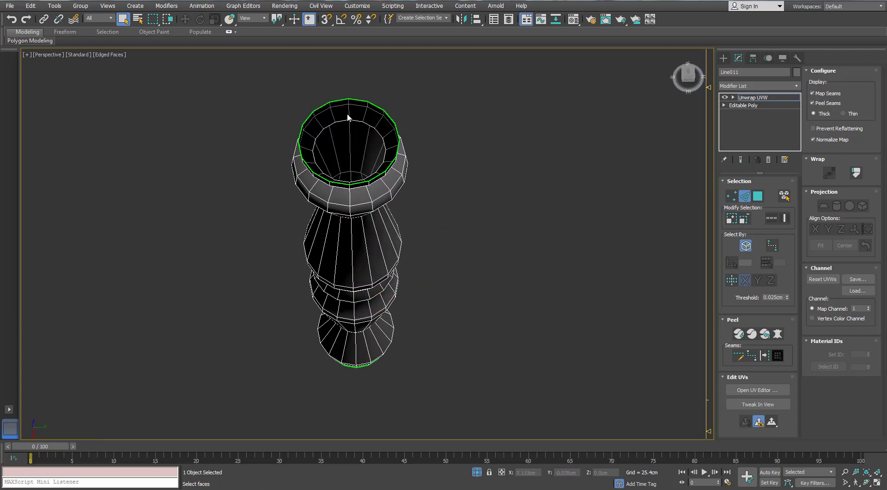
{"action": "middle_click_drag", "start_coordinate": [368, 202], "coordinate": [348, 188], "text": "alt"}
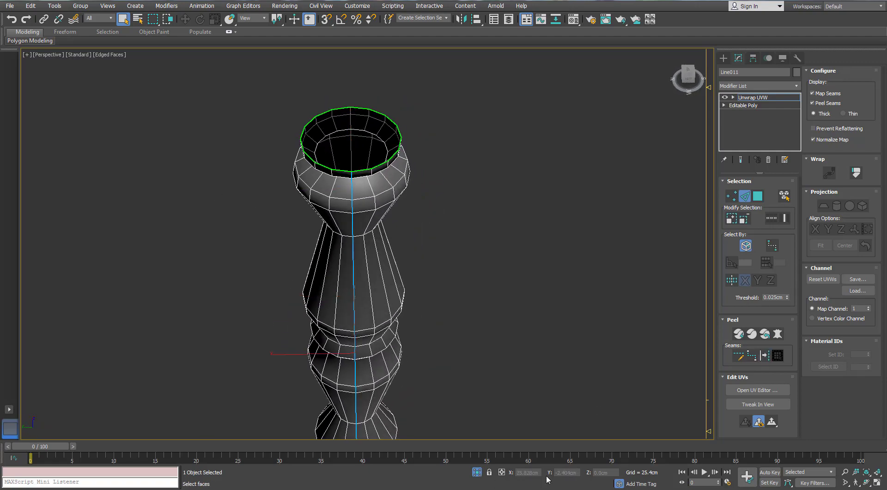
{"action": "left_click", "coordinate": [477, 472]}
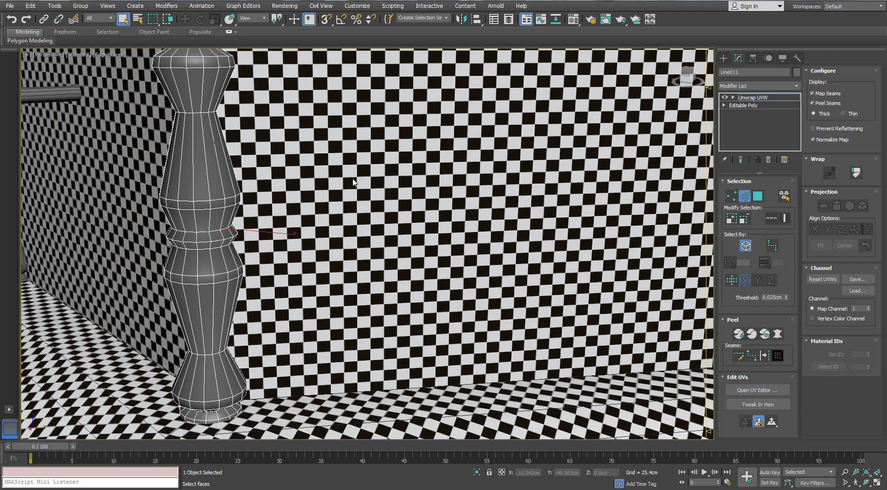
Select all faces of the front post and open its UVs for editing.
{"action": "left_click", "coordinate": [758, 196]}
{"action": "left_click", "coordinate": [440, 206]}
{"action": "left_click", "coordinate": [778, 356]}
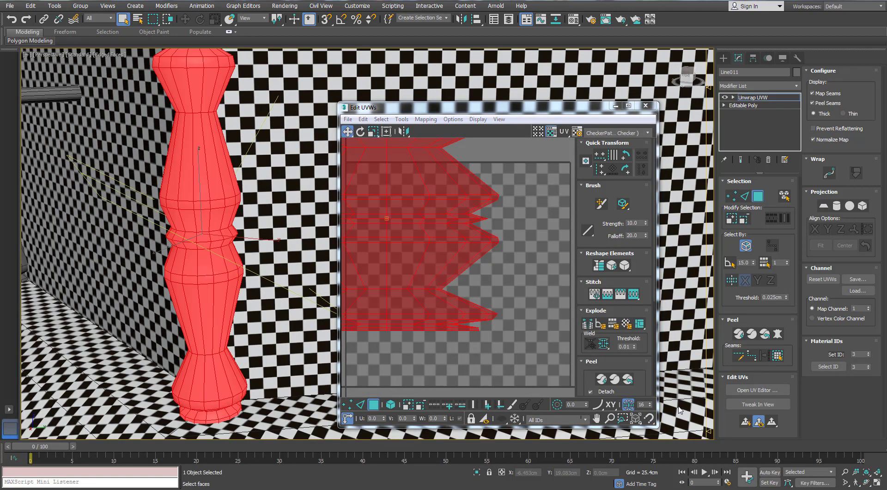
Try to flatten the post's faces with a pelt map.
{"action": "left_click", "coordinate": [425, 119]}
{"action": "left_click", "coordinate": [777, 333]}
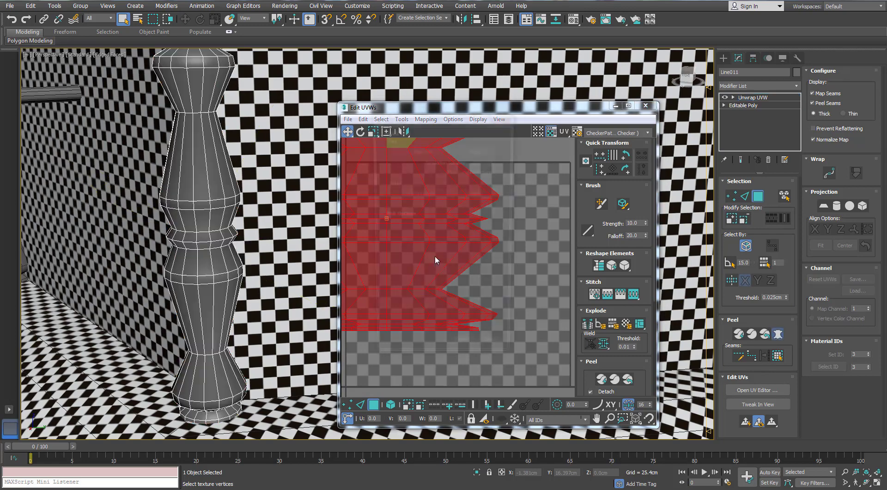
{"action": "left_click", "coordinate": [424, 152]}
{"action": "left_click_drag", "start_coordinate": [426, 117], "coordinate": [701, 67]}
{"action": "left_click", "coordinate": [740, 307]}
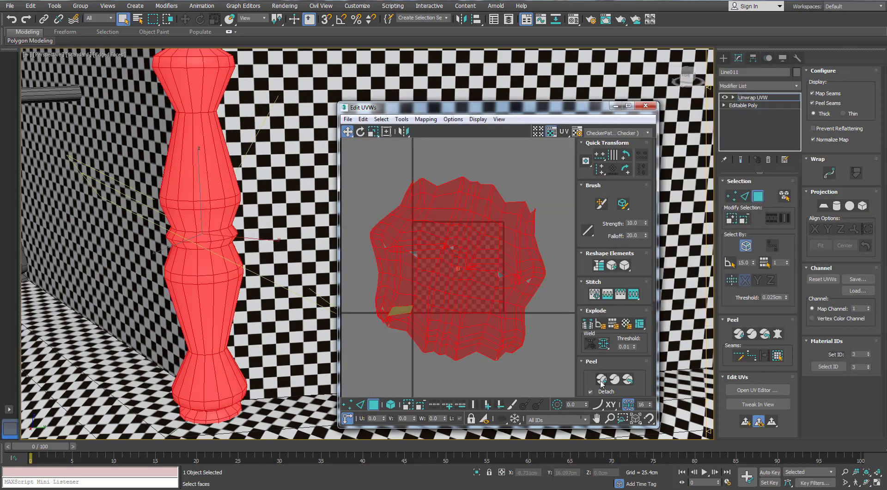
Flatten the post with Quick Peel, level the shell, and place it scaled down above the tile's upper-left corner.
{"action": "left_click", "coordinate": [602, 380]}
{"action": "middle_click_drag", "start_coordinate": [477, 248], "coordinate": [466, 237]}
{"action": "scroll", "coordinate": [466, 277], "scroll_direction": "up", "scroll_amount": 4}
{"action": "scroll", "coordinate": [466, 277], "scroll_direction": "down", "scroll_amount": 3}
{"action": "key", "text": "e"}
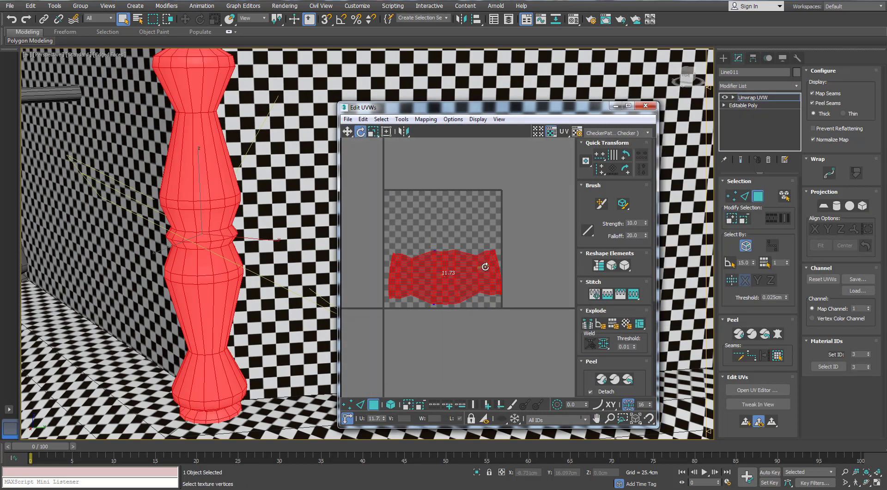
{"action": "left_click", "coordinate": [738, 334]}
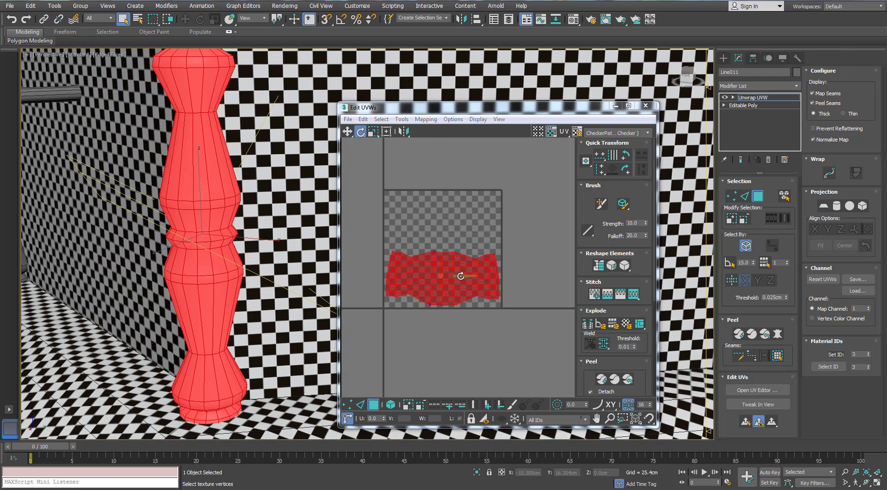
{"action": "left_click_drag", "start_coordinate": [461, 276], "coordinate": [410, 178]}
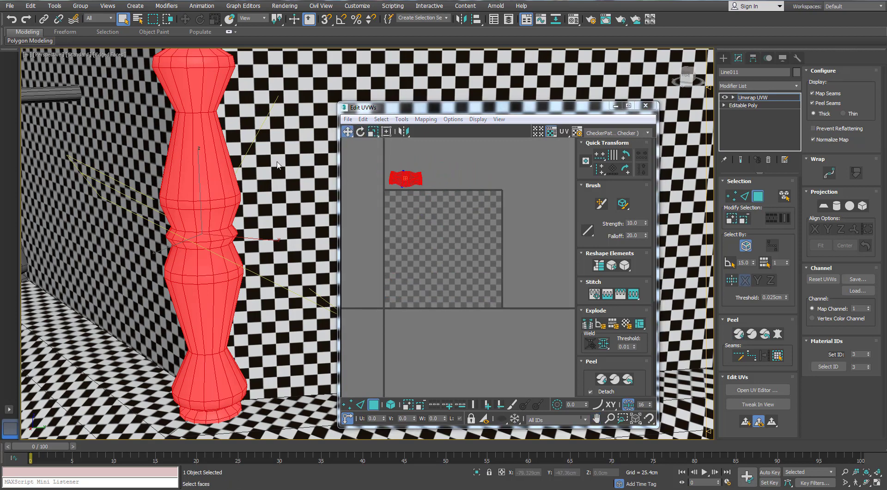
Assign the checker material to the front post and close the material editor.
{"action": "scroll", "coordinate": [263, 157], "scroll_direction": "down", "scroll_amount": 4}
{"action": "left_click", "coordinate": [88, 368]}
{"action": "key", "text": "m"}
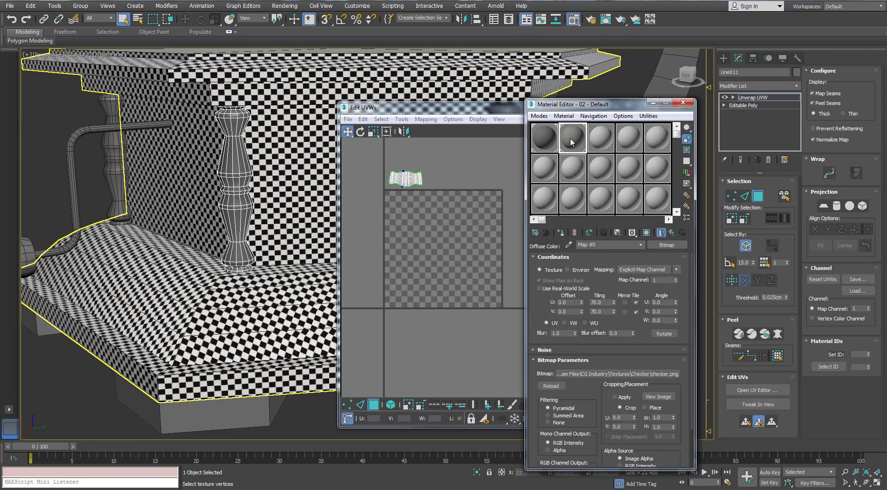
{"action": "left_click", "coordinate": [686, 103]}
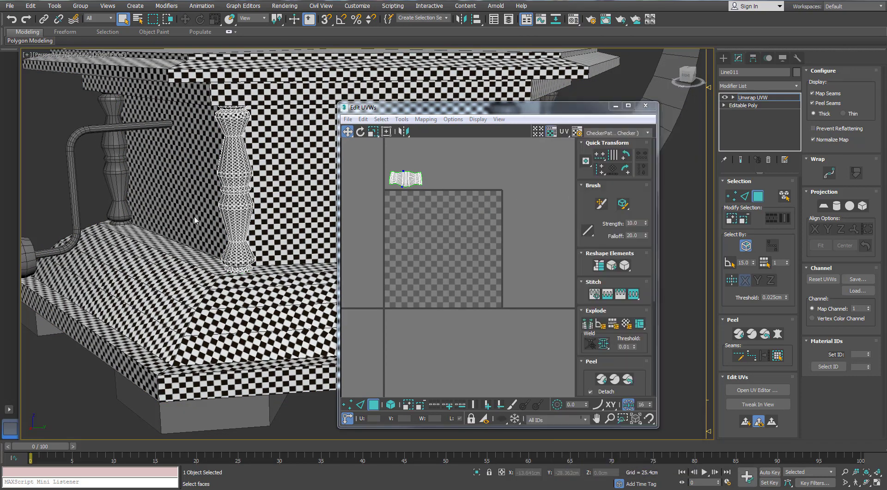
Inspect the checkers on the isolated post and scale its complete UV shell down uniformly.
{"action": "scroll", "coordinate": [226, 198], "scroll_direction": "up", "scroll_amount": 5}
{"action": "key", "text": "alt+q"}
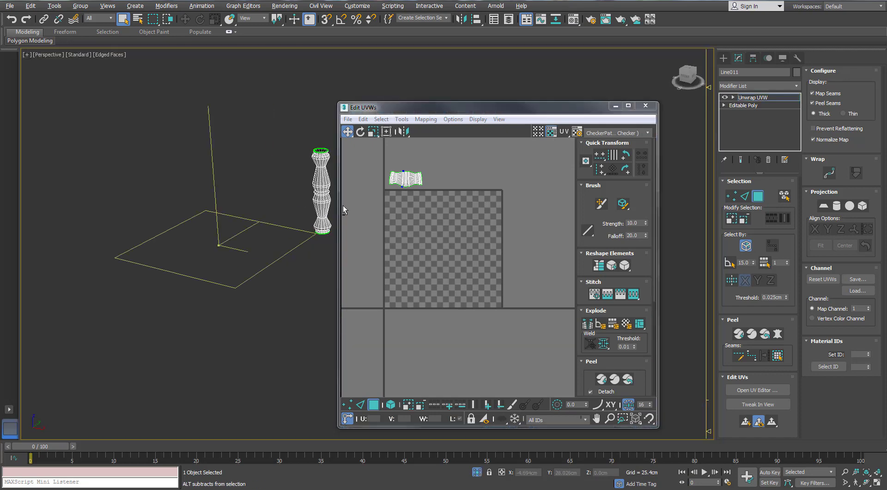
{"action": "scroll", "coordinate": [289, 190], "scroll_direction": "up", "scroll_amount": 2}
{"action": "middle_click_drag", "start_coordinate": [289, 190], "coordinate": [333, 187], "text": "alt"}
{"action": "scroll", "coordinate": [333, 187], "scroll_direction": "up", "scroll_amount": 5}
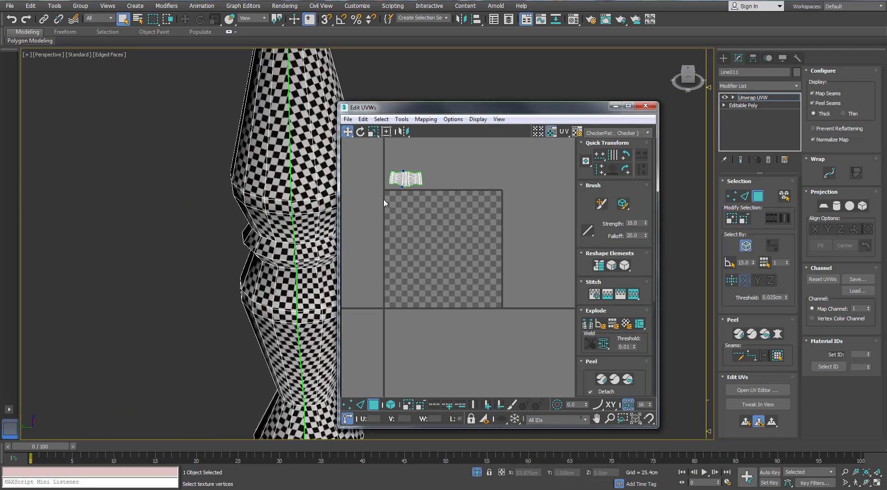
{"action": "left_click_drag", "start_coordinate": [384, 199], "coordinate": [430, 163]}
{"action": "scroll", "coordinate": [407, 182], "scroll_direction": "up", "scroll_amount": 3}
{"action": "key", "text": "r"}
{"action": "left_click_drag", "start_coordinate": [403, 180], "coordinate": [390, 221]}
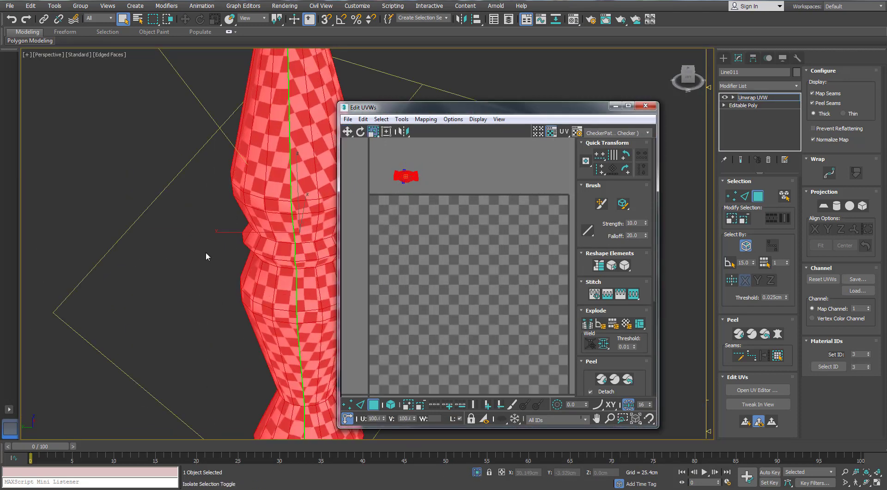
Leave isolation and scale the post's shell up to about 120% to match the wall's checker size.
{"action": "key", "text": "alt+q"}
{"action": "scroll", "coordinate": [206, 257], "scroll_direction": "down", "scroll_amount": 3}
{"action": "scroll", "coordinate": [373, 169], "scroll_direction": "up", "scroll_amount": 3}
{"action": "left_click_drag", "start_coordinate": [440, 181], "coordinate": [424, 212]}
{"action": "middle_click_drag", "start_coordinate": [250, 183], "coordinate": [204, 164]}
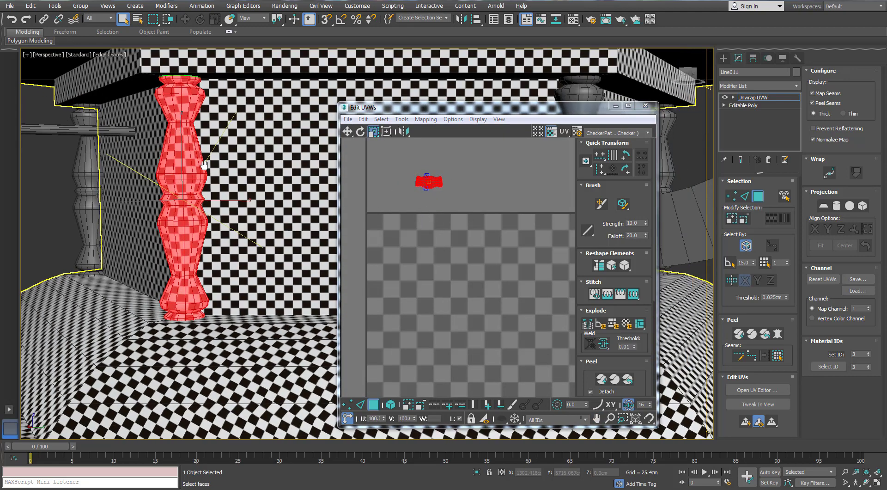
{"action": "scroll", "coordinate": [196, 191], "scroll_direction": "up", "scroll_amount": 6}
{"action": "left_click_drag", "start_coordinate": [420, 185], "coordinate": [418, 178]}
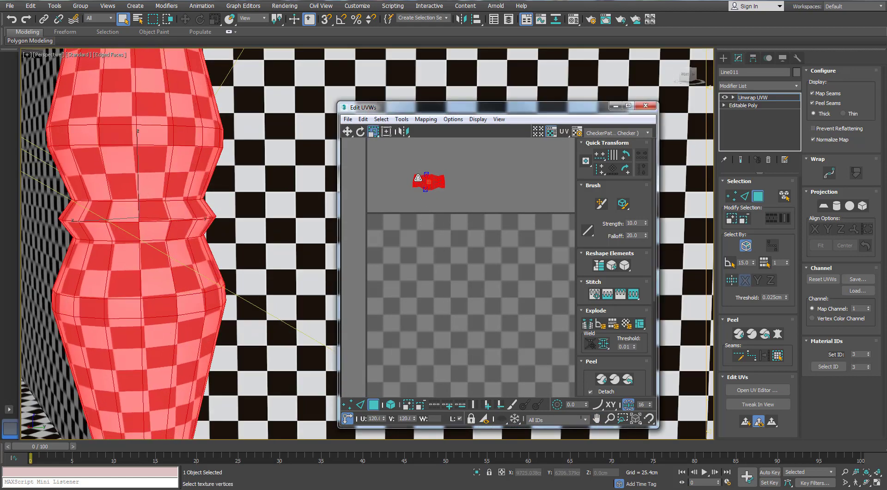
Move the post's complete UV shell toward the upper-left corner of the checkered tile.
{"action": "scroll", "coordinate": [174, 202], "scroll_direction": "down", "scroll_amount": 5}
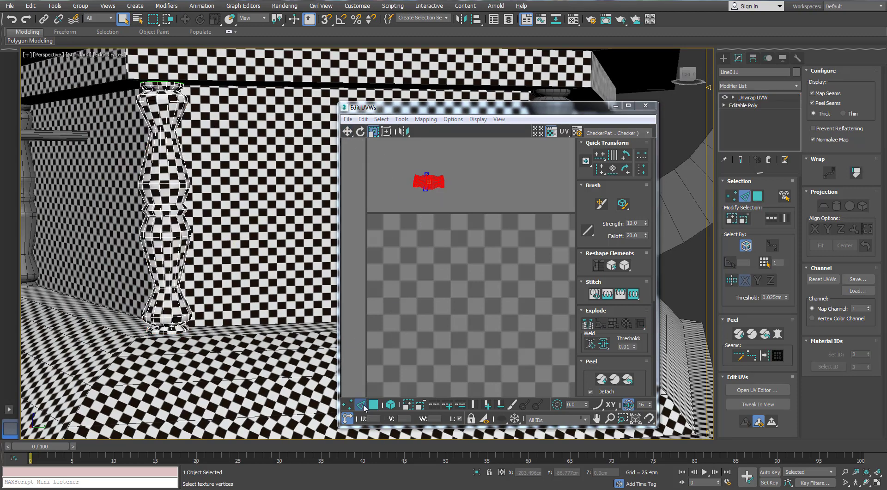
{"action": "left_click", "coordinate": [347, 131]}
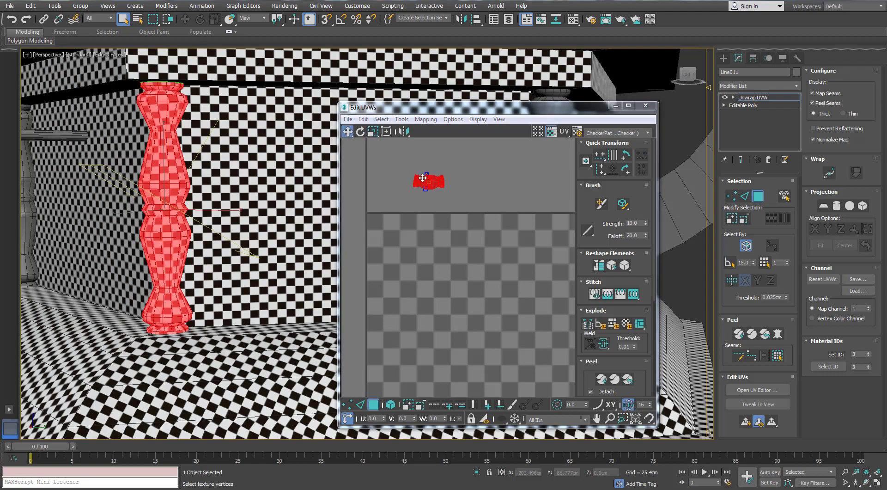
{"action": "left_click_drag", "start_coordinate": [427, 181], "coordinate": [386, 199]}
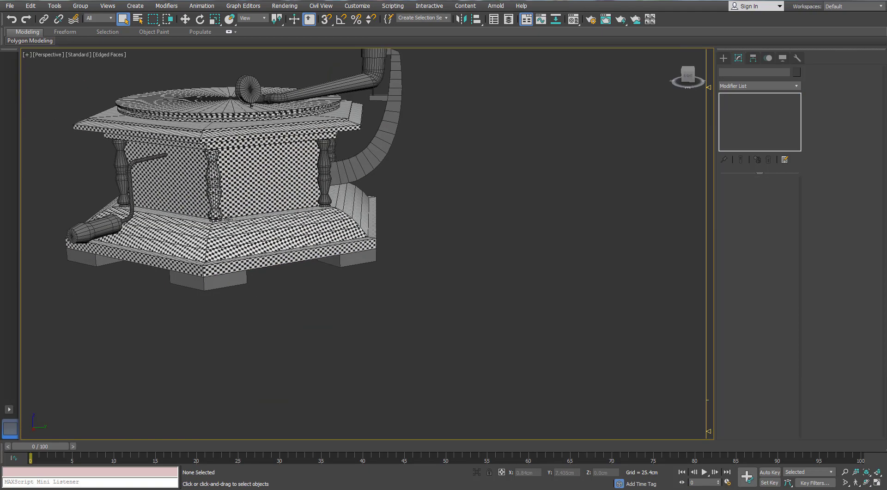
Copy the front post's Unwrap UVW modifier onto the neighbouring post at the next pedestal corner.
{"action": "scroll", "coordinate": [228, 219], "scroll_direction": "up", "scroll_amount": 5}
{"action": "left_click", "coordinate": [263, 176]}
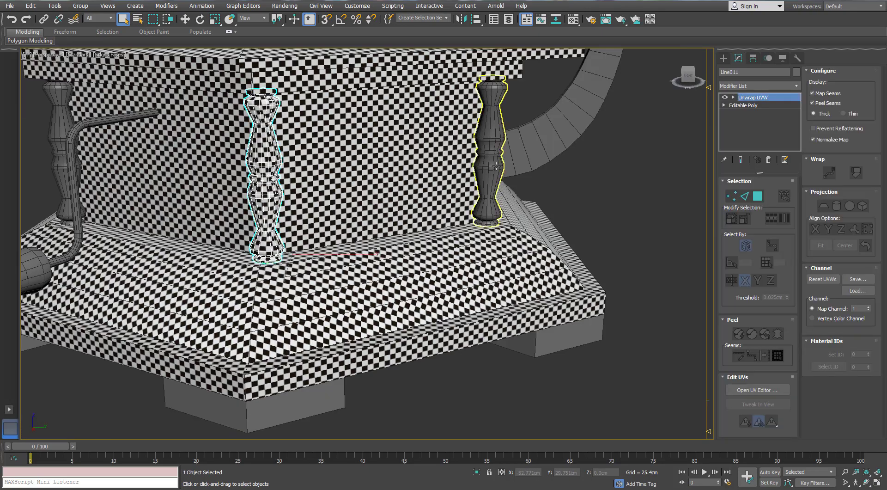
{"action": "left_click", "coordinate": [490, 152]}
{"action": "right_click", "coordinate": [753, 97]}
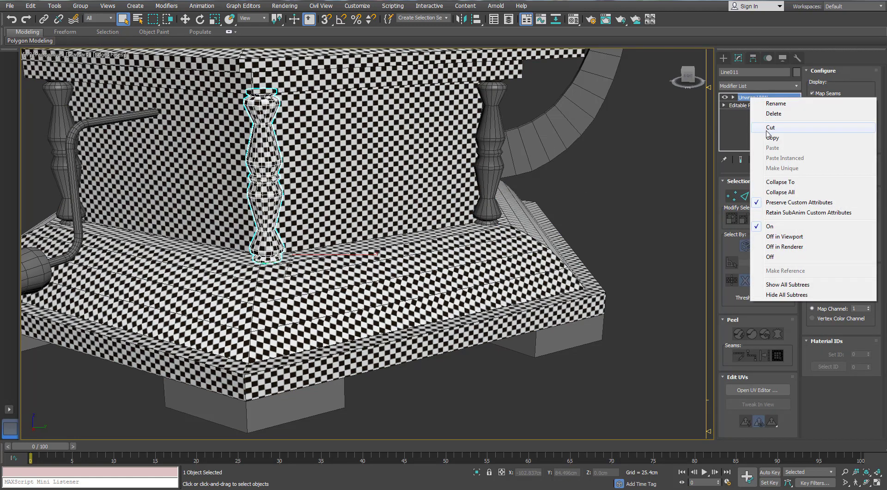
{"action": "left_click", "coordinate": [786, 128]}
{"action": "left_click", "coordinate": [627, 171]}
{"action": "key", "text": "ctrl+z"}
{"action": "middle_click_drag", "start_coordinate": [672, 149], "coordinate": [577, 176], "text": "alt"}
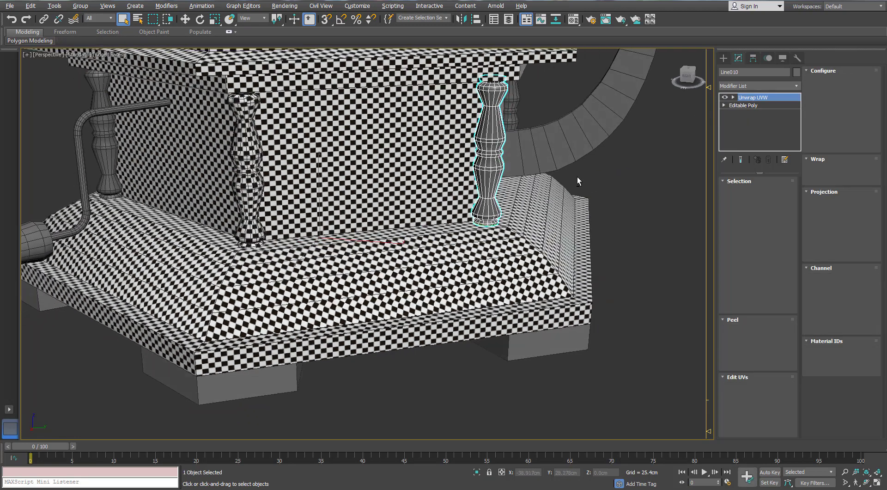
Assign the checker material to the neighbouring post that received the copied unwrap and close the Material Editor.
{"action": "left_click", "coordinate": [624, 207]}
{"action": "key", "text": "m"}
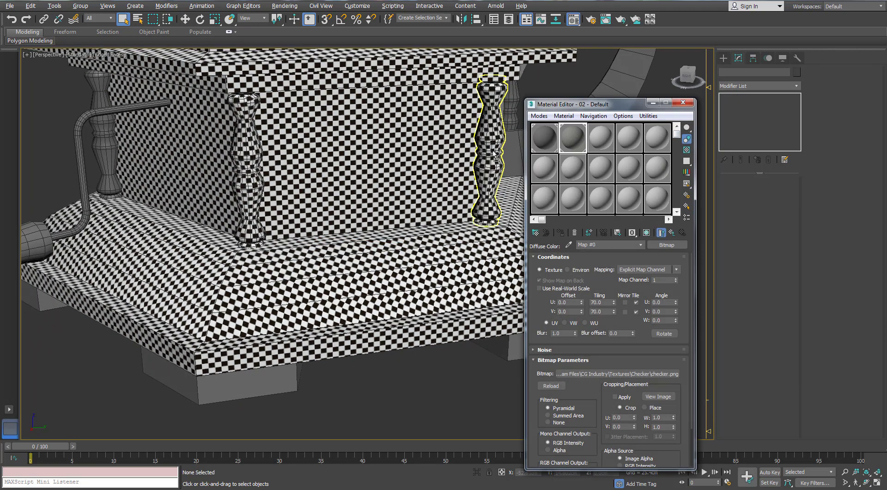
{"action": "scroll", "coordinate": [462, 153], "scroll_direction": "down", "scroll_amount": 4}
{"action": "key", "text": "m"}
Try to assign the checker material to the four remaining plain posts around the pedestal.
{"action": "left_click", "coordinate": [410, 147]}
{"action": "middle_click_drag", "start_coordinate": [411, 147], "coordinate": [254, 159], "text": "alt"}
{"action": "left_click", "coordinate": [302, 155]}
{"action": "left_click", "coordinate": [200, 150], "text": "ctrl"}
{"action": "left_click", "coordinate": [210, 164], "text": "ctrl"}
{"action": "right_click", "coordinate": [253, 159]}
{"action": "middle_click_drag", "start_coordinate": [246, 265], "coordinate": [332, 192], "text": "alt"}
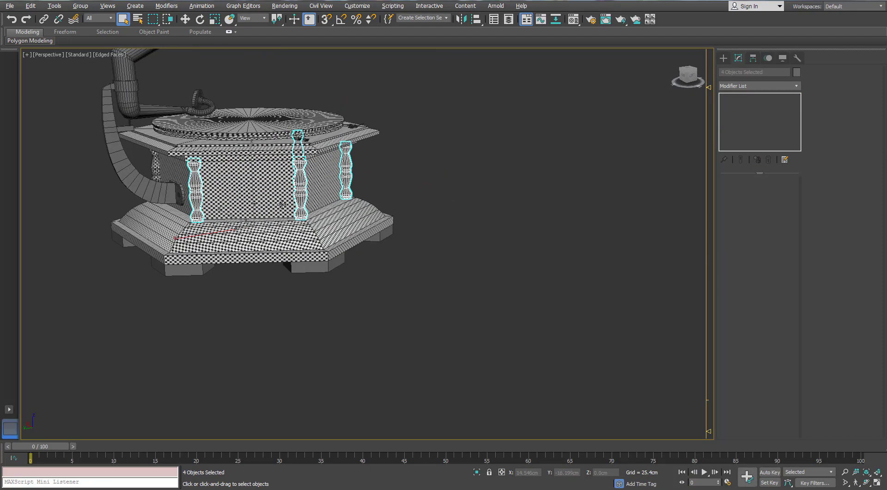
{"action": "scroll", "coordinate": [333, 193], "scroll_direction": "up", "scroll_amount": 2}
{"action": "key", "text": "m"}
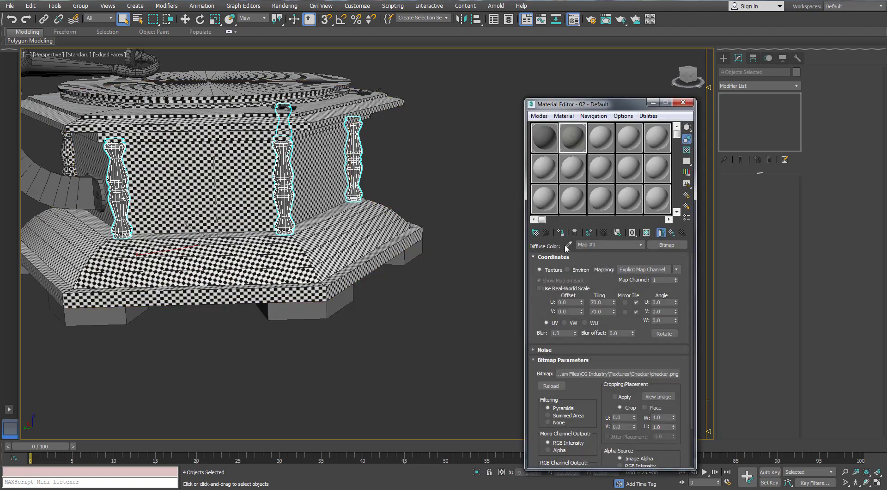
{"action": "left_click", "coordinate": [560, 232]}
{"action": "left_click", "coordinate": [683, 103]}
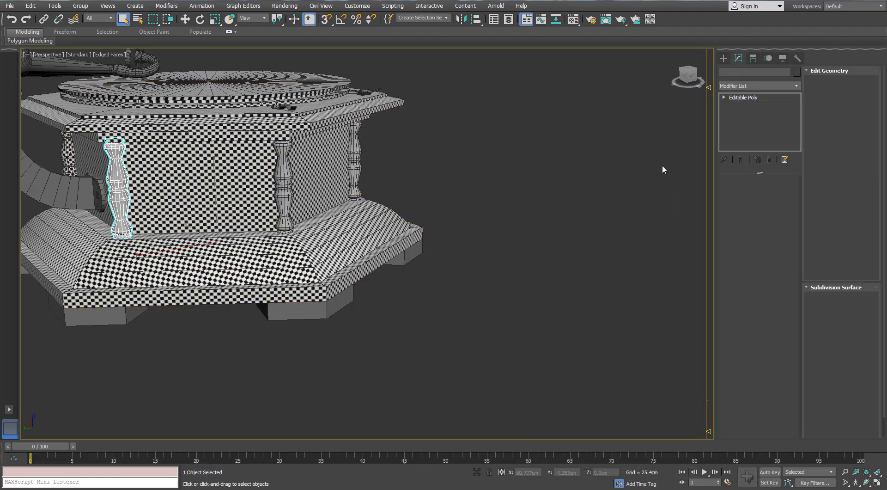
Paste the Unwrap UVW modifier as an instance onto the three selected plain posts.
{"action": "left_click", "coordinate": [281, 174], "text": "ctrl"}
{"action": "left_click", "coordinate": [355, 159], "text": "ctrl"}
{"action": "middle_click_drag", "start_coordinate": [354, 159], "coordinate": [462, 197], "text": "alt"}
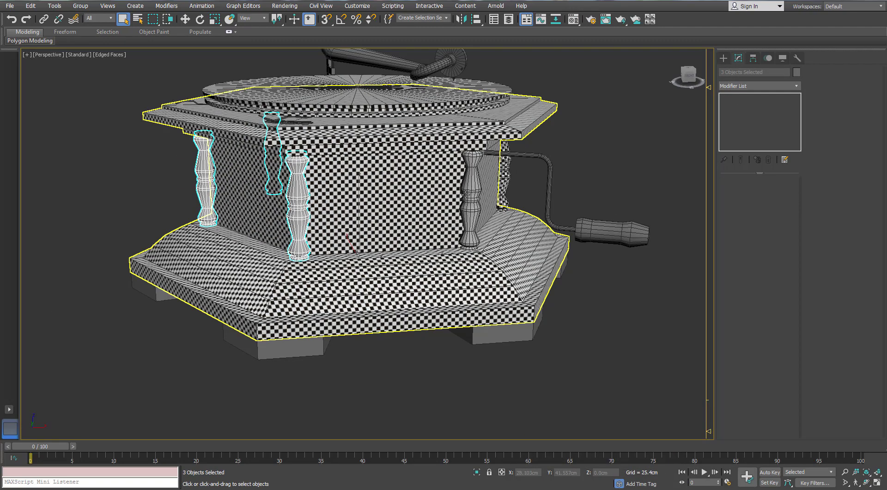
{"action": "right_click", "coordinate": [744, 108]}
{"action": "left_click", "coordinate": [762, 170]}
{"action": "left_click", "coordinate": [598, 342]}
Delete the plain posts around the pedestal, keeping the checkered post beside the crank.
{"action": "scroll", "coordinate": [277, 277], "scroll_direction": "down", "scroll_amount": 5}
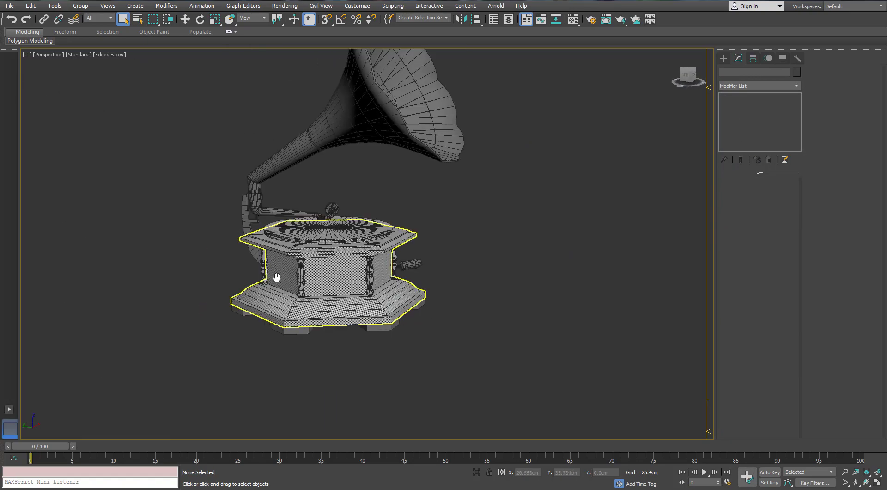
{"action": "scroll", "coordinate": [277, 276], "scroll_direction": "up", "scroll_amount": 3}
{"action": "left_click", "coordinate": [337, 277]}
{"action": "scroll", "coordinate": [153, 277], "scroll_direction": "up", "scroll_amount": 2}
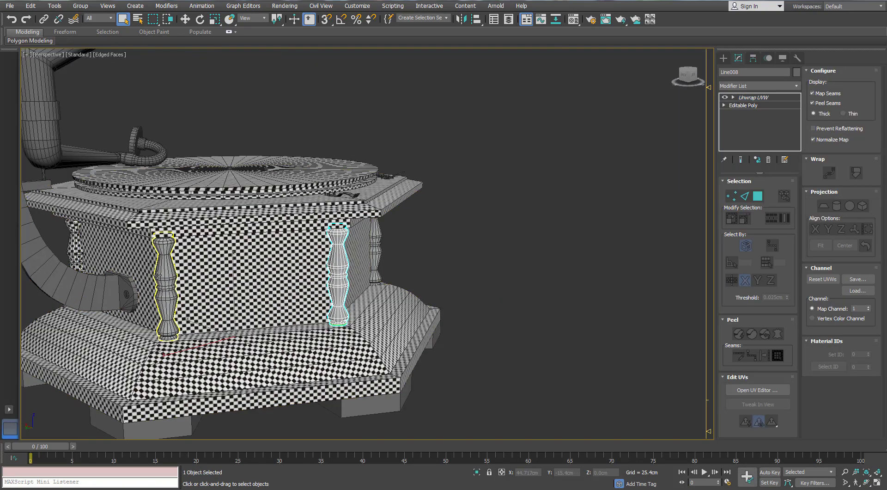
{"action": "left_click", "coordinate": [158, 276]}
{"action": "middle_click_drag", "start_coordinate": [259, 282], "coordinate": [377, 292], "text": "alt"}
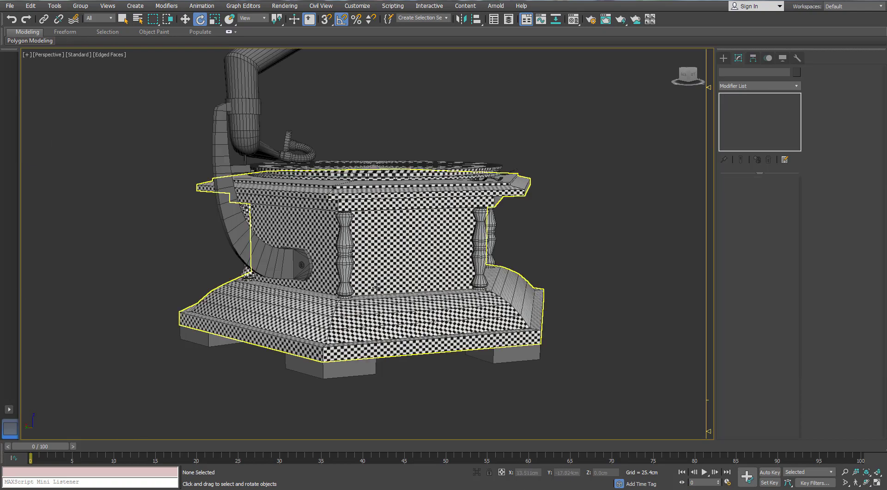
{"action": "left_click", "coordinate": [345, 254]}
{"action": "middle_click_drag", "start_coordinate": [344, 254], "coordinate": [379, 282], "text": "alt"}
{"action": "left_click", "coordinate": [466, 297], "text": "ctrl"}
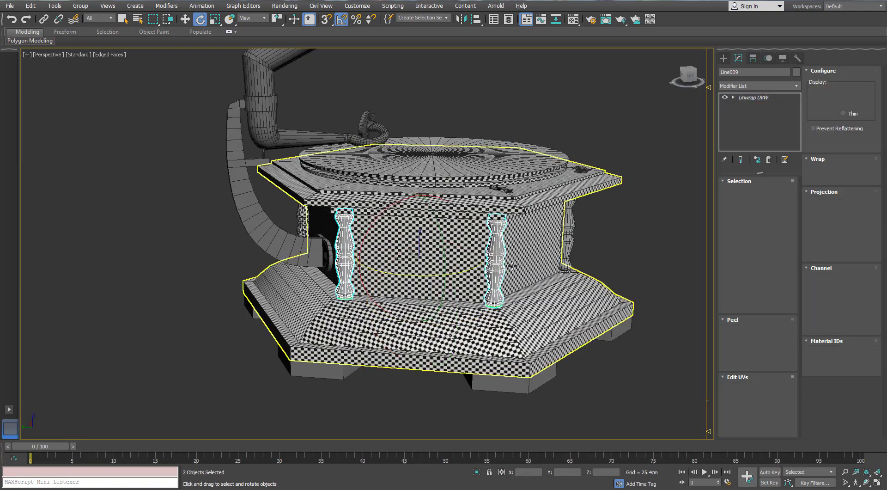
{"action": "middle_click_drag", "start_coordinate": [466, 297], "coordinate": [462, 268], "text": "alt"}
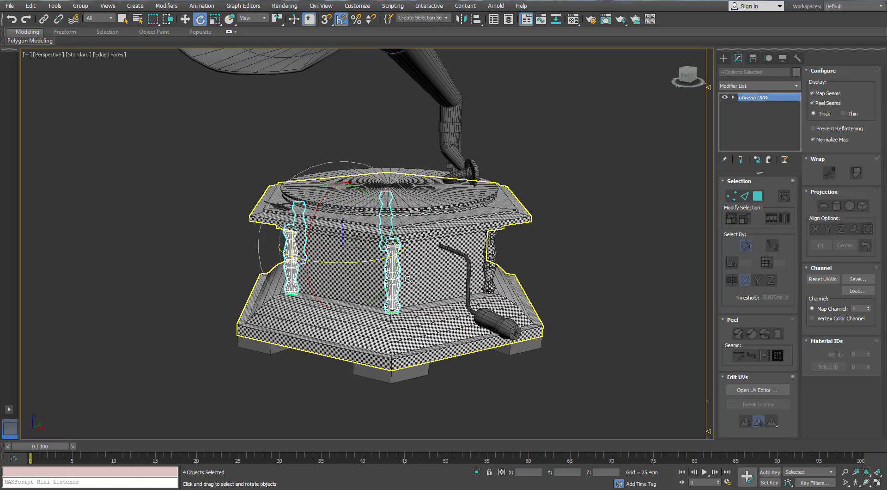
{"action": "key", "text": "ctrl+d"}
Clone the checkered post as instances around the pedestal's centre, rotated in 60° steps with angle snap.
{"action": "scroll", "coordinate": [508, 279], "scroll_direction": "up", "scroll_amount": 3}
{"action": "left_click", "coordinate": [481, 242]}
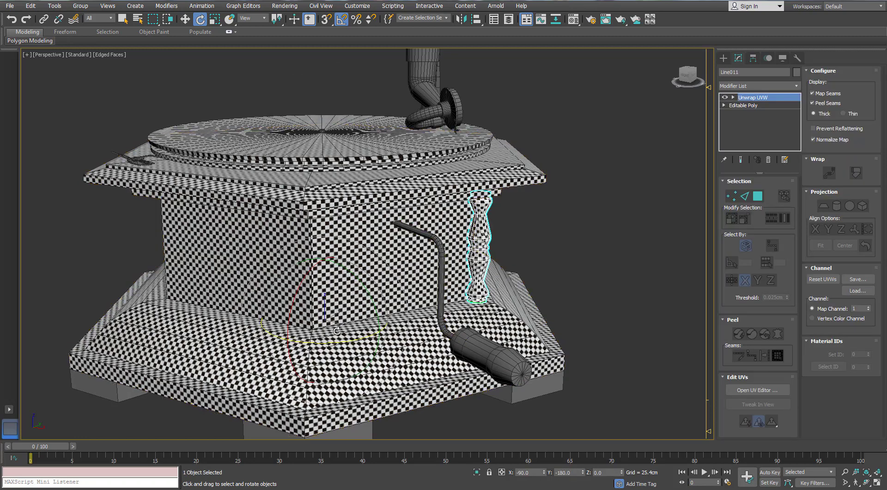
{"action": "mouse_move", "coordinate": [324, 344]}
{"action": "left_mouse_down", "text": "shift"}
{"action": "mouse_move", "coordinate": [309, 347]}
{"action": "mouse_move", "coordinate": [359, 340]}
{"action": "left_mouse_up", "text": "shift"}
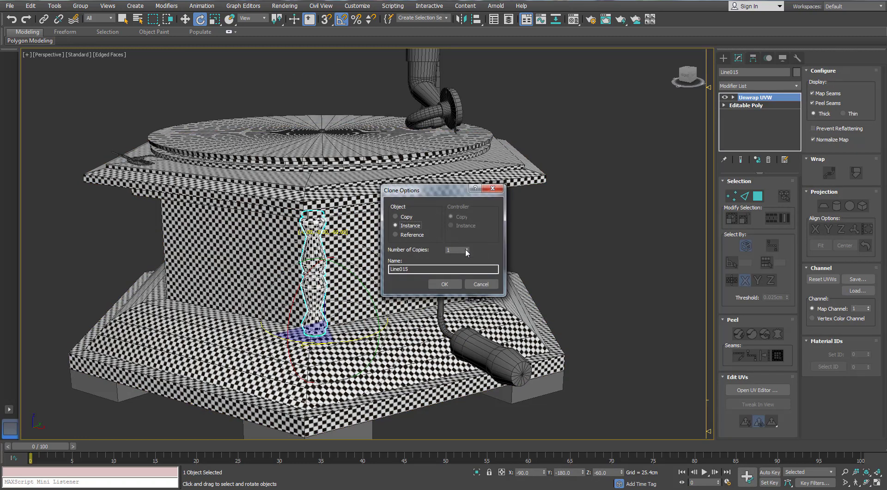
{"action": "left_click", "coordinate": [444, 284]}
Isolate one of the angled feet under the pedestal and add an Unwrap UVW modifier to it.
{"action": "middle_click_drag", "start_coordinate": [133, 247], "coordinate": [159, 258], "text": "alt"}
{"action": "left_click", "coordinate": [159, 277]}
{"action": "scroll", "coordinate": [265, 307], "scroll_direction": "up", "scroll_amount": 3}
{"action": "left_click", "coordinate": [277, 332]}
{"action": "key", "text": "alt+q"}
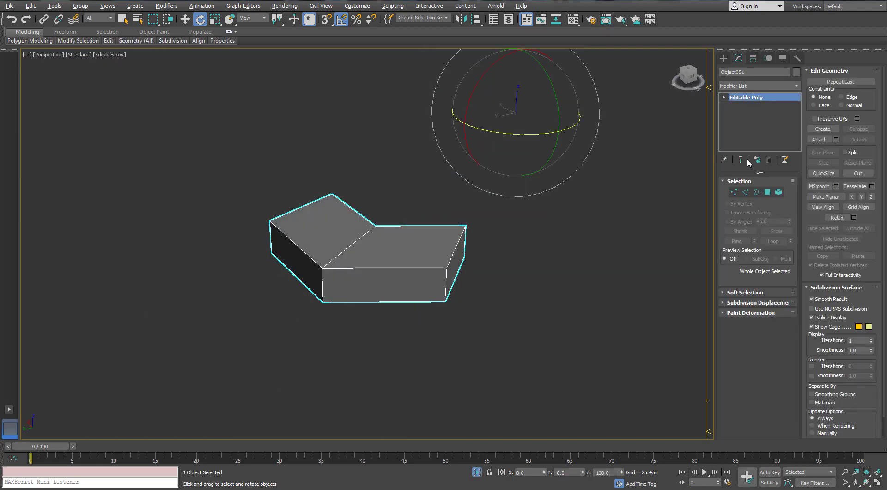
{"action": "left_click", "coordinate": [796, 86]}
{"action": "left_click", "coordinate": [769, 373]}
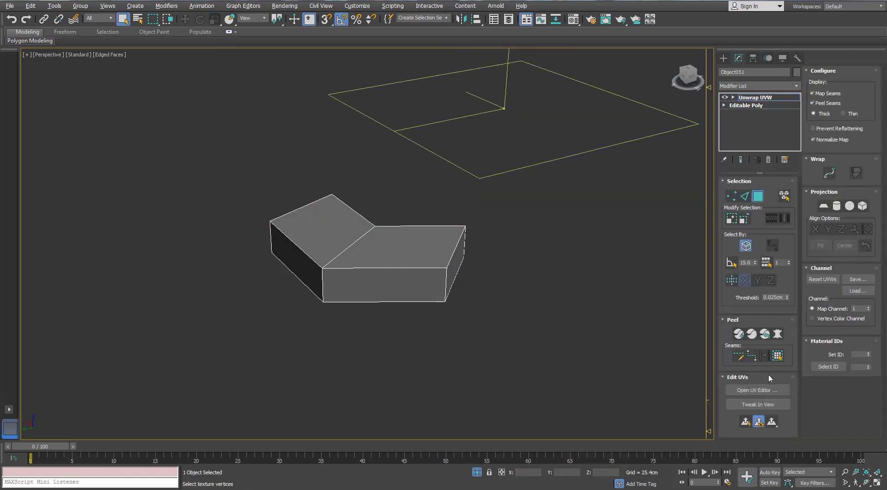
Open the foot's UV editor and select all of its faces.
{"action": "left_click_drag", "start_coordinate": [0, 171], "coordinate": [426, 101]}
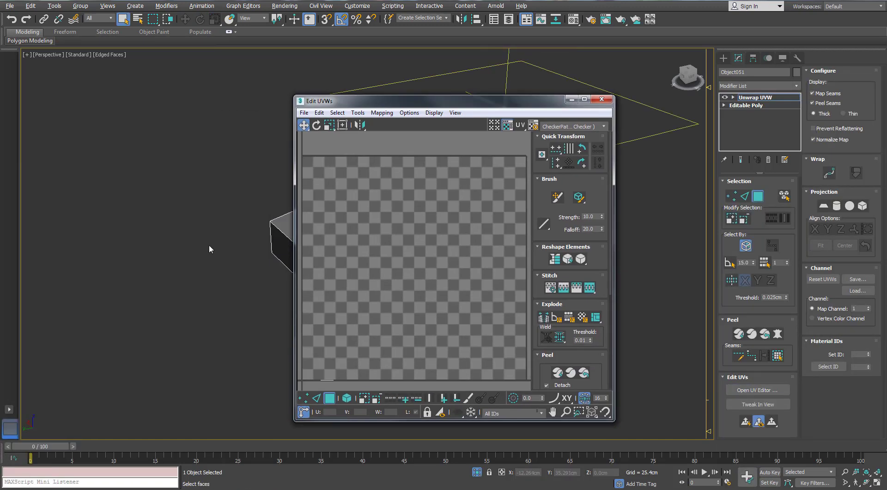
{"action": "middle_click_drag", "start_coordinate": [209, 244], "coordinate": [79, 228]}
{"action": "scroll", "coordinate": [79, 229], "scroll_direction": "down", "scroll_amount": 3}
{"action": "key", "text": "ctrl+a"}
{"action": "left_click", "coordinate": [382, 112]}
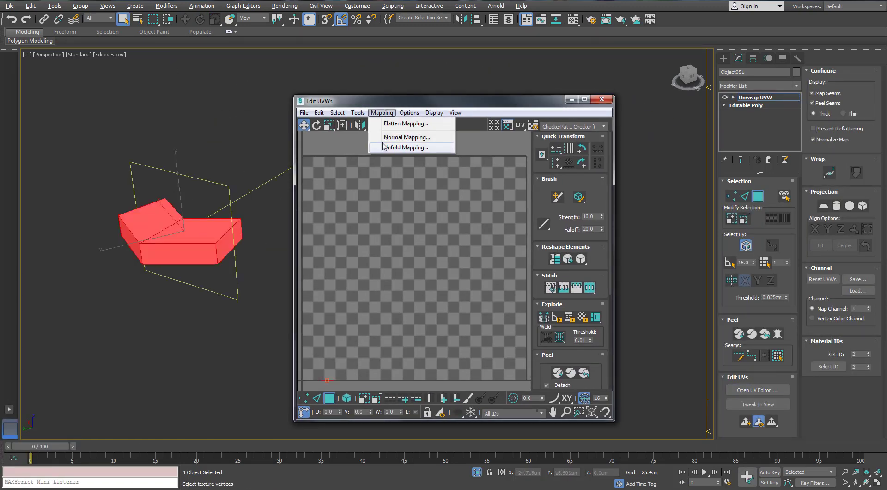
{"action": "left_click", "coordinate": [384, 148]}
{"action": "left_click_drag", "start_coordinate": [68, 13], "coordinate": [74, 63]}
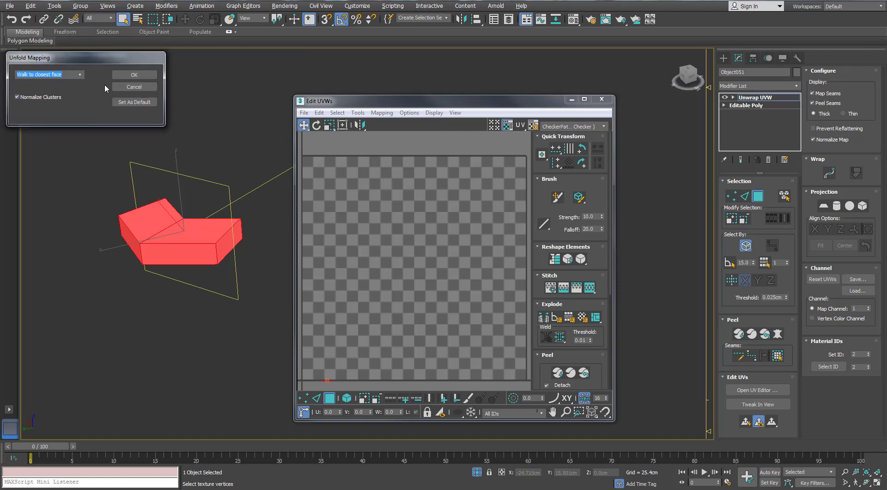
{"action": "left_click", "coordinate": [154, 92]}
Apply Normal Mapping with Box Mapping and 0.001 spacing to the foot, and Quick Peel the resulting shells.
{"action": "left_click", "coordinate": [381, 113]}
{"action": "left_click", "coordinate": [384, 137]}
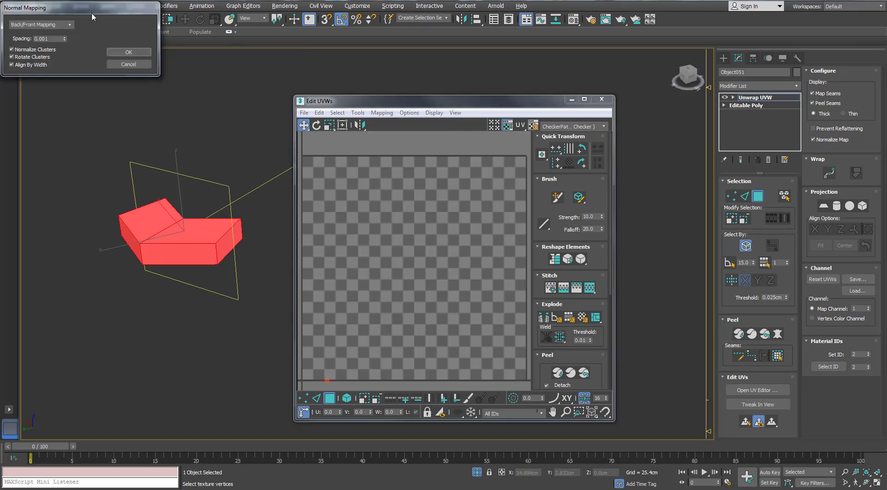
{"action": "left_click_drag", "start_coordinate": [93, 11], "coordinate": [132, 83]}
{"action": "left_click", "coordinate": [63, 131]}
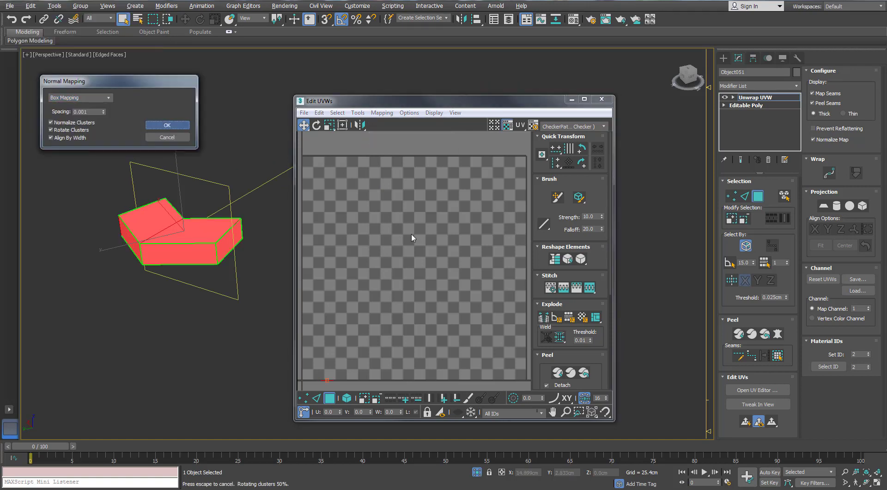
{"action": "key", "text": "Return"}
{"action": "left_click", "coordinate": [739, 333]}
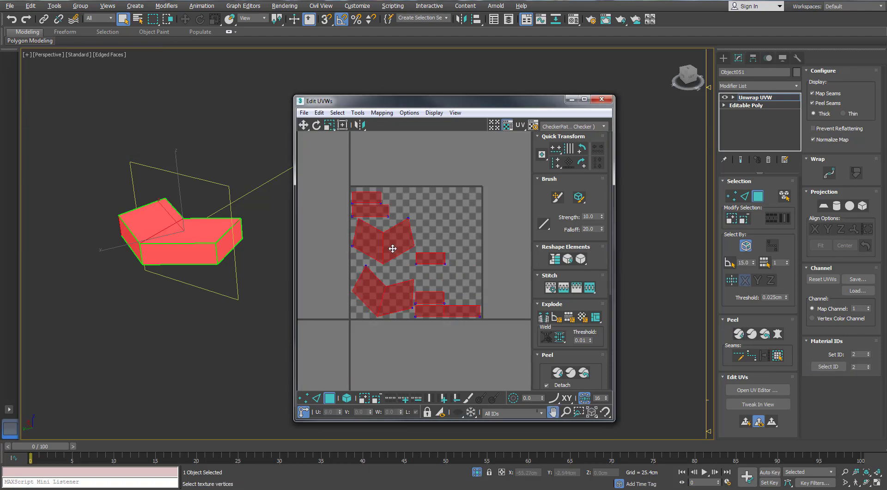
Enable element selection and gather the foot's rectangular side shells into a compact block in the tile's lower-right corner.
{"action": "left_click", "coordinate": [585, 99]}
{"action": "scroll", "coordinate": [464, 303], "scroll_direction": "up", "scroll_amount": 3}
{"action": "left_click", "coordinate": [78, 447]}
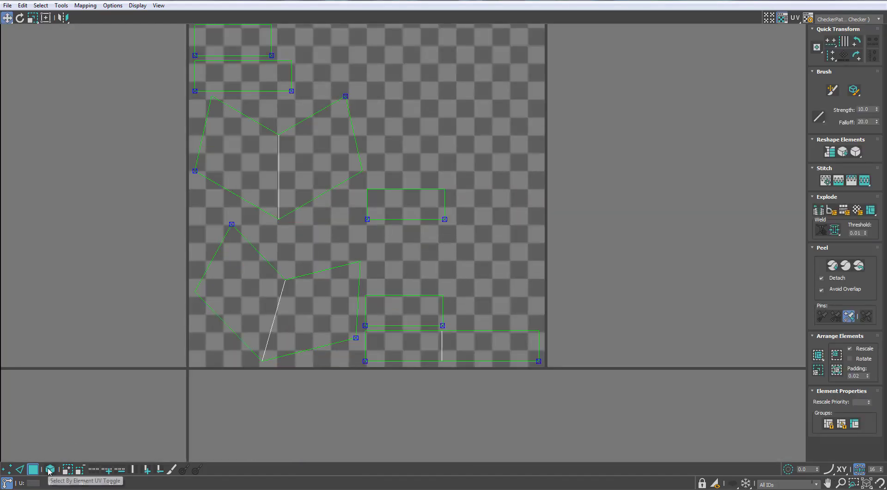
{"action": "left_click_drag", "start_coordinate": [409, 211], "coordinate": [408, 279]}
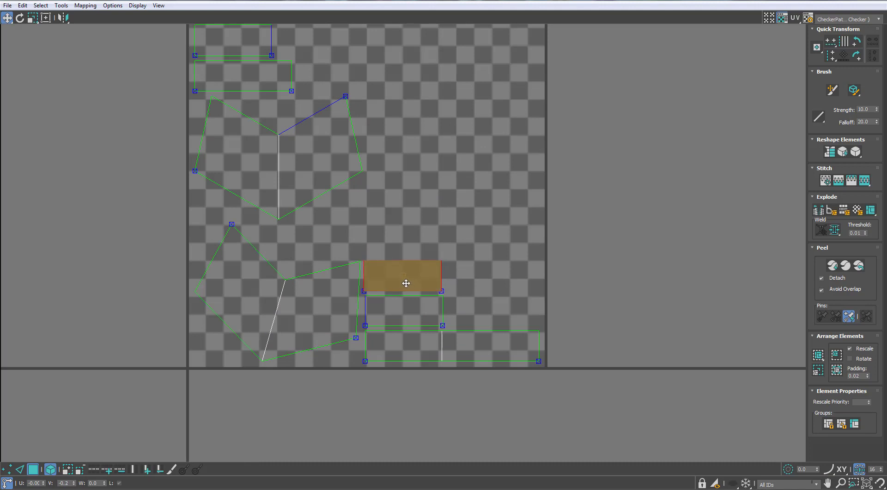
{"action": "left_click", "coordinate": [482, 343]}
{"action": "middle_click_drag", "start_coordinate": [318, 125], "coordinate": [317, 190]}
{"action": "left_click_drag", "start_coordinate": [299, 80], "coordinate": [248, 150]}
{"action": "left_click_drag", "start_coordinate": [277, 155], "coordinate": [505, 378]}
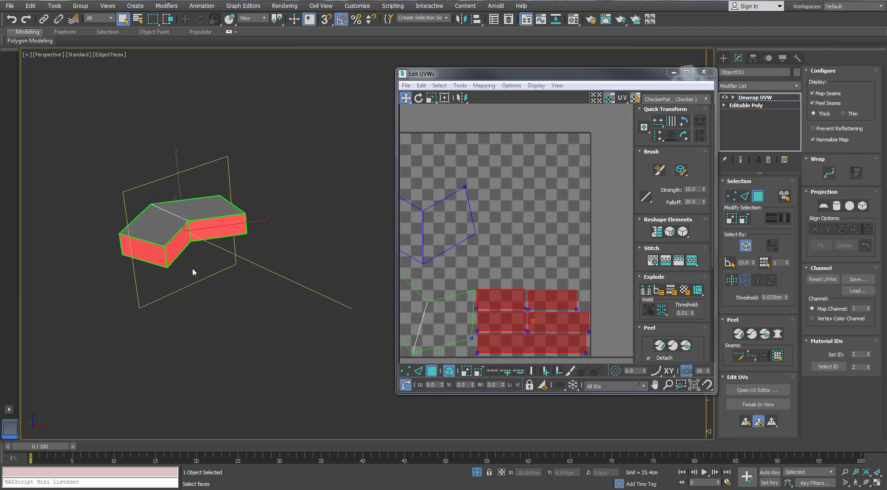
Identify the side faces' shells, break the longer face off the two-face bottom strip and set it beside the other half.
{"action": "left_click", "coordinate": [193, 269]}
{"action": "left_click", "coordinate": [178, 243]}
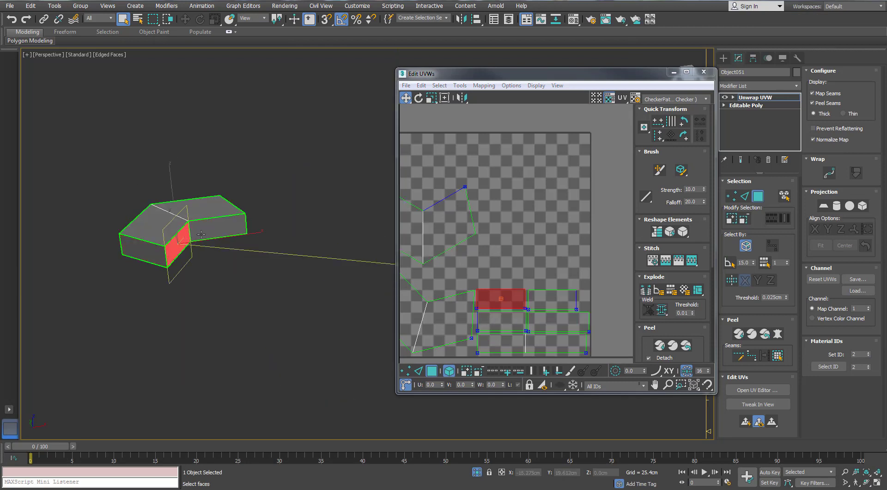
{"action": "left_click", "coordinate": [219, 229]}
{"action": "left_click", "coordinate": [500, 342]}
{"action": "middle_click_drag", "start_coordinate": [220, 223], "coordinate": [23, 296], "text": "alt"}
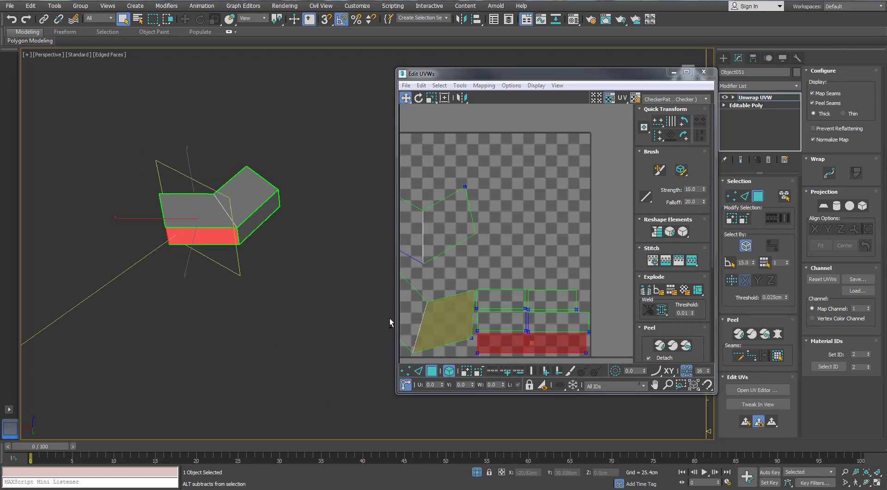
{"action": "left_click", "coordinate": [558, 321]}
{"action": "middle_click_drag", "start_coordinate": [554, 301], "coordinate": [540, 237]}
{"action": "key", "text": "5"}
{"action": "left_click", "coordinate": [545, 277]}
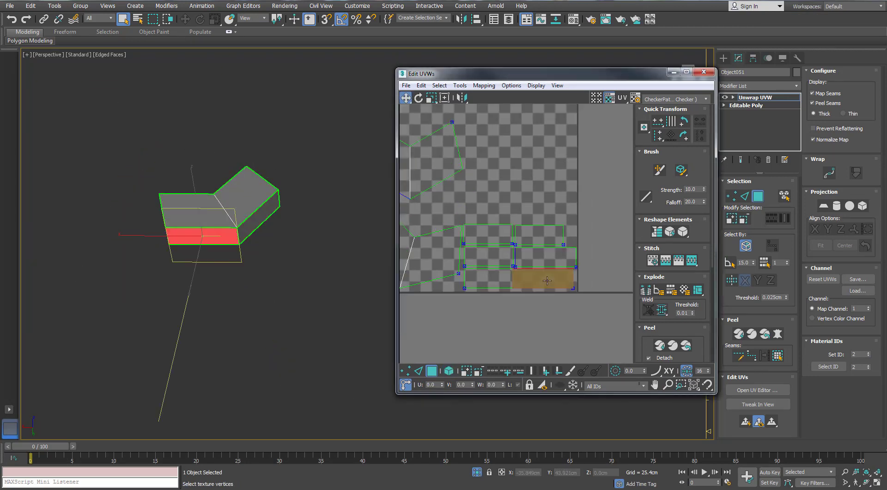
{"action": "right_click", "coordinate": [545, 275]}
{"action": "scroll", "coordinate": [526, 305], "scroll_direction": "up", "scroll_amount": 2}
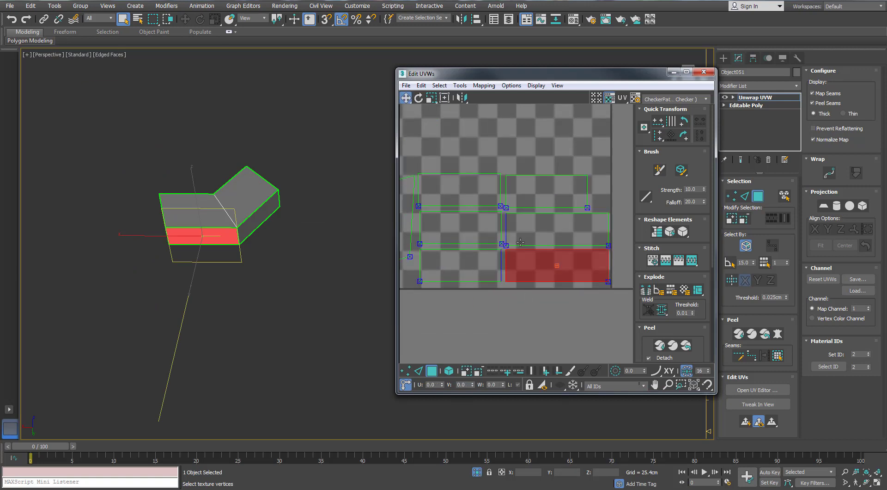
{"action": "left_click_drag", "start_coordinate": [521, 271], "coordinate": [521, 271]}
{"action": "left_click", "coordinate": [509, 308]}
Identify the foot's top and bottom face shells and rotate the tilted V-shaped bottom shell upright.
{"action": "middle_click_drag", "start_coordinate": [162, 219], "coordinate": [179, 208], "text": "alt"}
{"action": "left_click", "coordinate": [201, 207]}
{"action": "left_click", "coordinate": [245, 193], "text": "ctrl"}
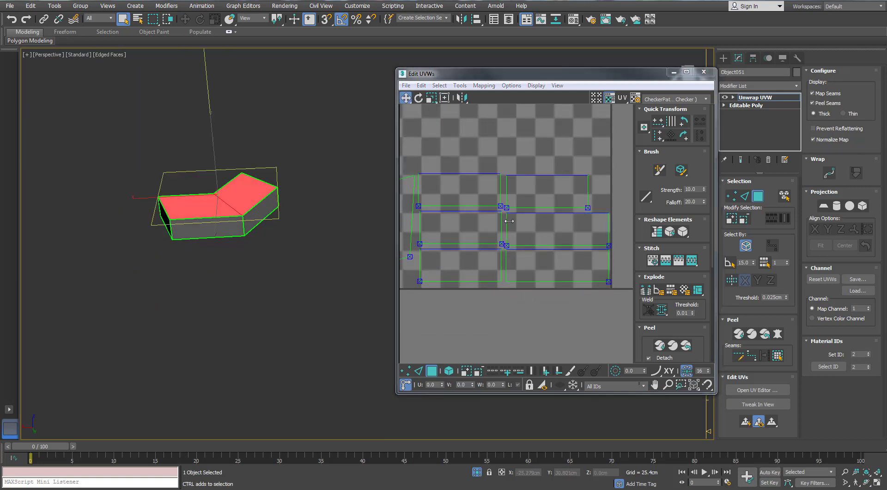
{"action": "scroll", "coordinate": [465, 202], "scroll_direction": "down", "scroll_amount": 3}
{"action": "middle_click_drag", "start_coordinate": [464, 203], "coordinate": [540, 230]}
{"action": "scroll", "coordinate": [539, 230], "scroll_direction": "down", "scroll_amount": 2}
{"action": "double_click", "coordinate": [471, 231]}
{"action": "middle_click_drag", "start_coordinate": [192, 246], "coordinate": [169, 179], "text": "alt"}
{"action": "left_click", "coordinate": [505, 227]}
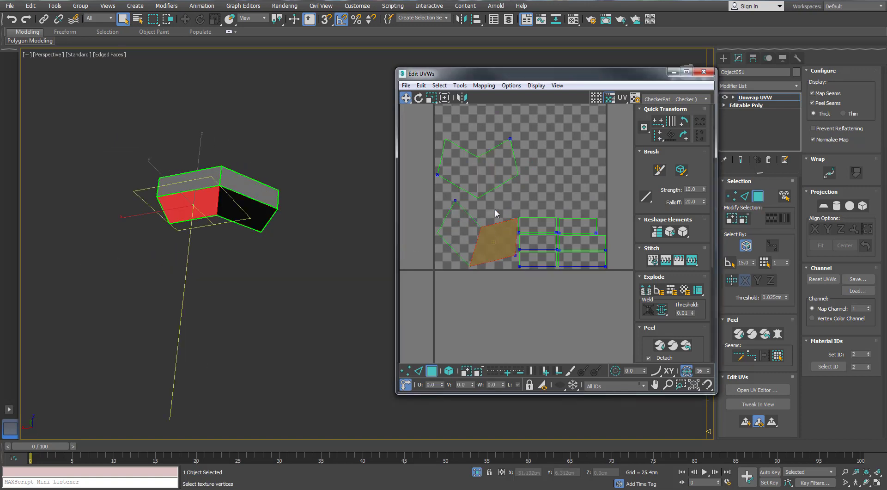
{"action": "left_click", "coordinate": [498, 214]}
{"action": "left_click", "coordinate": [450, 371]}
{"action": "left_click", "coordinate": [506, 229]}
{"action": "key", "text": "e"}
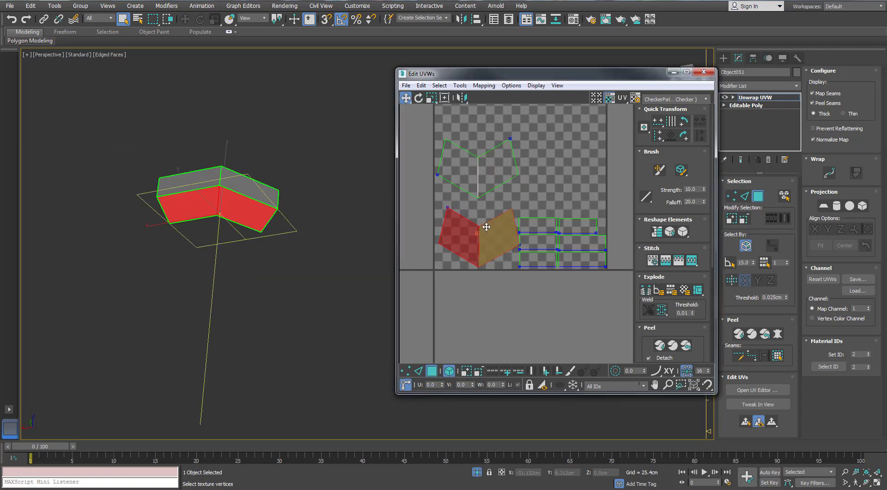
Stack the side shells under the two V-shaped shells, scale the whole layout down and move it below the tile.
{"action": "left_click", "coordinate": [545, 258]}
{"action": "left_click_drag", "start_coordinate": [544, 258], "coordinate": [468, 292]}
{"action": "scroll", "coordinate": [476, 277], "scroll_direction": "down", "scroll_amount": 2}
{"action": "key", "text": "ctrl+a"}
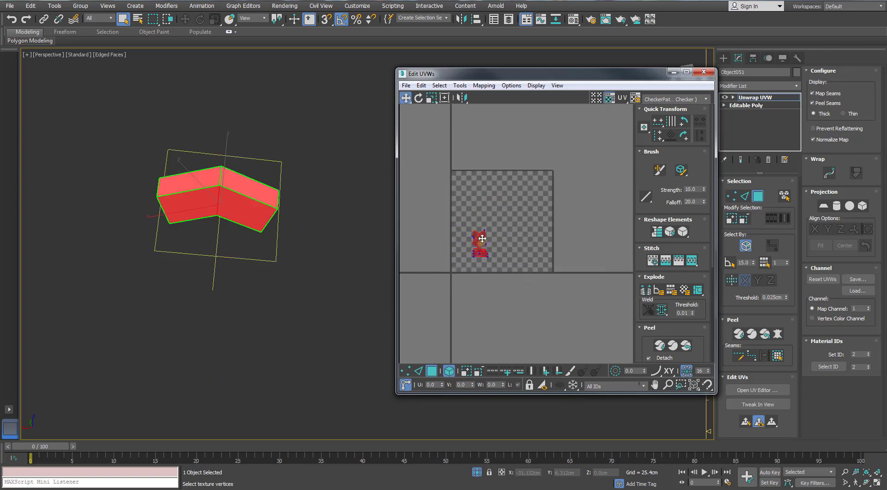
{"action": "left_click", "coordinate": [514, 299]}
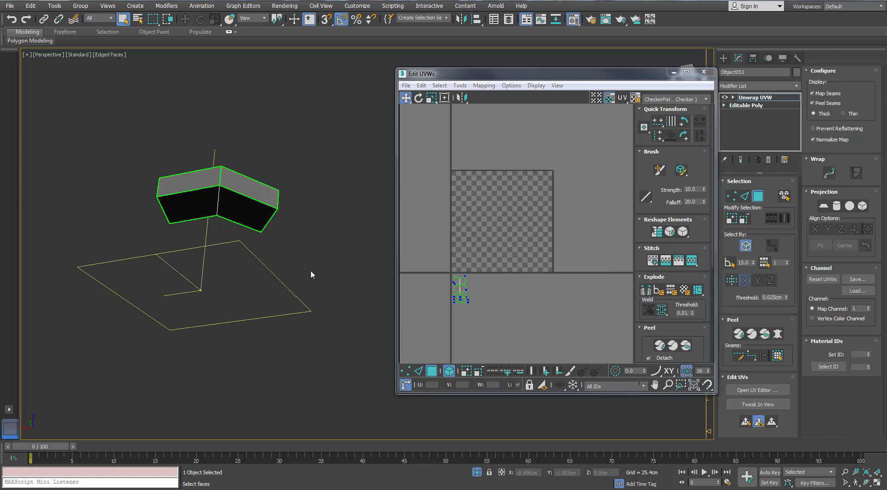
Assign the checker material to the foot and scale its complete UV layout down.
{"action": "key", "text": "m"}
{"action": "left_click", "coordinate": [686, 104]}
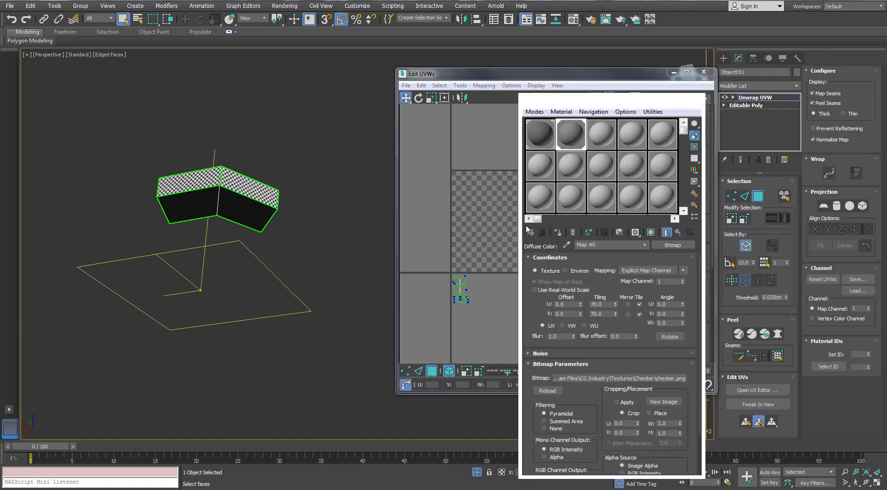
{"action": "key", "text": "ctrl+a"}
{"action": "scroll", "coordinate": [485, 291], "scroll_direction": "up", "scroll_amount": 3}
{"action": "key", "text": "r"}
Leave isolation, match the foot's checker size to the pedestal and place its shells just below the tile's lower-left corner.
{"action": "left_click", "coordinate": [477, 472]}
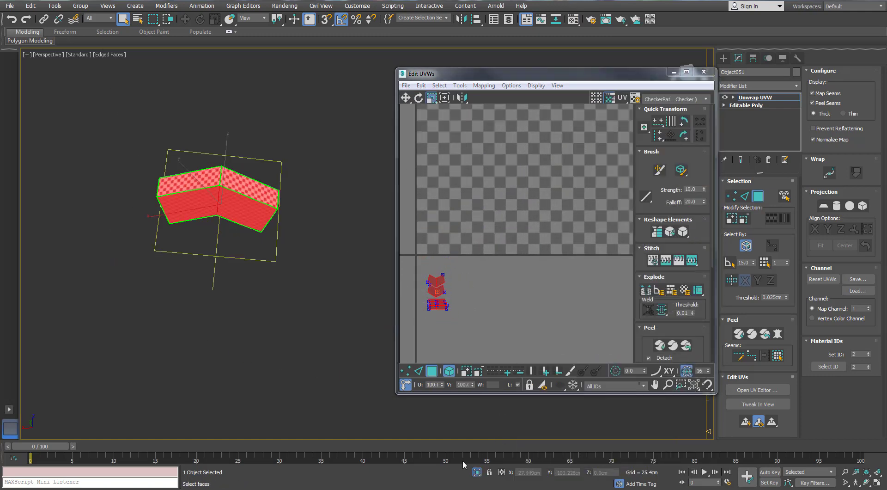
{"action": "scroll", "coordinate": [258, 321], "scroll_direction": "up", "scroll_amount": 4}
{"action": "scroll", "coordinate": [427, 311], "scroll_direction": "up", "scroll_amount": 3}
{"action": "left_click_drag", "start_coordinate": [447, 256], "coordinate": [429, 242]}
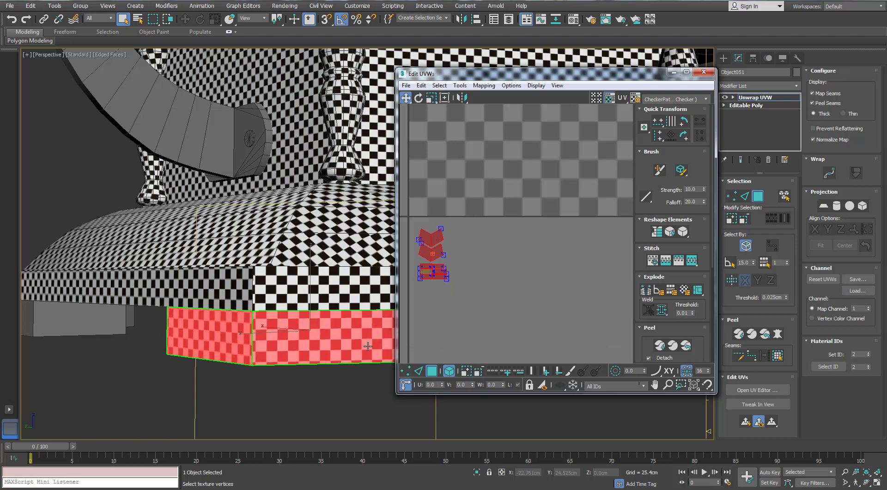
Close the foot's UV editor and leave its face selection mode.
{"action": "left_click", "coordinate": [349, 384]}
{"action": "middle_click_drag", "start_coordinate": [349, 384], "coordinate": [303, 380], "text": "alt"}
{"action": "scroll", "coordinate": [300, 377], "scroll_direction": "down", "scroll_amount": 3}
{"action": "left_click", "coordinate": [758, 196]}
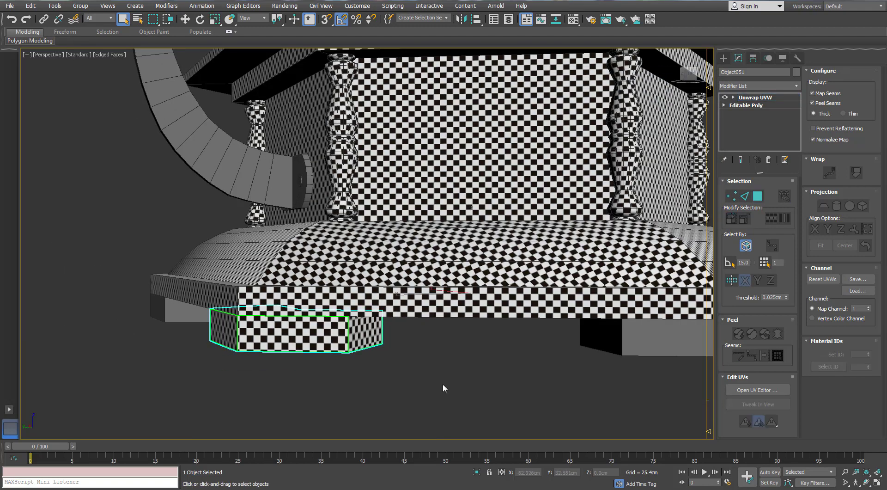
Select the five remaining feet under the pedestal and assign the checker material to them.
{"action": "left_click", "coordinate": [614, 336]}
{"action": "scroll", "coordinate": [614, 337], "scroll_direction": "down", "scroll_amount": 5}
{"action": "middle_click_drag", "start_coordinate": [610, 336], "coordinate": [601, 278], "text": "alt"}
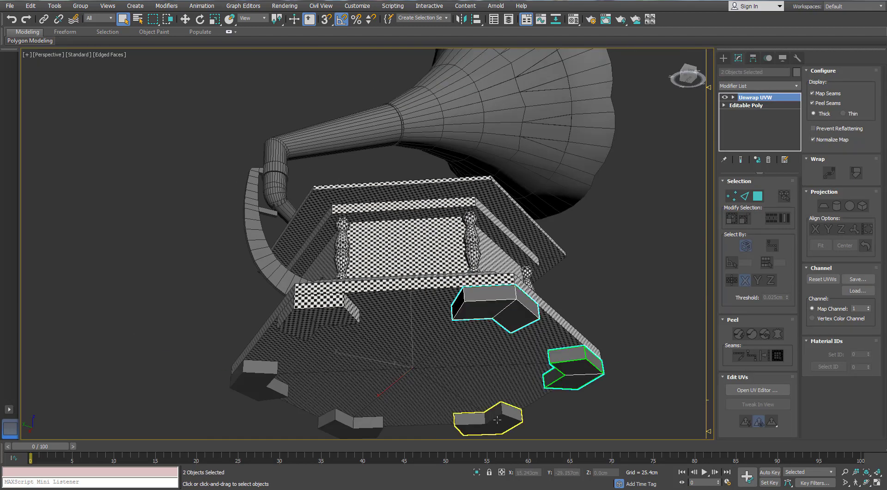
{"action": "left_click", "coordinate": [497, 419], "text": "ctrl"}
{"action": "left_click", "coordinate": [351, 421], "text": "ctrl"}
{"action": "left_click", "coordinate": [259, 379], "text": "ctrl"}
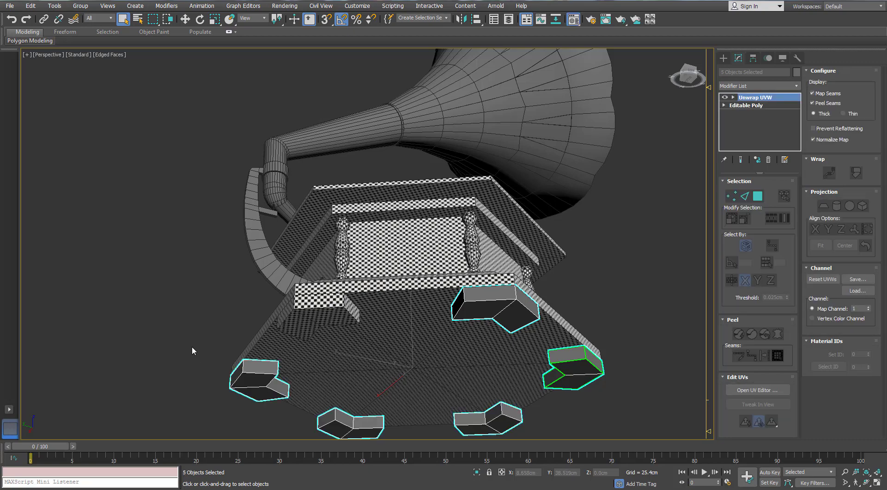
{"action": "key", "text": "m"}
{"action": "left_click", "coordinate": [562, 234]}
{"action": "left_click", "coordinate": [683, 104]}
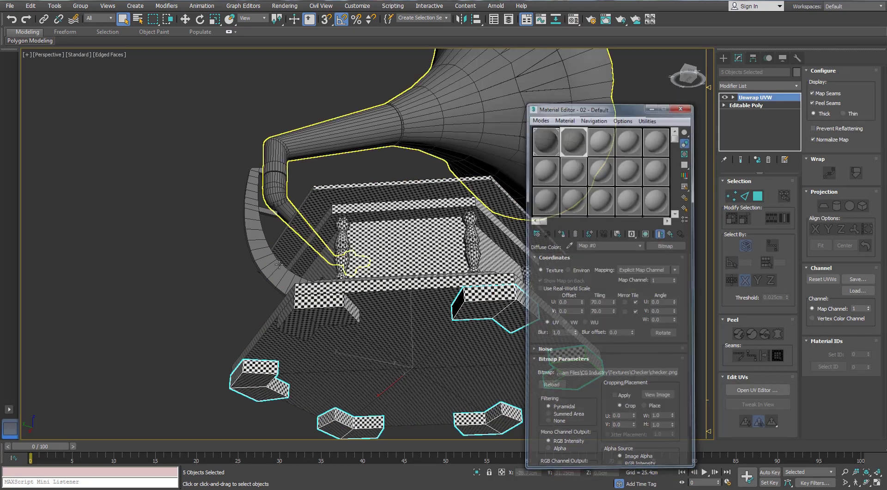
Isolate the gramophone's curved support arm, add an Unwrap UVW modifier and open its UVs for editing.
{"action": "left_click", "coordinate": [139, 257]}
{"action": "middle_click_drag", "start_coordinate": [134, 249], "coordinate": [235, 288], "text": "alt"}
{"action": "scroll", "coordinate": [379, 308], "scroll_direction": "up", "scroll_amount": 3}
{"action": "left_click", "coordinate": [412, 306]}
{"action": "key", "text": "alt+q"}
{"action": "left_click", "coordinate": [795, 86]}
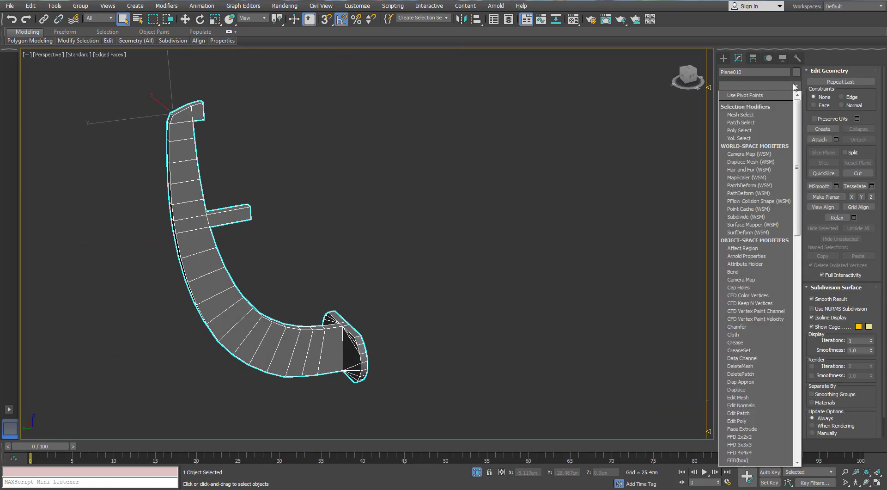
{"action": "key", "text": "u"}
{"action": "key", "text": "Return"}
{"action": "left_click", "coordinate": [747, 392]}
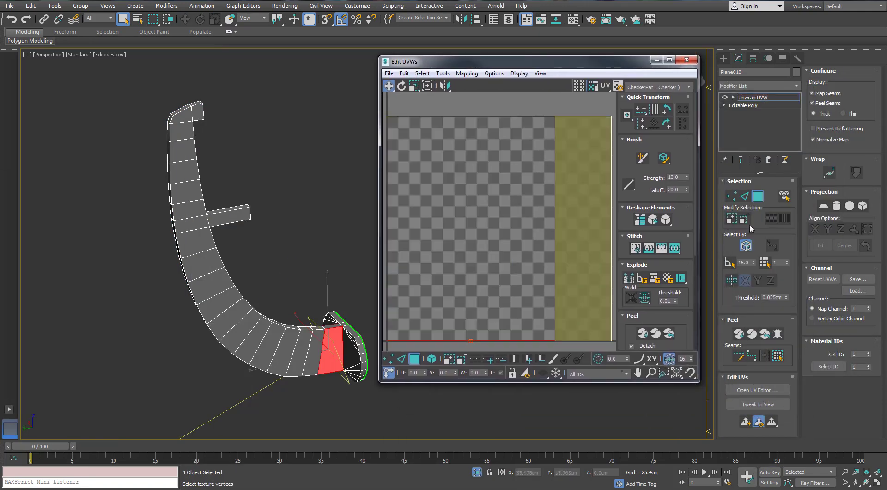
Apply Normal Mapping to all the arm's faces and pack the resulting shells in the maximized UV editor.
{"action": "key", "text": "ctrl+a"}
{"action": "left_click", "coordinate": [468, 73]}
{"action": "left_click", "coordinate": [476, 91]}
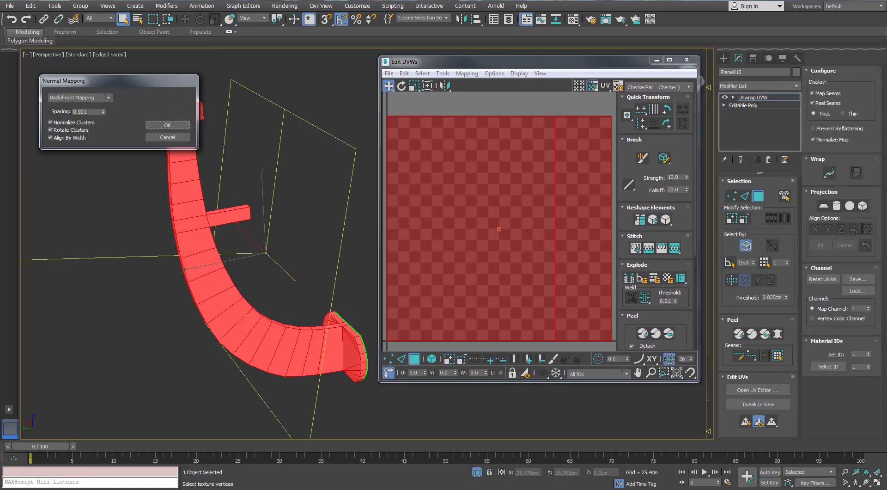
{"action": "left_click", "coordinate": [160, 125]}
{"action": "left_click", "coordinate": [669, 59]}
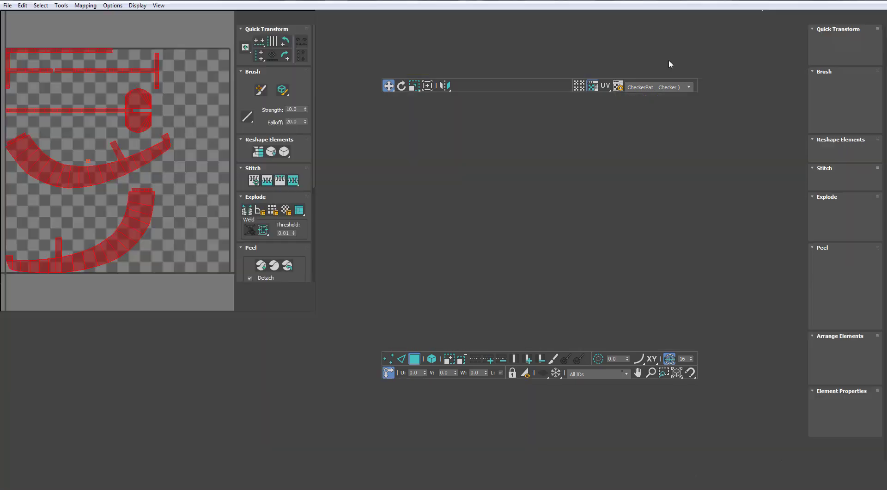
{"action": "left_click", "coordinate": [819, 356]}
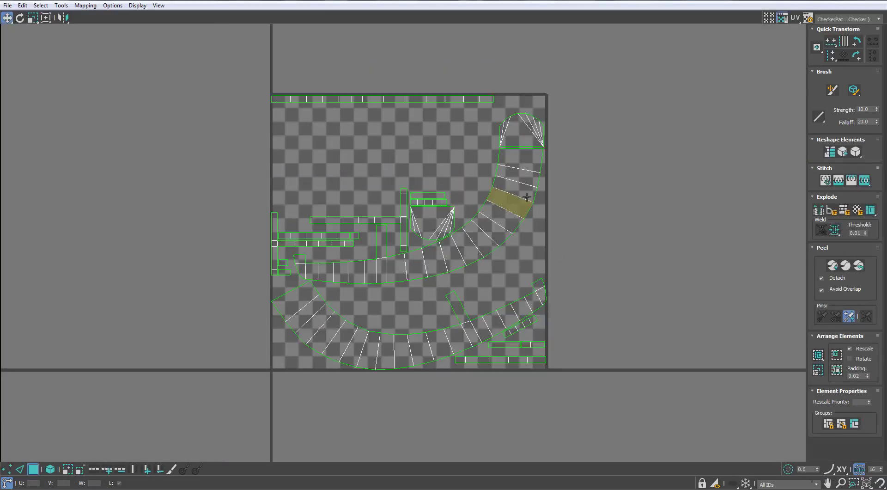
Move the two large curved side shells out beside the tile's left edge and rotate them together.
{"action": "double_click", "coordinate": [515, 227]}
{"action": "left_click", "coordinate": [513, 315], "text": "ctrl"}
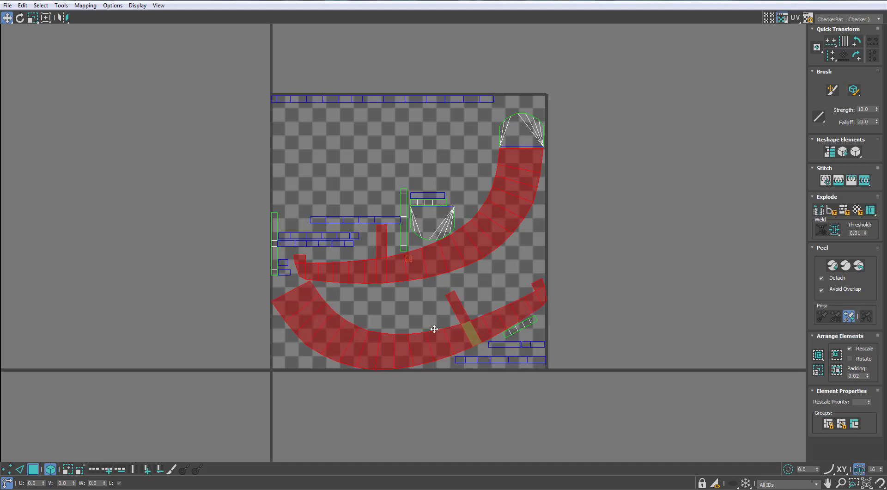
{"action": "left_click_drag", "start_coordinate": [432, 334], "coordinate": [167, 284]}
{"action": "middle_click_drag", "start_coordinate": [282, 254], "coordinate": [385, 250]}
{"action": "key", "text": "e"}
{"action": "left_click_drag", "start_coordinate": [366, 144], "coordinate": [260, 257]}
{"action": "key", "text": "w"}
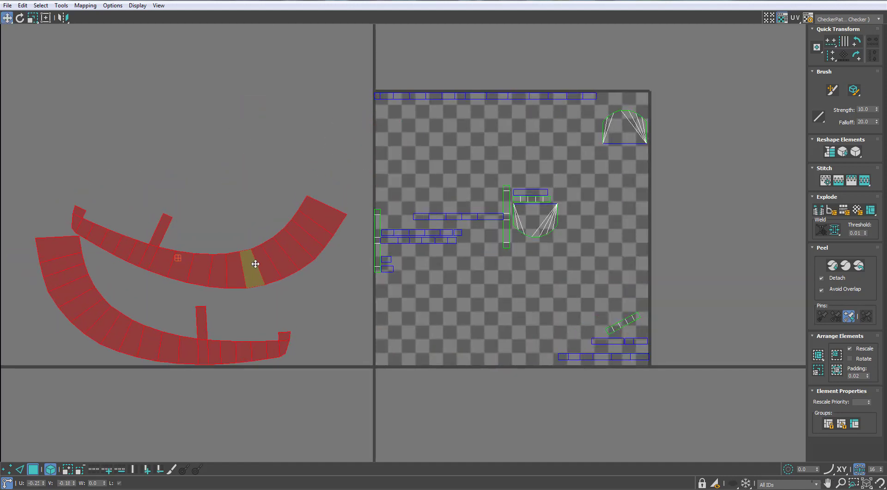
Mirror the upper curved shell horizontally and vertically, then rotate it to meet the lower shell's wide end as a mirrored pair.
{"action": "left_click", "coordinate": [251, 272]}
{"action": "left_click", "coordinate": [65, 18]}
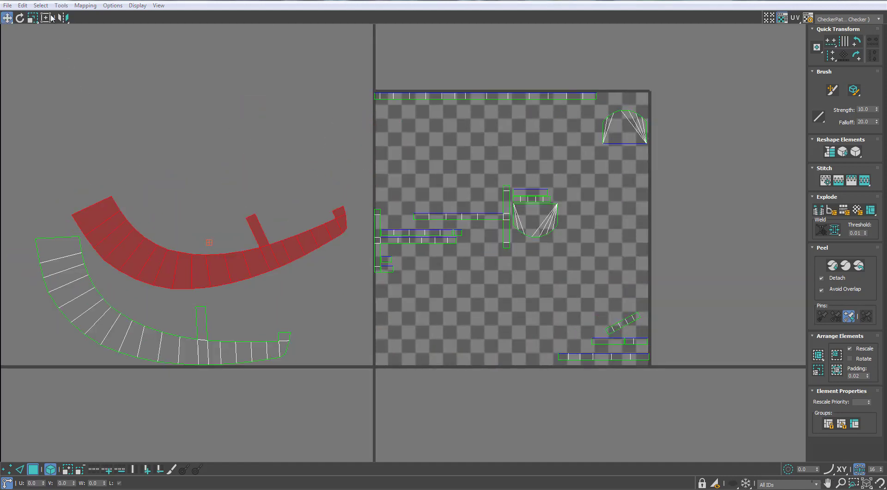
{"action": "left_click_drag", "start_coordinate": [66, 48], "coordinate": [65, 46]}
{"action": "left_click_drag", "start_coordinate": [165, 216], "coordinate": [139, 180]}
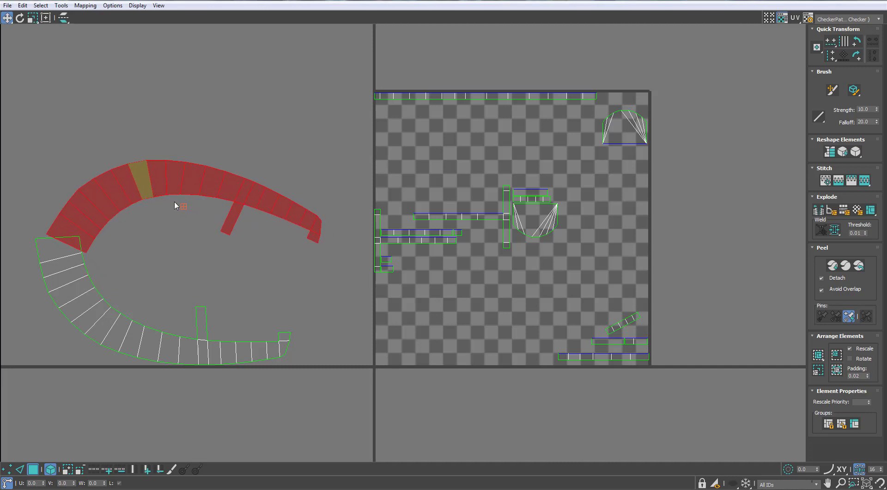
{"action": "key", "text": "e"}
{"action": "left_click_drag", "start_coordinate": [206, 191], "coordinate": [187, 129]}
{"action": "key", "text": "w"}
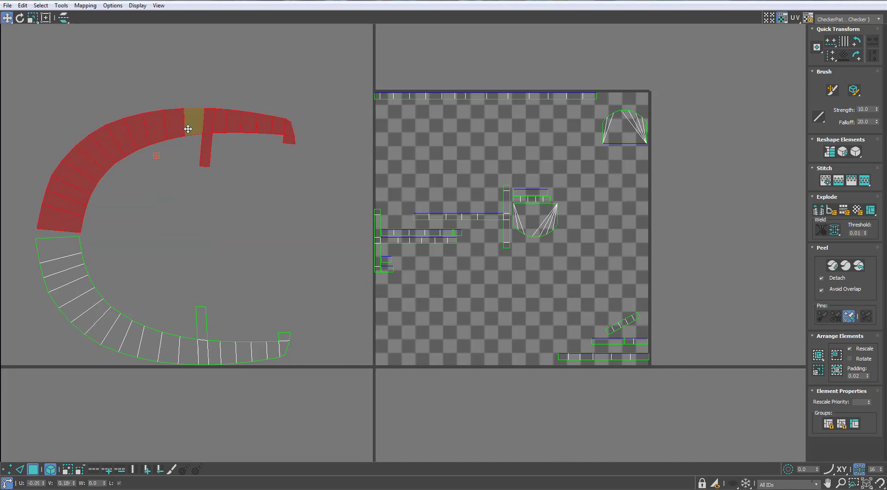
{"action": "left_click", "coordinate": [234, 229]}
Move the two half-round end cap shells between the curved side shells with their flat edges facing each other.
{"action": "middle_click_drag", "start_coordinate": [425, 229], "coordinate": [338, 230]}
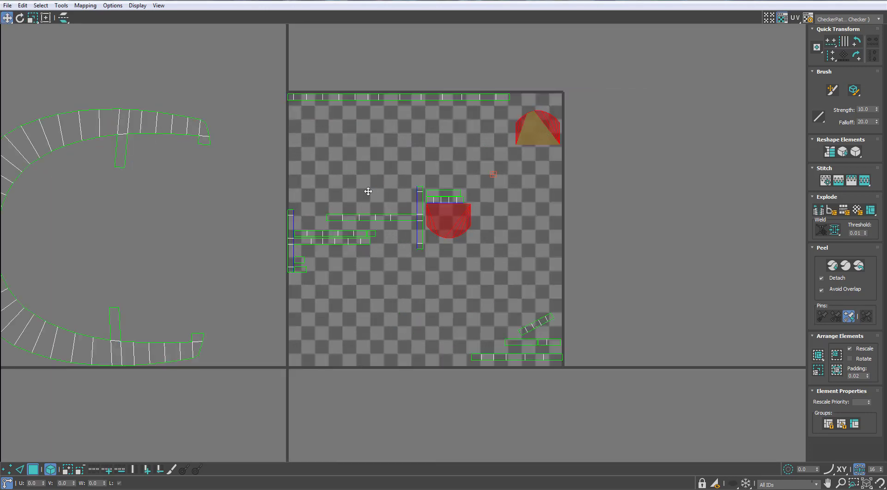
{"action": "left_click_drag", "start_coordinate": [367, 191], "coordinate": [173, 258]}
{"action": "scroll", "coordinate": [171, 269], "scroll_direction": "up", "scroll_amount": 4}
{"action": "left_click", "coordinate": [172, 203], "text": "ctrl"}
{"action": "left_click_drag", "start_coordinate": [175, 283], "coordinate": [167, 398]}
{"action": "left_click", "coordinate": [307, 279]}
Move the two T-shaped strip shells out of the tile and place them between the curved side shells.
{"action": "left_click_drag", "start_coordinate": [462, 219], "coordinate": [198, 159]}
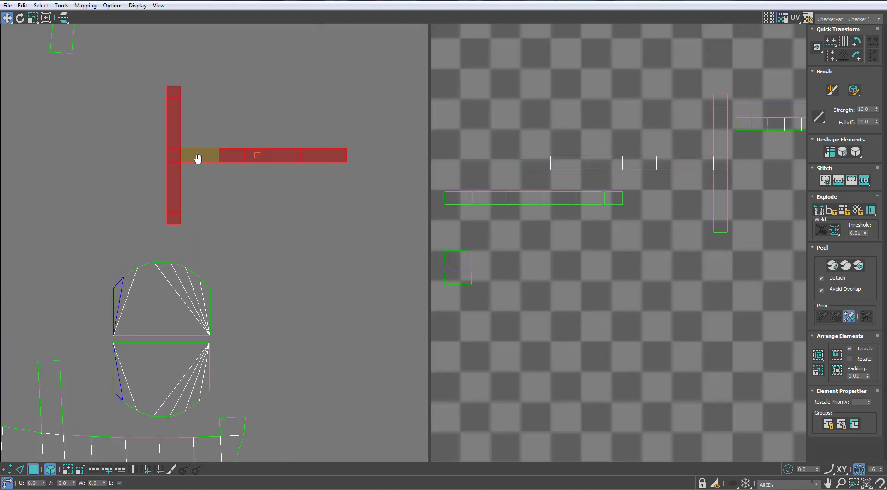
{"action": "scroll", "coordinate": [241, 177], "scroll_direction": "down", "scroll_amount": 4}
{"action": "left_click", "coordinate": [280, 168], "text": "ctrl"}
{"action": "left_click_drag", "start_coordinate": [298, 1], "coordinate": [458, 80]}
{"action": "middle_click_drag", "start_coordinate": [304, 214], "coordinate": [224, 251], "text": "alt"}
{"action": "scroll", "coordinate": [236, 251], "scroll_direction": "up", "scroll_amount": 5}
{"action": "middle_click_drag", "start_coordinate": [241, 296], "coordinate": [254, 210]}
{"action": "scroll", "coordinate": [254, 210], "scroll_direction": "down", "scroll_amount": 2}
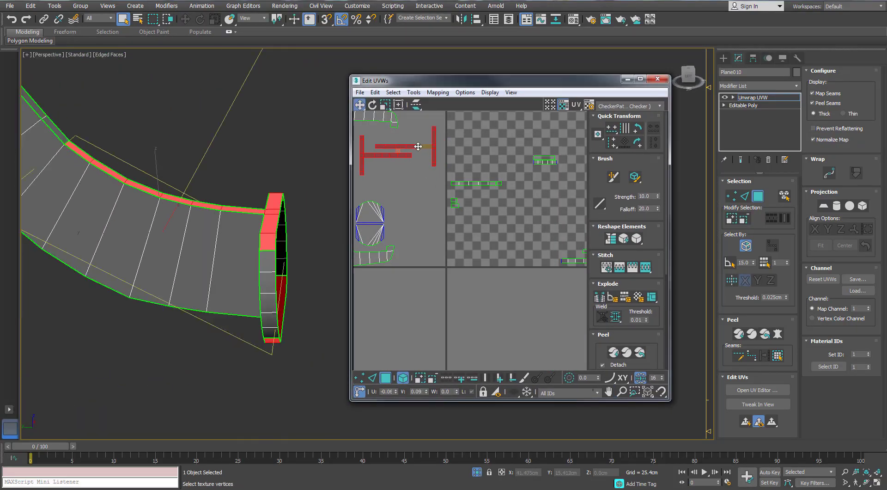
{"action": "left_click_drag", "start_coordinate": [418, 146], "coordinate": [416, 151]}
{"action": "middle_click_drag", "start_coordinate": [414, 175], "coordinate": [434, 216]}
Break the horizontal strip off the vertical rim strip of the right T-shaped shell.
{"action": "left_click", "coordinate": [434, 180]}
{"action": "scroll", "coordinate": [433, 180], "scroll_direction": "up", "scroll_amount": 4}
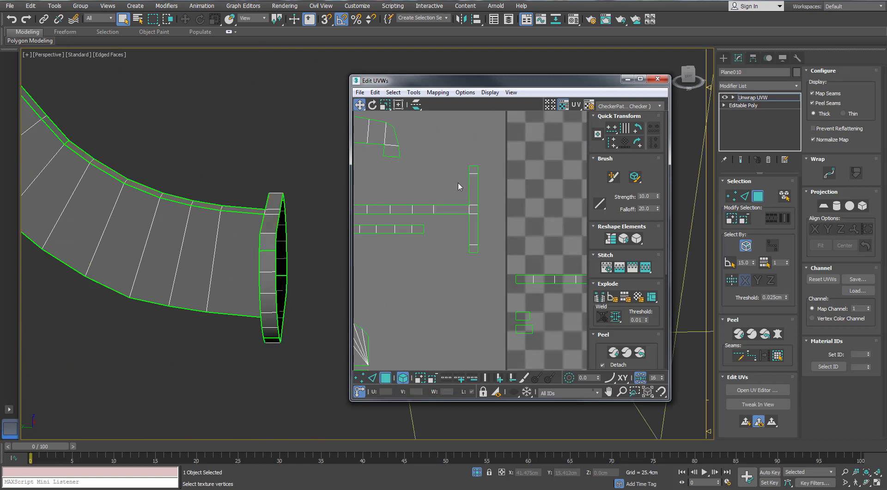
{"action": "left_click_drag", "start_coordinate": [371, 212], "coordinate": [369, 212]}
{"action": "middle_click_drag", "start_coordinate": [407, 284], "coordinate": [446, 268]}
{"action": "scroll", "coordinate": [447, 268], "scroll_direction": "down", "scroll_amount": 1}
{"action": "left_click", "coordinate": [403, 378]}
{"action": "left_click", "coordinate": [470, 189]}
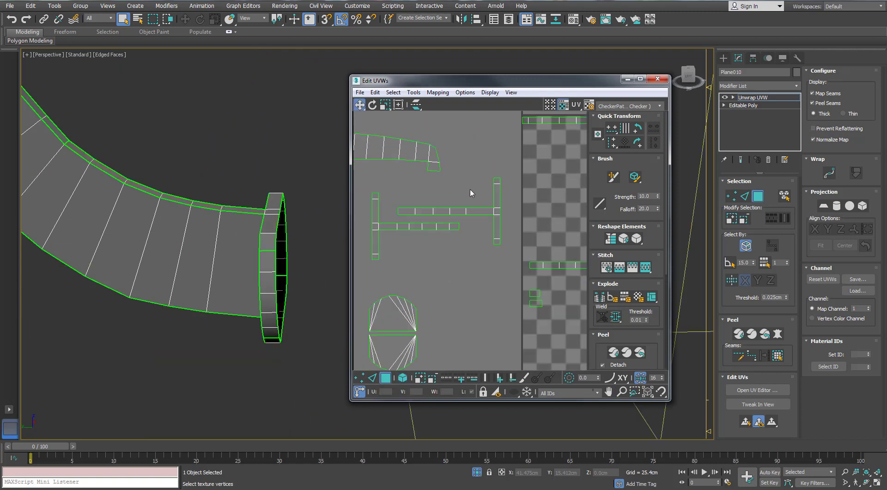
{"action": "right_click", "coordinate": [417, 211]}
{"action": "left_click", "coordinate": [457, 303]}
{"action": "left_click", "coordinate": [406, 211], "text": "ctrl"}
{"action": "right_click", "coordinate": [407, 212]}
{"action": "left_click", "coordinate": [393, 234]}
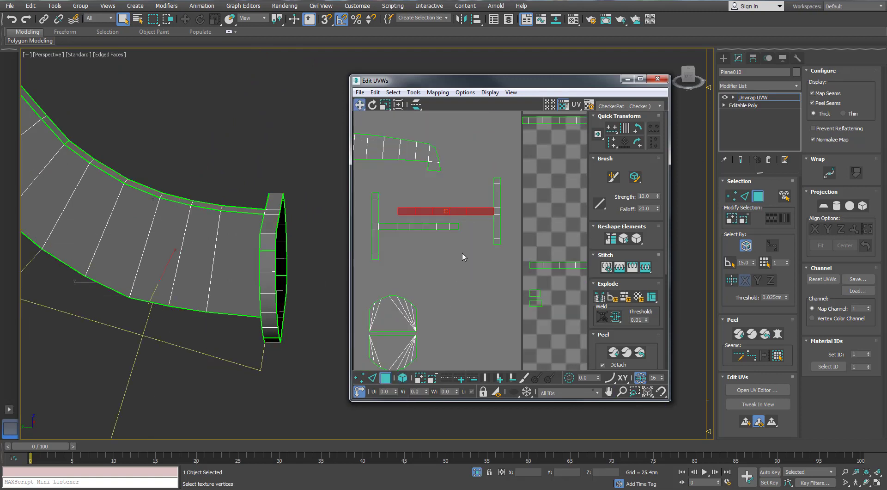
{"action": "right_click", "coordinate": [390, 220]}
{"action": "left_click", "coordinate": [365, 246]}
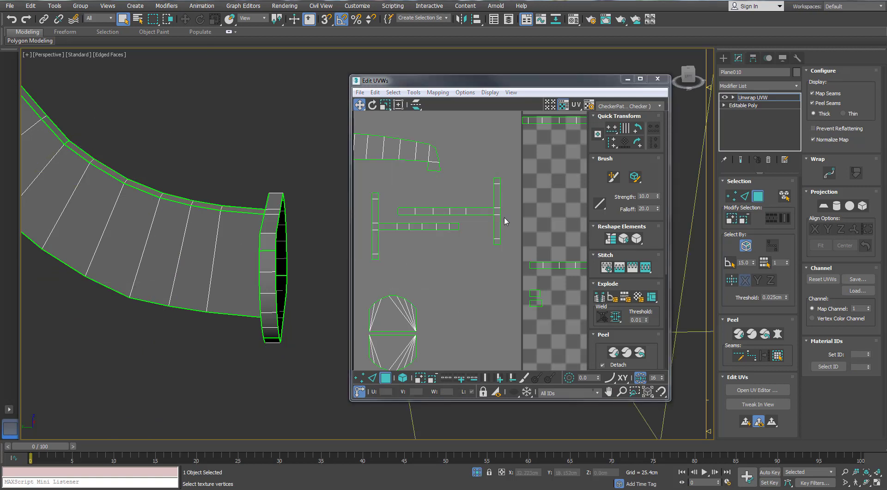
Break the lower horizontal strip off the left T-shaped shell's vertical rim strip.
{"action": "left_click_drag", "start_coordinate": [473, 185], "coordinate": [439, 220]}
{"action": "left_click_drag", "start_coordinate": [454, 255], "coordinate": [413, 207]}
{"action": "right_click", "coordinate": [389, 226]}
{"action": "left_click", "coordinate": [368, 246]}
{"action": "left_click", "coordinate": [416, 196]}
{"action": "scroll", "coordinate": [471, 179], "scroll_direction": "down", "scroll_amount": 6}
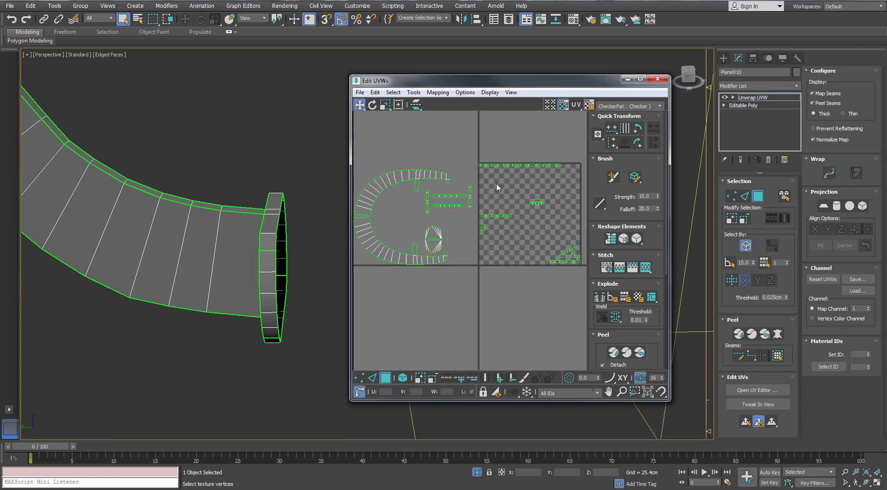
Stitch the other end-cap rim strips onto the top of the right vertical strip to form one continuous strip.
{"action": "scroll", "coordinate": [480, 164], "scroll_direction": "up", "scroll_amount": 6}
{"action": "key", "text": "2"}
{"action": "scroll", "coordinate": [467, 169], "scroll_direction": "up", "scroll_amount": 3}
{"action": "scroll", "coordinate": [466, 171], "scroll_direction": "up", "scroll_amount": 2}
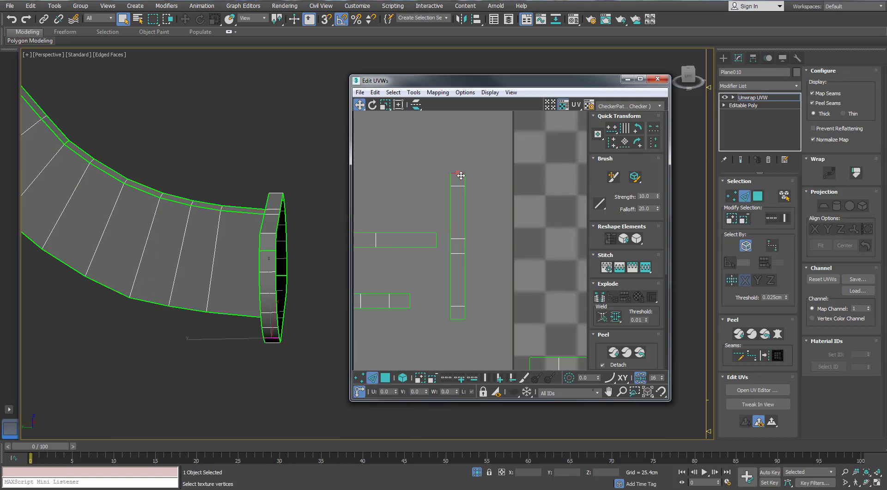
{"action": "key", "text": "s"}
{"action": "scroll", "coordinate": [462, 171], "scroll_direction": "down", "scroll_amount": 5}
{"action": "scroll", "coordinate": [463, 168], "scroll_direction": "up", "scroll_amount": 4}
{"action": "left_click", "coordinate": [464, 175]}
{"action": "scroll", "coordinate": [466, 188], "scroll_direction": "down", "scroll_amount": 4}
{"action": "key", "text": "s"}
{"action": "scroll", "coordinate": [462, 152], "scroll_direction": "up", "scroll_amount": 4}
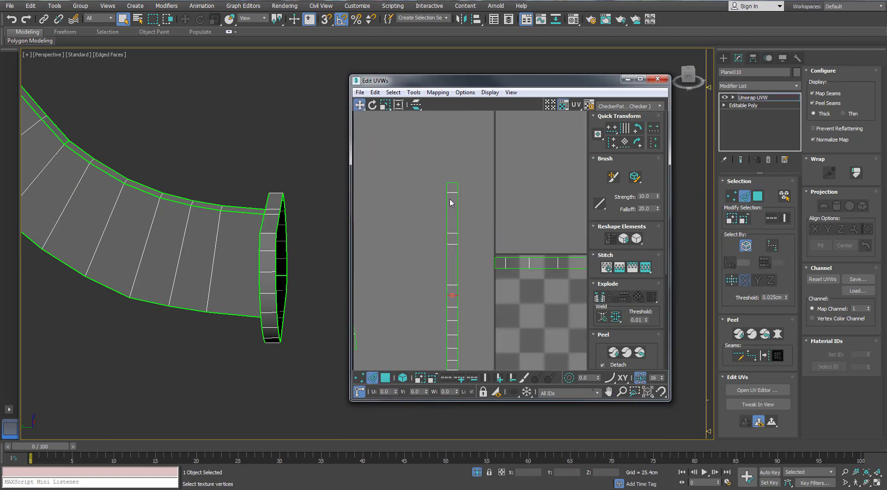
{"action": "scroll", "coordinate": [458, 204], "scroll_direction": "down", "scroll_amount": 4}
{"action": "key", "text": "s"}
{"action": "scroll", "coordinate": [456, 182], "scroll_direction": "up", "scroll_amount": 5}
{"action": "left_click", "coordinate": [470, 198]}
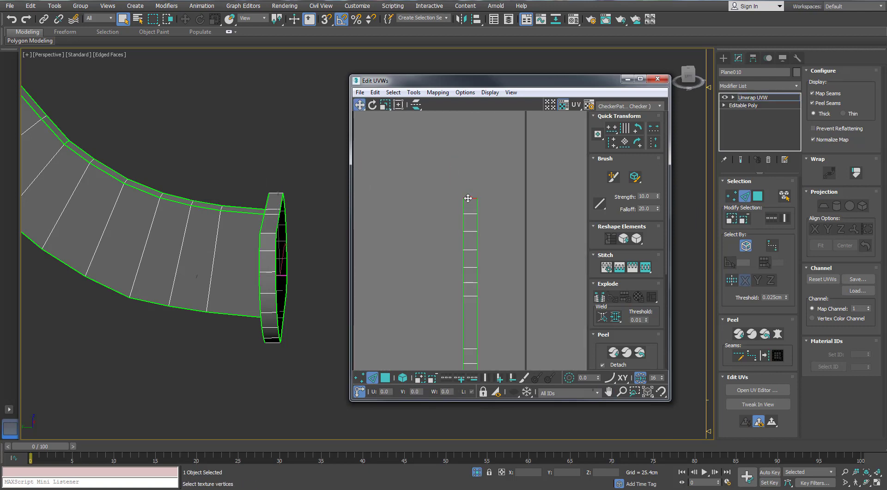
{"action": "scroll", "coordinate": [471, 194], "scroll_direction": "down", "scroll_amount": 6}
Stitch the arm's long outer-edge strip onto the left end of the upper horizontal strip.
{"action": "middle_click_drag", "start_coordinate": [497, 179], "coordinate": [507, 112]}
{"action": "scroll", "coordinate": [419, 235], "scroll_direction": "up", "scroll_amount": 5}
{"action": "left_click", "coordinate": [418, 231]}
{"action": "middle_click_drag", "start_coordinate": [243, 226], "coordinate": [340, 186]}
{"action": "scroll", "coordinate": [241, 223], "scroll_direction": "down", "scroll_amount": 5}
{"action": "key", "text": "s"}
{"action": "middle_click_drag", "start_coordinate": [507, 255], "coordinate": [519, 258]}
{"action": "scroll", "coordinate": [518, 257], "scroll_direction": "down", "scroll_amount": 5}
{"action": "scroll", "coordinate": [458, 253], "scroll_direction": "up", "scroll_amount": 5}
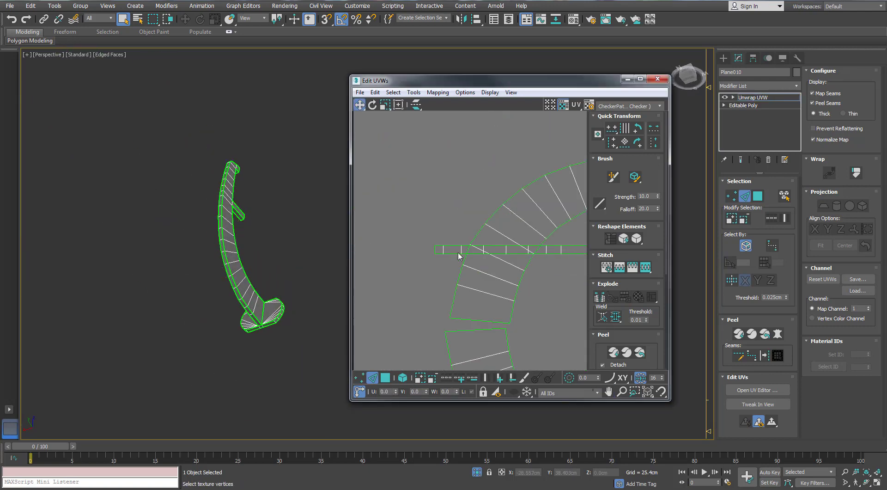
Extend the long horizontal strip by stitching the next short edge piece to its left end, and inspect the arm's tip.
{"action": "left_click", "coordinate": [435, 249]}
{"action": "middle_click_drag", "start_coordinate": [282, 261], "coordinate": [238, 231], "text": "alt"}
{"action": "scroll", "coordinate": [238, 231], "scroll_direction": "up", "scroll_amount": 5}
{"action": "key", "text": "s"}
{"action": "middle_click_drag", "start_coordinate": [323, 198], "coordinate": [276, 184], "text": "alt"}
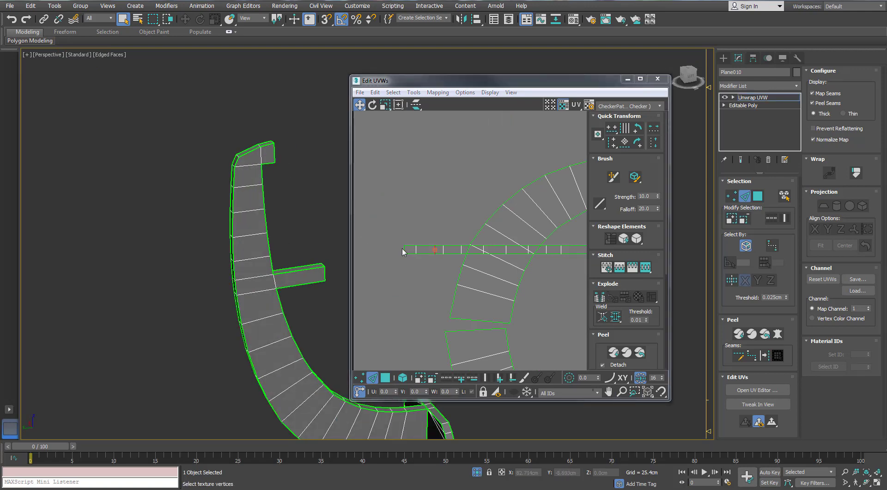
{"action": "left_click", "coordinate": [404, 251]}
{"action": "middle_click_drag", "start_coordinate": [272, 139], "coordinate": [213, 111], "text": "alt"}
{"action": "scroll", "coordinate": [276, 162], "scroll_direction": "up", "scroll_amount": 5}
{"action": "scroll", "coordinate": [276, 163], "scroll_direction": "down", "scroll_amount": 5}
{"action": "middle_click_drag", "start_coordinate": [522, 246], "coordinate": [409, 193]}
{"action": "scroll", "coordinate": [409, 193], "scroll_direction": "down", "scroll_amount": 3}
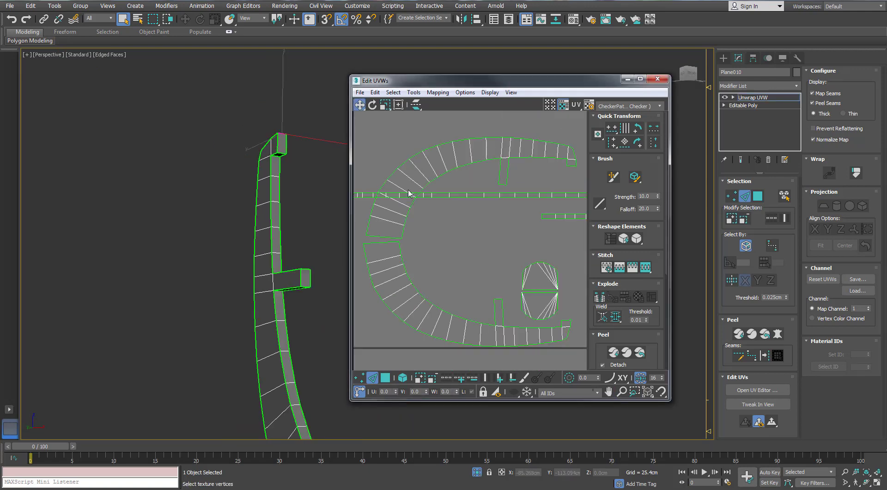
Examine which faces of the arm the strips remaining inside the tile belong to.
{"action": "scroll", "coordinate": [409, 193], "scroll_direction": "down", "scroll_amount": 4}
{"action": "scroll", "coordinate": [449, 190], "scroll_direction": "up", "scroll_amount": 3}
{"action": "scroll", "coordinate": [504, 226], "scroll_direction": "up", "scroll_amount": 4}
{"action": "left_click", "coordinate": [498, 227]}
{"action": "middle_click_drag", "start_coordinate": [279, 185], "coordinate": [276, 169], "text": "alt"}
{"action": "left_click", "coordinate": [413, 227]}
{"action": "middle_click_drag", "start_coordinate": [285, 200], "coordinate": [234, 113]}
{"action": "middle_click_drag", "start_coordinate": [235, 113], "coordinate": [226, 203], "text": "alt"}
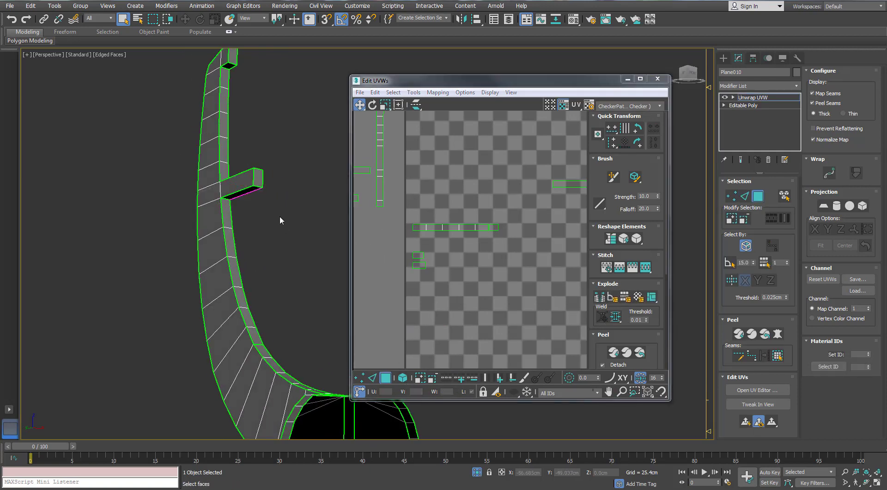
{"action": "left_click", "coordinate": [434, 227]}
{"action": "middle_click_drag", "start_coordinate": [300, 245], "coordinate": [277, 252]}
{"action": "left_click", "coordinate": [403, 377]}
{"action": "left_click", "coordinate": [432, 227]}
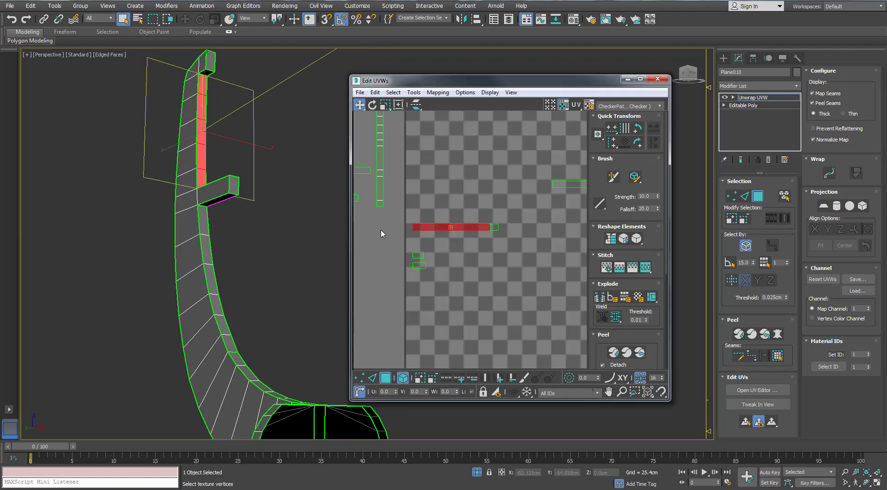
{"action": "left_click", "coordinate": [208, 250]}
{"action": "middle_click_drag", "start_coordinate": [445, 227], "coordinate": [386, 212]}
{"action": "scroll", "coordinate": [387, 213], "scroll_direction": "down", "scroll_amount": 2}
{"action": "left_click", "coordinate": [485, 295]}
{"action": "middle_click_drag", "start_coordinate": [276, 262], "coordinate": [262, 296], "text": "alt"}
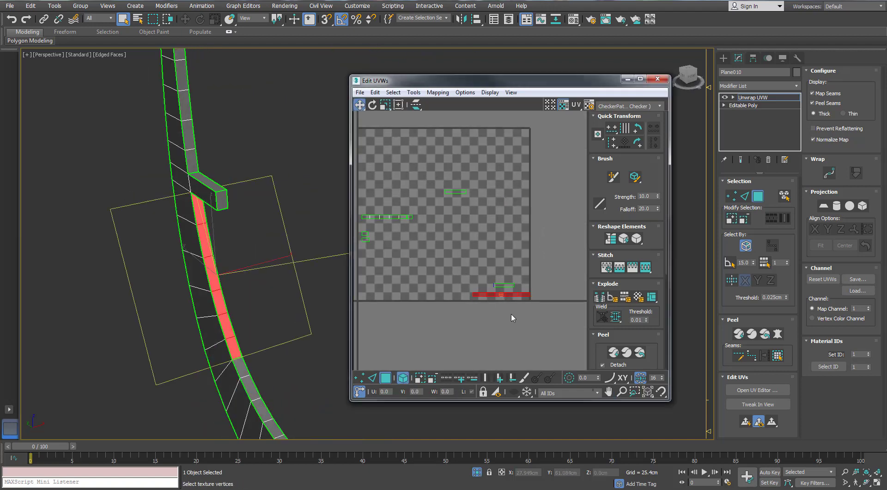
Stitch the remaining inner-curve strip onto the left end of the strip along the tile's bottom edge and check it on the arm.
{"action": "key", "text": "2"}
{"action": "scroll", "coordinate": [528, 303], "scroll_direction": "up", "scroll_amount": 3}
{"action": "left_click", "coordinate": [529, 284]}
{"action": "scroll", "coordinate": [517, 293], "scroll_direction": "down", "scroll_amount": 2}
{"action": "middle_click_drag", "start_coordinate": [266, 263], "coordinate": [248, 203], "text": "alt"}
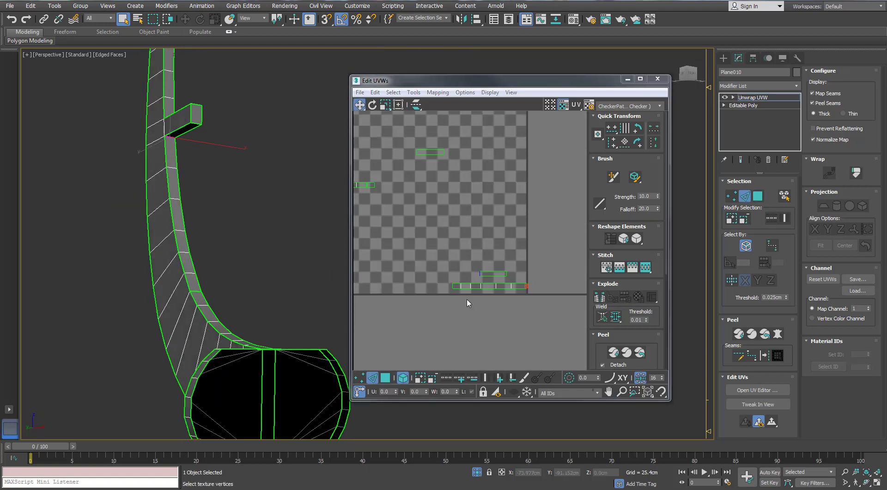
{"action": "scroll", "coordinate": [466, 304], "scroll_direction": "up", "scroll_amount": 2}
{"action": "middle_click_drag", "start_coordinate": [443, 284], "coordinate": [488, 292]}
{"action": "scroll", "coordinate": [488, 291], "scroll_direction": "down", "scroll_amount": 3}
{"action": "scroll", "coordinate": [167, 242], "scroll_direction": "down", "scroll_amount": 4}
{"action": "middle_click_drag", "start_coordinate": [194, 254], "coordinate": [223, 283], "text": "alt"}
{"action": "key", "text": "3"}
{"action": "left_click", "coordinate": [515, 289]}
{"action": "middle_click_drag", "start_coordinate": [187, 215], "coordinate": [234, 231], "text": "alt"}
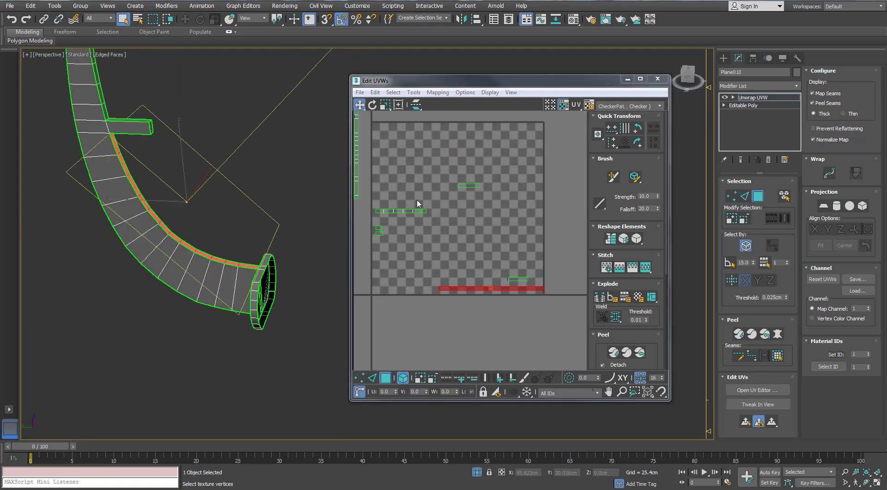
Examine which parts of the arm the small leftover shells in the tile cover.
{"action": "left_click", "coordinate": [469, 186]}
{"action": "middle_click_drag", "start_coordinate": [168, 188], "coordinate": [164, 201], "text": "alt"}
{"action": "middle_click_drag", "start_coordinate": [452, 178], "coordinate": [485, 181]}
{"action": "left_click_drag", "start_coordinate": [423, 224], "coordinate": [391, 247]}
{"action": "middle_click_drag", "start_coordinate": [203, 146], "coordinate": [193, 122], "text": "alt"}
{"action": "middle_click_drag", "start_coordinate": [185, 122], "coordinate": [188, 261]}
{"action": "scroll", "coordinate": [476, 250], "scroll_direction": "down", "scroll_amount": 2}
{"action": "scroll", "coordinate": [475, 247], "scroll_direction": "down", "scroll_amount": 2}
Lay the arm's two longest strip shells horizontally and stack them one above the other beneath the curved shells.
{"action": "left_click", "coordinate": [640, 79]}
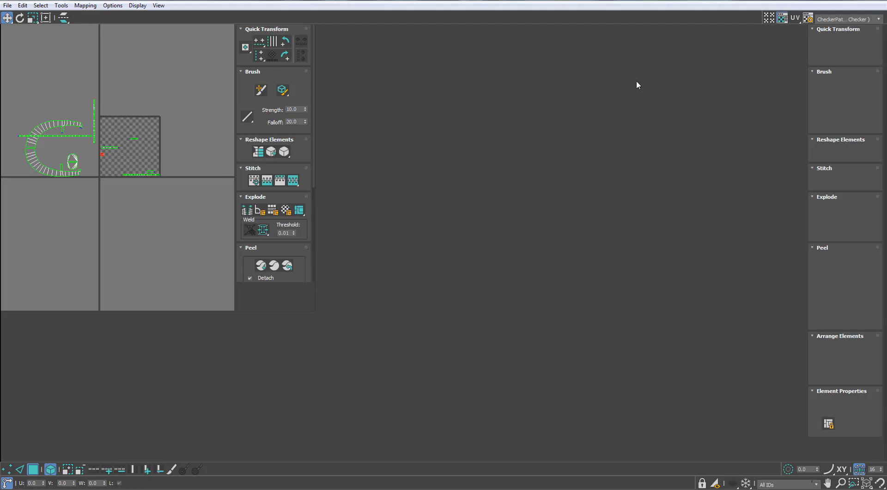
{"action": "left_click", "coordinate": [450, 191]}
{"action": "scroll", "coordinate": [412, 203], "scroll_direction": "up", "scroll_amount": 2}
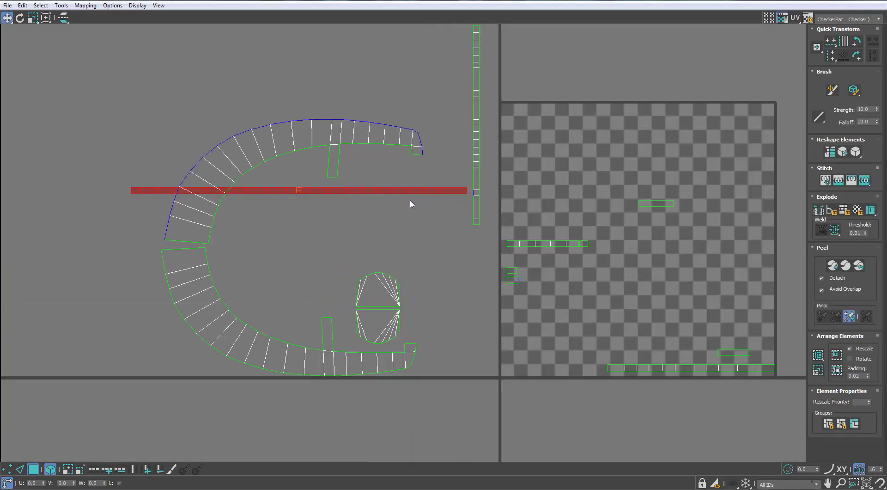
{"action": "left_click_drag", "start_coordinate": [403, 192], "coordinate": [399, 391]}
{"action": "left_click_drag", "start_coordinate": [478, 165], "coordinate": [463, 166]}
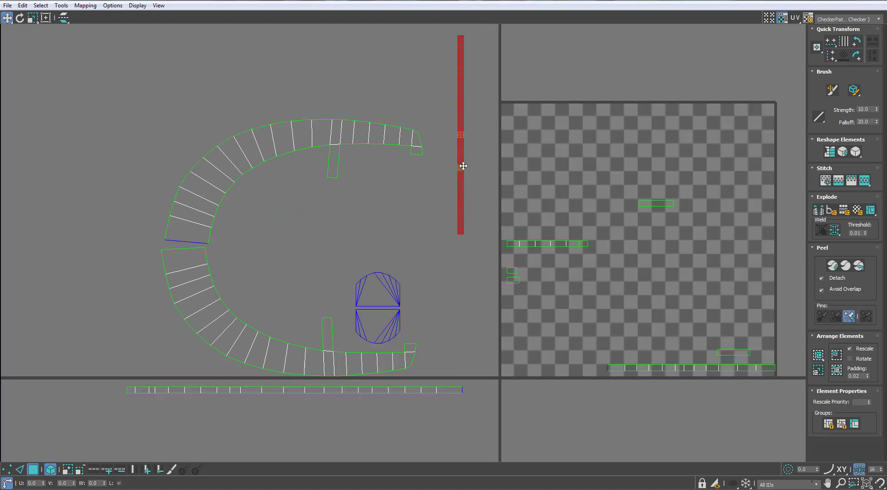
{"action": "scroll", "coordinate": [378, 361], "scroll_direction": "up", "scroll_amount": 2}
{"action": "middle_click_drag", "start_coordinate": [379, 360], "coordinate": [469, 289]}
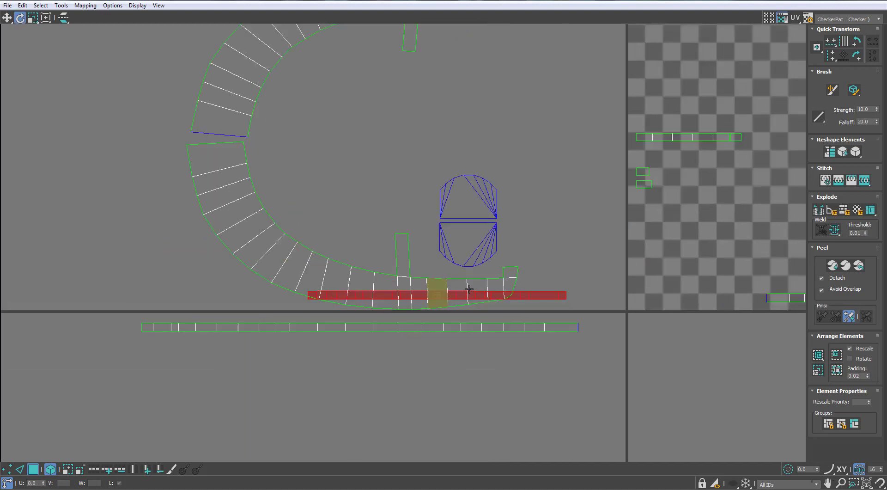
{"action": "left_click_drag", "start_coordinate": [539, 295], "coordinate": [363, 320]}
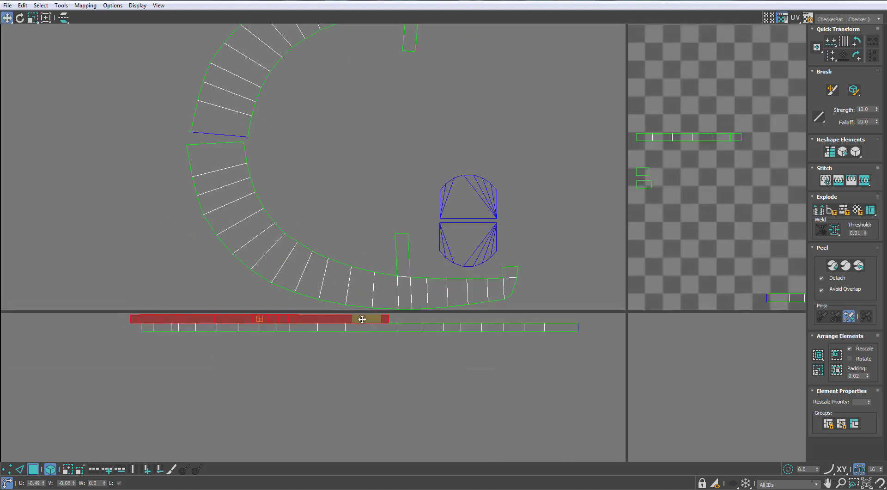
Move the strip from the tile's bottom edge onto the stack beneath the curved shells, aligned with the other strips' starting ends.
{"action": "left_click", "coordinate": [265, 327], "text": "ctrl"}
{"action": "middle_click_drag", "start_coordinate": [265, 327], "coordinate": [282, 345]}
{"action": "scroll", "coordinate": [313, 227], "scroll_direction": "down", "scroll_amount": 3}
{"action": "left_click", "coordinate": [614, 265]}
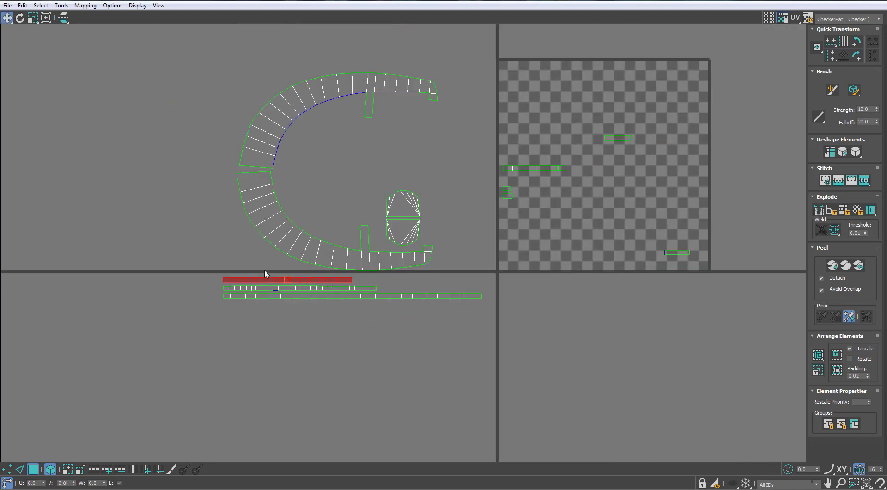
{"action": "left_click_drag", "start_coordinate": [265, 273], "coordinate": [249, 313]}
Move the short segmented strip and the small rectangular shells out of the tile and group them with the stacked strips.
{"action": "left_click_drag", "start_coordinate": [530, 169], "coordinate": [450, 203]}
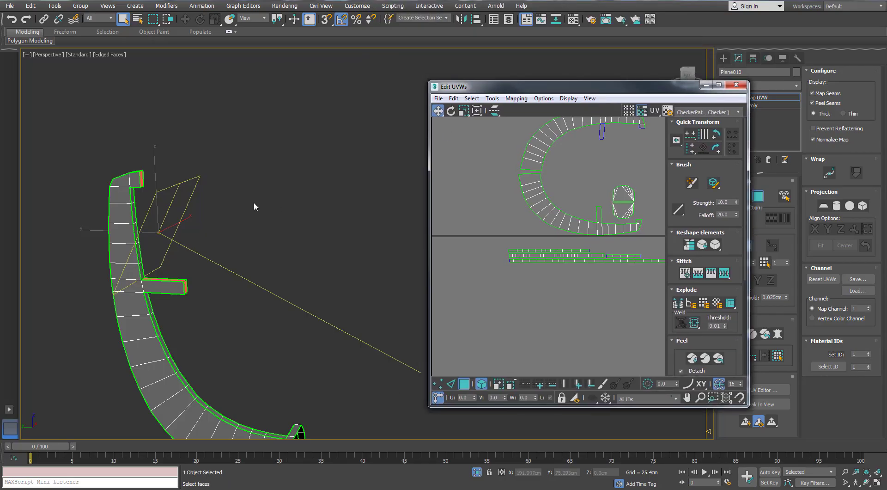
{"action": "middle_click_drag", "start_coordinate": [254, 201], "coordinate": [643, 65], "text": "alt"}
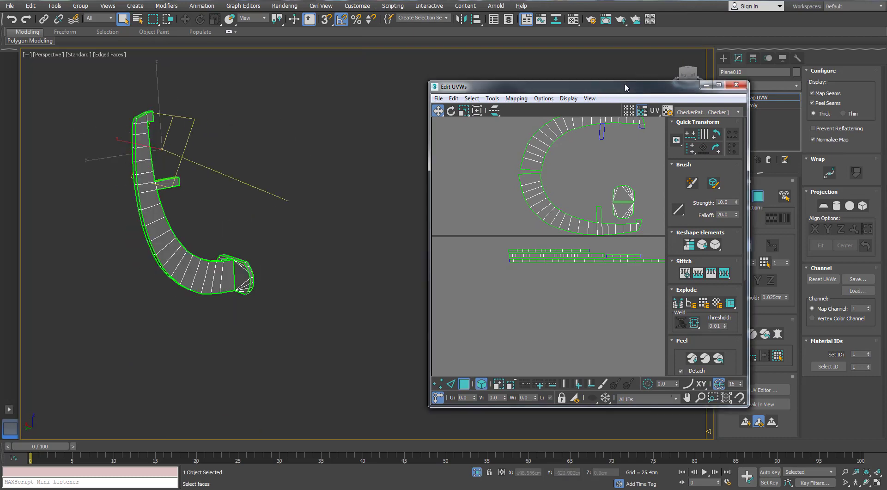
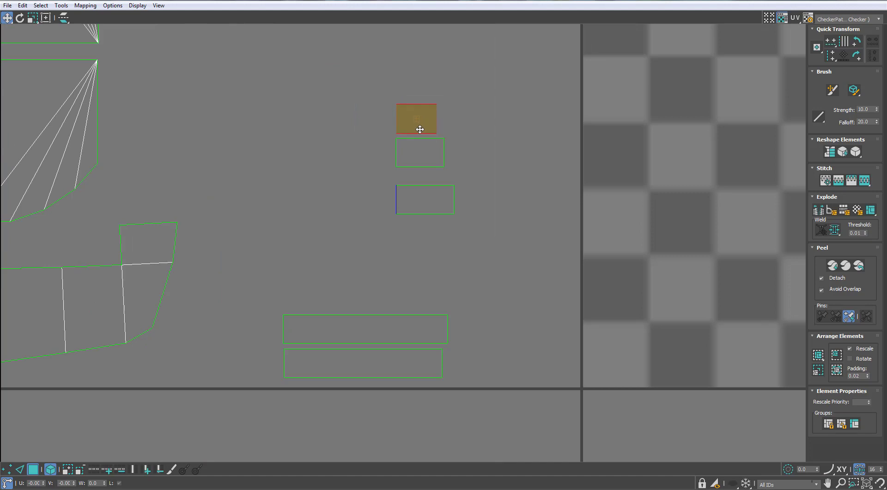
{"action": "left_click_drag", "start_coordinate": [414, 207], "coordinate": [305, 293]}
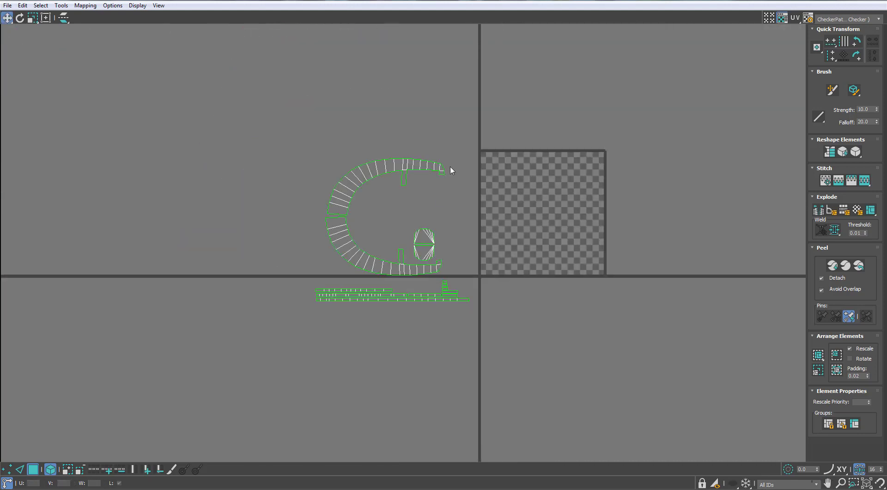
Select all of the arm's shells, scale them down together and move them below the tile.
{"action": "key", "text": "ctrl+a"}
{"action": "scroll", "coordinate": [356, 241], "scroll_direction": "down", "scroll_amount": 4}
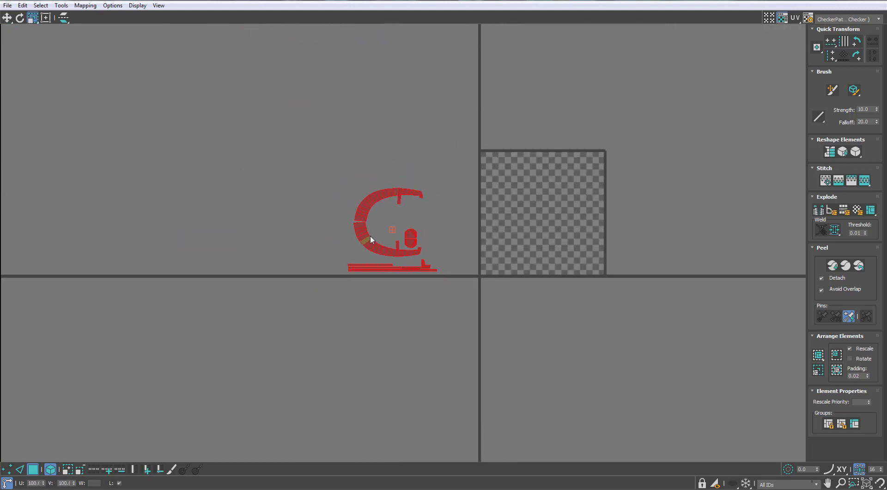
{"action": "left_click_drag", "start_coordinate": [371, 235], "coordinate": [535, 351]}
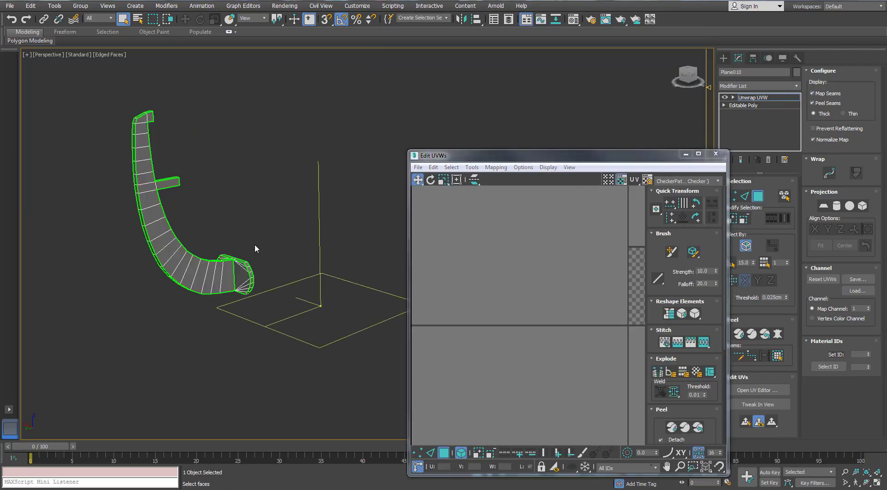
Assign the checker bitmap material with 70 by 70 tiling to the support arm.
{"action": "key", "text": "m"}
{"action": "left_click_drag", "start_coordinate": [157, 247], "coordinate": [171, 233]}
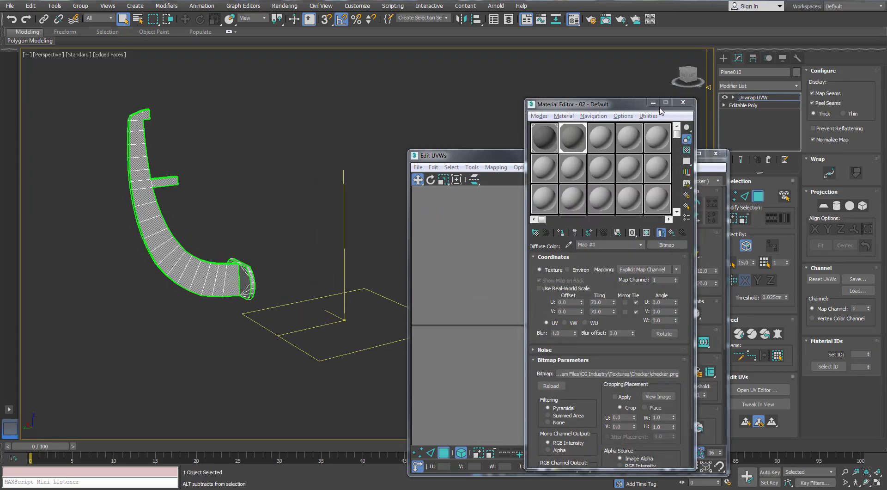
{"action": "key", "text": "m"}
Select all of the arm's shells again and end its isolation so the whole gramophone is shown.
{"action": "key", "text": "ctrl+a"}
{"action": "scroll", "coordinate": [531, 323], "scroll_direction": "up", "scroll_amount": 3}
{"action": "left_click_drag", "start_coordinate": [531, 323], "coordinate": [574, 282]}
{"action": "left_click_drag", "start_coordinate": [583, 155], "coordinate": [550, 94]}
{"action": "key", "text": "alt+w"}
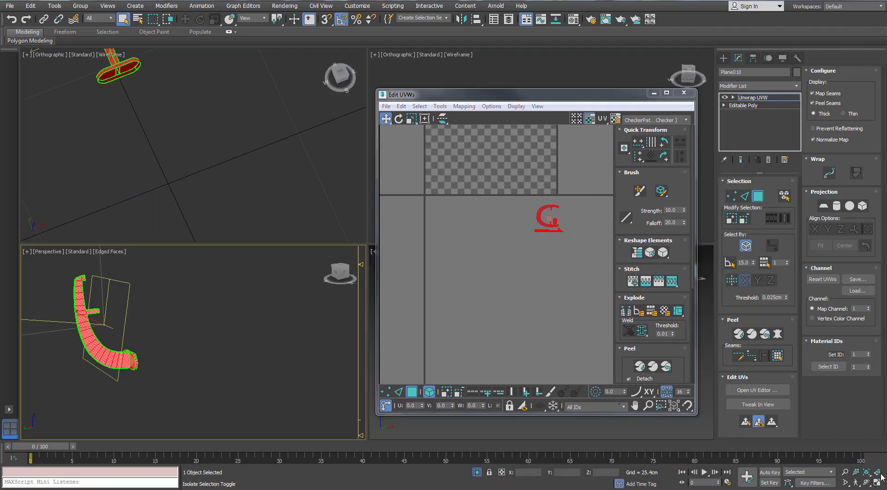
{"action": "key", "text": "alt+q"}
{"action": "key", "text": "alt+w"}
Scale the arm's shells together to match the checker size of the neighbouring pedestal panels.
{"action": "scroll", "coordinate": [281, 314], "scroll_direction": "up", "scroll_amount": 10}
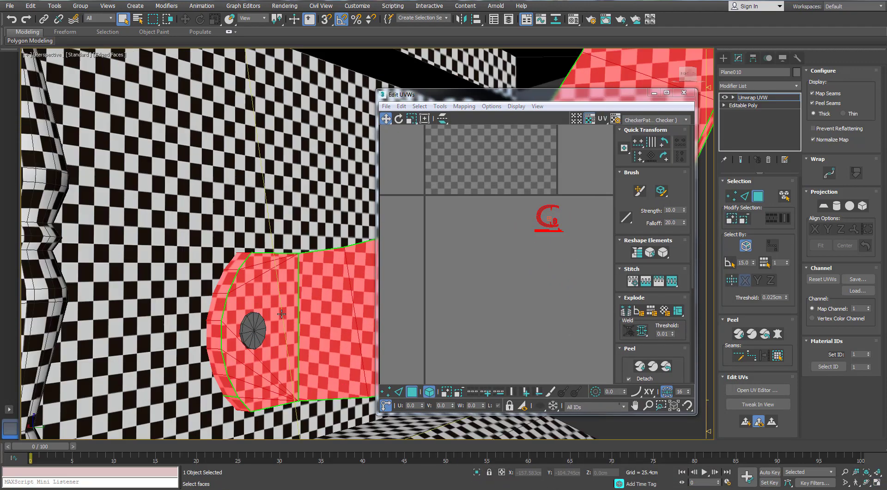
{"action": "scroll", "coordinate": [281, 314], "scroll_direction": "down", "scroll_amount": 8}
{"action": "scroll", "coordinate": [569, 218], "scroll_direction": "up", "scroll_amount": 4}
{"action": "scroll", "coordinate": [540, 201], "scroll_direction": "up", "scroll_amount": 2}
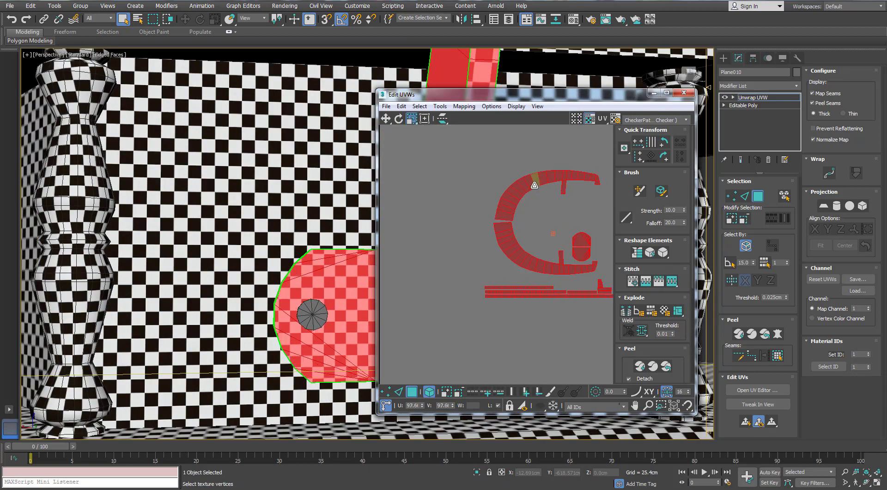
{"action": "key", "text": "shift+z"}
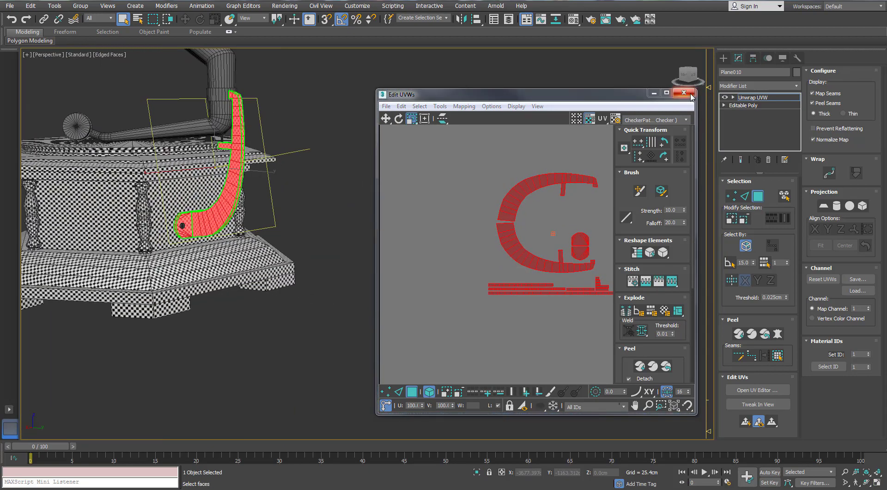
Close the UV editor and deselect the support arm.
{"action": "left_click", "coordinate": [684, 93]}
{"action": "left_click", "coordinate": [363, 159]}
{"action": "key", "text": "shift+z"}
{"action": "key", "text": "shift+z"}
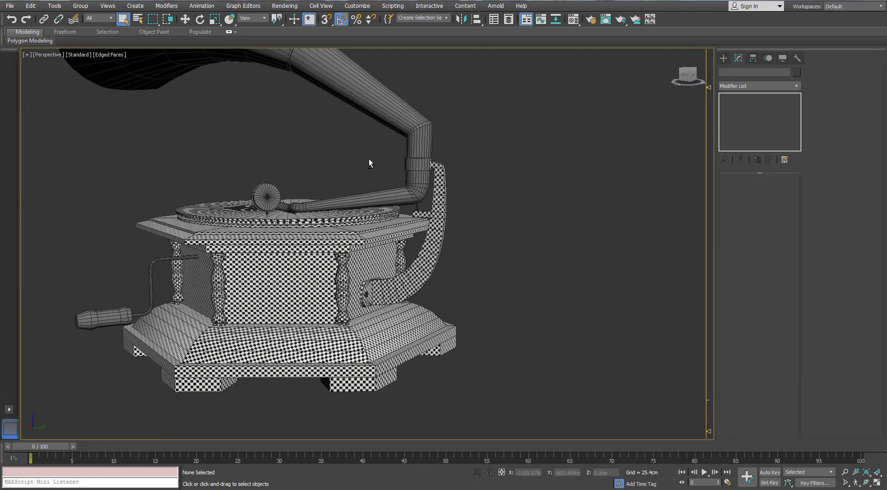
{"action": "key", "text": "shift+z"}
{"action": "key", "text": "shift+z"}
{"action": "key", "text": "shift+z"}
Add an Unwrap UVW modifier to the crank handle's grip and open its UVs for editing.
{"action": "left_click", "coordinate": [392, 289]}
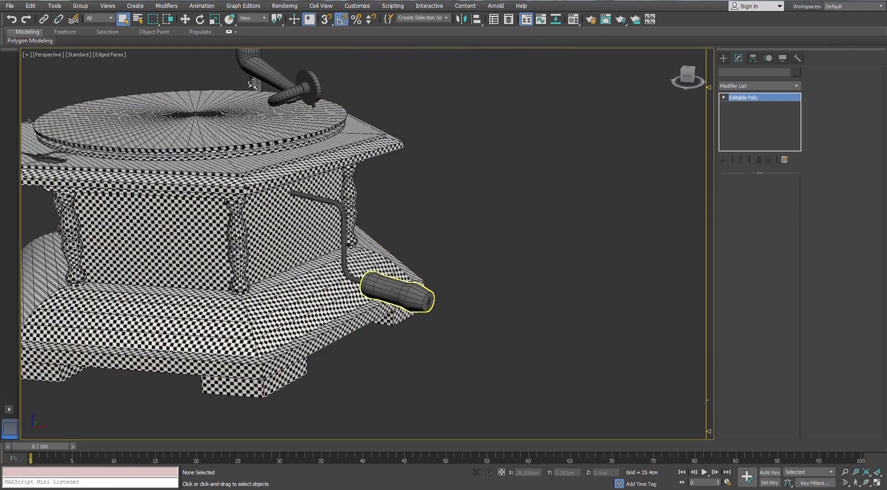
{"action": "left_click", "coordinate": [797, 87]}
{"action": "scroll", "coordinate": [758, 339], "scroll_direction": "down", "scroll_amount": 10}
{"action": "left_click", "coordinate": [758, 338]}
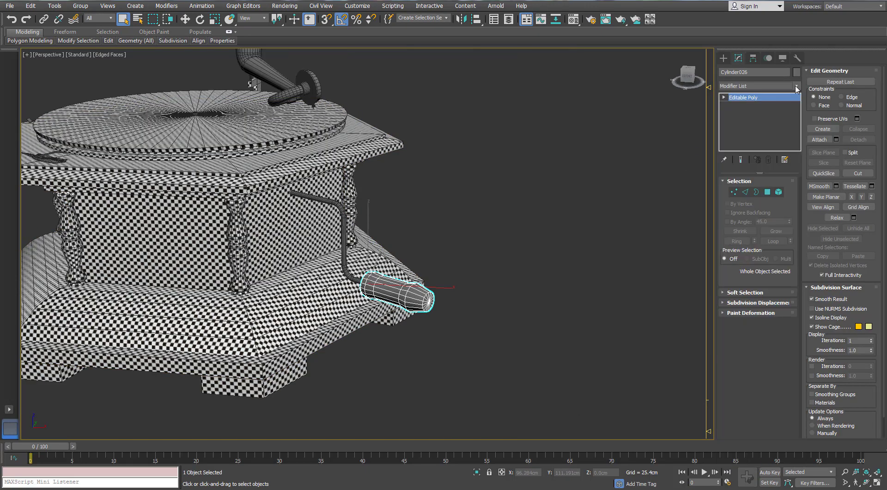
{"action": "left_click", "coordinate": [758, 389]}
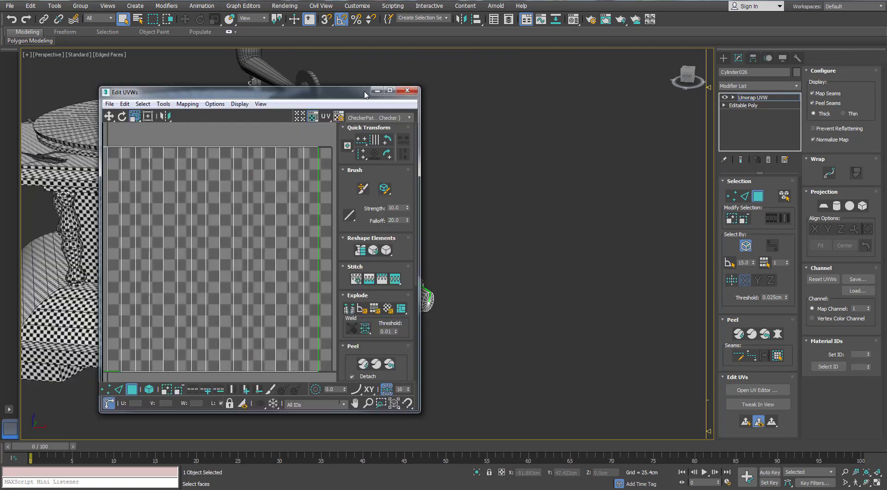
{"action": "left_click_drag", "start_coordinate": [256, 98], "coordinate": [533, 71]}
{"action": "middle_click_drag", "start_coordinate": [296, 222], "coordinate": [252, 221], "text": "alt"}
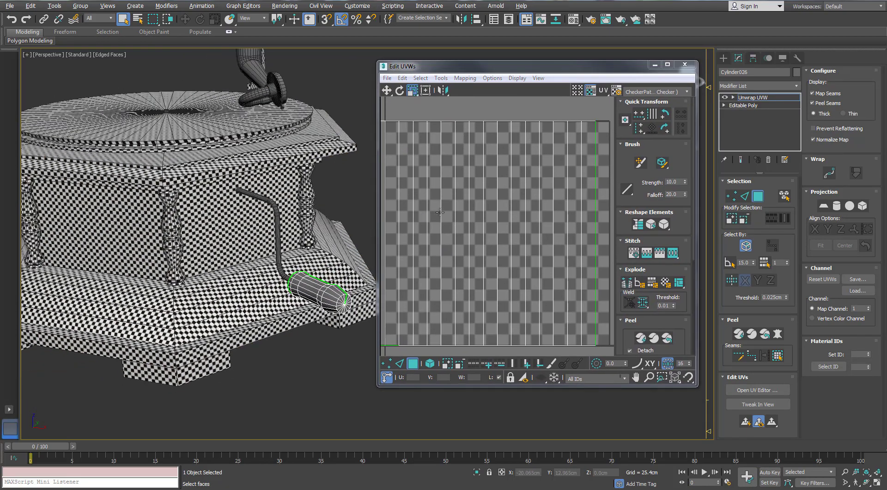
Mark seams around both end caps of the grip and select a lengthwise edge line between them for the side seam.
{"action": "left_click", "coordinate": [490, 222]}
{"action": "key", "text": "ctrl+a"}
{"action": "scroll", "coordinate": [305, 287], "scroll_direction": "up", "scroll_amount": 6}
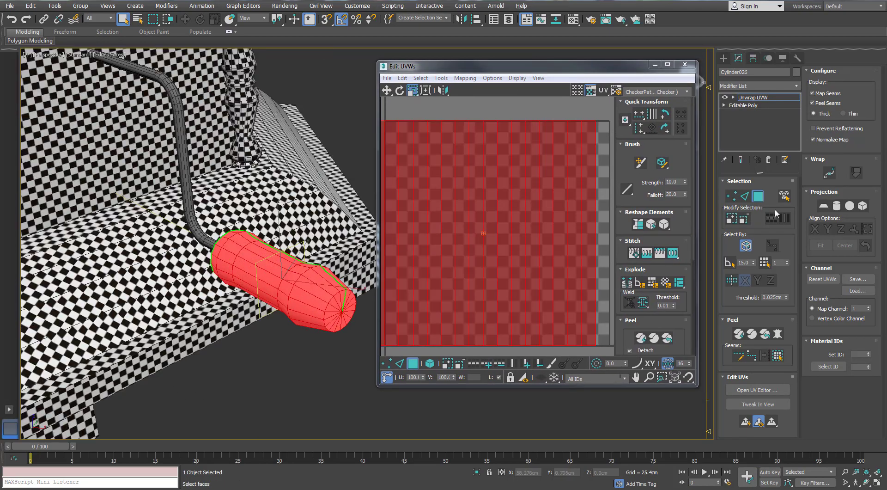
{"action": "left_click", "coordinate": [745, 195]}
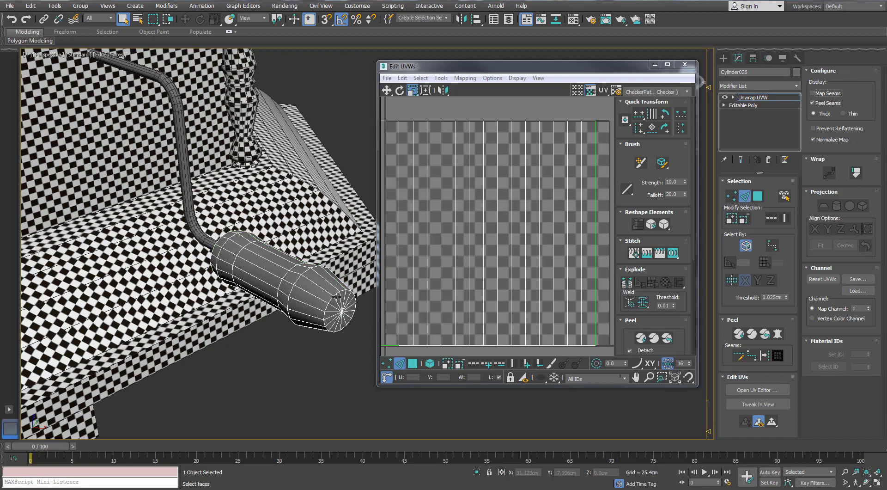
{"action": "double_click", "coordinate": [338, 296]}
{"action": "middle_click_drag", "start_coordinate": [337, 296], "coordinate": [177, 332], "text": "alt"}
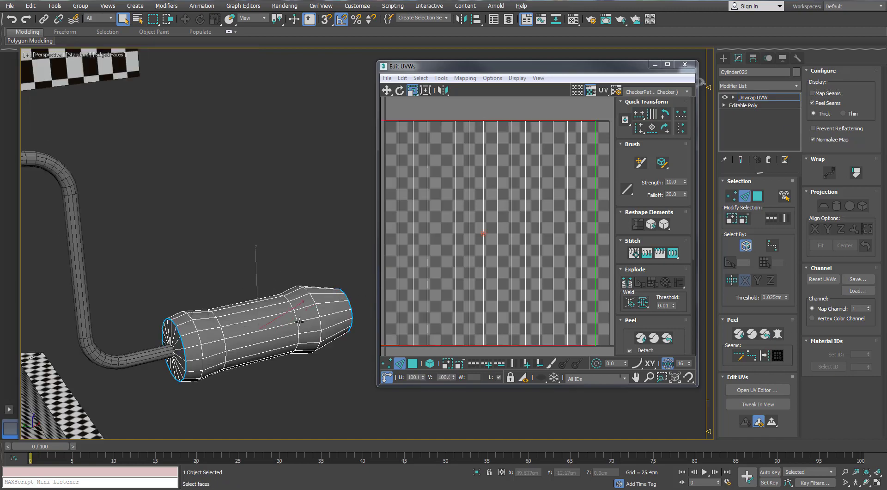
{"action": "middle_click_drag", "start_coordinate": [300, 322], "coordinate": [209, 267], "text": "alt"}
{"action": "left_click", "coordinate": [272, 280]}
{"action": "scroll", "coordinate": [272, 286], "scroll_direction": "up", "scroll_amount": 5}
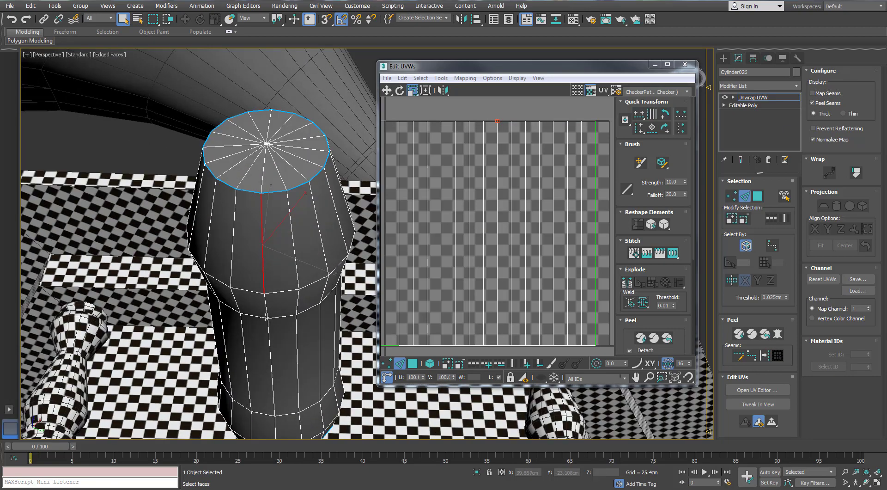
{"action": "middle_click_drag", "start_coordinate": [269, 328], "coordinate": [212, 296], "text": "alt"}
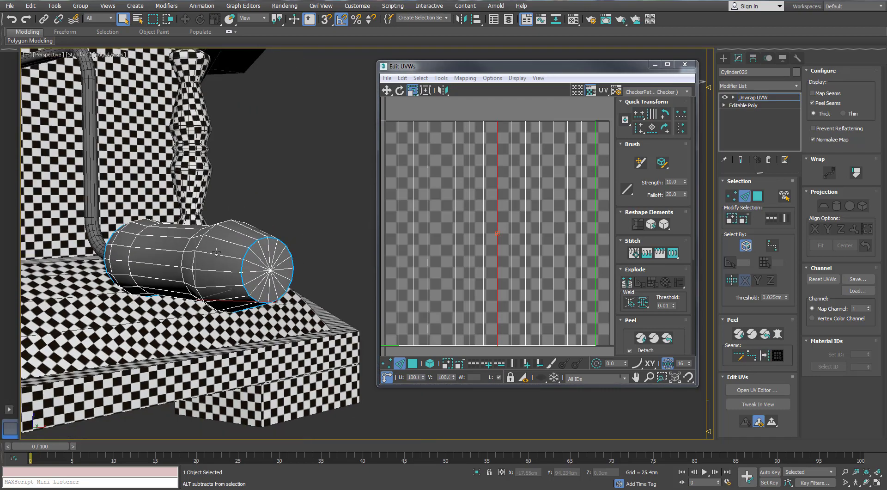
Select the grip's side faces up to the seams and try a Pelt Map on them.
{"action": "scroll", "coordinate": [213, 291], "scroll_direction": "down", "scroll_amount": 3}
{"action": "left_click", "coordinate": [758, 196]}
{"action": "left_click", "coordinate": [217, 253]}
{"action": "left_click", "coordinate": [777, 355]}
{"action": "left_click", "coordinate": [779, 333]}
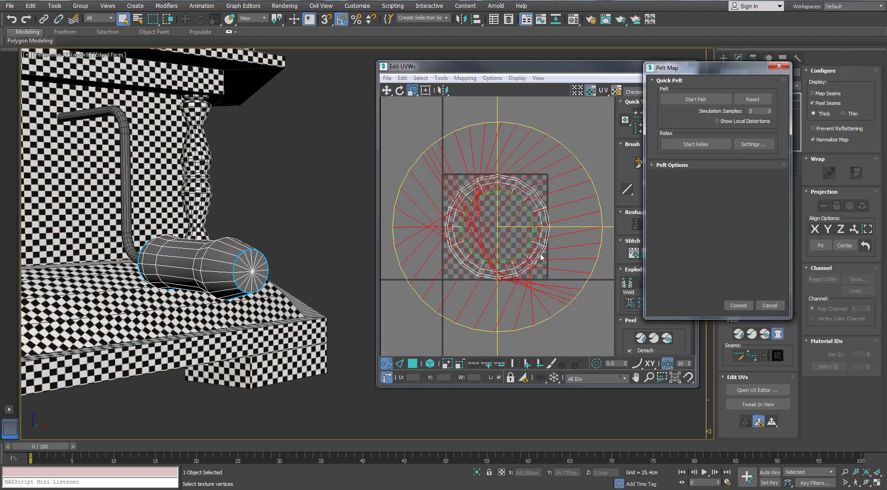
{"action": "left_click", "coordinate": [679, 303]}
Pelt the grip's side faces, commit the result and move the flattened shell above the tile.
{"action": "middle_click_drag", "start_coordinate": [252, 249], "coordinate": [258, 231], "text": "alt"}
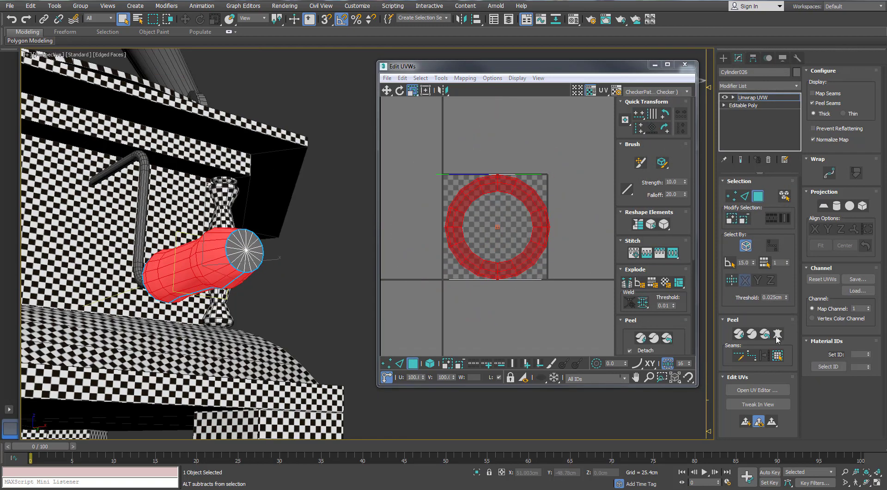
{"action": "left_click", "coordinate": [778, 333]}
{"action": "left_click", "coordinate": [677, 98]}
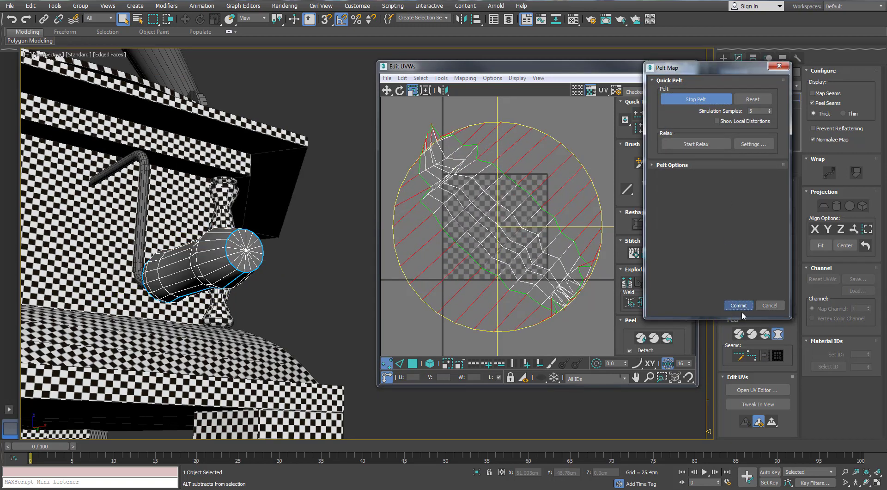
{"action": "left_click", "coordinate": [683, 302]}
{"action": "left_click_drag", "start_coordinate": [512, 229], "coordinate": [486, 120]}
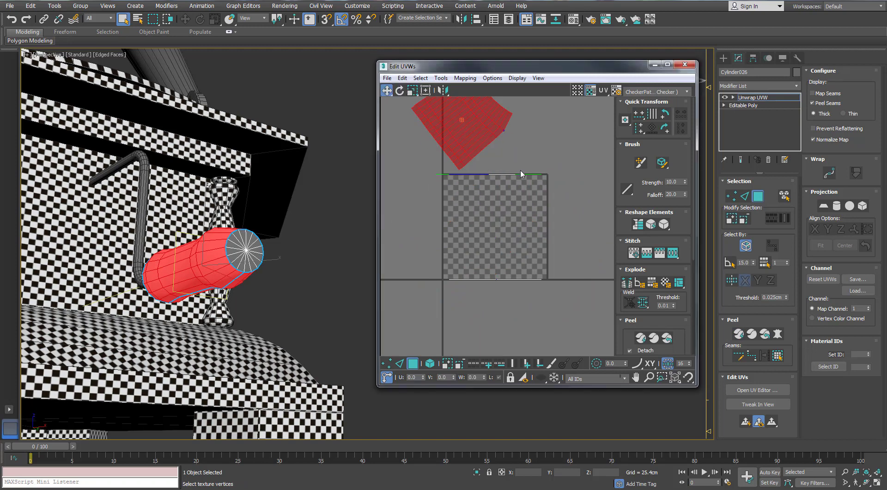
Select the grip's outer end cap up to its seam, planar-map it and place the round shell beside the side shell.
{"action": "left_click", "coordinate": [515, 174]}
{"action": "left_click", "coordinate": [236, 245]}
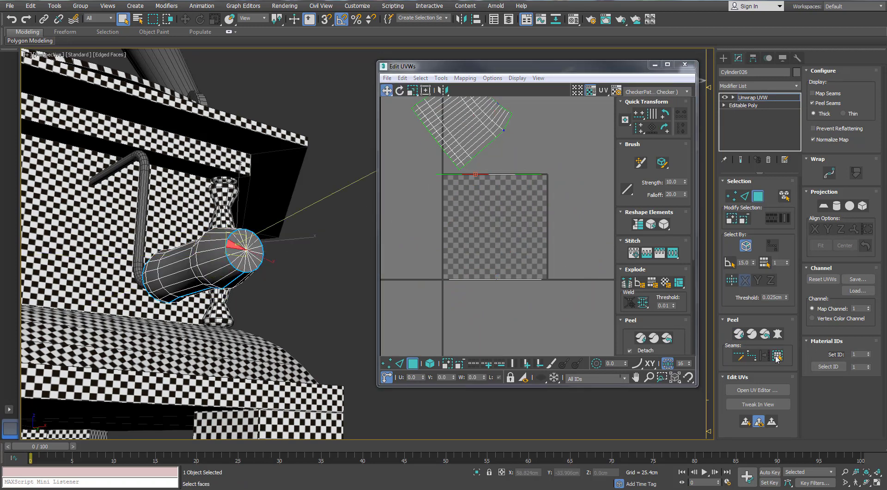
{"action": "left_click", "coordinate": [400, 363]}
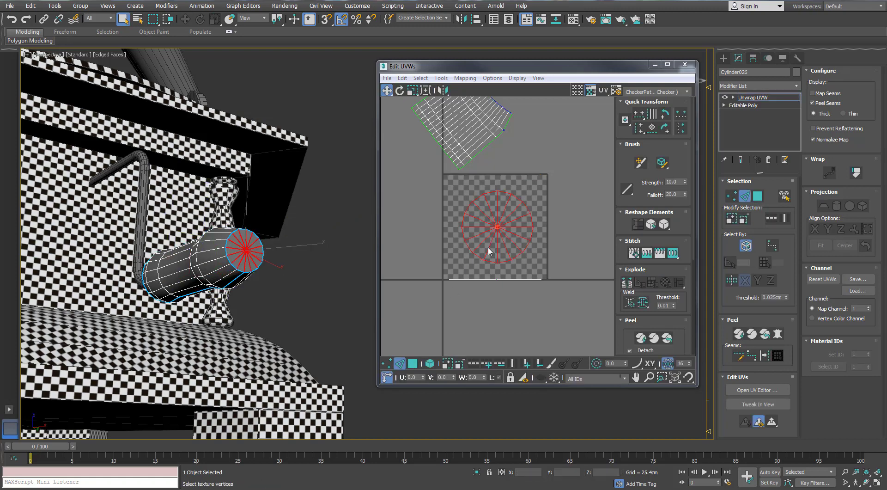
{"action": "left_click", "coordinate": [490, 246]}
{"action": "left_click", "coordinate": [412, 363]}
{"action": "left_click_drag", "start_coordinate": [512, 226], "coordinate": [549, 129]}
Planar-map the grip's inner end cap with X alignment and move the round shell above the other two shells.
{"action": "middle_click_drag", "start_coordinate": [217, 289], "coordinate": [291, 295], "text": "alt"}
{"action": "left_click", "coordinate": [87, 268]}
{"action": "left_click", "coordinate": [778, 356]}
{"action": "left_click", "coordinate": [824, 206]}
{"action": "left_click", "coordinate": [815, 229]}
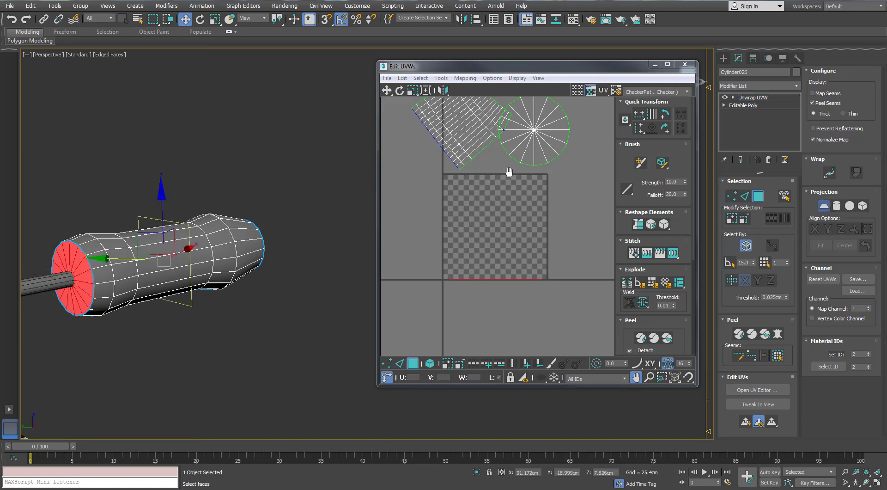
{"action": "double_click", "coordinate": [484, 248]}
{"action": "left_click_drag", "start_coordinate": [489, 239], "coordinate": [506, 136]}
{"action": "middle_click_drag", "start_coordinate": [505, 136], "coordinate": [486, 217]}
{"action": "left_click_drag", "start_coordinate": [493, 177], "coordinate": [499, 103]}
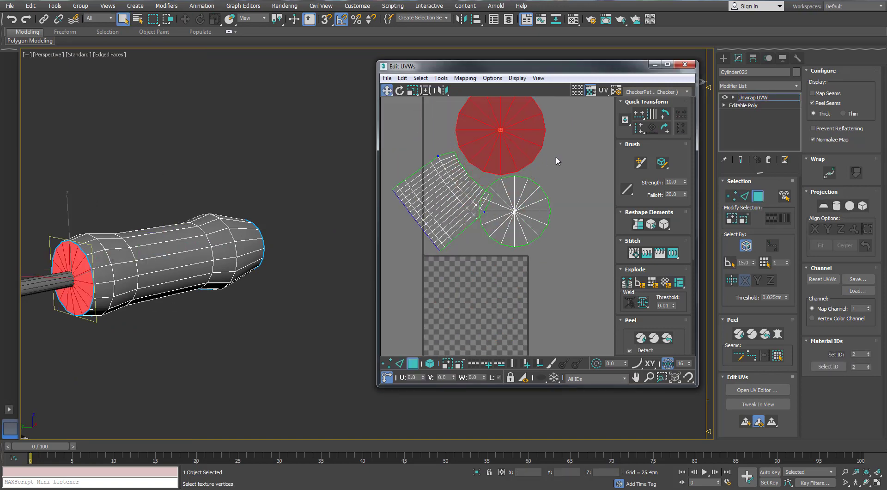
Select all three grip shells and pack them into the tile with Rescale on.
{"action": "left_click_drag", "start_coordinate": [555, 158], "coordinate": [447, 219]}
{"action": "left_click_drag", "start_coordinate": [438, 163], "coordinate": [392, 111]}
{"action": "scroll", "coordinate": [624, 259], "scroll_direction": "down", "scroll_amount": 5}
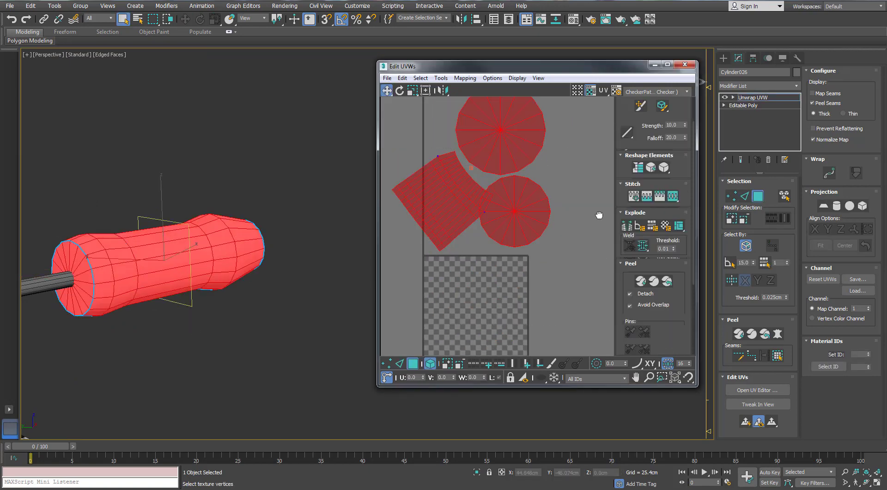
{"action": "left_click", "coordinate": [627, 285]}
{"action": "middle_click_drag", "start_coordinate": [493, 277], "coordinate": [498, 230]}
{"action": "left_click", "coordinate": [667, 64]}
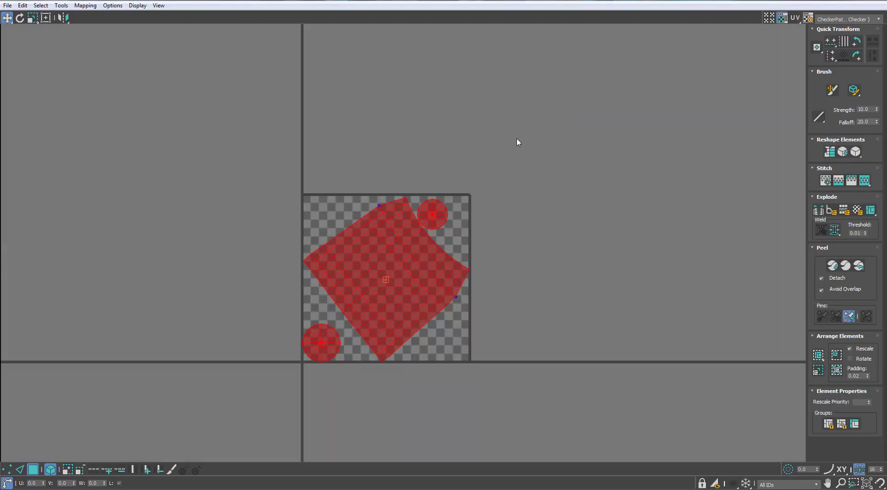
Move the packed grip shells outside the tile, scaled down and with the side shell upright.
{"action": "left_click_drag", "start_coordinate": [416, 228], "coordinate": [250, 125]}
{"action": "key", "text": "r"}
{"action": "left_click_drag", "start_coordinate": [323, 129], "coordinate": [287, 212]}
{"action": "scroll", "coordinate": [273, 145], "scroll_direction": "up", "scroll_amount": 3}
{"action": "key", "text": "w"}
{"action": "key", "text": "r"}
{"action": "left_click_drag", "start_coordinate": [319, 151], "coordinate": [319, 172]}
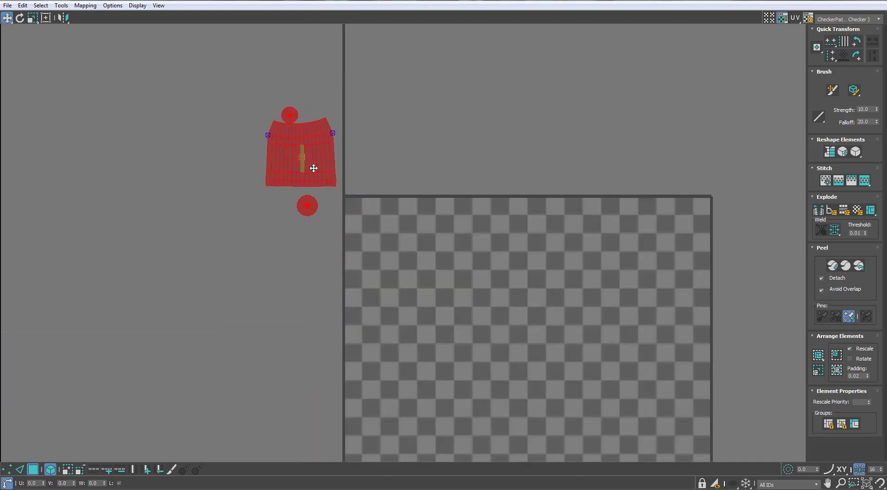
Move the larger end-cap shell from below the side shell to above it, beside the smaller cap shell.
{"action": "scroll", "coordinate": [305, 161], "scroll_direction": "up", "scroll_amount": 5}
{"action": "middle_click_drag", "start_coordinate": [333, 278], "coordinate": [354, 342]}
{"action": "left_click_drag", "start_coordinate": [339, 360], "coordinate": [344, 89]}
{"action": "left_click_drag", "start_coordinate": [303, 99], "coordinate": [301, 93]}
{"action": "left_click", "coordinate": [371, 341]}
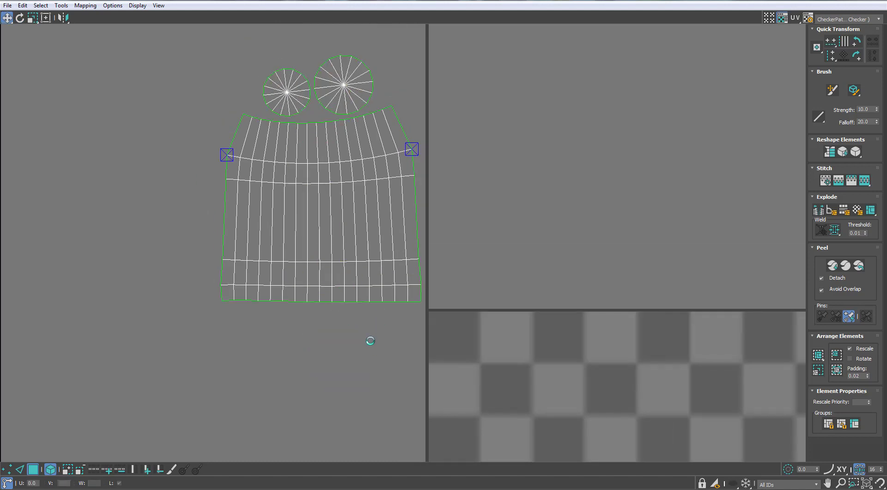
Straighten the lowest three horizontal edge loops of the grip's side shell.
{"action": "scroll", "coordinate": [367, 320], "scroll_direction": "up", "scroll_amount": 2}
{"action": "key", "text": "2"}
{"action": "double_click", "coordinate": [364, 298]}
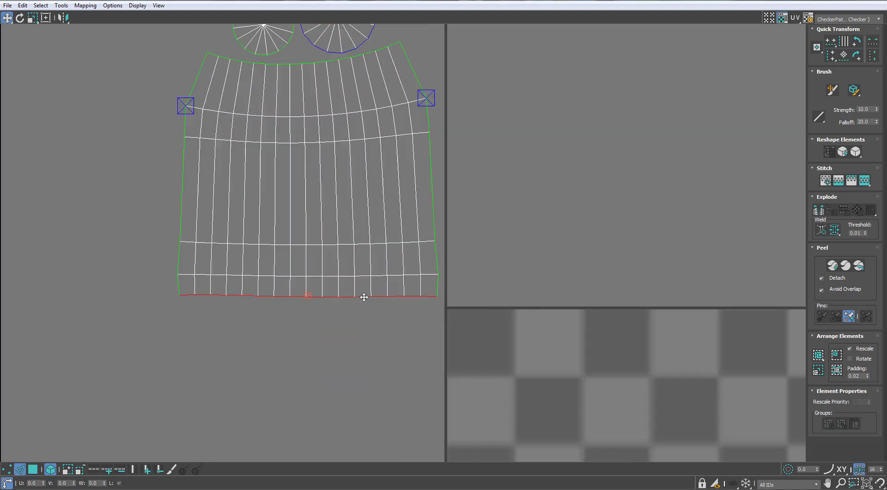
{"action": "double_click", "coordinate": [379, 275]}
{"action": "double_click", "coordinate": [380, 244]}
{"action": "scroll", "coordinate": [383, 256], "scroll_direction": "down", "scroll_amount": 3}
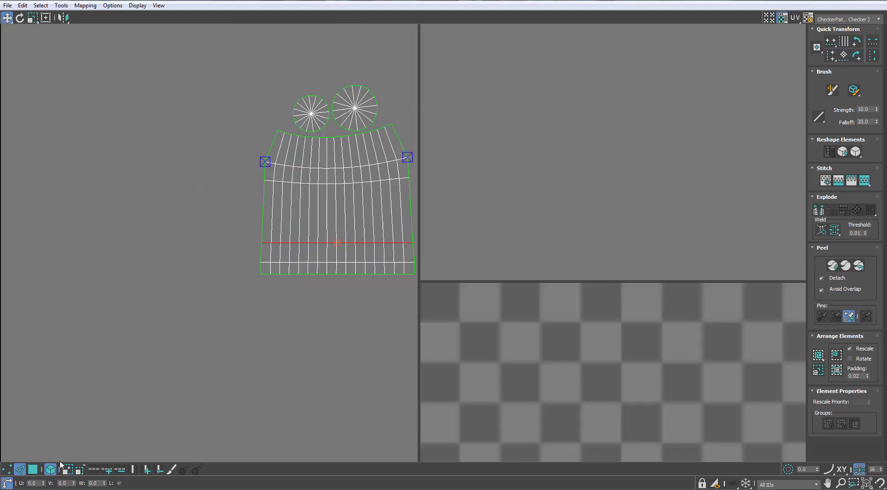
Select all the grip's shells, scale them down together and reposition them beside the tile.
{"action": "key", "text": "3"}
{"action": "left_click_drag", "start_coordinate": [219, 134], "coordinate": [220, 134]}
{"action": "key", "text": "ctrl+a"}
{"action": "key", "text": "r"}
{"action": "left_click_drag", "start_coordinate": [365, 201], "coordinate": [353, 255]}
{"action": "key", "text": "w"}
{"action": "left_click_drag", "start_coordinate": [347, 195], "coordinate": [398, 260]}
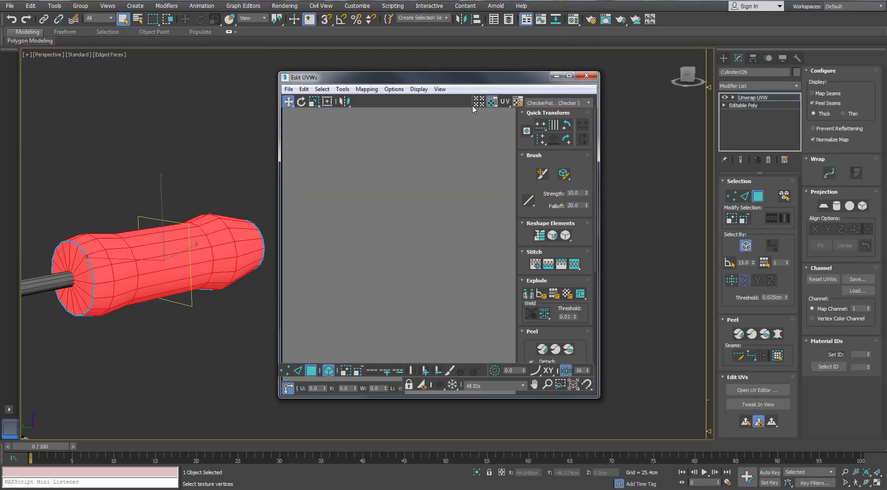
Apply the checker material to the crank handle's grip.
{"action": "left_click", "coordinate": [225, 331]}
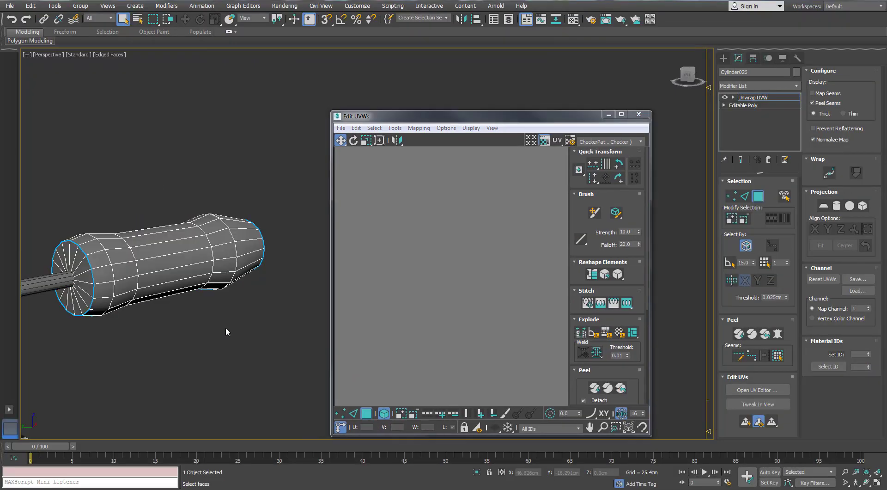
{"action": "key", "text": "m"}
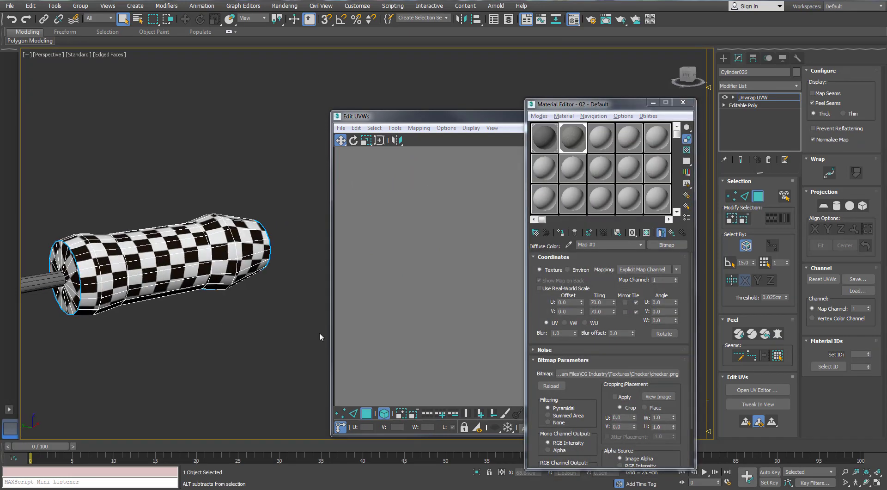
{"action": "left_click", "coordinate": [683, 103]}
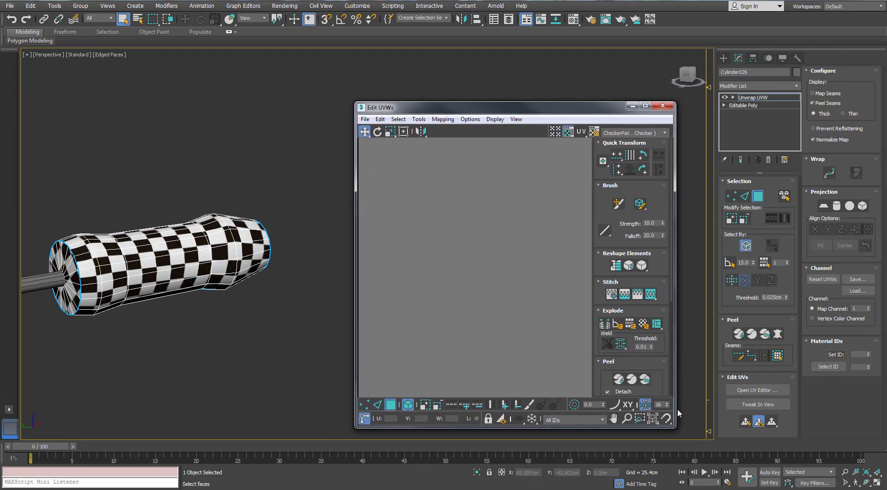
Select all the grip's shells and scale them up towards the pedestal's checker density.
{"action": "middle_click_drag", "start_coordinate": [243, 301], "coordinate": [145, 319]}
{"action": "scroll", "coordinate": [246, 303], "scroll_direction": "down", "scroll_amount": 5}
{"action": "middle_click", "coordinate": [487, 251]}
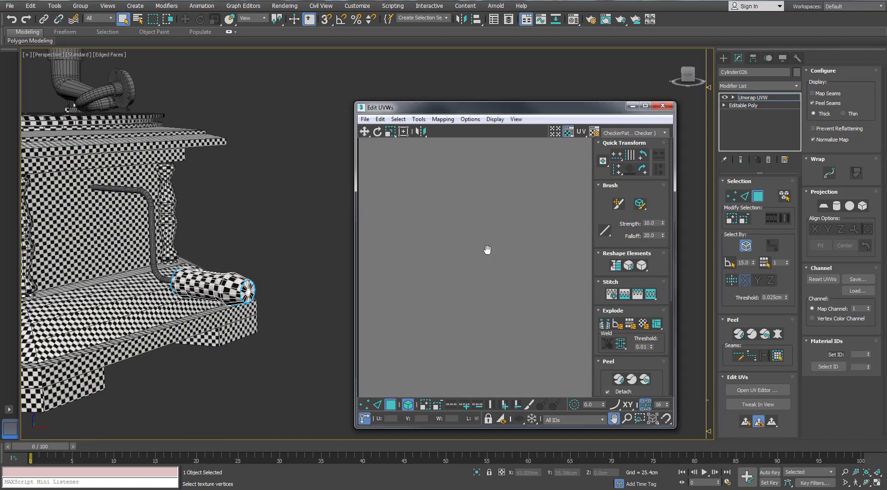
{"action": "scroll", "coordinate": [487, 252], "scroll_direction": "down", "scroll_amount": 5}
{"action": "scroll", "coordinate": [476, 264], "scroll_direction": "up", "scroll_amount": 5}
{"action": "key", "text": "ctrl+a"}
{"action": "middle_click_drag", "start_coordinate": [296, 268], "coordinate": [217, 319], "text": "alt"}
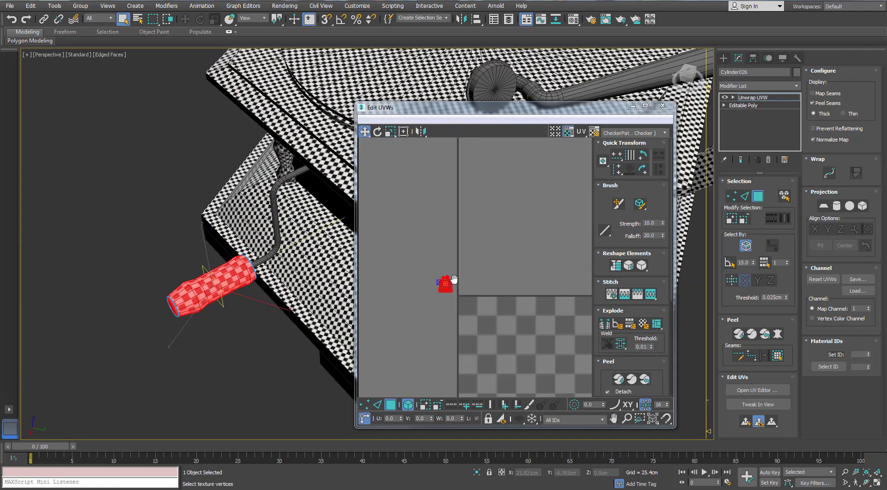
{"action": "key", "text": "r"}
{"action": "left_click_drag", "start_coordinate": [439, 297], "coordinate": [439, 268]}
Fine-tune the grip shells' scale by comparing the grip's checkers with the pedestal's from above.
{"action": "middle_click_drag", "start_coordinate": [259, 315], "coordinate": [242, 278], "text": "alt"}
{"action": "key", "text": "t"}
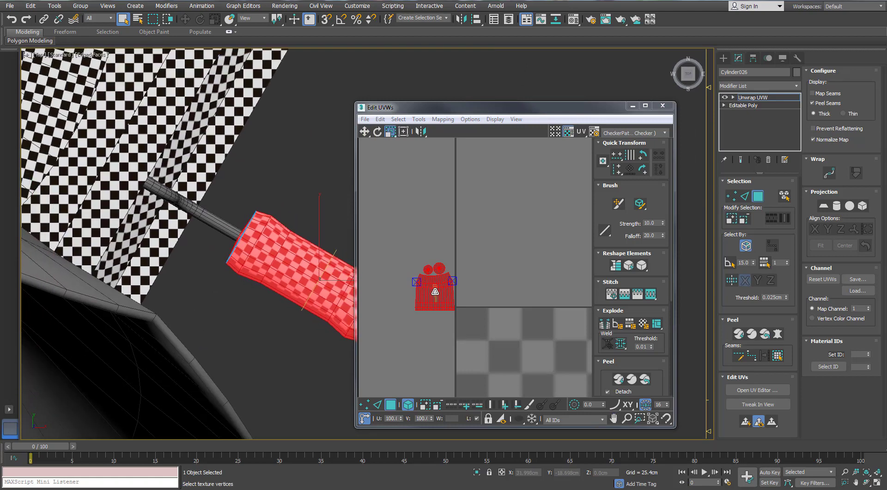
{"action": "left_click_drag", "start_coordinate": [436, 296], "coordinate": [435, 295]}
{"action": "key", "text": "w"}
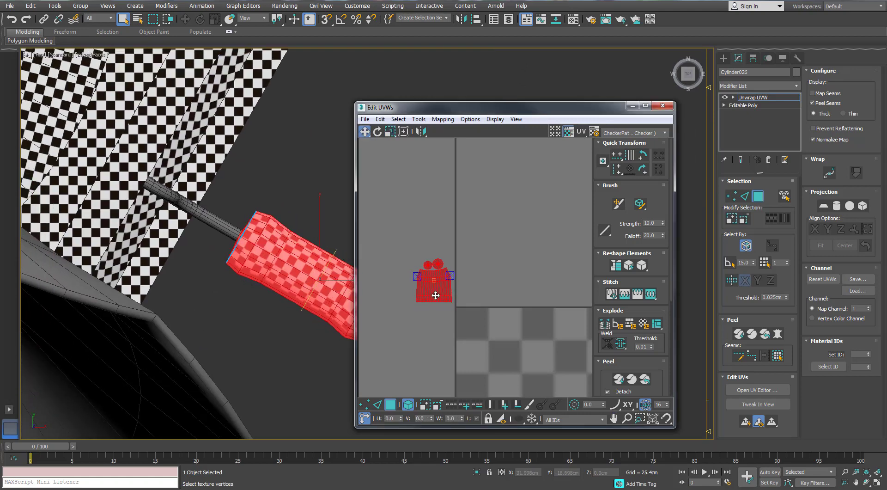
Finish the grip's unwrap, select the crank's bent rod and add an Unwrap UVW modifier to it.
{"action": "left_click", "coordinate": [667, 107]}
{"action": "left_click", "coordinate": [754, 98]}
{"action": "left_click", "coordinate": [462, 157]}
{"action": "middle_click_drag", "start_coordinate": [282, 208], "coordinate": [304, 193], "text": "alt"}
{"action": "left_click", "coordinate": [282, 141]}
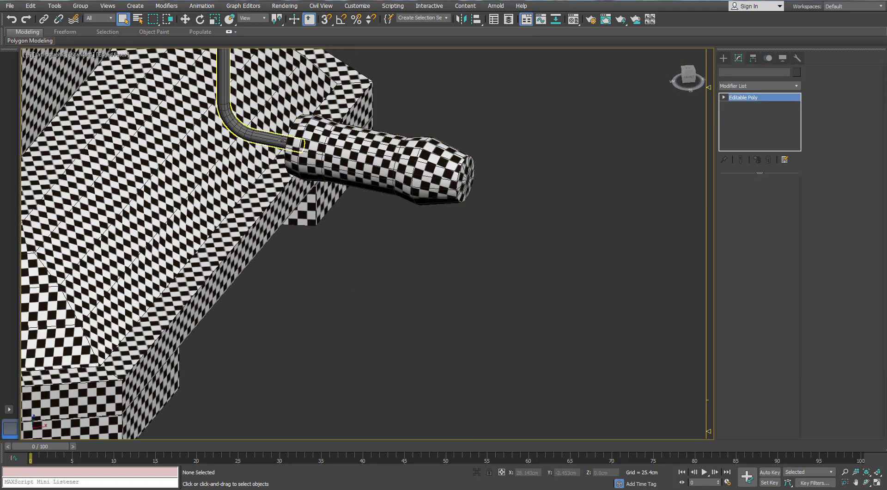
{"action": "left_click", "coordinate": [796, 86]}
{"action": "key", "text": "u"}
{"action": "key", "text": "Return"}
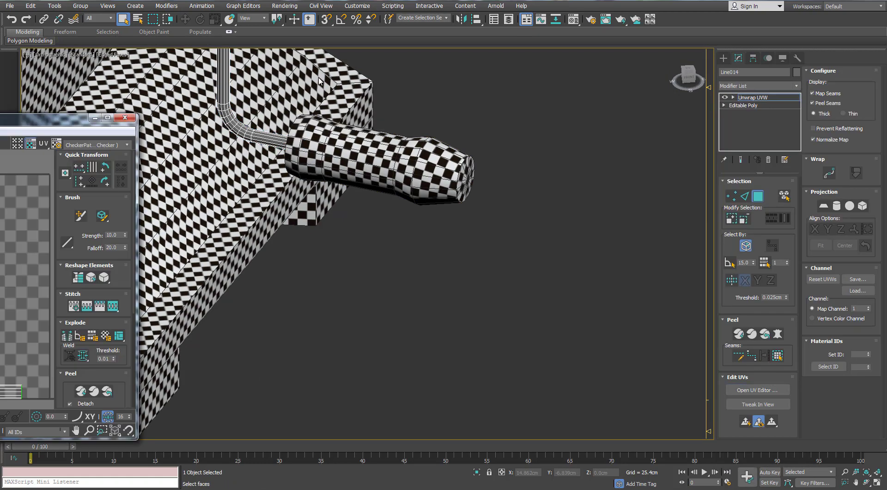
Isolate the crank rod and convert the lengthwise edge loop along its underside into a seam.
{"action": "scroll", "coordinate": [170, 196], "scroll_direction": "down", "scroll_amount": 5}
{"action": "key", "text": "alt+q"}
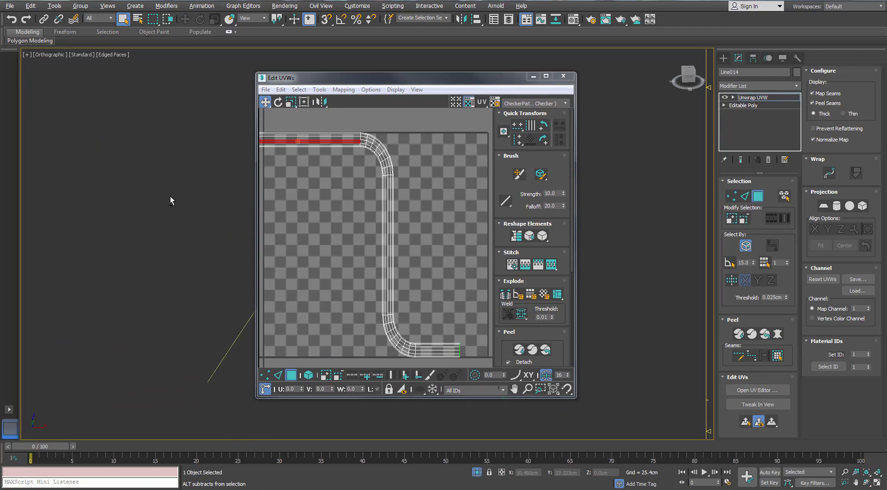
{"action": "key", "text": "z"}
{"action": "left_click_drag", "start_coordinate": [481, 78], "coordinate": [616, 74]}
{"action": "middle_click_drag", "start_coordinate": [310, 254], "coordinate": [332, 254], "text": "alt"}
{"action": "middle_click_drag", "start_coordinate": [331, 253], "coordinate": [313, 244]}
{"action": "key", "text": "2"}
{"action": "scroll", "coordinate": [314, 238], "scroll_direction": "up", "scroll_amount": 5}
{"action": "double_click", "coordinate": [318, 210]}
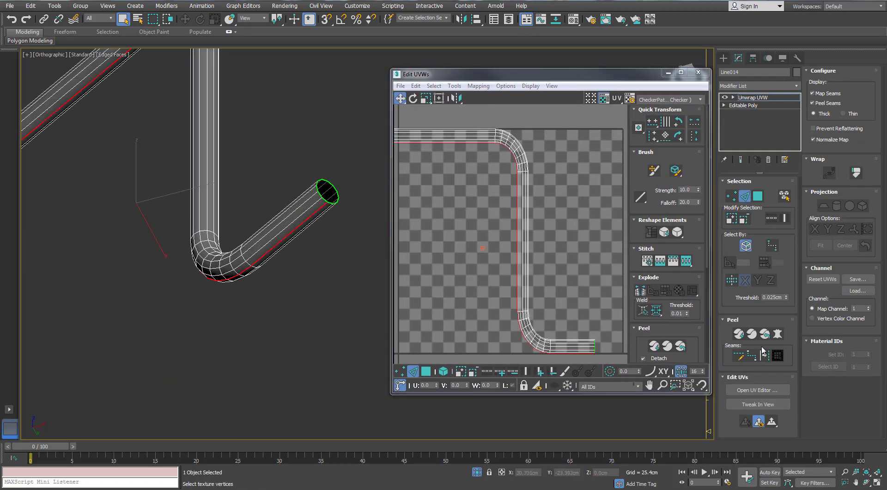
{"action": "left_click", "coordinate": [757, 196]}
{"action": "left_click", "coordinate": [777, 356]}
Run a Pelt Map on the rod's faces, commit it and apply Quick Peel.
{"action": "left_click", "coordinate": [778, 333]}
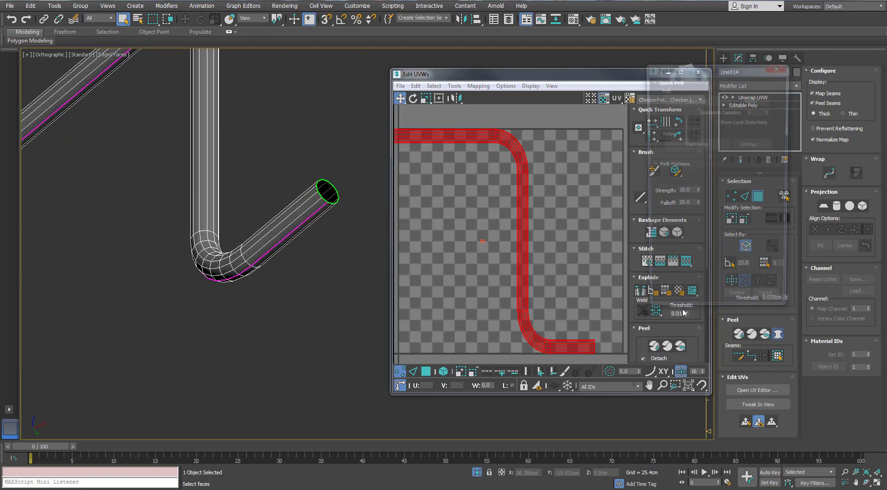
{"action": "left_click", "coordinate": [703, 103]}
{"action": "left_click", "coordinate": [732, 304]}
{"action": "left_click", "coordinate": [739, 333]}
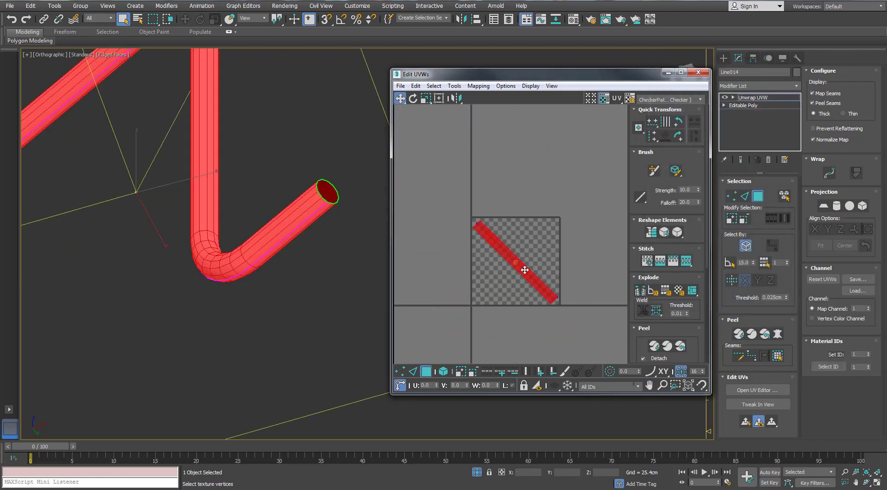
Move the rod's flattened strip outside the tile and scale it down.
{"action": "scroll", "coordinate": [472, 212], "scroll_direction": "up", "scroll_amount": 3}
{"action": "left_click_drag", "start_coordinate": [523, 268], "coordinate": [450, 297]}
{"action": "key", "text": "r"}
{"action": "scroll", "coordinate": [472, 214], "scroll_direction": "up", "scroll_amount": 3}
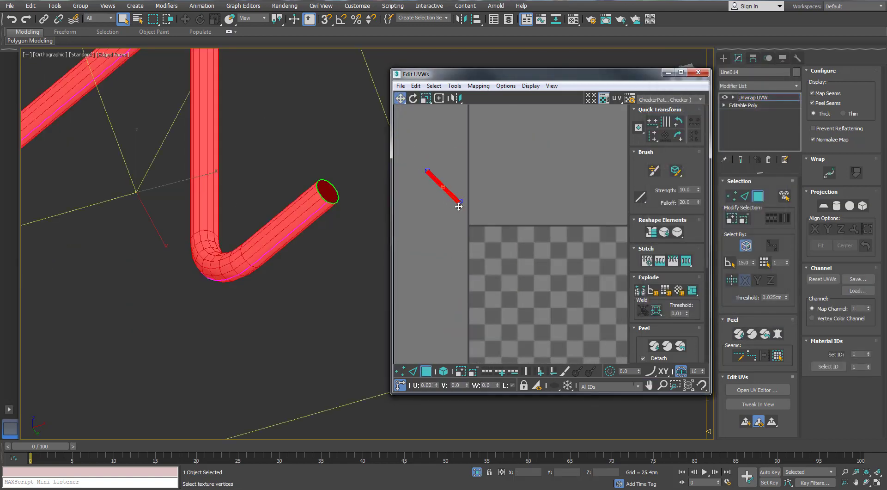
Rotate the rod's strip until it stands vertical and move it closer to the tile.
{"action": "scroll", "coordinate": [456, 197], "scroll_direction": "up", "scroll_amount": 3}
{"action": "key", "text": "e"}
{"action": "left_click_drag", "start_coordinate": [473, 231], "coordinate": [444, 247]}
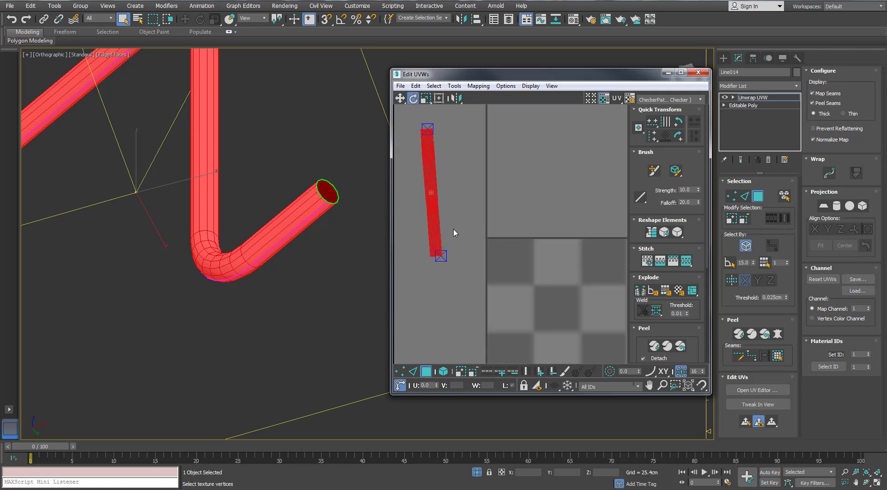
{"action": "middle_click_drag", "start_coordinate": [462, 217], "coordinate": [481, 221]}
{"action": "left_click_drag", "start_coordinate": [482, 220], "coordinate": [460, 241]}
{"action": "key", "text": "w"}
{"action": "left_click_drag", "start_coordinate": [461, 202], "coordinate": [482, 201]}
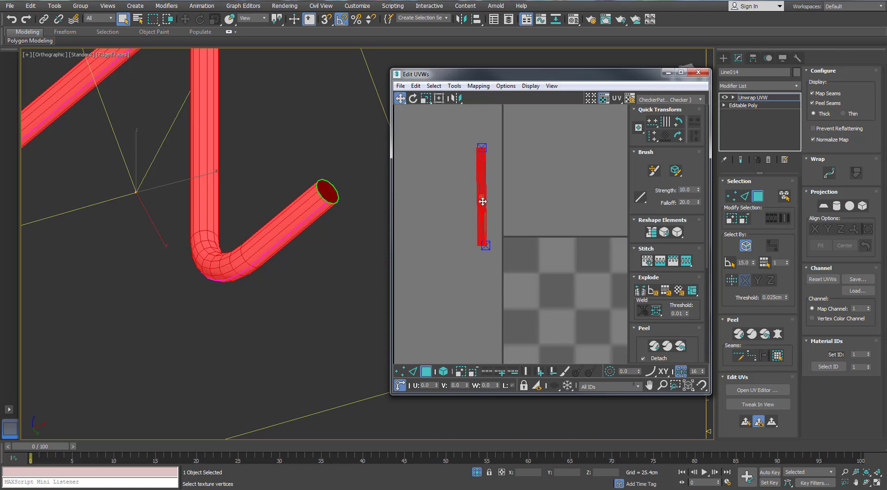
Apply the checker material to the rod and exit isolation to show the whole gramophone.
{"action": "left_click", "coordinate": [287, 291]}
{"action": "key", "text": "m"}
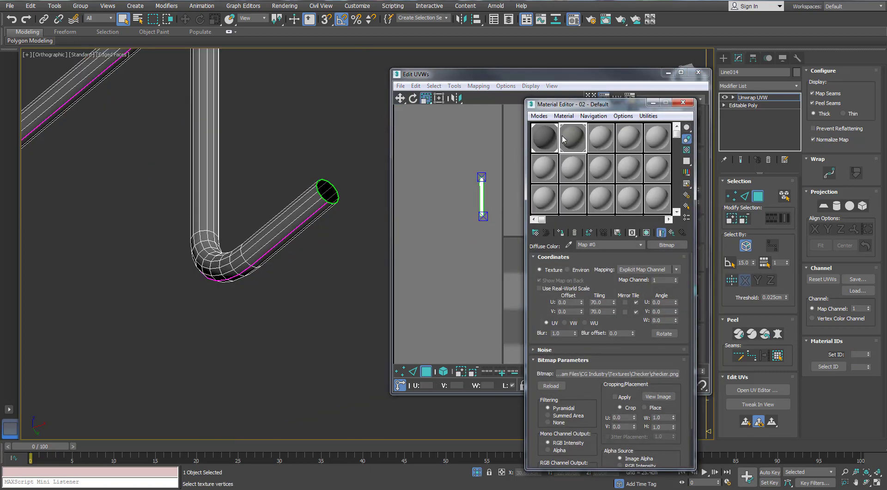
{"action": "left_click_drag", "start_coordinate": [243, 258], "coordinate": [234, 255]}
{"action": "left_click", "coordinate": [683, 103]}
{"action": "left_click", "coordinate": [477, 472]}
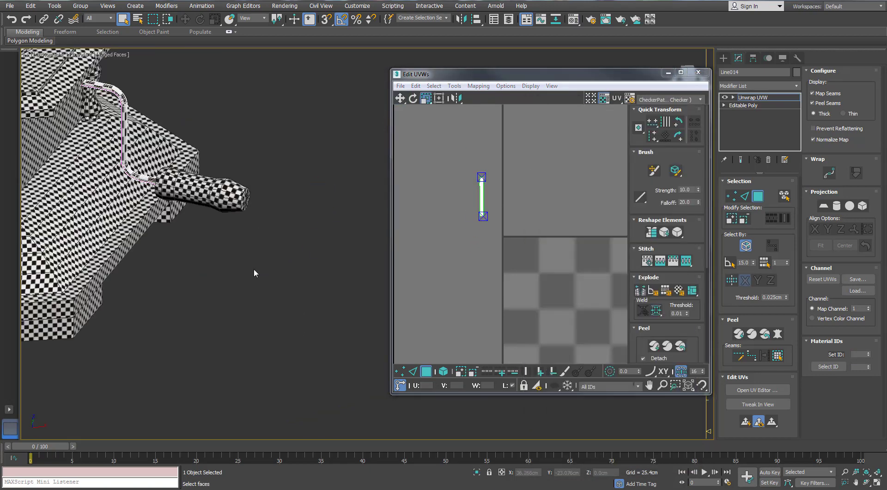
Scale up the rod's strip until its checkers match the grip's, and close the UV editor.
{"action": "middle_click_drag", "start_coordinate": [254, 269], "coordinate": [300, 257], "text": "alt"}
{"action": "scroll", "coordinate": [300, 257], "scroll_direction": "up", "scroll_amount": 4}
{"action": "left_click", "coordinate": [481, 191]}
{"action": "left_click_drag", "start_coordinate": [480, 202], "coordinate": [482, 185]}
{"action": "scroll", "coordinate": [221, 201], "scroll_direction": "up", "scroll_amount": 8}
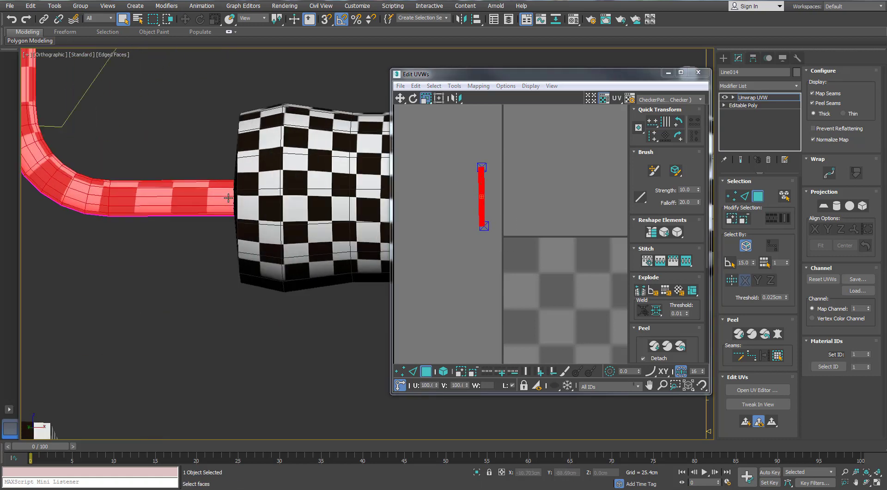
{"action": "left_click_drag", "start_coordinate": [483, 202], "coordinate": [482, 189]}
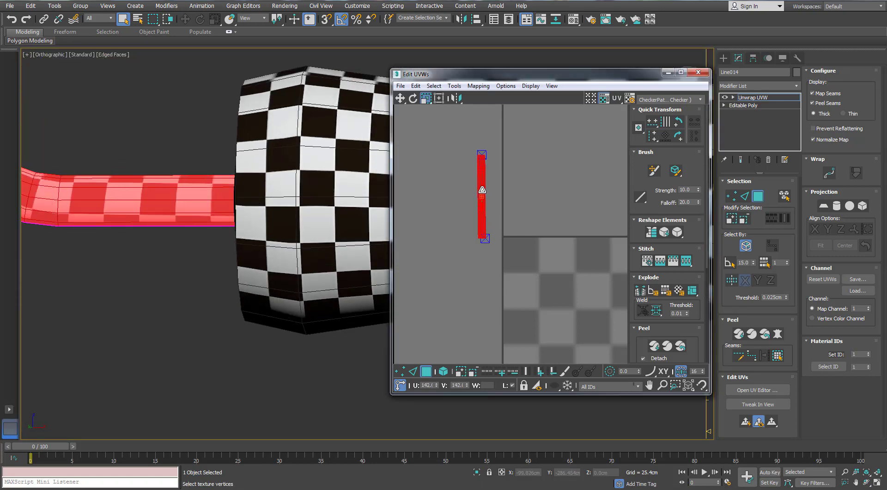
{"action": "scroll", "coordinate": [259, 225], "scroll_direction": "down", "scroll_amount": 3}
{"action": "middle_click_drag", "start_coordinate": [259, 225], "coordinate": [278, 241], "text": "alt"}
{"action": "left_click_drag", "start_coordinate": [483, 202], "coordinate": [480, 194]}
{"action": "left_click", "coordinate": [276, 319]}
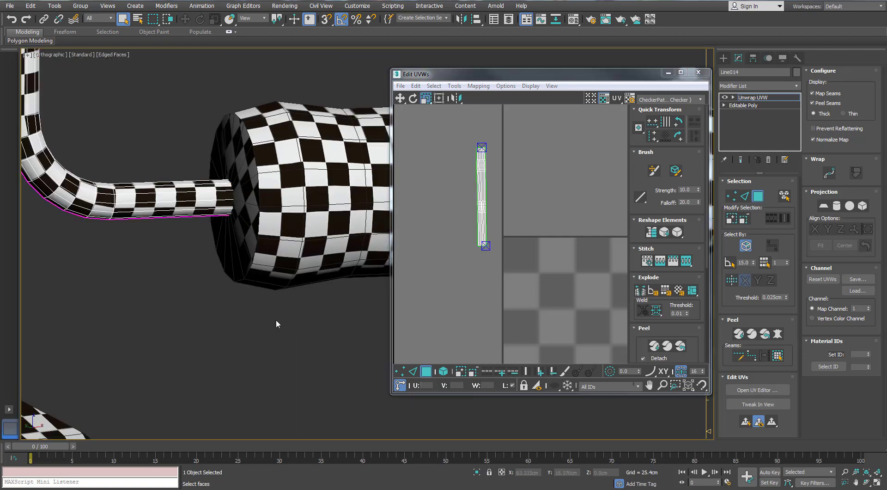
{"action": "scroll", "coordinate": [276, 318], "scroll_direction": "down", "scroll_amount": 5}
{"action": "left_click", "coordinate": [698, 72]}
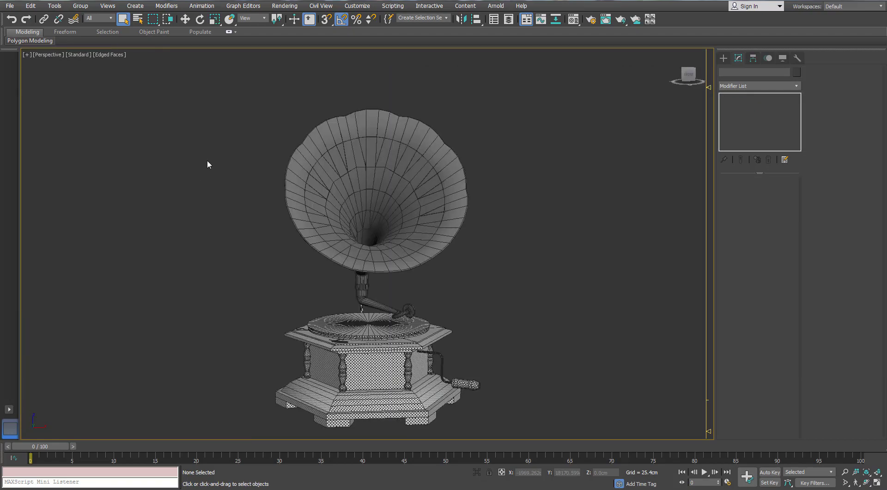
Select the combined horn and tonearm object, add an Unwrap UVW modifier and hide its map seams.
{"action": "middle_click_drag", "start_coordinate": [208, 162], "coordinate": [350, 276], "text": "alt"}
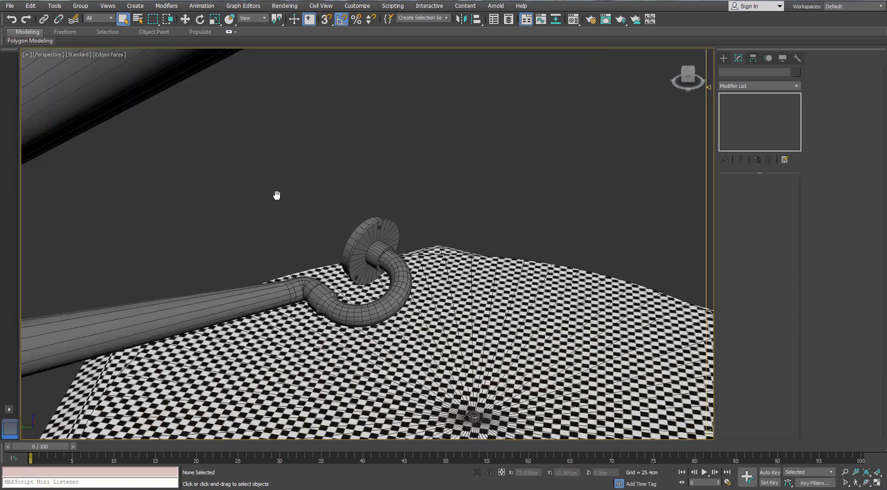
{"action": "middle_click_drag", "start_coordinate": [277, 194], "coordinate": [319, 185]}
{"action": "scroll", "coordinate": [402, 227], "scroll_direction": "down", "scroll_amount": 10}
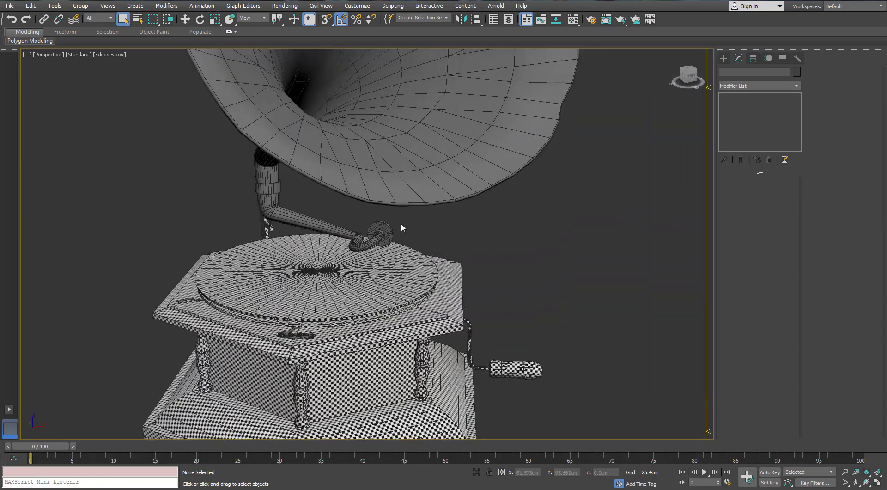
{"action": "middle_click_drag", "start_coordinate": [402, 225], "coordinate": [495, 215], "text": "alt"}
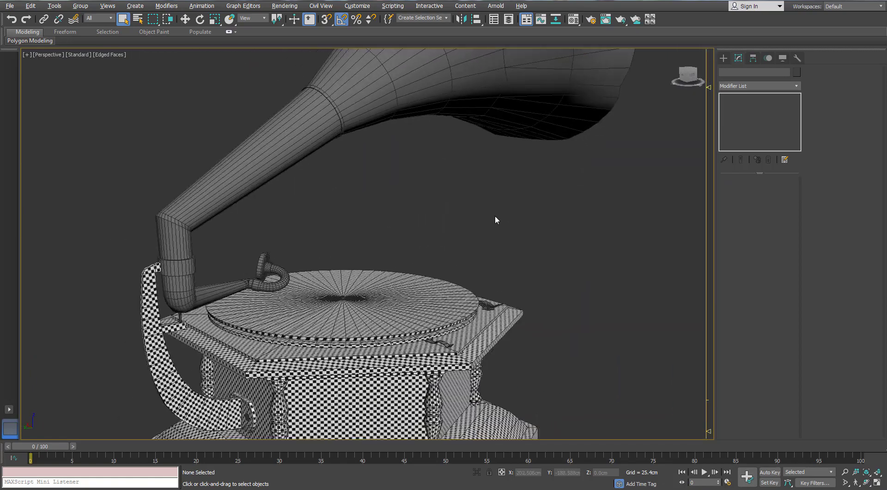
{"action": "left_click", "coordinate": [301, 141]}
{"action": "middle_click_drag", "start_coordinate": [300, 171], "coordinate": [251, 282]}
{"action": "middle_click_drag", "start_coordinate": [281, 244], "coordinate": [455, 208], "text": "alt"}
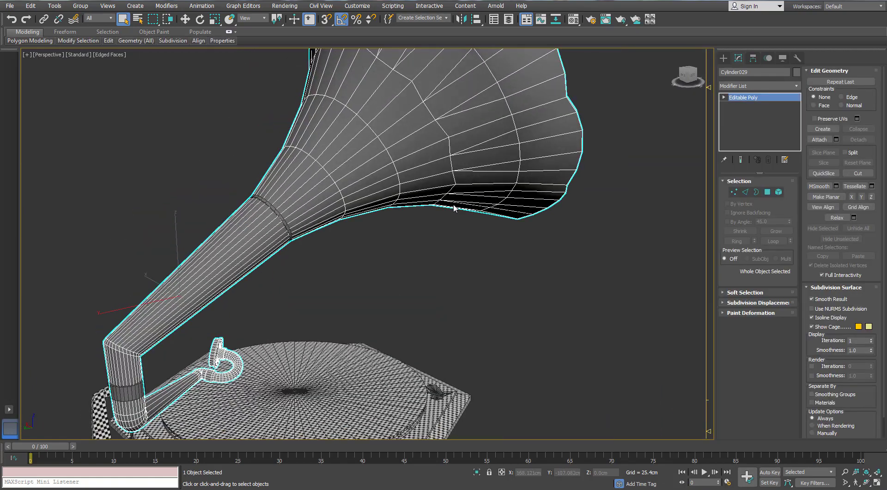
{"action": "left_click", "coordinate": [797, 87]}
{"action": "key", "text": "u"}
{"action": "key", "text": "Return"}
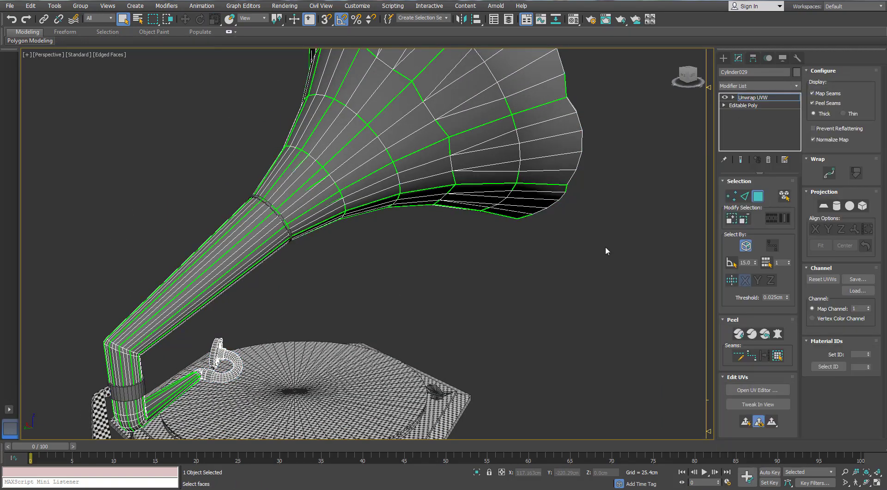
{"action": "scroll", "coordinate": [410, 255], "scroll_direction": "down", "scroll_amount": 5}
{"action": "middle_click_drag", "start_coordinate": [410, 255], "coordinate": [350, 239], "text": "alt"}
{"action": "scroll", "coordinate": [351, 239], "scroll_direction": "up", "scroll_amount": 3}
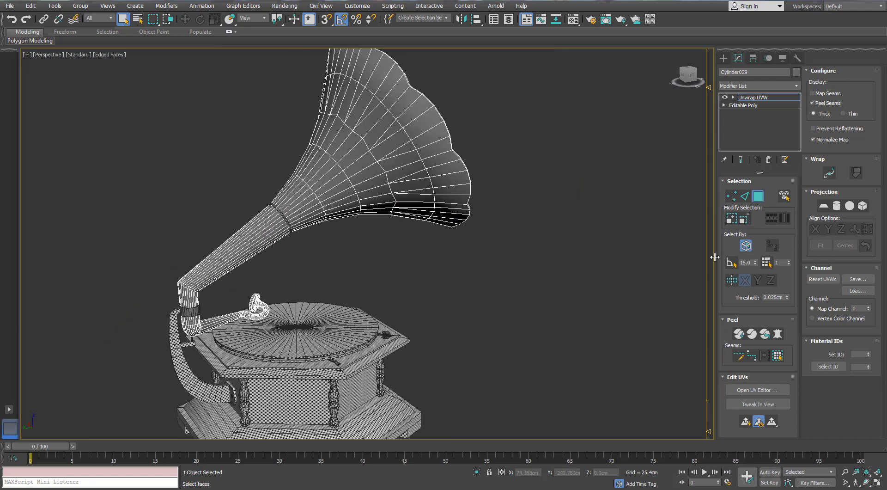
Select the lengthwise edge loops that run down the horn from the valleys of its scalloped rim, all around it.
{"action": "left_click", "coordinate": [744, 198]}
{"action": "scroll", "coordinate": [426, 133], "scroll_direction": "up", "scroll_amount": 5}
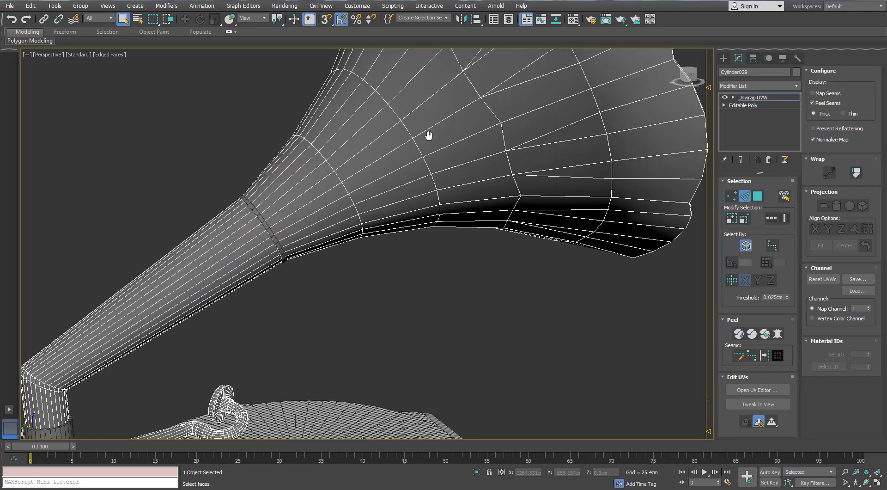
{"action": "scroll", "coordinate": [532, 147], "scroll_direction": "down", "scroll_amount": 3}
{"action": "scroll", "coordinate": [530, 145], "scroll_direction": "up", "scroll_amount": 2}
{"action": "middle_click_drag", "start_coordinate": [502, 176], "coordinate": [408, 227], "text": "alt"}
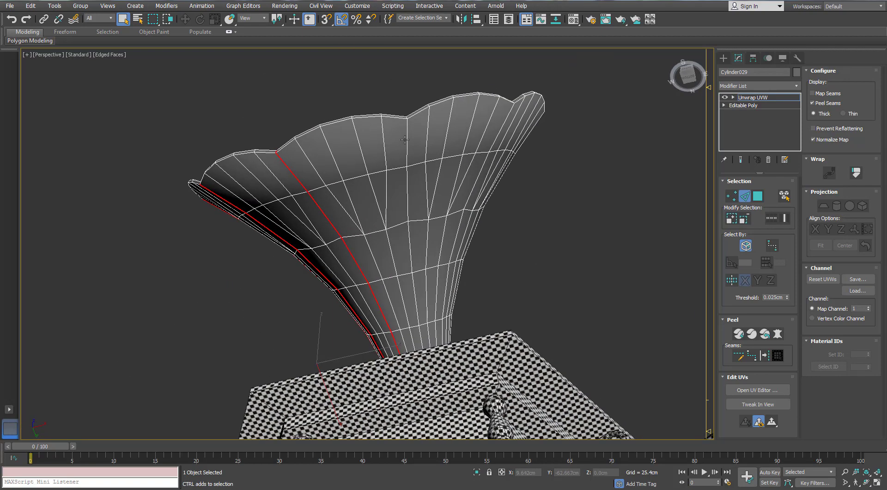
{"action": "double_click", "coordinate": [408, 147], "text": "ctrl"}
{"action": "middle_click_drag", "start_coordinate": [408, 147], "coordinate": [268, 144], "text": "alt"}
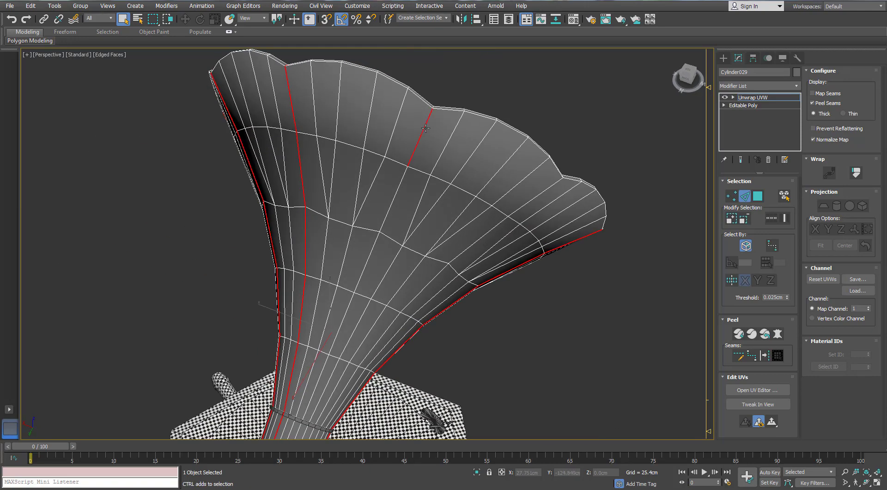
{"action": "double_click", "coordinate": [425, 128], "text": "ctrl"}
Deselect the parts of the loops that run along the straight pipe below the horn's neck.
{"action": "scroll", "coordinate": [426, 128], "scroll_direction": "down", "scroll_amount": 4}
{"action": "middle_click_drag", "start_coordinate": [425, 128], "coordinate": [471, 119], "text": "alt"}
{"action": "scroll", "coordinate": [471, 171], "scroll_direction": "up", "scroll_amount": 2}
{"action": "scroll", "coordinate": [476, 175], "scroll_direction": "down", "scroll_amount": 4}
{"action": "middle_click_drag", "start_coordinate": [476, 175], "coordinate": [432, 247], "text": "alt"}
{"action": "scroll", "coordinate": [421, 201], "scroll_direction": "up", "scroll_amount": 4}
{"action": "left_click_drag", "start_coordinate": [427, 275], "coordinate": [308, 271], "text": "alt"}
{"action": "middle_click_drag", "start_coordinate": [308, 270], "coordinate": [276, 176]}
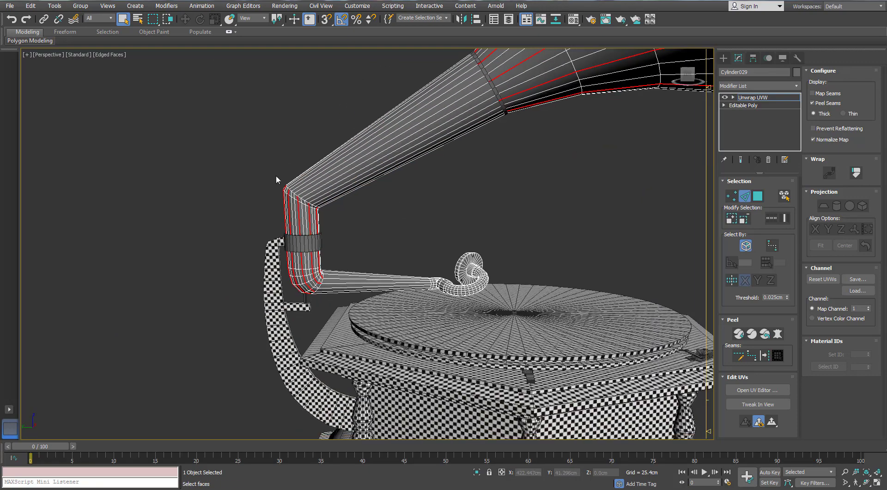
Deselect the remaining loop edges on the pipe's bend and inside the tube, leaving only the horn's lengthwise edges selected.
{"action": "scroll", "coordinate": [465, 209], "scroll_direction": "down", "scroll_amount": 4}
{"action": "middle_click_drag", "start_coordinate": [465, 209], "coordinate": [406, 237], "text": "alt"}
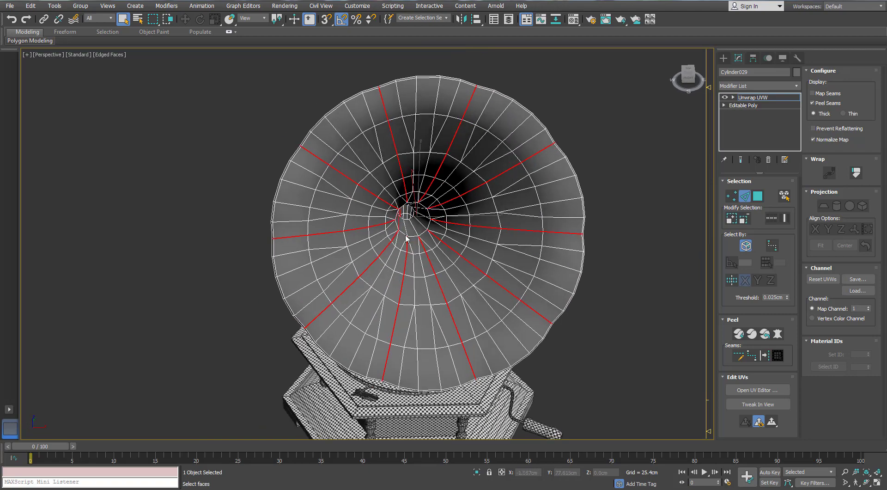
{"action": "scroll", "coordinate": [408, 226], "scroll_direction": "up", "scroll_amount": 4}
{"action": "scroll", "coordinate": [430, 227], "scroll_direction": "up", "scroll_amount": 3}
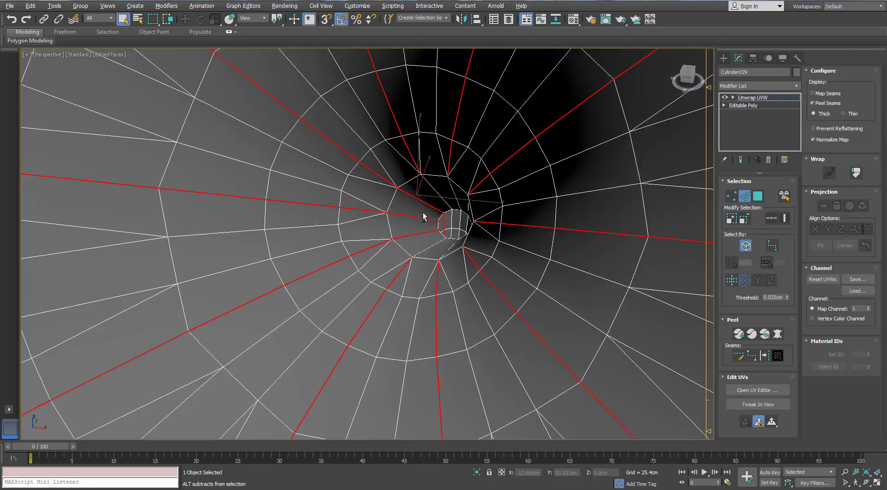
{"action": "mouse_move", "coordinate": [422, 200]}
{"action": "middle_mouse_down", "text": "alt"}
{"action": "mouse_move", "coordinate": [427, 212]}
{"action": "mouse_move", "coordinate": [414, 189]}
{"action": "mouse_move", "coordinate": [540, 184]}
{"action": "middle_mouse_up", "text": "alt"}
{"action": "key", "text": "F3"}
{"action": "scroll", "coordinate": [407, 194], "scroll_direction": "up", "scroll_amount": 4}
{"action": "scroll", "coordinate": [420, 190], "scroll_direction": "down", "scroll_amount": 1}
{"action": "key", "text": "F3"}
{"action": "scroll", "coordinate": [419, 190], "scroll_direction": "down", "scroll_amount": 6}
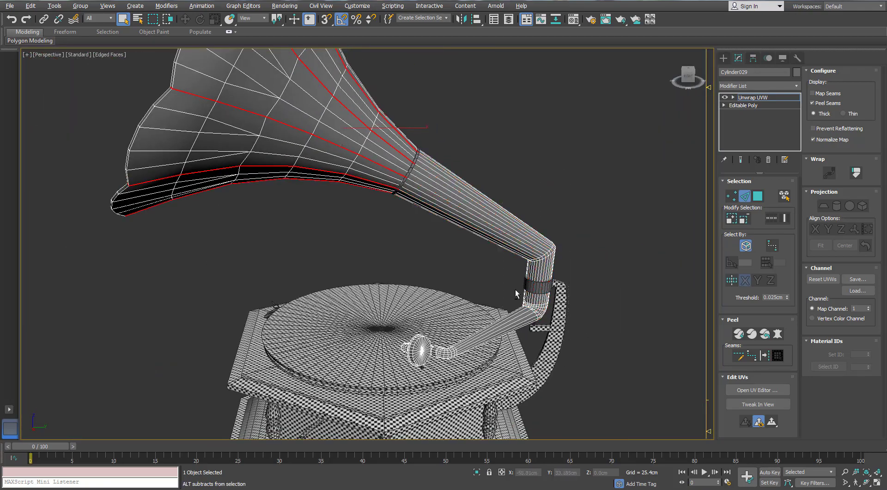
{"action": "key", "text": "shift+z"}
{"action": "key", "text": "shift+z"}
{"action": "key", "text": "shift+z"}
{"action": "key", "text": "F3"}
{"action": "key", "text": "shift+z"}
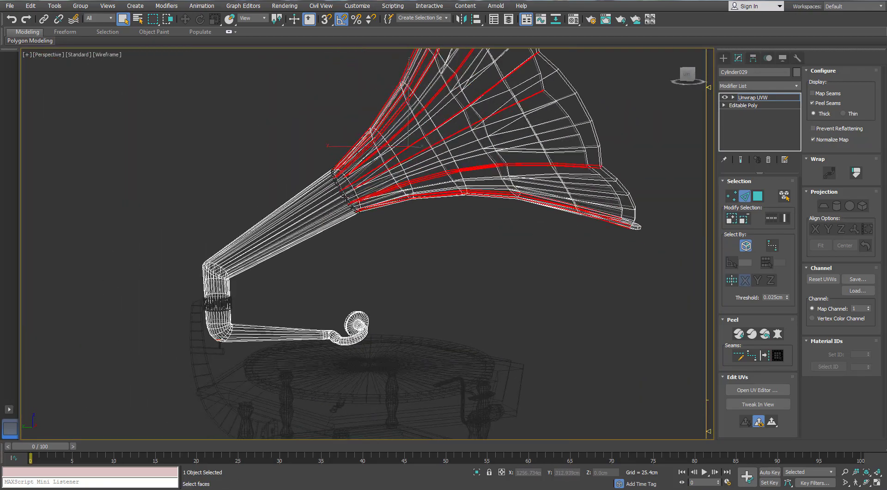
Add the horn's rim edges to the selection, convert the selected edges to seams and open the UV editor.
{"action": "scroll", "coordinate": [366, 199], "scroll_direction": "up", "scroll_amount": 2}
{"action": "mouse_move", "coordinate": [367, 198]}
{"action": "middle_mouse_down", "text": "alt"}
{"action": "mouse_move", "coordinate": [439, 198]}
{"action": "mouse_move", "coordinate": [390, 198]}
{"action": "mouse_move", "coordinate": [399, 188]}
{"action": "mouse_move", "coordinate": [383, 154]}
{"action": "middle_mouse_up", "text": "alt"}
{"action": "key", "text": "F3"}
{"action": "scroll", "coordinate": [386, 156], "scroll_direction": "up", "scroll_amount": 3}
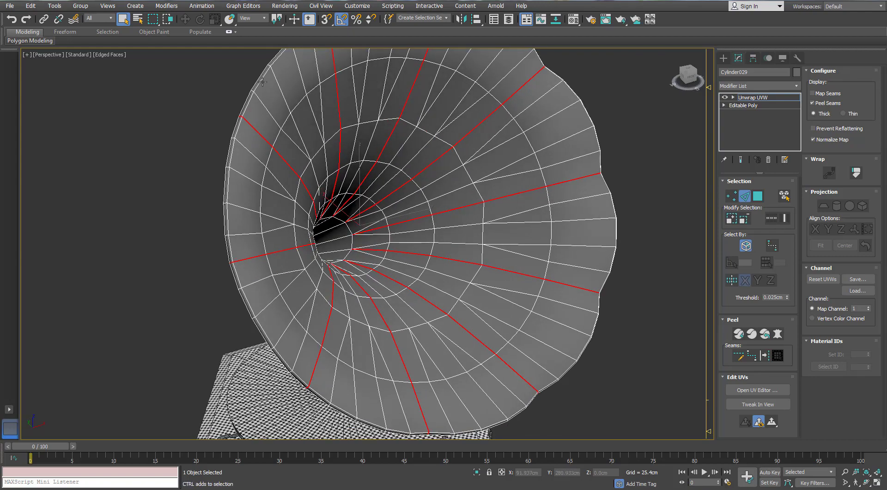
{"action": "middle_click_drag", "start_coordinate": [257, 93], "coordinate": [346, 95], "text": "alt"}
{"action": "scroll", "coordinate": [346, 95], "scroll_direction": "up", "scroll_amount": 2}
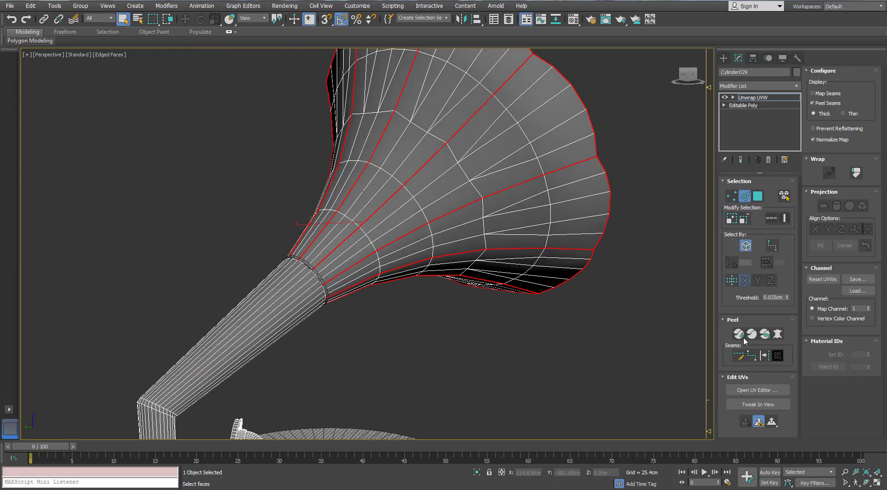
{"action": "scroll", "coordinate": [400, 214], "scroll_direction": "down", "scroll_amount": 3}
{"action": "middle_click_drag", "start_coordinate": [400, 214], "coordinate": [358, 242], "text": "alt"}
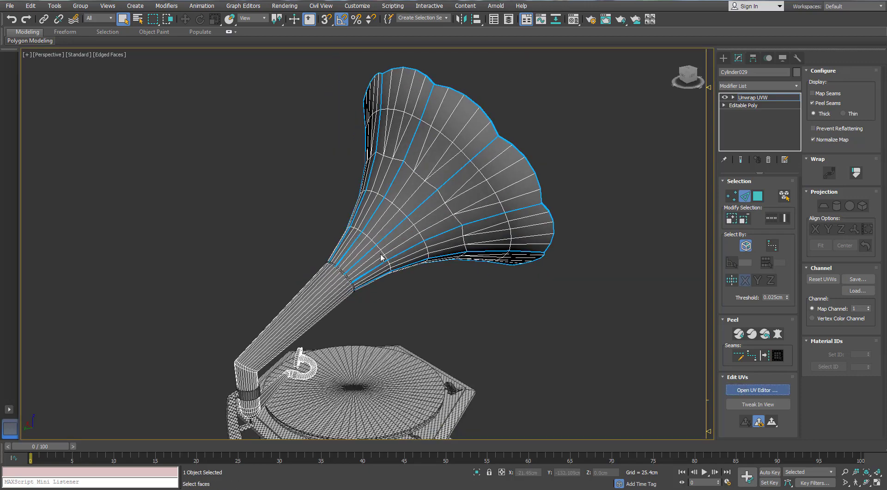
{"action": "left_click", "coordinate": [757, 389]}
Try to expand a single face on the back of the horn to the surrounding seams.
{"action": "middle_click_drag", "start_coordinate": [200, 245], "coordinate": [244, 240], "text": "alt"}
{"action": "left_click", "coordinate": [761, 199]}
{"action": "left_click", "coordinate": [205, 157]}
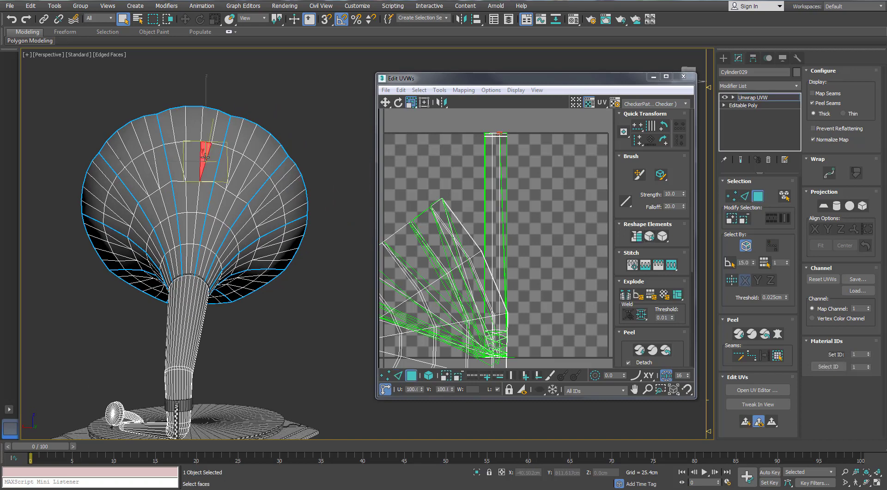
{"action": "left_click", "coordinate": [777, 354]}
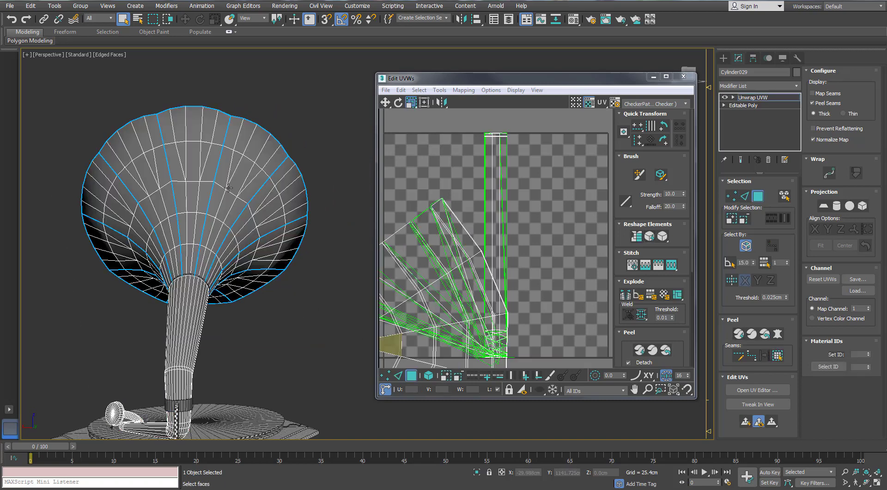
Mark a point-to-point seam around the outside of the horn's neck, linking the lower ends of the lengthwise seams.
{"action": "middle_click_drag", "start_coordinate": [185, 259], "coordinate": [206, 259], "text": "alt"}
{"action": "scroll", "coordinate": [168, 281], "scroll_direction": "up", "scroll_amount": 3}
{"action": "scroll", "coordinate": [168, 281], "scroll_direction": "up", "scroll_amount": 3}
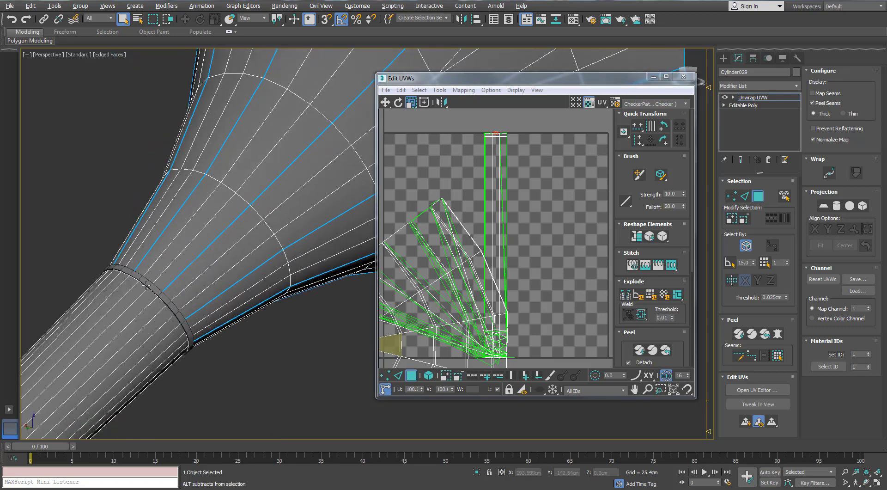
{"action": "scroll", "coordinate": [285, 292], "scroll_direction": "down", "scroll_amount": 4}
{"action": "left_click", "coordinate": [224, 264]}
{"action": "scroll", "coordinate": [252, 248], "scroll_direction": "up", "scroll_amount": 4}
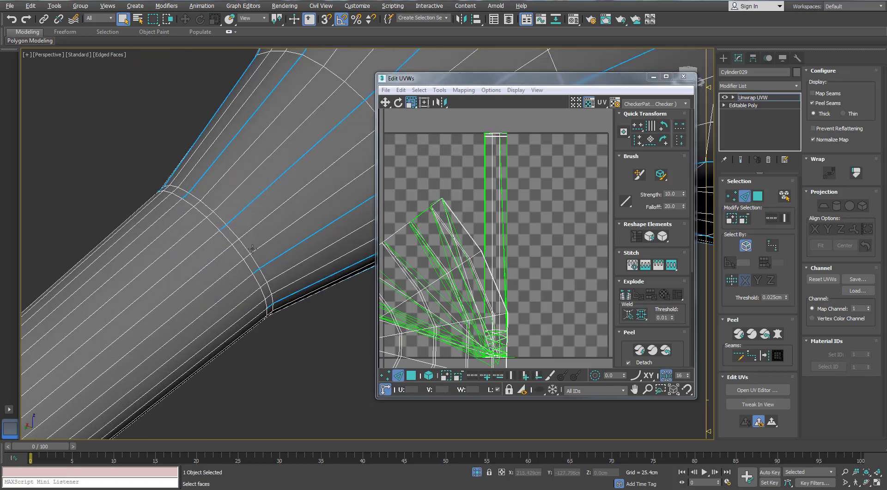
{"action": "middle_click_drag", "start_coordinate": [228, 231], "coordinate": [207, 254], "text": "alt"}
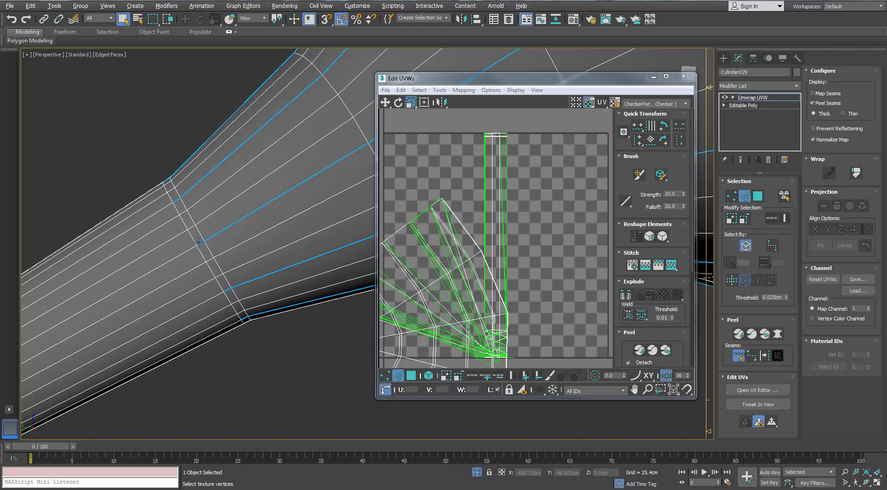
{"action": "middle_click_drag", "start_coordinate": [176, 210], "coordinate": [199, 326], "text": "alt"}
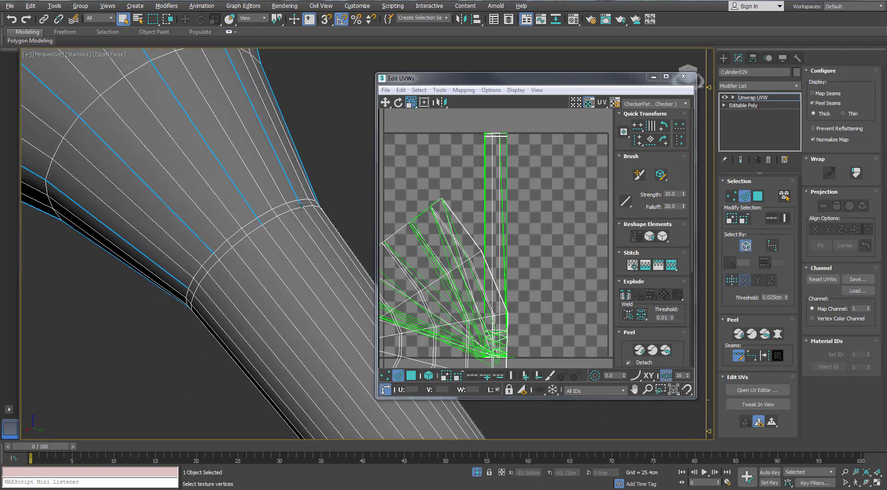
{"action": "middle_click_drag", "start_coordinate": [302, 204], "coordinate": [222, 239], "text": "alt"}
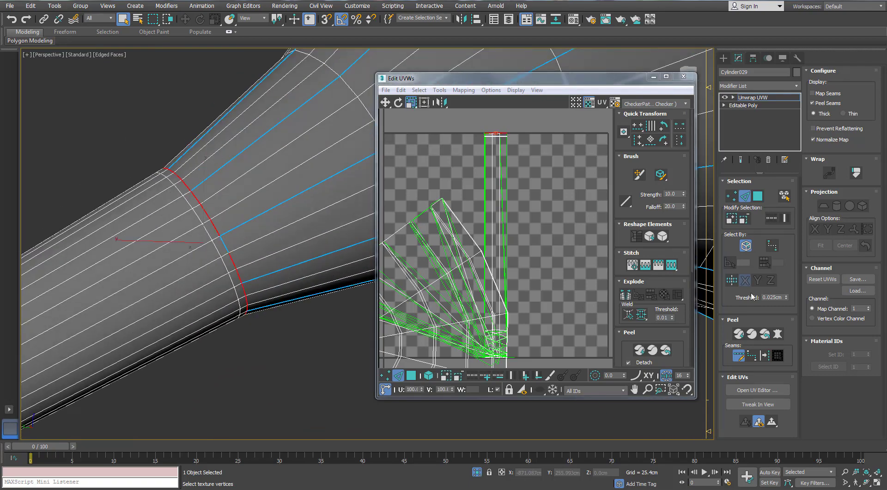
Mark a matching point-to-point seam around the throat inside the horn, joining the inner lengthwise seams.
{"action": "scroll", "coordinate": [325, 364], "scroll_direction": "down", "scroll_amount": 5}
{"action": "middle_click_drag", "start_coordinate": [326, 364], "coordinate": [198, 323], "text": "alt"}
{"action": "scroll", "coordinate": [279, 301], "scroll_direction": "up", "scroll_amount": 6}
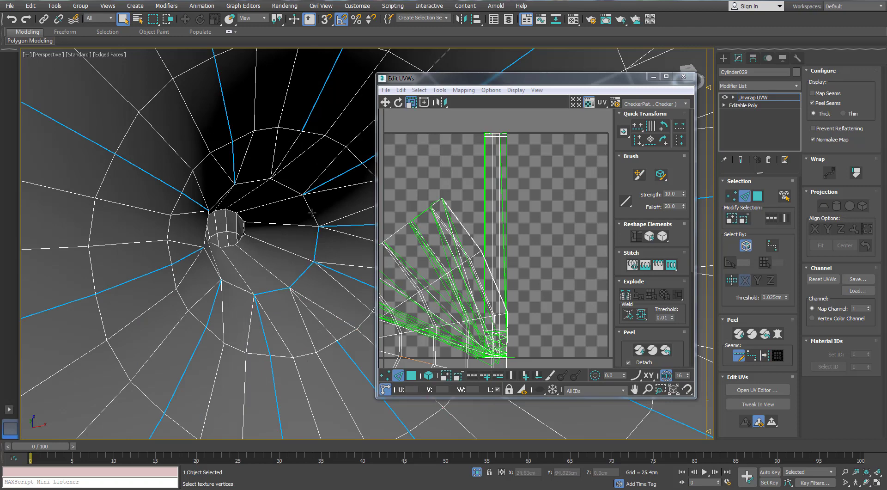
{"action": "middle_click_drag", "start_coordinate": [289, 197], "coordinate": [235, 200], "text": "alt"}
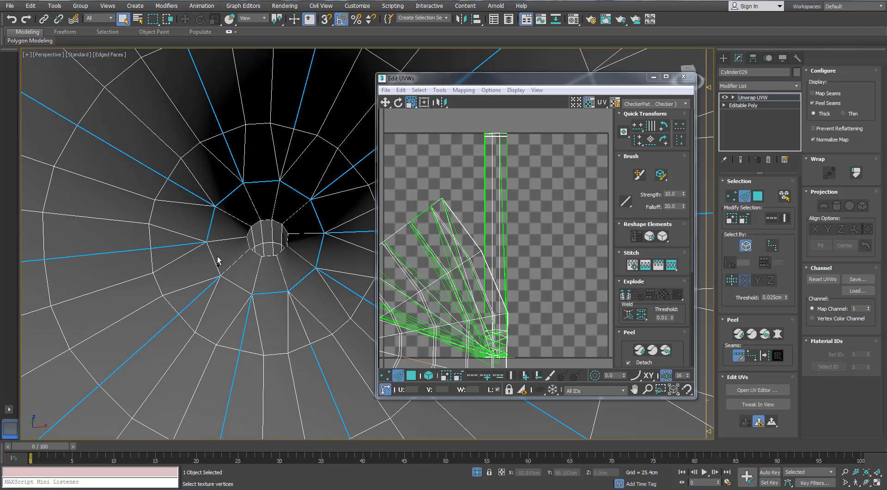
{"action": "scroll", "coordinate": [230, 263], "scroll_direction": "down", "scroll_amount": 6}
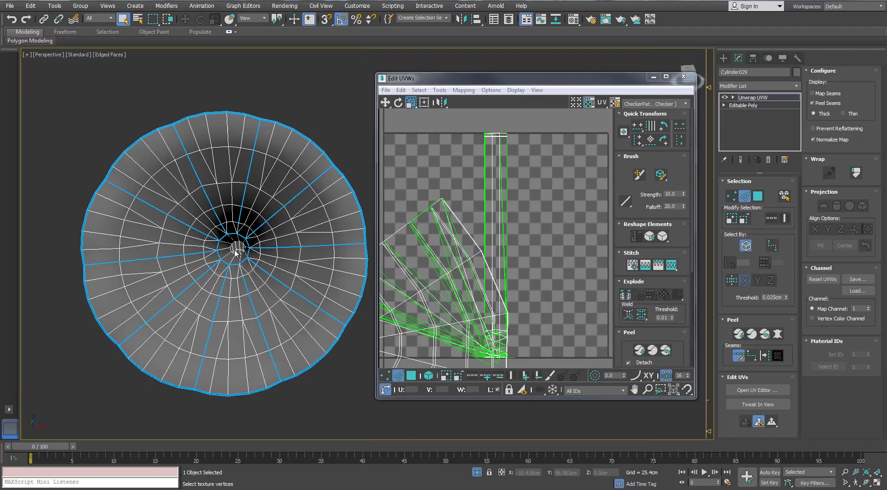
Select one outer horn panel up to its seams, apply a planar projection and unwrap it with Quick Peel.
{"action": "middle_click_drag", "start_coordinate": [230, 262], "coordinate": [288, 201], "text": "alt"}
{"action": "left_click", "coordinate": [758, 199]}
{"action": "left_click", "coordinate": [305, 209]}
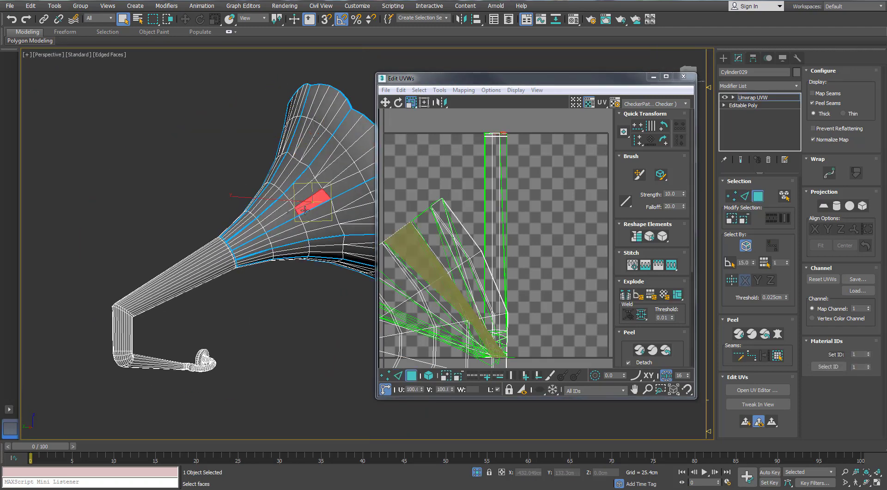
{"action": "left_click", "coordinate": [776, 355]}
{"action": "left_click", "coordinate": [819, 204]}
{"action": "scroll", "coordinate": [537, 201], "scroll_direction": "down", "scroll_amount": 3}
{"action": "scroll", "coordinate": [538, 201], "scroll_direction": "down", "scroll_amount": 2}
{"action": "left_click", "coordinate": [741, 336]}
{"action": "middle_click_drag", "start_coordinate": [475, 212], "coordinate": [435, 237]}
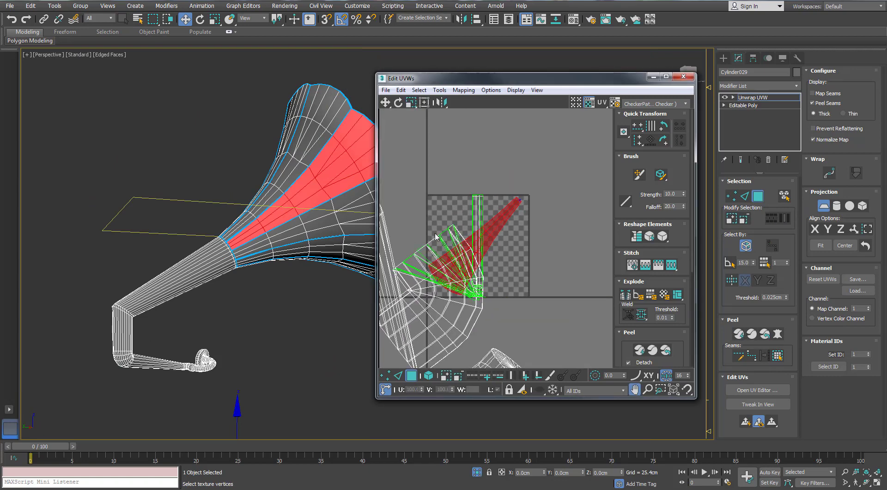
Leave the projection and move the unwrapped panel's UV shell above the checker tile.
{"action": "left_click", "coordinate": [758, 196]}
{"action": "left_click", "coordinate": [758, 196]}
{"action": "left_click", "coordinate": [493, 224]}
{"action": "key", "text": "w"}
{"action": "left_click_drag", "start_coordinate": [493, 224], "coordinate": [475, 104]}
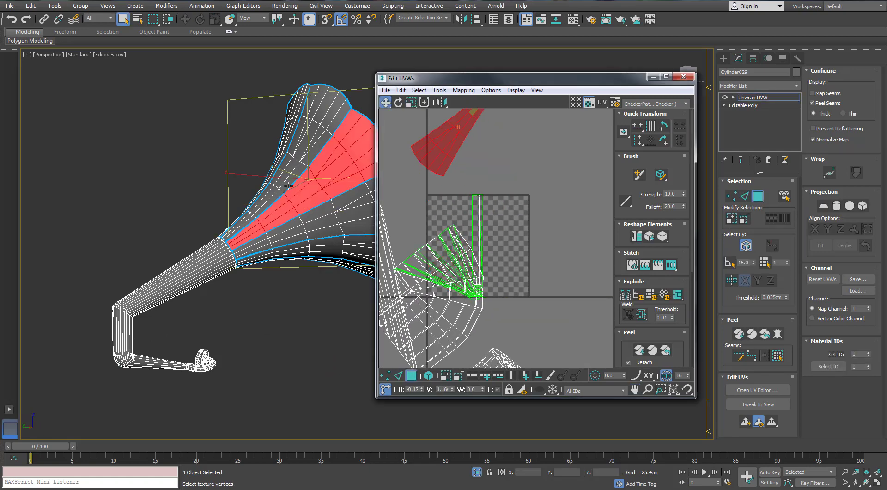
Select the adjacent outer horn panel up to its seams, planar-project it and unwrap it with Quick Peel.
{"action": "left_click", "coordinate": [318, 140]}
{"action": "middle_click_drag", "start_coordinate": [279, 206], "coordinate": [323, 210], "text": "alt"}
{"action": "left_click", "coordinate": [778, 355]}
{"action": "left_click", "coordinate": [824, 204]}
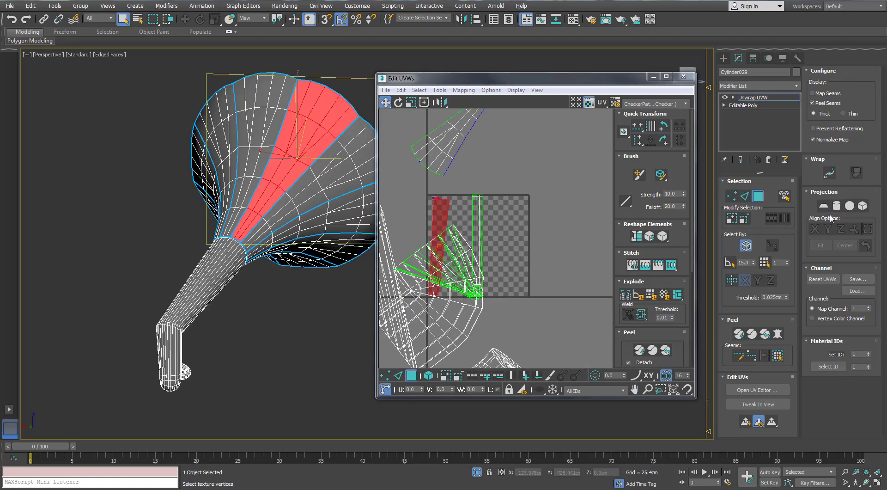
{"action": "left_click", "coordinate": [739, 333]}
{"action": "scroll", "coordinate": [485, 225], "scroll_direction": "down", "scroll_amount": 2}
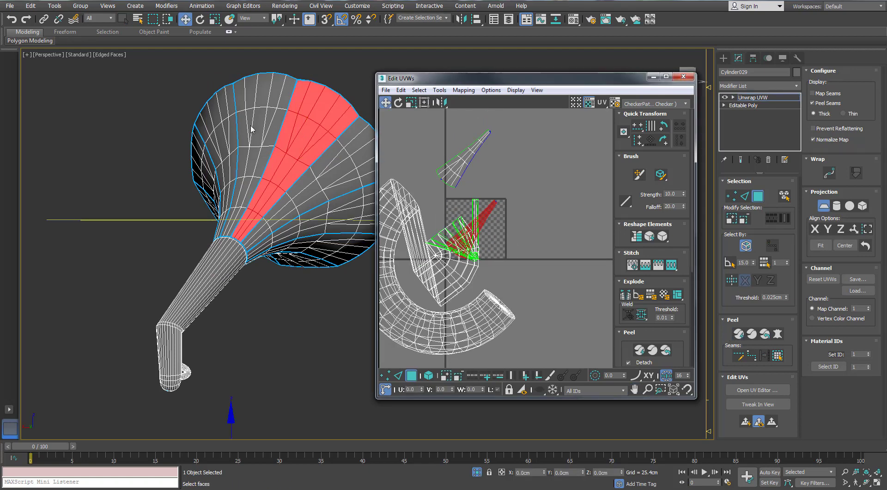
Apply planar projections to the next two upper outer horn panels, selecting each one up to its seams.
{"action": "left_click", "coordinate": [268, 127]}
{"action": "left_click", "coordinate": [778, 355]}
{"action": "left_click", "coordinate": [823, 205]}
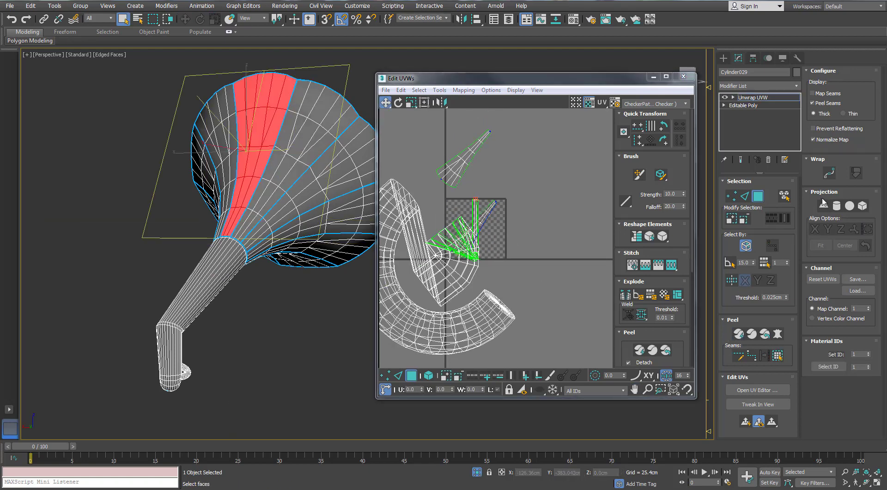
{"action": "middle_click_drag", "start_coordinate": [259, 222], "coordinate": [284, 233], "text": "alt"}
{"action": "left_click", "coordinate": [185, 180]}
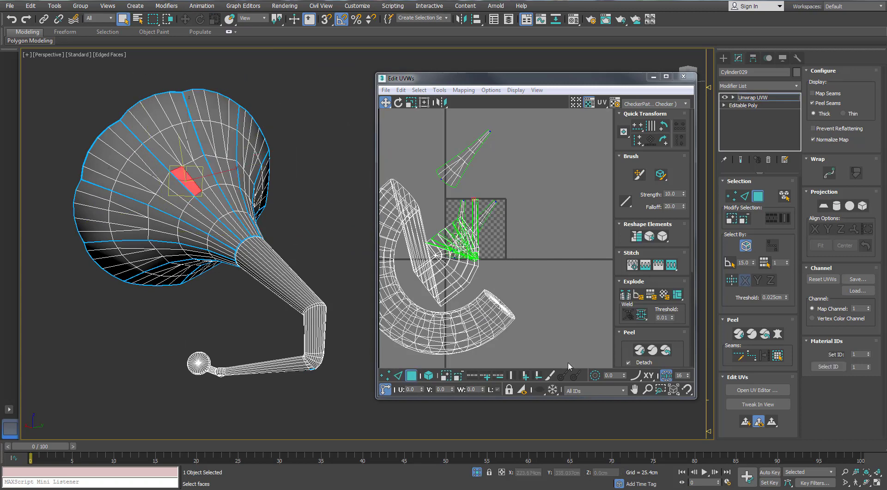
{"action": "left_click", "coordinate": [778, 355]}
{"action": "left_click", "coordinate": [824, 205]}
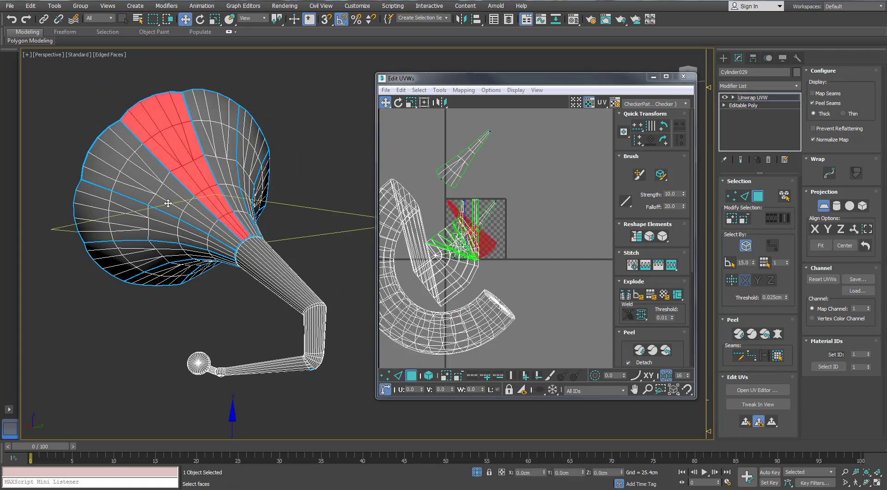
{"action": "key", "text": "3"}
{"action": "key", "text": "3"}
Continue around the horn's far side, planar-projecting two more outer panels, each expanded to its seams.
{"action": "left_click", "coordinate": [203, 212]}
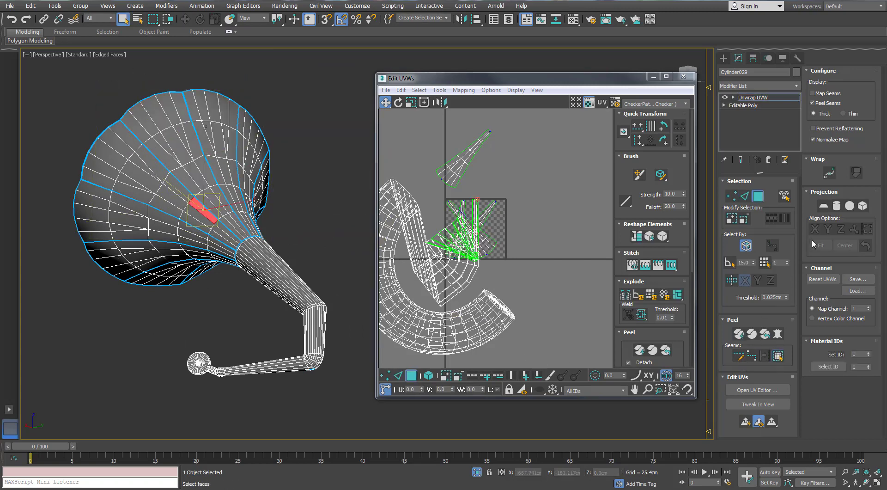
{"action": "left_click", "coordinate": [778, 354]}
{"action": "left_click", "coordinate": [824, 206]}
{"action": "middle_click_drag", "start_coordinate": [238, 235], "coordinate": [253, 232], "text": "alt"}
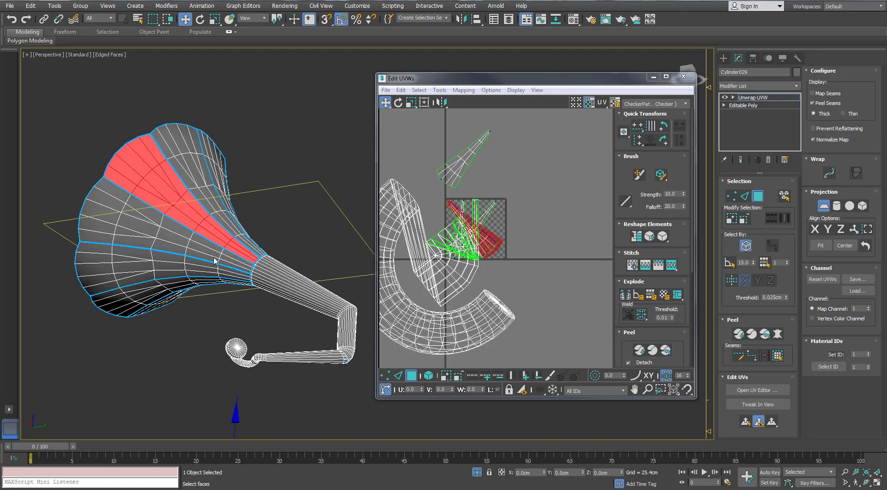
{"action": "key", "text": "3"}
{"action": "key", "text": "3"}
{"action": "left_click", "coordinate": [206, 249]}
{"action": "left_click", "coordinate": [778, 354]}
{"action": "left_click", "coordinate": [824, 205]}
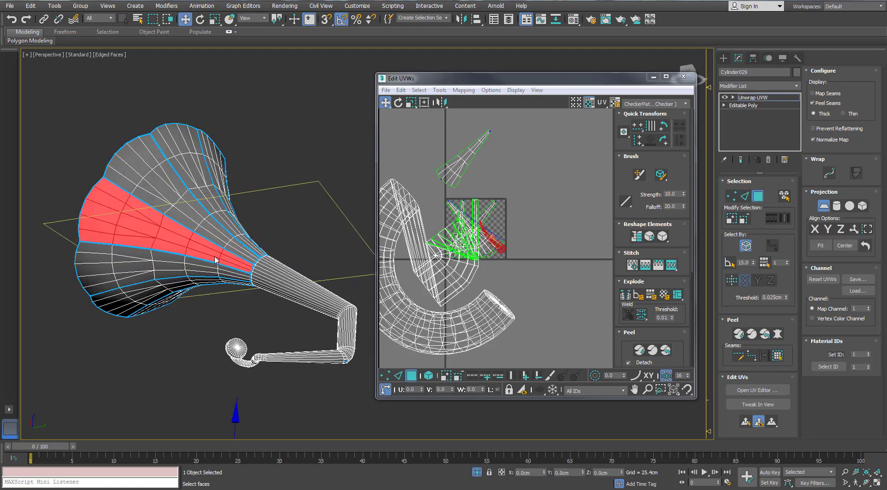
{"action": "key", "text": "3"}
{"action": "key", "text": "3"}
Select the following two outer panels toward the horn's underside up to their seams and planar-project each one.
{"action": "left_click", "coordinate": [196, 255]}
{"action": "left_click", "coordinate": [778, 355]}
{"action": "left_click", "coordinate": [823, 205]}
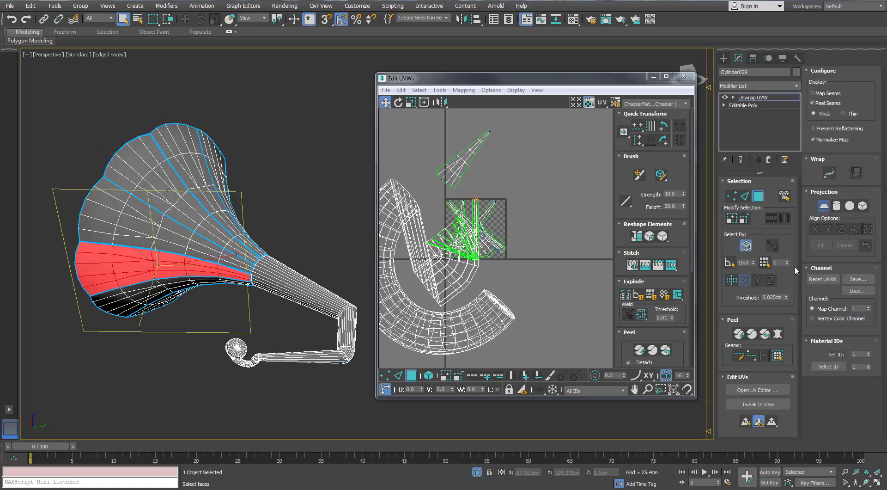
{"action": "left_click", "coordinate": [824, 206]}
{"action": "middle_click_drag", "start_coordinate": [207, 321], "coordinate": [198, 296], "text": "alt"}
{"action": "left_click", "coordinate": [180, 296]}
{"action": "left_click", "coordinate": [778, 355]}
{"action": "left_click", "coordinate": [824, 205]}
{"action": "middle_click_drag", "start_coordinate": [194, 352], "coordinate": [288, 328], "text": "alt"}
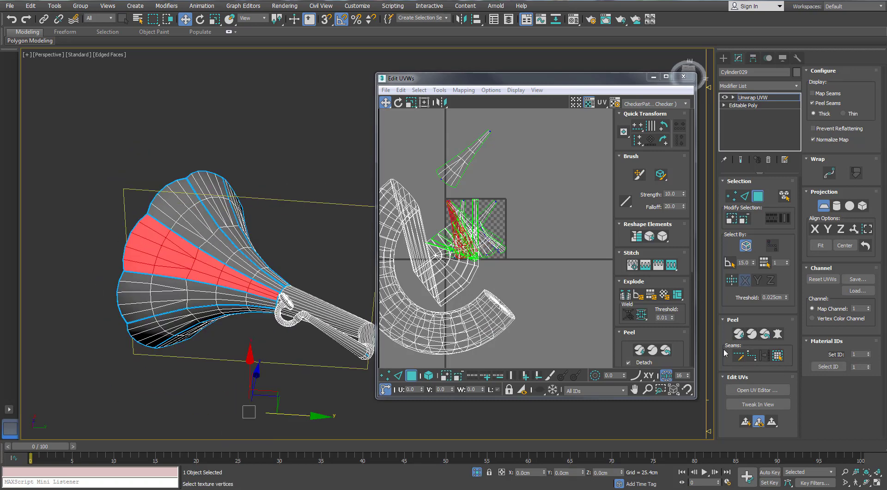
{"action": "key", "text": "3"}
{"action": "key", "text": "3"}
Planar-project the next two outer horn panels around the underside, expanding each face selection to its seams.
{"action": "left_click", "coordinate": [211, 294]}
{"action": "left_click", "coordinate": [778, 356]}
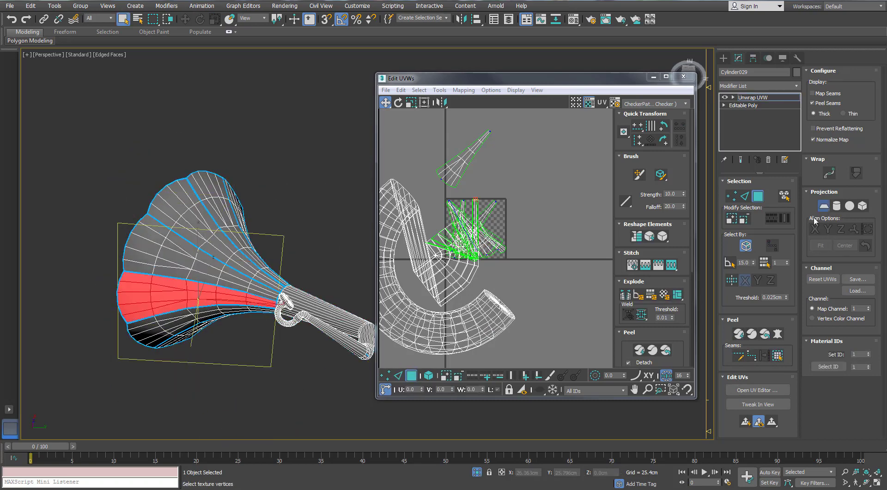
{"action": "left_click", "coordinate": [824, 206]}
{"action": "middle_click_drag", "start_coordinate": [263, 318], "coordinate": [296, 176], "text": "alt"}
{"action": "middle_click_drag", "start_coordinate": [296, 175], "coordinate": [307, 162], "text": "alt"}
{"action": "middle_click_drag", "start_coordinate": [266, 412], "coordinate": [258, 386], "text": "alt"}
{"action": "middle_click_drag", "start_coordinate": [258, 386], "coordinate": [243, 258]}
{"action": "left_click", "coordinate": [237, 304]}
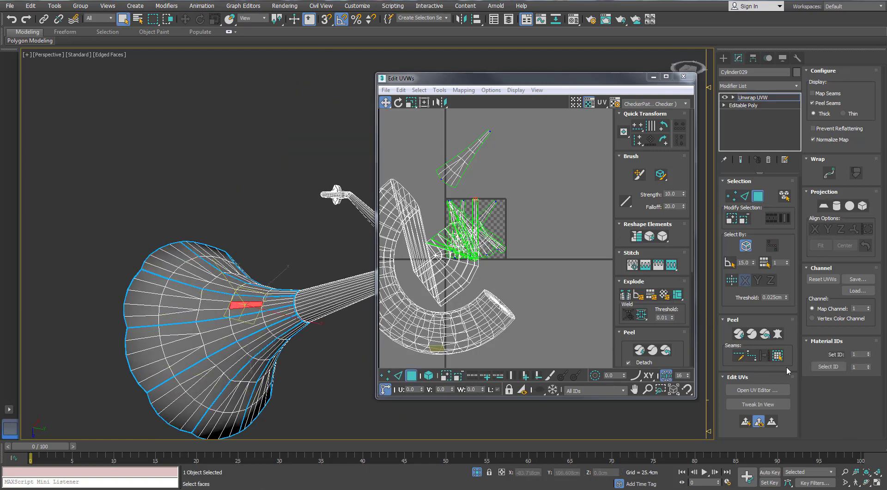
{"action": "left_click", "coordinate": [778, 356]}
{"action": "middle_click_drag", "start_coordinate": [192, 267], "coordinate": [212, 170]}
{"action": "scroll", "coordinate": [212, 169], "scroll_direction": "up", "scroll_amount": 3}
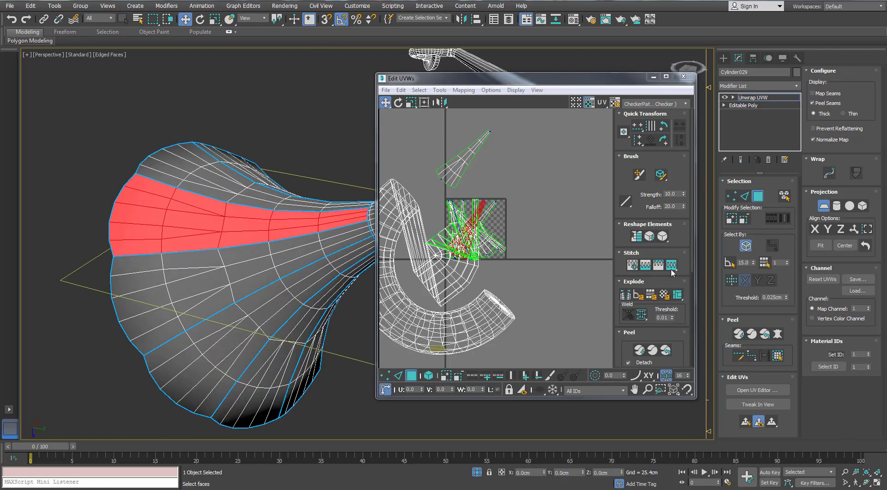
Select the following two lower outer horn panels up to their seams and apply a planar projection to each.
{"action": "key", "text": "q"}
{"action": "left_click", "coordinate": [295, 243]}
{"action": "left_click", "coordinate": [778, 356]}
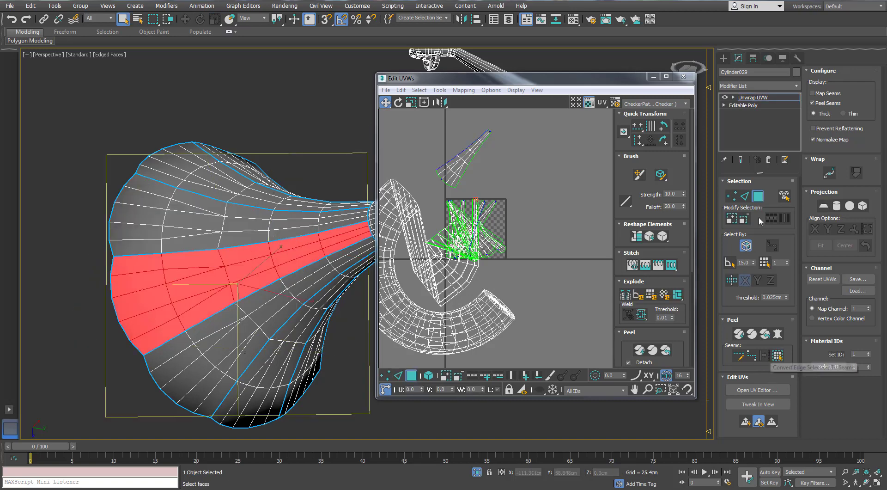
{"action": "left_click", "coordinate": [824, 208]}
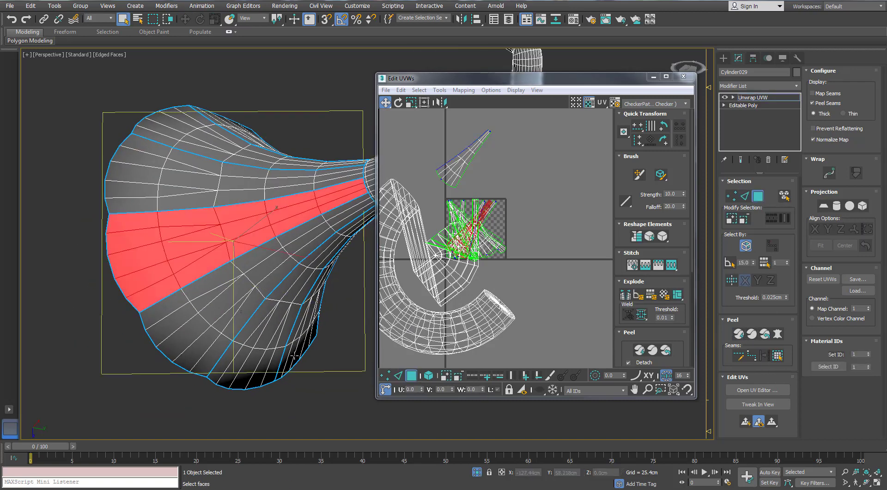
{"action": "left_click", "coordinate": [278, 276]}
{"action": "left_click", "coordinate": [778, 359]}
{"action": "left_click", "coordinate": [823, 207]}
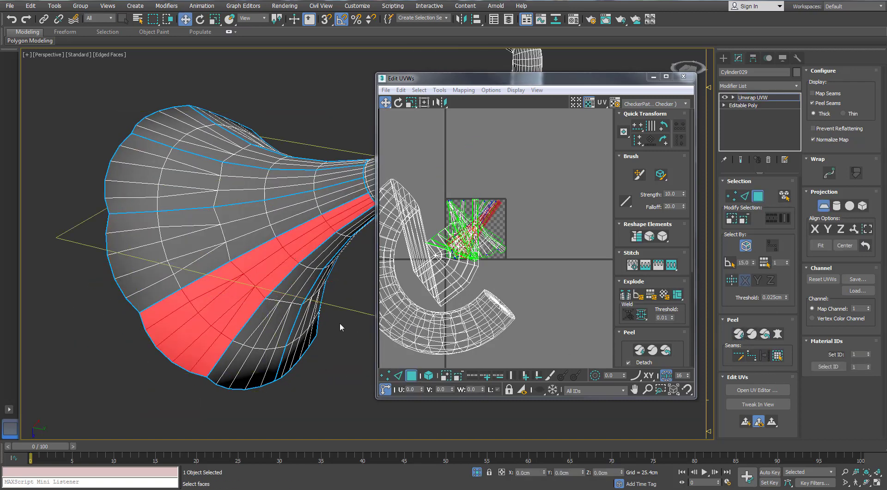
{"action": "middle_click_drag", "start_coordinate": [340, 327], "coordinate": [316, 346], "text": "alt"}
{"action": "middle_click_drag", "start_coordinate": [254, 338], "coordinate": [241, 272]}
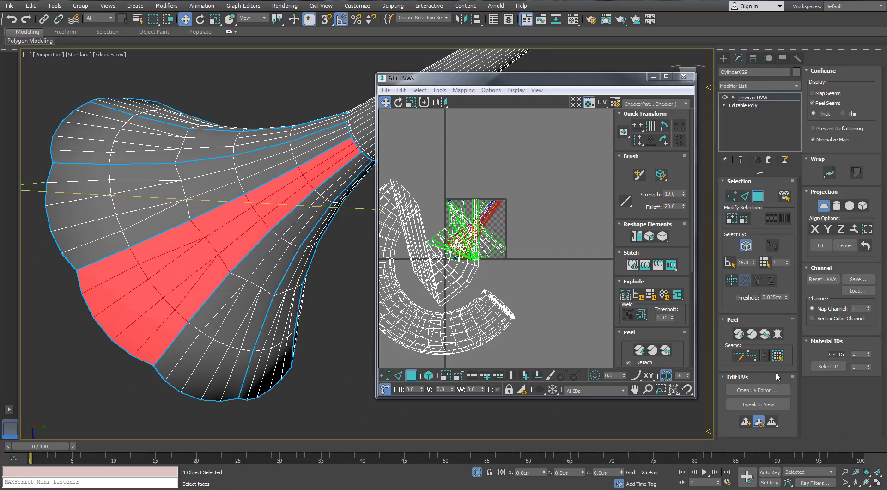
{"action": "left_click", "coordinate": [824, 206]}
Finish the outer horn with its last two panels, expanding each to its seams for planar projection.
{"action": "left_click", "coordinate": [238, 316]}
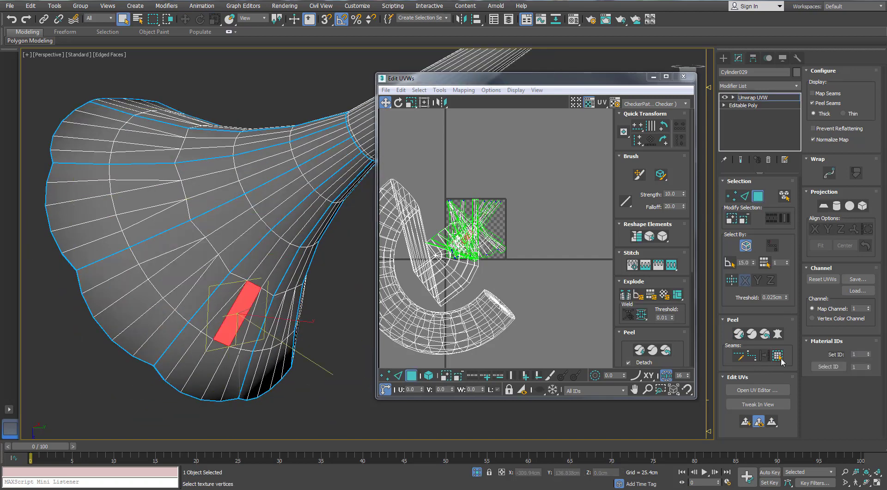
{"action": "left_click", "coordinate": [779, 355]}
{"action": "left_click", "coordinate": [823, 206]}
{"action": "key", "text": "z"}
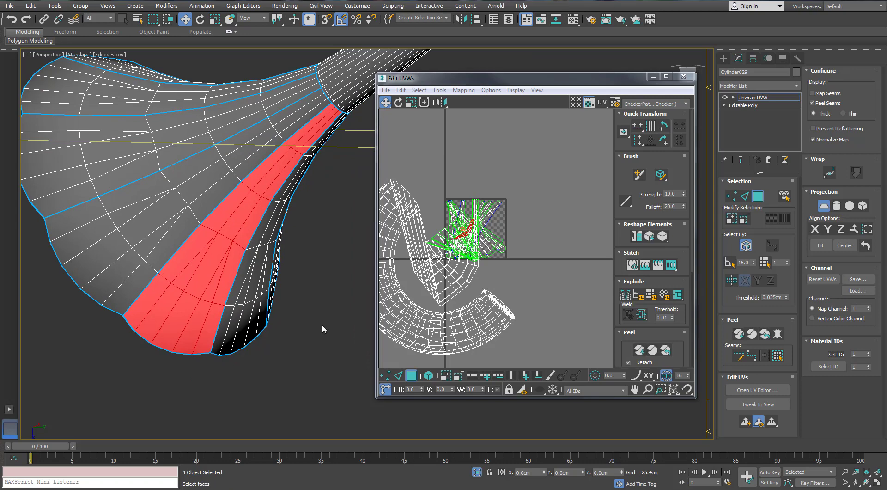
{"action": "left_click", "coordinate": [740, 335]}
{"action": "middle_click_drag", "start_coordinate": [265, 301], "coordinate": [298, 357], "text": "alt"}
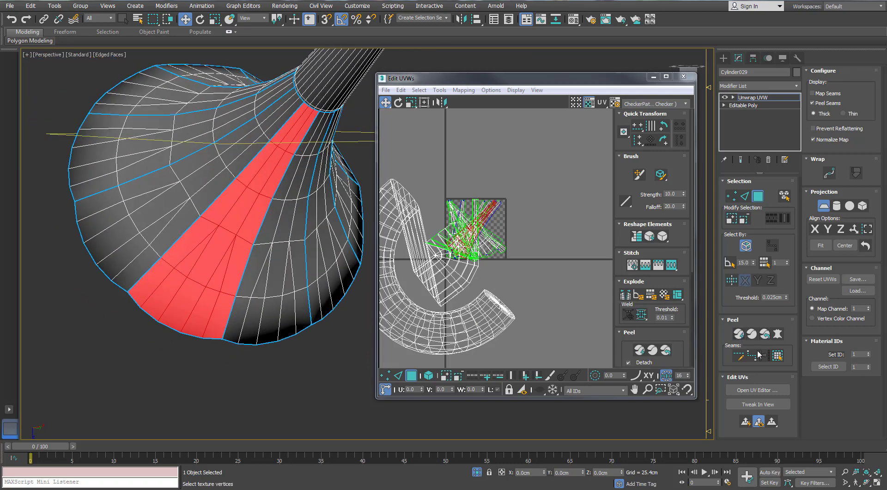
{"action": "left_click", "coordinate": [278, 293]}
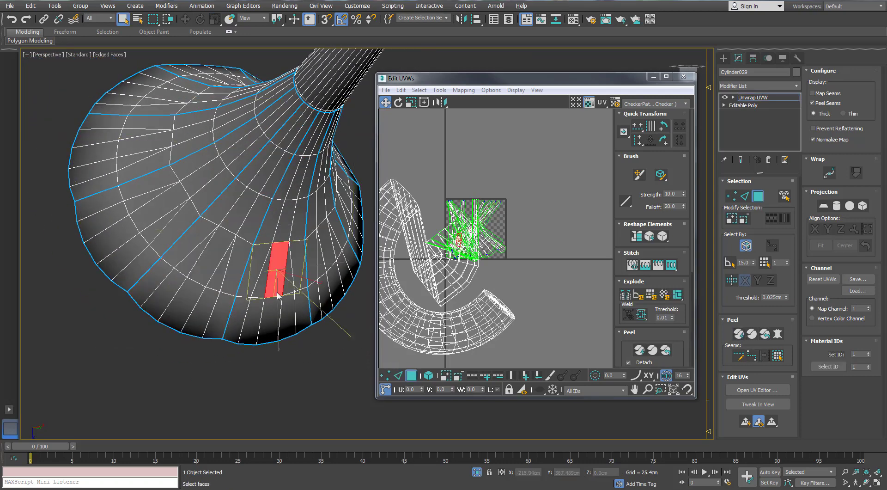
{"action": "left_click", "coordinate": [778, 356]}
Select all the projected outer panels as UV elements and unwrap them together with Quick Peel.
{"action": "left_click_drag", "start_coordinate": [544, 174], "coordinate": [389, 159]}
{"action": "scroll", "coordinate": [519, 237], "scroll_direction": "up", "scroll_amount": 3}
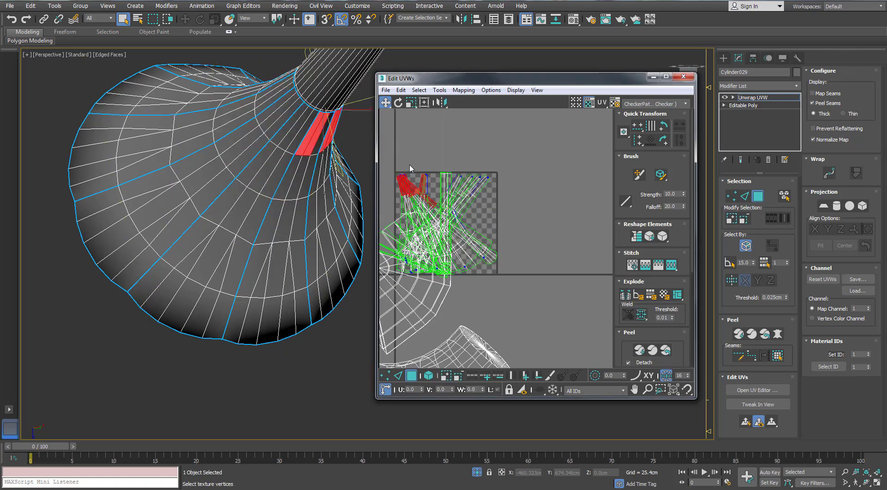
{"action": "left_click_drag", "start_coordinate": [425, 189], "coordinate": [505, 253]}
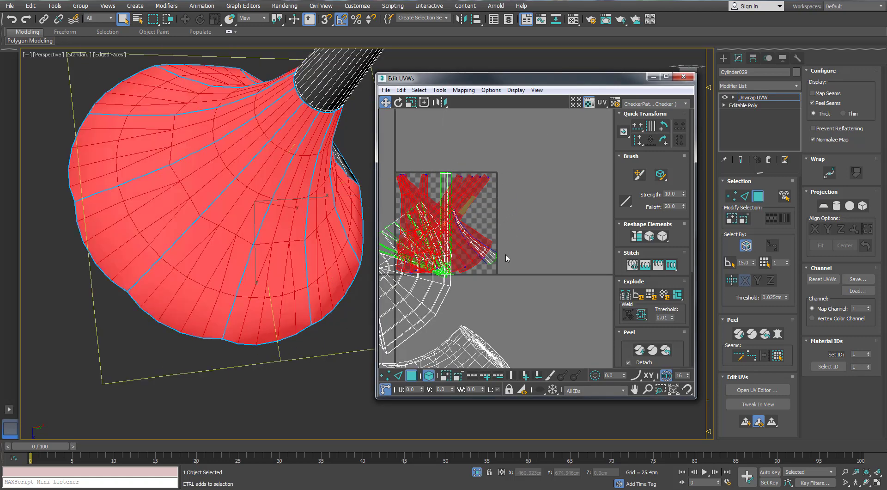
{"action": "scroll", "coordinate": [276, 197], "scroll_direction": "down", "scroll_amount": 3}
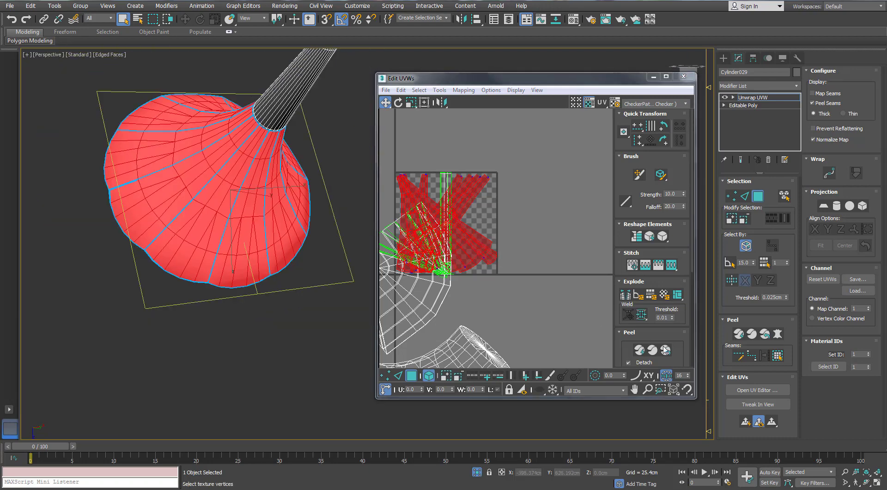
{"action": "left_click", "coordinate": [738, 334]}
{"action": "middle_click_drag", "start_coordinate": [176, 203], "coordinate": [248, 194], "text": "alt"}
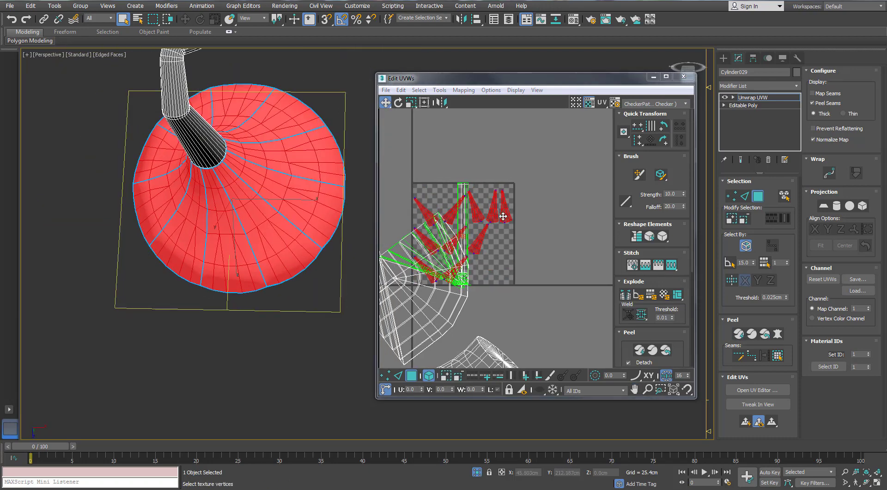
Move the peeled outer panel shells clear of the checker tile and place the inner horn's shells above it.
{"action": "left_click_drag", "start_coordinate": [503, 216], "coordinate": [580, 151]}
{"action": "middle_click_drag", "start_coordinate": [573, 147], "coordinate": [567, 154]}
{"action": "scroll", "coordinate": [568, 155], "scroll_direction": "down", "scroll_amount": 2}
{"action": "left_click_drag", "start_coordinate": [572, 155], "coordinate": [595, 133]}
{"action": "middle_click_drag", "start_coordinate": [300, 169], "coordinate": [254, 202], "text": "alt"}
{"action": "left_click", "coordinate": [252, 201]}
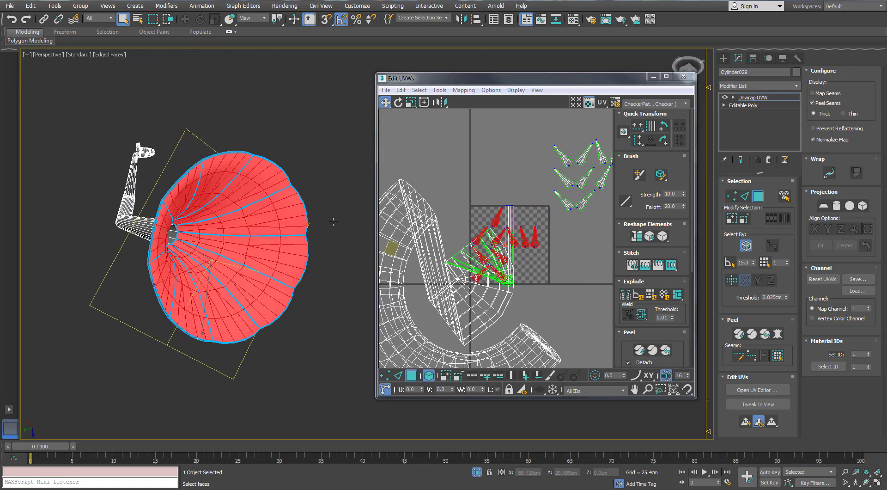
{"action": "left_click_drag", "start_coordinate": [524, 245], "coordinate": [516, 163]}
{"action": "middle_click_drag", "start_coordinate": [516, 163], "coordinate": [509, 171]}
{"action": "scroll", "coordinate": [509, 171], "scroll_direction": "down", "scroll_amount": 2}
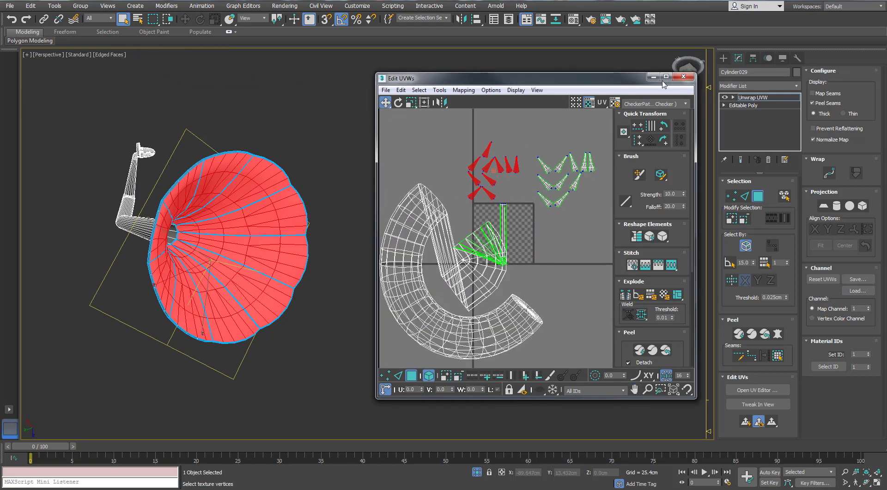
Maximize the UV editor and arrange the horn panel shells upright, side by side above the checker tile.
{"action": "left_click", "coordinate": [666, 77]}
{"action": "scroll", "coordinate": [391, 168], "scroll_direction": "up", "scroll_amount": 6}
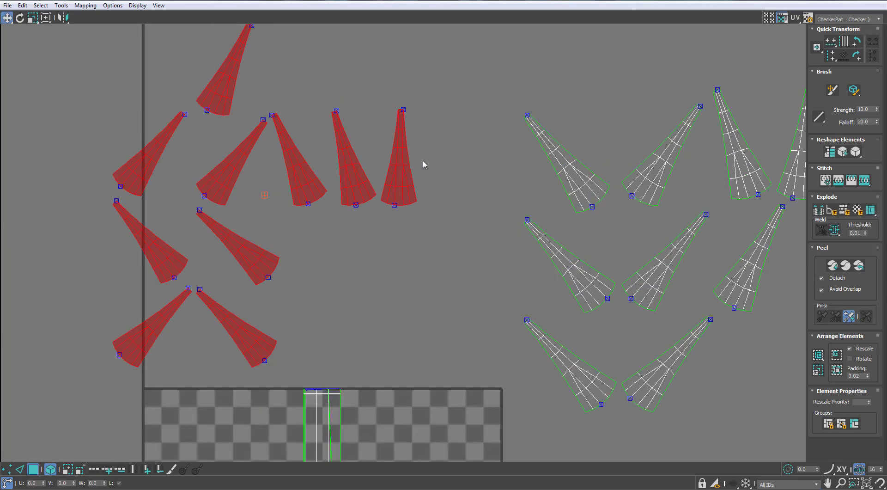
{"action": "left_click_drag", "start_coordinate": [438, 138], "coordinate": [388, 346]}
{"action": "middle_click_drag", "start_coordinate": [389, 346], "coordinate": [333, 252]}
{"action": "scroll", "coordinate": [332, 251], "scroll_direction": "up", "scroll_amount": 2}
{"action": "left_click_drag", "start_coordinate": [334, 229], "coordinate": [388, 285]}
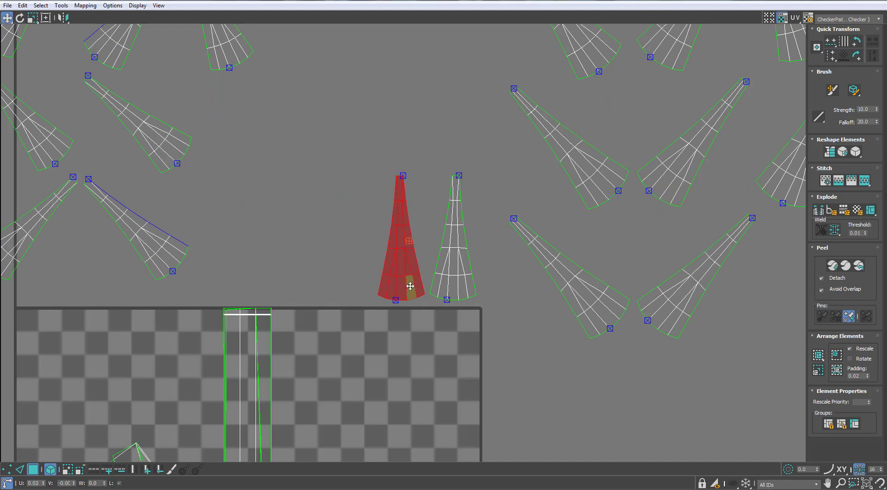
{"action": "middle_click_drag", "start_coordinate": [269, 220], "coordinate": [313, 266]}
{"action": "scroll", "coordinate": [313, 265], "scroll_direction": "down", "scroll_amount": 2}
{"action": "left_click", "coordinate": [242, 294]}
{"action": "key", "text": "e"}
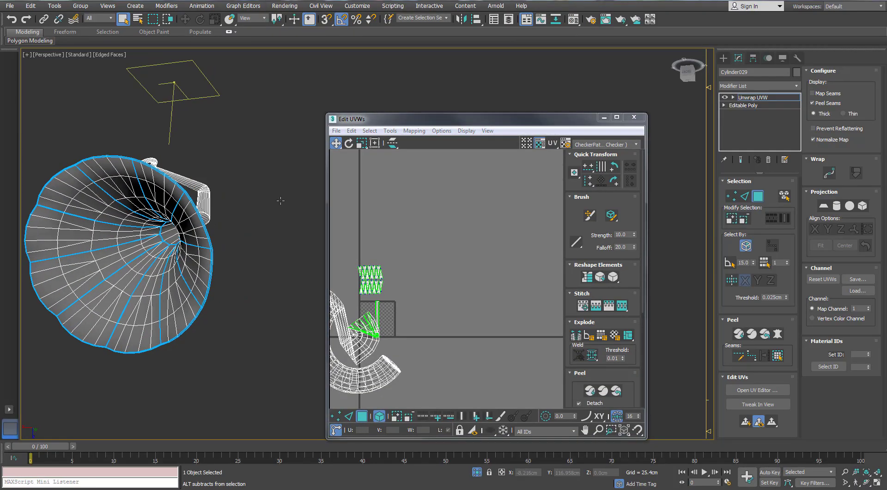
Collapse the horn's Unwrap UVW modifier into an Editable Poly.
{"action": "middle_click_drag", "start_coordinate": [281, 200], "coordinate": [140, 236], "text": "alt"}
{"action": "scroll", "coordinate": [152, 249], "scroll_direction": "up", "scroll_amount": 5}
{"action": "scroll", "coordinate": [139, 237], "scroll_direction": "down", "scroll_amount": 3}
{"action": "middle_click_drag", "start_coordinate": [140, 236], "coordinate": [144, 220]}
{"action": "middle_click_drag", "start_coordinate": [171, 192], "coordinate": [219, 203]}
{"action": "scroll", "coordinate": [172, 157], "scroll_direction": "up", "scroll_amount": 3}
{"action": "scroll", "coordinate": [193, 186], "scroll_direction": "down", "scroll_amount": 5}
{"action": "scroll", "coordinate": [227, 154], "scroll_direction": "up", "scroll_amount": 4}
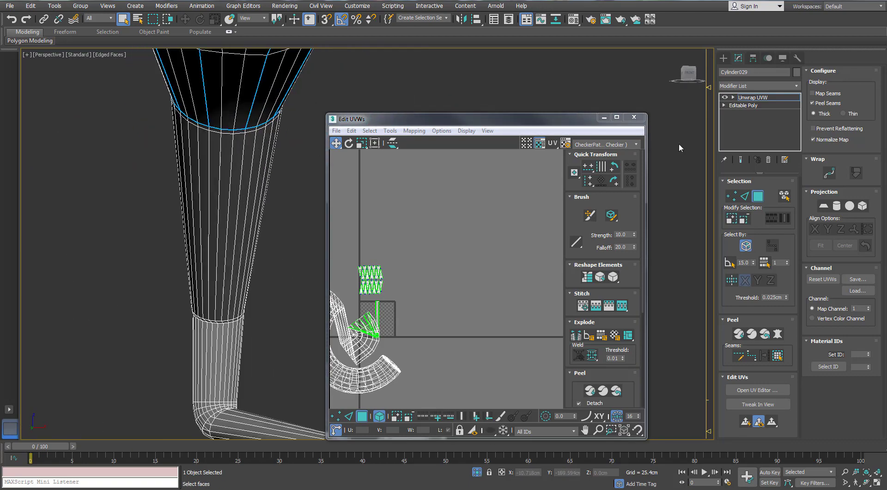
{"action": "right_click", "coordinate": [196, 139]}
{"action": "mouse_move", "coordinate": [208, 232]}
{"action": "left_click", "coordinate": [181, 240]}
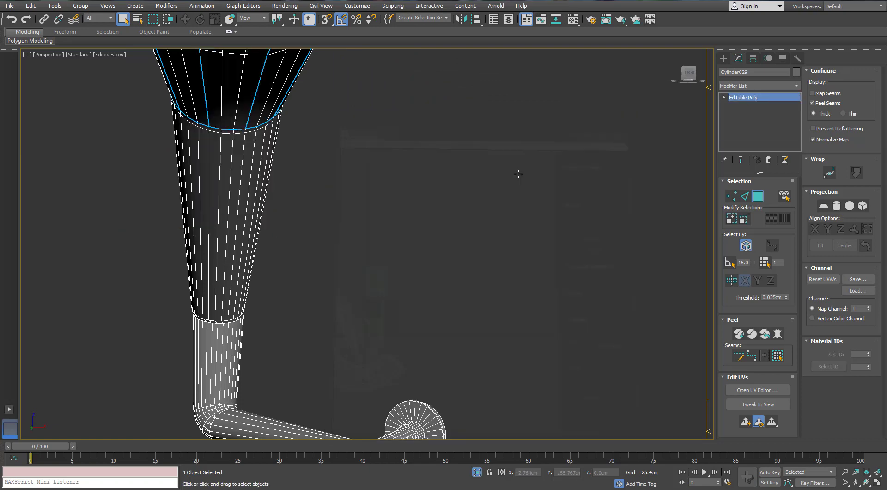
{"action": "left_click", "coordinate": [798, 87]}
{"action": "scroll", "coordinate": [758, 231], "scroll_direction": "down", "scroll_amount": 10}
{"action": "left_click", "coordinate": [745, 117]}
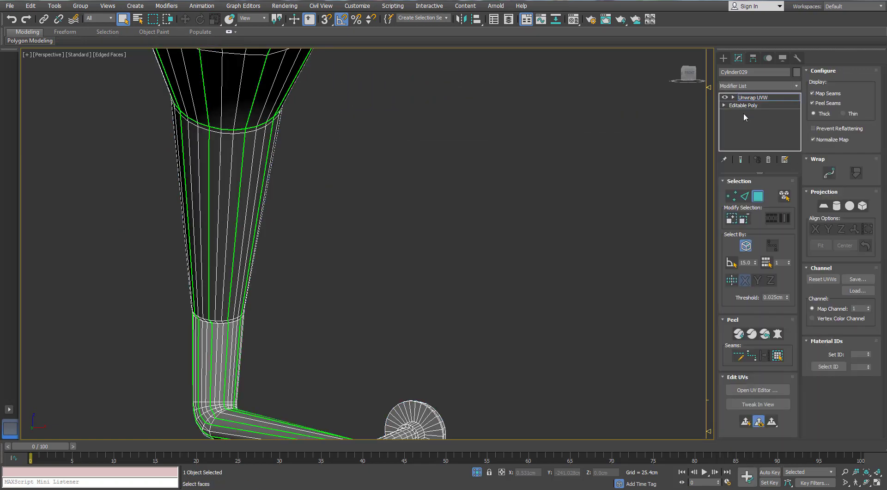
{"action": "left_click", "coordinate": [812, 94]}
{"action": "middle_click_drag", "start_coordinate": [296, 160], "coordinate": [384, 150], "text": "alt"}
{"action": "key", "text": "ctrl+z"}
{"action": "key", "text": "ctrl+z"}
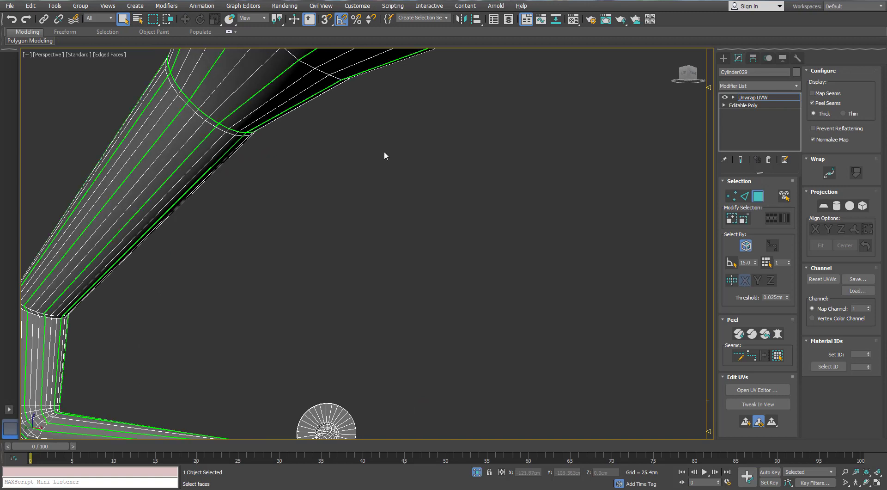
Select the edge loop where the horn bell meets the tapered pipe, then apply a new Unwrap UVW modifier.
{"action": "left_click", "coordinate": [745, 192]}
{"action": "double_click", "coordinate": [197, 115]}
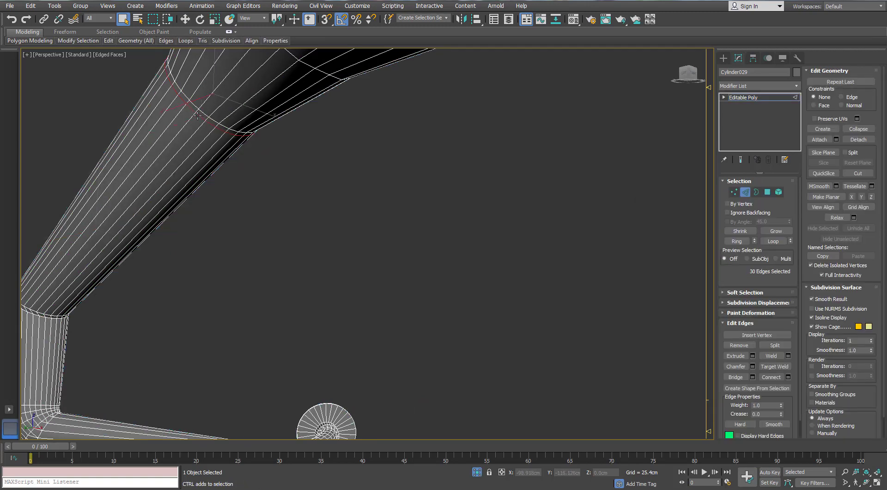
{"action": "left_click", "coordinate": [796, 86]}
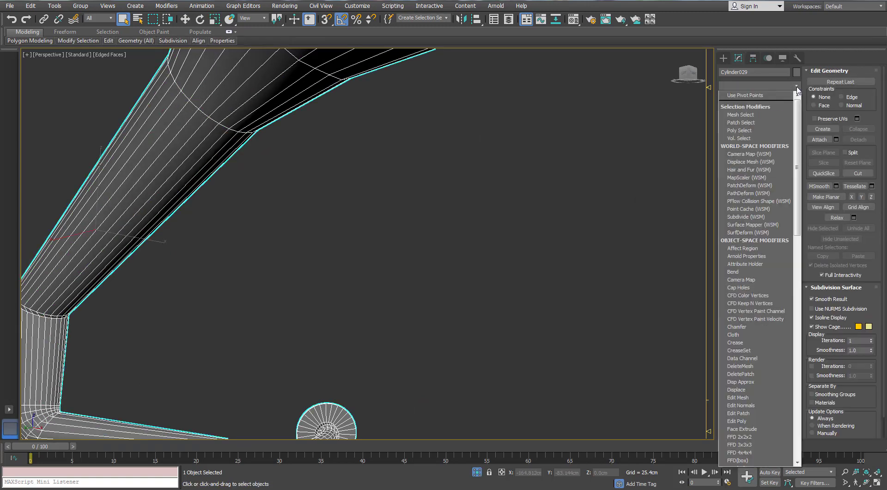
{"action": "key", "text": "u"}
{"action": "key", "text": "Return"}
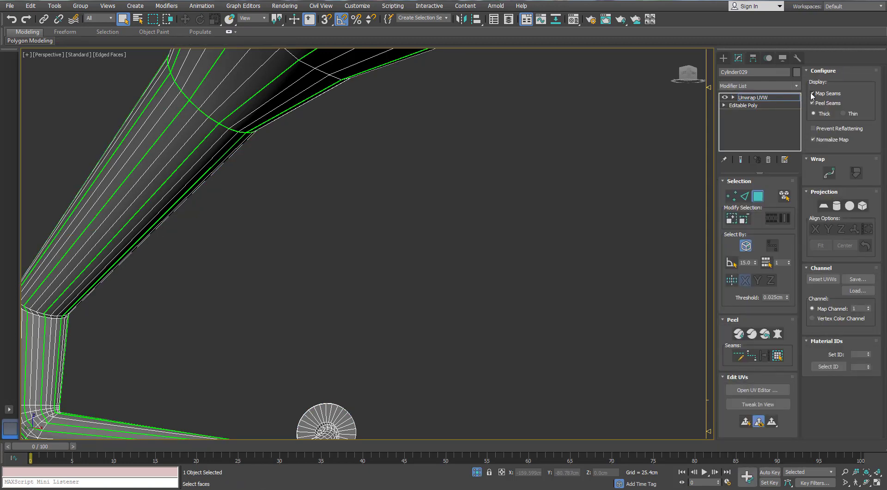
Hide the map seams and check the horn's shell layout in the UV editor.
{"action": "left_click_drag", "start_coordinate": [0, 185], "coordinate": [578, 117]}
{"action": "scroll", "coordinate": [517, 240], "scroll_direction": "down", "scroll_amount": 6}
{"action": "scroll", "coordinate": [517, 238], "scroll_direction": "up", "scroll_amount": 3}
{"action": "left_click", "coordinate": [695, 121]}
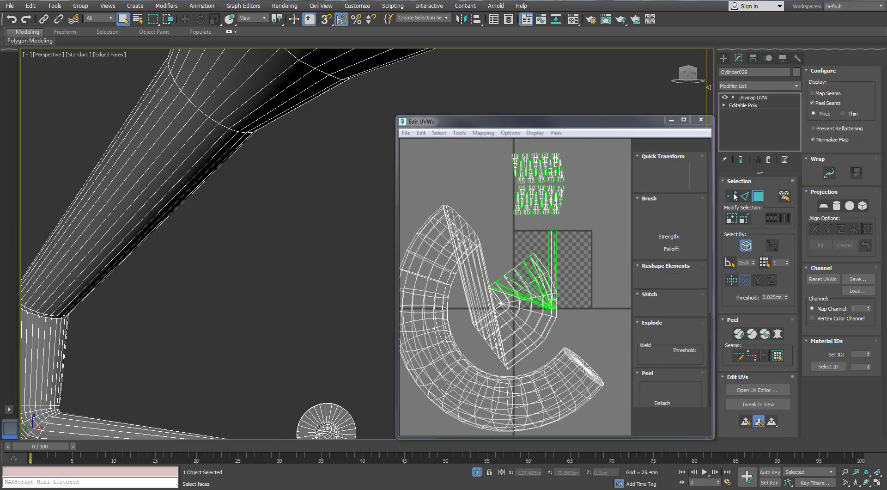
Select the edge loop at the pipe's elbow together with a lengthwise edge along the straight section above it.
{"action": "double_click", "coordinate": [223, 127]}
{"action": "middle_click_drag", "start_coordinate": [220, 174], "coordinate": [304, 195]}
{"action": "scroll", "coordinate": [283, 193], "scroll_direction": "down", "scroll_amount": 5}
{"action": "scroll", "coordinate": [306, 184], "scroll_direction": "up", "scroll_amount": 5}
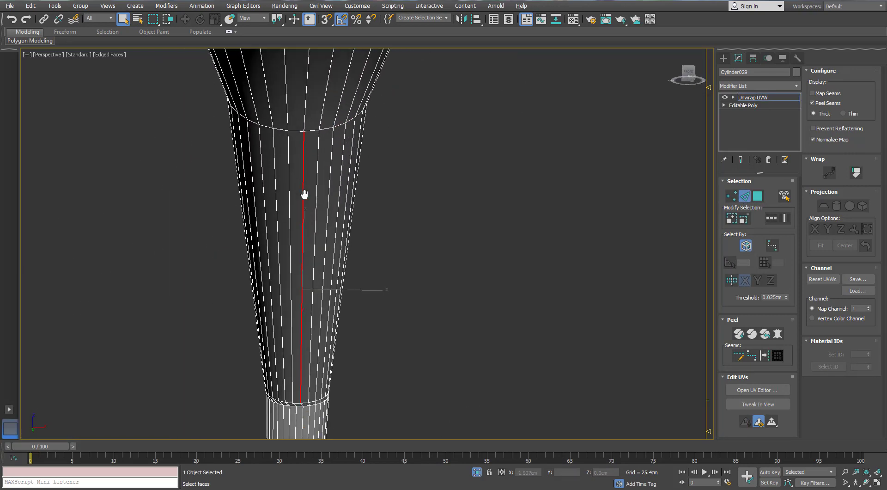
{"action": "scroll", "coordinate": [304, 218], "scroll_direction": "up", "scroll_amount": 2}
{"action": "middle_click_drag", "start_coordinate": [304, 342], "coordinate": [365, 241]}
{"action": "scroll", "coordinate": [303, 247], "scroll_direction": "down", "scroll_amount": 5}
{"action": "scroll", "coordinate": [188, 288], "scroll_direction": "up", "scroll_amount": 6}
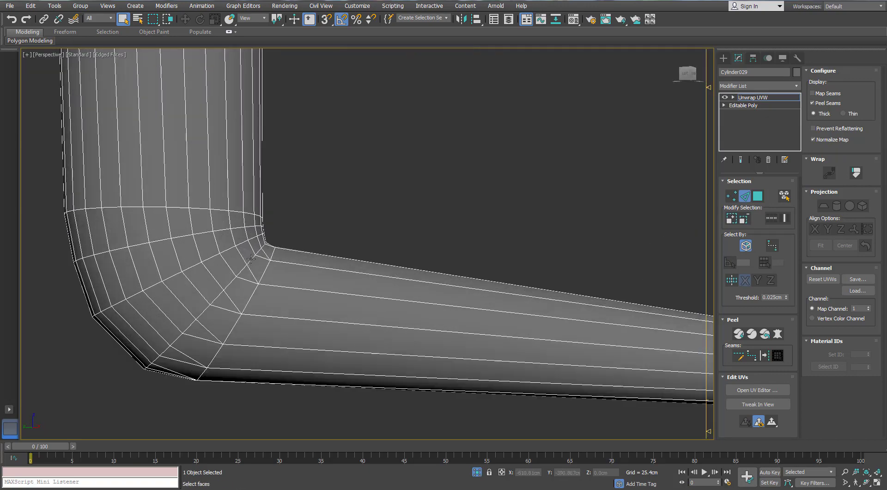
{"action": "scroll", "coordinate": [285, 239], "scroll_direction": "down", "scroll_amount": 6}
{"action": "mouse_move", "coordinate": [285, 239]}
{"action": "middle_mouse_down", "text": "alt"}
{"action": "mouse_move", "coordinate": [246, 240]}
{"action": "mouse_move", "coordinate": [296, 227]}
{"action": "middle_mouse_up", "text": "alt"}
{"action": "scroll", "coordinate": [250, 238], "scroll_direction": "up", "scroll_amount": 4}
{"action": "scroll", "coordinate": [297, 227], "scroll_direction": "up", "scroll_amount": 2}
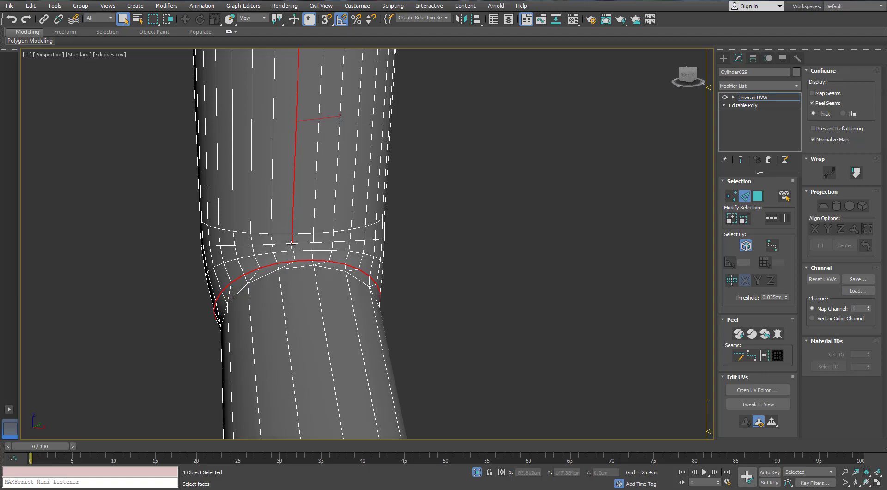
Extend the lengthwise edge selection from the straight pipe section up along the tapered pipe to the horn bell.
{"action": "scroll", "coordinate": [291, 244], "scroll_direction": "up", "scroll_amount": 4}
{"action": "scroll", "coordinate": [304, 296], "scroll_direction": "down", "scroll_amount": 5}
{"action": "middle_click_drag", "start_coordinate": [307, 280], "coordinate": [269, 348], "text": "alt"}
{"action": "scroll", "coordinate": [384, 208], "scroll_direction": "down", "scroll_amount": 3}
{"action": "scroll", "coordinate": [287, 300], "scroll_direction": "up", "scroll_amount": 4}
{"action": "scroll", "coordinate": [289, 299], "scroll_direction": "down", "scroll_amount": 2}
{"action": "scroll", "coordinate": [269, 322], "scroll_direction": "down", "scroll_amount": 5}
{"action": "scroll", "coordinate": [267, 354], "scroll_direction": "up", "scroll_amount": 6}
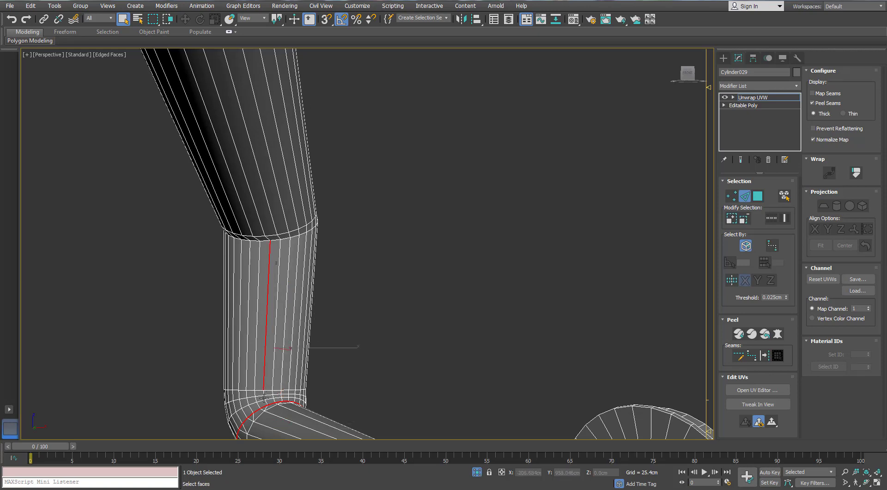
{"action": "scroll", "coordinate": [263, 395], "scroll_direction": "up", "scroll_amount": 2}
{"action": "scroll", "coordinate": [269, 400], "scroll_direction": "down", "scroll_amount": 10}
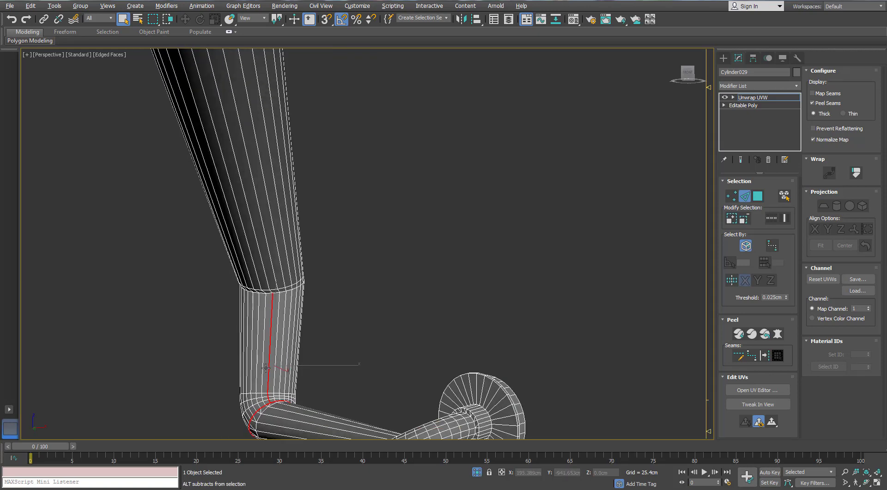
{"action": "left_click_drag", "start_coordinate": [229, 372], "coordinate": [249, 369], "text": "alt"}
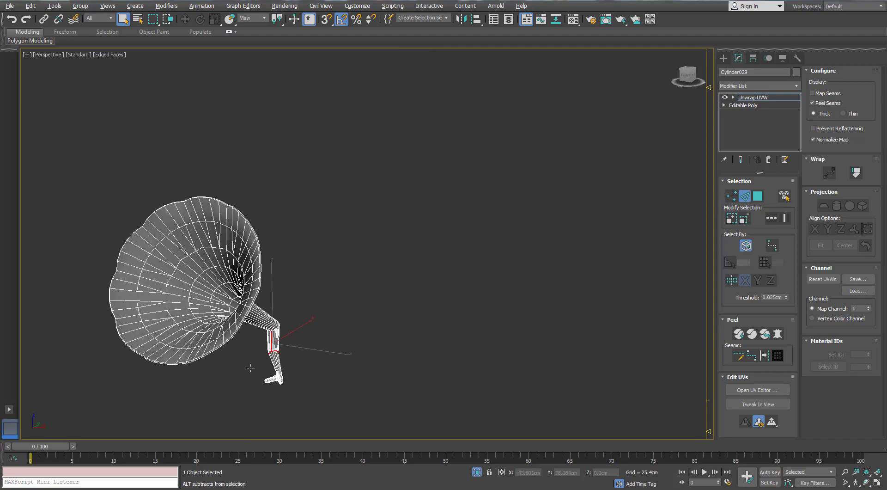
{"action": "middle_click_drag", "start_coordinate": [249, 368], "coordinate": [283, 356], "text": "alt"}
{"action": "scroll", "coordinate": [274, 314], "scroll_direction": "up", "scroll_amount": 10}
{"action": "scroll", "coordinate": [268, 278], "scroll_direction": "down", "scroll_amount": 8}
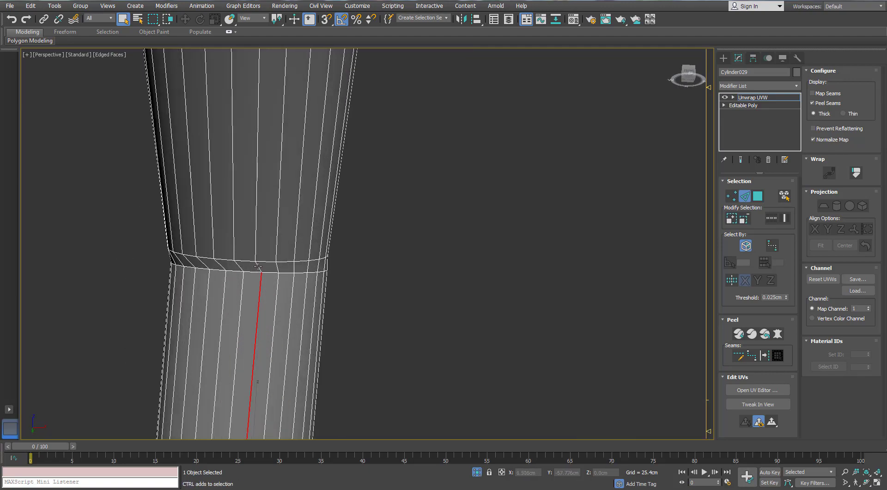
{"action": "middle_click_drag", "start_coordinate": [269, 277], "coordinate": [288, 331], "text": "alt"}
{"action": "scroll", "coordinate": [288, 331], "scroll_direction": "up", "scroll_amount": 8}
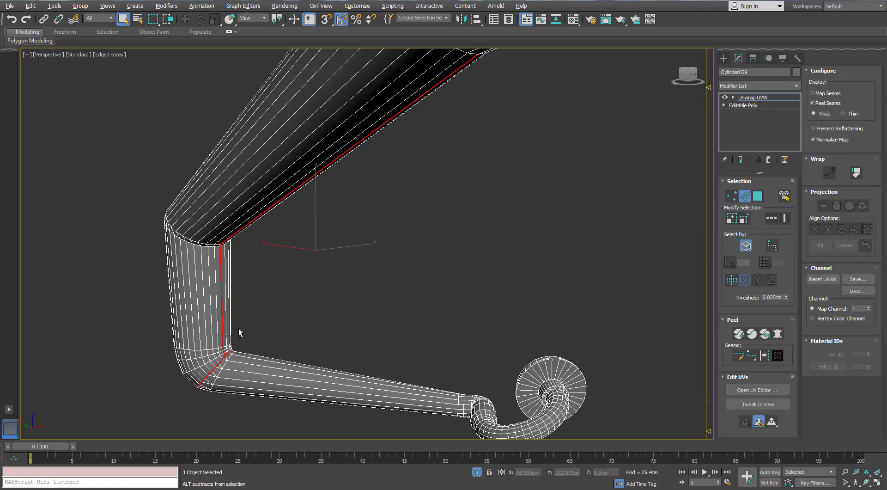
{"action": "scroll", "coordinate": [222, 313], "scroll_direction": "down", "scroll_amount": 7}
{"action": "middle_click_drag", "start_coordinate": [277, 253], "coordinate": [301, 238], "text": "alt"}
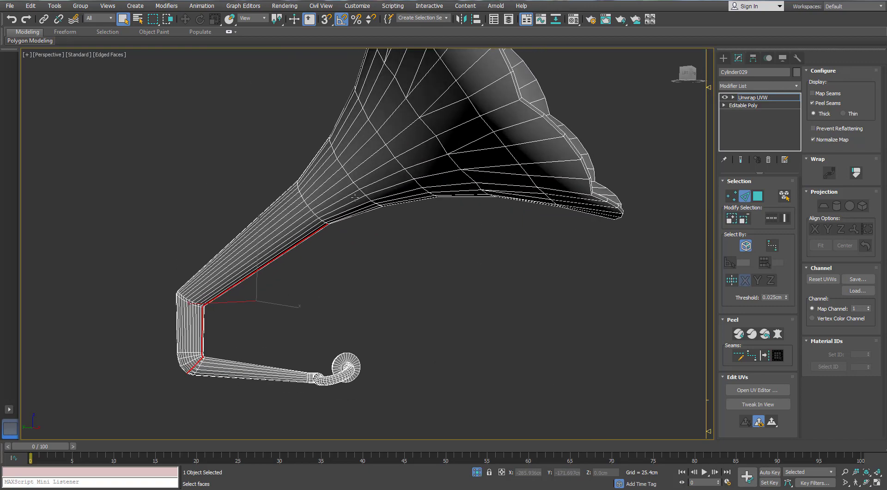
Add the edge loop where the tapered pipe meets the bell and convert the whole edge selection into peel seams.
{"action": "scroll", "coordinate": [274, 236], "scroll_direction": "up", "scroll_amount": 9}
{"action": "scroll", "coordinate": [322, 208], "scroll_direction": "up", "scroll_amount": 2}
{"action": "double_click", "coordinate": [347, 190], "text": "ctrl"}
{"action": "scroll", "coordinate": [341, 197], "scroll_direction": "down", "scroll_amount": 5}
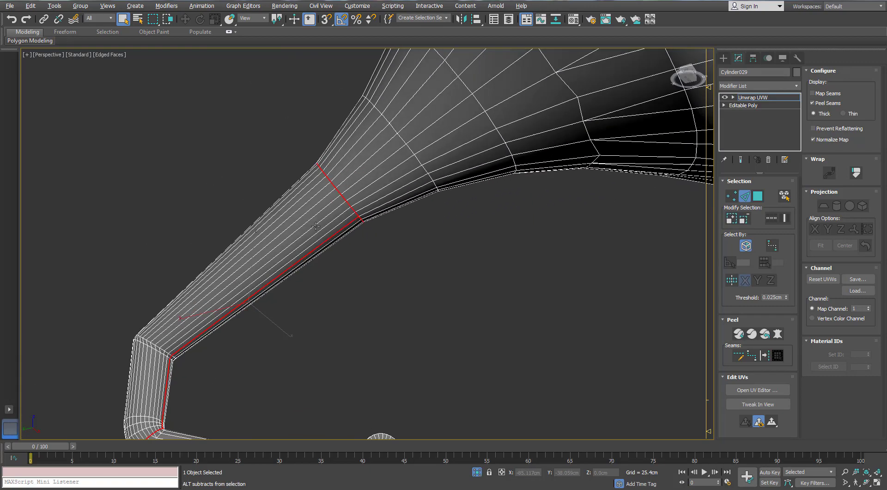
{"action": "middle_click_drag", "start_coordinate": [341, 196], "coordinate": [345, 202], "text": "alt"}
{"action": "left_click", "coordinate": [765, 357]}
Pelt-map the outer pipe faces enclosed by the seams and stand the resulting shell upright beside the bell panel shells.
{"action": "scroll", "coordinate": [337, 307], "scroll_direction": "down", "scroll_amount": 6}
{"action": "middle_click_drag", "start_coordinate": [337, 307], "coordinate": [349, 333], "text": "alt"}
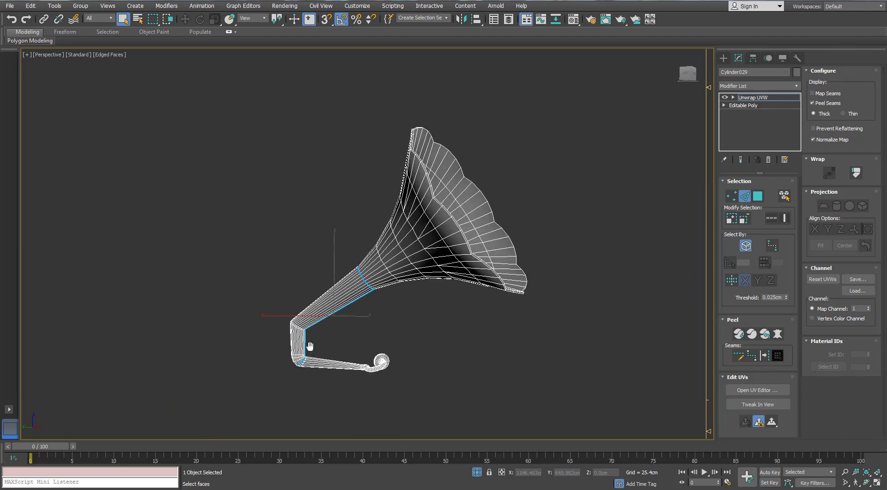
{"action": "scroll", "coordinate": [351, 335], "scroll_direction": "up", "scroll_amount": 4}
{"action": "middle_click_drag", "start_coordinate": [556, 310], "coordinate": [327, 342]}
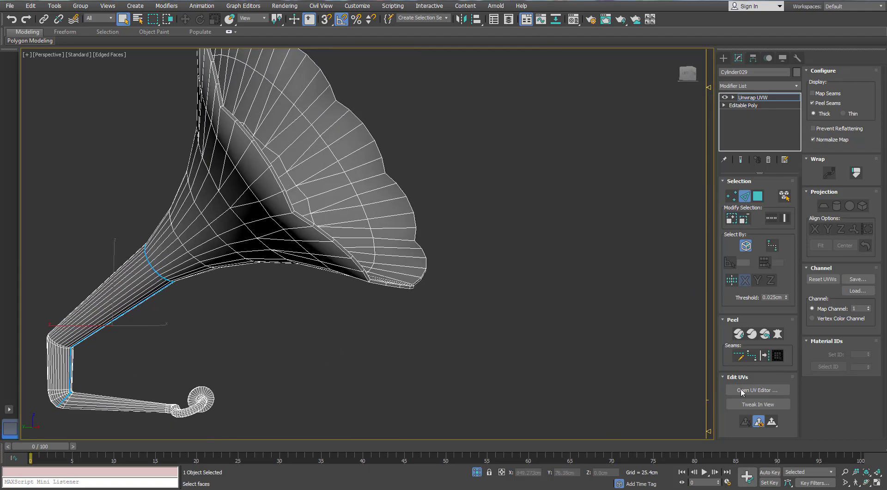
{"action": "left_click_drag", "start_coordinate": [518, 121], "coordinate": [509, 98]}
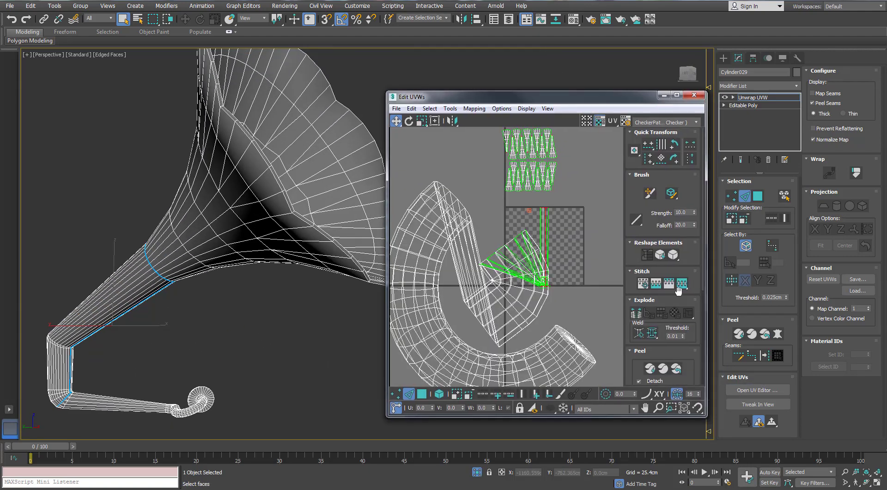
{"action": "left_click", "coordinate": [778, 355]}
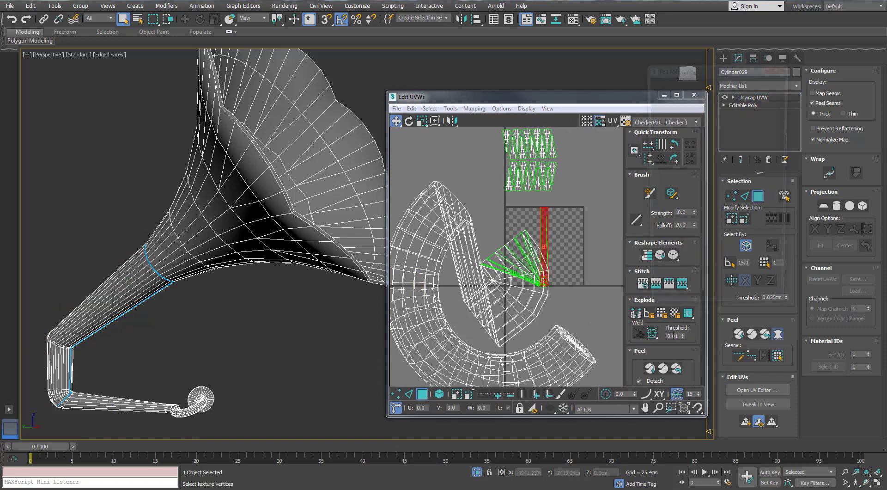
{"action": "left_click", "coordinate": [696, 99]}
{"action": "left_click", "coordinate": [739, 305]}
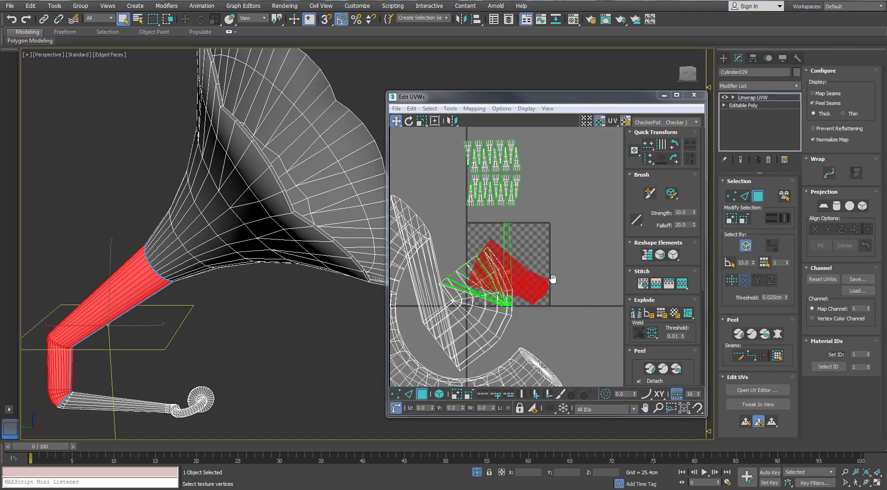
{"action": "key", "text": "e"}
{"action": "left_click_drag", "start_coordinate": [573, 190], "coordinate": [566, 207]}
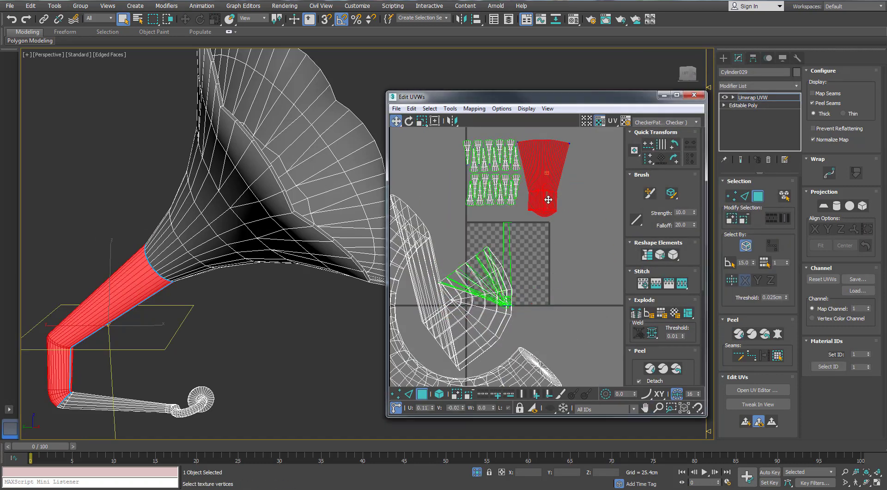
Convert the edge loop at the bell's inner throat into a peel seam and select the pipe faces inside it.
{"action": "scroll", "coordinate": [550, 212], "scroll_direction": "up", "scroll_amount": 8}
{"action": "scroll", "coordinate": [551, 211], "scroll_direction": "down", "scroll_amount": 6}
{"action": "middle_click_drag", "start_coordinate": [204, 302], "coordinate": [170, 312]}
{"action": "left_click", "coordinate": [184, 213]}
{"action": "key", "text": "2"}
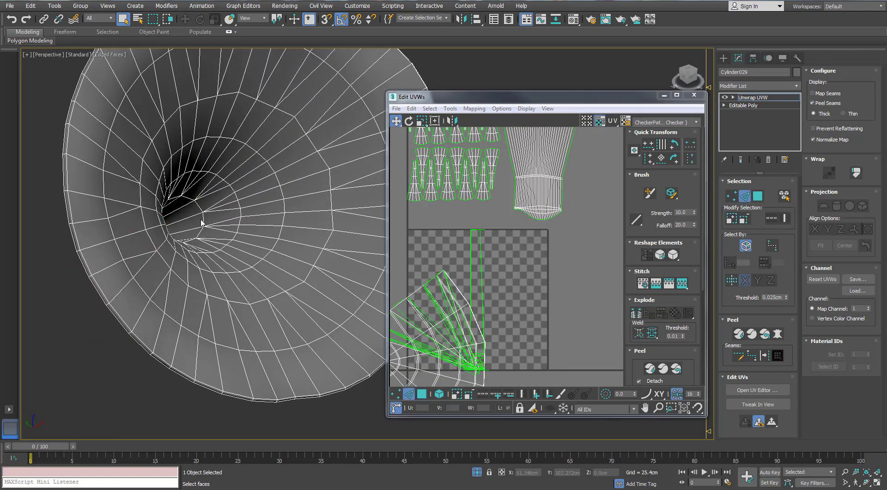
{"action": "scroll", "coordinate": [198, 211], "scroll_direction": "up", "scroll_amount": 6}
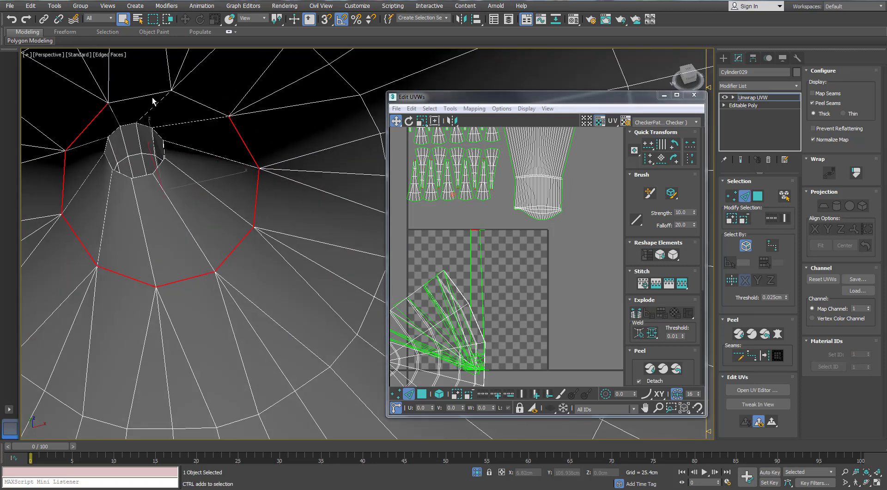
{"action": "middle_click_drag", "start_coordinate": [159, 96], "coordinate": [151, 99], "text": "alt"}
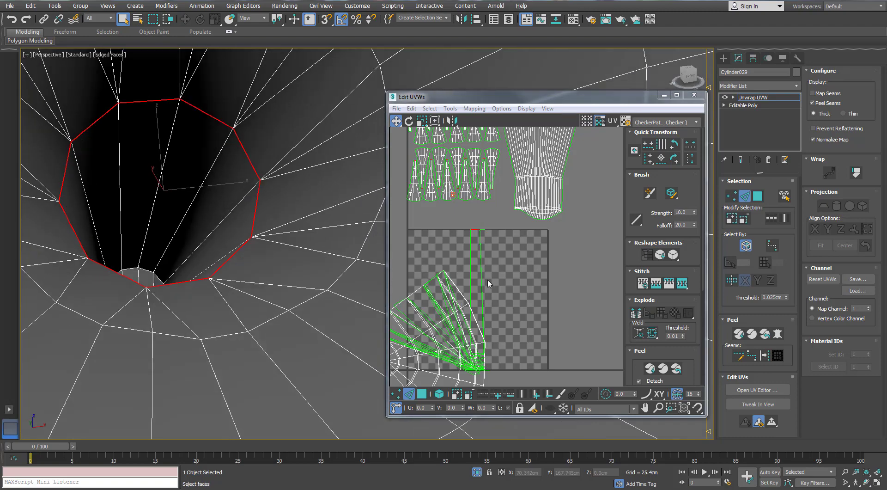
{"action": "left_click", "coordinate": [765, 356]}
{"action": "scroll", "coordinate": [163, 184], "scroll_direction": "down", "scroll_amount": 5}
{"action": "middle_click_drag", "start_coordinate": [157, 175], "coordinate": [155, 192], "text": "alt"}
{"action": "key", "text": "3"}
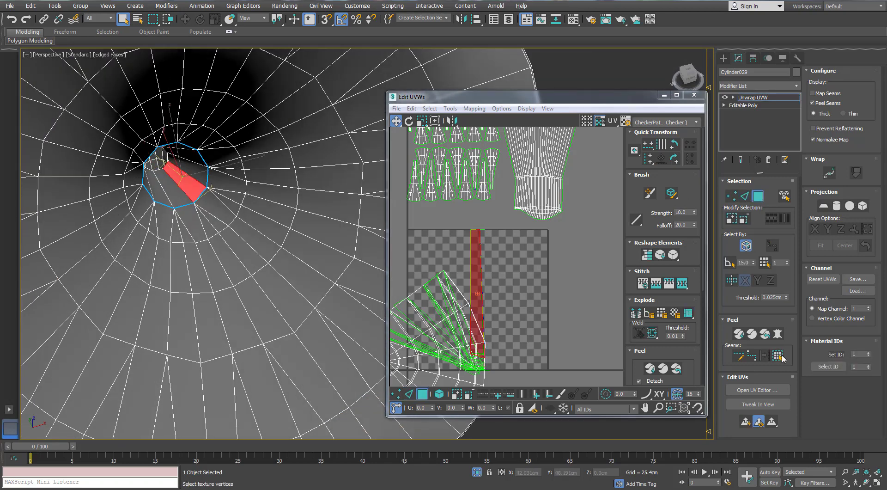
{"action": "left_click", "coordinate": [475, 109]}
{"action": "left_click", "coordinate": [483, 133]}
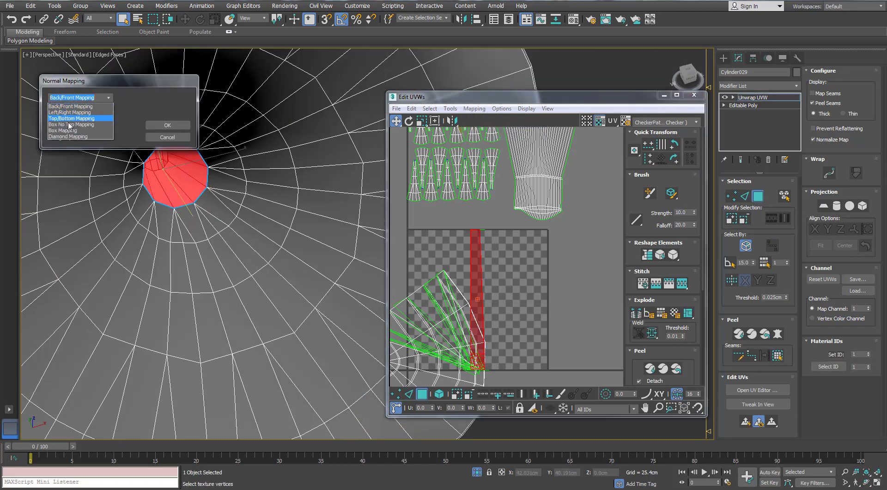
{"action": "left_click", "coordinate": [179, 139]}
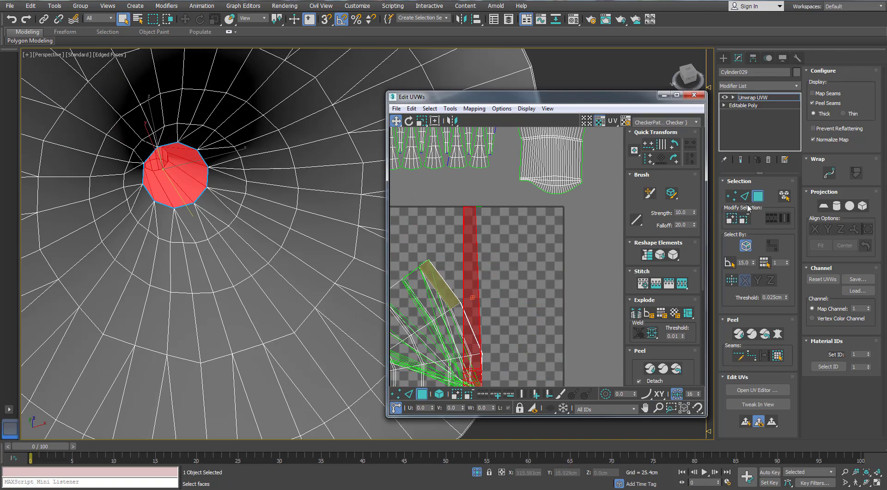
Seam the inner pipe along a lengthwise edge that follows the bend into the straight section, and return to its face selection.
{"action": "key", "text": "2"}
{"action": "scroll", "coordinate": [184, 203], "scroll_direction": "down", "scroll_amount": 10}
{"action": "key", "text": "F3"}
{"action": "middle_click_drag", "start_coordinate": [167, 200], "coordinate": [183, 202]}
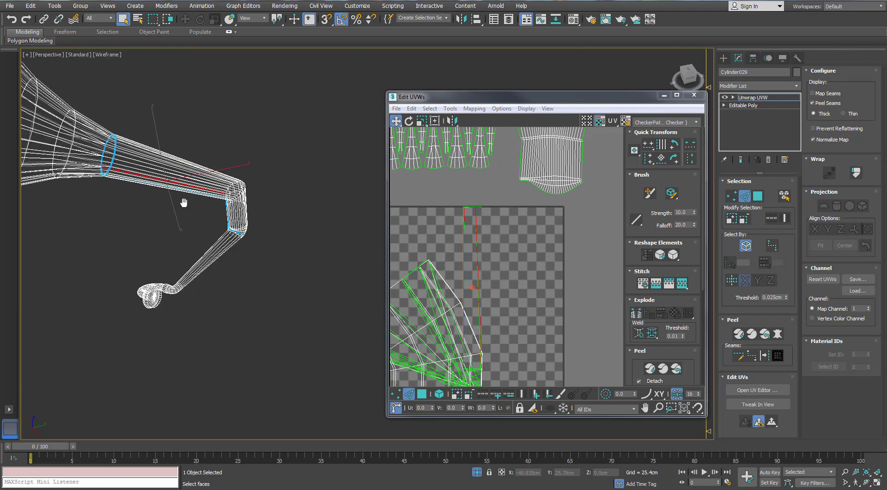
{"action": "scroll", "coordinate": [184, 203], "scroll_direction": "up", "scroll_amount": 10}
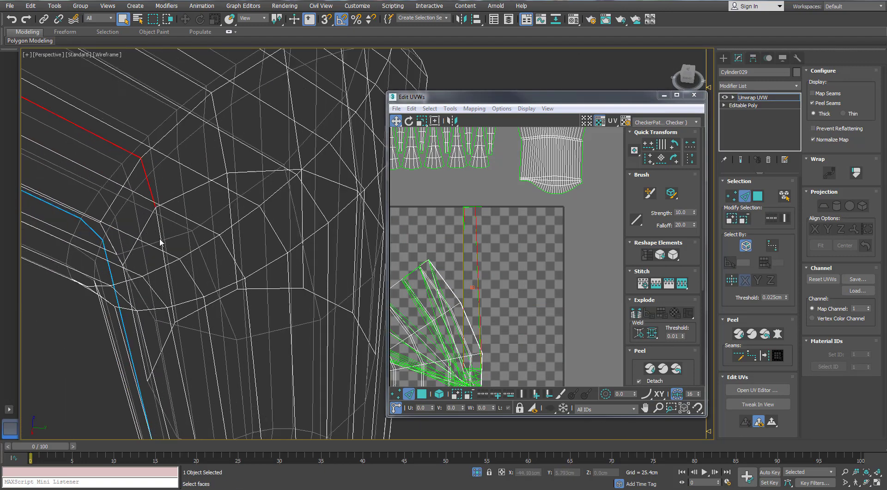
{"action": "middle_click_drag", "start_coordinate": [160, 242], "coordinate": [139, 241]}
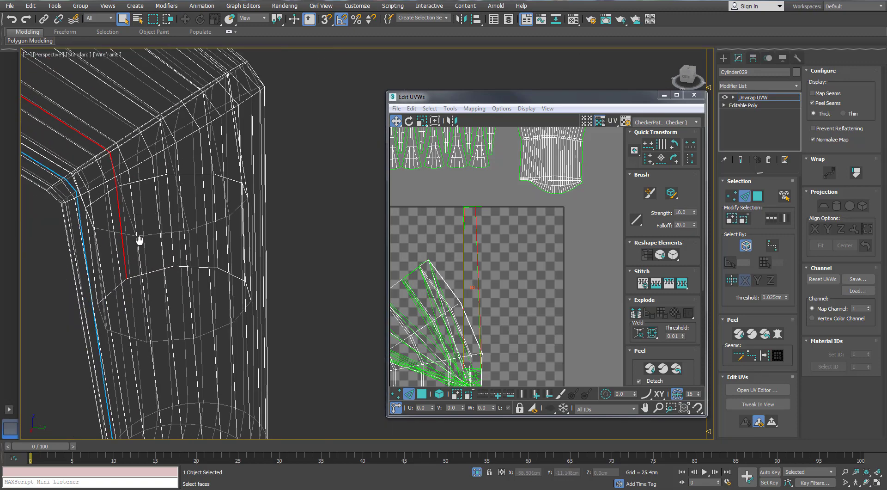
{"action": "scroll", "coordinate": [139, 241], "scroll_direction": "down", "scroll_amount": 2}
{"action": "left_click", "coordinate": [757, 196]}
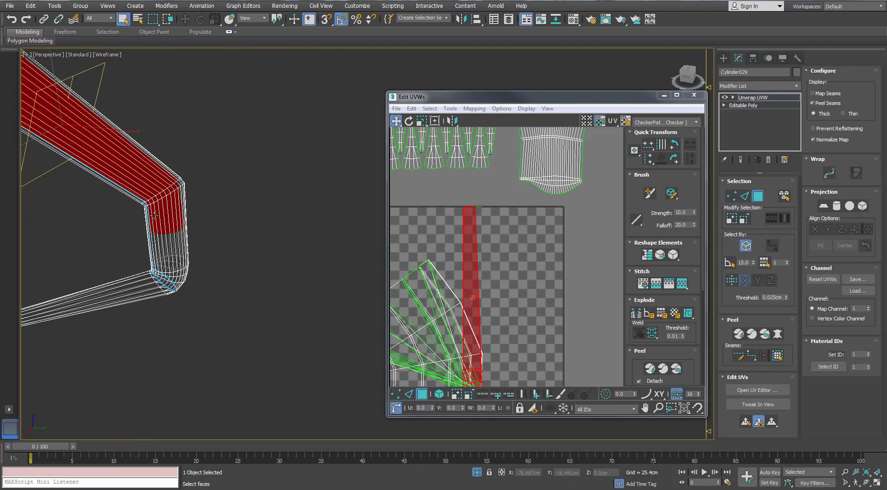
Pelt-map the inner pipe faces and stand their shell upright beside the outer pipe's shell.
{"action": "key", "text": "z"}
{"action": "key", "text": "F3"}
{"action": "left_click", "coordinate": [778, 333]}
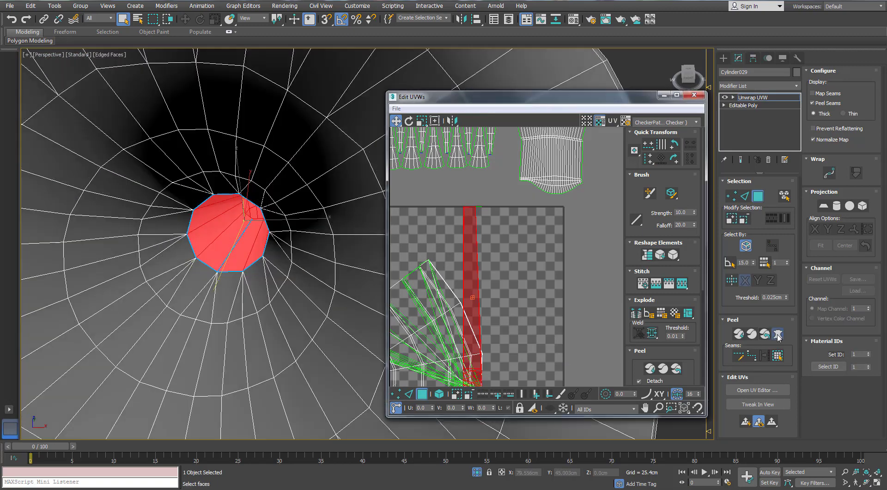
{"action": "left_click", "coordinate": [696, 100]}
{"action": "left_click", "coordinate": [737, 306]}
{"action": "scroll", "coordinate": [526, 246], "scroll_direction": "down", "scroll_amount": 2}
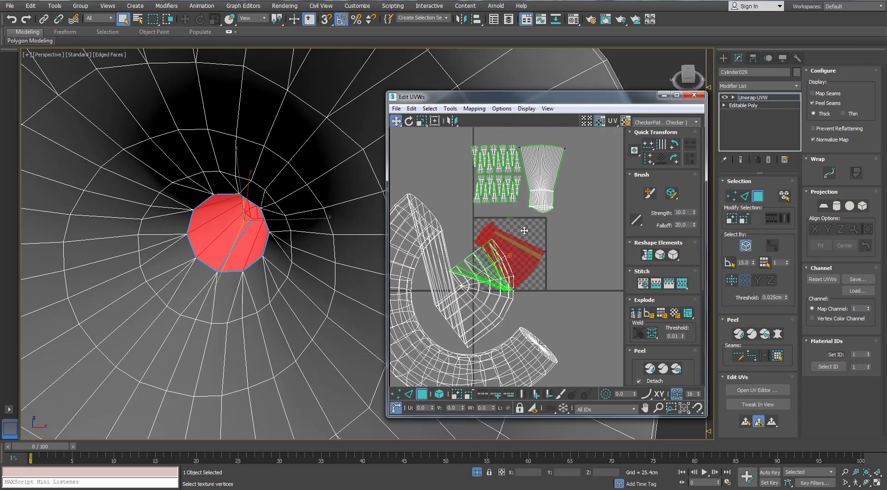
{"action": "left_click_drag", "start_coordinate": [526, 260], "coordinate": [597, 183]}
{"action": "scroll", "coordinate": [586, 187], "scroll_direction": "up", "scroll_amount": 2}
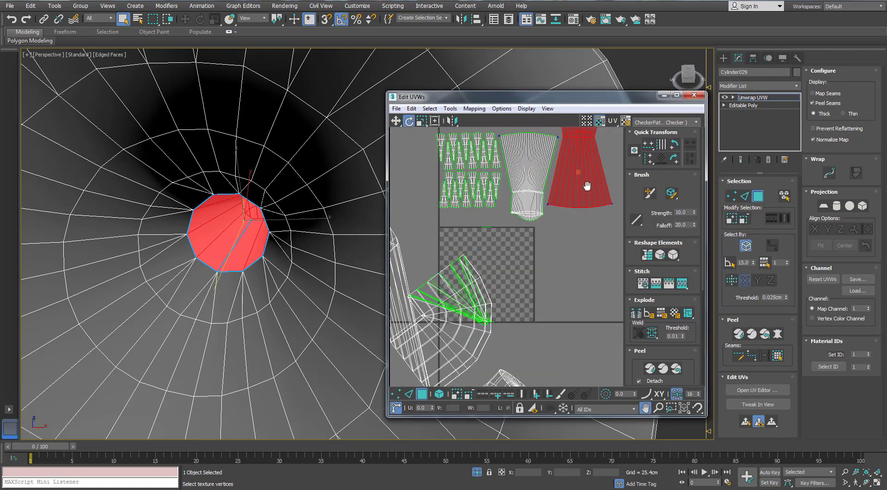
Scale the outer and inner pipe shells down together and place them next to the bell panel shells.
{"action": "left_click_drag", "start_coordinate": [613, 199], "coordinate": [522, 155]}
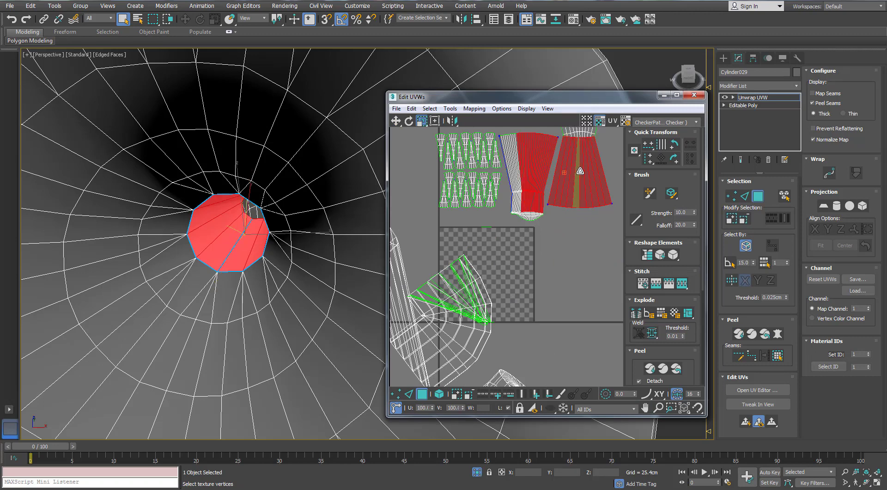
{"action": "left_click_drag", "start_coordinate": [581, 193], "coordinate": [572, 185]}
{"action": "key", "text": "w"}
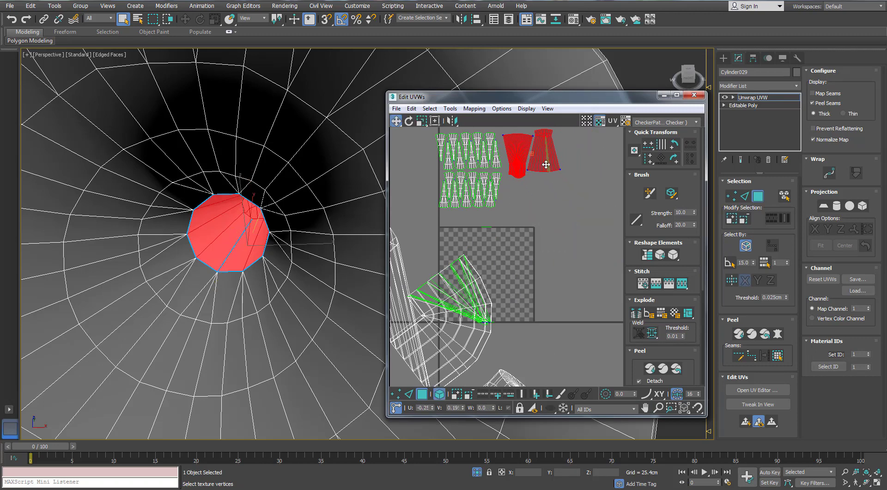
{"action": "left_click", "coordinate": [546, 165]}
{"action": "left_click", "coordinate": [543, 199]}
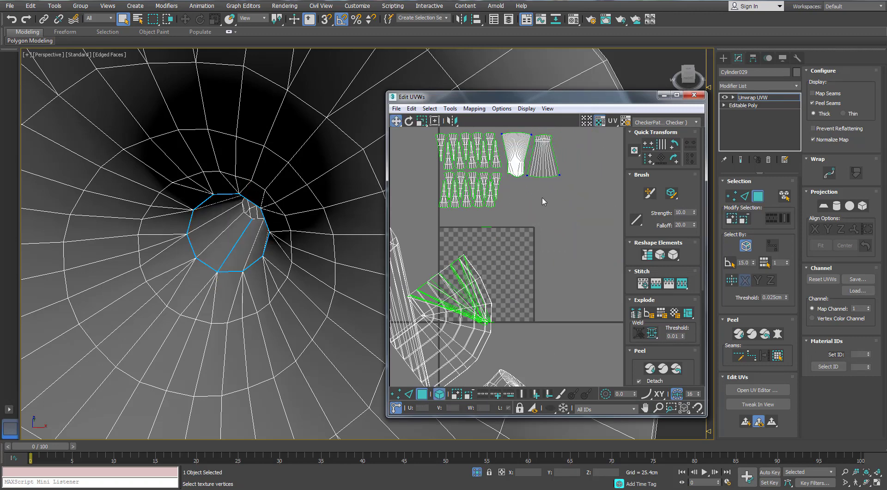
End the horn's isolation to show the other gramophone parts and close the UV editor.
{"action": "scroll", "coordinate": [292, 210], "scroll_direction": "down", "scroll_amount": 10}
{"action": "middle_click_drag", "start_coordinate": [292, 211], "coordinate": [449, 457], "text": "alt"}
{"action": "left_click", "coordinate": [477, 472]}
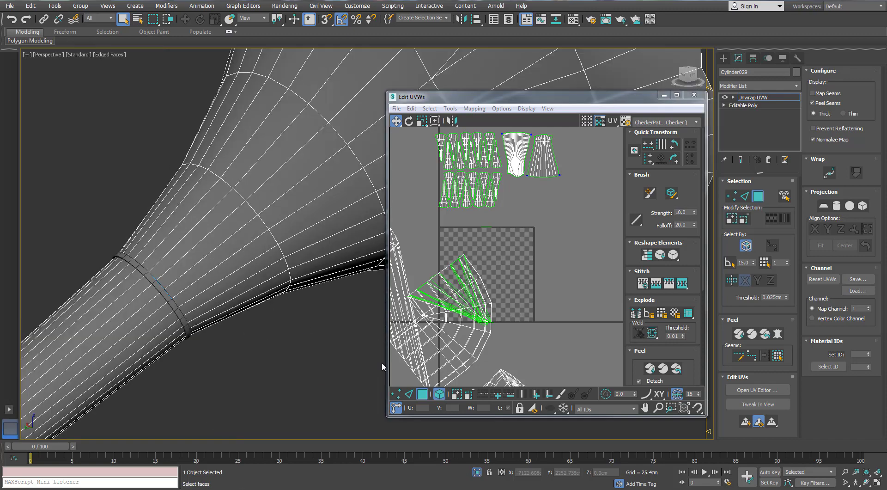
{"action": "scroll", "coordinate": [291, 241], "scroll_direction": "down", "scroll_amount": 8}
{"action": "middle_click_drag", "start_coordinate": [291, 232], "coordinate": [358, 213], "text": "alt"}
{"action": "scroll", "coordinate": [359, 213], "scroll_direction": "up", "scroll_amount": 5}
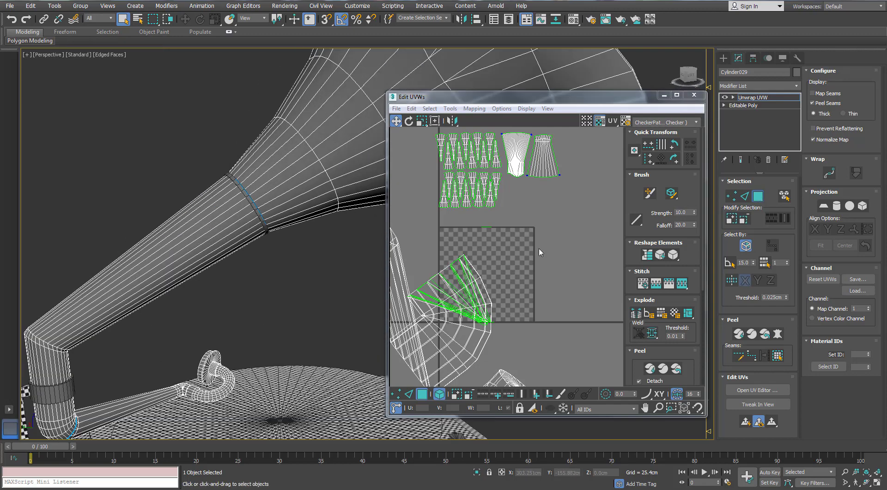
{"action": "left_click", "coordinate": [694, 94]}
Examine the curved end of the tone arm and its round disc from several angles.
{"action": "left_click", "coordinate": [261, 284]}
{"action": "middle_click_drag", "start_coordinate": [262, 284], "coordinate": [283, 234]}
{"action": "left_click", "coordinate": [163, 314]}
{"action": "middle_click_drag", "start_coordinate": [163, 312], "coordinate": [198, 324], "text": "alt"}
{"action": "scroll", "coordinate": [260, 282], "scroll_direction": "up", "scroll_amount": 6}
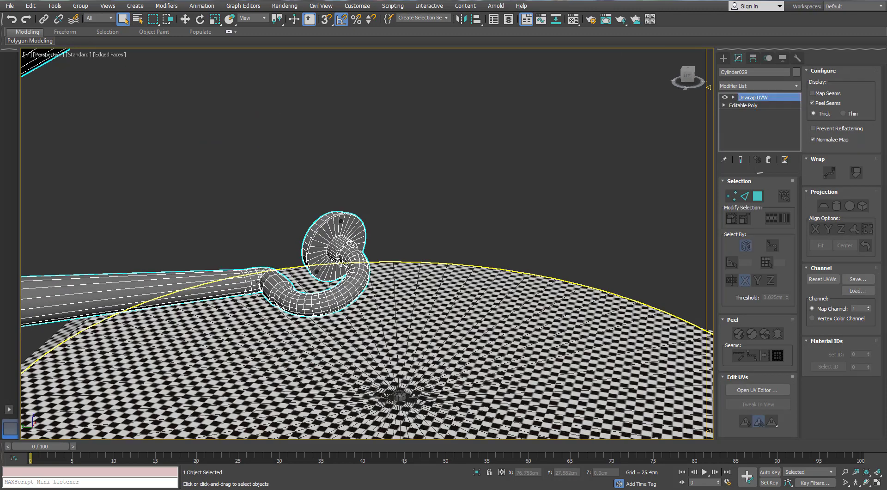
{"action": "middle_click_drag", "start_coordinate": [261, 283], "coordinate": [462, 229], "text": "alt"}
{"action": "scroll", "coordinate": [327, 257], "scroll_direction": "up", "scroll_amount": 5}
{"action": "scroll", "coordinate": [539, 182], "scroll_direction": "up", "scroll_amount": 4}
{"action": "scroll", "coordinate": [565, 191], "scroll_direction": "down", "scroll_amount": 5}
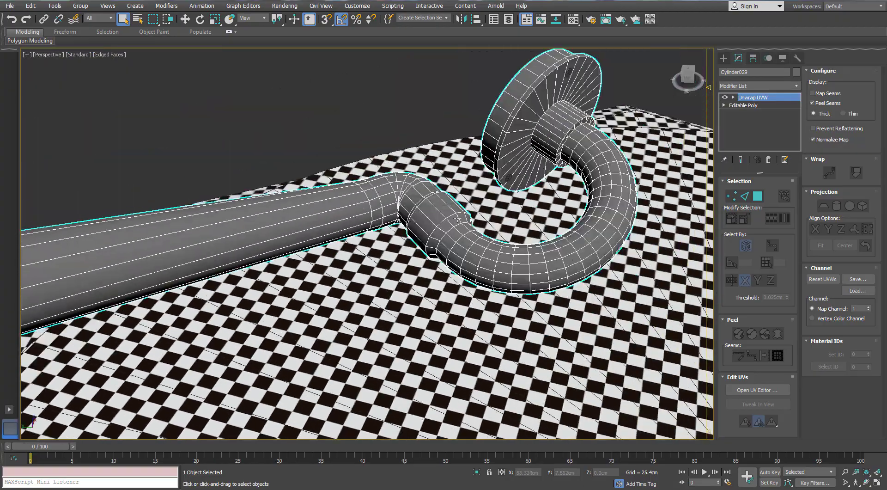
{"action": "middle_click_drag", "start_coordinate": [566, 191], "coordinate": [476, 172], "text": "alt"}
{"action": "scroll", "coordinate": [476, 172], "scroll_direction": "up", "scroll_amount": 5}
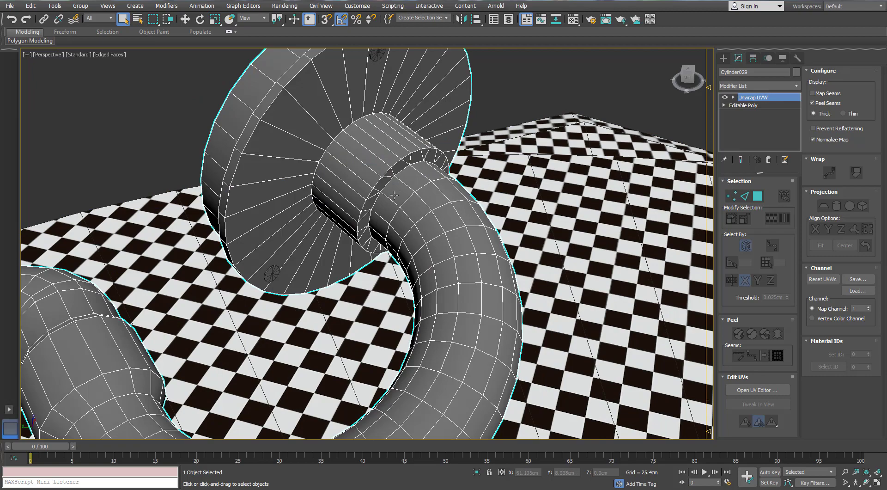
{"action": "scroll", "coordinate": [394, 195], "scroll_direction": "down", "scroll_amount": 6}
{"action": "middle_click_drag", "start_coordinate": [394, 195], "coordinate": [359, 193]}
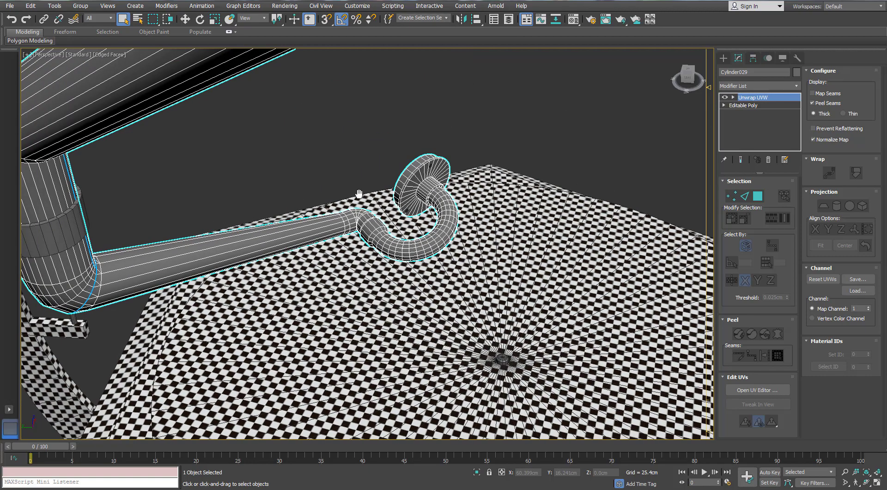
Select the edge loop where the tone arm's curved tube meets the disc's collar and convert it to a seam.
{"action": "left_click", "coordinate": [745, 197]}
{"action": "middle_click_drag", "start_coordinate": [495, 196], "coordinate": [450, 196], "text": "alt"}
{"action": "scroll", "coordinate": [450, 196], "scroll_direction": "up", "scroll_amount": 5}
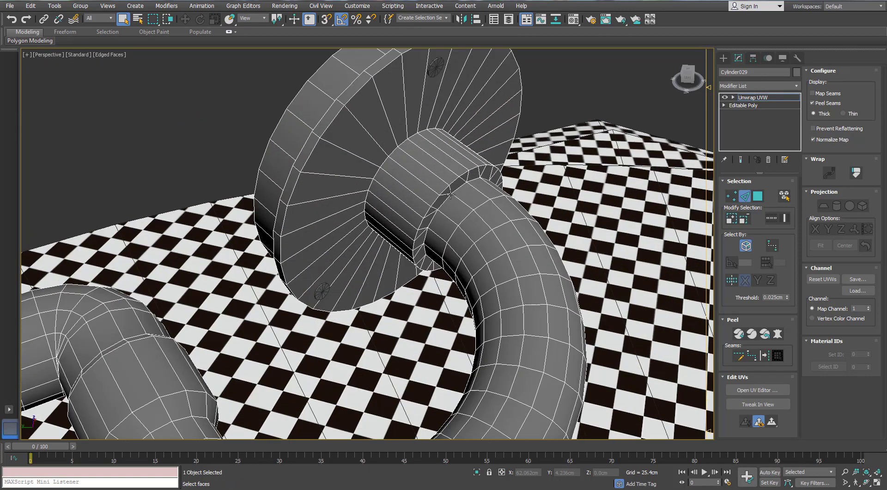
{"action": "middle_click_drag", "start_coordinate": [496, 217], "coordinate": [487, 189], "text": "alt"}
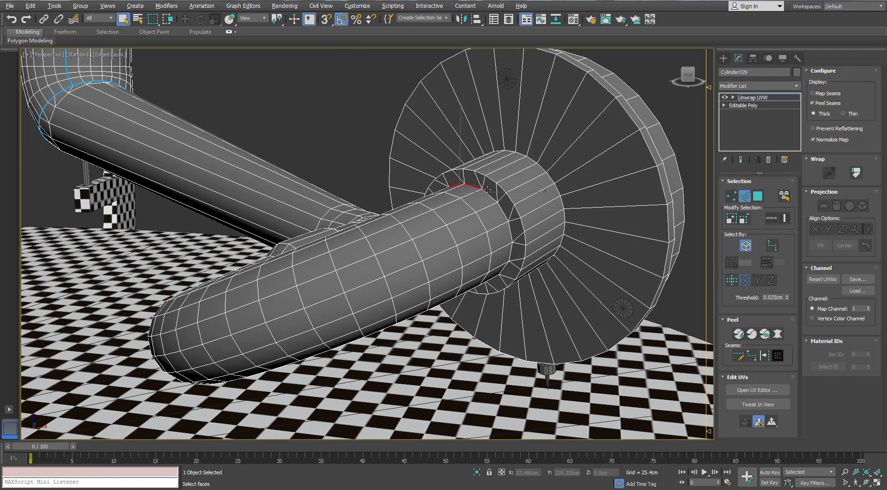
{"action": "mouse_move", "coordinate": [510, 229]}
{"action": "middle_mouse_down", "text": "alt"}
{"action": "mouse_move", "coordinate": [505, 250]}
{"action": "mouse_move", "coordinate": [509, 243]}
{"action": "middle_mouse_up", "text": "alt"}
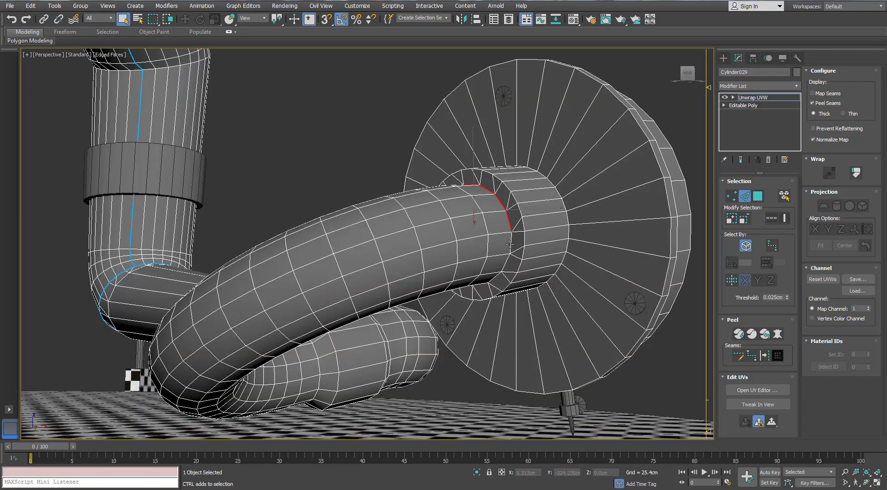
{"action": "middle_click_drag", "start_coordinate": [499, 276], "coordinate": [478, 268], "text": "alt"}
{"action": "scroll", "coordinate": [477, 257], "scroll_direction": "up", "scroll_amount": 8}
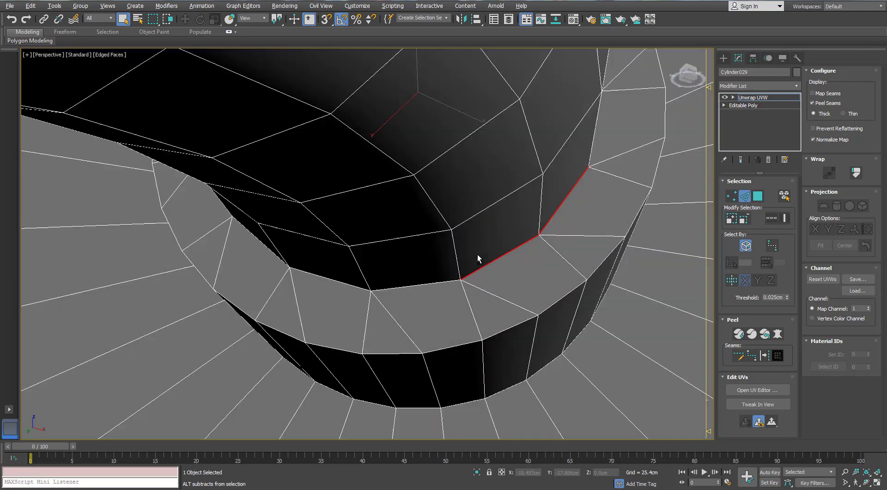
{"action": "middle_click_drag", "start_coordinate": [254, 217], "coordinate": [294, 190], "text": "alt"}
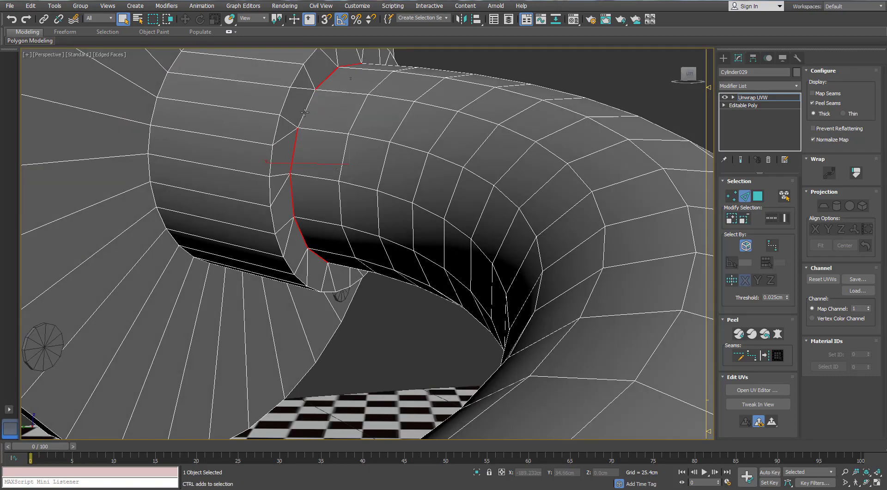
{"action": "left_click", "coordinate": [765, 355]}
Mark a lengthwise seam along the underside of the tone arm, from the bend at the vertical pipe to the curved end.
{"action": "scroll", "coordinate": [416, 222], "scroll_direction": "down", "scroll_amount": 10}
{"action": "middle_click_drag", "start_coordinate": [342, 216], "coordinate": [307, 238], "text": "alt"}
{"action": "scroll", "coordinate": [340, 206], "scroll_direction": "up", "scroll_amount": 8}
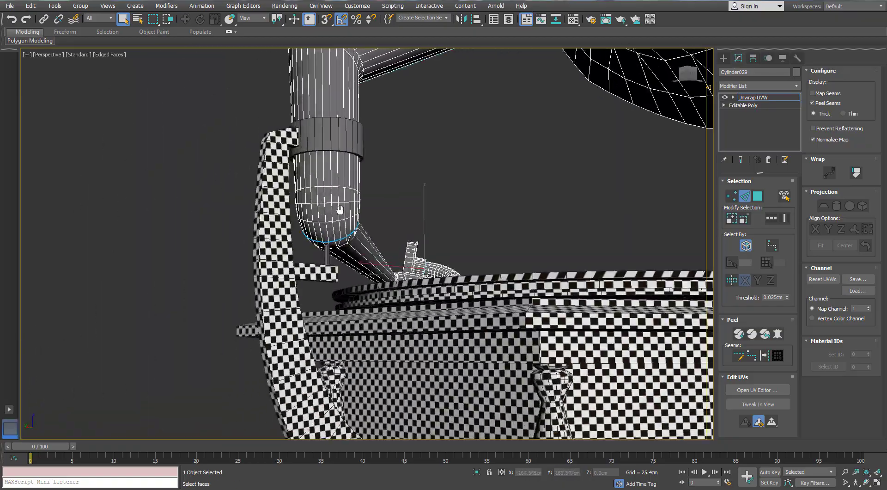
{"action": "middle_click_drag", "start_coordinate": [393, 236], "coordinate": [569, 148], "text": "alt"}
{"action": "middle_click_drag", "start_coordinate": [609, 112], "coordinate": [493, 165], "text": "alt"}
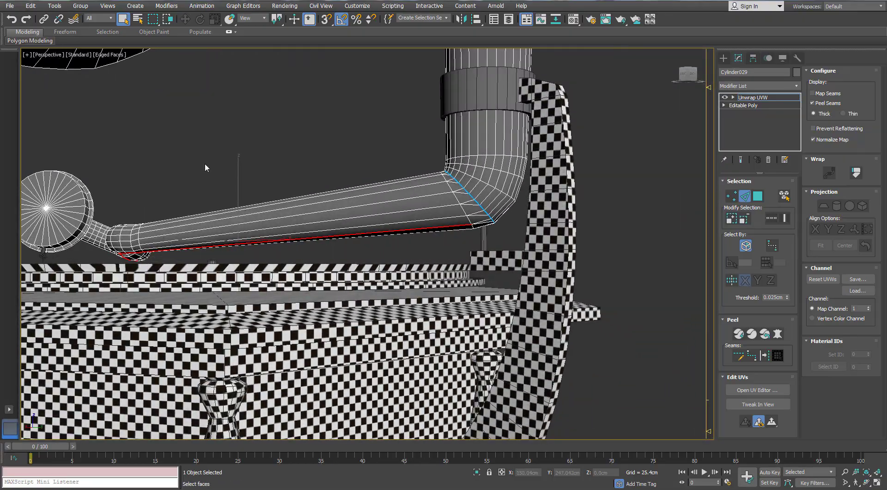
{"action": "middle_click_drag", "start_coordinate": [205, 168], "coordinate": [429, 178], "text": "alt"}
{"action": "scroll", "coordinate": [427, 185], "scroll_direction": "up", "scroll_amount": 2}
{"action": "middle_click_drag", "start_coordinate": [429, 178], "coordinate": [515, 195]}
{"action": "middle_click_drag", "start_coordinate": [506, 194], "coordinate": [458, 219], "text": "alt"}
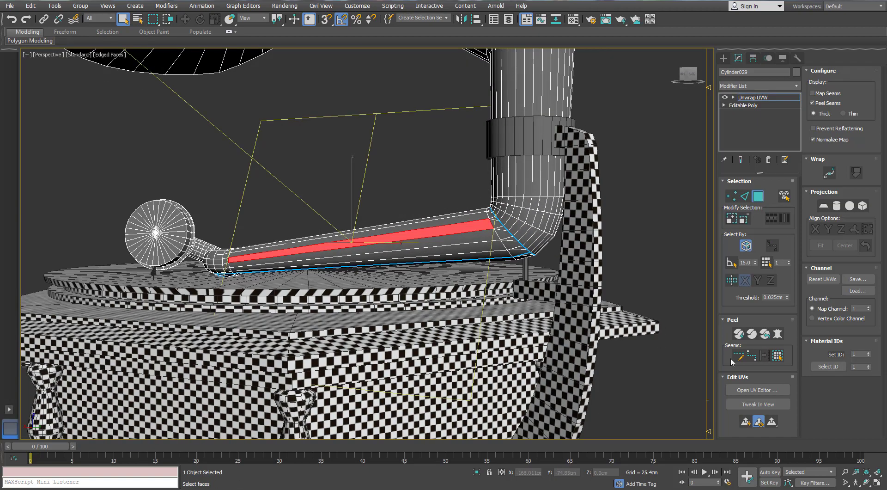
Expand the tone arm face selection to its seams, run a pelt map on it and commit the result.
{"action": "left_click", "coordinate": [778, 355]}
{"action": "left_click", "coordinate": [696, 99]}
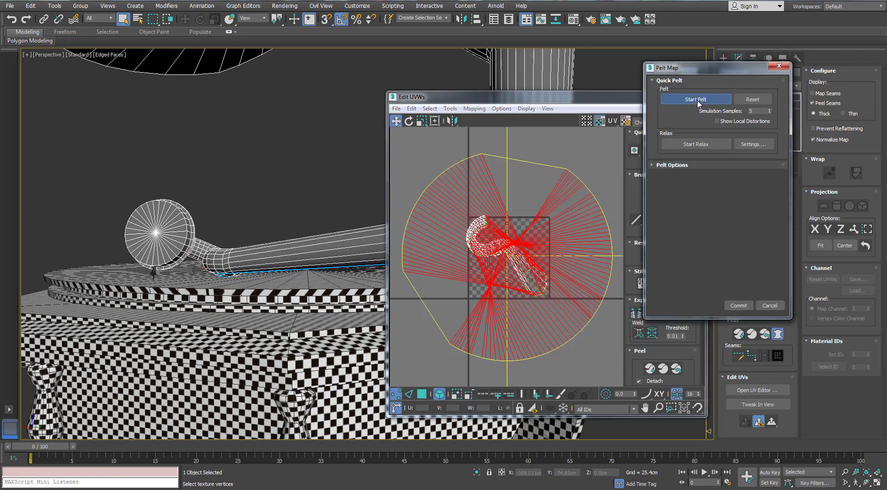
{"action": "left_click", "coordinate": [739, 305]}
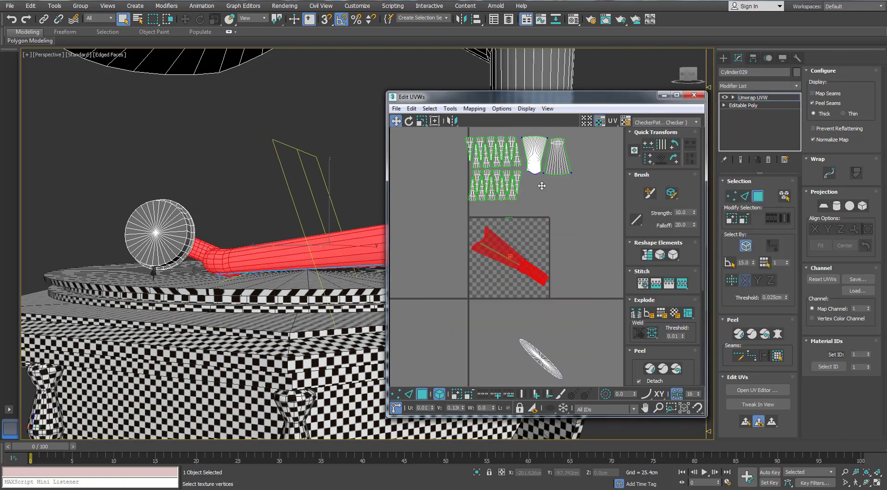
Move the tone arm shell beside the two pipe shells and rotate it upright with its narrow end down.
{"action": "left_click_drag", "start_coordinate": [542, 186], "coordinate": [596, 190]}
{"action": "middle_click_drag", "start_coordinate": [596, 190], "coordinate": [519, 205]}
{"action": "key", "text": "e"}
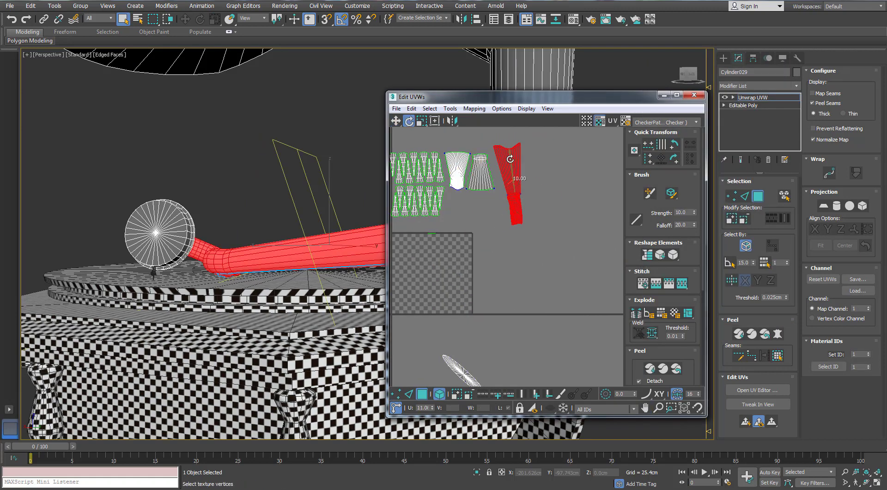
Try to relax the tone arm shell by polygon angles with an amount of 1.0.
{"action": "scroll", "coordinate": [506, 183], "scroll_direction": "up", "scroll_amount": 4}
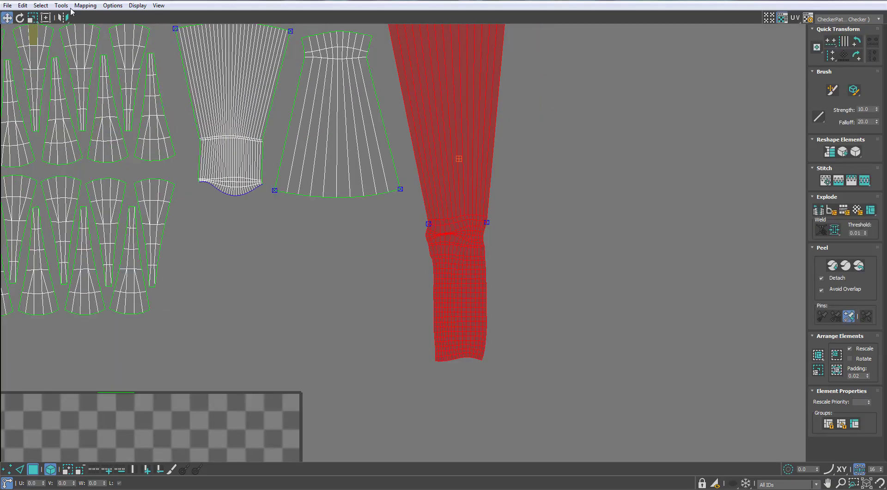
{"action": "left_click", "coordinate": [61, 5]}
{"action": "left_click", "coordinate": [76, 160]}
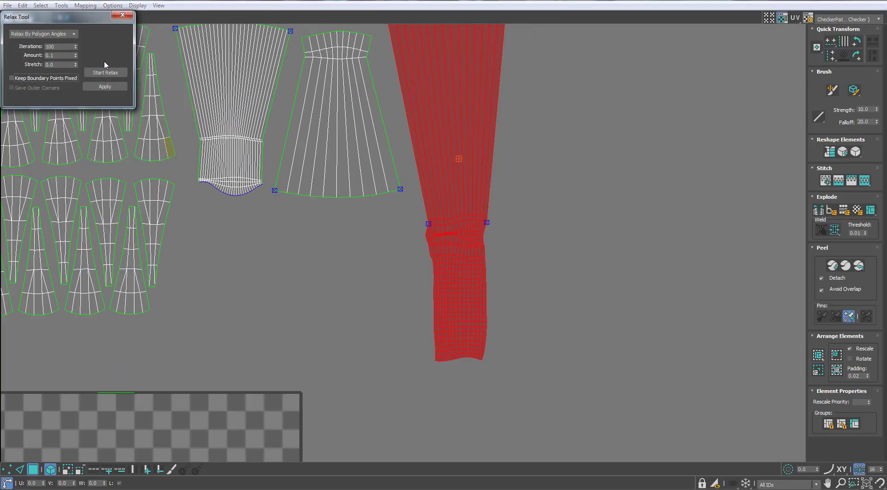
{"action": "left_click_drag", "start_coordinate": [65, 19], "coordinate": [76, 56]}
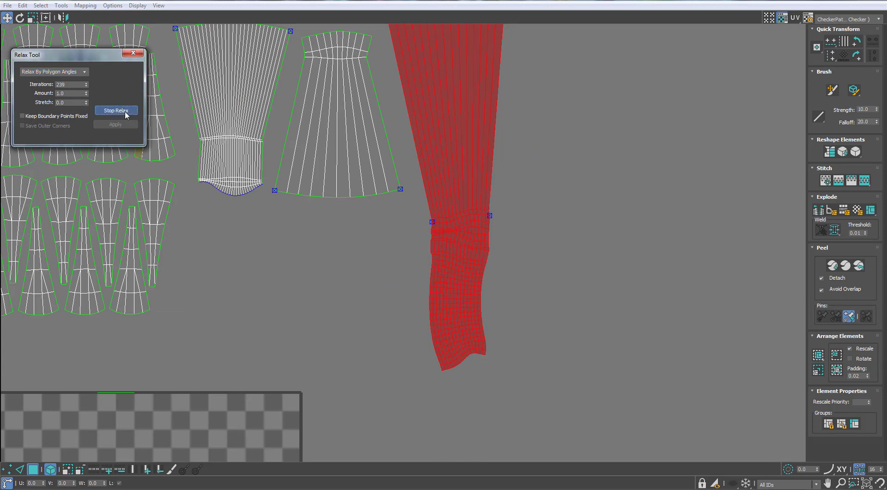
{"action": "left_click", "coordinate": [133, 52]}
{"action": "scroll", "coordinate": [432, 154], "scroll_direction": "down", "scroll_amount": 3}
{"action": "scroll", "coordinate": [439, 129], "scroll_direction": "up", "scroll_amount": 4}
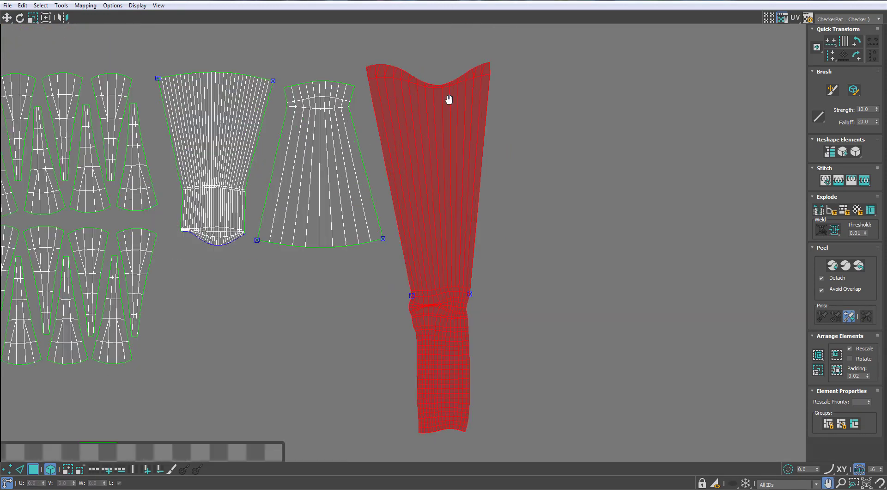
Align the distorted crosswise edge rows around the tone arm shell's narrow bend into straight horizontal lines.
{"action": "scroll", "coordinate": [448, 116], "scroll_direction": "down", "scroll_amount": 4}
{"action": "scroll", "coordinate": [439, 214], "scroll_direction": "up", "scroll_amount": 5}
{"action": "scroll", "coordinate": [458, 150], "scroll_direction": "up", "scroll_amount": 6}
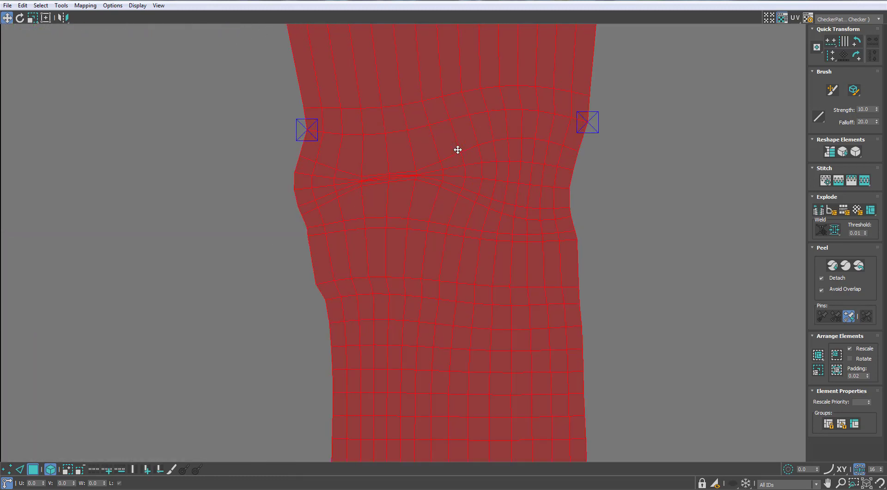
{"action": "scroll", "coordinate": [458, 150], "scroll_direction": "down", "scroll_amount": 5}
{"action": "scroll", "coordinate": [481, 168], "scroll_direction": "up", "scroll_amount": 6}
{"action": "key", "text": "2"}
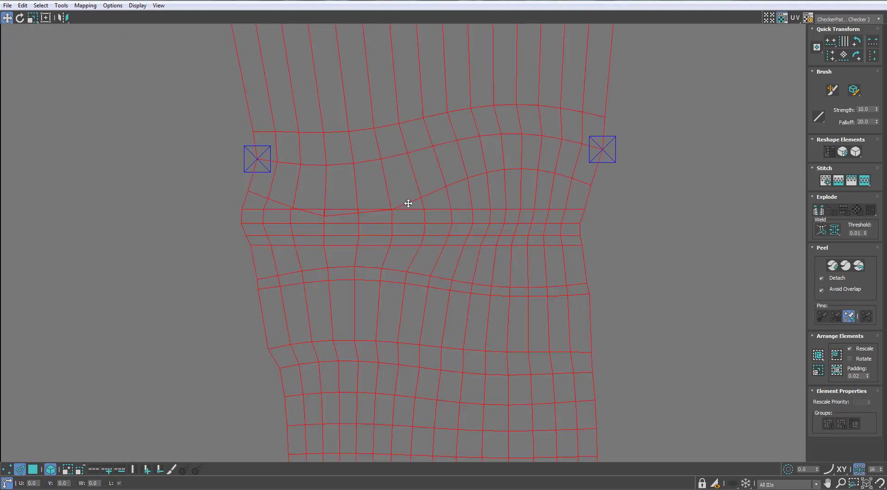
{"action": "scroll", "coordinate": [409, 203], "scroll_direction": "down", "scroll_amount": 5}
{"action": "scroll", "coordinate": [412, 230], "scroll_direction": "up", "scroll_amount": 4}
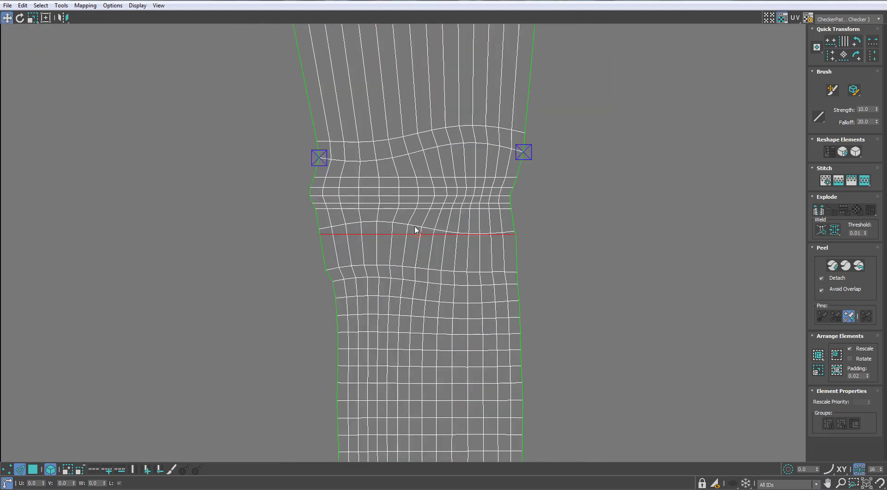
{"action": "scroll", "coordinate": [418, 230], "scroll_direction": "down", "scroll_amount": 6}
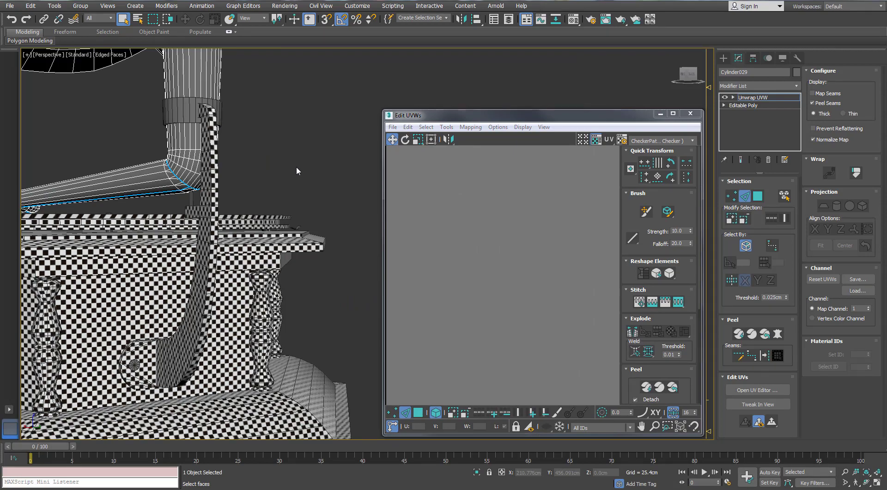
Assign the 02 - Default checker material to the horn and tone arm object and close the Material Editor.
{"action": "key", "text": "m"}
{"action": "left_click_drag", "start_coordinate": [180, 170], "coordinate": [180, 170]}
{"action": "scroll", "coordinate": [181, 170], "scroll_direction": "up", "scroll_amount": 5}
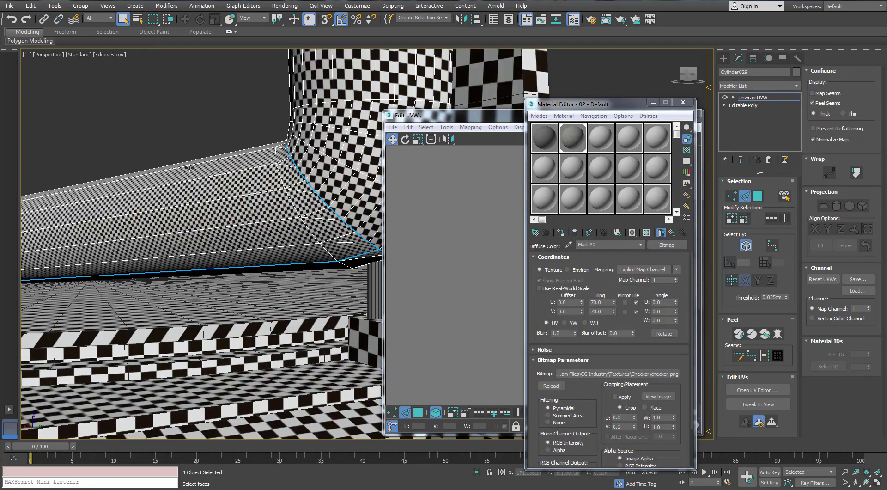
{"action": "scroll", "coordinate": [228, 144], "scroll_direction": "down", "scroll_amount": 6}
{"action": "middle_click_drag", "start_coordinate": [228, 144], "coordinate": [237, 193]}
{"action": "left_click", "coordinate": [682, 103]}
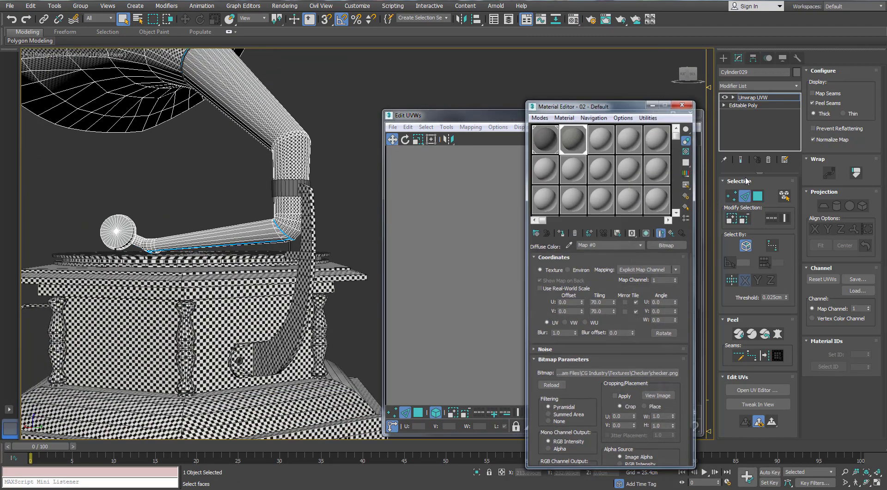
Select all polygons of the unmapped round disc at the tone arm's end through its slanted UV shell.
{"action": "key", "text": "3"}
{"action": "scroll", "coordinate": [572, 207], "scroll_direction": "down", "scroll_amount": 8}
{"action": "left_click", "coordinate": [489, 336]}
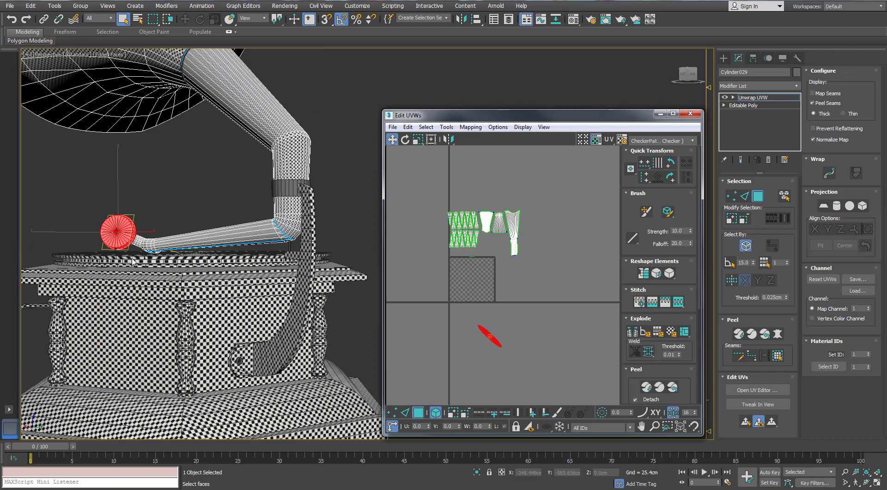
{"action": "middle_click_drag", "start_coordinate": [258, 231], "coordinate": [137, 258], "text": "alt"}
{"action": "scroll", "coordinate": [120, 249], "scroll_direction": "up", "scroll_amount": 4}
{"action": "scroll", "coordinate": [324, 226], "scroll_direction": "down", "scroll_amount": 4}
{"action": "middle_click_drag", "start_coordinate": [500, 241], "coordinate": [505, 241]}
{"action": "scroll", "coordinate": [504, 241], "scroll_direction": "up", "scroll_amount": 2}
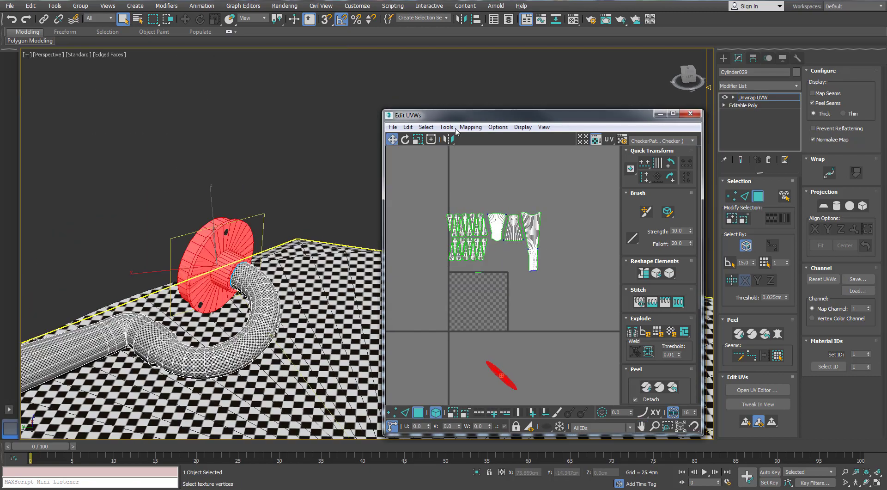
Unwrap the selected round flange at the end of the curved tube with Normal Mapping set to Box Mapping.
{"action": "left_click", "coordinate": [447, 127]}
{"action": "left_click", "coordinate": [470, 127]}
{"action": "left_click", "coordinate": [492, 151]}
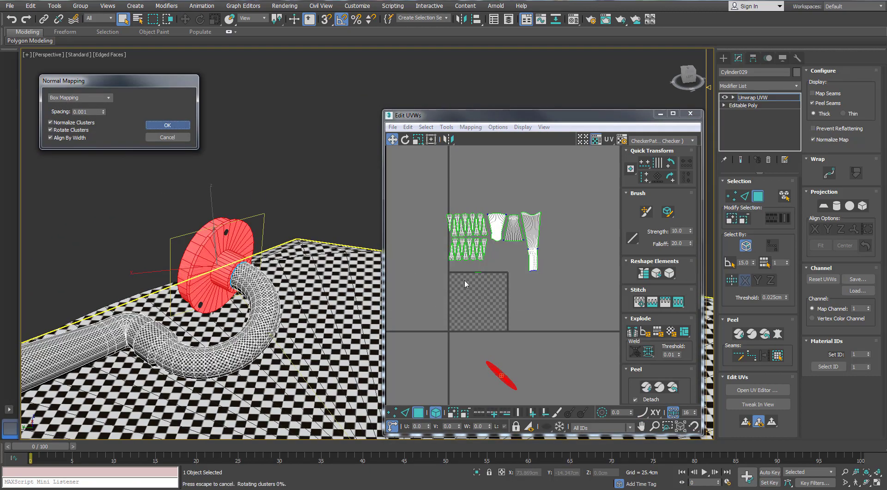
{"action": "scroll", "coordinate": [471, 295], "scroll_direction": "up", "scroll_amount": 3}
{"action": "scroll", "coordinate": [638, 383], "scroll_direction": "up", "scroll_amount": 1}
{"action": "middle_click_drag", "start_coordinate": [454, 318], "coordinate": [502, 304]}
{"action": "middle_click_drag", "start_coordinate": [223, 247], "coordinate": [196, 239], "text": "alt"}
{"action": "left_click", "coordinate": [672, 115]}
{"action": "scroll", "coordinate": [402, 206], "scroll_direction": "down", "scroll_amount": 6}
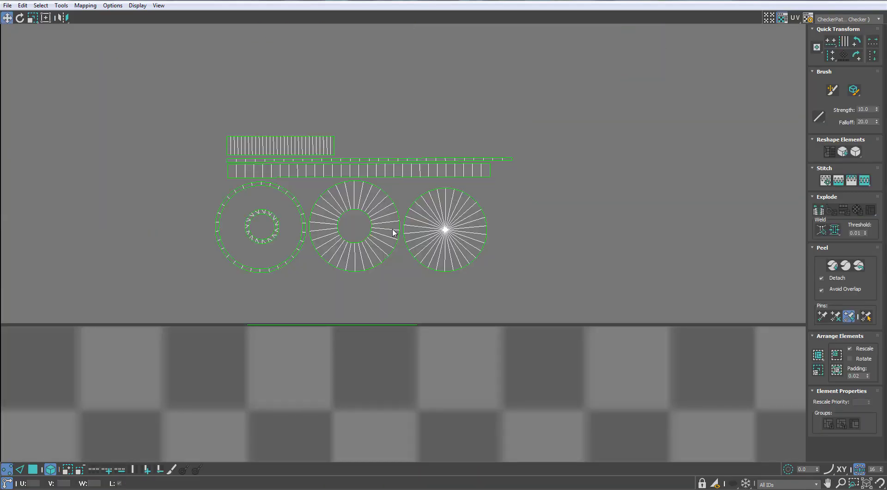
Select the faces of the horn's outer rim up to their seams and unwrap them with a planar projection.
{"action": "left_click", "coordinate": [859, 0]}
{"action": "scroll", "coordinate": [233, 169], "scroll_direction": "up", "scroll_amount": 6}
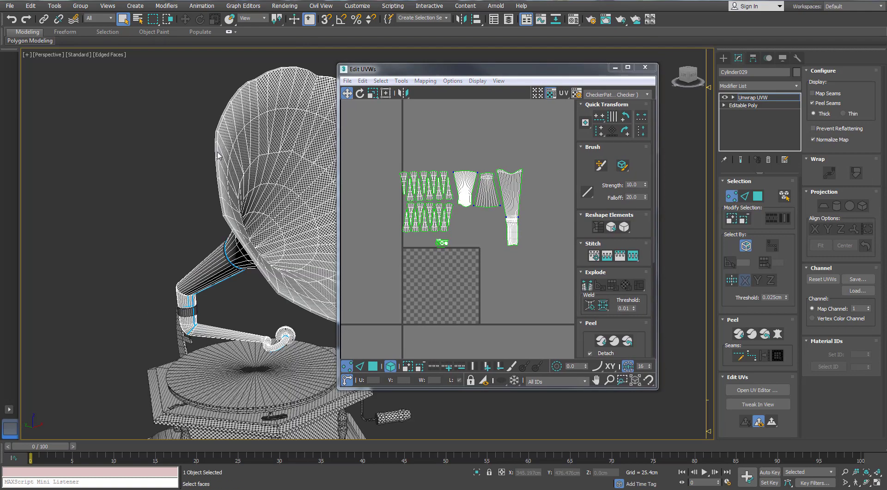
{"action": "left_click", "coordinate": [779, 357]}
{"action": "scroll", "coordinate": [433, 256], "scroll_direction": "up", "scroll_amount": 6}
{"action": "left_click_drag", "start_coordinate": [511, 237], "coordinate": [467, 198]}
{"action": "scroll", "coordinate": [209, 197], "scroll_direction": "down", "scroll_amount": 6}
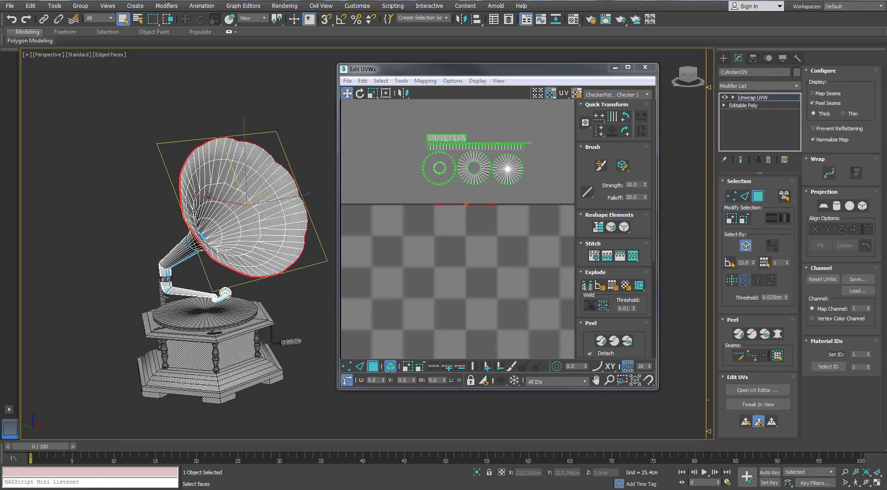
{"action": "left_click", "coordinate": [751, 334]}
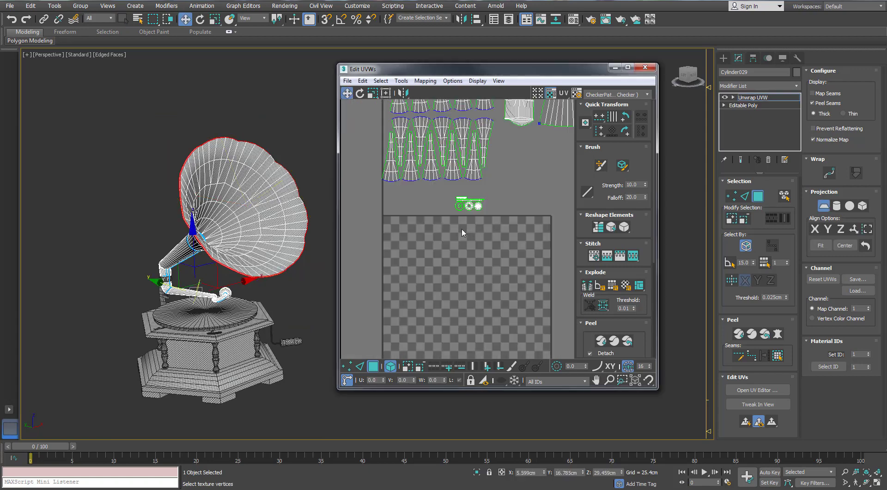
Relax the horn rim's UV shell with Relax By Polygon Angles.
{"action": "scroll", "coordinate": [486, 274], "scroll_direction": "up", "scroll_amount": 5}
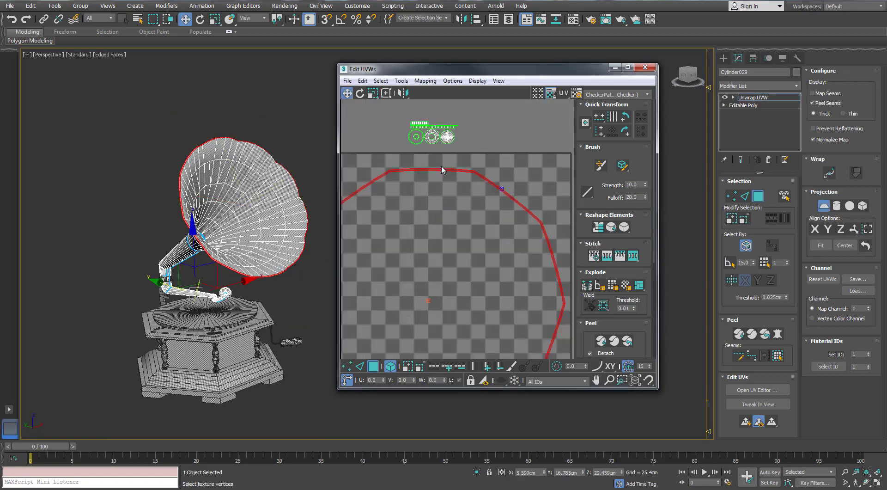
{"action": "scroll", "coordinate": [442, 164], "scroll_direction": "up", "scroll_amount": 3}
{"action": "left_click", "coordinate": [402, 80]}
{"action": "left_click", "coordinate": [415, 239]}
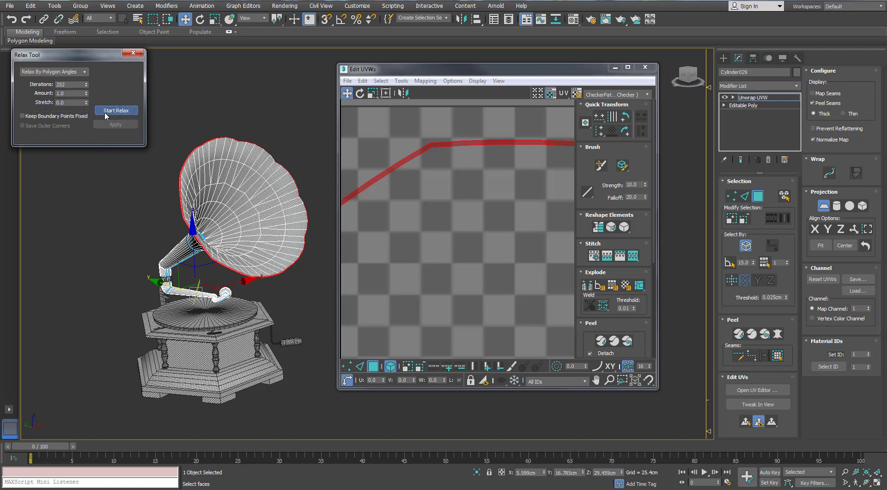
{"action": "left_click", "coordinate": [131, 53]}
{"action": "scroll", "coordinate": [515, 154], "scroll_direction": "down", "scroll_amount": 5}
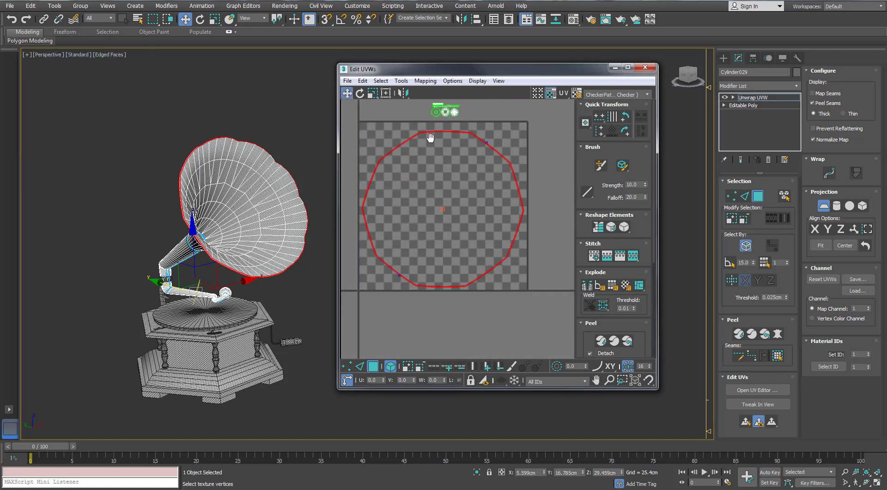
Scale down the horn rim's ring shell and move it above the UV tile, beside the other shells.
{"action": "scroll", "coordinate": [455, 137], "scroll_direction": "up", "scroll_amount": 3}
{"action": "left_click", "coordinate": [372, 366]}
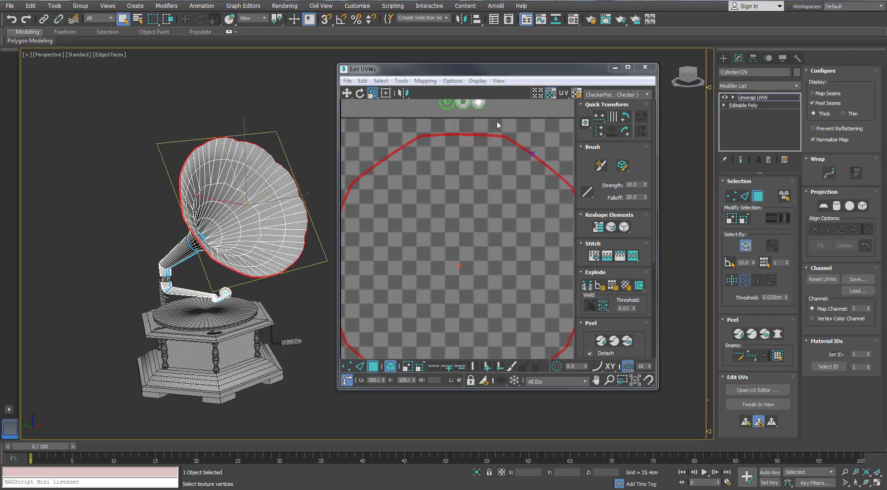
{"action": "double_click", "coordinate": [557, 70]}
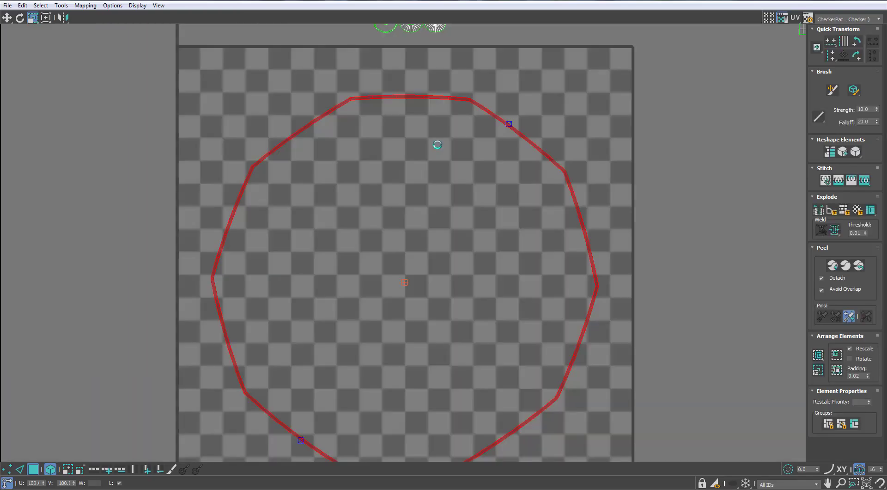
{"action": "scroll", "coordinate": [438, 115], "scroll_direction": "down", "scroll_amount": 4}
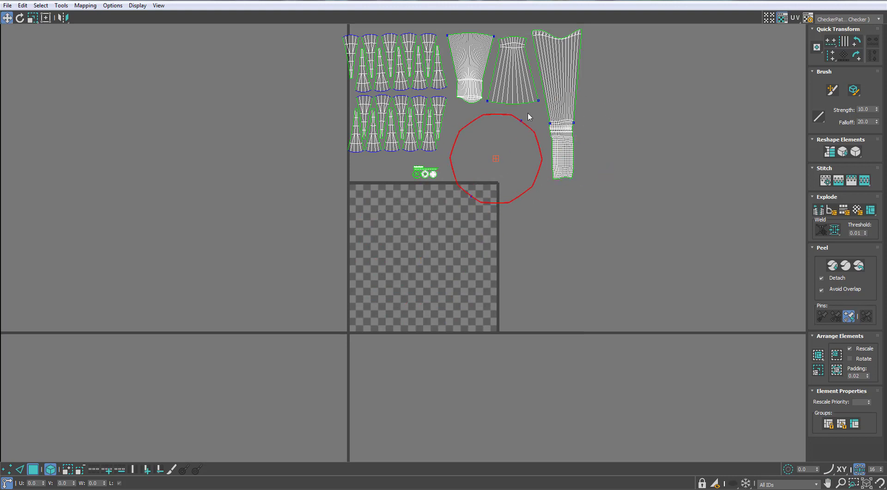
Try rescaling all the UV shells relative to each other with Rescale Elements.
{"action": "scroll", "coordinate": [528, 114], "scroll_direction": "down", "scroll_amount": 3}
{"action": "middle_click_drag", "start_coordinate": [528, 113], "coordinate": [518, 149]}
{"action": "left_click_drag", "start_coordinate": [334, 241], "coordinate": [570, 102]}
{"action": "scroll", "coordinate": [442, 160], "scroll_direction": "up", "scroll_amount": 4}
{"action": "left_click", "coordinate": [818, 370]}
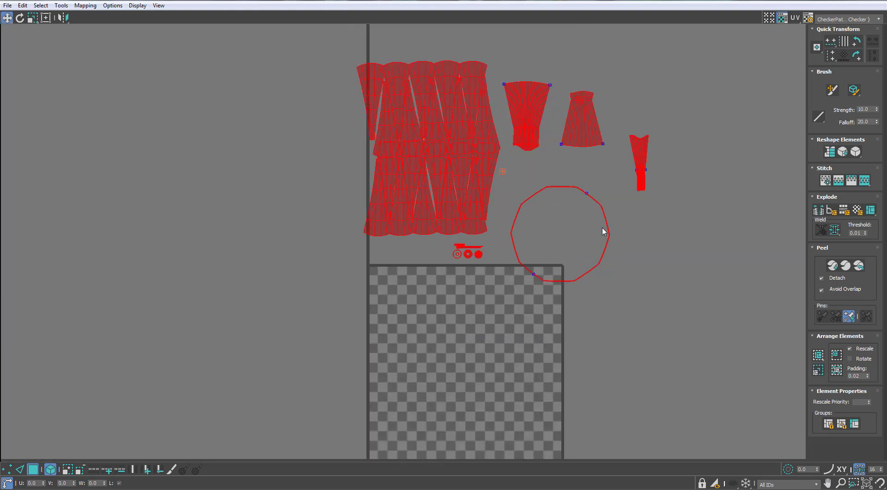
{"action": "key", "text": "ctrl+z"}
Select the shell of the tube below the horn and scale it down to match the horn's checker size.
{"action": "middle_click_drag", "start_coordinate": [568, 210], "coordinate": [549, 217]}
{"action": "scroll", "coordinate": [549, 216], "scroll_direction": "down", "scroll_amount": 2}
{"action": "double_click", "coordinate": [530, 0]}
{"action": "left_click", "coordinate": [315, 253]}
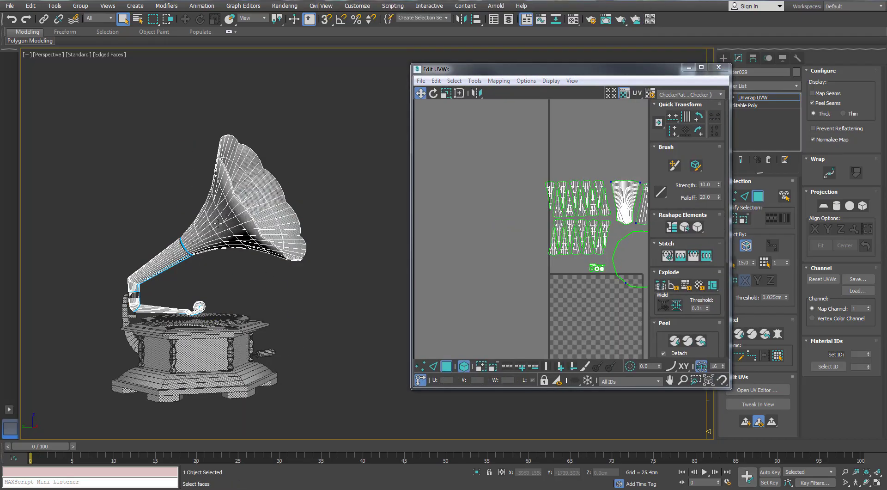
{"action": "scroll", "coordinate": [226, 218], "scroll_direction": "up", "scroll_amount": 10}
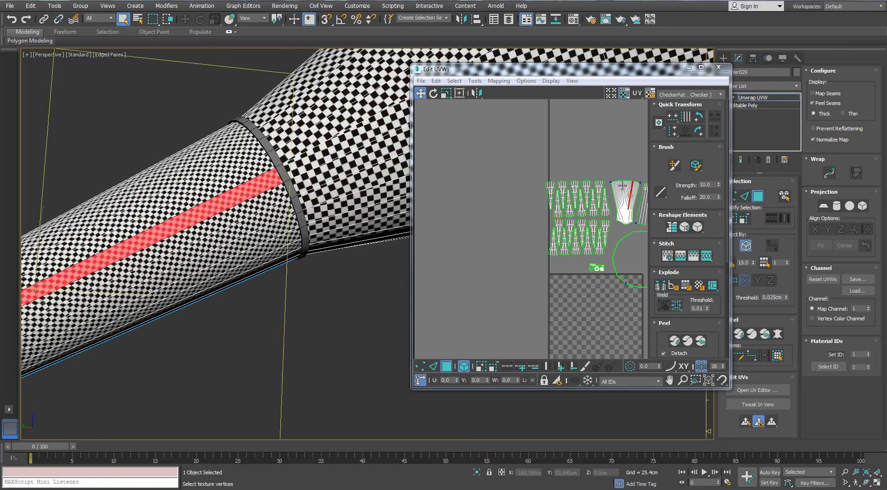
{"action": "left_click", "coordinate": [623, 185]}
{"action": "scroll", "coordinate": [621, 190], "scroll_direction": "up", "scroll_amount": 2}
{"action": "key", "text": "r"}
{"action": "left_click_drag", "start_coordinate": [625, 189], "coordinate": [621, 228]}
Select the whole lower arm up to its seams and scale down its shell to match the elbow's checker size.
{"action": "middle_click_drag", "start_coordinate": [202, 231], "coordinate": [316, 231]}
{"action": "scroll", "coordinate": [271, 196], "scroll_direction": "down", "scroll_amount": 6}
{"action": "scroll", "coordinate": [222, 193], "scroll_direction": "up", "scroll_amount": 4}
{"action": "left_click", "coordinate": [234, 147]}
{"action": "scroll", "coordinate": [234, 147], "scroll_direction": "down", "scroll_amount": 3}
{"action": "key", "text": "z"}
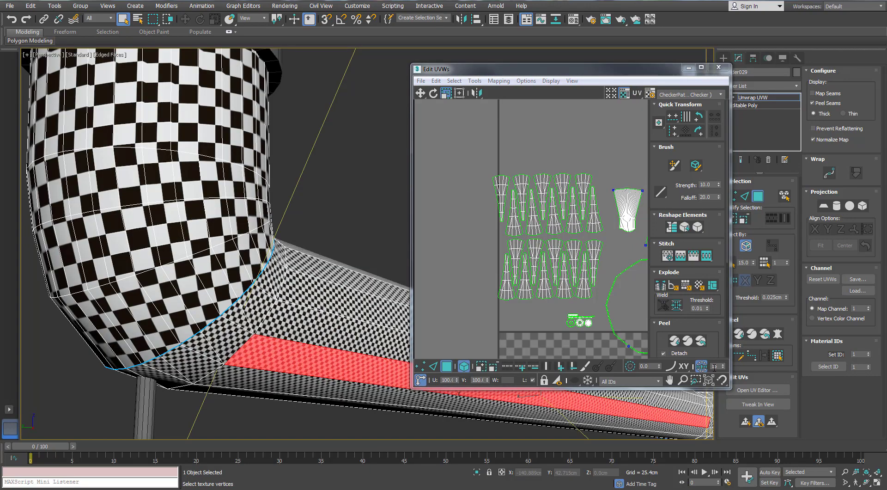
{"action": "left_click", "coordinate": [778, 356]}
{"action": "middle_click_drag", "start_coordinate": [481, 159], "coordinate": [351, 110]}
{"action": "left_click_drag", "start_coordinate": [587, 175], "coordinate": [573, 260]}
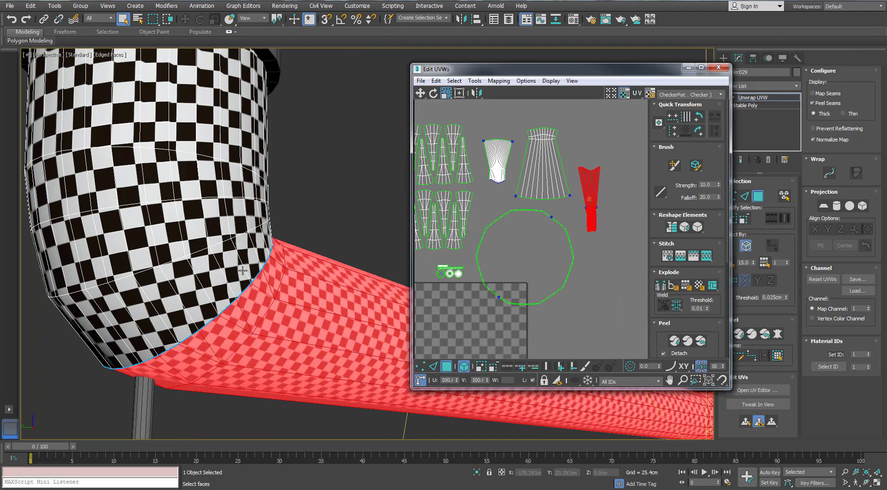
Scale the lower arm's shell down slightly more and move it up beside the cone-shaped shell.
{"action": "middle_click_drag", "start_coordinate": [243, 270], "coordinate": [197, 281], "text": "alt"}
{"action": "left_click_drag", "start_coordinate": [588, 178], "coordinate": [581, 194]}
{"action": "left_click_drag", "start_coordinate": [582, 159], "coordinate": [578, 150]}
Select all faces of the round flange at the curved tube's end and adjust the scale of its UV shells.
{"action": "scroll", "coordinate": [234, 209], "scroll_direction": "down", "scroll_amount": 5}
{"action": "middle_click_drag", "start_coordinate": [234, 209], "coordinate": [210, 262], "text": "alt"}
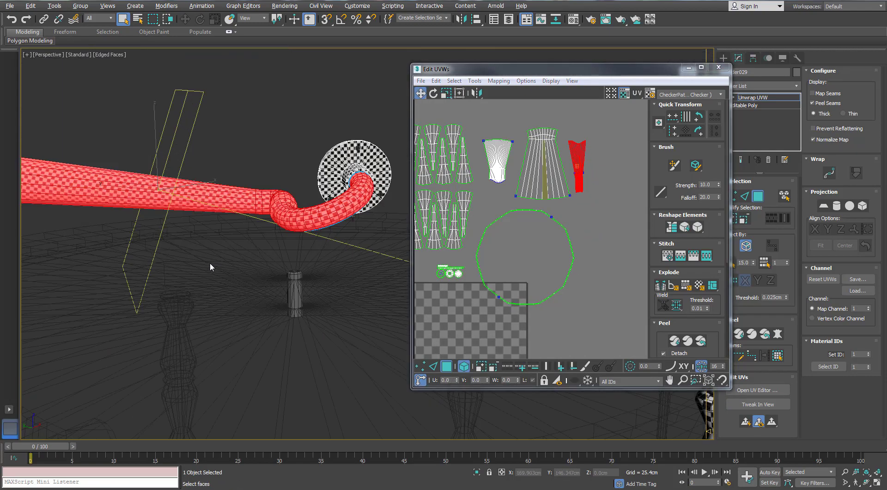
{"action": "scroll", "coordinate": [351, 180], "scroll_direction": "up", "scroll_amount": 5}
{"action": "left_click", "coordinate": [363, 164]}
{"action": "left_click", "coordinate": [777, 354]}
{"action": "middle_click_drag", "start_coordinate": [385, 162], "coordinate": [324, 168]}
{"action": "scroll", "coordinate": [325, 168], "scroll_direction": "up", "scroll_amount": 5}
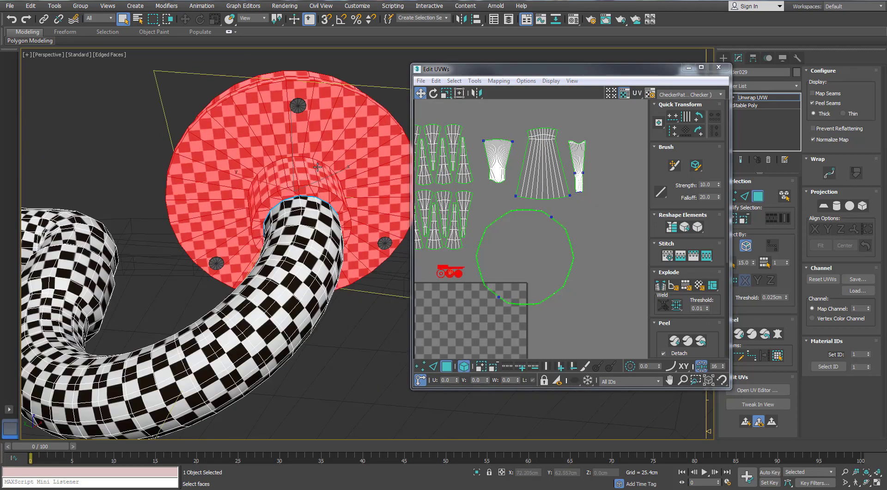
{"action": "middle_click_drag", "start_coordinate": [443, 275], "coordinate": [472, 254]}
{"action": "scroll", "coordinate": [472, 254], "scroll_direction": "up", "scroll_amount": 8}
{"action": "key", "text": "r"}
{"action": "left_click_drag", "start_coordinate": [511, 230], "coordinate": [512, 221]}
Scale down the flange's UV shells to match the checker size on the adjoining curved tube.
{"action": "middle_click_drag", "start_coordinate": [360, 208], "coordinate": [525, 198], "text": "alt"}
{"action": "middle_click_drag", "start_coordinate": [393, 208], "coordinate": [240, 221], "text": "alt"}
{"action": "left_click_drag", "start_coordinate": [550, 220], "coordinate": [538, 247]}
{"action": "mouse_move", "coordinate": [135, 261]}
{"action": "middle_mouse_down", "text": "alt"}
{"action": "mouse_move", "coordinate": [207, 277]}
{"action": "mouse_move", "coordinate": [148, 271]}
{"action": "middle_mouse_up", "text": "alt"}
{"action": "scroll", "coordinate": [148, 271], "scroll_direction": "down", "scroll_amount": 10}
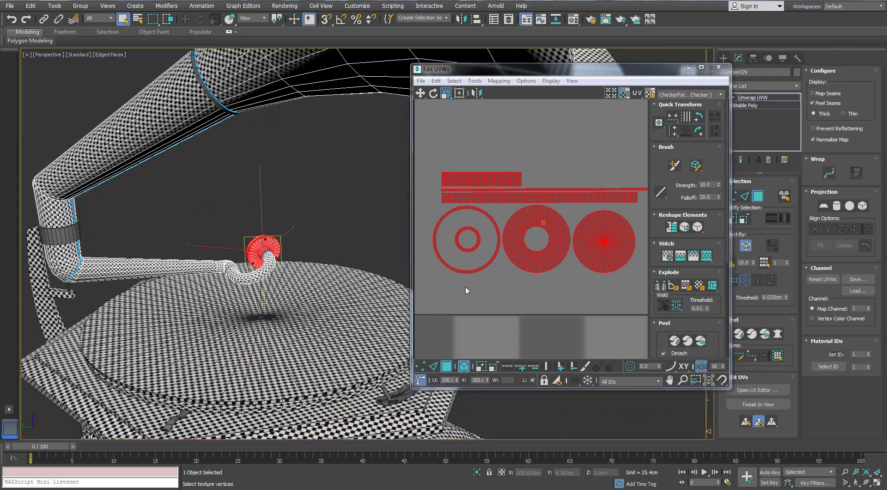
Select the horn rim's ring shell and scale it down to about 77 percent to match the horn's checker size.
{"action": "scroll", "coordinate": [465, 285], "scroll_direction": "down", "scroll_amount": 5}
{"action": "left_click", "coordinate": [562, 229]}
{"action": "key", "text": "z"}
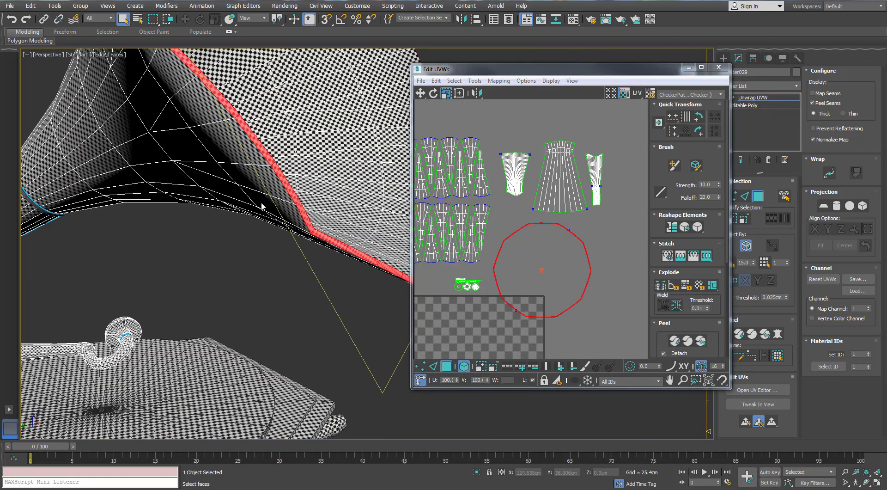
{"action": "scroll", "coordinate": [584, 232], "scroll_direction": "up", "scroll_amount": 2}
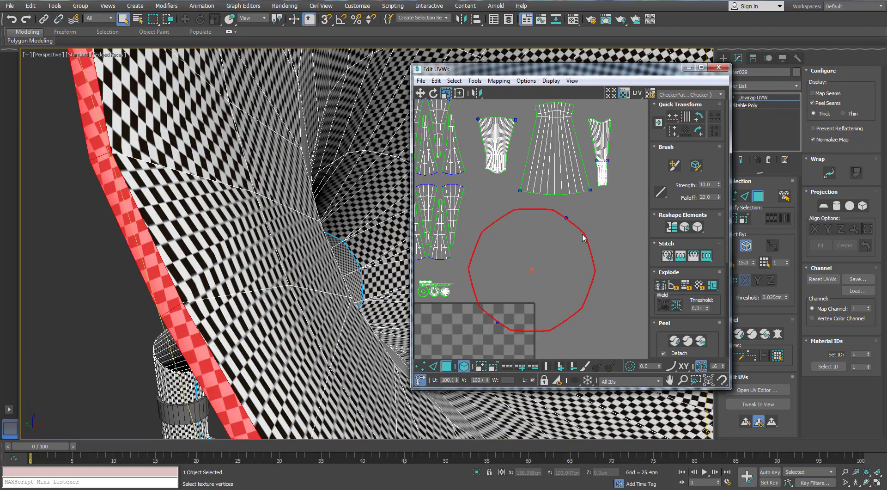
{"action": "left_click_drag", "start_coordinate": [585, 233], "coordinate": [567, 262]}
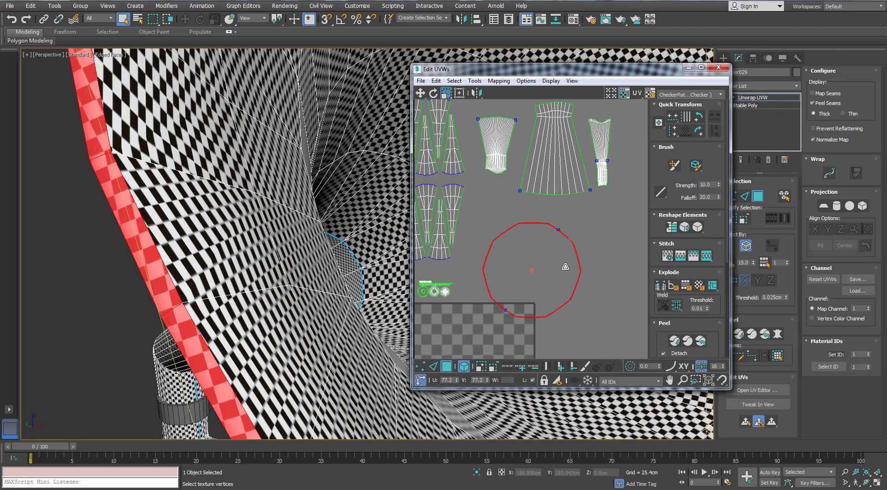
{"action": "scroll", "coordinate": [569, 254], "scroll_direction": "down", "scroll_amount": 5}
Try rescaling every UV shell together and inspect the checker size around the horn and its neck.
{"action": "key", "text": "ctrl+a"}
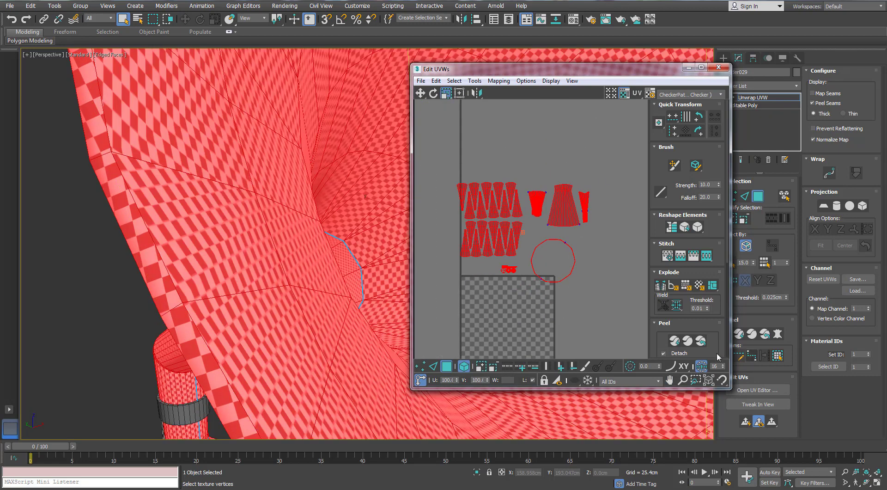
{"action": "key", "text": "z"}
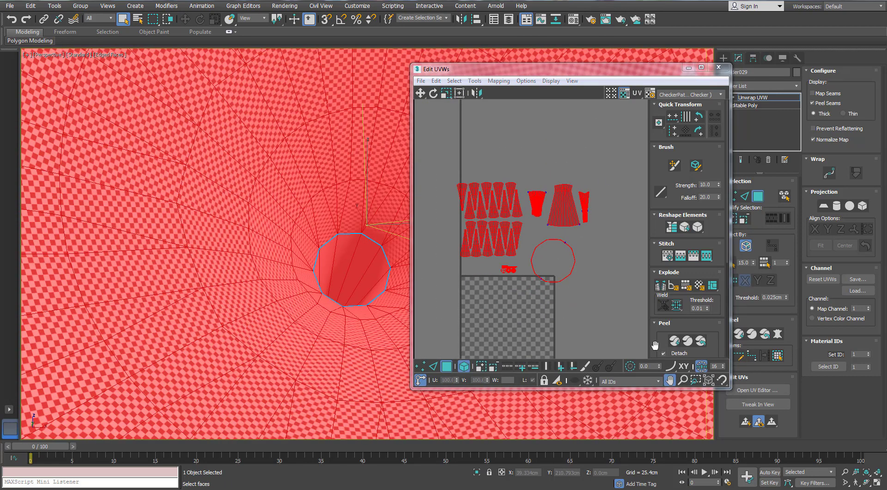
{"action": "left_click_drag", "start_coordinate": [656, 345], "coordinate": [655, 223]}
{"action": "left_click", "coordinate": [660, 323]}
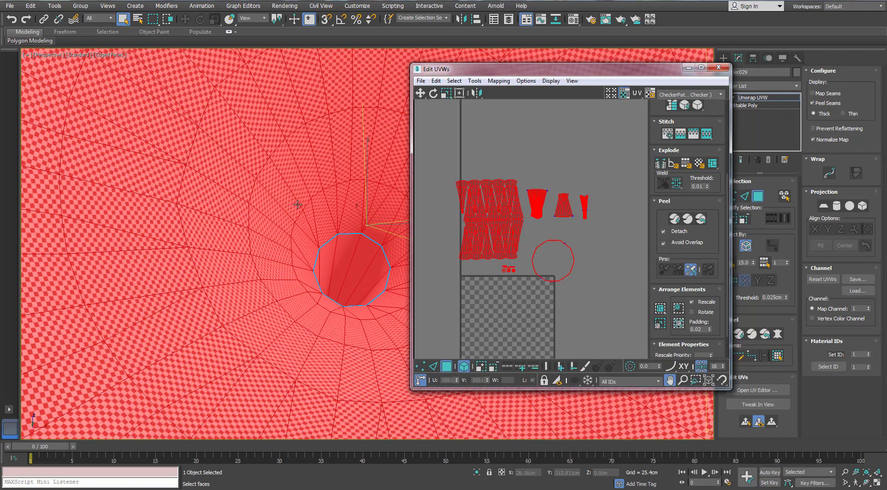
{"action": "scroll", "coordinate": [298, 204], "scroll_direction": "down", "scroll_amount": 5}
{"action": "left_click", "coordinate": [256, 126]}
{"action": "middle_click_drag", "start_coordinate": [297, 205], "coordinate": [287, 176], "text": "alt"}
{"action": "scroll", "coordinate": [287, 175], "scroll_direction": "up", "scroll_amount": 3}
{"action": "key", "text": "ctrl+a"}
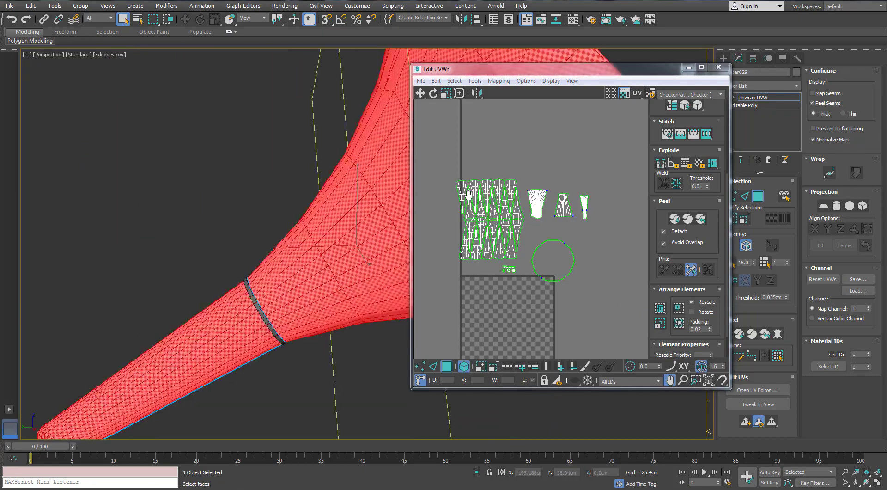
Select the horn petal shells in both rows and scale them up slightly to match the neck's checker size.
{"action": "scroll", "coordinate": [491, 200], "scroll_direction": "up", "scroll_amount": 2}
{"action": "left_click", "coordinate": [474, 250]}
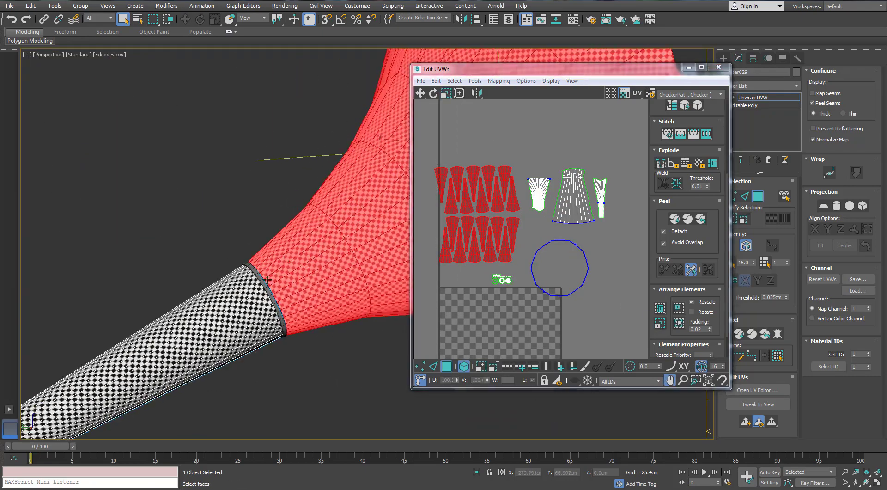
{"action": "key", "text": "z"}
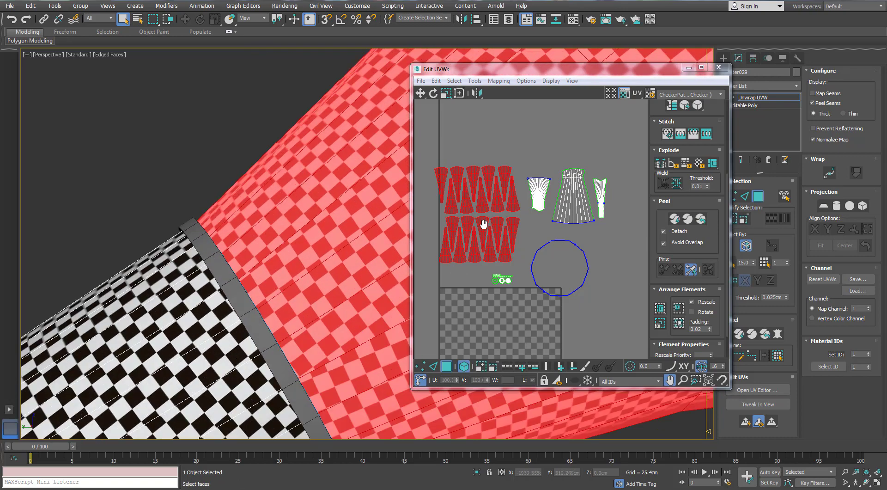
{"action": "key", "text": "r"}
{"action": "scroll", "coordinate": [481, 223], "scroll_direction": "up", "scroll_amount": 1}
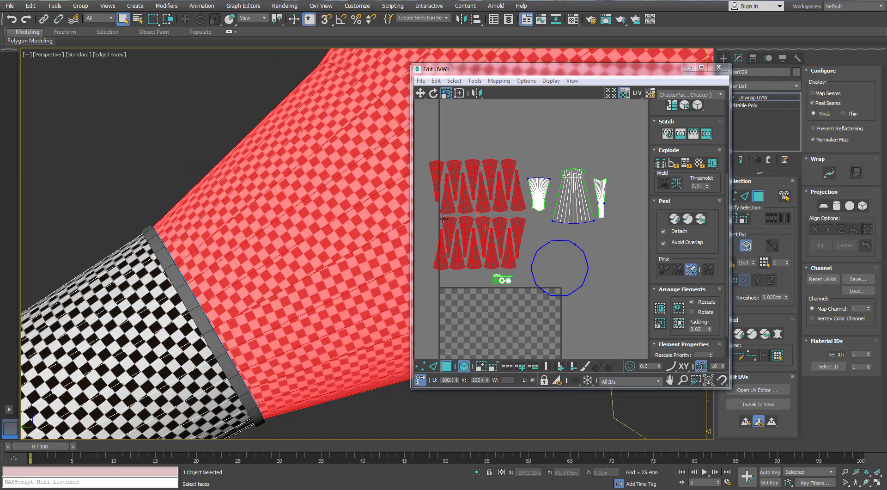
Try Rescale Elements on all the shells with the enlarged horn petals.
{"action": "scroll", "coordinate": [504, 220], "scroll_direction": "down", "scroll_amount": 2}
{"action": "key", "text": "ctrl+a"}
{"action": "scroll", "coordinate": [490, 222], "scroll_direction": "up", "scroll_amount": 3}
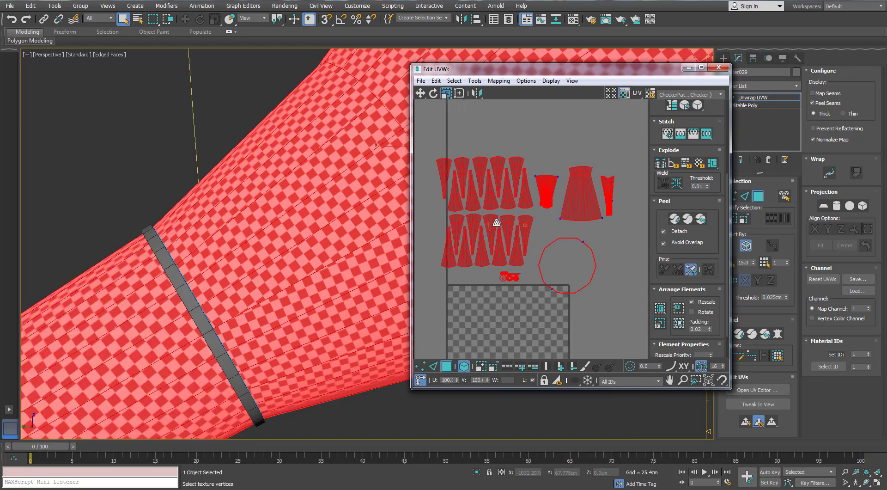
{"action": "left_click", "coordinate": [660, 324]}
Try moving the upper row of horn petal shells up, away from the lower row.
{"action": "scroll", "coordinate": [560, 200], "scroll_direction": "up", "scroll_amount": 2}
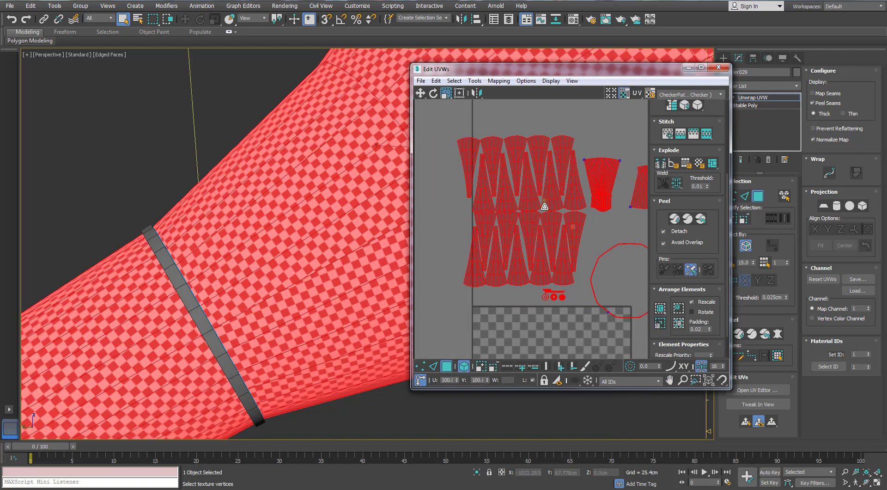
{"action": "left_click_drag", "start_coordinate": [462, 196], "coordinate": [462, 196]}
{"action": "key", "text": "w"}
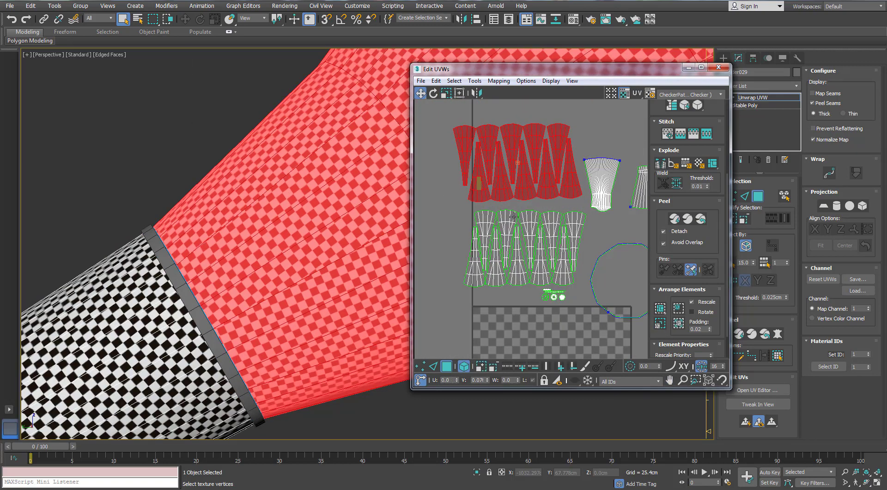
{"action": "scroll", "coordinate": [532, 194], "scroll_direction": "up", "scroll_amount": 2}
{"action": "scroll", "coordinate": [535, 193], "scroll_direction": "down", "scroll_amount": 2}
Scale up the horn petal shells a little more, reposition them above the tile, and select every UV shell.
{"action": "key", "text": "ctrl+a"}
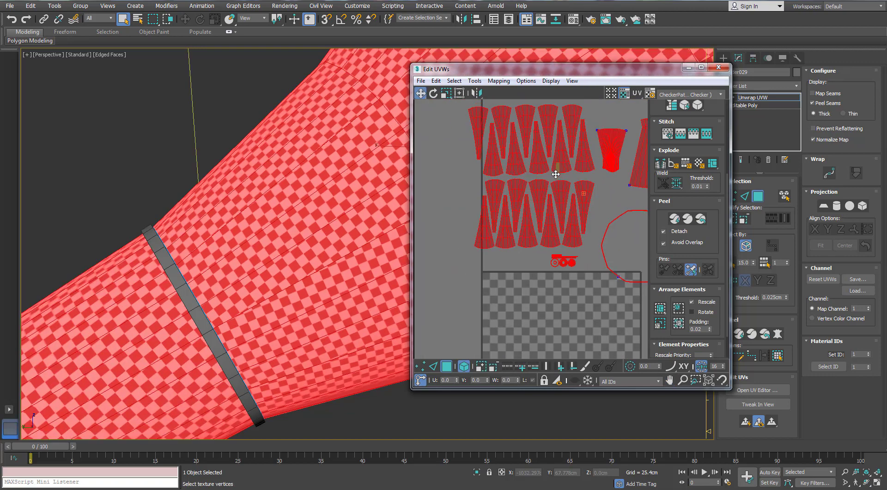
{"action": "scroll", "coordinate": [523, 193], "scroll_direction": "down", "scroll_amount": 2}
{"action": "left_click_drag", "start_coordinate": [536, 164], "coordinate": [479, 216]}
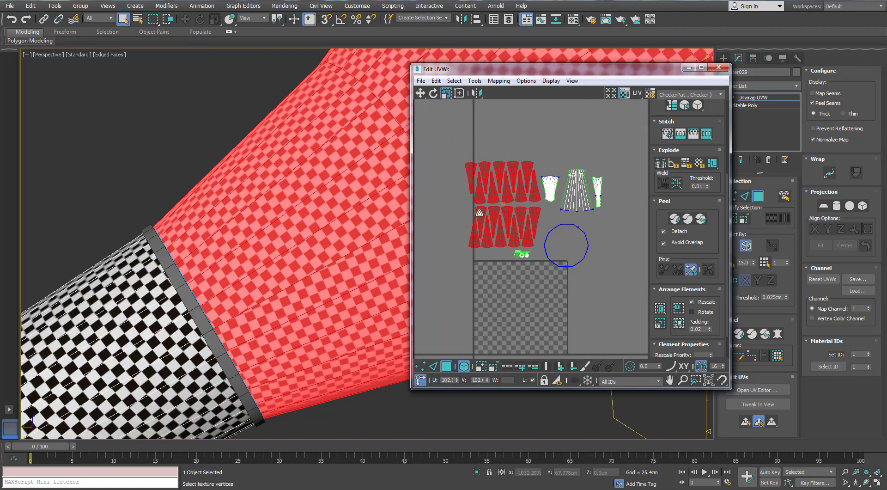
{"action": "key", "text": "w"}
{"action": "scroll", "coordinate": [508, 222], "scroll_direction": "up", "scroll_amount": 1}
{"action": "key", "text": "ctrl+a"}
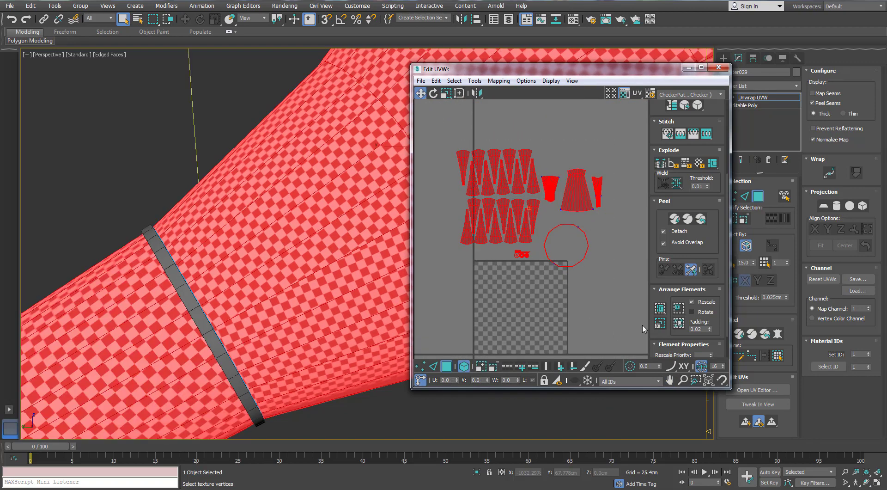
Maximize the UV editor and move the two separate tapered shells beside the dense neck shell into the large ring shell.
{"action": "left_click", "coordinate": [528, 199]}
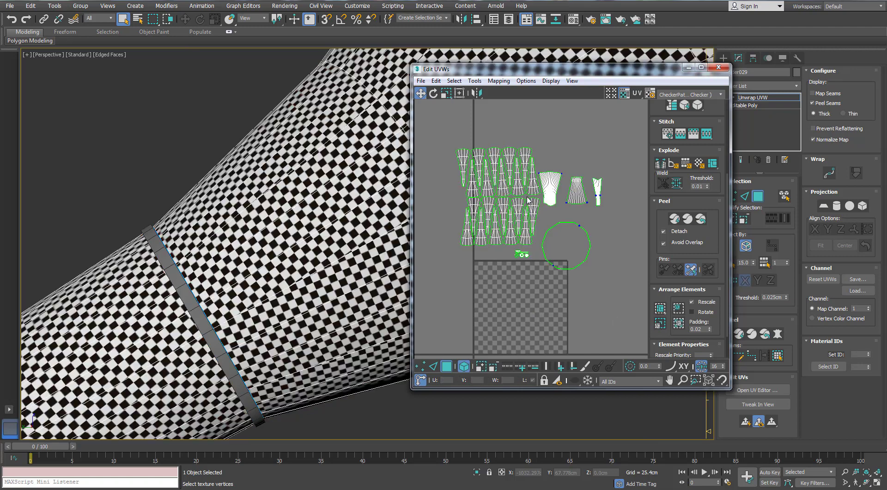
{"action": "left_click", "coordinate": [701, 67]}
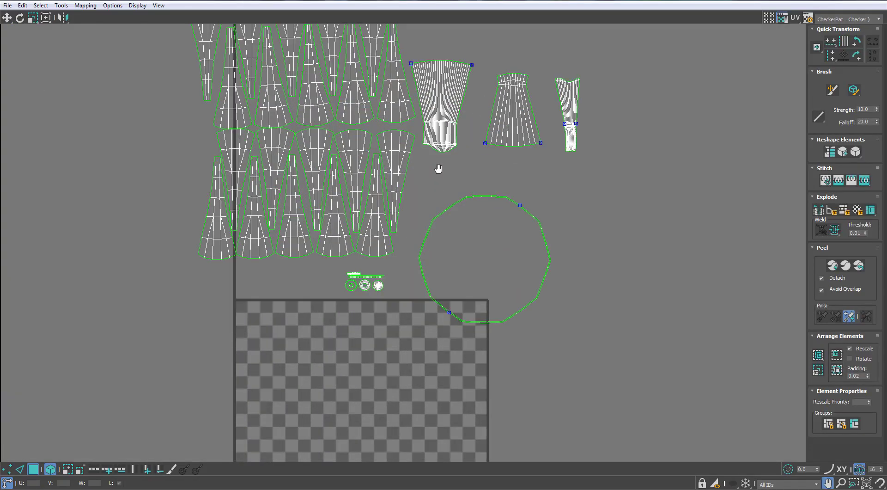
{"action": "scroll", "coordinate": [422, 134], "scroll_direction": "up", "scroll_amount": 2}
{"action": "left_click", "coordinate": [422, 135]}
{"action": "left_click", "coordinate": [418, 172]}
{"action": "scroll", "coordinate": [269, 341], "scroll_direction": "down", "scroll_amount": 3}
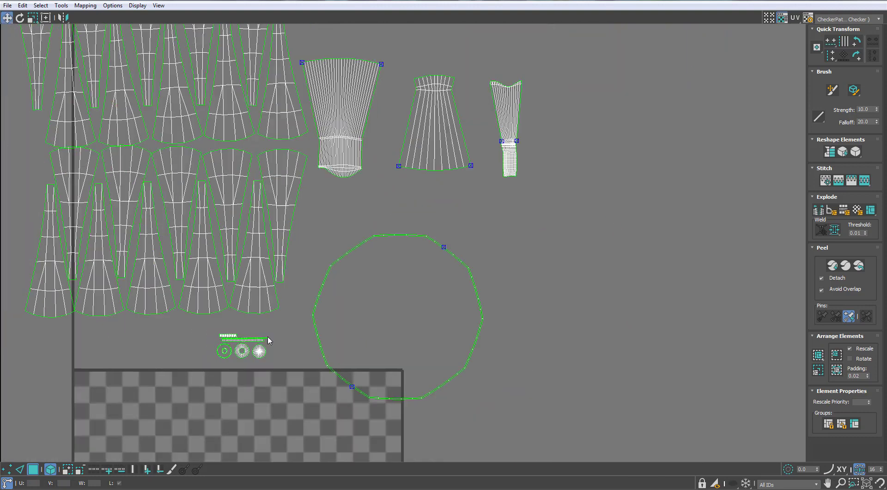
{"action": "left_click_drag", "start_coordinate": [443, 164], "coordinate": [442, 161]}
{"action": "left_click_drag", "start_coordinate": [443, 161], "coordinate": [372, 338]}
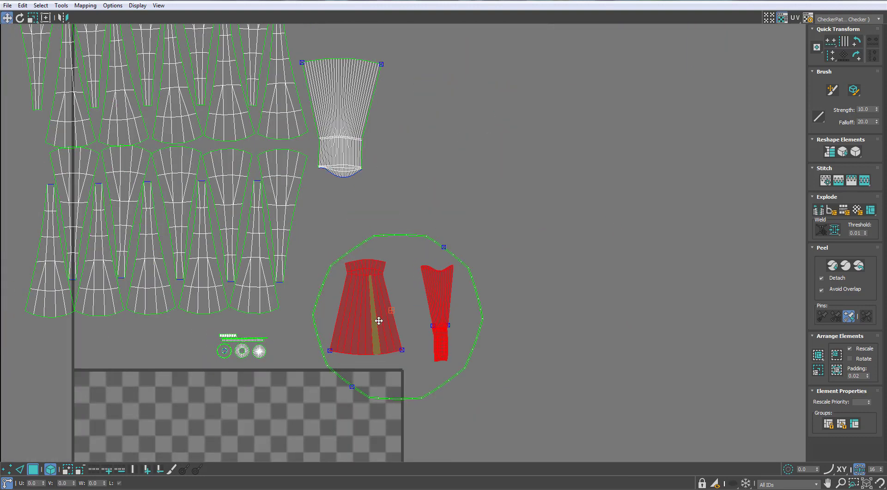
Adjust the wide tapered shell's position inside the ring and place the cluster of small shells beneath it.
{"action": "scroll", "coordinate": [379, 321], "scroll_direction": "up", "scroll_amount": 2}
{"action": "left_click", "coordinate": [473, 279]}
{"action": "left_click_drag", "start_coordinate": [377, 298], "coordinate": [398, 283]}
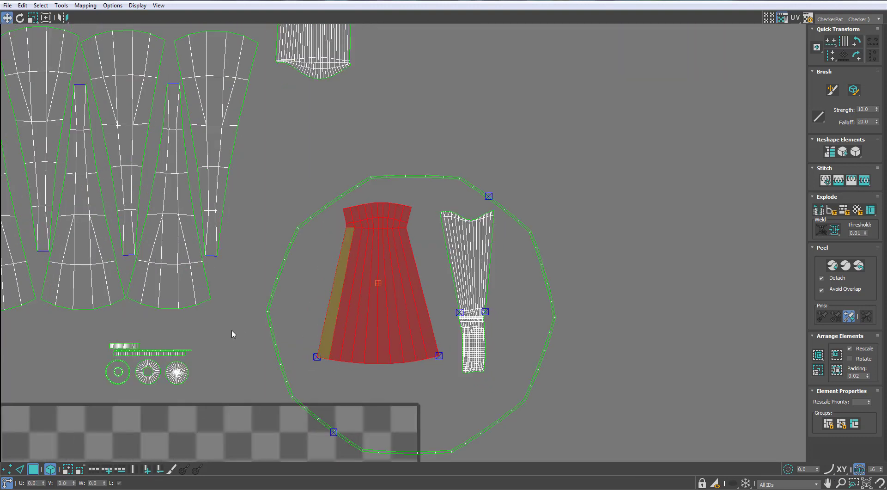
{"action": "left_click_drag", "start_coordinate": [232, 330], "coordinate": [135, 376]}
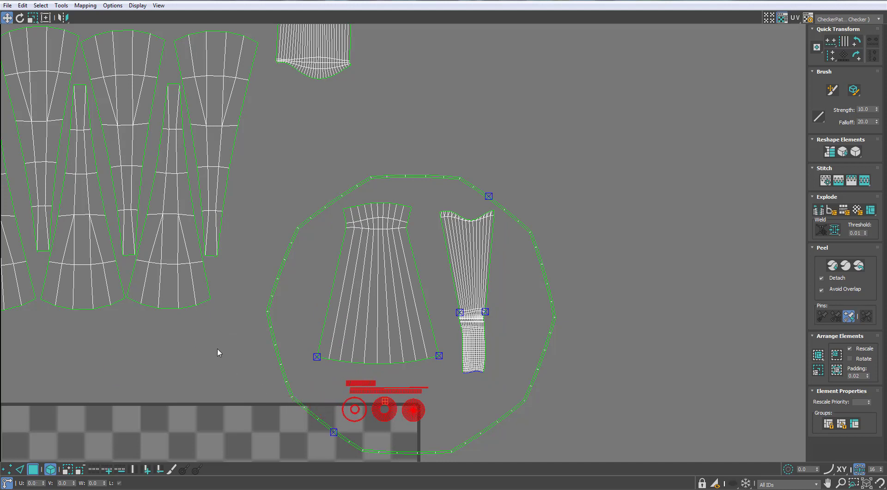
{"action": "scroll", "coordinate": [217, 352], "scroll_direction": "down", "scroll_amount": 4}
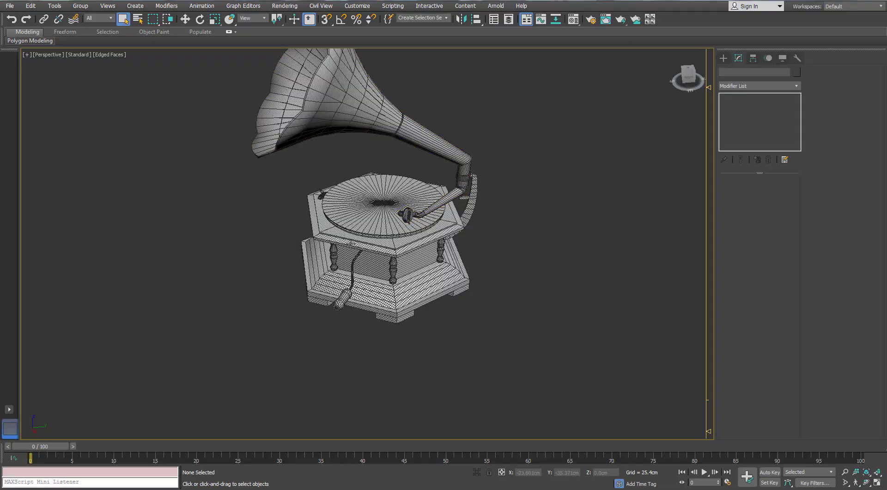
Examine the checker pattern across the base, turntable and tonearm for parts that still have no mapping.
{"action": "scroll", "coordinate": [280, 190], "scroll_direction": "up", "scroll_amount": 3}
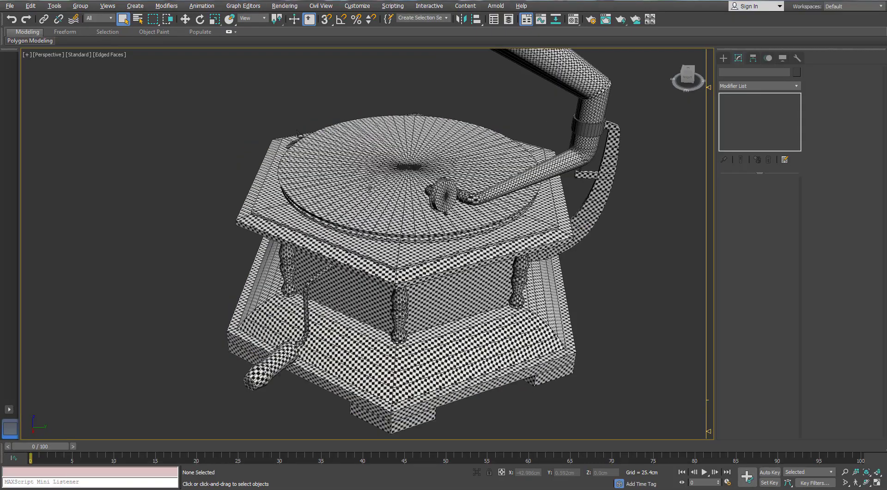
{"action": "middle_click_drag", "start_coordinate": [370, 189], "coordinate": [305, 199], "text": "alt"}
{"action": "scroll", "coordinate": [291, 200], "scroll_direction": "down", "scroll_amount": 5}
{"action": "scroll", "coordinate": [285, 178], "scroll_direction": "up", "scroll_amount": 6}
{"action": "scroll", "coordinate": [305, 198], "scroll_direction": "down", "scroll_amount": 4}
{"action": "scroll", "coordinate": [317, 181], "scroll_direction": "up", "scroll_amount": 4}
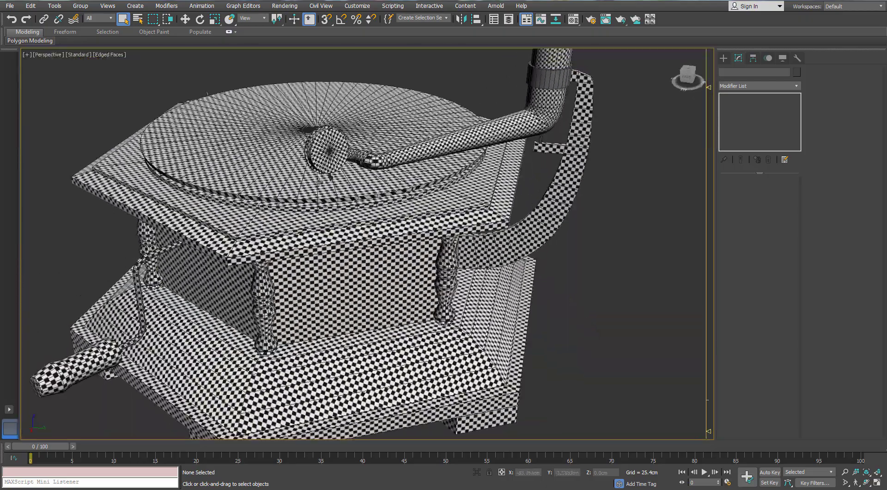
{"action": "scroll", "coordinate": [318, 182], "scroll_direction": "up", "scroll_amount": 6}
{"action": "left_click", "coordinate": [341, 167]}
{"action": "scroll", "coordinate": [342, 165], "scroll_direction": "up", "scroll_amount": 4}
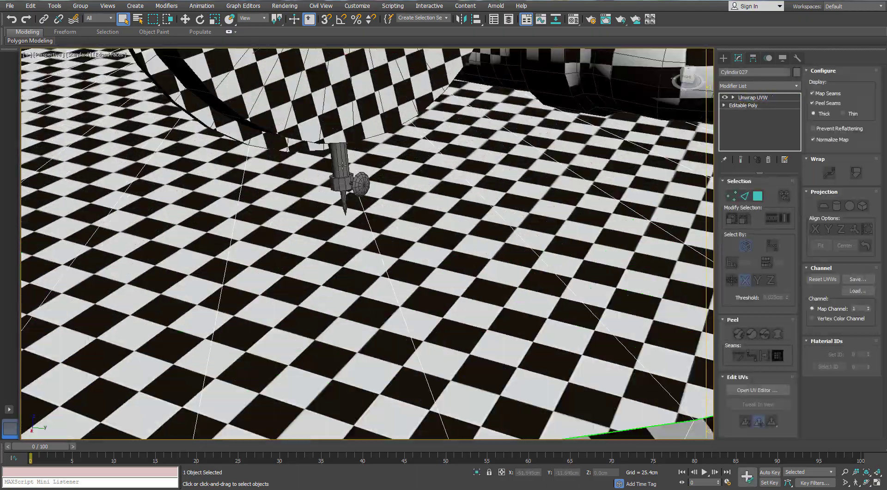
{"action": "scroll", "coordinate": [343, 165], "scroll_direction": "down", "scroll_amount": 8}
{"action": "left_click", "coordinate": [753, 97]}
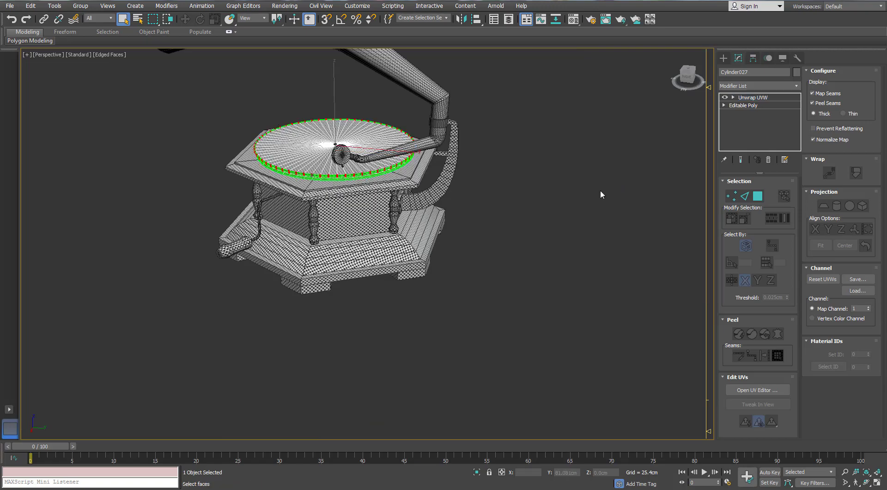
{"action": "key", "text": "1"}
{"action": "scroll", "coordinate": [395, 184], "scroll_direction": "up", "scroll_amount": 5}
{"action": "key", "text": "1"}
{"action": "left_click", "coordinate": [681, 225]}
{"action": "scroll", "coordinate": [355, 191], "scroll_direction": "up", "scroll_amount": 5}
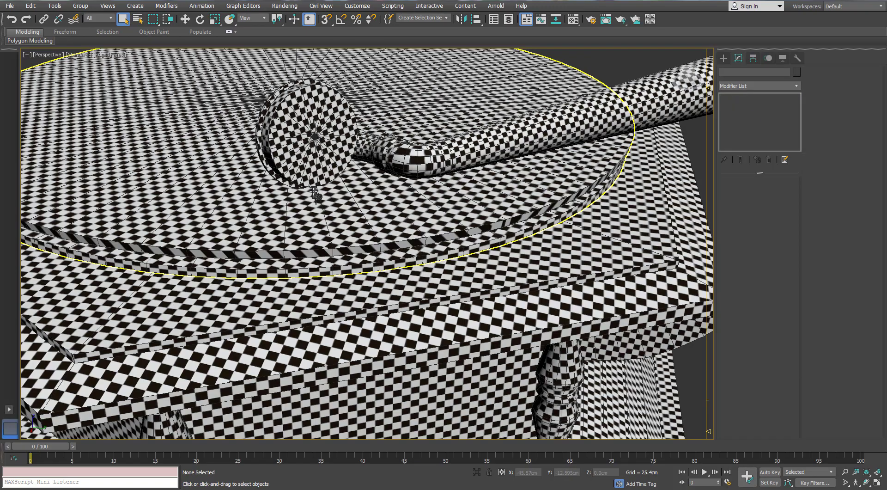
Select the needle holder and its small thumbscrew under the tonearm's sound box.
{"action": "left_click", "coordinate": [355, 192]}
{"action": "scroll", "coordinate": [319, 188], "scroll_direction": "down", "scroll_amount": 9}
{"action": "left_click_drag", "start_coordinate": [448, 98], "coordinate": [191, 341]}
{"action": "left_click", "coordinate": [430, 152]}
{"action": "scroll", "coordinate": [317, 196], "scroll_direction": "up", "scroll_amount": 8}
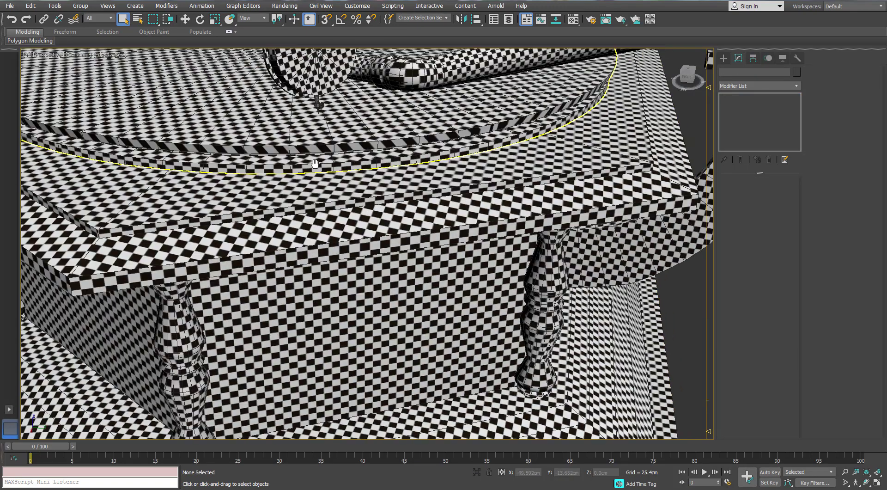
{"action": "middle_click_drag", "start_coordinate": [319, 98], "coordinate": [319, 107]}
{"action": "scroll", "coordinate": [318, 107], "scroll_direction": "up", "scroll_amount": 2}
{"action": "left_click", "coordinate": [316, 110]}
{"action": "scroll", "coordinate": [336, 215], "scroll_direction": "up", "scroll_amount": 3}
{"action": "left_click", "coordinate": [336, 215], "text": "ctrl"}
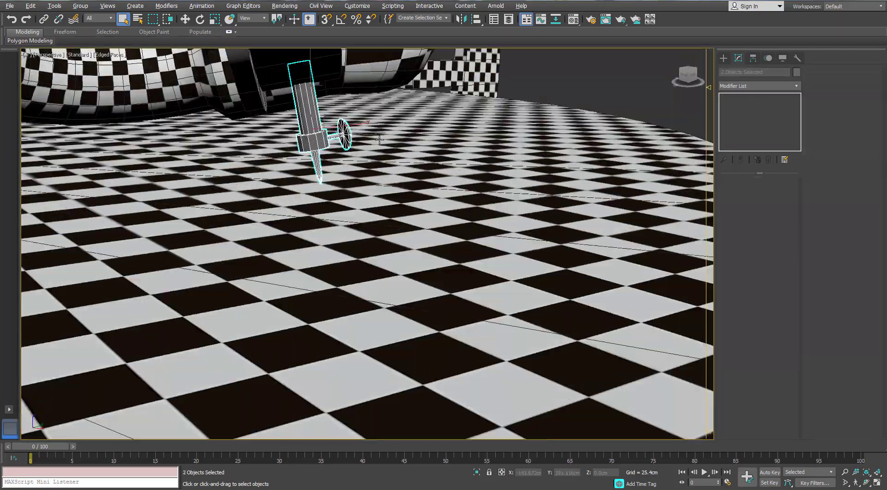
Add the arm's collar, the small pin below it and the turntable's brake plate with its lever to the selection.
{"action": "scroll", "coordinate": [336, 216], "scroll_direction": "down", "scroll_amount": 10}
{"action": "scroll", "coordinate": [390, 235], "scroll_direction": "up", "scroll_amount": 12}
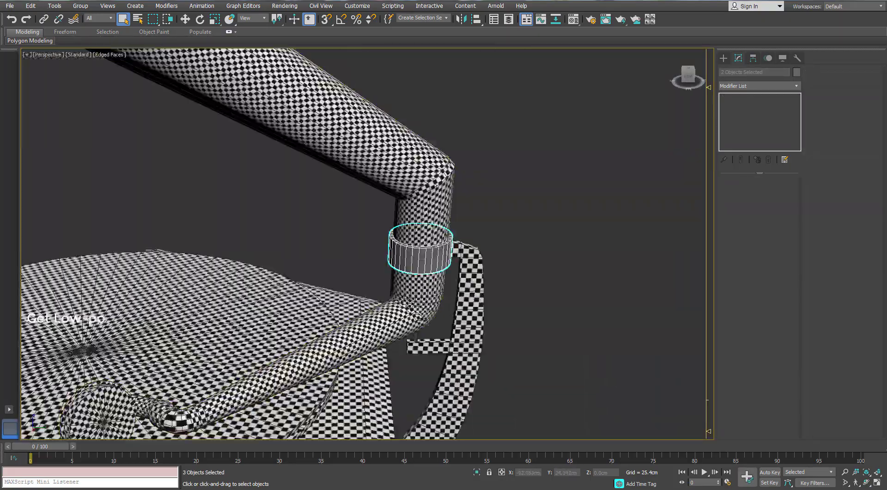
{"action": "left_click", "coordinate": [392, 257], "text": "ctrl"}
{"action": "scroll", "coordinate": [392, 257], "scroll_direction": "down", "scroll_amount": 10}
{"action": "left_click", "coordinate": [393, 214], "text": "ctrl"}
{"action": "middle_click_drag", "start_coordinate": [374, 224], "coordinate": [416, 268], "text": "alt"}
{"action": "scroll", "coordinate": [388, 281], "scroll_direction": "up", "scroll_amount": 3}
{"action": "scroll", "coordinate": [388, 279], "scroll_direction": "up", "scroll_amount": 4}
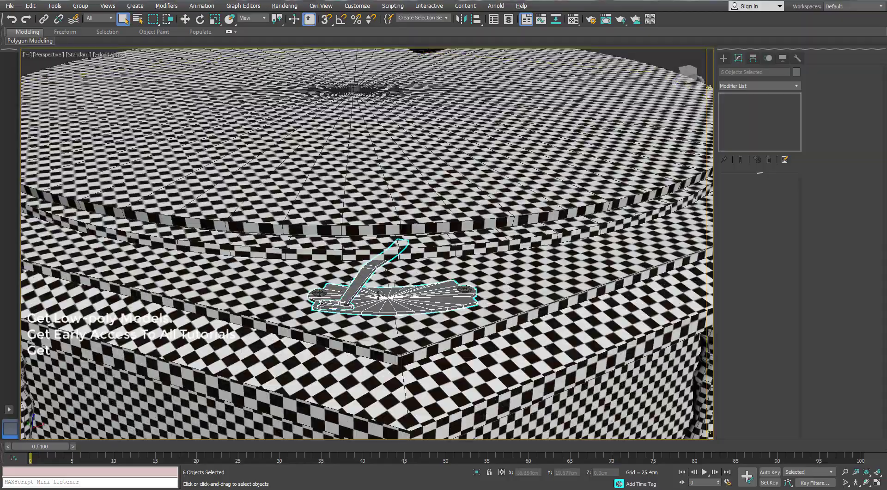
Add the curved metal strip beside the turntable and its small mounting pieces to the selection.
{"action": "scroll", "coordinate": [378, 296], "scroll_direction": "down", "scroll_amount": 5}
{"action": "middle_click_drag", "start_coordinate": [378, 296], "coordinate": [420, 296], "text": "alt"}
{"action": "scroll", "coordinate": [277, 281], "scroll_direction": "up", "scroll_amount": 4}
{"action": "left_click", "coordinate": [325, 269], "text": "ctrl"}
{"action": "scroll", "coordinate": [331, 268], "scroll_direction": "up", "scroll_amount": 4}
{"action": "left_click", "coordinate": [336, 249], "text": "ctrl"}
{"action": "scroll", "coordinate": [335, 248], "scroll_direction": "down", "scroll_amount": 3}
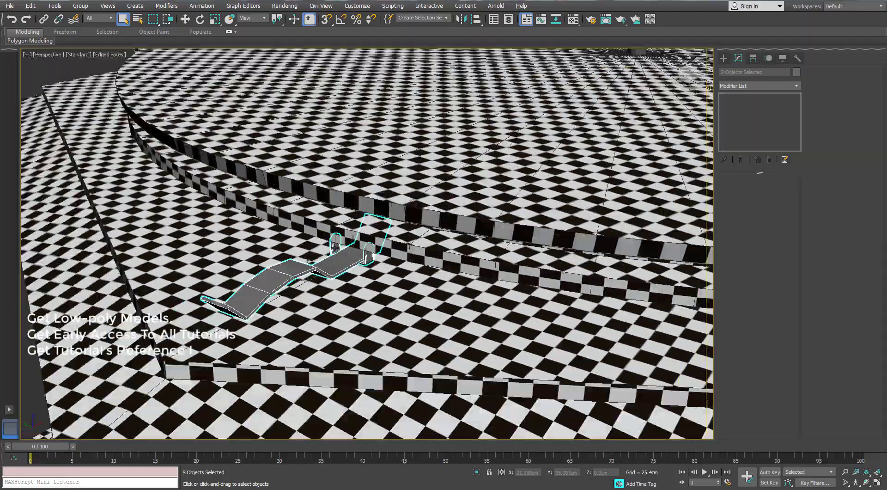
Add the narrow band around the horn's neck to the selection and isolate all the selected parts.
{"action": "scroll", "coordinate": [335, 248], "scroll_direction": "down", "scroll_amount": 4}
{"action": "middle_click_drag", "start_coordinate": [335, 248], "coordinate": [364, 125], "text": "alt"}
{"action": "scroll", "coordinate": [393, 309], "scroll_direction": "down", "scroll_amount": 3}
{"action": "scroll", "coordinate": [448, 127], "scroll_direction": "up", "scroll_amount": 5}
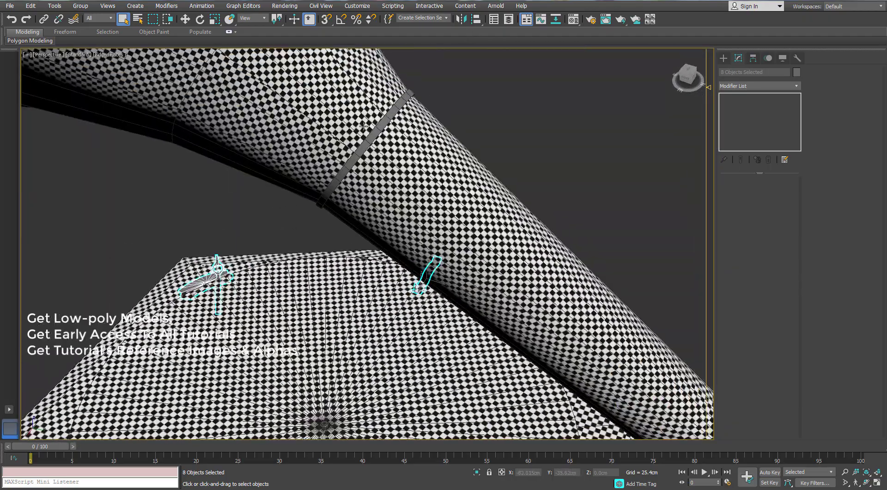
{"action": "key", "text": "alt+q"}
{"action": "middle_click_drag", "start_coordinate": [337, 201], "coordinate": [321, 166]}
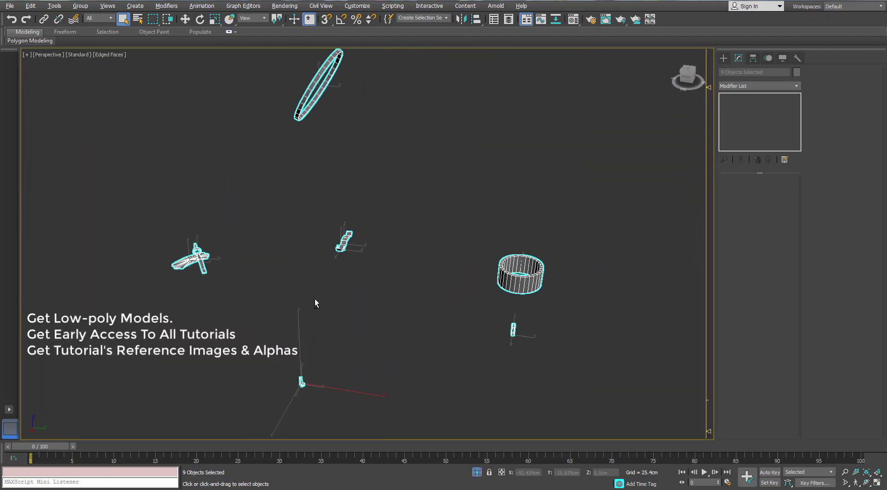
Attach all the other isolated parts to the arm's collar so they form one Editable Poly object.
{"action": "left_click", "coordinate": [540, 259]}
{"action": "right_click", "coordinate": [540, 260]}
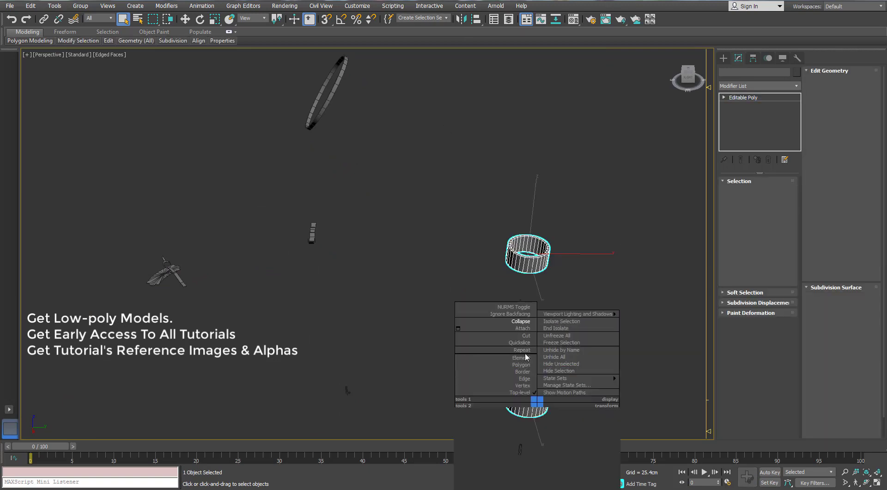
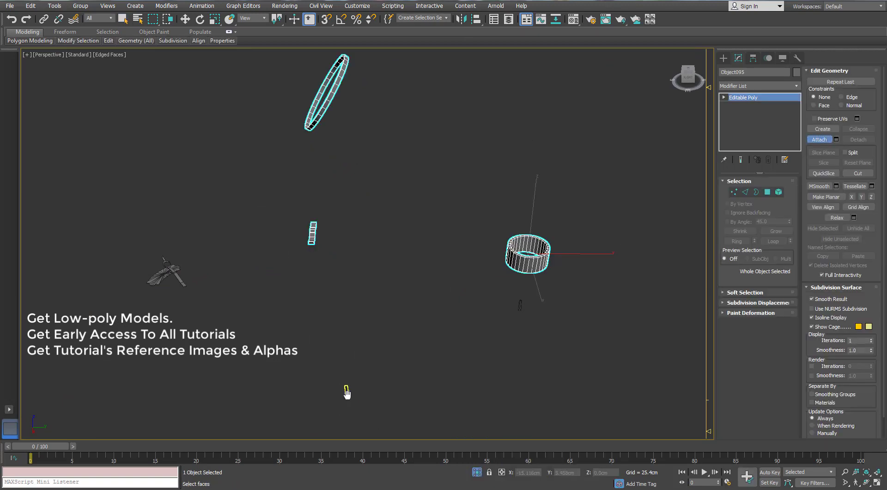
{"action": "scroll", "coordinate": [350, 318], "scroll_direction": "up", "scroll_amount": 5}
{"action": "left_click", "coordinate": [369, 324]}
{"action": "left_click", "coordinate": [499, 419]}
{"action": "scroll", "coordinate": [503, 413], "scroll_direction": "down", "scroll_amount": 5}
{"action": "scroll", "coordinate": [555, 342], "scroll_direction": "down", "scroll_amount": 3}
{"action": "middle_click_drag", "start_coordinate": [643, 184], "coordinate": [485, 266]}
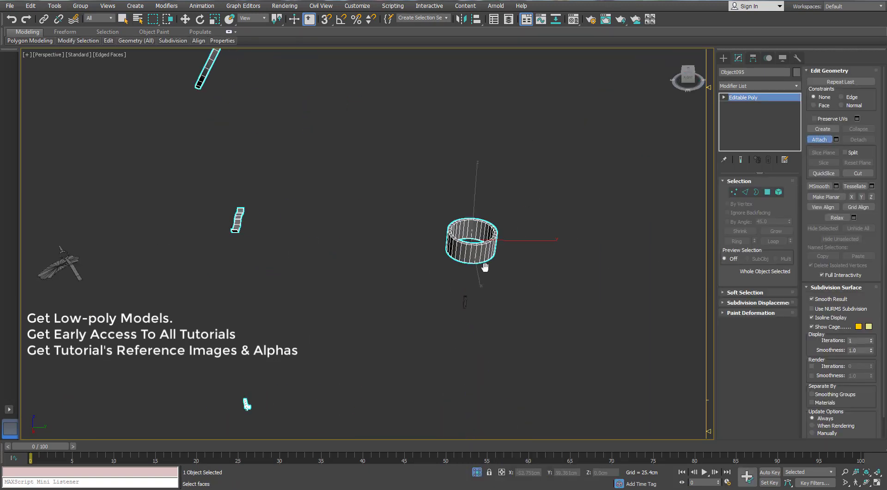
{"action": "scroll", "coordinate": [484, 268], "scroll_direction": "up", "scroll_amount": 3}
{"action": "scroll", "coordinate": [587, 308], "scroll_direction": "down", "scroll_amount": 5}
{"action": "scroll", "coordinate": [293, 296], "scroll_direction": "up", "scroll_amount": 6}
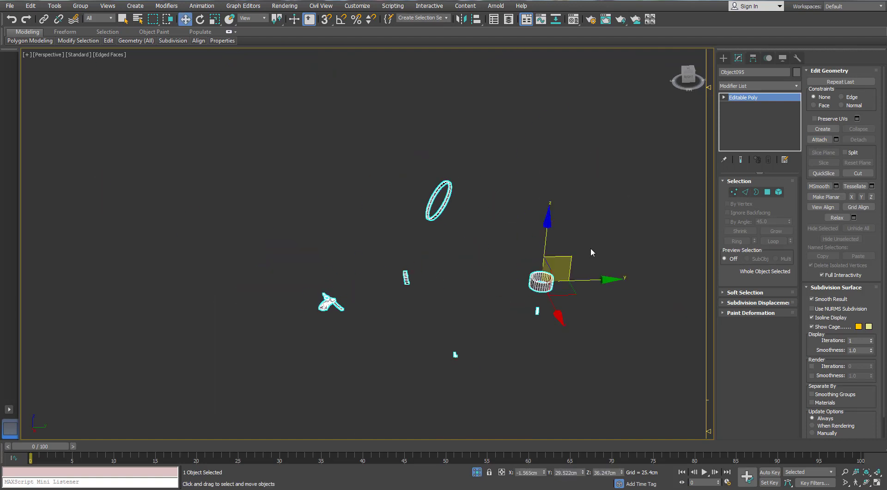
Add an Unwrap UVW modifier to the combined object and open its UVs in the UV editor.
{"action": "left_click", "coordinate": [798, 87]}
{"action": "key", "text": "u"}
{"action": "key", "text": "Return"}
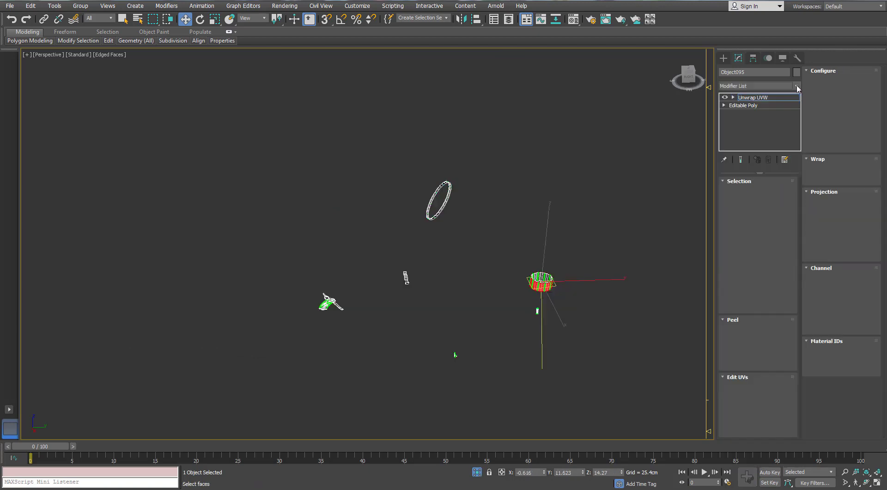
{"action": "middle_click_drag", "start_coordinate": [458, 269], "coordinate": [300, 191]}
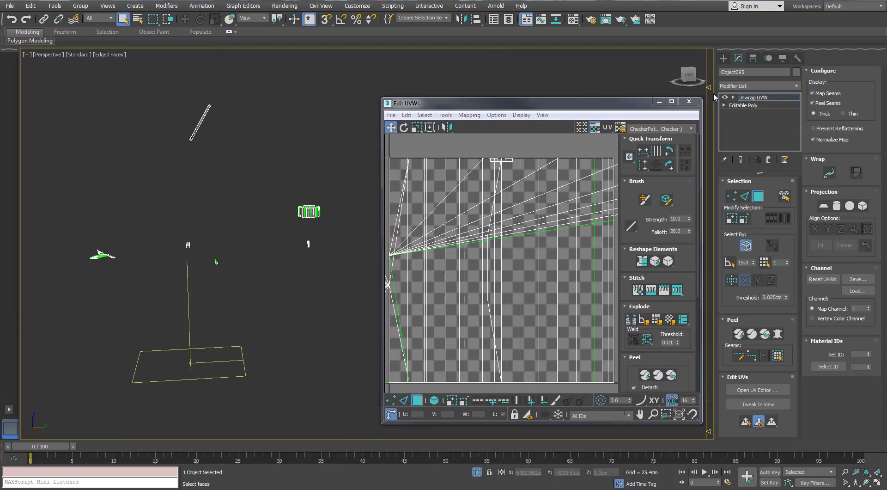
{"action": "middle_click_drag", "start_coordinate": [352, 210], "coordinate": [344, 209]}
{"action": "scroll", "coordinate": [518, 250], "scroll_direction": "down", "scroll_amount": 5}
{"action": "scroll", "coordinate": [483, 242], "scroll_direction": "down", "scroll_amount": 5}
{"action": "scroll", "coordinate": [352, 209], "scroll_direction": "down", "scroll_amount": 5}
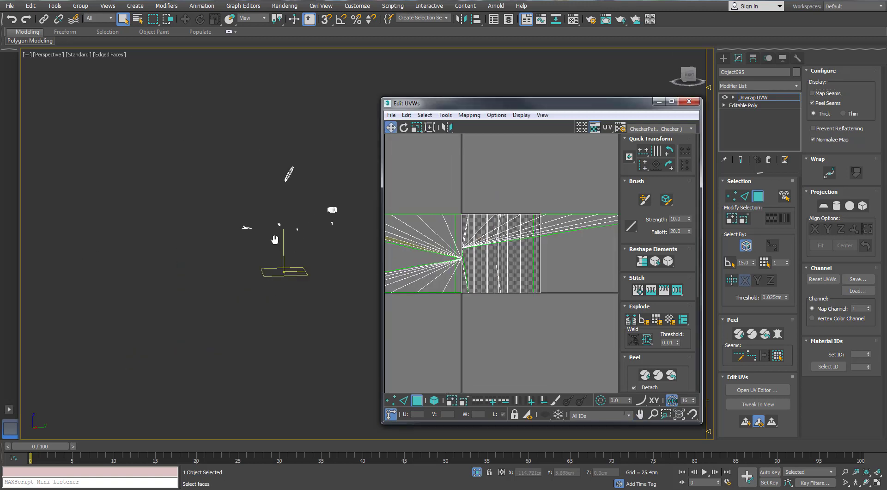
Flatten the brake assembly's UVs with Normal Mapping set to Box Mapping and move the resulting shells below the tile.
{"action": "scroll", "coordinate": [353, 209], "scroll_direction": "up", "scroll_amount": 3}
{"action": "left_click", "coordinate": [481, 246]}
{"action": "left_click", "coordinate": [462, 115]}
{"action": "left_click", "coordinate": [476, 139]}
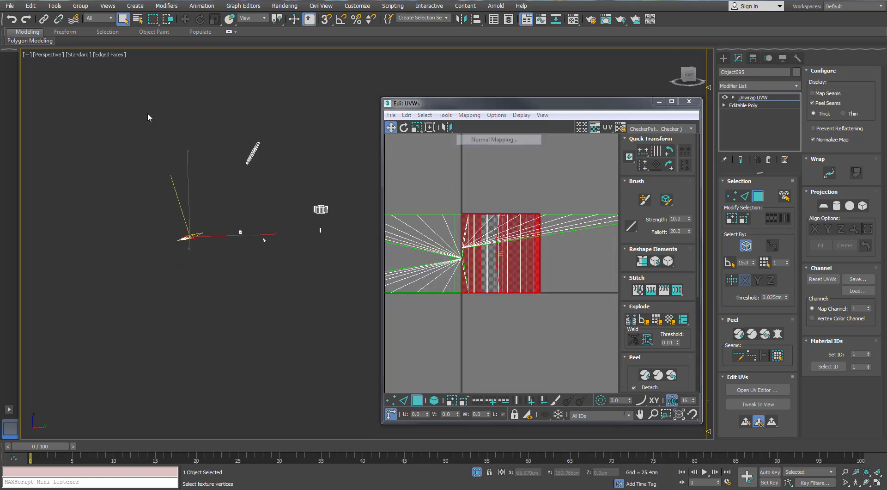
{"action": "left_click", "coordinate": [93, 97]}
{"action": "left_click", "coordinate": [70, 130]}
{"action": "left_click", "coordinate": [167, 125]}
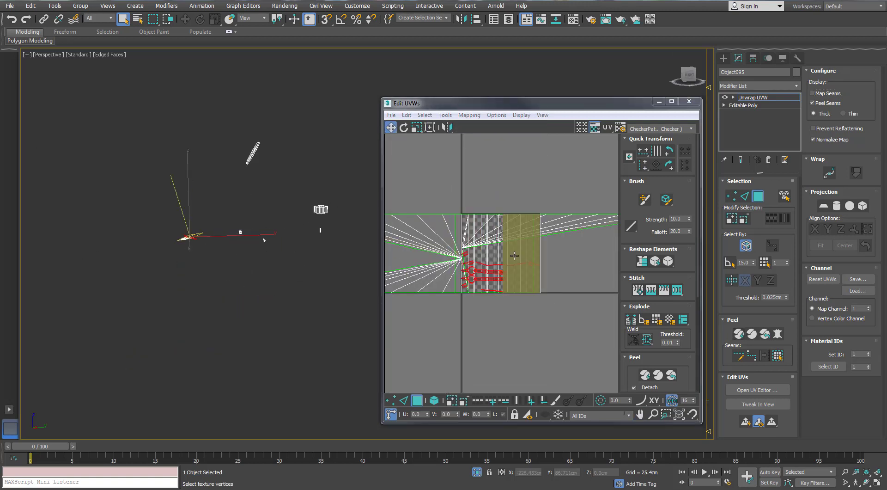
{"action": "left_click_drag", "start_coordinate": [493, 274], "coordinate": [487, 343]}
Select the next unmapped element up to its seams, box-map it with Normal Mapping and move its shells above the tile.
{"action": "left_click", "coordinate": [505, 257]}
{"action": "left_click", "coordinate": [777, 356]}
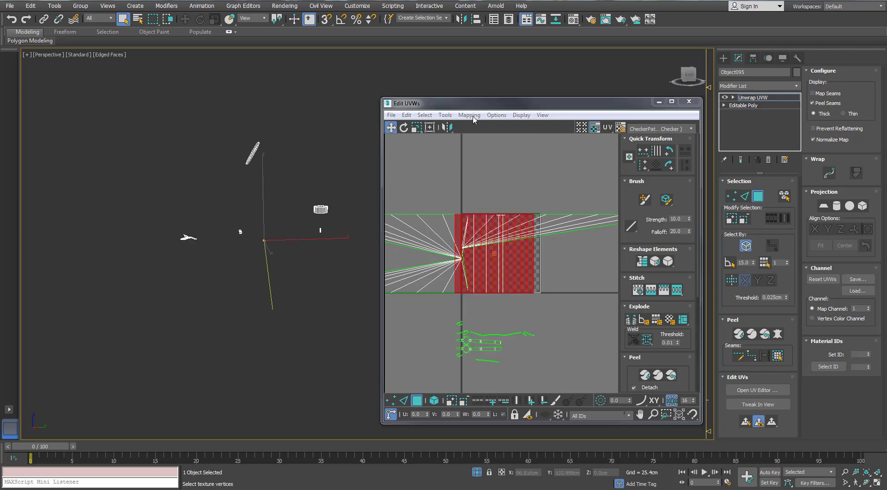
{"action": "left_click", "coordinate": [472, 115]}
{"action": "left_click", "coordinate": [479, 139]}
{"action": "left_click", "coordinate": [168, 126]}
{"action": "left_click_drag", "start_coordinate": [496, 271], "coordinate": [475, 173]}
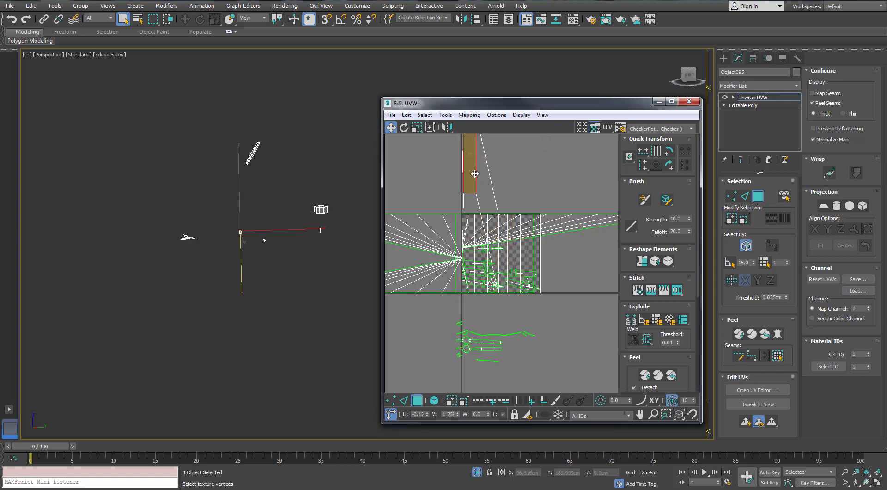
{"action": "key", "text": "ctrl+z"}
{"action": "key", "text": "ctrl+z"}
{"action": "left_click_drag", "start_coordinate": [489, 274], "coordinate": [488, 171]}
Try box-mapping the needle holder's thumbscrew with Normal Mapping and moving its shells diagonally away from the tile.
{"action": "left_click", "coordinate": [485, 231]}
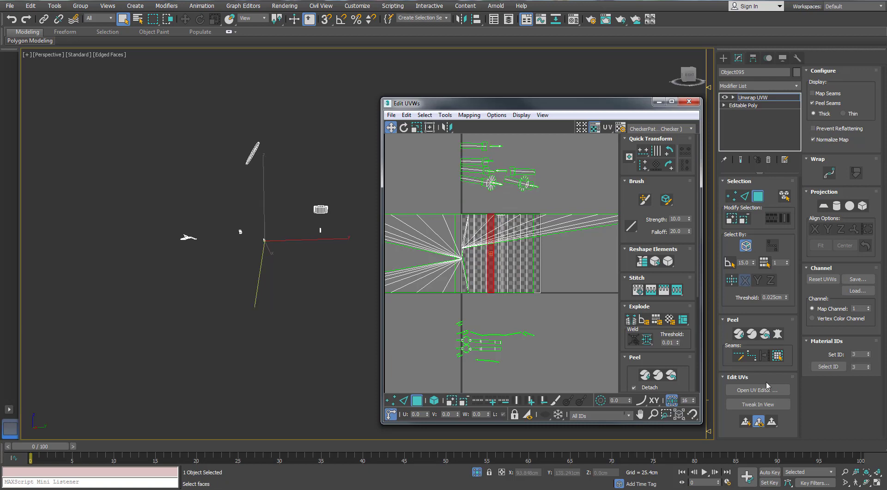
{"action": "left_click", "coordinate": [778, 355]}
{"action": "left_click", "coordinate": [469, 116]}
{"action": "left_click", "coordinate": [479, 139]}
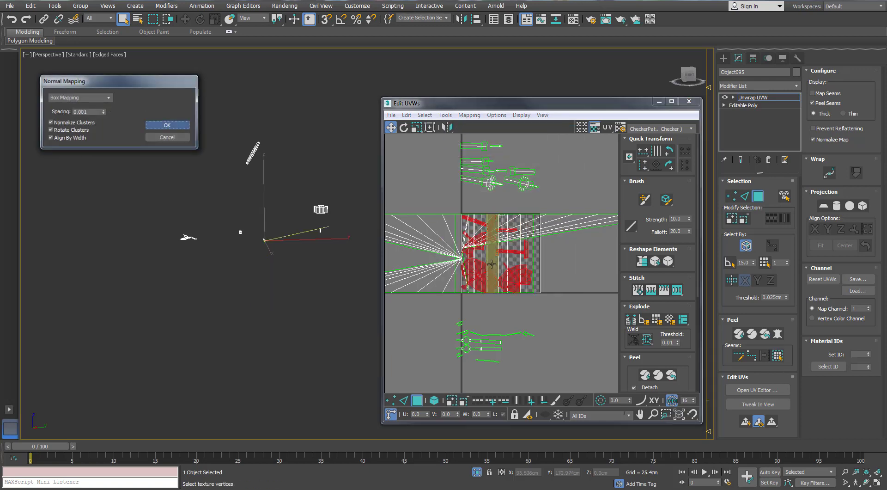
{"action": "left_click", "coordinate": [167, 125]}
{"action": "key", "text": "ctrl+z"}
{"action": "left_click_drag", "start_coordinate": [518, 281], "coordinate": [427, 191]}
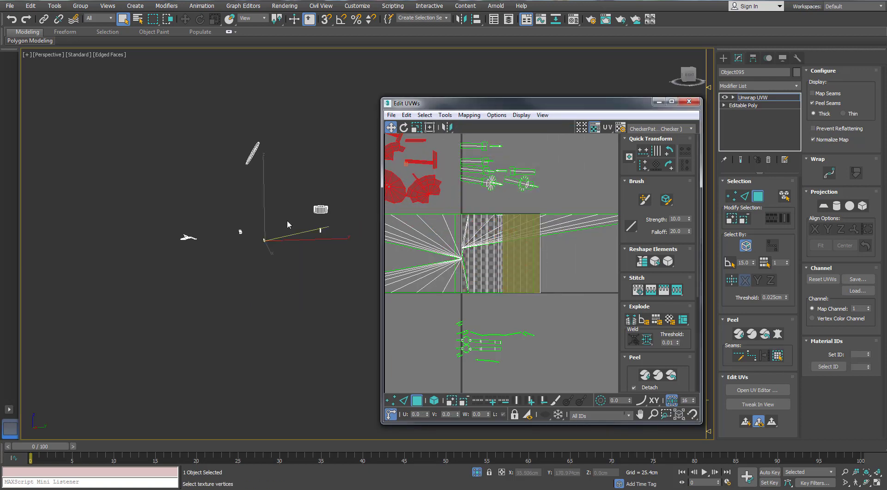
{"action": "middle_click_drag", "start_coordinate": [217, 250], "coordinate": [231, 252], "text": "alt"}
{"action": "scroll", "coordinate": [231, 252], "scroll_direction": "up", "scroll_amount": 8}
{"action": "middle_click_drag", "start_coordinate": [169, 267], "coordinate": [144, 268], "text": "alt"}
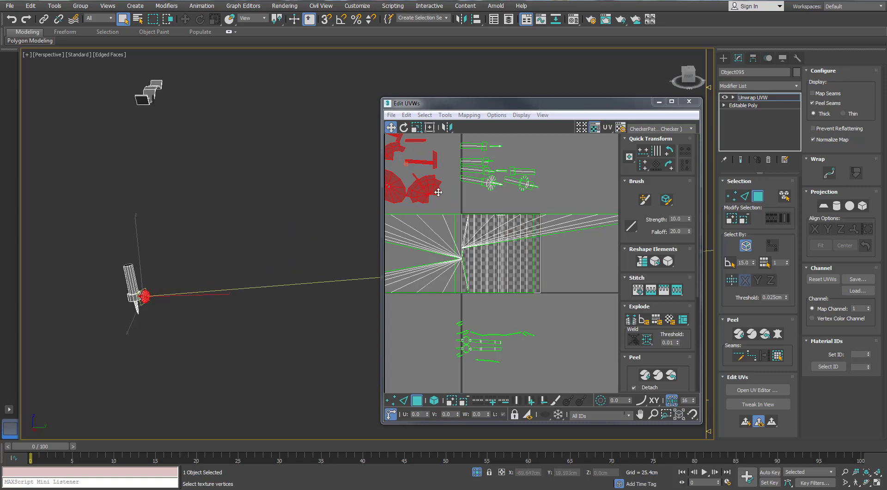
{"action": "middle_click_drag", "start_coordinate": [420, 212], "coordinate": [456, 213]}
Undo the thumbscrew's box mapping and move its original UV faces diagonally away from the tile.
{"action": "key", "text": "ctrl+z"}
{"action": "left_click_drag", "start_coordinate": [510, 275], "coordinate": [416, 192]}
{"action": "middle_click_drag", "start_coordinate": [208, 243], "coordinate": [200, 245], "text": "alt"}
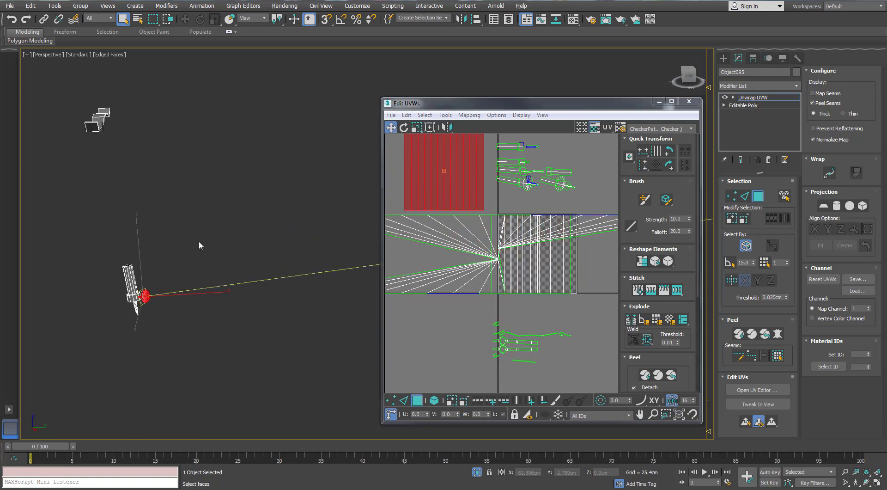
Select the small stepped bracket, flatten its UVs with box-type Normal Mapping and move the shells diagonally up and right of the tile.
{"action": "middle_click_drag", "start_coordinate": [147, 292], "coordinate": [152, 288]}
{"action": "scroll", "coordinate": [492, 181], "scroll_direction": "down", "scroll_amount": 5}
{"action": "left_click_drag", "start_coordinate": [476, 183], "coordinate": [471, 174]}
{"action": "left_click", "coordinate": [343, 231]}
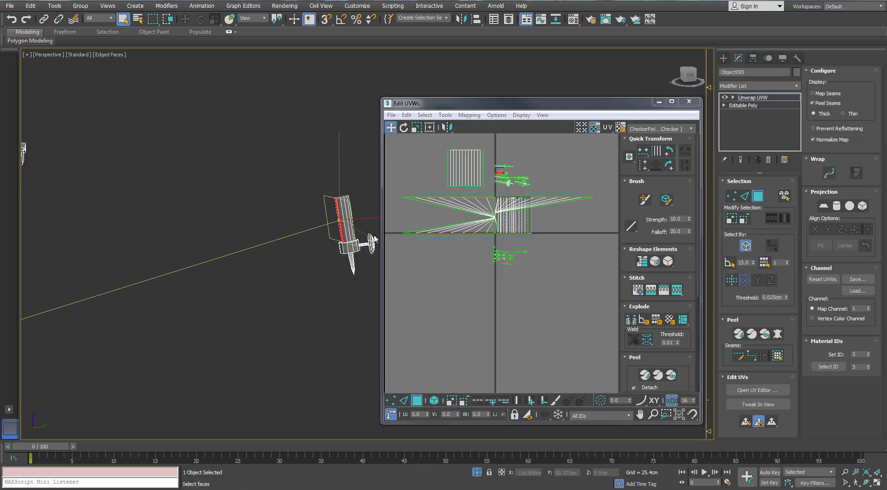
{"action": "middle_click_drag", "start_coordinate": [275, 227], "coordinate": [198, 224], "text": "alt"}
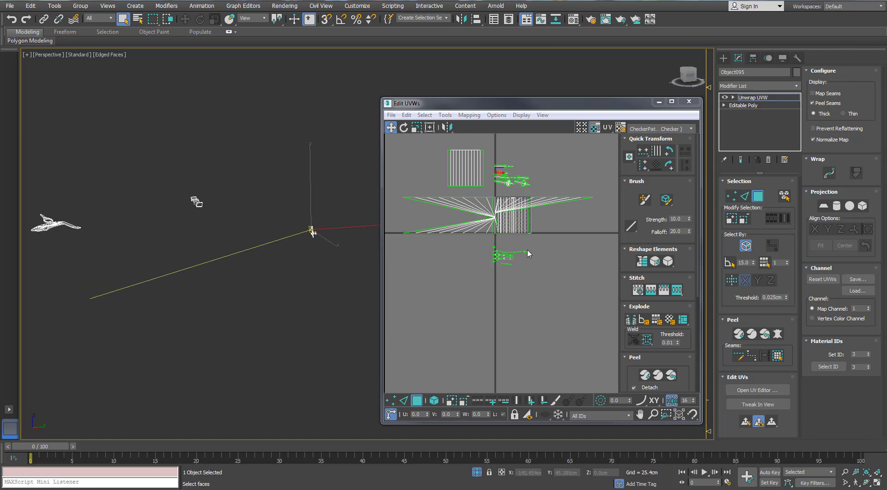
{"action": "left_click", "coordinate": [196, 202]}
{"action": "left_click", "coordinate": [517, 216]}
{"action": "left_click", "coordinate": [445, 115]}
{"action": "left_click", "coordinate": [459, 274]}
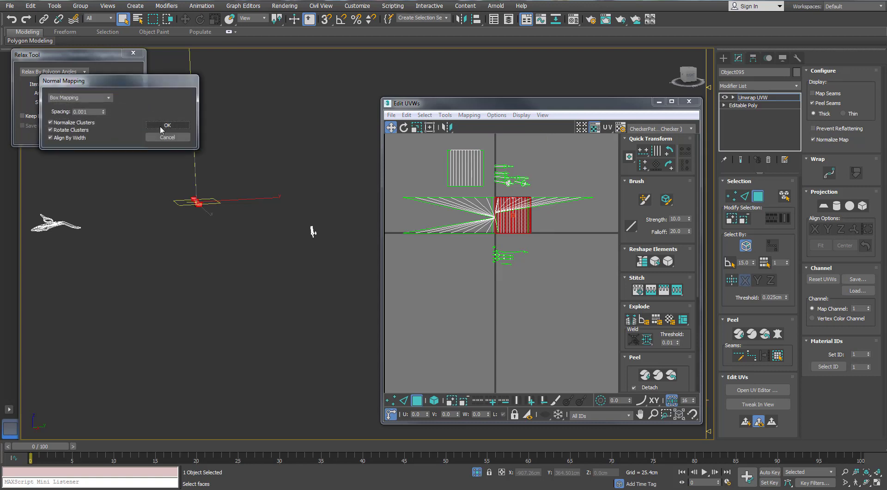
{"action": "left_click", "coordinate": [115, 125]}
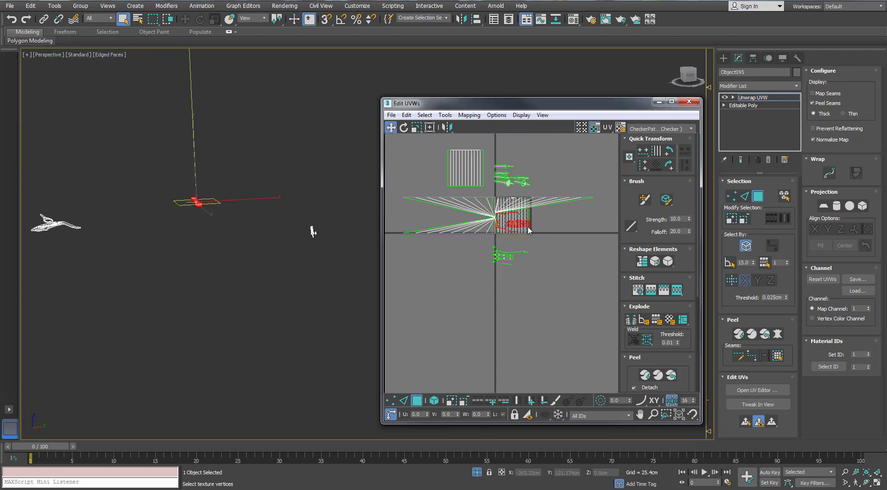
{"action": "left_click_drag", "start_coordinate": [558, 187], "coordinate": [575, 172]}
Select the needle holder's remaining unmapped piece up to its seams, box-map it with Normal Mapping and move its shells up and left of the tile.
{"action": "middle_click_drag", "start_coordinate": [247, 212], "coordinate": [273, 206]}
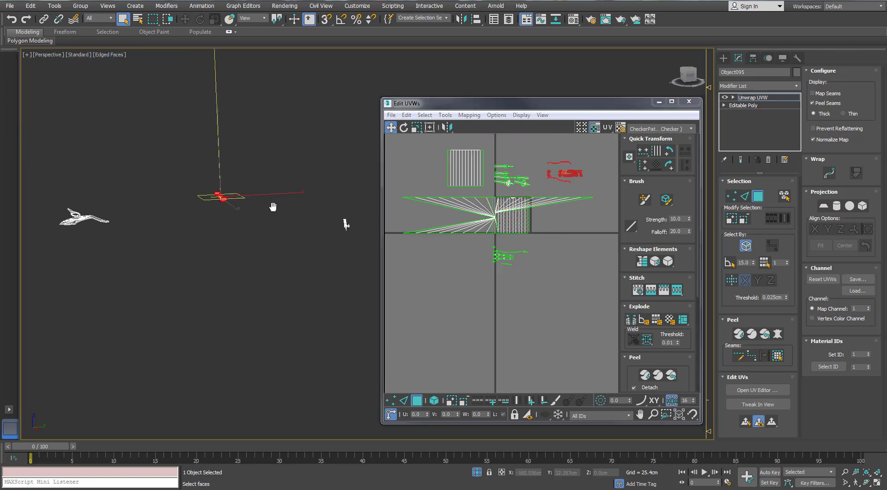
{"action": "left_click", "coordinate": [410, 227]}
{"action": "left_click", "coordinate": [779, 360]}
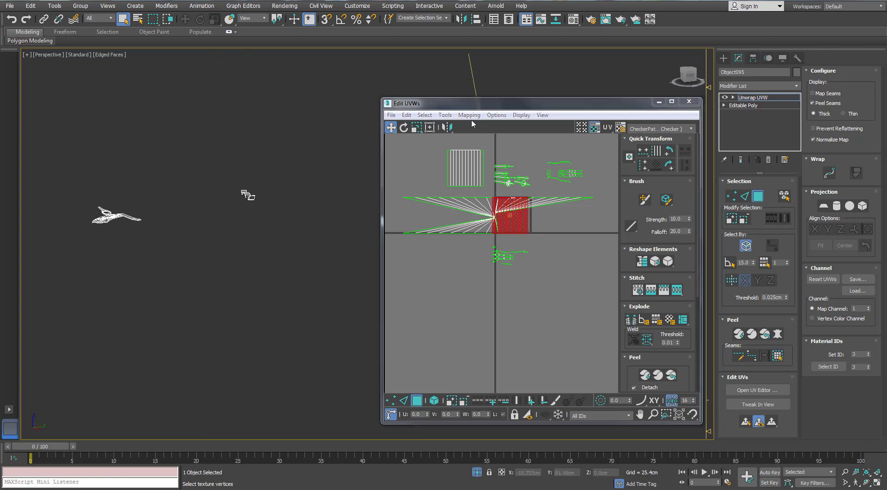
{"action": "left_click", "coordinate": [471, 117]}
{"action": "left_click", "coordinate": [480, 139]}
{"action": "left_click", "coordinate": [168, 126]}
{"action": "left_click_drag", "start_coordinate": [503, 219], "coordinate": [408, 170]}
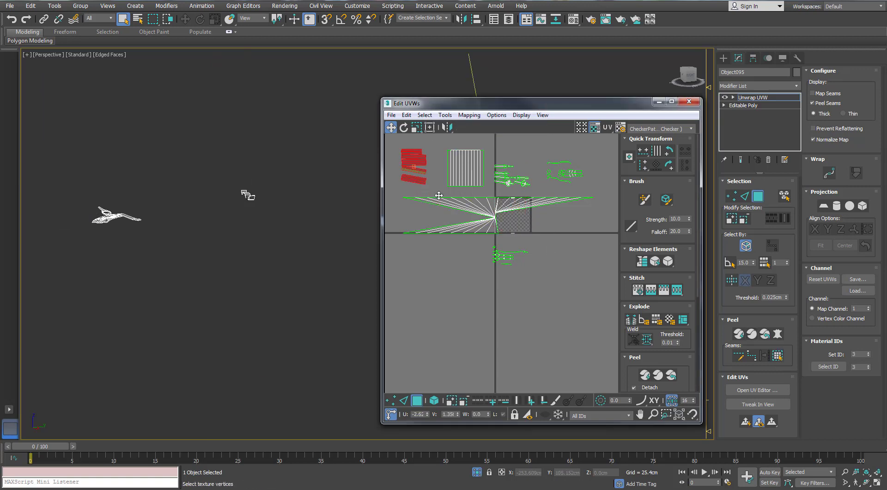
Select the scalloped fan-shaped plate up to its seams and move its UVs to the left of the tile.
{"action": "left_click", "coordinate": [782, 357]}
{"action": "left_click", "coordinate": [645, 375]}
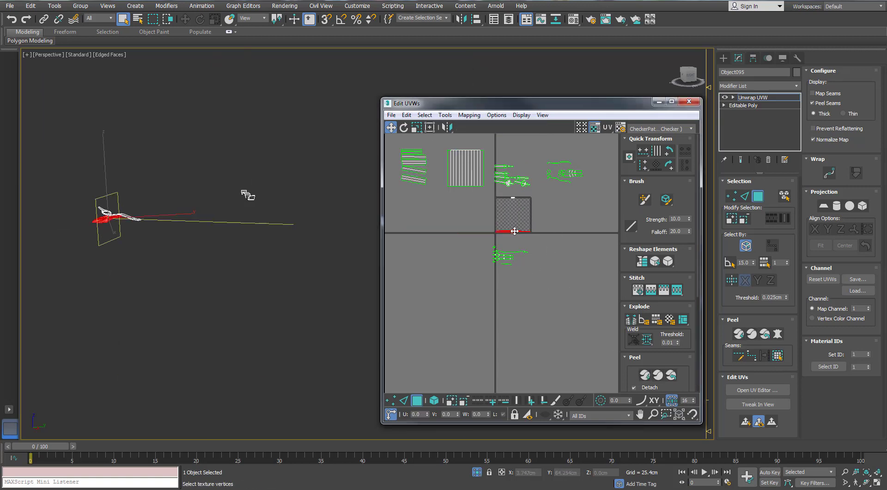
{"action": "left_click_drag", "start_coordinate": [440, 211], "coordinate": [423, 194]}
{"action": "scroll", "coordinate": [105, 200], "scroll_direction": "up", "scroll_amount": 5}
{"action": "middle_click_drag", "start_coordinate": [442, 206], "coordinate": [483, 212]}
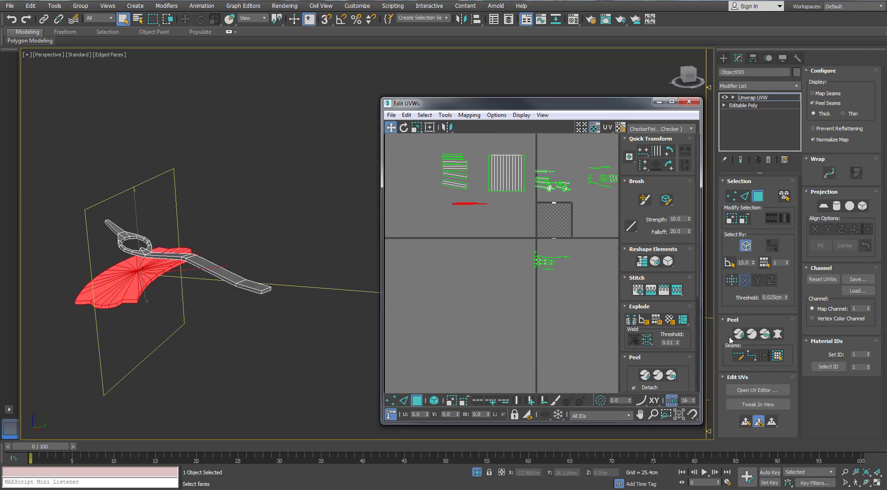
Try unwrapping the scalloped plate with Quick Peel and inspect the resulting shells.
{"action": "left_click", "coordinate": [739, 334]}
{"action": "scroll", "coordinate": [565, 237], "scroll_direction": "up", "scroll_amount": 7}
{"action": "middle_click_drag", "start_coordinate": [135, 248], "coordinate": [167, 272], "text": "alt"}
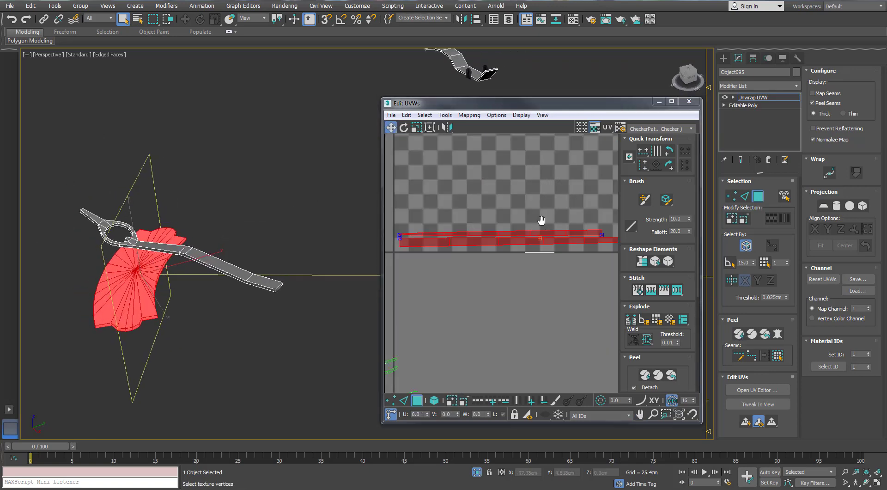
{"action": "scroll", "coordinate": [540, 221], "scroll_direction": "down", "scroll_amount": 2}
{"action": "middle_click_drag", "start_coordinate": [212, 250], "coordinate": [209, 232], "text": "alt"}
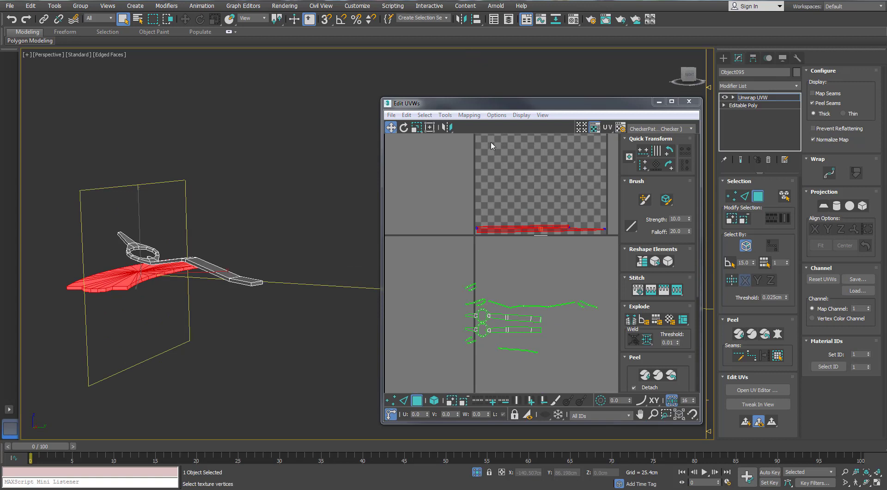
Flatten the scalloped plate with Normal Mapping set to Box Mapping and move its shells to the left of the tile.
{"action": "left_click", "coordinate": [469, 115]}
{"action": "left_click", "coordinate": [476, 137]}
{"action": "left_click", "coordinate": [167, 125]}
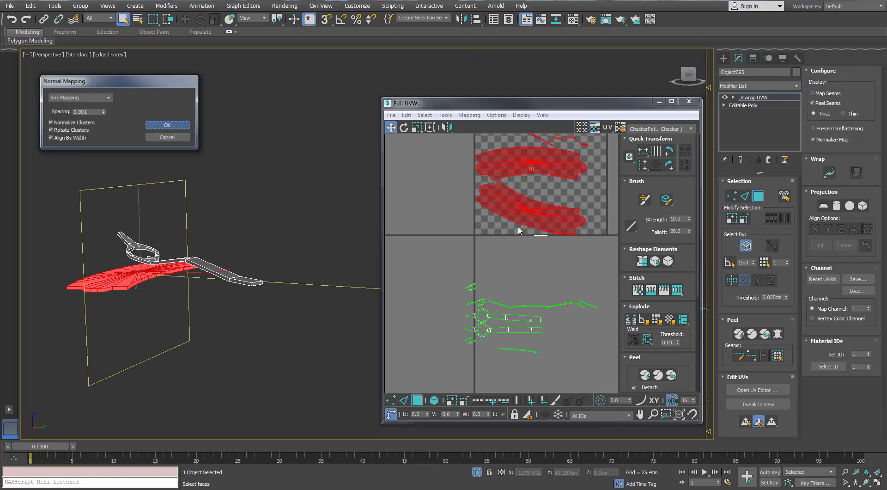
{"action": "scroll", "coordinate": [519, 230], "scroll_direction": "down", "scroll_amount": 5}
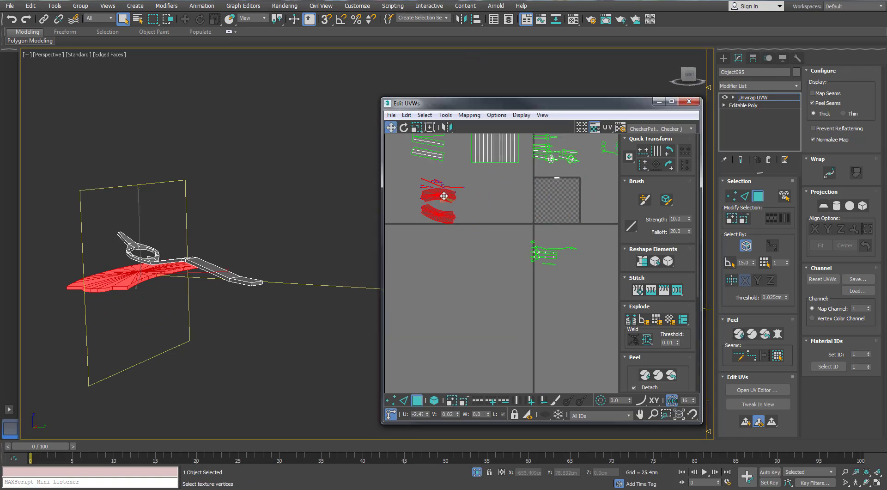
{"action": "left_click_drag", "start_coordinate": [440, 190], "coordinate": [436, 186]}
Select the thin ring and flatten its UVs with Normal Mapping set to Box Mapping.
{"action": "middle_click_drag", "start_coordinate": [579, 179], "coordinate": [573, 202]}
{"action": "left_click", "coordinate": [550, 201]}
{"action": "middle_click_drag", "start_coordinate": [250, 227], "coordinate": [223, 252]}
{"action": "scroll", "coordinate": [248, 226], "scroll_direction": "down", "scroll_amount": 6}
{"action": "middle_click_drag", "start_coordinate": [257, 160], "coordinate": [298, 268]}
{"action": "left_click", "coordinate": [467, 116]}
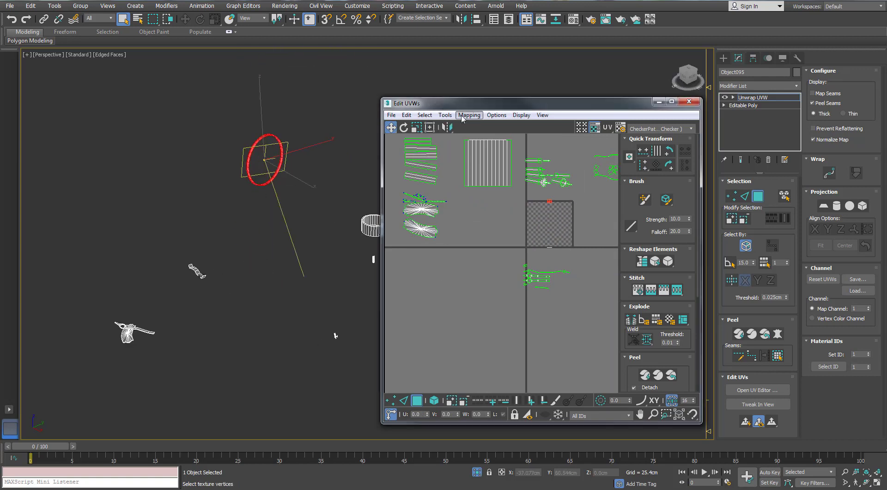
{"action": "left_click", "coordinate": [466, 140]}
{"action": "left_click", "coordinate": [163, 127]}
{"action": "scroll", "coordinate": [544, 225], "scroll_direction": "up", "scroll_amount": 6}
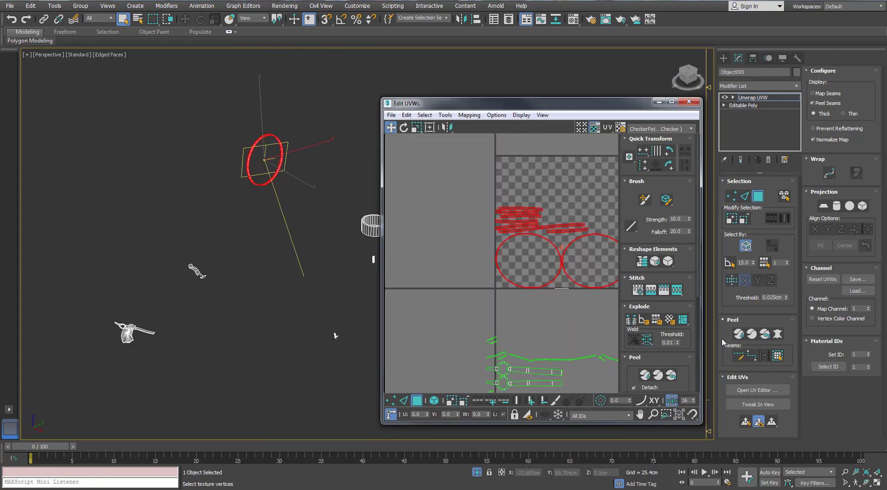
Apply Quick Peel to the thin ring's shells and move them below and left of the tile.
{"action": "left_click", "coordinate": [739, 333]}
{"action": "scroll", "coordinate": [550, 267], "scroll_direction": "down", "scroll_amount": 3}
{"action": "left_click", "coordinate": [738, 335]}
{"action": "middle_click_drag", "start_coordinate": [565, 247], "coordinate": [547, 247]}
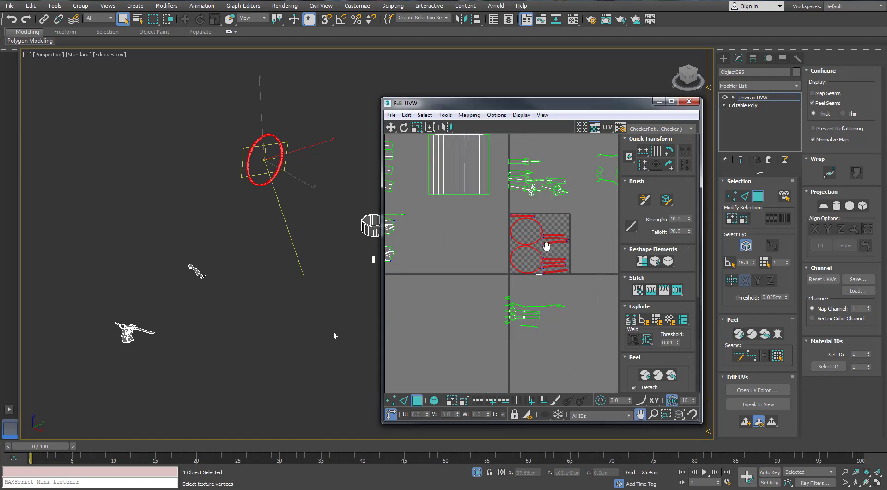
{"action": "key", "text": "2"}
{"action": "key", "text": "3"}
{"action": "left_click", "coordinate": [546, 246]}
{"action": "left_click_drag", "start_coordinate": [449, 324], "coordinate": [444, 337]}
{"action": "scroll", "coordinate": [510, 251], "scroll_direction": "down", "scroll_amount": 2}
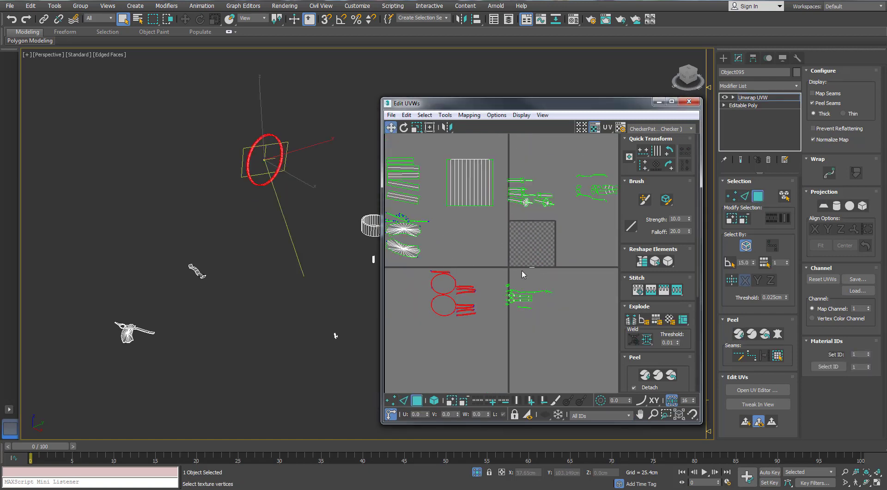
Box-map the wide cylindrical collar with Normal Mapping, move its shells to the right of the tile and clear the selection.
{"action": "middle_click_drag", "start_coordinate": [366, 240], "coordinate": [233, 218]}
{"action": "left_click", "coordinate": [243, 207]}
{"action": "left_click", "coordinate": [447, 116]}
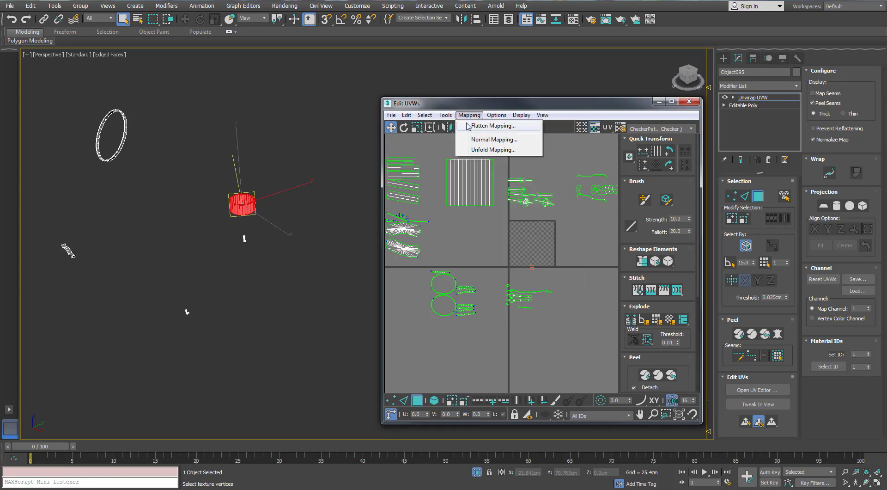
{"action": "left_click", "coordinate": [471, 140]}
{"action": "left_click", "coordinate": [164, 127]}
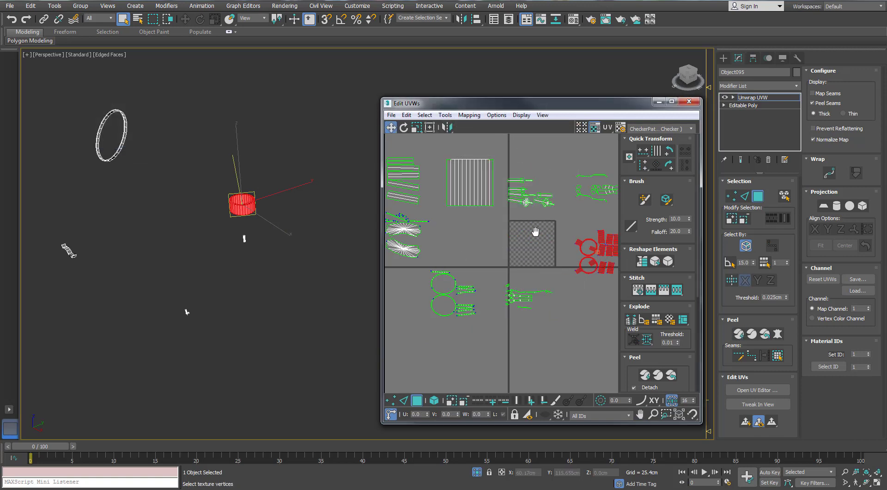
{"action": "scroll", "coordinate": [535, 232], "scroll_direction": "down", "scroll_amount": 2}
{"action": "left_click", "coordinate": [597, 188]}
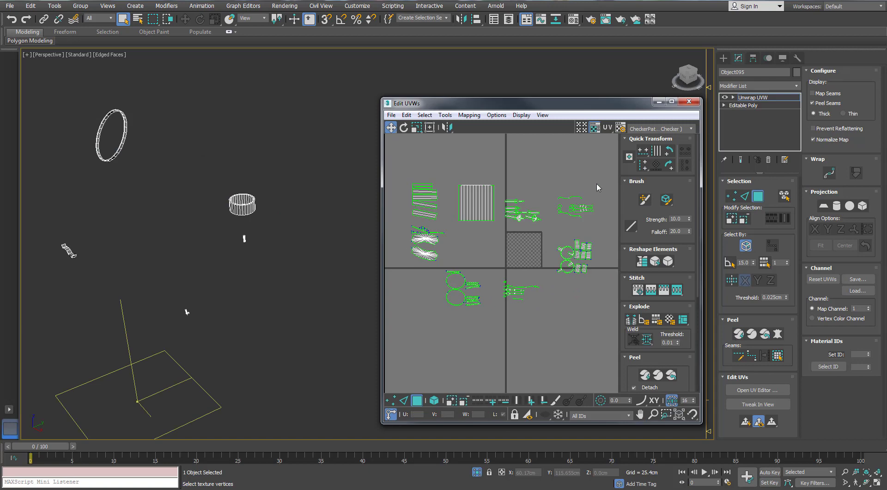
Maximize the UV editor and select all arranged shells of the small metal parts.
{"action": "left_click", "coordinate": [672, 101]}
{"action": "scroll", "coordinate": [459, 225], "scroll_direction": "up", "scroll_amount": 4}
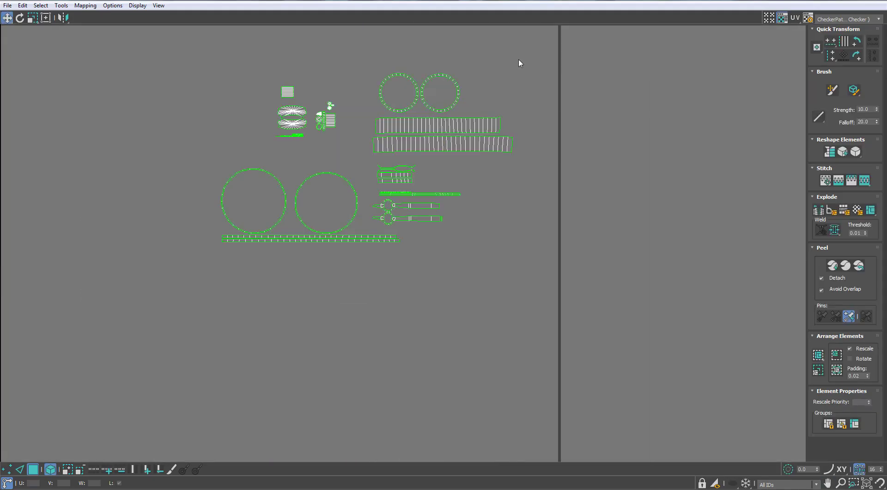
{"action": "left_click_drag", "start_coordinate": [518, 62], "coordinate": [178, 325]}
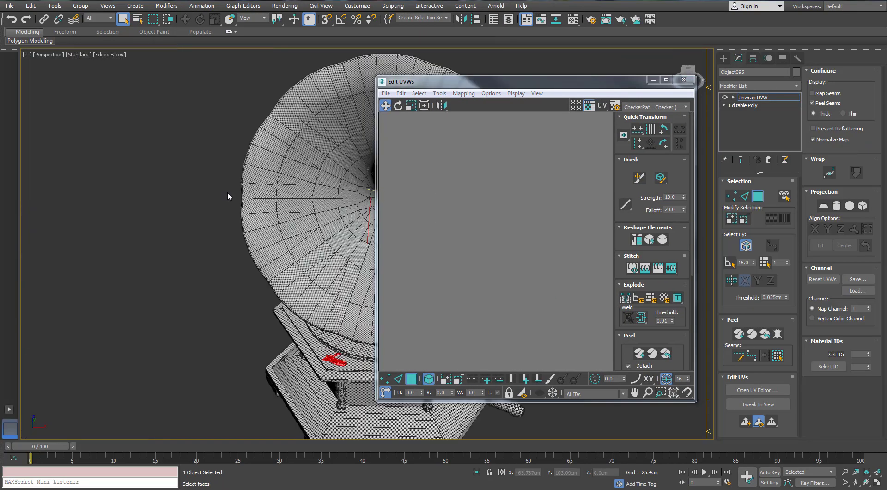
Compare the checker density on the small metal parts with the rest of the gramophone.
{"action": "scroll", "coordinate": [217, 196], "scroll_direction": "down", "scroll_amount": 5}
{"action": "middle_click_drag", "start_coordinate": [208, 196], "coordinate": [157, 196], "text": "alt"}
{"action": "scroll", "coordinate": [313, 220], "scroll_direction": "up", "scroll_amount": 5}
{"action": "scroll", "coordinate": [305, 212], "scroll_direction": "up", "scroll_amount": 5}
{"action": "middle_click_drag", "start_coordinate": [346, 239], "coordinate": [274, 239]}
{"action": "scroll", "coordinate": [305, 212], "scroll_direction": "down", "scroll_amount": 5}
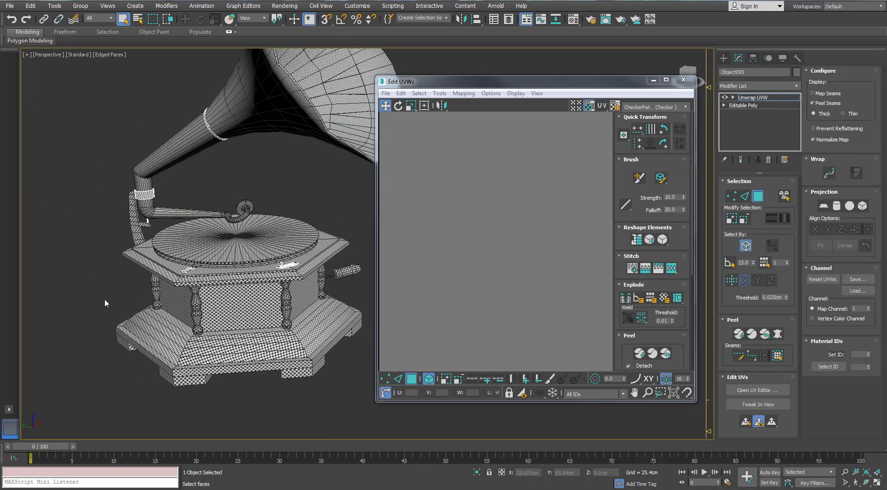
Close the UV editor and deselect the small metal parts.
{"action": "left_click", "coordinate": [684, 80]}
{"action": "left_click", "coordinate": [380, 253]}
{"action": "middle_click_drag", "start_coordinate": [381, 254], "coordinate": [239, 350], "text": "alt"}
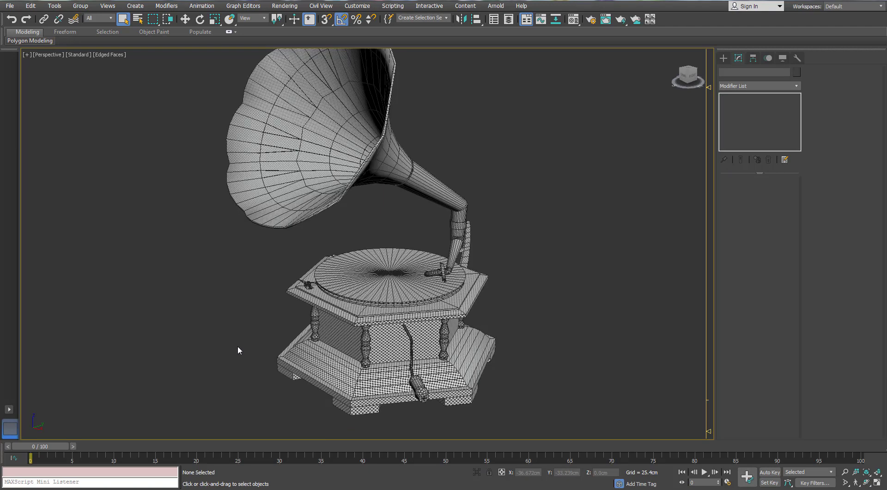
Attach every object in the Attach List, Cylinder025 through Plane010, to the horn object.
{"action": "left_click", "coordinate": [421, 178]}
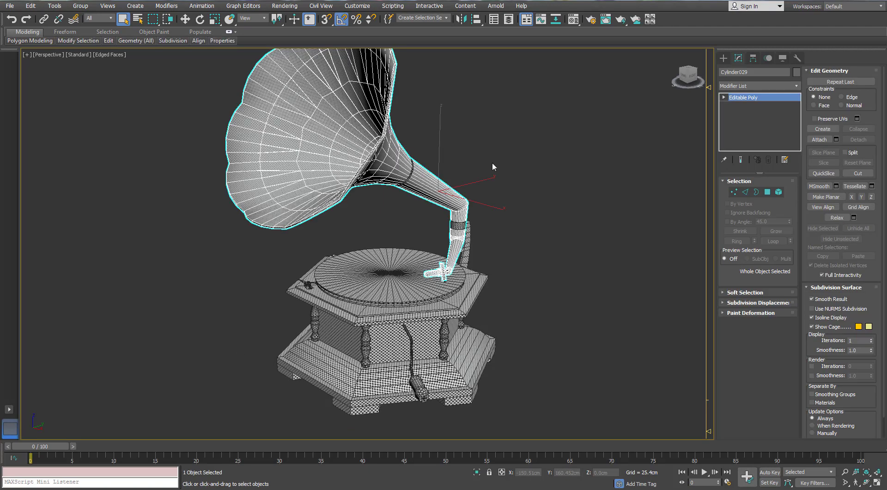
{"action": "left_click", "coordinate": [836, 139]}
{"action": "left_click_drag", "start_coordinate": [191, 95], "coordinate": [223, 82]}
{"action": "left_click", "coordinate": [108, 142]}
{"action": "left_click", "coordinate": [95, 356], "text": "shift"}
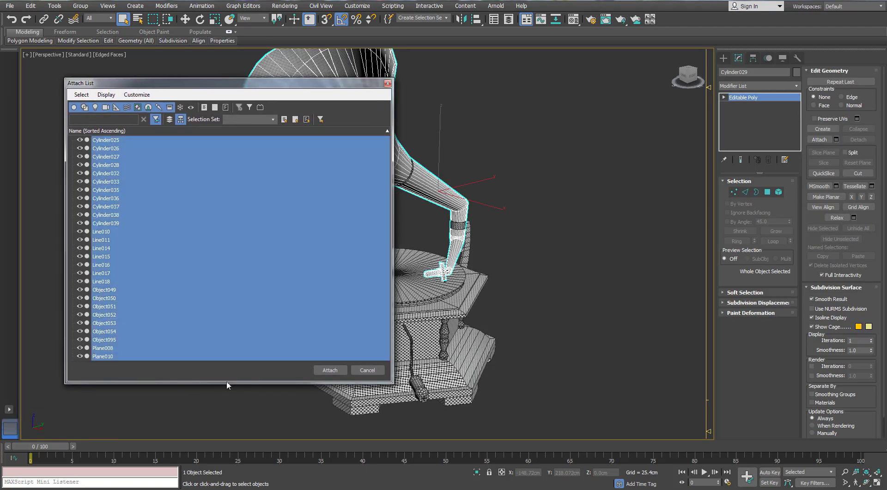
{"action": "left_click", "coordinate": [330, 370]}
Add an Unwrap UVW modifier to the combined gramophone and open its UV editor maximized.
{"action": "left_click", "coordinate": [797, 86]}
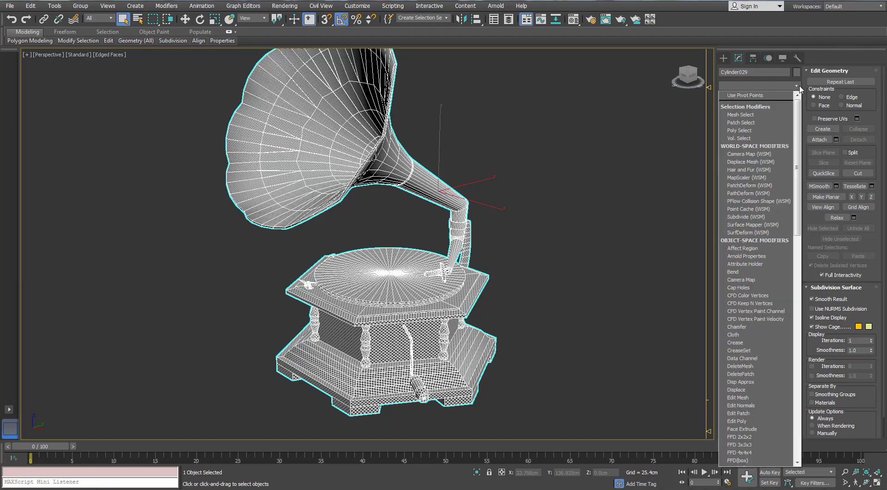
{"action": "left_click", "coordinate": [760, 407]}
{"action": "middle_click_drag", "start_coordinate": [426, 259], "coordinate": [541, 267]}
{"action": "left_click", "coordinate": [758, 390]}
{"action": "left_click_drag", "start_coordinate": [354, 119], "coordinate": [395, 106]}
{"action": "left_click", "coordinate": [413, 109]}
Select the horn's wedge shells and the neighbouring tube shells as whole elements and move them right, clear of the disc shells.
{"action": "scroll", "coordinate": [354, 204], "scroll_direction": "down", "scroll_amount": 4}
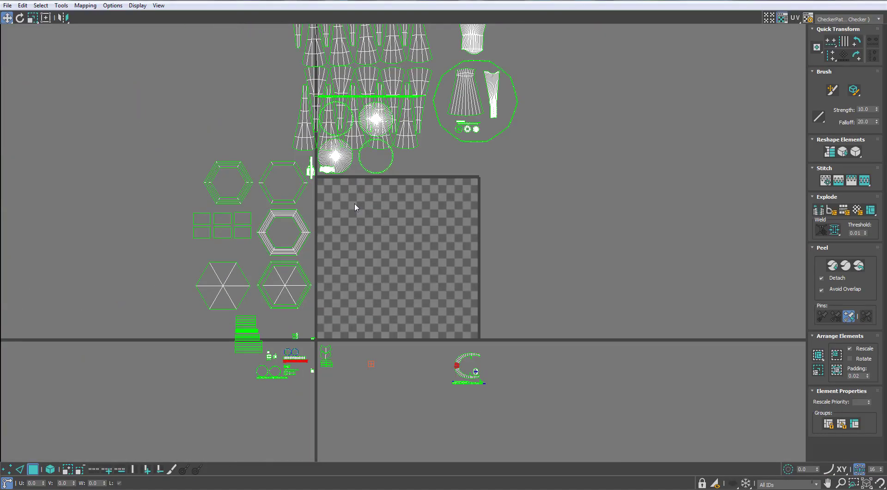
{"action": "middle_click_drag", "start_coordinate": [383, 101], "coordinate": [367, 164]}
{"action": "left_click_drag", "start_coordinate": [239, 159], "coordinate": [529, 50]}
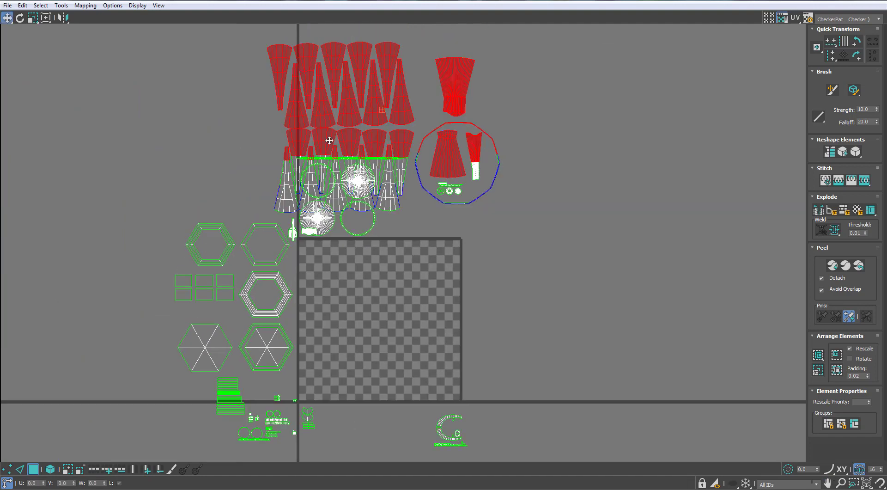
{"action": "scroll", "coordinate": [394, 145], "scroll_direction": "up", "scroll_amount": 2}
{"action": "left_click", "coordinate": [51, 469]}
{"action": "middle_click_drag", "start_coordinate": [363, 313], "coordinate": [358, 383]}
{"action": "scroll", "coordinate": [358, 388], "scroll_direction": "down", "scroll_amount": 1}
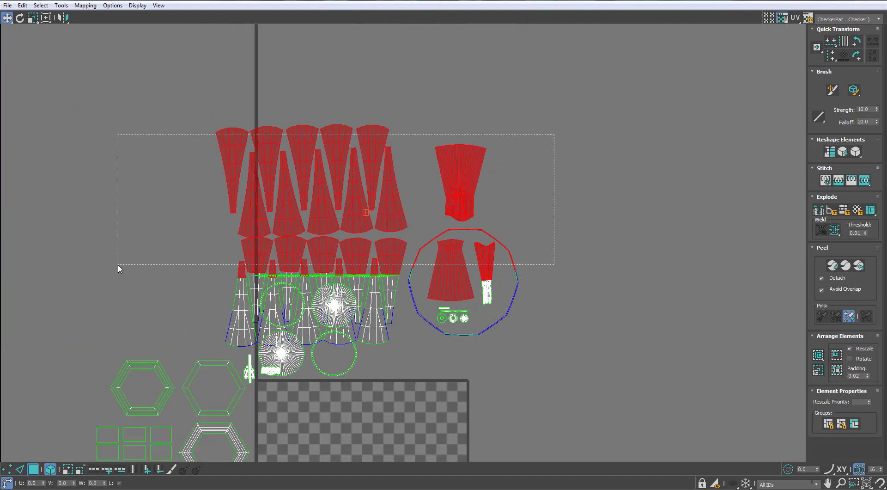
{"action": "left_click_drag", "start_coordinate": [119, 267], "coordinate": [119, 266]}
{"action": "left_click_drag", "start_coordinate": [450, 280], "coordinate": [649, 302]}
Select the disc, ring and long thin strip shells above the tile and shift them clear of the small overlapping shells.
{"action": "middle_click_drag", "start_coordinate": [370, 258], "coordinate": [424, 165]}
{"action": "scroll", "coordinate": [423, 165], "scroll_direction": "up", "scroll_amount": 2}
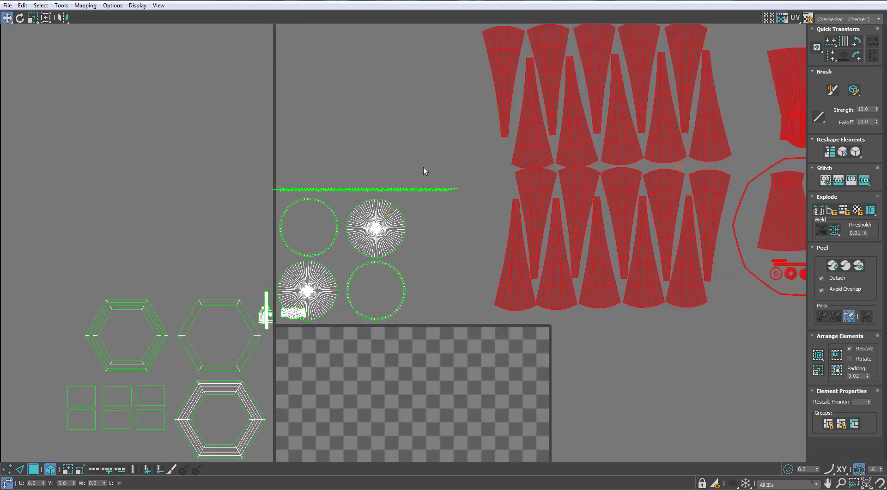
{"action": "left_click_drag", "start_coordinate": [418, 171], "coordinate": [281, 289]}
{"action": "middle_click_drag", "start_coordinate": [231, 325], "coordinate": [329, 259]}
{"action": "scroll", "coordinate": [329, 260], "scroll_direction": "up", "scroll_amount": 3}
{"action": "left_click_drag", "start_coordinate": [328, 260], "coordinate": [286, 186]}
Move the stack of rectangular strip shells up and left, beside the lower hexagon shells, and clear the selection.
{"action": "scroll", "coordinate": [310, 236], "scroll_direction": "down", "scroll_amount": 3}
{"action": "scroll", "coordinate": [326, 252], "scroll_direction": "down", "scroll_amount": 4}
{"action": "scroll", "coordinate": [315, 250], "scroll_direction": "up", "scroll_amount": 3}
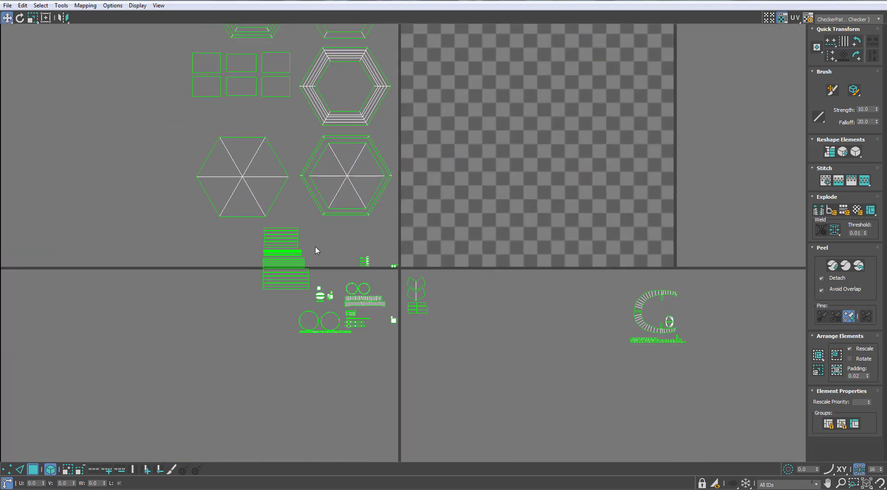
{"action": "left_click_drag", "start_coordinate": [266, 290], "coordinate": [119, 217]}
{"action": "left_click", "coordinate": [178, 236]}
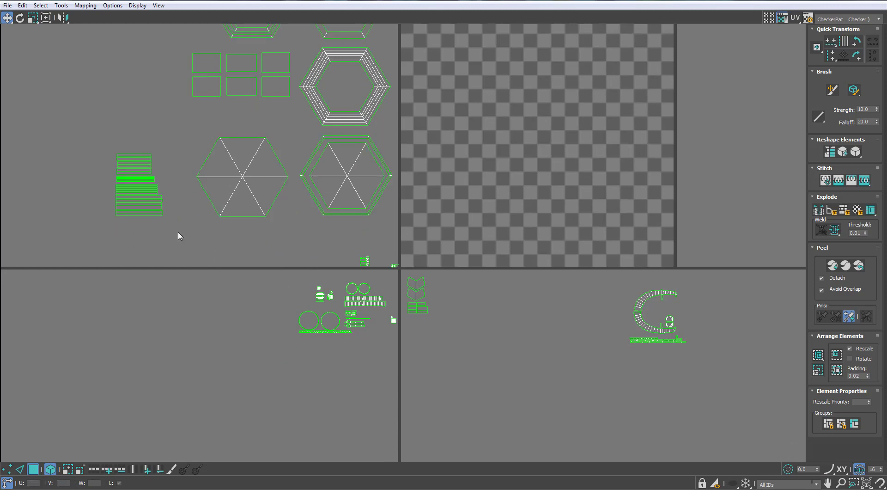
Select the C-shaped arc and its accompanying shells below the tile and move them slightly upward.
{"action": "middle_click_drag", "start_coordinate": [335, 166], "coordinate": [287, 181]}
{"action": "scroll", "coordinate": [295, 184], "scroll_direction": "down", "scroll_amount": 1}
{"action": "middle_click_drag", "start_coordinate": [558, 301], "coordinate": [444, 262]}
{"action": "scroll", "coordinate": [445, 263], "scroll_direction": "up", "scroll_amount": 4}
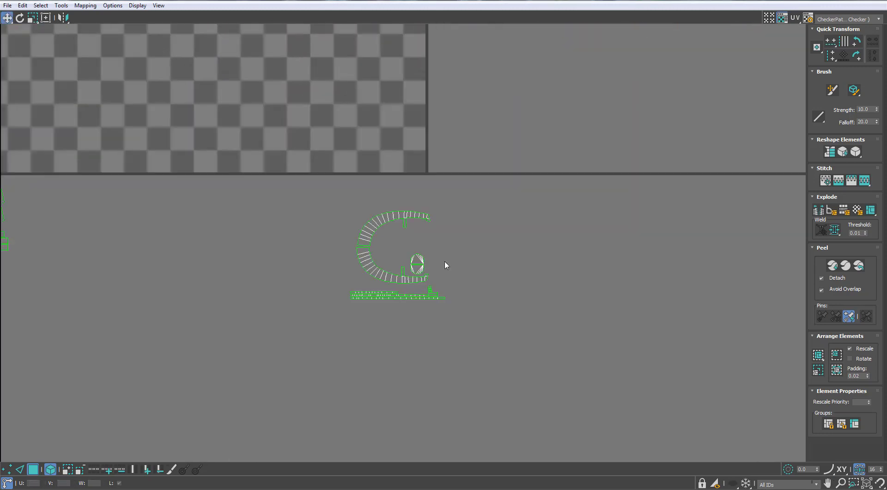
{"action": "left_click_drag", "start_coordinate": [463, 153], "coordinate": [297, 328]}
{"action": "left_click_drag", "start_coordinate": [352, 268], "coordinate": [353, 228]}
{"action": "scroll", "coordinate": [337, 235], "scroll_direction": "down", "scroll_amount": 8}
{"action": "scroll", "coordinate": [284, 230], "scroll_direction": "up", "scroll_amount": 7}
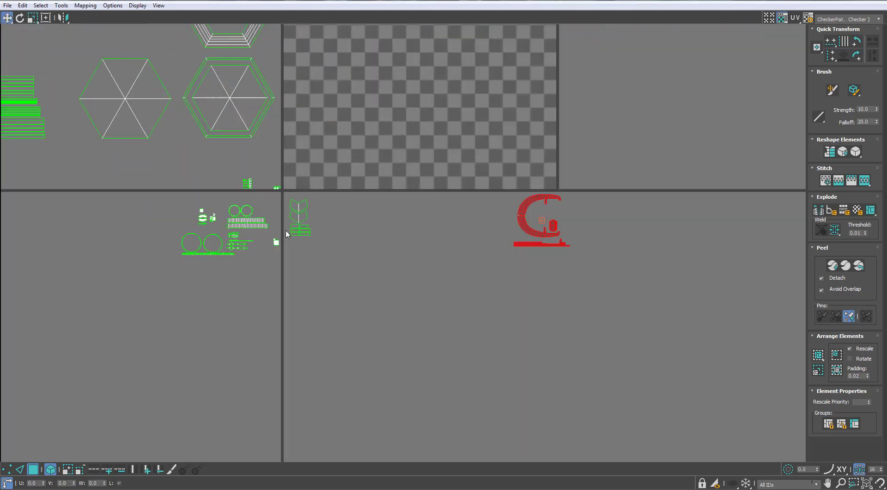
Move the small metal part shells right, beneath the tile, and bring the small rectangle-and-fan group closer to the neighbouring ring shells.
{"action": "left_click_drag", "start_coordinate": [74, 313], "coordinate": [339, 135]}
{"action": "left_click_drag", "start_coordinate": [301, 208], "coordinate": [481, 242]}
{"action": "left_click", "coordinate": [449, 203]}
{"action": "scroll", "coordinate": [450, 203], "scroll_direction": "up", "scroll_amount": 3}
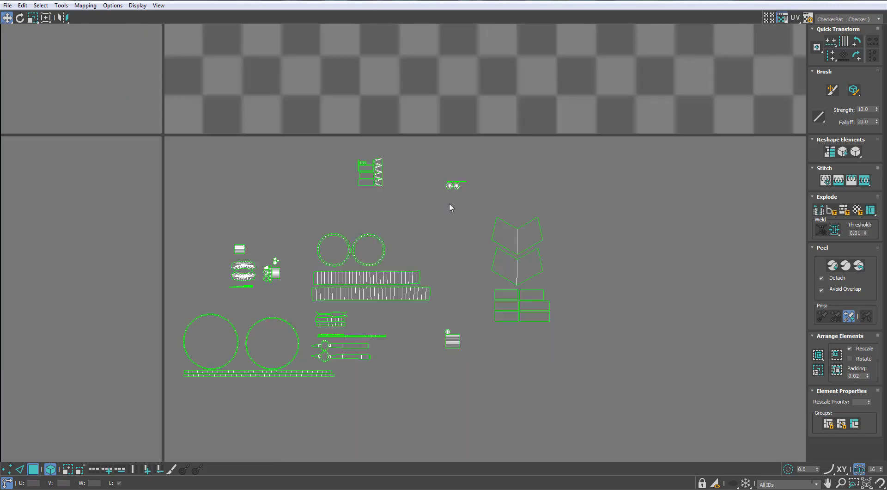
{"action": "left_click", "coordinate": [457, 179]}
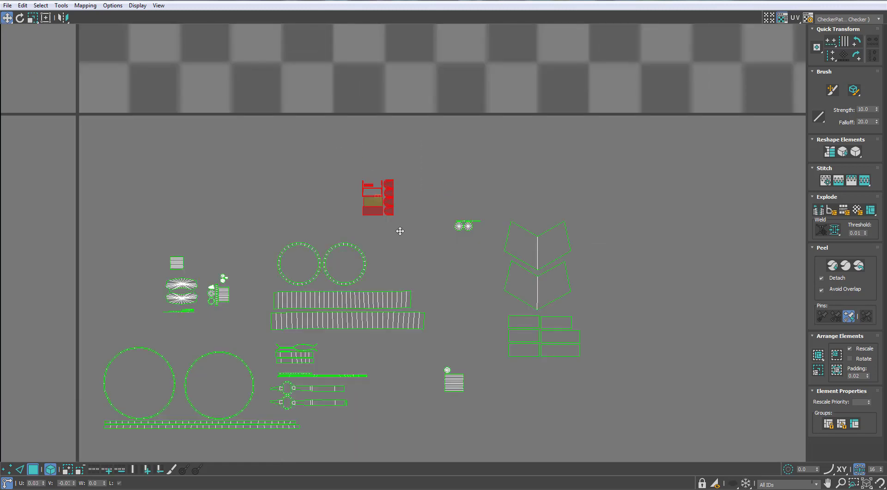
{"action": "left_click_drag", "start_coordinate": [400, 231], "coordinate": [408, 236]}
Select every UV shell, scale the whole layout down slightly and move it left.
{"action": "scroll", "coordinate": [357, 250], "scroll_direction": "down", "scroll_amount": 7}
{"action": "middle_click_drag", "start_coordinate": [269, 206], "coordinate": [279, 297]}
{"action": "scroll", "coordinate": [280, 297], "scroll_direction": "down", "scroll_amount": 1}
{"action": "middle_click_drag", "start_coordinate": [364, 198], "coordinate": [320, 209]}
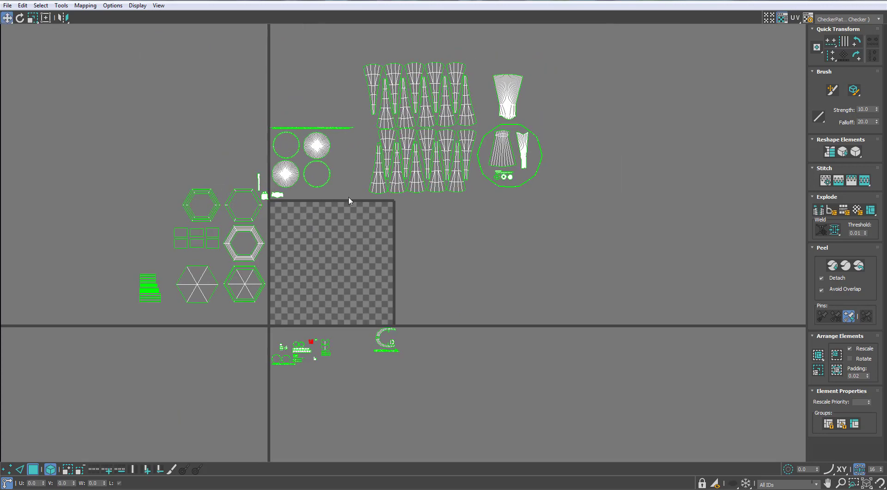
{"action": "left_click_drag", "start_coordinate": [363, 223], "coordinate": [568, 32]}
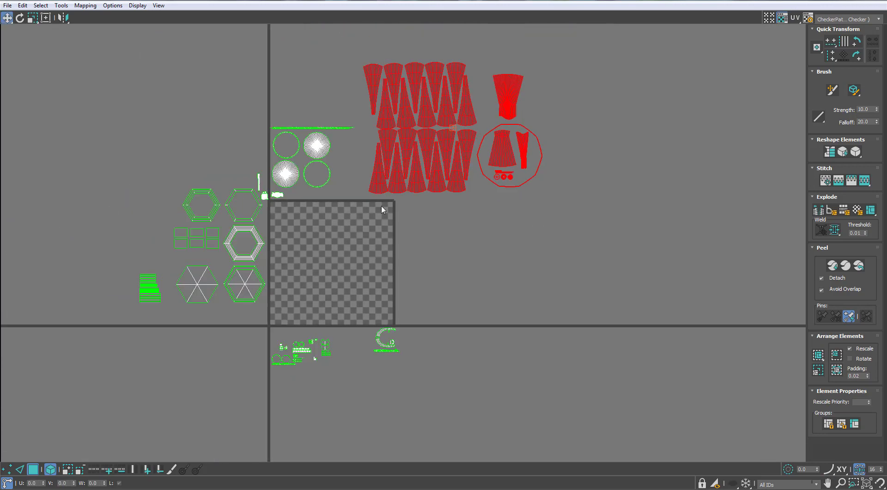
{"action": "left_click", "coordinate": [379, 190]}
{"action": "left_click_drag", "start_coordinate": [582, 32], "coordinate": [62, 404]}
{"action": "key", "text": "r"}
{"action": "left_click_drag", "start_coordinate": [406, 132], "coordinate": [393, 161]}
{"action": "key", "text": "w"}
{"action": "left_click_drag", "start_coordinate": [385, 184], "coordinate": [333, 197]}
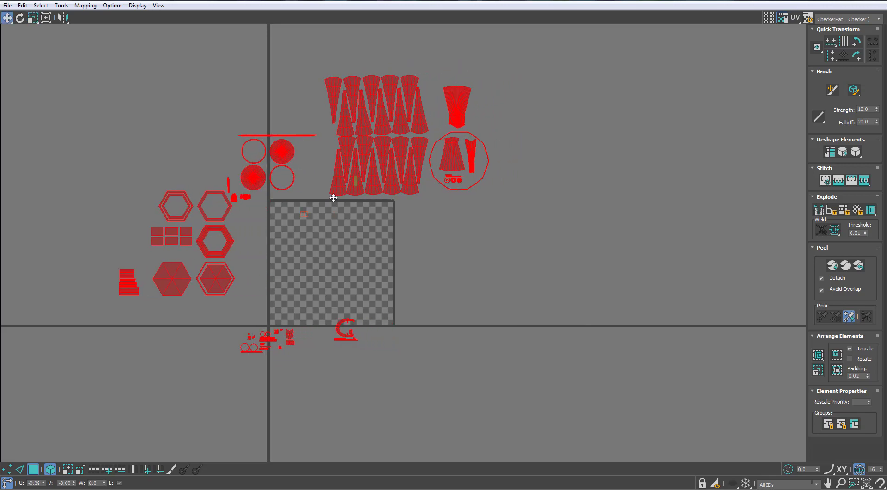
Lower all the small part shells beneath the tile and move the horn's wedge shells into the tile.
{"action": "left_click_drag", "start_coordinate": [238, 405], "coordinate": [238, 401]}
{"action": "left_click_drag", "start_coordinate": [289, 339], "coordinate": [287, 361]}
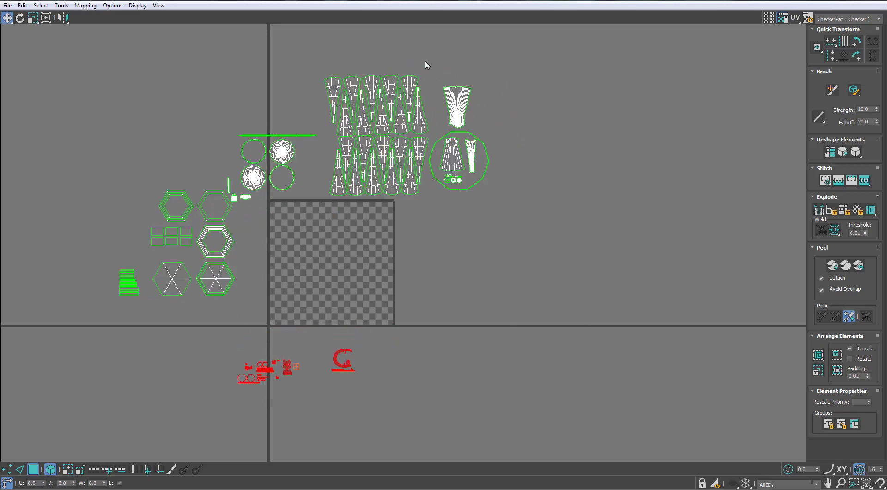
{"action": "left_click_drag", "start_coordinate": [425, 61], "coordinate": [323, 225]}
{"action": "left_click_drag", "start_coordinate": [346, 166], "coordinate": [289, 275]}
{"action": "middle_click_drag", "start_coordinate": [311, 233], "coordinate": [319, 205]}
{"action": "scroll", "coordinate": [318, 207], "scroll_direction": "up", "scroll_amount": 2}
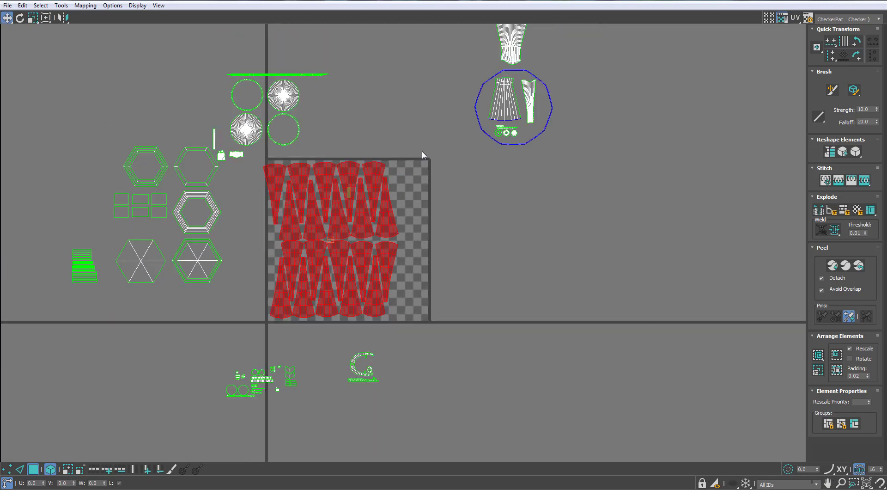
Scale all shells down together and shift them so the wedge shells rest near the tile's lower edge.
{"action": "scroll", "coordinate": [423, 154], "scroll_direction": "down", "scroll_amount": 3}
{"action": "key", "text": "ctrl+a"}
{"action": "scroll", "coordinate": [329, 204], "scroll_direction": "up", "scroll_amount": 4}
{"action": "left_click_drag", "start_coordinate": [370, 180], "coordinate": [362, 240]}
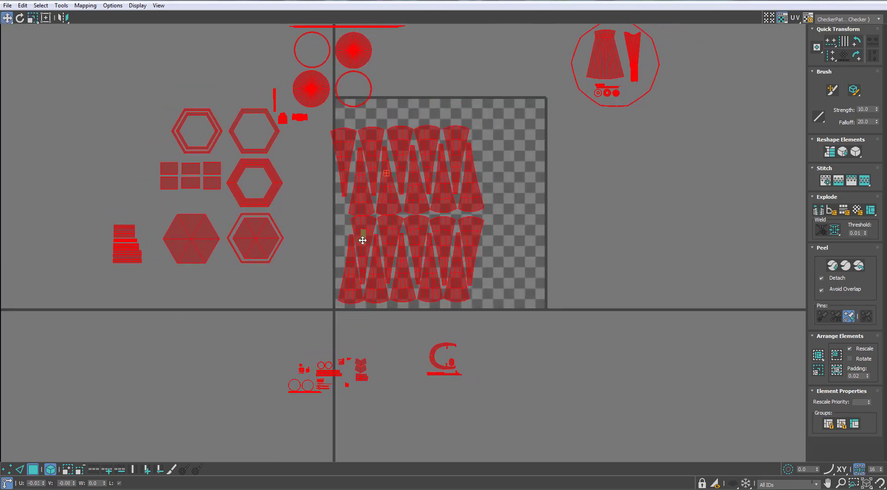
Raise the disc and ring shells clear of the tile and nudge the wedge shells slightly left.
{"action": "scroll", "coordinate": [363, 240], "scroll_direction": "down", "scroll_amount": 2}
{"action": "left_click", "coordinate": [342, 147]}
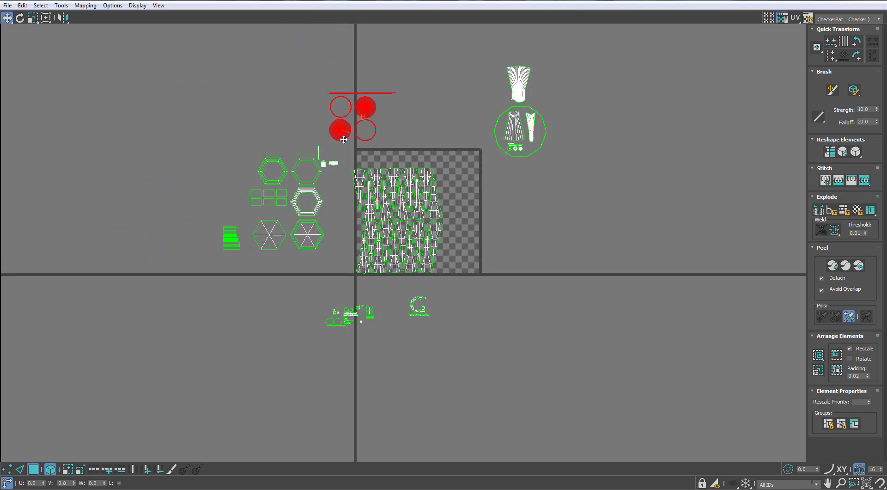
{"action": "scroll", "coordinate": [327, 357], "scroll_direction": "up", "scroll_amount": 5}
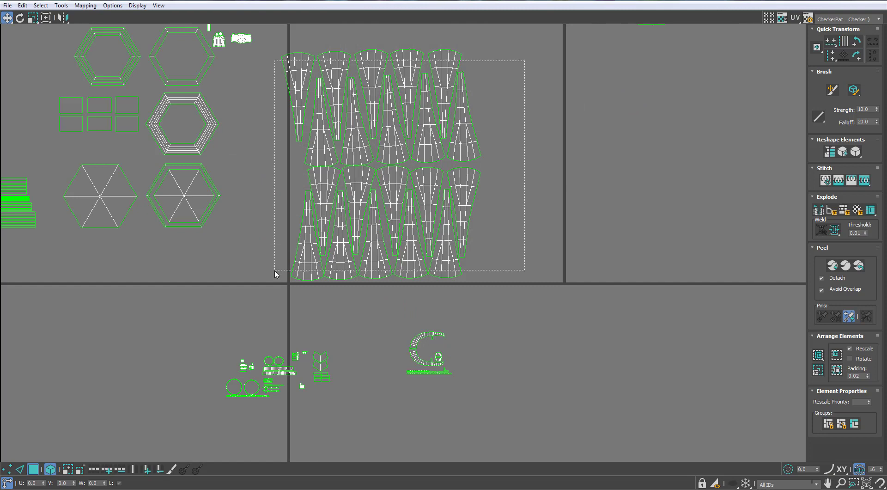
{"action": "left_click_drag", "start_coordinate": [274, 274], "coordinate": [276, 273]}
{"action": "mouse_move", "coordinate": [337, 208]}
{"action": "left_mouse_down"}
{"action": "mouse_move", "coordinate": [315, 218]}
{"action": "mouse_move", "coordinate": [326, 205]}
{"action": "left_mouse_up"}
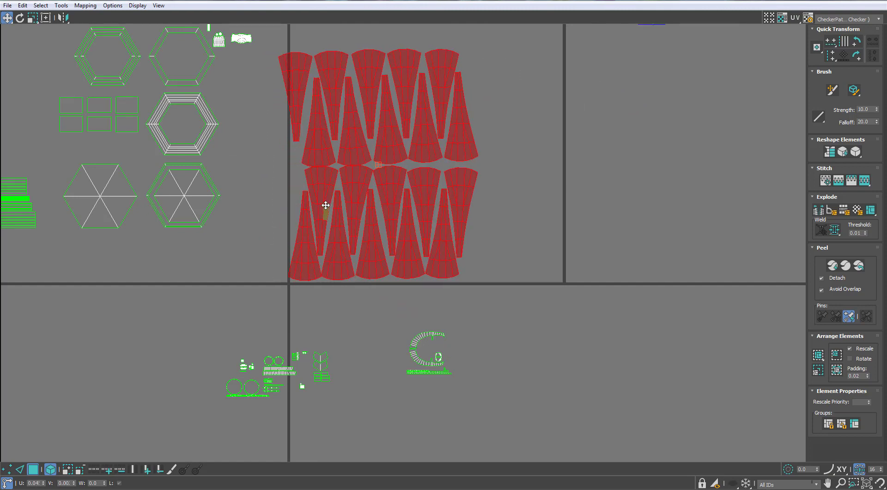
Move the leftmost wedge of the upper row and of the lower row to the right end of their rows.
{"action": "left_click", "coordinate": [302, 98]}
{"action": "scroll", "coordinate": [303, 96], "scroll_direction": "up", "scroll_amount": 3}
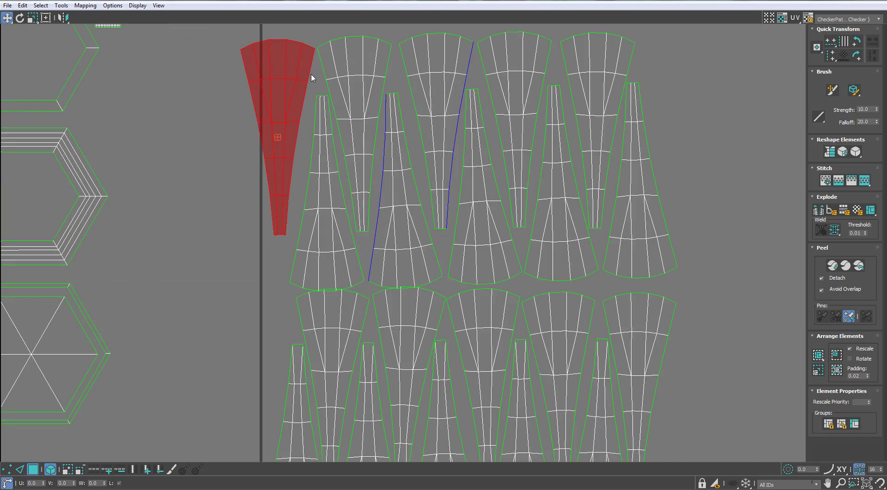
{"action": "scroll", "coordinate": [311, 73], "scroll_direction": "down", "scroll_amount": 4}
{"action": "key", "text": "ctrl+a"}
{"action": "mouse_move", "coordinate": [418, 228]}
{"action": "left_mouse_down"}
{"action": "mouse_move", "coordinate": [429, 230]}
{"action": "mouse_move", "coordinate": [412, 230]}
{"action": "left_mouse_up"}
{"action": "left_click_drag", "start_coordinate": [292, 116], "coordinate": [293, 117]}
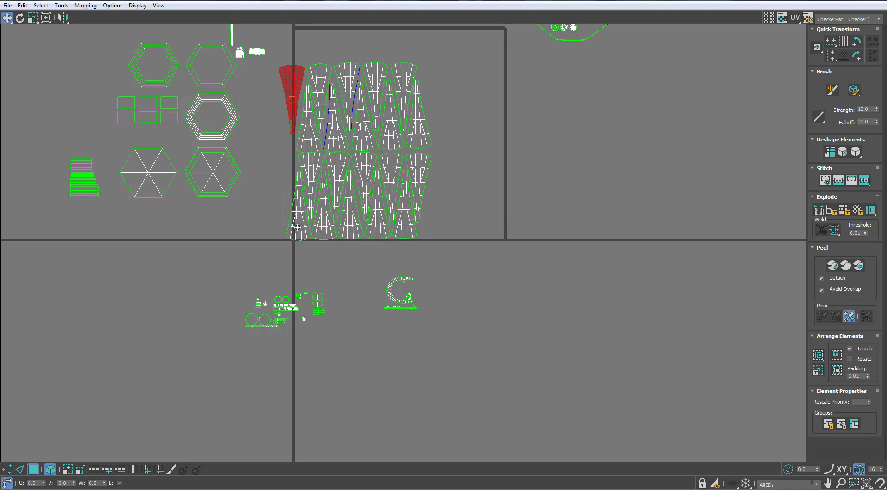
{"action": "left_click", "coordinate": [296, 225], "text": "ctrl"}
{"action": "left_click_drag", "start_coordinate": [297, 225], "coordinate": [436, 225]}
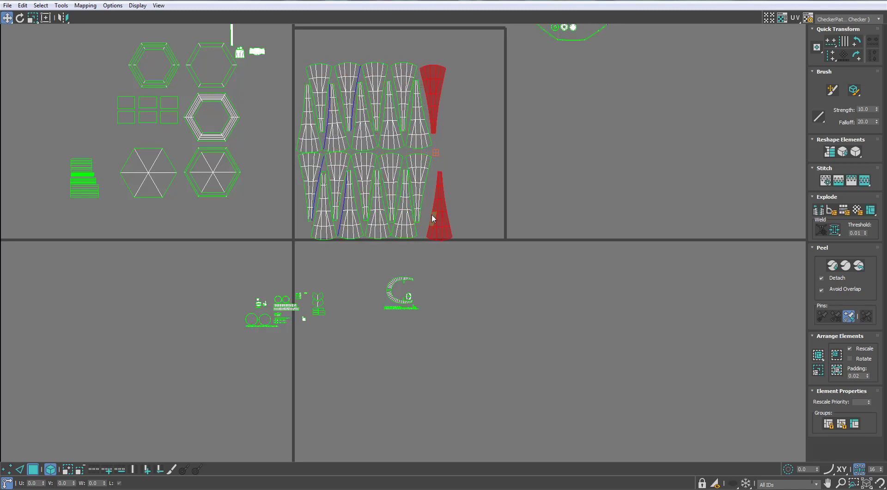
Fine-tune the positions of the two relocated wedges so they sit closely beside their rows.
{"action": "scroll", "coordinate": [434, 218], "scroll_direction": "up", "scroll_amount": 3}
{"action": "left_click", "coordinate": [439, 220]}
{"action": "middle_click_drag", "start_coordinate": [437, 221], "coordinate": [460, 347]}
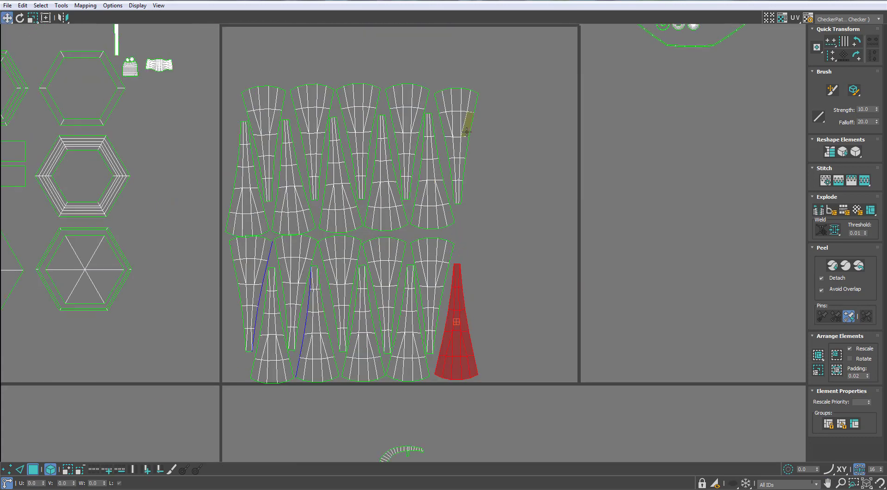
{"action": "left_click", "coordinate": [467, 130]}
{"action": "left_click_drag", "start_coordinate": [233, 342], "coordinate": [234, 343]}
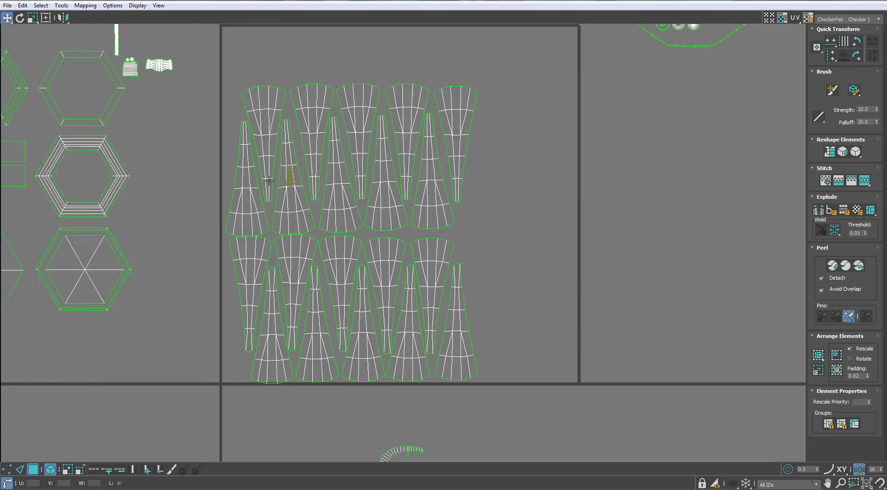
Adjust the position of the first two upside-down wedges in the lower row and slightly rotate the second.
{"action": "left_click", "coordinate": [244, 207]}
{"action": "scroll", "coordinate": [251, 239], "scroll_direction": "up", "scroll_amount": 3}
{"action": "left_click", "coordinate": [258, 175]}
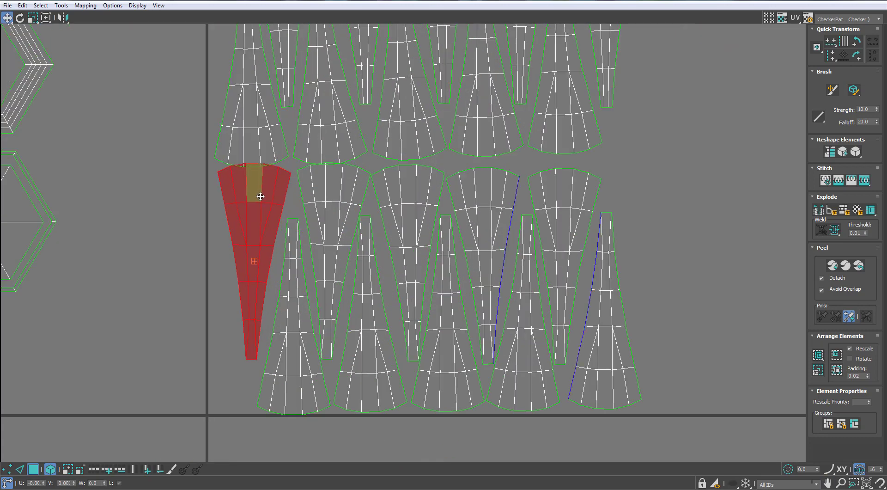
{"action": "left_click", "coordinate": [316, 198]}
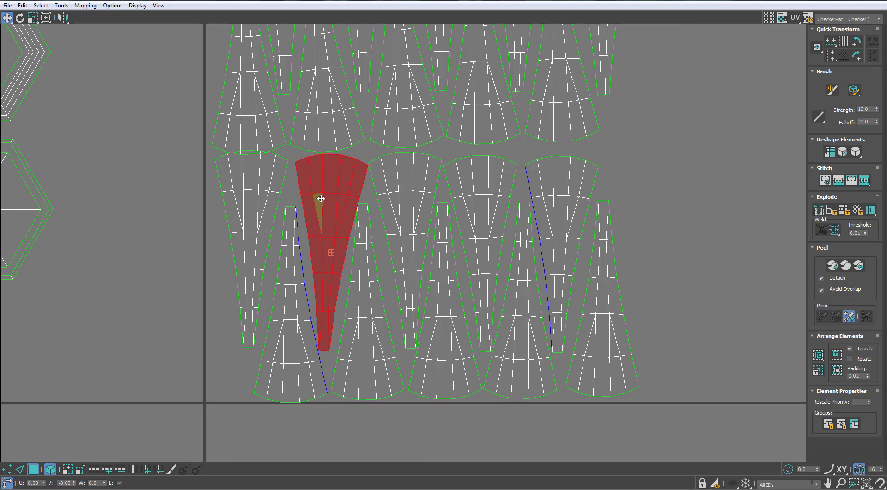
{"action": "scroll", "coordinate": [324, 188], "scroll_direction": "up", "scroll_amount": 2}
{"action": "key", "text": "e"}
{"action": "left_click_drag", "start_coordinate": [347, 164], "coordinate": [346, 163]}
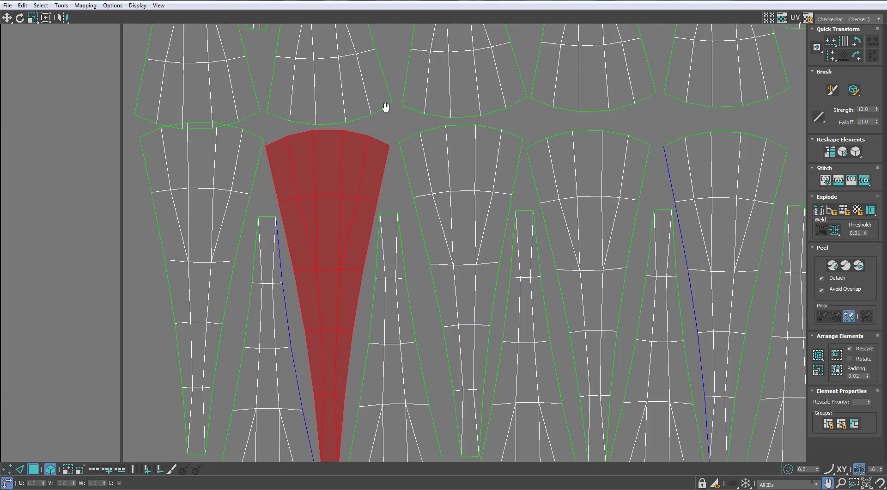
Straighten and evenly space the remaining wide-end-up wedges along the lower row.
{"action": "middle_click_drag", "start_coordinate": [387, 105], "coordinate": [428, 45]}
{"action": "left_click_drag", "start_coordinate": [376, 125], "coordinate": [248, 125]}
{"action": "middle_click_drag", "start_coordinate": [211, 153], "coordinate": [185, 168]}
{"action": "scroll", "coordinate": [184, 167], "scroll_direction": "down", "scroll_amount": 2}
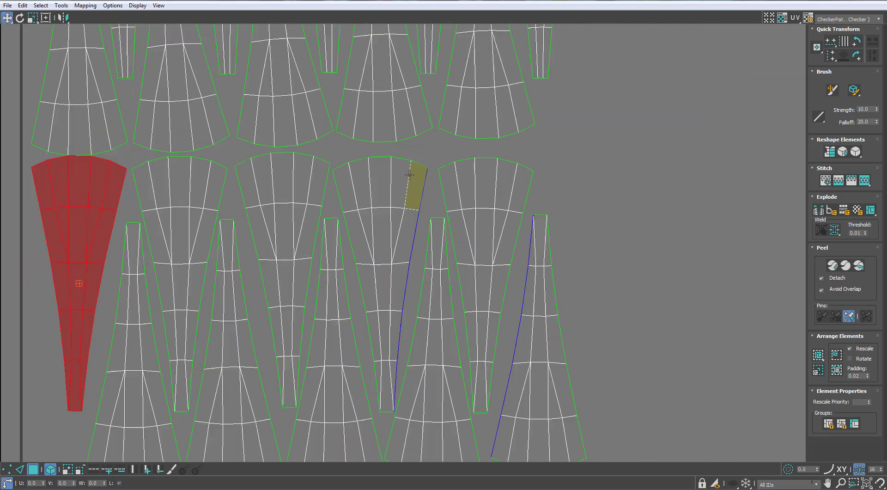
{"action": "left_click_drag", "start_coordinate": [101, 174], "coordinate": [392, 184]}
{"action": "key", "text": "q"}
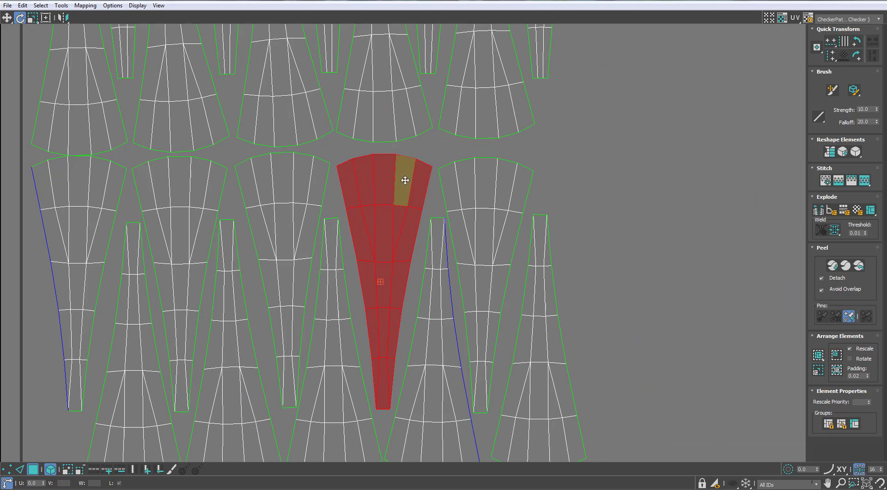
{"action": "left_click_drag", "start_coordinate": [405, 181], "coordinate": [506, 182]}
{"action": "scroll", "coordinate": [420, 192], "scroll_direction": "down", "scroll_amount": 3}
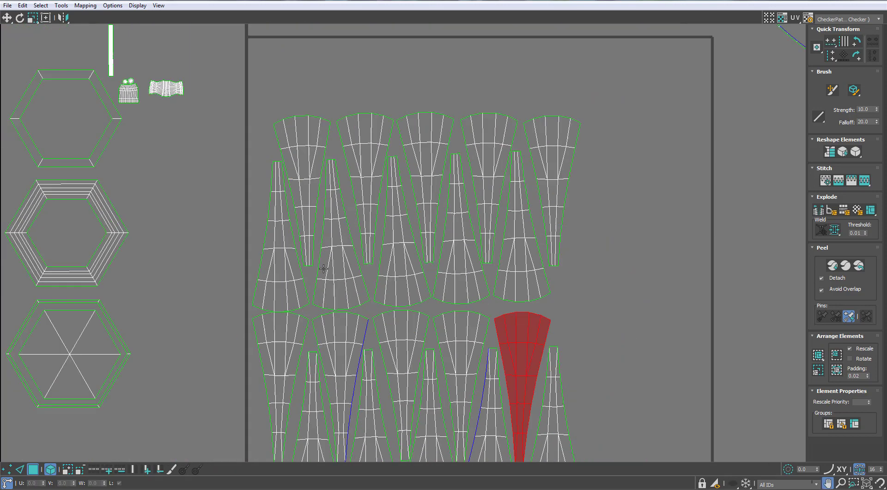
Nudge the complete upper row of wedges slightly up, clear of the lower row, and deselect it.
{"action": "left_click_drag", "start_coordinate": [244, 287], "coordinate": [278, 294]}
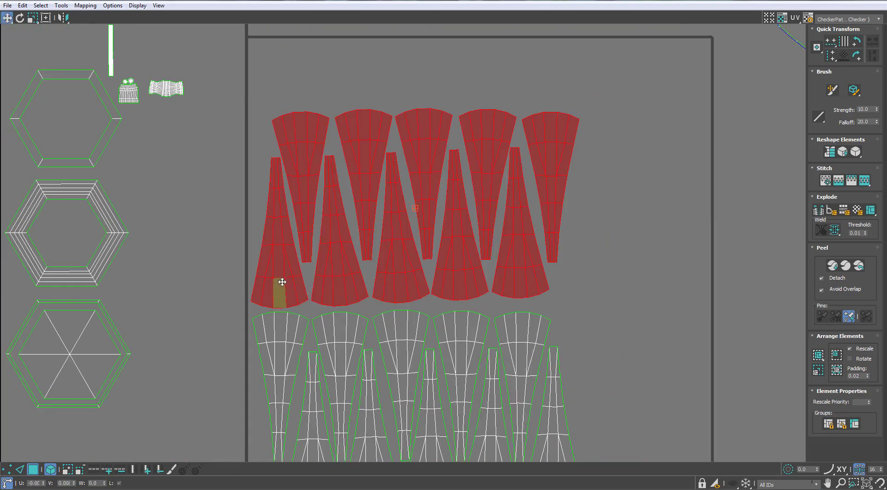
{"action": "key", "text": "ctrl+d"}
{"action": "scroll", "coordinate": [277, 294], "scroll_direction": "down", "scroll_amount": 2}
{"action": "scroll", "coordinate": [332, 255], "scroll_direction": "up", "scroll_amount": 2}
{"action": "middle_click_drag", "start_coordinate": [332, 255], "coordinate": [323, 204]}
Fine-tune the spacing of the second and third wide-end-up wedges in the lower row.
{"action": "left_click", "coordinate": [280, 253]}
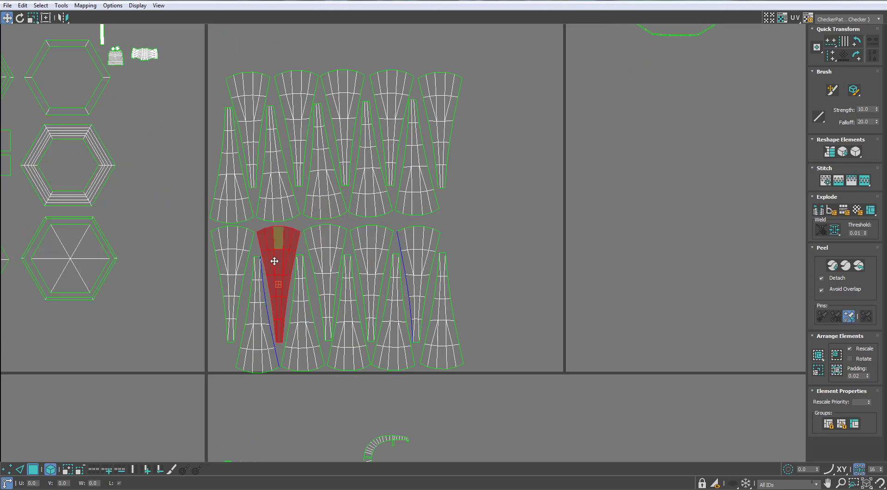
{"action": "scroll", "coordinate": [280, 254], "scroll_direction": "up", "scroll_amount": 4}
{"action": "scroll", "coordinate": [353, 234], "scroll_direction": "down", "scroll_amount": 5}
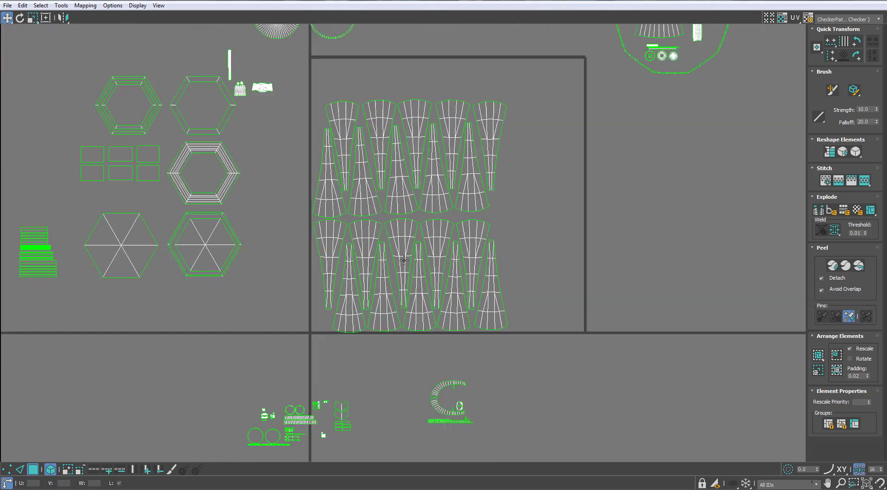
{"action": "scroll", "coordinate": [400, 259], "scroll_direction": "up", "scroll_amount": 5}
{"action": "scroll", "coordinate": [398, 259], "scroll_direction": "down", "scroll_amount": 5}
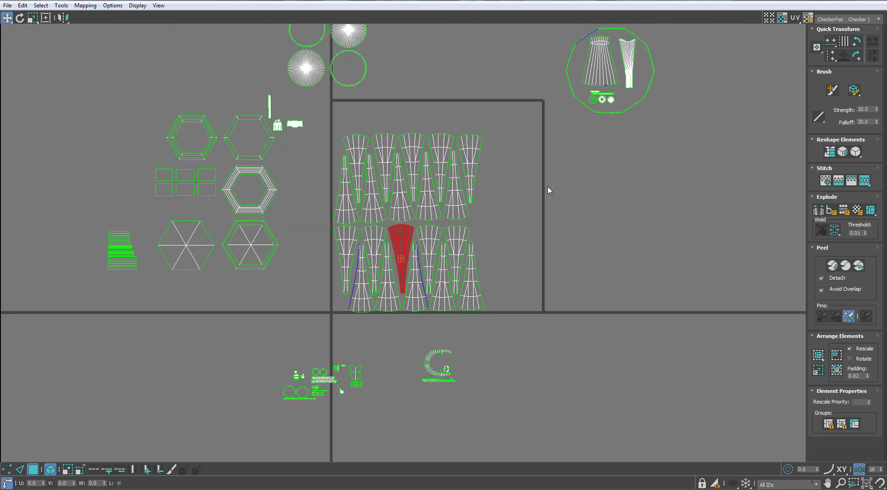
Move the large polygonal ring and the shells inside it down beside the tile's lower right corner.
{"action": "left_click", "coordinate": [570, 106]}
{"action": "left_click_drag", "start_coordinate": [569, 106], "coordinate": [543, 301]}
{"action": "scroll", "coordinate": [480, 221], "scroll_direction": "up", "scroll_amount": 3}
{"action": "middle_click_drag", "start_coordinate": [418, 215], "coordinate": [452, 199]}
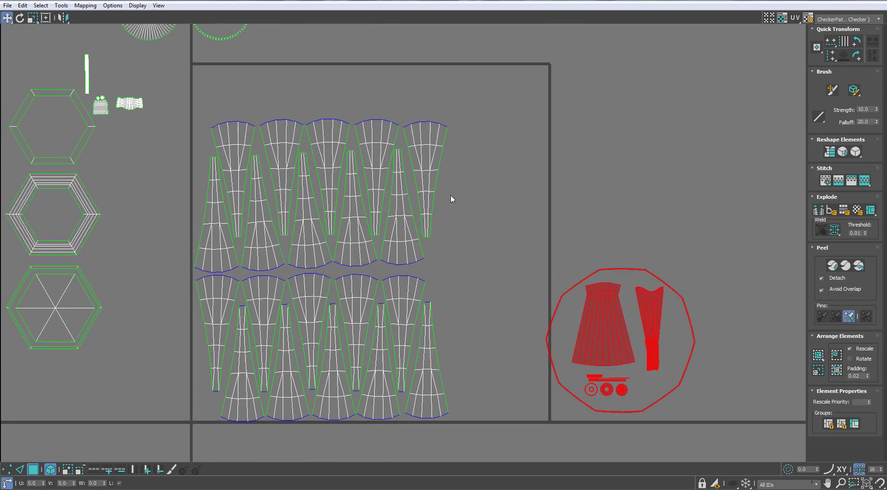
Select all wedge shells, rotate them to lie horizontally and align the group with the tile's lower left corner.
{"action": "scroll", "coordinate": [448, 208], "scroll_direction": "down", "scroll_amount": 2}
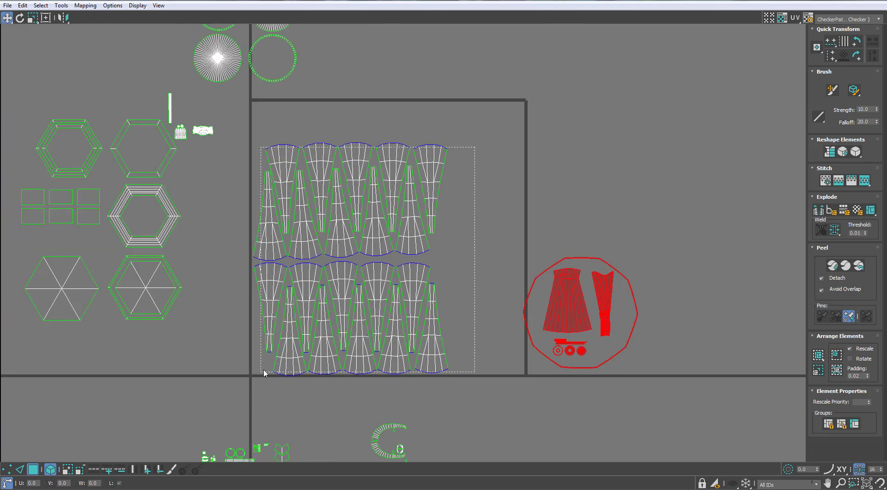
{"action": "left_click_drag", "start_coordinate": [264, 374], "coordinate": [264, 373]}
{"action": "key", "text": "e"}
{"action": "left_click_drag", "start_coordinate": [441, 217], "coordinate": [422, 321]}
{"action": "key", "text": "w"}
{"action": "left_click_drag", "start_coordinate": [390, 252], "coordinate": [398, 264]}
Stack three wedges from the second column on top of the first column and fit them closely together.
{"action": "left_click_drag", "start_coordinate": [403, 231], "coordinate": [402, 231]}
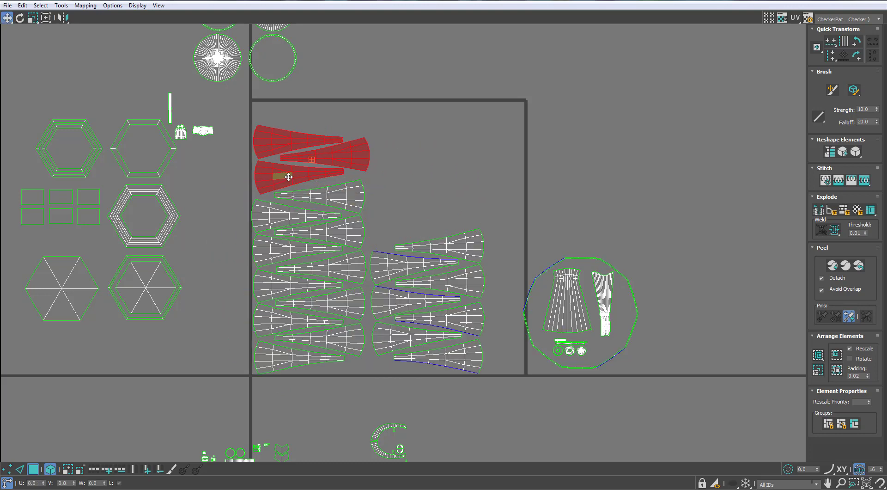
{"action": "scroll", "coordinate": [281, 185], "scroll_direction": "up", "scroll_amount": 5}
{"action": "left_click_drag", "start_coordinate": [278, 186], "coordinate": [276, 188]}
{"action": "scroll", "coordinate": [129, 178], "scroll_direction": "down", "scroll_amount": 5}
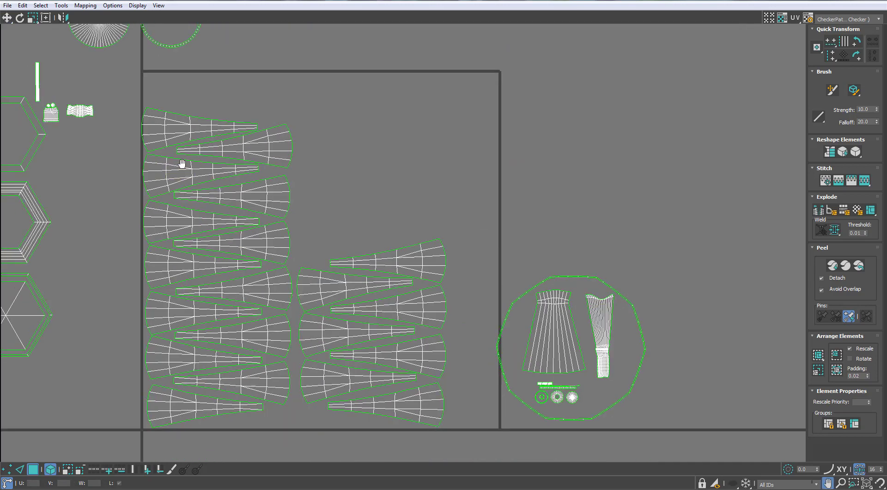
Move the bottom two wedges of the second column to the top of the first column.
{"action": "left_click_drag", "start_coordinate": [416, 231], "coordinate": [210, 74]}
{"action": "scroll", "coordinate": [209, 74], "scroll_direction": "up", "scroll_amount": 2}
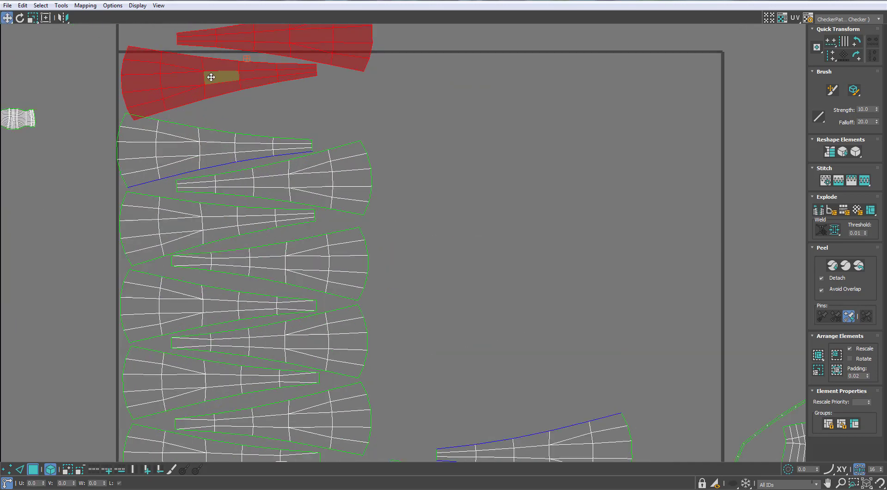
{"action": "key", "text": "ctrl+z"}
{"action": "scroll", "coordinate": [214, 75], "scroll_direction": "down", "scroll_amount": 3}
{"action": "key", "text": "ctrl+z"}
{"action": "key", "text": "ctrl+y"}
{"action": "key", "text": "ctrl+y"}
{"action": "scroll", "coordinate": [261, 96], "scroll_direction": "up", "scroll_amount": 4}
{"action": "left_click_drag", "start_coordinate": [260, 95], "coordinate": [250, 90]}
{"action": "scroll", "coordinate": [252, 92], "scroll_direction": "down", "scroll_amount": 3}
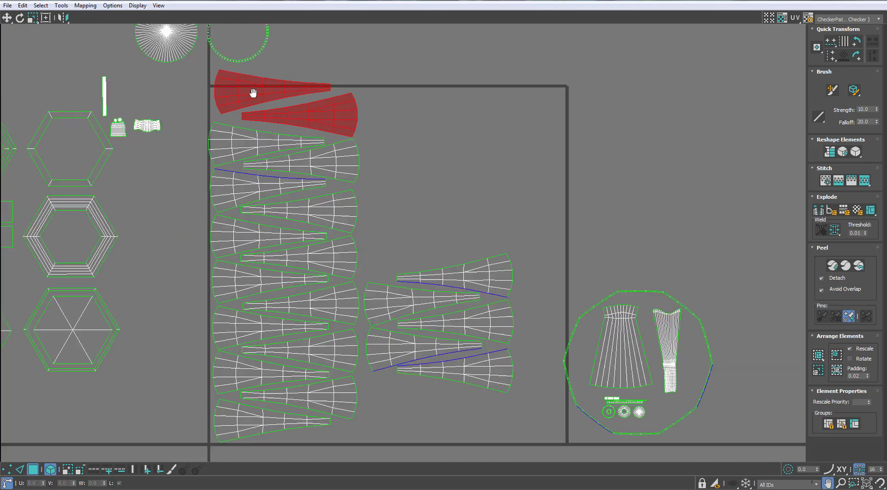
Return the topmost wedge to the top of the second column and raise that column to the tile's upper edge.
{"action": "scroll", "coordinate": [298, 94], "scroll_direction": "down", "scroll_amount": 3}
{"action": "scroll", "coordinate": [364, 126], "scroll_direction": "up", "scroll_amount": 4}
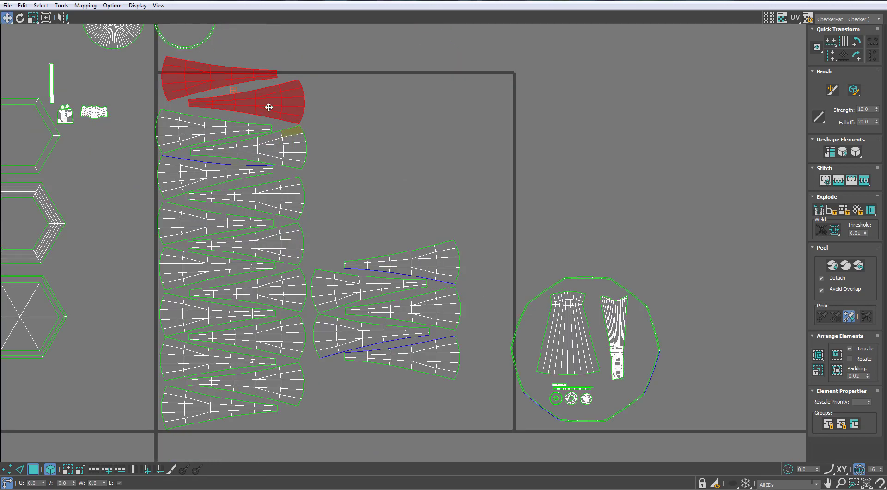
{"action": "left_click_drag", "start_coordinate": [233, 79], "coordinate": [386, 240]}
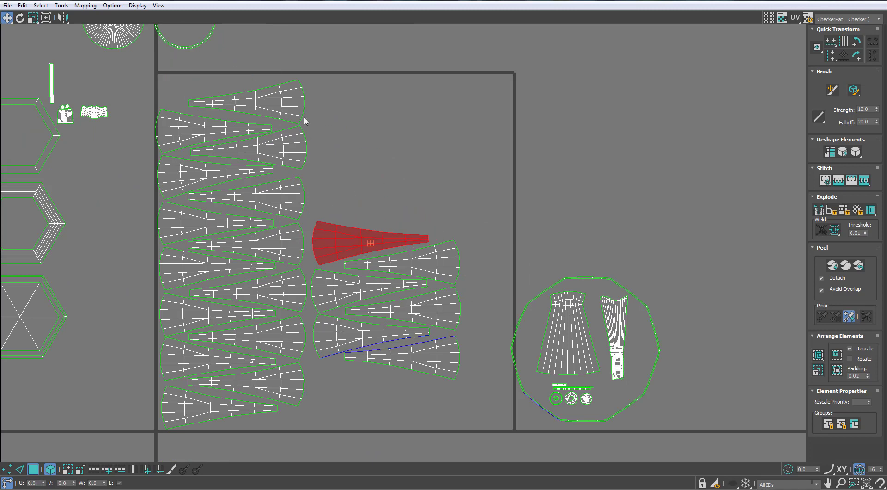
{"action": "left_click_drag", "start_coordinate": [287, 113], "coordinate": [283, 112]}
{"action": "left_click_drag", "start_coordinate": [420, 199], "coordinate": [358, 198]}
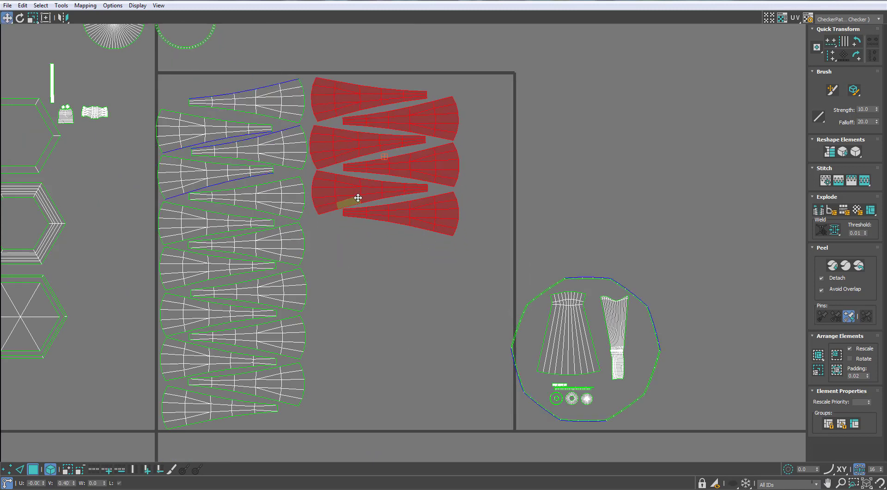
Move the polygon ring and its enclosed parts into the tile below the second wedge column, and scale all shells down slightly.
{"action": "left_click", "coordinate": [462, 296]}
{"action": "left_click_drag", "start_coordinate": [566, 355], "coordinate": [370, 362]}
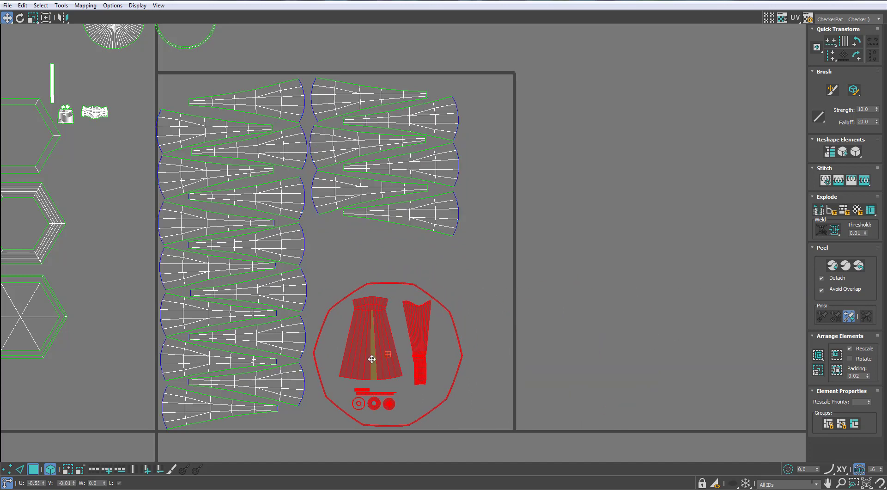
{"action": "scroll", "coordinate": [379, 314], "scroll_direction": "down", "scroll_amount": 4}
{"action": "middle_click_drag", "start_coordinate": [377, 285], "coordinate": [407, 266]}
{"action": "scroll", "coordinate": [467, 245], "scroll_direction": "up", "scroll_amount": 1}
{"action": "middle_click_drag", "start_coordinate": [468, 235], "coordinate": [474, 205]}
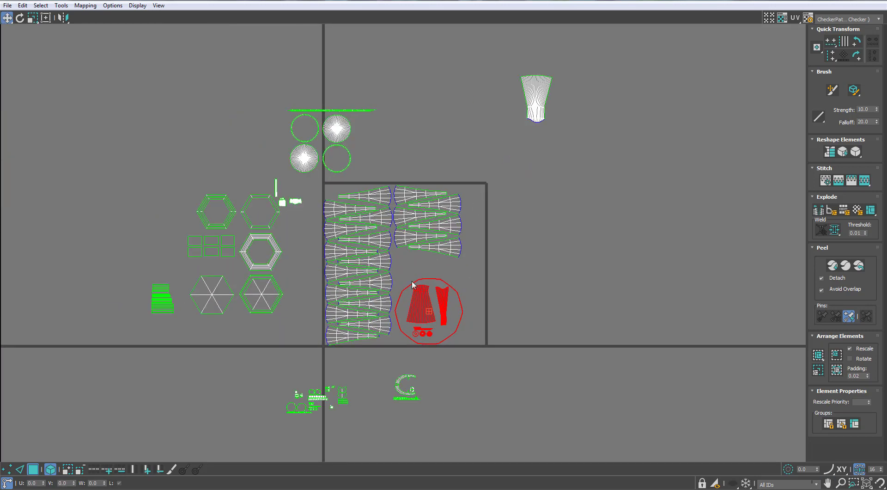
{"action": "left_click", "coordinate": [535, 225]}
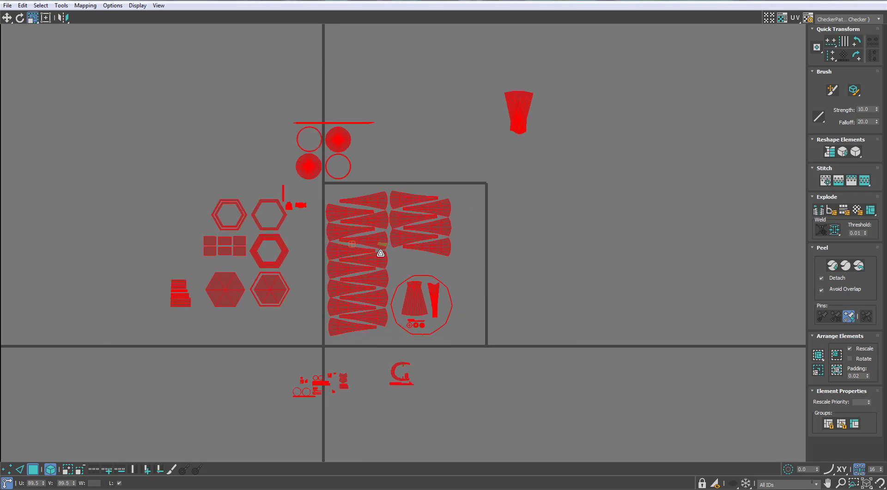
{"action": "scroll", "coordinate": [379, 269], "scroll_direction": "up", "scroll_amount": 4}
{"action": "scroll", "coordinate": [379, 289], "scroll_direction": "down", "scroll_amount": 3}
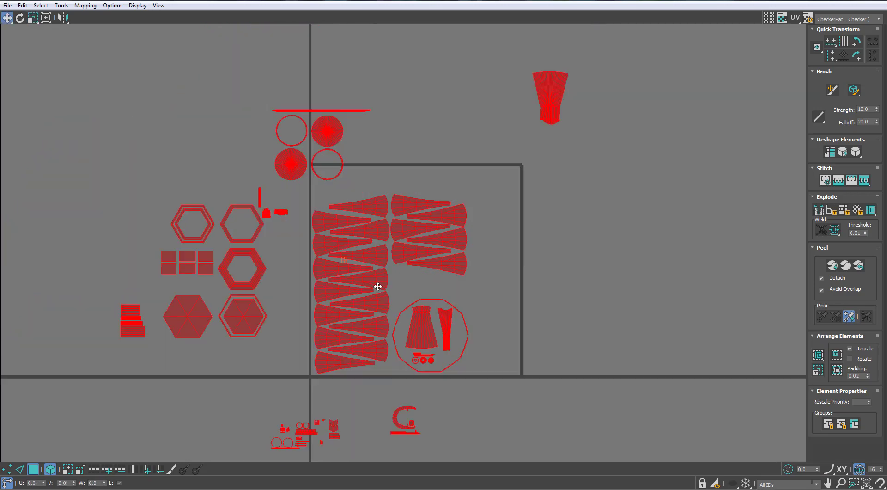
Mirror the six wedges of the second column horizontally and stack them closely on top of the first column.
{"action": "middle_click_drag", "start_coordinate": [379, 285], "coordinate": [409, 312]}
{"action": "left_click_drag", "start_coordinate": [431, 138], "coordinate": [339, 226]}
{"action": "left_click_drag", "start_coordinate": [339, 226], "coordinate": [341, 198]}
{"action": "scroll", "coordinate": [379, 225], "scroll_direction": "up", "scroll_amount": 3}
{"action": "left_click_drag", "start_coordinate": [556, 252], "coordinate": [363, 273]}
{"action": "left_click", "coordinate": [63, 19]}
{"action": "scroll", "coordinate": [369, 257], "scroll_direction": "up", "scroll_amount": 4}
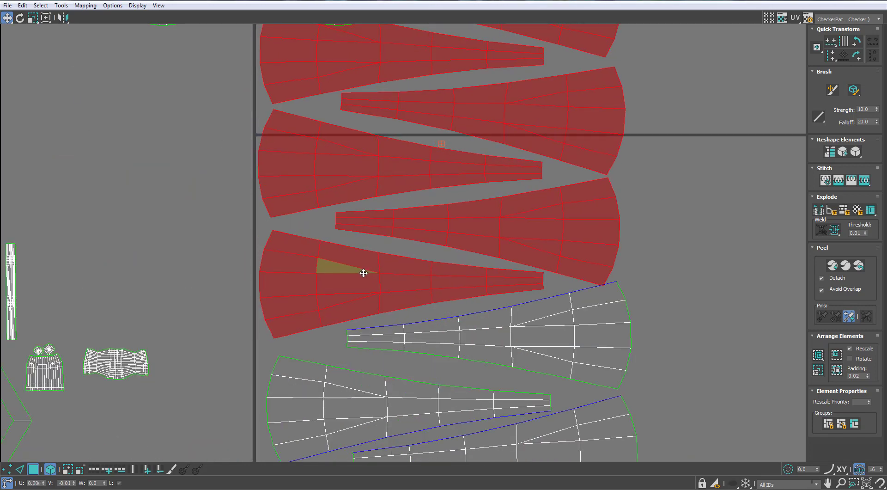
{"action": "scroll", "coordinate": [364, 273], "scroll_direction": "down", "scroll_amount": 5}
{"action": "left_click", "coordinate": [489, 280]}
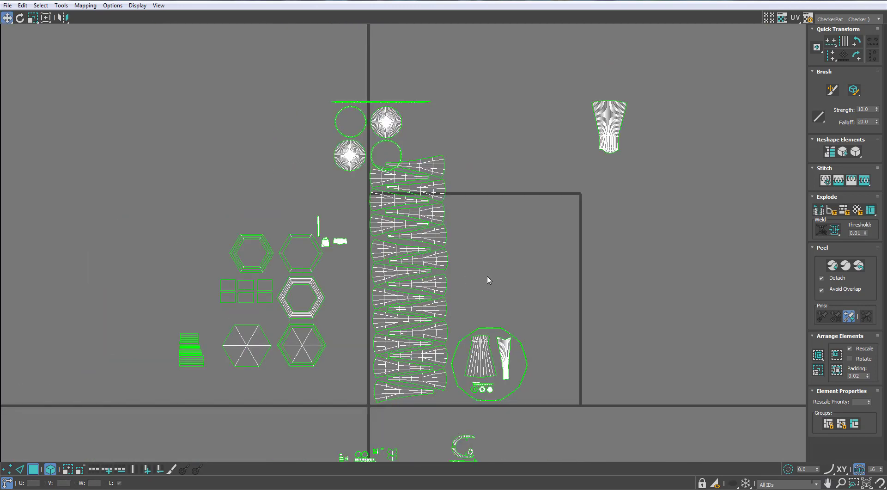
Move the four topmost wedges of the stack into the tile beside the first column.
{"action": "scroll", "coordinate": [485, 247], "scroll_direction": "up", "scroll_amount": 4}
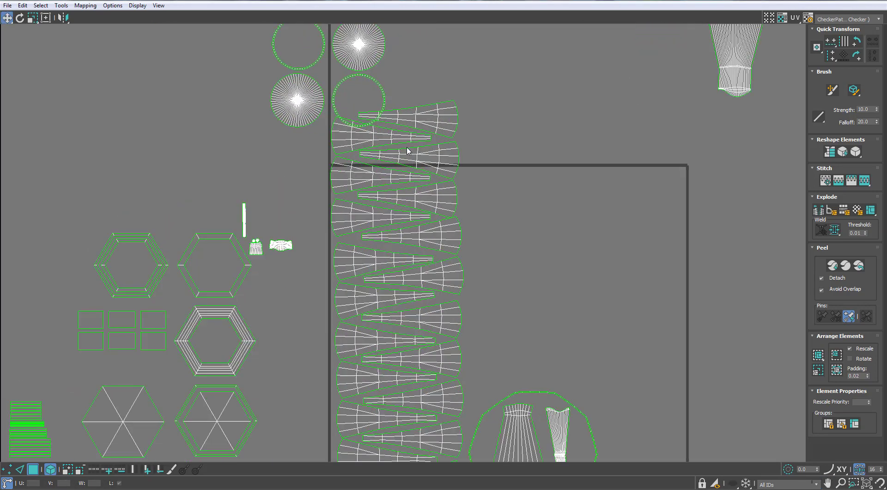
{"action": "left_click_drag", "start_coordinate": [400, 178], "coordinate": [401, 178]}
{"action": "left_click_drag", "start_coordinate": [400, 178], "coordinate": [530, 248]}
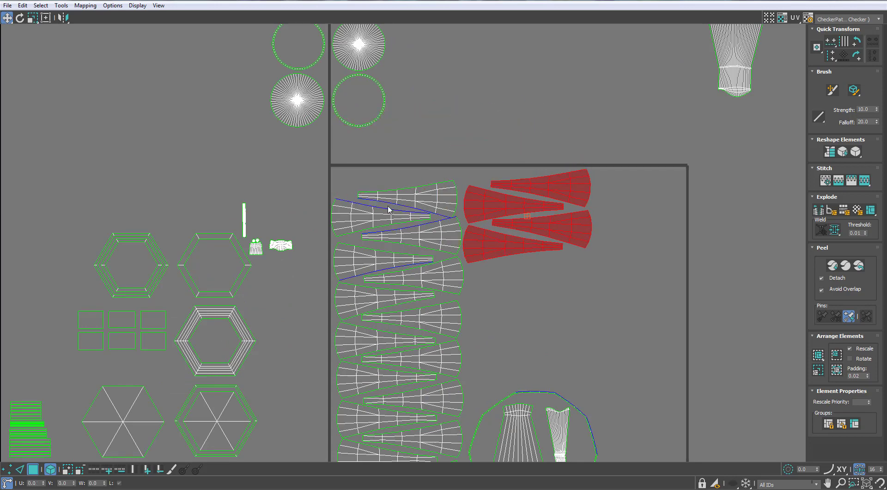
Return the lowest of the four separated wedges to the top of the first column and align that column with the tile's left edge.
{"action": "middle_click_drag", "start_coordinate": [388, 210], "coordinate": [402, 116]}
{"action": "left_click_drag", "start_coordinate": [517, 94], "coordinate": [370, 93]}
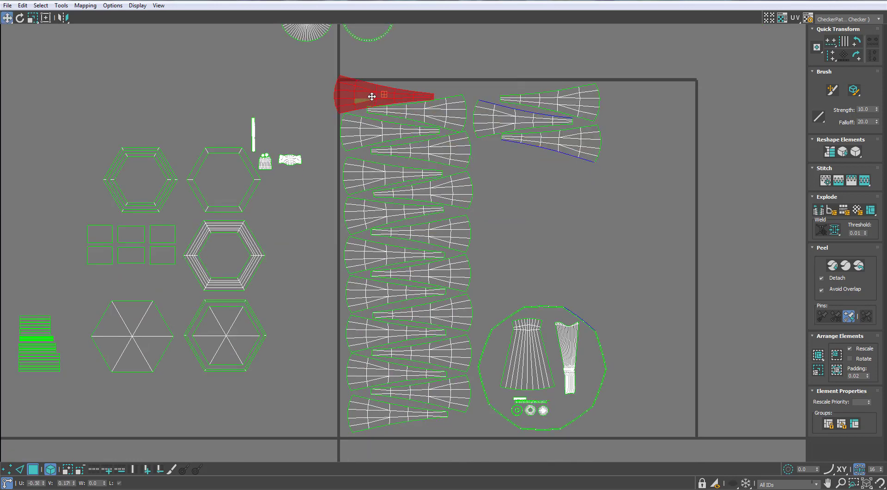
{"action": "scroll", "coordinate": [372, 95], "scroll_direction": "up", "scroll_amount": 4}
{"action": "scroll", "coordinate": [373, 98], "scroll_direction": "down", "scroll_amount": 4}
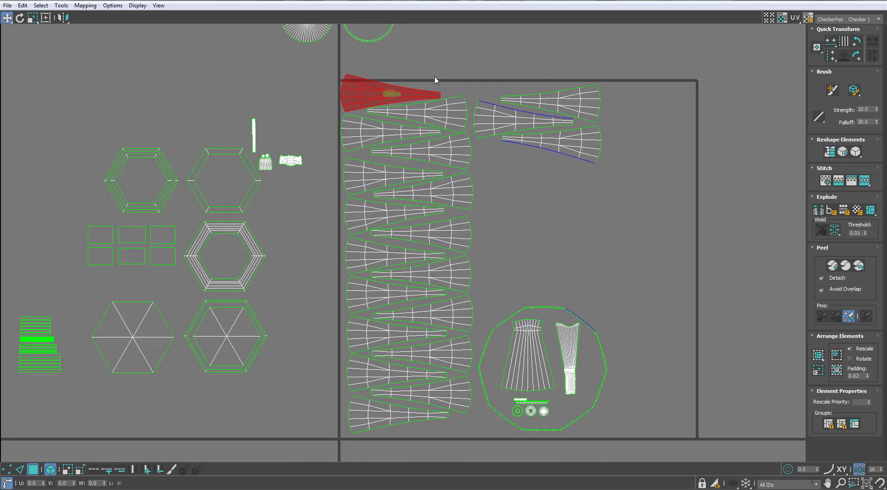
{"action": "left_click_drag", "start_coordinate": [345, 432], "coordinate": [345, 433]}
{"action": "left_click_drag", "start_coordinate": [355, 422], "coordinate": [356, 428]}
Select all shells and fine-tune their overall scale so the full wedge column fits the tile's height.
{"action": "scroll", "coordinate": [372, 398], "scroll_direction": "down", "scroll_amount": 6}
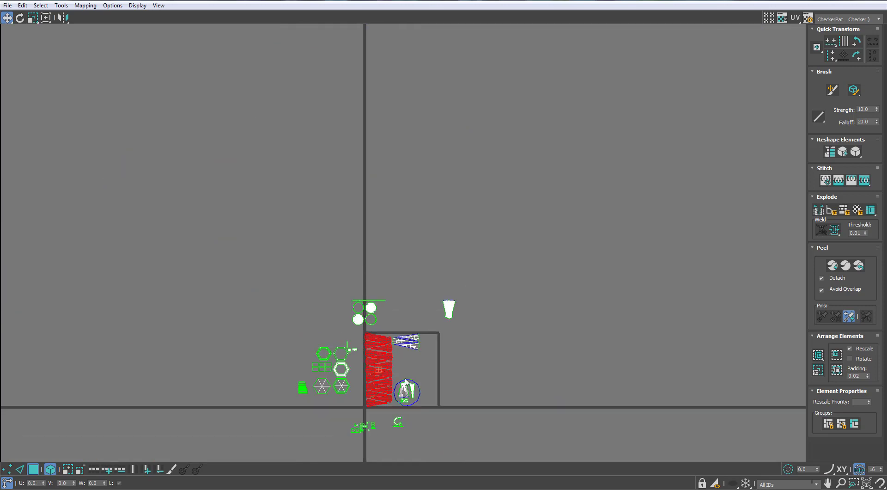
{"action": "key", "text": "ctrl+a"}
{"action": "scroll", "coordinate": [413, 311], "scroll_direction": "up", "scroll_amount": 2}
{"action": "middle_click_drag", "start_coordinate": [413, 311], "coordinate": [449, 145]}
{"action": "scroll", "coordinate": [393, 205], "scroll_direction": "up", "scroll_amount": 3}
{"action": "middle_click_drag", "start_coordinate": [389, 207], "coordinate": [402, 184]}
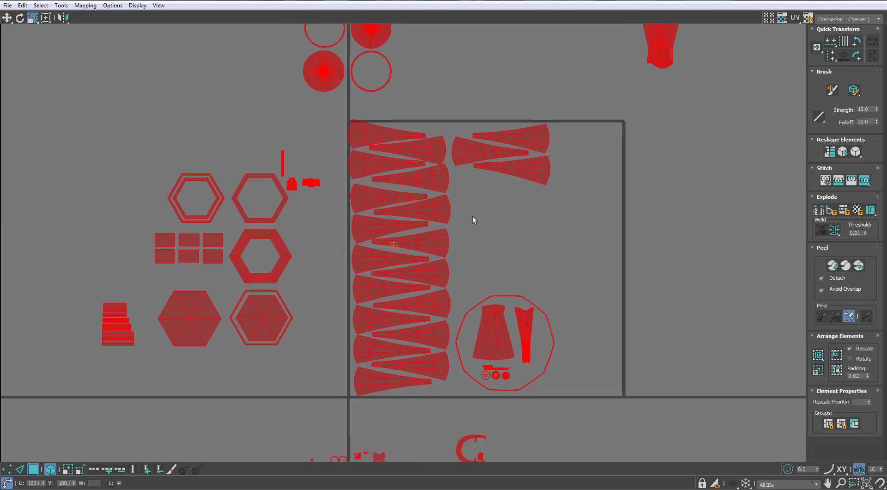
{"action": "left_click", "coordinate": [472, 215]}
{"action": "key", "text": "w"}
Move the group of five hexagons and six rectangles to the free area on the right side of the tile.
{"action": "scroll", "coordinate": [400, 199], "scroll_direction": "down", "scroll_amount": 1}
{"action": "middle_click_drag", "start_coordinate": [298, 212], "coordinate": [313, 192]}
{"action": "scroll", "coordinate": [313, 193], "scroll_direction": "up", "scroll_amount": 1}
{"action": "scroll", "coordinate": [311, 200], "scroll_direction": "down", "scroll_amount": 1}
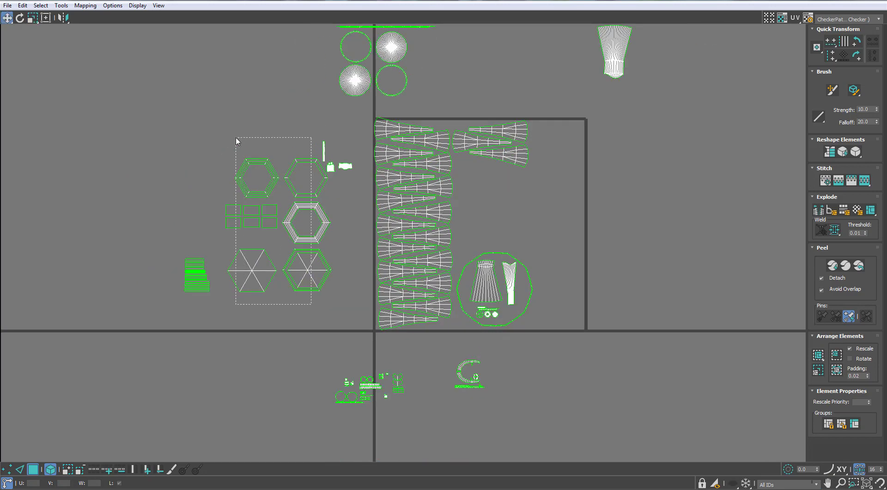
{"action": "left_click_drag", "start_coordinate": [237, 141], "coordinate": [236, 139]}
{"action": "left_click_drag", "start_coordinate": [303, 179], "coordinate": [686, 161]}
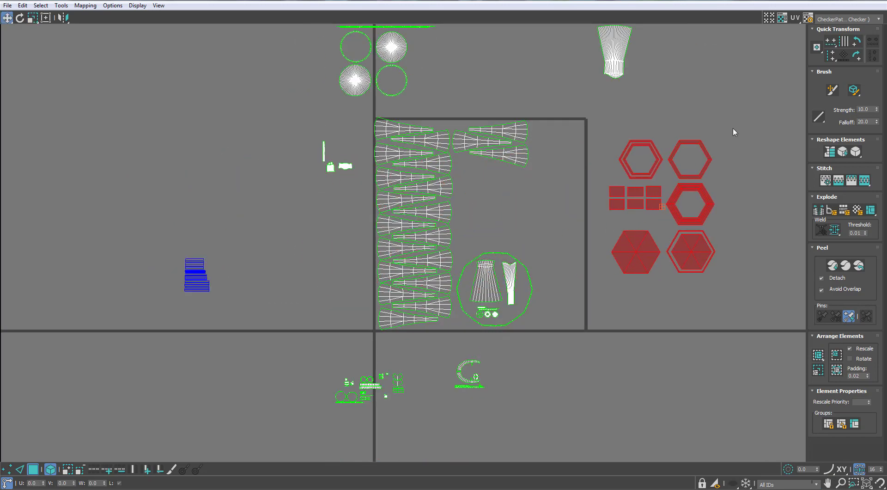
Move the right column of three hexagons inside the tile's right edge and place the solid hexagon directly beneath them.
{"action": "left_click_drag", "start_coordinate": [735, 132], "coordinate": [664, 288]}
{"action": "left_click_drag", "start_coordinate": [695, 250], "coordinate": [569, 238]}
{"action": "scroll", "coordinate": [595, 231], "scroll_direction": "up", "scroll_amount": 2}
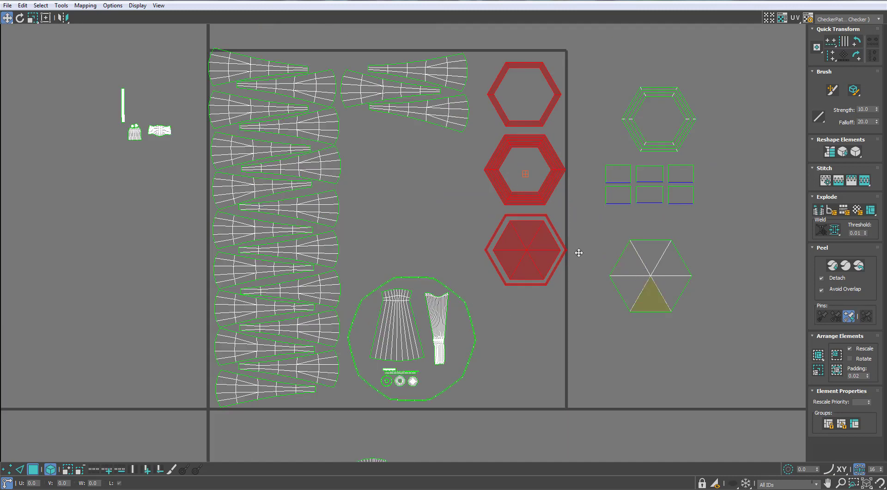
{"action": "left_click_drag", "start_coordinate": [636, 252], "coordinate": [560, 286]}
Fit the four stacked hexagons into the tile's upper right corner and mirror the stack vertically.
{"action": "left_click_drag", "start_coordinate": [577, 61], "coordinate": [509, 377]}
{"action": "left_click_drag", "start_coordinate": [528, 339], "coordinate": [527, 334]}
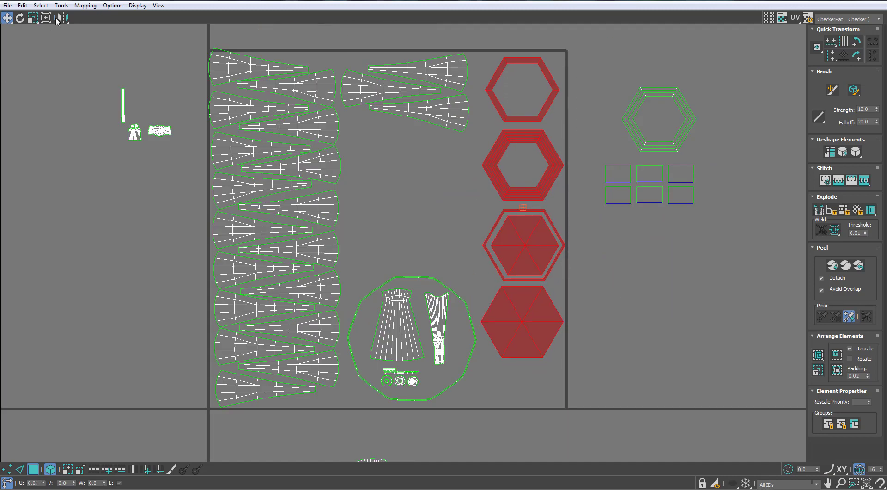
{"action": "left_click", "coordinate": [64, 58]}
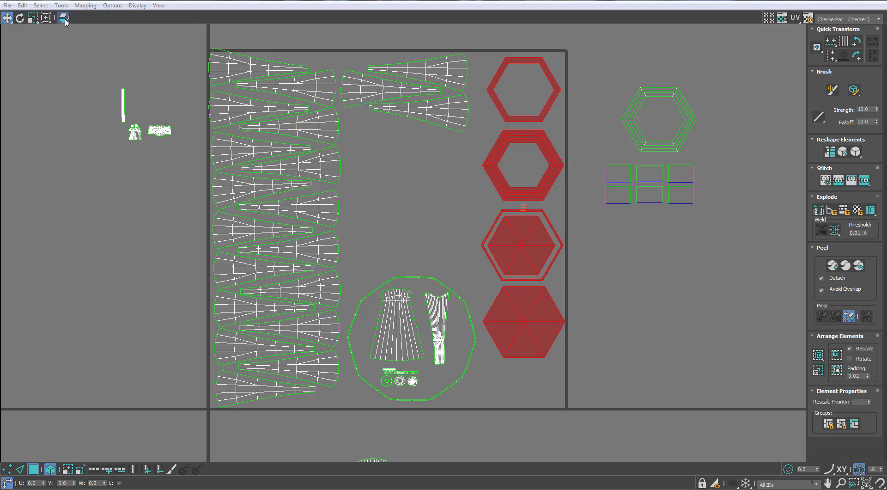
{"action": "key", "text": "e"}
{"action": "left_click_drag", "start_coordinate": [522, 120], "coordinate": [520, 266]}
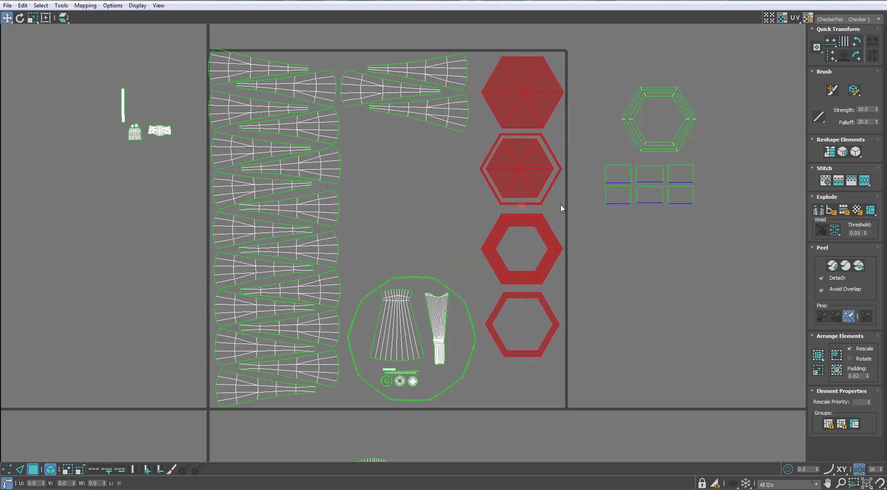
Raise the polygon ring group to just below the second wedge column and place the remaining hexagonal ring beside the lowest stacked hexagon.
{"action": "left_click", "coordinate": [693, 91]}
{"action": "left_click_drag", "start_coordinate": [686, 115], "coordinate": [672, 341]}
{"action": "left_click_drag", "start_coordinate": [403, 355], "coordinate": [406, 193]}
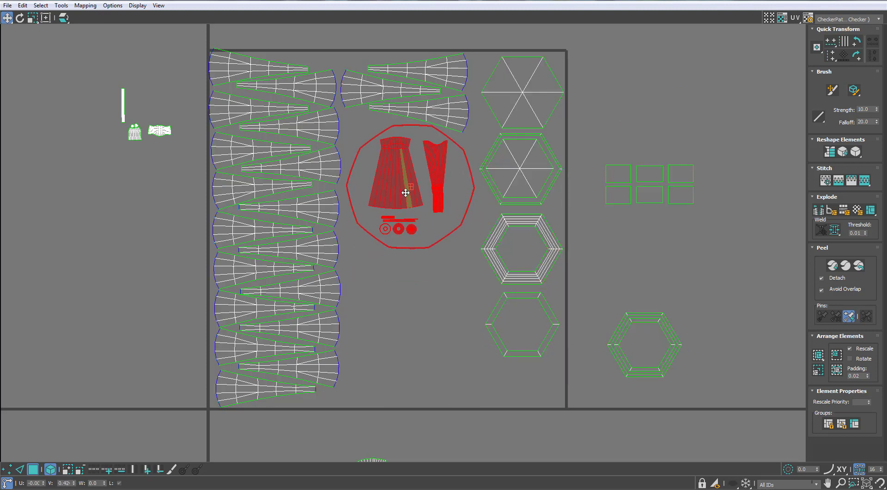
{"action": "left_click_drag", "start_coordinate": [678, 338], "coordinate": [478, 323]}
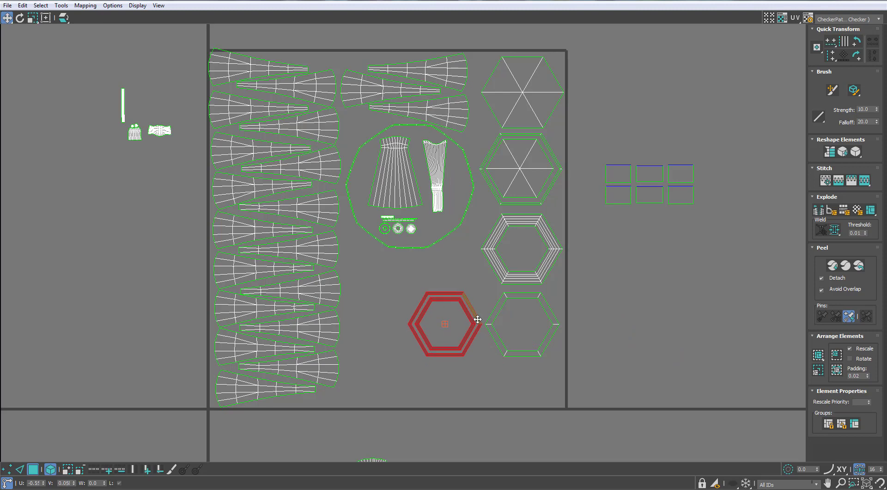
Move the six rectangles into the tile's lower right corner, beneath the hexagon stack.
{"action": "middle_click_drag", "start_coordinate": [518, 381], "coordinate": [510, 357]}
{"action": "left_click_drag", "start_coordinate": [620, 151], "coordinate": [491, 350]}
{"action": "scroll", "coordinate": [521, 350], "scroll_direction": "up", "scroll_amount": 3}
{"action": "left_click_drag", "start_coordinate": [586, 357], "coordinate": [582, 360]}
{"action": "left_click", "coordinate": [657, 340]}
Move the four circular shells into the tile below the polygon ring and lower the overlapping hexagonal ring to the tile's bottom edge.
{"action": "scroll", "coordinate": [657, 340], "scroll_direction": "down", "scroll_amount": 5}
{"action": "middle_click_drag", "start_coordinate": [555, 319], "coordinate": [480, 334]}
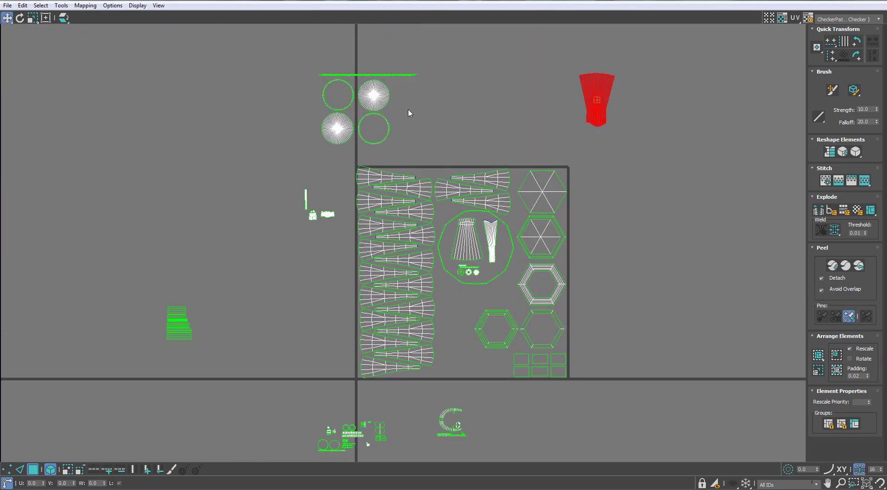
{"action": "left_click_drag", "start_coordinate": [337, 128], "coordinate": [453, 339]}
{"action": "scroll", "coordinate": [469, 282], "scroll_direction": "up", "scroll_amount": 4}
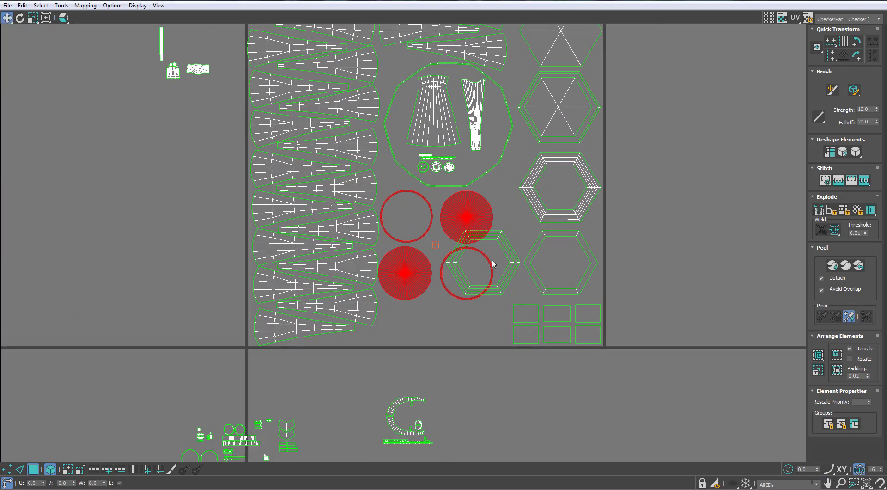
{"action": "left_click", "coordinate": [508, 250]}
{"action": "left_click_drag", "start_coordinate": [508, 250], "coordinate": [495, 302]}
{"action": "scroll", "coordinate": [497, 300], "scroll_direction": "up", "scroll_amount": 3}
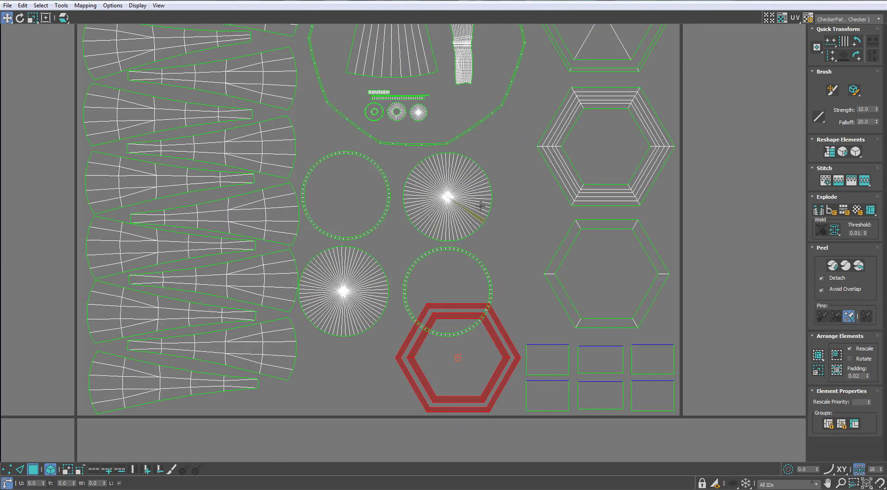
Shift the right spoked disc closer to its neighbour and move the overlapping circular ring below the left spoked disc.
{"action": "left_click_drag", "start_coordinate": [476, 190], "coordinate": [435, 187]}
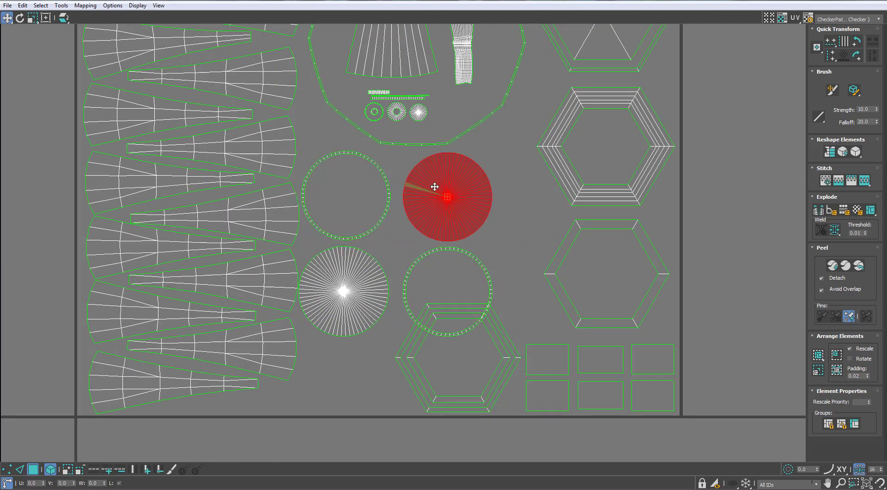
{"action": "left_click_drag", "start_coordinate": [469, 248], "coordinate": [529, 167]}
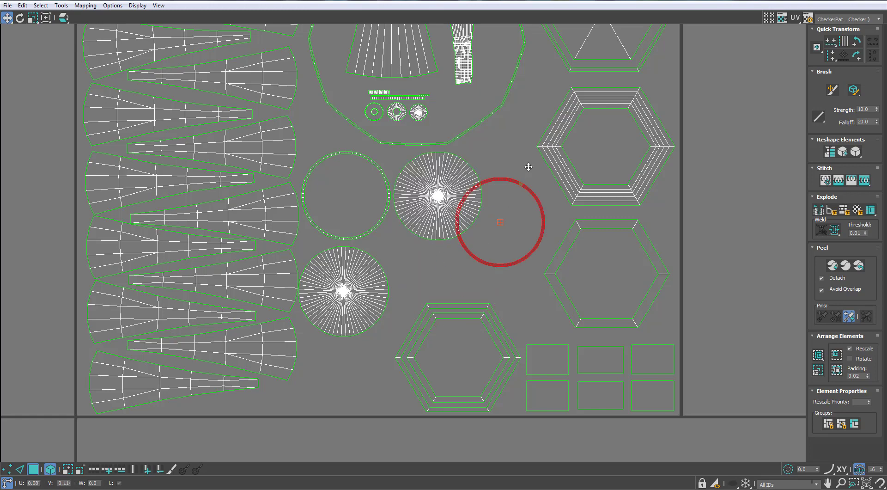
{"action": "scroll", "coordinate": [480, 165], "scroll_direction": "down", "scroll_amount": 3}
{"action": "middle_click_drag", "start_coordinate": [480, 165], "coordinate": [504, 258]}
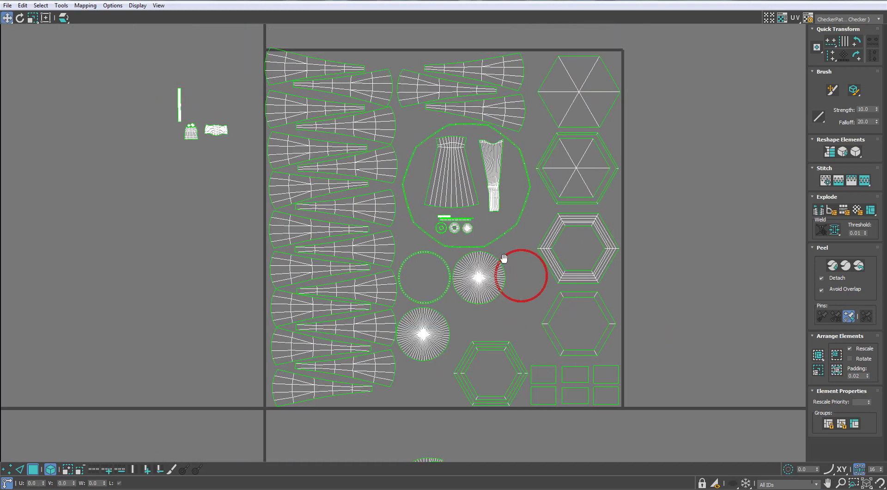
{"action": "scroll", "coordinate": [504, 258], "scroll_direction": "down", "scroll_amount": 4}
{"action": "scroll", "coordinate": [480, 242], "scroll_direction": "up", "scroll_amount": 4}
Place the large tapered shell inside the polygon ring, moving the narrow tapered shell out and the trapezoid aside to make room.
{"action": "left_click_drag", "start_coordinate": [480, 243], "coordinate": [376, 135]}
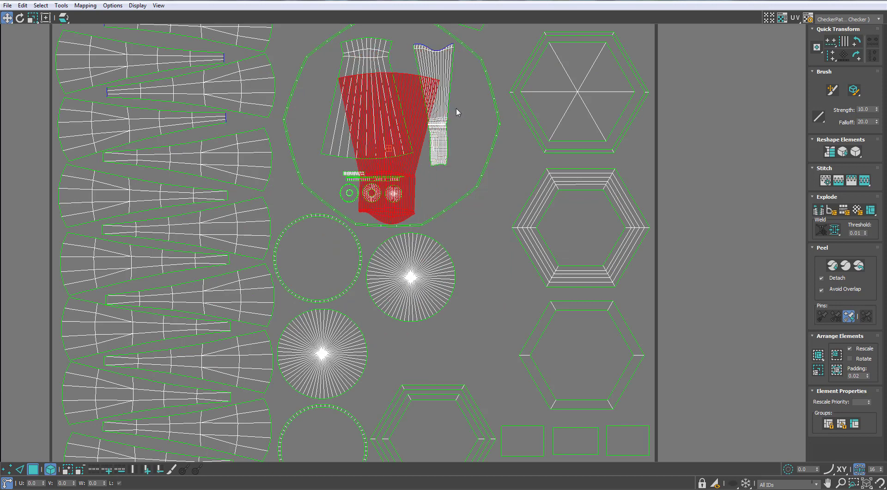
{"action": "left_click_drag", "start_coordinate": [445, 113], "coordinate": [508, 290]}
{"action": "left_click_drag", "start_coordinate": [398, 101], "coordinate": [435, 76]}
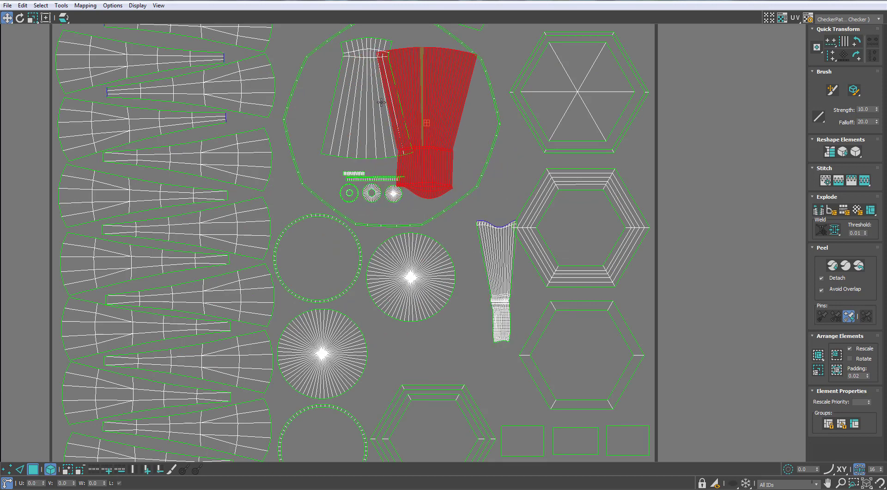
{"action": "left_click_drag", "start_coordinate": [366, 110], "coordinate": [346, 123]}
{"action": "left_click", "coordinate": [400, 121]}
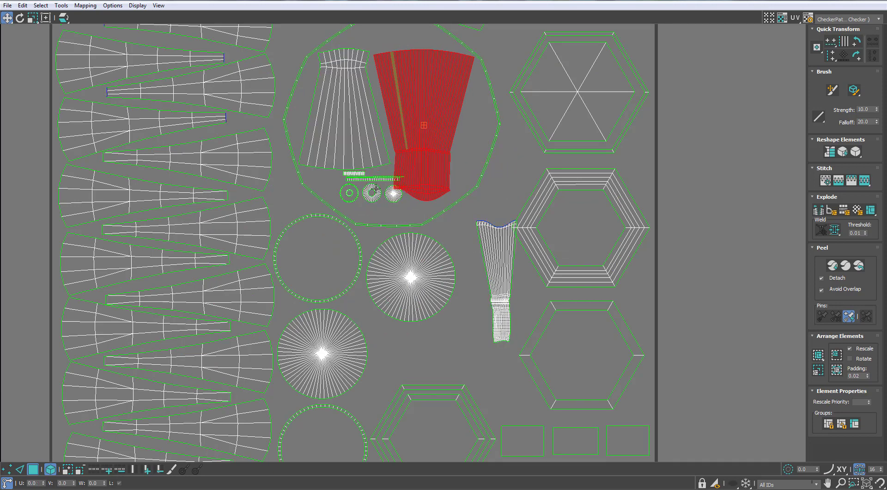
Select the small discs and strips inside the polygon ring and shift them clear of the large tapered shell.
{"action": "scroll", "coordinate": [376, 188], "scroll_direction": "up", "scroll_amount": 3}
{"action": "left_click_drag", "start_coordinate": [292, 156], "coordinate": [405, 203]}
{"action": "scroll", "coordinate": [333, 178], "scroll_direction": "down", "scroll_amount": 7}
{"action": "middle_click_drag", "start_coordinate": [333, 178], "coordinate": [418, 166]}
{"action": "scroll", "coordinate": [420, 166], "scroll_direction": "up", "scroll_amount": 6}
{"action": "left_click_drag", "start_coordinate": [416, 168], "coordinate": [388, 175]}
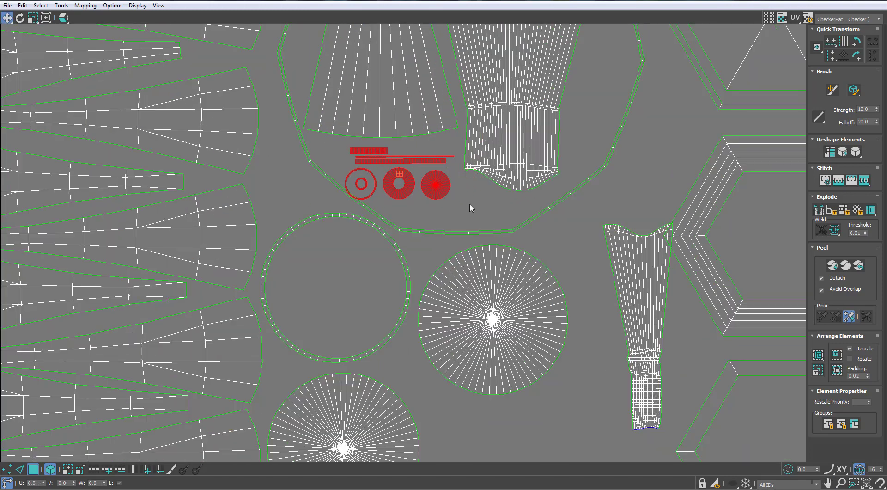
{"action": "left_click", "coordinate": [472, 206]}
Try to fit the narrow tapered shell inside the polygon ring beside the large tapered shell.
{"action": "left_click_drag", "start_coordinate": [650, 259], "coordinate": [602, 214]}
{"action": "scroll", "coordinate": [602, 214], "scroll_direction": "down", "scroll_amount": 3}
{"action": "middle_click_drag", "start_coordinate": [602, 214], "coordinate": [570, 310]}
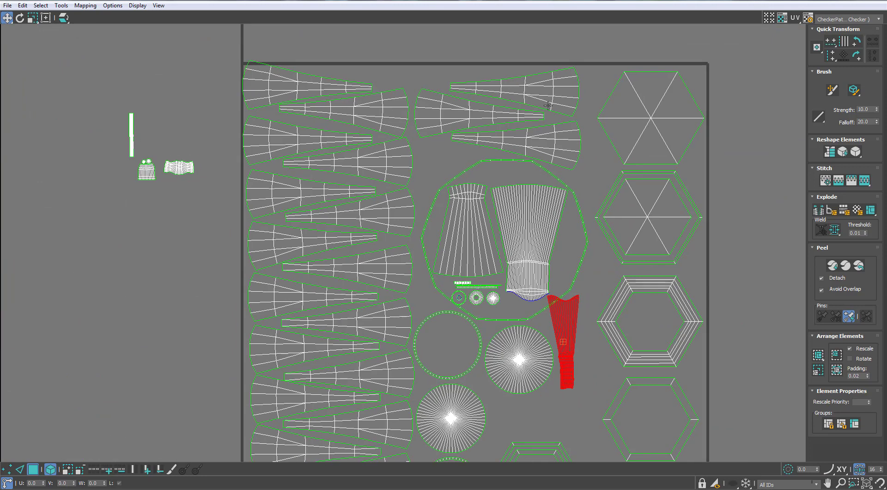
{"action": "left_click_drag", "start_coordinate": [572, 322], "coordinate": [565, 207]}
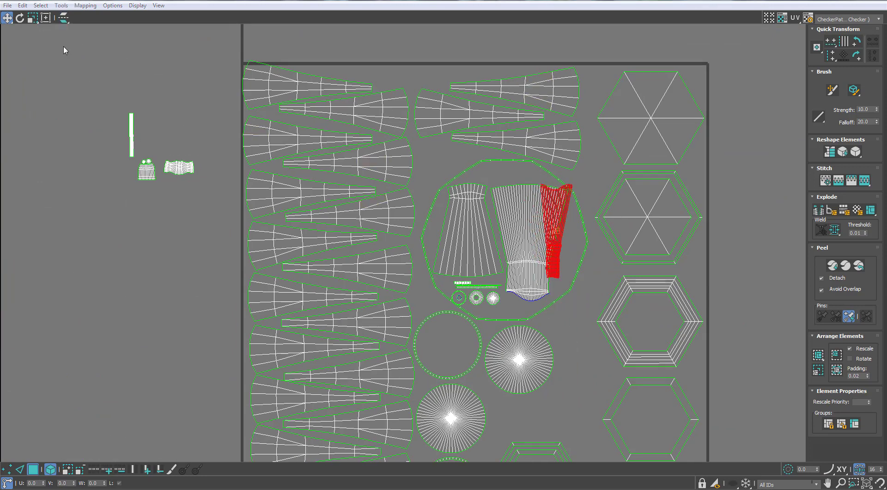
Flip the narrow tapered shell vertically and try it in the gaps around the polygon ring and upper wedges.
{"action": "middle_click_drag", "start_coordinate": [586, 246], "coordinate": [502, 212]}
{"action": "scroll", "coordinate": [502, 211], "scroll_direction": "up", "scroll_amount": 2}
{"action": "left_click_drag", "start_coordinate": [450, 208], "coordinate": [490, 96]}
{"action": "middle_click_drag", "start_coordinate": [489, 96], "coordinate": [496, 234]}
{"action": "scroll", "coordinate": [496, 234], "scroll_direction": "up", "scroll_amount": 1}
{"action": "left_click_drag", "start_coordinate": [497, 231], "coordinate": [520, 179]}
{"action": "middle_click_drag", "start_coordinate": [517, 187], "coordinate": [487, 332]}
{"action": "scroll", "coordinate": [486, 331], "scroll_direction": "down", "scroll_amount": 2}
{"action": "middle_click_drag", "start_coordinate": [487, 332], "coordinate": [515, 246]}
Try the narrow tapered shell rotated horizontally above the second wedge column, and undo the attempt.
{"action": "left_click_drag", "start_coordinate": [520, 225], "coordinate": [392, 148]}
{"action": "scroll", "coordinate": [516, 220], "scroll_direction": "down", "scroll_amount": 1}
{"action": "left_click_drag", "start_coordinate": [363, 110], "coordinate": [347, 139]}
{"action": "key", "text": "w"}
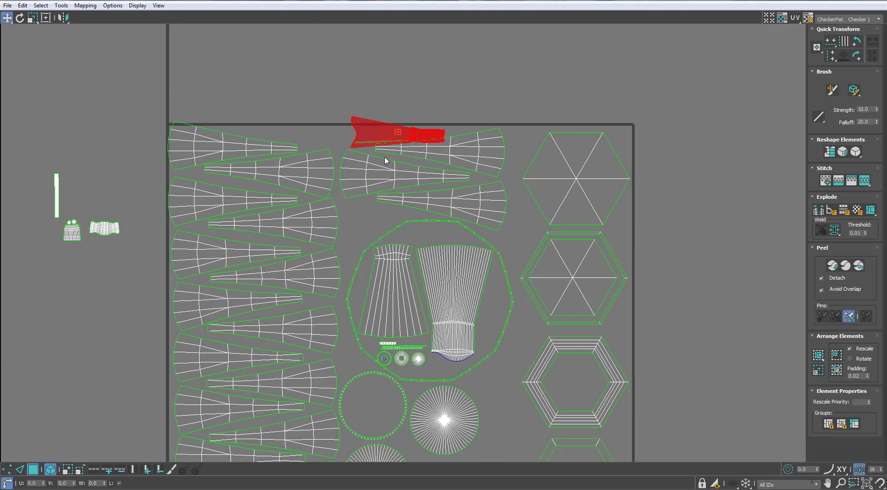
{"action": "key", "text": "ctrl+z"}
{"action": "key", "text": "ctrl+z"}
Place the narrow tapered shell upright below the polygon ring, beside the spoked disc.
{"action": "left_click_drag", "start_coordinate": [401, 140], "coordinate": [515, 211]}
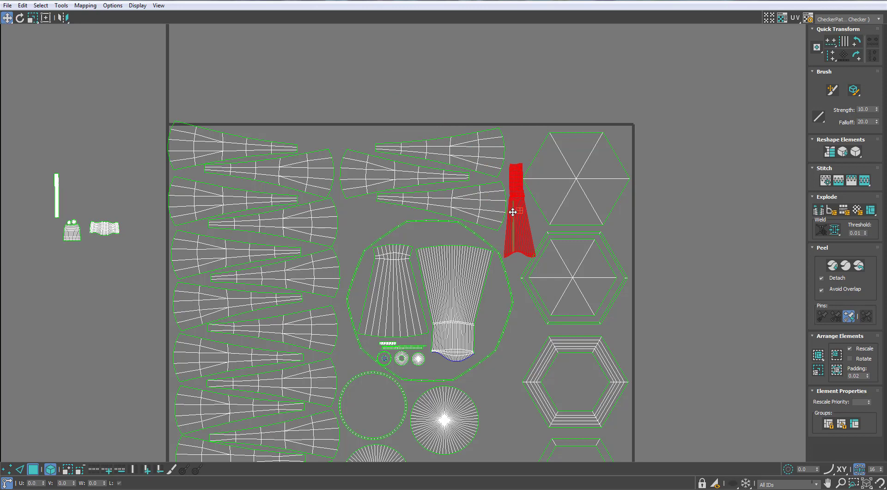
{"action": "scroll", "coordinate": [513, 212], "scroll_direction": "down", "scroll_amount": 2}
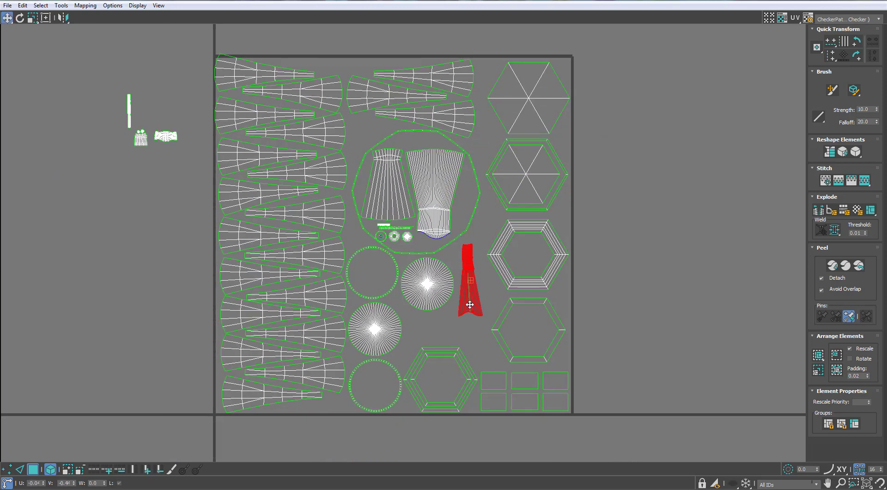
{"action": "left_click", "coordinate": [468, 310]}
Bring the block of horizontal strip shells from outside the tile into the gap above the lower hexagon.
{"action": "scroll", "coordinate": [468, 311], "scroll_direction": "down", "scroll_amount": 3}
{"action": "middle_click_drag", "start_coordinate": [285, 246], "coordinate": [295, 211]}
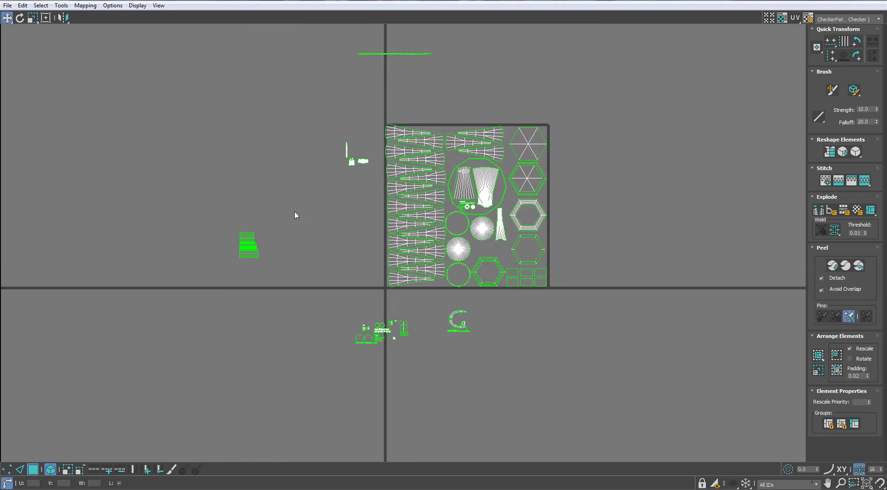
{"action": "left_click_drag", "start_coordinate": [512, 260], "coordinate": [493, 249]}
{"action": "scroll", "coordinate": [493, 250], "scroll_direction": "up", "scroll_amount": 5}
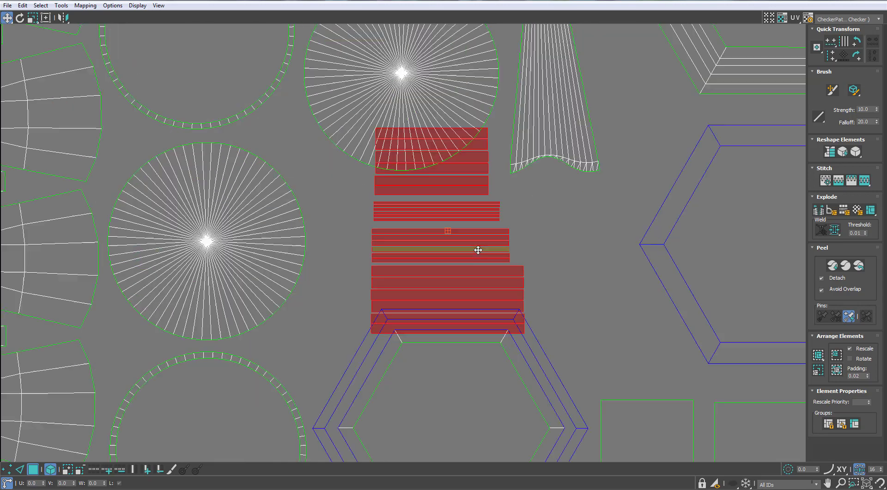
{"action": "left_click_drag", "start_coordinate": [466, 284], "coordinate": [452, 246]}
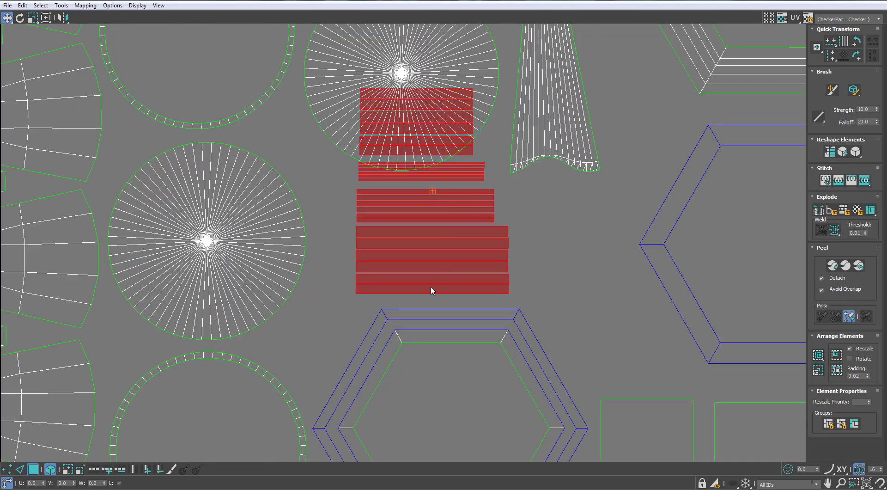
Split the horizontal strips into two blocks and set them side by side above the lower hexagon.
{"action": "left_click_drag", "start_coordinate": [430, 286], "coordinate": [505, 191], "text": "alt"}
{"action": "left_click_drag", "start_coordinate": [444, 181], "coordinate": [598, 295]}
{"action": "left_click_drag", "start_coordinate": [433, 290], "coordinate": [432, 291]}
{"action": "left_click_drag", "start_coordinate": [432, 290], "coordinate": [412, 291]}
{"action": "left_click", "coordinate": [316, 322]}
Select the overlapping barrel-shaped ribbed shells outside the tile, rotate them level and move them just above the tile's upper edge.
{"action": "scroll", "coordinate": [317, 322], "scroll_direction": "down", "scroll_amount": 5}
{"action": "scroll", "coordinate": [383, 311], "scroll_direction": "down", "scroll_amount": 5}
{"action": "middle_click_drag", "start_coordinate": [401, 318], "coordinate": [480, 308]}
{"action": "scroll", "coordinate": [227, 138], "scroll_direction": "up", "scroll_amount": 10}
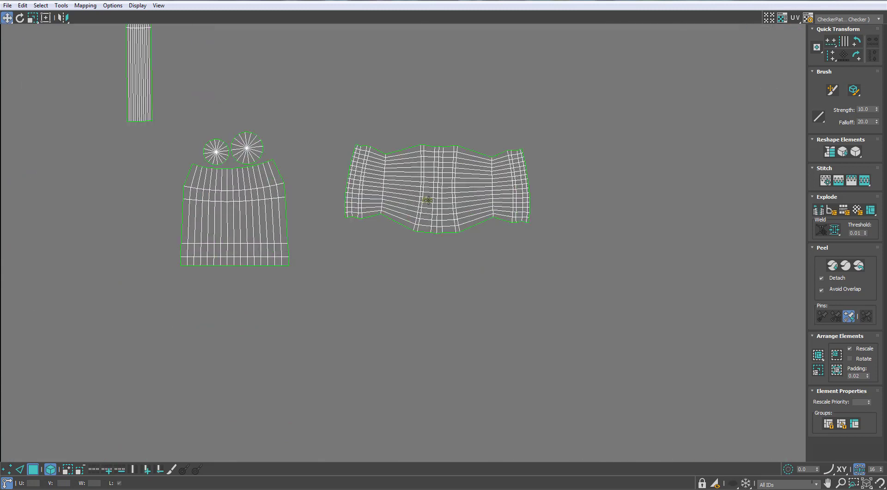
{"action": "left_click", "coordinate": [473, 185]}
{"action": "left_click_drag", "start_coordinate": [473, 185], "coordinate": [473, 243]}
{"action": "key", "text": "ctrl+z"}
{"action": "scroll", "coordinate": [428, 218], "scroll_direction": "down", "scroll_amount": 2}
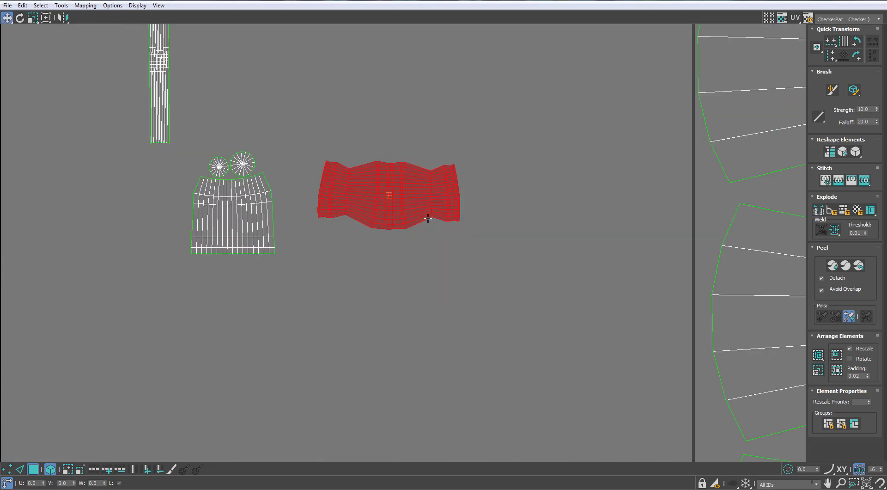
{"action": "scroll", "coordinate": [428, 218], "scroll_direction": "up", "scroll_amount": 2}
{"action": "key", "text": "e"}
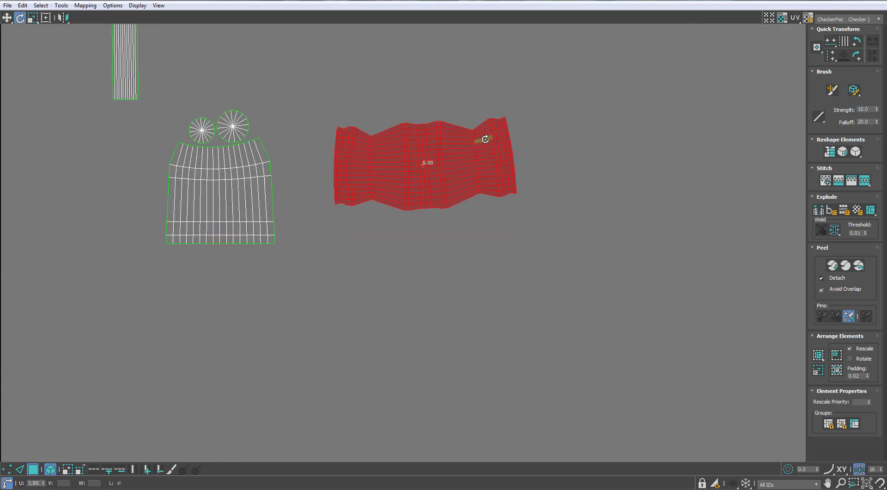
{"action": "scroll", "coordinate": [494, 145], "scroll_direction": "down", "scroll_amount": 6}
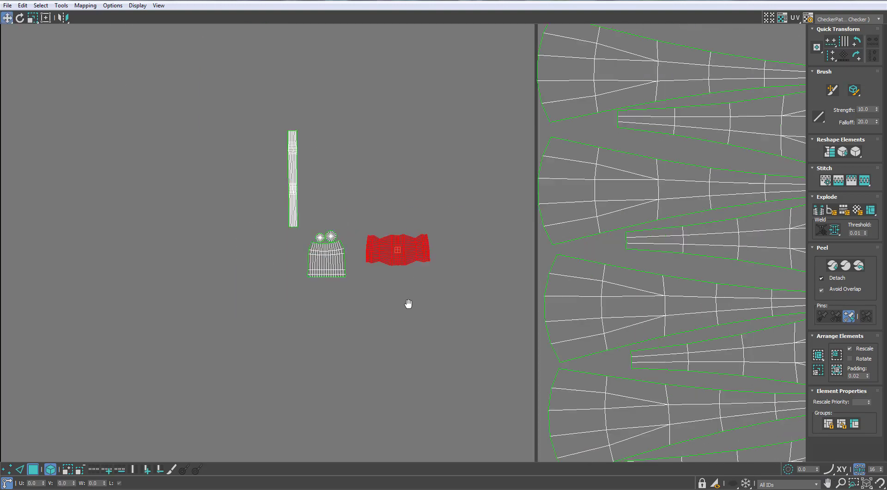
{"action": "scroll", "coordinate": [641, 199], "scroll_direction": "up", "scroll_amount": 6}
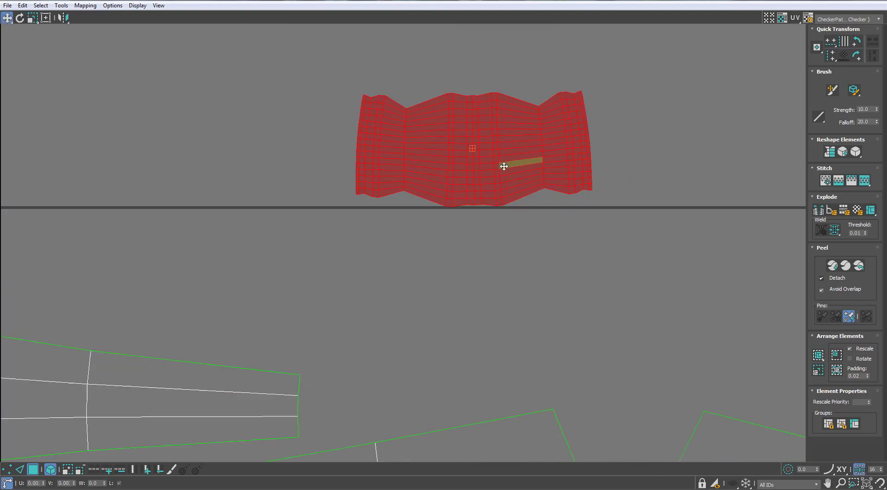
Pull overlapping copies of the barrel-shaped ribbed shell upward into an evenly spaced column.
{"action": "scroll", "coordinate": [510, 239], "scroll_direction": "down", "scroll_amount": 5}
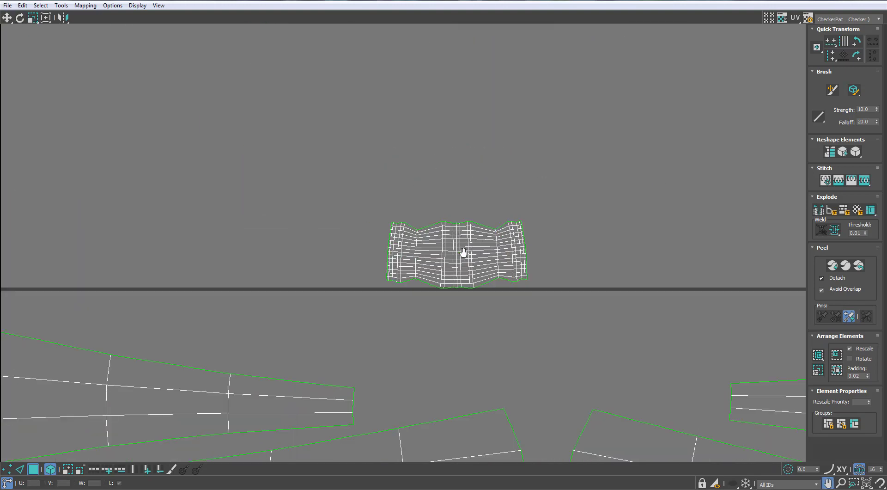
{"action": "left_click_drag", "start_coordinate": [462, 252], "coordinate": [458, 190]}
{"action": "left_click", "coordinate": [452, 269]}
{"action": "left_click_drag", "start_coordinate": [453, 269], "coordinate": [456, 129]}
{"action": "left_click", "coordinate": [459, 265]}
{"action": "left_click_drag", "start_coordinate": [460, 265], "coordinate": [457, 55]}
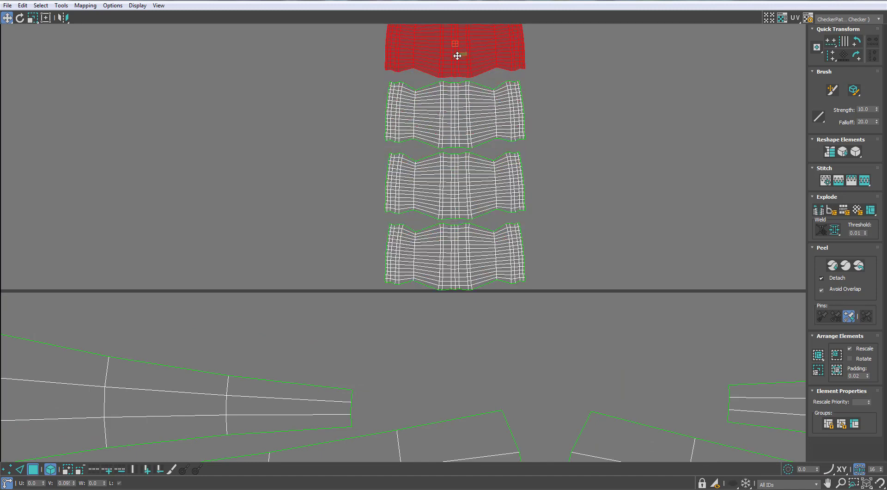
{"action": "key", "text": "ctrl+z"}
{"action": "left_click_drag", "start_coordinate": [575, 253], "coordinate": [457, 54]}
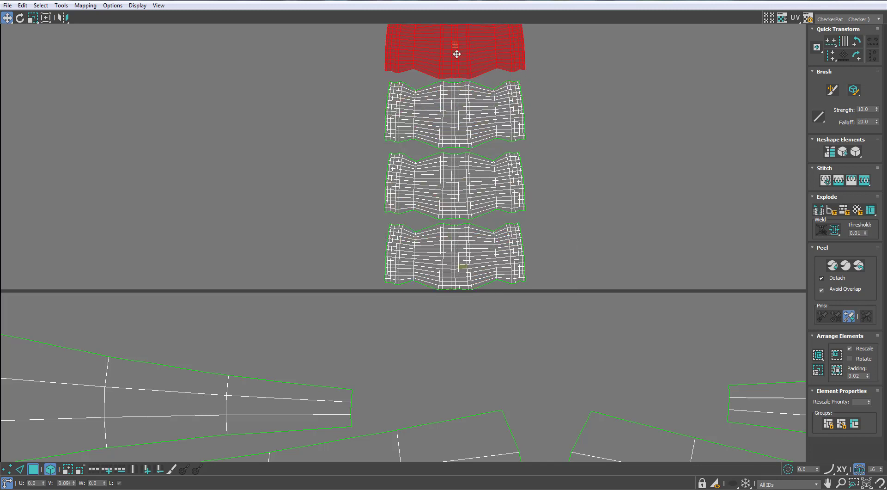
Arrange the remaining barrel-shaped shell copies in a second column of three beside the first.
{"action": "left_click_drag", "start_coordinate": [448, 284], "coordinate": [613, 206]}
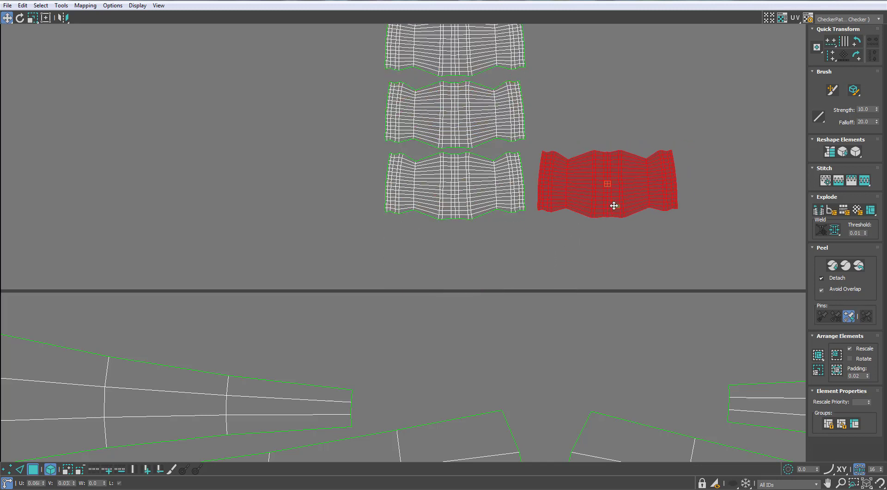
{"action": "middle_click_drag", "start_coordinate": [613, 206], "coordinate": [458, 317]}
{"action": "left_click_drag", "start_coordinate": [458, 317], "coordinate": [445, 234]}
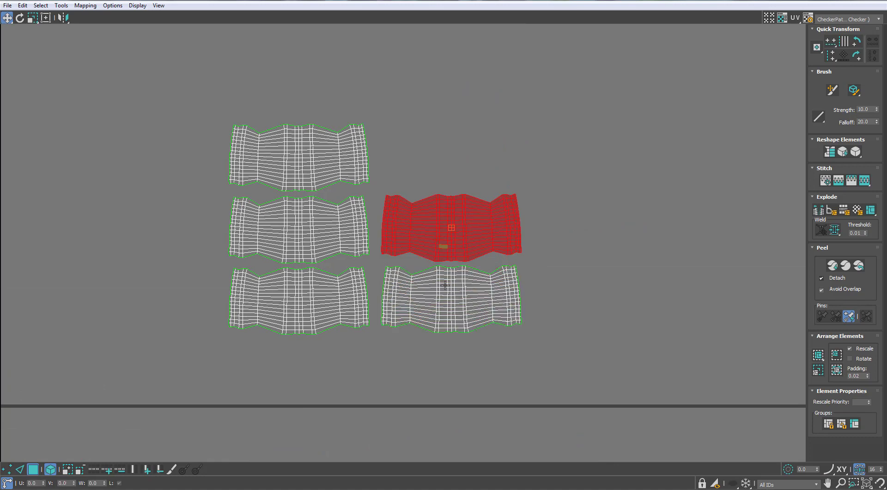
{"action": "left_click_drag", "start_coordinate": [445, 285], "coordinate": [447, 179]}
{"action": "scroll", "coordinate": [451, 259], "scroll_direction": "down", "scroll_amount": 2}
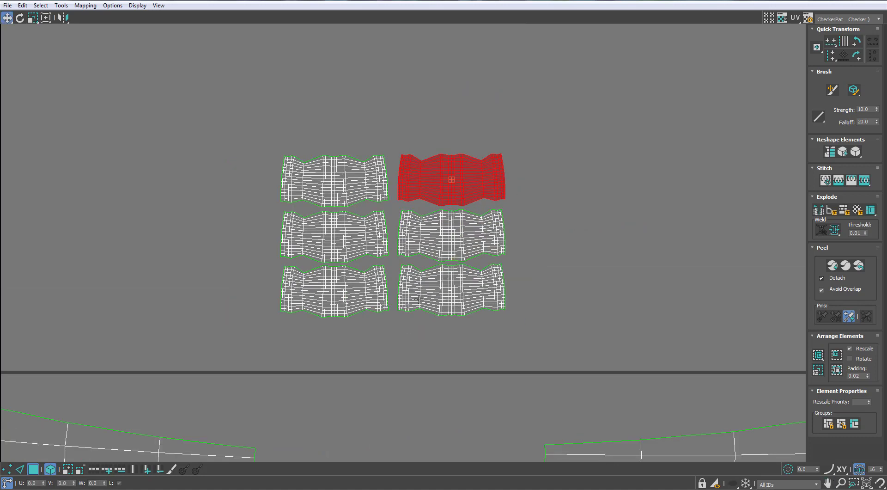
Examine the long strips and the small shell groups outside the tile for overlapping copies.
{"action": "scroll", "coordinate": [409, 344], "scroll_direction": "down", "scroll_amount": 5}
{"action": "scroll", "coordinate": [296, 181], "scroll_direction": "up", "scroll_amount": 6}
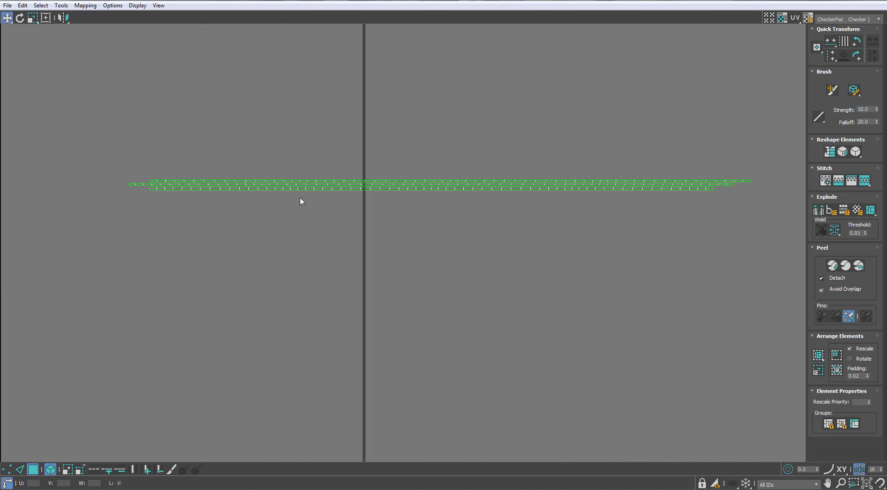
{"action": "scroll", "coordinate": [365, 296], "scroll_direction": "down", "scroll_amount": 5}
{"action": "scroll", "coordinate": [296, 241], "scroll_direction": "up", "scroll_amount": 5}
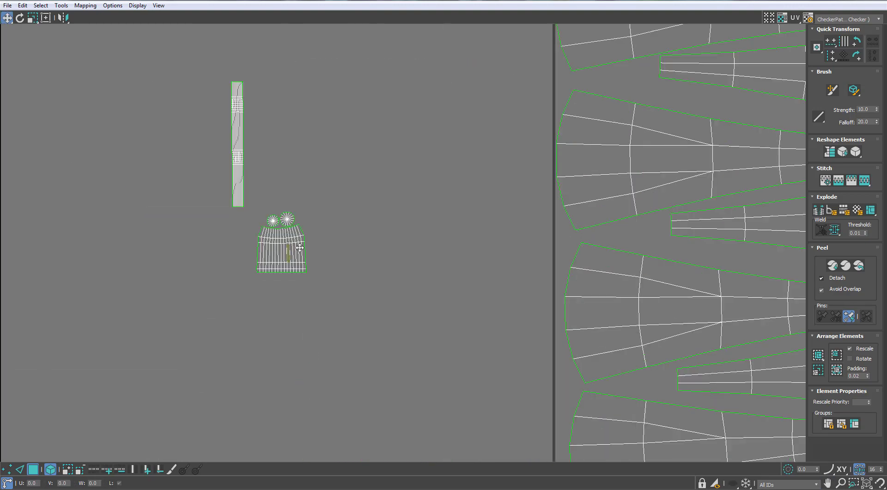
{"action": "scroll", "coordinate": [281, 248], "scroll_direction": "down", "scroll_amount": 5}
{"action": "scroll", "coordinate": [316, 284], "scroll_direction": "up", "scroll_amount": 5}
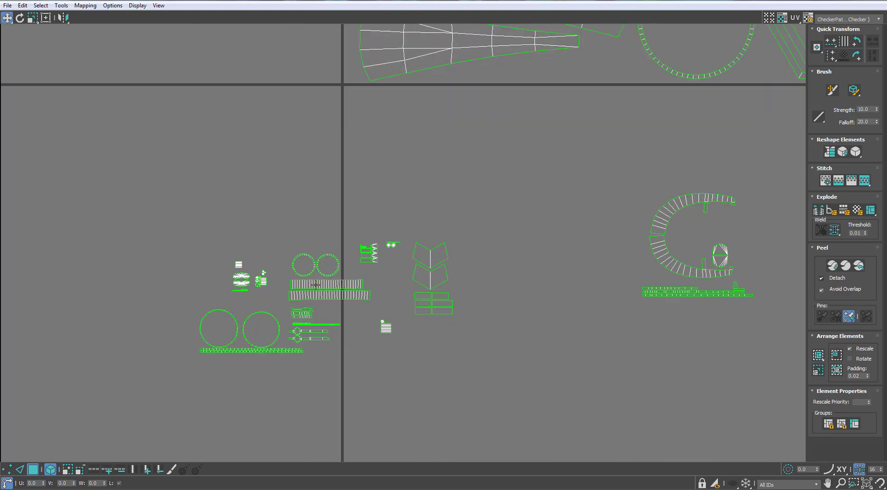
{"action": "scroll", "coordinate": [304, 259], "scroll_direction": "up", "scroll_amount": 6}
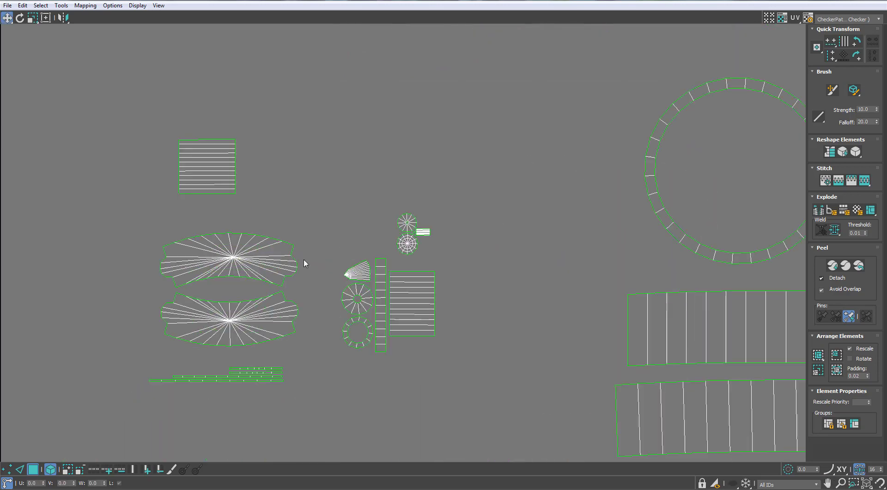
{"action": "scroll", "coordinate": [349, 360], "scroll_direction": "down", "scroll_amount": 5}
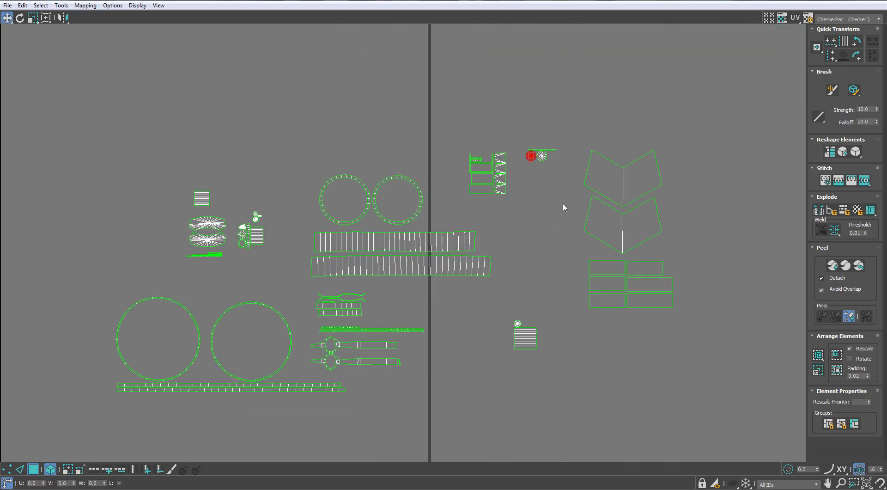
Separate two overlapping pairs of small spoked discs into rows below the original pair.
{"action": "middle_click_drag", "start_coordinate": [563, 207], "coordinate": [519, 206]}
{"action": "scroll", "coordinate": [519, 206], "scroll_direction": "up", "scroll_amount": 5}
{"action": "left_click", "coordinate": [430, 162], "text": "ctrl"}
{"action": "left_click_drag", "start_coordinate": [429, 162], "coordinate": [429, 187]}
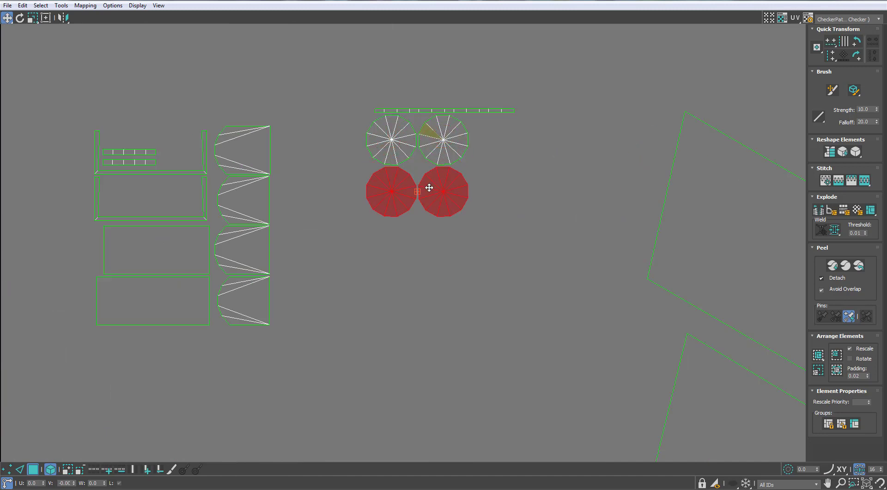
{"action": "left_click", "coordinate": [437, 146]}
{"action": "left_click", "coordinate": [398, 146], "text": "ctrl"}
{"action": "left_click_drag", "start_coordinate": [430, 148], "coordinate": [432, 251]}
Move three more overlapping spoked disc pairs down to extend the two disc columns.
{"action": "left_click", "coordinate": [437, 141]}
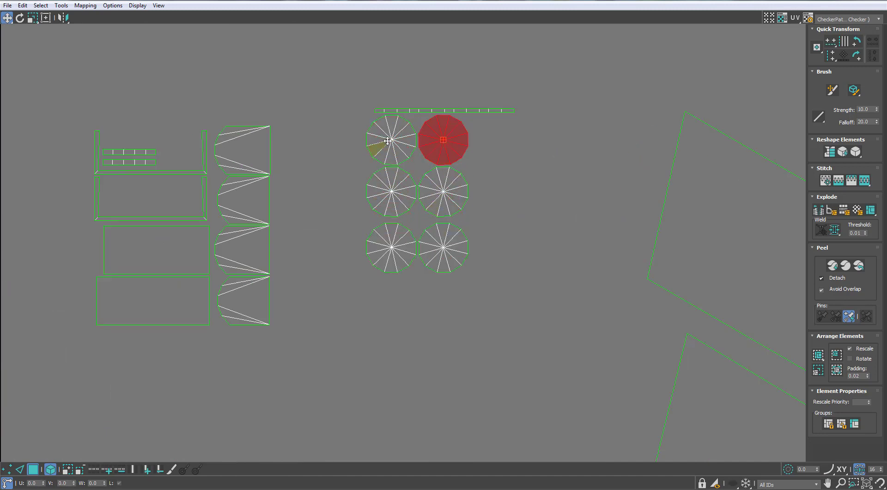
{"action": "left_click", "coordinate": [387, 141], "text": "ctrl"}
{"action": "left_click_drag", "start_coordinate": [387, 140], "coordinate": [382, 302]}
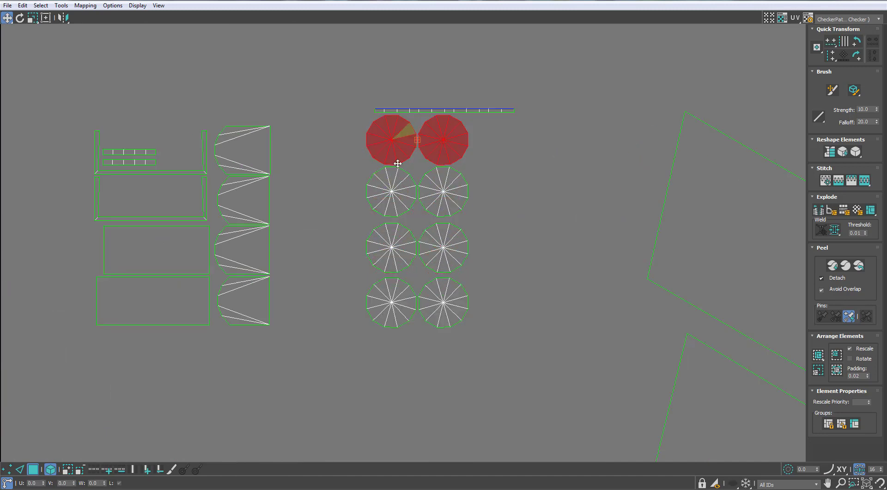
{"action": "left_click_drag", "start_coordinate": [398, 164], "coordinate": [391, 349]}
{"action": "left_click", "coordinate": [390, 139]}
{"action": "left_click", "coordinate": [443, 139], "text": "ctrl"}
{"action": "left_click_drag", "start_coordinate": [390, 141], "coordinate": [379, 411]}
Set another pair of spoked discs at the bottom of the columns and check the top disc for further copies.
{"action": "left_click", "coordinate": [383, 124]}
{"action": "left_click", "coordinate": [437, 123], "text": "ctrl"}
{"action": "scroll", "coordinate": [438, 122], "scroll_direction": "down", "scroll_amount": 2}
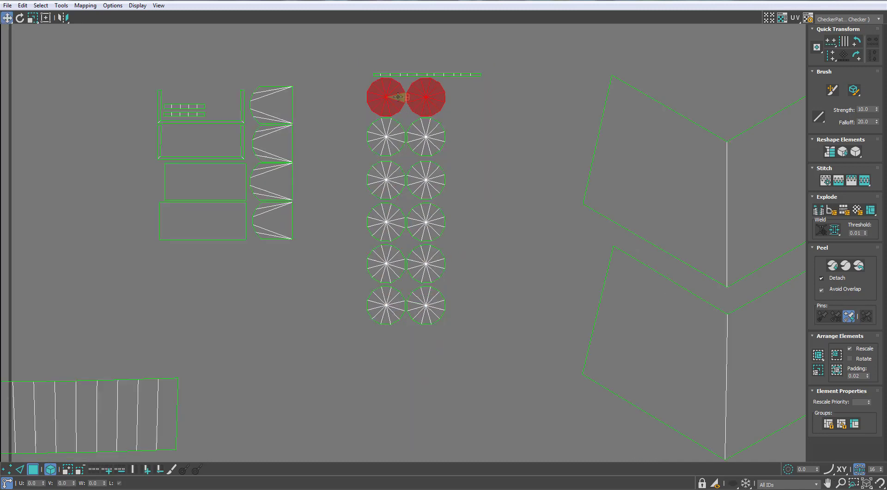
{"action": "left_click_drag", "start_coordinate": [396, 106], "coordinate": [396, 335]}
{"action": "left_click", "coordinate": [374, 95]}
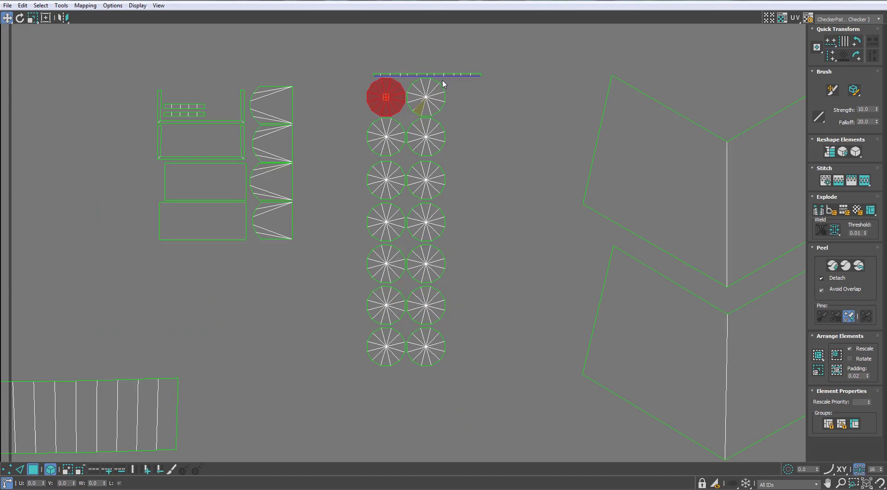
Spread the overlapping segmented strips into stacked rows above the spoked discs.
{"action": "scroll", "coordinate": [443, 84], "scroll_direction": "up", "scroll_amount": 2}
{"action": "left_click", "coordinate": [519, 109]}
{"action": "scroll", "coordinate": [515, 109], "scroll_direction": "up", "scroll_amount": 2}
{"action": "middle_click_drag", "start_coordinate": [515, 109], "coordinate": [503, 126]}
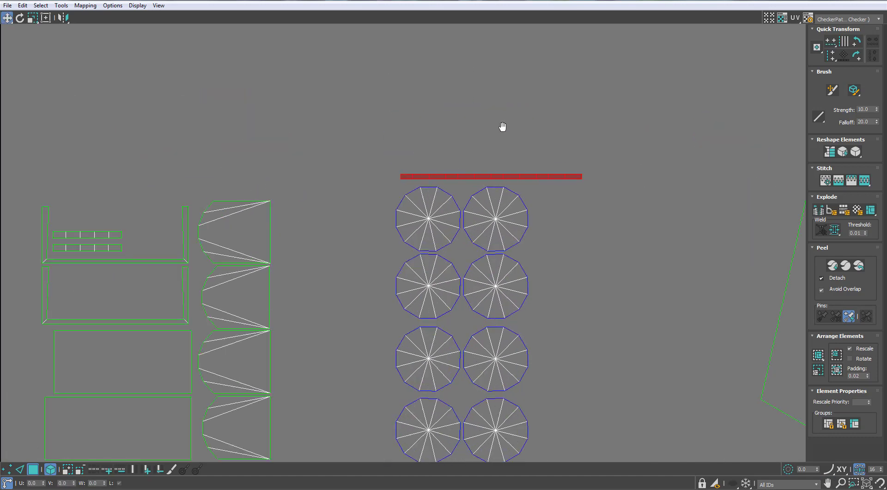
{"action": "scroll", "coordinate": [531, 185], "scroll_direction": "down", "scroll_amount": 4}
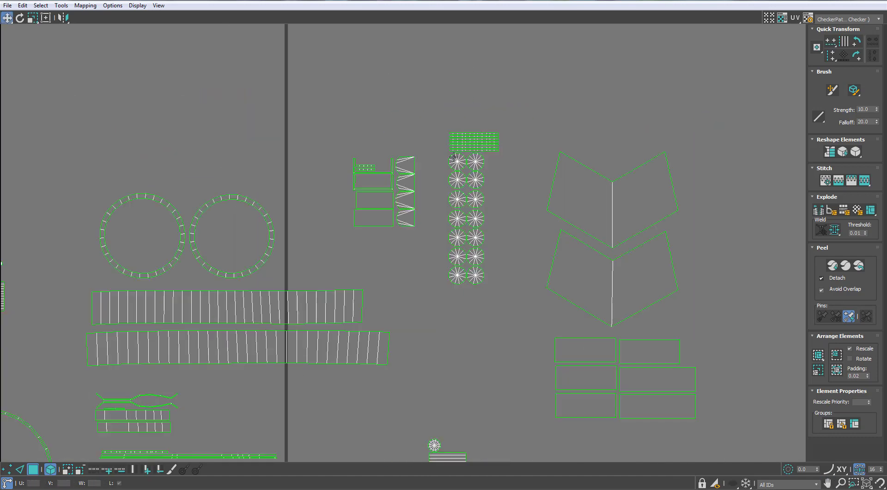
Spread the overlapping V-shaped shells into two columns and lay out the rectangle copies in rows beneath them.
{"action": "middle_click_drag", "start_coordinate": [547, 198], "coordinate": [349, 163]}
{"action": "left_click", "coordinate": [451, 160]}
{"action": "left_click", "coordinate": [454, 192], "text": "ctrl"}
{"action": "scroll", "coordinate": [492, 162], "scroll_direction": "up", "scroll_amount": 2}
{"action": "left_click_drag", "start_coordinate": [350, 163], "coordinate": [491, 163]}
{"action": "key", "text": "ctrl+z"}
{"action": "middle_click_drag", "start_coordinate": [357, 145], "coordinate": [412, 209]}
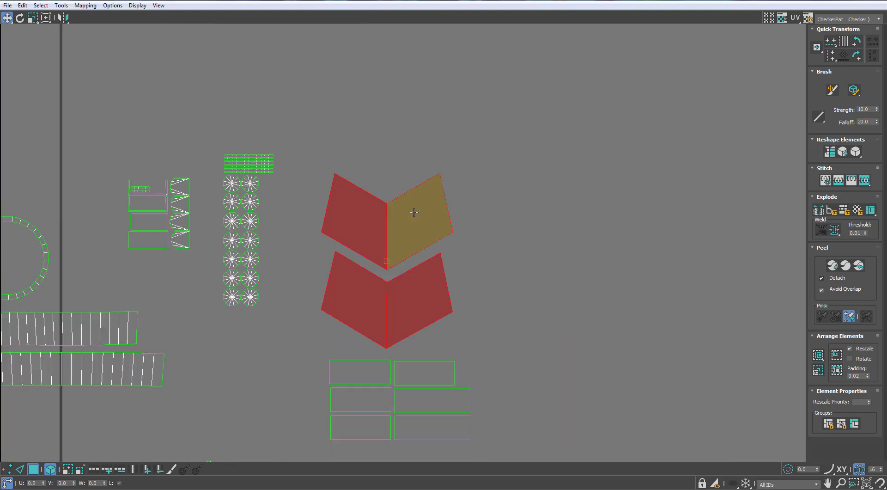
{"action": "left_click_drag", "start_coordinate": [411, 197], "coordinate": [409, 41], "text": "shift"}
{"action": "middle_click_drag", "start_coordinate": [441, 138], "coordinate": [447, 174]}
{"action": "scroll", "coordinate": [447, 174], "scroll_direction": "down", "scroll_amount": 2}
{"action": "scroll", "coordinate": [451, 157], "scroll_direction": "down", "scroll_amount": 2}
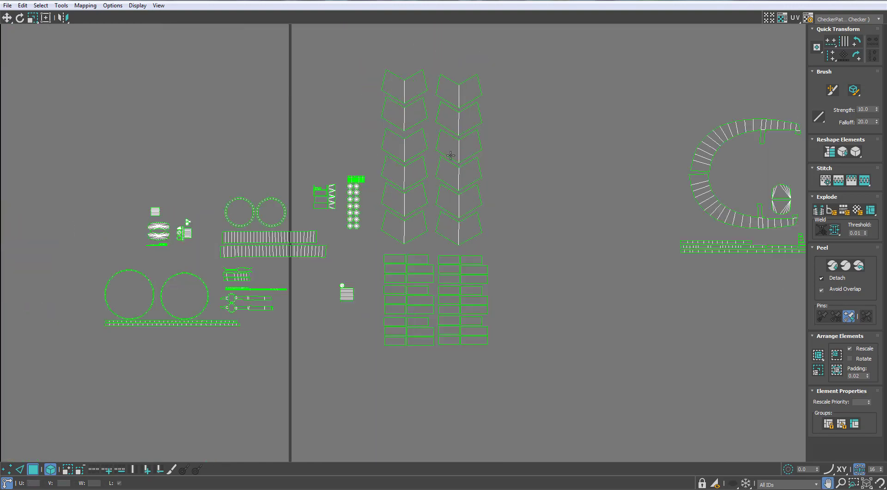
Examine the gramophone model in the 3D viewport and return to the maximized UV editor.
{"action": "scroll", "coordinate": [452, 156], "scroll_direction": "down", "scroll_amount": 1}
{"action": "middle_click_drag", "start_coordinate": [452, 157], "coordinate": [388, 168]}
{"action": "scroll", "coordinate": [370, 176], "scroll_direction": "up", "scroll_amount": 1}
{"action": "scroll", "coordinate": [389, 168], "scroll_direction": "down", "scroll_amount": 2}
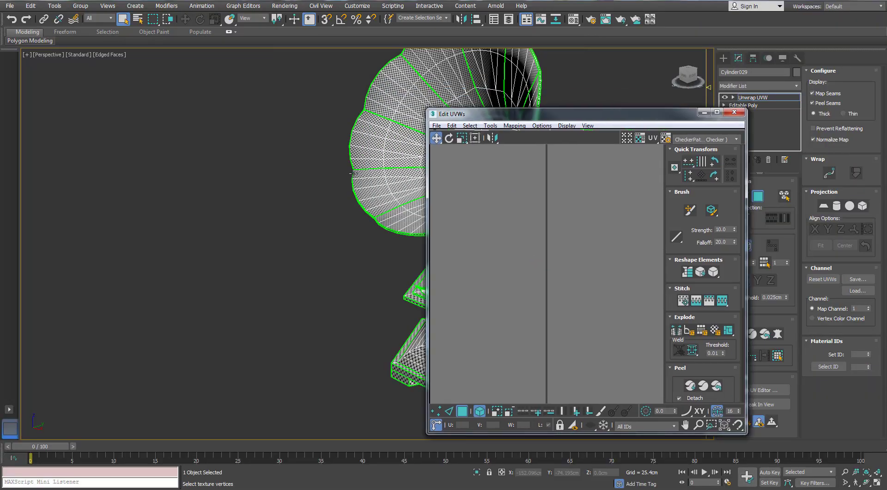
{"action": "middle_click_drag", "start_coordinate": [180, 229], "coordinate": [183, 171], "text": "alt"}
{"action": "double_click", "coordinate": [569, 116]}
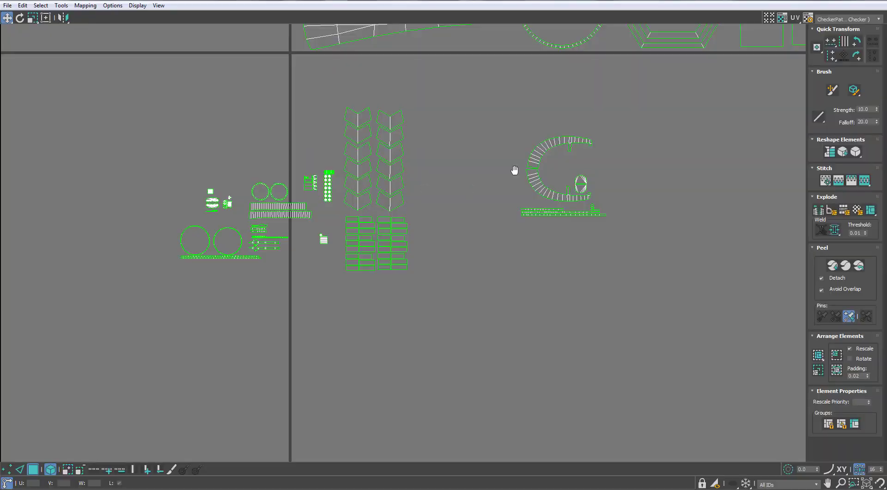
Move the long thin strips from above the tile down across the upper wedges.
{"action": "scroll", "coordinate": [515, 171], "scroll_direction": "down", "scroll_amount": 2}
{"action": "middle_click_drag", "start_coordinate": [379, 176], "coordinate": [396, 260]}
{"action": "scroll", "coordinate": [396, 260], "scroll_direction": "down", "scroll_amount": 1}
{"action": "middle_click_drag", "start_coordinate": [467, 158], "coordinate": [430, 253]}
{"action": "scroll", "coordinate": [430, 254], "scroll_direction": "down", "scroll_amount": 2}
{"action": "middle_click_drag", "start_coordinate": [441, 200], "coordinate": [414, 244]}
{"action": "scroll", "coordinate": [424, 139], "scroll_direction": "up", "scroll_amount": 4}
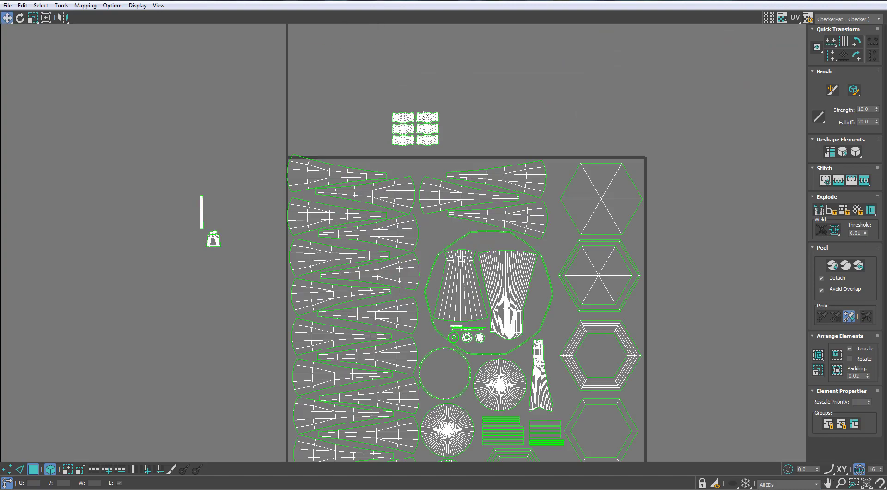
{"action": "scroll", "coordinate": [393, 153], "scroll_direction": "down", "scroll_amount": 2}
{"action": "middle_click_drag", "start_coordinate": [392, 154], "coordinate": [393, 193]}
{"action": "scroll", "coordinate": [347, 60], "scroll_direction": "up", "scroll_amount": 1}
{"action": "left_click_drag", "start_coordinate": [309, 85], "coordinate": [455, 266]}
{"action": "middle_click_drag", "start_coordinate": [462, 287], "coordinate": [390, 164]}
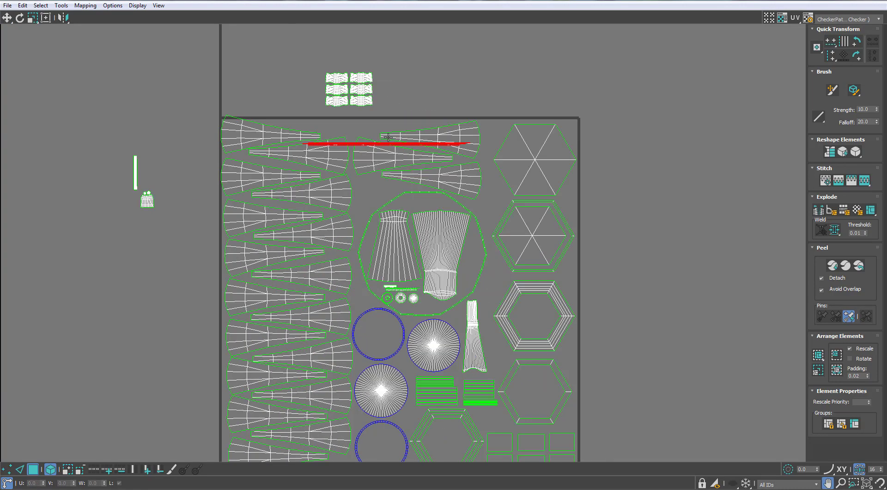
{"action": "scroll", "coordinate": [401, 201], "scroll_direction": "up", "scroll_amount": 1}
{"action": "middle_click_drag", "start_coordinate": [401, 201], "coordinate": [343, 126]}
{"action": "scroll", "coordinate": [344, 125], "scroll_direction": "down", "scroll_amount": 1}
{"action": "left_click_drag", "start_coordinate": [308, 69], "coordinate": [434, 174]}
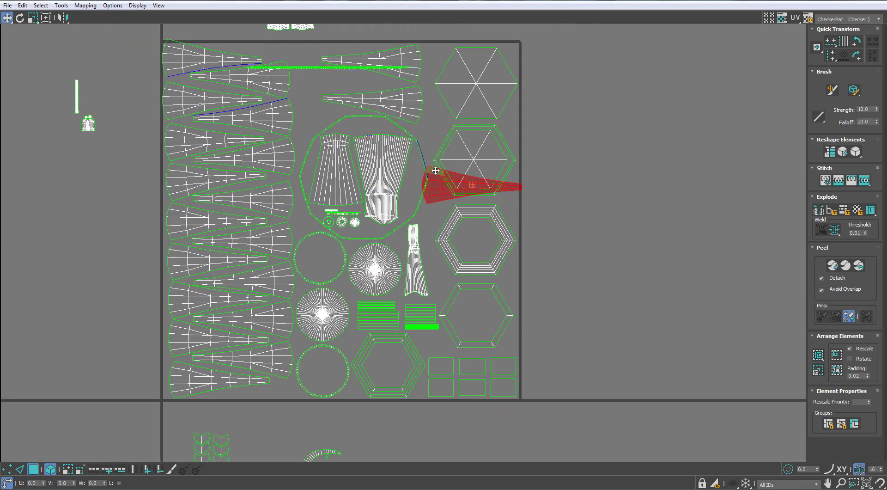
{"action": "key", "text": "ctrl+z"}
{"action": "key", "text": "ctrl+z"}
Rotate the long thin strips upright and place them along the tile's right edge beside the hexagons.
{"action": "left_click_drag", "start_coordinate": [535, 284], "coordinate": [538, 284]}
{"action": "middle_click_drag", "start_coordinate": [612, 284], "coordinate": [661, 202]}
{"action": "scroll", "coordinate": [661, 202], "scroll_direction": "up", "scroll_amount": 3}
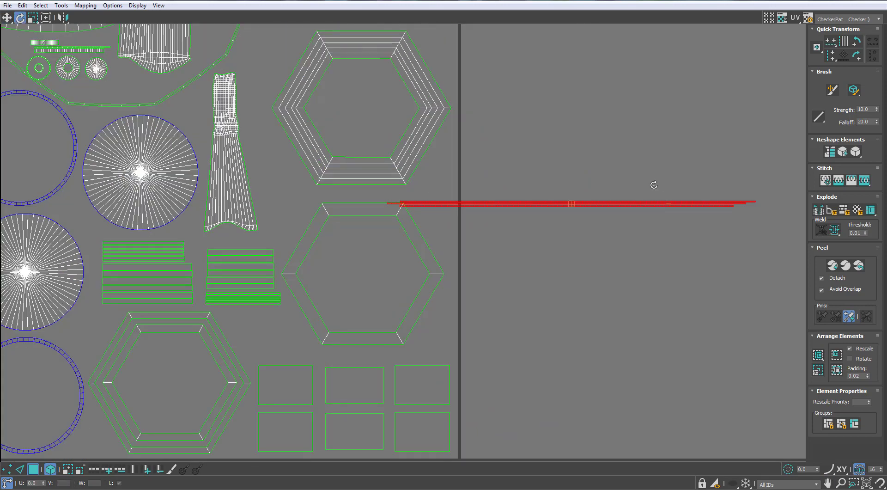
{"action": "left_click_drag", "start_coordinate": [654, 185], "coordinate": [608, 190]}
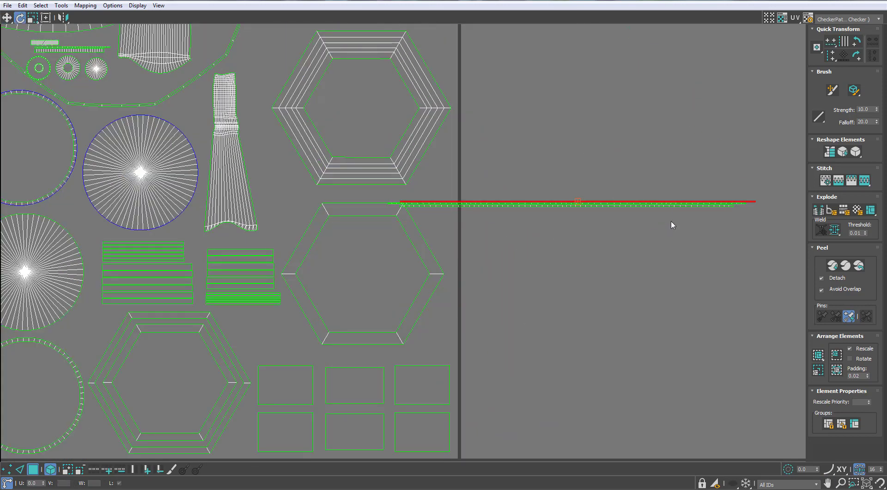
{"action": "left_click_drag", "start_coordinate": [687, 197], "coordinate": [572, 158]}
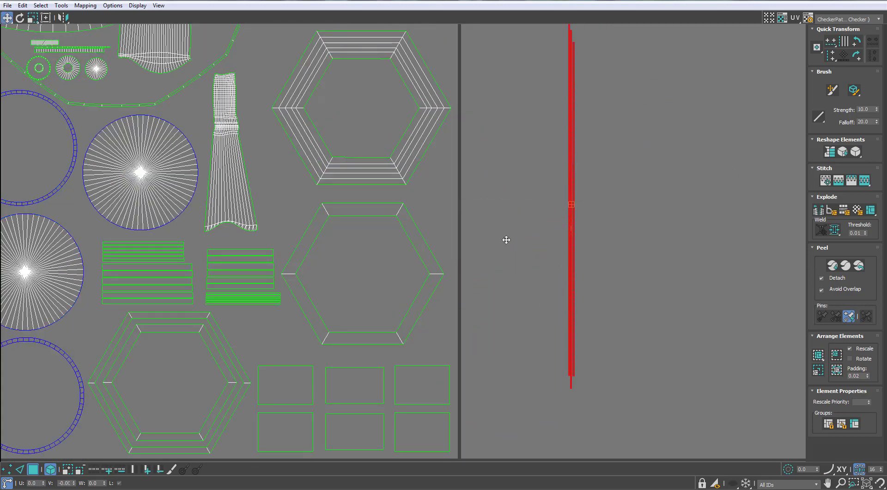
{"action": "left_click_drag", "start_coordinate": [506, 240], "coordinate": [453, 230]}
{"action": "left_click_drag", "start_coordinate": [401, 165], "coordinate": [391, 165]}
{"action": "middle_click_drag", "start_coordinate": [470, 195], "coordinate": [504, 99]}
{"action": "scroll", "coordinate": [504, 99], "scroll_direction": "up", "scroll_amount": 2}
{"action": "left_click", "coordinate": [469, 288]}
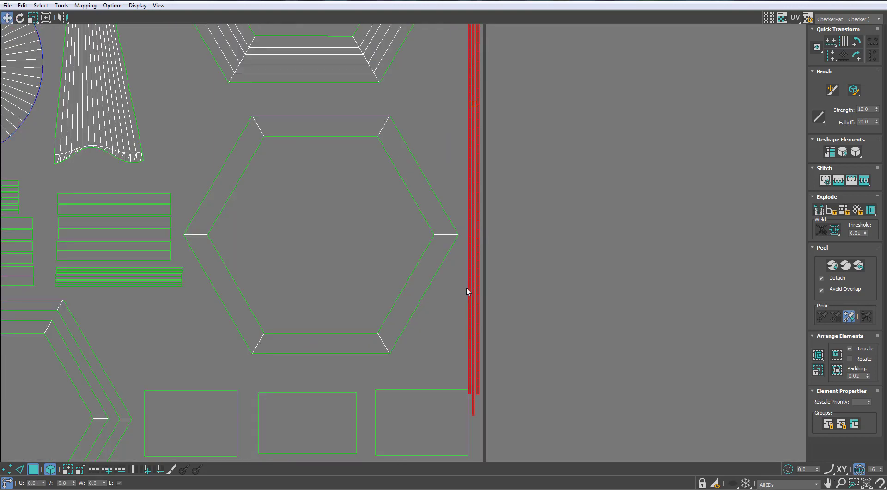
Space the three long upright strips apart and level their lower ends near the tile's right edge.
{"action": "left_click", "coordinate": [492, 339]}
{"action": "scroll", "coordinate": [464, 312], "scroll_direction": "up", "scroll_amount": 8}
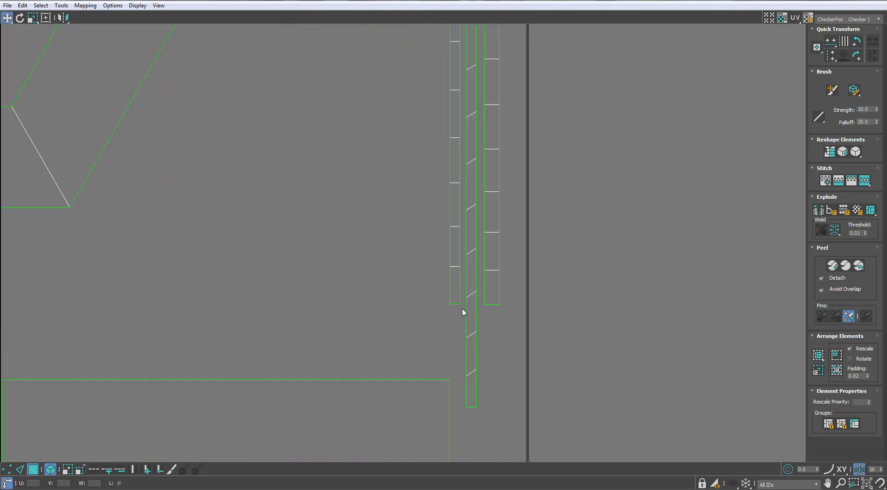
{"action": "left_click_drag", "start_coordinate": [469, 300], "coordinate": [471, 302]}
{"action": "left_click_drag", "start_coordinate": [470, 302], "coordinate": [465, 242]}
{"action": "key", "text": "ctrl+z"}
{"action": "left_click_drag", "start_coordinate": [458, 299], "coordinate": [415, 299]}
{"action": "left_click", "coordinate": [435, 299]}
{"action": "left_click", "coordinate": [458, 286]}
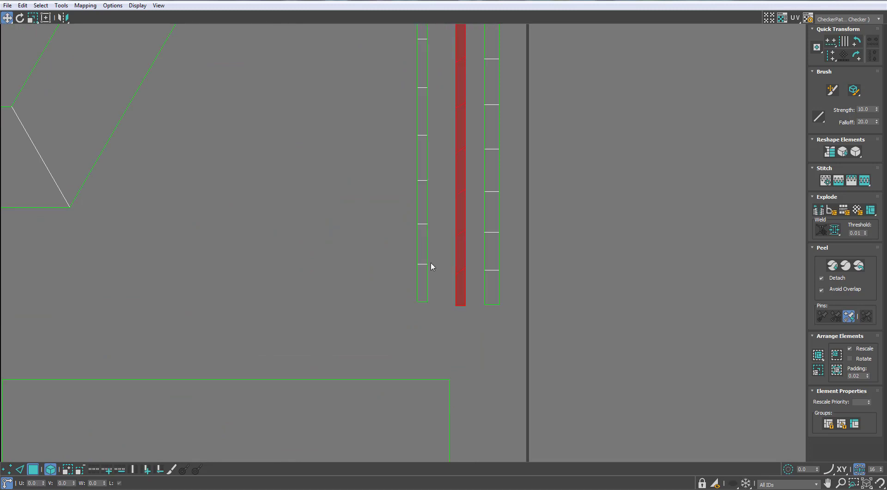
{"action": "left_click_drag", "start_coordinate": [462, 273], "coordinate": [423, 272]}
Move the six dense patterned patches from above the tile to just below it.
{"action": "scroll", "coordinate": [388, 277], "scroll_direction": "down", "scroll_amount": 12}
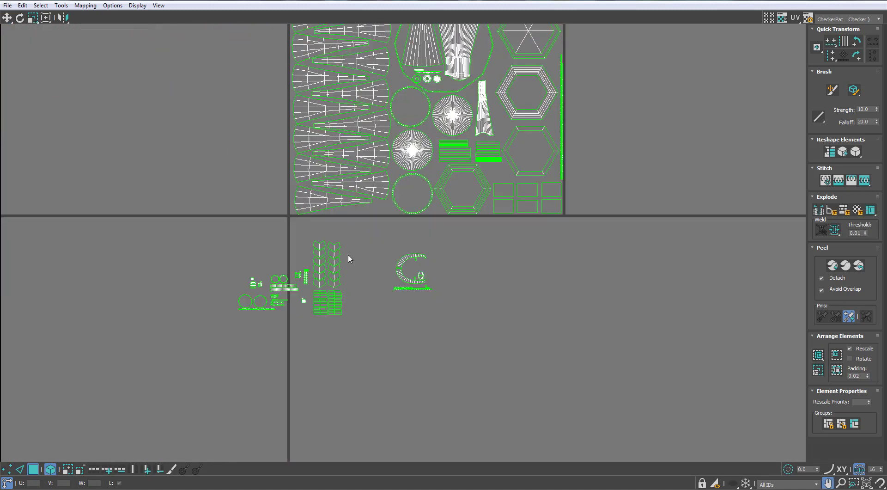
{"action": "scroll", "coordinate": [348, 258], "scroll_direction": "down", "scroll_amount": 2}
{"action": "middle_click_drag", "start_coordinate": [348, 258], "coordinate": [379, 338]}
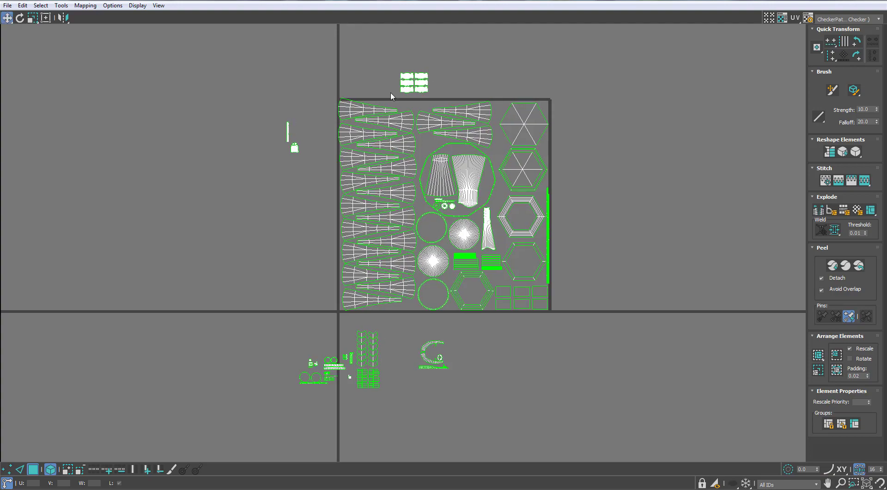
{"action": "scroll", "coordinate": [412, 90], "scroll_direction": "up", "scroll_amount": 8}
{"action": "left_click_drag", "start_coordinate": [390, 91], "coordinate": [469, 167]}
{"action": "middle_click_drag", "start_coordinate": [505, 180], "coordinate": [429, 179]}
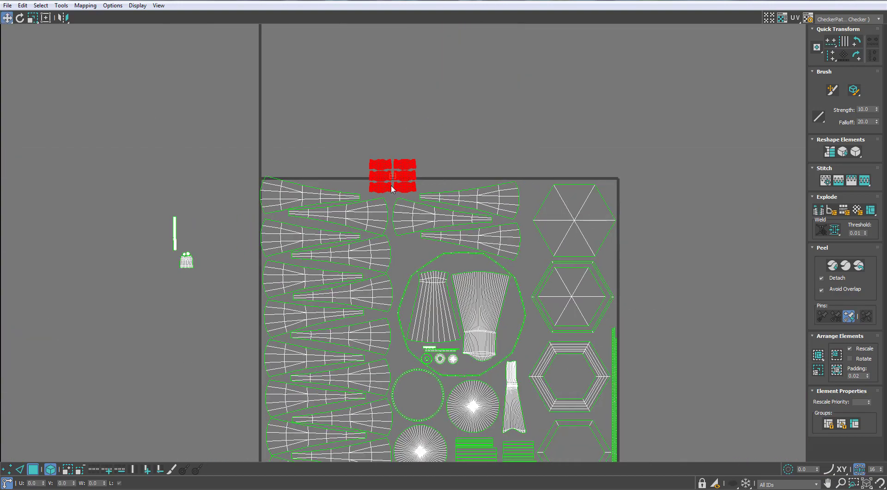
{"action": "scroll", "coordinate": [391, 186], "scroll_direction": "up", "scroll_amount": 2}
{"action": "scroll", "coordinate": [397, 186], "scroll_direction": "down", "scroll_amount": 2}
{"action": "scroll", "coordinate": [503, 212], "scroll_direction": "down", "scroll_amount": 2}
{"action": "middle_click_drag", "start_coordinate": [492, 252], "coordinate": [475, 187]}
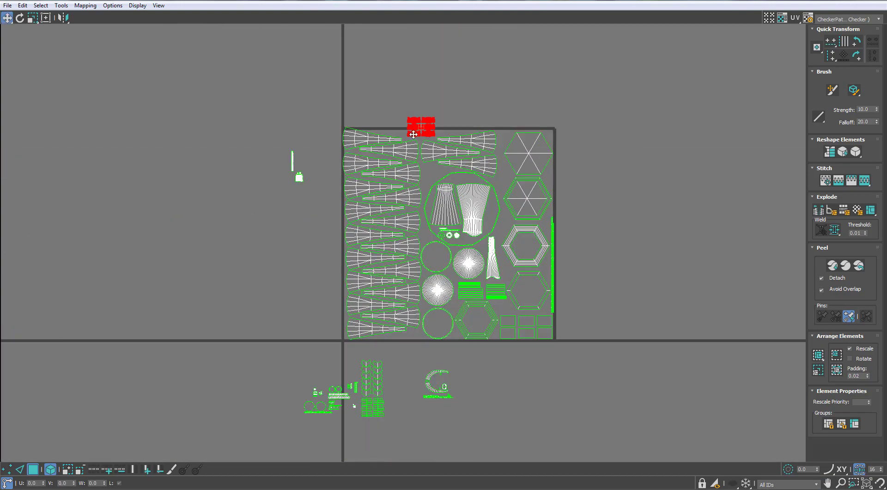
{"action": "middle_click_drag", "start_coordinate": [428, 360], "coordinate": [444, 297]}
{"action": "scroll", "coordinate": [487, 308], "scroll_direction": "up", "scroll_amount": 6}
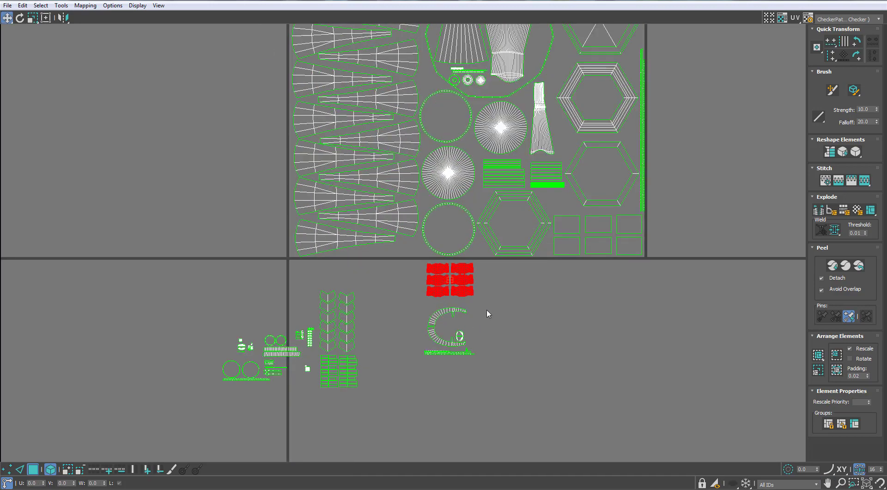
{"action": "left_click_drag", "start_coordinate": [497, 285], "coordinate": [420, 305]}
{"action": "left_click_drag", "start_coordinate": [421, 300], "coordinate": [431, 194]}
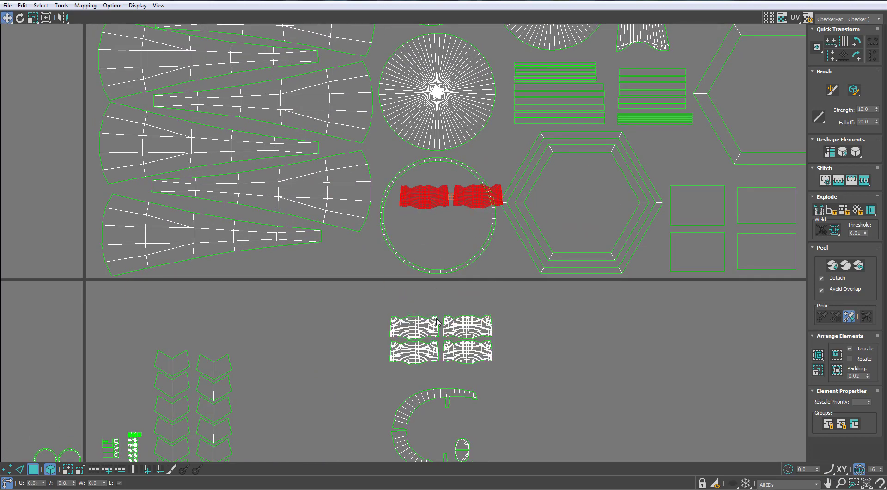
{"action": "scroll", "coordinate": [451, 206], "scroll_direction": "up", "scroll_amount": 3}
{"action": "middle_click_drag", "start_coordinate": [455, 209], "coordinate": [428, 325]}
{"action": "scroll", "coordinate": [428, 326], "scroll_direction": "down", "scroll_amount": 6}
{"action": "middle_click_drag", "start_coordinate": [432, 290], "coordinate": [440, 232]}
{"action": "key", "text": "ctrl+z"}
{"action": "key", "text": "ctrl+z"}
Place three patterned patches inside the bottom segmented ring and the other three inside the neighbouring hexagon.
{"action": "scroll", "coordinate": [432, 273], "scroll_direction": "up", "scroll_amount": 2}
{"action": "middle_click_drag", "start_coordinate": [433, 274], "coordinate": [447, 215]}
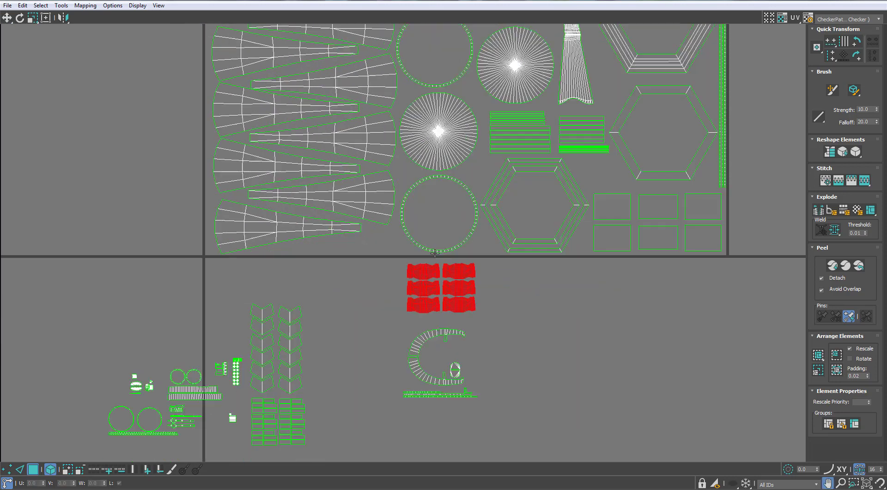
{"action": "scroll", "coordinate": [430, 263], "scroll_direction": "up", "scroll_amount": 4}
{"action": "left_click_drag", "start_coordinate": [387, 279], "coordinate": [421, 347]}
{"action": "left_click_drag", "start_coordinate": [419, 331], "coordinate": [438, 217]}
{"action": "left_click", "coordinate": [481, 330]}
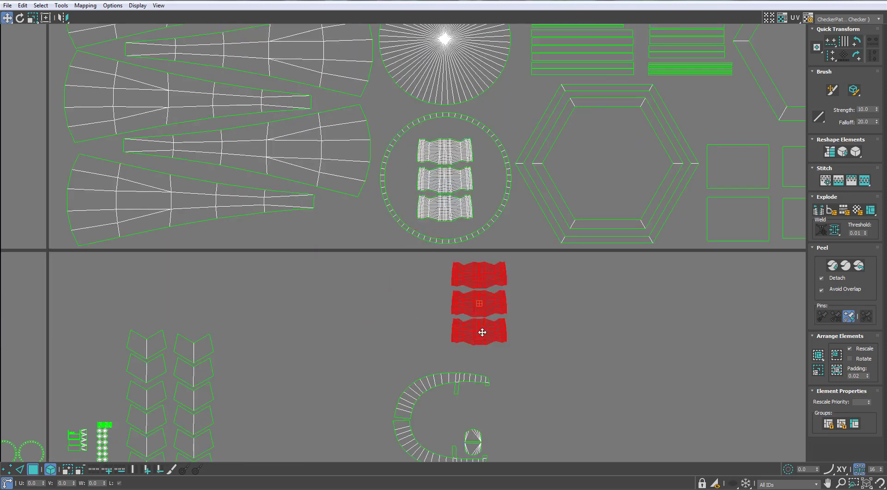
{"action": "left_click_drag", "start_coordinate": [481, 330], "coordinate": [610, 195]}
{"action": "left_click", "coordinate": [582, 333]}
Move the C-shaped shell into the lower right hexagon and lay its thin strips above the rectangles.
{"action": "scroll", "coordinate": [581, 333], "scroll_direction": "down", "scroll_amount": 4}
{"action": "middle_click_drag", "start_coordinate": [557, 343], "coordinate": [456, 272]}
{"action": "scroll", "coordinate": [456, 272], "scroll_direction": "up", "scroll_amount": 2}
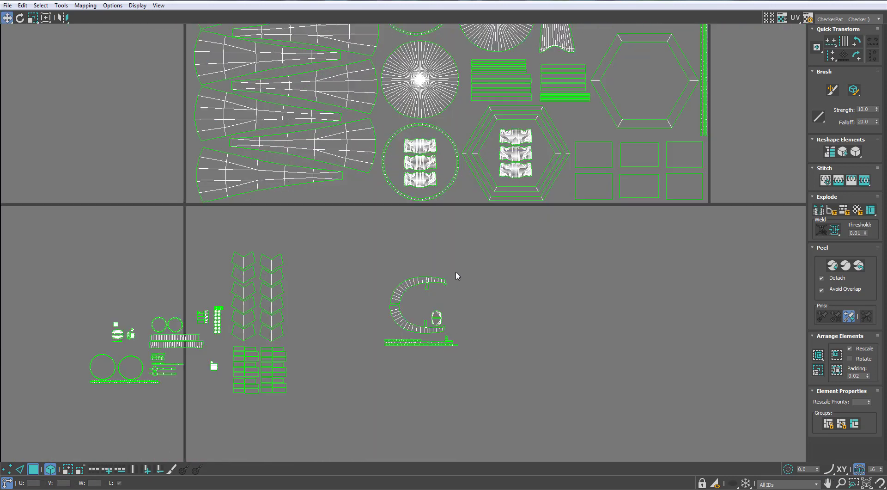
{"action": "left_click", "coordinate": [397, 333]}
{"action": "middle_click_drag", "start_coordinate": [398, 333], "coordinate": [347, 378]}
{"action": "left_click_drag", "start_coordinate": [355, 367], "coordinate": [576, 144]}
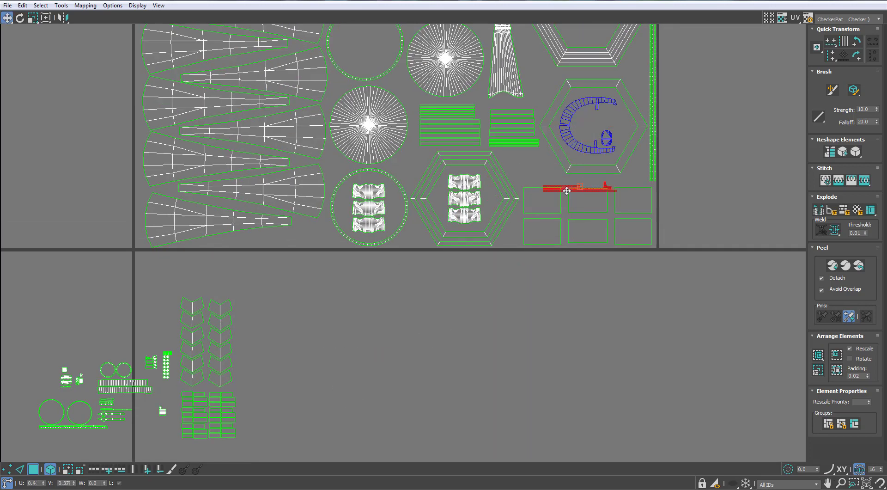
{"action": "scroll", "coordinate": [641, 184], "scroll_direction": "up", "scroll_amount": 3}
{"action": "left_click_drag", "start_coordinate": [567, 191], "coordinate": [591, 192]}
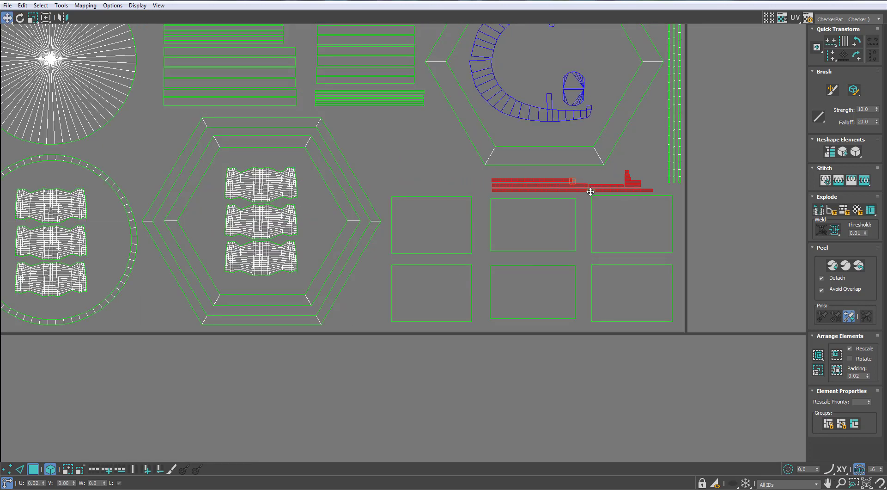
{"action": "left_click", "coordinate": [470, 369]}
Move the two larger loose rings and their thin strips from below the tile to its top edge.
{"action": "scroll", "coordinate": [451, 309], "scroll_direction": "down", "scroll_amount": 10}
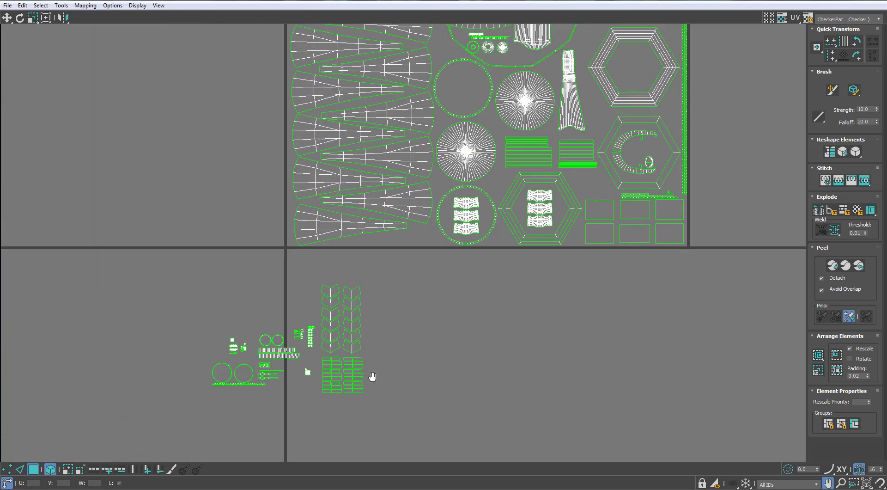
{"action": "scroll", "coordinate": [388, 371], "scroll_direction": "up", "scroll_amount": 3}
{"action": "middle_click_drag", "start_coordinate": [390, 367], "coordinate": [392, 336]}
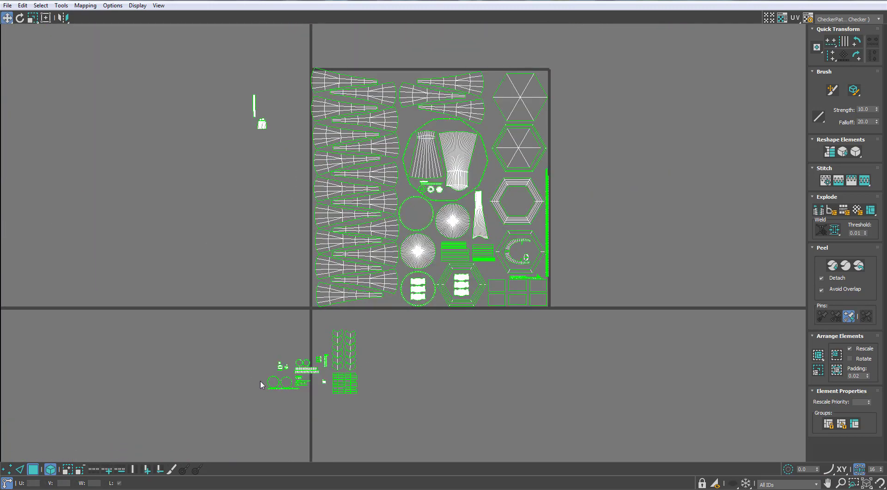
{"action": "left_click_drag", "start_coordinate": [403, 101], "coordinate": [408, 72]}
{"action": "scroll", "coordinate": [408, 72], "scroll_direction": "up", "scroll_amount": 5}
{"action": "middle_click_drag", "start_coordinate": [408, 72], "coordinate": [375, 113]}
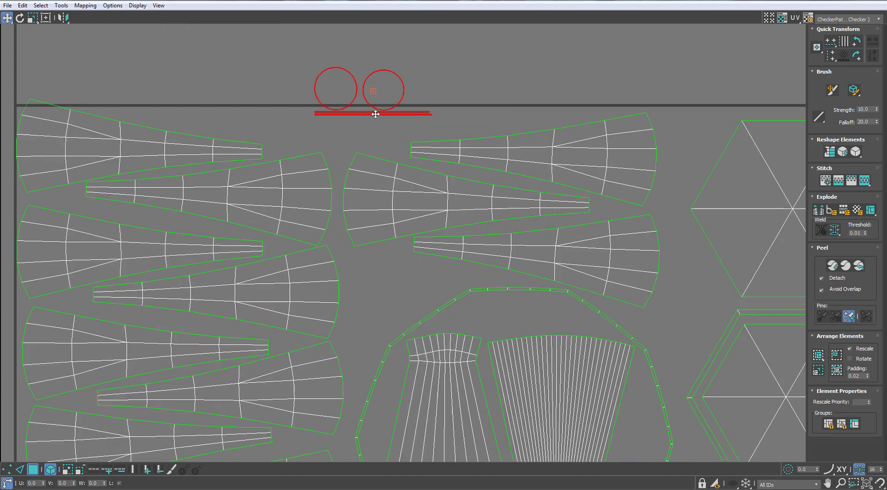
Fit the two rings between the top wedges and lay their strips along the tile's top edge.
{"action": "left_click_drag", "start_coordinate": [375, 113], "coordinate": [639, 109]}
{"action": "left_click", "coordinate": [63, 45]}
{"action": "scroll", "coordinate": [416, 130], "scroll_direction": "up", "scroll_amount": 3}
{"action": "left_click_drag", "start_coordinate": [246, 171], "coordinate": [263, 155]}
{"action": "left_click", "coordinate": [286, 73]}
{"action": "scroll", "coordinate": [287, 73], "scroll_direction": "down", "scroll_amount": 7}
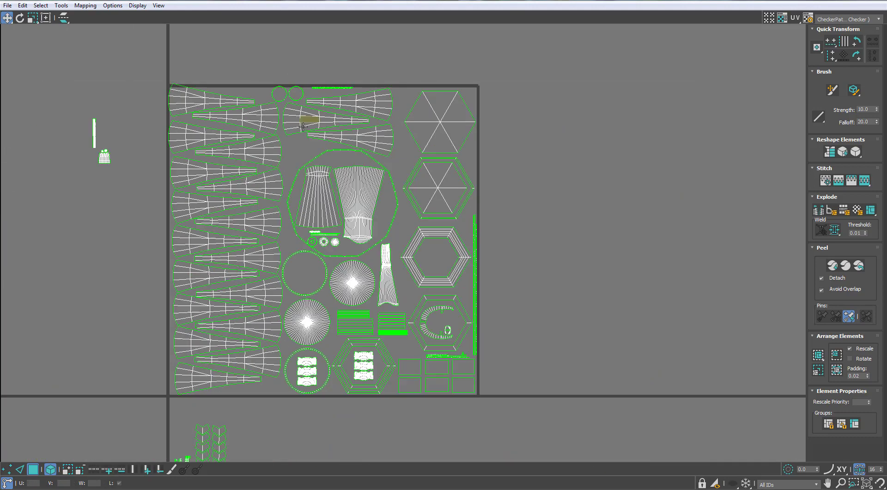
{"action": "scroll", "coordinate": [292, 69], "scroll_direction": "up", "scroll_amount": 4}
{"action": "left_click", "coordinate": [346, 103]}
{"action": "scroll", "coordinate": [353, 60], "scroll_direction": "down", "scroll_amount": 5}
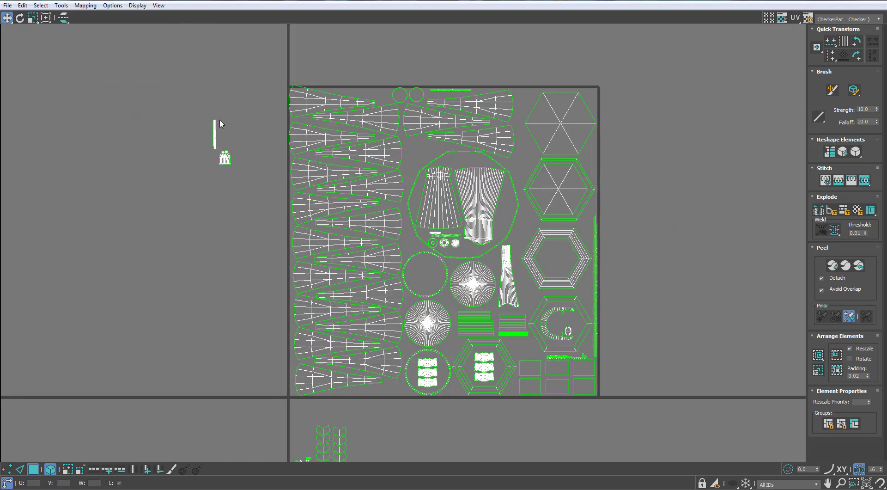
Move the small bell-shaped part, flipped vertically, and the narrow upright strip between the upper wedges and the top hexagon.
{"action": "scroll", "coordinate": [620, 98], "scroll_direction": "up", "scroll_amount": 5}
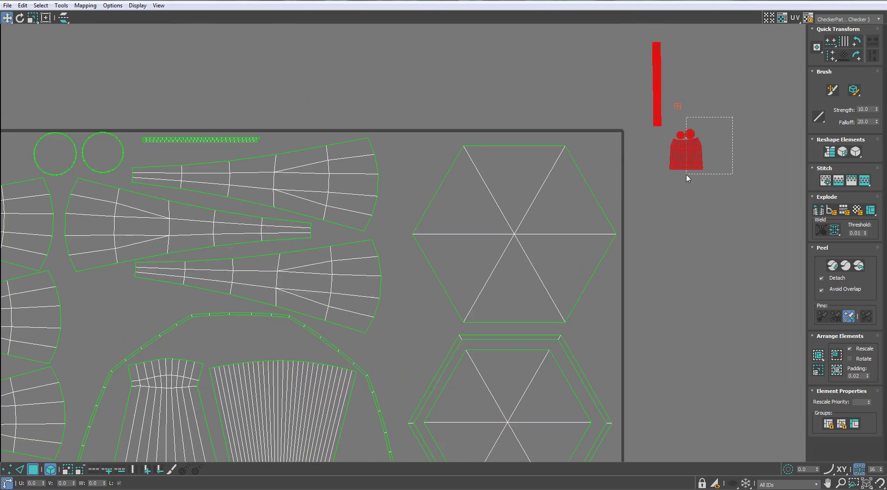
{"action": "left_click_drag", "start_coordinate": [680, 164], "coordinate": [392, 172]}
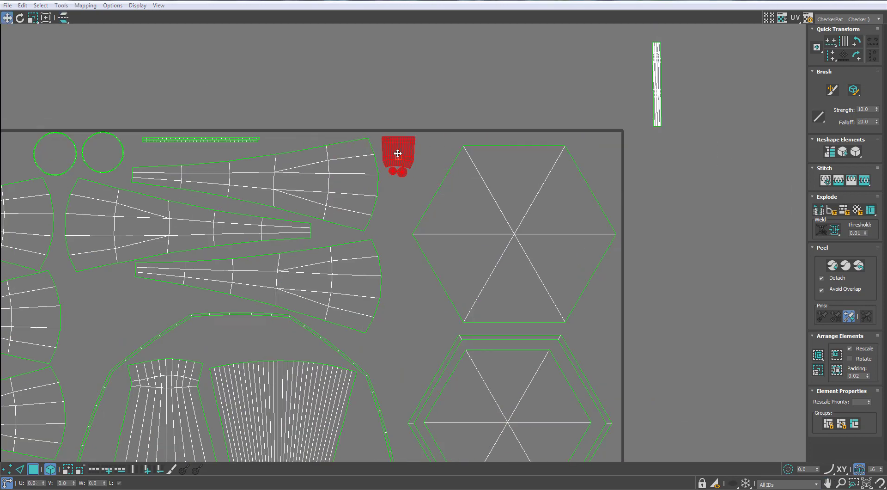
{"action": "left_click", "coordinate": [447, 114]}
{"action": "scroll", "coordinate": [450, 112], "scroll_direction": "down", "scroll_amount": 5}
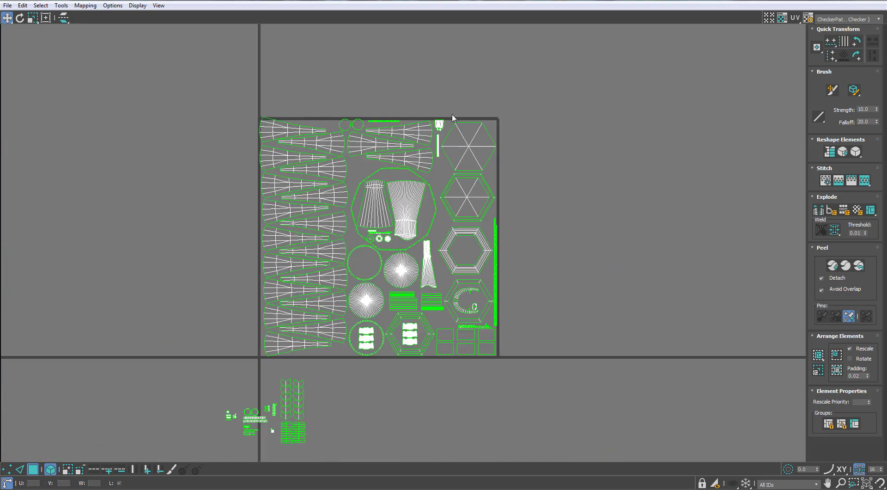
Move the two small rings and their ribbed strips into the tile, rotate them upright and place them beside the upper hexagons.
{"action": "middle_click_drag", "start_coordinate": [253, 238], "coordinate": [332, 166]}
{"action": "middle_click_drag", "start_coordinate": [390, 303], "coordinate": [330, 330]}
{"action": "scroll", "coordinate": [347, 267], "scroll_direction": "up", "scroll_amount": 1}
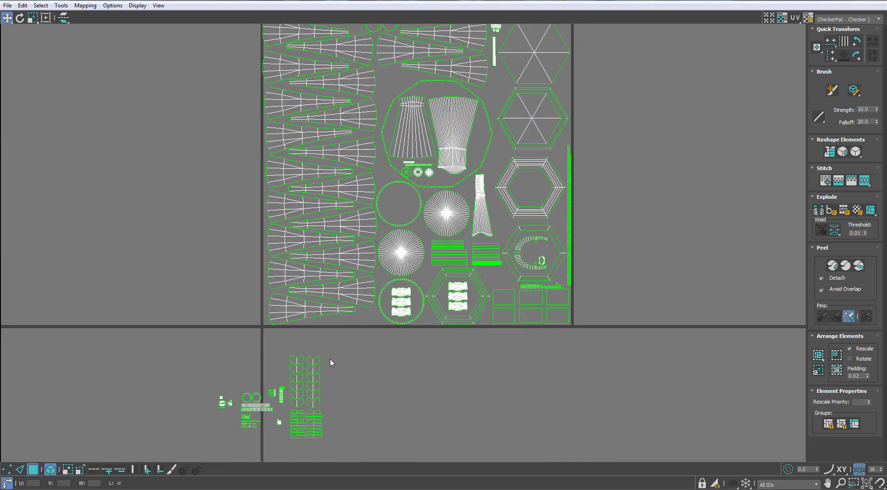
{"action": "left_click_drag", "start_coordinate": [453, 122], "coordinate": [493, 89]}
{"action": "scroll", "coordinate": [495, 89], "scroll_direction": "up", "scroll_amount": 6}
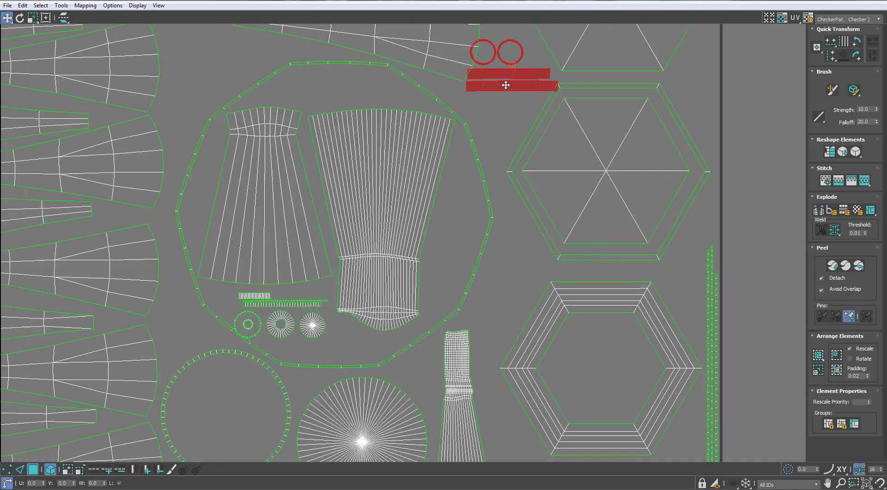
{"action": "middle_click_drag", "start_coordinate": [516, 72], "coordinate": [449, 153]}
{"action": "left_click_drag", "start_coordinate": [472, 148], "coordinate": [431, 156]}
{"action": "key", "text": "w"}
{"action": "left_click", "coordinate": [420, 140]}
{"action": "scroll", "coordinate": [449, 149], "scroll_direction": "up", "scroll_amount": 1}
{"action": "scroll", "coordinate": [454, 149], "scroll_direction": "down", "scroll_amount": 8}
Move the V-shaped shells and rectangle copies from below the tile to the free area just right of it.
{"action": "key", "text": "2"}
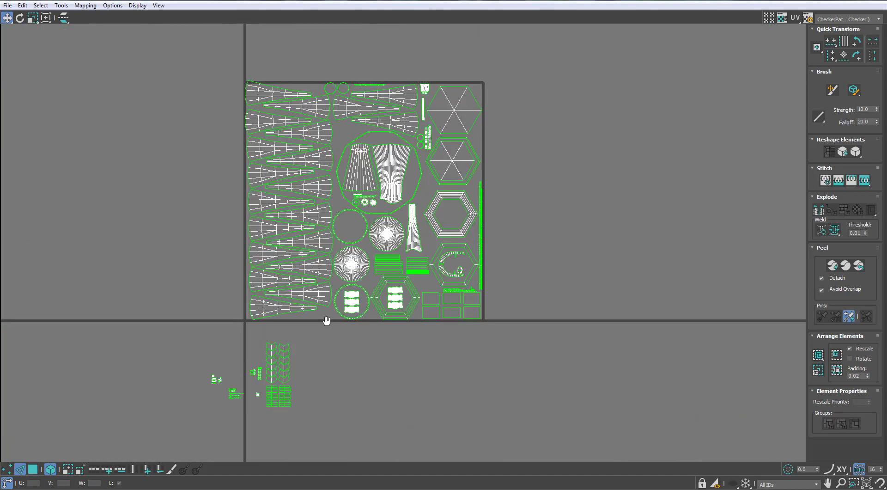
{"action": "middle_click_drag", "start_coordinate": [327, 321], "coordinate": [365, 228]}
{"action": "scroll", "coordinate": [334, 253], "scroll_direction": "up", "scroll_amount": 3}
{"action": "left_click_drag", "start_coordinate": [277, 401], "coordinate": [319, 240]}
{"action": "scroll", "coordinate": [296, 293], "scroll_direction": "down", "scroll_amount": 3}
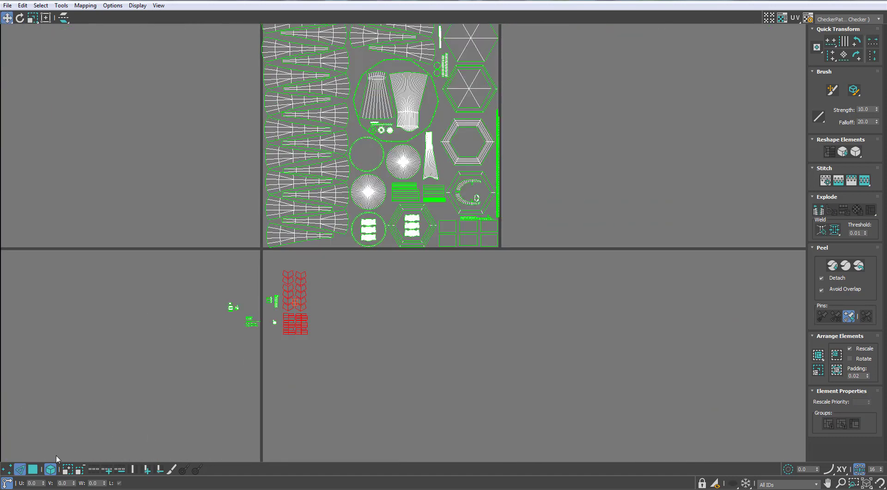
{"action": "key", "text": "3"}
{"action": "left_click_drag", "start_coordinate": [288, 308], "coordinate": [554, 117]}
{"action": "middle_click_drag", "start_coordinate": [507, 159], "coordinate": [507, 269]}
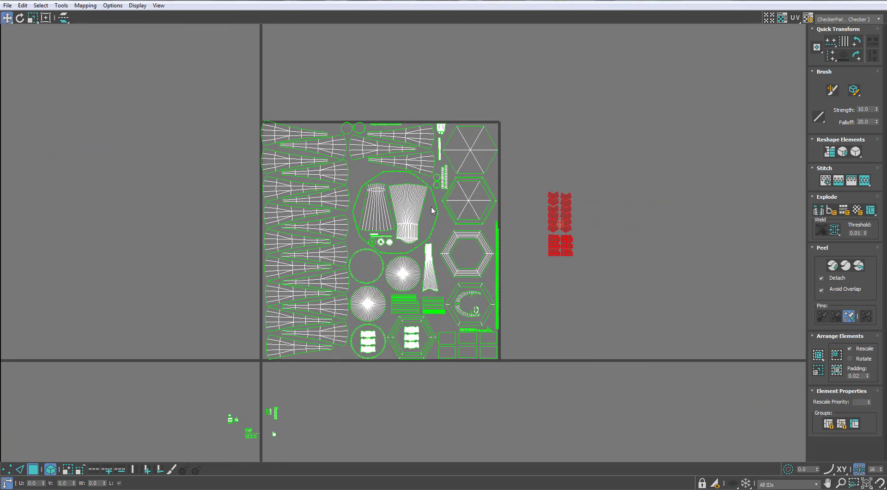
{"action": "middle_click_drag", "start_coordinate": [433, 204], "coordinate": [439, 194]}
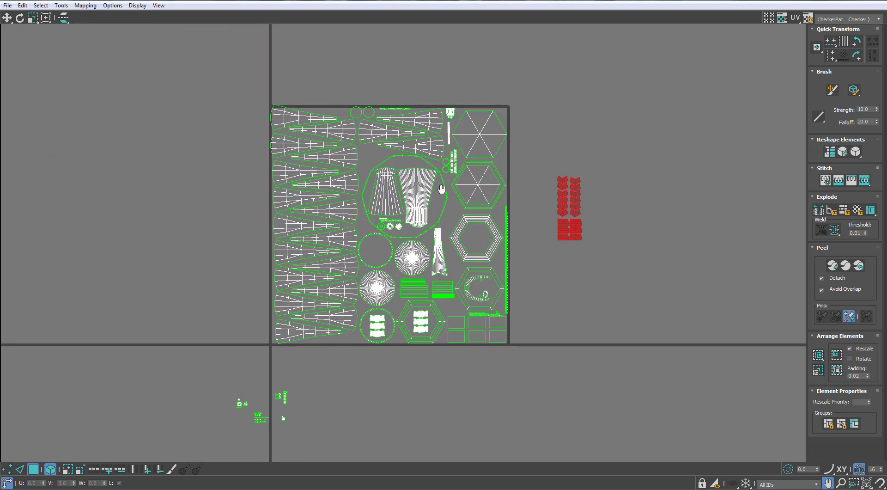
{"action": "scroll", "coordinate": [442, 189], "scroll_direction": "up", "scroll_amount": 3}
{"action": "left_click_drag", "start_coordinate": [648, 185], "coordinate": [617, 235]}
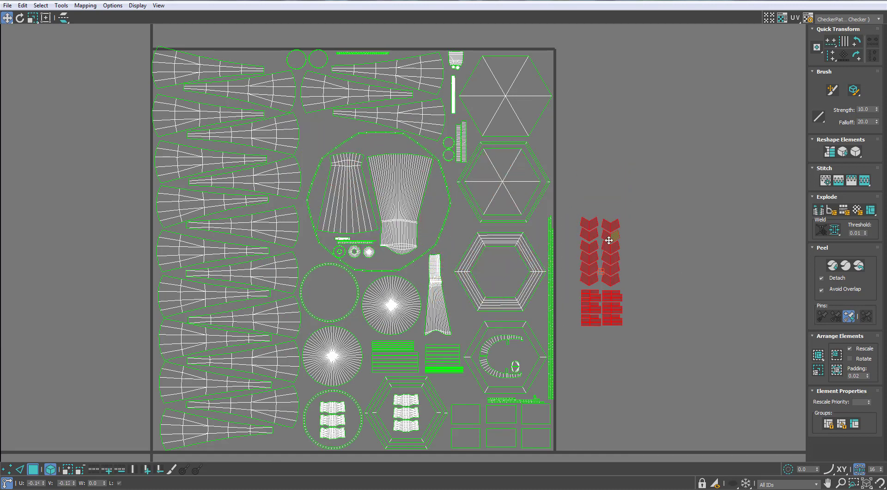
Move the block of horizontal strips from beside the lower hexagon up between the large ring and the middle hexagons, rotated upright.
{"action": "middle_click_drag", "start_coordinate": [467, 313], "coordinate": [436, 265]}
{"action": "scroll", "coordinate": [437, 266], "scroll_direction": "up", "scroll_amount": 3}
{"action": "left_click", "coordinate": [411, 334]}
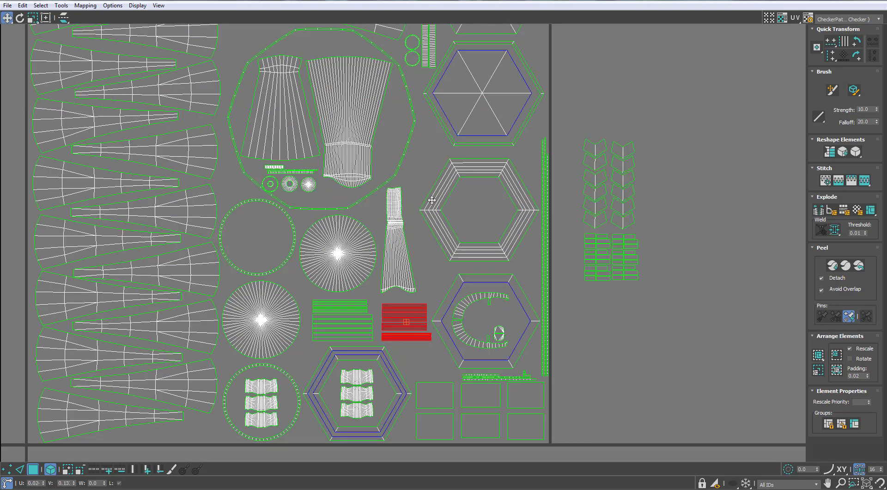
{"action": "left_click_drag", "start_coordinate": [406, 325], "coordinate": [428, 158]}
{"action": "middle_click_drag", "start_coordinate": [427, 159], "coordinate": [439, 232]}
{"action": "scroll", "coordinate": [435, 221], "scroll_direction": "up", "scroll_amount": 3}
{"action": "key", "text": "e"}
{"action": "left_click_drag", "start_coordinate": [436, 221], "coordinate": [467, 218]}
{"action": "key", "text": "w"}
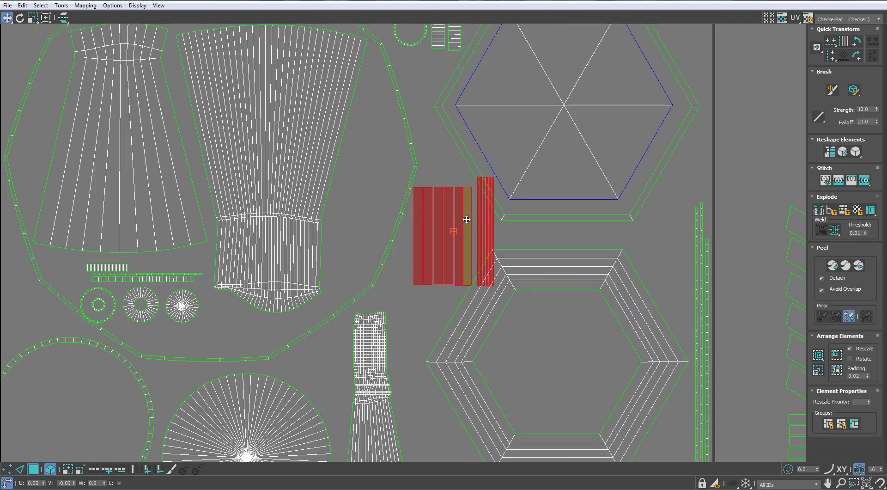
Shift the large ring with its contents toward the wedges, and nudge the small discs and strips clear of the ring's edge.
{"action": "middle_click_drag", "start_coordinate": [388, 217], "coordinate": [480, 303]}
{"action": "scroll", "coordinate": [456, 243], "scroll_direction": "down", "scroll_amount": 3}
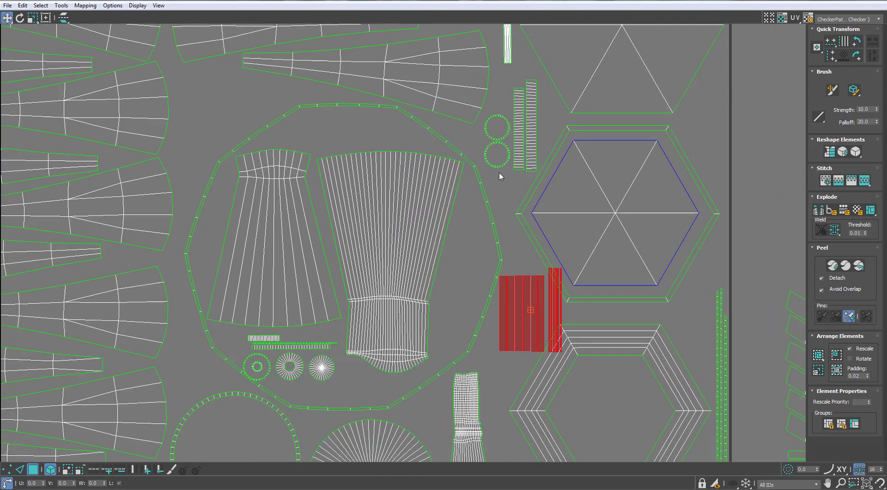
{"action": "left_click_drag", "start_coordinate": [492, 177], "coordinate": [228, 284]}
{"action": "left_click_drag", "start_coordinate": [248, 371], "coordinate": [238, 380], "text": "ctrl"}
{"action": "left_click_drag", "start_coordinate": [287, 293], "coordinate": [275, 288]}
{"action": "middle_click_drag", "start_coordinate": [272, 352], "coordinate": [278, 329]}
{"action": "scroll", "coordinate": [277, 329], "scroll_direction": "up", "scroll_amount": 3}
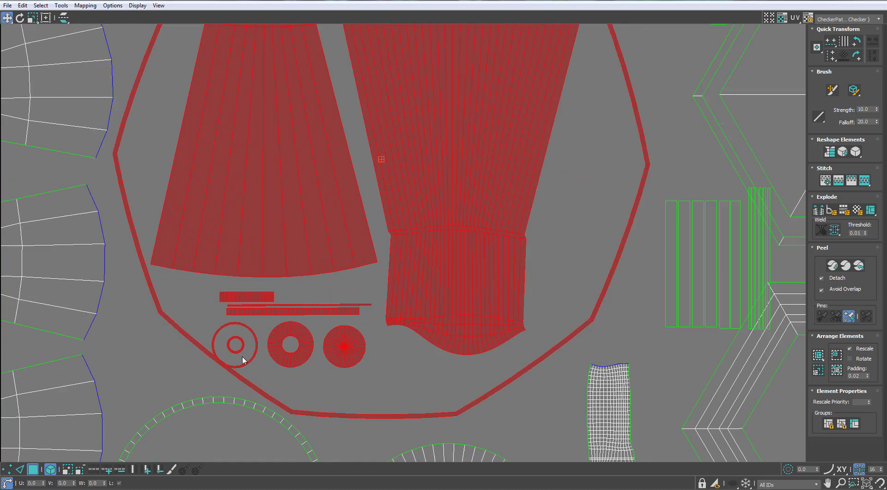
{"action": "left_click_drag", "start_coordinate": [235, 372], "coordinate": [352, 290]}
{"action": "left_click_drag", "start_coordinate": [283, 352], "coordinate": [297, 350]}
Separate the thin upright strips from the wide ones and stack both sets between the large ring and the hexagons.
{"action": "left_click", "coordinate": [610, 260]}
{"action": "middle_click_drag", "start_coordinate": [617, 259], "coordinate": [478, 259]}
{"action": "scroll", "coordinate": [522, 255], "scroll_direction": "up", "scroll_amount": 2}
{"action": "left_click_drag", "start_coordinate": [502, 252], "coordinate": [643, 307]}
{"action": "left_click_drag", "start_coordinate": [648, 301], "coordinate": [620, 304]}
{"action": "scroll", "coordinate": [619, 303], "scroll_direction": "down", "scroll_amount": 4}
{"action": "middle_click_drag", "start_coordinate": [599, 286], "coordinate": [516, 242]}
{"action": "scroll", "coordinate": [515, 242], "scroll_direction": "up", "scroll_amount": 2}
{"action": "left_click_drag", "start_coordinate": [567, 243], "coordinate": [618, 257]}
{"action": "middle_click_drag", "start_coordinate": [601, 231], "coordinate": [606, 150]}
{"action": "scroll", "coordinate": [606, 150], "scroll_direction": "down", "scroll_amount": 1}
{"action": "left_click_drag", "start_coordinate": [567, 198], "coordinate": [523, 295]}
{"action": "left_click", "coordinate": [544, 238]}
Try placing one column of V-shaped shells below the flared part, returning the other column to the area outside the tile.
{"action": "scroll", "coordinate": [543, 238], "scroll_direction": "down", "scroll_amount": 5}
{"action": "middle_click_drag", "start_coordinate": [488, 339], "coordinate": [471, 276]}
{"action": "scroll", "coordinate": [662, 140], "scroll_direction": "up", "scroll_amount": 4}
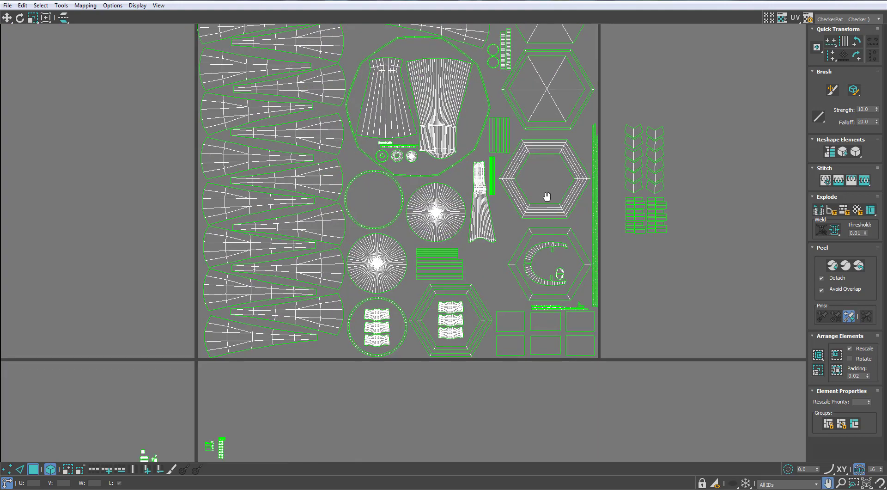
{"action": "left_click_drag", "start_coordinate": [759, 68], "coordinate": [417, 336]}
{"action": "scroll", "coordinate": [439, 342], "scroll_direction": "up", "scroll_amount": 3}
{"action": "left_click_drag", "start_coordinate": [506, 287], "coordinate": [474, 336]}
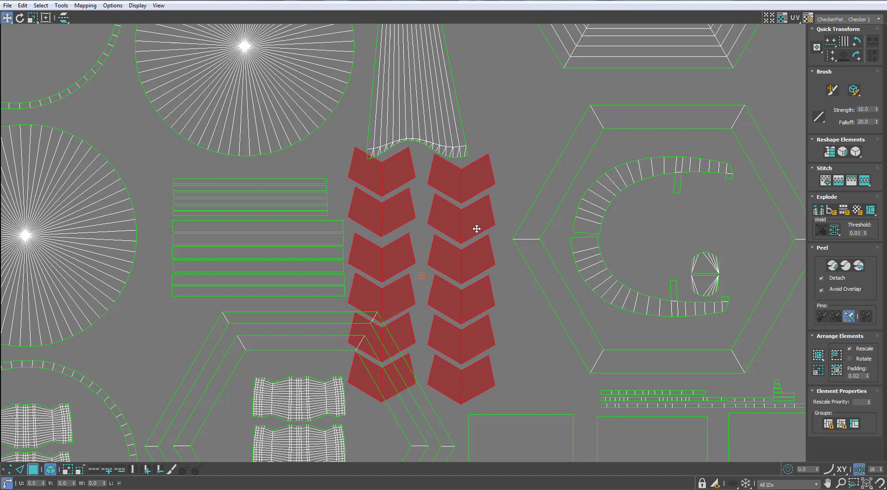
{"action": "left_click_drag", "start_coordinate": [456, 396], "coordinate": [453, 400], "text": "alt"}
{"action": "scroll", "coordinate": [409, 216], "scroll_direction": "down", "scroll_amount": 3}
{"action": "left_click_drag", "start_coordinate": [421, 232], "coordinate": [410, 195]}
{"action": "left_click_drag", "start_coordinate": [563, 205], "coordinate": [642, 224]}
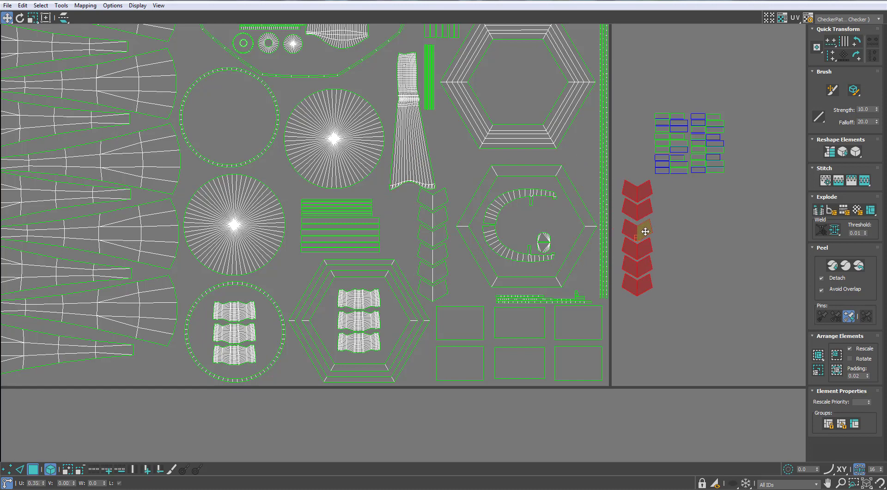
Nudge the tall flared part away from the top of the V-shaped column.
{"action": "scroll", "coordinate": [441, 212], "scroll_direction": "up", "scroll_amount": 2}
{"action": "left_click", "coordinate": [437, 201]}
{"action": "middle_click_drag", "start_coordinate": [432, 134], "coordinate": [456, 229]}
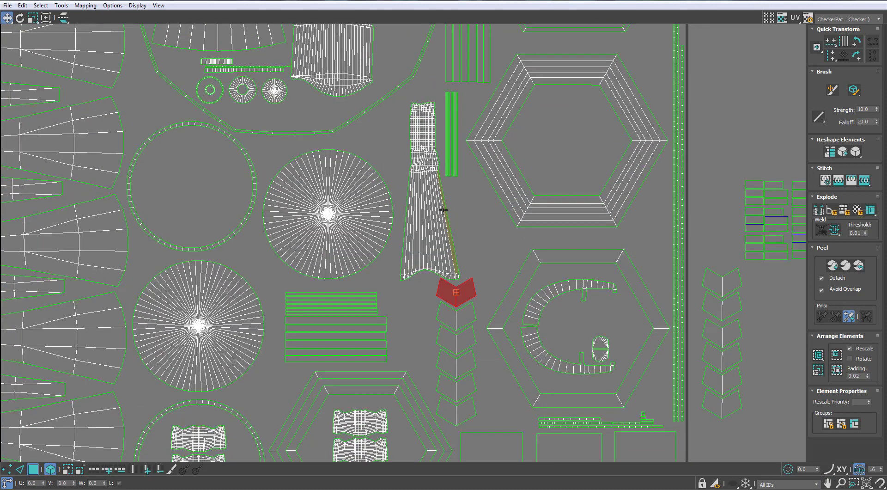
{"action": "left_click_drag", "start_coordinate": [440, 209], "coordinate": [436, 199]}
Try splitting the outer V-shaped column into two groups of three around the first column, shifting the neighbouring spoked disc.
{"action": "middle_click_drag", "start_coordinate": [713, 296], "coordinate": [661, 244]}
{"action": "left_click", "coordinate": [665, 283]}
{"action": "left_click_drag", "start_coordinate": [664, 283], "coordinate": [357, 299]}
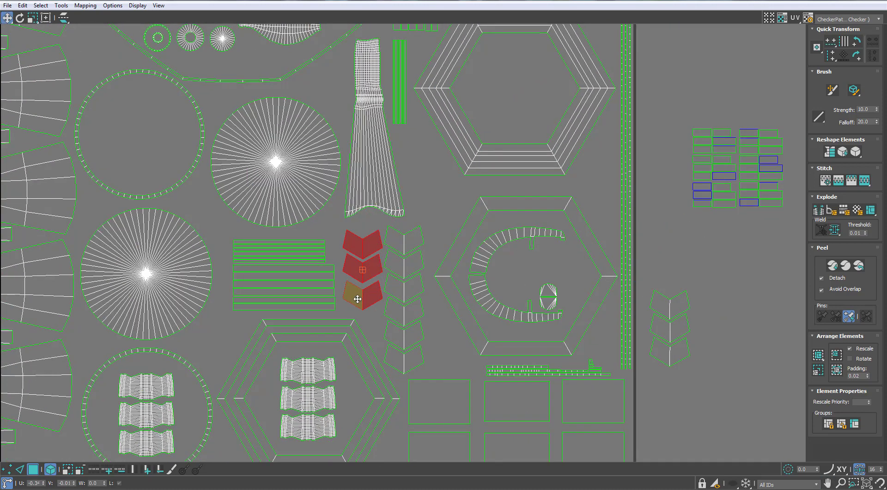
{"action": "left_click_drag", "start_coordinate": [669, 348], "coordinate": [402, 216]}
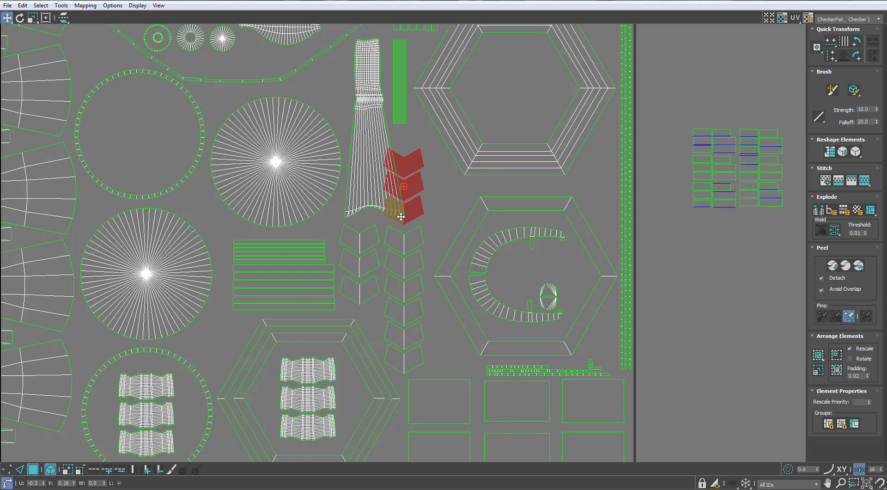
{"action": "scroll", "coordinate": [358, 196], "scroll_direction": "up", "scroll_amount": 2}
{"action": "left_click_drag", "start_coordinate": [359, 196], "coordinate": [360, 206]}
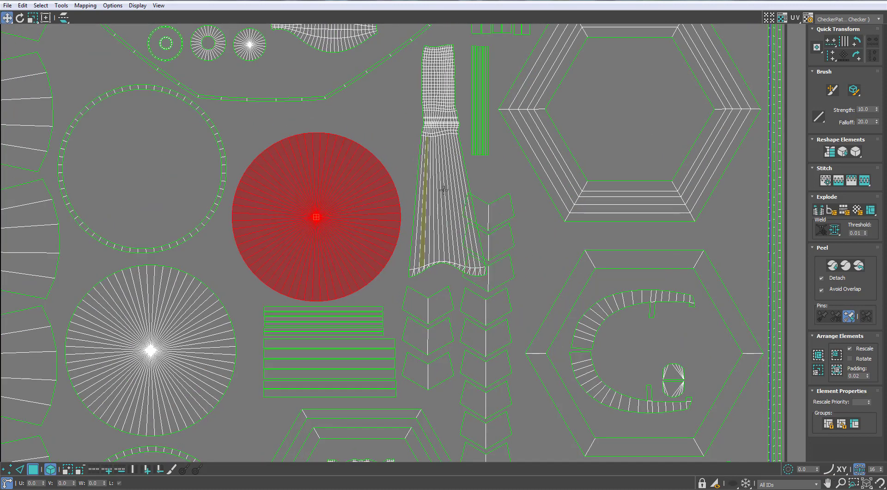
Try placing the second group of three V-shaped shells beside the lower end of the six-piece column.
{"action": "left_click_drag", "start_coordinate": [502, 273], "coordinate": [546, 281]}
{"action": "scroll", "coordinate": [547, 281], "scroll_direction": "down", "scroll_amount": 2}
{"action": "middle_click_drag", "start_coordinate": [546, 281], "coordinate": [518, 239]}
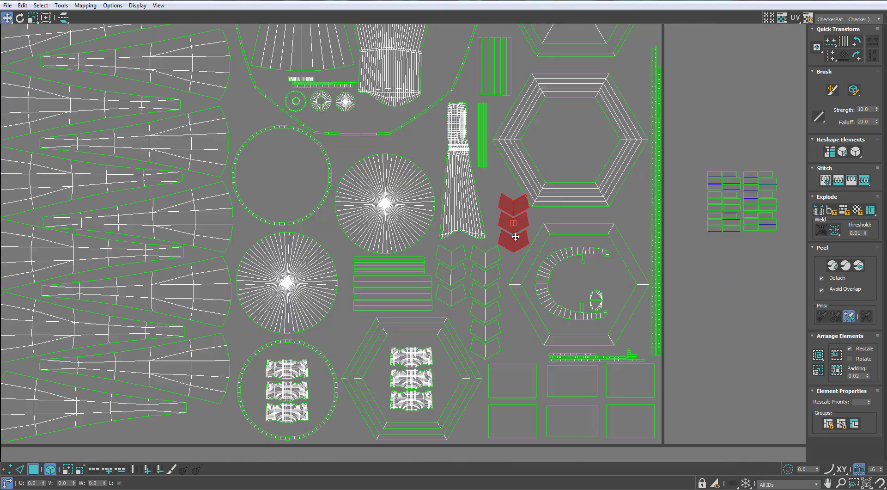
{"action": "left_click_drag", "start_coordinate": [518, 239], "coordinate": [519, 343]}
{"action": "scroll", "coordinate": [516, 331], "scroll_direction": "up", "scroll_amount": 4}
{"action": "middle_click_drag", "start_coordinate": [517, 331], "coordinate": [513, 276]}
{"action": "mouse_move", "coordinate": [512, 276]}
{"action": "left_mouse_down"}
{"action": "mouse_move", "coordinate": [515, 263]}
{"action": "mouse_move", "coordinate": [511, 279]}
{"action": "mouse_move", "coordinate": [516, 274]}
{"action": "left_mouse_up"}
{"action": "scroll", "coordinate": [403, 222], "scroll_direction": "down", "scroll_amount": 3}
Select all the V-shaped shells inside the tile together.
{"action": "left_click", "coordinate": [402, 231]}
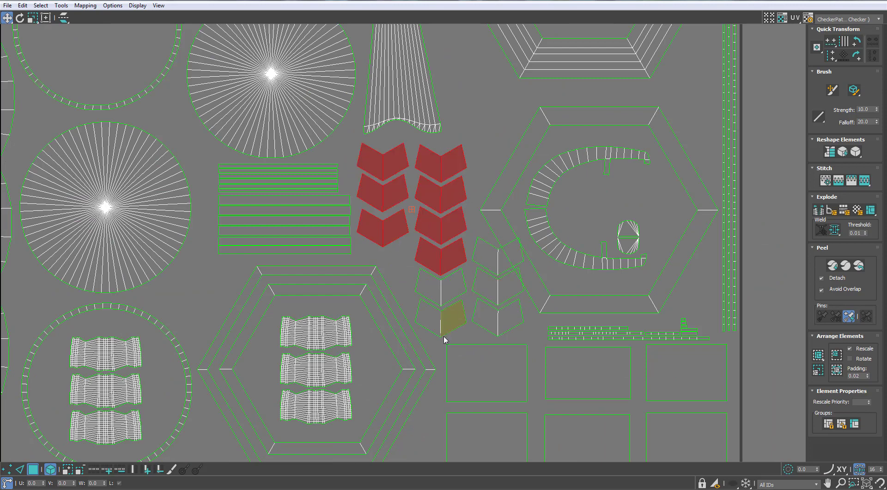
{"action": "left_click", "coordinate": [435, 263]}
{"action": "left_click_drag", "start_coordinate": [450, 135], "coordinate": [371, 238]}
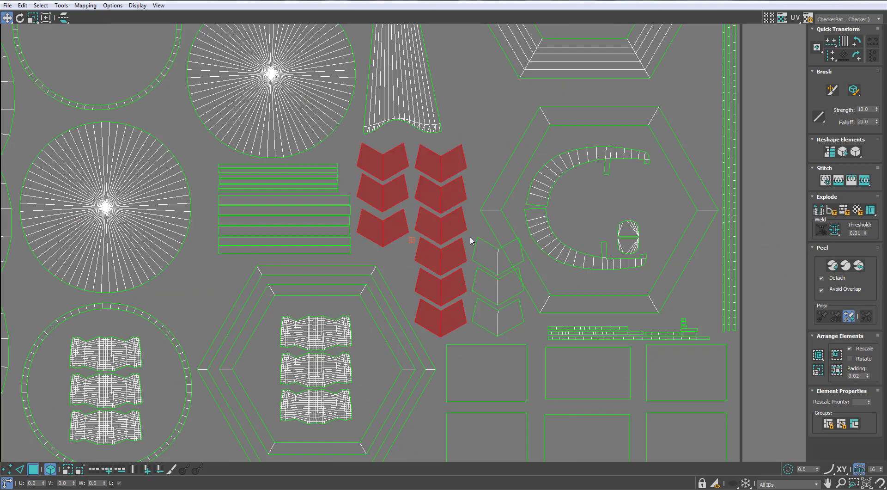
{"action": "left_click", "coordinate": [485, 319], "text": "ctrl"}
{"action": "scroll", "coordinate": [483, 317], "scroll_direction": "down", "scroll_amount": 2}
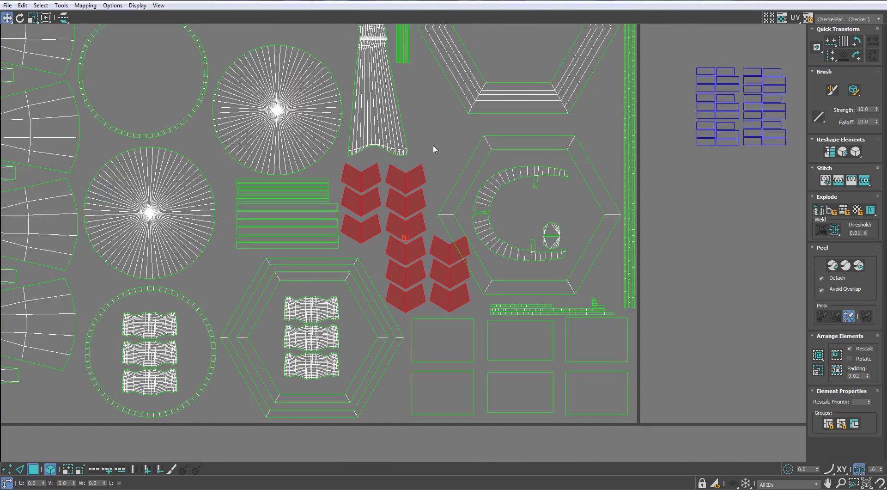
{"action": "scroll", "coordinate": [439, 143], "scroll_direction": "down", "scroll_amount": 2}
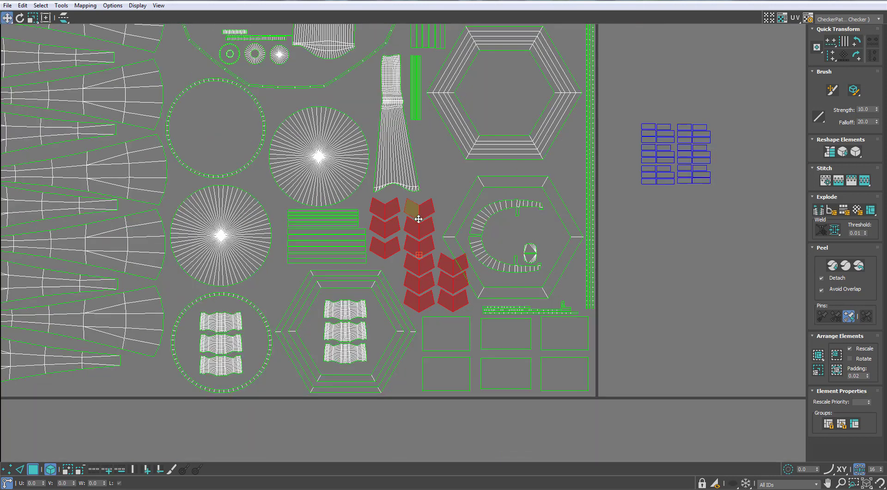
{"action": "left_click", "coordinate": [419, 221], "text": "alt"}
Undo the split placement of the outer V-shaped column and the move of the spoked disc.
{"action": "key", "text": "ctrl+z"}
{"action": "key", "text": "ctrl+z"}
{"action": "key", "text": "ctrl+z"}
{"action": "key", "text": "ctrl+z"}
{"action": "key", "text": "ctrl+z"}
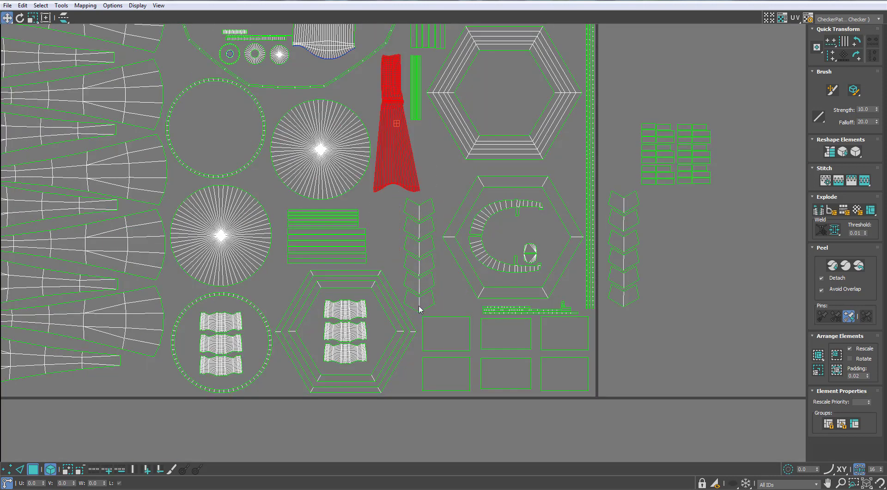
Move the V-shaped column inside the ribbed hexagonal ring and set two of its shells beside the other four.
{"action": "left_click_drag", "start_coordinate": [419, 309], "coordinate": [493, 164]}
{"action": "middle_click_drag", "start_coordinate": [504, 134], "coordinate": [479, 155]}
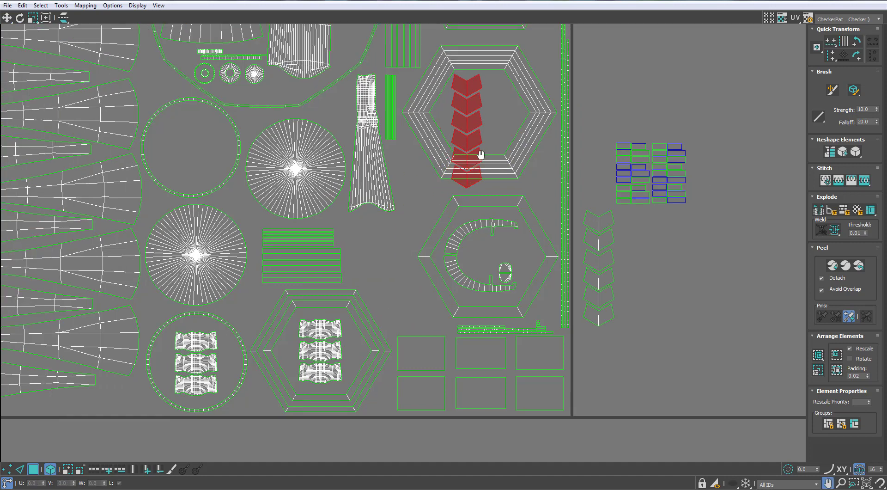
{"action": "scroll", "coordinate": [501, 125], "scroll_direction": "up", "scroll_amount": 3}
{"action": "left_click_drag", "start_coordinate": [472, 139], "coordinate": [472, 74], "text": "alt"}
{"action": "left_click_drag", "start_coordinate": [459, 173], "coordinate": [493, 81]}
{"action": "scroll", "coordinate": [492, 80], "scroll_direction": "up", "scroll_amount": 3}
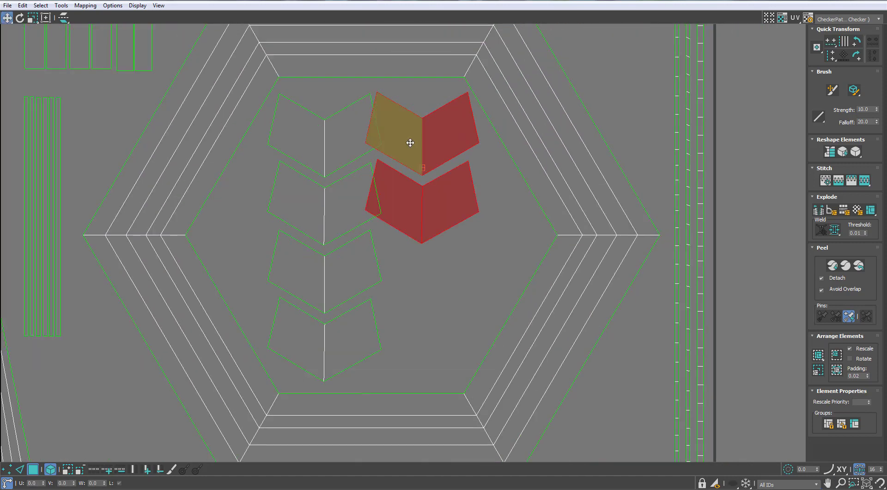
{"action": "left_click_drag", "start_coordinate": [410, 143], "coordinate": [436, 186]}
Add one V-shaped shell from the outer column below the two-piece group inside the ribbed hexagonal ring.
{"action": "scroll", "coordinate": [435, 188], "scroll_direction": "down", "scroll_amount": 3}
{"action": "middle_click_drag", "start_coordinate": [573, 273], "coordinate": [561, 218]}
{"action": "left_click_drag", "start_coordinate": [587, 341], "coordinate": [416, 186]}
{"action": "scroll", "coordinate": [417, 186], "scroll_direction": "up", "scroll_amount": 2}
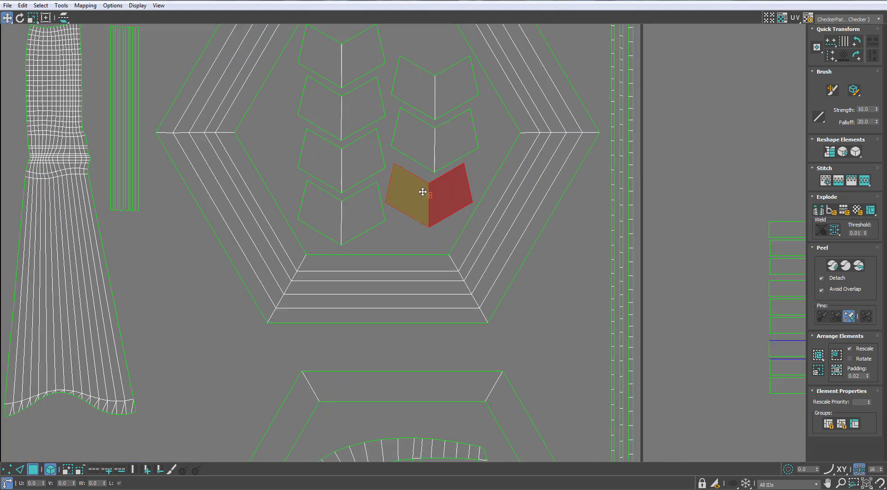
Move the remaining five V-shaped shells inside the empty round ring, arranged as columns of three and two.
{"action": "scroll", "coordinate": [428, 188], "scroll_direction": "down", "scroll_amount": 5}
{"action": "left_click_drag", "start_coordinate": [580, 234], "coordinate": [323, 233]}
{"action": "scroll", "coordinate": [314, 171], "scroll_direction": "up", "scroll_amount": 4}
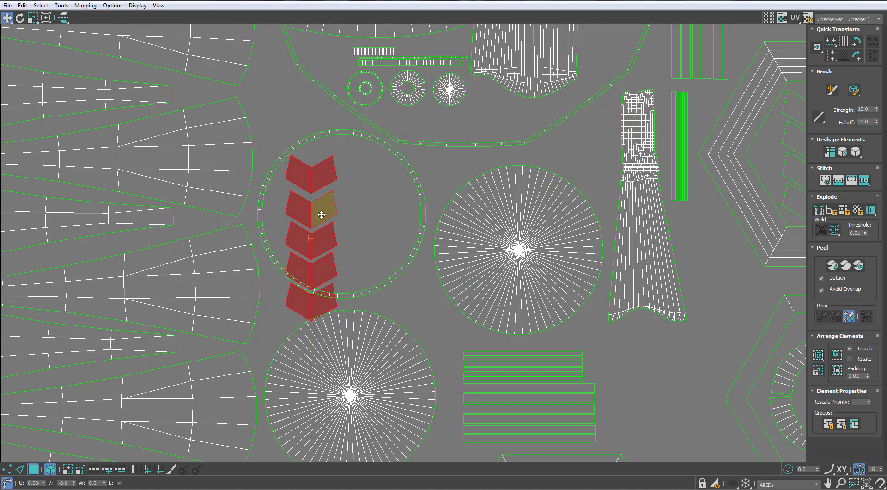
{"action": "left_click_drag", "start_coordinate": [347, 266], "coordinate": [355, 223]}
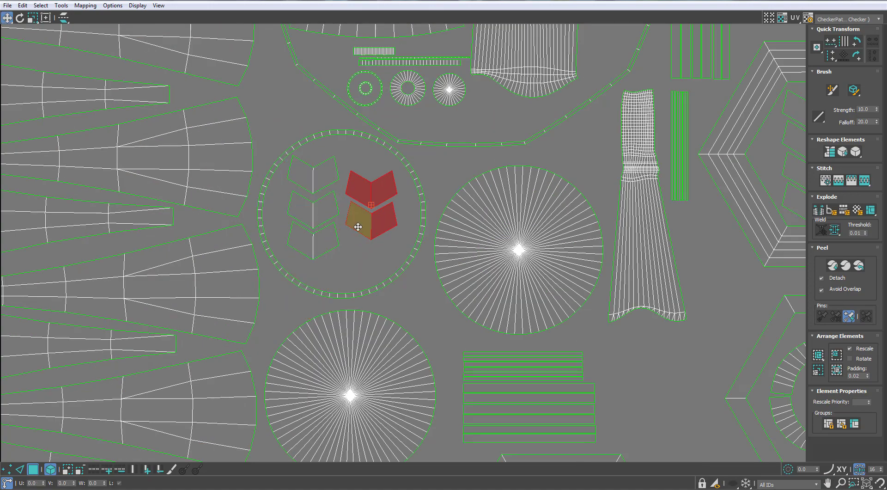
{"action": "left_click", "coordinate": [360, 246]}
Move the small rectangle block into the gap below the flared part and nudge the horizontal strips aside for it.
{"action": "scroll", "coordinate": [360, 246], "scroll_direction": "down", "scroll_amount": 6}
{"action": "scroll", "coordinate": [520, 185], "scroll_direction": "up", "scroll_amount": 3}
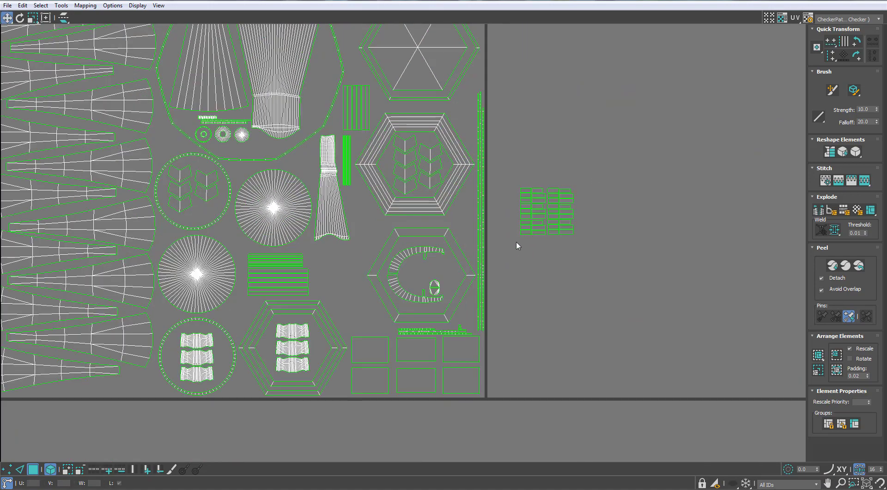
{"action": "left_click_drag", "start_coordinate": [529, 226], "coordinate": [322, 290]}
{"action": "scroll", "coordinate": [322, 290], "scroll_direction": "up", "scroll_amount": 3}
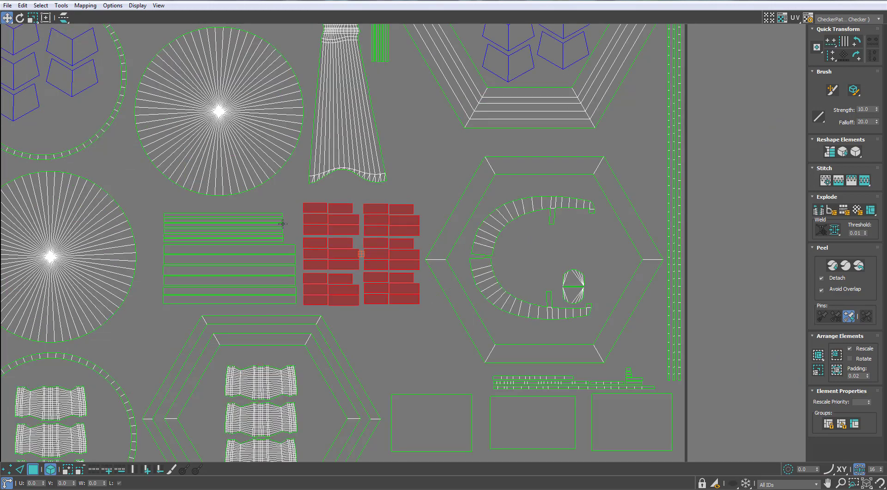
{"action": "left_click_drag", "start_coordinate": [239, 298], "coordinate": [229, 293]}
{"action": "left_click", "coordinate": [389, 317]}
{"action": "scroll", "coordinate": [320, 273], "scroll_direction": "down", "scroll_amount": 6}
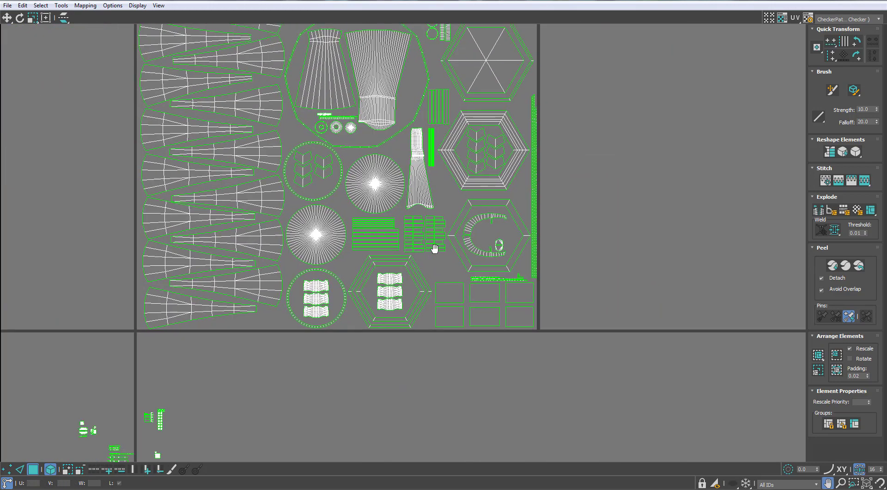
Gather the small parts below the tile by moving the tong-shaped group and the oval-shell group close together.
{"action": "scroll", "coordinate": [320, 273], "scroll_direction": "up", "scroll_amount": 1}
{"action": "middle_click_drag", "start_coordinate": [320, 272], "coordinate": [356, 273]}
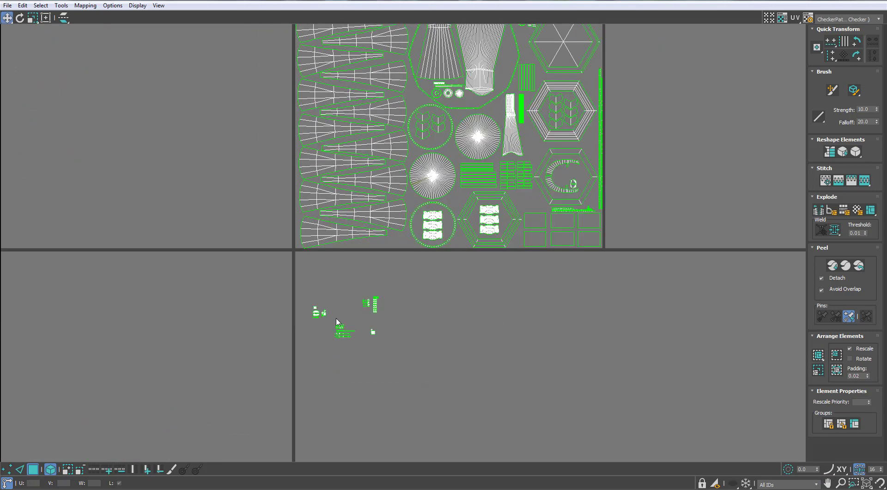
{"action": "scroll", "coordinate": [406, 253], "scroll_direction": "up", "scroll_amount": 6}
{"action": "left_click_drag", "start_coordinate": [405, 253], "coordinate": [304, 382]}
{"action": "left_click_drag", "start_coordinate": [360, 335], "coordinate": [402, 155]}
{"action": "key", "text": "ctrl+z"}
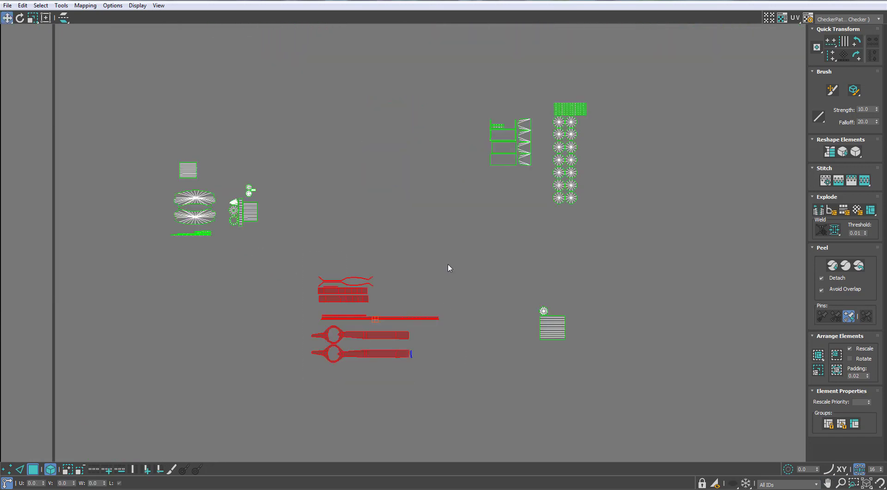
{"action": "left_click_drag", "start_coordinate": [347, 293], "coordinate": [391, 174]}
{"action": "left_click_drag", "start_coordinate": [148, 130], "coordinate": [281, 268]}
{"action": "left_click_drag", "start_coordinate": [208, 198], "coordinate": [296, 196]}
Place the striped square, the small-disc block turned sideways, and the rectangle-and-fan group in a row beneath the gathered parts.
{"action": "left_click_drag", "start_coordinate": [543, 224], "coordinate": [591, 98]}
{"action": "left_click", "coordinate": [571, 122]}
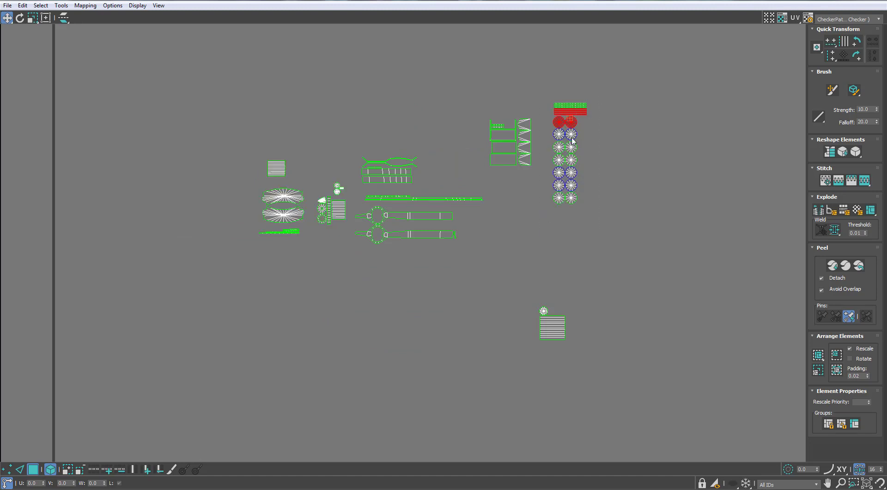
{"action": "left_click", "coordinate": [554, 330]}
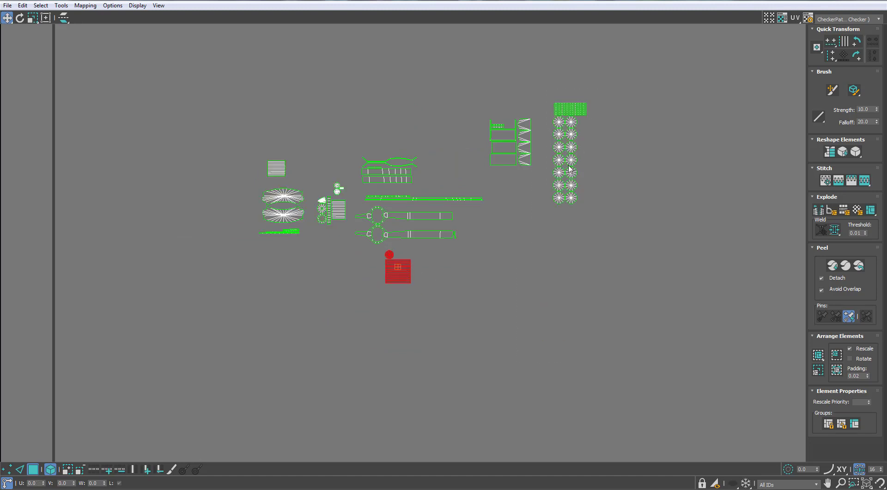
{"action": "left_click_drag", "start_coordinate": [550, 215], "coordinate": [287, 265]}
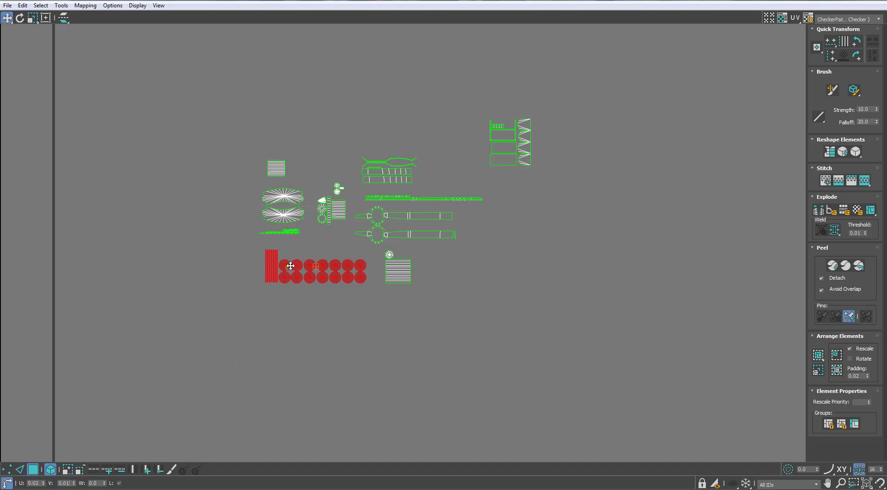
{"action": "left_click", "coordinate": [513, 151]}
{"action": "left_click_drag", "start_coordinate": [513, 151], "coordinate": [491, 257]}
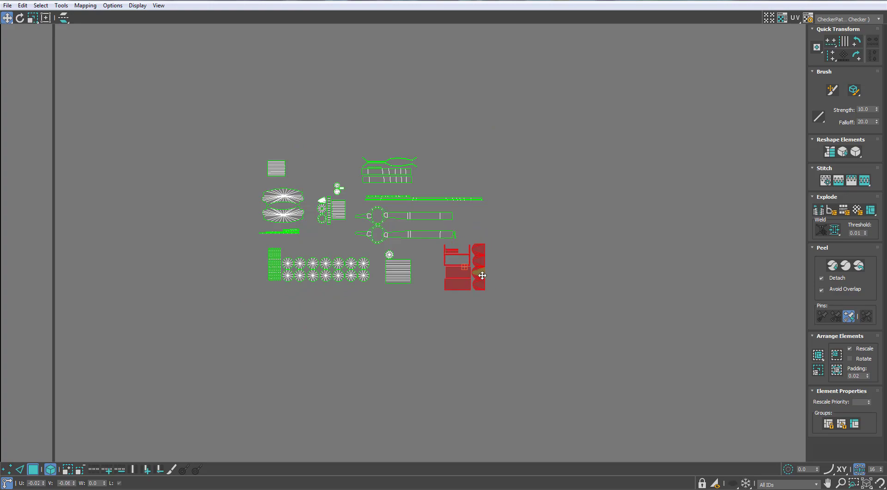
Move the whole cluster of gathered small parts into the tile, in the gap between the wedges and the large ring.
{"action": "key", "text": "ctrl+a"}
{"action": "scroll", "coordinate": [323, 337], "scroll_direction": "down", "scroll_amount": 5}
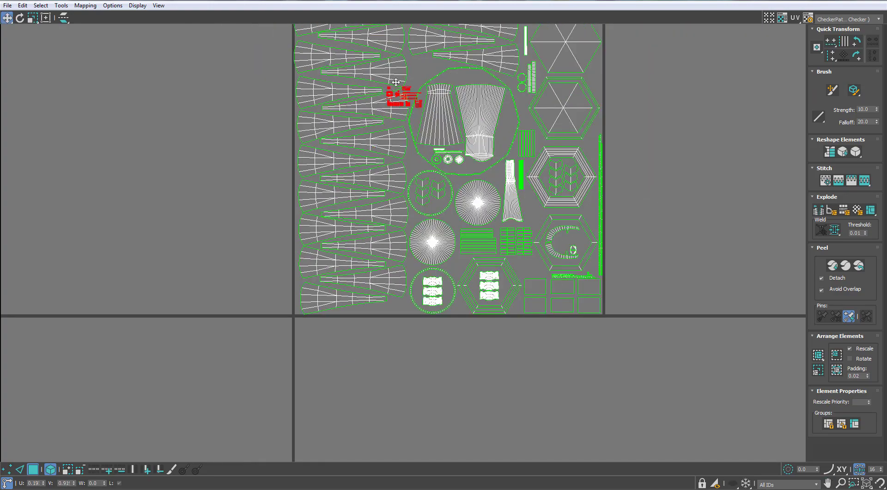
{"action": "scroll", "coordinate": [406, 63], "scroll_direction": "up", "scroll_amount": 8}
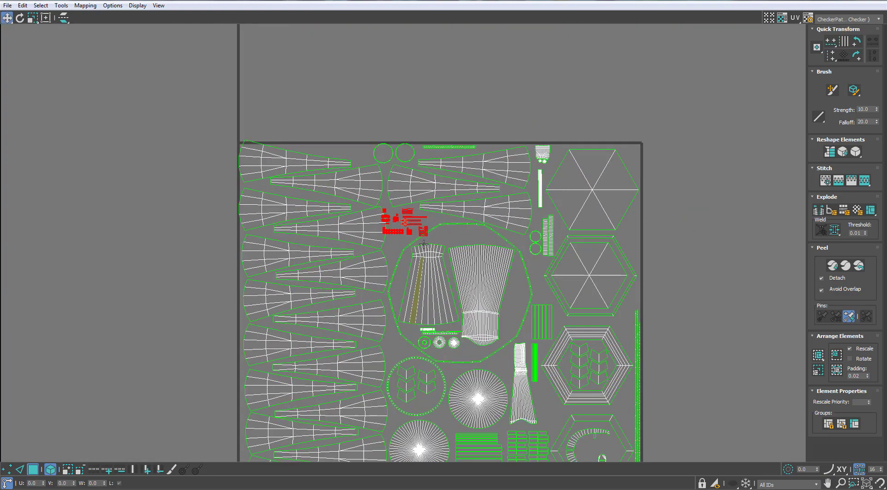
{"action": "left_click_drag", "start_coordinate": [352, 226], "coordinate": [380, 236]}
{"action": "scroll", "coordinate": [380, 236], "scroll_direction": "down", "scroll_amount": 7}
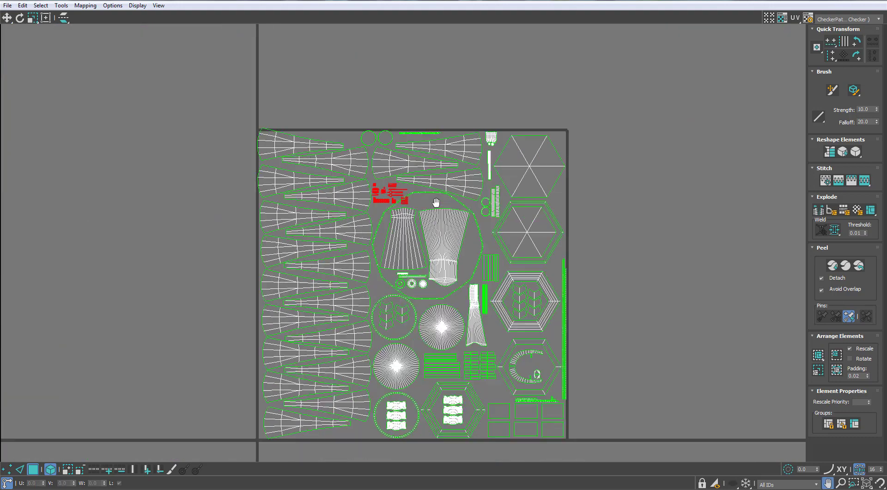
{"action": "scroll", "coordinate": [309, 170], "scroll_direction": "up", "scroll_amount": 8}
{"action": "left_click_drag", "start_coordinate": [308, 170], "coordinate": [315, 167]}
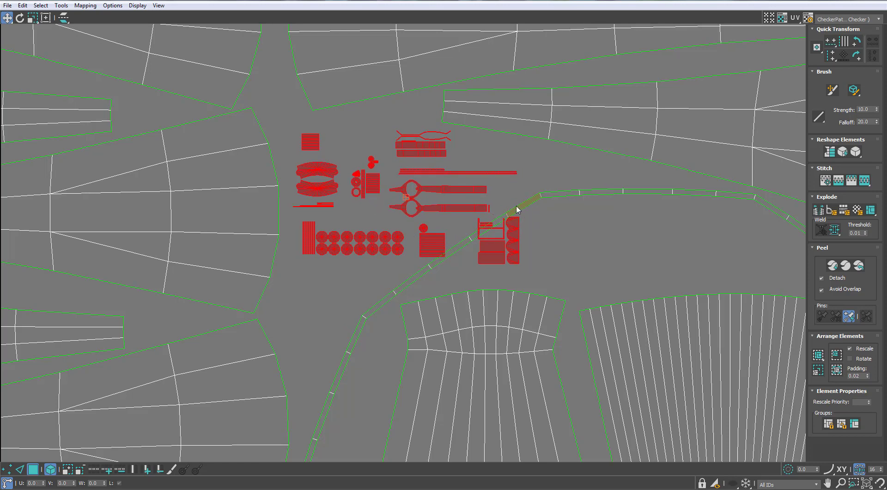
Move the small-disc block and the rectangle-and-fan group together into the upper part of the large ring.
{"action": "left_click_drag", "start_coordinate": [245, 93], "coordinate": [517, 213], "text": "alt"}
{"action": "left_click_drag", "start_coordinate": [199, 147], "coordinate": [405, 253], "text": "alt"}
{"action": "scroll", "coordinate": [383, 217], "scroll_direction": "down", "scroll_amount": 4}
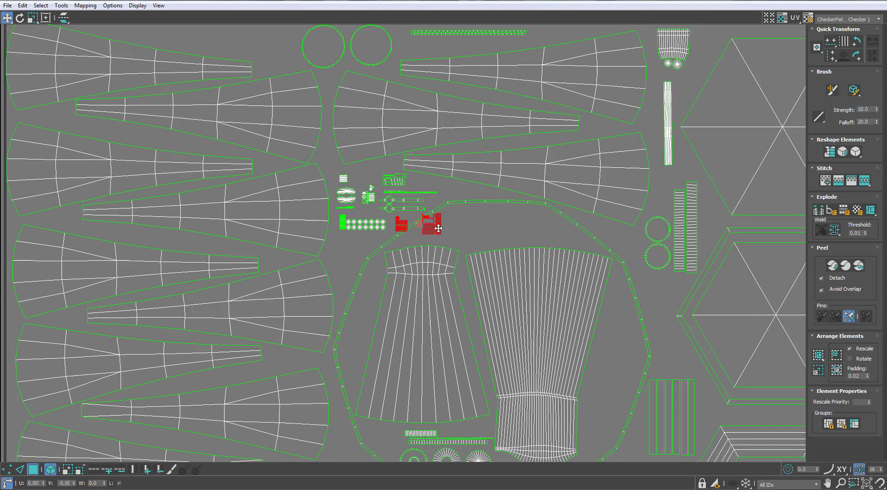
{"action": "left_click_drag", "start_coordinate": [438, 228], "coordinate": [477, 226]}
{"action": "scroll", "coordinate": [392, 173], "scroll_direction": "up", "scroll_amount": 5}
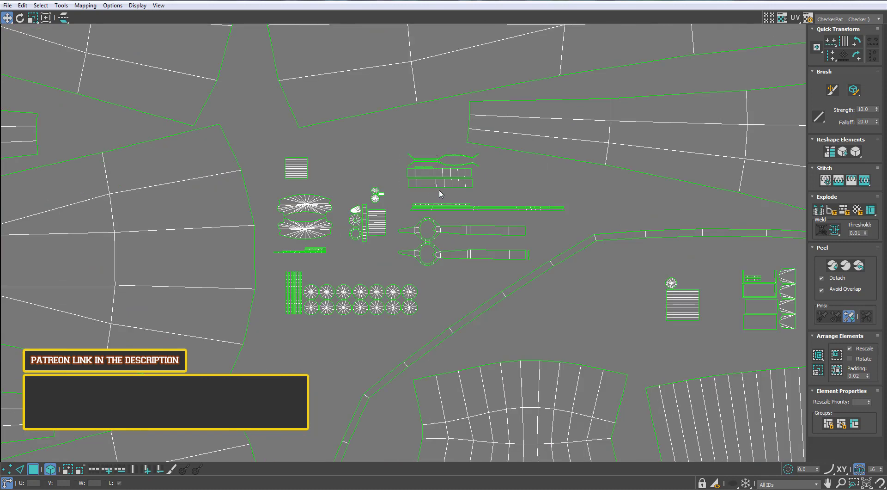
Shift the tong-shaped and strip group slightly down, and move the small striped square into the large ring beside the small-disc block.
{"action": "left_click", "coordinate": [442, 184]}
{"action": "left_click_drag", "start_coordinate": [444, 214], "coordinate": [407, 267], "text": "ctrl"}
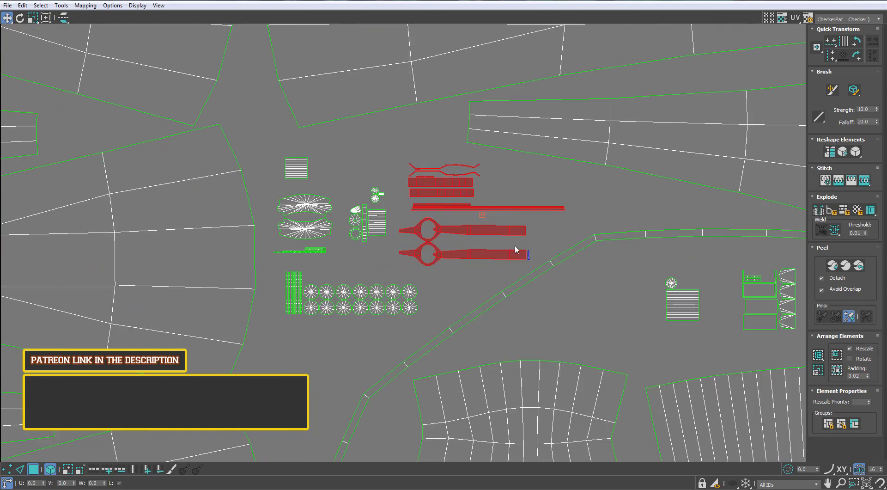
{"action": "left_click_drag", "start_coordinate": [512, 256], "coordinate": [508, 264]}
{"action": "left_click", "coordinate": [296, 172]}
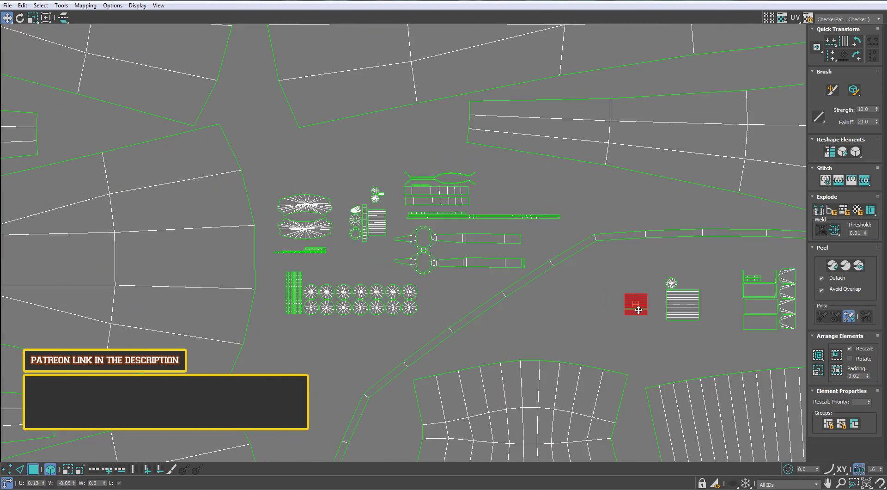
{"action": "left_click_drag", "start_coordinate": [638, 311], "coordinate": [641, 312]}
{"action": "left_click", "coordinate": [489, 295]}
{"action": "scroll", "coordinate": [489, 294], "scroll_direction": "down", "scroll_amount": 4}
{"action": "middle_click_drag", "start_coordinate": [517, 291], "coordinate": [471, 248]}
{"action": "scroll", "coordinate": [462, 248], "scroll_direction": "down", "scroll_amount": 2}
{"action": "scroll", "coordinate": [439, 244], "scroll_direction": "up", "scroll_amount": 4}
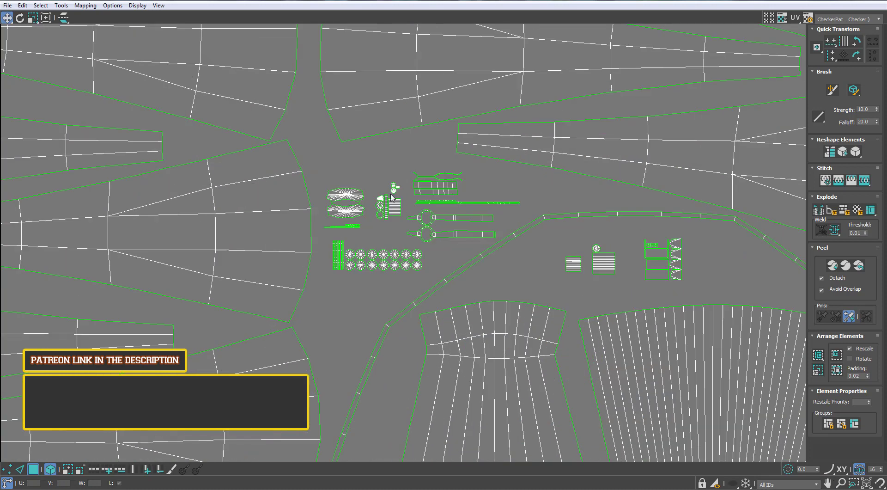
Shift the three blocks in the large ring farther along and move the oval-shell group into the ring beside them.
{"action": "left_click_drag", "start_coordinate": [402, 171], "coordinate": [490, 273]}
{"action": "key", "text": "ctrl+z"}
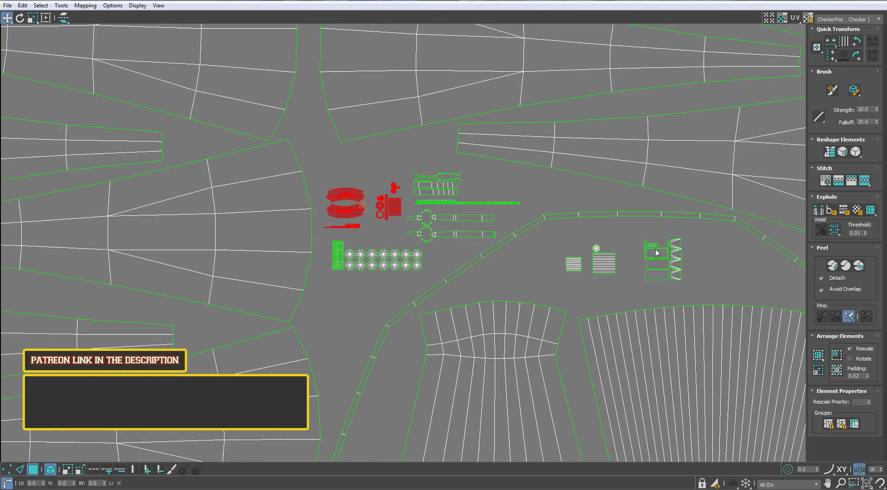
{"action": "left_click_drag", "start_coordinate": [544, 290], "coordinate": [545, 290]}
{"action": "left_click_drag", "start_coordinate": [598, 265], "coordinate": [674, 269]}
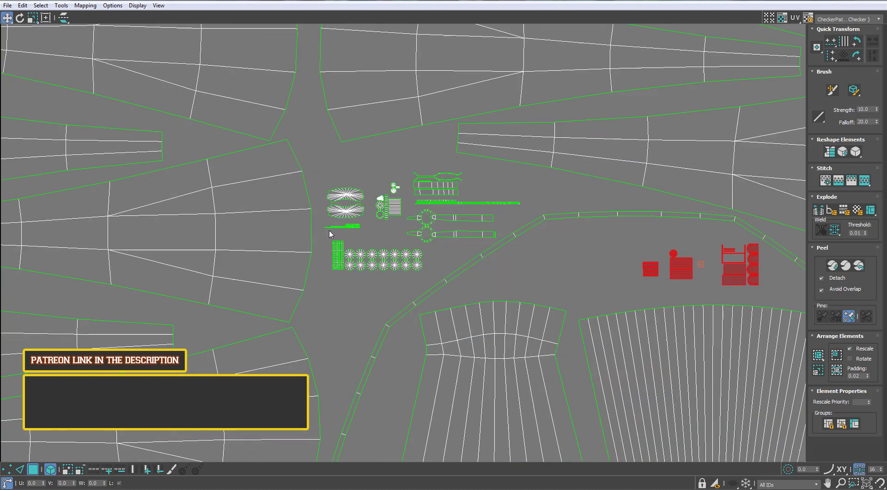
{"action": "left_click_drag", "start_coordinate": [329, 231], "coordinate": [574, 275]}
{"action": "left_click", "coordinate": [507, 264]}
{"action": "middle_click_drag", "start_coordinate": [507, 264], "coordinate": [506, 264]}
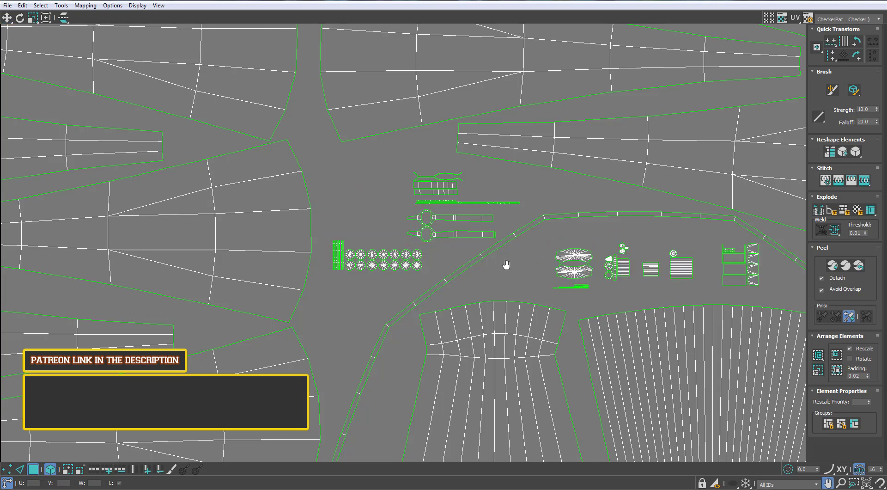
Move the tong-shaped and strip group directly above the double row of small discs, close to the wedges.
{"action": "scroll", "coordinate": [506, 264], "scroll_direction": "down", "scroll_amount": 3}
{"action": "scroll", "coordinate": [379, 240], "scroll_direction": "up", "scroll_amount": 5}
{"action": "left_click_drag", "start_coordinate": [476, 241], "coordinate": [476, 240]}
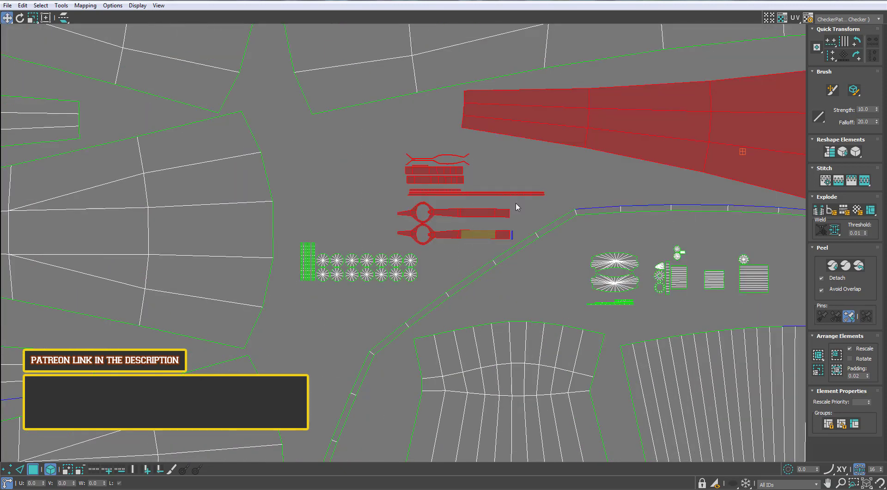
{"action": "left_click", "coordinate": [447, 219]}
{"action": "left_click_drag", "start_coordinate": [389, 239], "coordinate": [387, 240]}
{"action": "left_click_drag", "start_coordinate": [481, 235], "coordinate": [374, 222]}
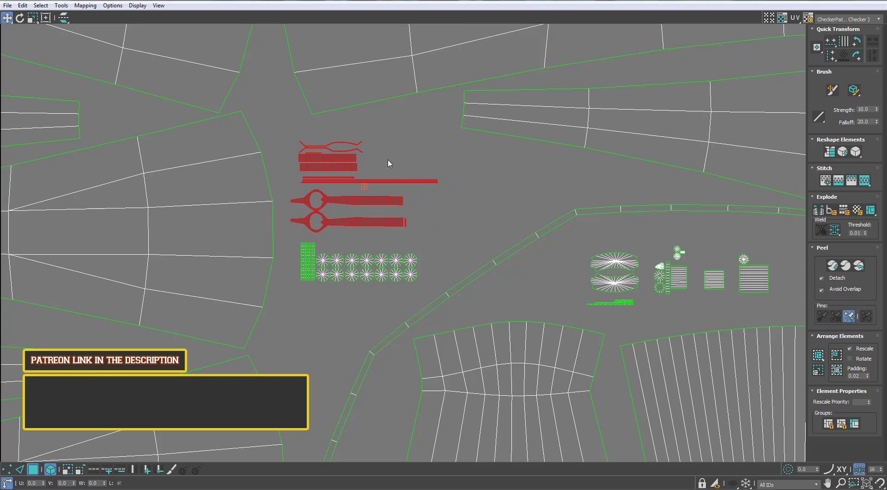
Check the spacing of the regrouped small parts and review the packed layout across the whole UV tile.
{"action": "left_click_drag", "start_coordinate": [396, 134], "coordinate": [305, 303]}
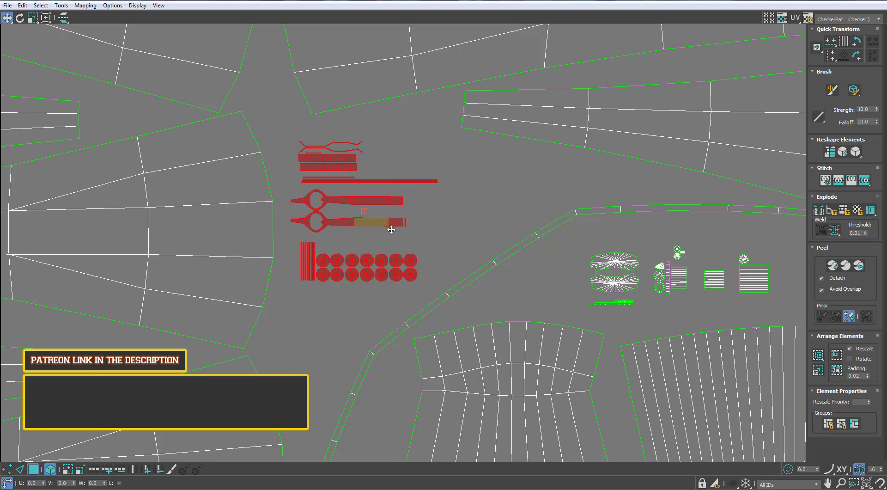
{"action": "scroll", "coordinate": [391, 230], "scroll_direction": "down", "scroll_amount": 5}
{"action": "left_click", "coordinate": [402, 217]}
{"action": "scroll", "coordinate": [416, 200], "scroll_direction": "up", "scroll_amount": 3}
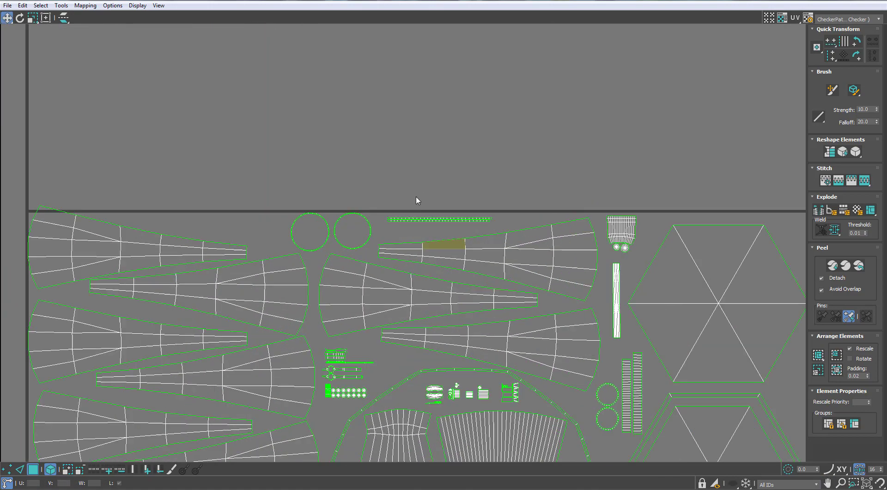
{"action": "scroll", "coordinate": [416, 199], "scroll_direction": "down", "scroll_amount": 5}
{"action": "middle_click_drag", "start_coordinate": [435, 233], "coordinate": [437, 220]}
{"action": "scroll", "coordinate": [480, 313], "scroll_direction": "up", "scroll_amount": 1}
{"action": "middle_click_drag", "start_coordinate": [479, 313], "coordinate": [476, 271]}
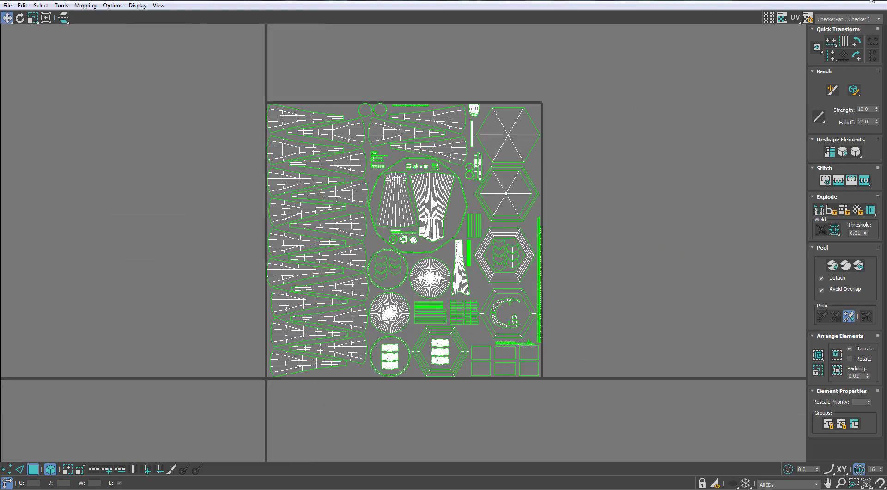
Close the UV editor, return to the viewport and convert the gramophone to an Editable Poly.
{"action": "left_click", "coordinate": [872, 1]}
{"action": "middle_click_drag", "start_coordinate": [514, 192], "coordinate": [277, 192], "text": "alt"}
{"action": "left_click", "coordinate": [753, 195]}
{"action": "left_click", "coordinate": [418, 214]}
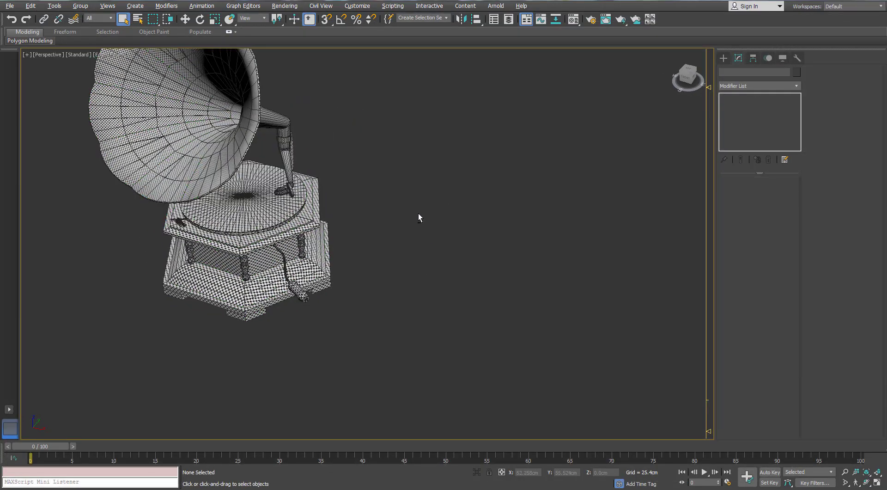
{"action": "middle_click_drag", "start_coordinate": [418, 217], "coordinate": [401, 287], "text": "alt"}
{"action": "middle_click_drag", "start_coordinate": [318, 227], "coordinate": [340, 243]}
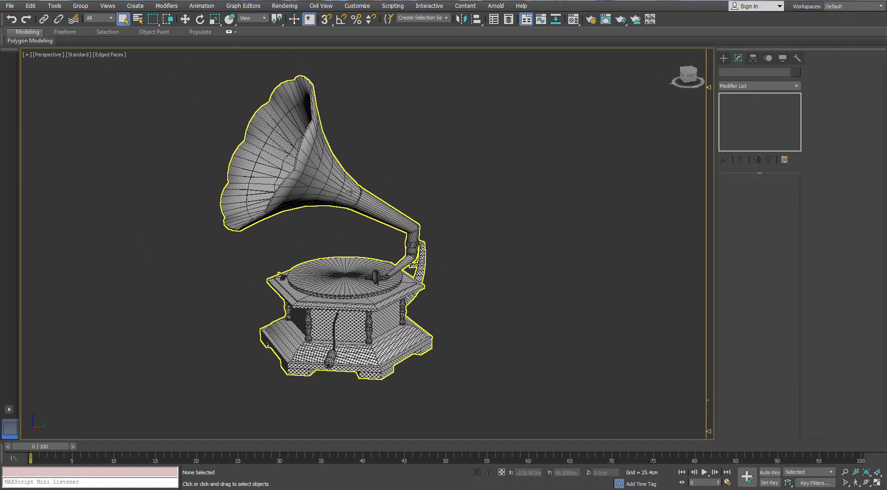
{"action": "left_click", "coordinate": [313, 183]}
{"action": "right_click", "coordinate": [311, 182]}
{"action": "left_click", "coordinate": [303, 285]}
{"action": "middle_click_drag", "start_coordinate": [339, 185], "coordinate": [369, 207]}
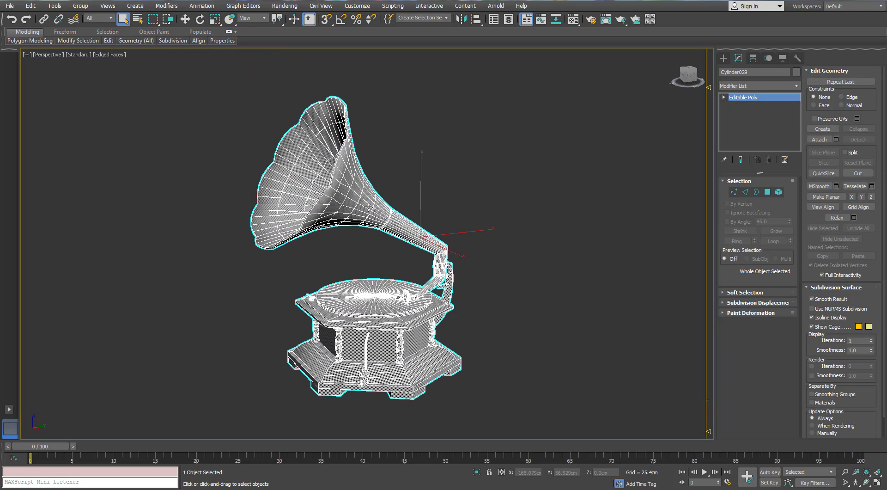
Open the Rename Objects tool and place its window clear of the model, above the Scene Explorer.
{"action": "left_click", "coordinate": [55, 6]}
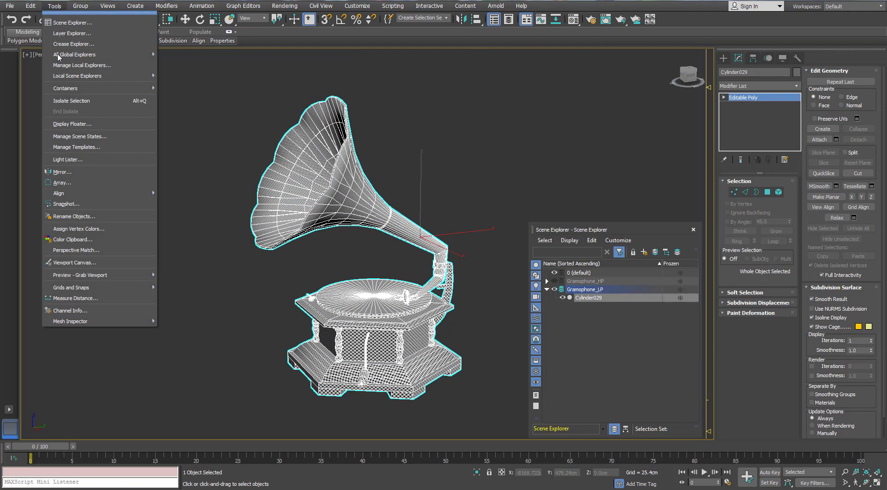
{"action": "left_click", "coordinate": [71, 218]}
{"action": "left_click_drag", "start_coordinate": [614, 69], "coordinate": [610, 65]}
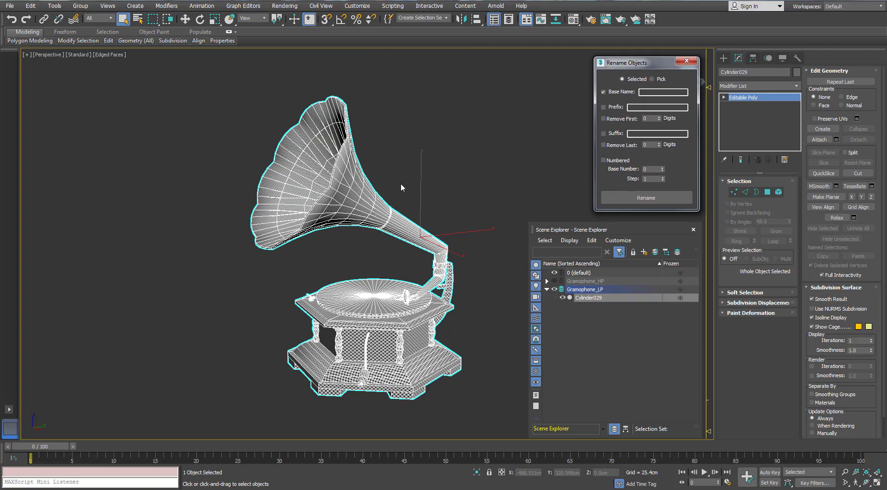
Detach the horn, tonearm and sound-box elements from the low-poly gramophone as a separate object.
{"action": "middle_click_drag", "start_coordinate": [400, 182], "coordinate": [387, 185]}
{"action": "left_click", "coordinate": [779, 192]}
{"action": "left_click", "coordinate": [344, 295]}
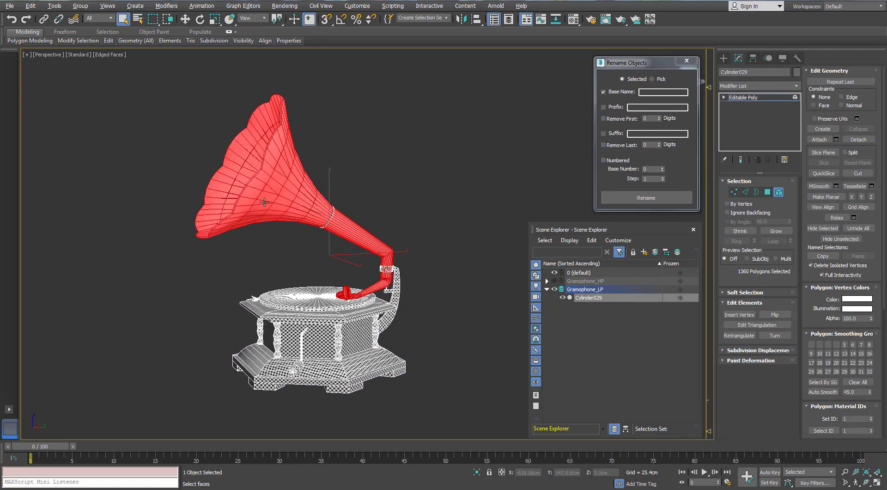
{"action": "scroll", "coordinate": [337, 313], "scroll_direction": "up", "scroll_amount": 6}
{"action": "middle_click_drag", "start_coordinate": [338, 314], "coordinate": [360, 286], "text": "alt"}
{"action": "scroll", "coordinate": [387, 300], "scroll_direction": "up", "scroll_amount": 3}
{"action": "scroll", "coordinate": [367, 284], "scroll_direction": "down", "scroll_amount": 8}
{"action": "left_click", "coordinate": [859, 140]}
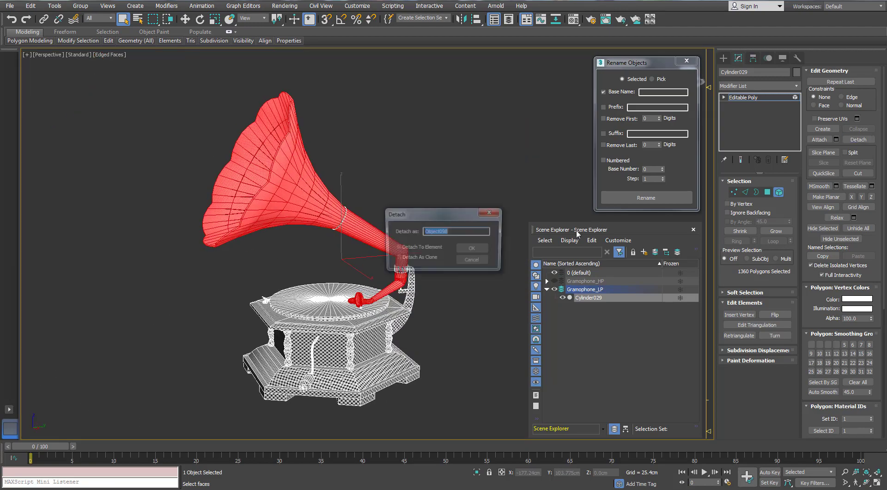
{"action": "left_click", "coordinate": [489, 223]}
Rename the detached horn to Horn_LP, and switch visibility from the Gramophone_LP layer to Gramophone_HP.
{"action": "left_click", "coordinate": [660, 93]}
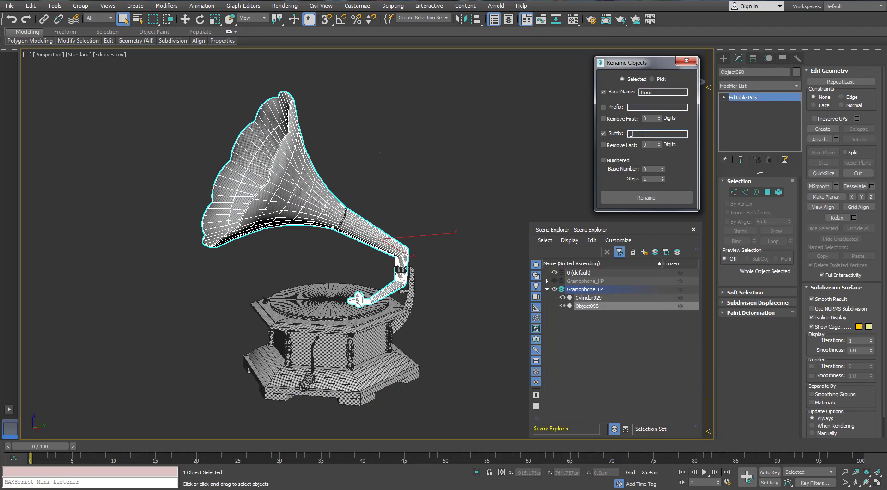
{"action": "left_click", "coordinate": [646, 198]}
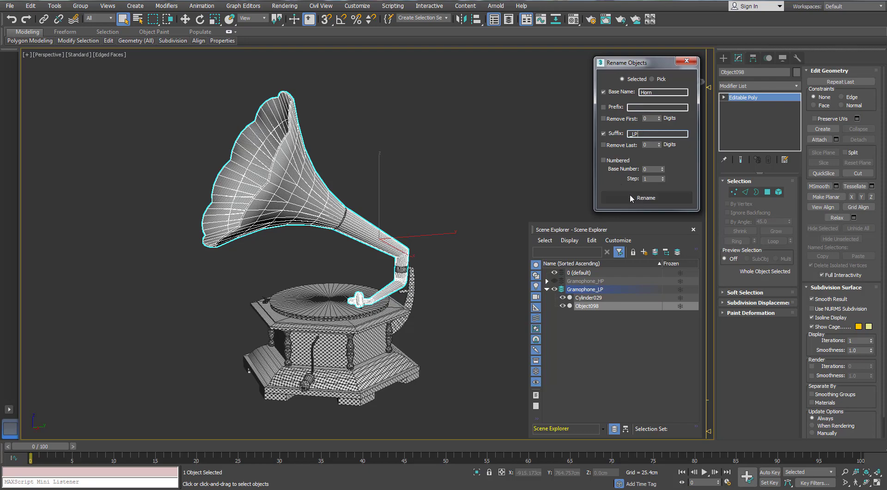
{"action": "left_click", "coordinate": [555, 289]}
{"action": "left_click", "coordinate": [555, 281]}
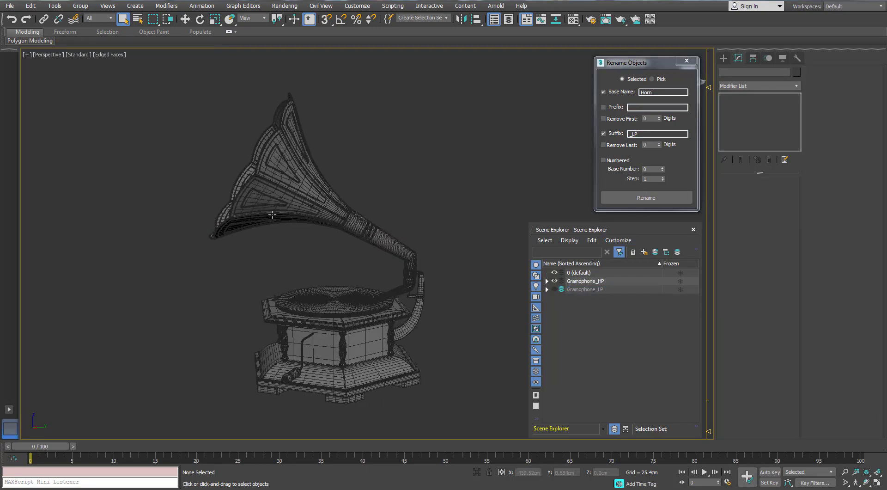
Select the high-poly horn and tonearm parts, check the selection around the collar and sound box, and rename them with base name Horn and suffix _HP.
{"action": "left_click_drag", "start_coordinate": [444, 111], "coordinate": [194, 251]}
{"action": "scroll", "coordinate": [336, 221], "scroll_direction": "up", "scroll_amount": 6}
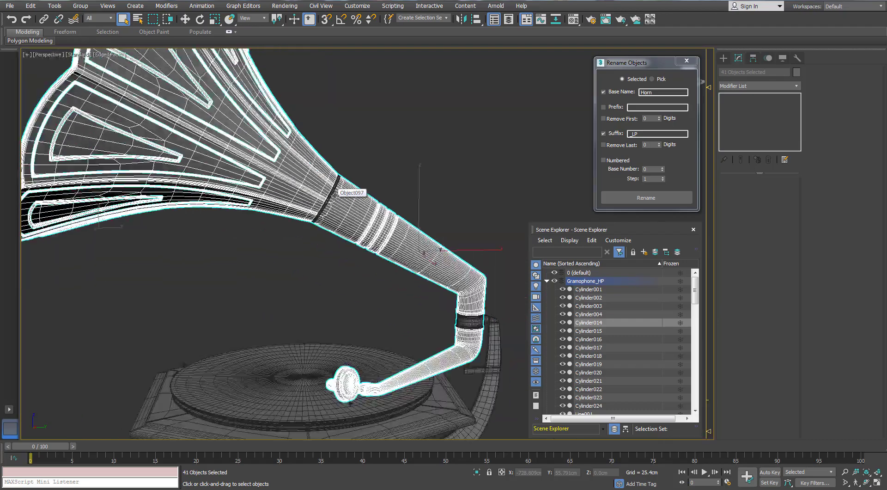
{"action": "middle_click_drag", "start_coordinate": [412, 276], "coordinate": [388, 217]}
{"action": "scroll", "coordinate": [322, 229], "scroll_direction": "up", "scroll_amount": 7}
{"action": "scroll", "coordinate": [342, 219], "scroll_direction": "down", "scroll_amount": 7}
{"action": "middle_click_drag", "start_coordinate": [259, 281], "coordinate": [297, 259], "text": "alt"}
{"action": "scroll", "coordinate": [298, 215], "scroll_direction": "up", "scroll_amount": 5}
{"action": "scroll", "coordinate": [298, 215], "scroll_direction": "down", "scroll_amount": 4}
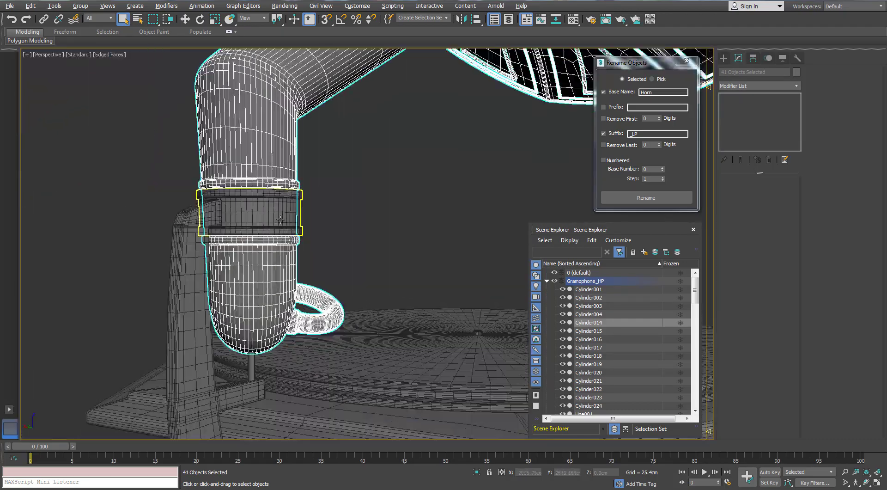
{"action": "middle_click_drag", "start_coordinate": [296, 214], "coordinate": [287, 196], "text": "alt"}
{"action": "scroll", "coordinate": [226, 239], "scroll_direction": "up", "scroll_amount": 4}
{"action": "middle_click_drag", "start_coordinate": [203, 204], "coordinate": [276, 205]}
{"action": "scroll", "coordinate": [277, 205], "scroll_direction": "up", "scroll_amount": 4}
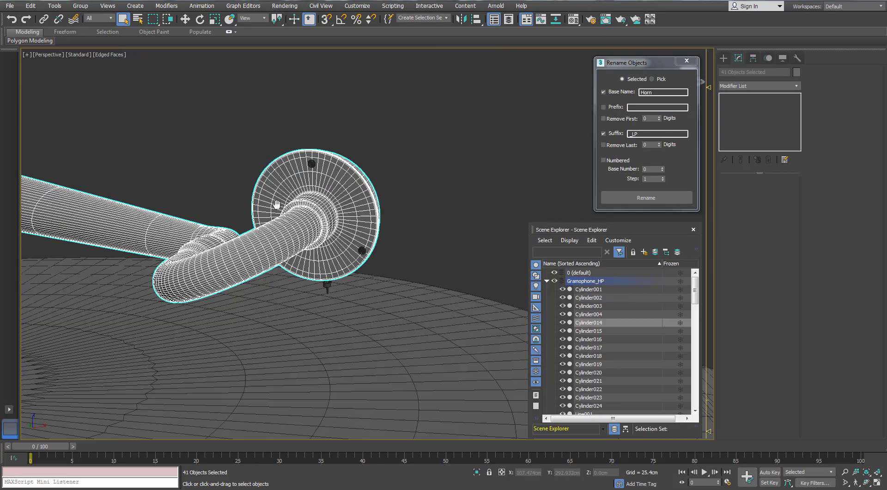
{"action": "double_click", "coordinate": [638, 134]}
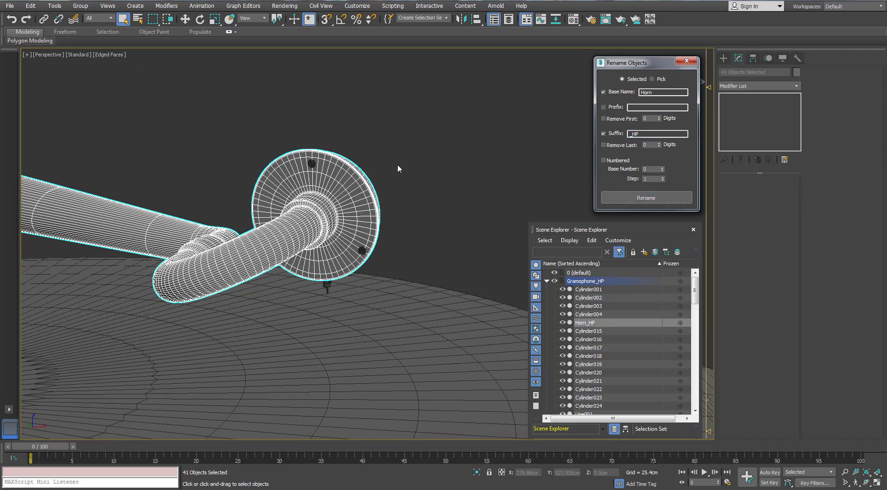
Rename the high-poly ring between the horn's bell and tube to HornRing1_HP.
{"action": "scroll", "coordinate": [399, 168], "scroll_direction": "down", "scroll_amount": 5}
{"action": "middle_click_drag", "start_coordinate": [320, 229], "coordinate": [406, 234]}
{"action": "middle_click_drag", "start_coordinate": [205, 210], "coordinate": [285, 230]}
{"action": "scroll", "coordinate": [317, 222], "scroll_direction": "up", "scroll_amount": 2}
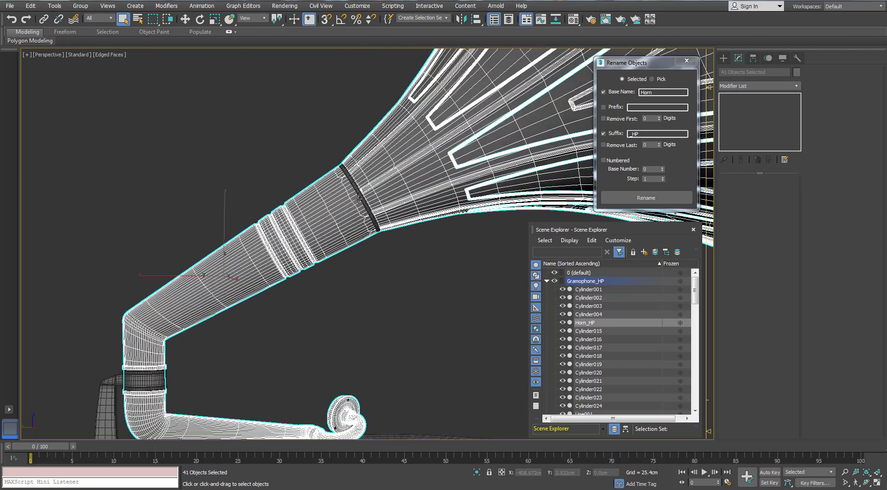
{"action": "left_click", "coordinate": [360, 198]}
{"action": "left_click", "coordinate": [661, 93]}
{"action": "type", "text": "Ring"}
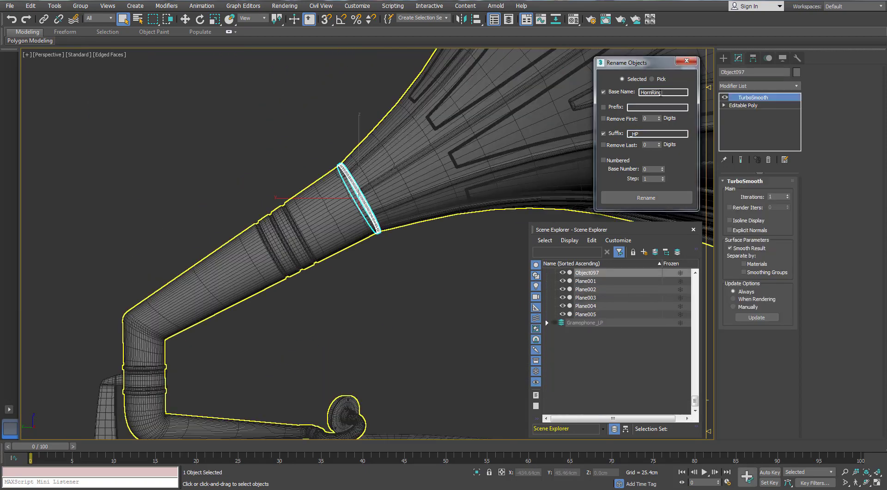
{"action": "type", "text": "1"}
{"action": "left_click", "coordinate": [641, 198]}
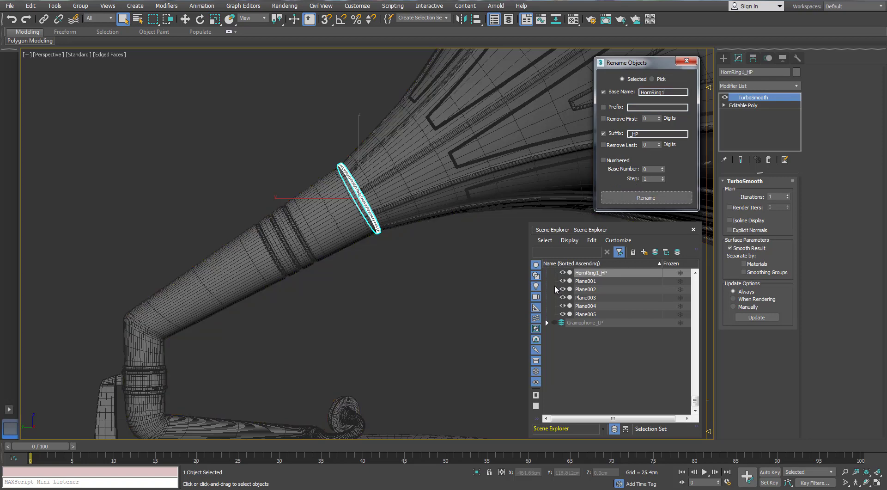
Hide the Gramophone_HP layer and show the Gramophone_LP layer with its objects listed.
{"action": "left_click", "coordinate": [590, 355]}
{"action": "scroll", "coordinate": [590, 355], "scroll_direction": "up", "scroll_amount": 10}
{"action": "left_click", "coordinate": [547, 280]}
{"action": "left_click", "coordinate": [554, 281]}
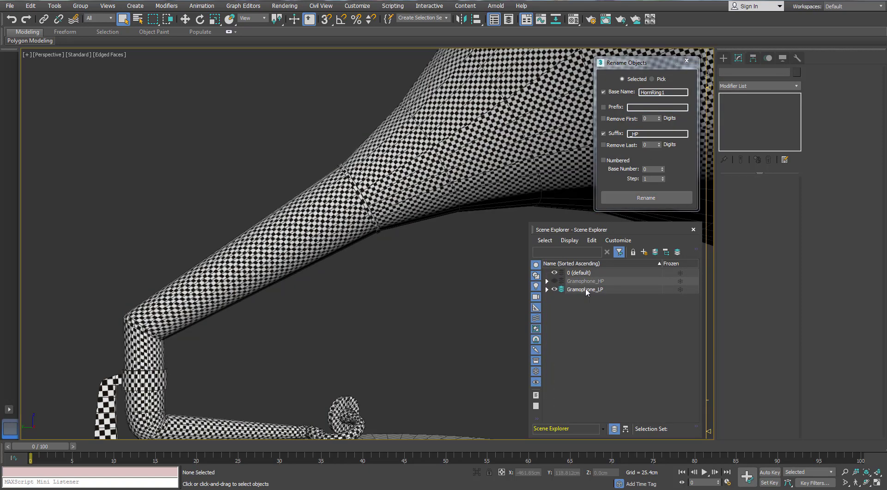
{"action": "left_click", "coordinate": [587, 289]}
Detach the low-poly horn ring from the gramophone body as its own object and rename it HornRing1_HP.
{"action": "left_click", "coordinate": [369, 207]}
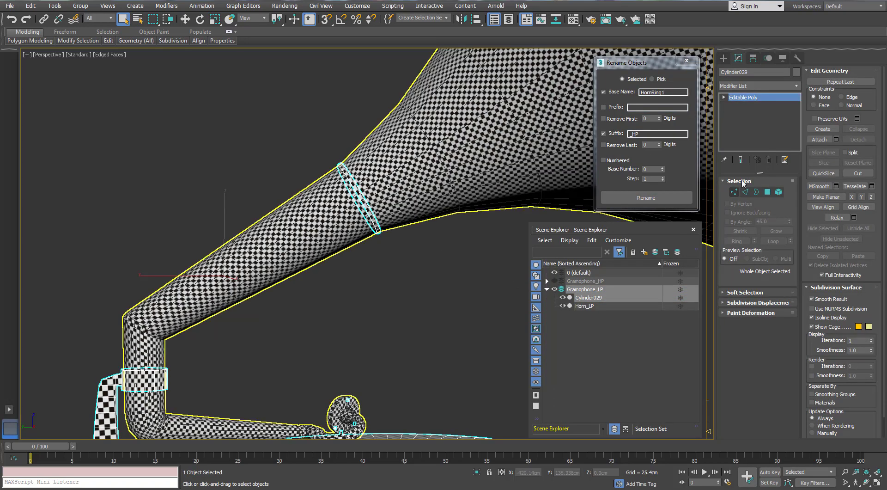
{"action": "left_click", "coordinate": [779, 192]}
{"action": "left_click", "coordinate": [860, 143]}
{"action": "key", "text": "Return"}
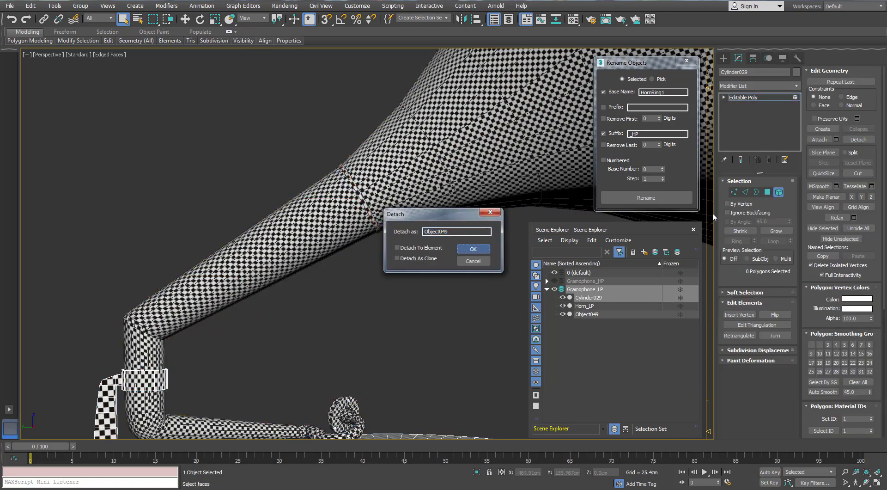
{"action": "key", "text": "5"}
{"action": "left_click", "coordinate": [380, 291]}
{"action": "left_click", "coordinate": [363, 203]}
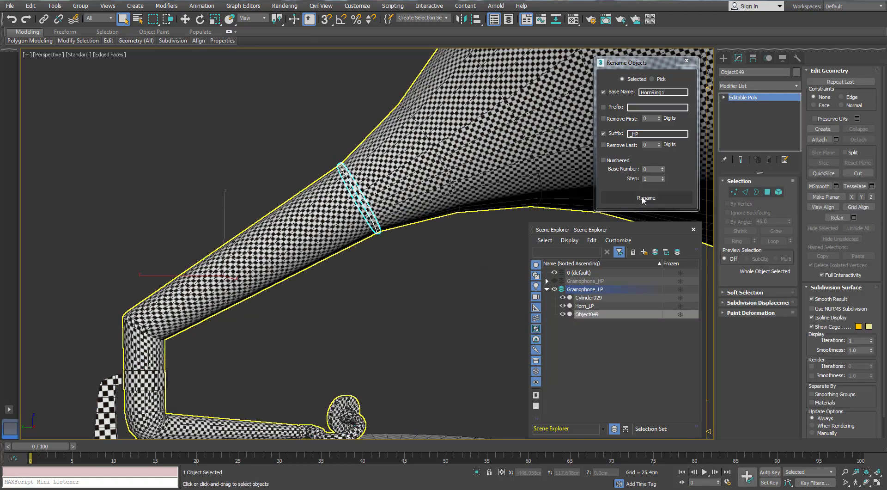
{"action": "left_click", "coordinate": [646, 198]}
Detach the low-poly collar ring around the horn's lower vertical tube from the gramophone body as its own object.
{"action": "scroll", "coordinate": [353, 214], "scroll_direction": "up", "scroll_amount": 3}
{"action": "scroll", "coordinate": [248, 307], "scroll_direction": "up", "scroll_amount": 3}
{"action": "left_click", "coordinate": [248, 307]}
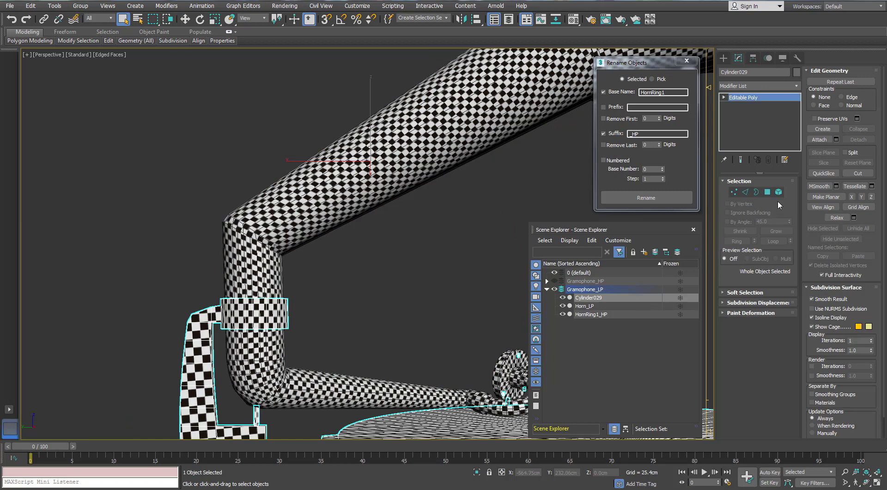
{"action": "left_click", "coordinate": [779, 192]}
{"action": "left_click", "coordinate": [858, 139]}
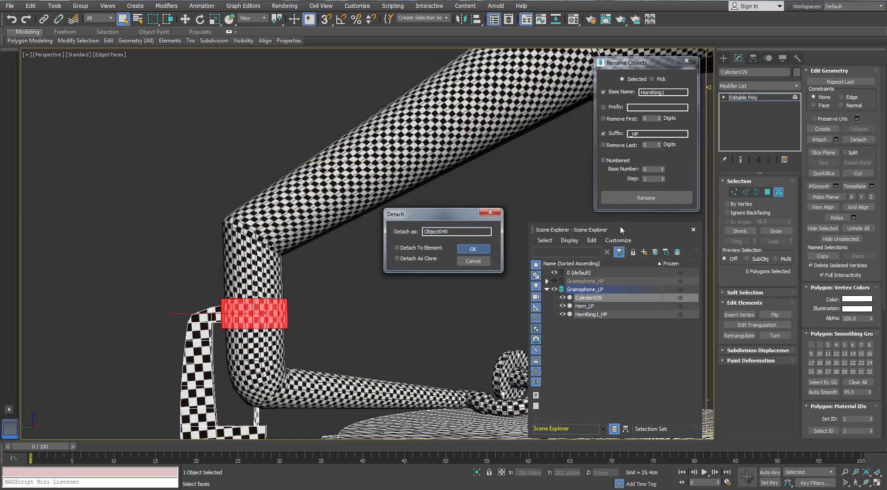
{"action": "key", "text": "Return"}
Rename the detached lower horn ring with base name HornRing2 and suffix _LP.
{"action": "left_click", "coordinate": [588, 322]}
{"action": "left_click", "coordinate": [664, 93]}
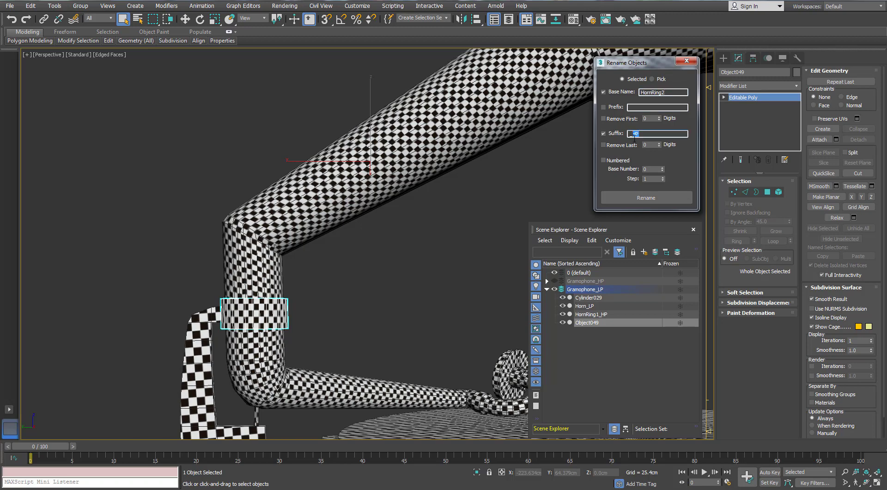
{"action": "left_click", "coordinate": [635, 199]}
Correct the name of the low-poly ring between the horn's bell and tube to HornRing1_LP.
{"action": "left_click", "coordinate": [573, 206]}
{"action": "middle_click_drag", "start_coordinate": [522, 102], "coordinate": [402, 206]}
{"action": "left_click", "coordinate": [458, 136]}
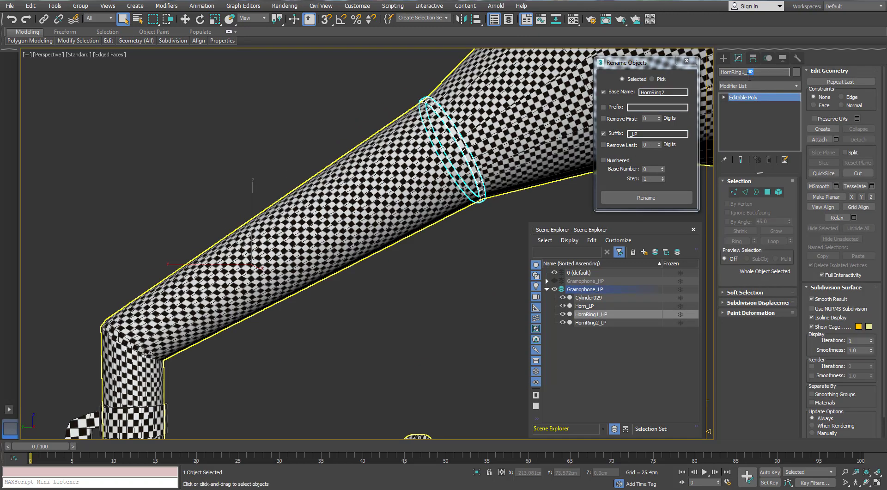
Show the Gramophone_HP layer in place of Gramophone_LP and rename its lower horn ring HornRing2_HP.
{"action": "left_click", "coordinate": [554, 290]}
{"action": "left_click", "coordinate": [554, 281]}
{"action": "middle_click_drag", "start_coordinate": [277, 367], "coordinate": [425, 207]}
{"action": "left_click", "coordinate": [308, 260]}
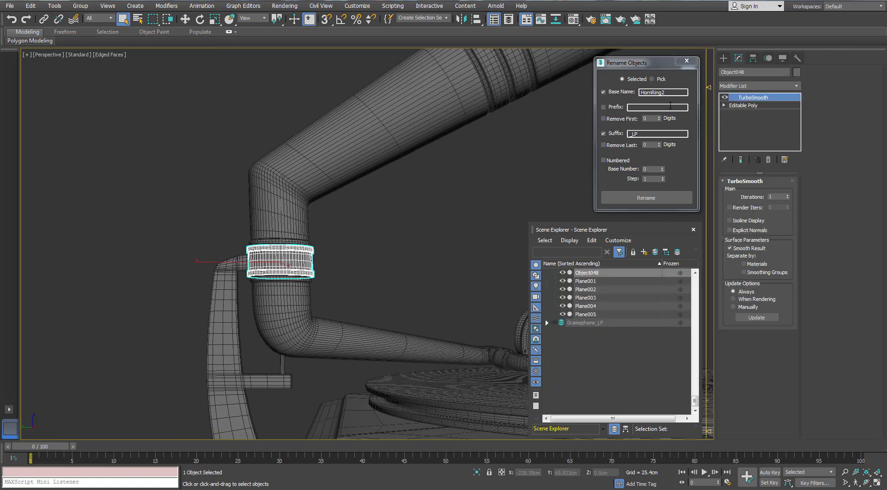
{"action": "double_click", "coordinate": [634, 134]}
{"action": "type", "text": "_HP"}
{"action": "left_click", "coordinate": [644, 198]}
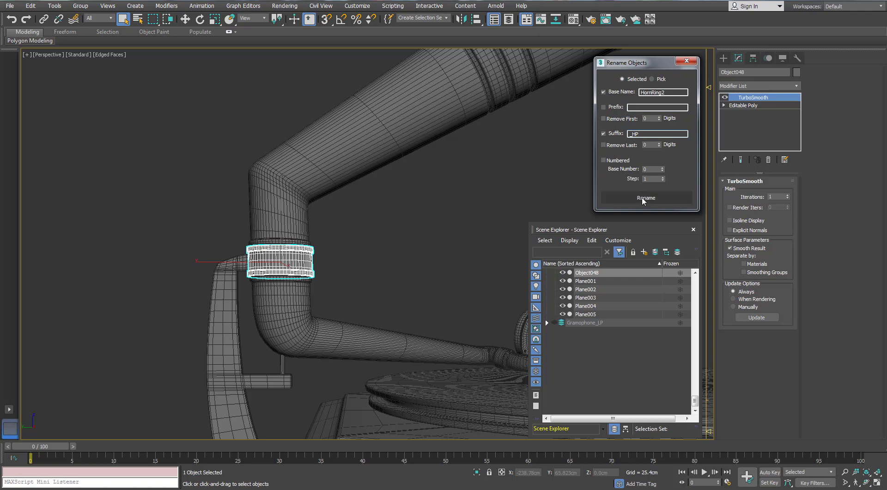
Rename the curved high-poly arm that holds up the horn to HornSupport_HP.
{"action": "middle_click_drag", "start_coordinate": [392, 240], "coordinate": [283, 254], "text": "alt"}
{"action": "left_click", "coordinate": [283, 254]}
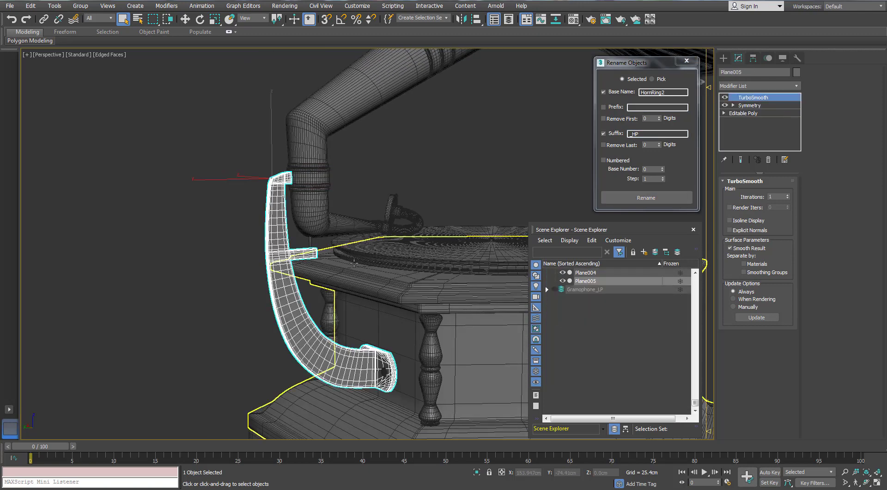
{"action": "left_click_drag", "start_coordinate": [665, 92], "coordinate": [653, 98]}
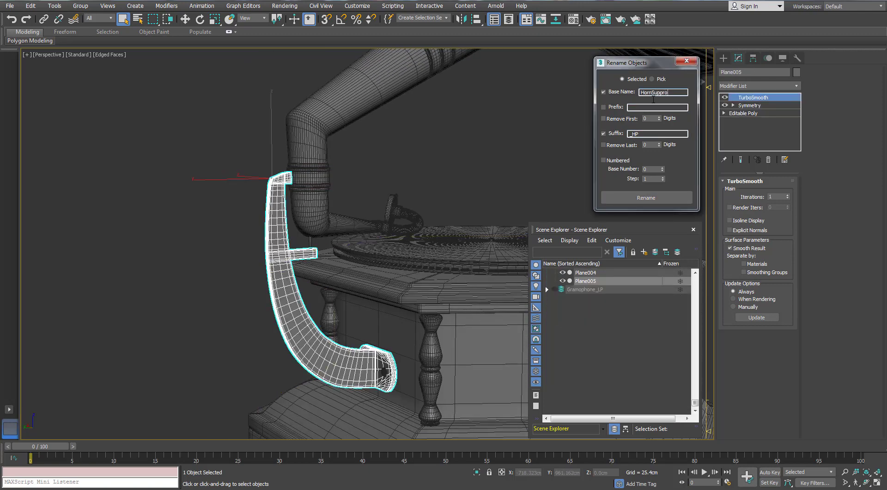
{"action": "middle_click_drag", "start_coordinate": [564, 147], "coordinate": [569, 171], "text": "alt"}
{"action": "left_click", "coordinate": [646, 198]}
Collapse and hide the Gramophone_HP layer and show the Gramophone_LP layer.
{"action": "left_click", "coordinate": [547, 290]}
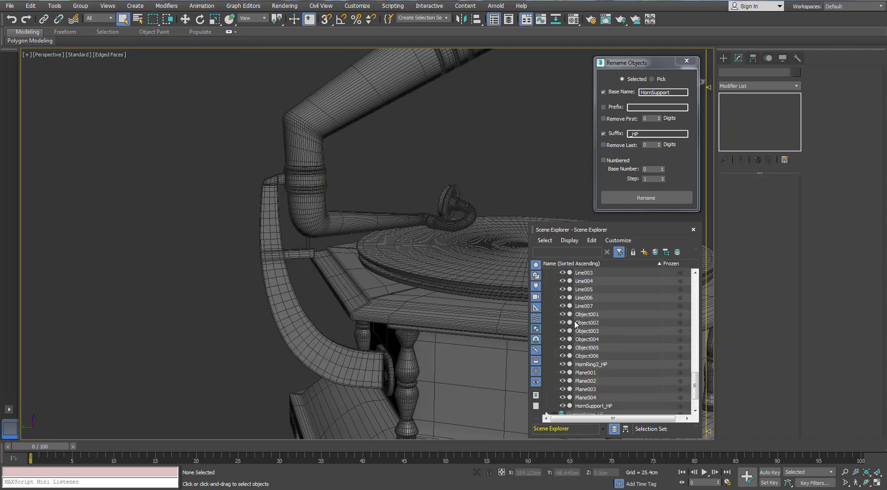
{"action": "scroll", "coordinate": [550, 287], "scroll_direction": "up", "scroll_amount": 5}
{"action": "left_click", "coordinate": [547, 281]}
{"action": "left_click", "coordinate": [555, 281]}
{"action": "left_click", "coordinate": [555, 290]}
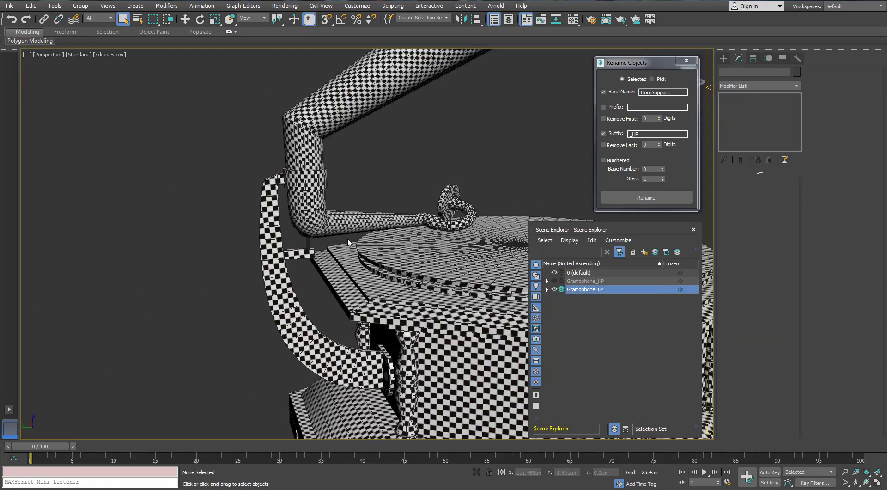
Detach the curved low-poly horn support from the gramophone body as its own object.
{"action": "left_click", "coordinate": [297, 196]}
{"action": "key", "text": "5"}
{"action": "key", "text": "ctrl+a"}
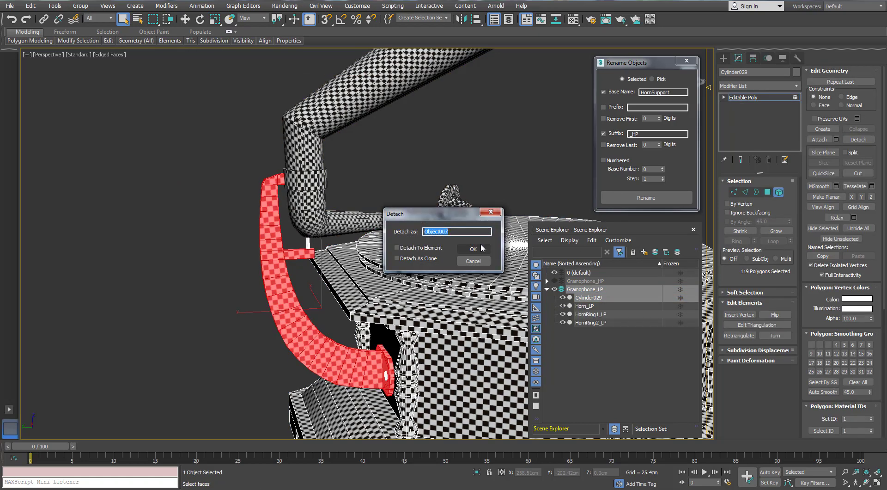
{"action": "left_click", "coordinate": [481, 248]}
{"action": "left_click", "coordinate": [779, 192]}
Rename the detached curved support arm HornSupport_LP.
{"action": "left_click", "coordinate": [397, 176]}
{"action": "left_click", "coordinate": [273, 229]}
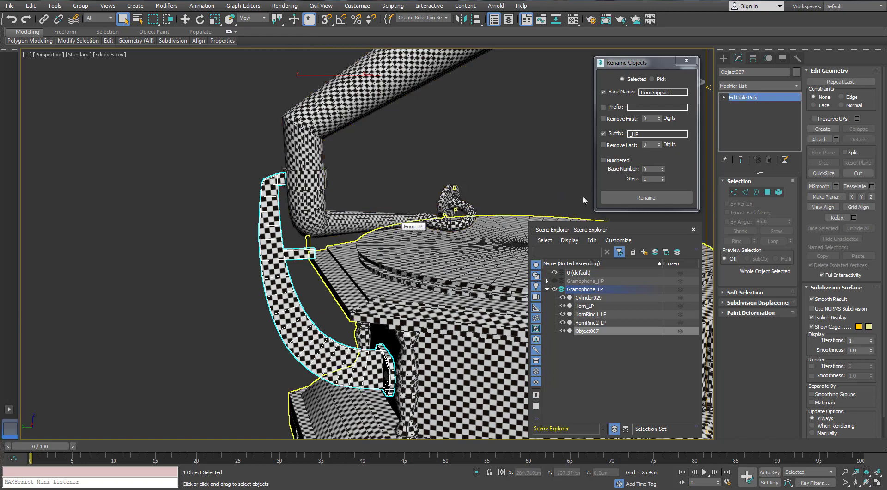
{"action": "double_click", "coordinate": [634, 133]}
{"action": "type", "text": "LP"}
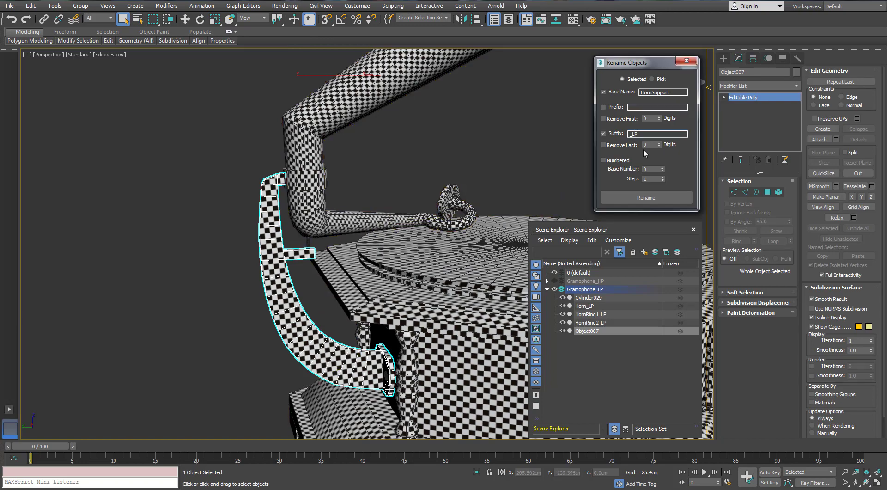
{"action": "left_click", "coordinate": [664, 197]}
Set the base name to HornSupportScrew and detach the small low-poly screw between the support and horn tube as its own object.
{"action": "scroll", "coordinate": [293, 180], "scroll_direction": "up", "scroll_amount": 5}
{"action": "scroll", "coordinate": [294, 180], "scroll_direction": "down", "scroll_amount": 4}
{"action": "middle_click_drag", "start_coordinate": [294, 180], "coordinate": [296, 162], "text": "alt"}
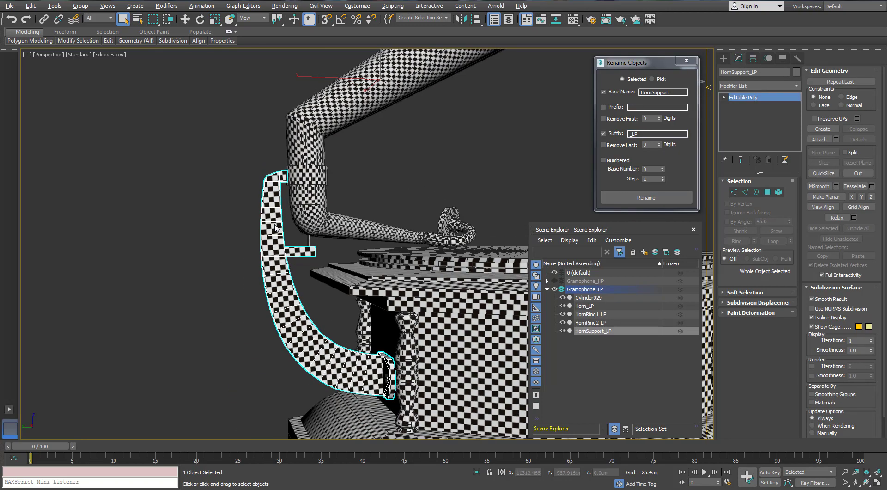
{"action": "scroll", "coordinate": [310, 246], "scroll_direction": "up", "scroll_amount": 5}
{"action": "left_click", "coordinate": [311, 247]}
{"action": "left_click", "coordinate": [350, 260]}
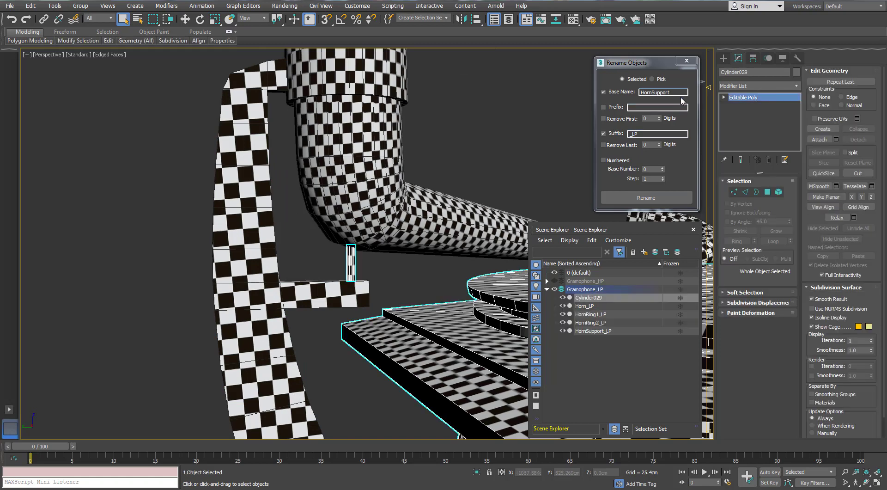
{"action": "left_click", "coordinate": [678, 93]}
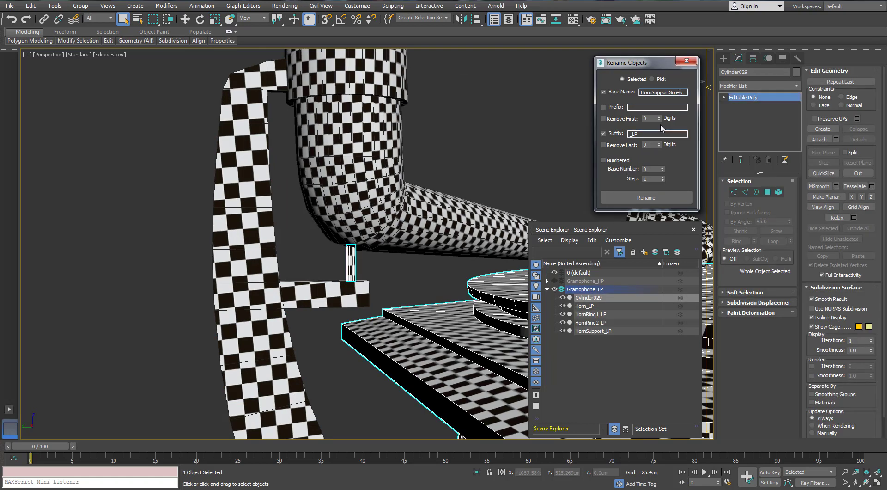
{"action": "left_click", "coordinate": [767, 191]}
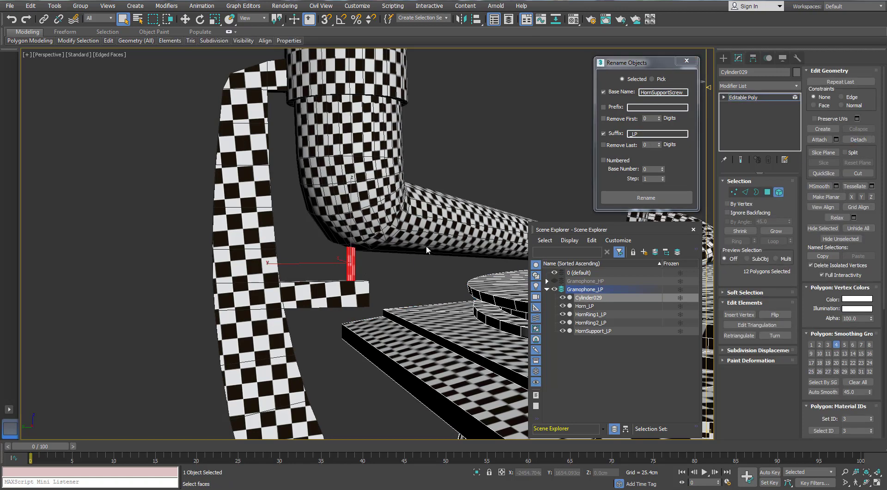
{"action": "key", "text": "alt+d"}
{"action": "left_click", "coordinate": [477, 250]}
Rename the detached low-poly screw HornSupportScrew_LP.
{"action": "left_click", "coordinate": [779, 191]}
{"action": "left_click", "coordinate": [351, 262]}
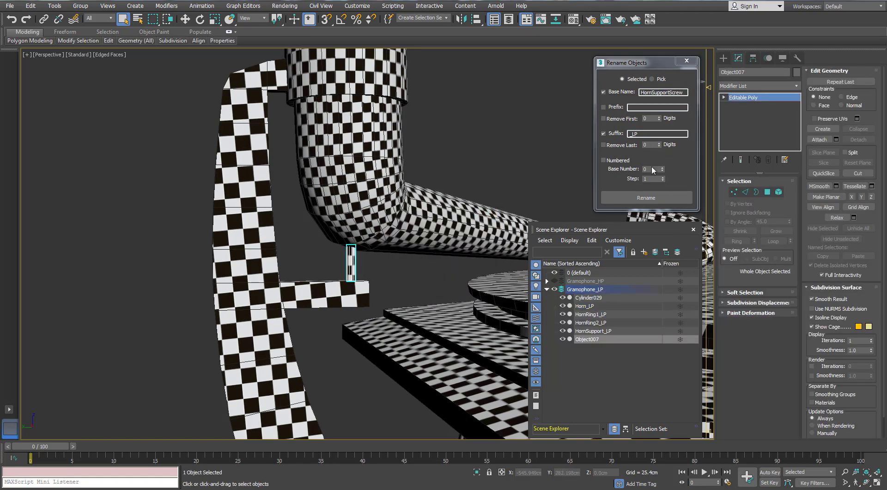
{"action": "left_click", "coordinate": [646, 197]}
Show the Gramophone_HP layer in place of Gramophone_LP and rename its horn support screw HornSupportScrew_HP.
{"action": "scroll", "coordinate": [408, 164], "scroll_direction": "down", "scroll_amount": 5}
{"action": "left_click", "coordinate": [555, 290]}
{"action": "left_click", "coordinate": [554, 281]}
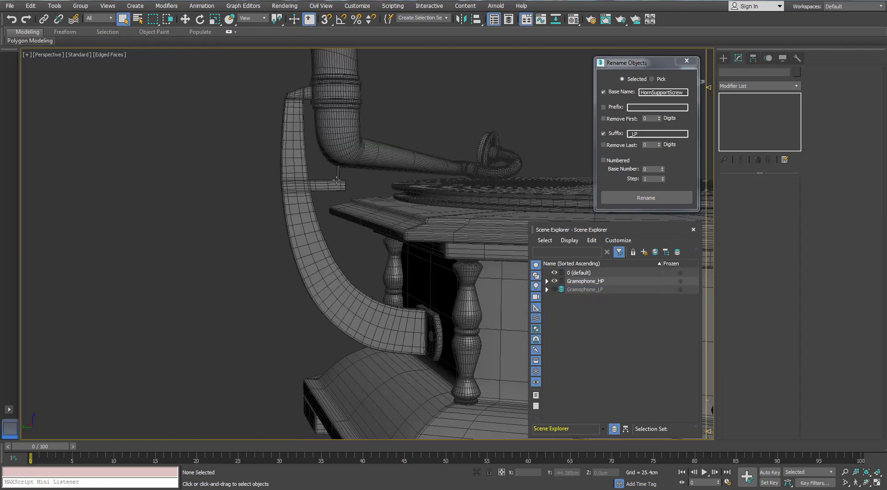
{"action": "left_click", "coordinate": [338, 172]}
{"action": "double_click", "coordinate": [633, 134]}
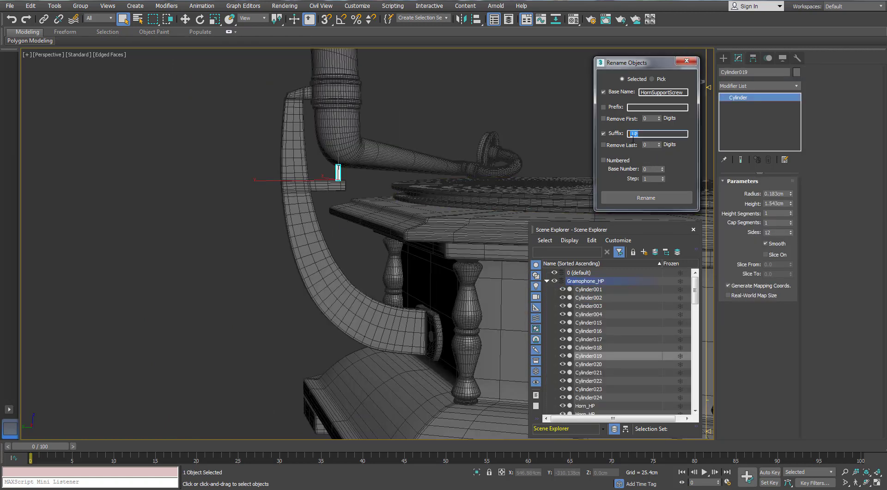
{"action": "left_click", "coordinate": [646, 198]}
Select the high-poly needle beneath the tonearm's sound box and rename it Needle_HP.
{"action": "scroll", "coordinate": [339, 201], "scroll_direction": "down", "scroll_amount": 5}
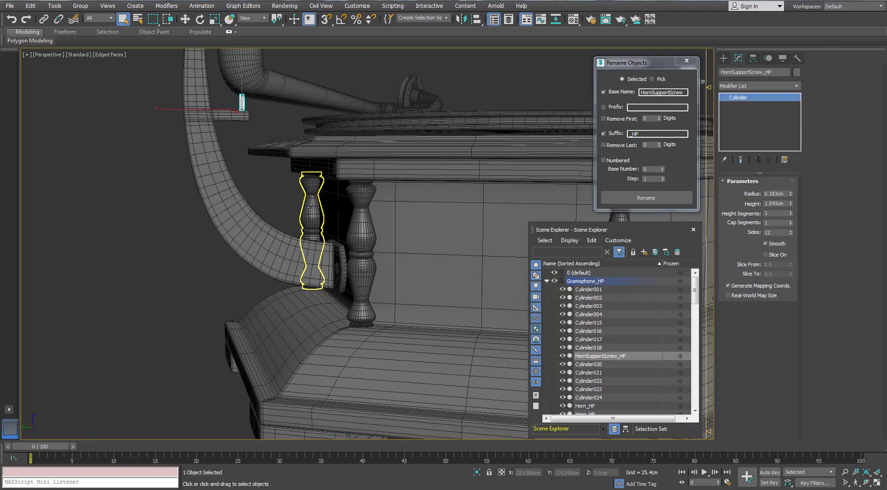
{"action": "middle_click_drag", "start_coordinate": [341, 199], "coordinate": [286, 217]}
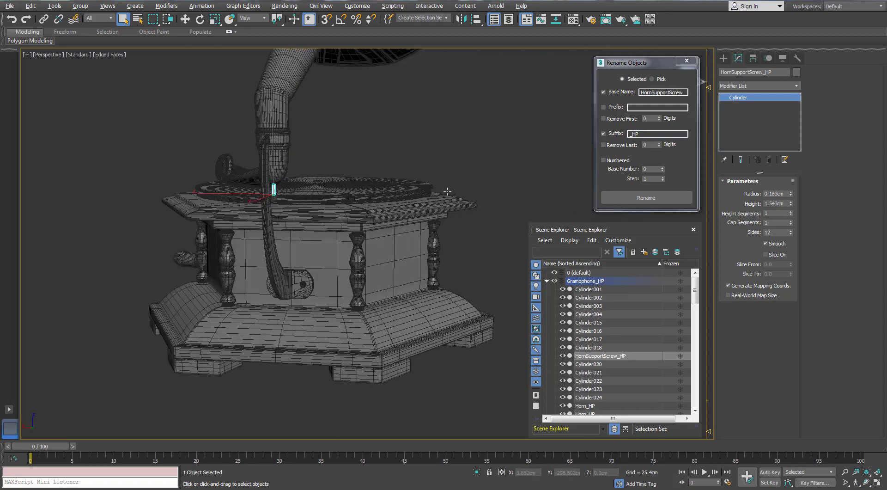
{"action": "scroll", "coordinate": [239, 214], "scroll_direction": "up", "scroll_amount": 8}
{"action": "scroll", "coordinate": [240, 214], "scroll_direction": "up", "scroll_amount": 3}
{"action": "left_click", "coordinate": [244, 257]}
{"action": "key", "text": "z"}
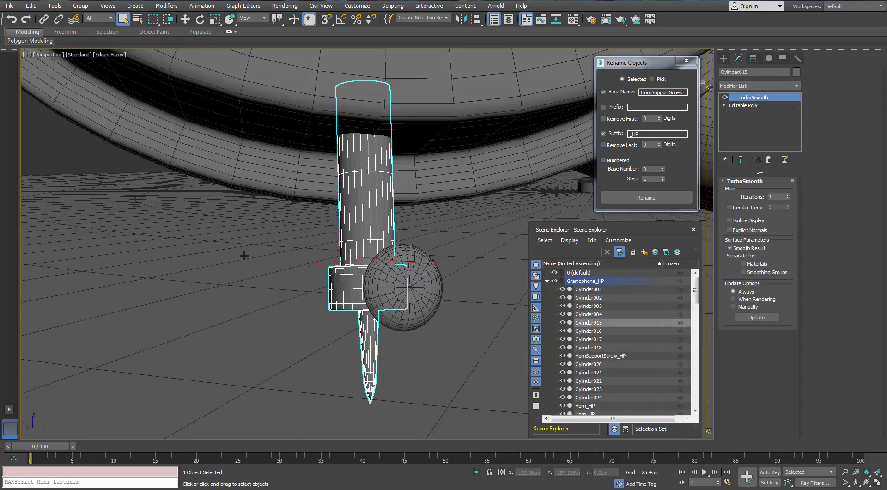
{"action": "scroll", "coordinate": [243, 252], "scroll_direction": "down", "scroll_amount": 4}
{"action": "middle_click_drag", "start_coordinate": [244, 252], "coordinate": [249, 238], "text": "alt"}
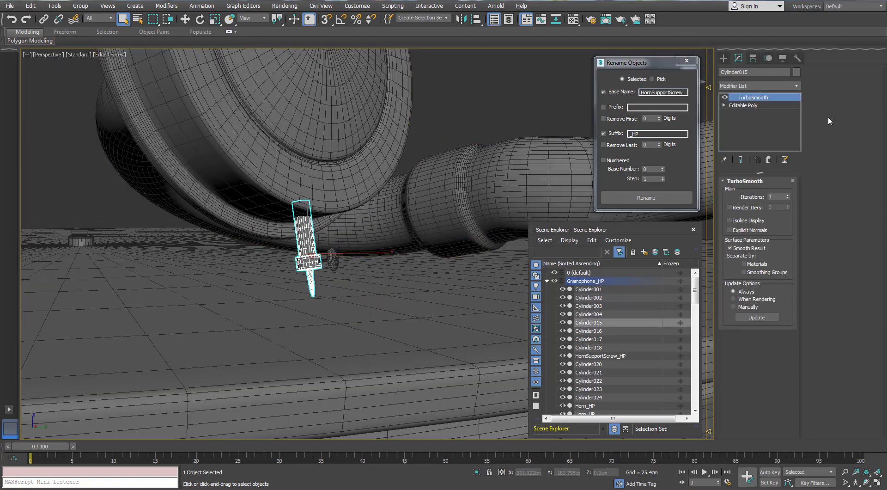
{"action": "double_click", "coordinate": [675, 92]}
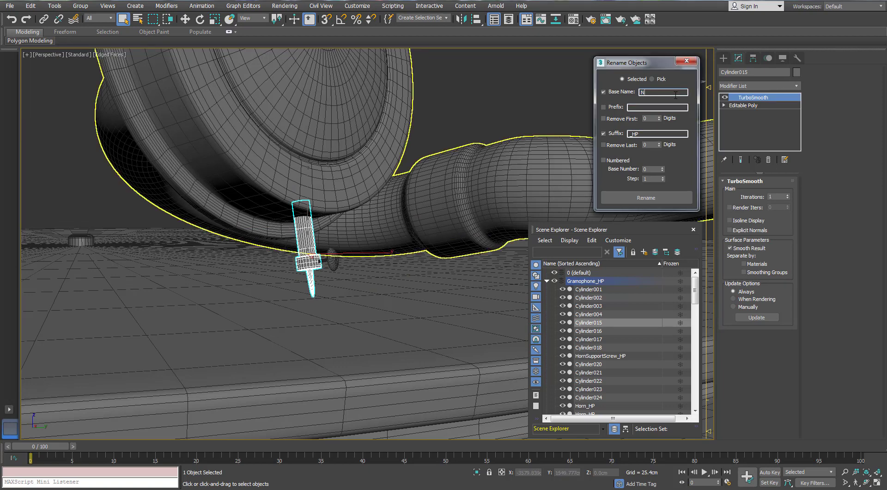
{"action": "type", "text": "Needle"}
{"action": "left_click", "coordinate": [646, 197]}
On the Gramophone_LP layer, detach the needle from the gramophone body as its own object and rename it Needle_LP.
{"action": "left_click", "coordinate": [554, 281]}
{"action": "left_click", "coordinate": [554, 289]}
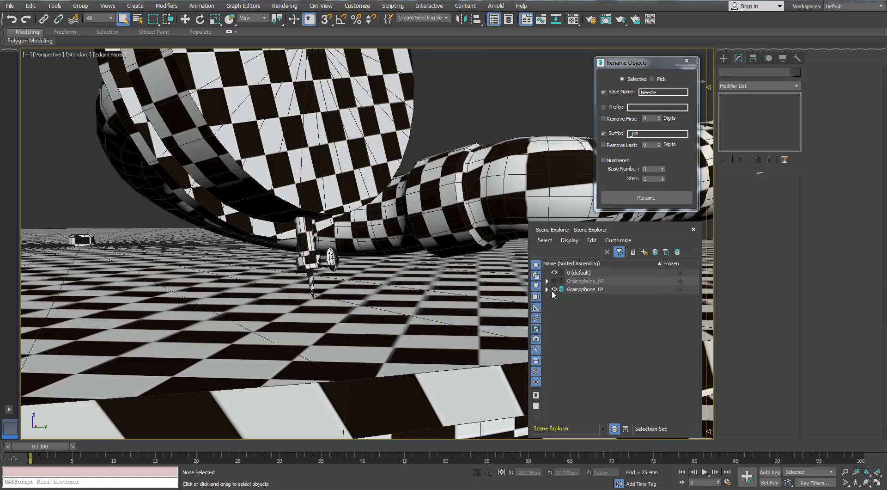
{"action": "left_click", "coordinate": [298, 260]}
{"action": "key", "text": "5"}
{"action": "left_click", "coordinate": [302, 245]}
{"action": "scroll", "coordinate": [317, 241], "scroll_direction": "up", "scroll_amount": 2}
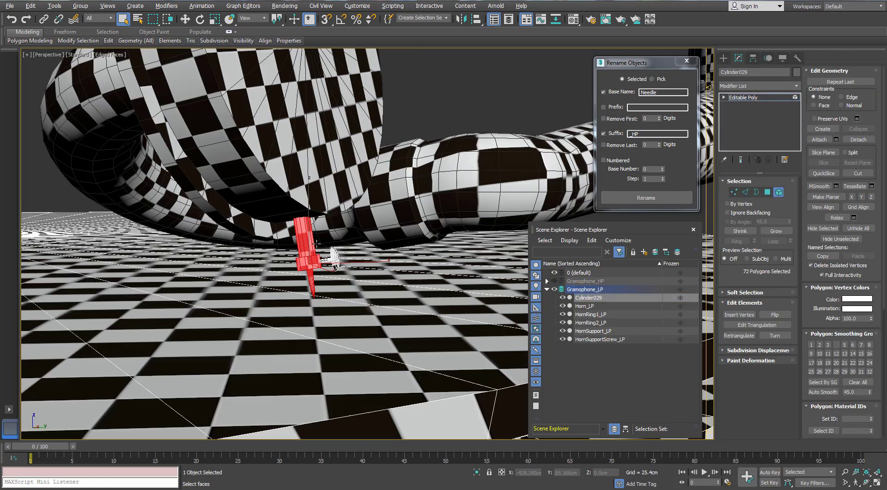
{"action": "left_click", "coordinate": [858, 139]}
{"action": "left_click", "coordinate": [480, 253]}
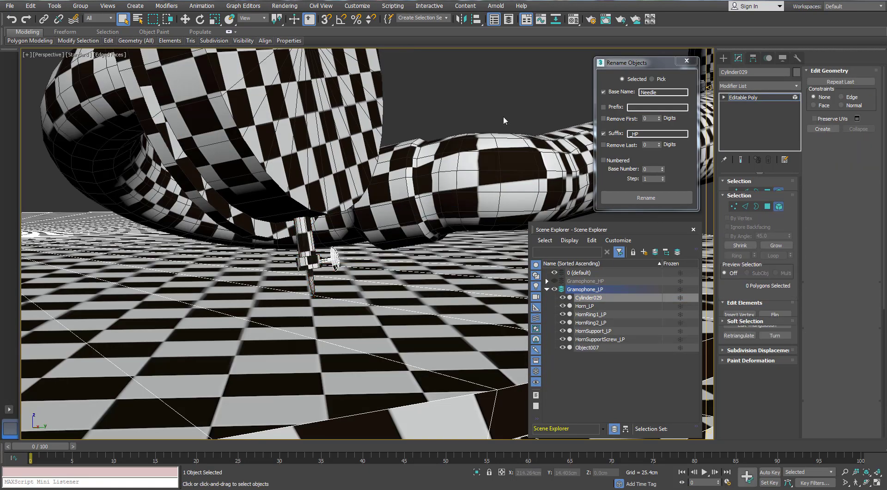
{"action": "double_click", "coordinate": [634, 134]}
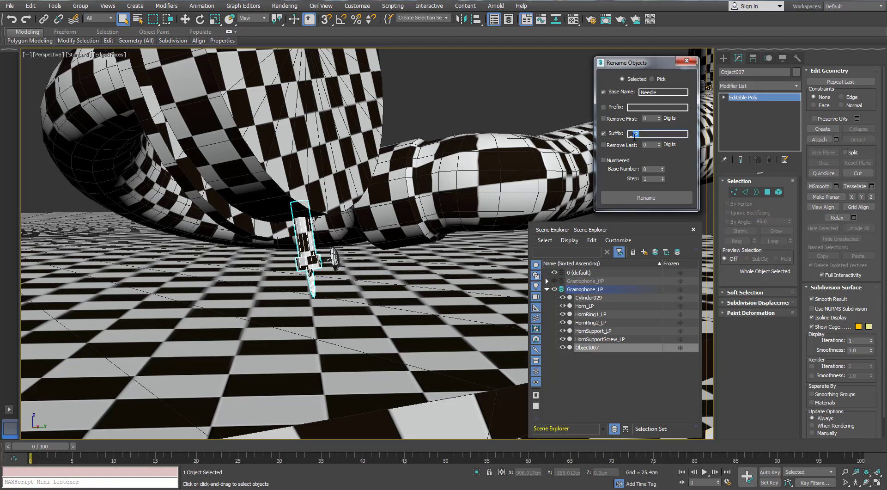
{"action": "left_click", "coordinate": [646, 198]}
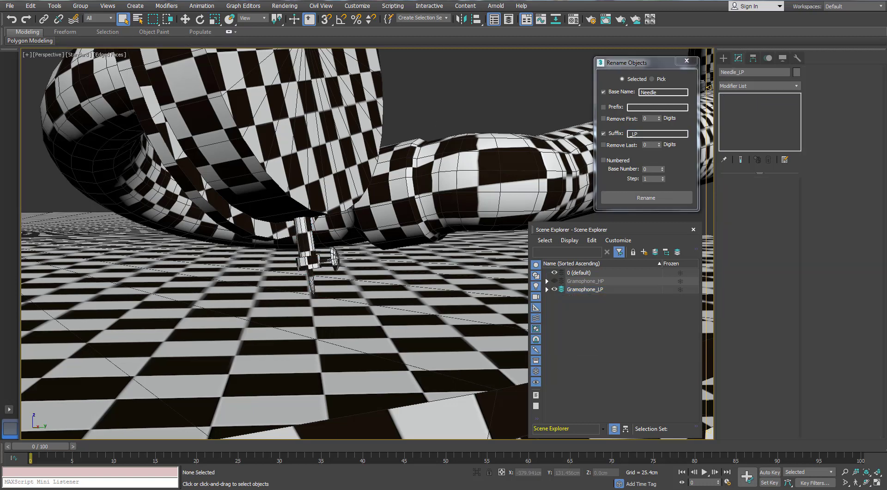
Set the base name to NeedlePin, detach the low-poly pin beside the needle as its own object, and select it.
{"action": "left_click", "coordinate": [588, 297]}
{"action": "left_click", "coordinate": [666, 92]}
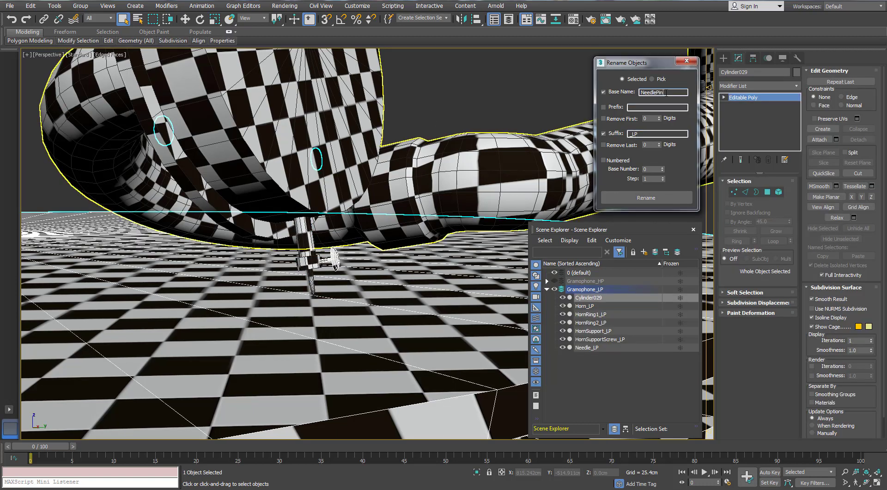
{"action": "left_click", "coordinate": [778, 192]}
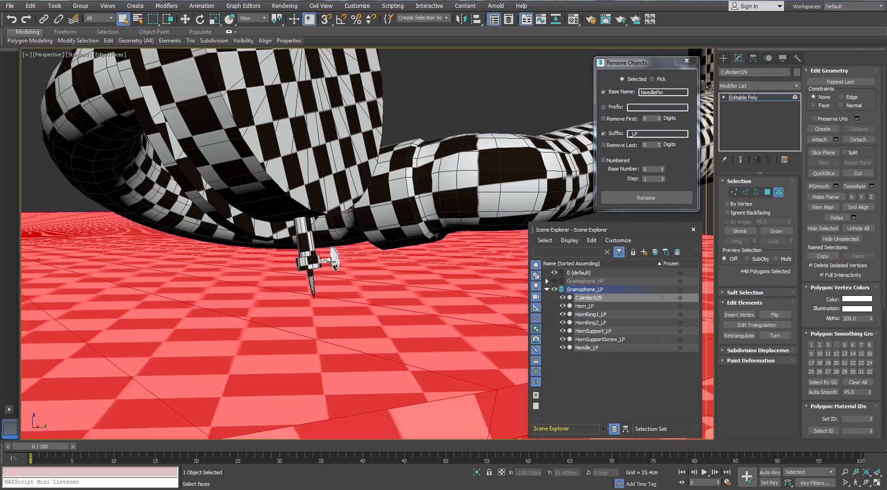
{"action": "left_click", "coordinate": [334, 259]}
{"action": "left_click", "coordinate": [858, 139]}
{"action": "left_click", "coordinate": [476, 254]}
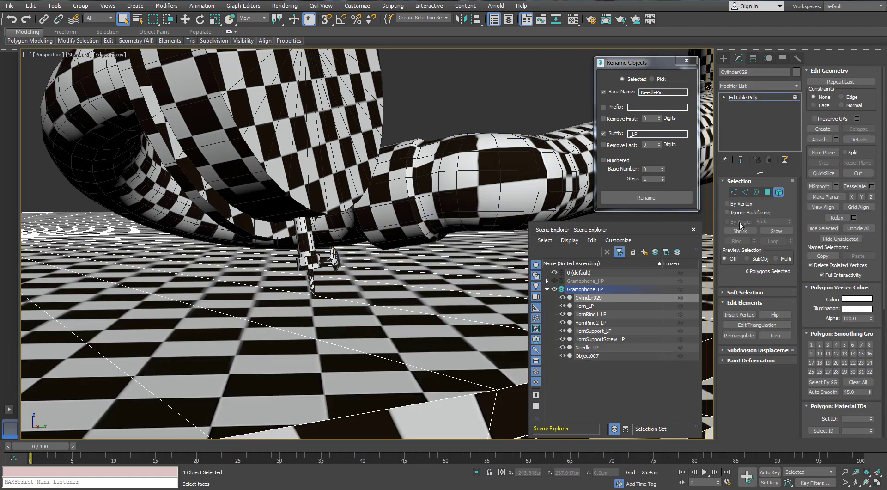
{"action": "left_click", "coordinate": [779, 192]}
{"action": "left_click", "coordinate": [332, 259]}
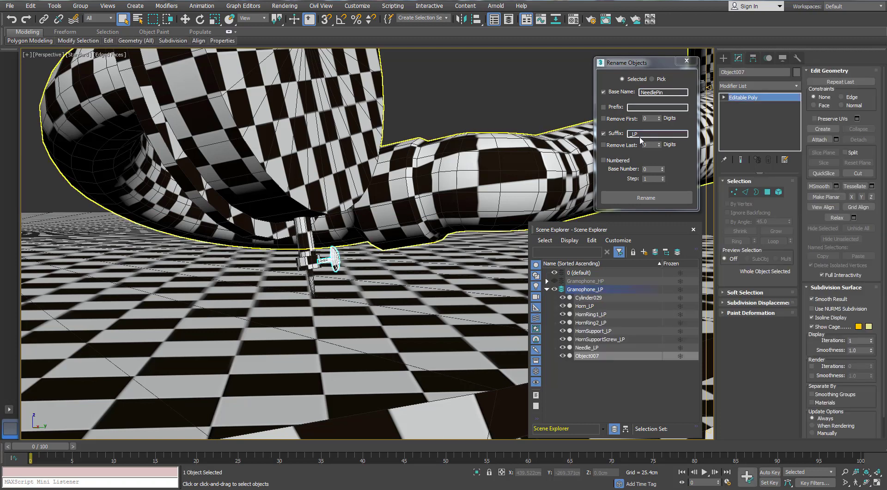
Hide the Gramophone_LP layer and show the Gramophone_HP layer.
{"action": "left_click", "coordinate": [547, 288]}
{"action": "left_click", "coordinate": [554, 288]}
{"action": "left_click", "coordinate": [554, 281]}
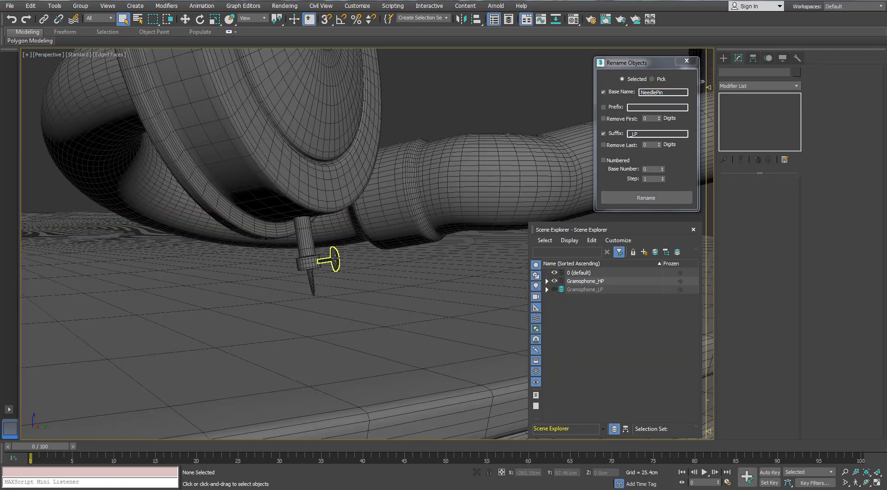
Select the high-poly pin beside the needle and rename it NeedlePin_HP.
{"action": "left_click", "coordinate": [334, 259]}
{"action": "left_click", "coordinate": [330, 260]}
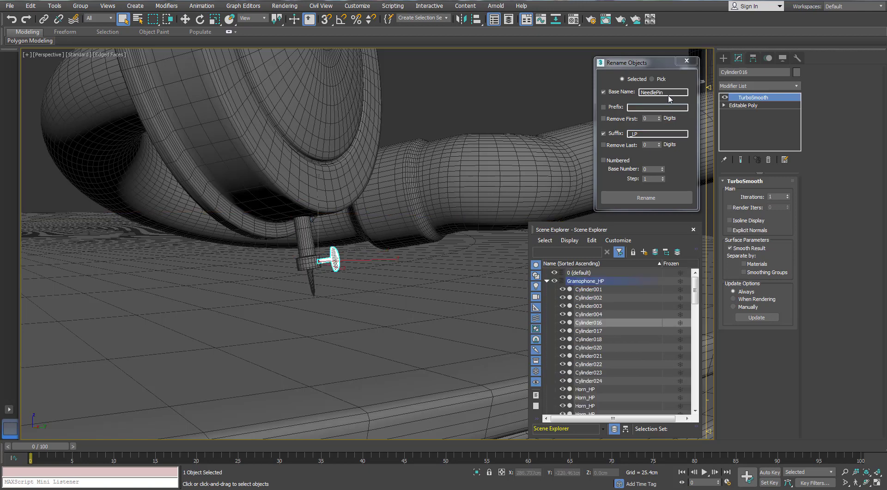
{"action": "double_click", "coordinate": [634, 134]}
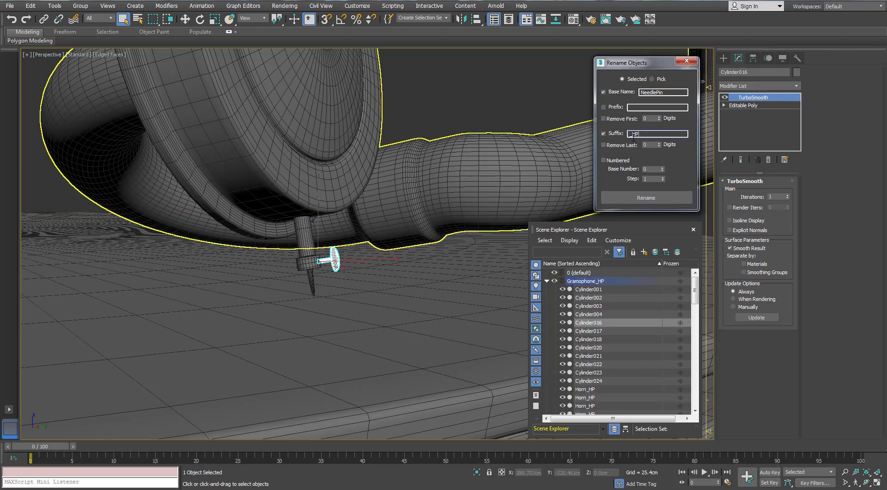
{"action": "left_click", "coordinate": [646, 198]}
Select the high-poly octagonal gramophone body and rename it Body_HP.
{"action": "middle_click_drag", "start_coordinate": [508, 199], "coordinate": [380, 178], "text": "alt"}
{"action": "left_click", "coordinate": [341, 166]}
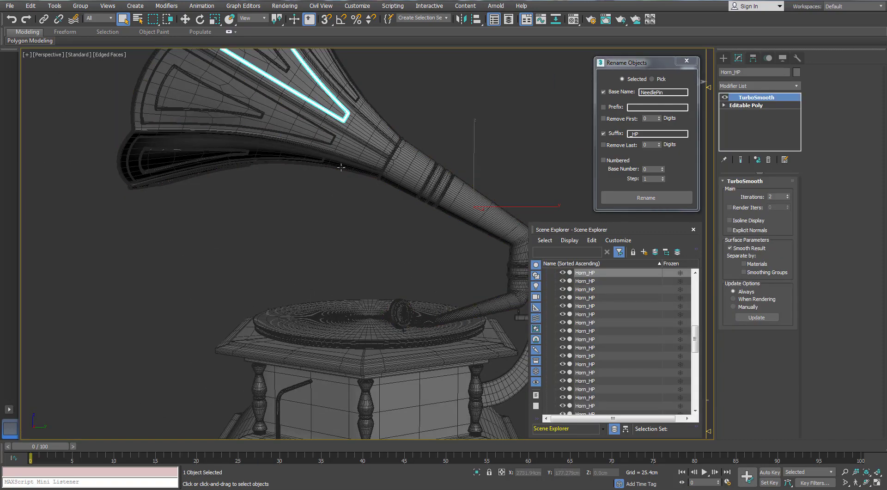
{"action": "scroll", "coordinate": [341, 167], "scroll_direction": "down", "scroll_amount": 6}
{"action": "scroll", "coordinate": [291, 185], "scroll_direction": "up", "scroll_amount": 8}
{"action": "scroll", "coordinate": [295, 208], "scroll_direction": "down", "scroll_amount": 5}
{"action": "middle_click_drag", "start_coordinate": [300, 250], "coordinate": [575, 169]}
{"action": "left_click", "coordinate": [257, 138]}
{"action": "left_click_drag", "start_coordinate": [677, 95], "coordinate": [604, 92]}
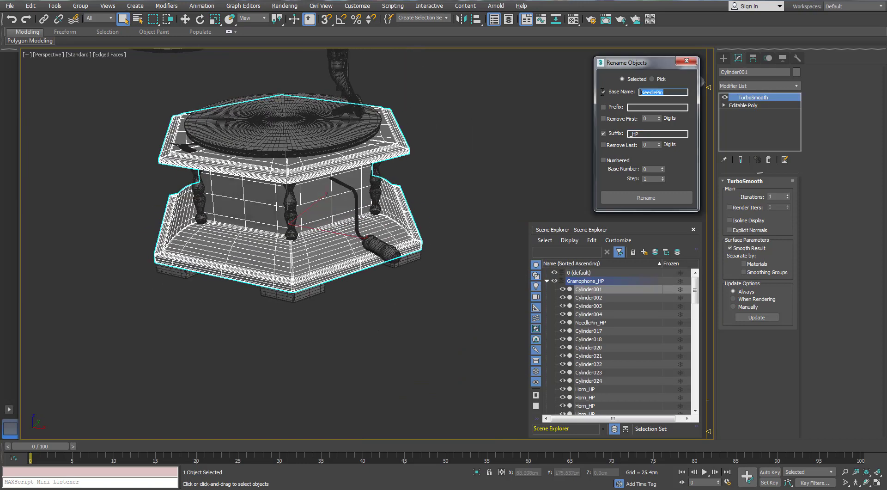
{"action": "left_click", "coordinate": [677, 198]}
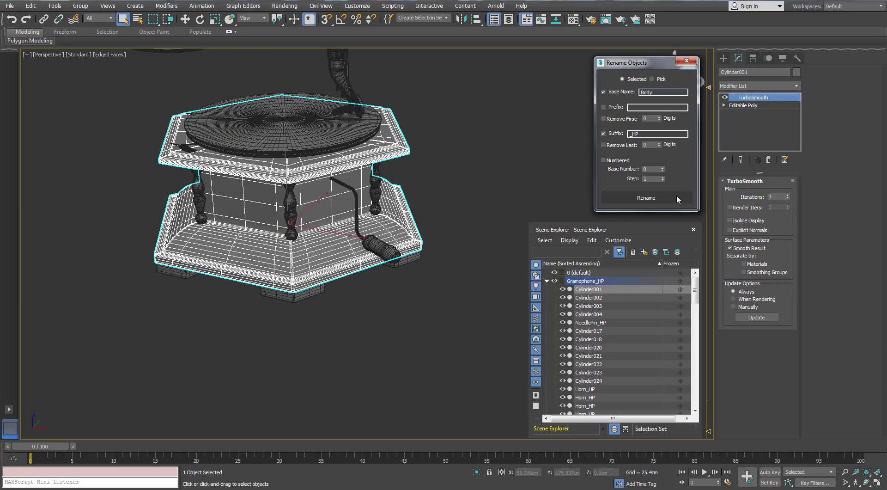
Hide the Gramophone_HP layer, show Gramophone_LP, and detach the low-poly gramophone body element as its own object.
{"action": "left_click", "coordinate": [548, 281]}
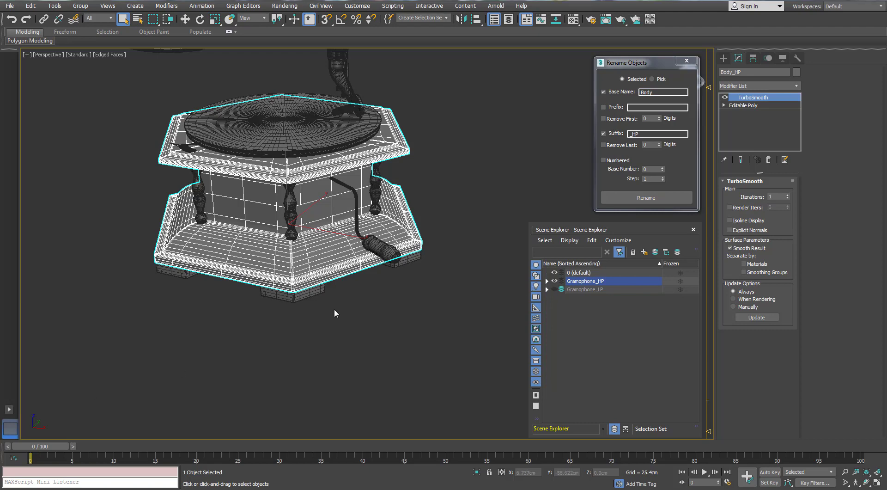
{"action": "left_click", "coordinate": [554, 281]}
{"action": "left_click", "coordinate": [554, 289]}
{"action": "left_click", "coordinate": [393, 231]}
{"action": "key", "text": "5"}
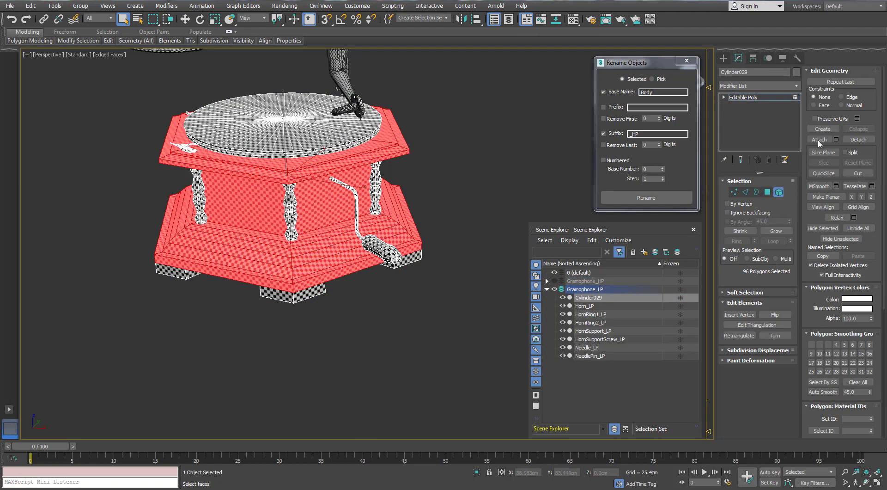
{"action": "key", "text": "alt+d"}
{"action": "left_click", "coordinate": [472, 249]}
Leave element editing, select the detached low-poly body and rename it Body_LP.
{"action": "left_click", "coordinate": [778, 192]}
{"action": "left_click", "coordinate": [455, 222]}
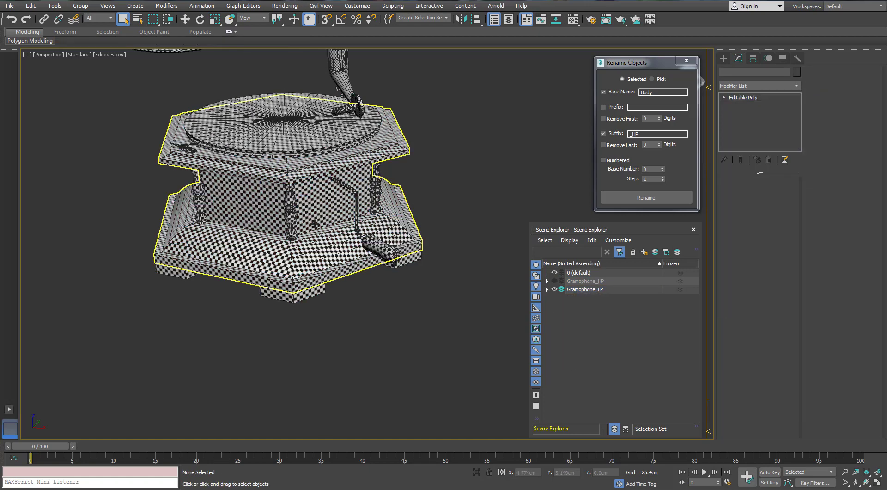
{"action": "left_click", "coordinate": [404, 222]}
{"action": "middle_click_drag", "start_coordinate": [409, 221], "coordinate": [443, 211], "text": "alt"}
{"action": "left_click", "coordinate": [644, 134]}
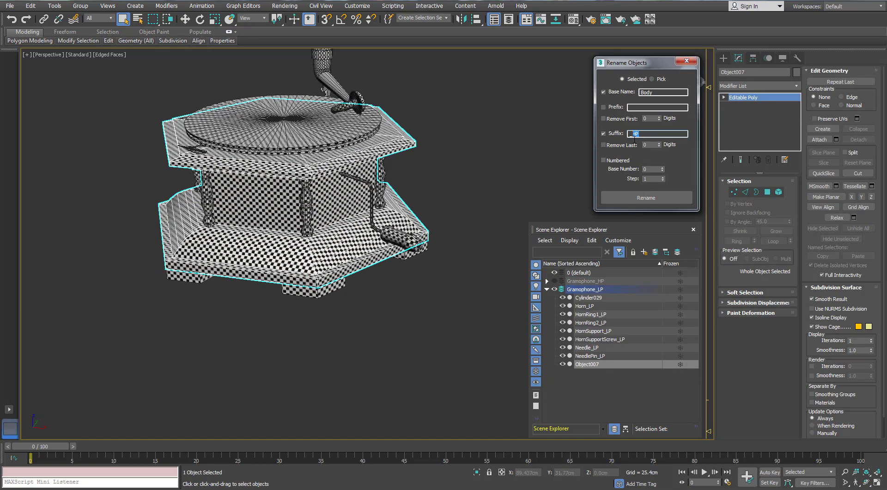
{"action": "left_click", "coordinate": [646, 197]}
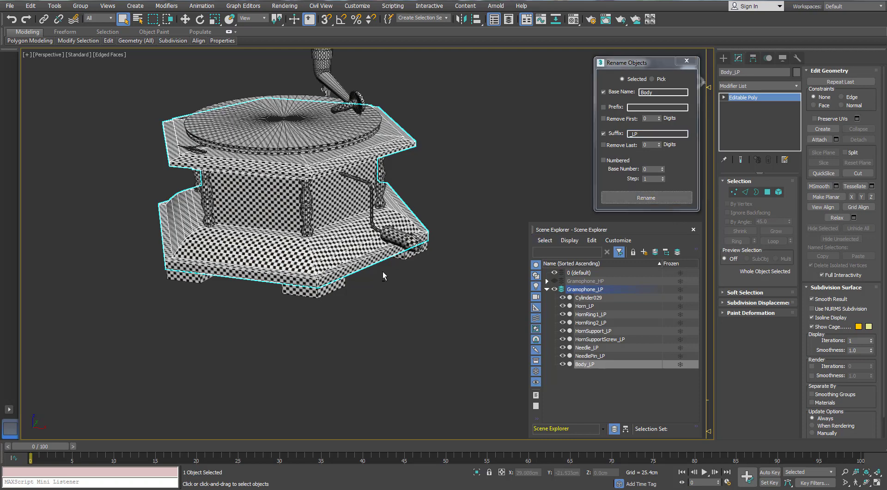
Select all the feet elements beneath the low-poly body and detach them together as one separate object.
{"action": "left_click", "coordinate": [383, 271]}
{"action": "middle_click_drag", "start_coordinate": [383, 271], "coordinate": [324, 277], "text": "alt"}
{"action": "left_click", "coordinate": [311, 279]}
{"action": "left_click", "coordinate": [319, 277]}
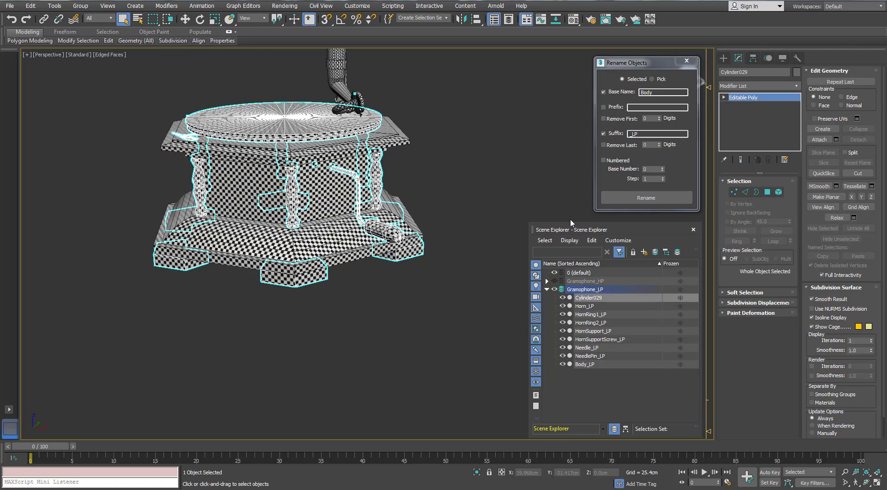
{"action": "left_click", "coordinate": [779, 192]}
{"action": "left_click", "coordinate": [294, 277]}
{"action": "left_click", "coordinate": [397, 245], "text": "ctrl"}
{"action": "left_click", "coordinate": [180, 259], "text": "ctrl"}
{"action": "middle_click_drag", "start_coordinate": [180, 259], "coordinate": [116, 295], "text": "alt"}
{"action": "left_click", "coordinate": [139, 298], "text": "ctrl"}
{"action": "left_click", "coordinate": [249, 318], "text": "ctrl"}
{"action": "left_click", "coordinate": [859, 139]}
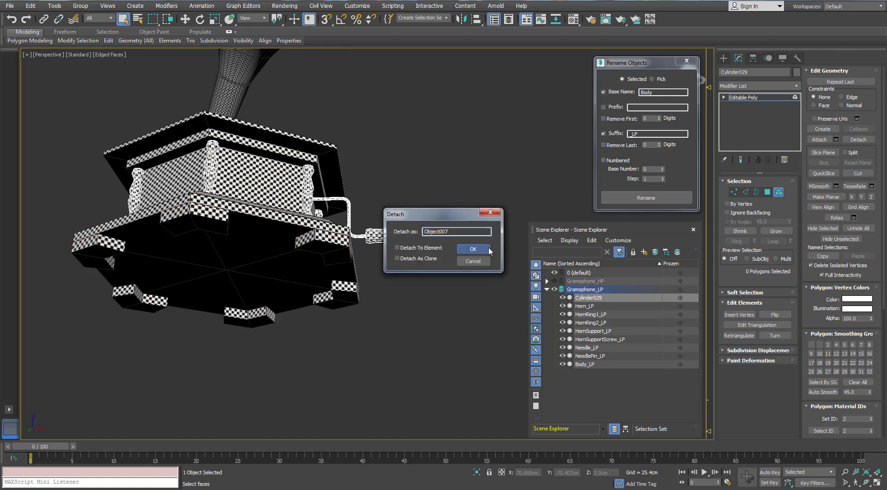
{"action": "left_click", "coordinate": [469, 246]}
Select the detached low-poly feet and rename them Base_LP.
{"action": "left_click", "coordinate": [343, 290]}
{"action": "middle_click_drag", "start_coordinate": [343, 290], "coordinate": [319, 344], "text": "alt"}
{"action": "left_click_drag", "start_coordinate": [658, 94], "coordinate": [642, 96]}
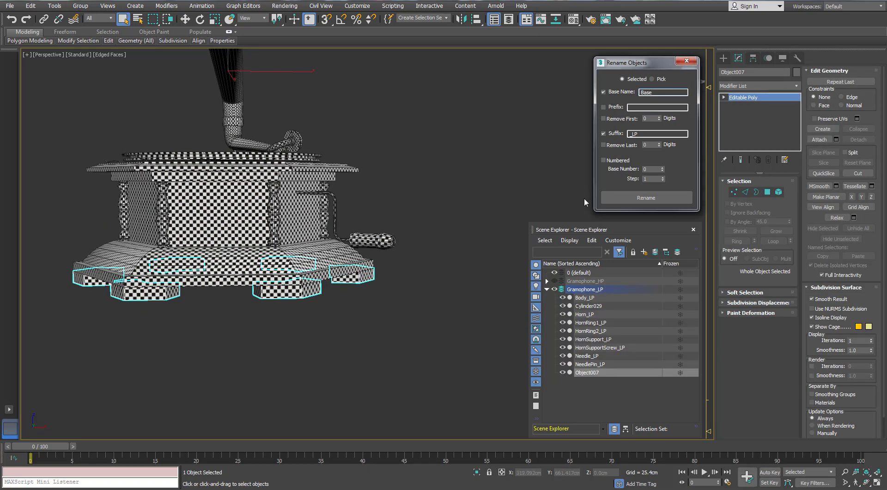
{"action": "left_click", "coordinate": [646, 198]}
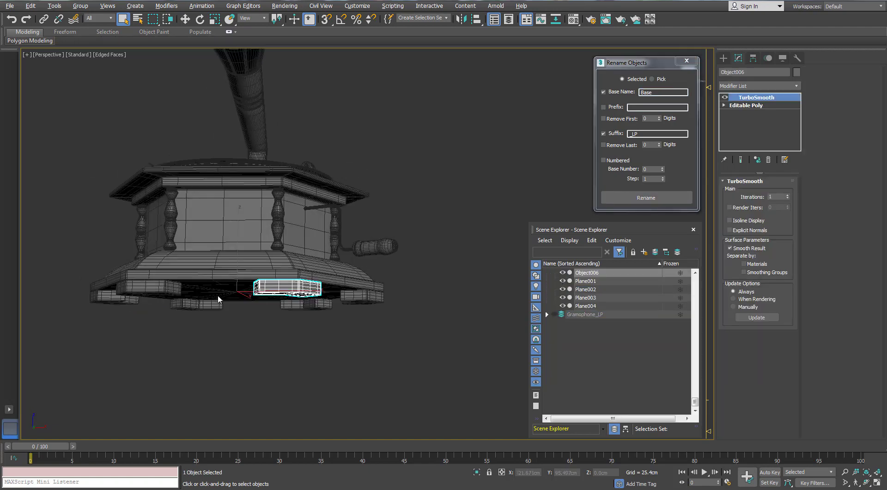
On the Gramophone_HP layer, select all six high-poly feet and rename them Base_HP.
{"action": "left_click", "coordinate": [366, 294], "text": "ctrl"}
{"action": "left_click", "coordinate": [206, 299], "text": "ctrl"}
{"action": "left_click", "coordinate": [151, 288], "text": "ctrl"}
{"action": "left_click", "coordinate": [314, 299], "text": "ctrl"}
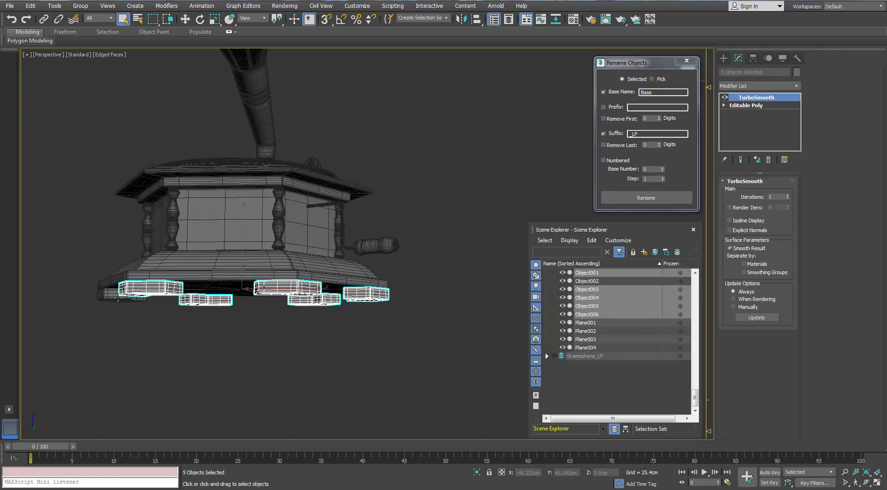
{"action": "left_click", "coordinate": [118, 298], "text": "ctrl"}
{"action": "left_click_drag", "start_coordinate": [639, 133], "coordinate": [634, 134]}
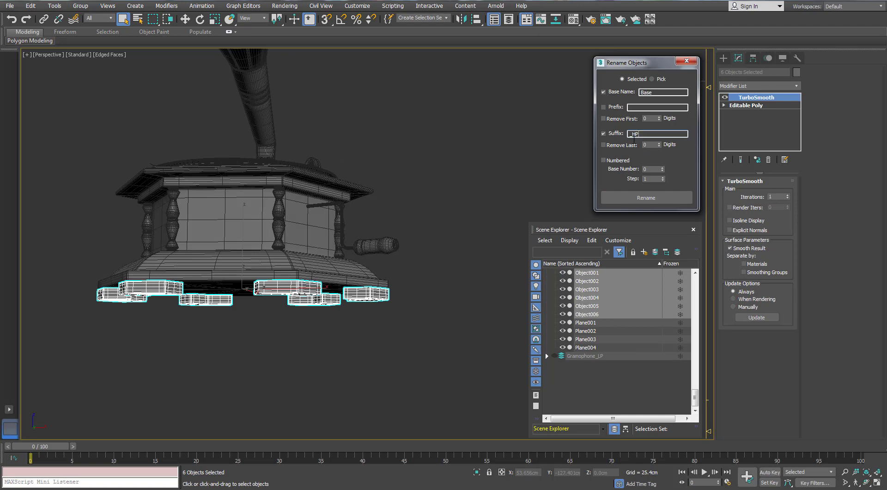
Select the bent crank bar on the side of the high-poly body and rename it CrankBar_HP.
{"action": "middle_click_drag", "start_coordinate": [470, 221], "coordinate": [422, 169], "text": "alt"}
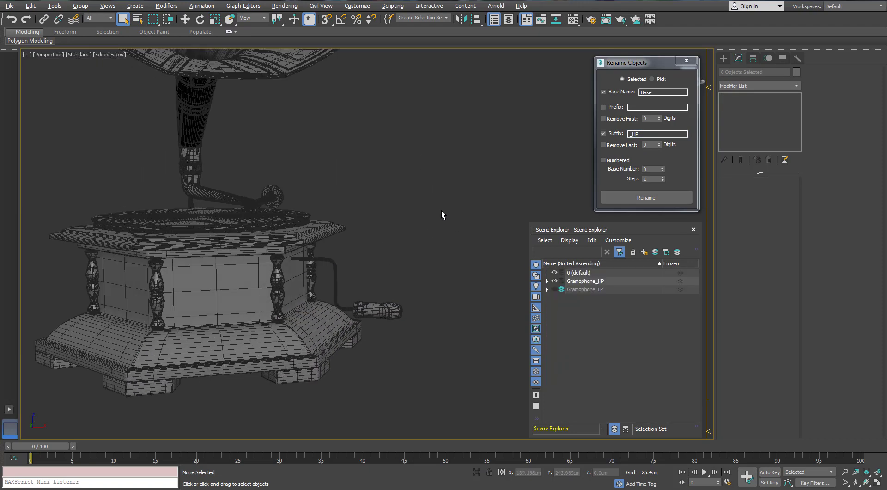
{"action": "left_click", "coordinate": [335, 283]}
{"action": "left_click_drag", "start_coordinate": [652, 92], "coordinate": [625, 93]}
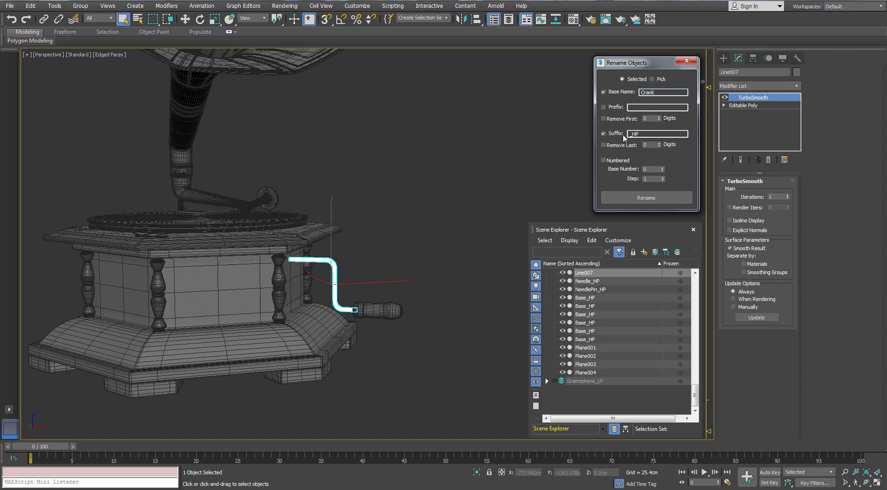
{"action": "left_click", "coordinate": [547, 292]}
Hide the Gramophone_HP layer and show the Gramophone_LP layer.
{"action": "scroll", "coordinate": [547, 292], "scroll_direction": "up", "scroll_amount": 20}
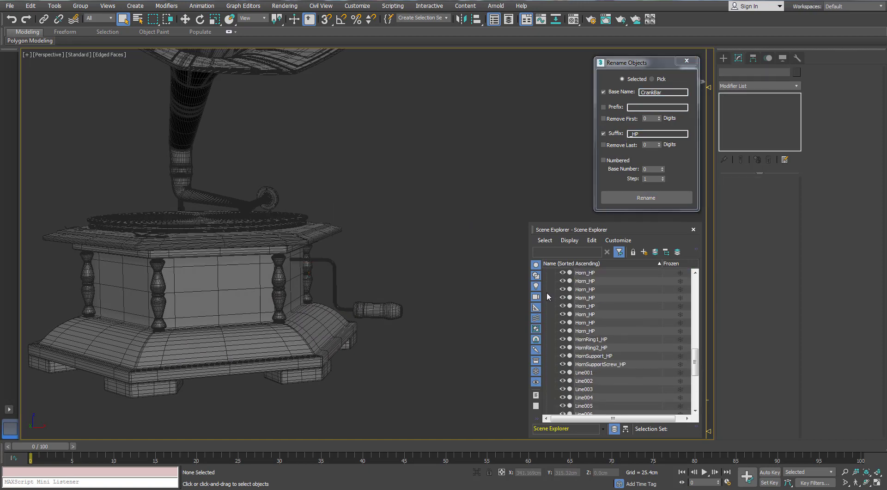
{"action": "left_click", "coordinate": [547, 282]}
{"action": "left_click", "coordinate": [555, 281]}
{"action": "left_click", "coordinate": [555, 289]}
{"action": "left_click", "coordinate": [577, 291]}
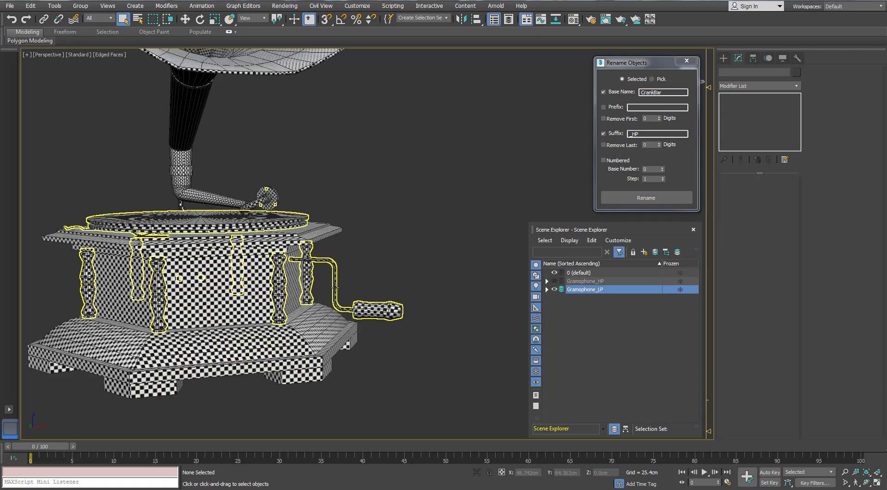
Detach the bent crank bar element from the combined low-poly mesh into its own object.
{"action": "left_click", "coordinate": [379, 307]}
{"action": "left_click", "coordinate": [778, 192]}
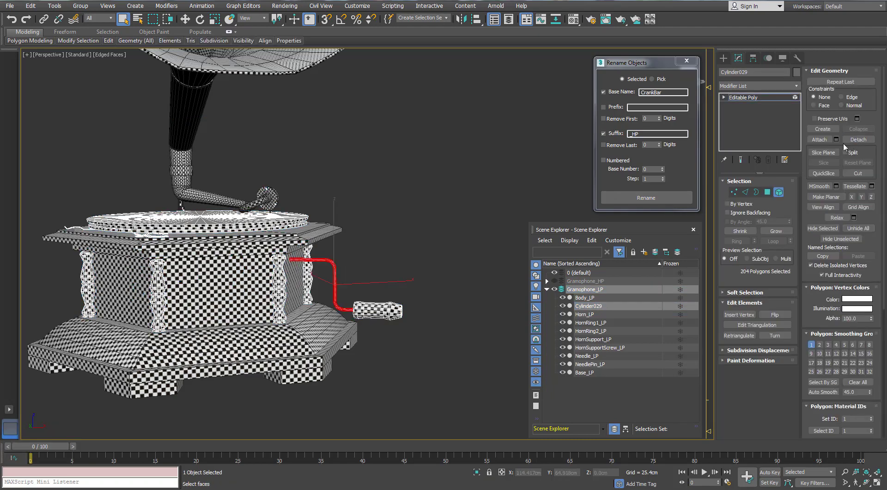
{"action": "left_click", "coordinate": [846, 140]}
{"action": "left_click", "coordinate": [473, 249]}
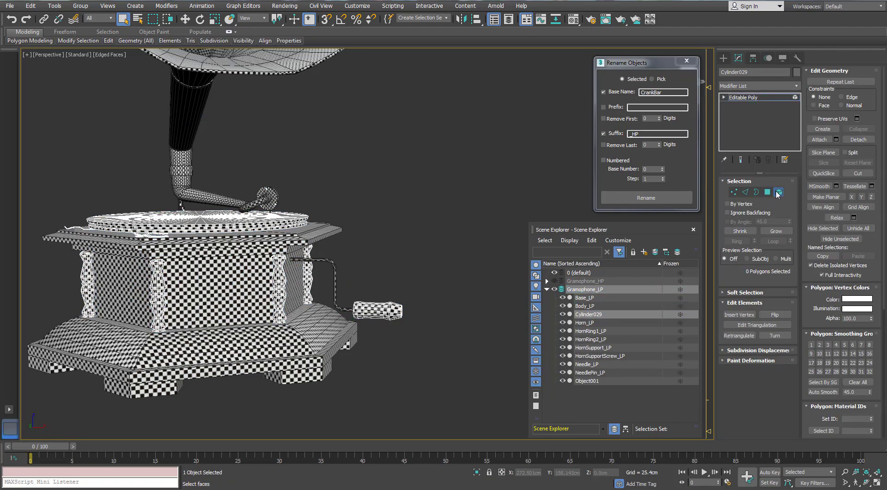
{"action": "left_click", "coordinate": [404, 265]}
Rename the detached crank bar CrankBar_LP by setting the rename suffix to _LP.
{"action": "left_click", "coordinate": [336, 278]}
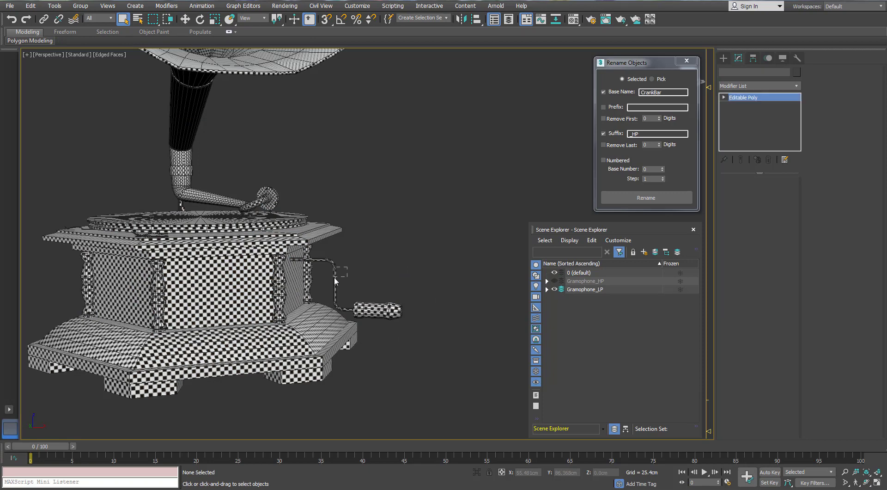
{"action": "left_click", "coordinate": [637, 135]}
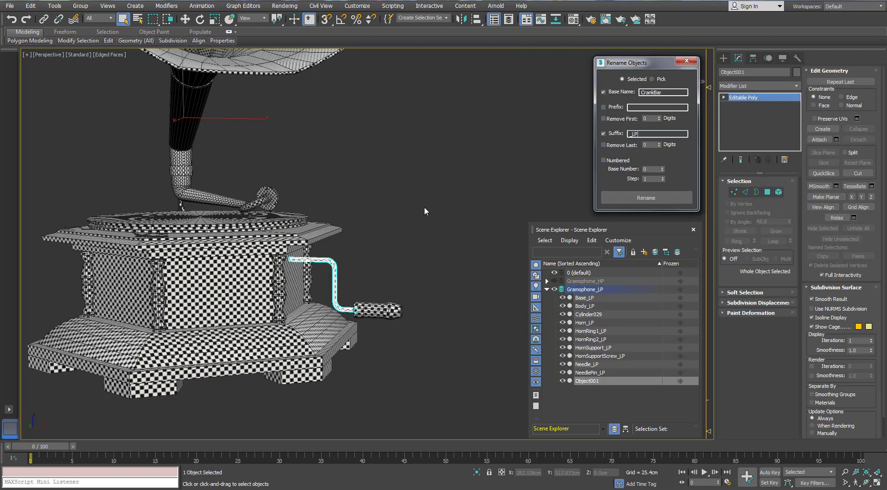
{"action": "middle_click_drag", "start_coordinate": [425, 207], "coordinate": [412, 208], "text": "alt"}
{"action": "left_click", "coordinate": [645, 196]}
{"action": "middle_click_drag", "start_coordinate": [445, 264], "coordinate": [452, 265], "text": "alt"}
Detach the crank handle element from the combined low-poly mesh and rename it with base name CrankHandle and suffix _LP.
{"action": "left_click", "coordinate": [377, 311]}
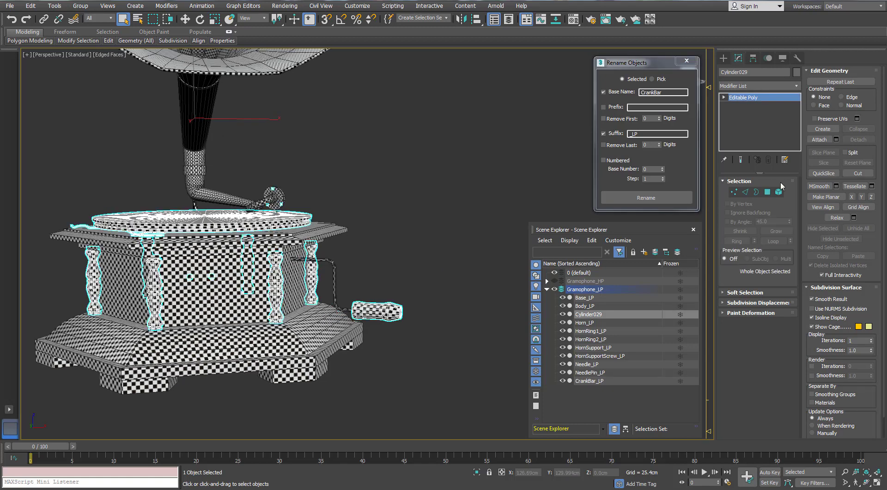
{"action": "left_click", "coordinate": [779, 192]}
{"action": "left_click_drag", "start_coordinate": [663, 92], "coordinate": [657, 98]}
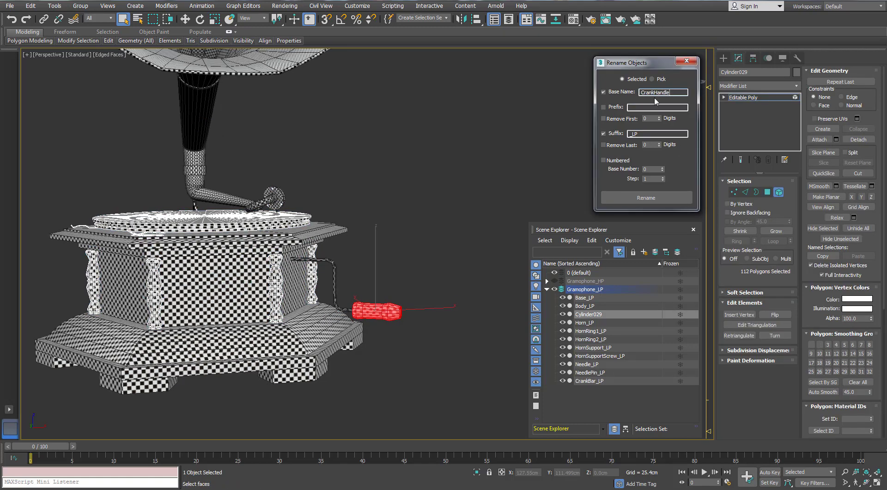
{"action": "left_click", "coordinate": [858, 141]}
{"action": "left_click", "coordinate": [474, 249]}
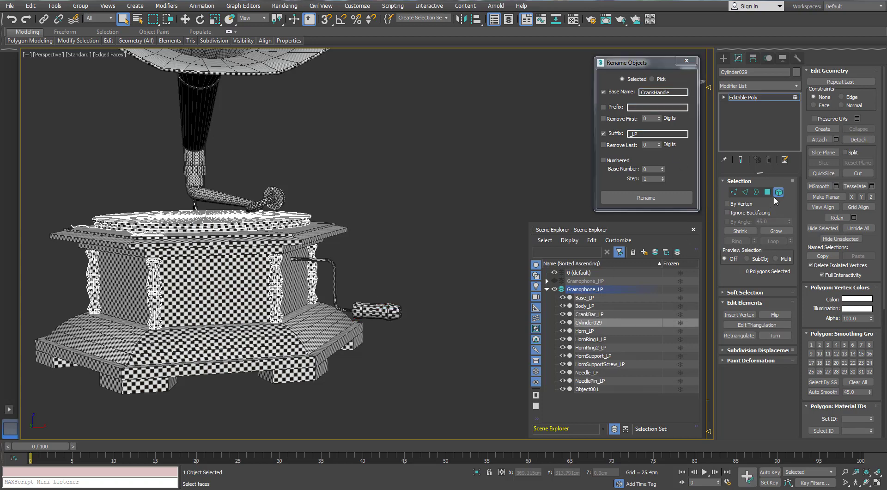
{"action": "left_click", "coordinate": [777, 194]}
{"action": "left_click", "coordinate": [462, 283]}
{"action": "left_click", "coordinate": [365, 311]}
{"action": "left_click", "coordinate": [645, 134]}
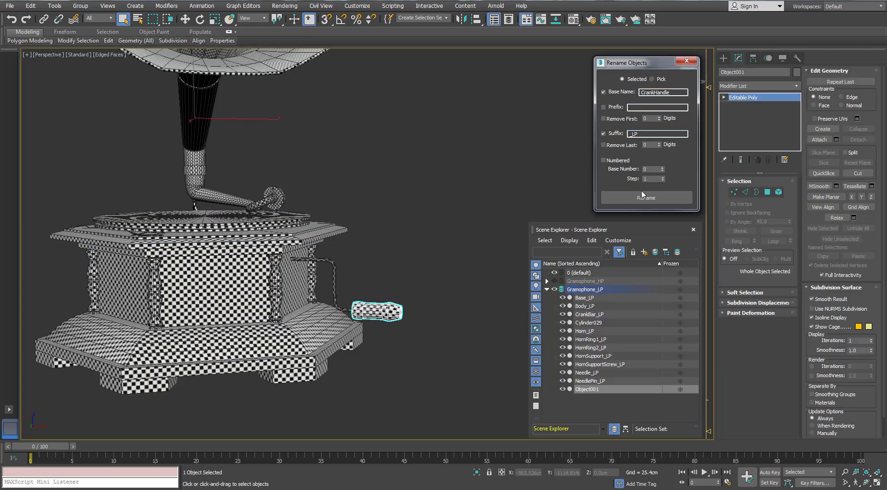
Show the Gramophone_HP layer instead of Gramophone_LP and rename the high-poly crank handle CrankHandle_HP.
{"action": "left_click", "coordinate": [554, 289]}
{"action": "left_click", "coordinate": [554, 281]}
{"action": "left_click", "coordinate": [379, 310]}
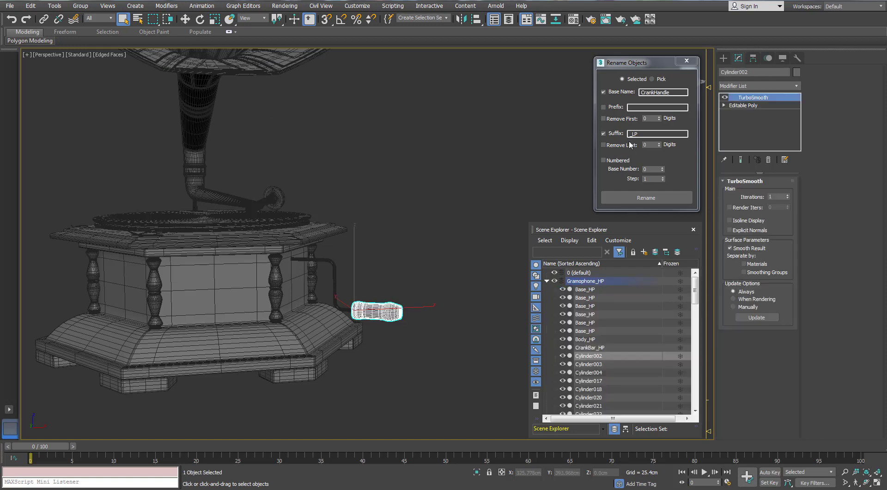
{"action": "left_click", "coordinate": [638, 135]}
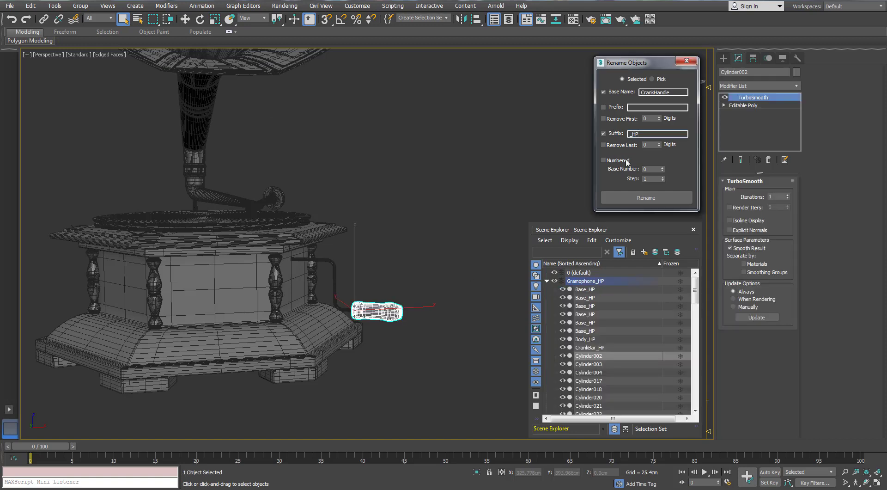
{"action": "left_click", "coordinate": [423, 249]}
Select all six pillars around the high-poly body and rename them with base name Pillars and suffix _HP.
{"action": "left_click", "coordinate": [275, 286]}
{"action": "left_click", "coordinate": [154, 291], "text": "ctrl"}
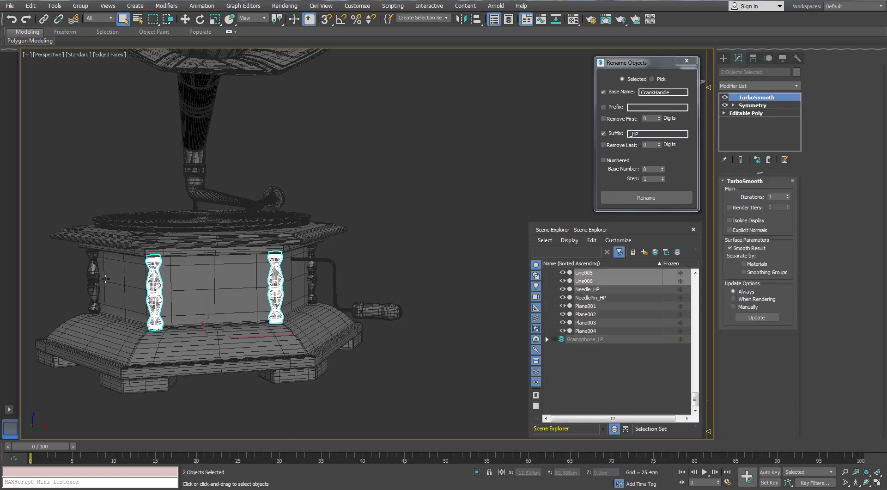
{"action": "left_click", "coordinate": [96, 275], "text": "ctrl"}
{"action": "scroll", "coordinate": [96, 277], "scroll_direction": "down", "scroll_amount": 3}
{"action": "middle_click_drag", "start_coordinate": [296, 287], "coordinate": [217, 300], "text": "alt"}
{"action": "left_click", "coordinate": [237, 300], "text": "ctrl"}
{"action": "left_click", "coordinate": [307, 296], "text": "ctrl"}
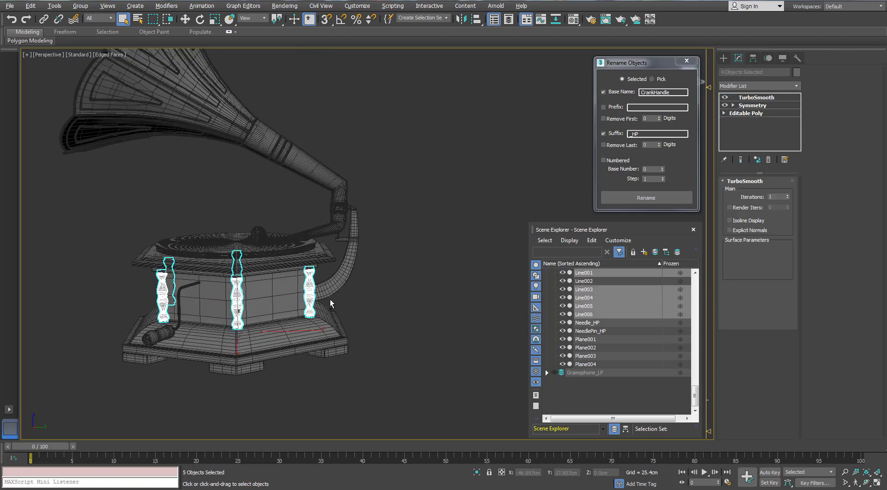
{"action": "middle_click_drag", "start_coordinate": [331, 301], "coordinate": [277, 298], "text": "alt"}
{"action": "left_click", "coordinate": [234, 300], "text": "ctrl"}
{"action": "left_click", "coordinate": [611, 94]}
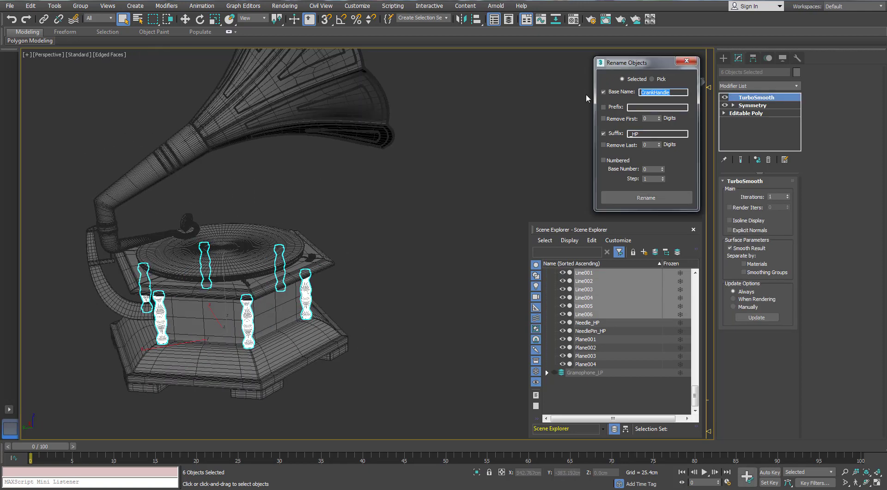
{"action": "left_click", "coordinate": [635, 194]}
Collapse and hide the Gramophone_HP layer and show the Gramophone_LP layer.
{"action": "left_click", "coordinate": [553, 299]}
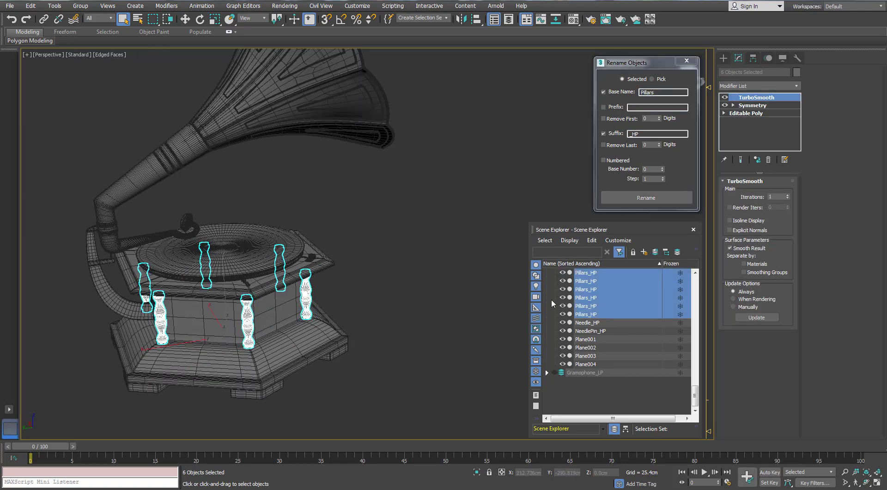
{"action": "scroll", "coordinate": [553, 298], "scroll_direction": "up", "scroll_amount": 18}
{"action": "left_click", "coordinate": [547, 281]}
{"action": "left_click", "coordinate": [554, 281]}
{"action": "left_click", "coordinate": [554, 290]}
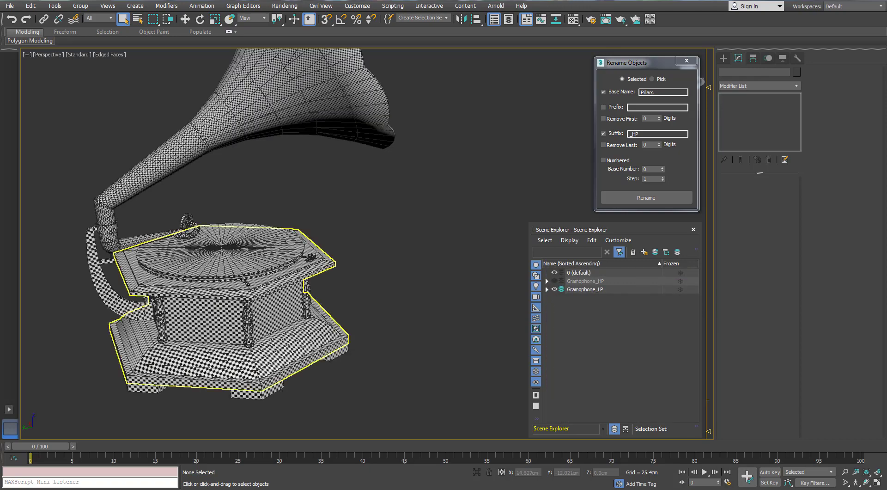
Detach all six pillar elements together from the combined low-poly mesh into one separate object.
{"action": "left_click", "coordinate": [248, 319]}
{"action": "key", "text": "5"}
{"action": "left_click", "coordinate": [248, 319]}
{"action": "middle_click_drag", "start_coordinate": [248, 318], "coordinate": [324, 336], "text": "alt"}
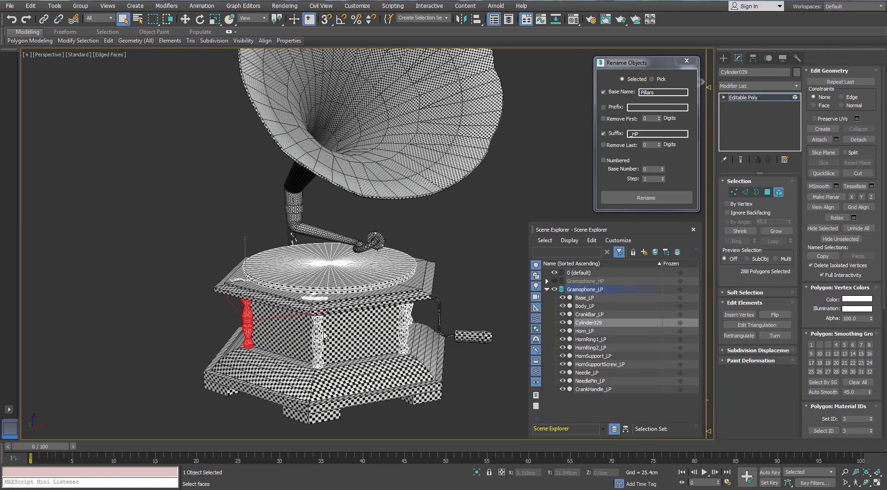
{"action": "left_click", "coordinate": [405, 323], "text": "ctrl"}
{"action": "middle_click_drag", "start_coordinate": [433, 338], "coordinate": [259, 272]}
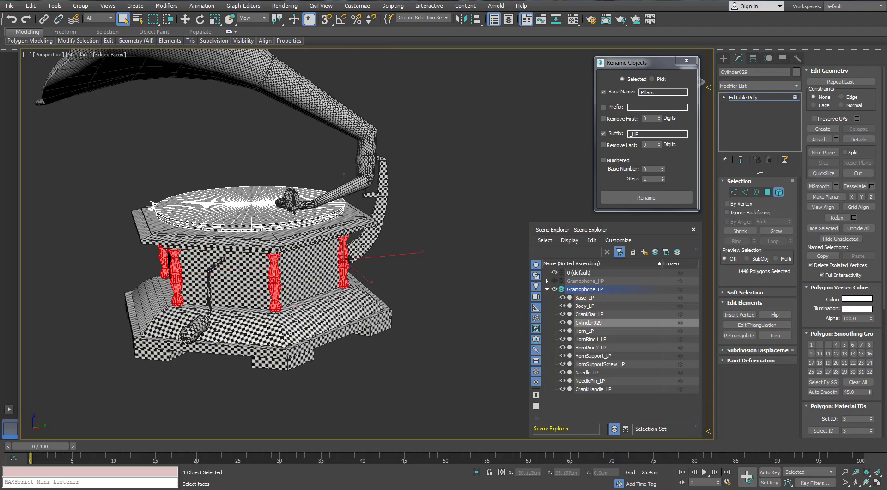
{"action": "middle_click_drag", "start_coordinate": [349, 260], "coordinate": [259, 274], "text": "alt"}
{"action": "left_click", "coordinate": [259, 294], "text": "ctrl"}
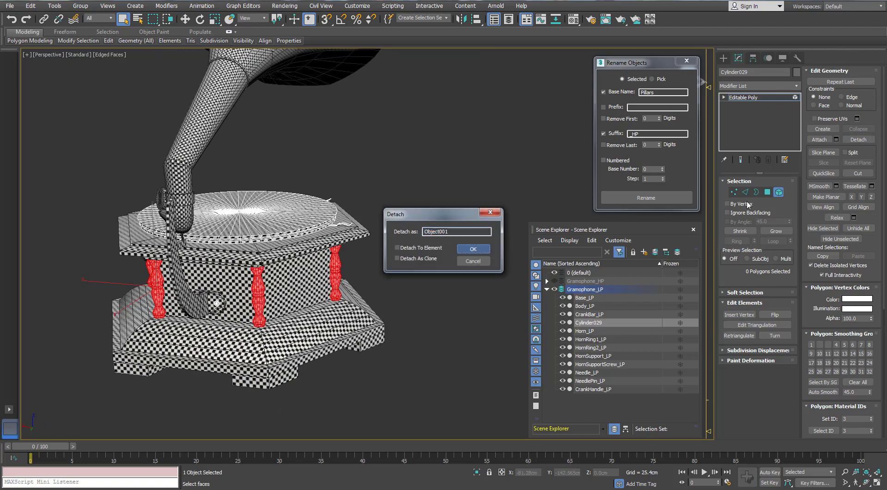
{"action": "left_click", "coordinate": [472, 249]}
{"action": "key", "text": "5"}
{"action": "left_click", "coordinate": [473, 257]}
Rename the detached low-poly pillars Pillars_LP by changing the rename suffix to _LP.
{"action": "left_click", "coordinate": [336, 275]}
{"action": "left_click", "coordinate": [641, 133]}
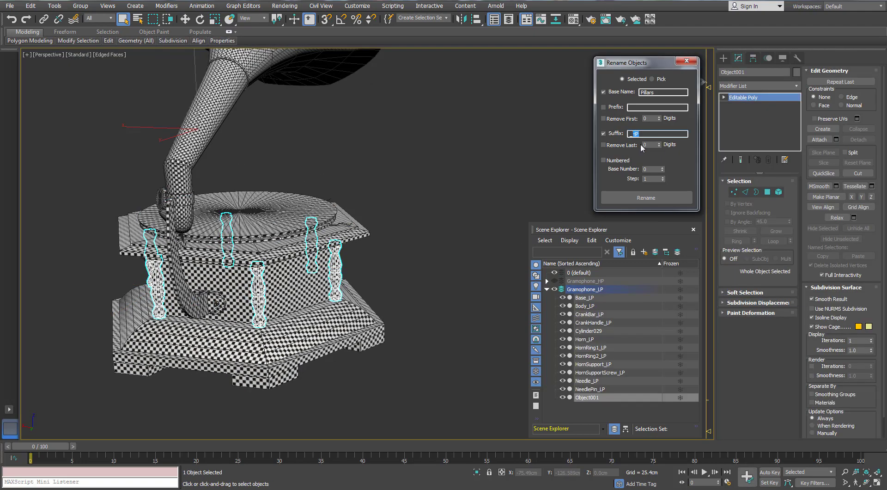
{"action": "left_click", "coordinate": [434, 231]}
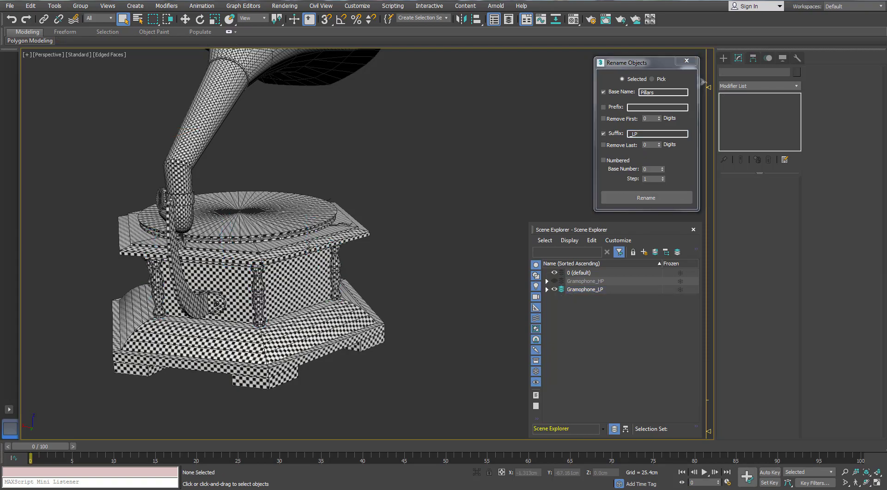
{"action": "middle_click_drag", "start_coordinate": [308, 247], "coordinate": [201, 220], "text": "alt"}
{"action": "scroll", "coordinate": [245, 200], "scroll_direction": "up", "scroll_amount": 3}
{"action": "middle_click_drag", "start_coordinate": [246, 200], "coordinate": [208, 215], "text": "alt"}
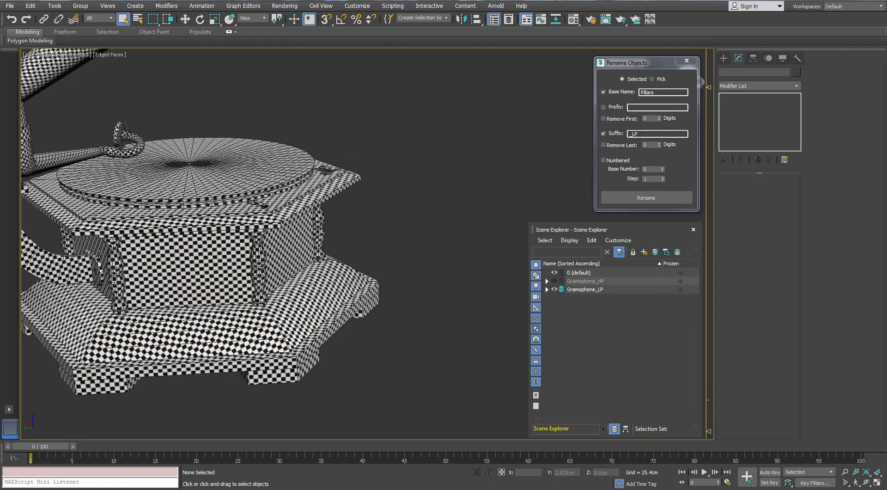
{"action": "left_click", "coordinate": [83, 266]}
{"action": "middle_click_drag", "start_coordinate": [139, 241], "coordinate": [222, 180], "text": "alt"}
{"action": "scroll", "coordinate": [312, 194], "scroll_direction": "down", "scroll_amount": 3}
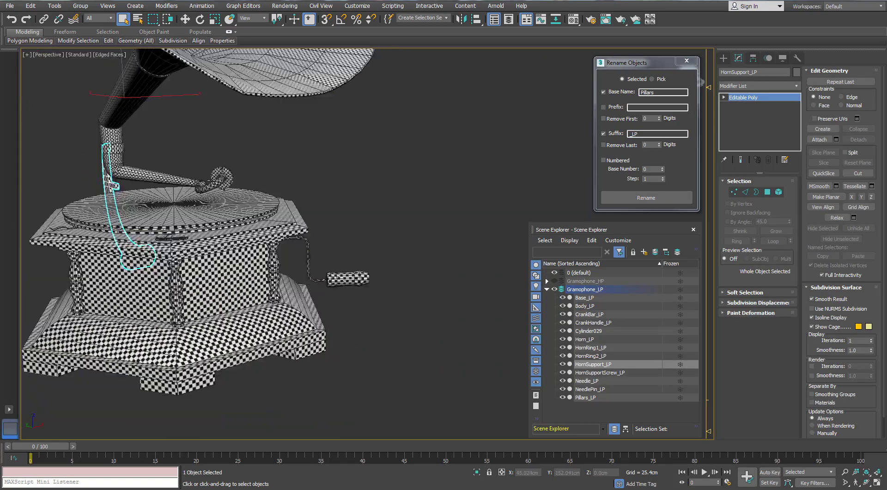
Detach the turntable disc element from the combined low-poly mesh and rename it Turnable_LP.
{"action": "scroll", "coordinate": [212, 185], "scroll_direction": "up", "scroll_amount": 5}
{"action": "left_click", "coordinate": [231, 241]}
{"action": "scroll", "coordinate": [295, 208], "scroll_direction": "down", "scroll_amount": 4}
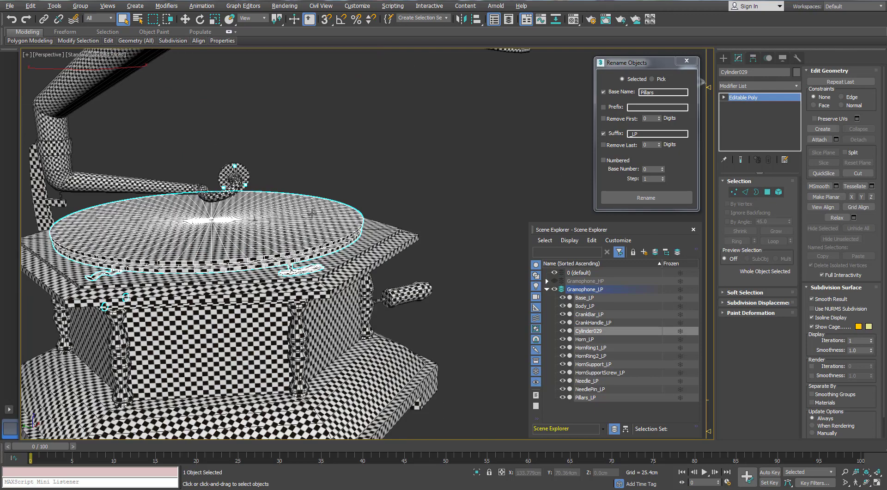
{"action": "left_click", "coordinate": [779, 191]}
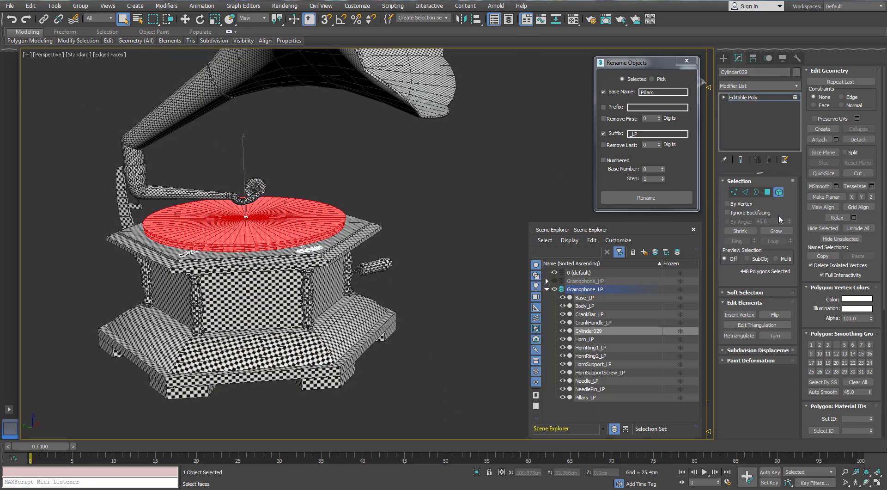
{"action": "left_click", "coordinate": [858, 140]}
{"action": "key", "text": "Return"}
{"action": "left_click", "coordinate": [779, 192]}
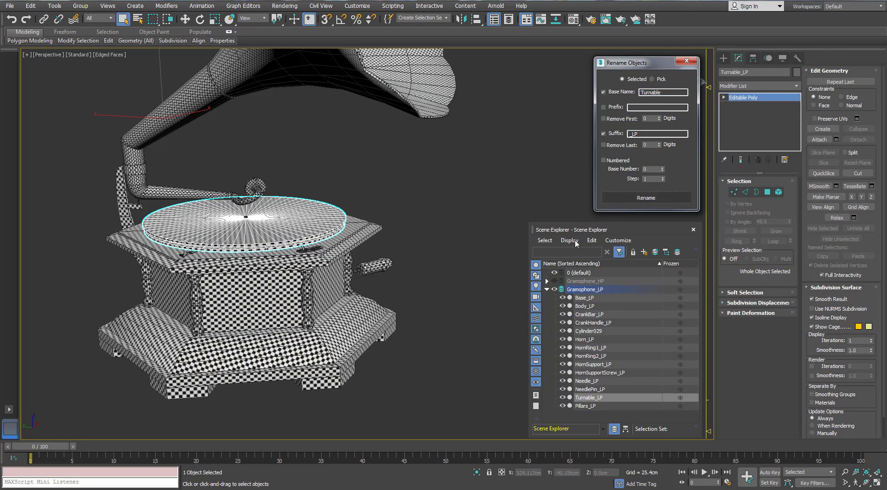
Hide the Gramophone_LP layer, show Gramophone_HP and rename the high-poly turntable disc Turnable_HP.
{"action": "left_click", "coordinate": [547, 289]}
{"action": "left_click", "coordinate": [554, 290]}
{"action": "left_click", "coordinate": [555, 281]}
{"action": "left_click", "coordinate": [292, 216]}
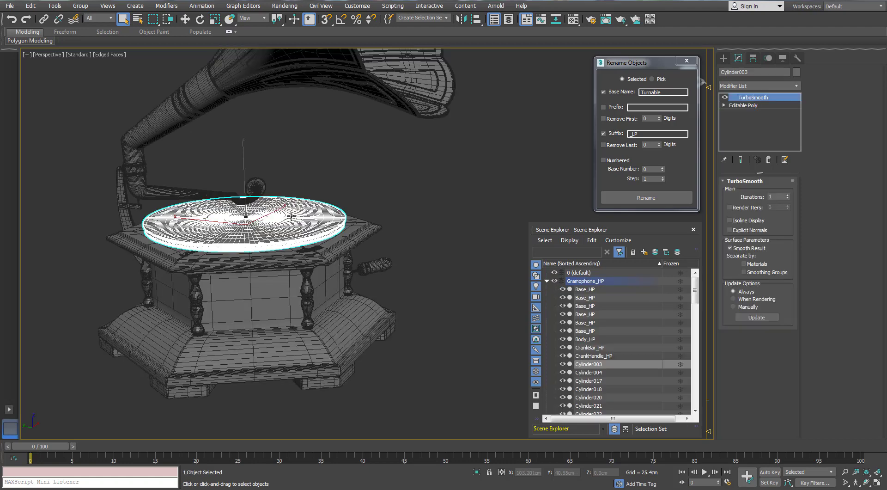
{"action": "left_click_drag", "start_coordinate": [638, 134], "coordinate": [633, 136]}
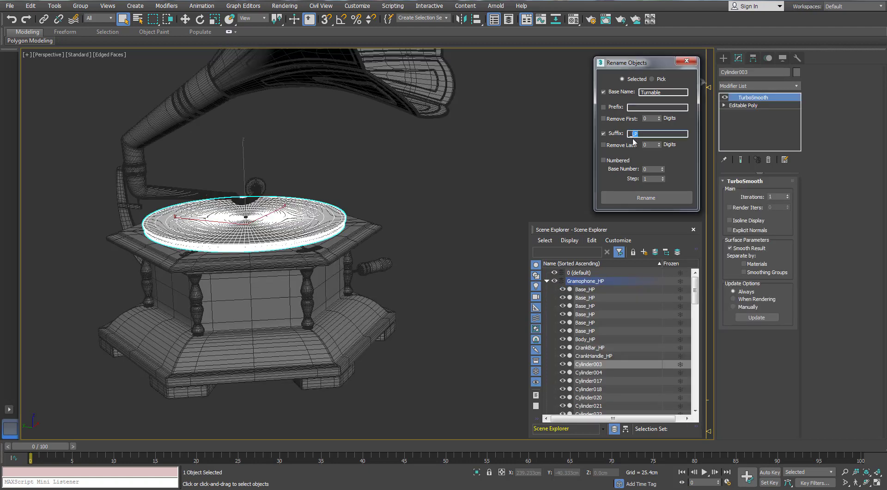
{"action": "left_click", "coordinate": [642, 198]}
{"action": "left_click", "coordinate": [434, 183]}
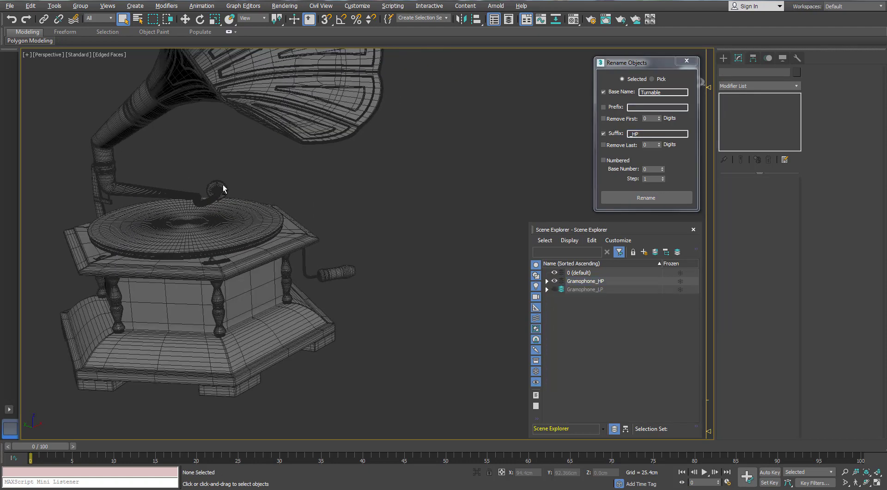
Select the three small screws on the round head at the end of the high-poly needle arm.
{"action": "scroll", "coordinate": [223, 182], "scroll_direction": "up", "scroll_amount": 10}
{"action": "left_click", "coordinate": [186, 226]}
{"action": "middle_click_drag", "start_coordinate": [186, 225], "coordinate": [183, 218], "text": "alt"}
{"action": "left_click", "coordinate": [177, 273], "text": "ctrl"}
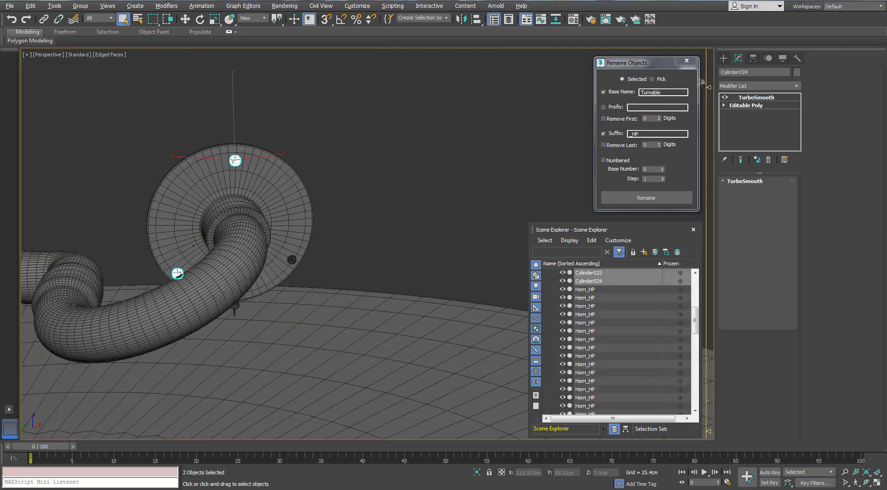
{"action": "middle_click_drag", "start_coordinate": [177, 273], "coordinate": [226, 187], "text": "alt"}
{"action": "left_click", "coordinate": [272, 263], "text": "ctrl"}
{"action": "scroll", "coordinate": [272, 262], "scroll_direction": "down", "scroll_amount": 6}
{"action": "scroll", "coordinate": [226, 187], "scroll_direction": "down", "scroll_amount": 5}
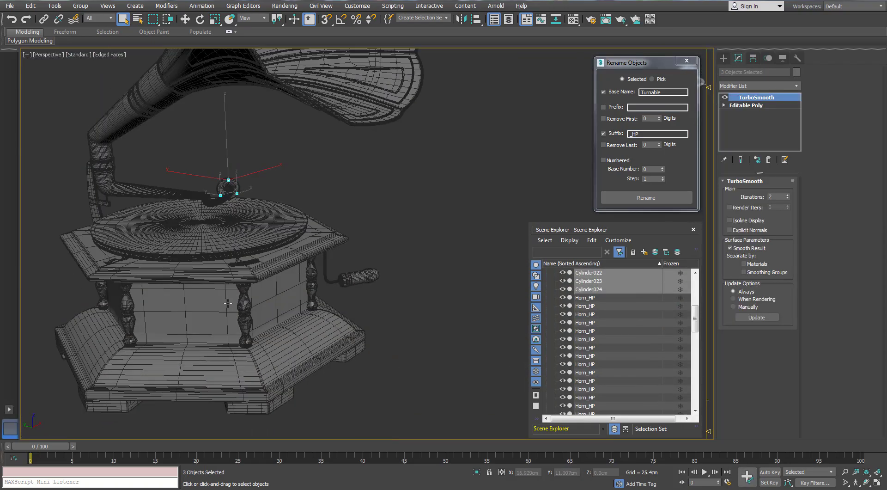
Add the two screws on the curved plate beside the turntable to the selection.
{"action": "scroll", "coordinate": [241, 278], "scroll_direction": "up", "scroll_amount": 10}
{"action": "left_click", "coordinate": [177, 261], "text": "ctrl"}
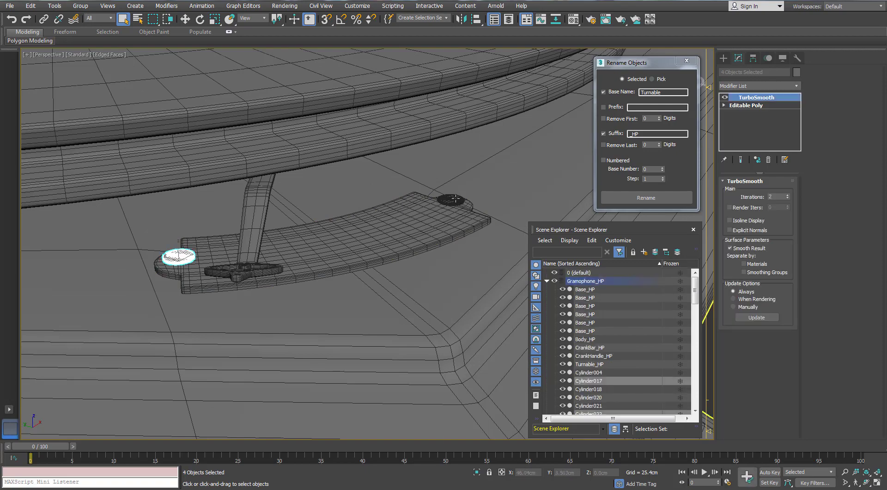
{"action": "left_click", "coordinate": [450, 200], "text": "ctrl"}
{"action": "scroll", "coordinate": [486, 193], "scroll_direction": "down", "scroll_amount": 6}
{"action": "middle_click_drag", "start_coordinate": [485, 194], "coordinate": [293, 214], "text": "alt"}
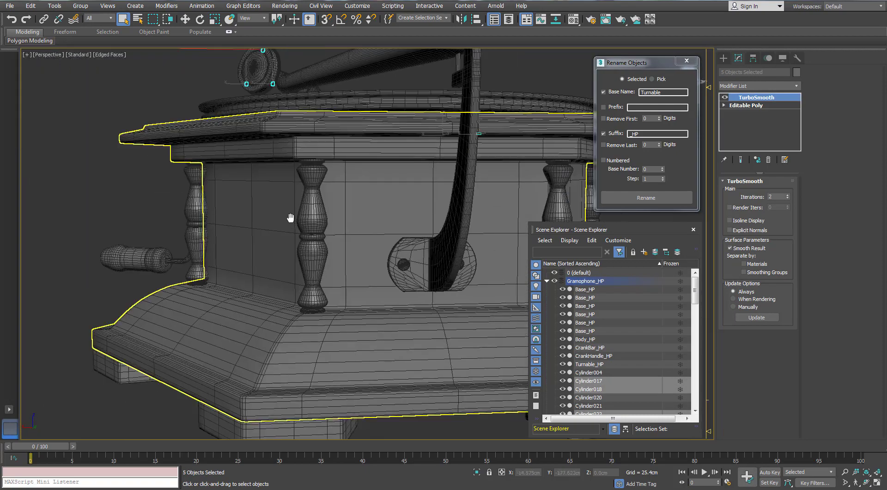
Add the two screws at the foot of the horn support to the selection and rename all selected screws Screw_HP.
{"action": "scroll", "coordinate": [329, 257], "scroll_direction": "up", "scroll_amount": 8}
{"action": "left_click", "coordinate": [329, 258], "text": "ctrl"}
{"action": "left_click", "coordinate": [459, 259], "text": "ctrl"}
{"action": "scroll", "coordinate": [416, 252], "scroll_direction": "down", "scroll_amount": 8}
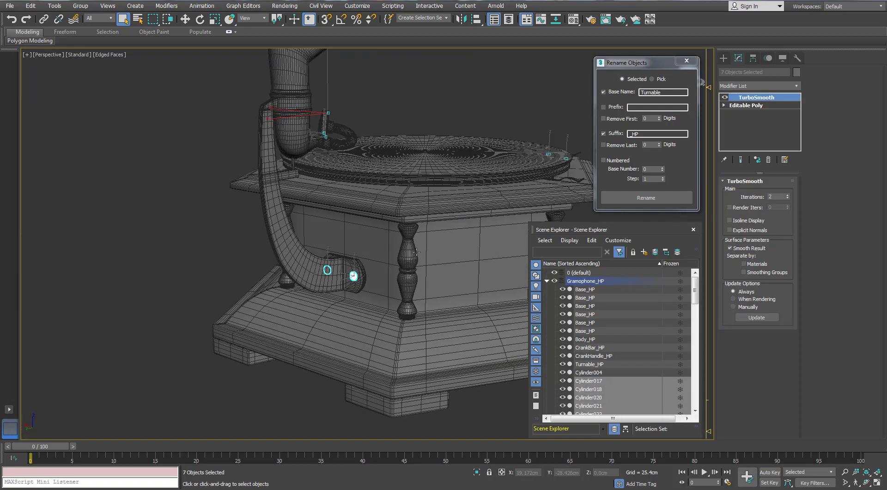
{"action": "double_click", "coordinate": [673, 91]}
{"action": "type", "text": "Screw"}
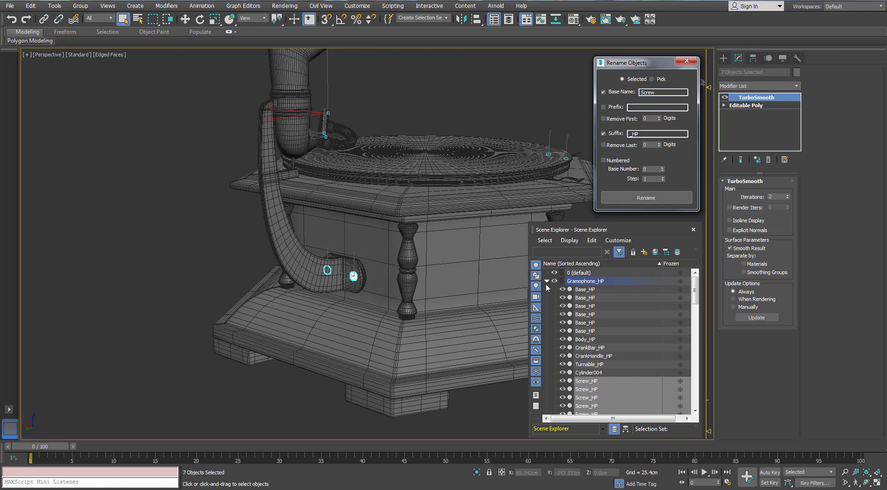
Hide the Gramophone_HP layer, show Gramophone_LP and select the combined low-poly object containing the remaining screws, arms and plates.
{"action": "left_click", "coordinate": [546, 282]}
{"action": "left_click", "coordinate": [554, 281]}
{"action": "left_click", "coordinate": [554, 289]}
{"action": "left_click", "coordinate": [353, 276]}
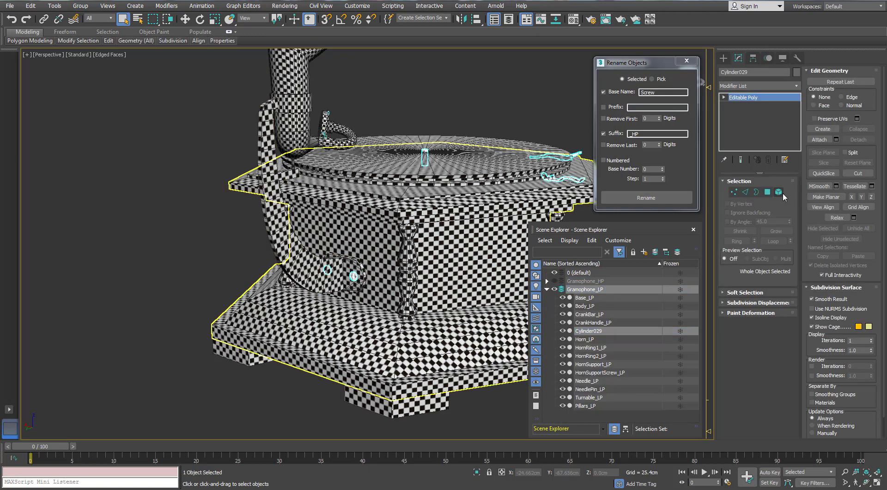
Select the two low-poly screws at the foot of the horn support as elements, working in wireframe display.
{"action": "left_click", "coordinate": [780, 192]}
{"action": "middle_click_drag", "start_coordinate": [387, 262], "coordinate": [316, 258]}
{"action": "key", "text": "F3"}
{"action": "left_click_drag", "start_coordinate": [310, 312], "coordinate": [235, 261]}
{"action": "middle_click_drag", "start_coordinate": [236, 261], "coordinate": [250, 275], "text": "alt"}
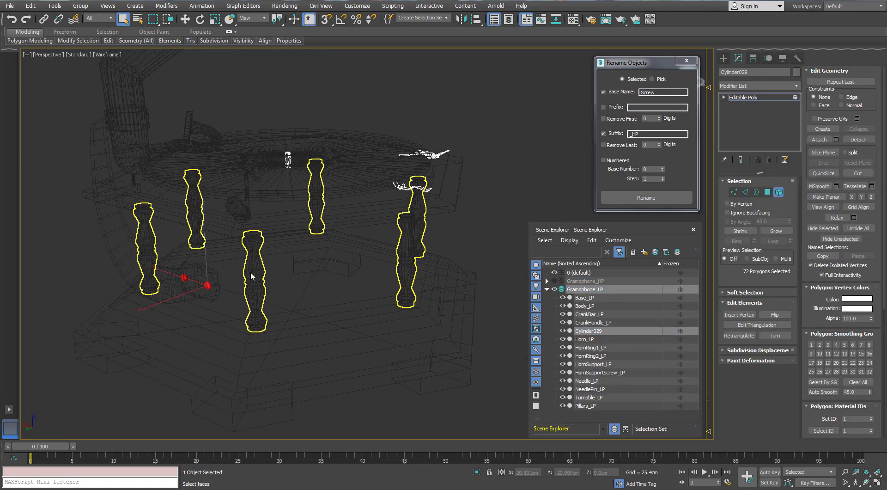
{"action": "middle_click_drag", "start_coordinate": [343, 282], "coordinate": [251, 277], "text": "alt"}
Add the two screws on the curved plate and the three screws on the needle arm's round head to the element selection.
{"action": "scroll", "coordinate": [268, 280], "scroll_direction": "up", "scroll_amount": 5}
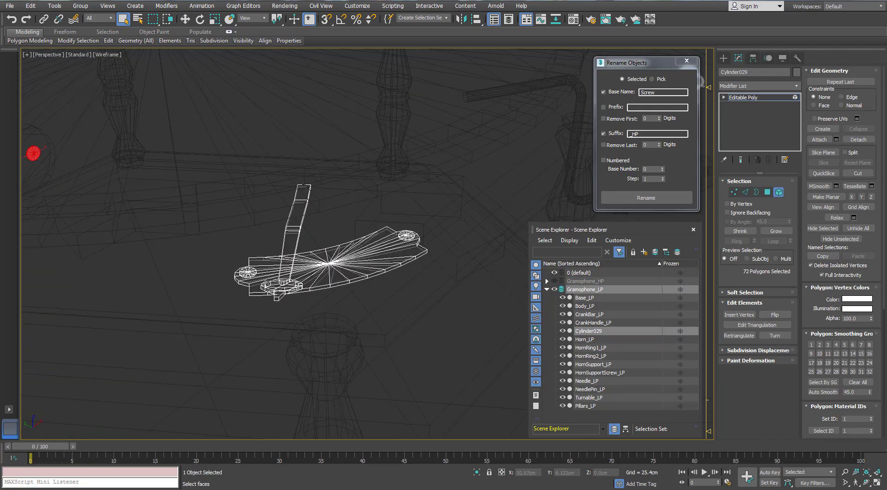
{"action": "left_click", "coordinate": [407, 236], "text": "ctrl"}
{"action": "scroll", "coordinate": [407, 237], "scroll_direction": "down", "scroll_amount": 5}
{"action": "middle_click_drag", "start_coordinate": [416, 105], "coordinate": [365, 159], "text": "alt"}
{"action": "left_click_drag", "start_coordinate": [442, 157], "coordinate": [353, 229], "text": "ctrl"}
{"action": "scroll", "coordinate": [353, 229], "scroll_direction": "down", "scroll_amount": 5}
{"action": "middle_click_drag", "start_coordinate": [354, 228], "coordinate": [366, 250], "text": "alt"}
{"action": "scroll", "coordinate": [366, 249], "scroll_direction": "up", "scroll_amount": 6}
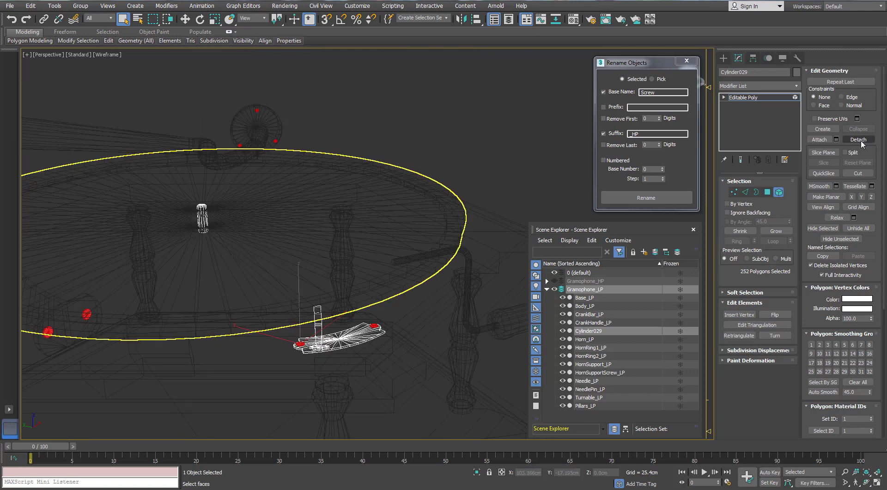
Detach the selected screw elements into a separate object and rename it Screw_LP.
{"action": "left_click", "coordinate": [859, 140]}
{"action": "left_click", "coordinate": [475, 248]}
{"action": "left_click", "coordinate": [779, 192]}
{"action": "left_click", "coordinate": [639, 134]}
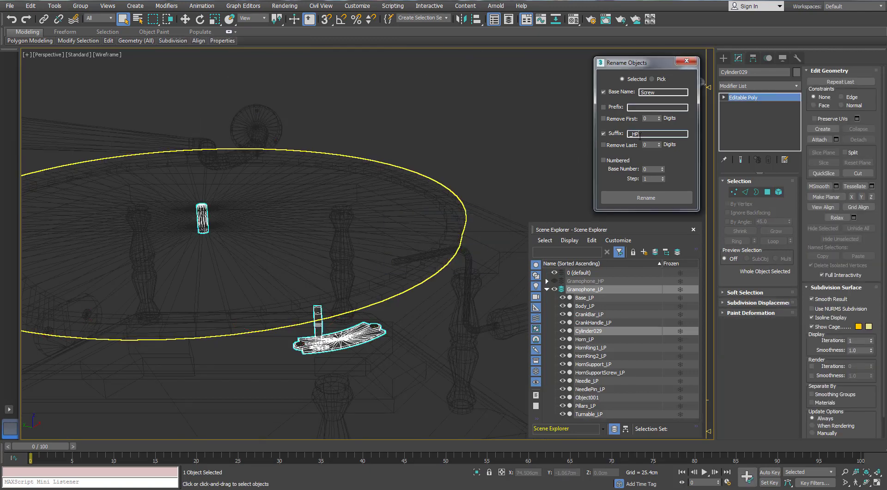
{"action": "left_click", "coordinate": [473, 97]}
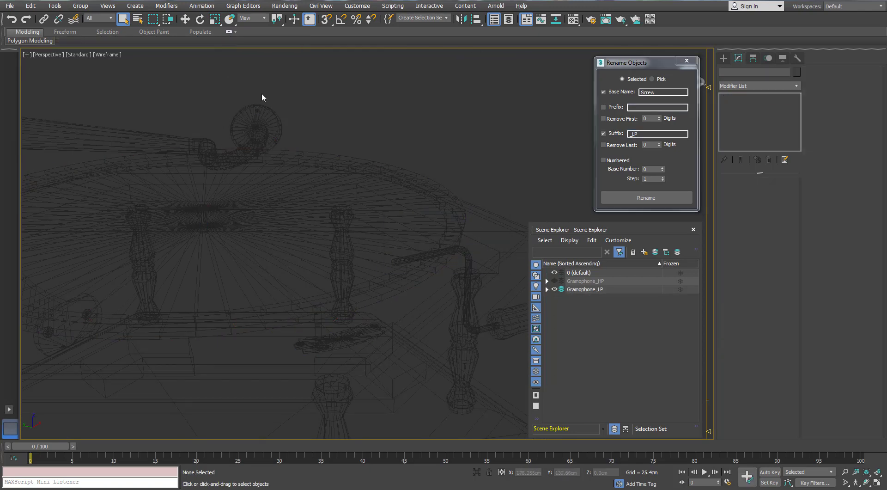
{"action": "scroll", "coordinate": [262, 98], "scroll_direction": "up", "scroll_amount": 8}
{"action": "left_click", "coordinate": [349, 159]}
{"action": "scroll", "coordinate": [349, 160], "scroll_direction": "down", "scroll_amount": 5}
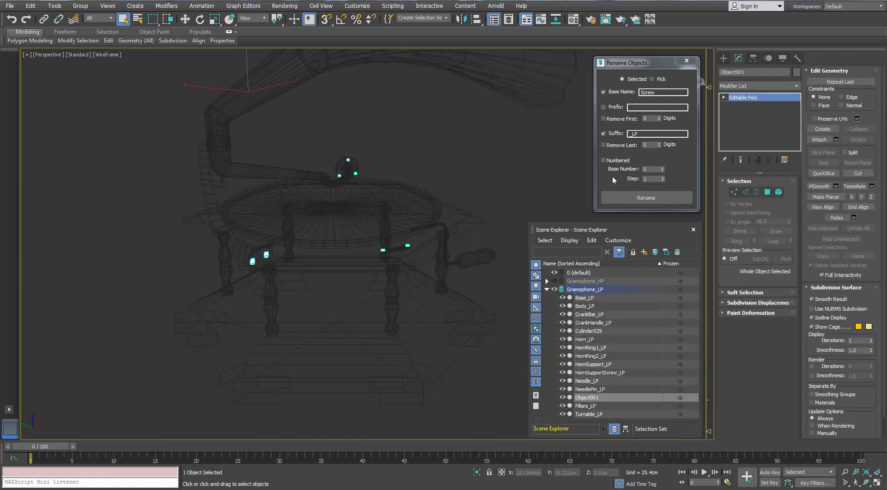
{"action": "left_click", "coordinate": [460, 182]}
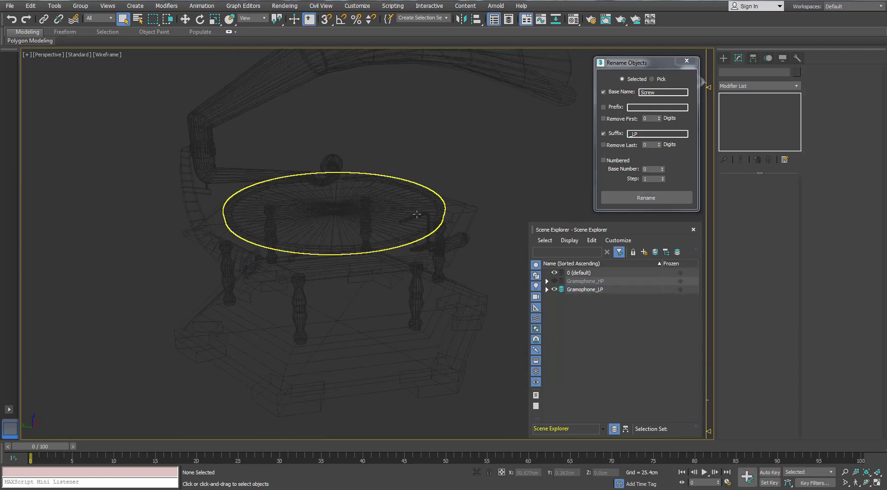
Detach the small axle at the turntable's centre from the combined low-poly object, working in shaded display.
{"action": "key", "text": "F3"}
{"action": "scroll", "coordinate": [460, 182], "scroll_direction": "up", "scroll_amount": 5}
{"action": "left_click", "coordinate": [347, 206]}
{"action": "middle_click_drag", "start_coordinate": [348, 207], "coordinate": [311, 228], "text": "alt"}
{"action": "left_click", "coordinate": [347, 233]}
{"action": "scroll", "coordinate": [311, 228], "scroll_direction": "down", "scroll_amount": 3}
{"action": "key", "text": "5"}
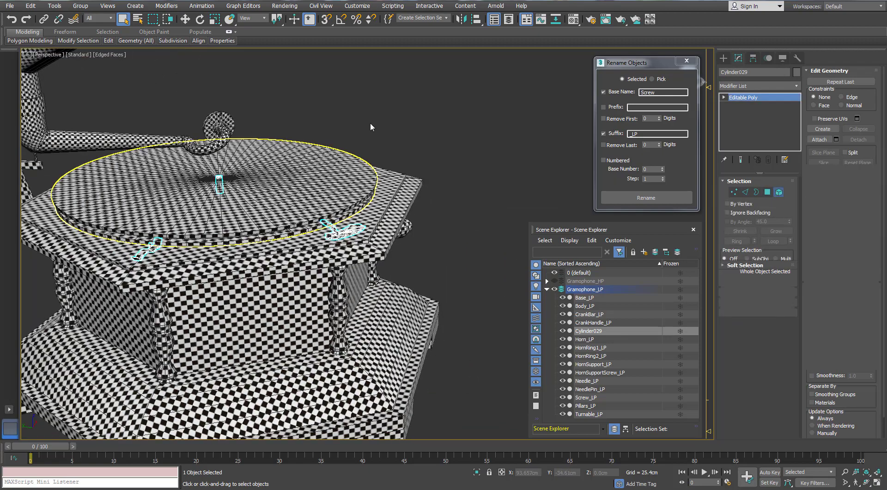
{"action": "left_click", "coordinate": [863, 139]}
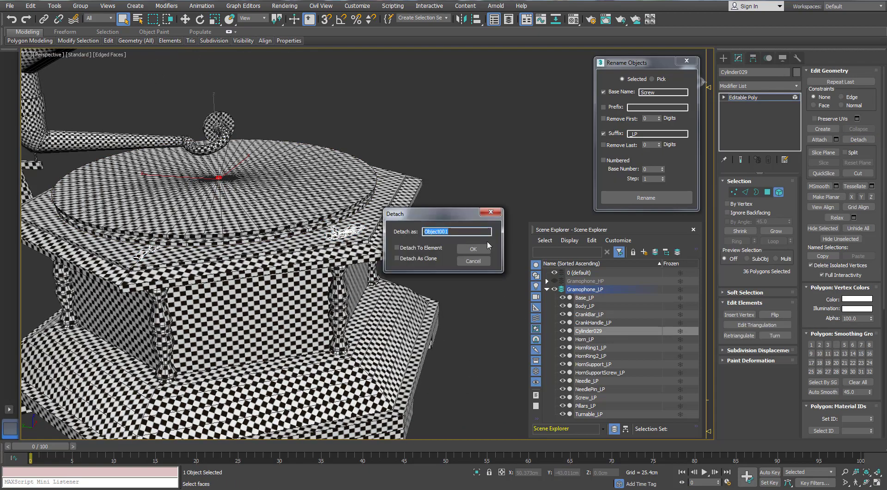
{"action": "left_click", "coordinate": [486, 246]}
{"action": "left_click", "coordinate": [780, 192]}
Rename the detached low-poly turntable axle TurbableAxel_LP.
{"action": "left_click", "coordinate": [414, 132]}
{"action": "scroll", "coordinate": [212, 181], "scroll_direction": "up", "scroll_amount": 5}
{"action": "left_click", "coordinate": [238, 166]}
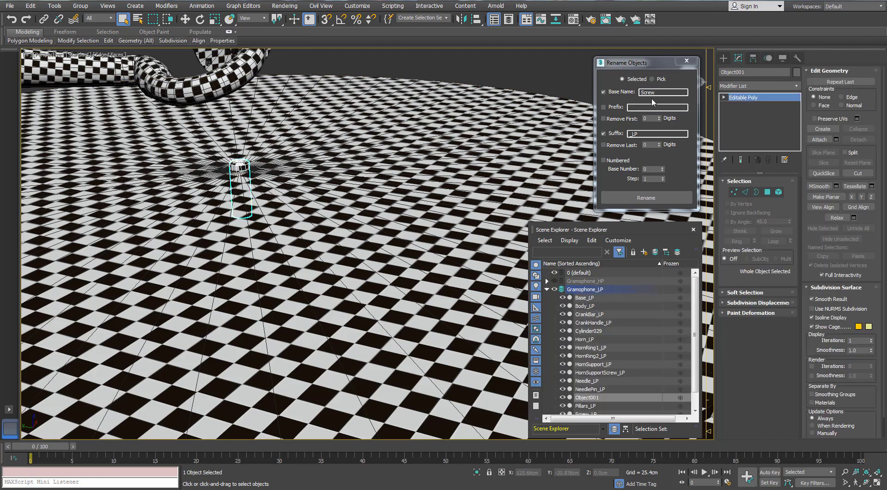
{"action": "left_click_drag", "start_coordinate": [663, 93], "coordinate": [600, 93]}
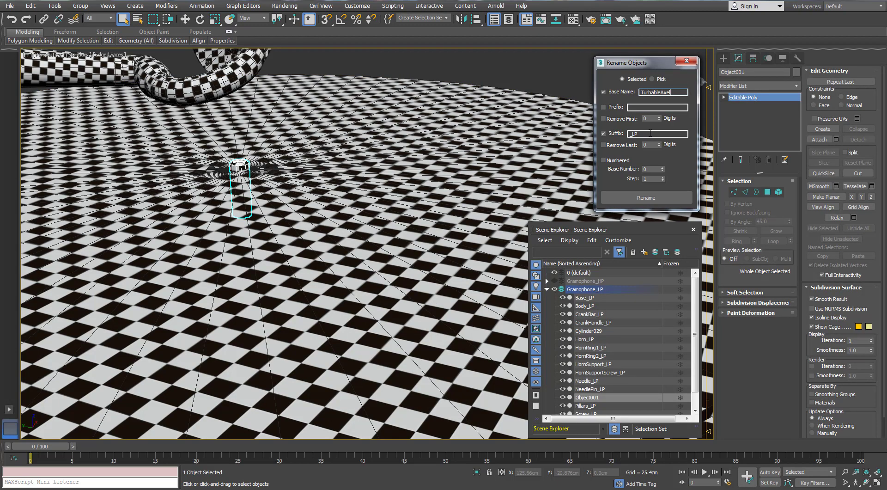
{"action": "scroll", "coordinate": [465, 189], "scroll_direction": "down", "scroll_amount": 5}
{"action": "middle_click_drag", "start_coordinate": [464, 189], "coordinate": [476, 173], "text": "alt"}
{"action": "left_click", "coordinate": [638, 198]}
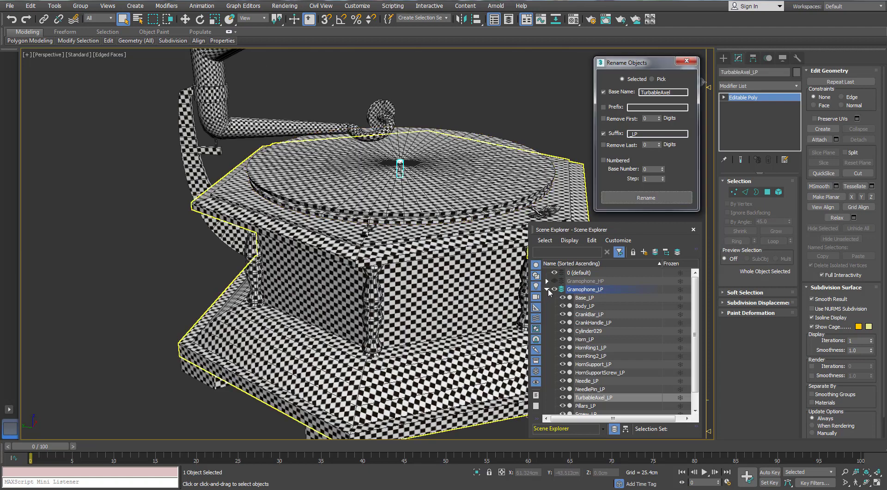
Hide the Gramophone_LP layer, show Gramophone_HP and rename the high-poly turntable axle TurbableAxel_HP.
{"action": "left_click", "coordinate": [547, 289]}
{"action": "left_click", "coordinate": [555, 289]}
{"action": "left_click", "coordinate": [554, 281]}
{"action": "left_click", "coordinate": [400, 170]}
{"action": "left_click_drag", "start_coordinate": [643, 134], "coordinate": [634, 135]}
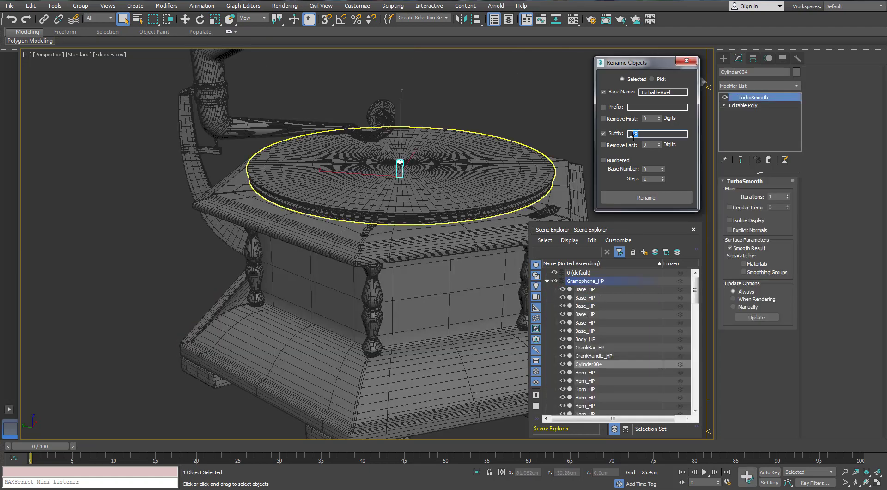
{"action": "left_click", "coordinate": [646, 198]}
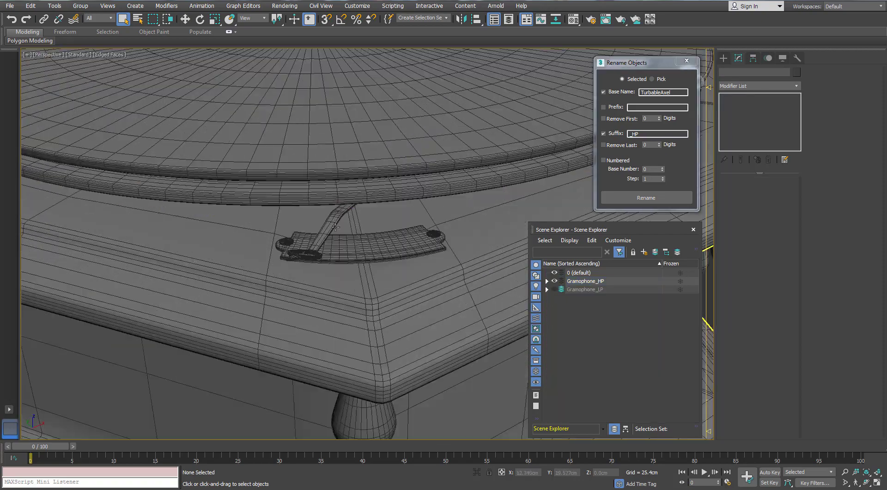
Select the high-poly curved plate beside the turntable, without the arm mounted on it.
{"action": "left_click", "coordinate": [336, 226]}
{"action": "scroll", "coordinate": [335, 226], "scroll_direction": "down", "scroll_amount": 5}
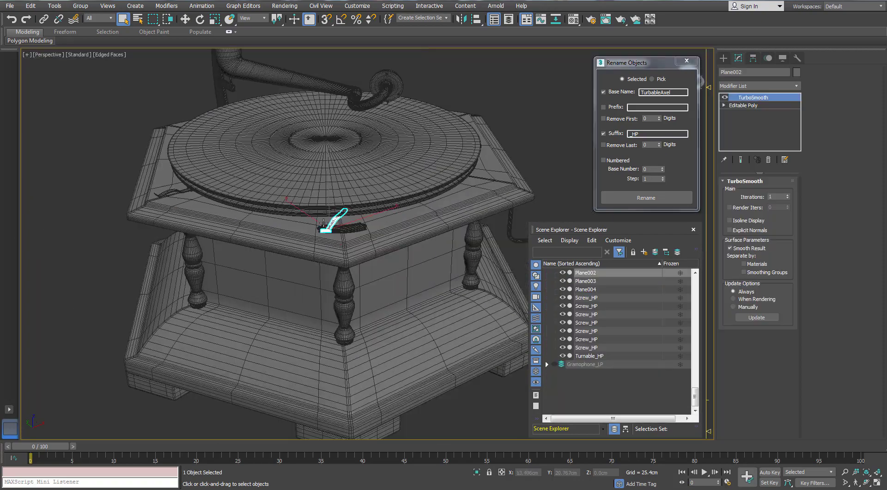
{"action": "middle_click_drag", "start_coordinate": [335, 226], "coordinate": [422, 300], "text": "alt"}
{"action": "left_click", "coordinate": [422, 300]}
{"action": "scroll", "coordinate": [422, 300], "scroll_direction": "up", "scroll_amount": 4}
{"action": "scroll", "coordinate": [334, 251], "scroll_direction": "up", "scroll_amount": 3}
{"action": "left_click", "coordinate": [208, 204]}
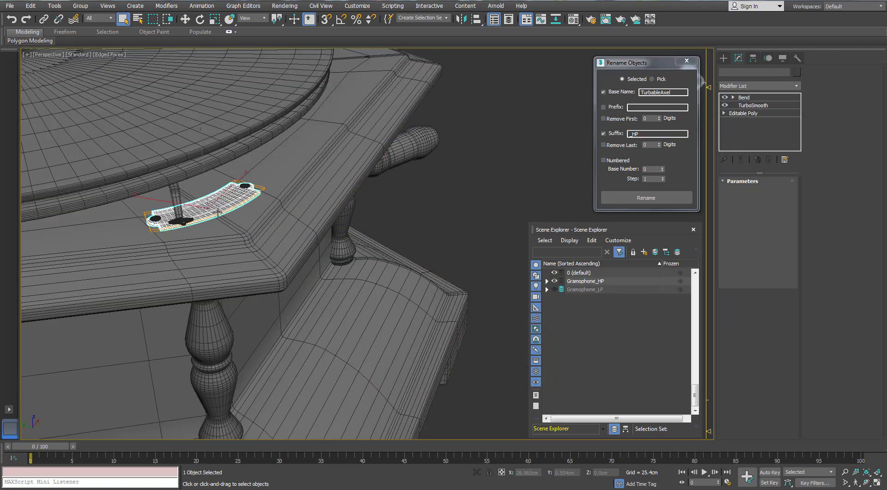
Add the small plate at the end of the other arm to the selection and rename both Plate_HP.
{"action": "middle_click_drag", "start_coordinate": [208, 204], "coordinate": [232, 177], "text": "alt"}
{"action": "scroll", "coordinate": [233, 177], "scroll_direction": "up", "scroll_amount": 5}
{"action": "scroll", "coordinate": [233, 176], "scroll_direction": "down", "scroll_amount": 6}
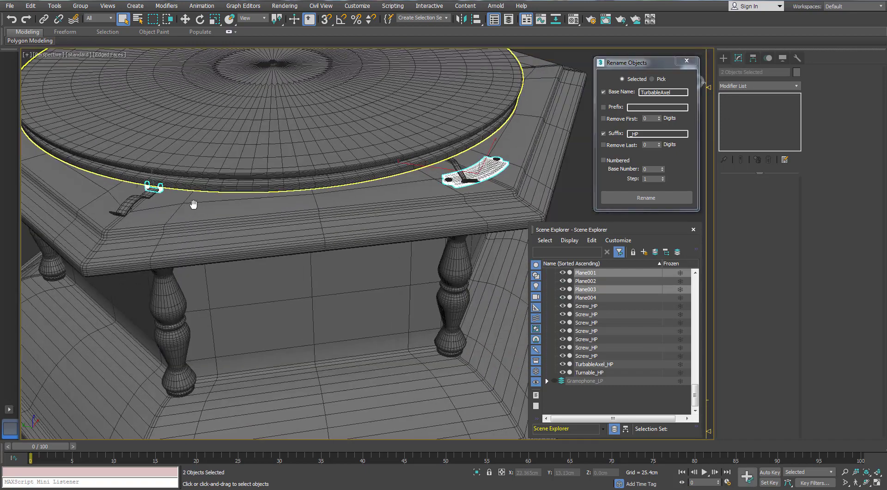
{"action": "middle_click_drag", "start_coordinate": [194, 200], "coordinate": [277, 194], "text": "alt"}
{"action": "left_click", "coordinate": [590, 96]}
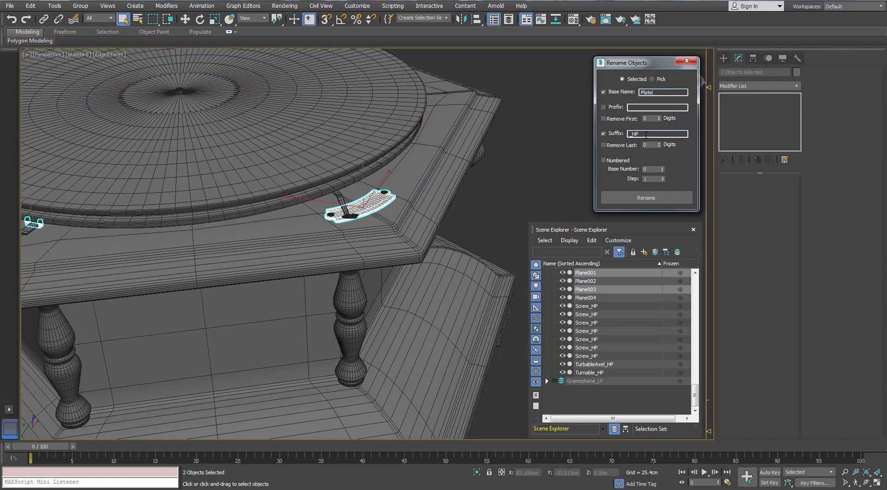
{"action": "left_click", "coordinate": [646, 198]}
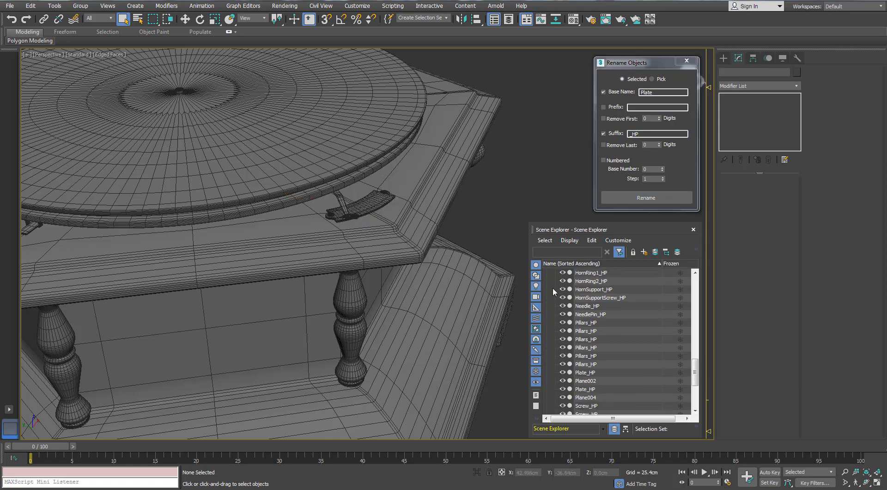
Hide the Gramophone_HP layer, show Gramophone_LP and select the curved plate element of the combined low-poly object.
{"action": "scroll", "coordinate": [552, 287], "scroll_direction": "up", "scroll_amount": 5}
{"action": "left_click", "coordinate": [547, 281]}
{"action": "left_click", "coordinate": [555, 281]}
{"action": "left_click", "coordinate": [555, 289]}
{"action": "left_click", "coordinate": [360, 203]}
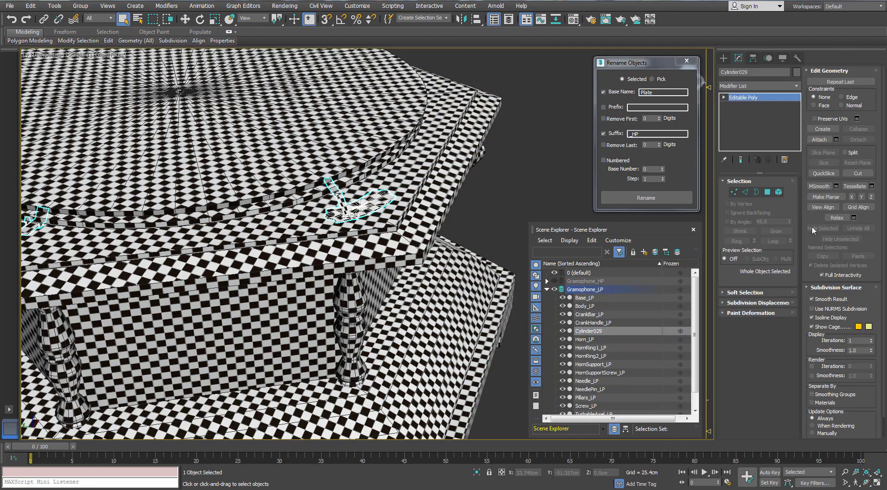
{"action": "key", "text": "5"}
{"action": "left_click", "coordinate": [374, 201]}
Add the two small upright pieces at the turntable end of the other arm to the element selection.
{"action": "middle_click_drag", "start_coordinate": [453, 188], "coordinate": [633, 199]}
{"action": "scroll", "coordinate": [222, 240], "scroll_direction": "up", "scroll_amount": 6}
{"action": "middle_click_drag", "start_coordinate": [231, 264], "coordinate": [222, 245], "text": "alt"}
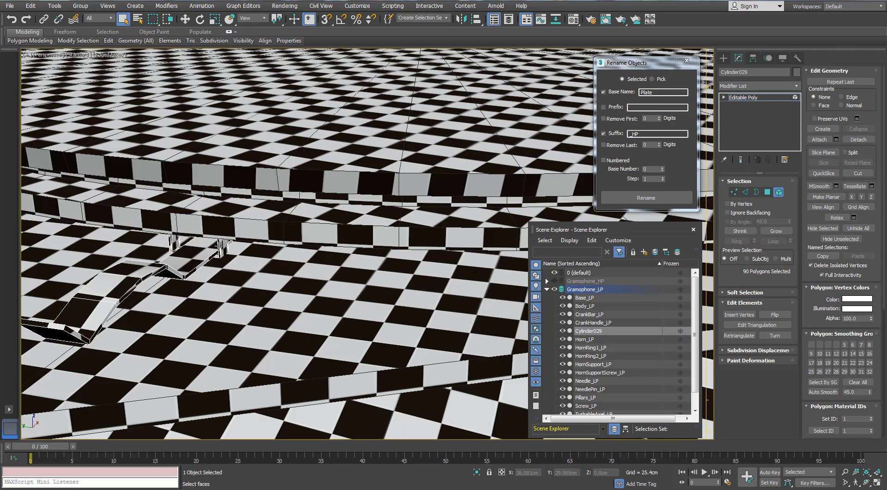
{"action": "left_click", "coordinate": [218, 242], "text": "ctrl"}
{"action": "left_click", "coordinate": [172, 239], "text": "ctrl"}
{"action": "scroll", "coordinate": [172, 238], "scroll_direction": "down", "scroll_amount": 6}
{"action": "middle_click_drag", "start_coordinate": [323, 222], "coordinate": [360, 259], "text": "alt"}
Detach the selected plate elements into a separate object and rename it Plate_LP.
{"action": "left_click", "coordinate": [639, 135]}
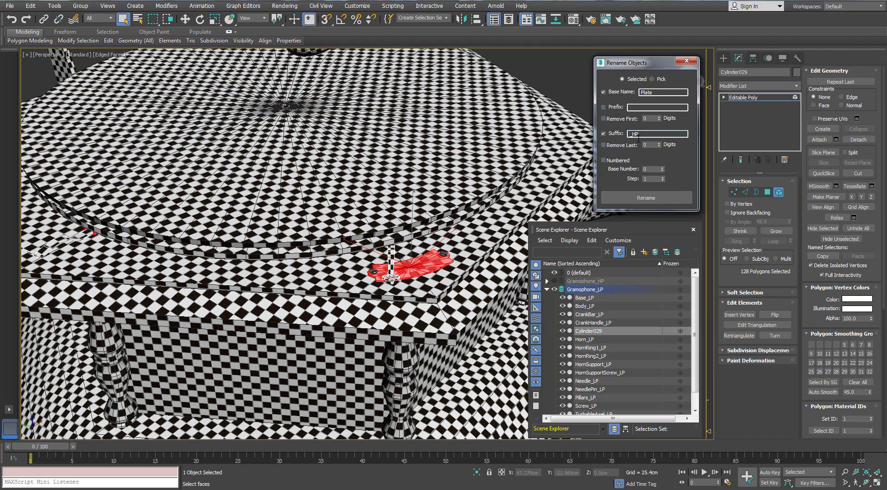
{"action": "left_click", "coordinate": [849, 140]}
{"action": "key", "text": "Return"}
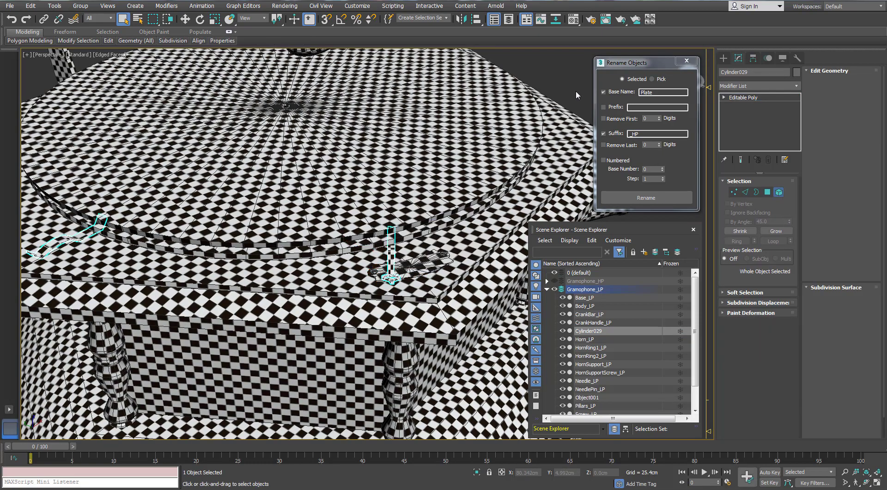
{"action": "double_click", "coordinate": [635, 134]}
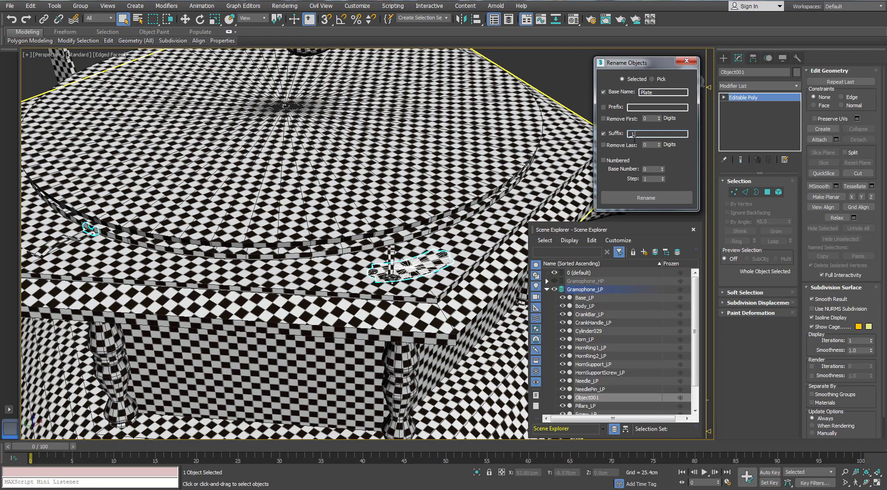
{"action": "left_click", "coordinate": [646, 197]}
{"action": "scroll", "coordinate": [374, 229], "scroll_direction": "up", "scroll_amount": 5}
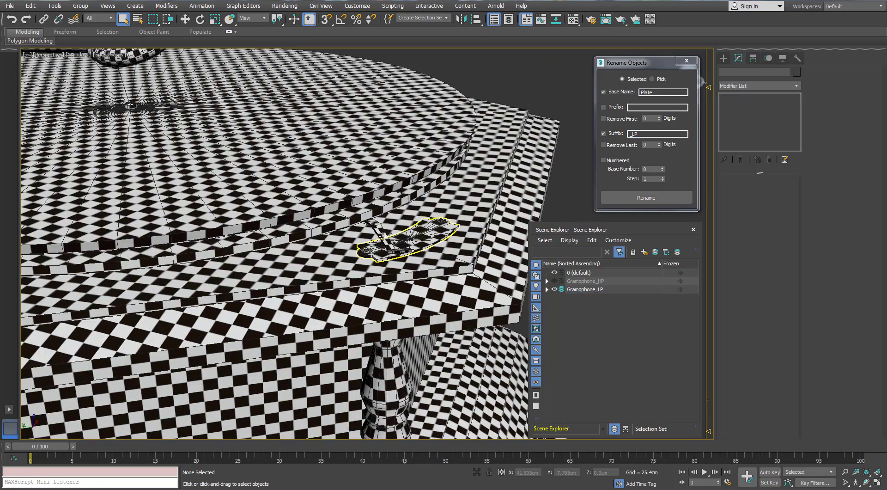
Select the arm on the curved plate as an element of the combined low-poly object and set the rename base name to Arm1.
{"action": "scroll", "coordinate": [373, 230], "scroll_direction": "down", "scroll_amount": 5}
{"action": "key", "text": "F3"}
{"action": "key", "text": "w"}
{"action": "scroll", "coordinate": [209, 100], "scroll_direction": "down", "scroll_amount": 2}
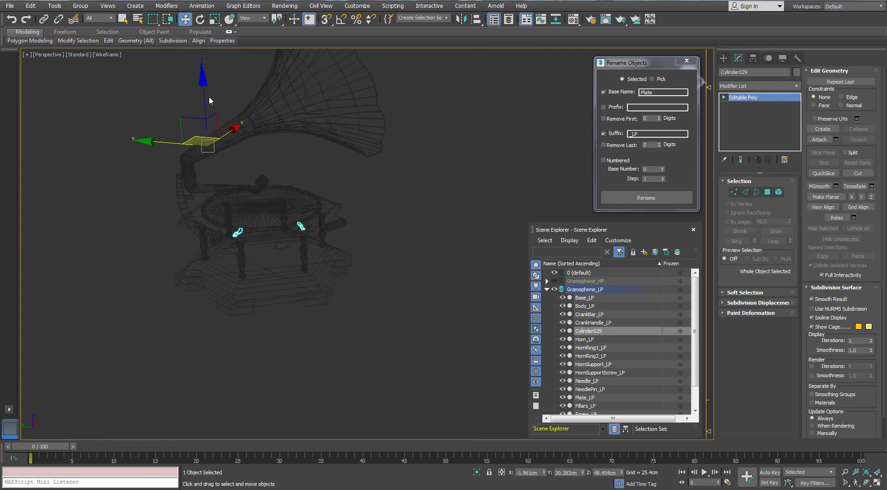
{"action": "scroll", "coordinate": [327, 214], "scroll_direction": "up", "scroll_amount": 3}
{"action": "middle_click_drag", "start_coordinate": [373, 212], "coordinate": [336, 224], "text": "alt"}
{"action": "scroll", "coordinate": [336, 224], "scroll_direction": "down", "scroll_amount": 2}
{"action": "key", "text": "5"}
{"action": "left_click", "coordinate": [337, 223]}
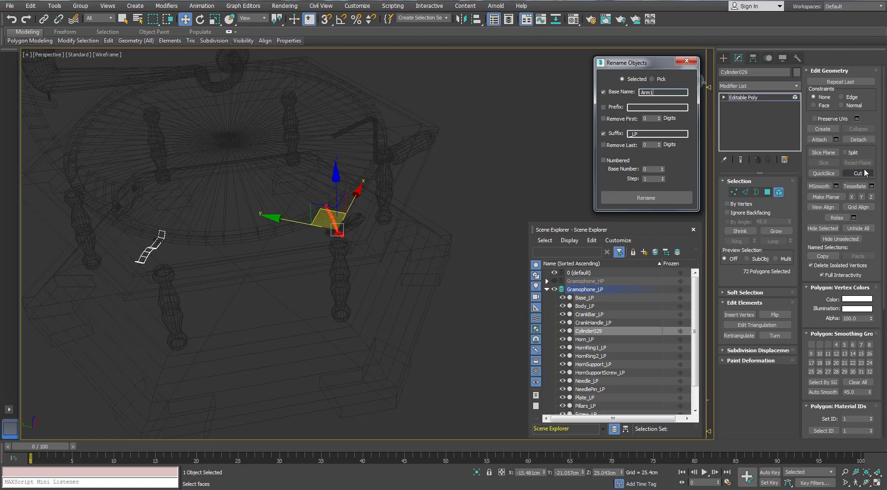
Detach the selected arm into a separate object and rename it Arm1_LP.
{"action": "left_click", "coordinate": [858, 139]}
{"action": "key", "text": "Return"}
{"action": "left_click", "coordinate": [366, 199]}
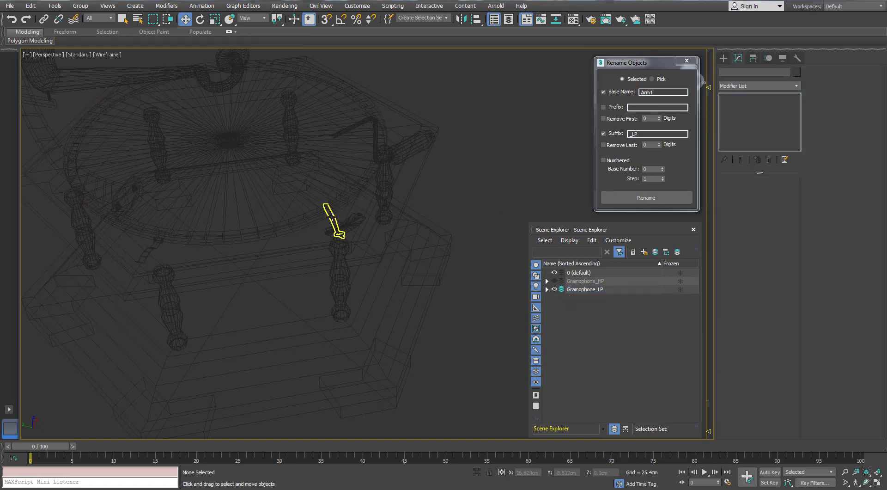
{"action": "left_click", "coordinate": [331, 216]}
{"action": "left_click", "coordinate": [646, 198]}
Switch visibility to the Gramophone_HP layer and rename the high-poly arm on the curved plate Arm1_HP.
{"action": "left_click", "coordinate": [548, 289]}
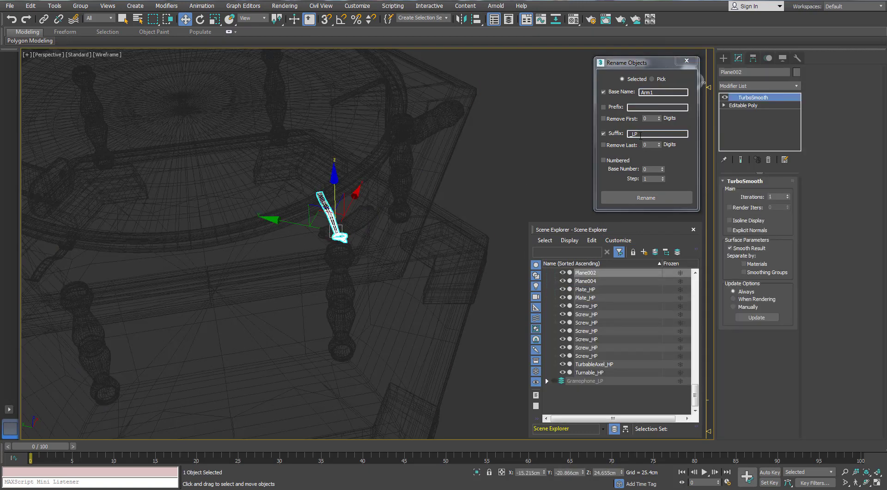
{"action": "double_click", "coordinate": [634, 134]}
{"action": "left_click", "coordinate": [646, 197]}
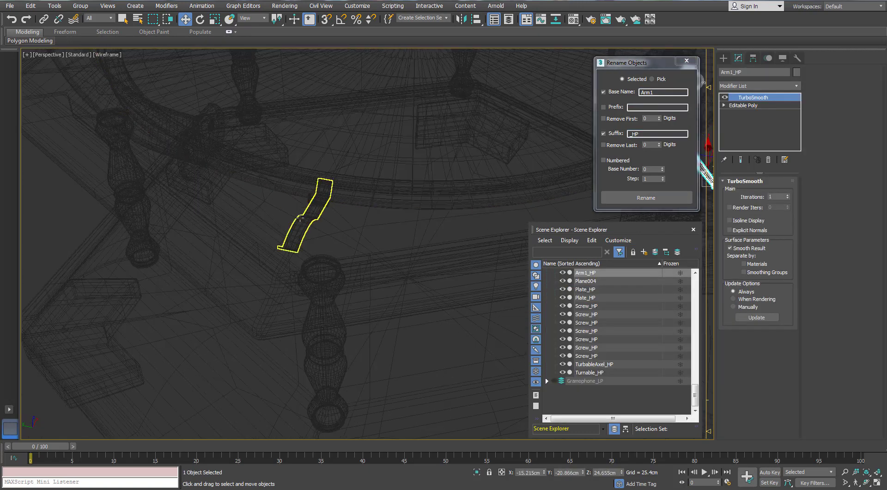
Rename the other high-poly arm, the stepped one at the turntable's edge, Arm2_HP.
{"action": "left_click", "coordinate": [300, 220]}
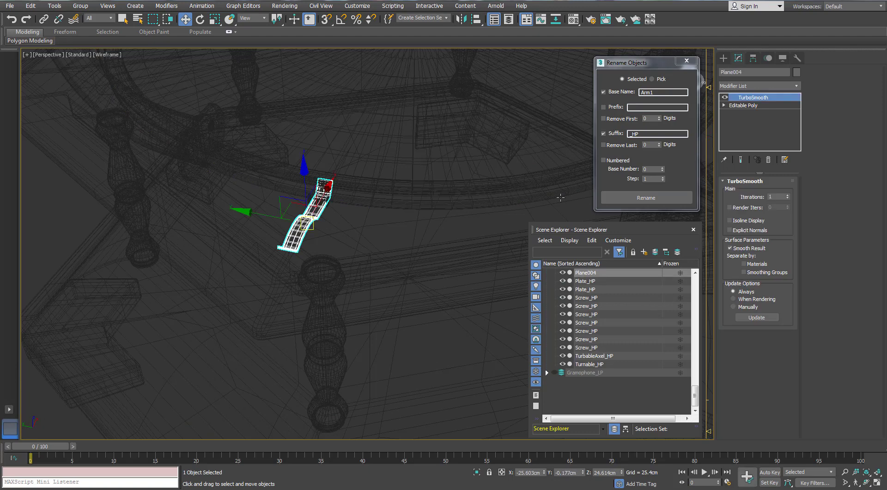
{"action": "left_click", "coordinate": [655, 94]}
{"action": "key", "text": "BackSpace"}
{"action": "type", "text": "2"}
{"action": "left_click", "coordinate": [551, 325]}
Hide the Gramophone_HP layer, show Gramophone_LP and rename the remaining low-poly stepped arm Arm2_LP.
{"action": "scroll", "coordinate": [550, 324], "scroll_direction": "up", "scroll_amount": 20}
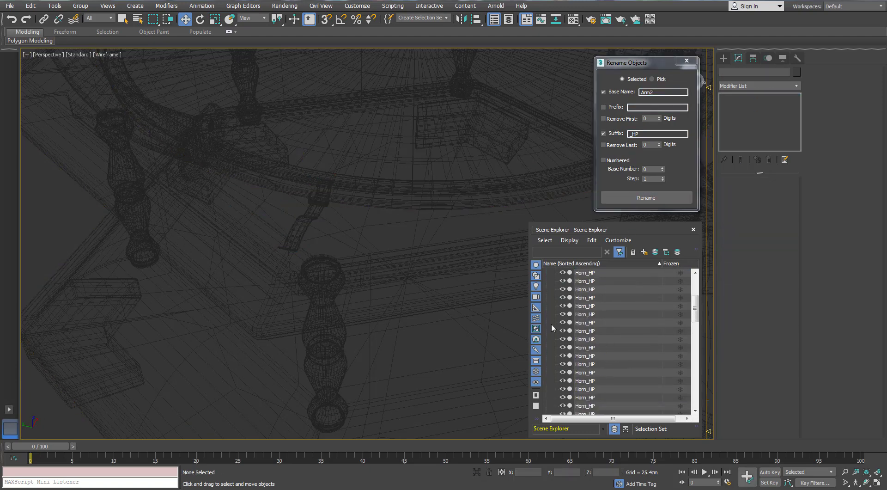
{"action": "left_click", "coordinate": [547, 281]}
{"action": "left_click", "coordinate": [555, 281]}
{"action": "left_click", "coordinate": [556, 289]}
{"action": "left_click", "coordinate": [294, 219]}
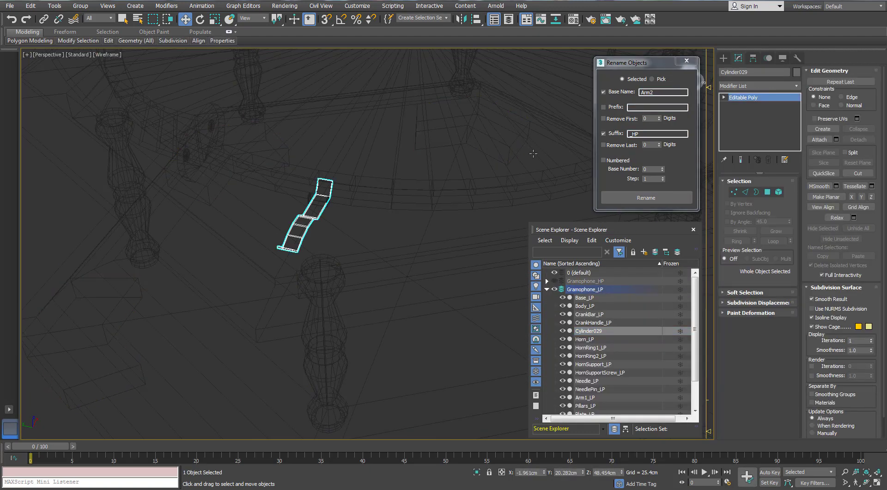
{"action": "left_click", "coordinate": [643, 134]}
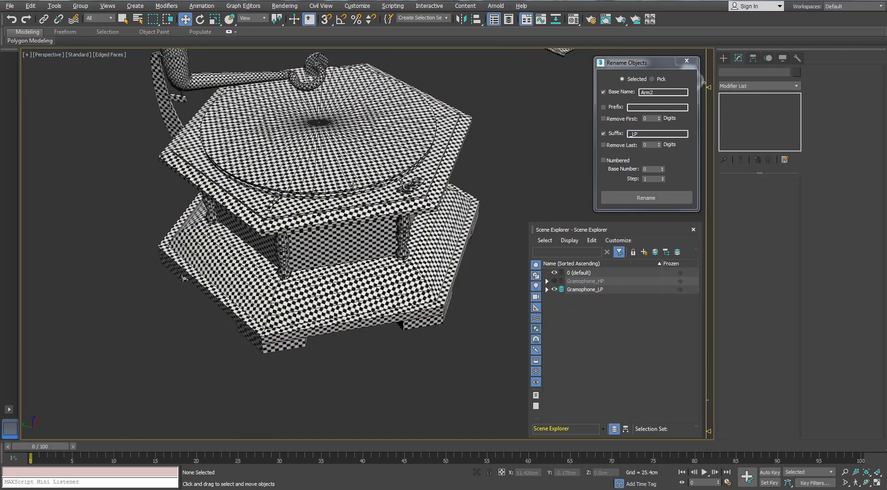
Show the Gramophone_HP layer and check the _HP and _LP object names listed in both gramophone layers.
{"action": "left_click", "coordinate": [687, 62]}
{"action": "left_click", "coordinate": [555, 281]}
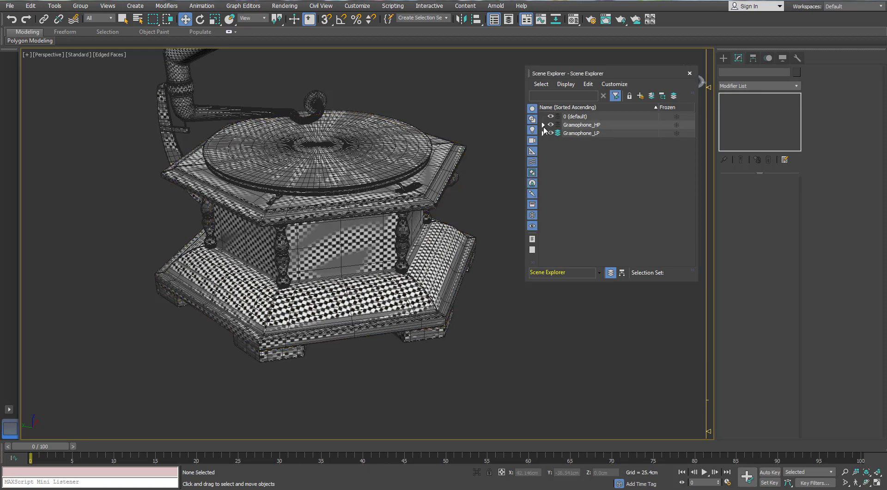
{"action": "left_click", "coordinate": [543, 125]}
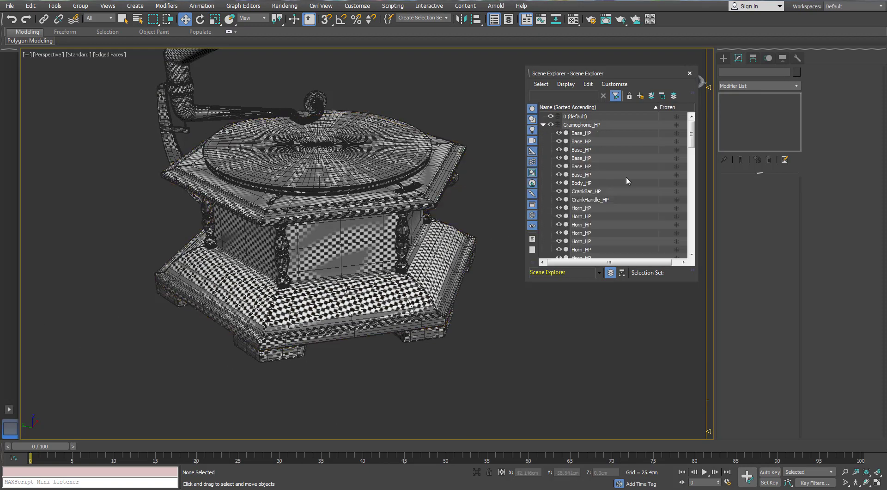
{"action": "scroll", "coordinate": [592, 150], "scroll_direction": "down", "scroll_amount": 5}
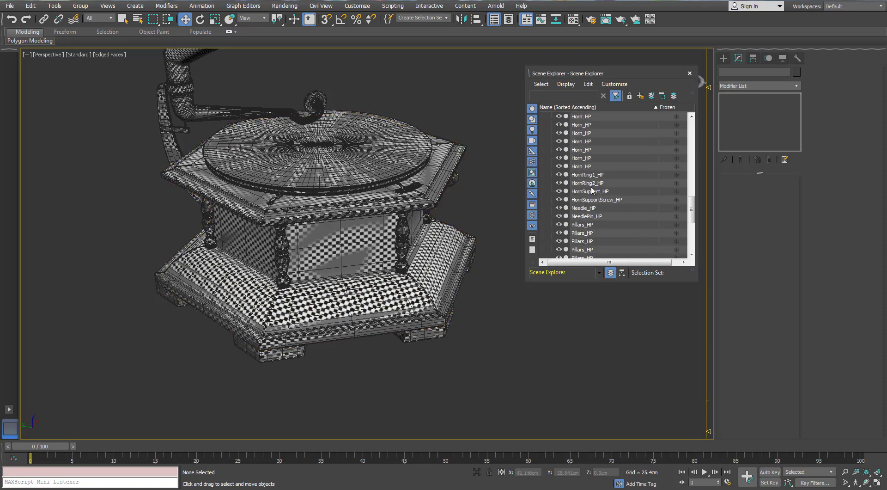
{"action": "scroll", "coordinate": [591, 185], "scroll_direction": "down", "scroll_amount": 5}
{"action": "scroll", "coordinate": [587, 167], "scroll_direction": "down", "scroll_amount": 5}
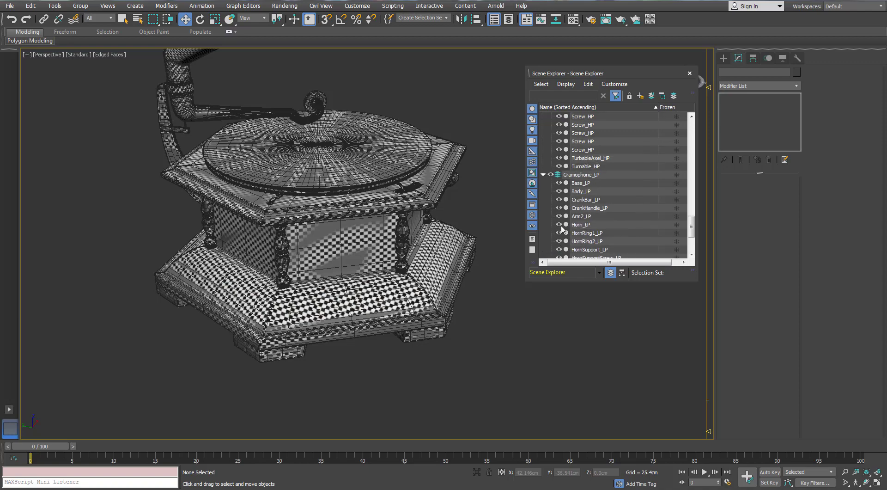
{"action": "scroll", "coordinate": [589, 153], "scroll_direction": "down", "scroll_amount": 1}
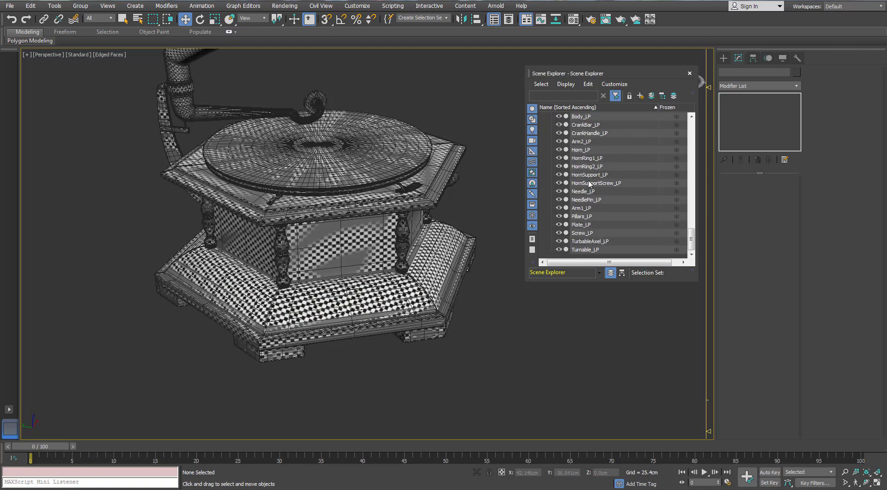
{"action": "key", "text": "ctrl+alt+o"}
{"action": "scroll", "coordinate": [489, 190], "scroll_direction": "down", "scroll_amount": 5}
{"action": "mouse_move", "coordinate": [489, 190]}
{"action": "middle_mouse_down", "text": "alt"}
{"action": "mouse_move", "coordinate": [422, 184]}
{"action": "mouse_move", "coordinate": [412, 158]}
{"action": "mouse_move", "coordinate": [457, 208]}
{"action": "middle_mouse_up", "text": "alt"}
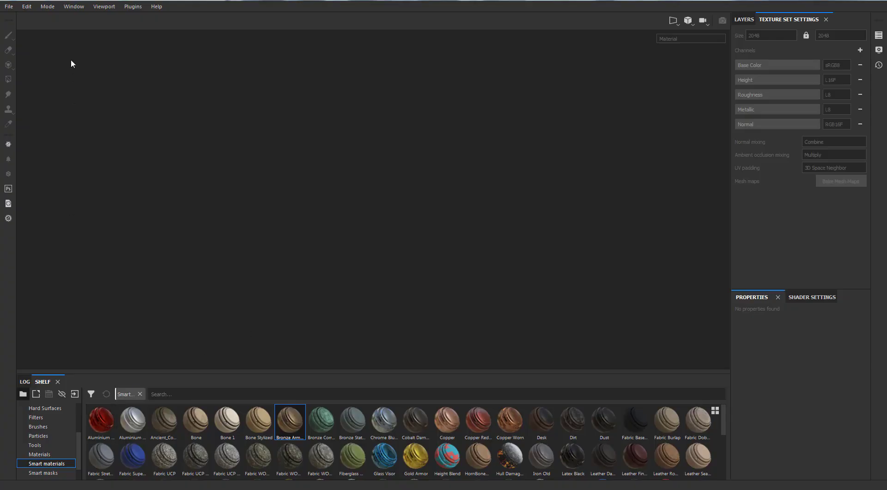
Switch to Substance Painter and create a new Unreal Engine 4 (allegorithmic) project from the low-poly gramophone FBX at 2048 resolution with DirectX normals.
{"action": "left_click", "coordinate": [10, 6]}
{"action": "left_click", "coordinate": [18, 15]}
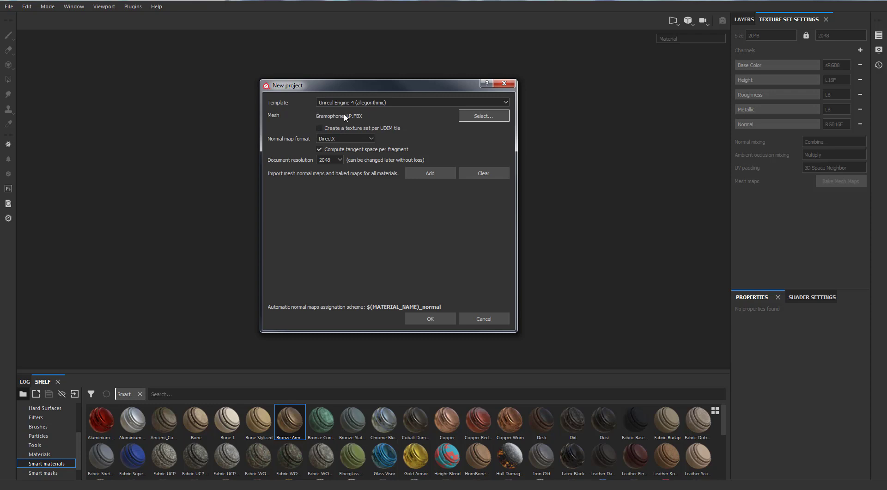
{"action": "left_click", "coordinate": [450, 321]}
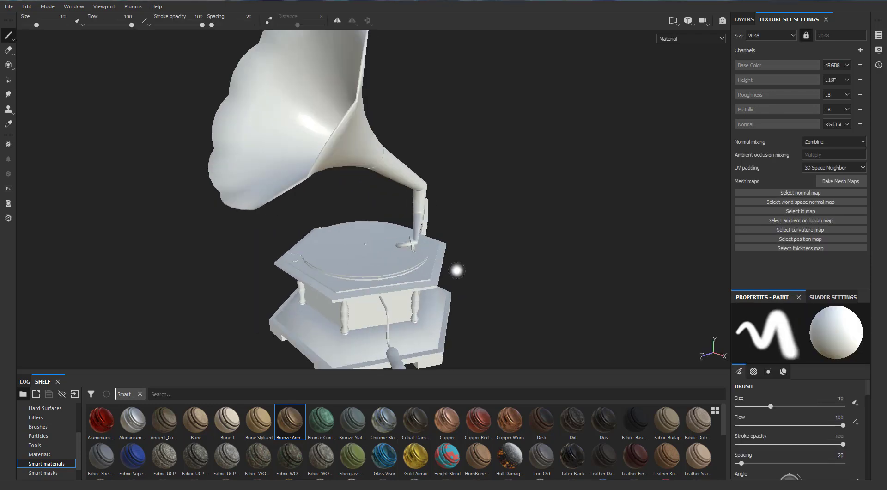
{"action": "left_click_drag", "start_coordinate": [444, 181], "coordinate": [402, 211], "text": "alt"}
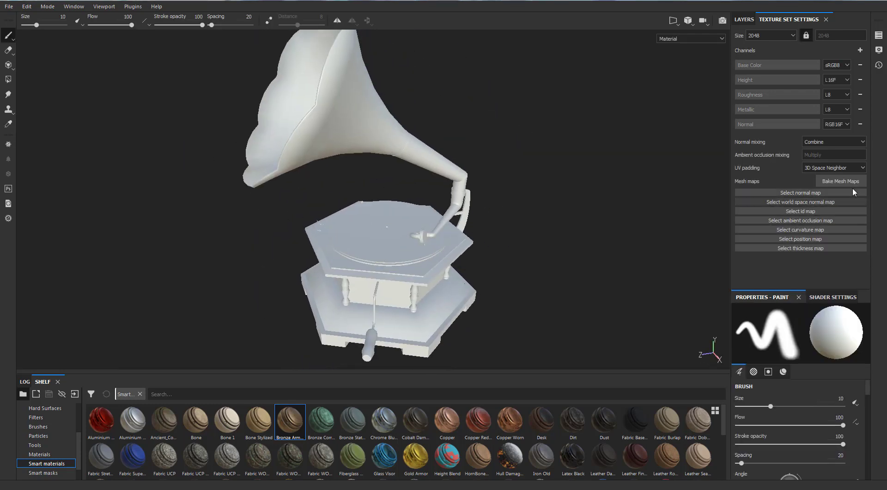
Set up mesh map baking with Gramophone_HP.obj as the high definition mesh and max frontal and rear distances of 0.008.
{"action": "left_click", "coordinate": [848, 181]}
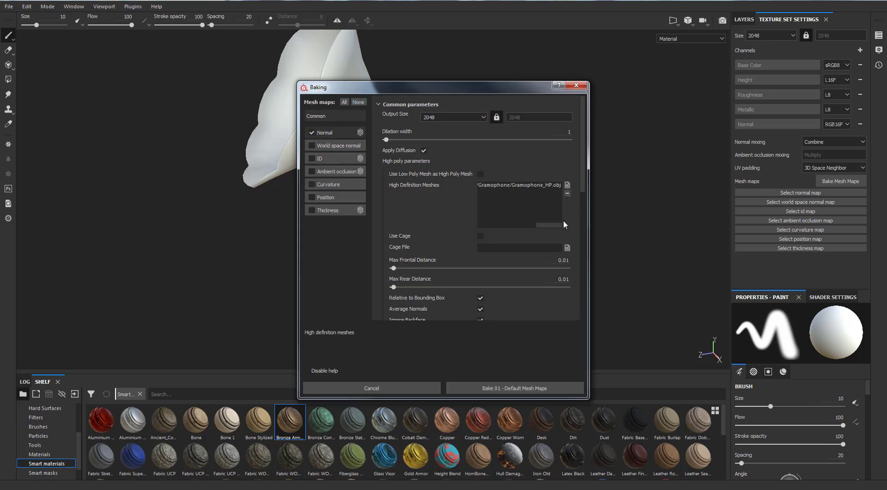
{"action": "scroll", "coordinate": [526, 272], "scroll_direction": "down", "scroll_amount": 3}
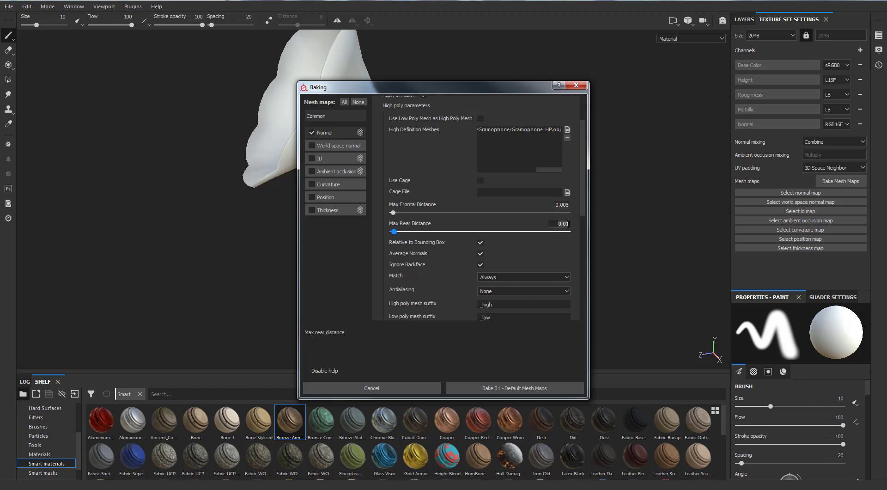
{"action": "type", "text": "8"}
{"action": "key", "text": "Return"}
{"action": "scroll", "coordinate": [573, 230], "scroll_direction": "down", "scroll_amount": 3}
Match the bake By Mesh Name with suffixes _HP and _LP, and set antialiasing to Subsampling 4x4.
{"action": "left_click", "coordinate": [533, 221]}
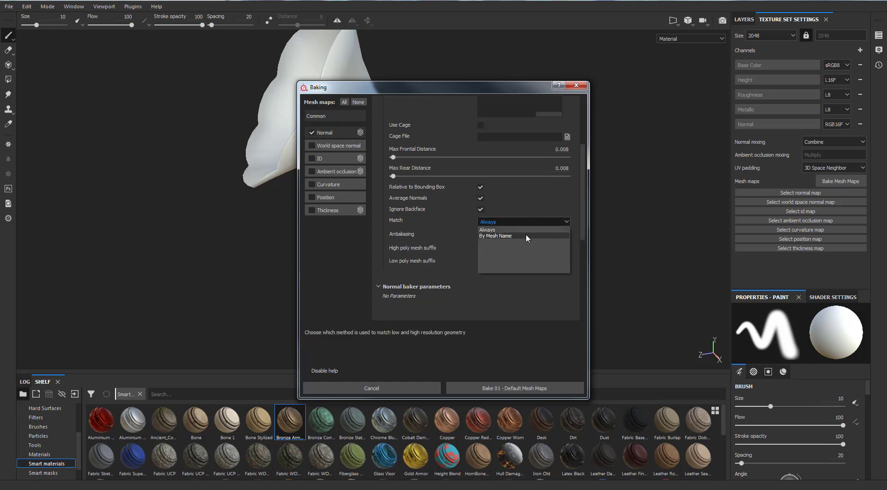
{"action": "left_click", "coordinate": [526, 234]}
{"action": "left_click", "coordinate": [503, 236]}
{"action": "left_click", "coordinate": [500, 243]}
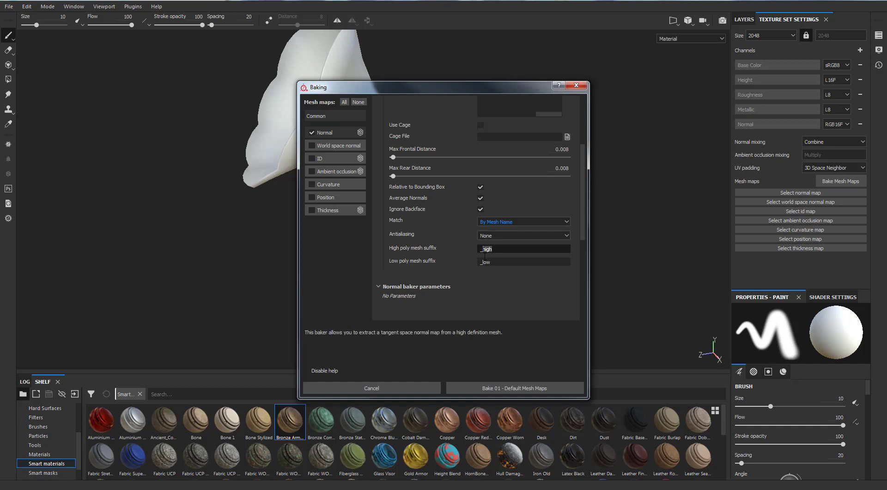
{"action": "left_click", "coordinate": [490, 264]}
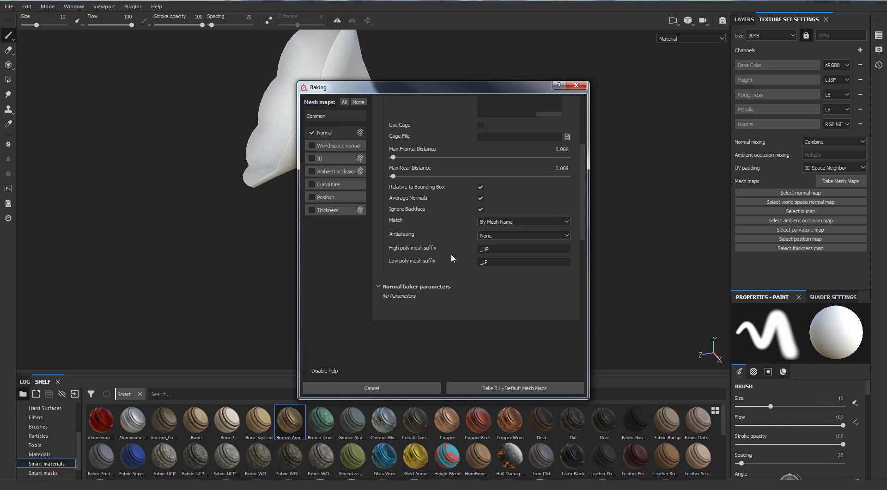
{"action": "scroll", "coordinate": [451, 260], "scroll_direction": "up", "scroll_amount": 1}
{"action": "scroll", "coordinate": [452, 260], "scroll_direction": "up", "scroll_amount": 1}
{"action": "scroll", "coordinate": [452, 260], "scroll_direction": "down", "scroll_amount": 2}
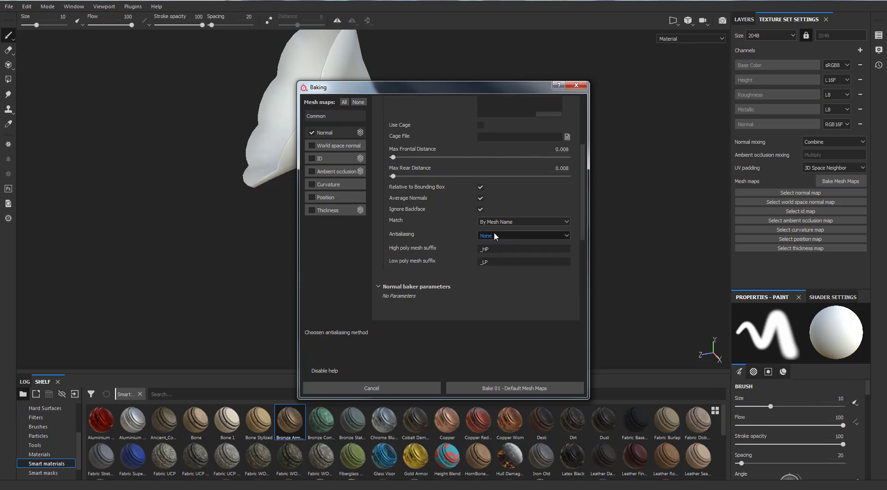
{"action": "left_click", "coordinate": [494, 236]}
{"action": "left_click", "coordinate": [492, 253]}
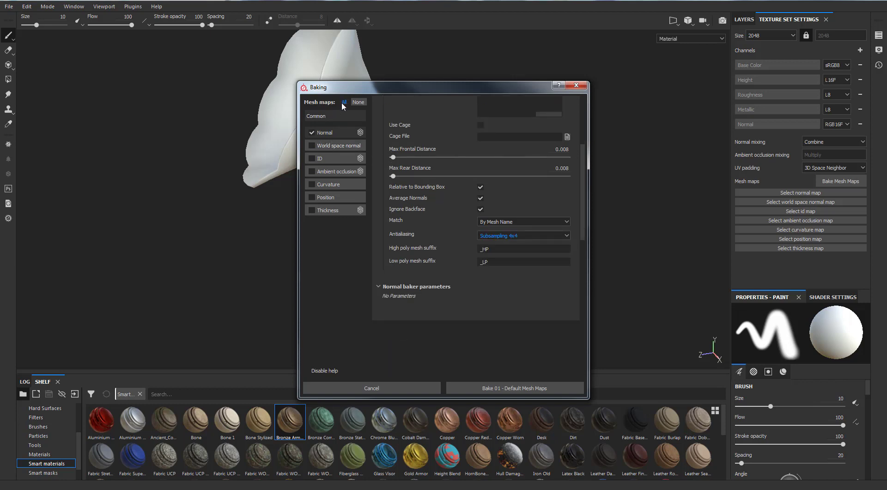
Enable all mesh maps and set the ID baker's color source to Mesh ID / Polygroup and its color generator to Random.
{"action": "left_click", "coordinate": [325, 146]}
{"action": "left_click", "coordinate": [324, 158]}
{"action": "left_click", "coordinate": [445, 114]}
{"action": "left_click", "coordinate": [446, 134]}
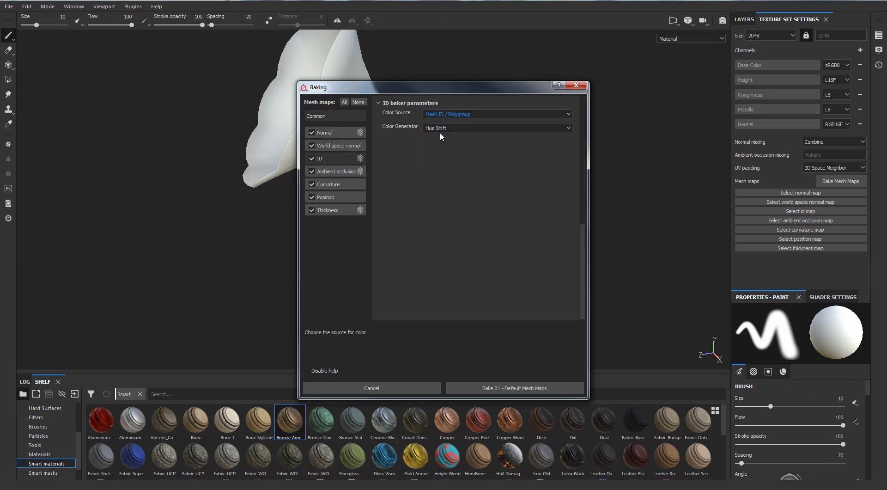
{"action": "left_click", "coordinate": [443, 128]}
{"action": "left_click", "coordinate": [440, 148]}
Set self occlusion to Only Same Mesh Name for the ambient occlusion and thickness bakers.
{"action": "left_click", "coordinate": [336, 172]}
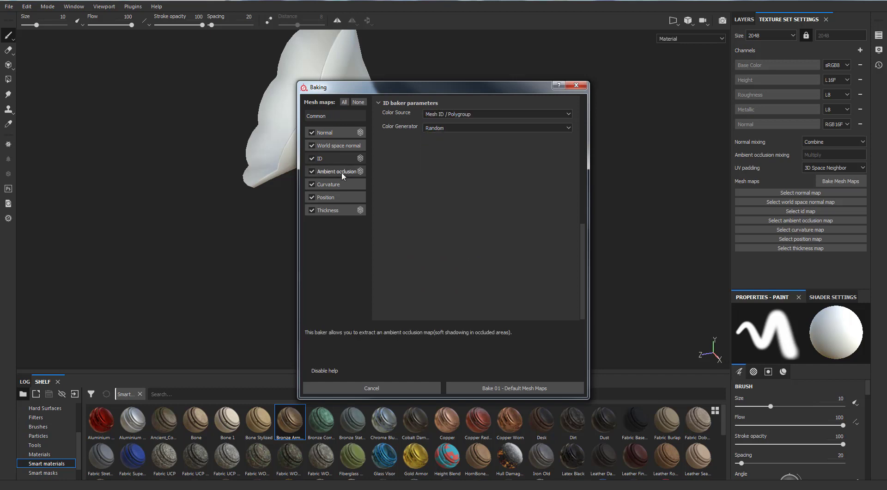
{"action": "left_click", "coordinate": [462, 239]}
{"action": "left_click", "coordinate": [329, 184]}
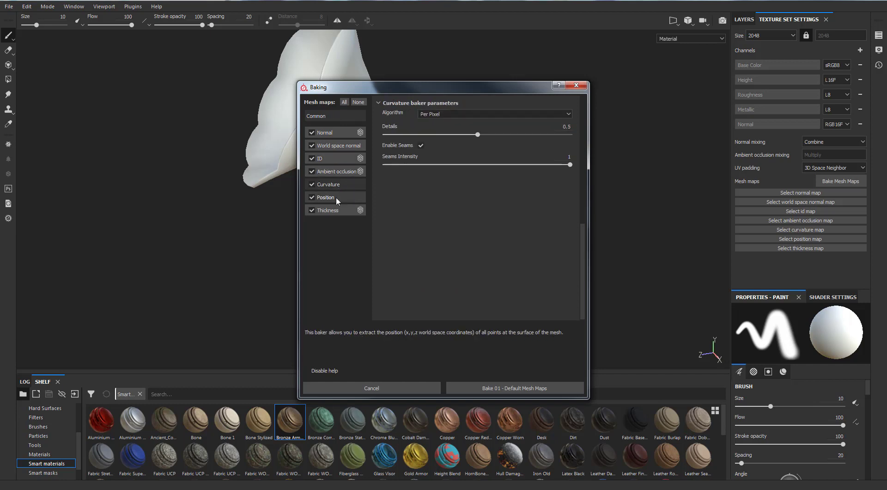
{"action": "left_click", "coordinate": [325, 198]}
{"action": "left_click", "coordinate": [330, 210]}
{"action": "left_click", "coordinate": [461, 238]}
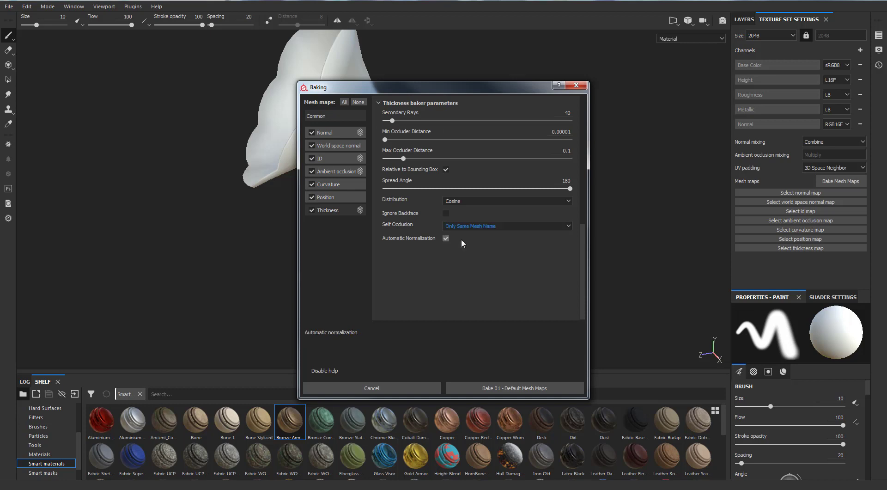
Review the settings of each baker and bake the mesh maps for the 01 - Default texture set.
{"action": "left_click", "coordinate": [323, 200]}
{"action": "left_click", "coordinate": [334, 186]}
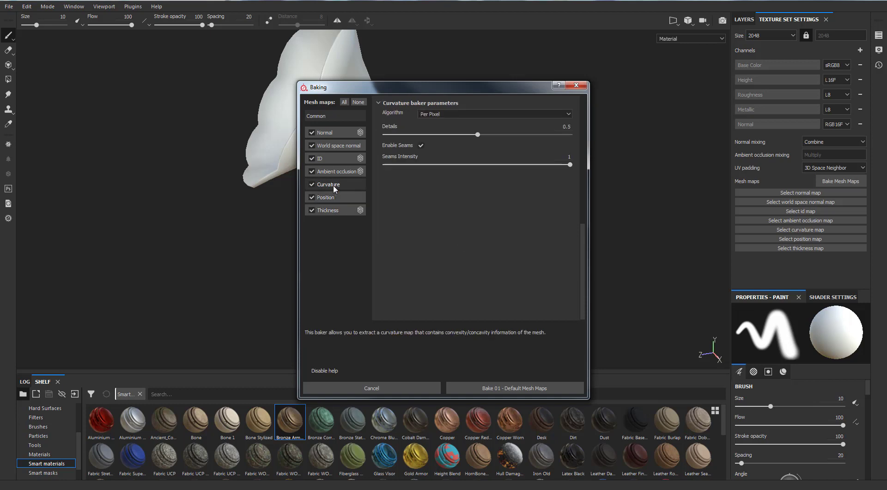
{"action": "left_click", "coordinate": [336, 173]}
{"action": "left_click", "coordinate": [341, 160]}
{"action": "left_click", "coordinate": [351, 145]}
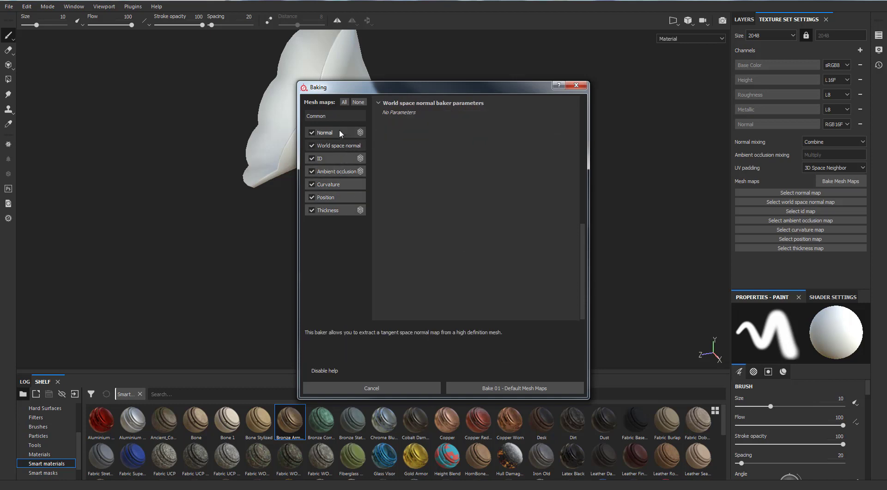
{"action": "left_click", "coordinate": [339, 132]}
{"action": "left_click", "coordinate": [334, 115]}
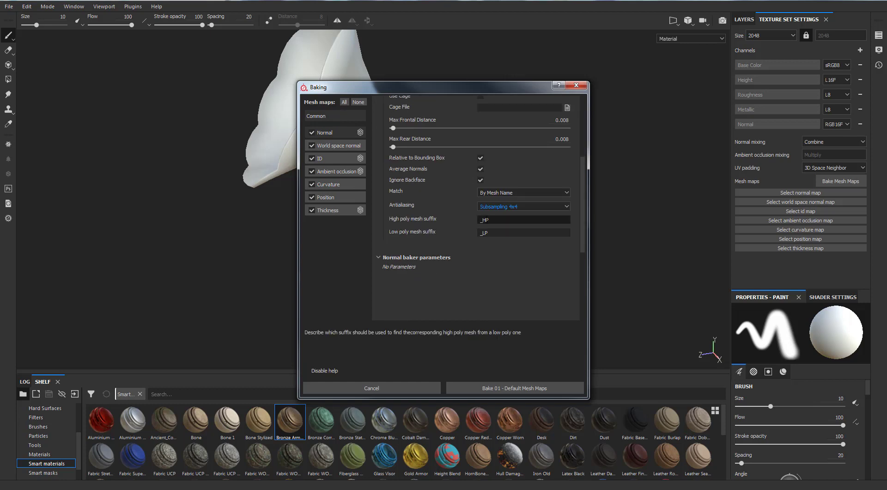
{"action": "left_click", "coordinate": [512, 388]}
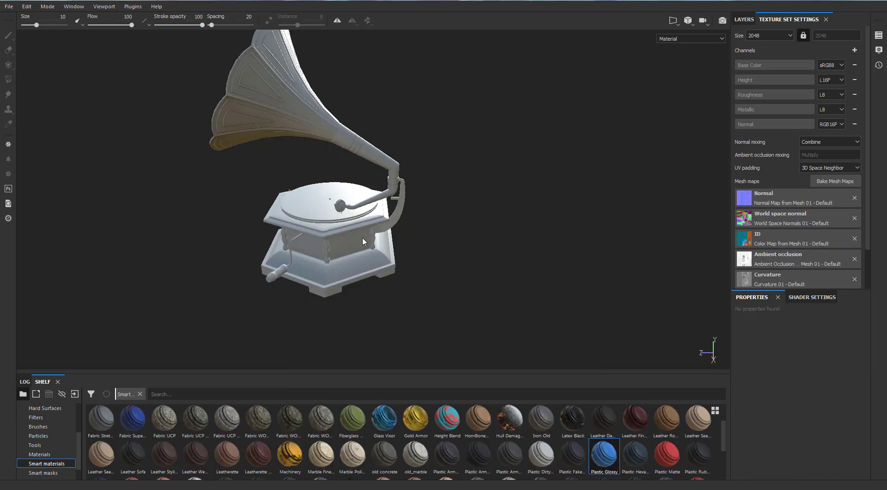
Examine the baked details on the gramophone's horn, turntable and base from several sides.
{"action": "left_click_drag", "start_coordinate": [364, 238], "coordinate": [483, 206], "text": "alt"}
{"action": "middle_click_drag", "start_coordinate": [301, 143], "coordinate": [321, 208], "text": "alt"}
{"action": "right_click_drag", "start_coordinate": [321, 208], "coordinate": [398, 176], "text": "alt"}
{"action": "left_click_drag", "start_coordinate": [398, 175], "coordinate": [481, 173], "text": "alt"}
{"action": "left_click_drag", "start_coordinate": [237, 248], "coordinate": [363, 191], "text": "alt"}
{"action": "right_click_drag", "start_coordinate": [362, 190], "coordinate": [287, 178], "text": "alt"}
{"action": "middle_click_drag", "start_coordinate": [286, 178], "coordinate": [296, 214], "text": "alt"}
Add the Bronze Armor smart material to the layer stack and create a folder above it.
{"action": "left_click", "coordinate": [745, 20]}
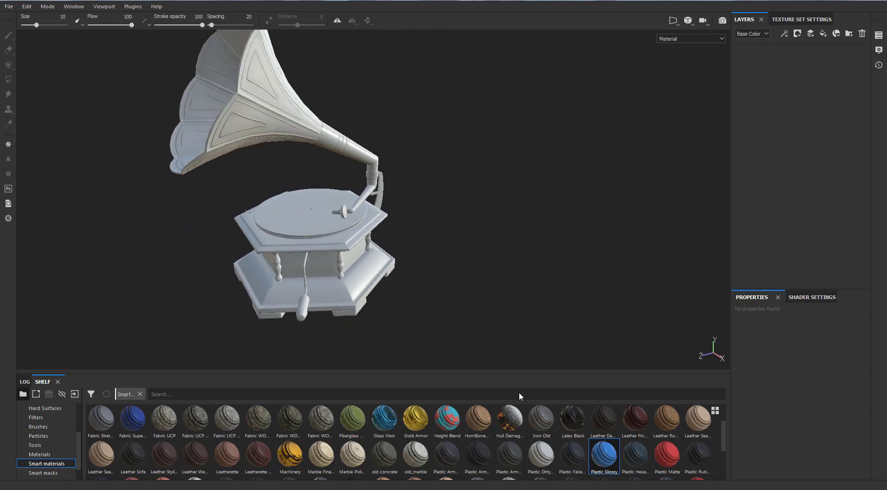
{"action": "left_click_drag", "start_coordinate": [725, 439], "coordinate": [722, 418]}
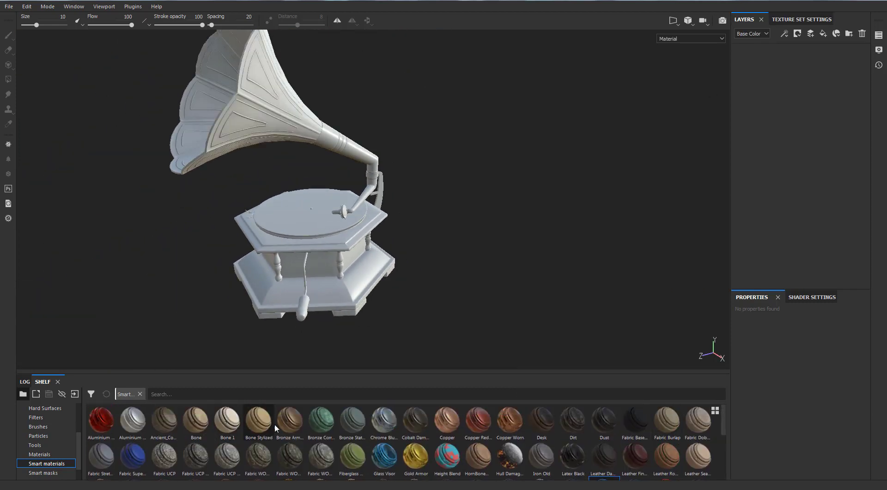
{"action": "left_click_drag", "start_coordinate": [286, 422], "coordinate": [761, 105]}
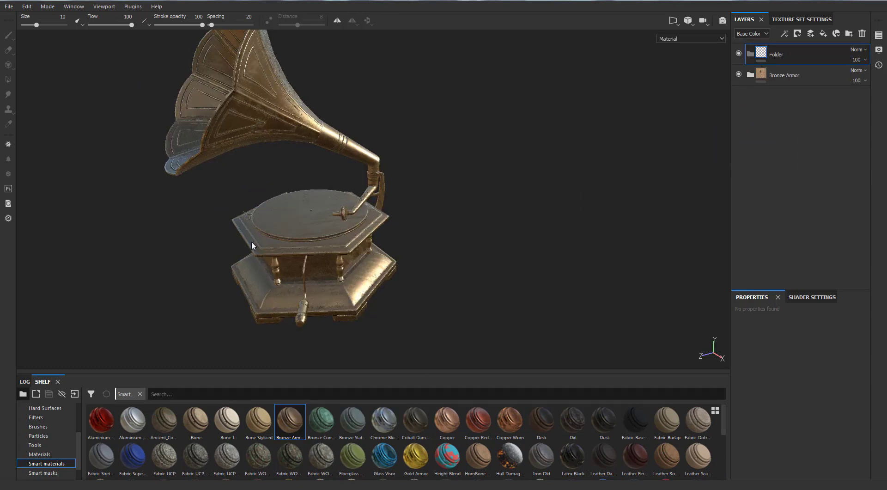
Rename the new folder Bronze and move the Bronze Armor layer into it.
{"action": "left_click_drag", "start_coordinate": [265, 258], "coordinate": [279, 255], "text": "alt"}
{"action": "middle_click_drag", "start_coordinate": [279, 255], "coordinate": [303, 270], "text": "alt"}
{"action": "left_click_drag", "start_coordinate": [267, 264], "coordinate": [282, 253], "text": "alt"}
{"action": "middle_click_drag", "start_coordinate": [282, 253], "coordinate": [309, 262], "text": "alt"}
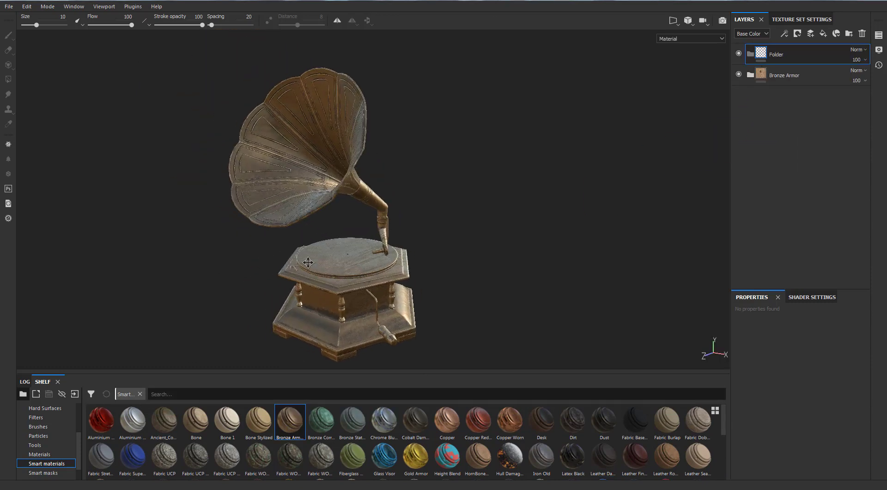
{"action": "scroll", "coordinate": [309, 263], "scroll_direction": "down", "scroll_amount": 1}
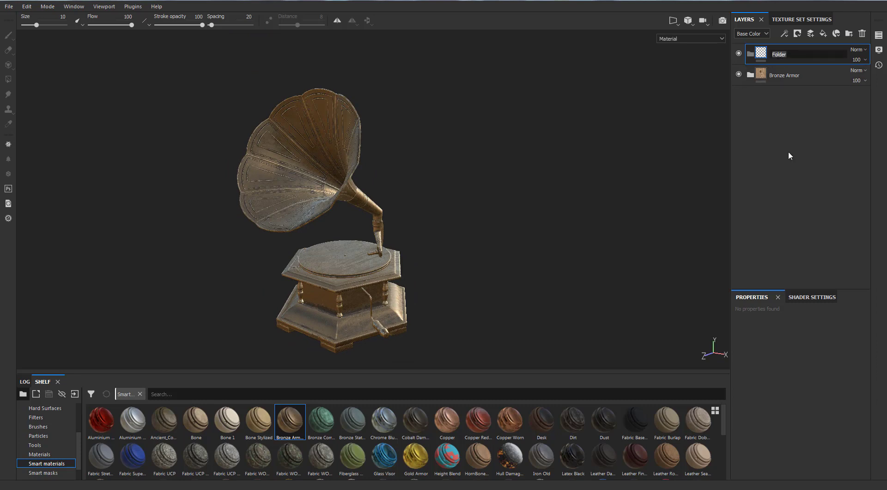
{"action": "type", "text": "Bronze"}
{"action": "key", "text": "Return"}
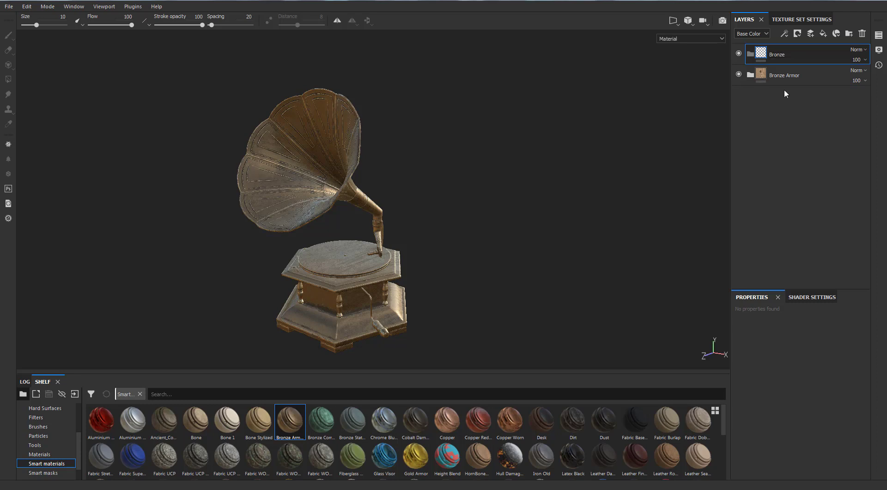
{"action": "left_click_drag", "start_coordinate": [783, 79], "coordinate": [775, 54]}
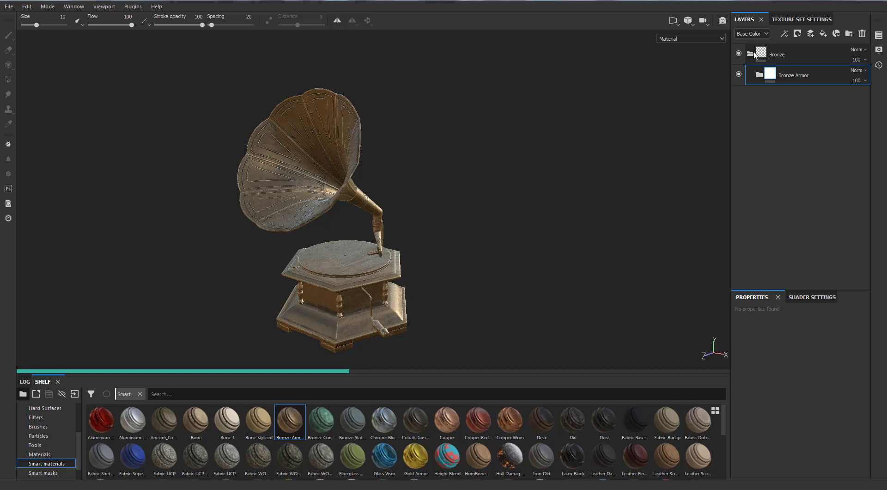
{"action": "left_click", "coordinate": [753, 55]}
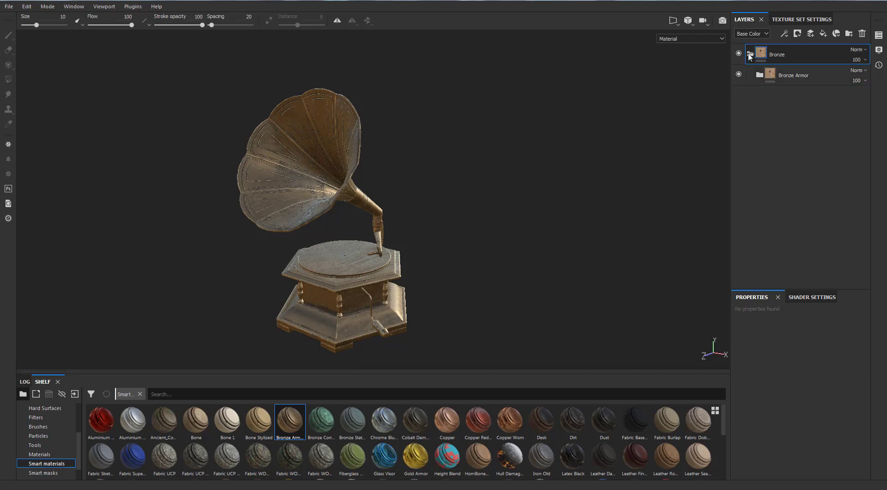
Add a black mask to the Bronze folder and polygon-fill the horn, tonearm and sound box meshes so bronze covers only them.
{"action": "right_click", "coordinate": [770, 55]}
{"action": "left_click", "coordinate": [765, 76]}
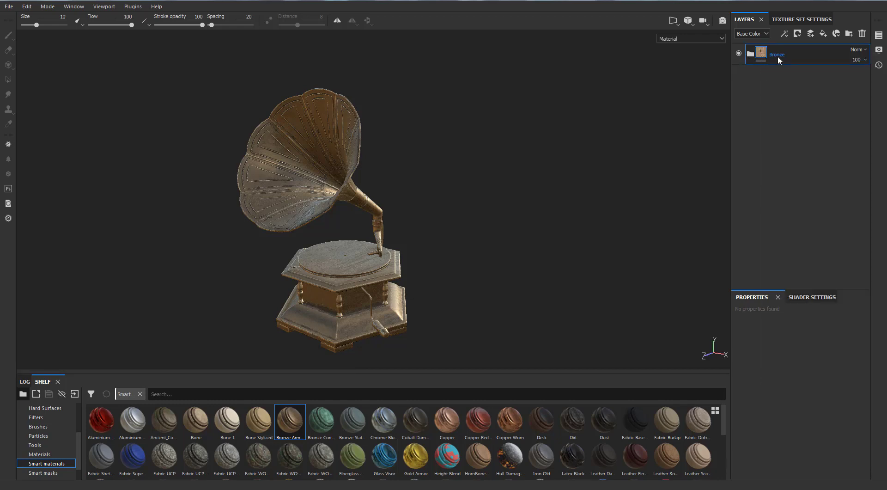
{"action": "left_click", "coordinate": [8, 80]}
{"action": "left_click_drag", "start_coordinate": [427, 217], "coordinate": [351, 155], "text": "alt"}
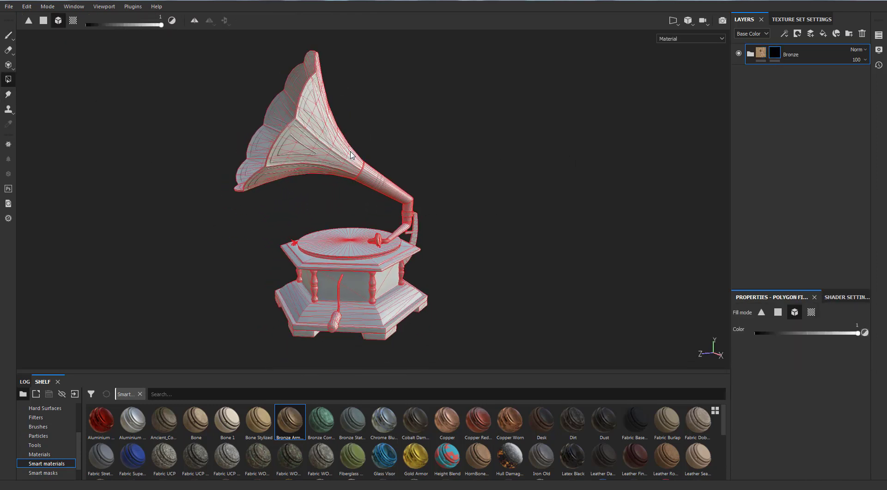
{"action": "left_click", "coordinate": [349, 176]}
{"action": "middle_click_drag", "start_coordinate": [369, 199], "coordinate": [337, 133], "text": "alt"}
{"action": "right_click_drag", "start_coordinate": [336, 133], "coordinate": [384, 221], "text": "alt"}
{"action": "left_click_drag", "start_coordinate": [343, 122], "coordinate": [291, 157], "text": "alt"}
{"action": "right_click_drag", "start_coordinate": [291, 157], "coordinate": [343, 180], "text": "alt"}
{"action": "middle_click_drag", "start_coordinate": [344, 179], "coordinate": [362, 188], "text": "alt"}
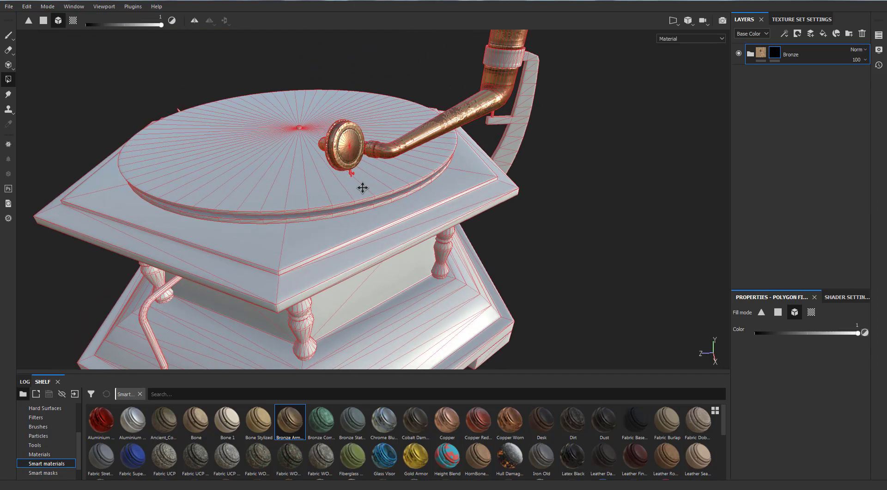
{"action": "right_click_drag", "start_coordinate": [362, 188], "coordinate": [296, 125], "text": "alt"}
{"action": "left_click_drag", "start_coordinate": [296, 125], "coordinate": [332, 149], "text": "alt"}
{"action": "middle_click_drag", "start_coordinate": [331, 149], "coordinate": [411, 274], "text": "alt"}
{"action": "right_click_drag", "start_coordinate": [411, 275], "coordinate": [355, 231], "text": "alt"}
{"action": "left_click", "coordinate": [9, 35]}
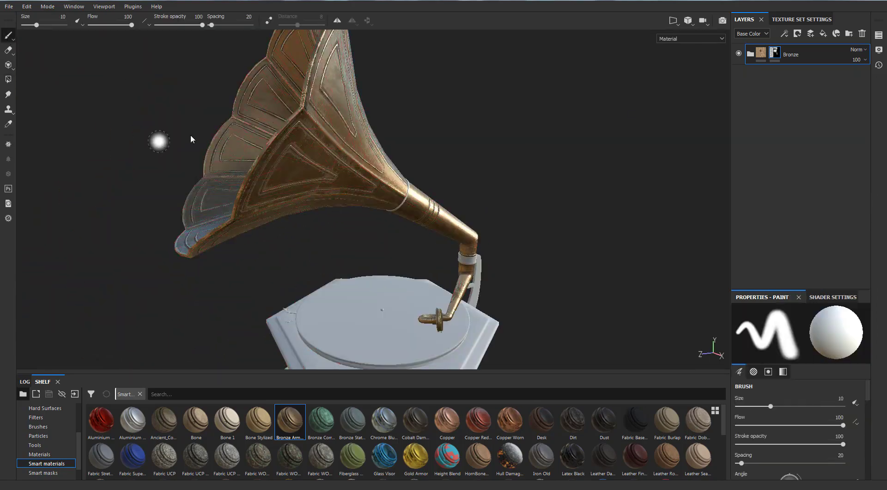
Examine the masked bronze material on the horn and tonearm from several angles and up close.
{"action": "left_click_drag", "start_coordinate": [182, 144], "coordinate": [98, 115], "text": "alt"}
{"action": "mouse_move", "coordinate": [98, 116]}
{"action": "left_mouse_down", "text": "alt"}
{"action": "mouse_move", "coordinate": [160, 134]}
{"action": "mouse_move", "coordinate": [125, 113]}
{"action": "left_mouse_up", "text": "alt"}
{"action": "right_click_drag", "start_coordinate": [125, 112], "coordinate": [192, 158], "text": "alt"}
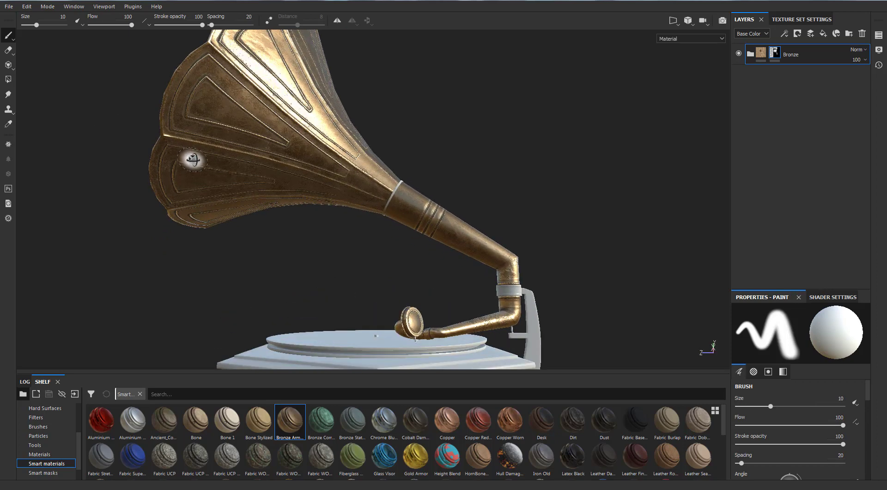
{"action": "left_click_drag", "start_coordinate": [192, 159], "coordinate": [117, 135], "text": "alt"}
{"action": "middle_click_drag", "start_coordinate": [117, 134], "coordinate": [143, 162], "text": "alt"}
{"action": "left_click_drag", "start_coordinate": [142, 162], "coordinate": [120, 144], "text": "alt"}
{"action": "right_click_drag", "start_coordinate": [120, 145], "coordinate": [262, 177], "text": "alt"}
{"action": "left_click_drag", "start_coordinate": [262, 177], "coordinate": [311, 182], "text": "alt"}
{"action": "right_click_drag", "start_coordinate": [311, 182], "coordinate": [370, 187], "text": "alt"}
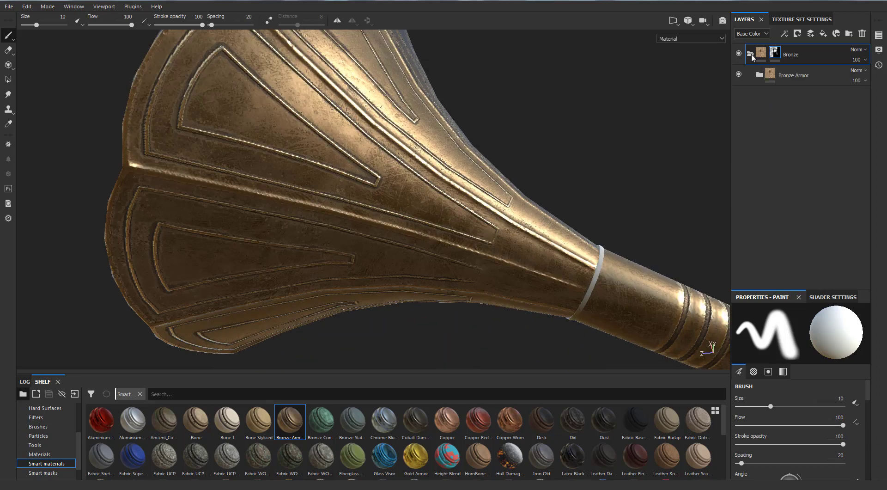
Hide the Edges Damages layer inside Bronze Armor and inspect the bronze on the sound box and tonearm.
{"action": "left_click", "coordinate": [759, 74]}
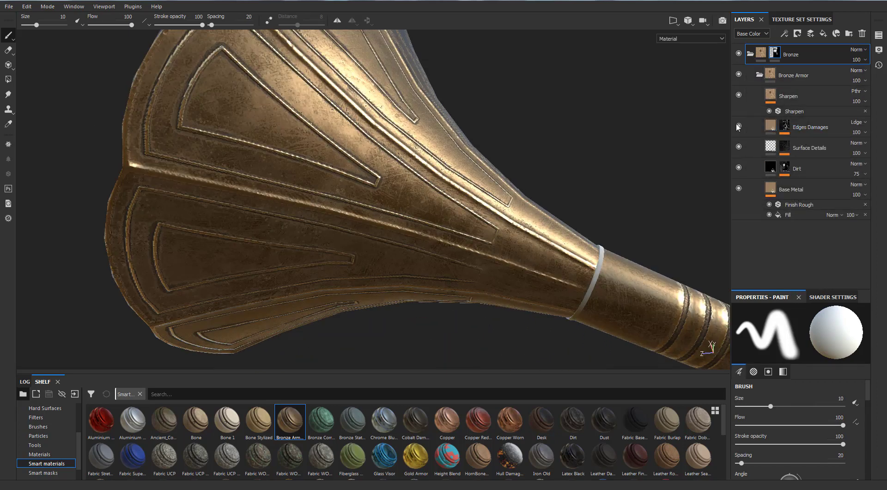
{"action": "left_click", "coordinate": [739, 125]}
{"action": "right_click_drag", "start_coordinate": [509, 228], "coordinate": [491, 301], "text": "alt"}
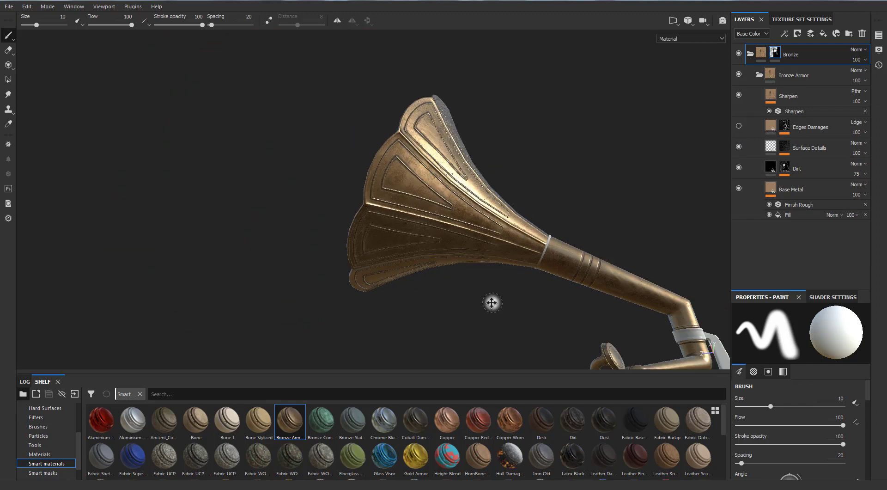
{"action": "left_click_drag", "start_coordinate": [491, 301], "coordinate": [504, 198], "text": "alt"}
{"action": "middle_click_drag", "start_coordinate": [504, 199], "coordinate": [537, 92], "text": "alt"}
{"action": "left_click_drag", "start_coordinate": [537, 92], "coordinate": [507, 185], "text": "alt"}
{"action": "right_click_drag", "start_coordinate": [507, 184], "coordinate": [513, 138], "text": "alt"}
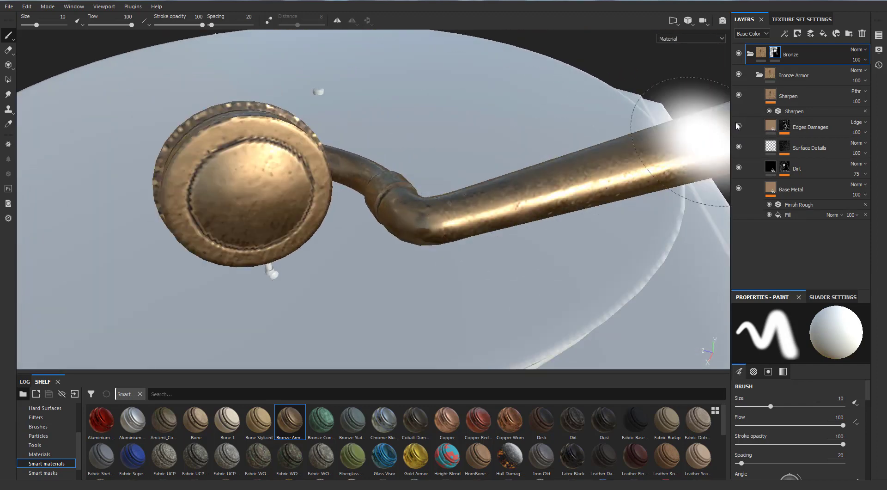
Compare the bronze with and without Edges Damages, leave that layer hidden and collapse the Bronze folder.
{"action": "left_click", "coordinate": [739, 126]}
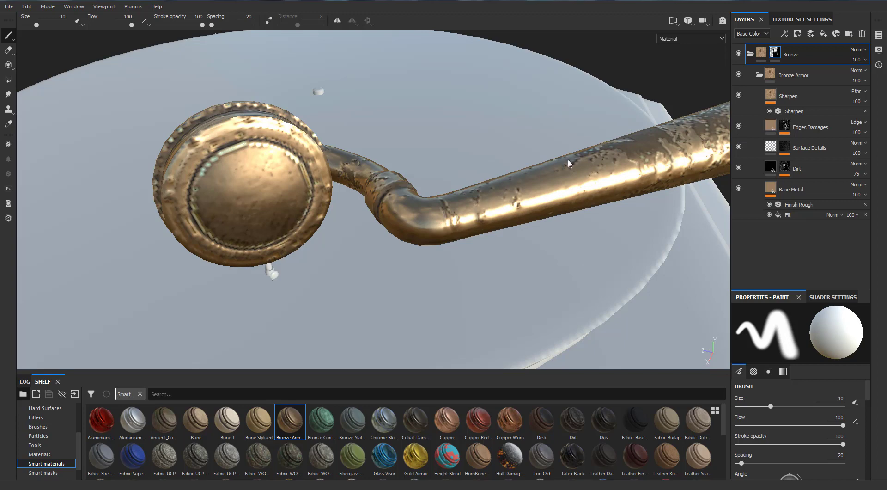
{"action": "right_click_drag", "start_coordinate": [568, 162], "coordinate": [557, 203], "text": "alt"}
{"action": "left_click_drag", "start_coordinate": [557, 203], "coordinate": [524, 137], "text": "alt"}
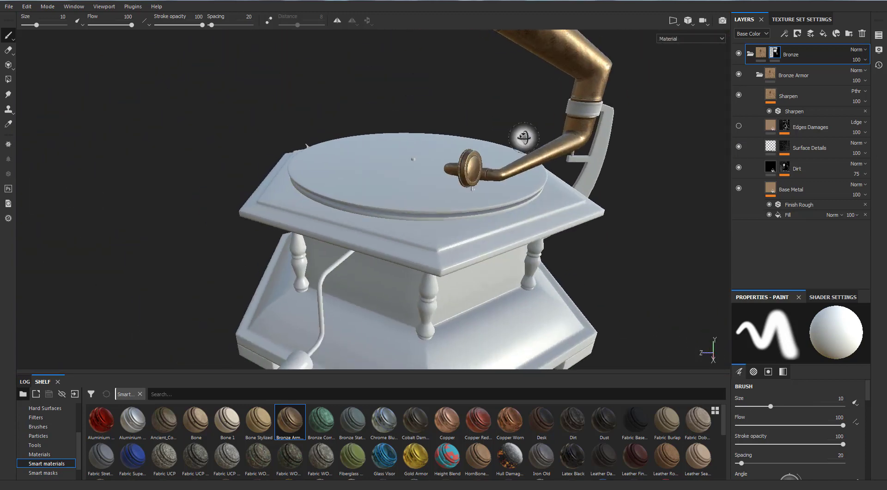
{"action": "right_click_drag", "start_coordinate": [501, 45], "coordinate": [496, 110], "text": "alt"}
{"action": "middle_click_drag", "start_coordinate": [496, 109], "coordinate": [483, 150], "text": "alt"}
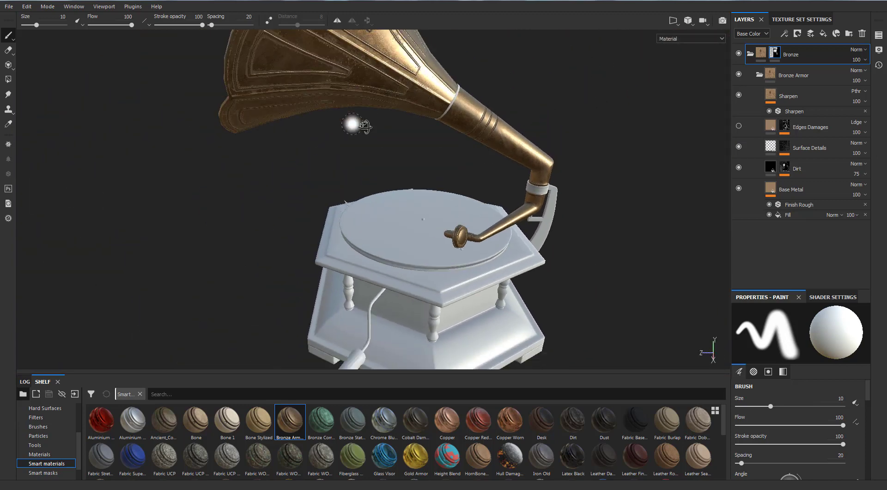
{"action": "left_click_drag", "start_coordinate": [353, 123], "coordinate": [418, 119], "text": "alt"}
{"action": "left_click", "coordinate": [751, 55]}
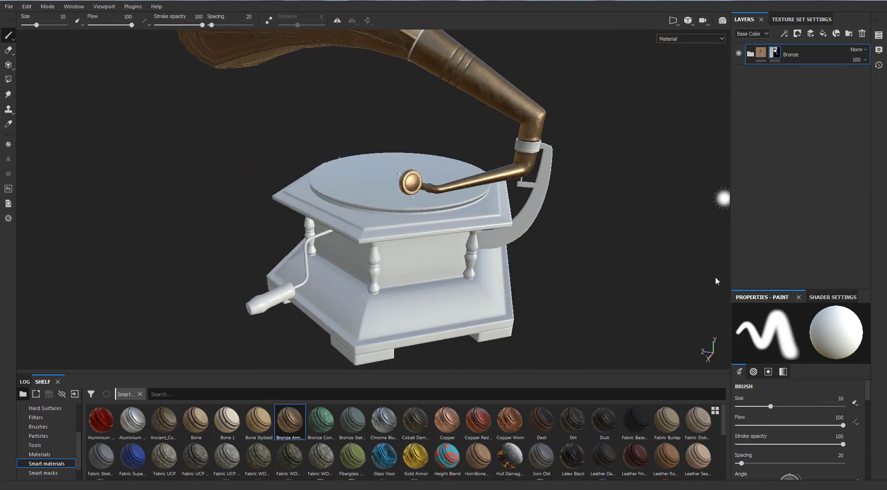
Add the Wood_multilayer smart material beneath the Bronze folder and expand its layers.
{"action": "left_click_drag", "start_coordinate": [723, 421], "coordinate": [721, 465]}
{"action": "left_click_drag", "start_coordinate": [598, 461], "coordinate": [754, 140]}
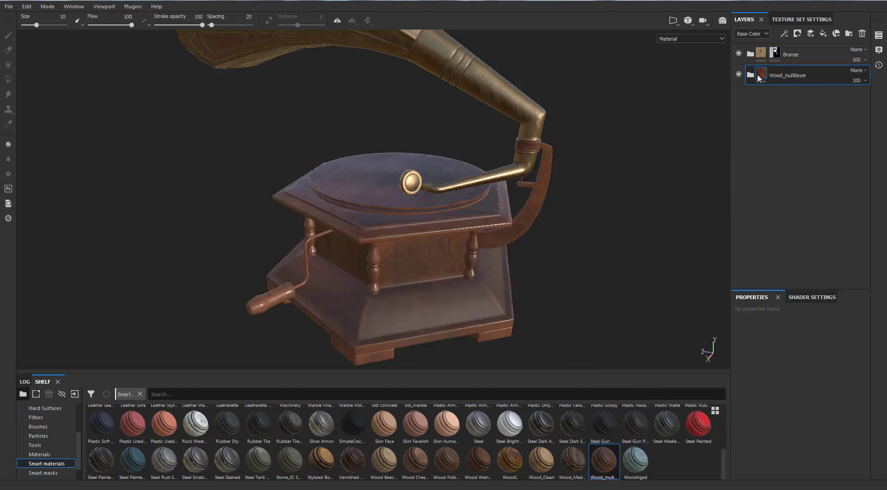
{"action": "left_click", "coordinate": [750, 75]}
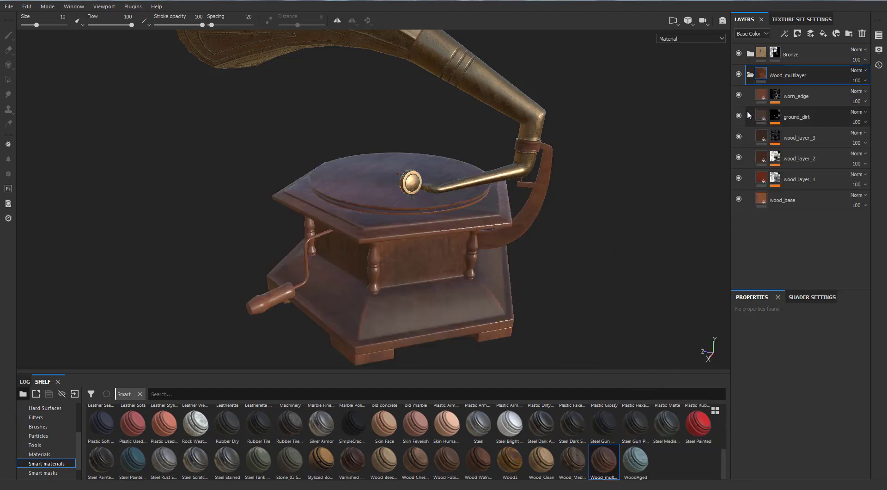
Set the UV rotation of the wood_base fill layer to 0.
{"action": "left_click", "coordinate": [761, 183]}
{"action": "scroll", "coordinate": [462, 255], "scroll_direction": "down", "scroll_amount": 3}
{"action": "middle_click_drag", "start_coordinate": [427, 248], "coordinate": [426, 216], "text": "alt"}
{"action": "scroll", "coordinate": [402, 218], "scroll_direction": "up", "scroll_amount": 3}
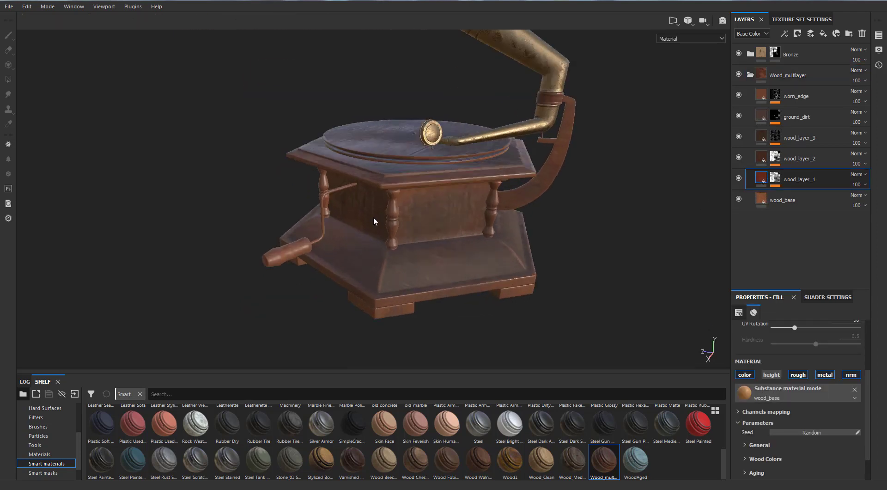
{"action": "left_click_drag", "start_coordinate": [374, 217], "coordinate": [409, 213], "text": "alt"}
{"action": "left_click", "coordinate": [760, 200]}
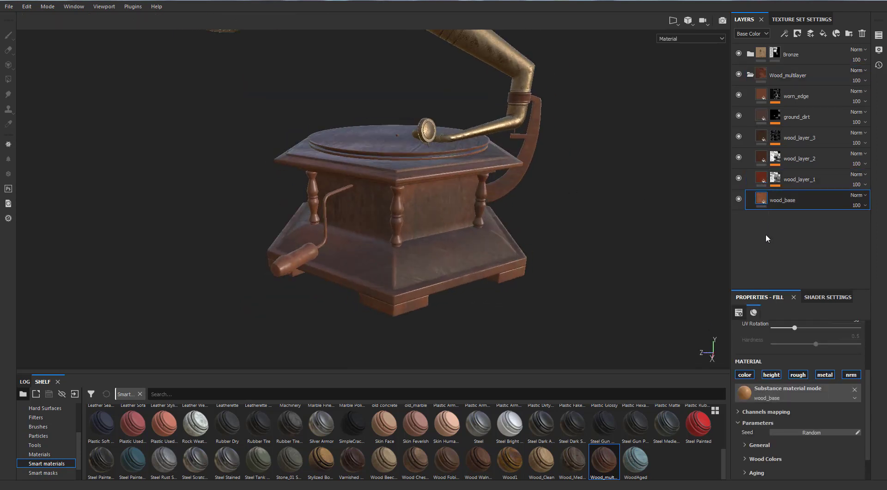
{"action": "scroll", "coordinate": [789, 386], "scroll_direction": "up", "scroll_amount": 3}
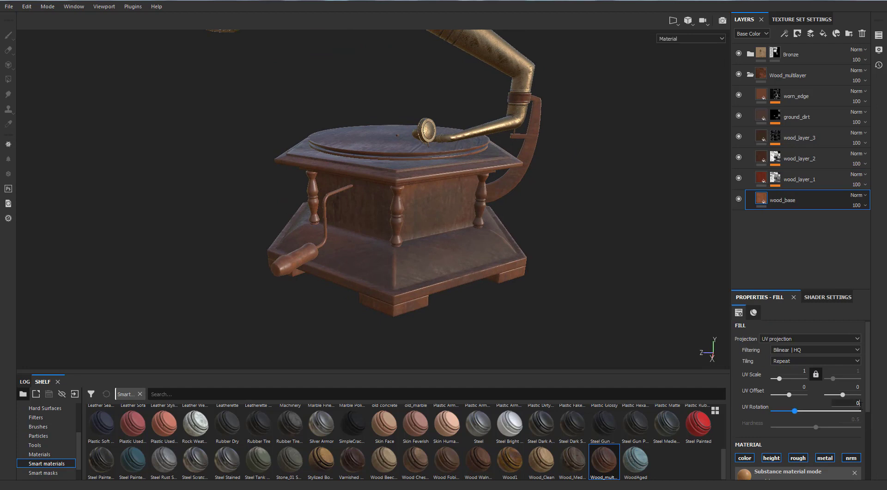
Set the UV rotation of the wood_layer_1 and wood_layer_2 fills to 0.
{"action": "left_click", "coordinate": [761, 181]}
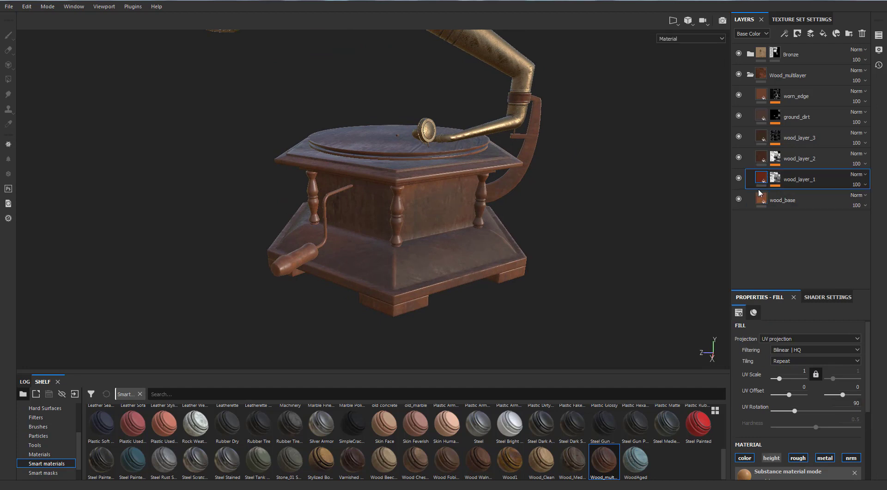
{"action": "left_click", "coordinate": [851, 404]}
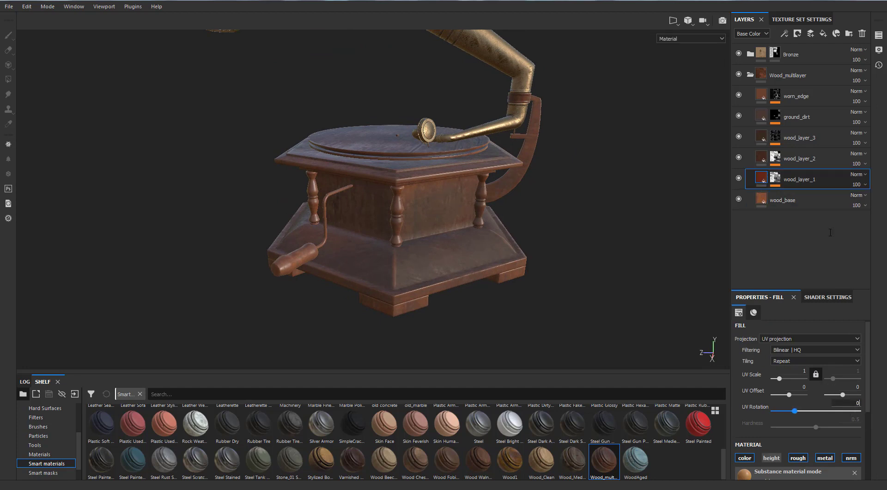
{"action": "key", "text": "Return"}
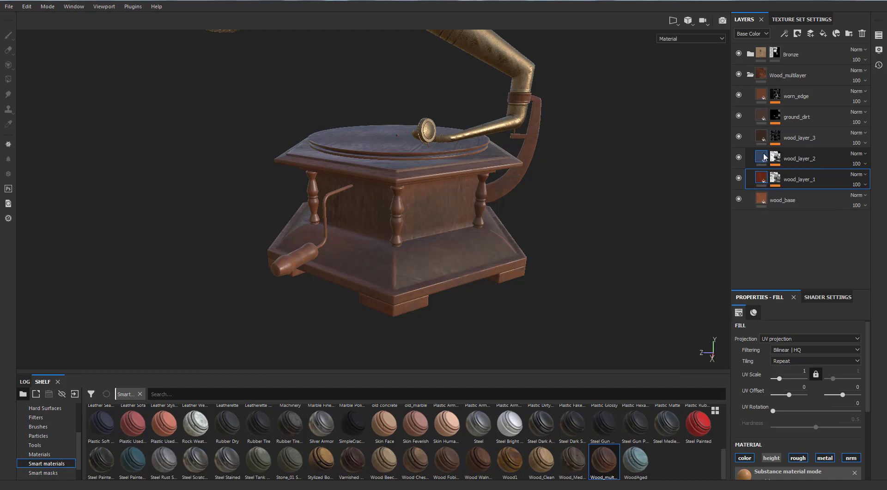
{"action": "left_click", "coordinate": [760, 157]}
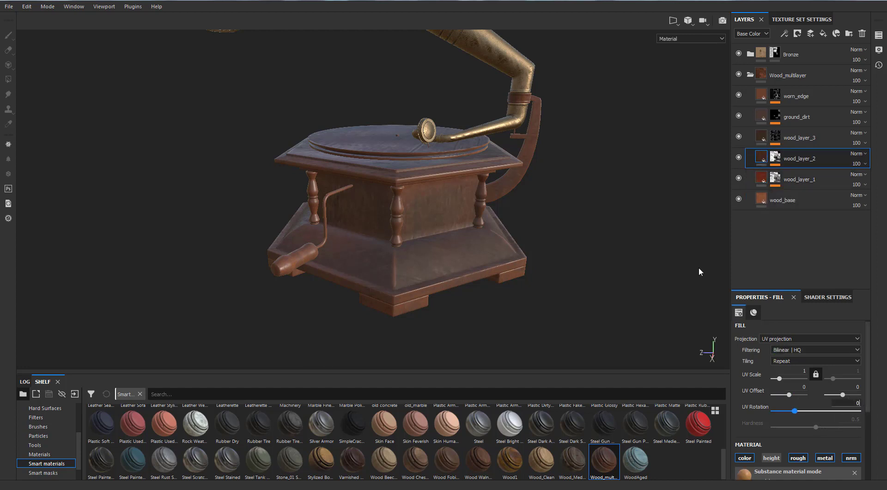
{"action": "key", "text": "Return"}
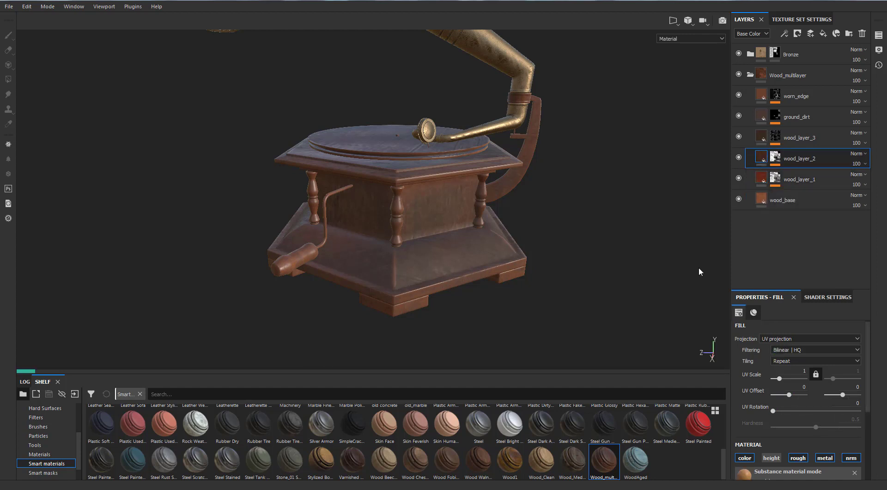
Set the UV rotation of the wood_layer_3 fill to 0 and check the wood grain on the base.
{"action": "left_click", "coordinate": [761, 137]}
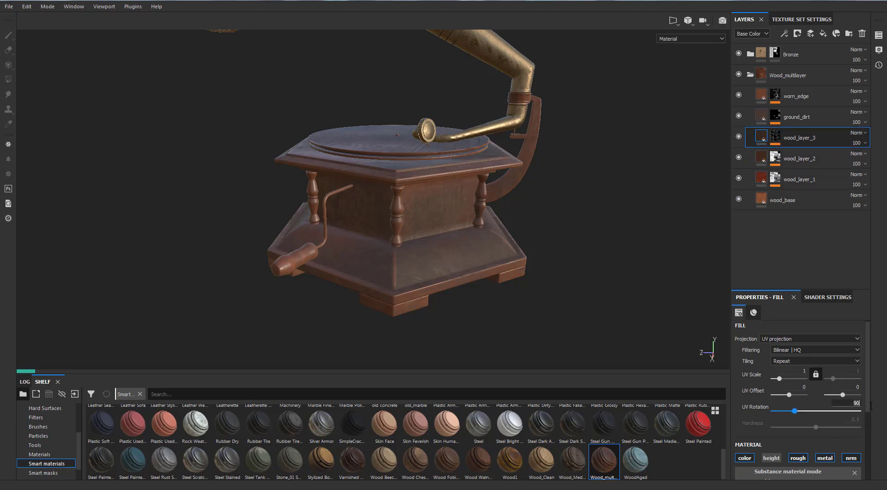
{"action": "type", "text": "0"}
{"action": "key", "text": "Return"}
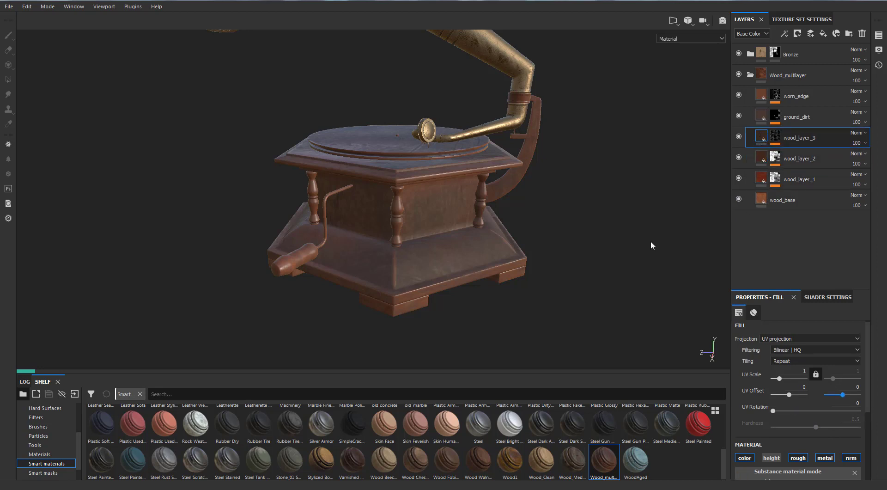
{"action": "scroll", "coordinate": [528, 234], "scroll_direction": "up", "scroll_amount": 1}
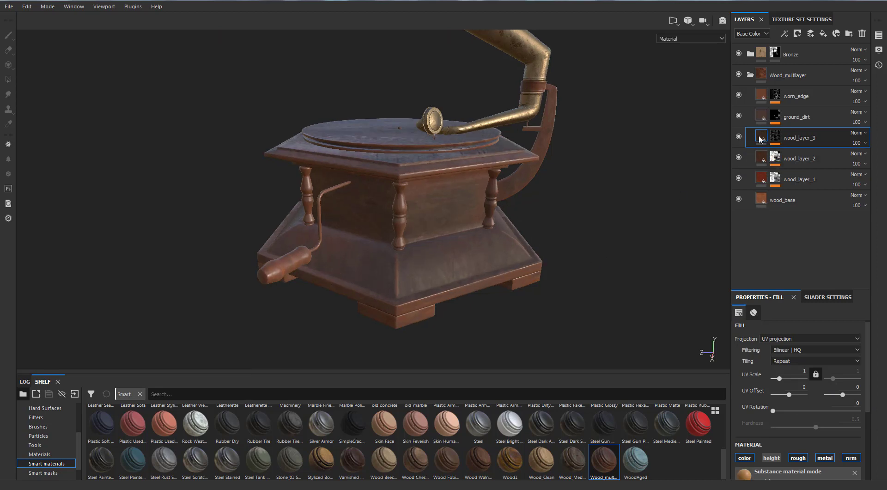
{"action": "left_click", "coordinate": [760, 118]}
{"action": "left_click", "coordinate": [758, 135]}
{"action": "left_click_drag", "start_coordinate": [623, 190], "coordinate": [402, 226], "text": "alt"}
{"action": "scroll", "coordinate": [402, 226], "scroll_direction": "up", "scroll_amount": 3}
Change the UV scale of the wood_base fill and set the UV scale of wood_layer_1 to 3.
{"action": "left_click", "coordinate": [763, 201]}
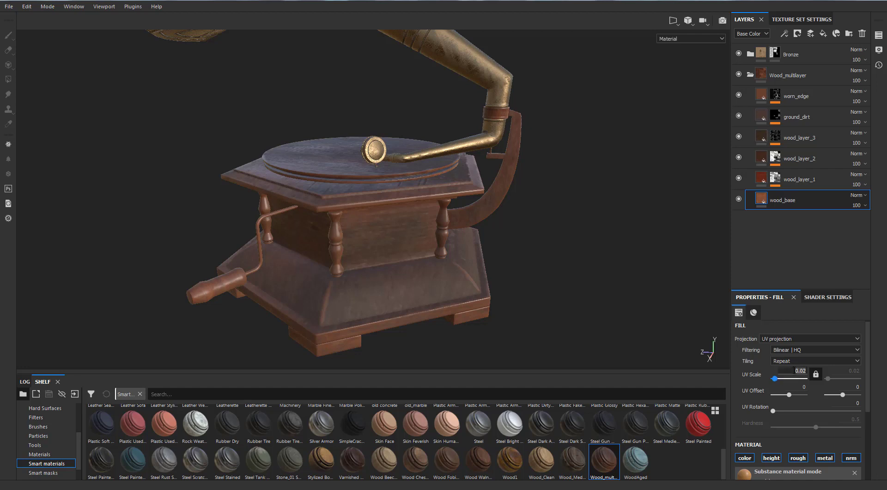
{"action": "left_click", "coordinate": [804, 371]}
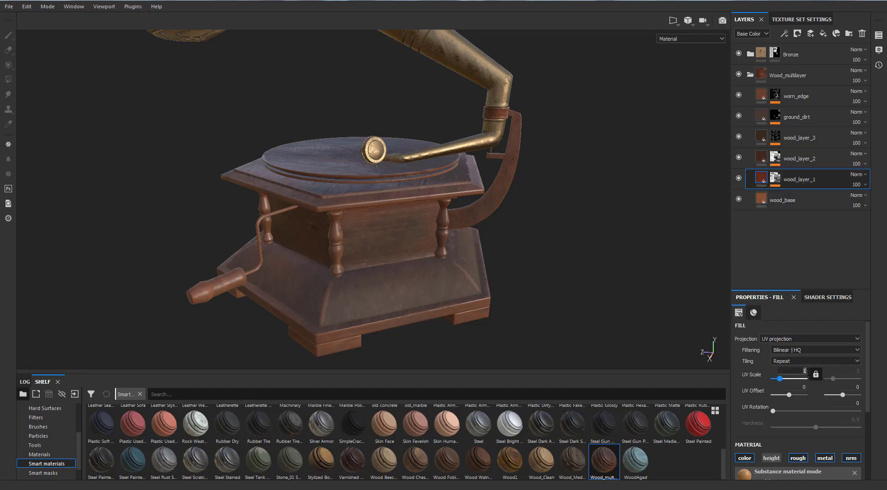
{"action": "type", "text": "3"}
{"action": "key", "text": "Return"}
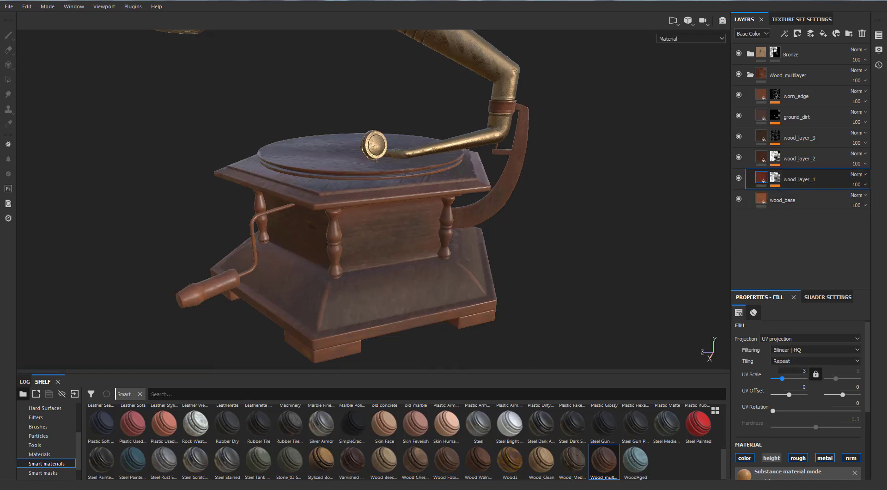
Set the UV scale of the wood_layer_2 and wood_layer_3 fills to 3 and collapse the Wood_multilayer folder.
{"action": "left_click", "coordinate": [761, 158]}
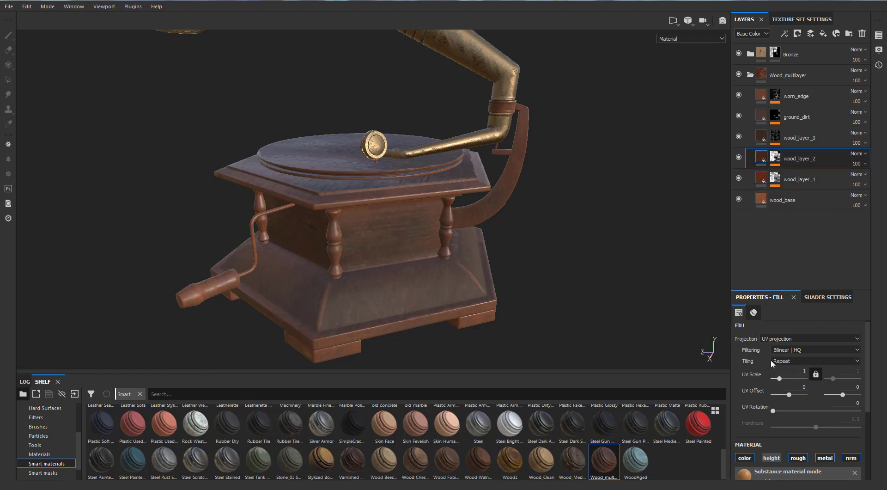
{"action": "left_click", "coordinate": [805, 371]}
{"action": "type", "text": "3"}
{"action": "key", "text": "Return"}
{"action": "left_click", "coordinate": [761, 139]}
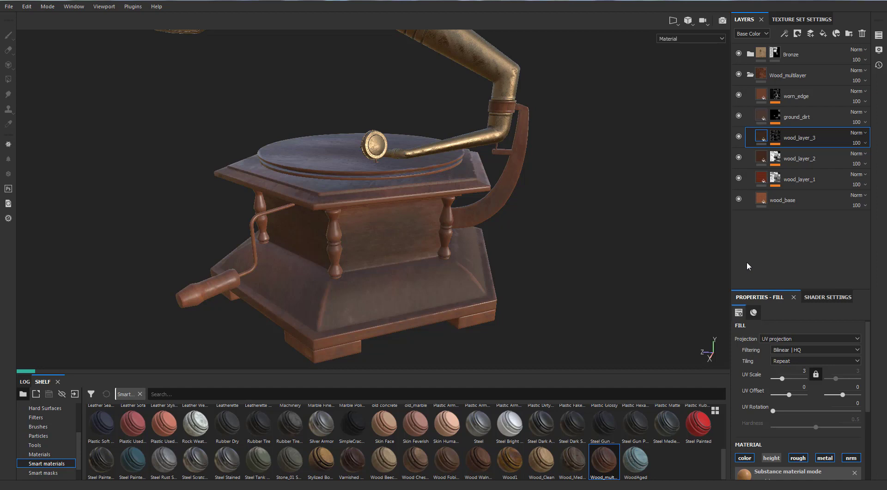
{"action": "left_click_drag", "start_coordinate": [508, 260], "coordinate": [509, 259], "text": "alt"}
{"action": "left_click", "coordinate": [751, 75]}
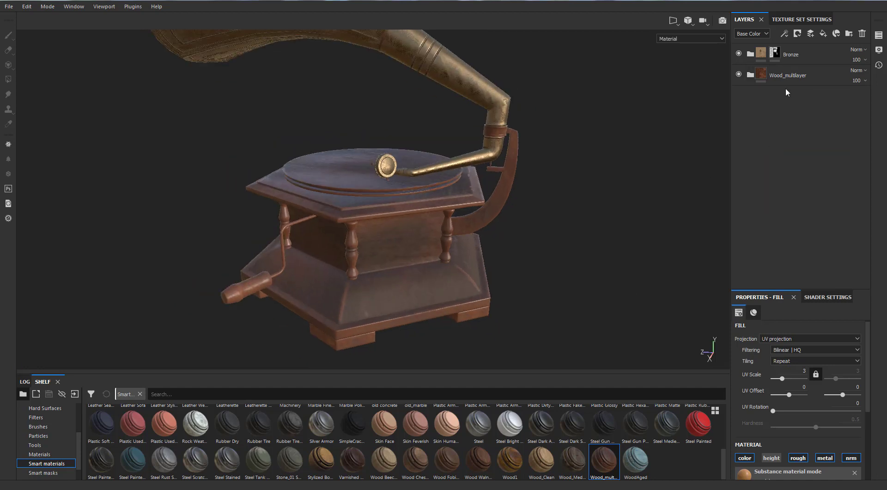
Add a black mask to the Wood_multilayer folder and reveal the wood on the gramophone's hexagonal base using mesh polygon fill.
{"action": "right_click", "coordinate": [783, 77]}
{"action": "left_click", "coordinate": [778, 110]}
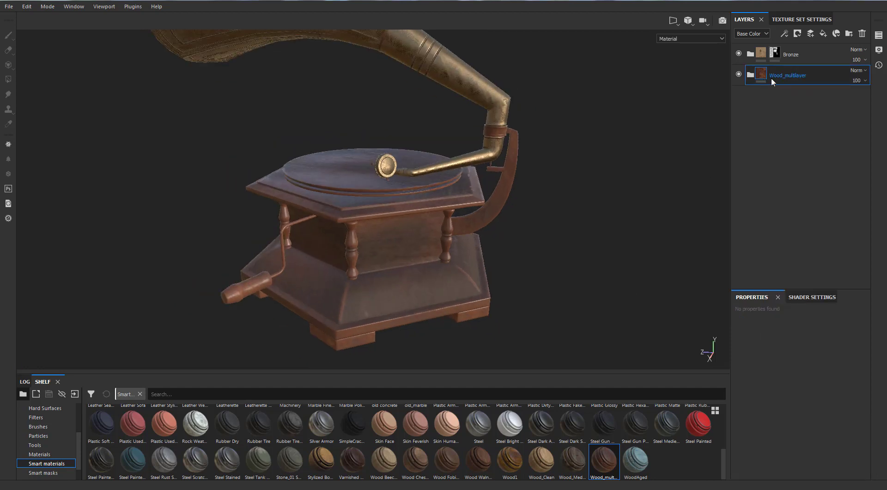
{"action": "left_click", "coordinate": [8, 79]}
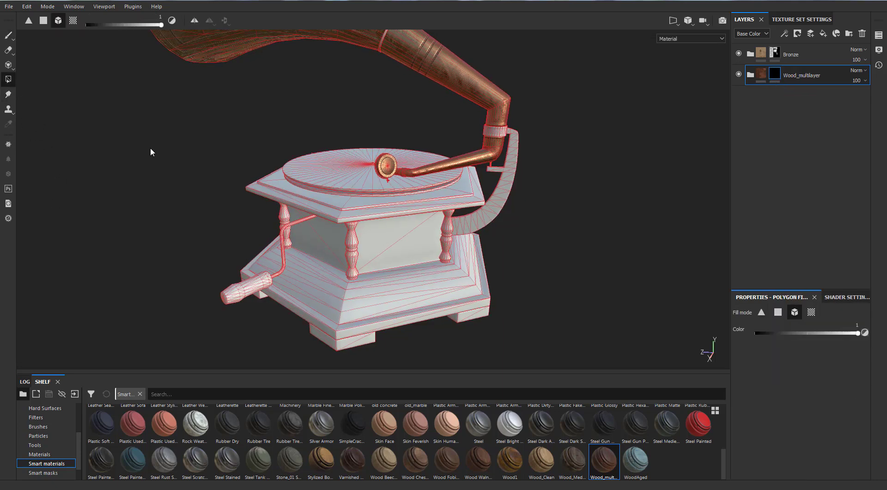
{"action": "left_click_drag", "start_coordinate": [296, 219], "coordinate": [320, 238], "text": "alt"}
{"action": "left_click", "coordinate": [326, 252]}
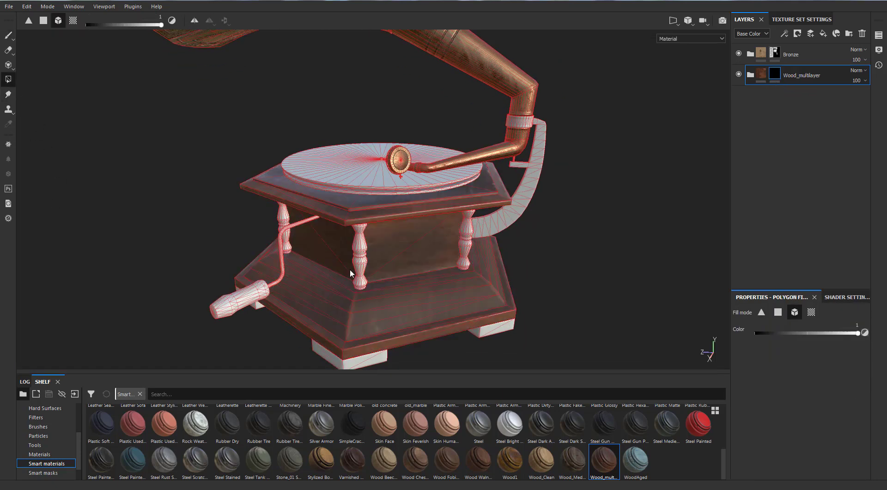
Reveal the wood on the crank handle, the front and side pillars, and the adjacent feet of the base.
{"action": "left_click_drag", "start_coordinate": [351, 268], "coordinate": [243, 239], "text": "alt"}
{"action": "left_click", "coordinate": [244, 240]}
{"action": "left_click", "coordinate": [354, 231]}
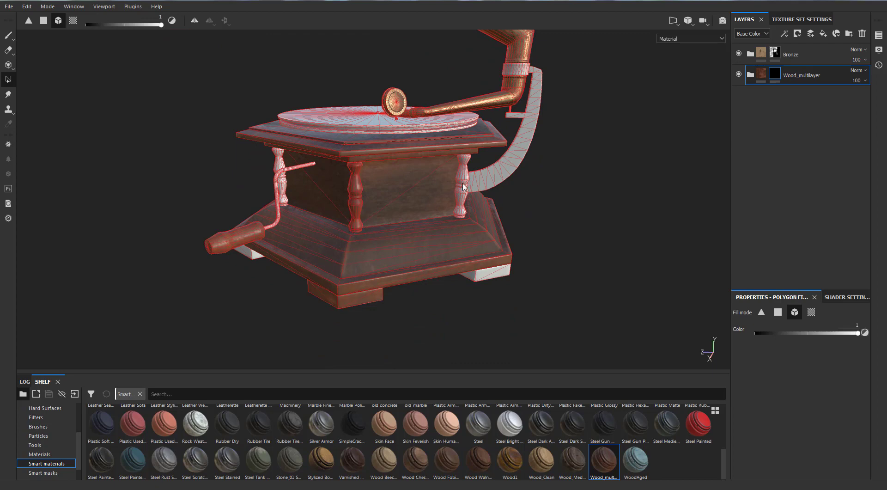
{"action": "left_click", "coordinate": [462, 194]}
{"action": "left_click", "coordinate": [485, 273]}
Reveal the wood on the remaining pillars and feet around the back and far sides of the base.
{"action": "left_click_drag", "start_coordinate": [485, 273], "coordinate": [276, 199], "text": "alt"}
{"action": "left_click", "coordinate": [312, 217]}
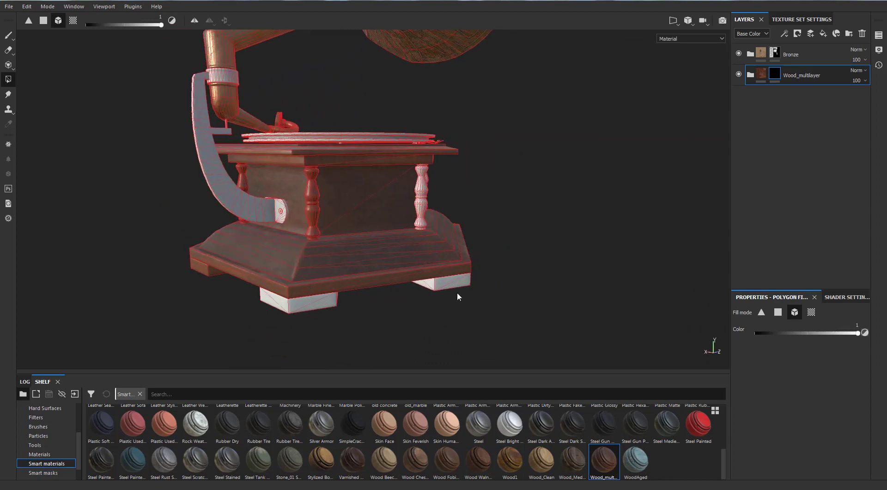
{"action": "left_click", "coordinate": [422, 206]}
{"action": "left_click", "coordinate": [298, 300]}
{"action": "left_click_drag", "start_coordinate": [467, 245], "coordinate": [369, 221], "text": "alt"}
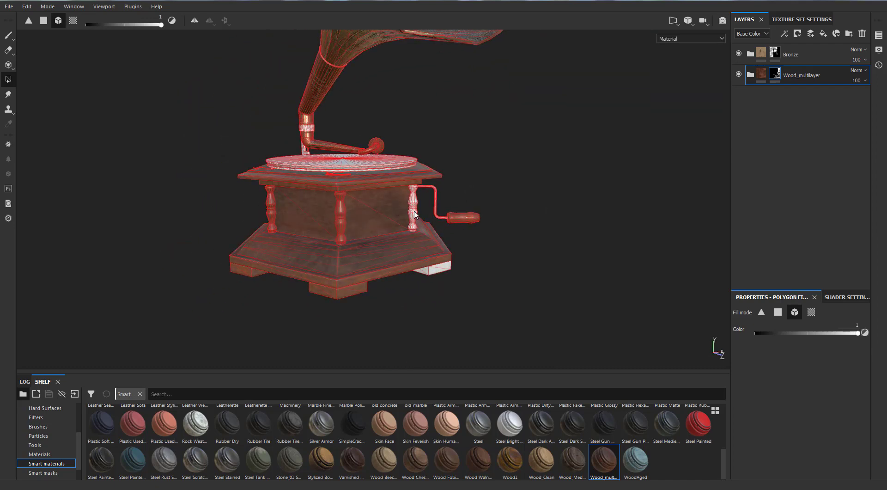
{"action": "left_click", "coordinate": [438, 271]}
{"action": "left_click_drag", "start_coordinate": [438, 271], "coordinate": [432, 189], "text": "alt"}
{"action": "scroll", "coordinate": [432, 190], "scroll_direction": "up", "scroll_amount": 3}
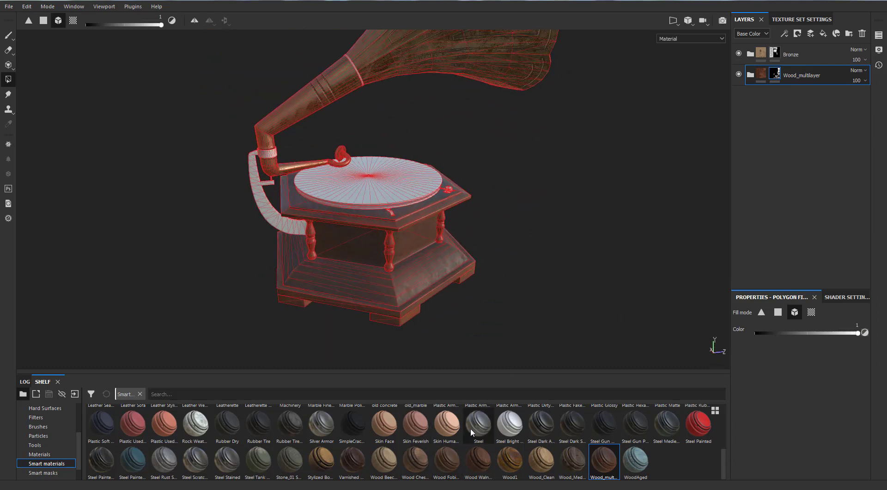
Place the Steel smart material below Wood_multilayer and add a mask to it.
{"action": "left_click_drag", "start_coordinate": [470, 428], "coordinate": [753, 113]}
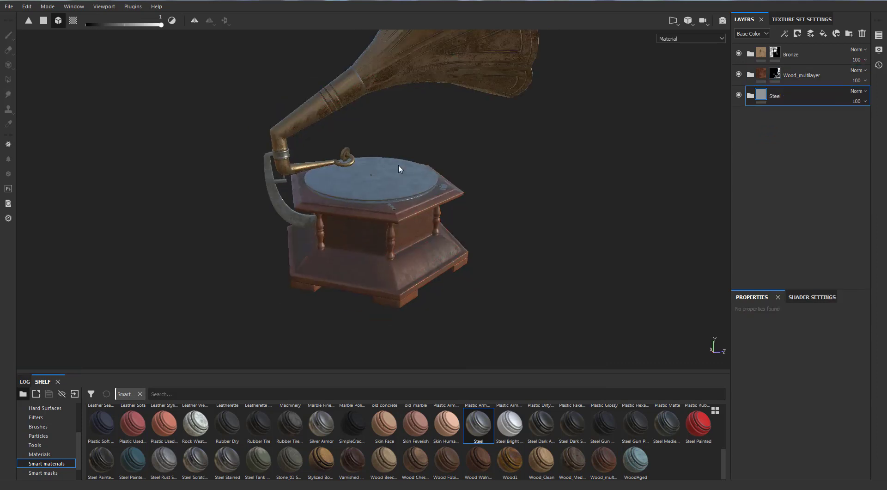
{"action": "left_click_drag", "start_coordinate": [398, 164], "coordinate": [508, 115], "text": "alt"}
{"action": "right_click", "coordinate": [777, 95]}
{"action": "left_click", "coordinate": [774, 101]}
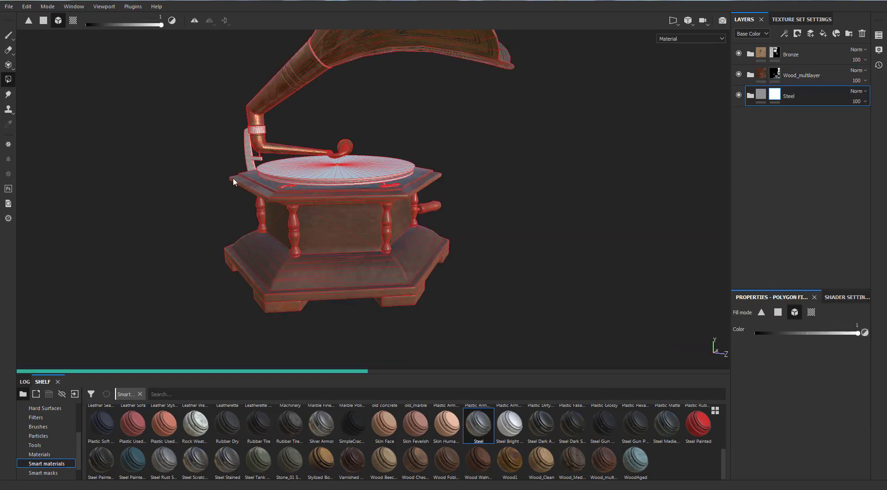
Make the Steel mask black and reveal the steel on the control plate, its lever and rivets beside the turntable.
{"action": "left_click_drag", "start_coordinate": [435, 140], "coordinate": [317, 228], "text": "alt"}
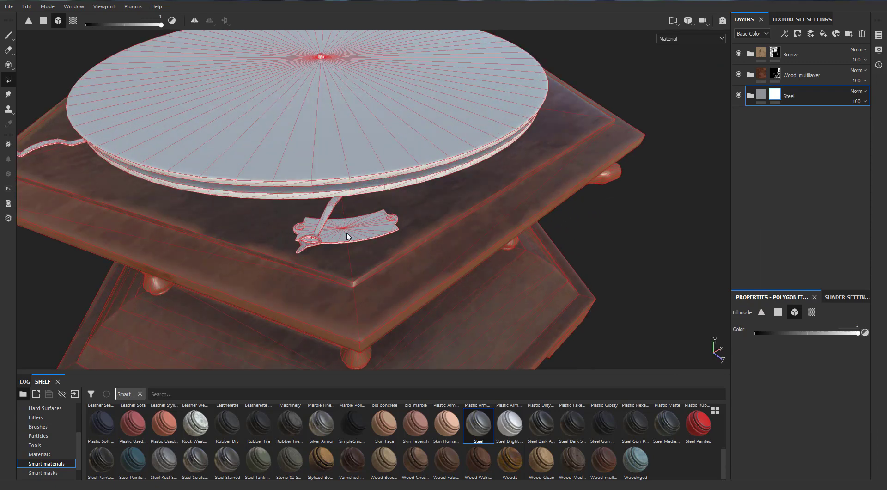
{"action": "scroll", "coordinate": [306, 234], "scroll_direction": "down", "scroll_amount": 5}
{"action": "left_click", "coordinate": [311, 224]}
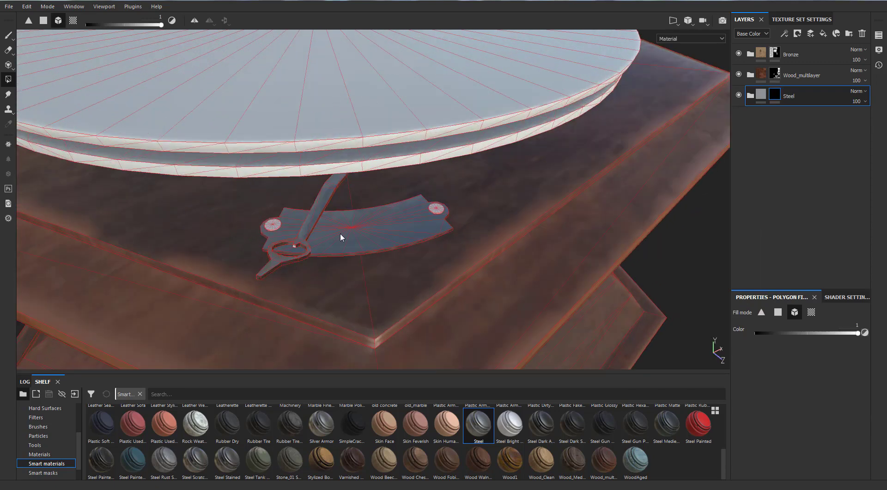
{"action": "left_click", "coordinate": [438, 212]}
{"action": "scroll", "coordinate": [451, 202], "scroll_direction": "up", "scroll_amount": 3}
{"action": "scroll", "coordinate": [451, 202], "scroll_direction": "down", "scroll_amount": 8}
Reveal the steel on the second small lever beside the turntable, the curved support arm and the tonearm collar.
{"action": "left_click_drag", "start_coordinate": [213, 199], "coordinate": [258, 165], "text": "alt"}
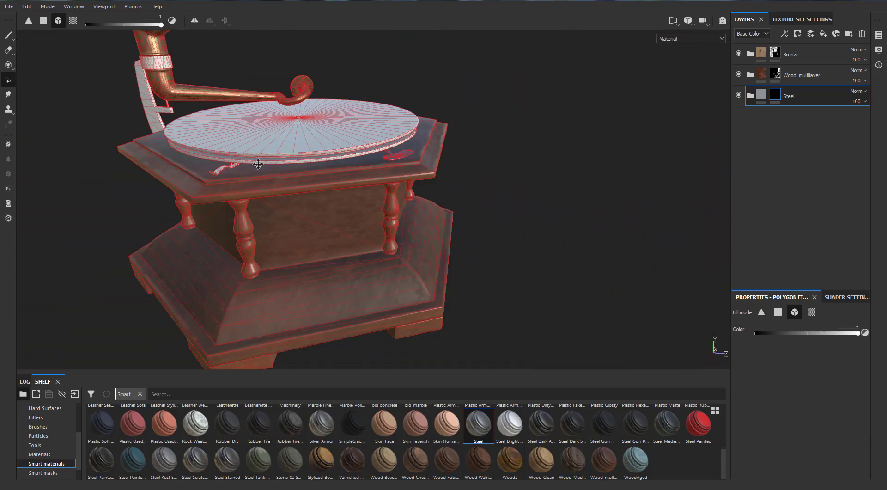
{"action": "scroll", "coordinate": [277, 166], "scroll_direction": "up", "scroll_amount": 5}
{"action": "scroll", "coordinate": [315, 170], "scroll_direction": "down", "scroll_amount": 5}
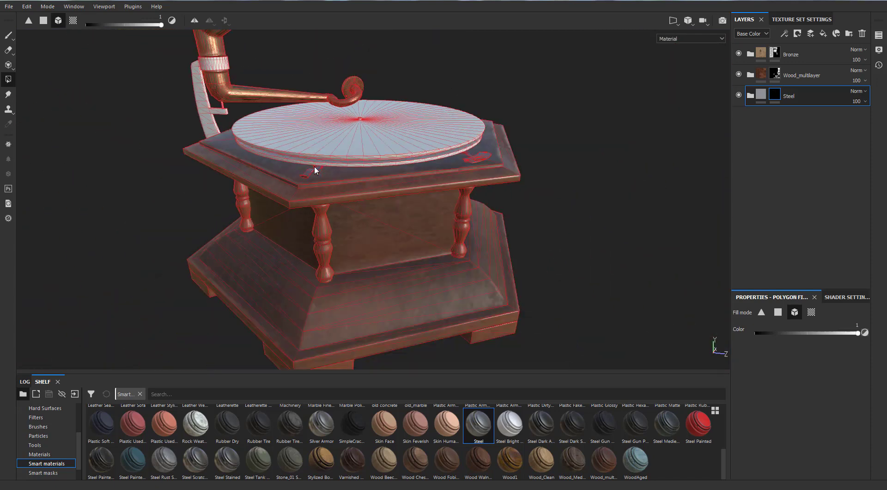
{"action": "left_click_drag", "start_coordinate": [313, 169], "coordinate": [331, 193], "text": "alt"}
{"action": "scroll", "coordinate": [302, 105], "scroll_direction": "up", "scroll_amount": 3}
{"action": "scroll", "coordinate": [301, 111], "scroll_direction": "down", "scroll_amount": 4}
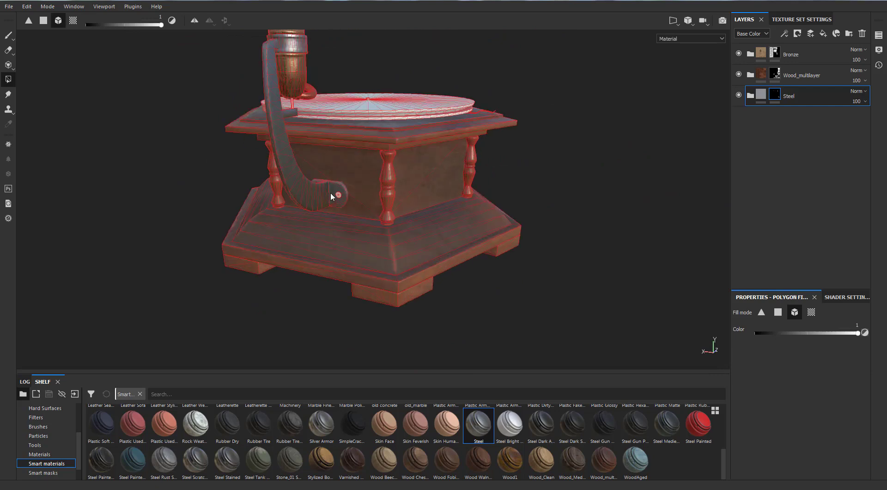
Reveal the steel on the screw at the support arm's lower end and on the ring around the horn's neck.
{"action": "scroll", "coordinate": [277, 206], "scroll_direction": "up", "scroll_amount": 5}
{"action": "left_click_drag", "start_coordinate": [277, 206], "coordinate": [431, 182], "text": "alt"}
{"action": "scroll", "coordinate": [83, 247], "scroll_direction": "up", "scroll_amount": 1}
{"action": "scroll", "coordinate": [165, 221], "scroll_direction": "down", "scroll_amount": 3}
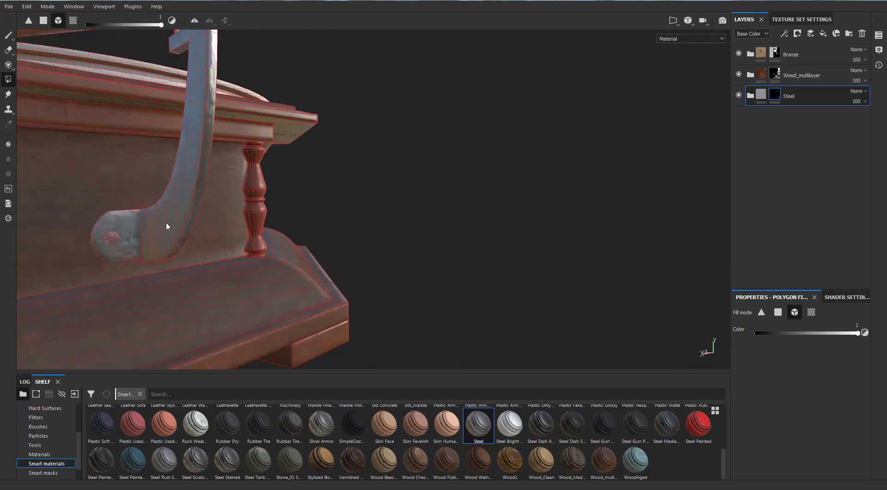
{"action": "left_click_drag", "start_coordinate": [166, 221], "coordinate": [82, 155], "text": "alt"}
{"action": "scroll", "coordinate": [262, 128], "scroll_direction": "up", "scroll_amount": 2}
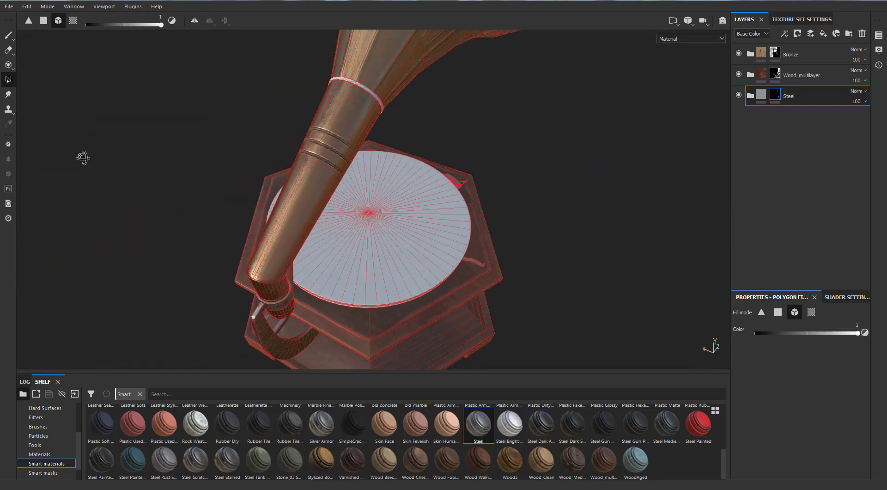
{"action": "scroll", "coordinate": [370, 70], "scroll_direction": "up", "scroll_amount": 5}
{"action": "scroll", "coordinate": [360, 94], "scroll_direction": "down", "scroll_amount": 4}
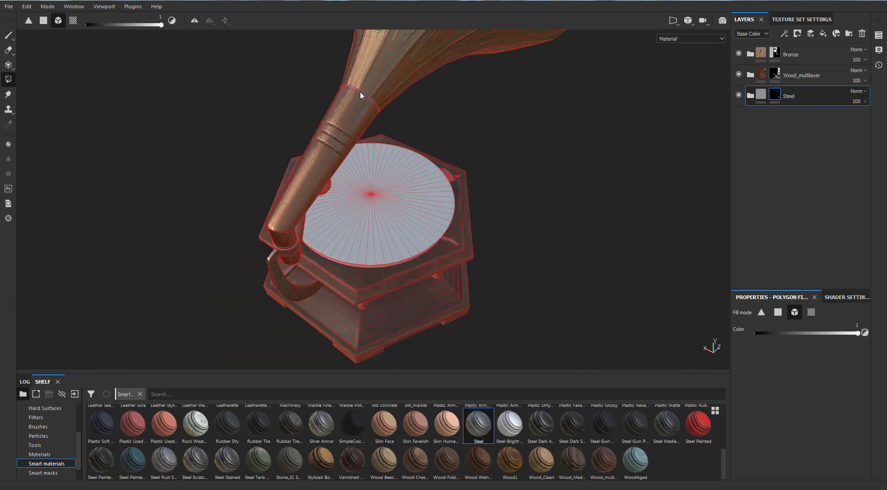
Reveal the steel on the needle assembly under the sound box and on the metal rod of the crank.
{"action": "left_click_drag", "start_coordinate": [360, 93], "coordinate": [220, 172], "text": "alt"}
{"action": "scroll", "coordinate": [308, 180], "scroll_direction": "up", "scroll_amount": 3}
{"action": "scroll", "coordinate": [308, 179], "scroll_direction": "up", "scroll_amount": 6}
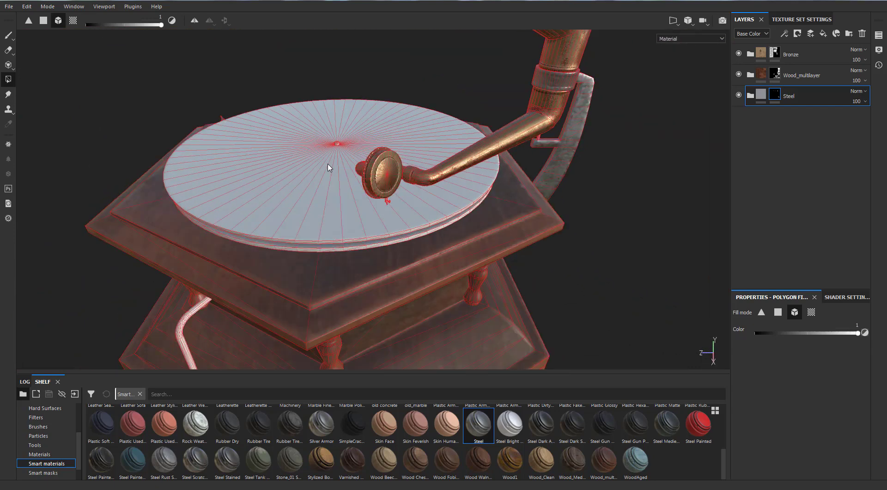
{"action": "left_click_drag", "start_coordinate": [383, 206], "coordinate": [404, 188], "text": "alt"}
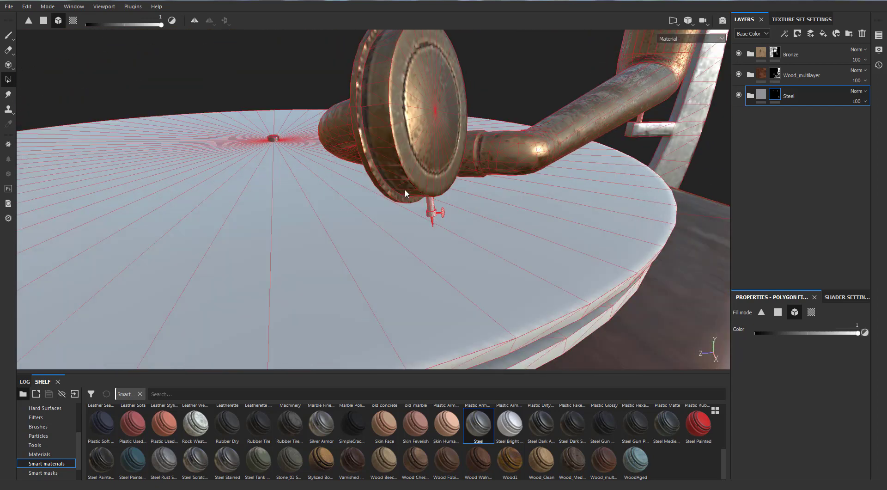
{"action": "left_click_drag", "start_coordinate": [433, 217], "coordinate": [379, 225], "text": "alt"}
{"action": "scroll", "coordinate": [388, 213], "scroll_direction": "down", "scroll_amount": 6}
{"action": "scroll", "coordinate": [417, 201], "scroll_direction": "up", "scroll_amount": 5}
{"action": "scroll", "coordinate": [406, 226], "scroll_direction": "down", "scroll_amount": 2}
{"action": "scroll", "coordinate": [406, 226], "scroll_direction": "down", "scroll_amount": 5}
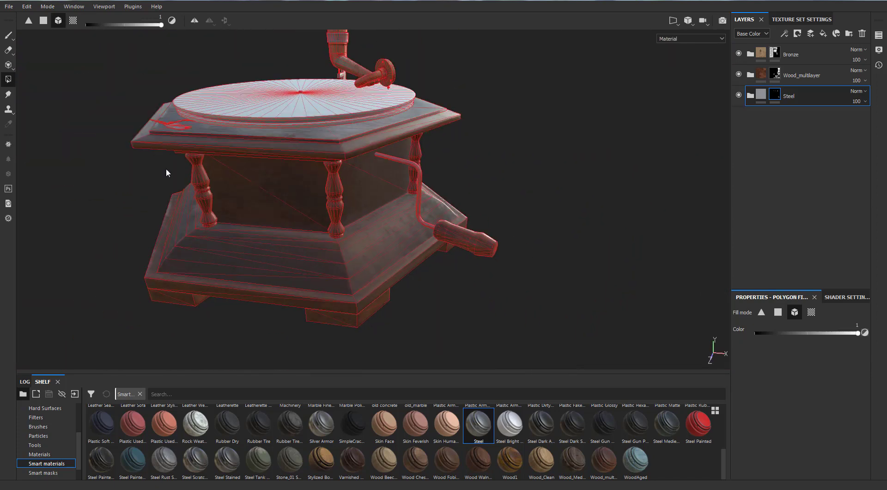
Inspect the model from several sides without the wireframe for parts that still lack a material.
{"action": "left_click_drag", "start_coordinate": [165, 168], "coordinate": [189, 235], "text": "alt"}
{"action": "right_click_drag", "start_coordinate": [189, 235], "coordinate": [152, 236], "text": "shift"}
{"action": "scroll", "coordinate": [352, 223], "scroll_direction": "up", "scroll_amount": 2}
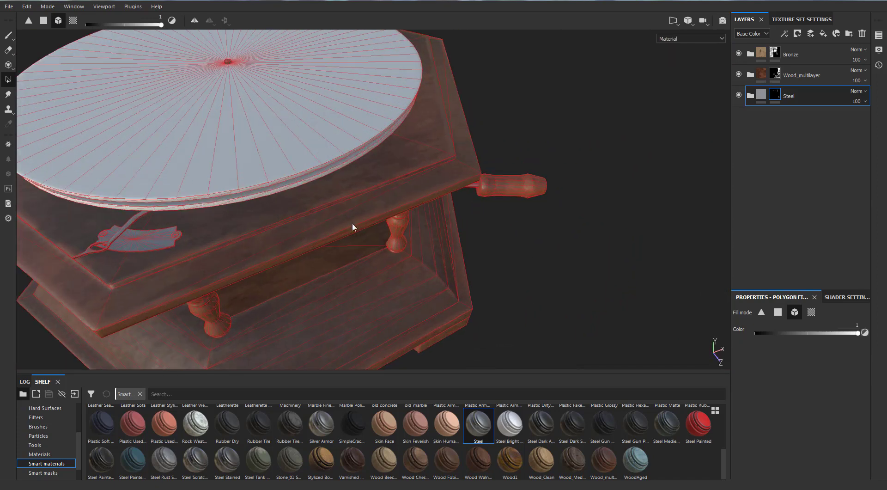
{"action": "mouse_move", "coordinate": [578, 314]}
{"action": "left_mouse_down", "text": "alt"}
{"action": "mouse_move", "coordinate": [515, 267]}
{"action": "mouse_move", "coordinate": [444, 258]}
{"action": "left_mouse_up", "text": "alt"}
{"action": "left_click", "coordinate": [12, 38]}
{"action": "scroll", "coordinate": [442, 299], "scroll_direction": "down", "scroll_amount": 5}
{"action": "left_click_drag", "start_coordinate": [427, 217], "coordinate": [306, 211], "text": "alt"}
{"action": "left_click_drag", "start_coordinate": [58, 210], "coordinate": [27, 211], "text": "alt"}
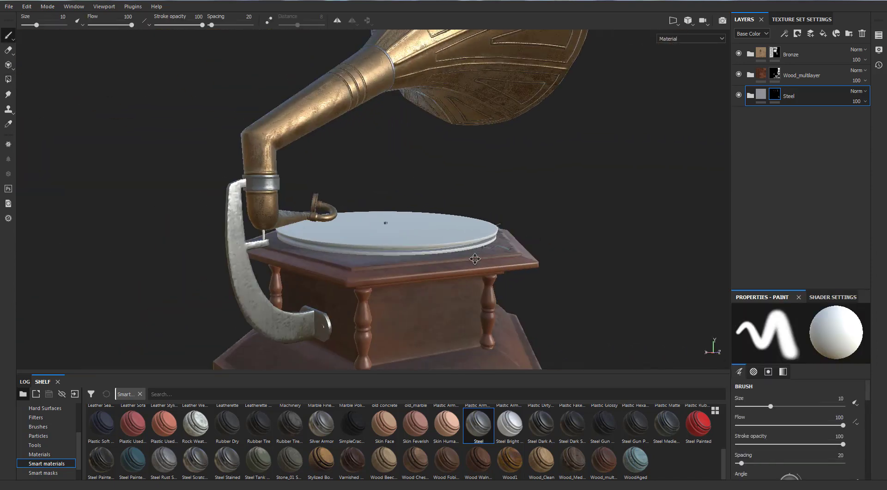
{"action": "left_click_drag", "start_coordinate": [412, 218], "coordinate": [382, 234], "text": "alt"}
{"action": "scroll", "coordinate": [375, 239], "scroll_direction": "up", "scroll_amount": 5}
{"action": "middle_click_drag", "start_coordinate": [356, 199], "coordinate": [328, 151], "text": "alt"}
{"action": "scroll", "coordinate": [328, 151], "scroll_direction": "down", "scroll_amount": 2}
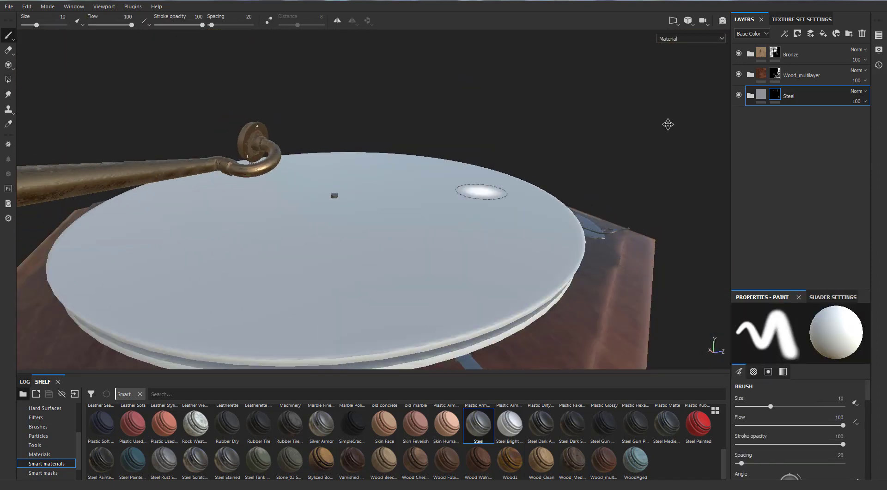
Select the Bronze mask and reveal the bronze on the small unfilled screws of the sound box using mesh fill.
{"action": "left_click", "coordinate": [775, 54]}
{"action": "left_click", "coordinate": [10, 80]}
{"action": "scroll", "coordinate": [329, 140], "scroll_direction": "up", "scroll_amount": 3}
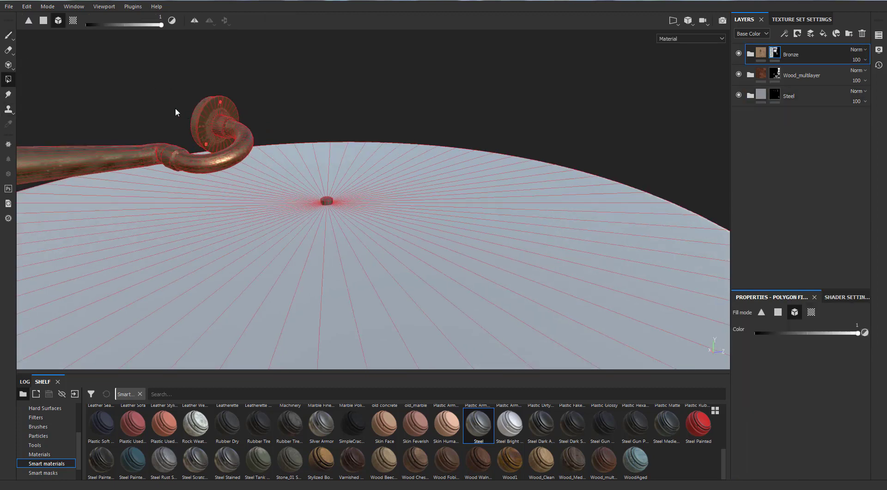
{"action": "scroll", "coordinate": [227, 87], "scroll_direction": "up", "scroll_amount": 7}
{"action": "left_click", "coordinate": [239, 86]}
{"action": "left_click", "coordinate": [182, 261]}
{"action": "left_click_drag", "start_coordinate": [371, 119], "coordinate": [290, 121], "text": "alt"}
{"action": "left_click", "coordinate": [322, 225]}
Frame the turntable's edge and select the Steel layer's mask for editing.
{"action": "scroll", "coordinate": [422, 174], "scroll_direction": "down", "scroll_amount": 6}
{"action": "scroll", "coordinate": [423, 174], "scroll_direction": "down", "scroll_amount": 2}
{"action": "left_click_drag", "start_coordinate": [423, 174], "coordinate": [303, 141], "text": "alt"}
{"action": "scroll", "coordinate": [386, 172], "scroll_direction": "down", "scroll_amount": 4}
{"action": "scroll", "coordinate": [304, 141], "scroll_direction": "up", "scroll_amount": 2}
{"action": "scroll", "coordinate": [276, 193], "scroll_direction": "up", "scroll_amount": 1}
{"action": "scroll", "coordinate": [277, 195], "scroll_direction": "up", "scroll_amount": 3}
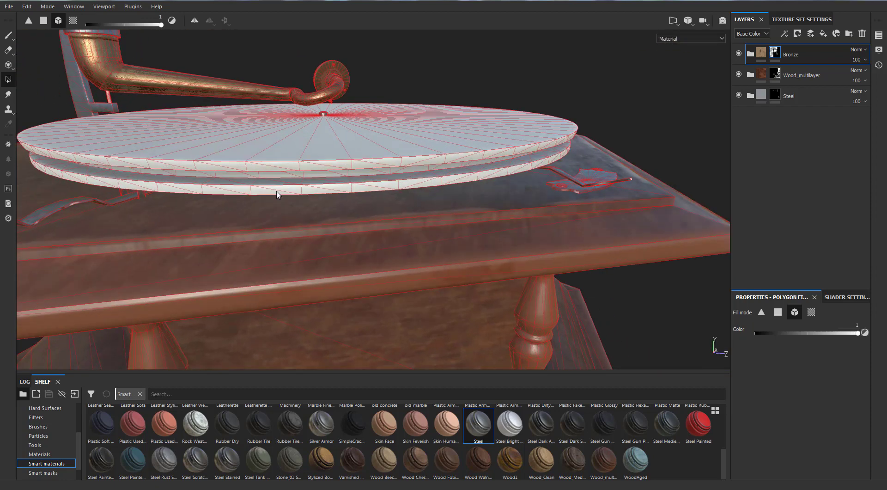
{"action": "left_click", "coordinate": [779, 96]}
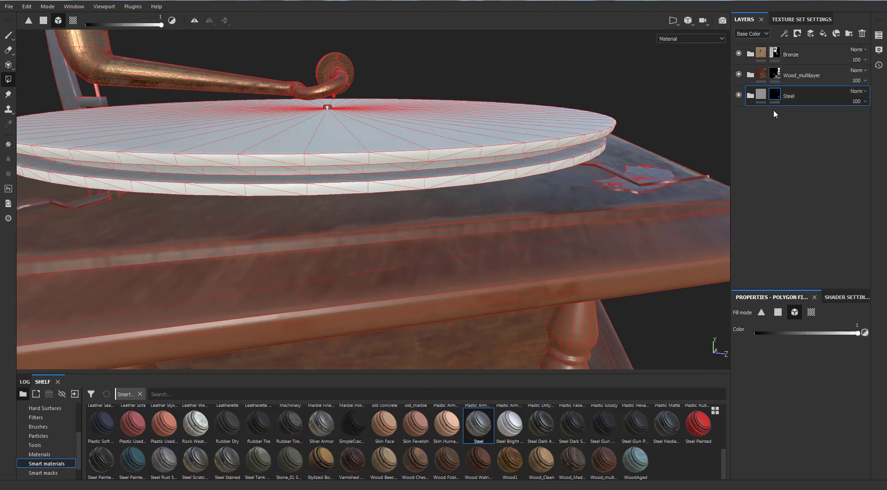
Try to reveal the steel on the whole turntable mesh.
{"action": "left_click", "coordinate": [327, 194]}
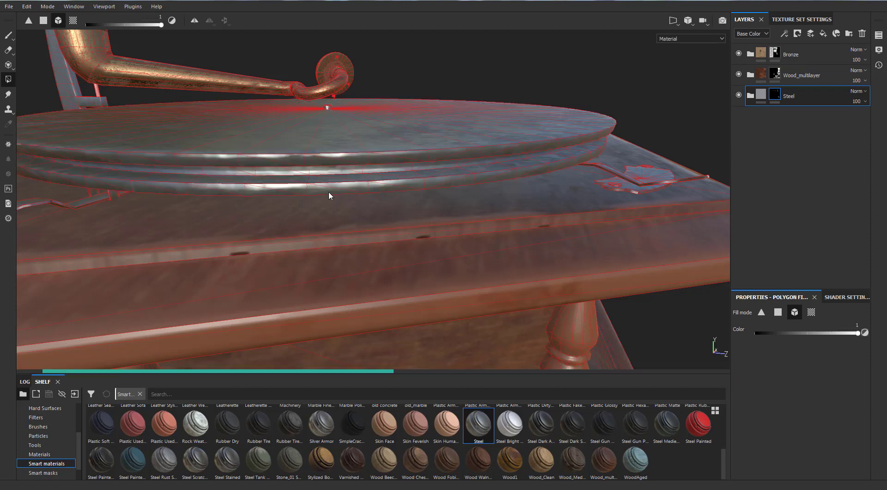
{"action": "scroll", "coordinate": [328, 104], "scroll_direction": "up", "scroll_amount": 1}
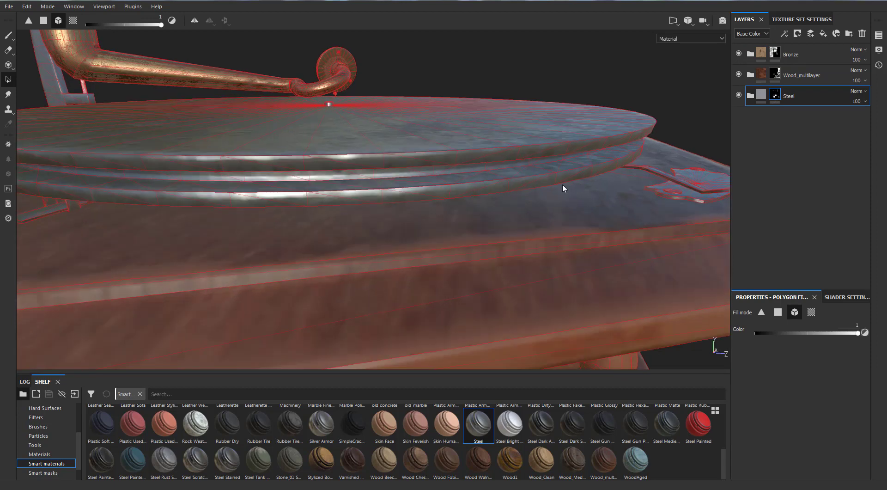
{"action": "key", "text": "ctrl+z"}
Set the polygon fill to quad mode and reveal the steel on several faces of the turntable's inner and lower rims.
{"action": "scroll", "coordinate": [292, 192], "scroll_direction": "up", "scroll_amount": 2}
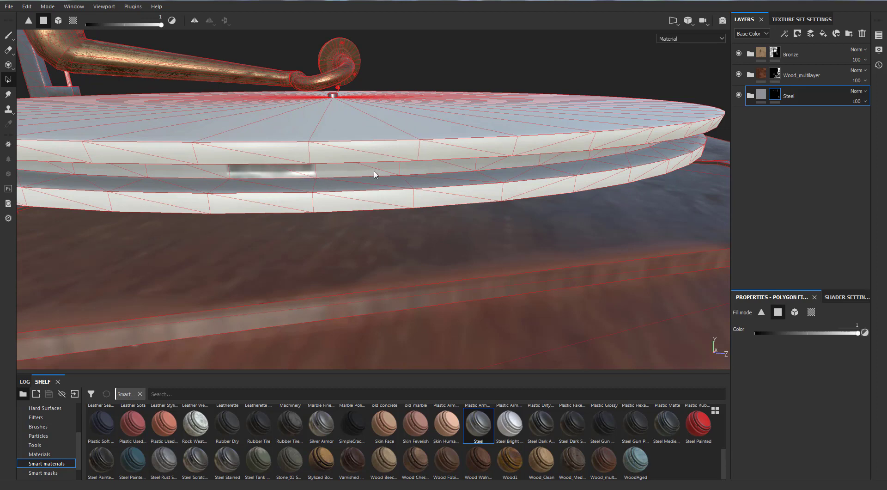
{"action": "left_click", "coordinate": [457, 169]}
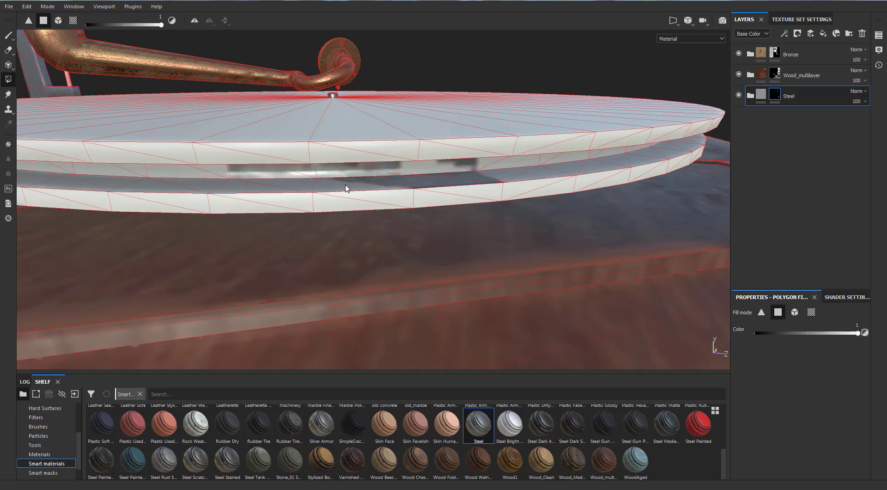
{"action": "left_click_drag", "start_coordinate": [445, 197], "coordinate": [260, 212]}
{"action": "left_click_drag", "start_coordinate": [382, 204], "coordinate": [397, 182], "text": "alt"}
{"action": "scroll", "coordinate": [352, 193], "scroll_direction": "up", "scroll_amount": 2}
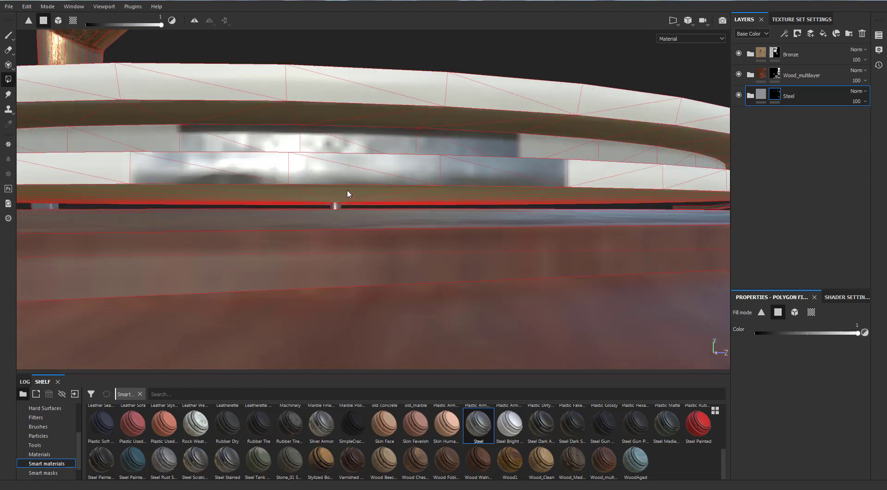
{"action": "scroll", "coordinate": [437, 195], "scroll_direction": "down", "scroll_amount": 5}
Show the 3D and UV views side by side and reveal the steel on the large brown disc island by quad fill.
{"action": "key", "text": "F1"}
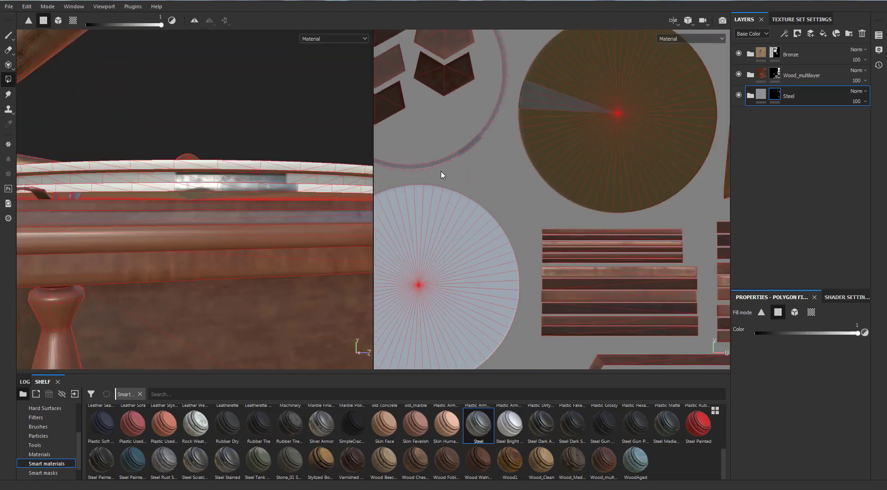
{"action": "scroll", "coordinate": [443, 172], "scroll_direction": "down", "scroll_amount": 3}
{"action": "middle_click_drag", "start_coordinate": [498, 151], "coordinate": [534, 169], "text": "alt"}
{"action": "scroll", "coordinate": [533, 168], "scroll_direction": "down", "scroll_amount": 3}
{"action": "scroll", "coordinate": [558, 170], "scroll_direction": "up", "scroll_amount": 5}
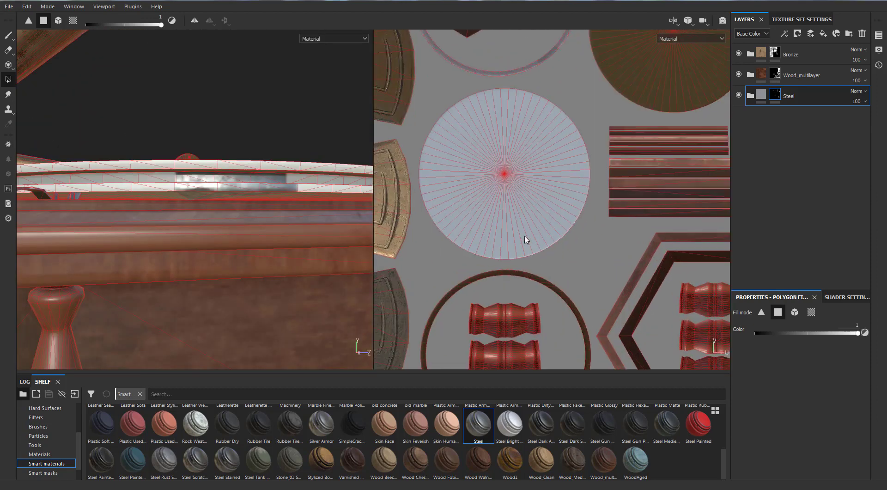
{"action": "scroll", "coordinate": [591, 121], "scroll_direction": "down", "scroll_amount": 3}
{"action": "scroll", "coordinate": [646, 99], "scroll_direction": "up", "scroll_amount": 4}
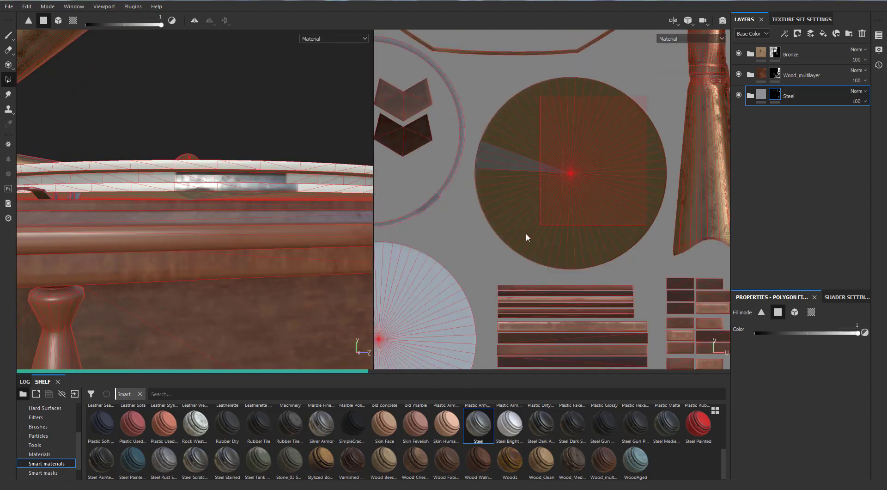
{"action": "left_click_drag", "start_coordinate": [527, 234], "coordinate": [490, 252]}
Reveal the steel on the lower-right section of the thin ring island beside the turntable disc.
{"action": "scroll", "coordinate": [509, 203], "scroll_direction": "down", "scroll_amount": 3}
{"action": "scroll", "coordinate": [588, 247], "scroll_direction": "up", "scroll_amount": 1}
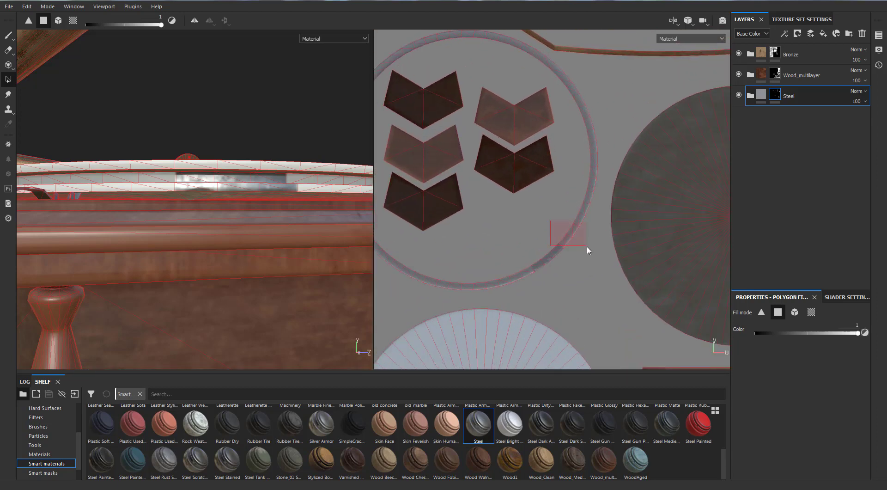
{"action": "scroll", "coordinate": [577, 250], "scroll_direction": "down", "scroll_amount": 3}
{"action": "scroll", "coordinate": [582, 259], "scroll_direction": "down", "scroll_amount": 3}
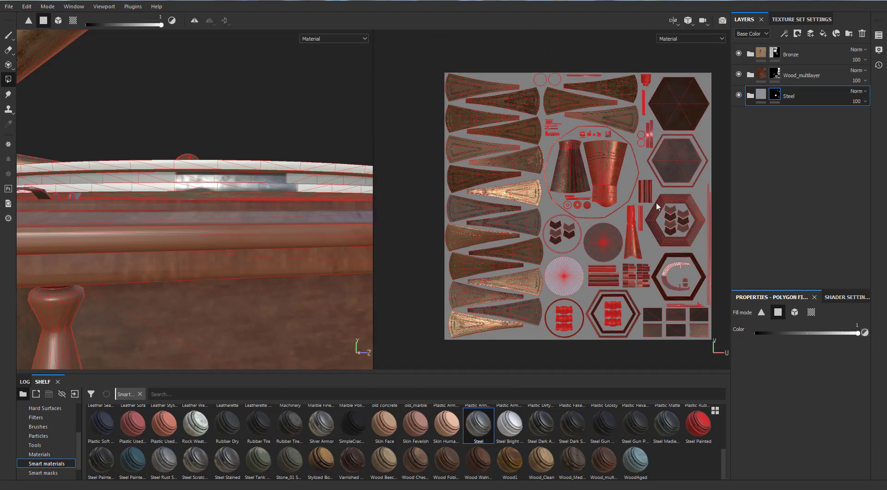
Examine the UV layout on its own without the wireframe, checking the edge strips and ring island for missing steel.
{"action": "scroll", "coordinate": [594, 204], "scroll_direction": "up", "scroll_amount": 6}
{"action": "key", "text": "F3"}
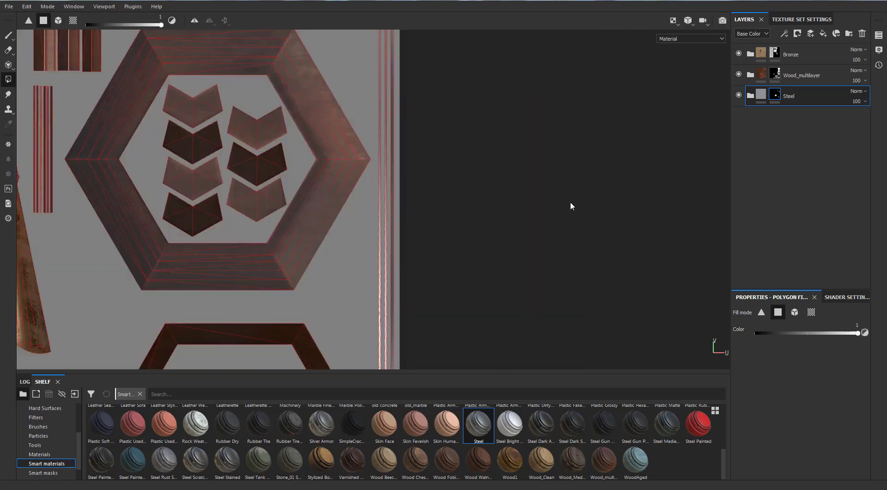
{"action": "key", "text": "1"}
{"action": "scroll", "coordinate": [323, 236], "scroll_direction": "up", "scroll_amount": 4}
{"action": "middle_click_drag", "start_coordinate": [318, 249], "coordinate": [317, 51], "text": "alt"}
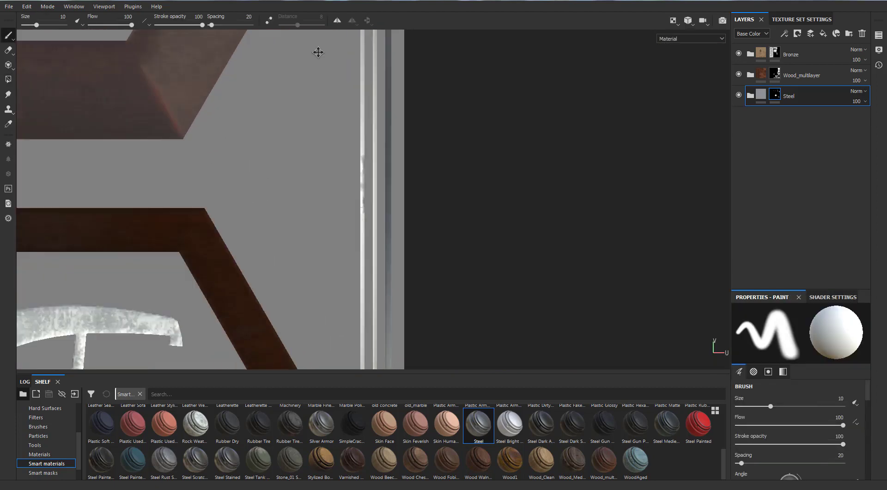
{"action": "scroll", "coordinate": [326, 268], "scroll_direction": "down", "scroll_amount": 3}
{"action": "middle_click_drag", "start_coordinate": [328, 275], "coordinate": [338, 186], "text": "alt"}
{"action": "scroll", "coordinate": [338, 186], "scroll_direction": "down", "scroll_amount": 2}
{"action": "middle_click_drag", "start_coordinate": [288, 137], "coordinate": [326, 322], "text": "alt"}
{"action": "scroll", "coordinate": [476, 340], "scroll_direction": "down", "scroll_amount": 3}
{"action": "scroll", "coordinate": [406, 149], "scroll_direction": "down", "scroll_amount": 3}
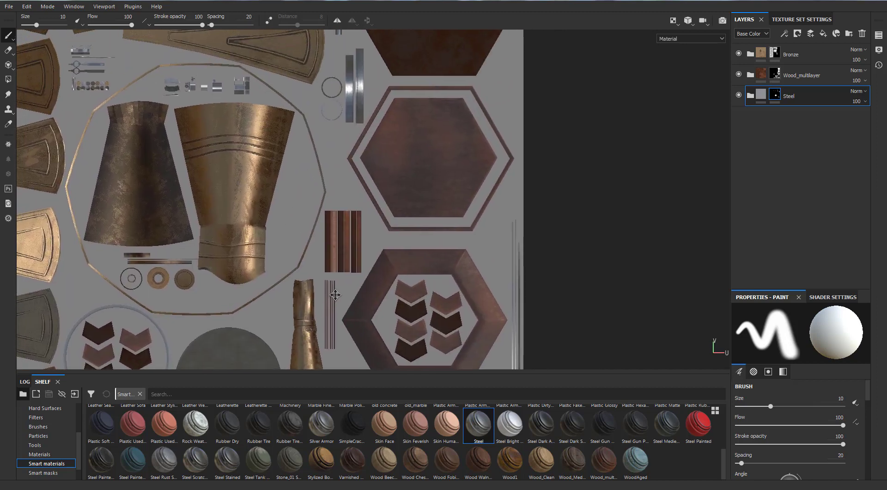
{"action": "scroll", "coordinate": [326, 300], "scroll_direction": "down", "scroll_amount": 2}
{"action": "middle_click_drag", "start_coordinate": [268, 275], "coordinate": [323, 271], "text": "alt"}
{"action": "scroll", "coordinate": [323, 271], "scroll_direction": "down", "scroll_amount": 2}
{"action": "middle_click_drag", "start_coordinate": [277, 243], "coordinate": [337, 170], "text": "alt"}
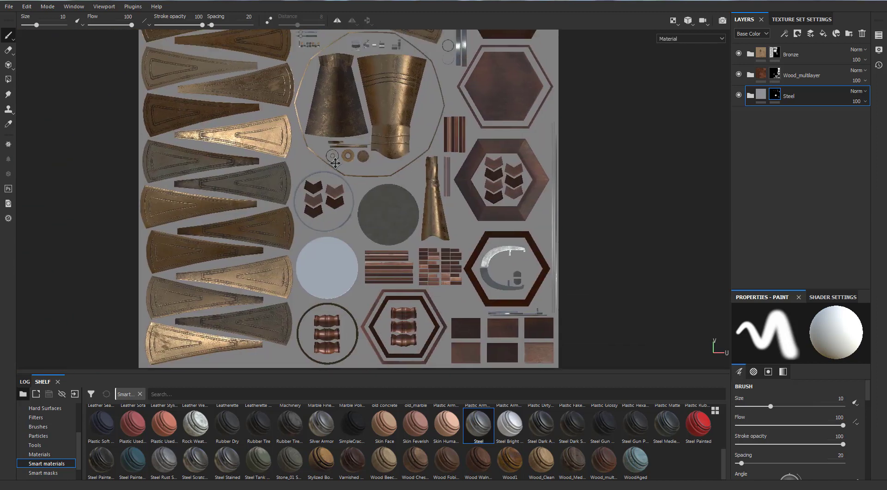
Reveal the steel on the right, upper and left arcs of the thin ring island with polygon fill.
{"action": "scroll", "coordinate": [337, 169], "scroll_direction": "up", "scroll_amount": 2}
{"action": "scroll", "coordinate": [349, 251], "scroll_direction": "up", "scroll_amount": 5}
{"action": "scroll", "coordinate": [349, 251], "scroll_direction": "up", "scroll_amount": 1}
{"action": "middle_click_drag", "start_coordinate": [349, 251], "coordinate": [416, 167], "text": "alt"}
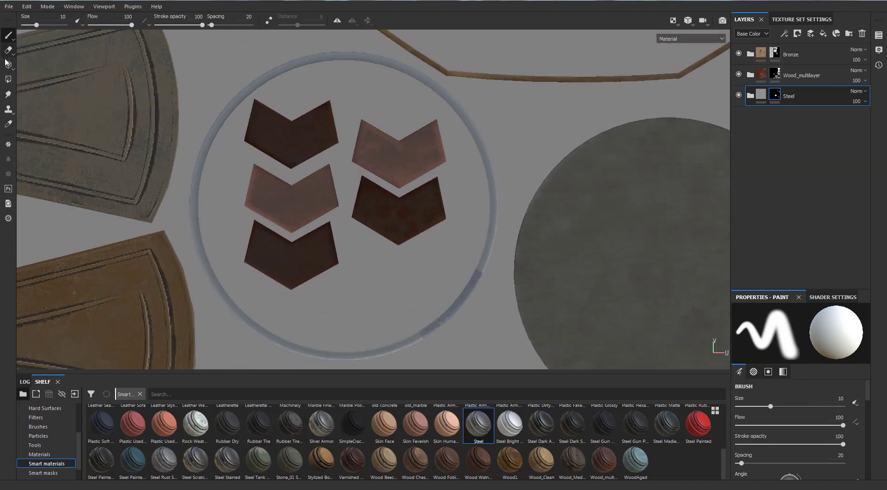
{"action": "left_click", "coordinate": [8, 79]}
{"action": "left_click_drag", "start_coordinate": [496, 271], "coordinate": [496, 272]}
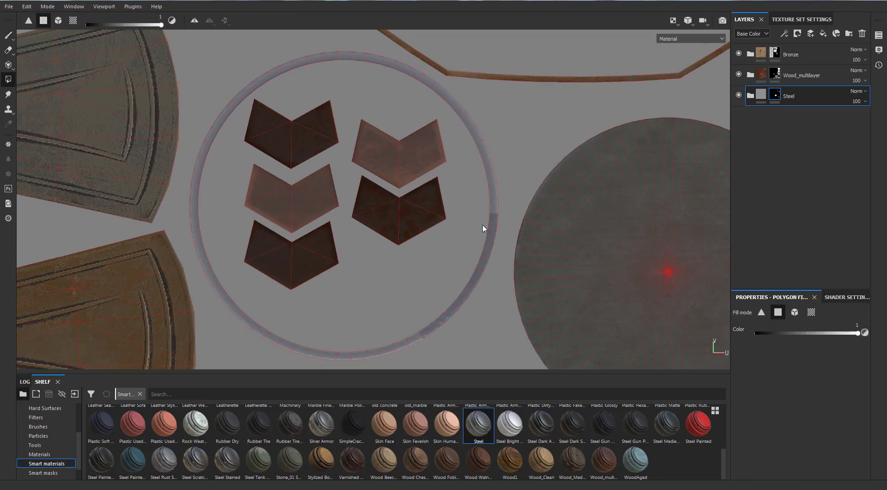
{"action": "left_click_drag", "start_coordinate": [501, 217], "coordinate": [500, 215]}
{"action": "left_click_drag", "start_coordinate": [498, 123], "coordinate": [465, 174]}
{"action": "left_click_drag", "start_coordinate": [452, 115], "coordinate": [458, 92]}
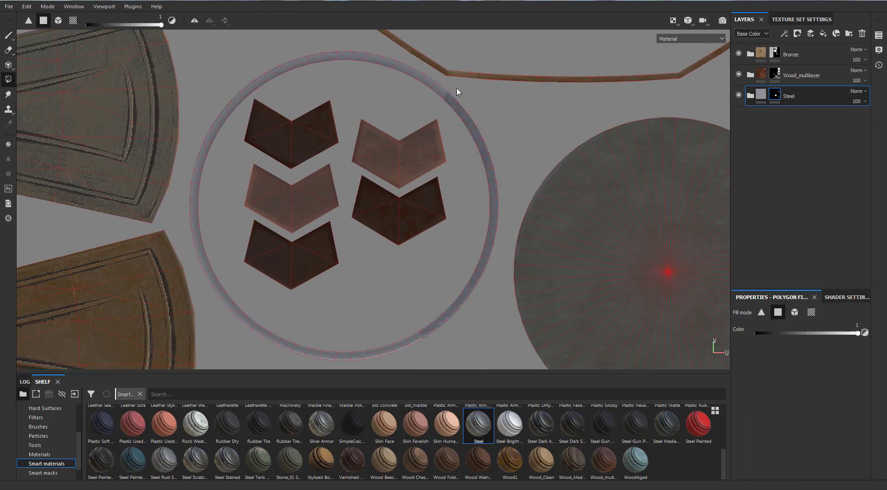
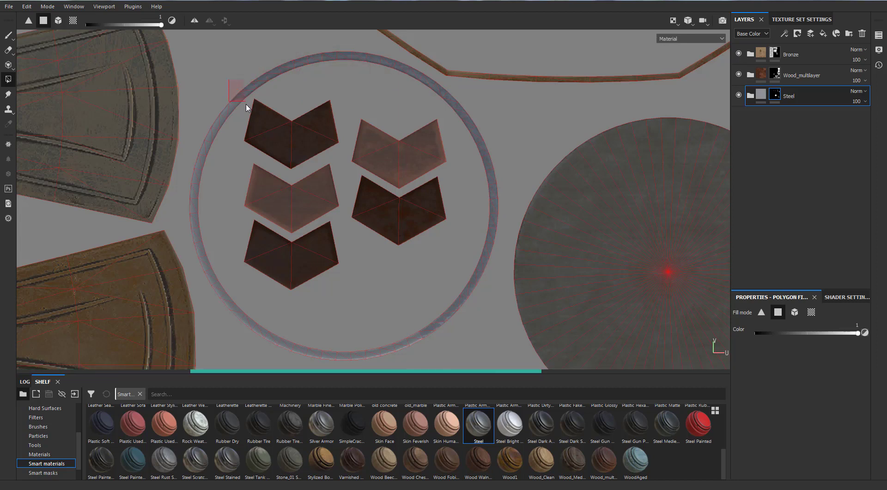
{"action": "left_click_drag", "start_coordinate": [246, 104], "coordinate": [245, 102]}
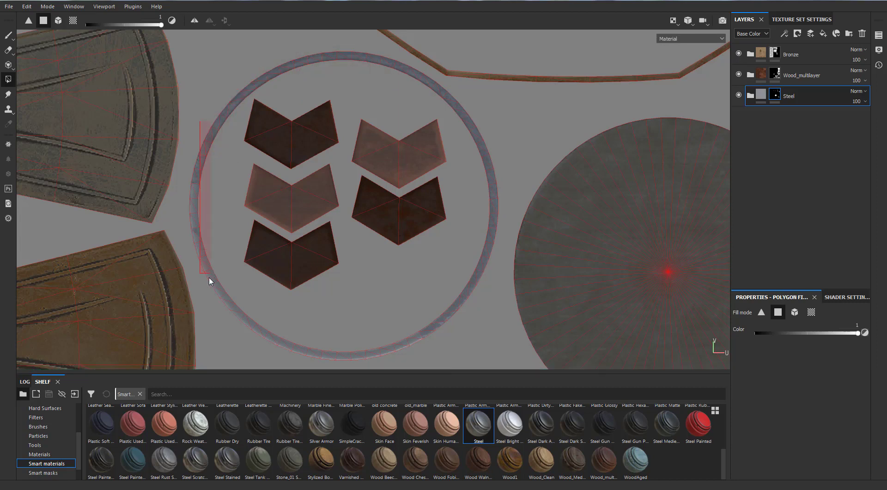
{"action": "left_click_drag", "start_coordinate": [210, 246], "coordinate": [211, 246]}
Reveal the steel on the lower arc of the thin ring island to complete its coverage.
{"action": "scroll", "coordinate": [236, 252], "scroll_direction": "up", "scroll_amount": 1}
{"action": "middle_click_drag", "start_coordinate": [235, 253], "coordinate": [244, 119], "text": "alt"}
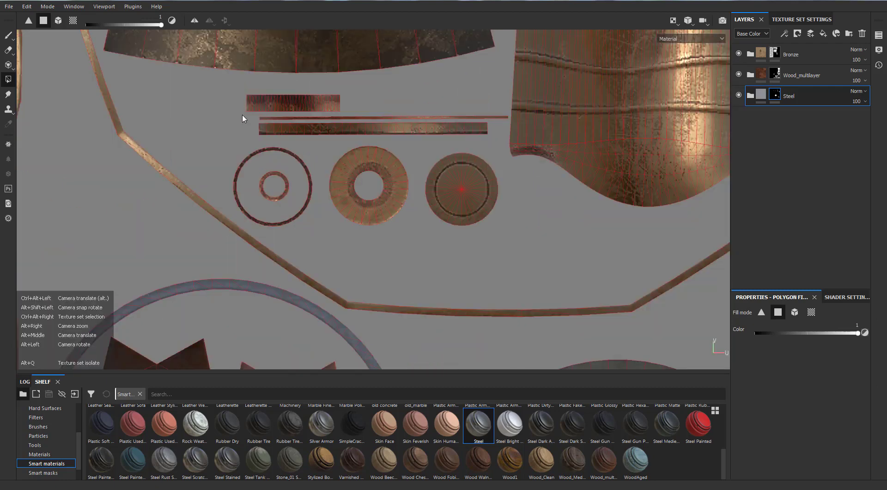
{"action": "scroll", "coordinate": [244, 118], "scroll_direction": "down", "scroll_amount": 5}
{"action": "middle_click_drag", "start_coordinate": [187, 322], "coordinate": [270, 162], "text": "alt"}
{"action": "scroll", "coordinate": [271, 162], "scroll_direction": "up", "scroll_amount": 3}
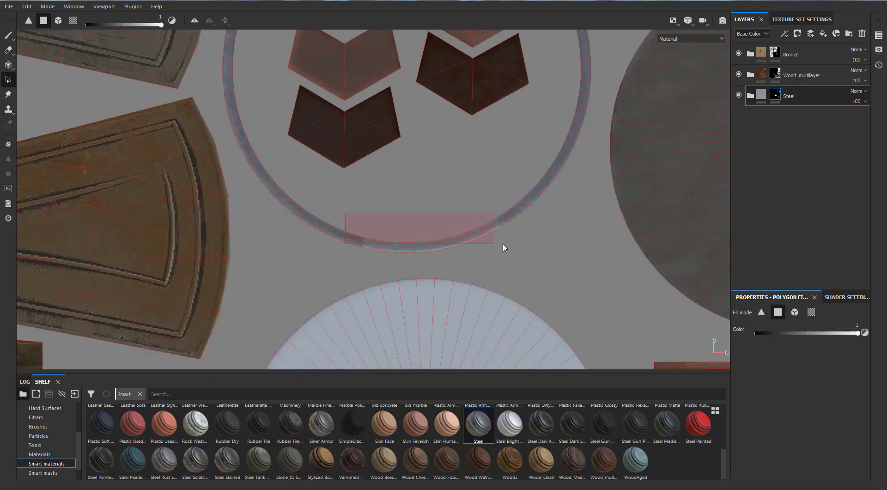
{"action": "left_click_drag", "start_coordinate": [505, 248], "coordinate": [505, 247]}
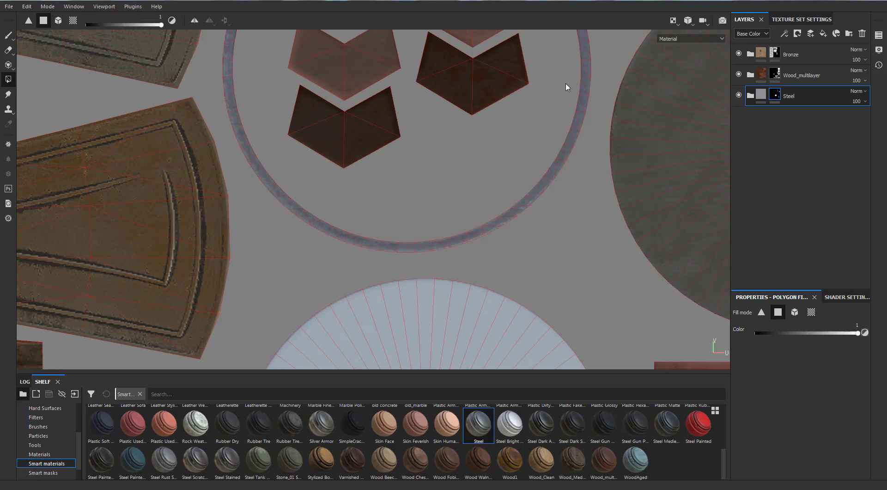
Inspect the small metal strip islands below the hexagonal frames in the UV layout for unfilled faces.
{"action": "scroll", "coordinate": [566, 84], "scroll_direction": "down", "scroll_amount": 5}
{"action": "middle_click_drag", "start_coordinate": [586, 168], "coordinate": [394, 115], "text": "alt"}
{"action": "scroll", "coordinate": [530, 106], "scroll_direction": "down", "scroll_amount": 1}
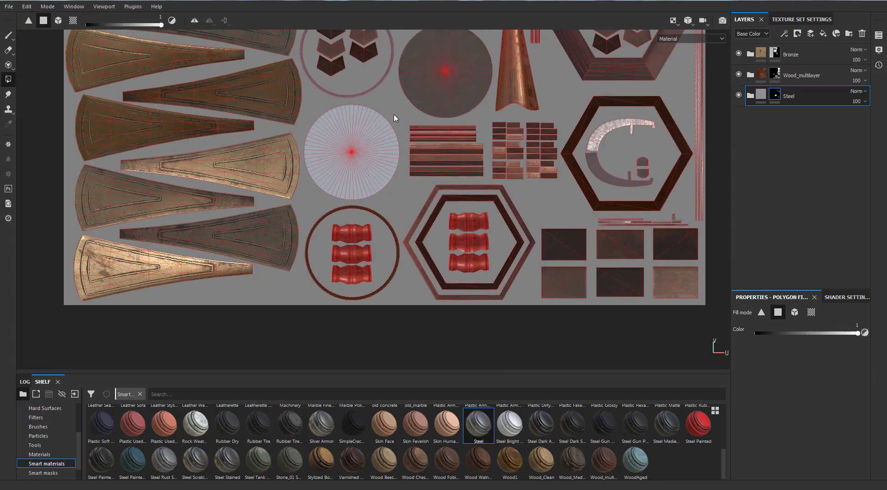
{"action": "scroll", "coordinate": [395, 114], "scroll_direction": "up", "scroll_amount": 1}
{"action": "middle_click_drag", "start_coordinate": [669, 230], "coordinate": [463, 171], "text": "alt"}
{"action": "scroll", "coordinate": [463, 171], "scroll_direction": "up", "scroll_amount": 7}
{"action": "scroll", "coordinate": [523, 168], "scroll_direction": "up", "scroll_amount": 4}
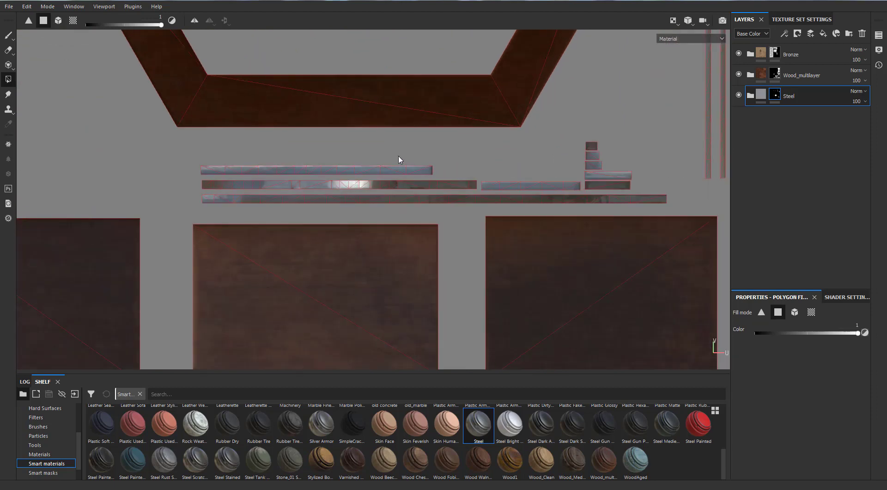
{"action": "scroll", "coordinate": [399, 158], "scroll_direction": "down", "scroll_amount": 5}
{"action": "middle_click_drag", "start_coordinate": [210, 119], "coordinate": [409, 226], "text": "alt"}
{"action": "scroll", "coordinate": [409, 226], "scroll_direction": "down", "scroll_amount": 1}
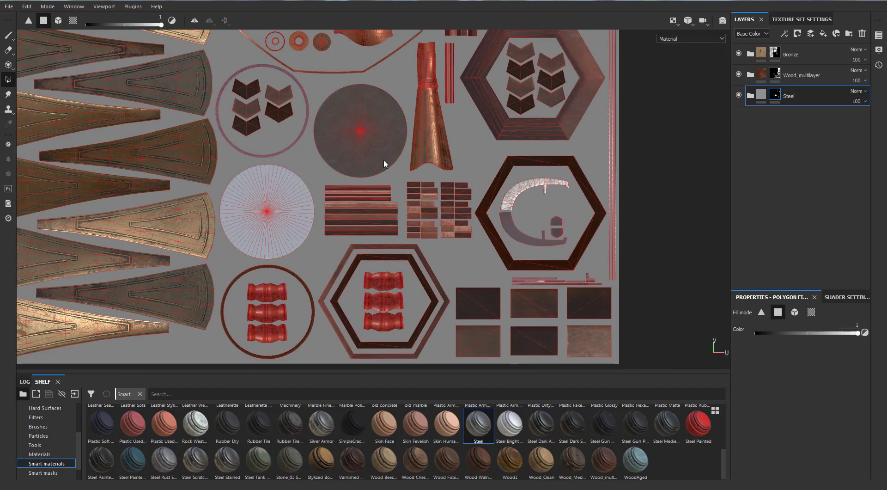
Restore the split 3D and UV view and reveal the steel on the lower part of the outermost long strip island.
{"action": "key", "text": "F1"}
{"action": "scroll", "coordinate": [294, 182], "scroll_direction": "down", "scroll_amount": 3}
{"action": "left_click_drag", "start_coordinate": [284, 143], "coordinate": [300, 190], "text": "alt"}
{"action": "scroll", "coordinate": [212, 189], "scroll_direction": "up", "scroll_amount": 3}
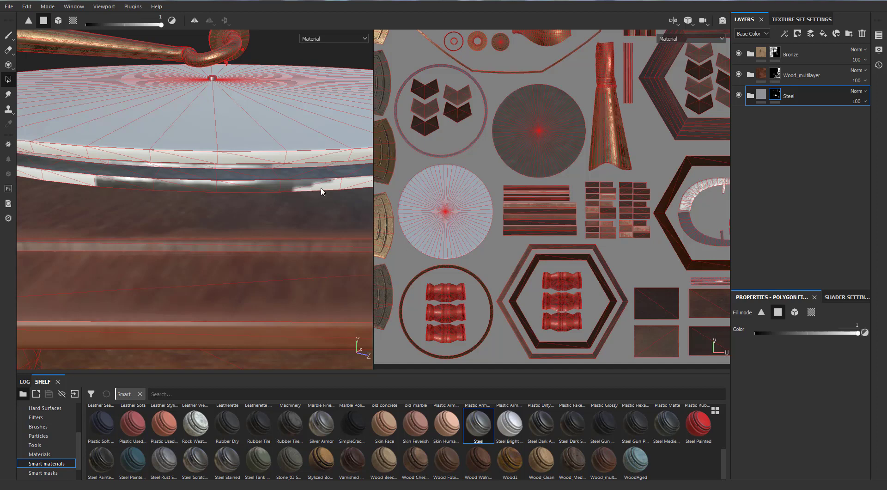
{"action": "scroll", "coordinate": [502, 137], "scroll_direction": "down", "scroll_amount": 3}
{"action": "scroll", "coordinate": [680, 152], "scroll_direction": "up", "scroll_amount": 9}
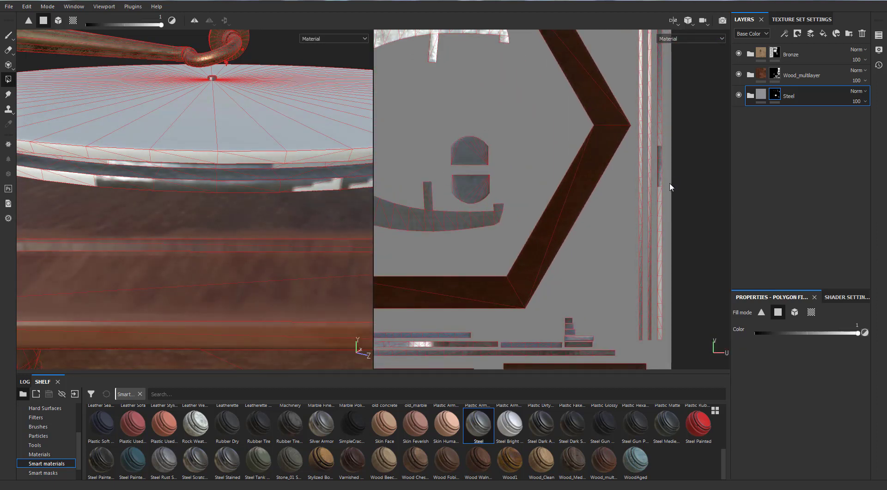
{"action": "left_click_drag", "start_coordinate": [669, 184], "coordinate": [653, 320]}
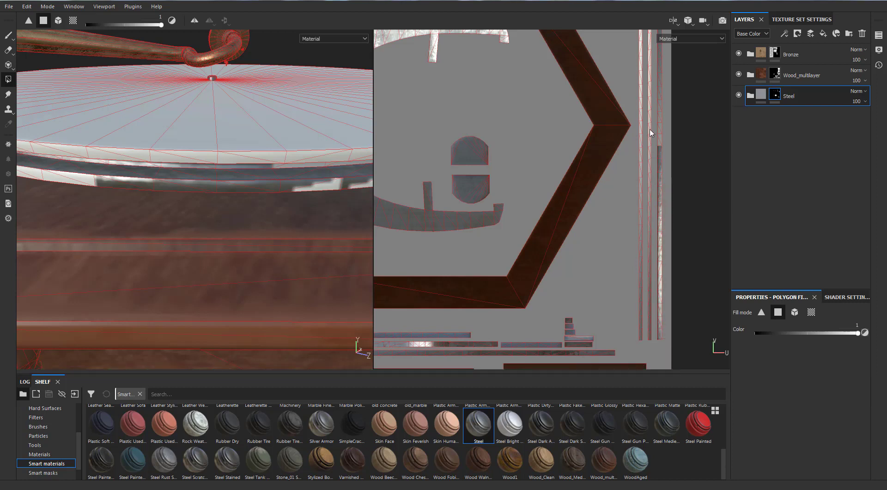
Reveal the steel on the middle sections of the outermost long strip island beside the hexagonal frames.
{"action": "middle_click_drag", "start_coordinate": [649, 133], "coordinate": [635, 181]}
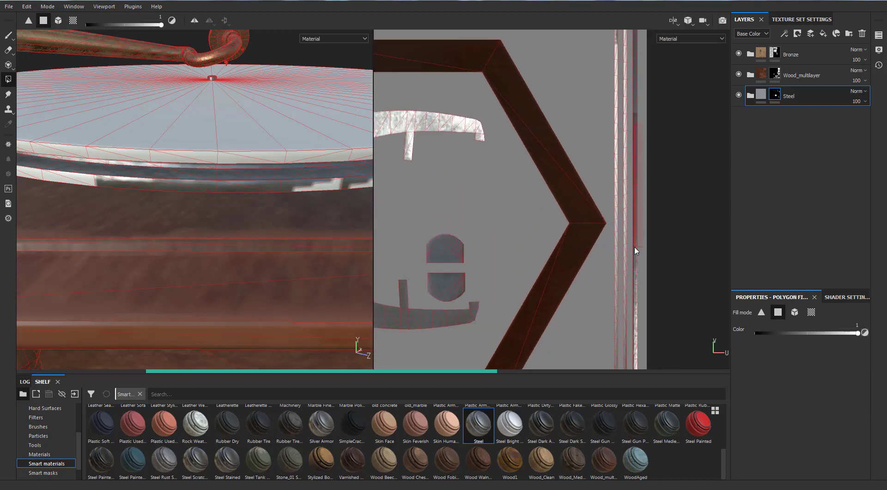
{"action": "middle_click_drag", "start_coordinate": [636, 89], "coordinate": [592, 149]}
{"action": "middle_click_drag", "start_coordinate": [580, 240], "coordinate": [613, 121]}
{"action": "left_click_drag", "start_coordinate": [619, 103], "coordinate": [595, 214]}
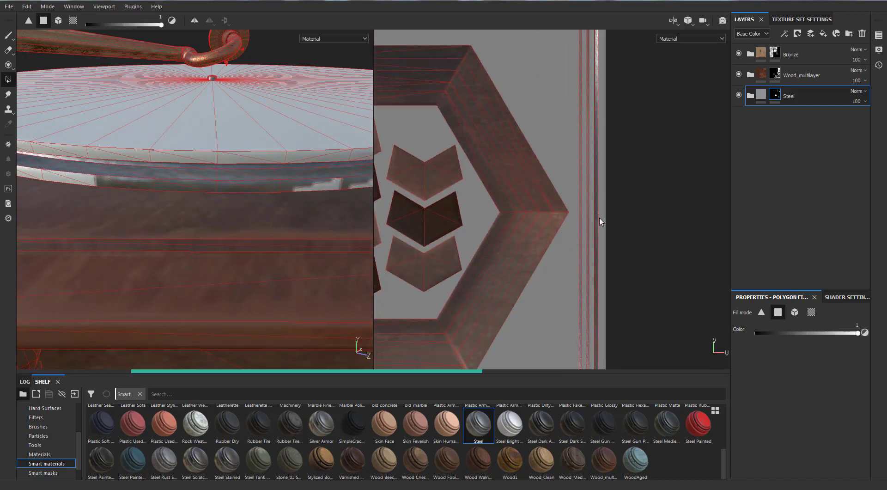
{"action": "middle_click_drag", "start_coordinate": [608, 194], "coordinate": [611, 166]}
{"action": "left_click_drag", "start_coordinate": [592, 269], "coordinate": [591, 277]}
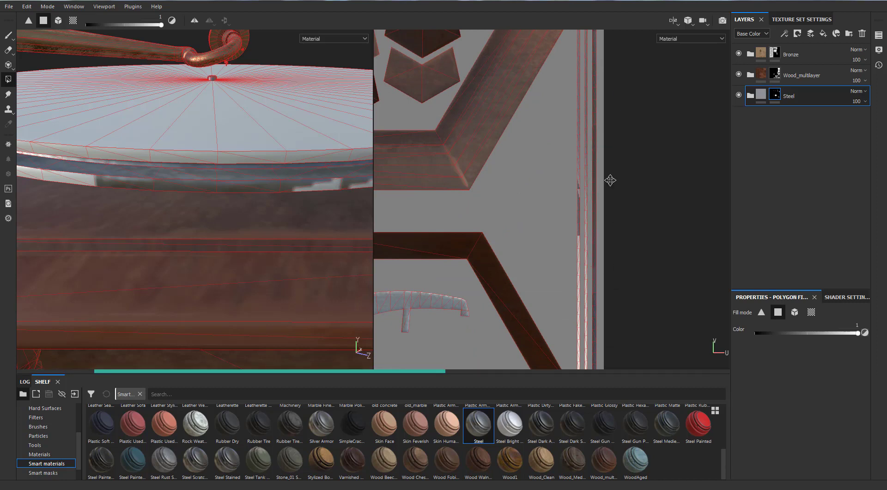
Extend the steel fill along further sections of the long turntable rim strips at the UV layout's edge.
{"action": "middle_click_drag", "start_coordinate": [609, 180], "coordinate": [592, 202], "text": "alt"}
{"action": "scroll", "coordinate": [591, 200], "scroll_direction": "down", "scroll_amount": 2}
{"action": "left_click_drag", "start_coordinate": [611, 53], "coordinate": [587, 210]}
{"action": "scroll", "coordinate": [596, 212], "scroll_direction": "down", "scroll_amount": 3}
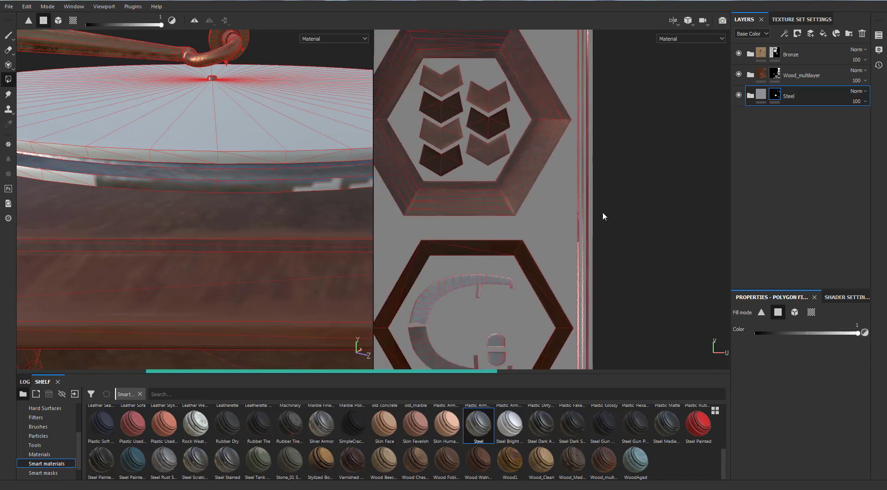
{"action": "middle_click_drag", "start_coordinate": [598, 191], "coordinate": [585, 172]}
{"action": "left_click_drag", "start_coordinate": [610, 40], "coordinate": [585, 236]}
{"action": "left_click_drag", "start_coordinate": [588, 360], "coordinate": [577, 365]}
{"action": "scroll", "coordinate": [266, 175], "scroll_direction": "down", "scroll_amount": 3}
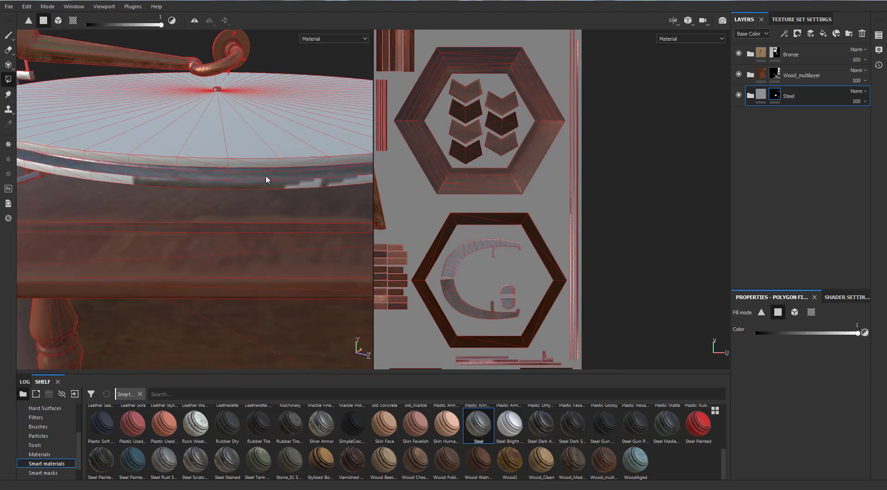
Reveal the steel on the lower and upper sections of the innermost long strip, covering the turntable's lower rim.
{"action": "scroll", "coordinate": [572, 208], "scroll_direction": "up", "scroll_amount": 3}
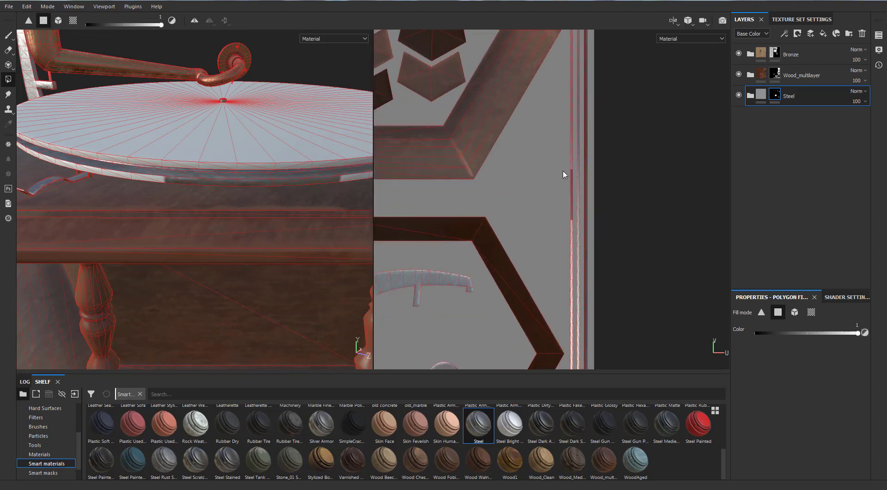
{"action": "scroll", "coordinate": [586, 219], "scroll_direction": "down", "scroll_amount": 3}
{"action": "middle_click_drag", "start_coordinate": [586, 143], "coordinate": [569, 116]}
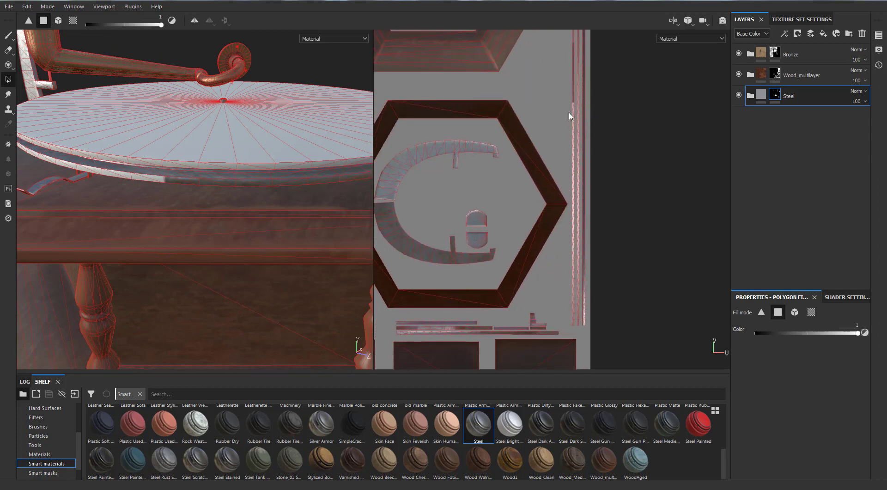
{"action": "left_click", "coordinate": [568, 208]}
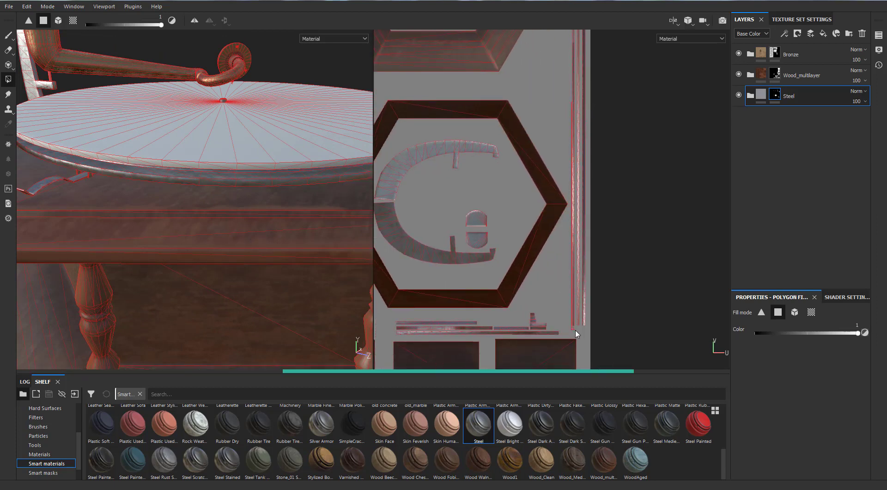
{"action": "middle_click_drag", "start_coordinate": [576, 330], "coordinate": [599, 88]}
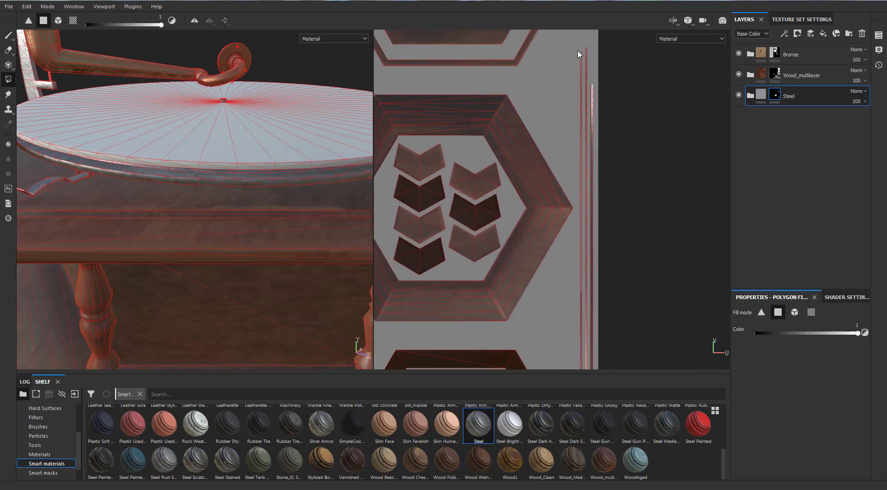
{"action": "left_click_drag", "start_coordinate": [579, 54], "coordinate": [581, 293]}
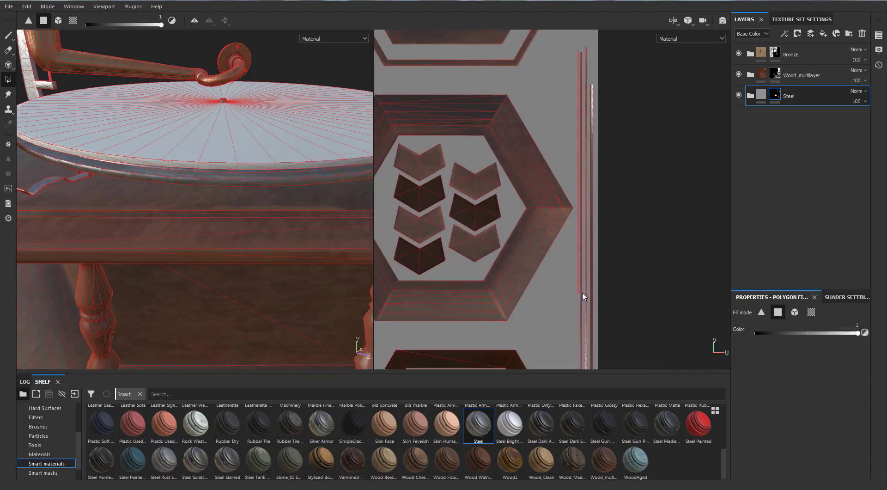
Check the turntable's rim in 3D and frame the whole UV layout beside it.
{"action": "right_click_drag", "start_coordinate": [167, 135], "coordinate": [615, 118], "text": "alt"}
{"action": "scroll", "coordinate": [615, 118], "scroll_direction": "down", "scroll_amount": 2}
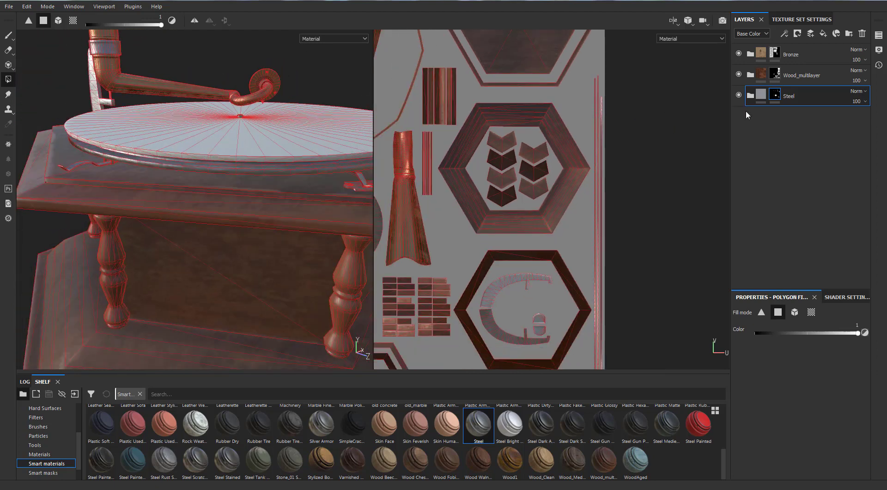
{"action": "scroll", "coordinate": [575, 257], "scroll_direction": "down", "scroll_amount": 1}
{"action": "middle_click_drag", "start_coordinate": [574, 257], "coordinate": [674, 234], "text": "alt"}
{"action": "scroll", "coordinate": [574, 257], "scroll_direction": "down", "scroll_amount": 1}
{"action": "key", "text": "f"}
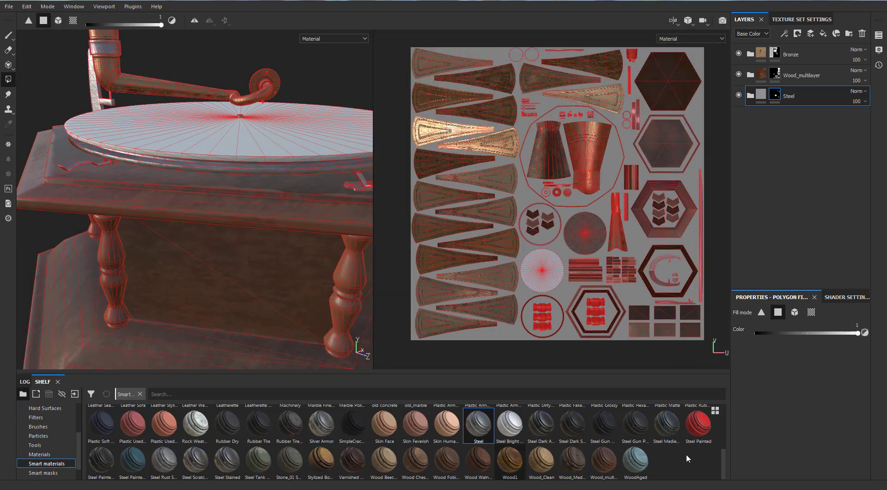
Add the Plastic Glossy smart material between Wood_multilayer and Steel, and give it a black mask for polygon filling.
{"action": "scroll", "coordinate": [724, 434], "scroll_direction": "up", "scroll_amount": 3}
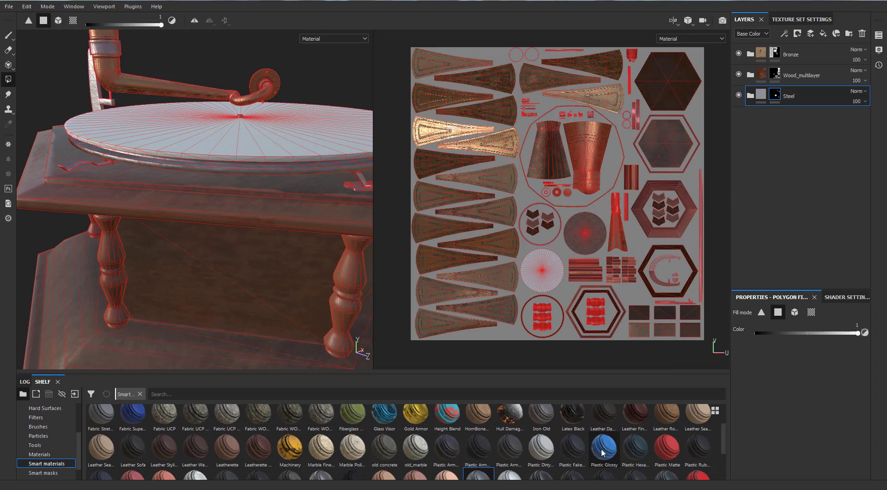
{"action": "left_click_drag", "start_coordinate": [603, 453], "coordinate": [788, 93]}
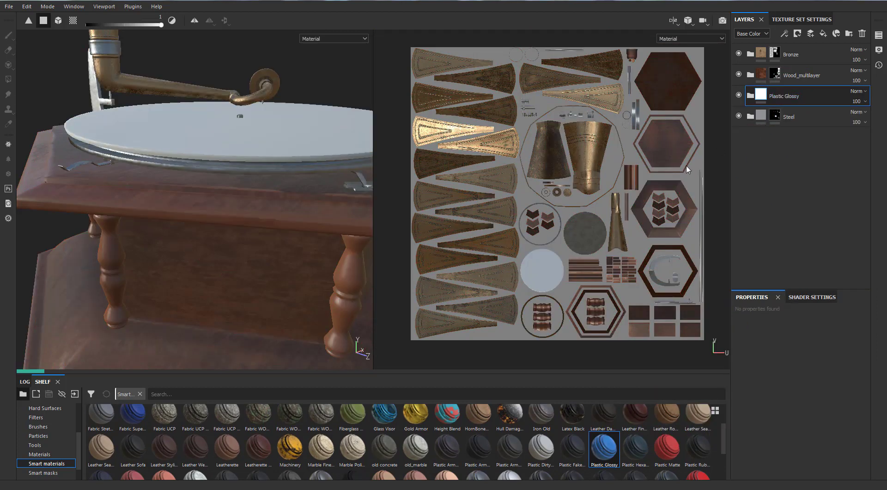
{"action": "right_click", "coordinate": [797, 98]}
{"action": "left_click", "coordinate": [794, 107]}
{"action": "key", "text": "4"}
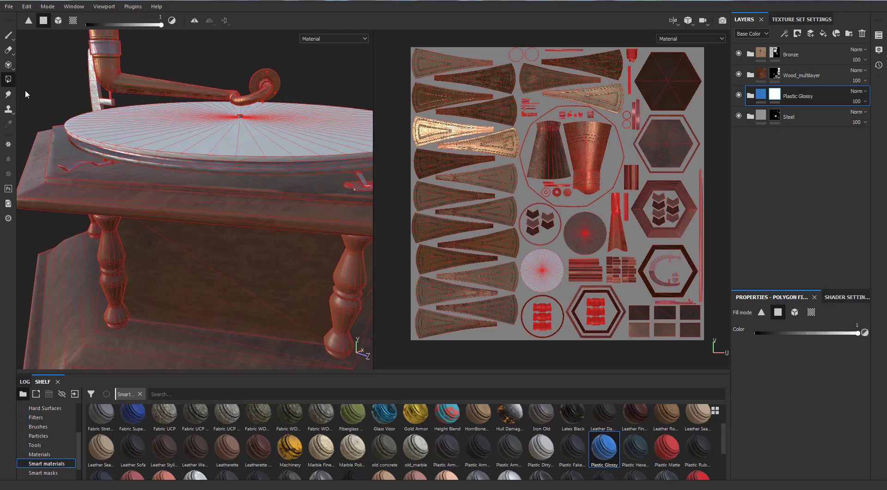
Reveal the glossy plastic on the whole pale circular UV island that forms the record's top face.
{"action": "left_click_drag", "start_coordinate": [310, 103], "coordinate": [324, 194], "text": "alt"}
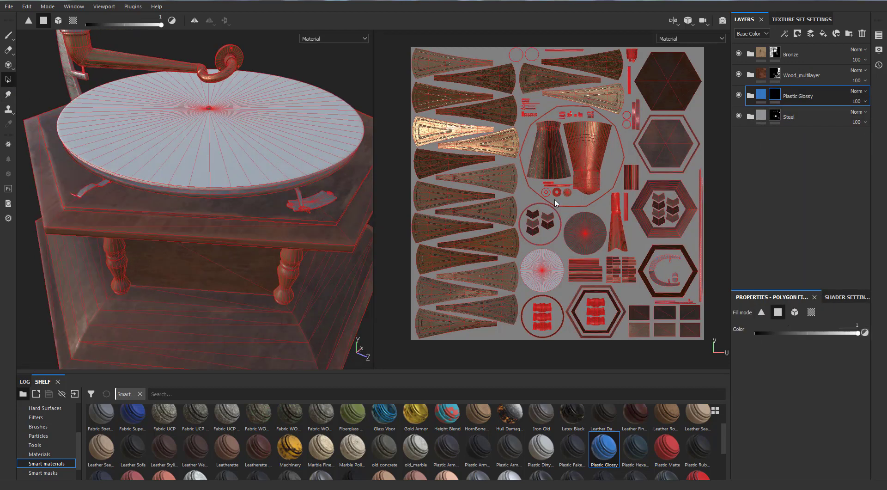
{"action": "scroll", "coordinate": [555, 203], "scroll_direction": "up", "scroll_amount": 5}
{"action": "left_click_drag", "start_coordinate": [507, 280], "coordinate": [494, 296]}
{"action": "left_click_drag", "start_coordinate": [207, 189], "coordinate": [230, 168], "text": "alt"}
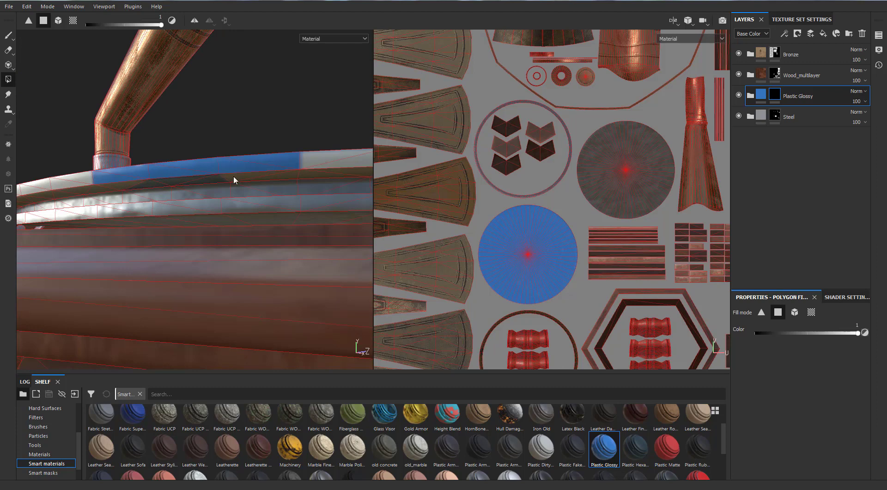
Reveal the glossy plastic around the thin ring island that encloses three turned pillars in the UV layout.
{"action": "scroll", "coordinate": [611, 185], "scroll_direction": "down", "scroll_amount": 3}
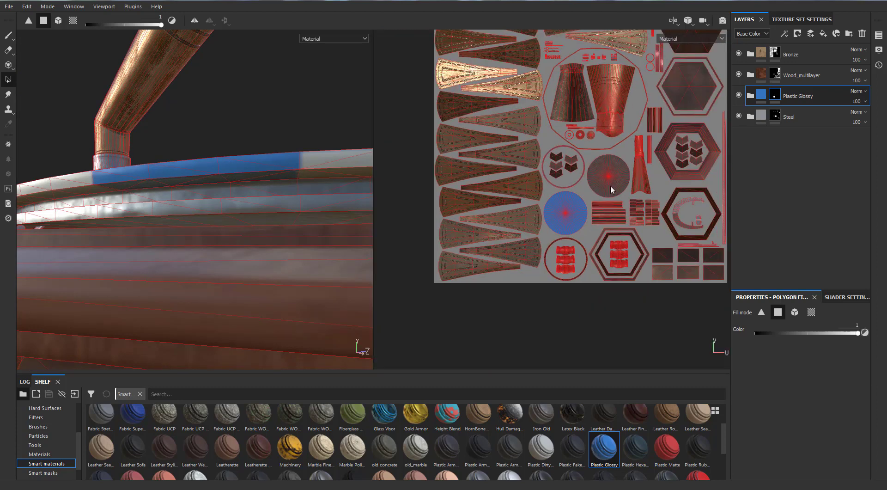
{"action": "scroll", "coordinate": [606, 292], "scroll_direction": "up", "scroll_amount": 1}
{"action": "middle_click_drag", "start_coordinate": [606, 292], "coordinate": [572, 267]}
{"action": "scroll", "coordinate": [531, 225], "scroll_direction": "up", "scroll_amount": 6}
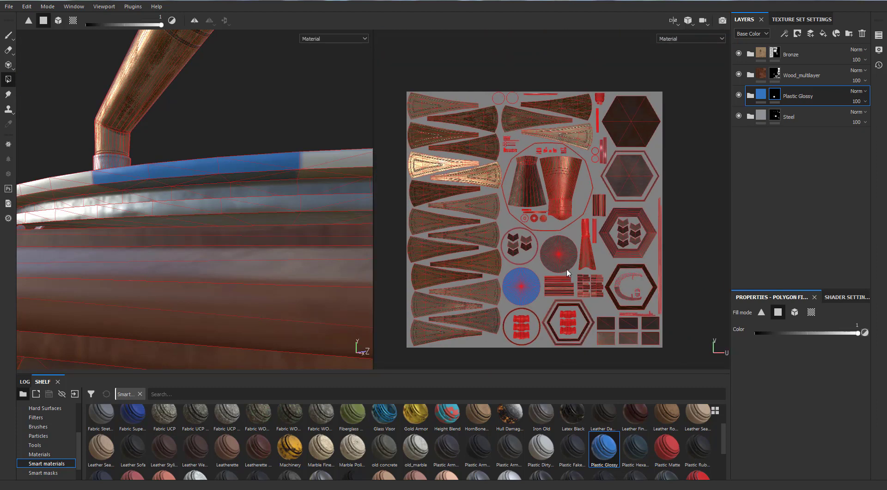
{"action": "scroll", "coordinate": [523, 224], "scroll_direction": "down", "scroll_amount": 3}
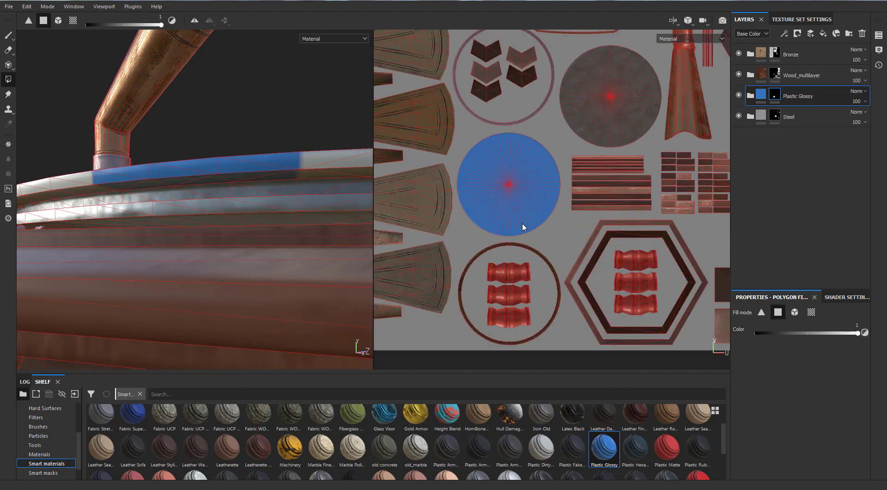
{"action": "scroll", "coordinate": [527, 249], "scroll_direction": "up", "scroll_amount": 4}
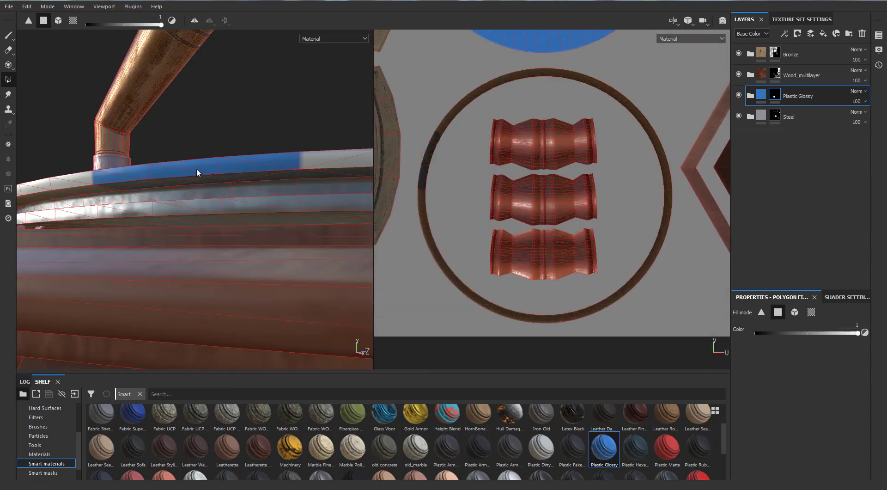
{"action": "scroll", "coordinate": [196, 167], "scroll_direction": "down", "scroll_amount": 1}
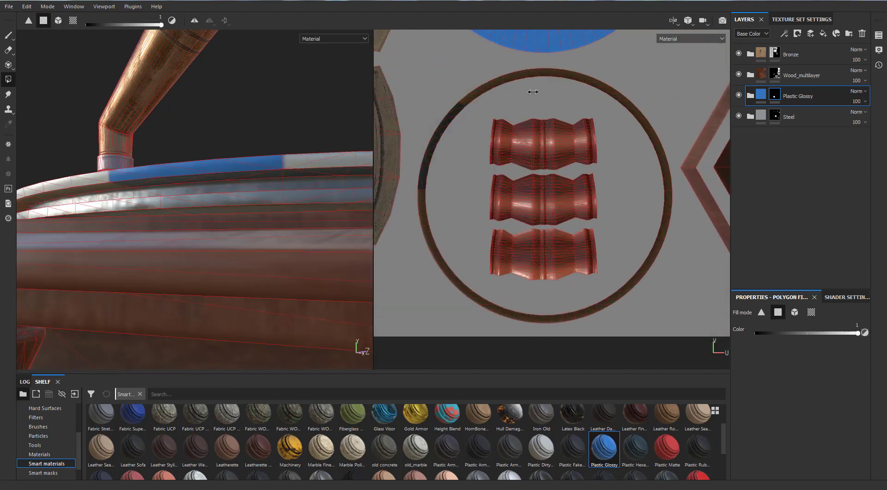
{"action": "right_click_drag", "start_coordinate": [533, 91], "coordinate": [464, 107], "text": "shift"}
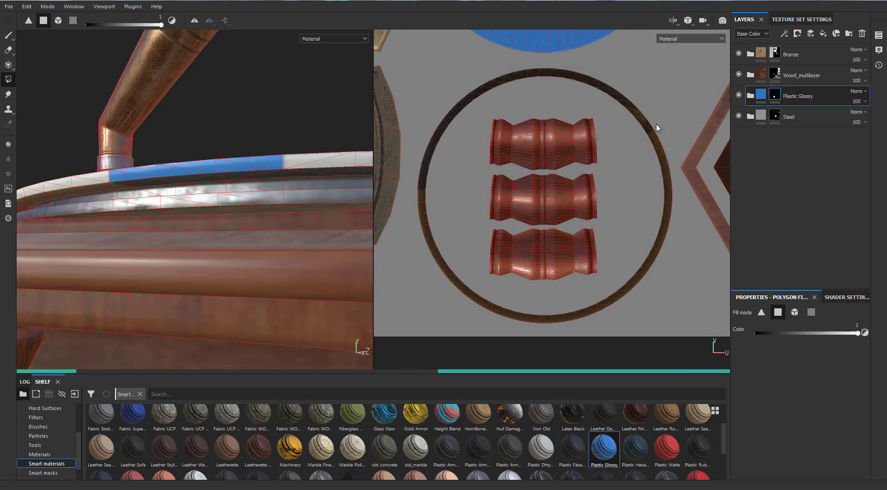
{"action": "left_click_drag", "start_coordinate": [665, 132], "coordinate": [608, 287]}
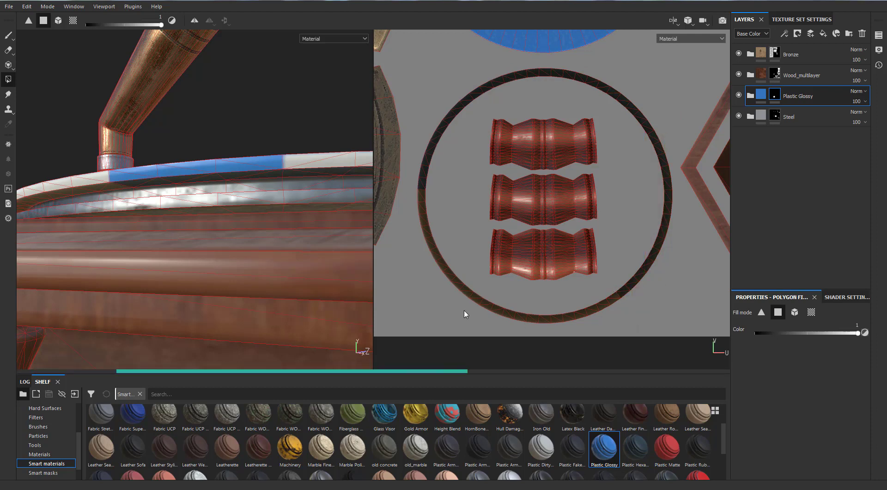
{"action": "left_click_drag", "start_coordinate": [453, 276], "coordinate": [428, 249]}
Fill the remaining sections of the record's long outer edge strip with glossy plastic in the UV layout.
{"action": "left_click_drag", "start_coordinate": [276, 170], "coordinate": [333, 172], "text": "alt"}
{"action": "scroll", "coordinate": [615, 152], "scroll_direction": "down", "scroll_amount": 8}
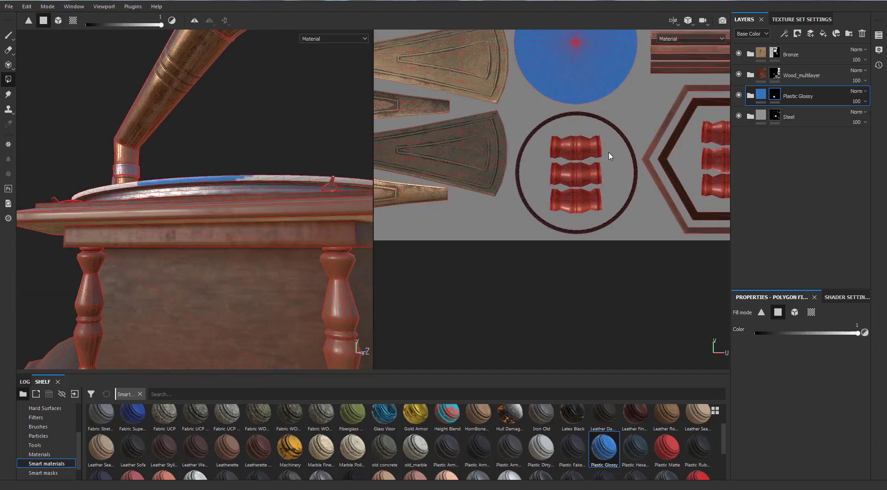
{"action": "scroll", "coordinate": [691, 131], "scroll_direction": "up", "scroll_amount": 8}
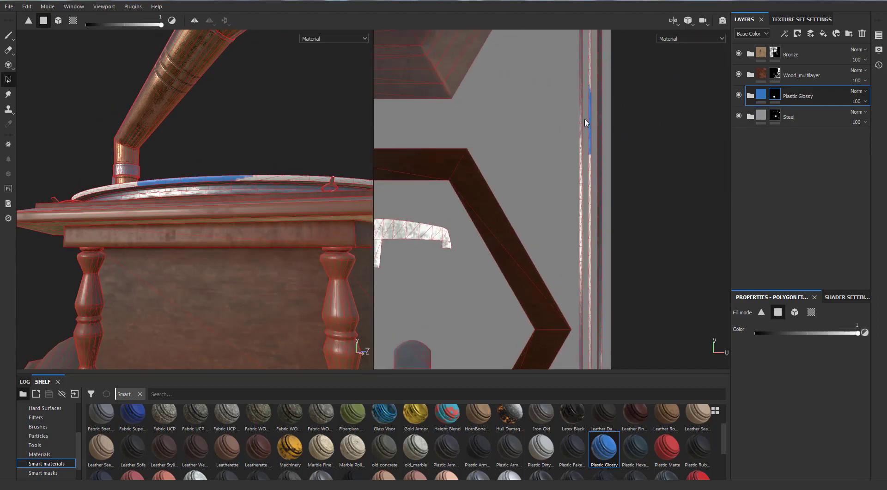
{"action": "middle_click_drag", "start_coordinate": [591, 144], "coordinate": [588, 105]}
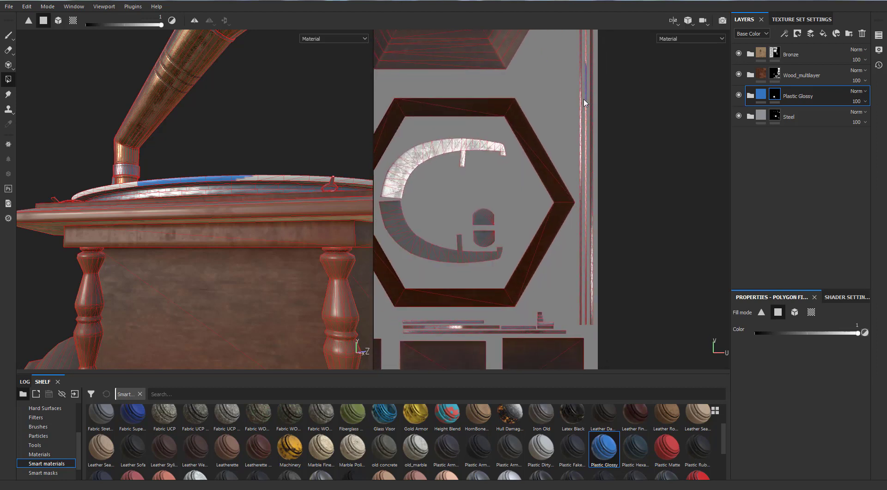
{"action": "left_click", "coordinate": [581, 268]}
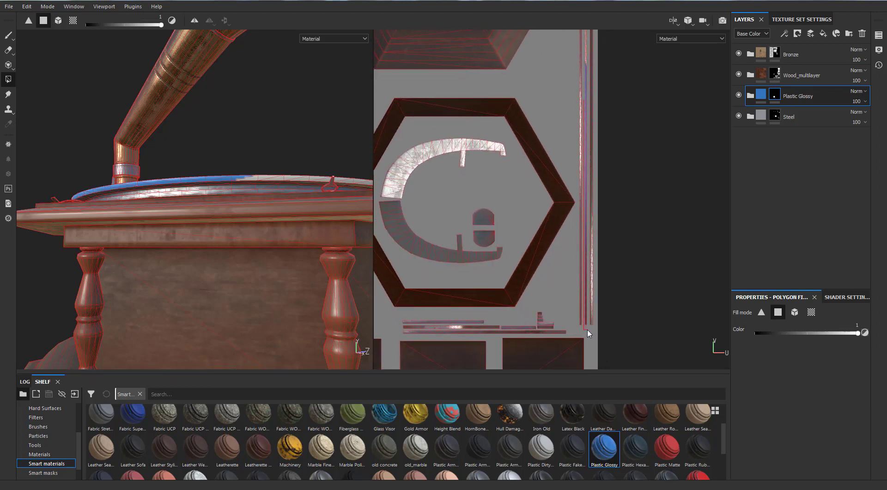
{"action": "middle_click_drag", "start_coordinate": [588, 328], "coordinate": [594, 113]}
{"action": "left_click_drag", "start_coordinate": [594, 115], "coordinate": [596, 347]}
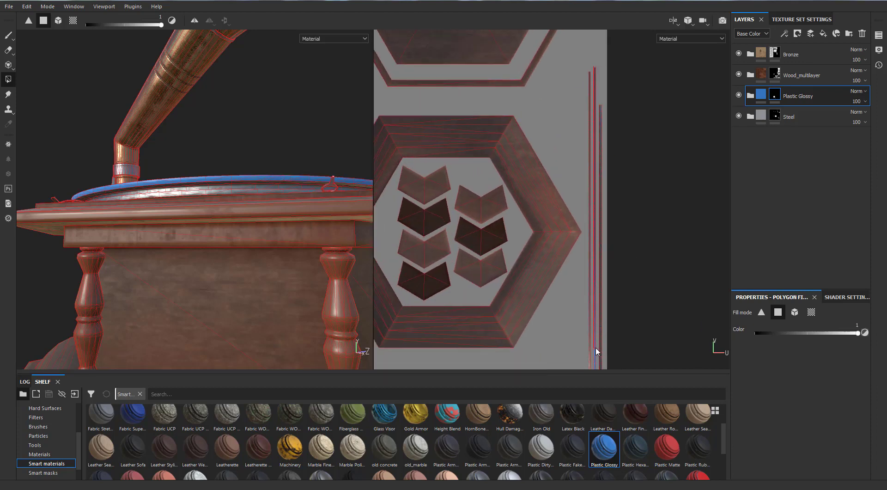
Set the base colour of the Plastic Base layer inside Plastic Glossy to near-black, RGB 0.006.
{"action": "left_click_drag", "start_coordinate": [249, 203], "coordinate": [268, 268], "text": "alt"}
{"action": "left_click", "coordinate": [750, 95]}
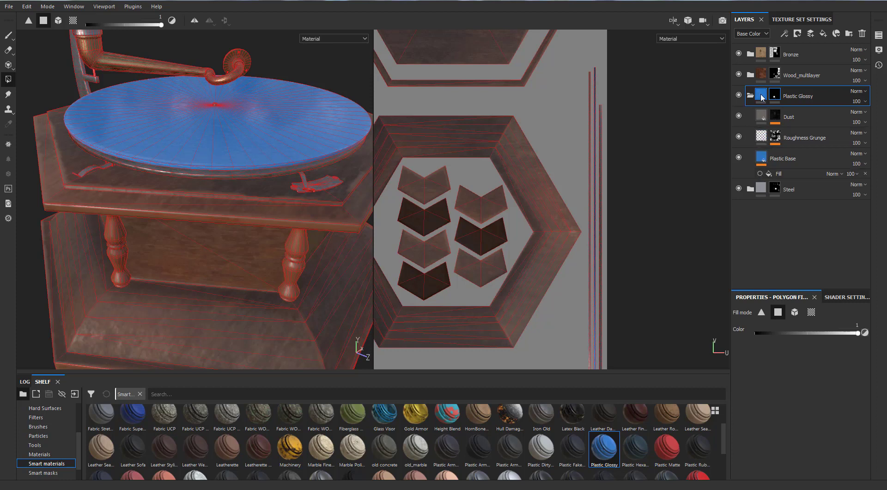
{"action": "left_click", "coordinate": [786, 158]}
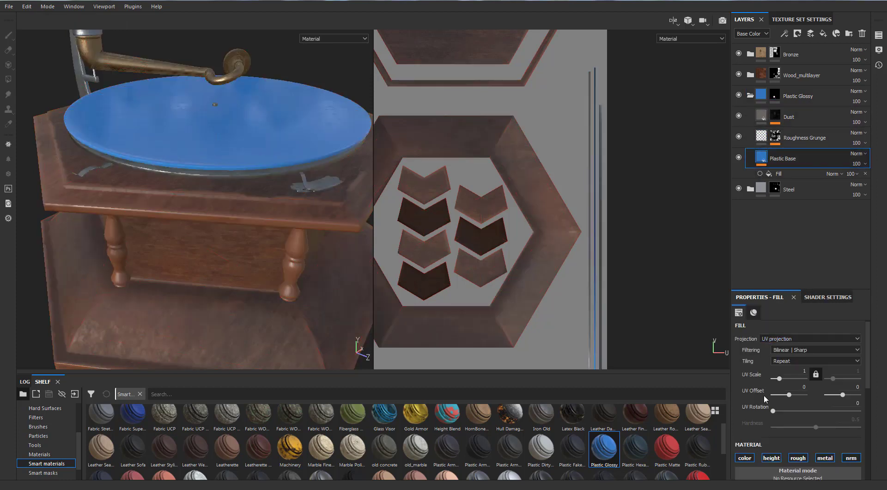
{"action": "left_click", "coordinate": [775, 401]}
{"action": "left_click_drag", "start_coordinate": [769, 361], "coordinate": [758, 376]}
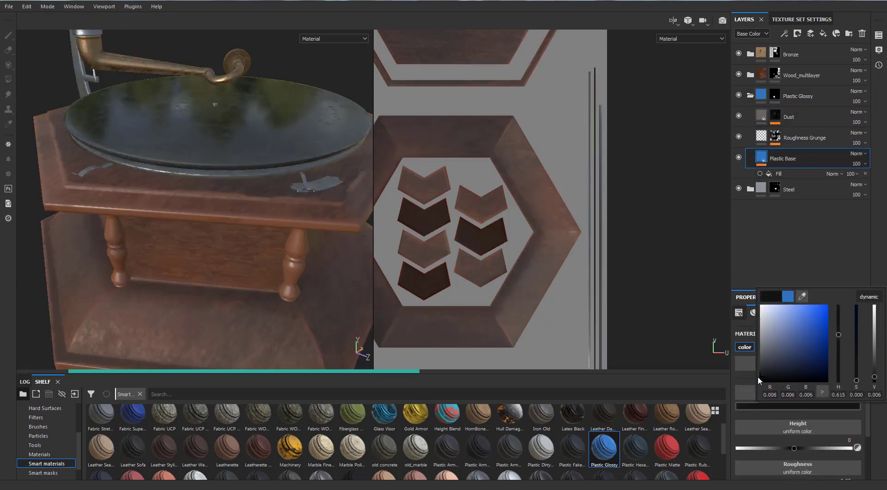
Inspect the record's dark plastic and the rest of the textured gramophone from several angles.
{"action": "scroll", "coordinate": [528, 214], "scroll_direction": "down", "scroll_amount": 4}
{"action": "middle_click_drag", "start_coordinate": [501, 194], "coordinate": [626, 222], "text": "alt"}
{"action": "scroll", "coordinate": [587, 217], "scroll_direction": "down", "scroll_amount": 4}
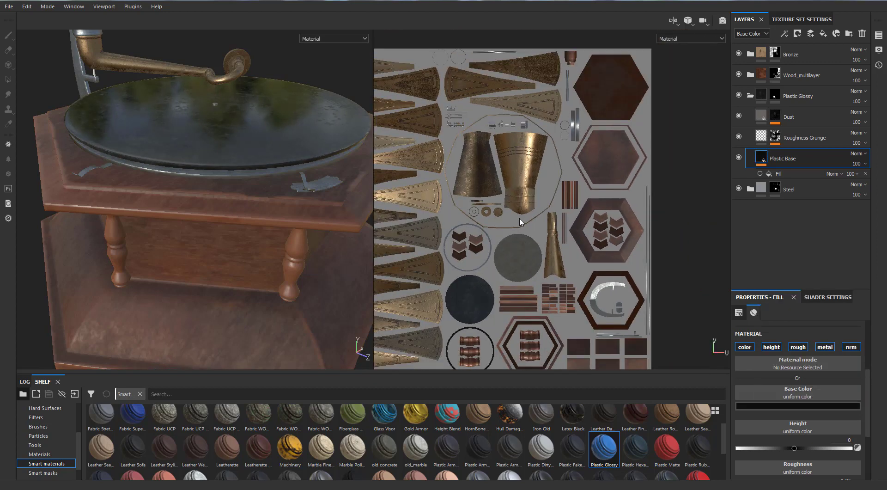
{"action": "middle_click_drag", "start_coordinate": [519, 217], "coordinate": [593, 222], "text": "alt"}
{"action": "scroll", "coordinate": [326, 94], "scroll_direction": "down", "scroll_amount": 4}
{"action": "left_click_drag", "start_coordinate": [277, 83], "coordinate": [230, 177], "text": "alt"}
{"action": "scroll", "coordinate": [231, 178], "scroll_direction": "down", "scroll_amount": 3}
{"action": "middle_click_drag", "start_coordinate": [230, 179], "coordinate": [122, 179], "text": "alt"}
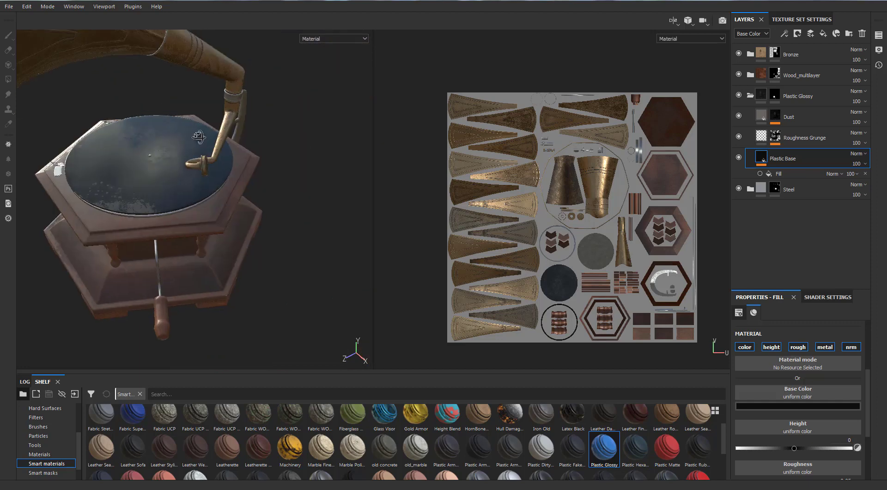
{"action": "left_click_drag", "start_coordinate": [217, 160], "coordinate": [130, 119], "text": "alt"}
{"action": "left_click_drag", "start_coordinate": [259, 128], "coordinate": [176, 162], "text": "alt"}
{"action": "middle_click_drag", "start_coordinate": [229, 173], "coordinate": [163, 207], "text": "alt"}
{"action": "scroll", "coordinate": [229, 211], "scroll_direction": "down", "scroll_amount": 1}
{"action": "middle_click_drag", "start_coordinate": [229, 212], "coordinate": [233, 245], "text": "alt"}
{"action": "left_click_drag", "start_coordinate": [234, 245], "coordinate": [275, 212], "text": "alt"}
{"action": "middle_click_drag", "start_coordinate": [275, 213], "coordinate": [236, 179], "text": "alt"}
{"action": "left_click_drag", "start_coordinate": [237, 180], "coordinate": [204, 205], "text": "alt"}
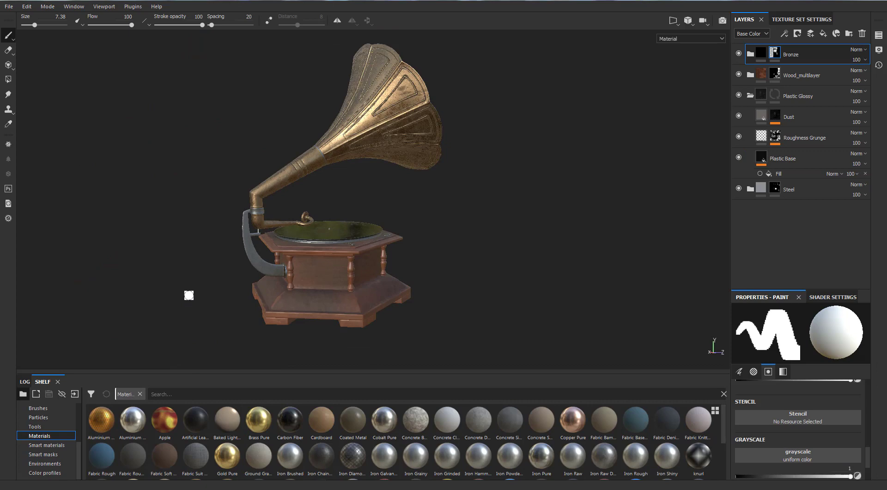
{"action": "scroll", "coordinate": [184, 298], "scroll_direction": "up", "scroll_amount": 3}
{"action": "middle_click_drag", "start_coordinate": [192, 294], "coordinate": [198, 291], "text": "alt"}
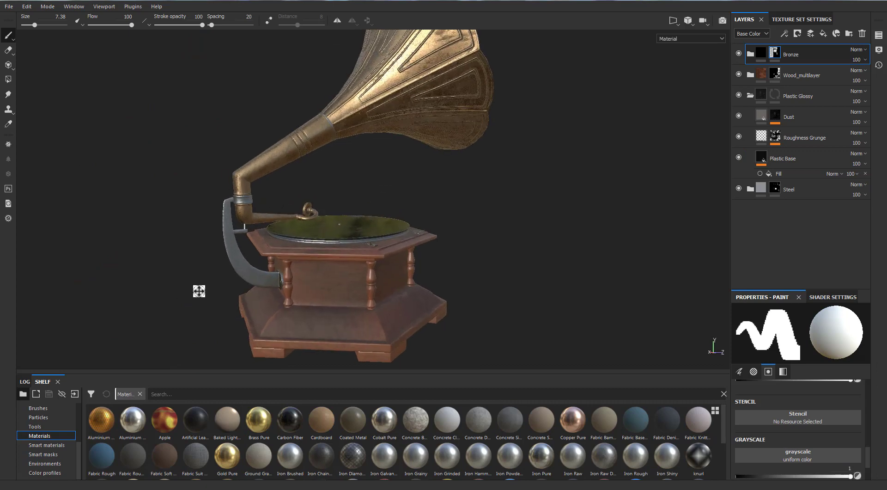
Show only the UV view, frame the curved bracket's islands, and search the alphas for "leaf".
{"action": "key", "text": "F3"}
{"action": "scroll", "coordinate": [408, 204], "scroll_direction": "down", "scroll_amount": 4}
{"action": "middle_click_drag", "start_coordinate": [377, 134], "coordinate": [409, 179], "text": "alt"}
{"action": "scroll", "coordinate": [410, 180], "scroll_direction": "up", "scroll_amount": 4}
{"action": "scroll", "coordinate": [454, 224], "scroll_direction": "up", "scroll_amount": 5}
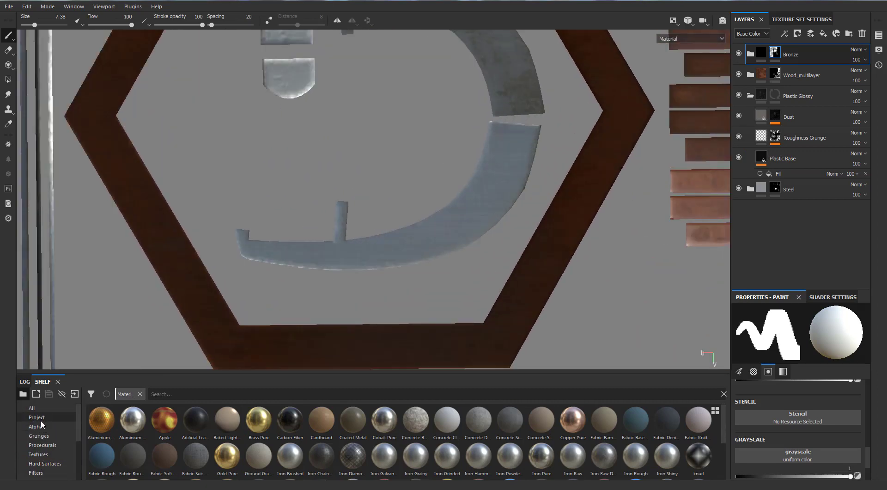
{"action": "left_click", "coordinate": [42, 426]}
{"action": "left_click", "coordinate": [168, 393]}
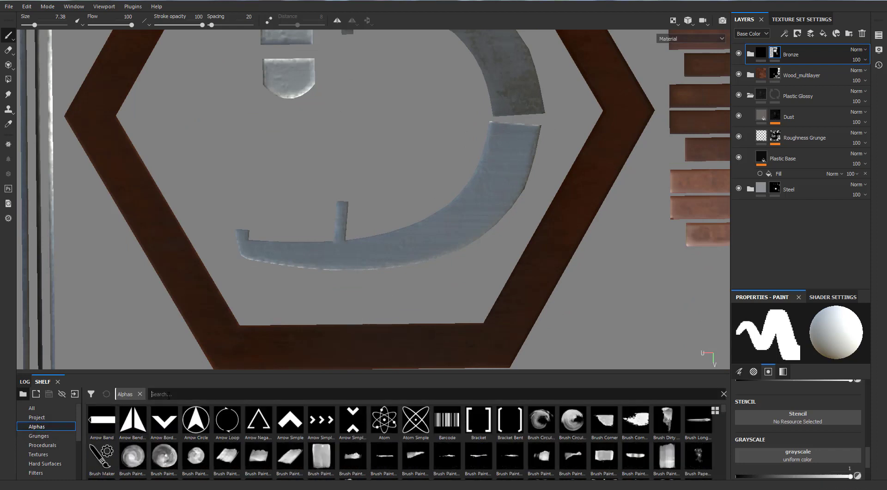
{"action": "type", "text": "leq"}
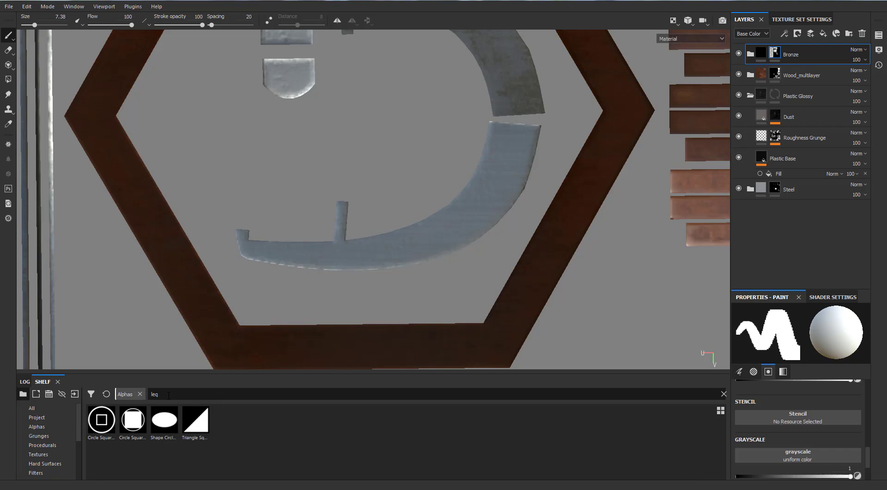
{"action": "type", "text": "af"}
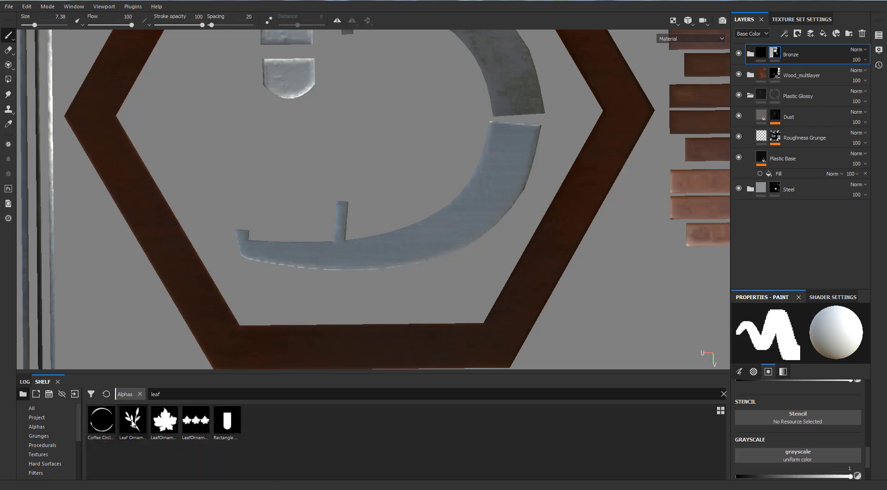
{"action": "mouse_move", "coordinate": [132, 422]}
Add a fill layer above Bronze, set its base colour to black, and give it a black mask.
{"action": "left_click", "coordinate": [823, 34]}
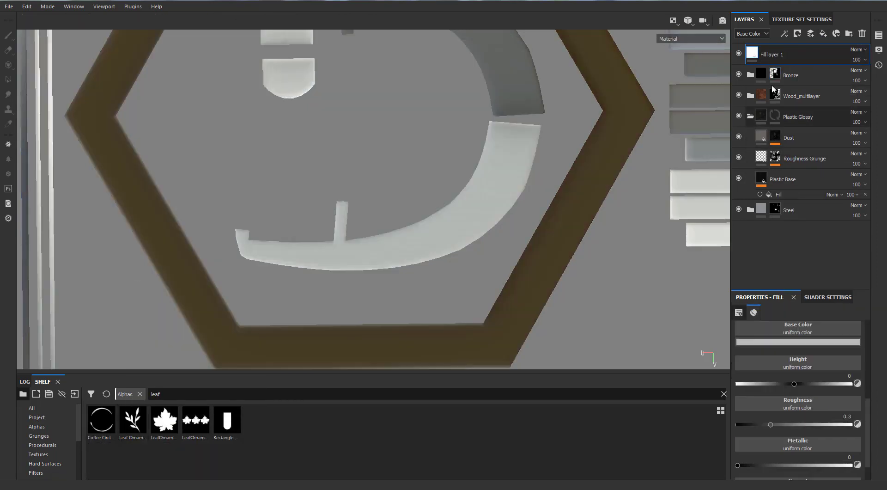
{"action": "right_click", "coordinate": [778, 56]}
{"action": "left_click", "coordinate": [785, 74]}
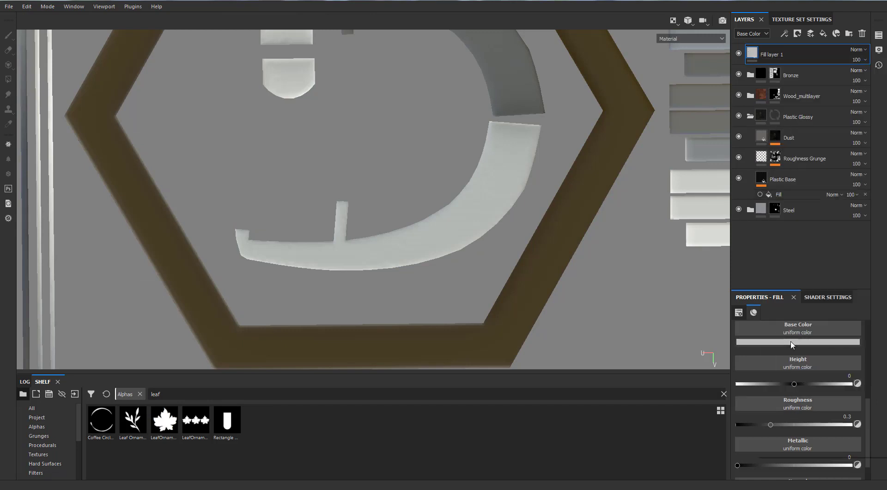
{"action": "left_click", "coordinate": [791, 341]}
{"action": "left_click", "coordinate": [759, 433]}
{"action": "right_click", "coordinate": [764, 54]}
{"action": "left_click", "coordinate": [778, 70]}
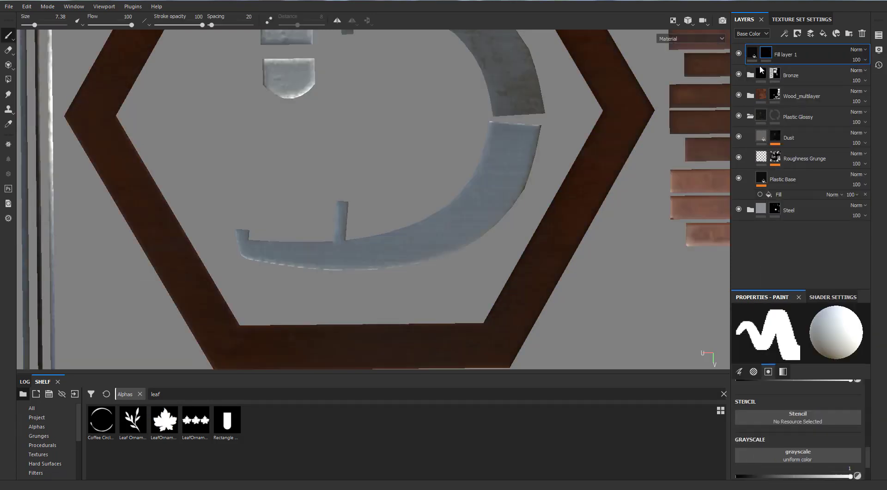
Load the Leaf Ornament alpha as the brush stencil and align the curved bracket's UV island beneath it.
{"action": "left_click_drag", "start_coordinate": [775, 420], "coordinate": [777, 418]}
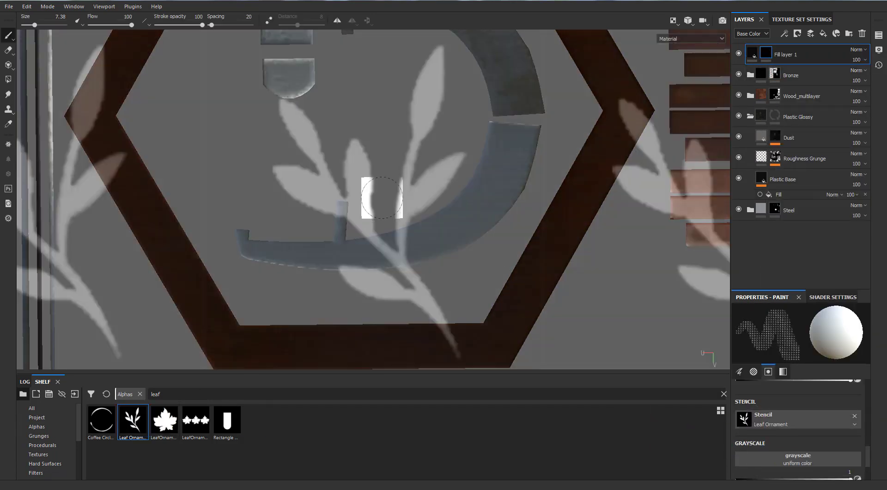
{"action": "left_click_drag", "start_coordinate": [382, 197], "coordinate": [485, 204], "text": "alt"}
{"action": "mouse_move", "coordinate": [371, 137]}
{"action": "middle_mouse_down", "text": "alt"}
{"action": "mouse_move", "coordinate": [328, 240]}
{"action": "mouse_move", "coordinate": [426, 291]}
{"action": "mouse_move", "coordinate": [352, 241]}
{"action": "middle_mouse_up", "text": "alt"}
{"action": "scroll", "coordinate": [360, 244], "scroll_direction": "up", "scroll_amount": 6}
{"action": "left_click_drag", "start_coordinate": [415, 174], "coordinate": [473, 143], "text": "alt"}
{"action": "scroll", "coordinate": [395, 150], "scroll_direction": "up", "scroll_amount": 4}
{"action": "scroll", "coordinate": [340, 157], "scroll_direction": "up", "scroll_amount": 2}
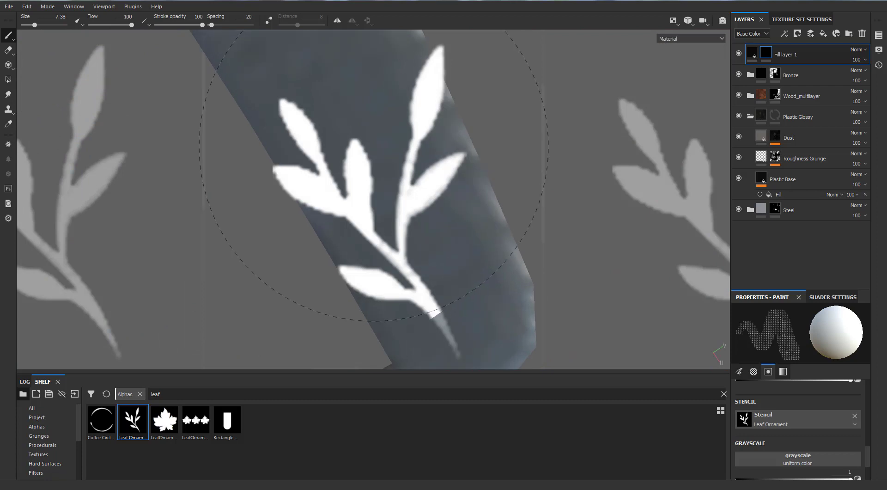
Reduce the brush size to 2.3 and adjust the bracket island's placement under the leaf stencil.
{"action": "mouse_move", "coordinate": [363, 152]}
{"action": "right_mouse_down", "text": "ctrl"}
{"action": "mouse_move", "coordinate": [353, 152]}
{"action": "mouse_move", "coordinate": [369, 161]}
{"action": "mouse_move", "coordinate": [370, 146]}
{"action": "right_mouse_up", "text": "ctrl"}
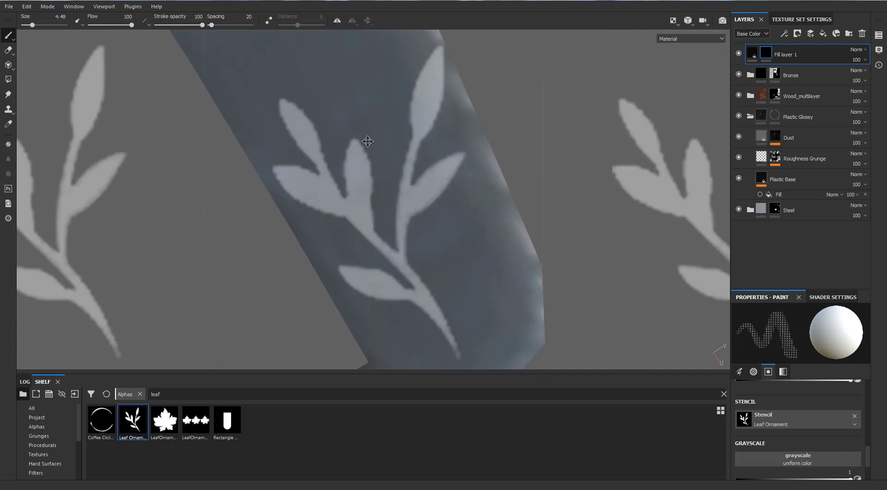
{"action": "mouse_move", "coordinate": [372, 186]}
{"action": "right_mouse_down", "text": "alt"}
{"action": "mouse_move", "coordinate": [382, 180]}
{"action": "mouse_move", "coordinate": [376, 166]}
{"action": "mouse_move", "coordinate": [402, 143]}
{"action": "mouse_move", "coordinate": [282, 118]}
{"action": "mouse_move", "coordinate": [314, 109]}
{"action": "right_mouse_up", "text": "alt"}
{"action": "key", "text": "n"}
{"action": "key", "text": "n"}
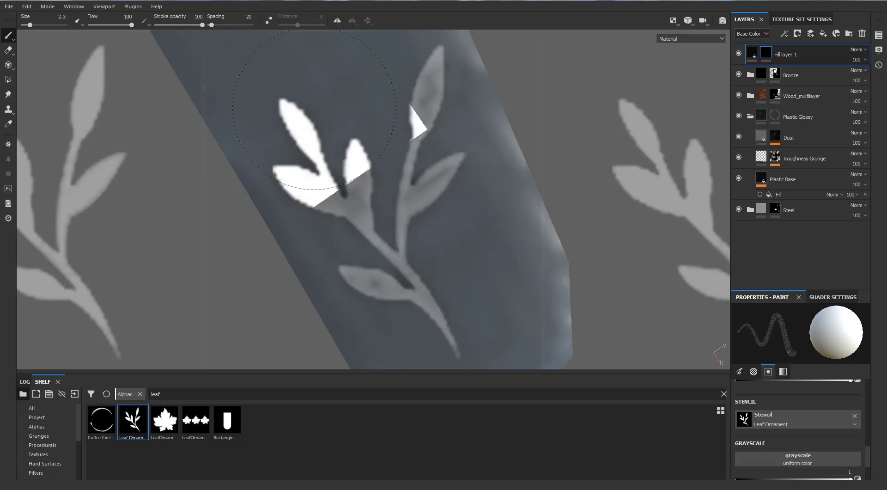
Paint a leaf sprig through the stencil onto the bracket island near its narrow end.
{"action": "left_click_drag", "start_coordinate": [314, 109], "coordinate": [381, 171]}
{"action": "left_click_drag", "start_coordinate": [329, 110], "coordinate": [333, 113]}
{"action": "mouse_move", "coordinate": [332, 113]}
{"action": "right_mouse_down", "text": "alt"}
{"action": "mouse_move", "coordinate": [352, 174]}
{"action": "mouse_move", "coordinate": [310, 157]}
{"action": "right_mouse_up", "text": "alt"}
{"action": "middle_click_drag", "start_coordinate": [310, 157], "coordinate": [226, 226], "text": "alt"}
{"action": "right_click_drag", "start_coordinate": [226, 226], "coordinate": [313, 146], "text": "alt"}
{"action": "middle_click_drag", "start_coordinate": [313, 146], "coordinate": [353, 79], "text": "alt"}
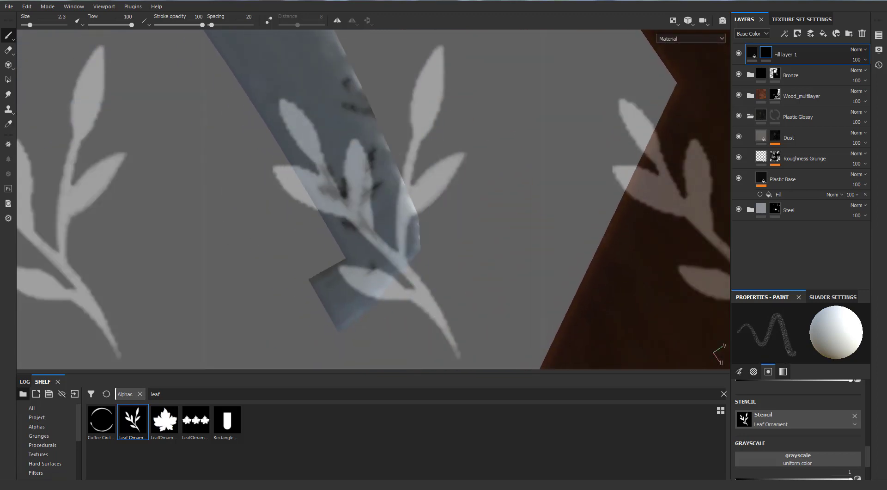
Try the eraser on the stray leaf marks above the painted sprigs, undo the oversized stroke, and reduce the eraser size to 3.85.
{"action": "key", "text": "e"}
{"action": "left_click", "coordinate": [358, 111]}
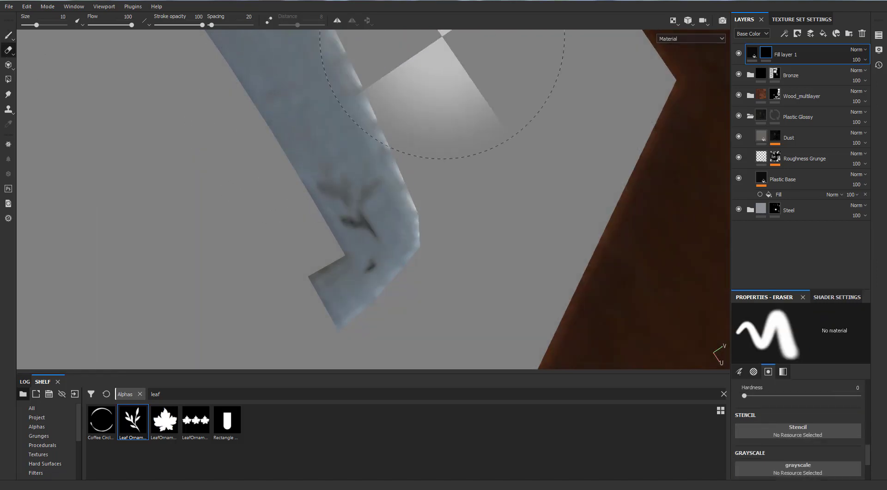
{"action": "key", "text": "ctrl+z"}
{"action": "right_click_drag", "start_coordinate": [363, 87], "coordinate": [328, 87], "text": "ctrl"}
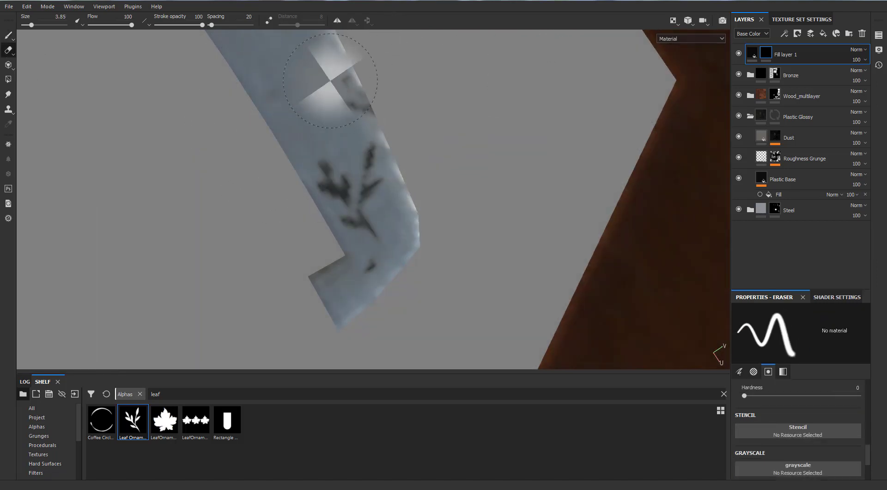
Return to the Paint brush, align the island so the stencil continues the painted sprigs, and paint the following leaf sprig.
{"action": "left_click", "coordinate": [8, 35]}
{"action": "scroll", "coordinate": [327, 201], "scroll_direction": "up", "scroll_amount": 5}
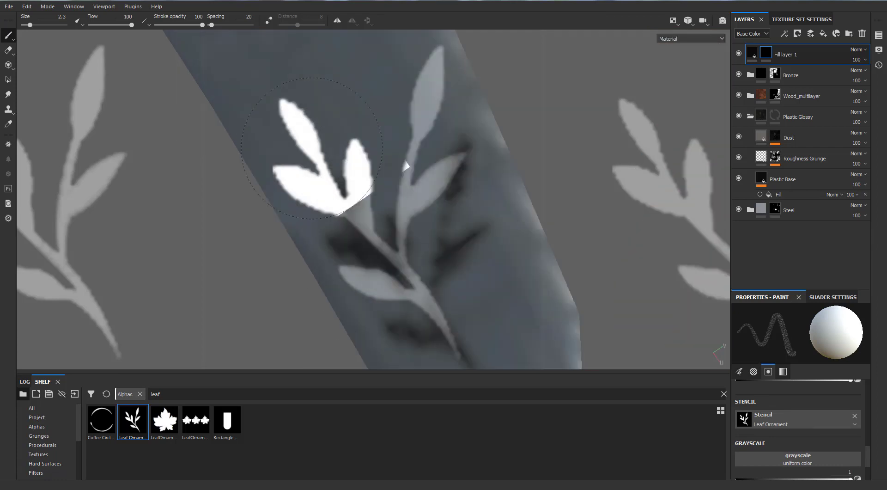
{"action": "middle_click_drag", "start_coordinate": [327, 201], "coordinate": [331, 216], "text": "alt"}
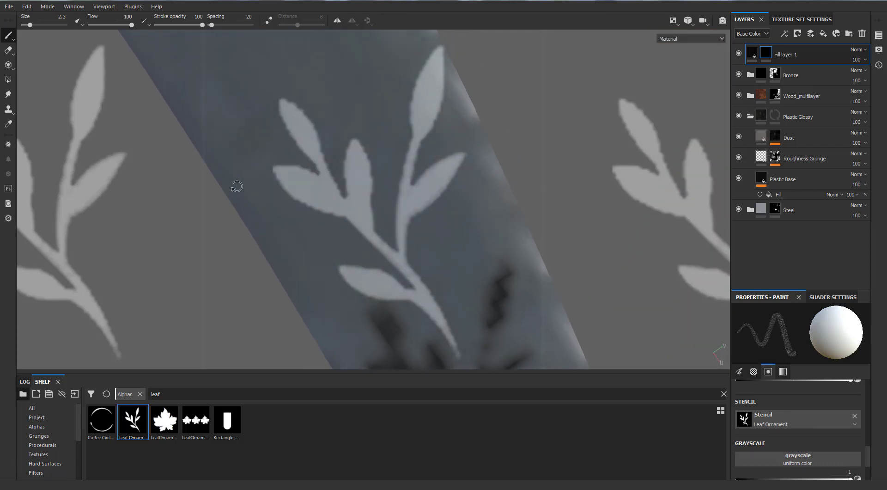
{"action": "middle_click_drag", "start_coordinate": [237, 187], "coordinate": [258, 180], "text": "alt"}
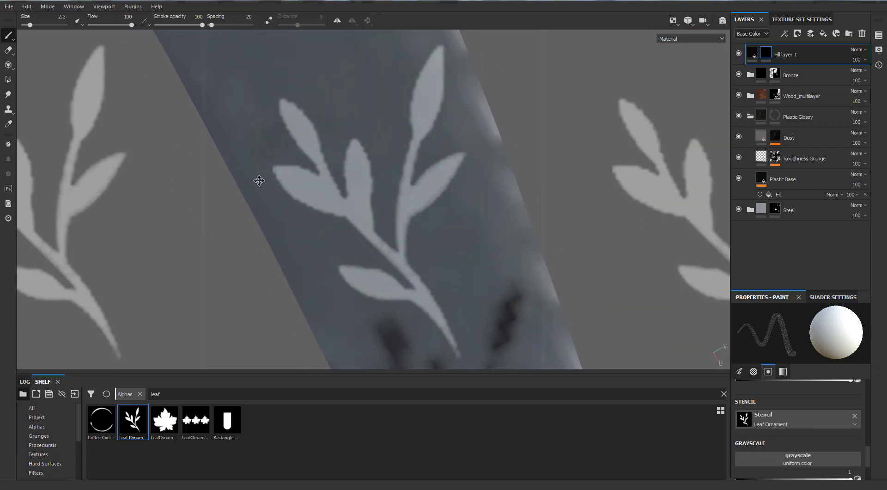
{"action": "mouse_move", "coordinate": [330, 178]}
{"action": "left_mouse_down"}
{"action": "mouse_move", "coordinate": [401, 129]}
{"action": "mouse_move", "coordinate": [404, 249]}
{"action": "left_mouse_up"}
{"action": "key", "text": "n"}
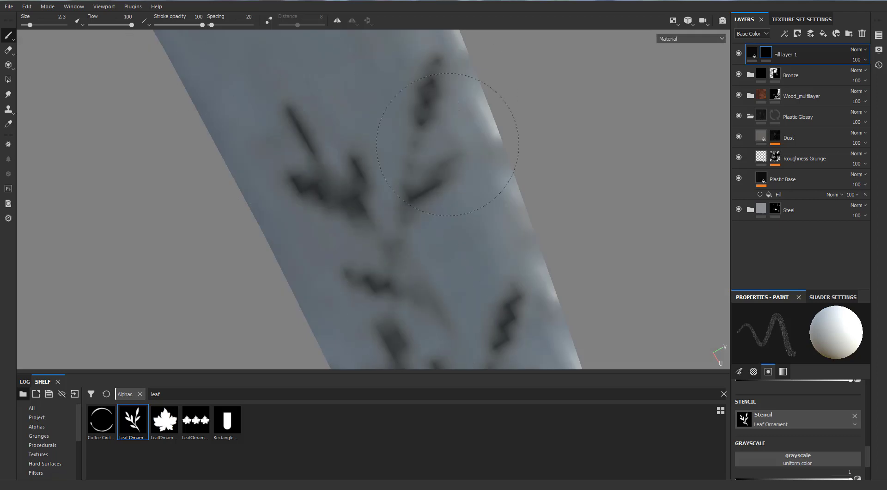
{"action": "key", "text": "n"}
{"action": "left_click", "coordinate": [308, 127]}
Undo the misplaced stroke, realign the bracket island under the stencil, and paint another sprig above the previous one.
{"action": "middle_click_drag", "start_coordinate": [266, 162], "coordinate": [372, 365], "text": "alt"}
{"action": "mouse_move", "coordinate": [319, 159]}
{"action": "left_mouse_down"}
{"action": "mouse_move", "coordinate": [280, 170]}
{"action": "mouse_move", "coordinate": [281, 182]}
{"action": "mouse_move", "coordinate": [342, 208]}
{"action": "left_mouse_up"}
{"action": "key", "text": "ctrl+z"}
{"action": "mouse_move", "coordinate": [427, 238]}
{"action": "left_mouse_down", "text": "alt"}
{"action": "mouse_move", "coordinate": [448, 251]}
{"action": "mouse_move", "coordinate": [445, 244]}
{"action": "left_mouse_up", "text": "alt"}
{"action": "middle_click_drag", "start_coordinate": [443, 238], "coordinate": [423, 194], "text": "alt"}
{"action": "left_click_drag", "start_coordinate": [426, 123], "coordinate": [353, 216]}
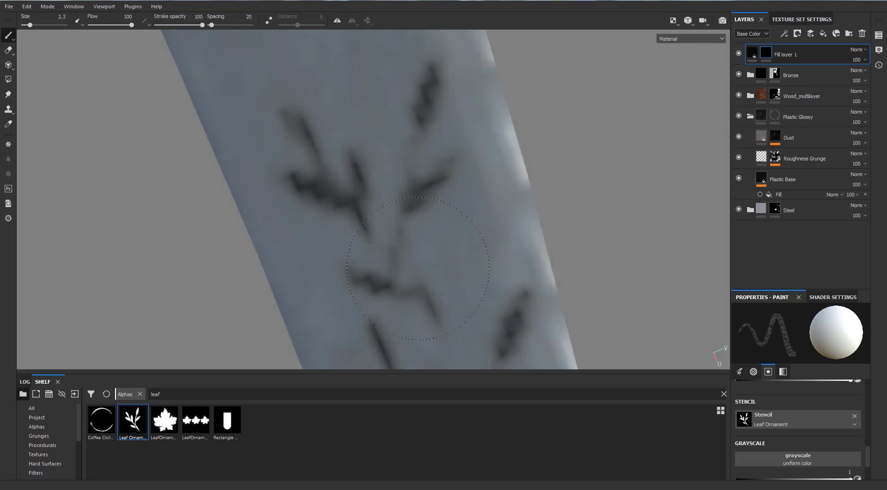
{"action": "left_click_drag", "start_coordinate": [418, 268], "coordinate": [428, 292]}
Continue the leaf chain past the bracket island's side arm by aligning and painting a sprig on the widening section.
{"action": "scroll", "coordinate": [347, 204], "scroll_direction": "down", "scroll_amount": 4}
{"action": "middle_click_drag", "start_coordinate": [335, 125], "coordinate": [320, 179], "text": "alt"}
{"action": "scroll", "coordinate": [296, 121], "scroll_direction": "up", "scroll_amount": 2}
{"action": "middle_click_drag", "start_coordinate": [289, 117], "coordinate": [350, 195], "text": "alt"}
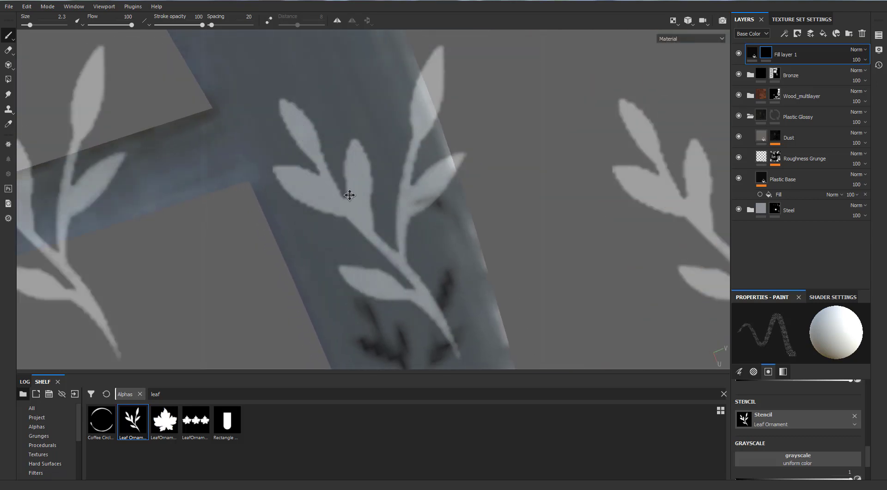
{"action": "left_click_drag", "start_coordinate": [349, 195], "coordinate": [338, 191], "text": "ctrl+alt"}
{"action": "scroll", "coordinate": [339, 192], "scroll_direction": "up", "scroll_amount": 2}
{"action": "mouse_move", "coordinate": [343, 142]}
{"action": "middle_mouse_down", "text": "alt"}
{"action": "mouse_move", "coordinate": [372, 99]}
{"action": "mouse_move", "coordinate": [359, 135]}
{"action": "middle_mouse_up", "text": "alt"}
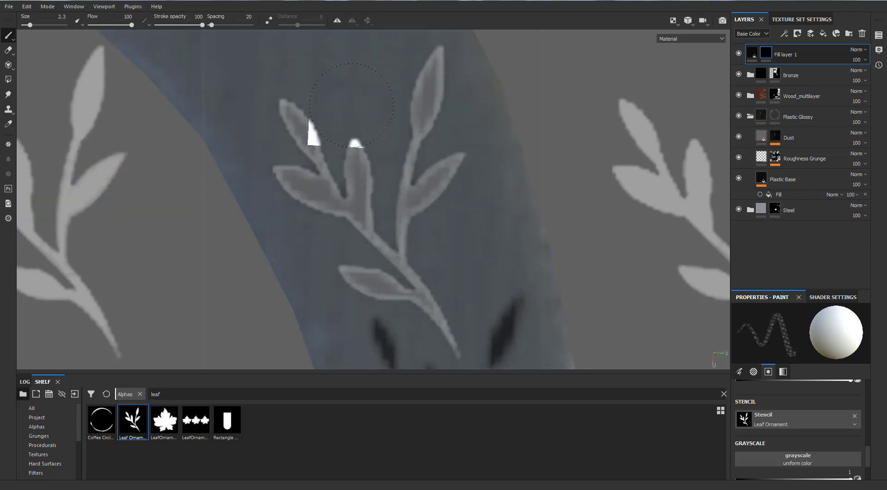
Rotate the island's curved section under the stencil and paint a sprig directly above the last one.
{"action": "mouse_move", "coordinate": [350, 110]}
{"action": "middle_mouse_down", "text": "alt"}
{"action": "mouse_move", "coordinate": [455, 301]}
{"action": "mouse_move", "coordinate": [432, 278]}
{"action": "middle_mouse_up", "text": "alt"}
{"action": "scroll", "coordinate": [438, 285], "scroll_direction": "down", "scroll_amount": 1}
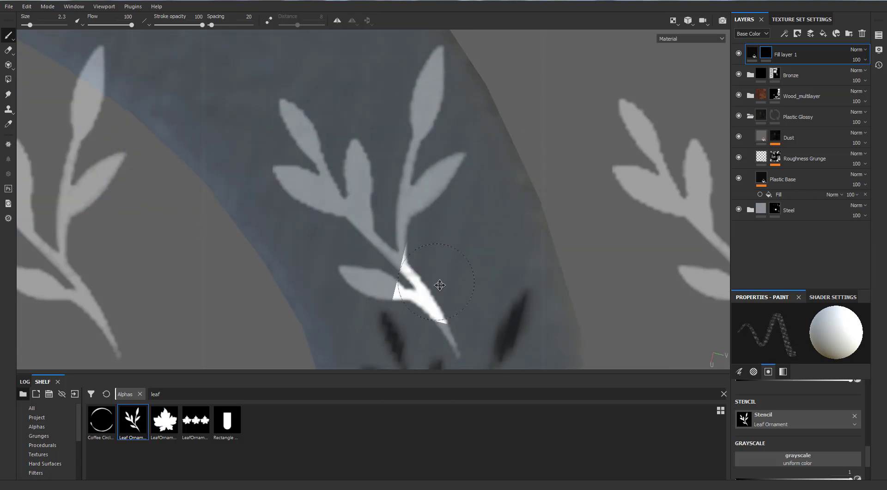
{"action": "left_click_drag", "start_coordinate": [439, 283], "coordinate": [455, 261], "text": "alt"}
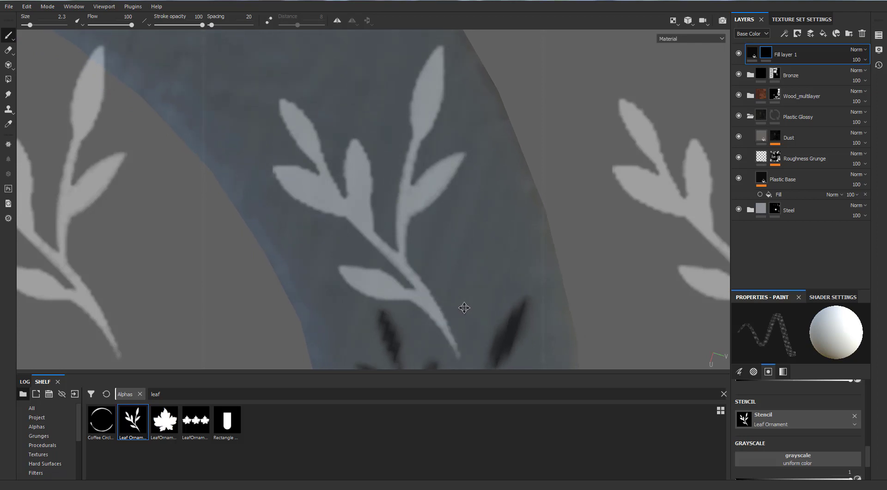
{"action": "left_click_drag", "start_coordinate": [454, 343], "coordinate": [294, 190]}
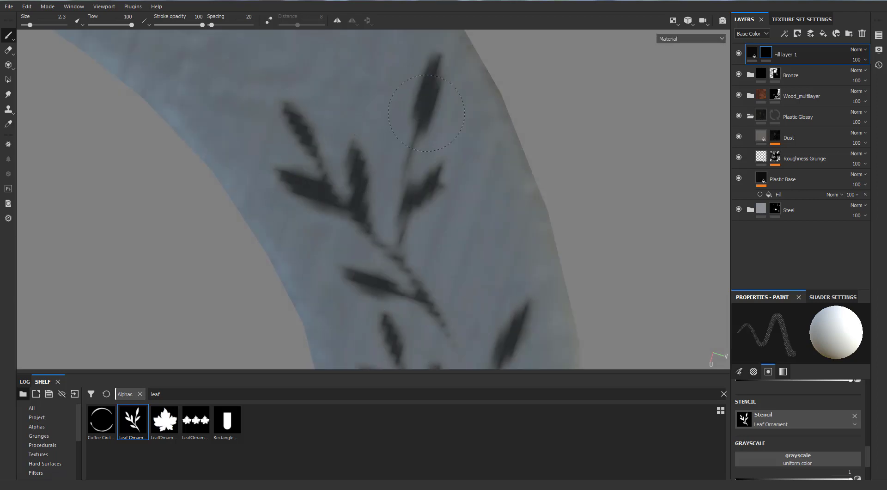
Undo the misplaced stroke on the curve, realign the island, and stencil a sprig toward its wide end.
{"action": "mouse_move", "coordinate": [417, 224]}
{"action": "left_mouse_down"}
{"action": "mouse_move", "coordinate": [398, 230]}
{"action": "mouse_move", "coordinate": [378, 264]}
{"action": "left_mouse_up"}
{"action": "key", "text": "ctrl+z"}
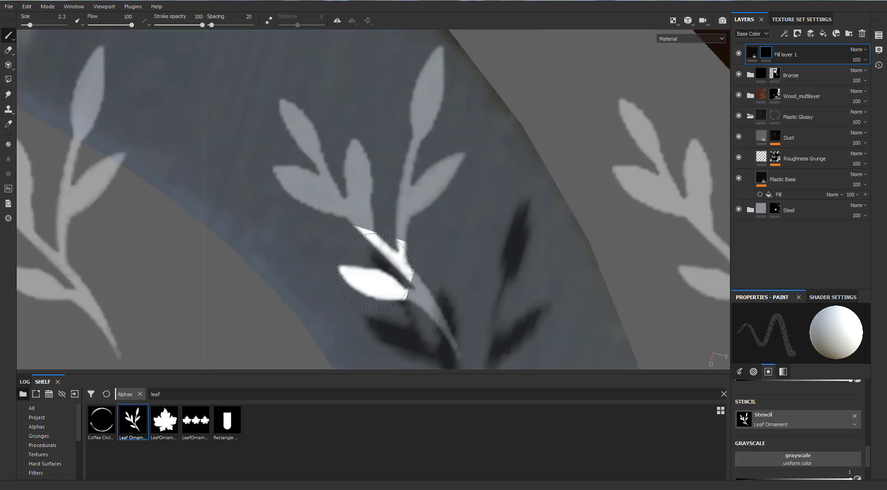
{"action": "mouse_move", "coordinate": [377, 263]}
{"action": "middle_mouse_down", "text": "alt"}
{"action": "mouse_move", "coordinate": [393, 273]}
{"action": "mouse_move", "coordinate": [360, 248]}
{"action": "middle_mouse_up", "text": "alt"}
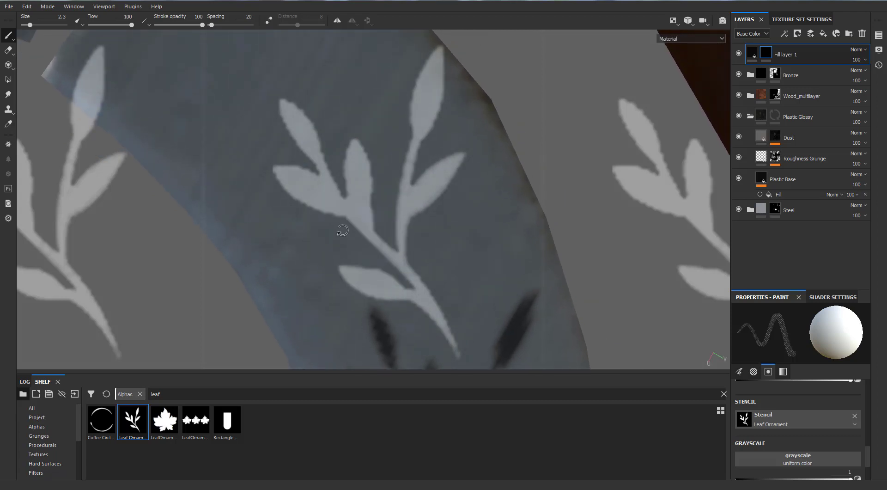
{"action": "left_click_drag", "start_coordinate": [342, 230], "coordinate": [355, 232], "text": "alt"}
{"action": "middle_click_drag", "start_coordinate": [354, 232], "coordinate": [359, 227], "text": "alt"}
{"action": "mouse_move", "coordinate": [366, 199]}
{"action": "left_mouse_down"}
{"action": "mouse_move", "coordinate": [293, 150]}
{"action": "mouse_move", "coordinate": [262, 64]}
{"action": "left_mouse_up"}
{"action": "left_click_drag", "start_coordinate": [420, 341], "coordinate": [453, 105]}
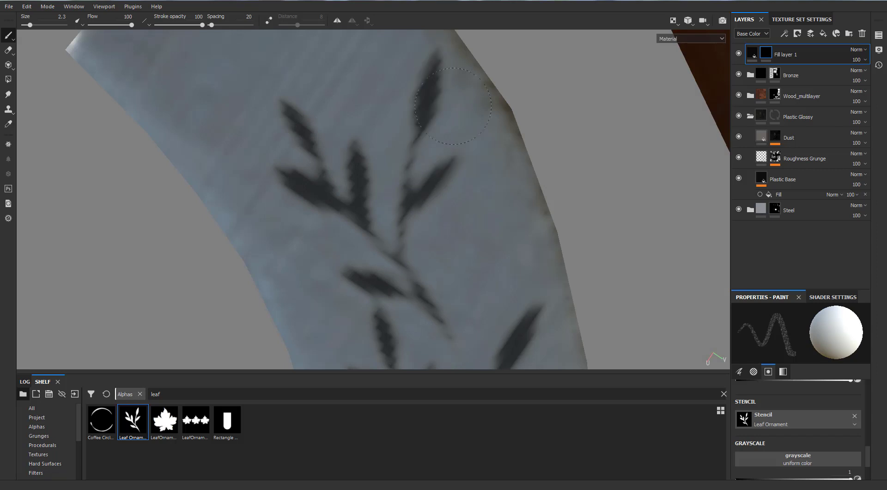
Align the bracket island's wide end under the stencil and paint the final leaf sprig of the chain.
{"action": "left_click_drag", "start_coordinate": [442, 333], "coordinate": [375, 289], "text": "alt"}
{"action": "middle_click_drag", "start_coordinate": [375, 289], "coordinate": [383, 237], "text": "alt"}
{"action": "right_click_drag", "start_coordinate": [383, 237], "coordinate": [384, 251], "text": "alt"}
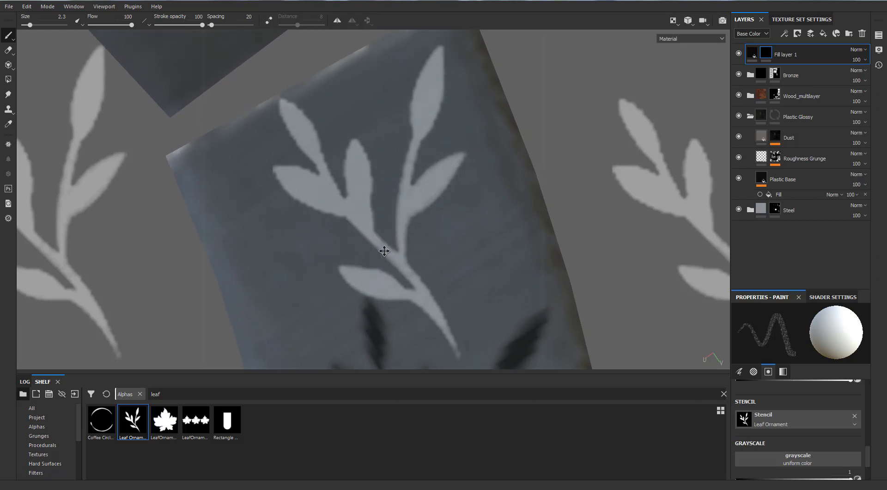
{"action": "left_click_drag", "start_coordinate": [475, 364], "coordinate": [415, 355]}
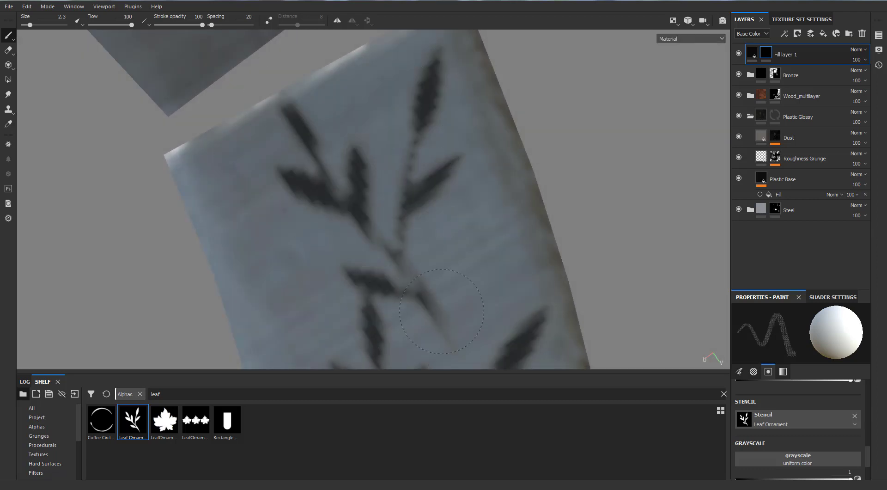
{"action": "left_click_drag", "start_coordinate": [441, 311], "coordinate": [437, 303]}
Position the narrow end of the second bracket island under the stencil and paint its first leaf sprig.
{"action": "mouse_move", "coordinate": [407, 242]}
{"action": "right_mouse_down", "text": "alt"}
{"action": "mouse_move", "coordinate": [255, 225]}
{"action": "mouse_move", "coordinate": [226, 241]}
{"action": "right_mouse_up", "text": "alt"}
{"action": "middle_click_drag", "start_coordinate": [226, 252], "coordinate": [311, 230], "text": "alt"}
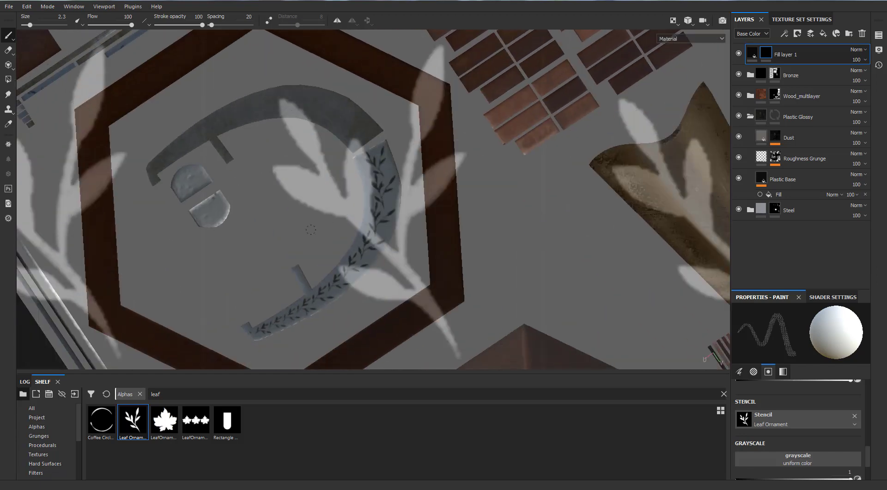
{"action": "left_click_drag", "start_coordinate": [313, 224], "coordinate": [536, 206], "text": "alt"}
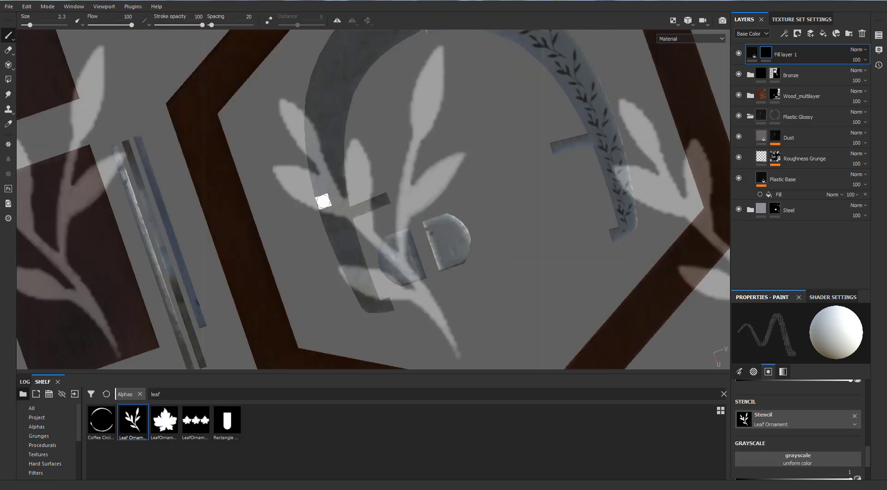
{"action": "right_click_drag", "start_coordinate": [324, 201], "coordinate": [349, 221], "text": "alt"}
{"action": "middle_click_drag", "start_coordinate": [348, 221], "coordinate": [365, 196], "text": "alt"}
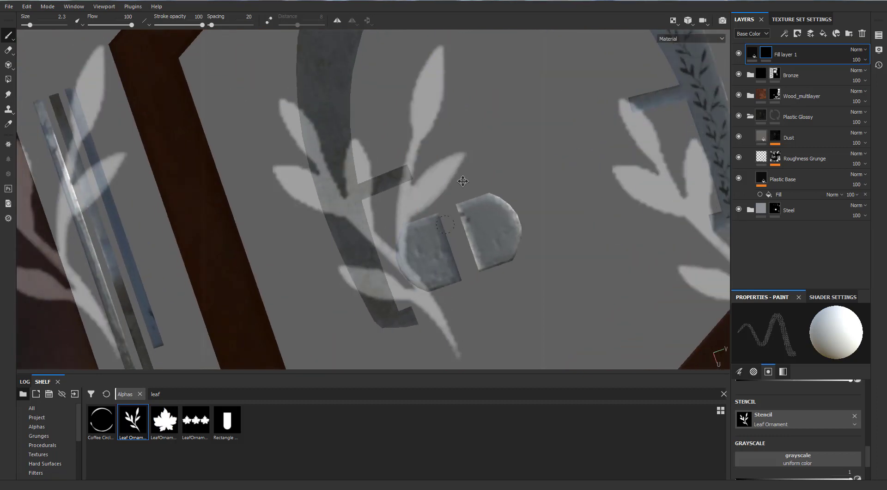
{"action": "right_click_drag", "start_coordinate": [462, 181], "coordinate": [465, 214], "text": "alt"}
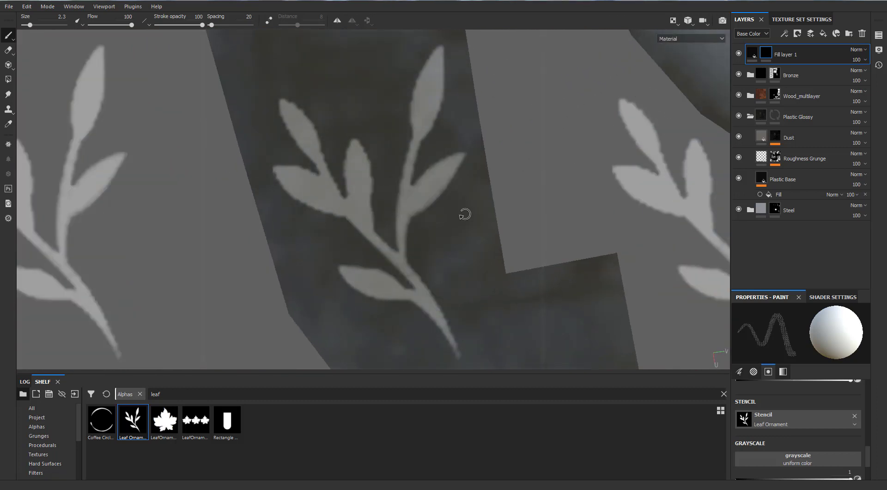
{"action": "mouse_move", "coordinate": [463, 214]}
{"action": "left_mouse_down"}
{"action": "mouse_move", "coordinate": [415, 259]}
{"action": "mouse_move", "coordinate": [291, 99]}
{"action": "left_mouse_up"}
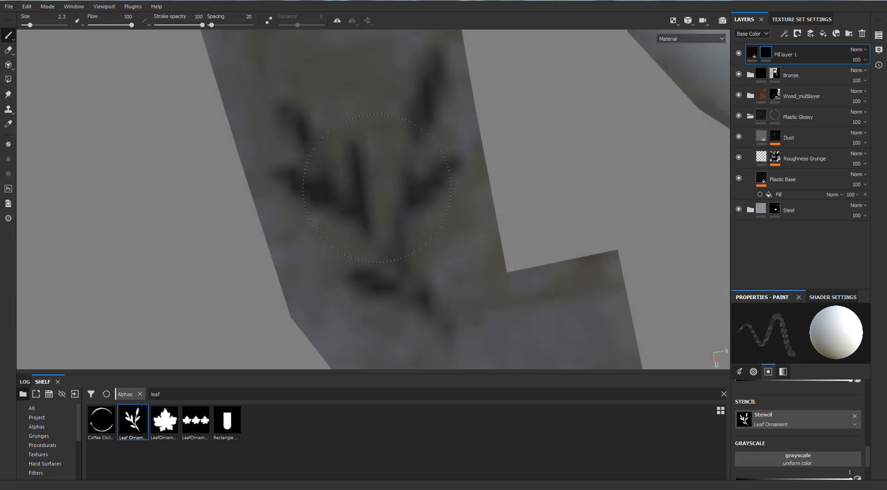
Stencil further leaf sprigs along the second bracket island up to its wide end.
{"action": "mouse_move", "coordinate": [479, 359]}
{"action": "middle_mouse_down", "text": "alt"}
{"action": "mouse_move", "coordinate": [402, 297]}
{"action": "mouse_move", "coordinate": [415, 341]}
{"action": "mouse_move", "coordinate": [486, 217]}
{"action": "mouse_move", "coordinate": [477, 225]}
{"action": "middle_mouse_up", "text": "alt"}
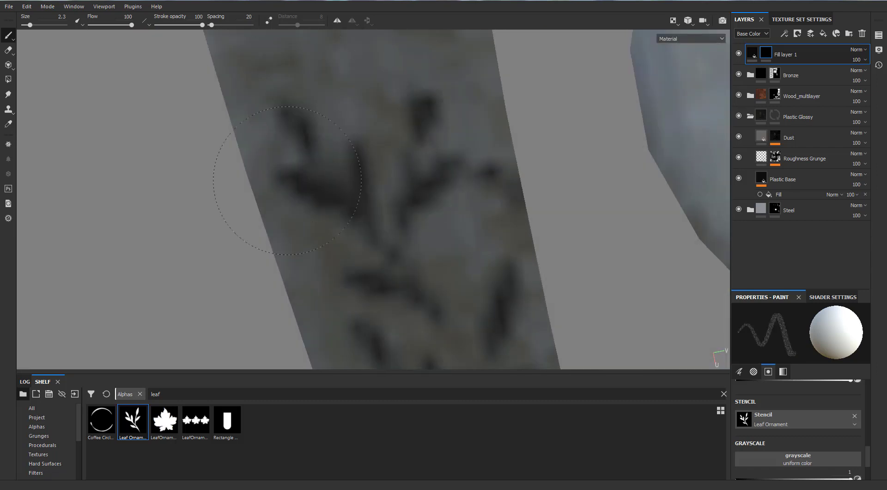
{"action": "left_click_drag", "start_coordinate": [430, 164], "coordinate": [414, 167]}
{"action": "mouse_move", "coordinate": [414, 167]}
{"action": "middle_mouse_down", "text": "alt"}
{"action": "mouse_move", "coordinate": [442, 214]}
{"action": "mouse_move", "coordinate": [451, 214]}
{"action": "mouse_move", "coordinate": [461, 171]}
{"action": "mouse_move", "coordinate": [452, 174]}
{"action": "mouse_move", "coordinate": [443, 164]}
{"action": "middle_mouse_up", "text": "alt"}
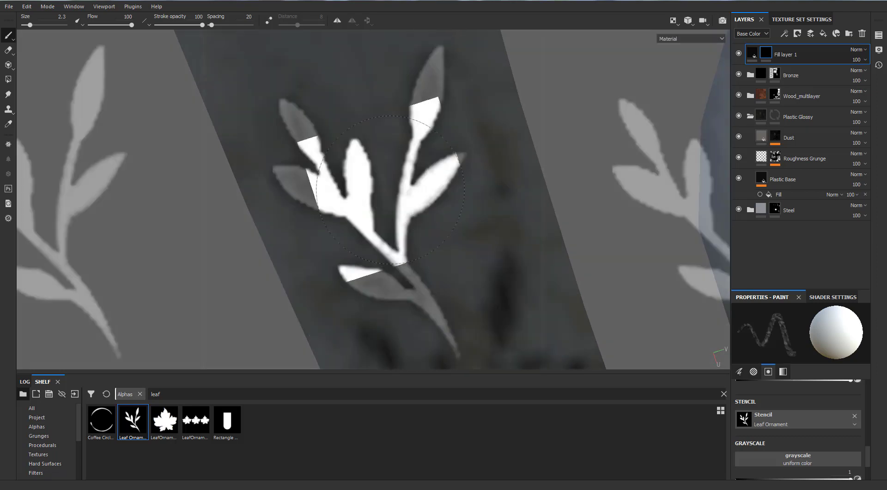
{"action": "left_click_drag", "start_coordinate": [322, 258], "coordinate": [263, 36], "text": "alt"}
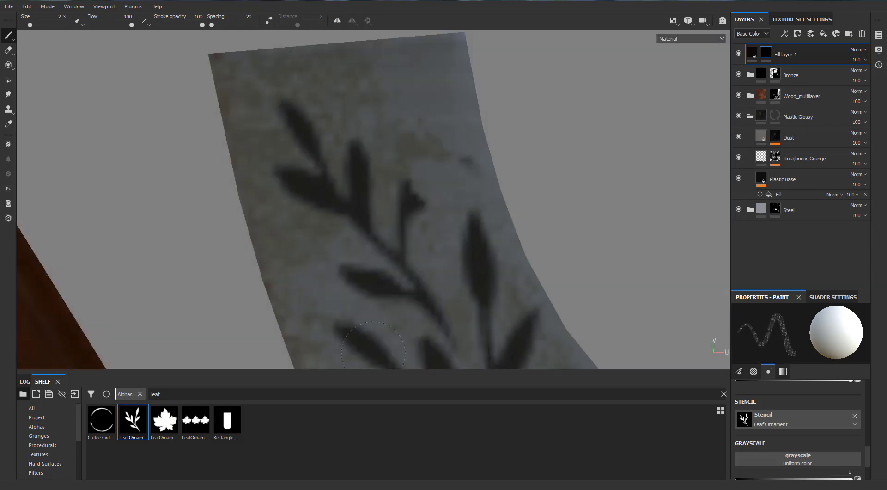
{"action": "left_click_drag", "start_coordinate": [432, 194], "coordinate": [425, 79]}
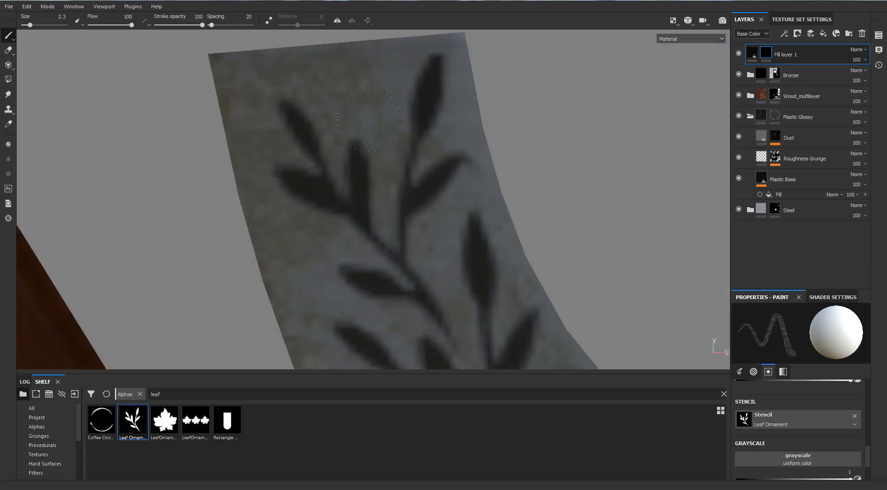
{"action": "scroll", "coordinate": [444, 291], "scroll_direction": "down", "scroll_amount": 10}
{"action": "middle_click_drag", "start_coordinate": [481, 266], "coordinate": [261, 225], "text": "alt"}
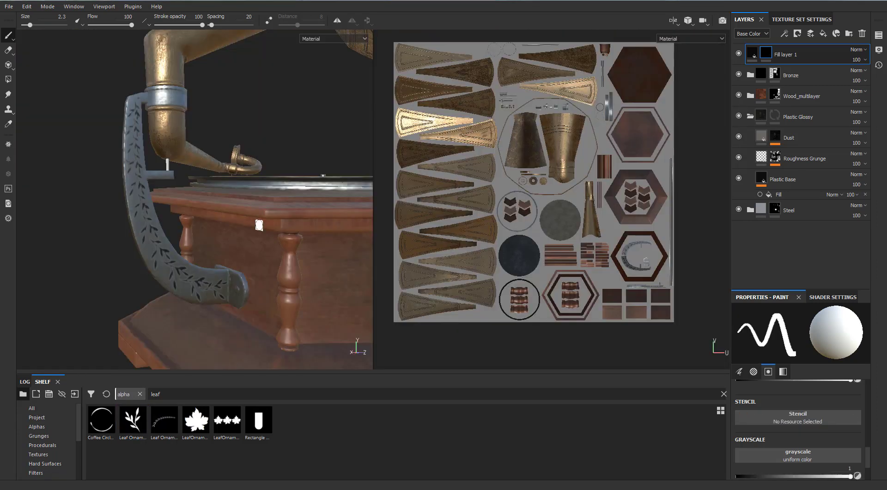
Clear the painted leaves from the mask of Fill layer 1.
{"action": "right_click", "coordinate": [769, 52]}
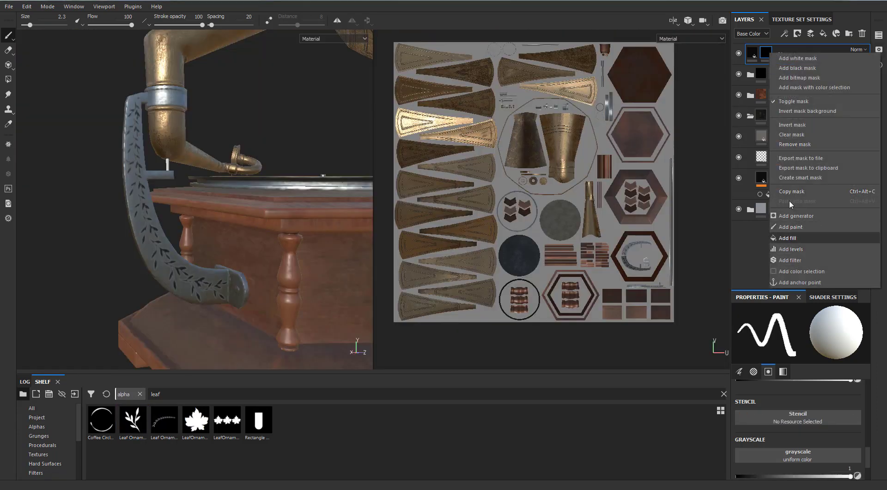
{"action": "left_click", "coordinate": [813, 143]}
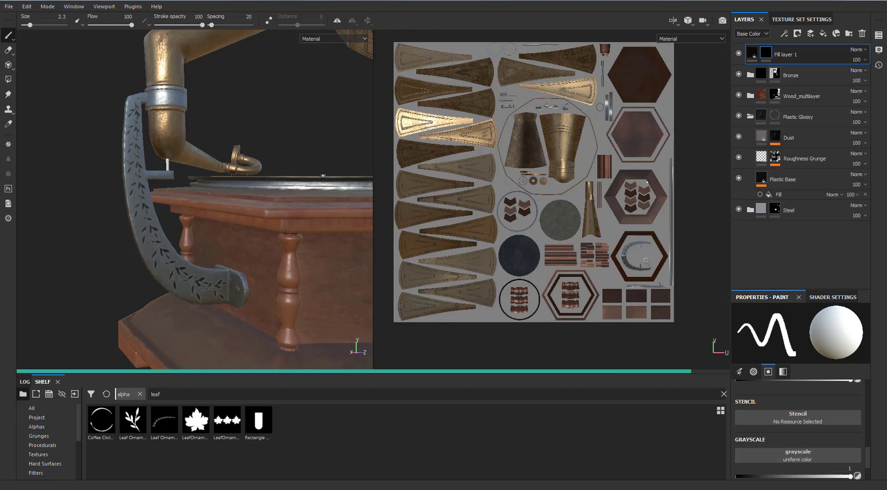
{"action": "scroll", "coordinate": [605, 257], "scroll_direction": "up", "scroll_amount": 2}
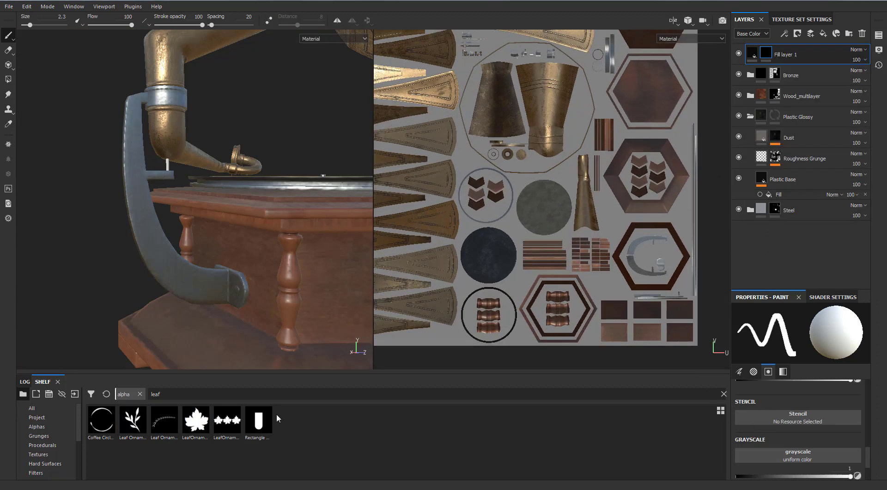
Load the Leaf Ornament_ branch alpha as the stencil, align the upper bracket island beneath it, and paint the branch with brush size 11.
{"action": "left_click_drag", "start_coordinate": [802, 417], "coordinate": [801, 418]}
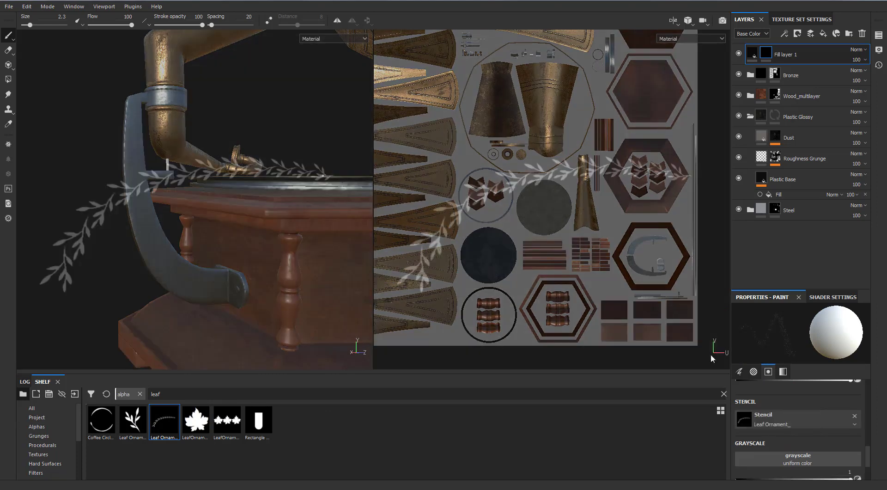
{"action": "scroll", "coordinate": [554, 208], "scroll_direction": "up", "scroll_amount": 2}
{"action": "scroll", "coordinate": [549, 177], "scroll_direction": "up", "scroll_amount": 5}
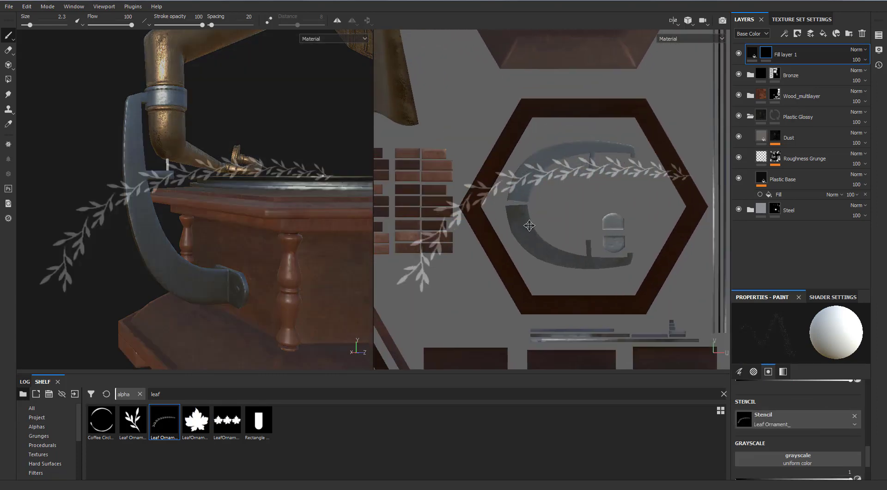
{"action": "scroll", "coordinate": [550, 176], "scroll_direction": "up", "scroll_amount": 2}
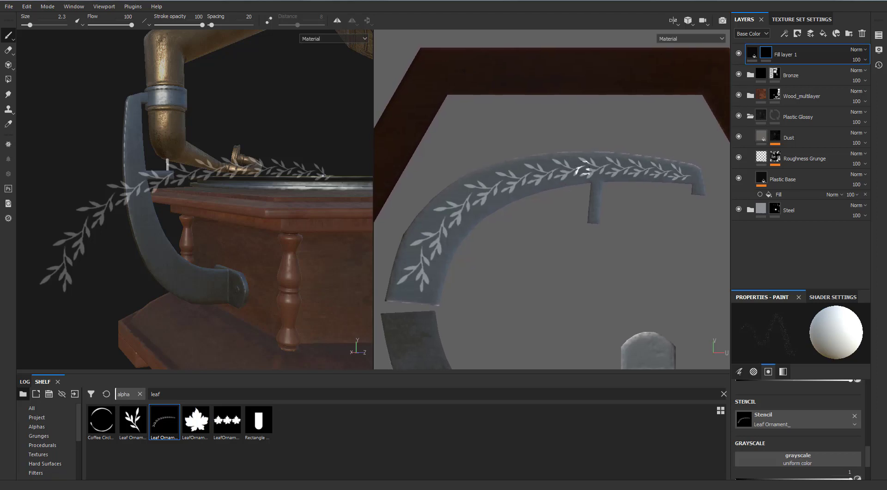
{"action": "left_click_drag", "start_coordinate": [685, 176], "coordinate": [592, 158]}
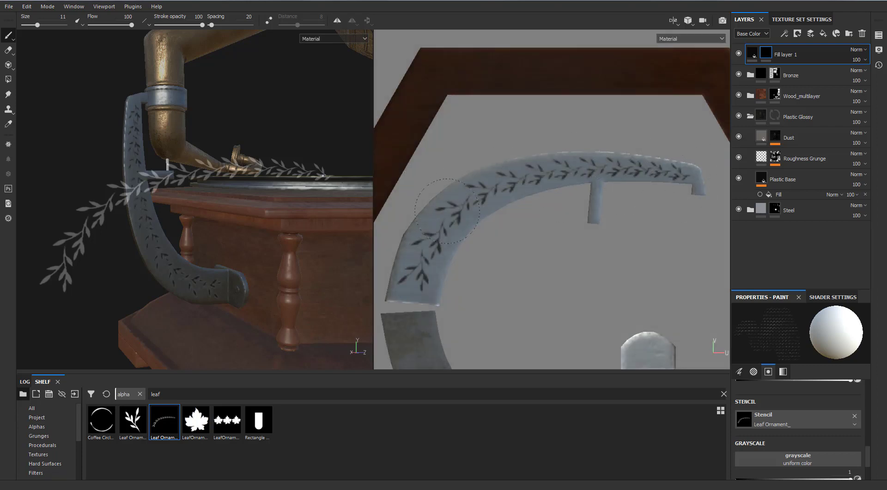
Replace the brush stencil with the Leaf Ornament_inverted alpha.
{"action": "left_click_drag", "start_coordinate": [447, 211], "coordinate": [447, 210]}
{"action": "mouse_move", "coordinate": [448, 211]}
{"action": "middle_mouse_down"}
{"action": "mouse_move", "coordinate": [546, 283]}
{"action": "mouse_move", "coordinate": [530, 219]}
{"action": "mouse_move", "coordinate": [541, 183]}
{"action": "mouse_move", "coordinate": [568, 200]}
{"action": "mouse_move", "coordinate": [533, 211]}
{"action": "middle_mouse_up"}
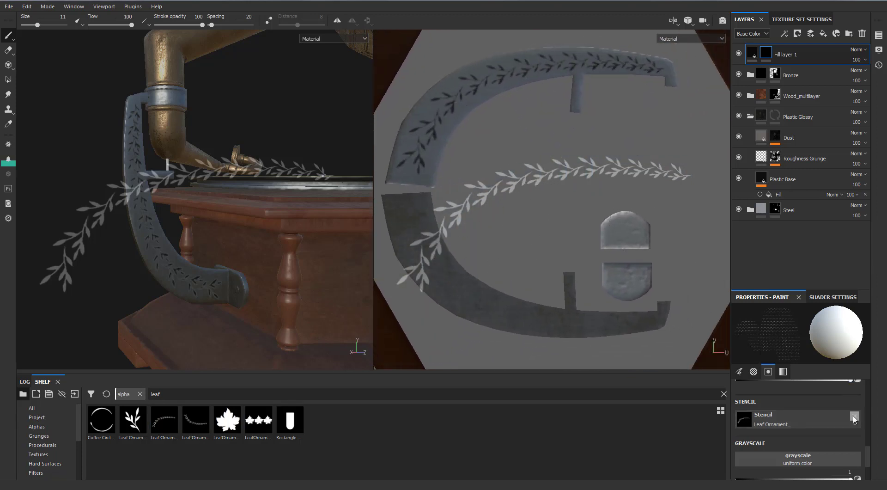
{"action": "left_click", "coordinate": [855, 415]}
{"action": "left_click_drag", "start_coordinate": [187, 420], "coordinate": [787, 416]}
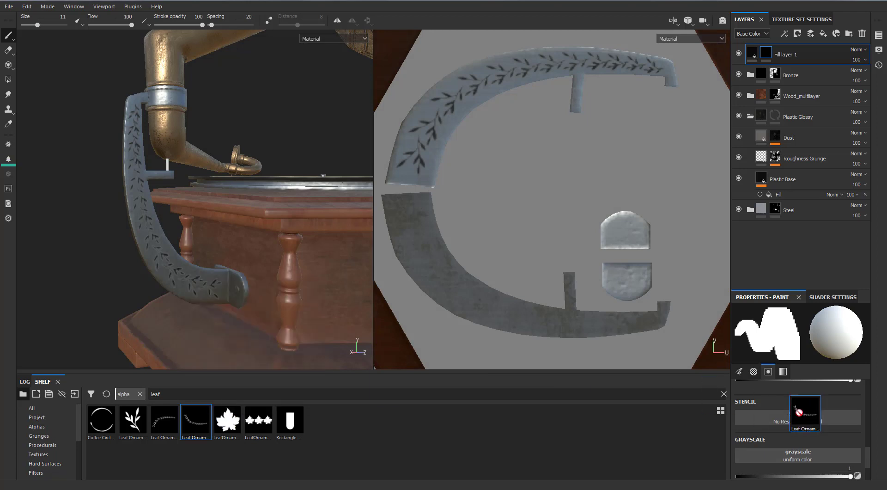
Align the lower bracket island beneath the inverted branch stencil and paint the leaf branch along its full length with brush size 11.12.
{"action": "scroll", "coordinate": [602, 274], "scroll_direction": "up", "scroll_amount": 2}
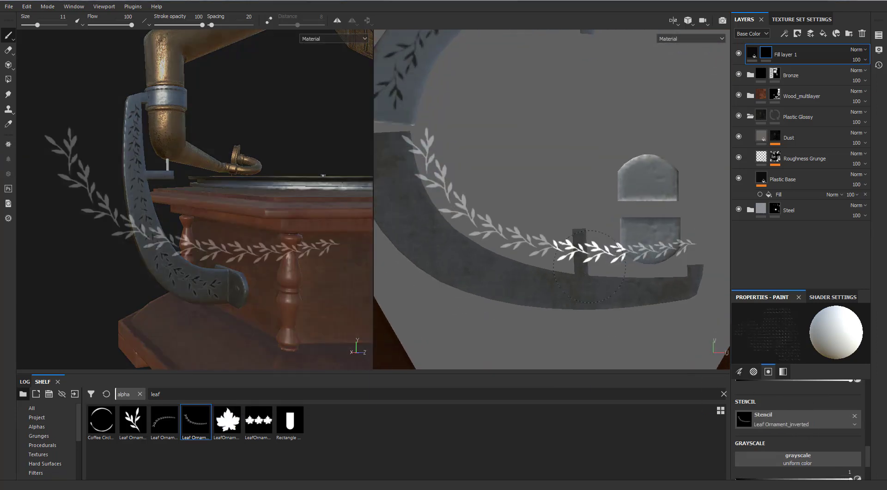
{"action": "scroll", "coordinate": [554, 244], "scroll_direction": "down", "scroll_amount": 3}
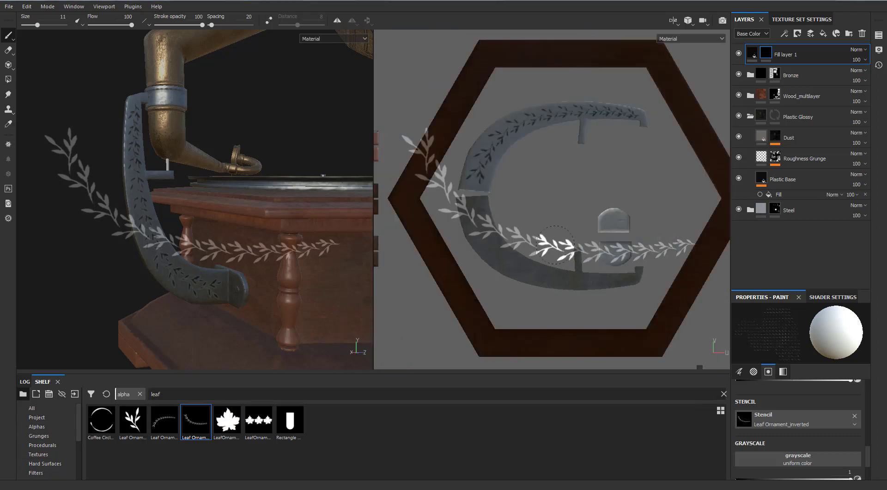
{"action": "scroll", "coordinate": [554, 244], "scroll_direction": "up", "scroll_amount": 3}
{"action": "scroll", "coordinate": [554, 244], "scroll_direction": "down", "scroll_amount": 3}
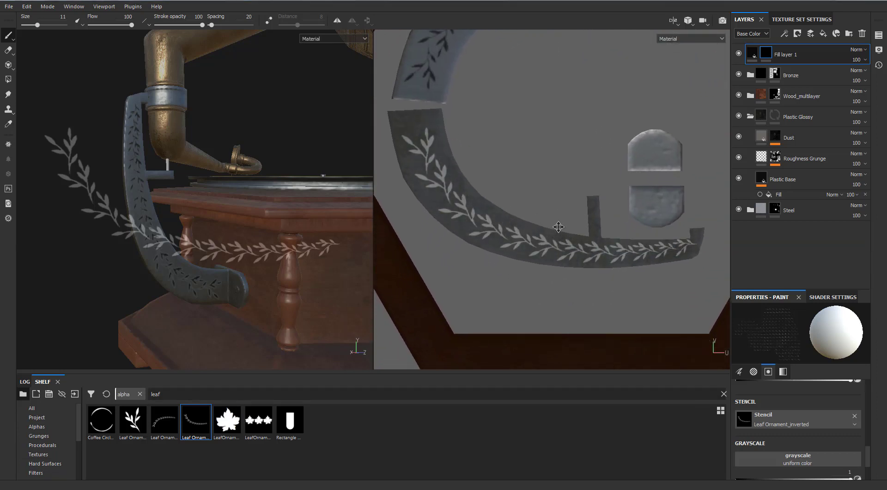
{"action": "scroll", "coordinate": [553, 227], "scroll_direction": "up", "scroll_amount": 2}
{"action": "scroll", "coordinate": [553, 227], "scroll_direction": "up", "scroll_amount": 1}
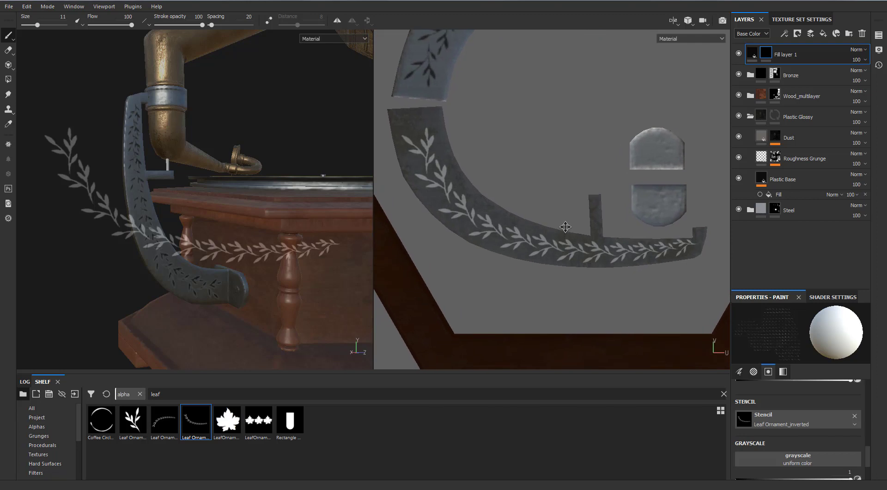
{"action": "left_click_drag", "start_coordinate": [549, 296], "coordinate": [546, 294]}
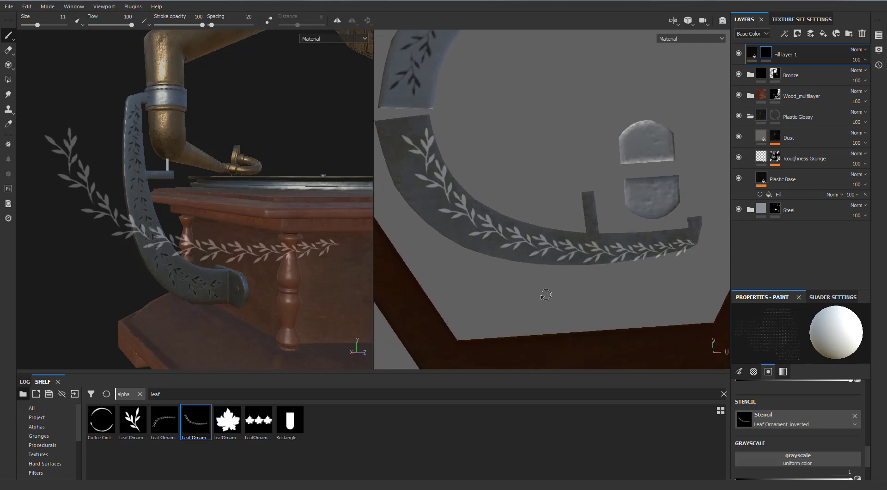
{"action": "middle_click_drag", "start_coordinate": [553, 283], "coordinate": [559, 287]}
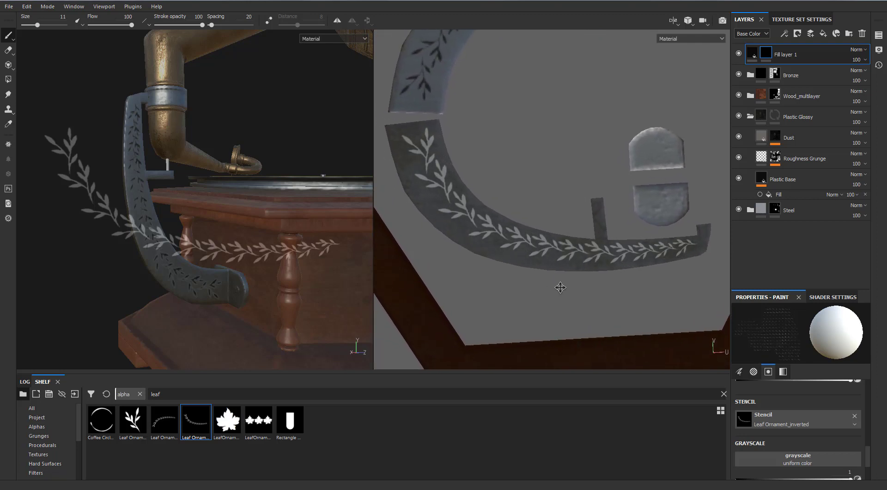
{"action": "scroll", "coordinate": [559, 286], "scroll_direction": "up", "scroll_amount": 1}
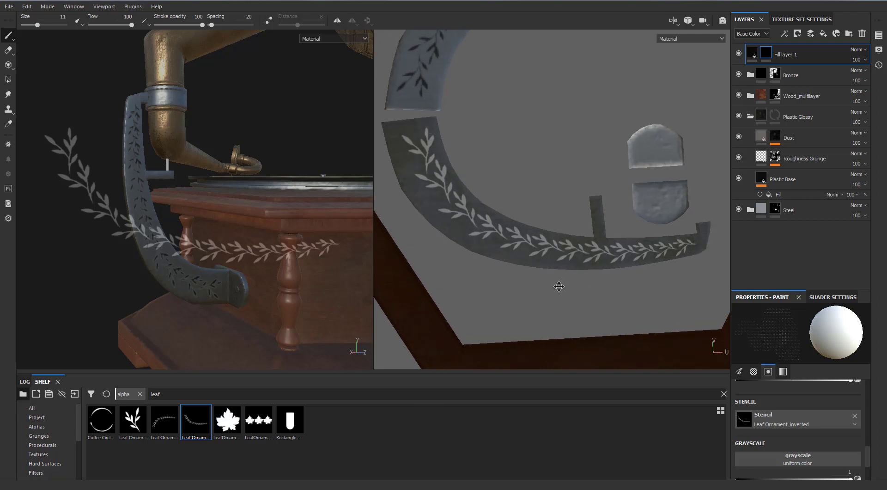
{"action": "middle_click_drag", "start_coordinate": [562, 288], "coordinate": [564, 285]}
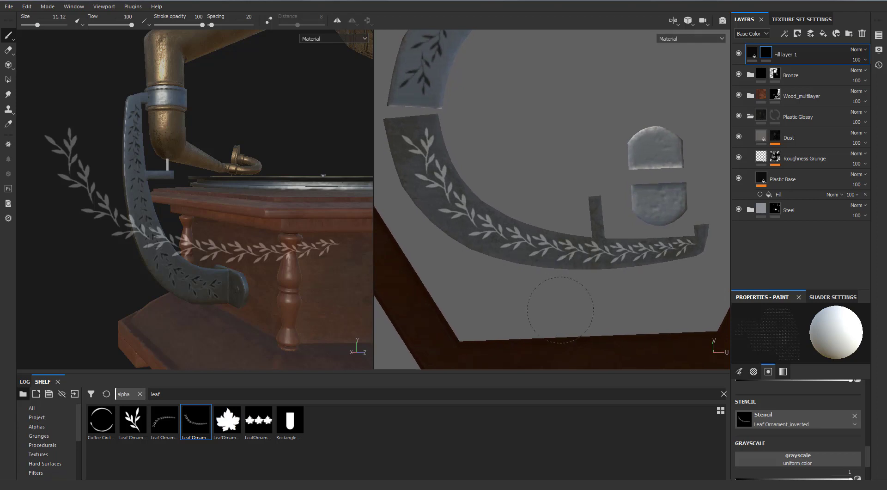
{"action": "left_click_drag", "start_coordinate": [561, 310], "coordinate": [569, 302], "text": "alt"}
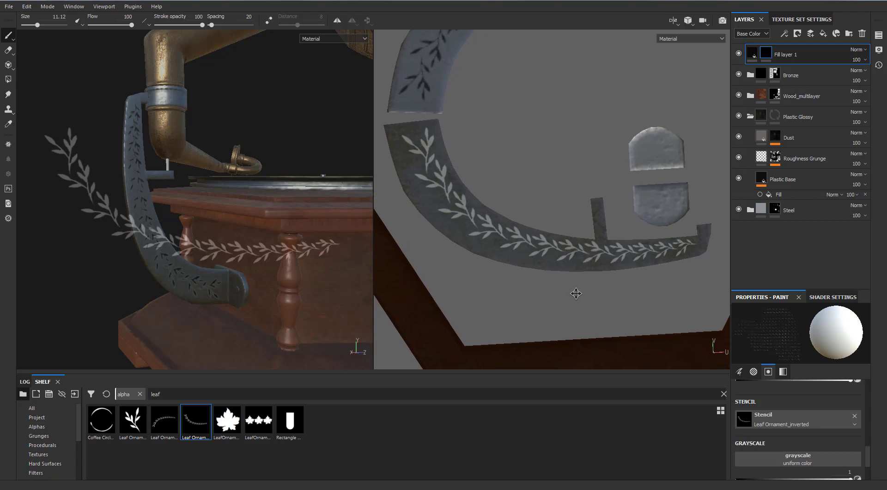
{"action": "key", "text": "alt"}
{"action": "key", "text": "alt"}
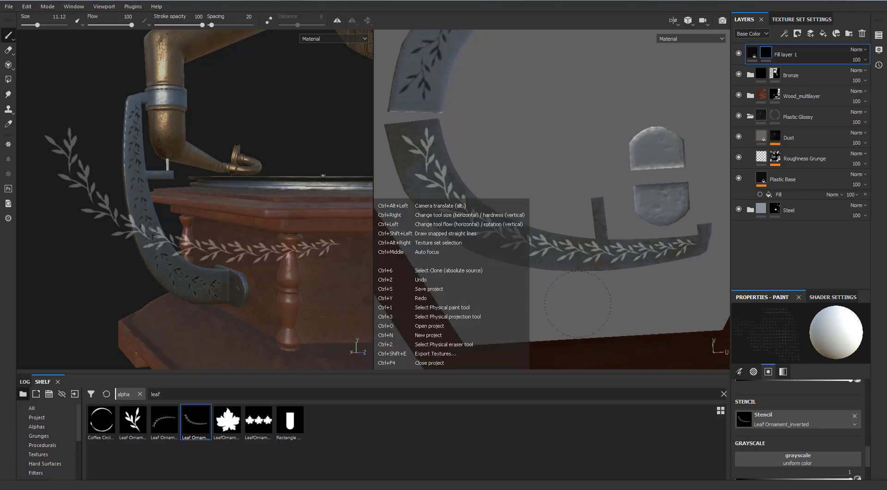
{"action": "right_click_drag", "start_coordinate": [579, 296], "coordinate": [578, 294], "text": "alt"}
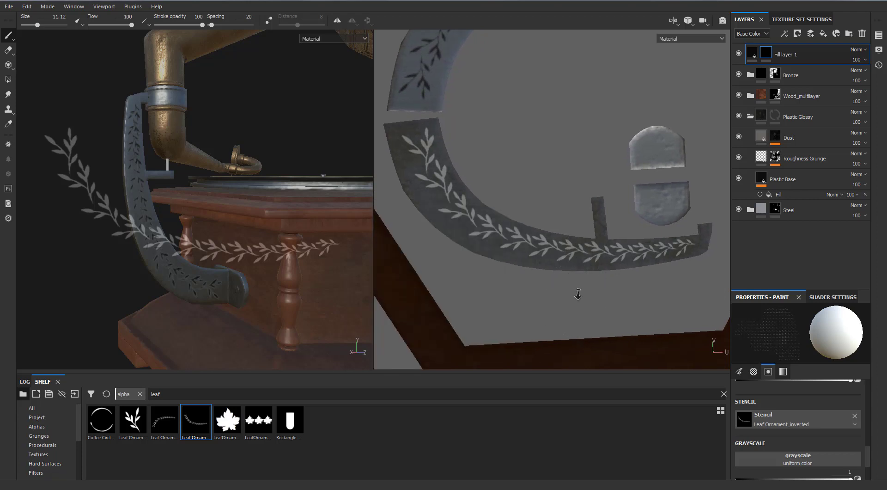
{"action": "middle_click_drag", "start_coordinate": [578, 290], "coordinate": [578, 289], "text": "alt"}
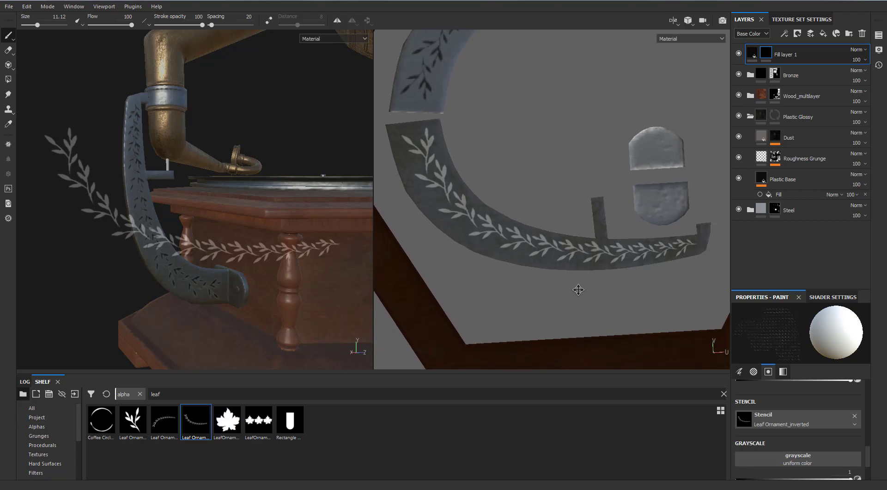
{"action": "left_click_drag", "start_coordinate": [690, 251], "coordinate": [453, 173]}
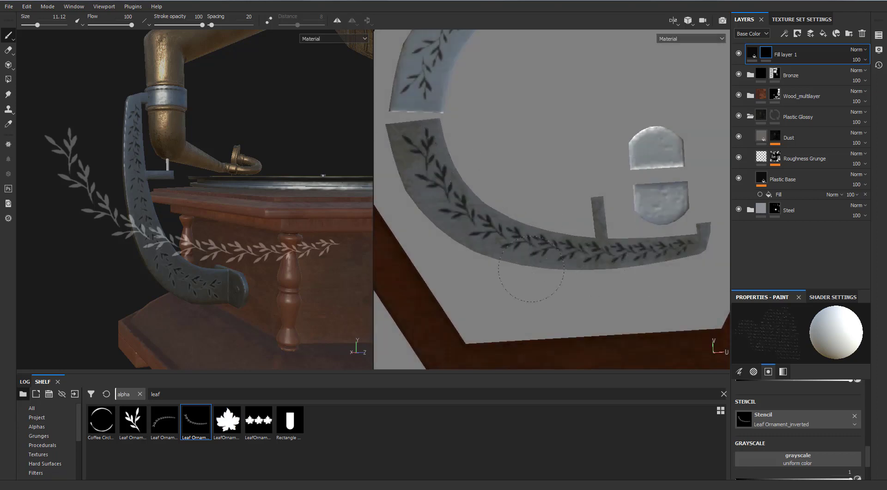
Remove the stencil from the brush once both bracket islands carry the leaf branch.
{"action": "scroll", "coordinate": [646, 250], "scroll_direction": "down", "scroll_amount": 5}
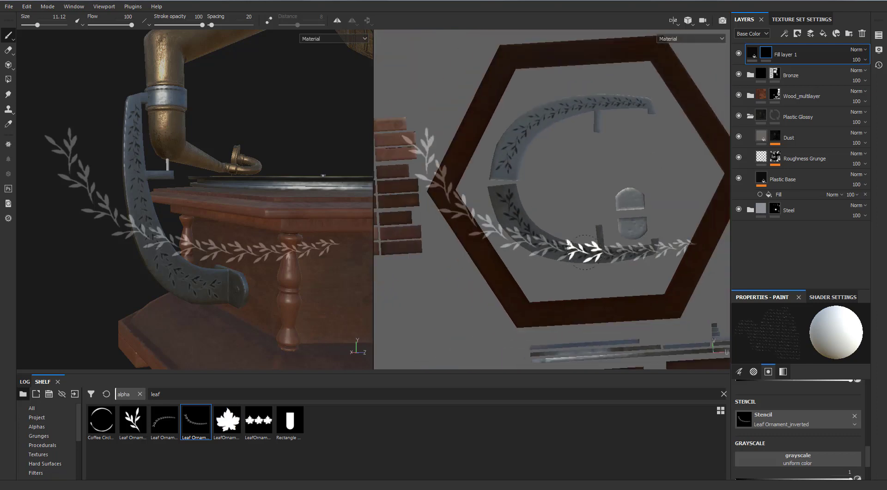
{"action": "middle_click_drag", "start_coordinate": [573, 134], "coordinate": [538, 201], "text": "alt"}
{"action": "scroll", "coordinate": [558, 203], "scroll_direction": "up", "scroll_amount": 3}
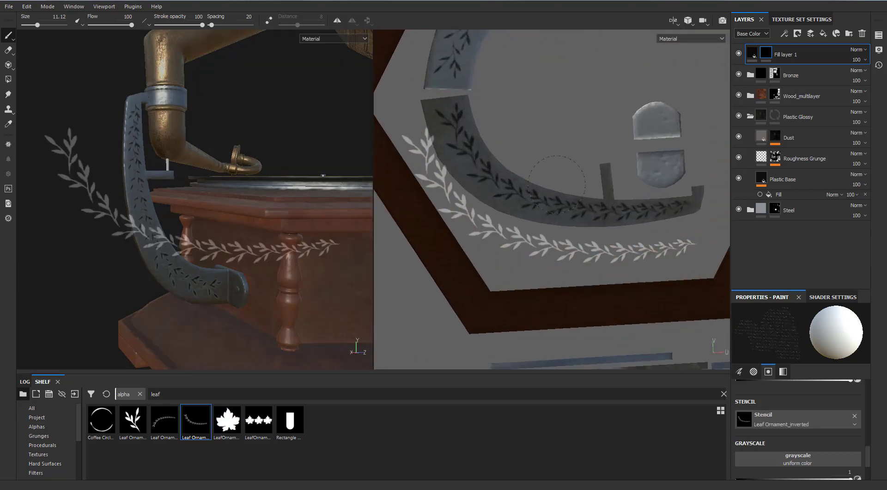
{"action": "left_click", "coordinate": [854, 418]}
{"action": "scroll", "coordinate": [452, 287], "scroll_direction": "down", "scroll_amount": 3}
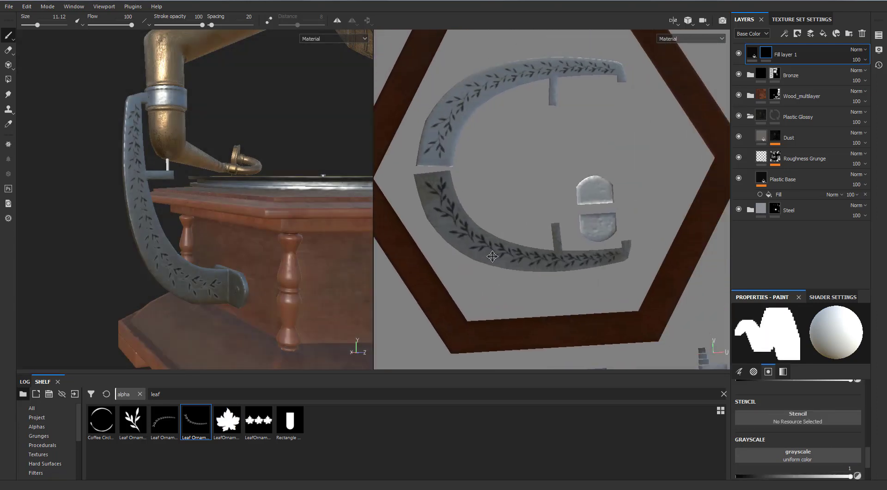
{"action": "scroll", "coordinate": [548, 314], "scroll_direction": "down", "scroll_amount": 2}
Examine the painted leaf branches on the curved bracket from several angles and distances on the 3D model.
{"action": "left_click_drag", "start_coordinate": [218, 213], "coordinate": [60, 214], "text": "alt"}
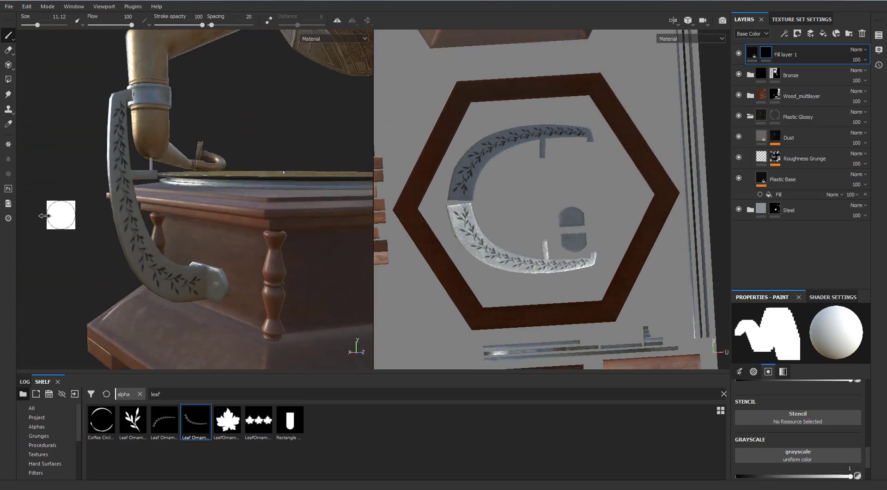
{"action": "right_click_drag", "start_coordinate": [59, 214], "coordinate": [34, 216], "text": "shift"}
{"action": "scroll", "coordinate": [57, 217], "scroll_direction": "down", "scroll_amount": 2}
{"action": "left_click_drag", "start_coordinate": [55, 217], "coordinate": [166, 210], "text": "alt"}
{"action": "scroll", "coordinate": [166, 210], "scroll_direction": "down", "scroll_amount": 3}
{"action": "scroll", "coordinate": [144, 193], "scroll_direction": "up", "scroll_amount": 3}
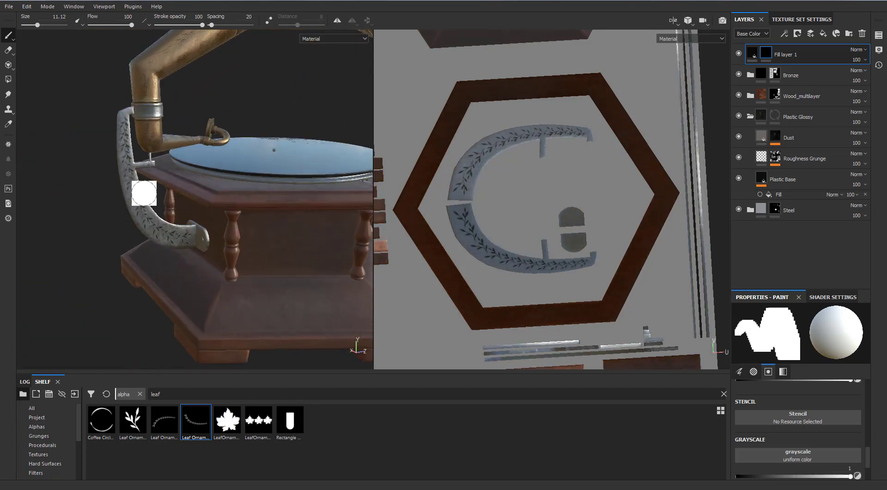
{"action": "middle_click_drag", "start_coordinate": [143, 192], "coordinate": [151, 217], "text": "alt"}
{"action": "scroll", "coordinate": [490, 227], "scroll_direction": "up", "scroll_amount": 1}
Locate the pipe collar's metal strip islands in the UV layout and reduce the brush size to 3.85.
{"action": "scroll", "coordinate": [504, 241], "scroll_direction": "down", "scroll_amount": 5}
{"action": "middle_click_drag", "start_coordinate": [536, 272], "coordinate": [657, 278], "text": "alt"}
{"action": "middle_click_drag", "start_coordinate": [458, 215], "coordinate": [576, 223], "text": "alt"}
{"action": "mouse_move", "coordinate": [573, 223]}
{"action": "left_mouse_down", "text": "alt"}
{"action": "mouse_move", "coordinate": [586, 221]}
{"action": "mouse_move", "coordinate": [578, 218]}
{"action": "left_mouse_up", "text": "alt"}
{"action": "scroll", "coordinate": [573, 223], "scroll_direction": "down", "scroll_amount": 3}
{"action": "scroll", "coordinate": [545, 224], "scroll_direction": "down", "scroll_amount": 5}
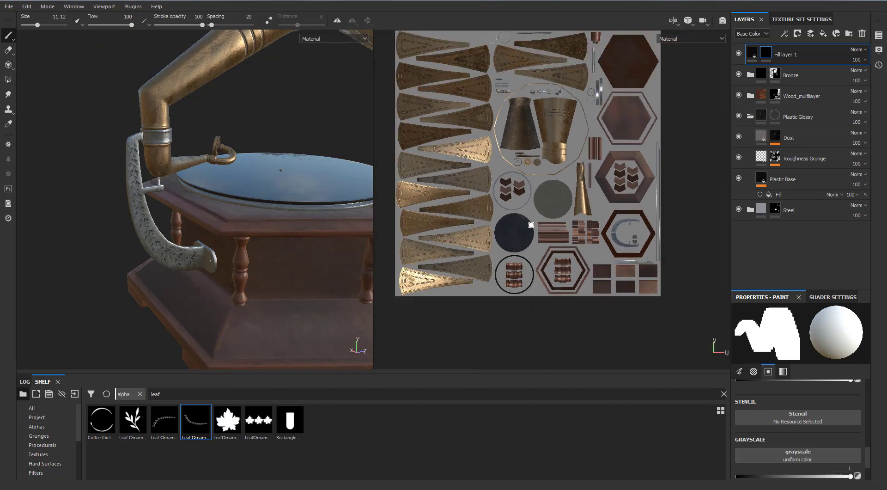
{"action": "scroll", "coordinate": [543, 208], "scroll_direction": "up", "scroll_amount": 5}
{"action": "mouse_move", "coordinate": [530, 224]}
{"action": "middle_mouse_down", "text": "alt"}
{"action": "mouse_move", "coordinate": [551, 201]}
{"action": "mouse_move", "coordinate": [535, 236]}
{"action": "middle_mouse_up", "text": "alt"}
{"action": "scroll", "coordinate": [535, 236], "scroll_direction": "down", "scroll_amount": 4}
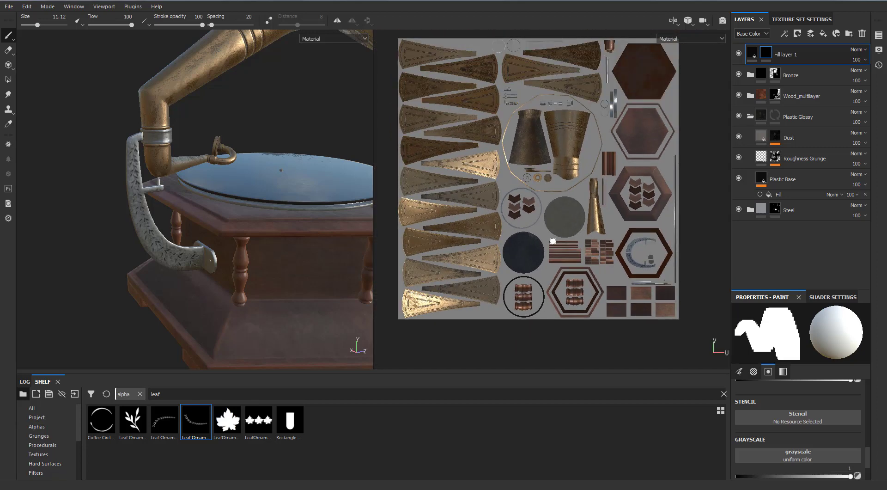
{"action": "scroll", "coordinate": [535, 236], "scroll_direction": "up", "scroll_amount": 8}
{"action": "scroll", "coordinate": [575, 171], "scroll_direction": "up", "scroll_amount": 3}
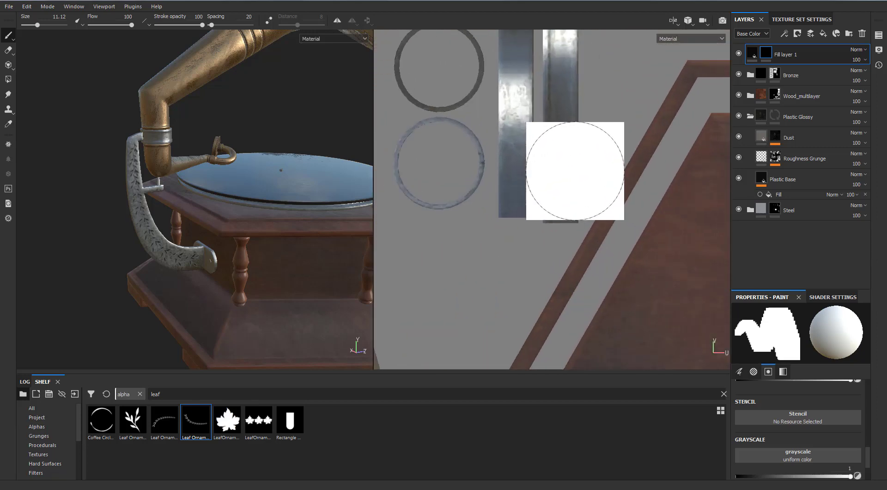
{"action": "right_click_drag", "start_coordinate": [569, 162], "coordinate": [538, 162], "text": "ctrl"}
{"action": "left_click", "coordinate": [8, 50]}
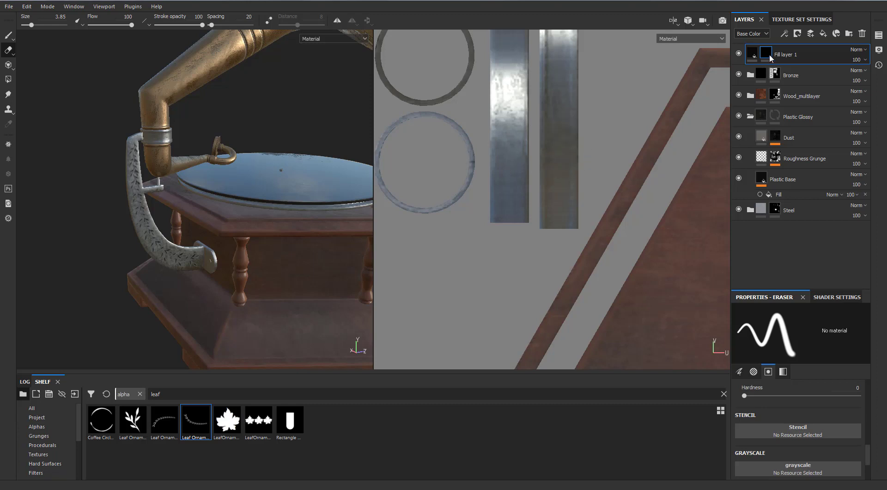
{"action": "left_click_drag", "start_coordinate": [146, 421], "coordinate": [798, 430]}
{"action": "scroll", "coordinate": [540, 148], "scroll_direction": "up", "scroll_amount": 2}
{"action": "left_click_drag", "start_coordinate": [541, 148], "coordinate": [537, 148], "text": "alt"}
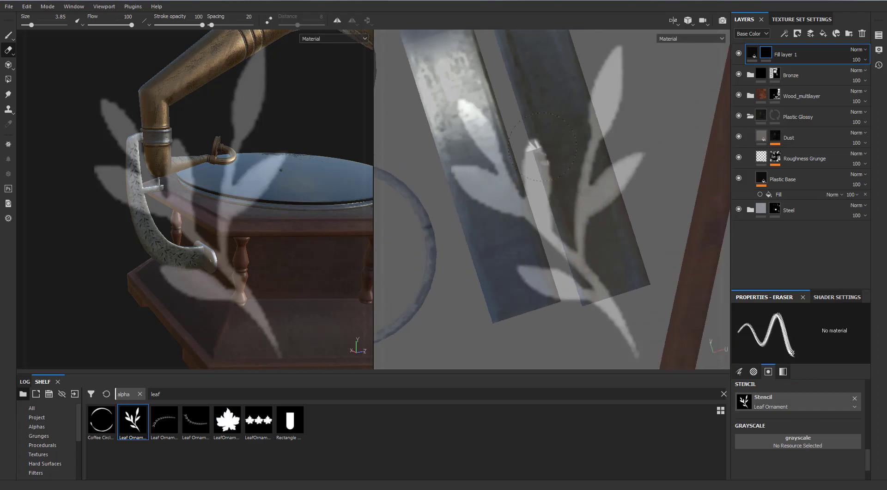
{"action": "right_click_drag", "start_coordinate": [537, 148], "coordinate": [536, 93], "text": "alt"}
{"action": "middle_click_drag", "start_coordinate": [536, 92], "coordinate": [544, 186], "text": "alt"}
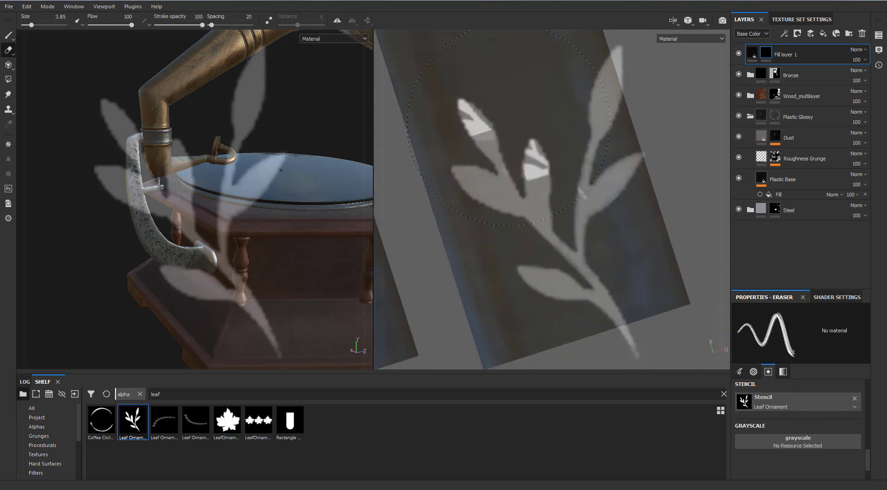
{"action": "right_click", "coordinate": [531, 171]}
{"action": "left_click", "coordinate": [541, 230]}
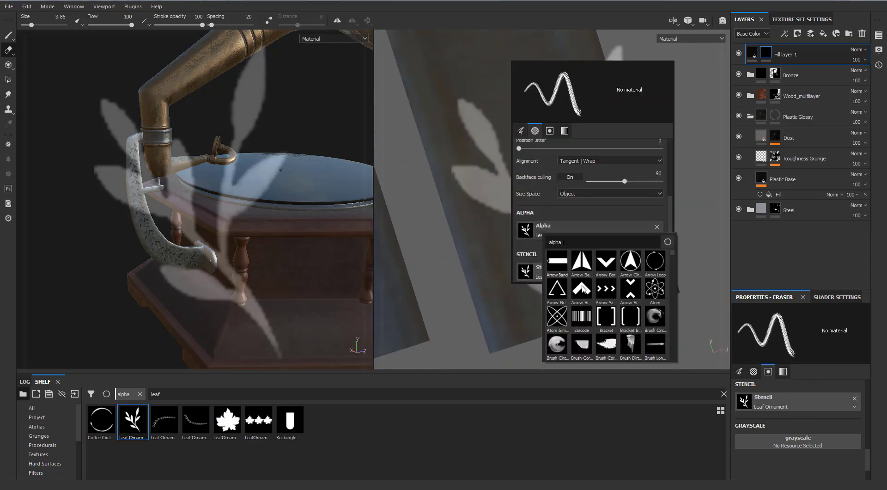
{"action": "scroll", "coordinate": [614, 298], "scroll_direction": "down", "scroll_amount": 10}
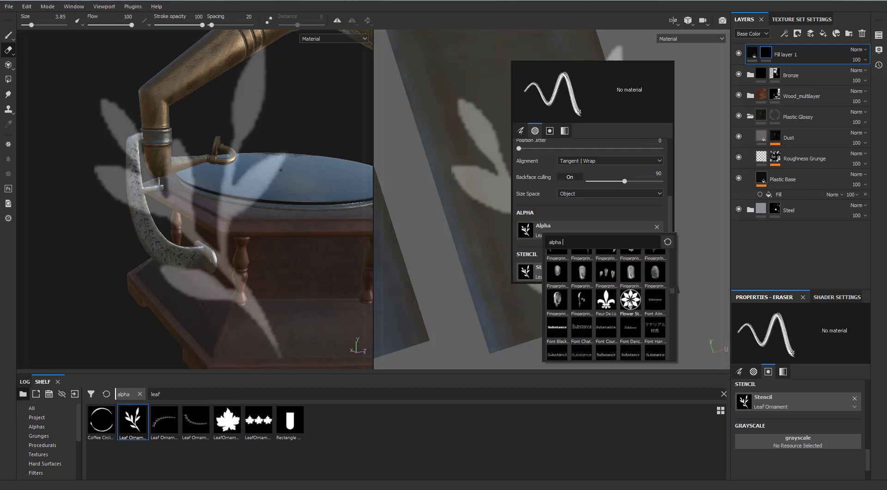
{"action": "scroll", "coordinate": [612, 299], "scroll_direction": "down", "scroll_amount": 5}
{"action": "scroll", "coordinate": [619, 301], "scroll_direction": "up", "scroll_amount": 5}
{"action": "scroll", "coordinate": [626, 302], "scroll_direction": "down", "scroll_amount": 5}
{"action": "scroll", "coordinate": [629, 304], "scroll_direction": "down", "scroll_amount": 5}
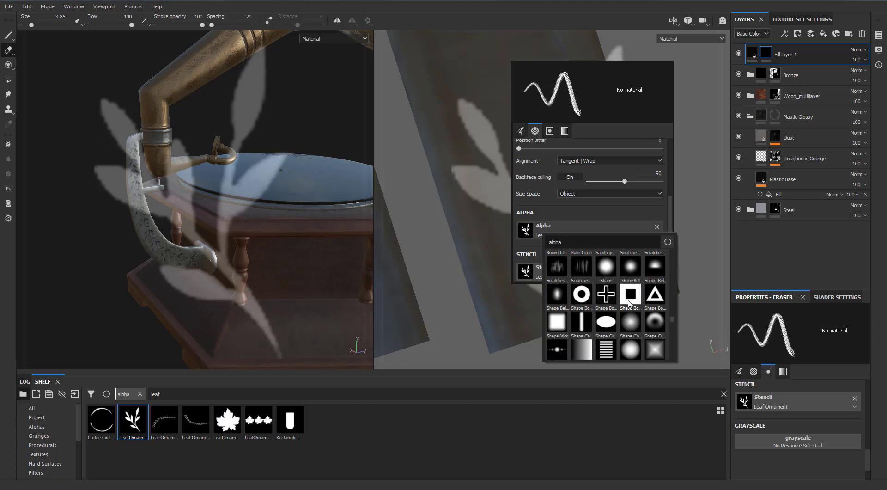
{"action": "left_click", "coordinate": [631, 324]}
{"action": "scroll", "coordinate": [475, 163], "scroll_direction": "up", "scroll_amount": 5}
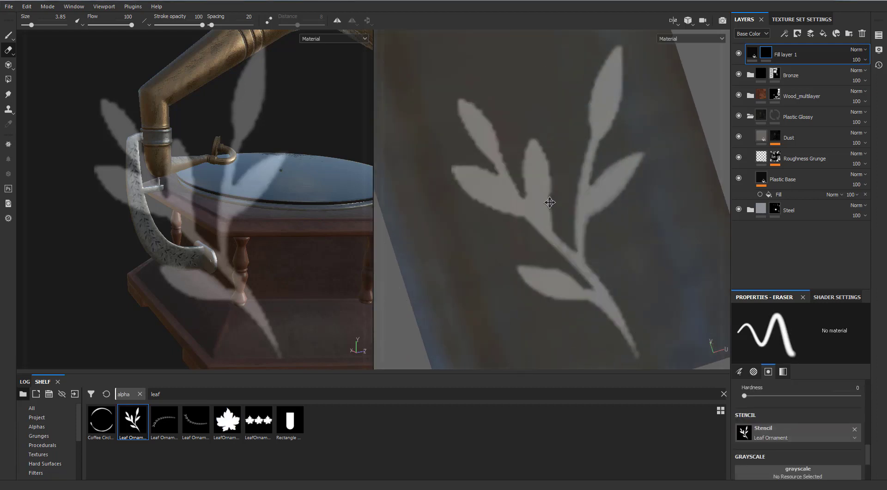
{"action": "left_click_drag", "start_coordinate": [568, 181], "coordinate": [509, 183]}
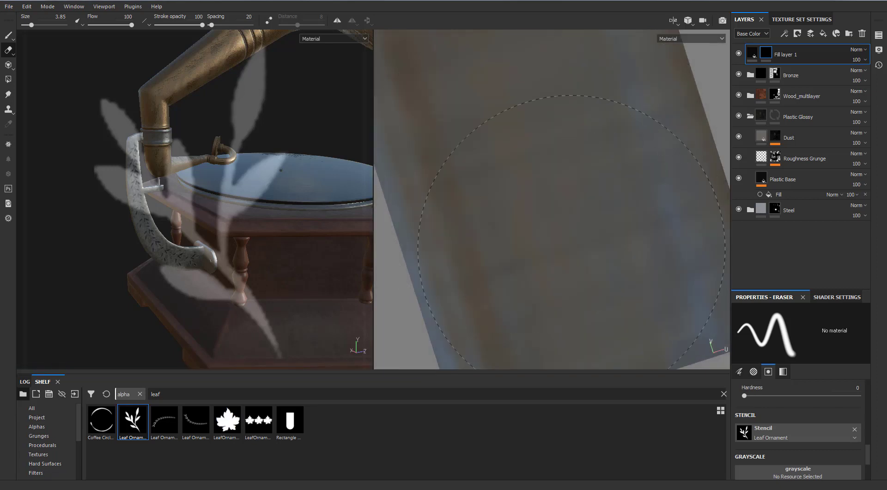
{"action": "key", "text": "1"}
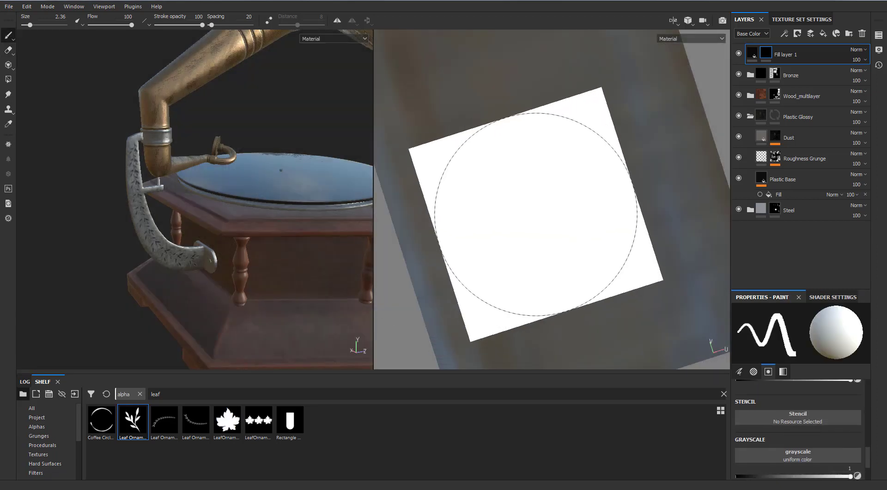
Load the Leaf Ornament alpha as the paint brush stencil and paint one leaf sprig on the collar strip with brush size 2.36.
{"action": "left_click_drag", "start_coordinate": [140, 420], "coordinate": [798, 417]}
{"action": "left_click_drag", "start_coordinate": [571, 50], "coordinate": [550, 139]}
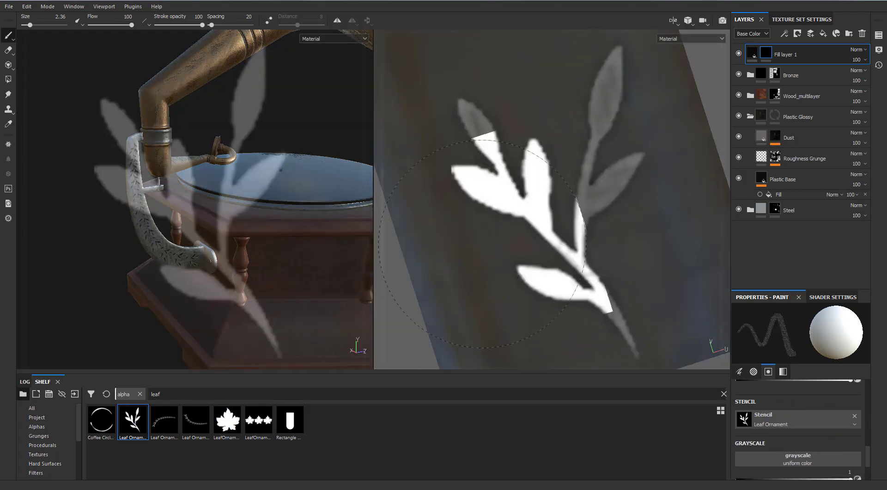
{"action": "mouse_move", "coordinate": [278, 184]}
{"action": "left_mouse_down", "text": "alt"}
{"action": "mouse_move", "coordinate": [311, 180]}
{"action": "mouse_move", "coordinate": [391, 135]}
{"action": "mouse_move", "coordinate": [29, 182]}
{"action": "left_mouse_up", "text": "alt"}
{"action": "scroll", "coordinate": [97, 182], "scroll_direction": "down", "scroll_amount": 4}
{"action": "left_click_drag", "start_coordinate": [97, 183], "coordinate": [139, 187], "text": "alt"}
Paint further leaf sprigs along the pipe collar strip through the Leaf Ornament stencil with brush size 2.36.
{"action": "key", "text": "Tab"}
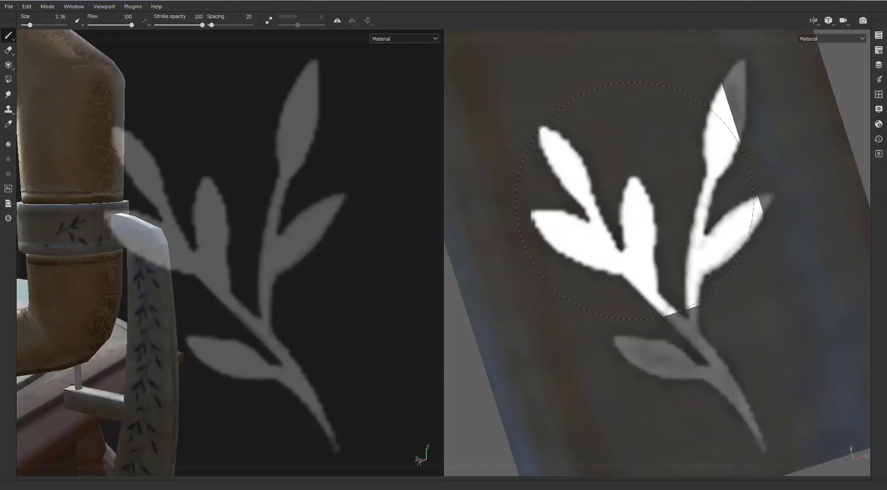
{"action": "scroll", "coordinate": [635, 201], "scroll_direction": "down", "scroll_amount": 2}
{"action": "scroll", "coordinate": [647, 210], "scroll_direction": "up", "scroll_amount": 1}
{"action": "middle_click_drag", "start_coordinate": [647, 211], "coordinate": [700, 365], "text": "alt"}
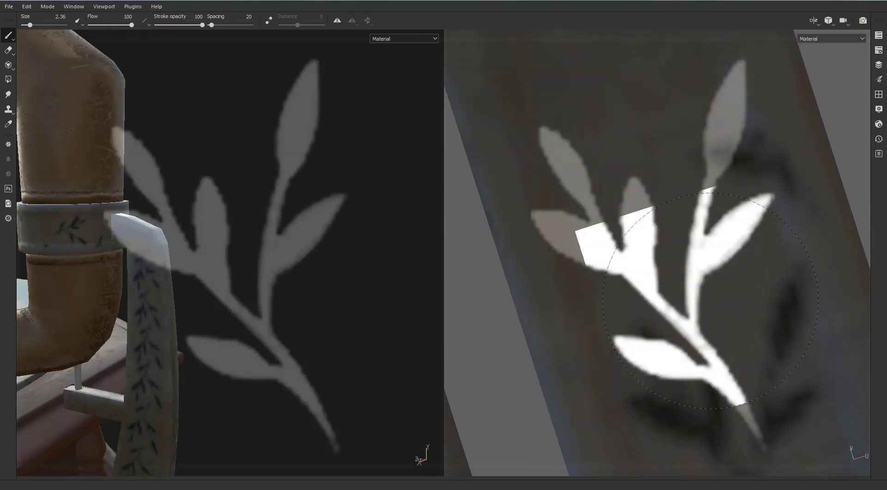
{"action": "middle_click_drag", "start_coordinate": [699, 286], "coordinate": [723, 331], "text": "alt"}
{"action": "scroll", "coordinate": [725, 333], "scroll_direction": "up", "scroll_amount": 1}
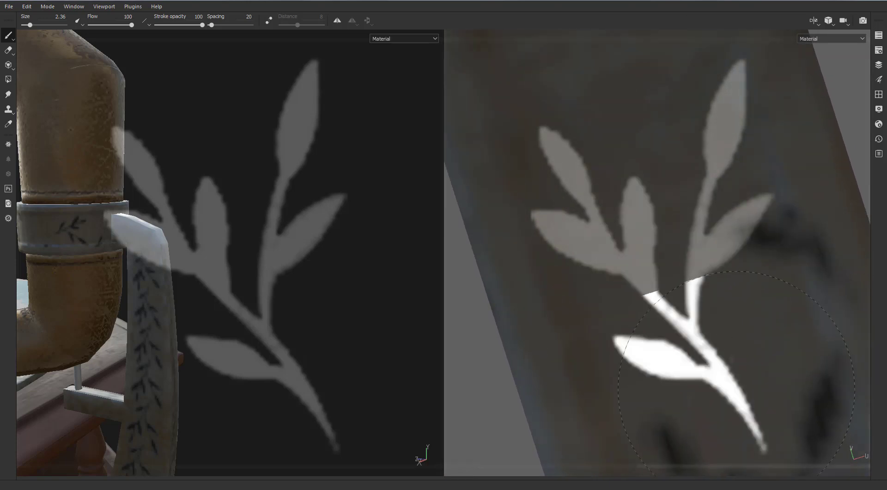
{"action": "left_click", "coordinate": [633, 255]}
{"action": "mouse_move", "coordinate": [633, 255]}
{"action": "left_mouse_down"}
{"action": "mouse_move", "coordinate": [686, 328]}
{"action": "mouse_move", "coordinate": [647, 199]}
{"action": "mouse_move", "coordinate": [674, 155]}
{"action": "mouse_move", "coordinate": [633, 210]}
{"action": "left_mouse_up"}
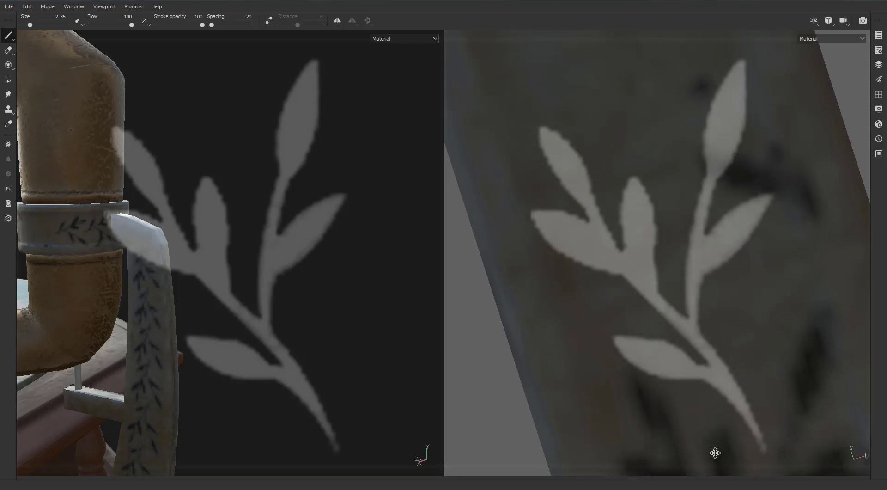
Reduce the brush size to 0.88 and paint more leaf sprigs up to the end of the collar strip.
{"action": "mouse_move", "coordinate": [711, 371]}
{"action": "right_mouse_down", "text": "ctrl"}
{"action": "mouse_move", "coordinate": [753, 371]}
{"action": "mouse_move", "coordinate": [702, 373]}
{"action": "right_mouse_up", "text": "ctrl"}
{"action": "mouse_move", "coordinate": [760, 432]}
{"action": "left_mouse_down"}
{"action": "mouse_move", "coordinate": [597, 222]}
{"action": "mouse_move", "coordinate": [703, 147]}
{"action": "mouse_move", "coordinate": [615, 273]}
{"action": "left_mouse_up"}
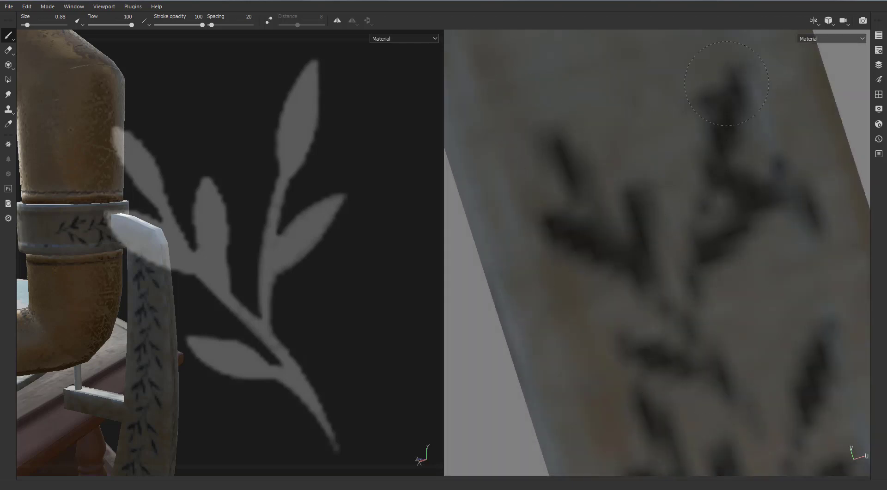
{"action": "left_click_drag", "start_coordinate": [727, 83], "coordinate": [689, 257]}
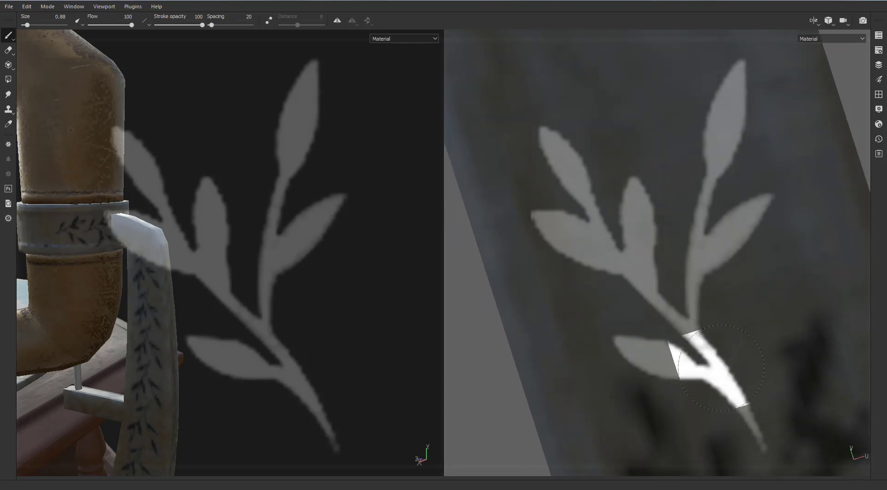
{"action": "mouse_move", "coordinate": [742, 444]}
{"action": "left_mouse_down"}
{"action": "mouse_move", "coordinate": [601, 301]}
{"action": "mouse_move", "coordinate": [690, 64]}
{"action": "left_mouse_up"}
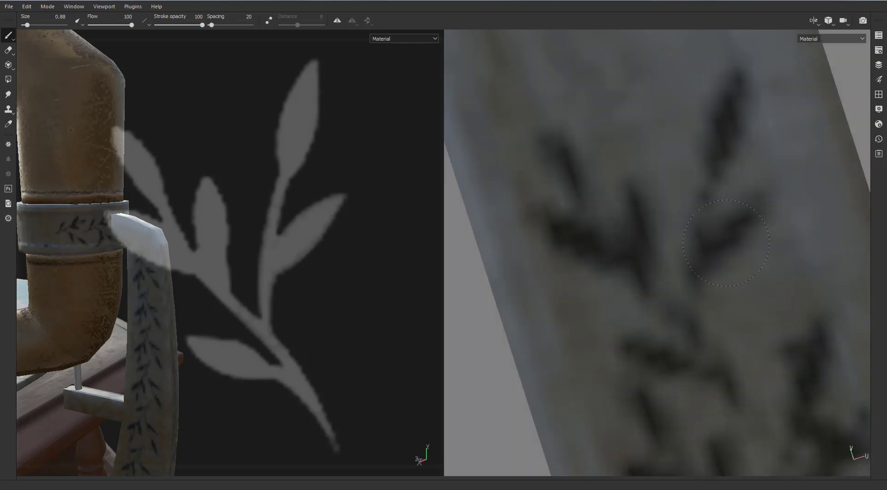
{"action": "middle_click_drag", "start_coordinate": [607, 119], "coordinate": [685, 349], "text": "alt"}
{"action": "mouse_move", "coordinate": [740, 405]}
{"action": "left_mouse_down"}
{"action": "mouse_move", "coordinate": [557, 185]}
{"action": "mouse_move", "coordinate": [731, 88]}
{"action": "mouse_move", "coordinate": [601, 106]}
{"action": "left_mouse_up"}
{"action": "middle_click_drag", "start_coordinate": [580, 124], "coordinate": [666, 347], "text": "alt"}
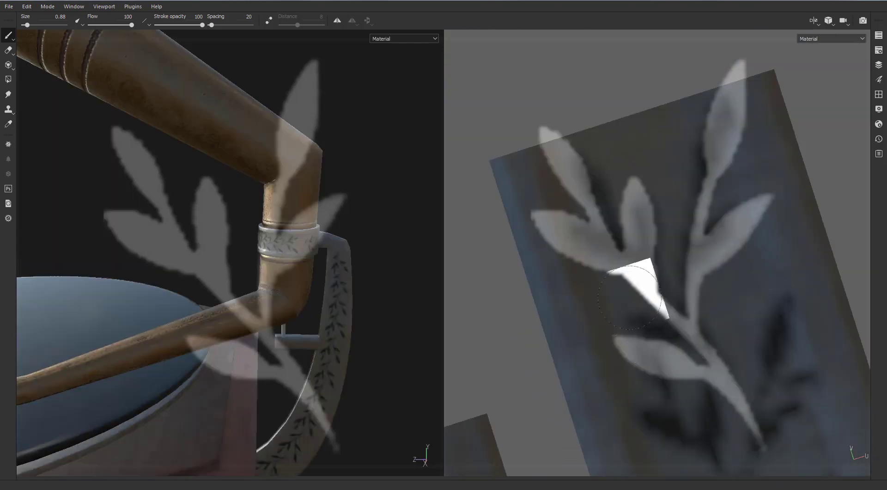
Remove the stencil from the brush and check the painted collar ornament on the 3D model.
{"action": "scroll", "coordinate": [639, 277], "scroll_direction": "down", "scroll_amount": 3}
{"action": "key", "text": "Tab"}
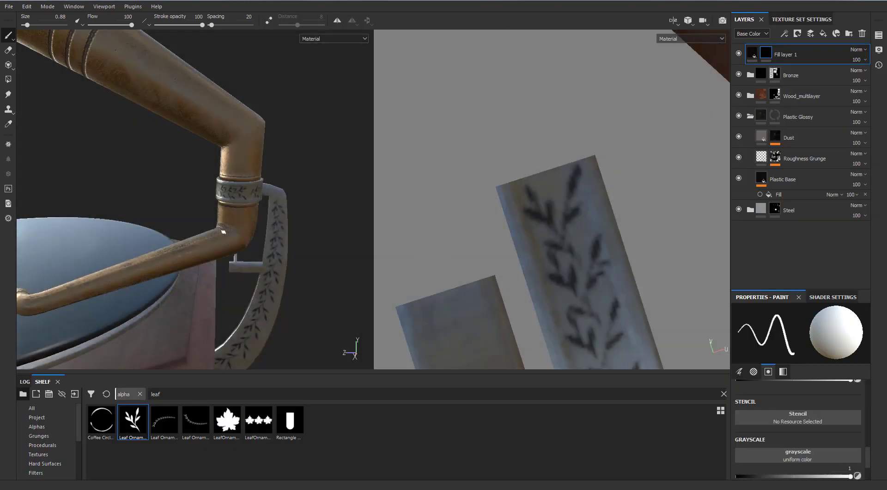
{"action": "left_click_drag", "start_coordinate": [218, 185], "coordinate": [199, 139], "text": "alt"}
Sample the bracket's metal as the base color of Fill layer 1 and set the layer's height to 0.02.
{"action": "left_click", "coordinate": [753, 58]}
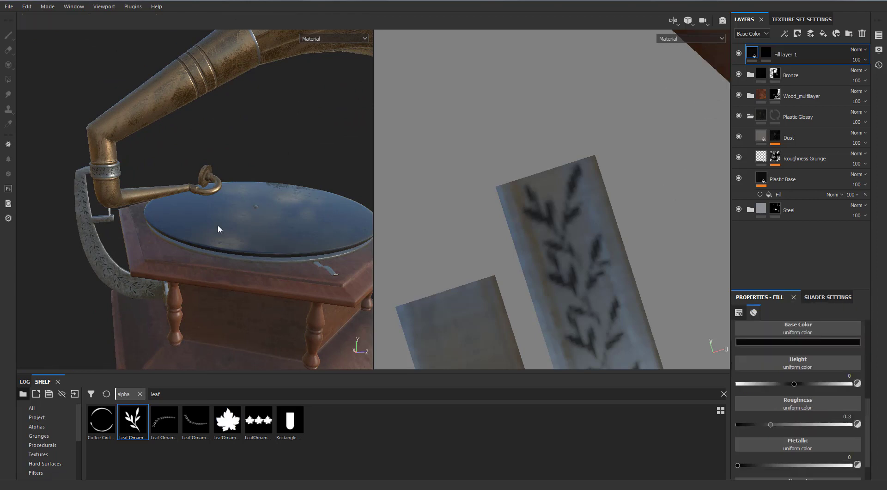
{"action": "mouse_move", "coordinate": [217, 224]}
{"action": "left_mouse_down", "text": "alt"}
{"action": "mouse_move", "coordinate": [240, 218]}
{"action": "mouse_move", "coordinate": [261, 187]}
{"action": "left_mouse_up", "text": "alt"}
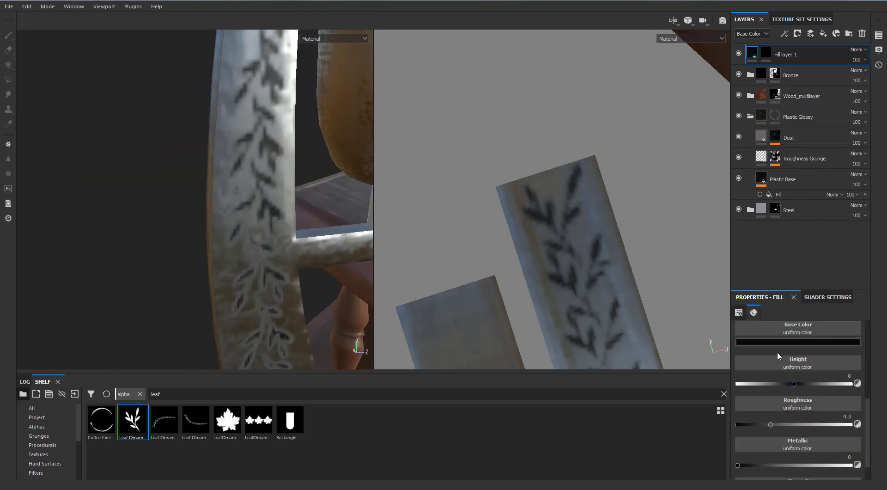
{"action": "left_click", "coordinate": [789, 342]}
{"action": "left_click", "coordinate": [239, 123]}
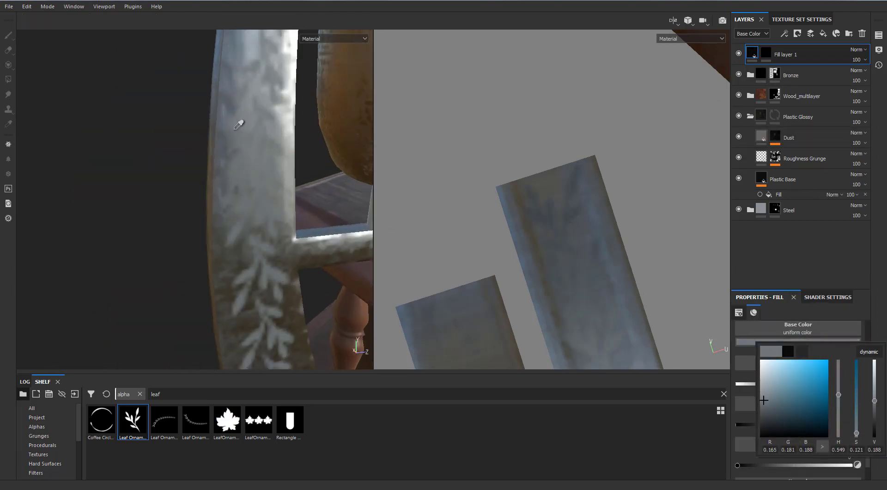
{"action": "left_click", "coordinate": [756, 57]}
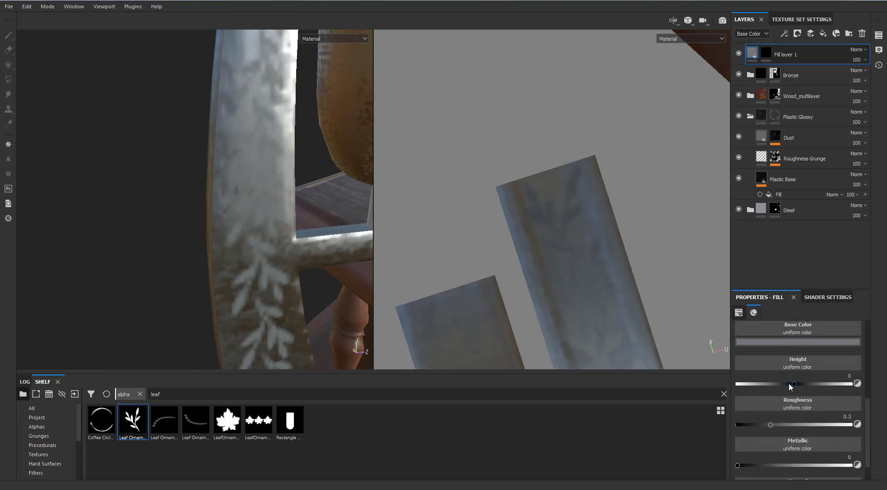
{"action": "left_click", "coordinate": [790, 384]}
{"action": "left_click_drag", "start_coordinate": [792, 386], "coordinate": [795, 386]}
Duplicate the wood_base layer inside the Wood_multilayer folder and add a black mask to the copy.
{"action": "scroll", "coordinate": [312, 158], "scroll_direction": "down", "scroll_amount": 5}
{"action": "middle_click_drag", "start_coordinate": [222, 180], "coordinate": [198, 144], "text": "alt"}
{"action": "left_click_drag", "start_coordinate": [198, 145], "coordinate": [327, 167], "text": "alt"}
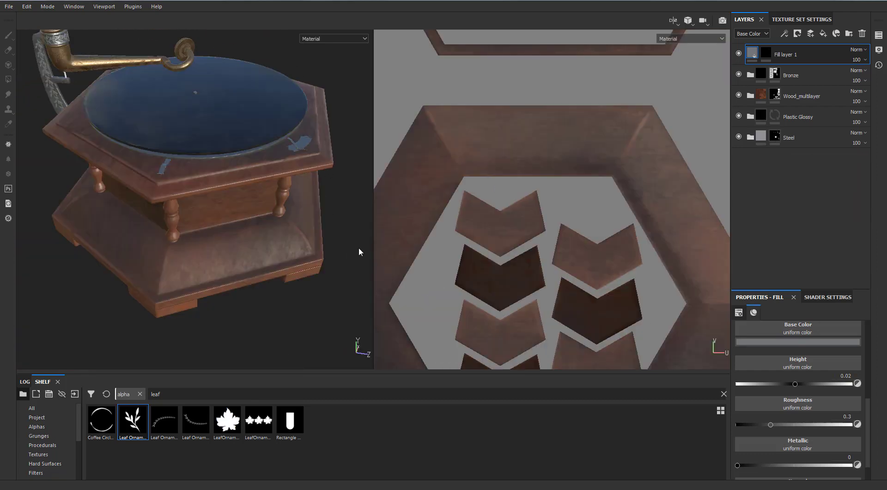
{"action": "left_click", "coordinate": [751, 95]}
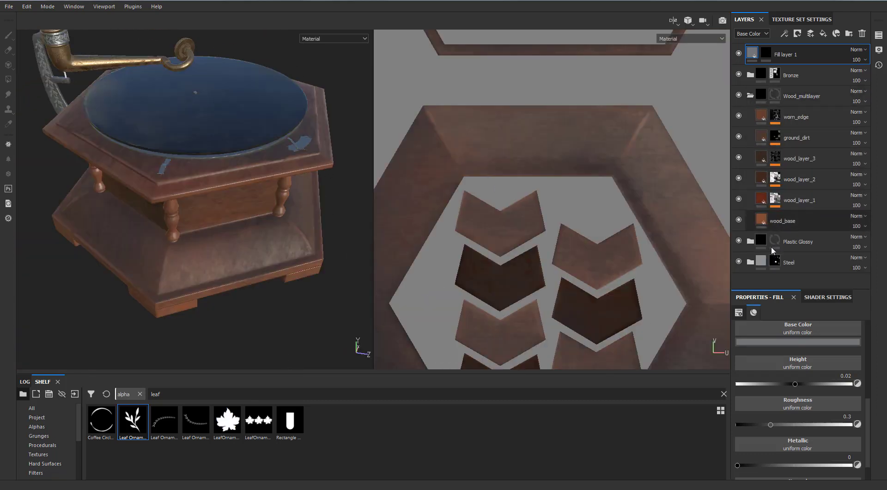
{"action": "left_click", "coordinate": [799, 224]}
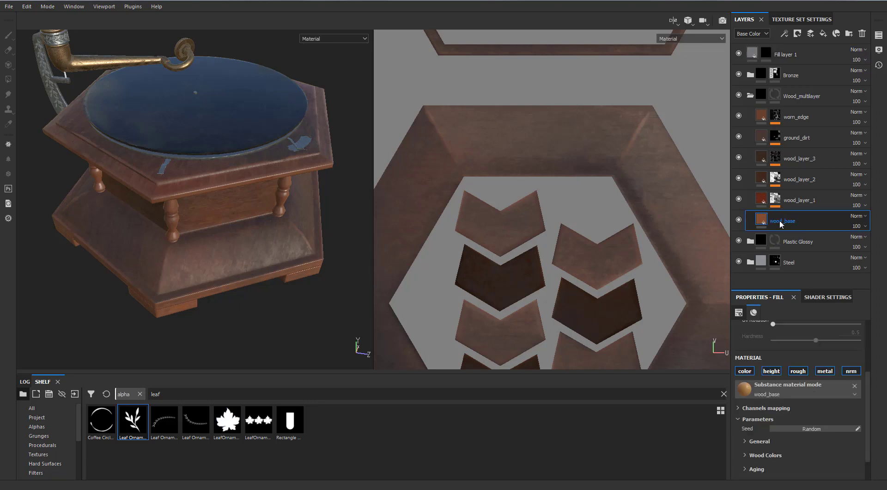
{"action": "right_click", "coordinate": [781, 223]}
{"action": "left_click", "coordinate": [794, 194]}
{"action": "right_click", "coordinate": [781, 218]}
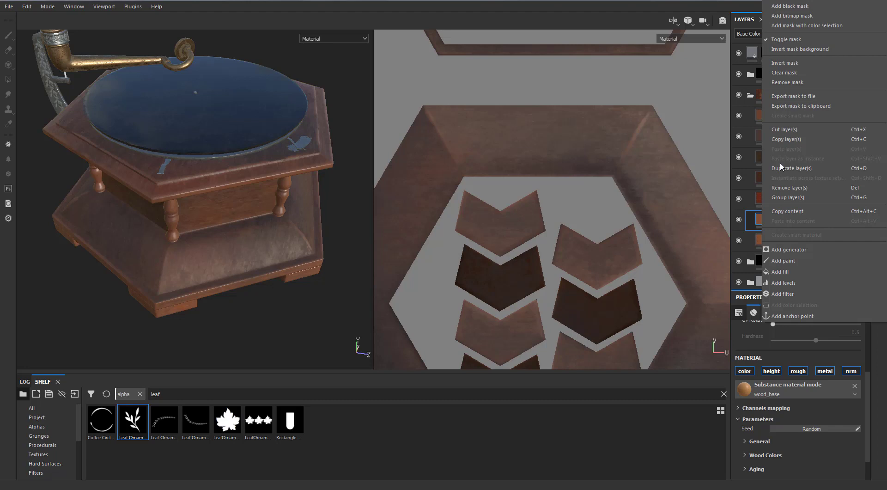
{"action": "left_click", "coordinate": [791, 6]}
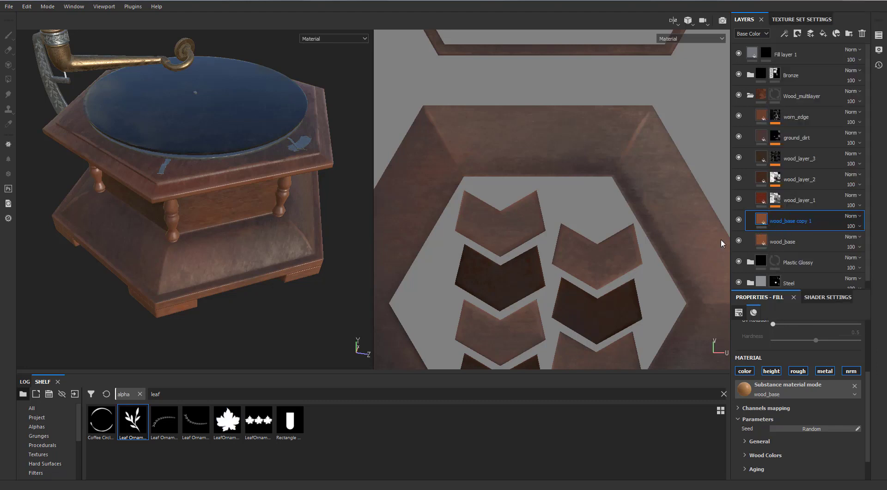
Select the mask of wood_base copy 1 and load the LeafOrnaments wood alpha as the brush stencil.
{"action": "left_click", "coordinate": [760, 220]}
{"action": "scroll", "coordinate": [765, 415], "scroll_direction": "down", "scroll_amount": 3}
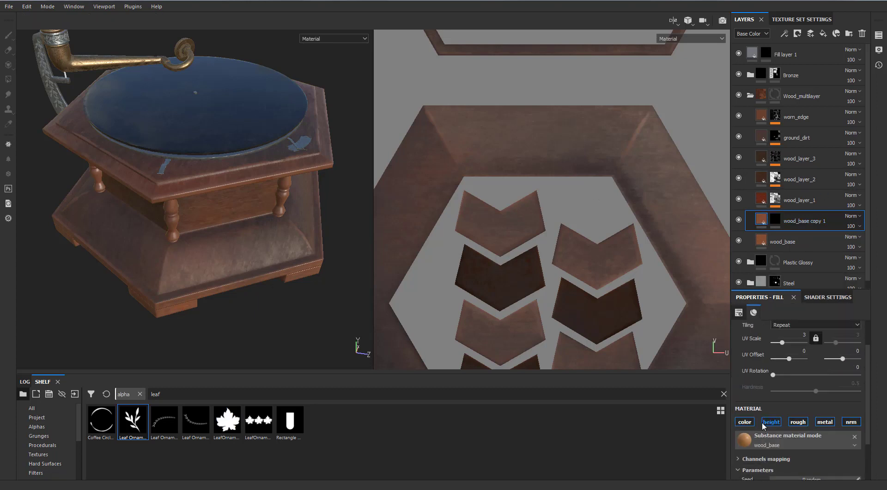
{"action": "scroll", "coordinate": [777, 418], "scroll_direction": "up", "scroll_amount": 2}
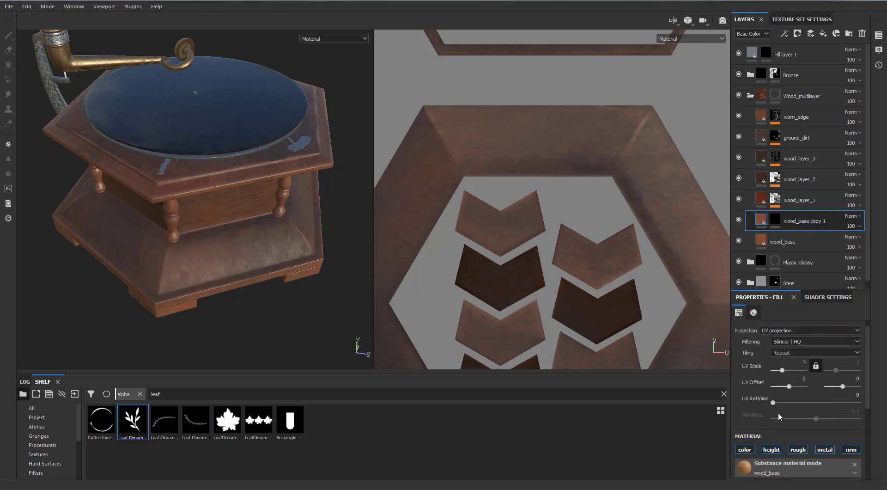
{"action": "left_click", "coordinate": [777, 221]}
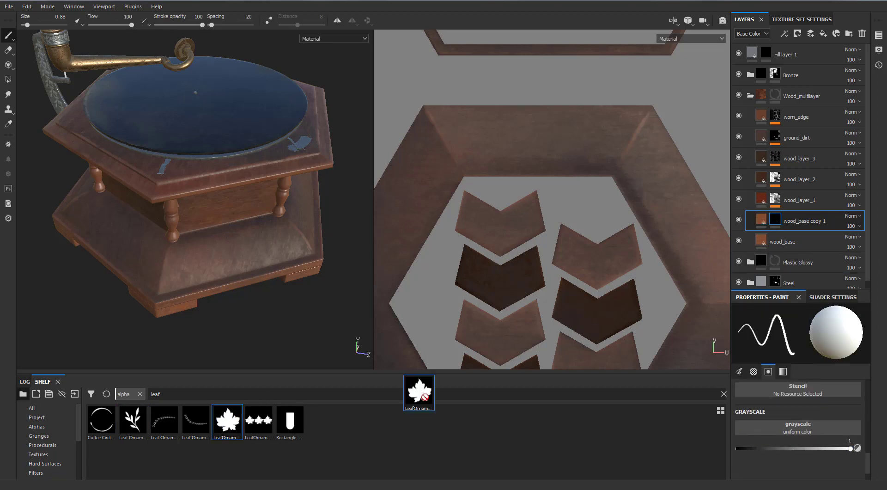
{"action": "left_click_drag", "start_coordinate": [420, 396], "coordinate": [794, 394]}
{"action": "left_click_drag", "start_coordinate": [258, 420], "coordinate": [793, 425]}
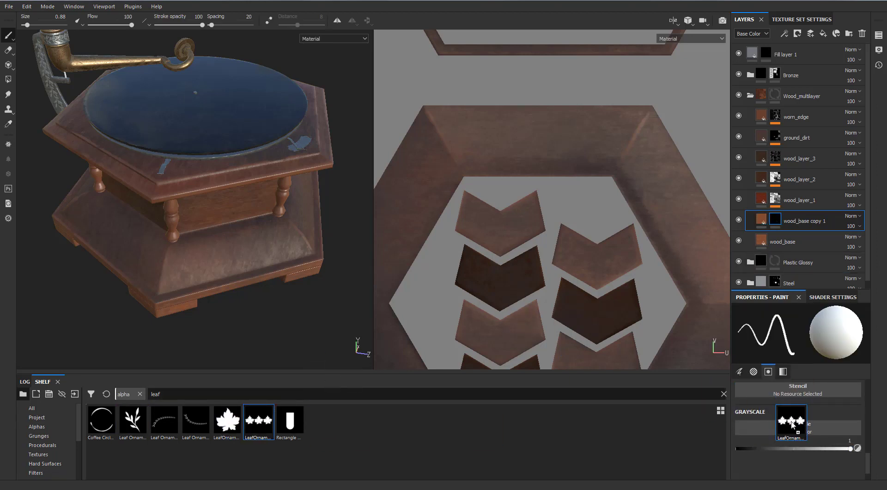
{"action": "left_click_drag", "start_coordinate": [797, 393], "coordinate": [797, 393]}
{"action": "scroll", "coordinate": [508, 138], "scroll_direction": "up", "scroll_amount": 3}
Show only the UV layout and paint three maple leaves with brush size 7.51 on one side of the hexagonal wooden frame.
{"action": "key", "text": "Tab"}
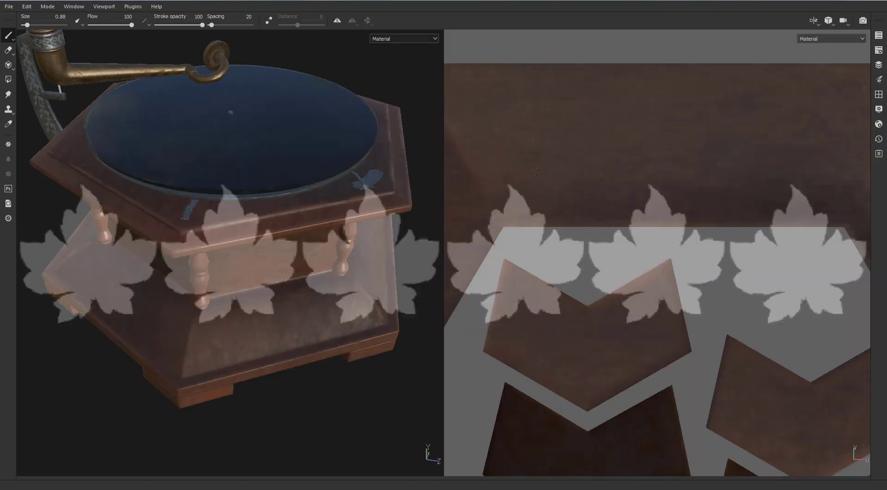
{"action": "key", "text": "Tab"}
{"action": "middle_click_drag", "start_coordinate": [541, 193], "coordinate": [585, 263]}
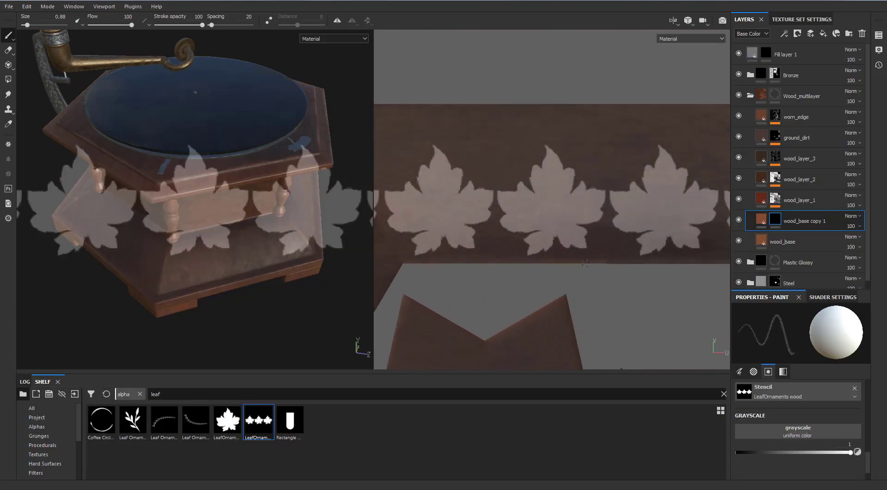
{"action": "key", "text": "F3"}
{"action": "middle_click_drag", "start_coordinate": [462, 204], "coordinate": [372, 221]}
{"action": "middle_click_drag", "start_coordinate": [464, 211], "coordinate": [464, 207]}
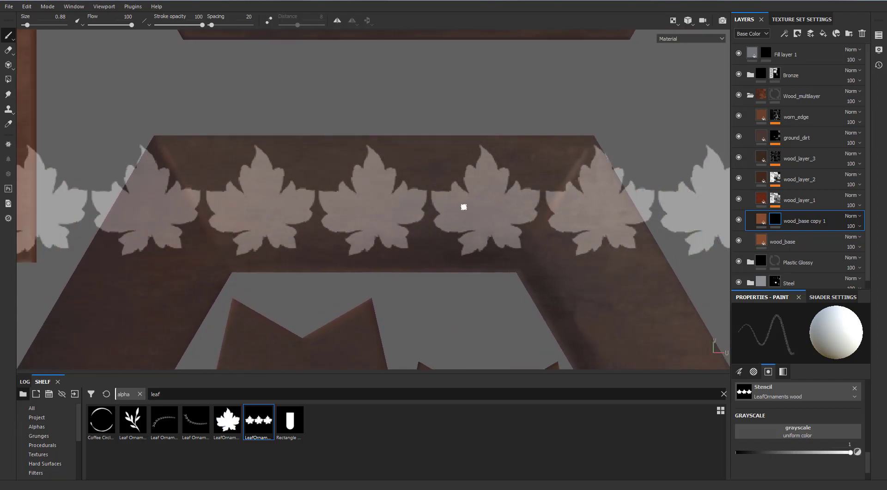
{"action": "right_click_drag", "start_coordinate": [464, 207], "coordinate": [514, 194], "text": "ctrl"}
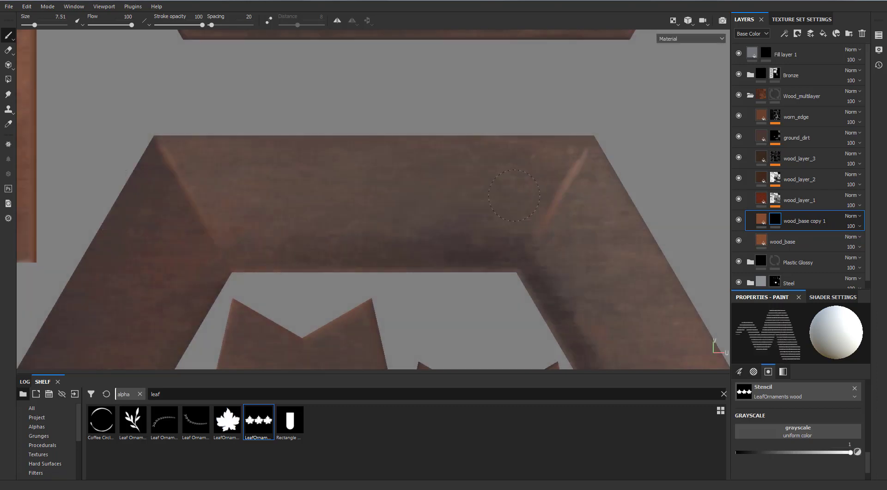
{"action": "left_click", "coordinate": [508, 206]}
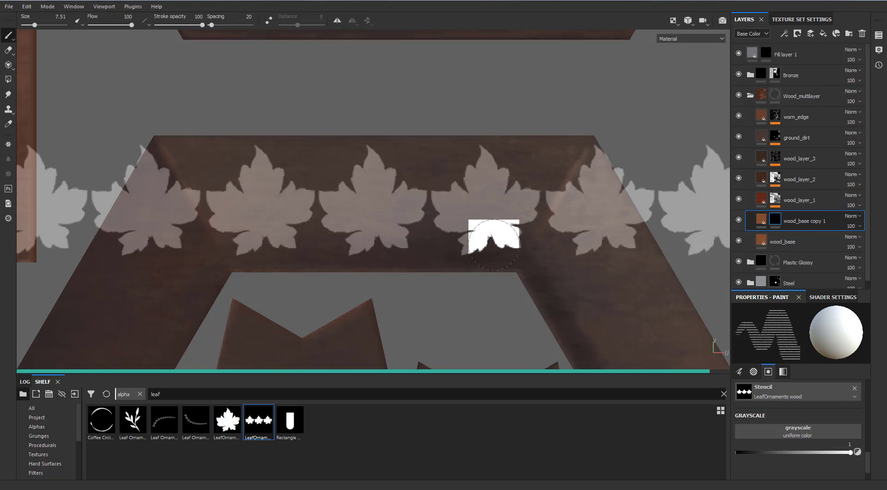
{"action": "left_click_drag", "start_coordinate": [494, 245], "coordinate": [455, 240]}
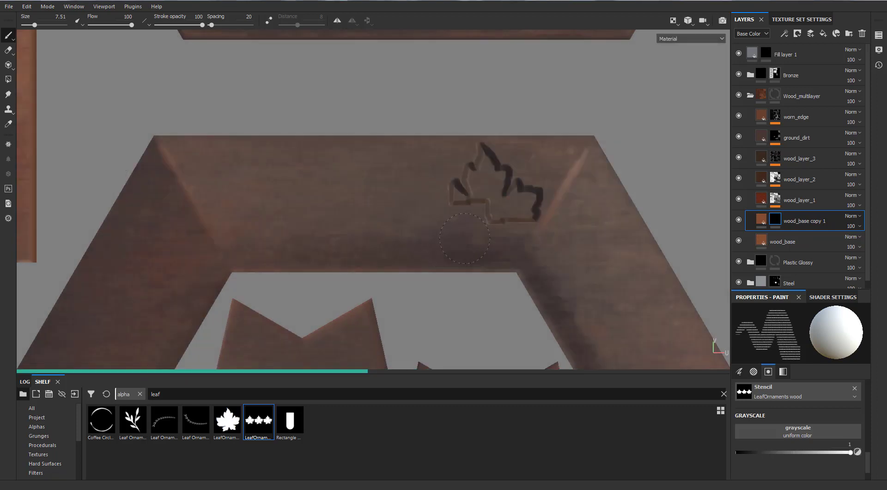
{"action": "mouse_move", "coordinate": [511, 233]}
{"action": "left_mouse_down"}
{"action": "mouse_move", "coordinate": [508, 213]}
{"action": "mouse_move", "coordinate": [492, 213]}
{"action": "mouse_move", "coordinate": [502, 240]}
{"action": "left_mouse_up"}
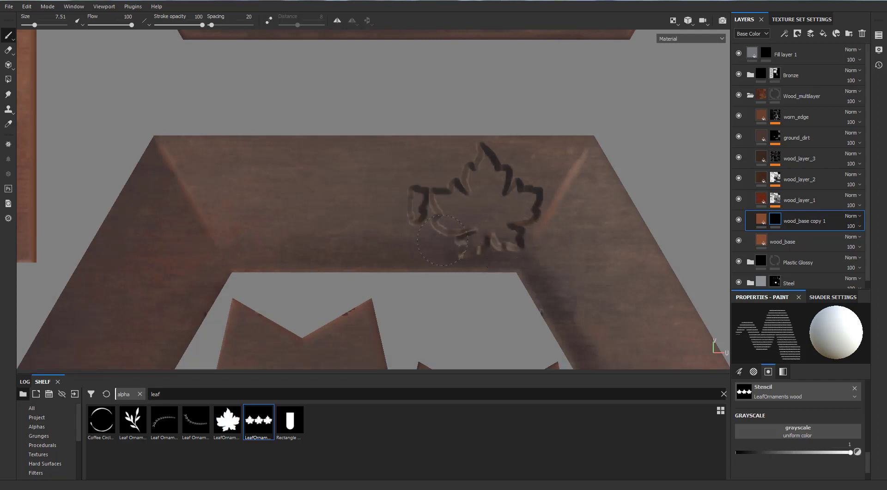
{"action": "mouse_move", "coordinate": [442, 241]}
{"action": "left_mouse_down"}
{"action": "mouse_move", "coordinate": [257, 198]}
{"action": "mouse_move", "coordinate": [230, 205]}
{"action": "mouse_move", "coordinate": [225, 223]}
{"action": "mouse_move", "coordinate": [238, 228]}
{"action": "mouse_move", "coordinate": [249, 213]}
{"action": "left_mouse_up"}
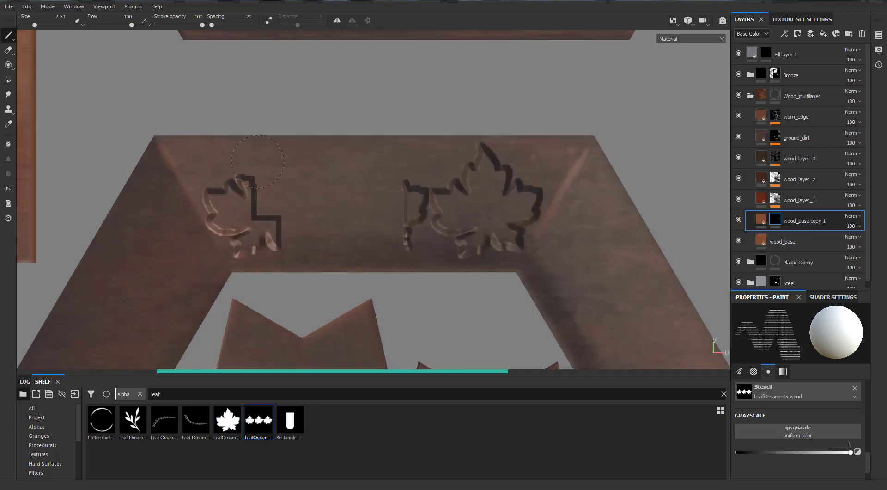
{"action": "left_click_drag", "start_coordinate": [257, 162], "coordinate": [326, 196]}
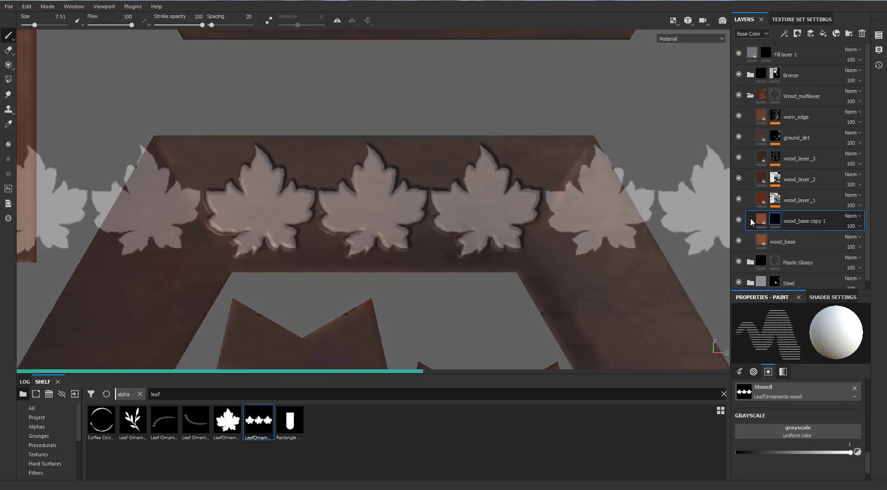
Paint three maple leaves through the stencil on the next side of the hexagonal wooden frame in the mask of wood_base copy 1.
{"action": "left_click", "coordinate": [761, 220]}
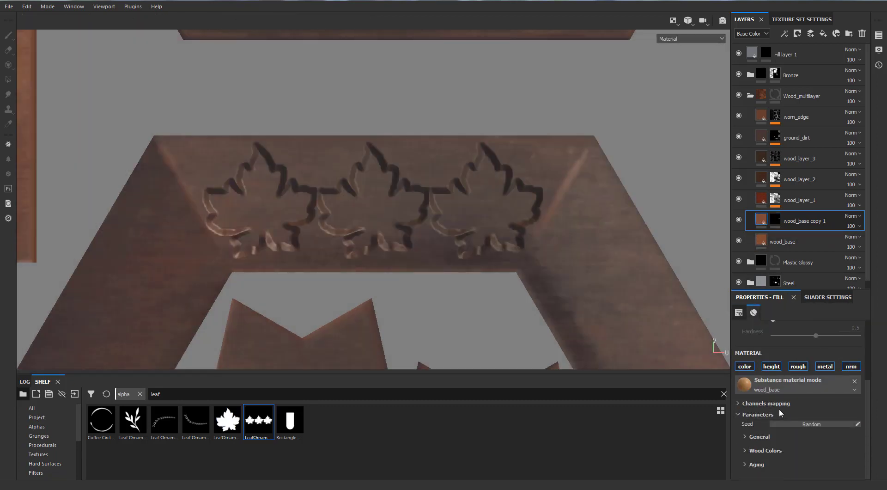
{"action": "scroll", "coordinate": [780, 413], "scroll_direction": "up", "scroll_amount": 2}
{"action": "key", "text": "1"}
{"action": "mouse_move", "coordinate": [446, 275]}
{"action": "left_mouse_down", "text": "alt"}
{"action": "mouse_move", "coordinate": [472, 287]}
{"action": "mouse_move", "coordinate": [435, 269]}
{"action": "left_mouse_up", "text": "alt"}
{"action": "left_click_drag", "start_coordinate": [487, 304], "coordinate": [377, 307], "text": "alt"}
{"action": "middle_click_drag", "start_coordinate": [377, 307], "coordinate": [387, 296], "text": "alt"}
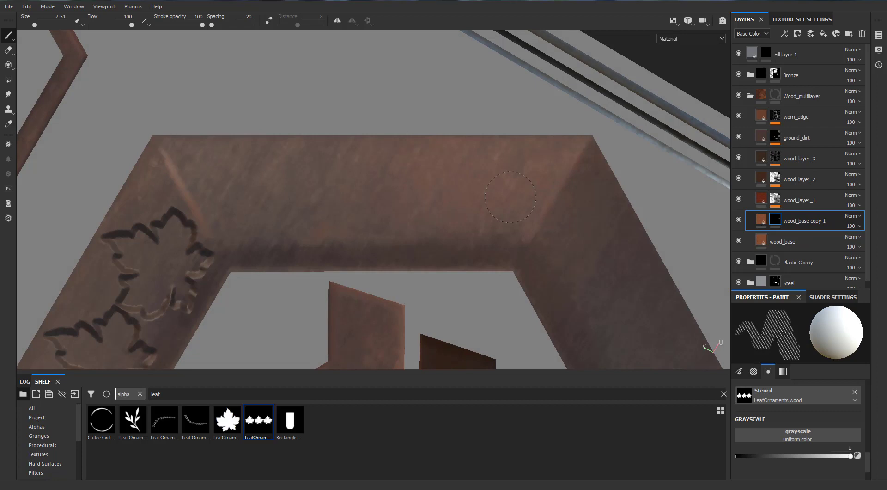
{"action": "key", "text": "s"}
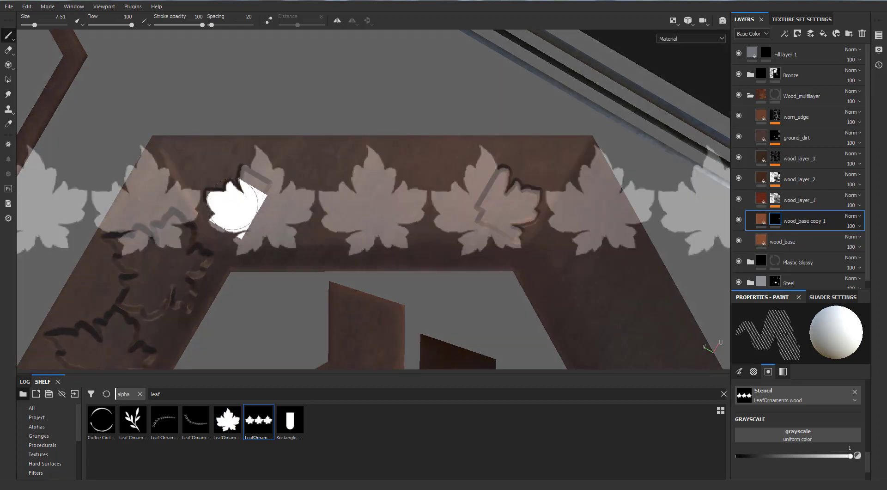
{"action": "left_click", "coordinate": [233, 206]}
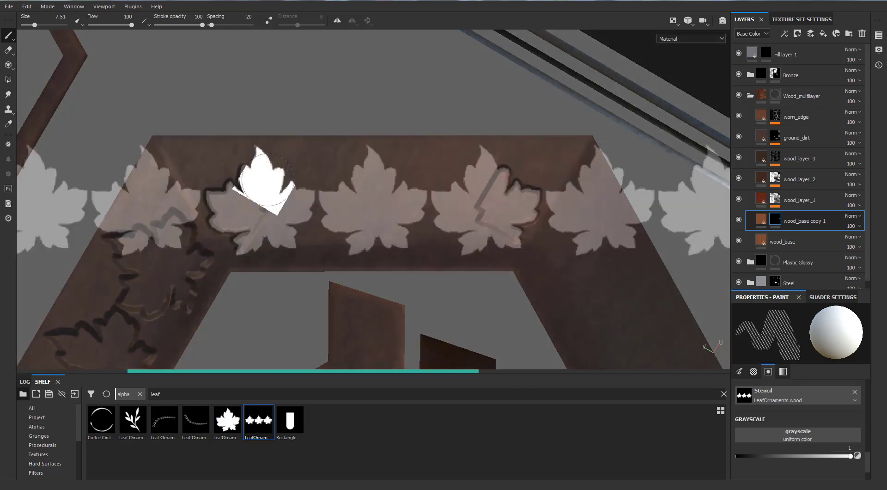
{"action": "left_click", "coordinate": [265, 167]}
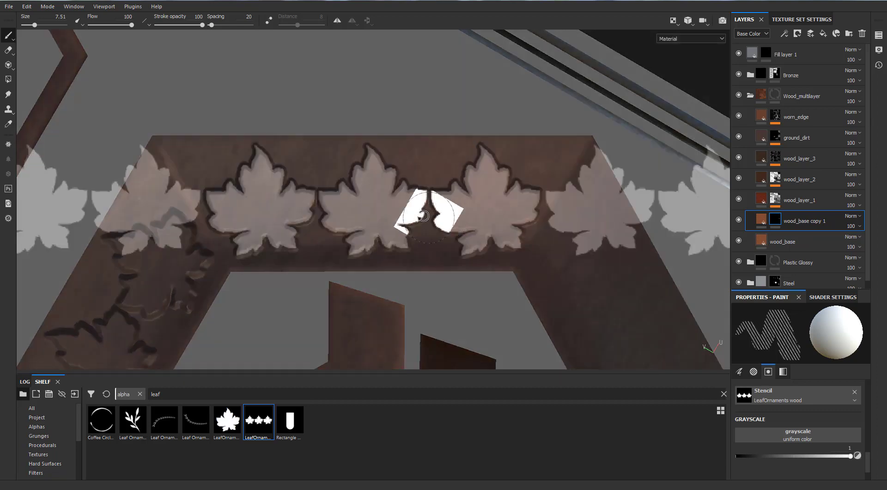
Paint three maple leaves on each remaining side of the hexagonal frame and remove the brush stencil.
{"action": "mouse_move", "coordinate": [395, 199]}
{"action": "left_mouse_down", "text": "alt"}
{"action": "mouse_move", "coordinate": [385, 209]}
{"action": "mouse_move", "coordinate": [393, 214]}
{"action": "left_mouse_up", "text": "alt"}
{"action": "mouse_move", "coordinate": [371, 184]}
{"action": "left_mouse_down", "text": "alt"}
{"action": "mouse_move", "coordinate": [487, 116]}
{"action": "mouse_move", "coordinate": [470, 122]}
{"action": "left_mouse_up", "text": "alt"}
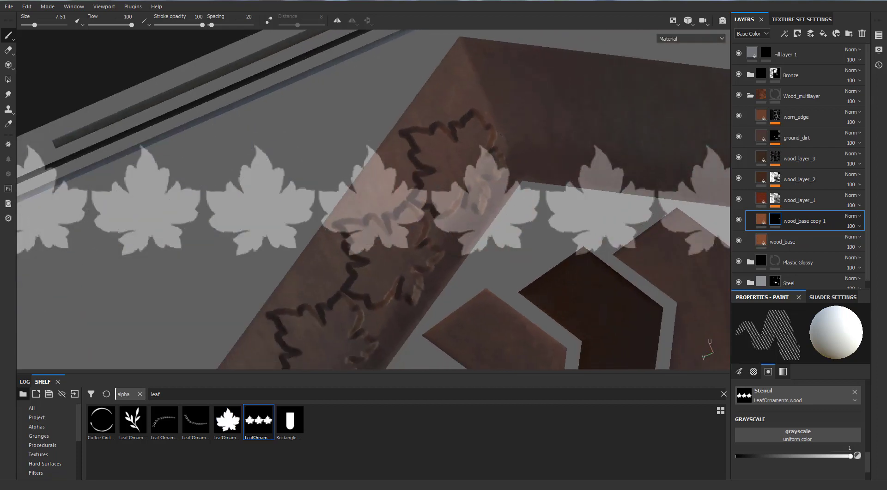
{"action": "mouse_move", "coordinate": [470, 123]}
{"action": "middle_mouse_down", "text": "alt"}
{"action": "mouse_move", "coordinate": [399, 115]}
{"action": "mouse_move", "coordinate": [256, 161]}
{"action": "middle_mouse_up", "text": "alt"}
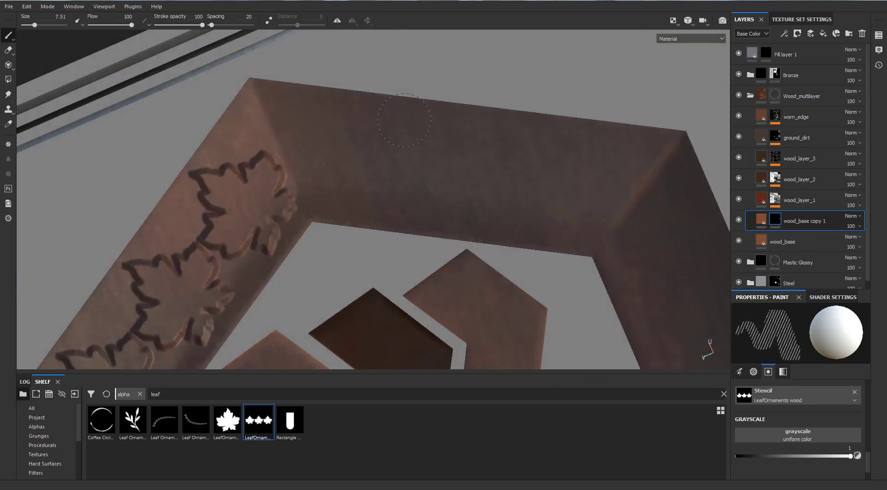
{"action": "key", "text": "s"}
{"action": "left_click_drag", "start_coordinate": [439, 133], "coordinate": [406, 132], "text": "alt"}
{"action": "middle_click_drag", "start_coordinate": [427, 140], "coordinate": [421, 138], "text": "alt"}
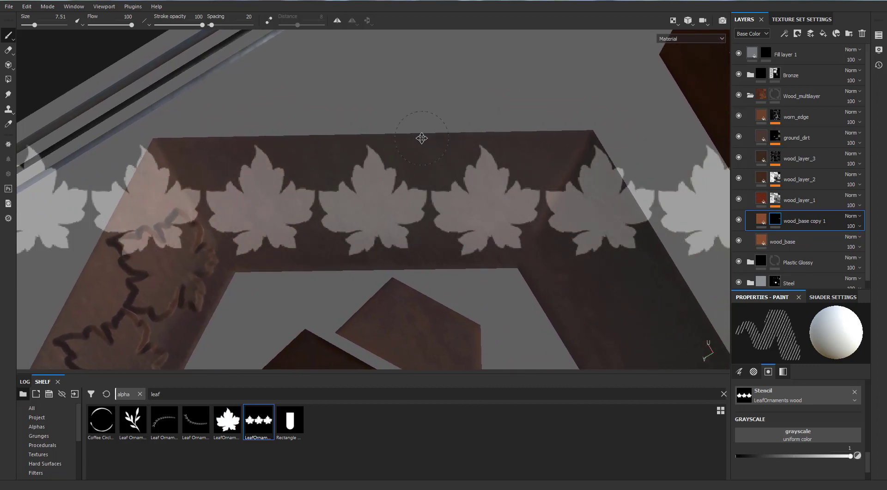
{"action": "scroll", "coordinate": [422, 137], "scroll_direction": "down", "scroll_amount": 3}
{"action": "left_click", "coordinate": [855, 392]}
{"action": "scroll", "coordinate": [396, 283], "scroll_direction": "down", "scroll_amount": 2}
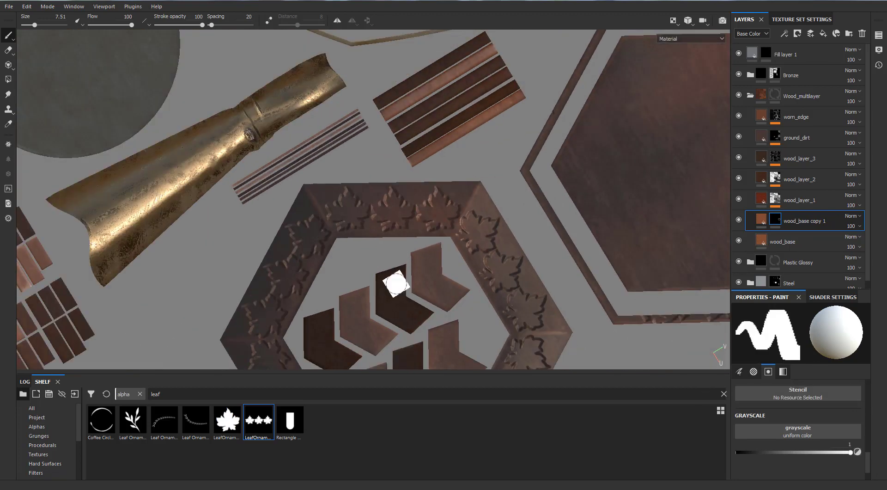
Show the 3D and UV views side by side and examine the leaf ornaments around the wooden base.
{"action": "scroll", "coordinate": [396, 283], "scroll_direction": "down", "scroll_amount": 2}
{"action": "key", "text": "F1"}
{"action": "left_click_drag", "start_coordinate": [236, 203], "coordinate": [208, 231], "text": "alt"}
{"action": "scroll", "coordinate": [175, 212], "scroll_direction": "up", "scroll_amount": 5}
{"action": "scroll", "coordinate": [238, 202], "scroll_direction": "down", "scroll_amount": 4}
{"action": "scroll", "coordinate": [178, 215], "scroll_direction": "down", "scroll_amount": 3}
{"action": "scroll", "coordinate": [162, 210], "scroll_direction": "up", "scroll_amount": 3}
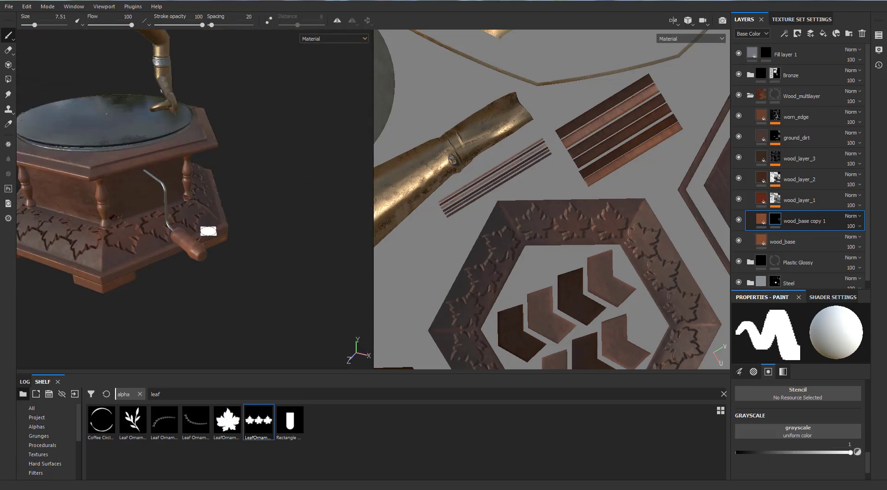
{"action": "scroll", "coordinate": [209, 232], "scroll_direction": "up", "scroll_amount": 8}
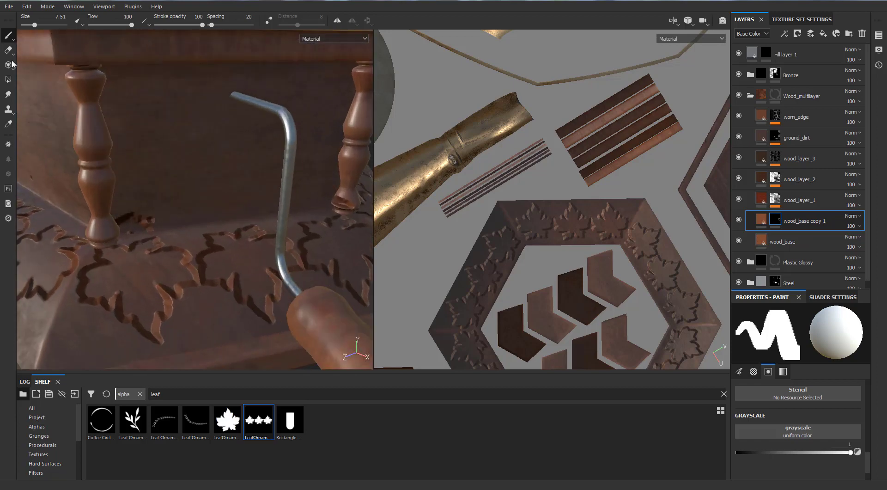
Remove the Leaf Ornament stencil from the eraser and erase the stray leaf paint beside the column with size 3.85.
{"action": "key", "text": "e"}
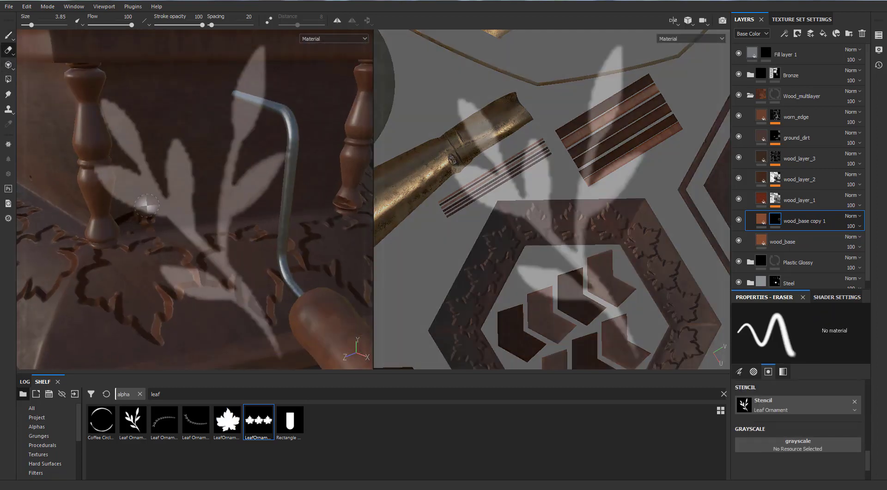
{"action": "key", "text": "n"}
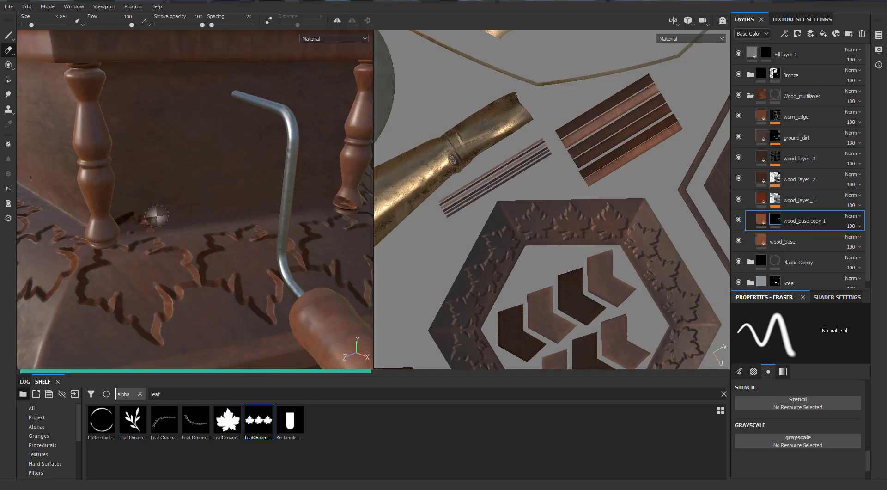
{"action": "scroll", "coordinate": [135, 223], "scroll_direction": "up", "scroll_amount": 4}
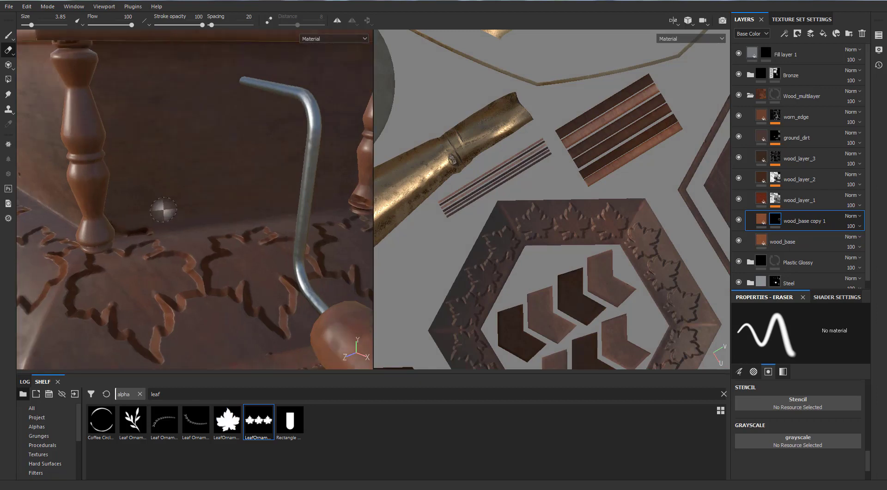
{"action": "scroll", "coordinate": [143, 229], "scroll_direction": "down", "scroll_amount": 6}
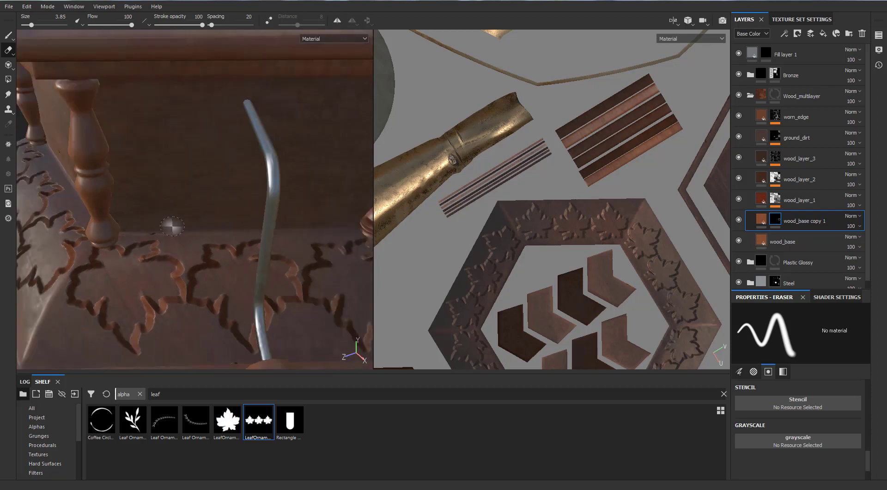
{"action": "left_click_drag", "start_coordinate": [153, 240], "coordinate": [179, 239], "text": "alt"}
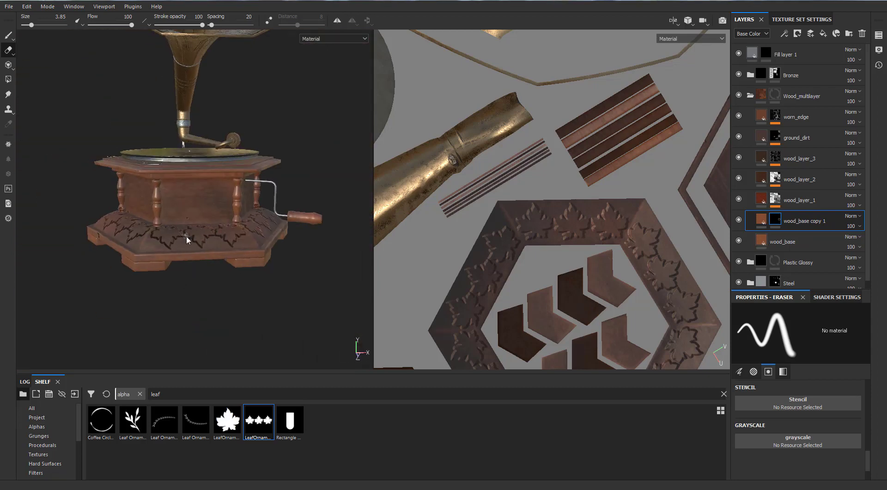
Add a fill layer below wood_base and sample the color of the wooden box as its base color.
{"action": "scroll", "coordinate": [186, 235], "scroll_direction": "up", "scroll_amount": 3}
{"action": "left_click", "coordinate": [824, 33]}
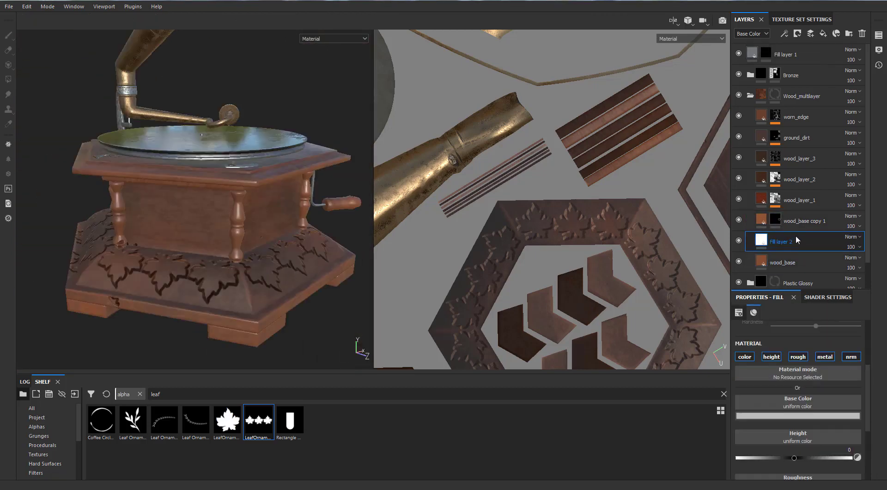
{"action": "left_click_drag", "start_coordinate": [781, 241], "coordinate": [783, 267]}
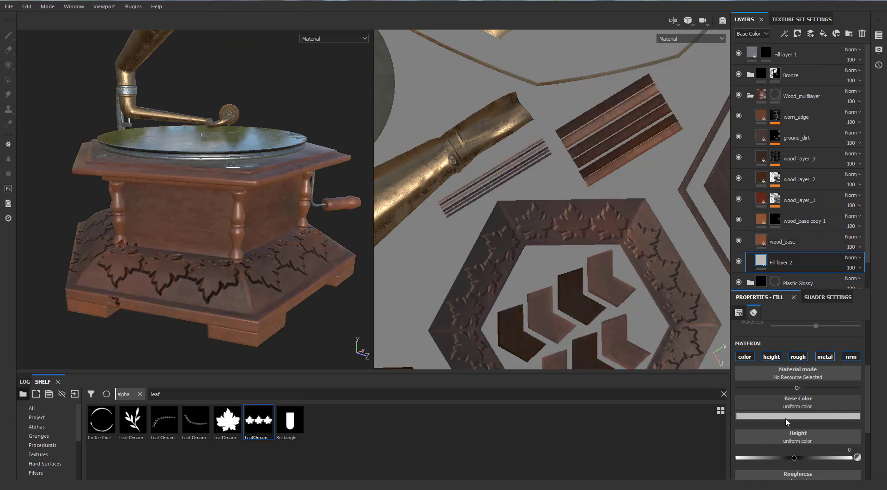
{"action": "left_click", "coordinate": [798, 415]}
{"action": "left_click", "coordinate": [212, 231]}
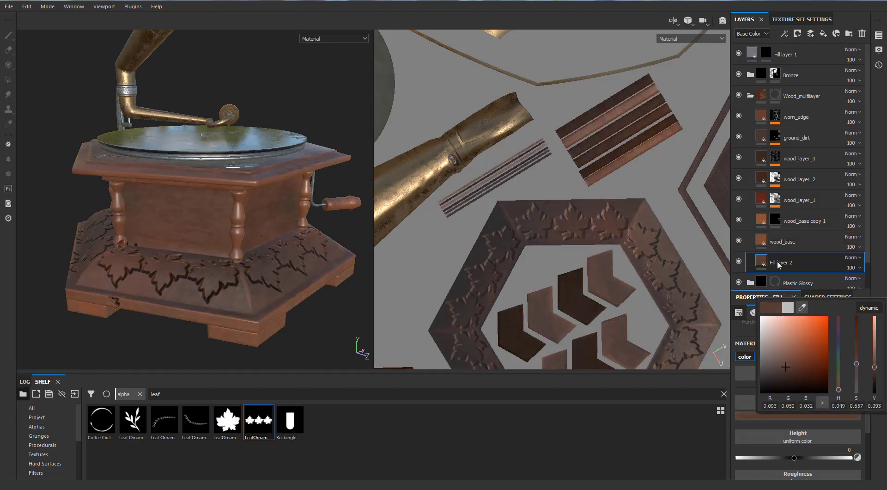
Copy the leaf mask of wood_base copy 1 and paste it into a new black mask on Fill layer 2.
{"action": "left_click", "coordinate": [775, 221]}
{"action": "right_click", "coordinate": [776, 224]}
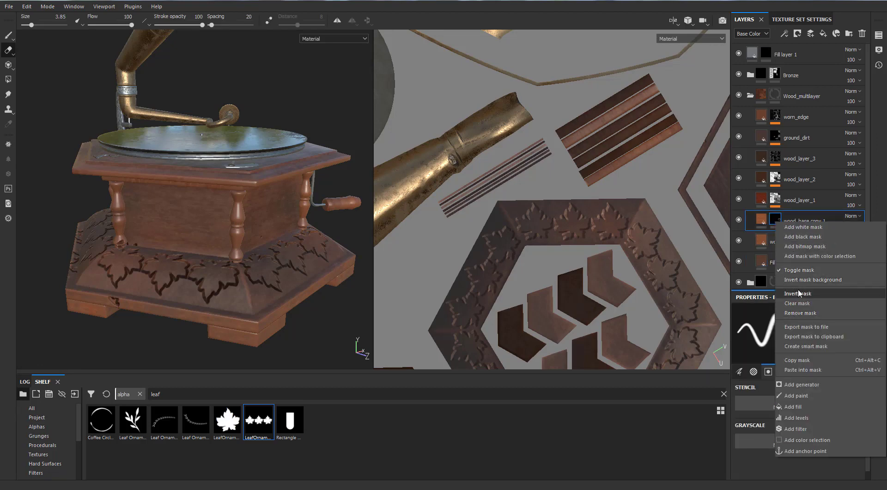
{"action": "left_click", "coordinate": [801, 317]}
{"action": "left_click", "coordinate": [774, 259]}
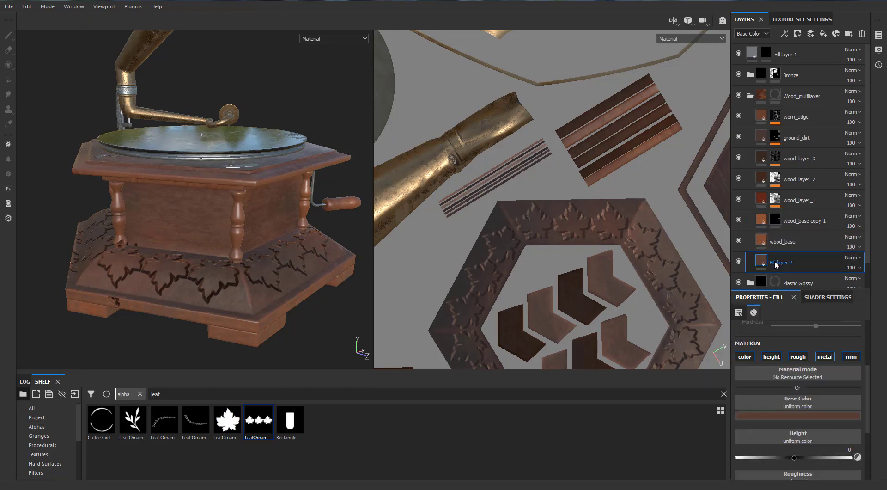
{"action": "right_click", "coordinate": [775, 260]}
{"action": "left_click", "coordinate": [796, 6]}
{"action": "left_click", "coordinate": [774, 260]}
{"action": "right_click", "coordinate": [774, 260]}
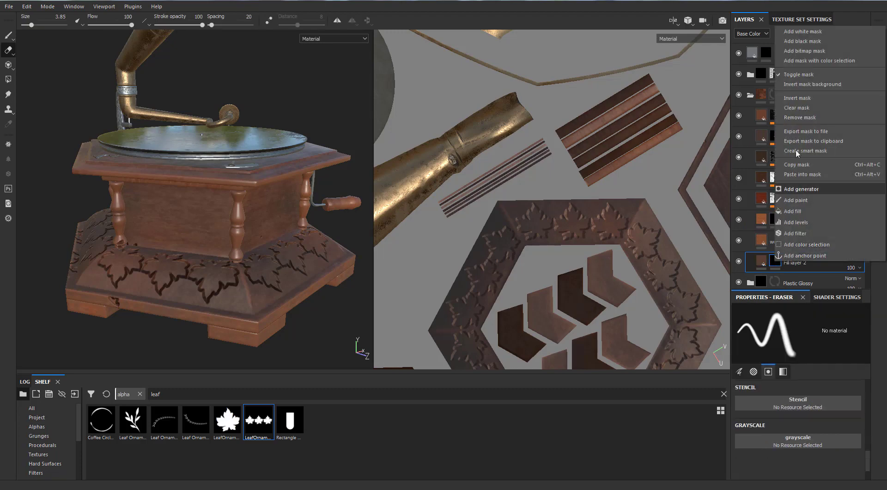
{"action": "left_click", "coordinate": [803, 175]}
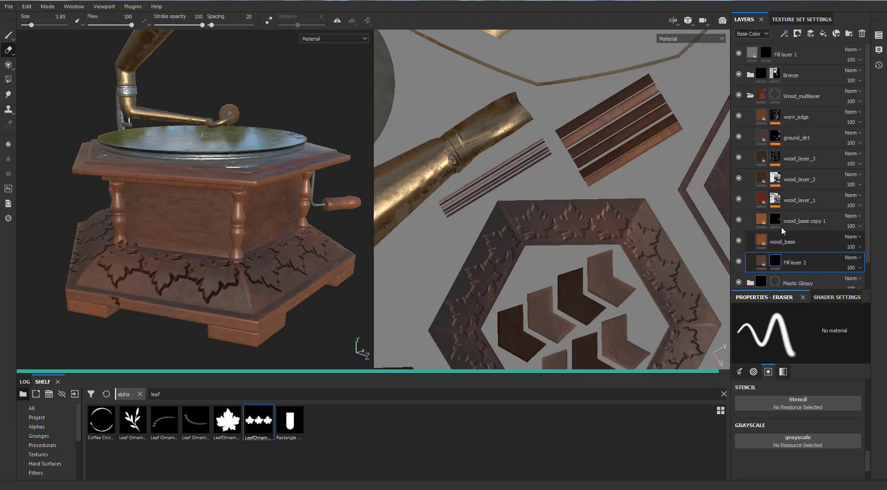
With wood_base copy 1 hidden, move Fill layer 2 directly above wood_base and set its height to 0.1111.
{"action": "left_click", "coordinate": [739, 220]}
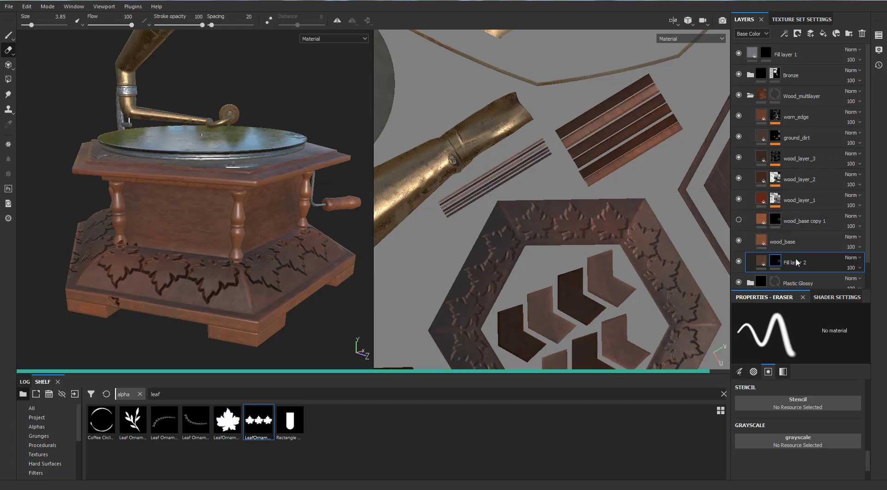
{"action": "left_click_drag", "start_coordinate": [796, 259], "coordinate": [791, 231]}
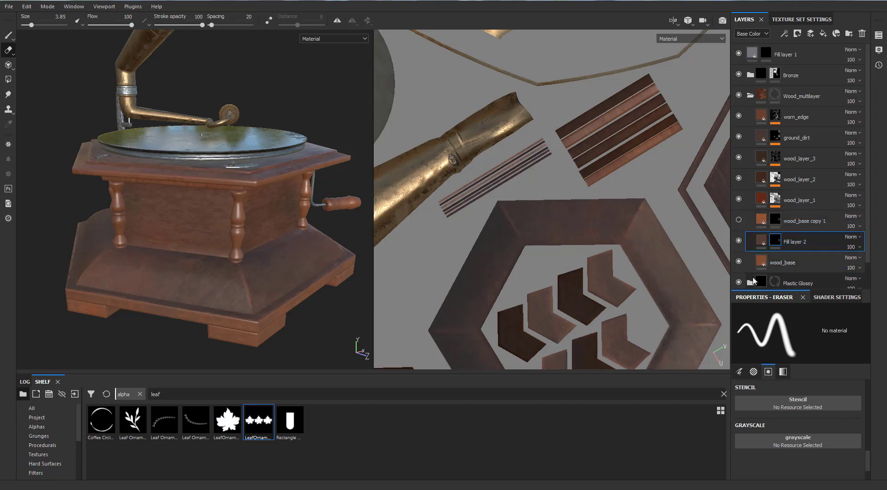
{"action": "left_click_drag", "start_coordinate": [799, 457], "coordinate": [801, 456]}
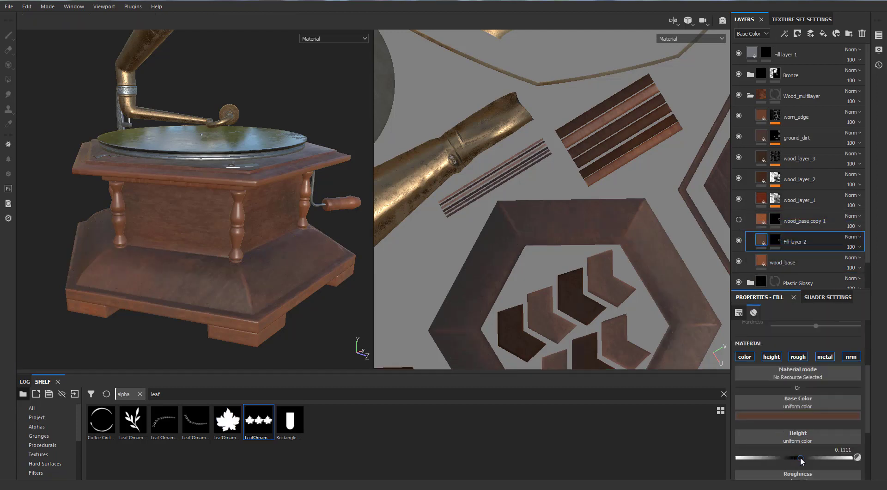
{"action": "scroll", "coordinate": [182, 281], "scroll_direction": "up", "scroll_amount": 3}
{"action": "scroll", "coordinate": [183, 284], "scroll_direction": "down", "scroll_amount": 10}
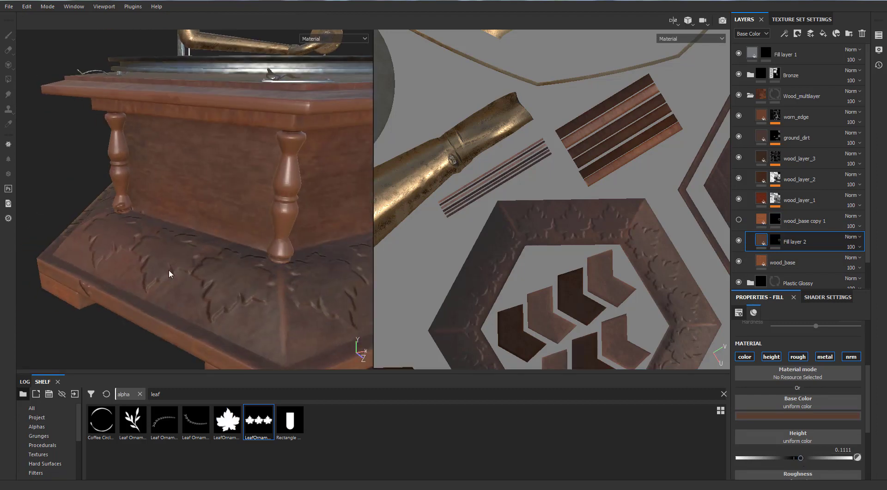
{"action": "left_click_drag", "start_coordinate": [222, 265], "coordinate": [259, 231], "text": "alt"}
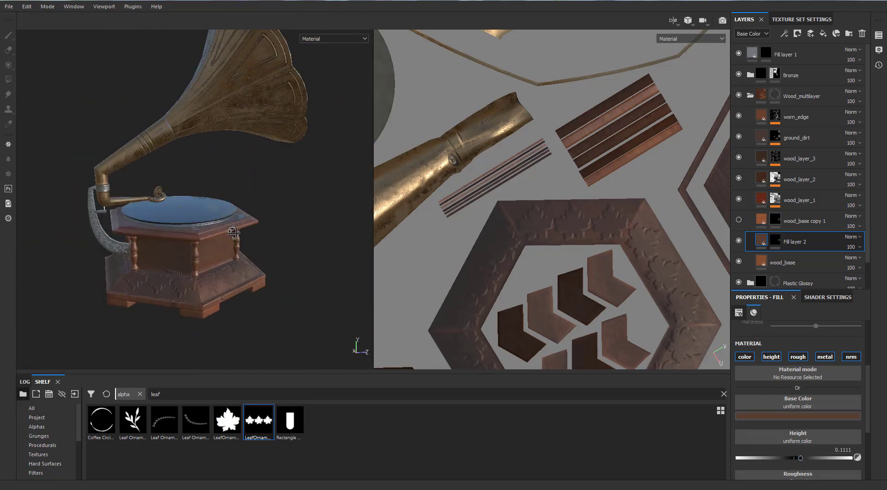
{"action": "scroll", "coordinate": [194, 208], "scroll_direction": "up", "scroll_amount": 5}
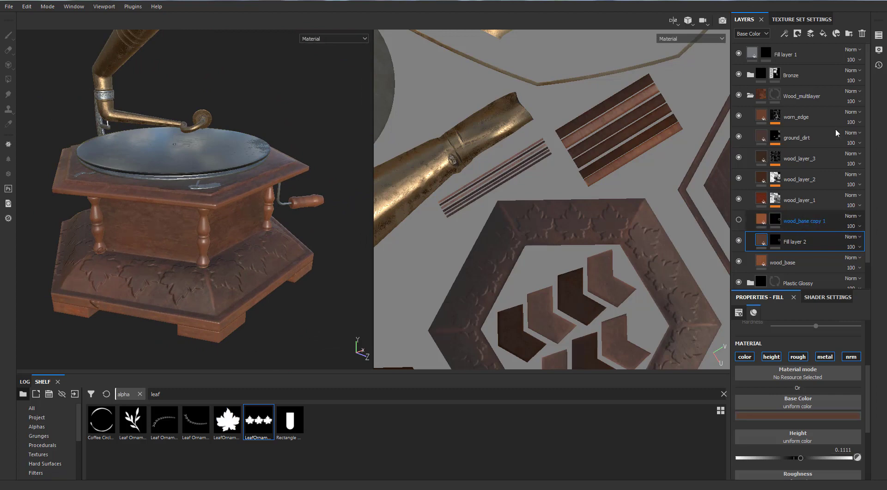
Delete wood_base copy 1 and show only the 3D view to check the whole gramophone.
{"action": "left_click", "coordinate": [775, 221]}
{"action": "key", "text": "Delete"}
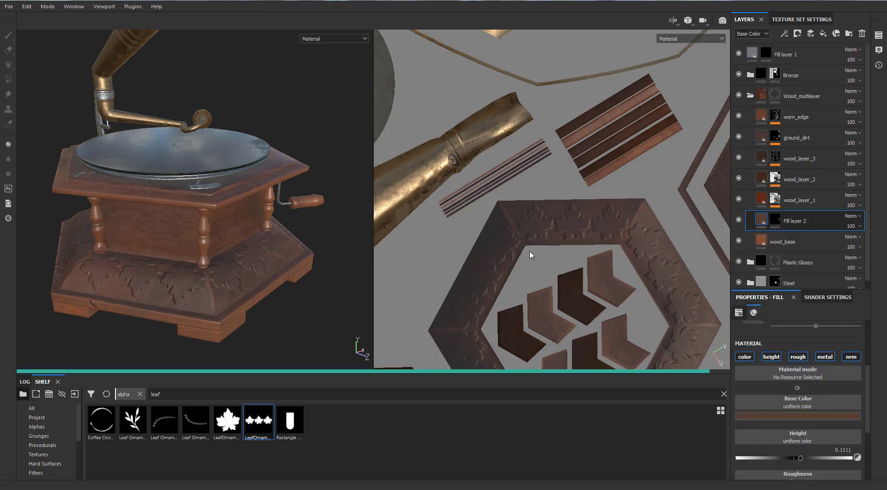
{"action": "key", "text": "F2"}
{"action": "left_click_drag", "start_coordinate": [259, 220], "coordinate": [319, 159], "text": "alt"}
{"action": "right_click_drag", "start_coordinate": [319, 159], "coordinate": [366, 206], "text": "alt"}
{"action": "left_click_drag", "start_coordinate": [367, 206], "coordinate": [351, 157], "text": "alt"}
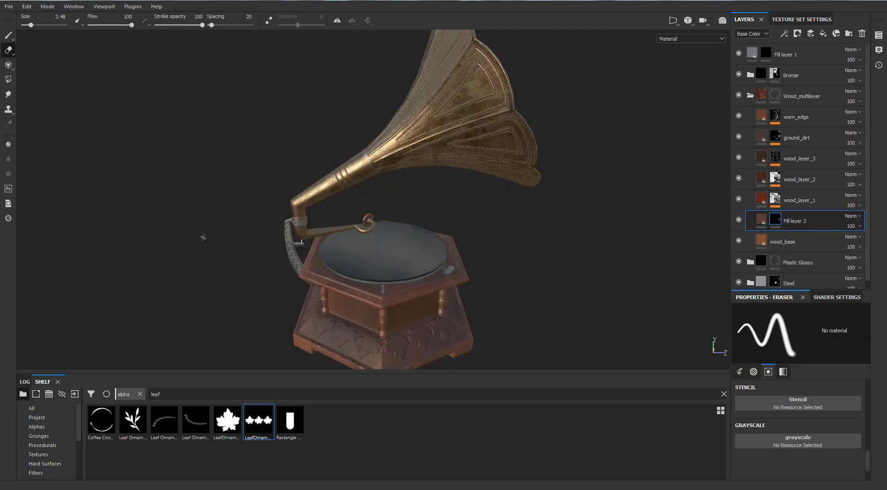
{"action": "mouse_move", "coordinate": [201, 238]}
{"action": "left_mouse_down", "text": "alt"}
{"action": "mouse_move", "coordinate": [362, 226]}
{"action": "mouse_move", "coordinate": [246, 259]}
{"action": "mouse_move", "coordinate": [501, 199]}
{"action": "mouse_move", "coordinate": [535, 173]}
{"action": "mouse_move", "coordinate": [485, 165]}
{"action": "mouse_move", "coordinate": [164, 172]}
{"action": "mouse_move", "coordinate": [439, 165]}
{"action": "mouse_move", "coordinate": [176, 166]}
{"action": "mouse_move", "coordinate": [380, 144]}
{"action": "mouse_move", "coordinate": [434, 226]}
{"action": "mouse_move", "coordinate": [495, 188]}
{"action": "mouse_move", "coordinate": [576, 225]}
{"action": "mouse_move", "coordinate": [725, 205]}
{"action": "mouse_move", "coordinate": [376, 226]}
{"action": "mouse_move", "coordinate": [515, 242]}
{"action": "mouse_move", "coordinate": [522, 270]}
{"action": "left_mouse_up", "text": "alt"}
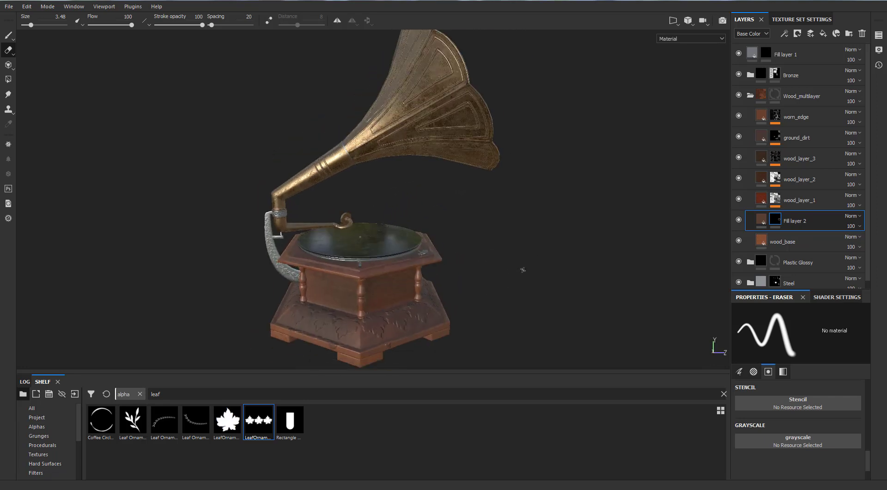